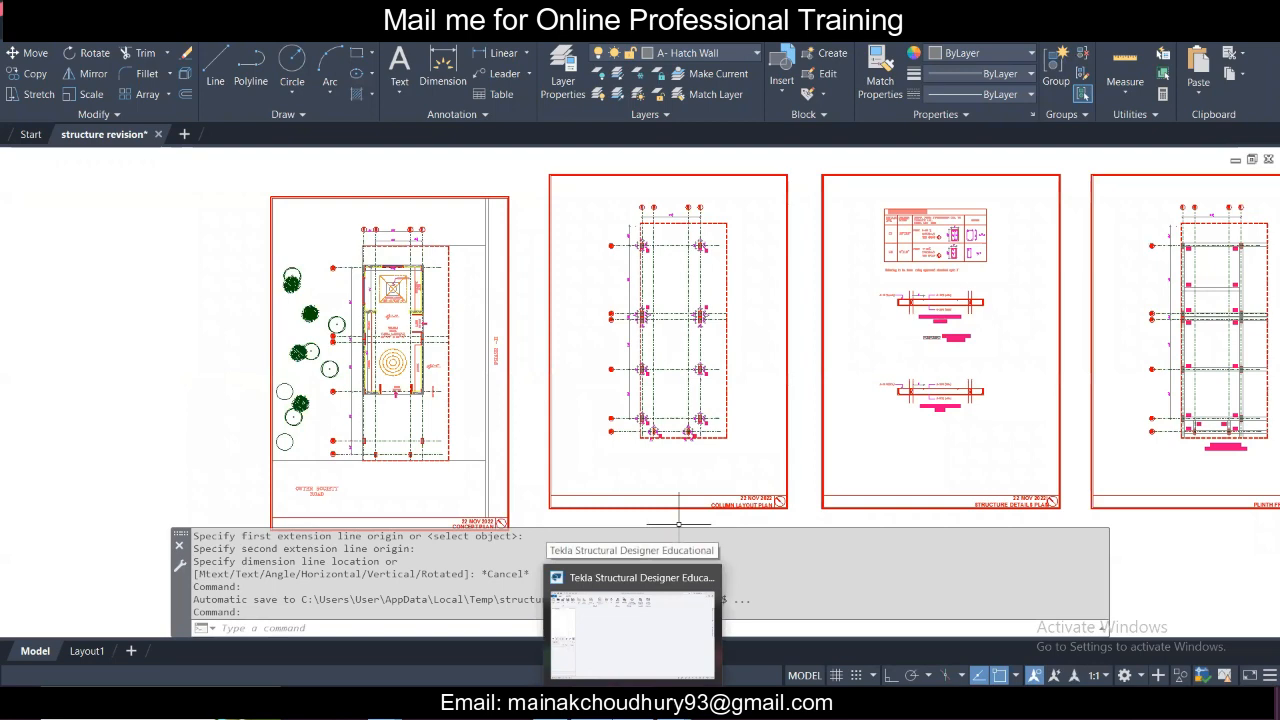
Look over the drawing sheets from the concept plan through the column layout and structure details to the plinth and roof framing plans.
scroll(673, 286, "up", 2)
scroll(672, 286, "down", 4)
middle_click_drag(1009, 344, 820, 357)
scroll(651, 313, "up", 4)
scroll(651, 313, "down", 4)
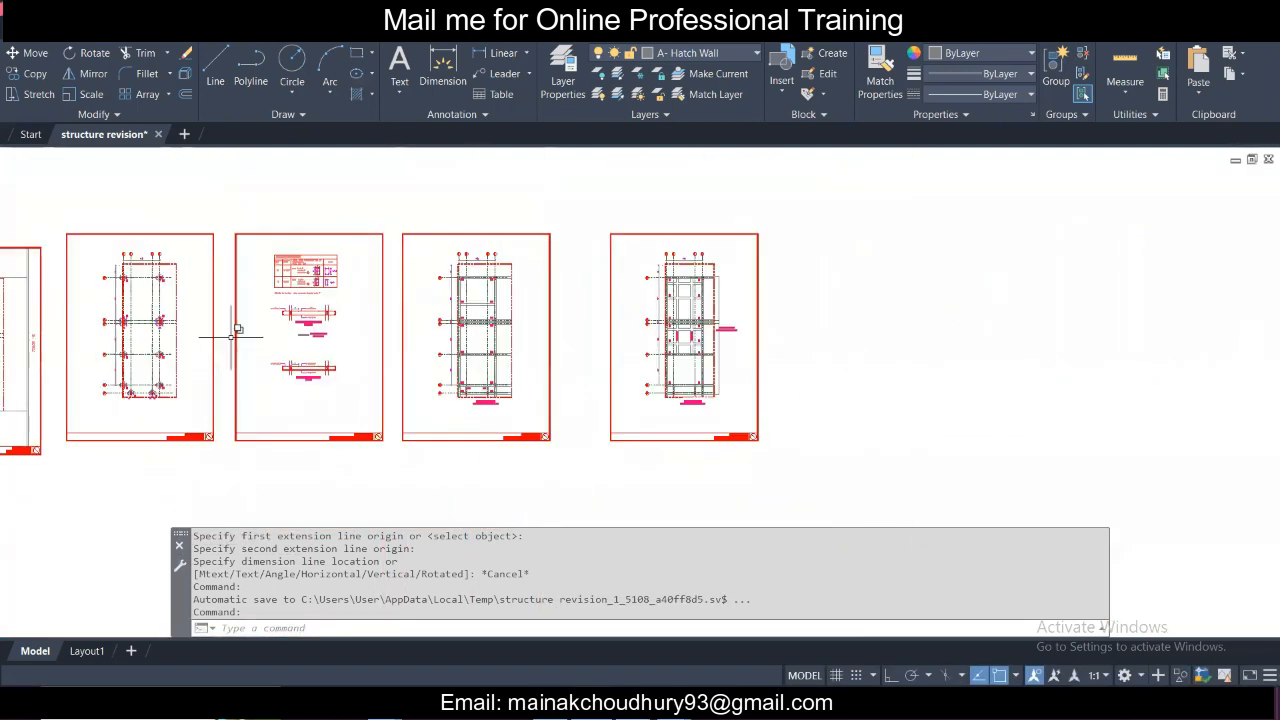
middle_click_drag(234, 338, 386, 348)
middle_click_drag(134, 350, 477, 351)
scroll(462, 351, "up", 2)
scroll(462, 351, "up", 2)
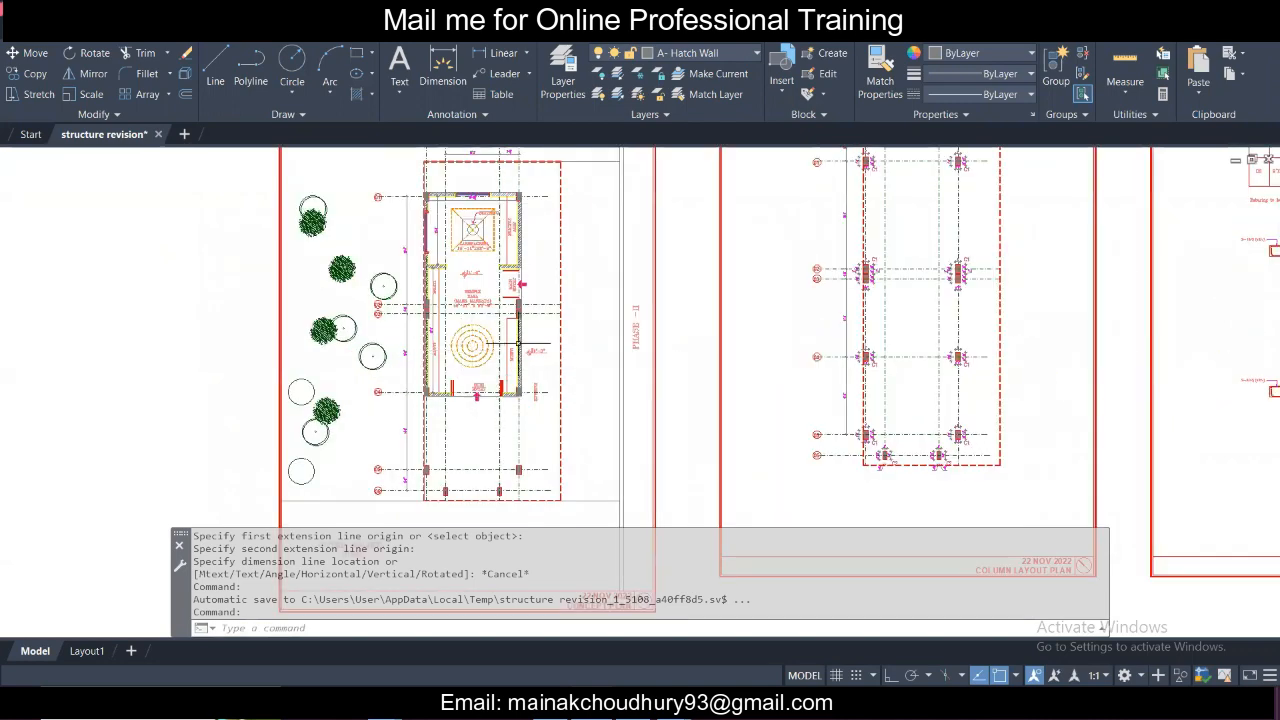
middle_click_drag(777, 359, 400, 357)
middle_click_drag(798, 303, 489, 315)
scroll(489, 315, "down", 2)
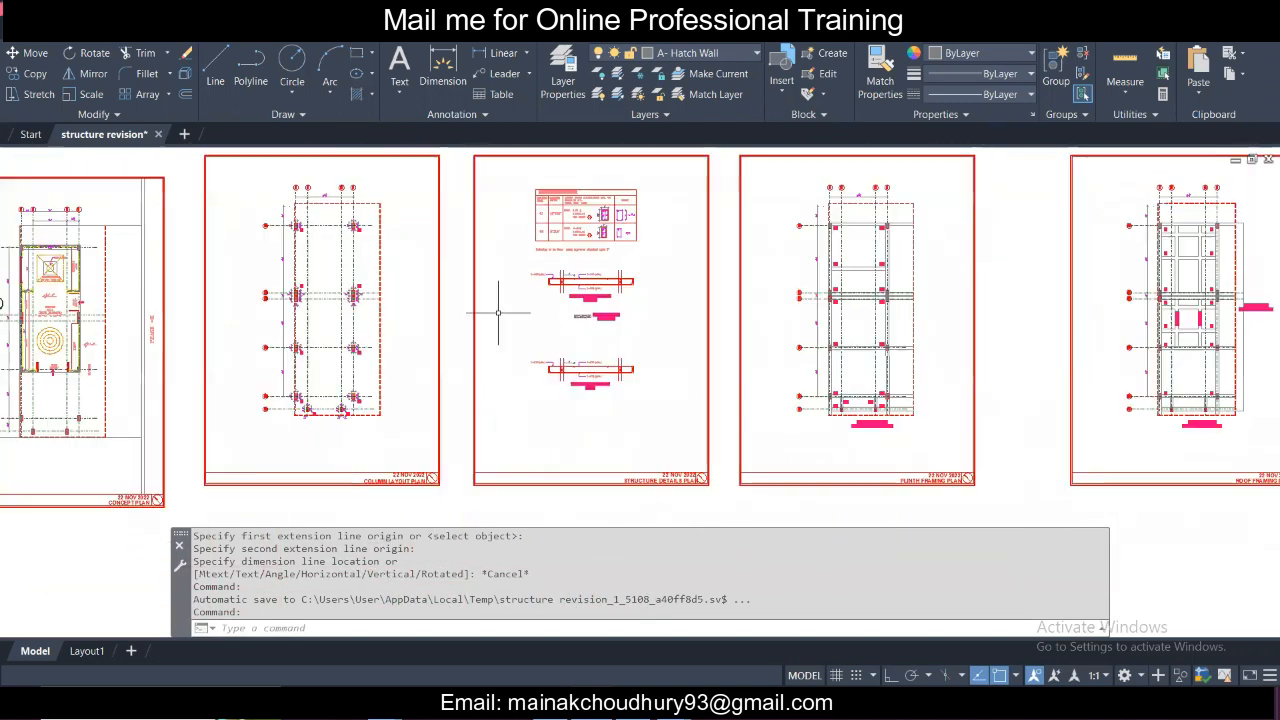
middle_click_drag(590, 318, 428, 321)
middle_click_drag(737, 318, 571, 335)
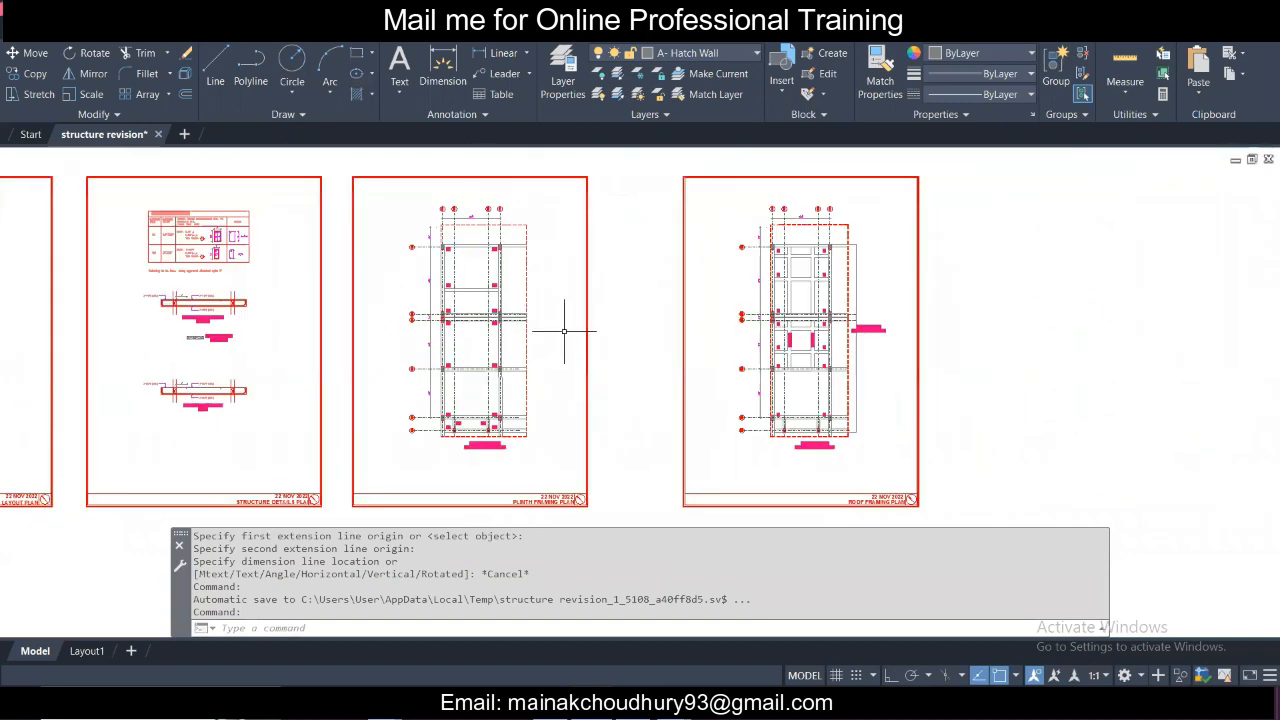
scroll(759, 360, "up", 5)
scroll(758, 362, "down", 4)
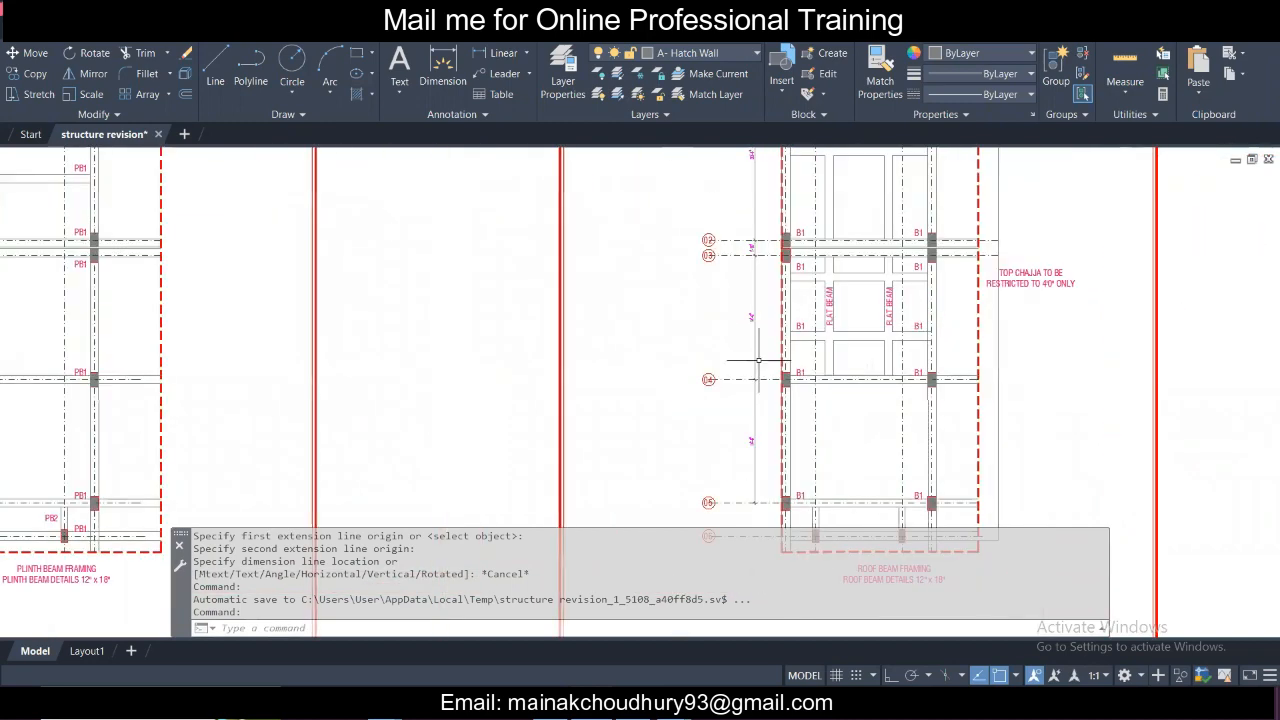
Zoom to the drawing extents and examine the concept plan's columns from grid 04 to grid 06.
middle_click_drag(206, 363, 760, 375)
middle_click(560, 394)
middle_click(560, 394)
scroll(560, 394, "down", 2)
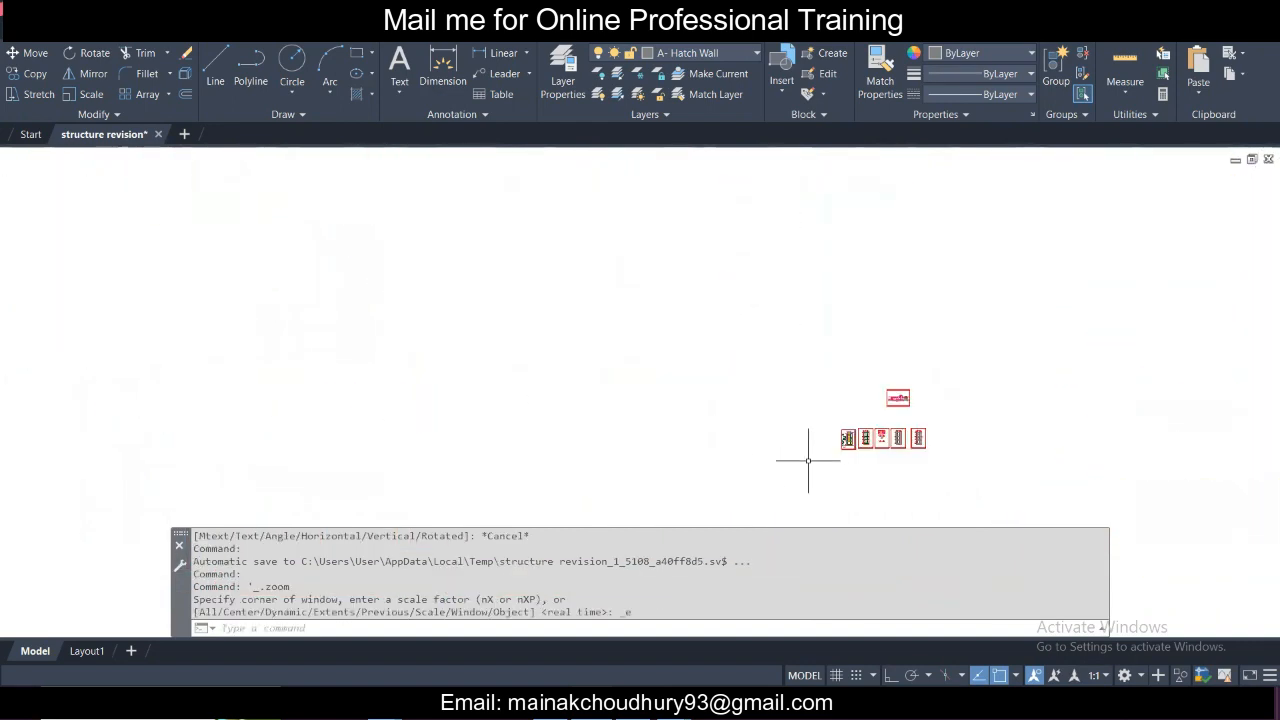
scroll(809, 440, "up", 2)
scroll(1000, 423, "up", 6)
scroll(514, 473, "up", 2)
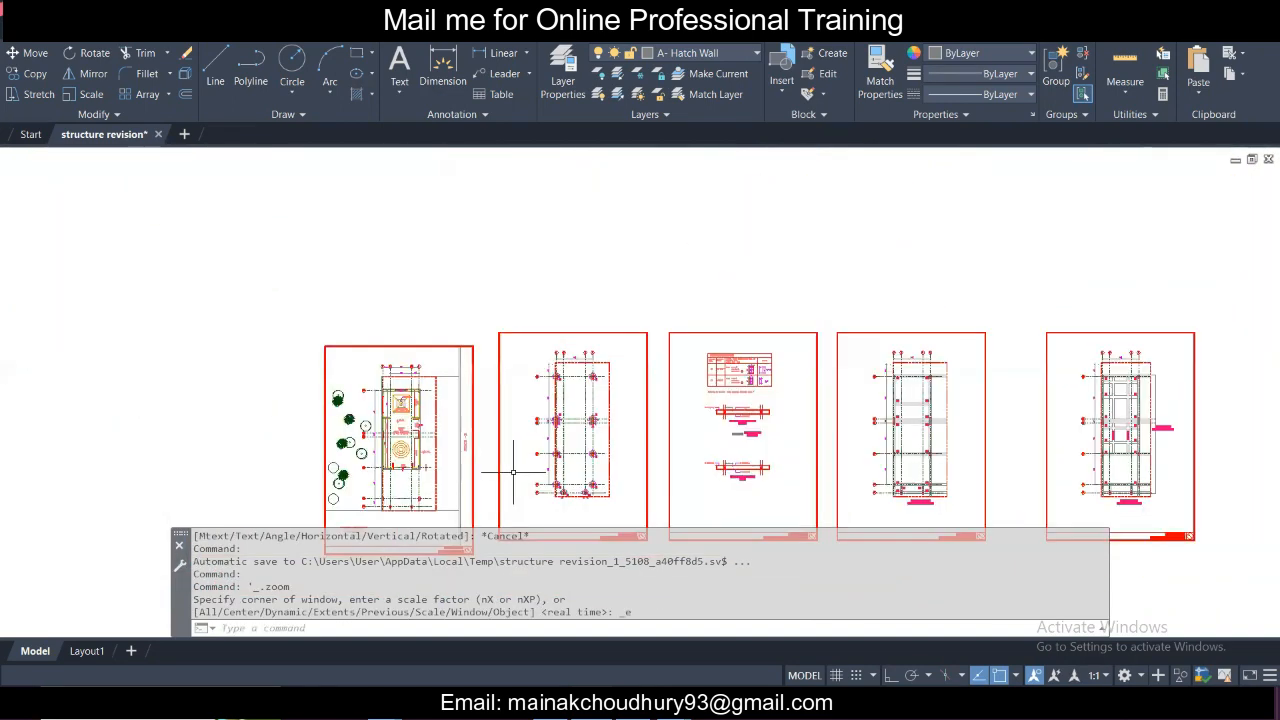
scroll(313, 453, "up", 5)
middle_click_drag(505, 457, 508, 405)
scroll(508, 405, "up", 5)
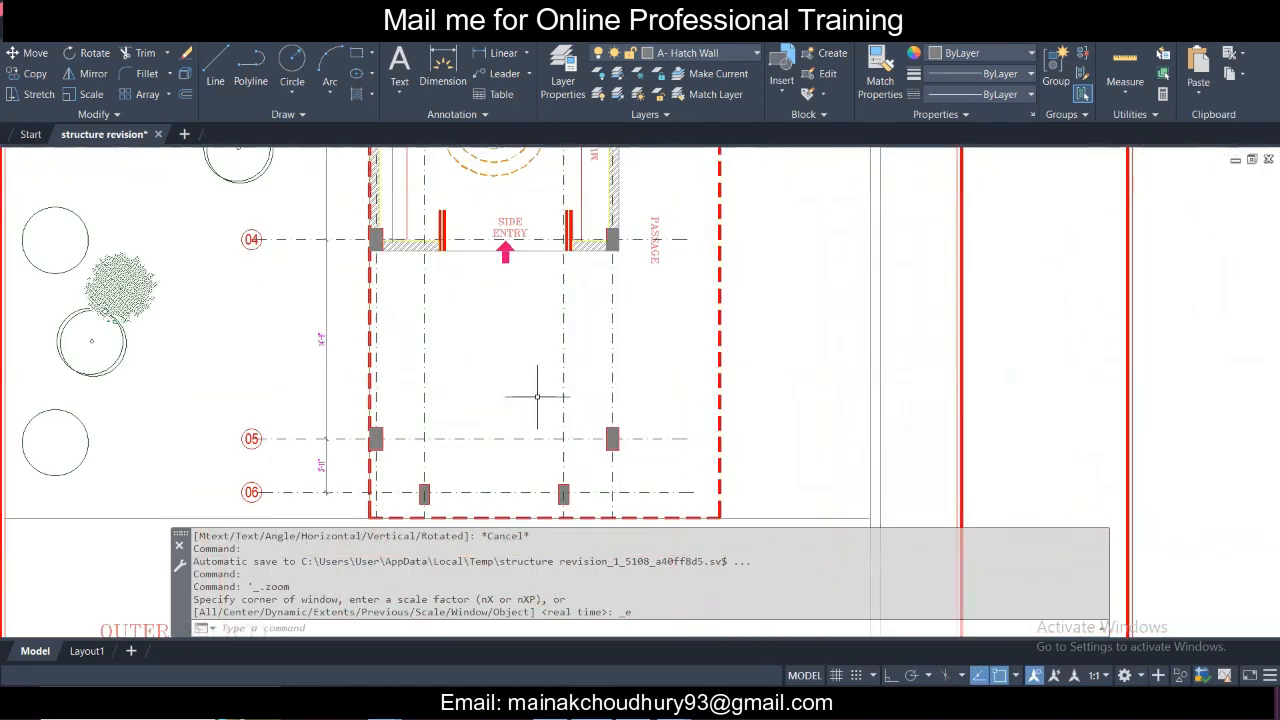
Review the column layout, structure details and framing plans, and inspect the roof plan's corner column at grid 01.
scroll(588, 395, "down", 5)
middle_click_drag(783, 401, 447, 402)
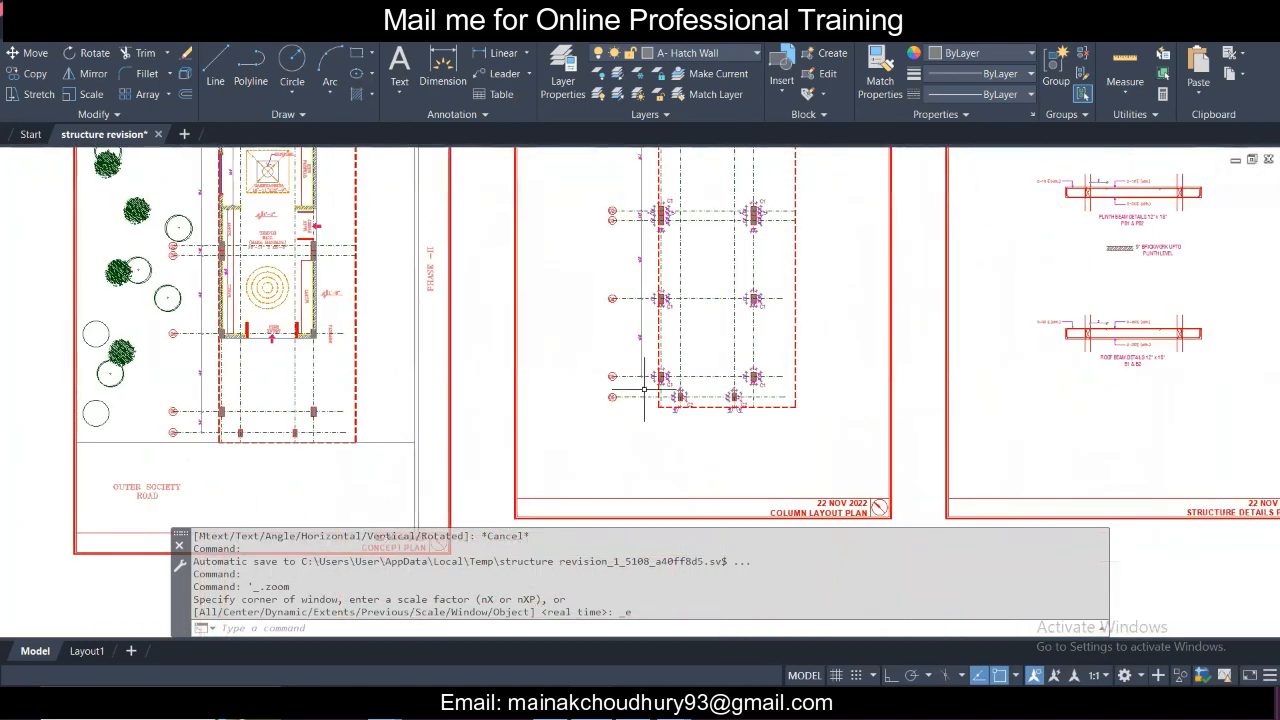
middle_click_drag(650, 390, 520, 414)
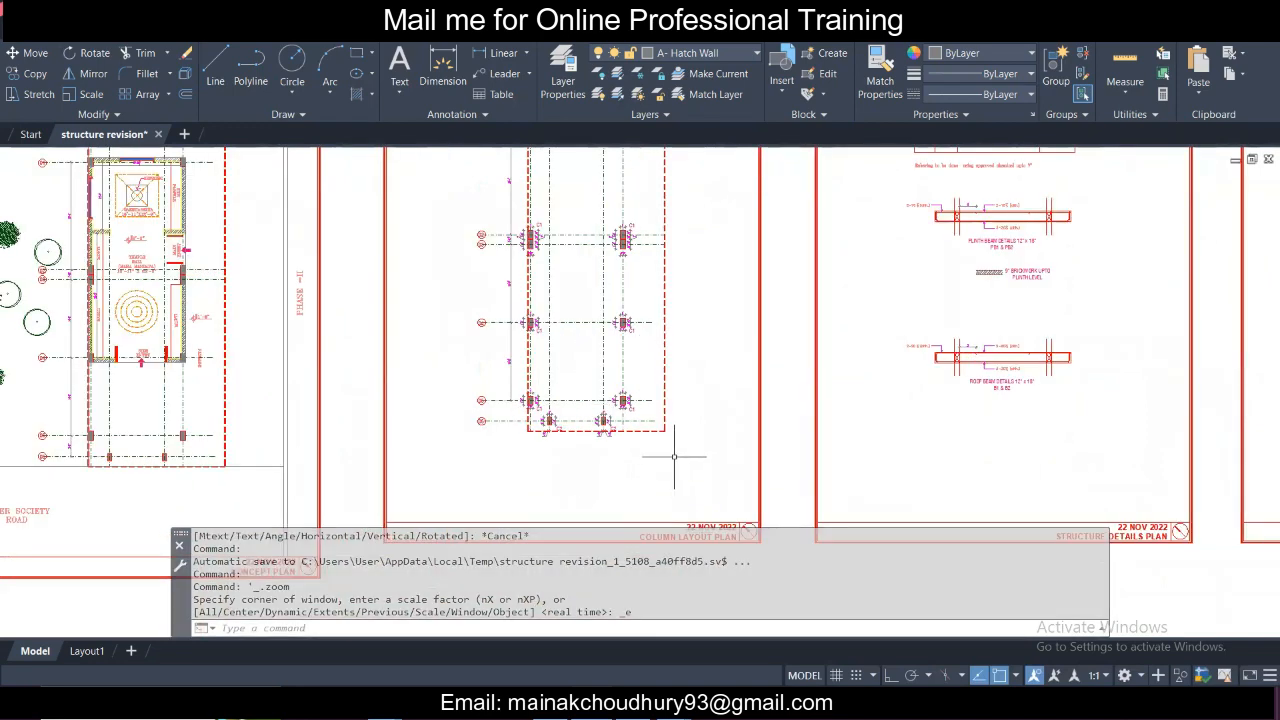
scroll(743, 429, "down", 4)
scroll(586, 443, "up", 2)
middle_click_drag(1080, 442, 800, 406)
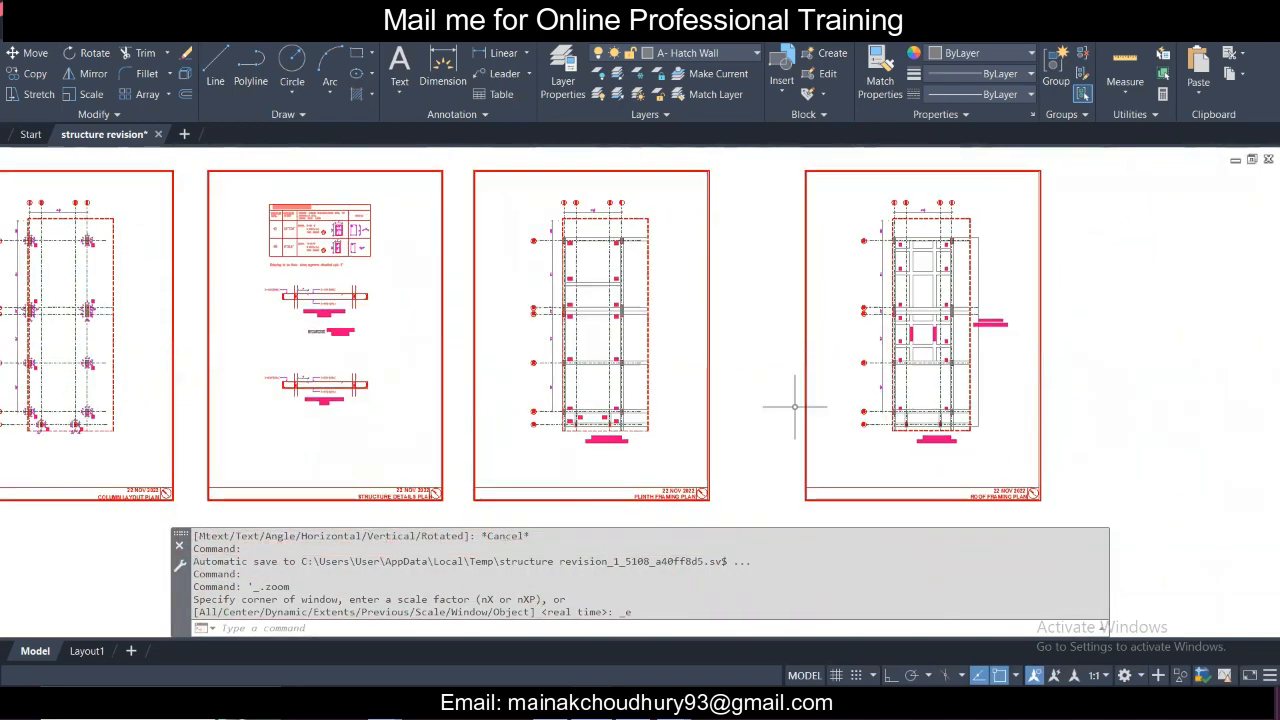
middle_click_drag(685, 406, 628, 406)
middle_click_drag(819, 390, 583, 395)
scroll(658, 253, "up", 2)
scroll(658, 252, "up", 9)
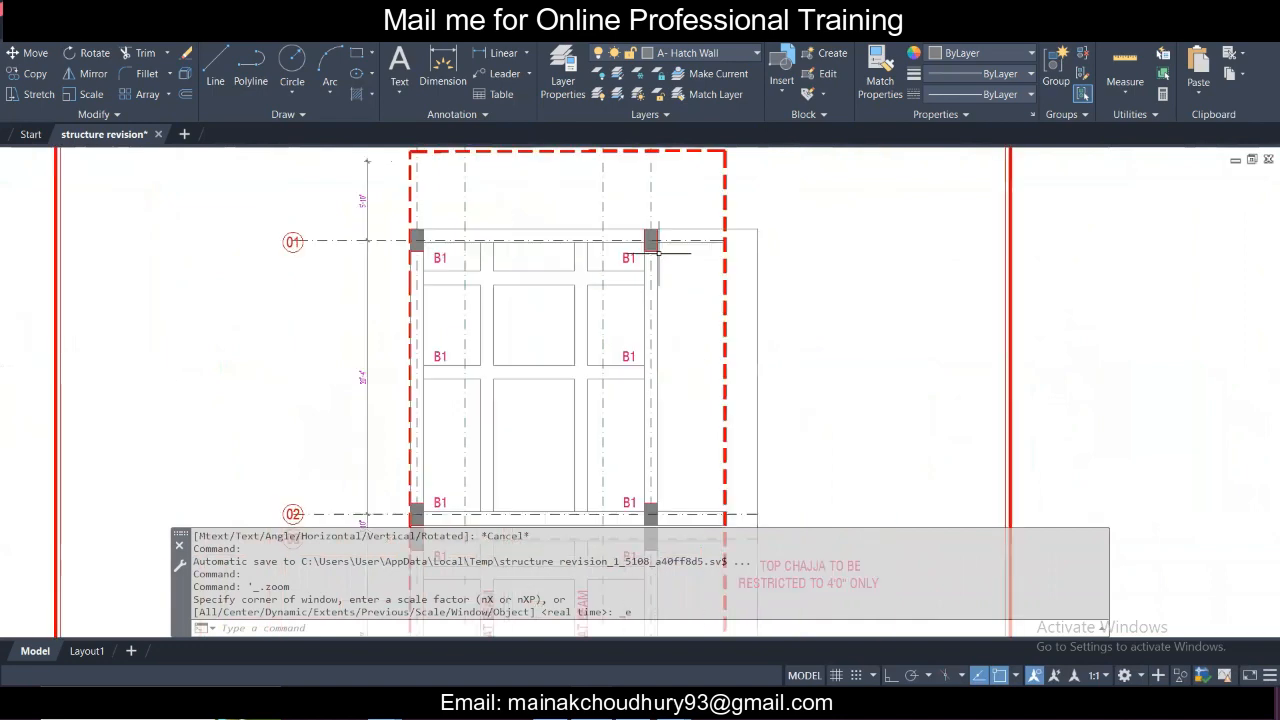
scroll(637, 257, "up", 2)
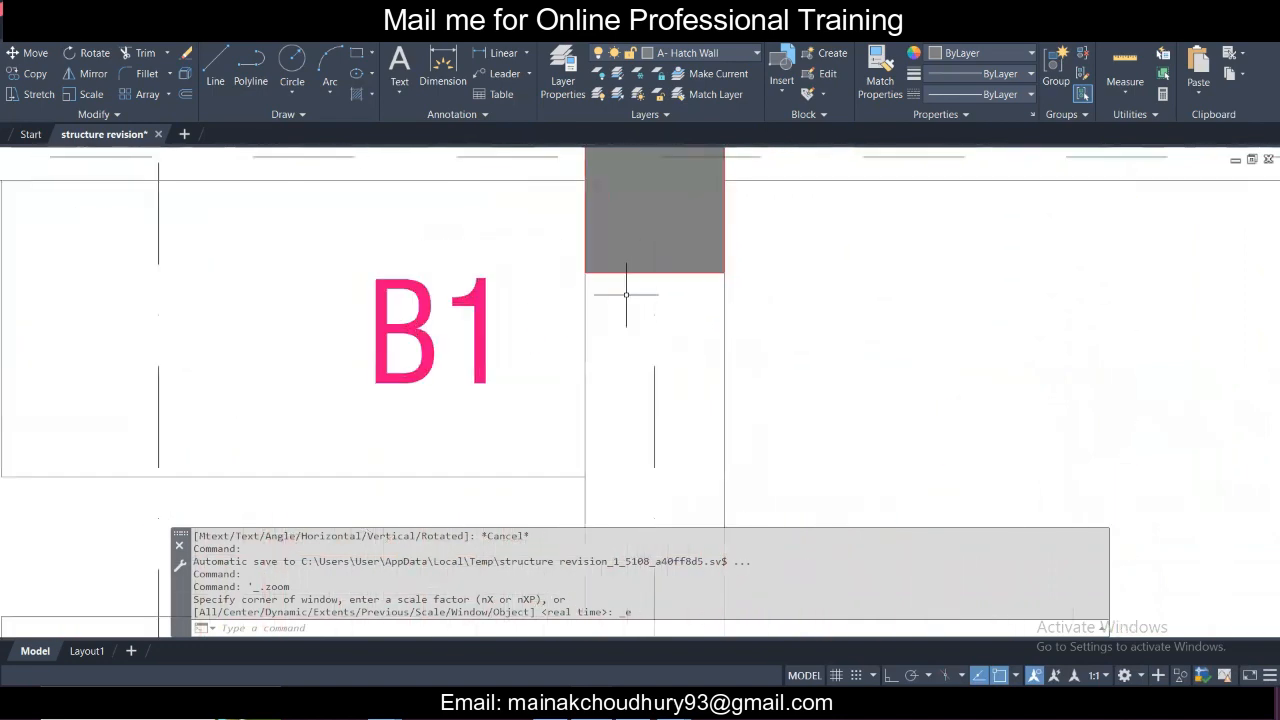
left_click(623, 292)
left_click(614, 245)
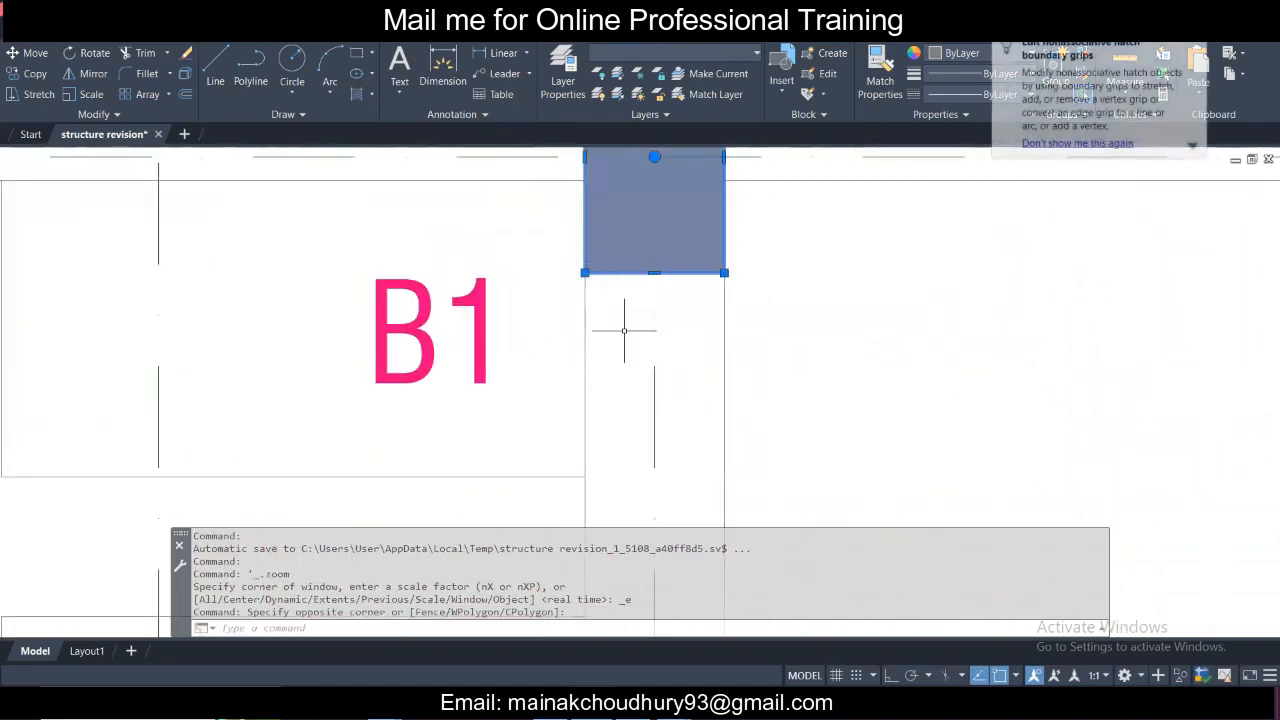
key("Escape")
Return to the concept plan and examine the garbhagriha area around grid 01.
scroll(624, 330, "down", 6)
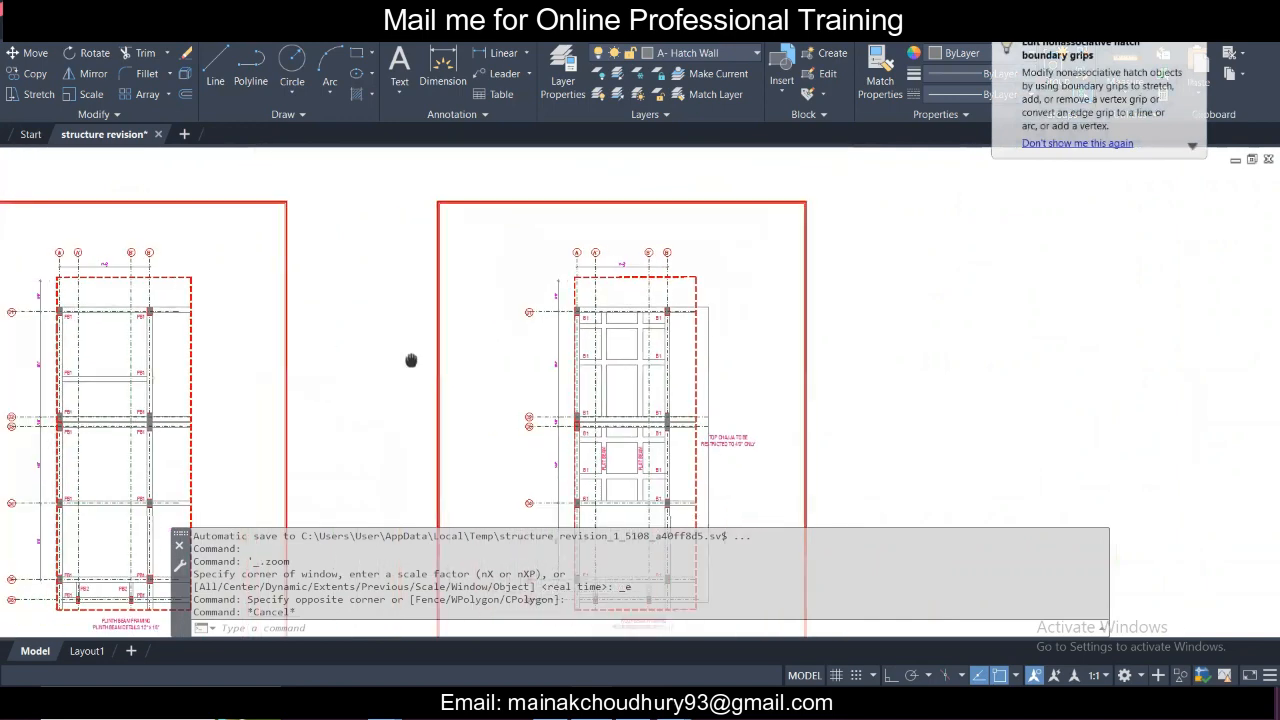
scroll(430, 350, "up", 5)
middle_click_drag(354, 345, 734, 329)
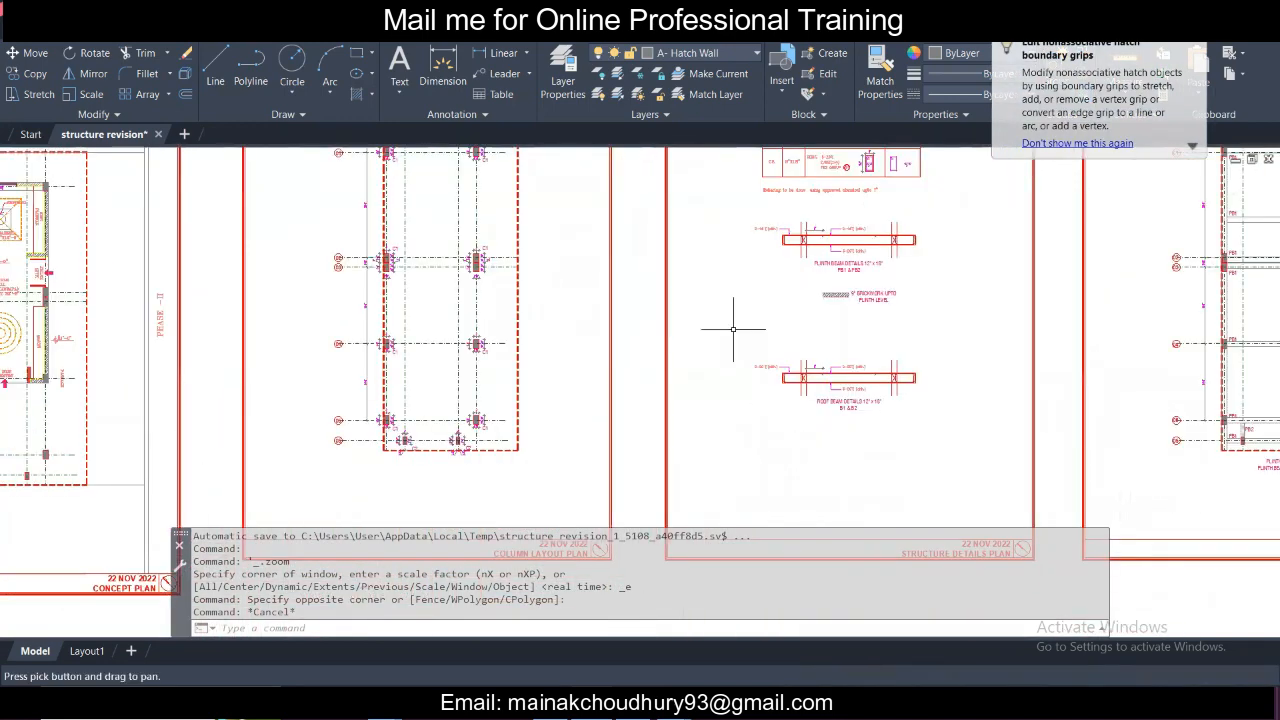
middle_click_drag(164, 340, 527, 337)
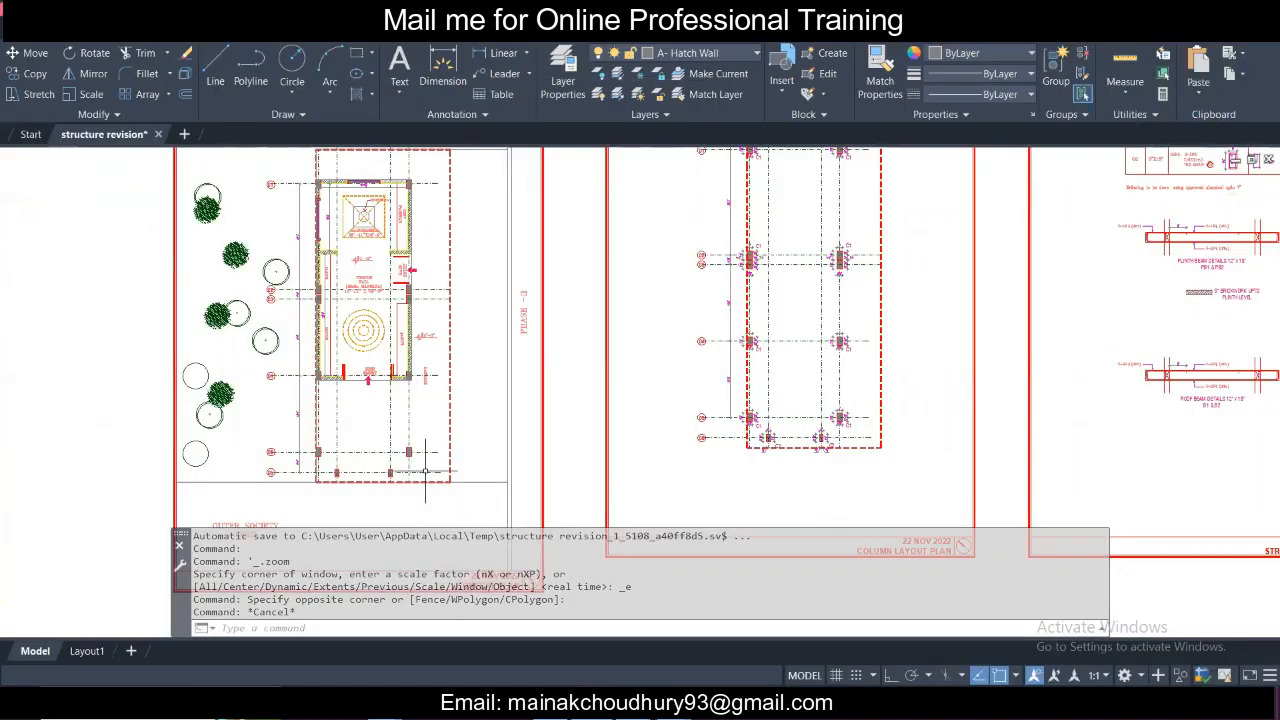
middle_click_drag(393, 350, 419, 422)
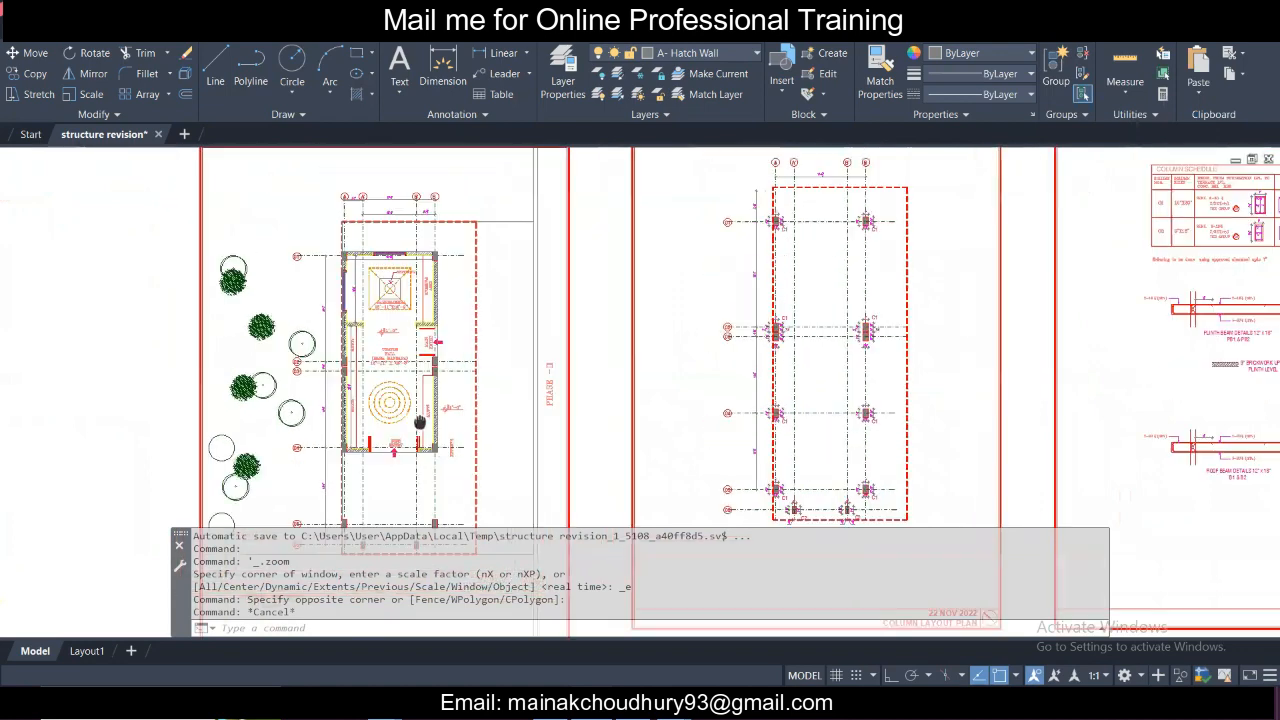
scroll(419, 422, "up", 5)
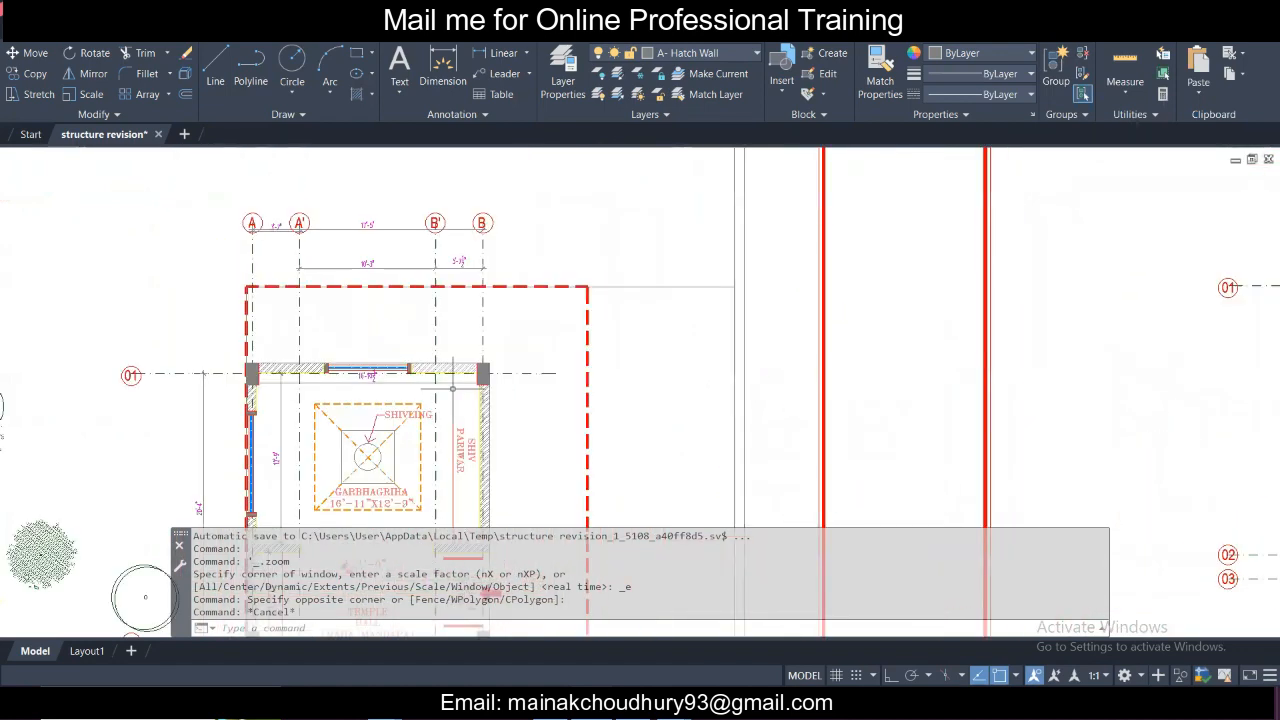
middle_click_drag(377, 391, 399, 325)
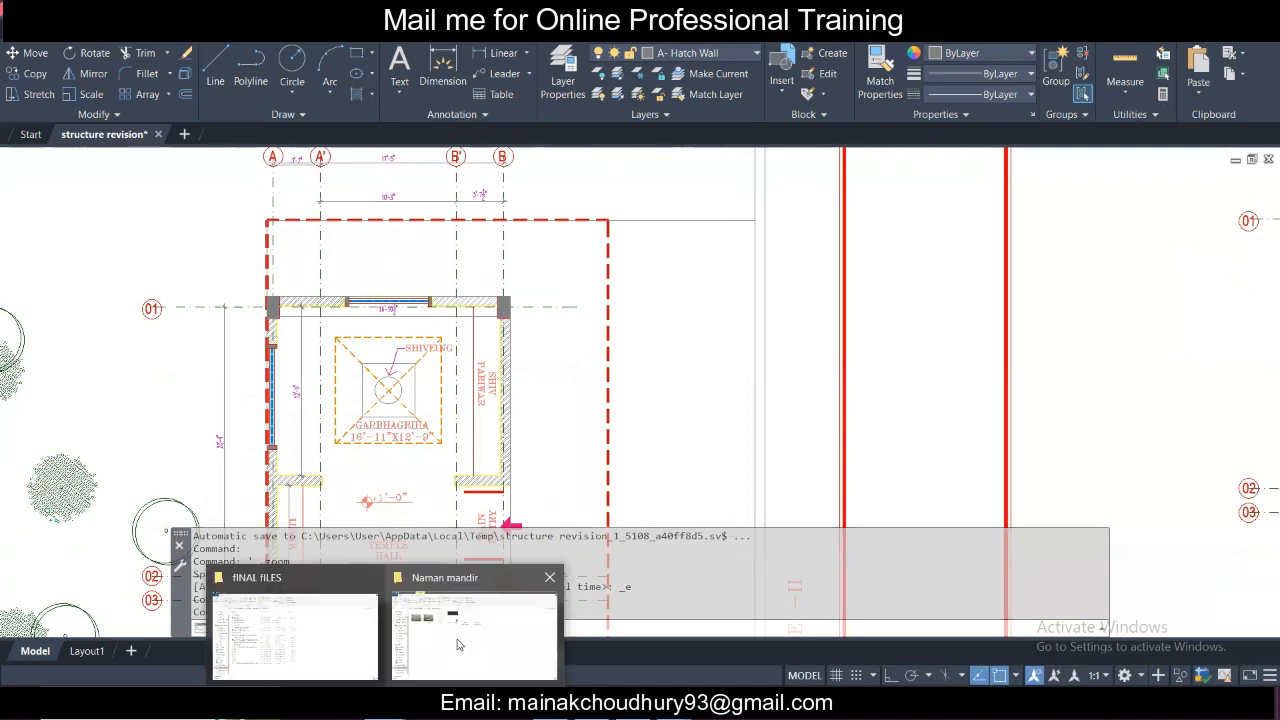
Open the temple rendering from the Naman mandir folder and view its side elevation and perspective images.
left_click(461, 640)
double_click(185, 205)
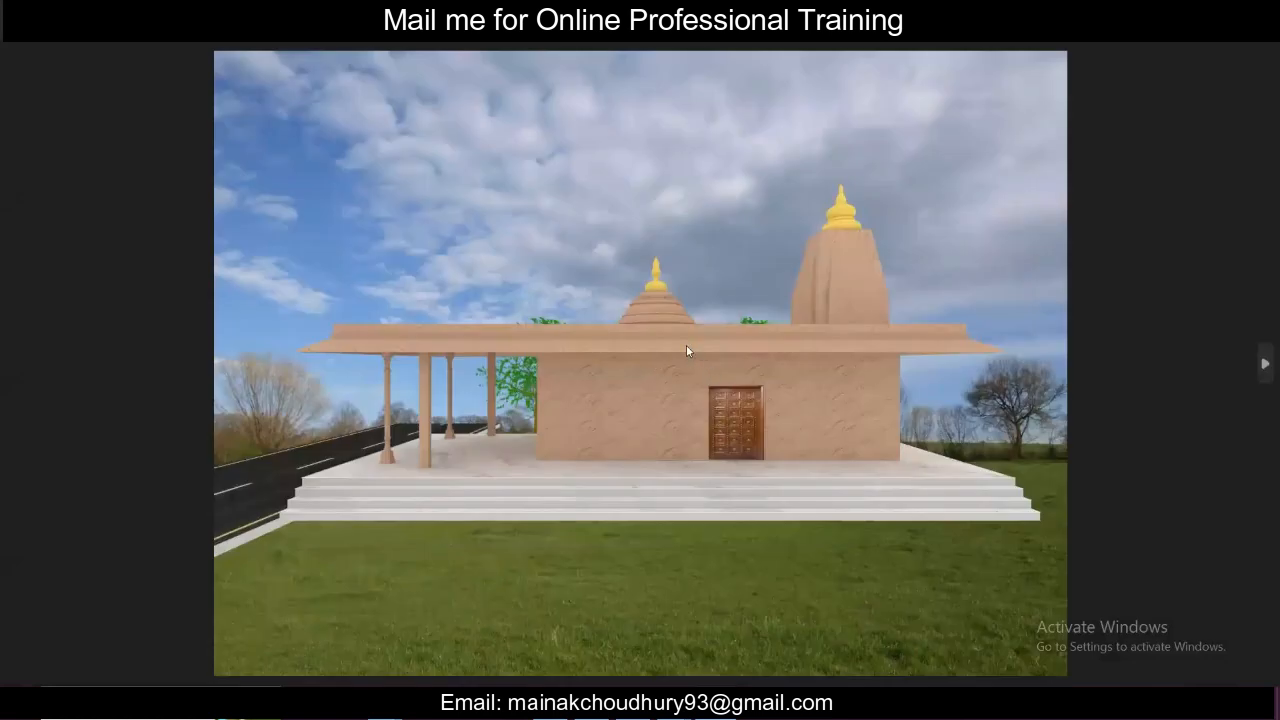
key("Right")
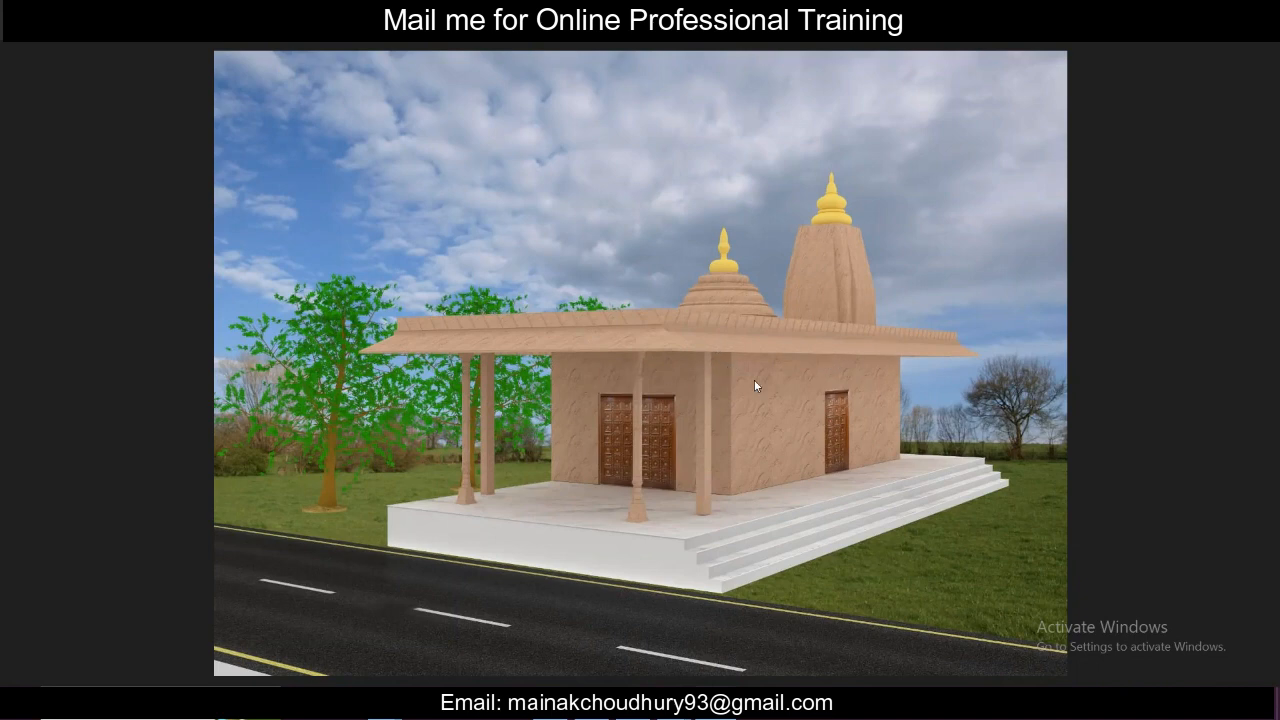
key("Right")
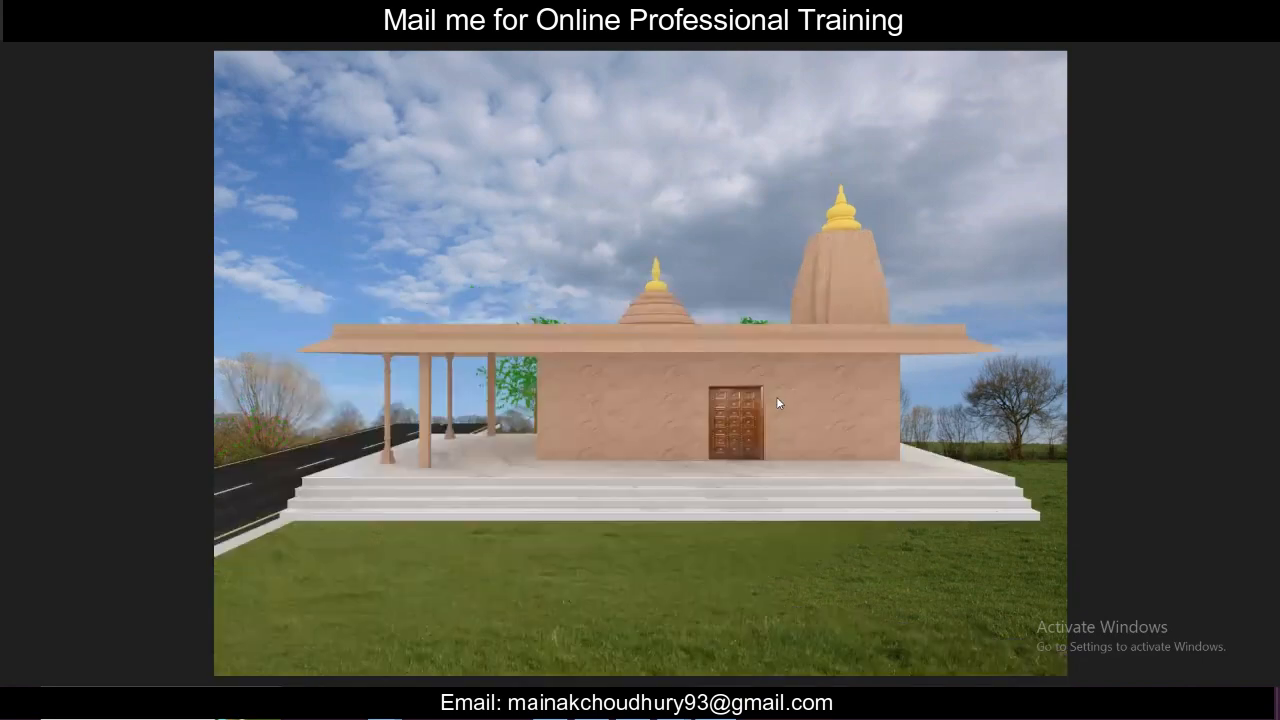
key("Left")
Compare the concept plan and column layout in AutoCAD with the temple's perspective rendering.
left_click(592, 703)
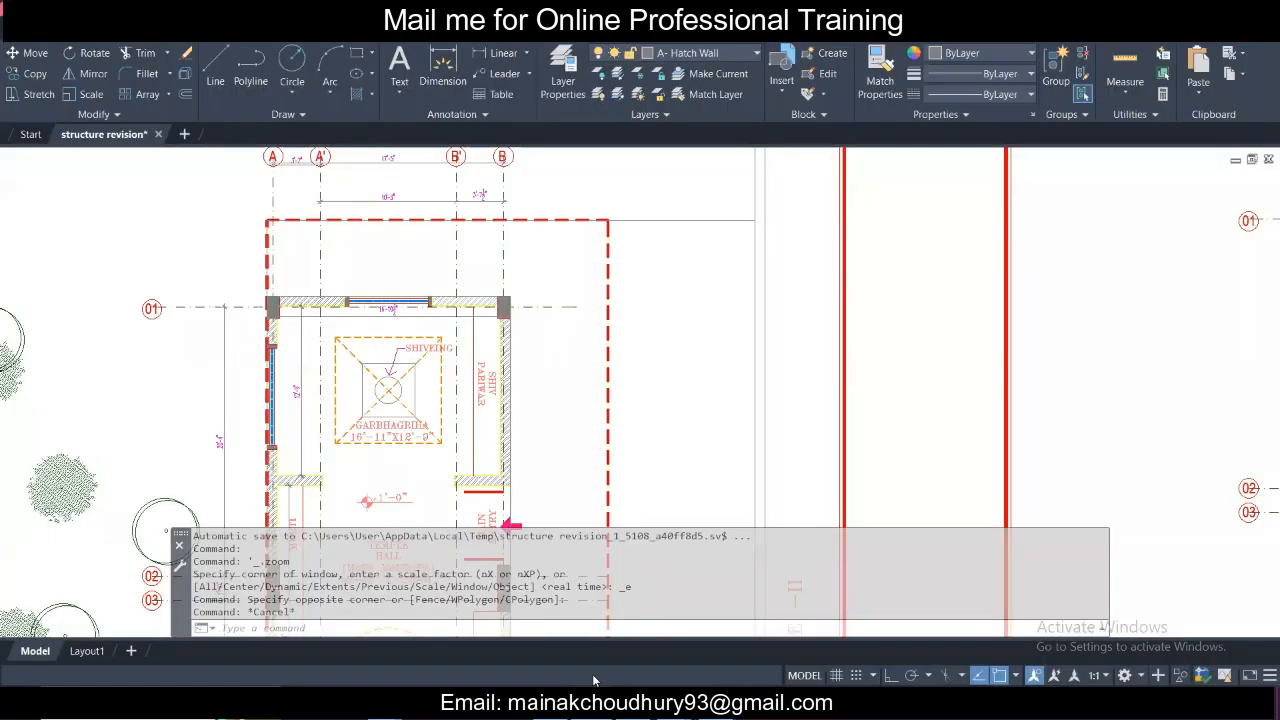
scroll(520, 180, "down", 5)
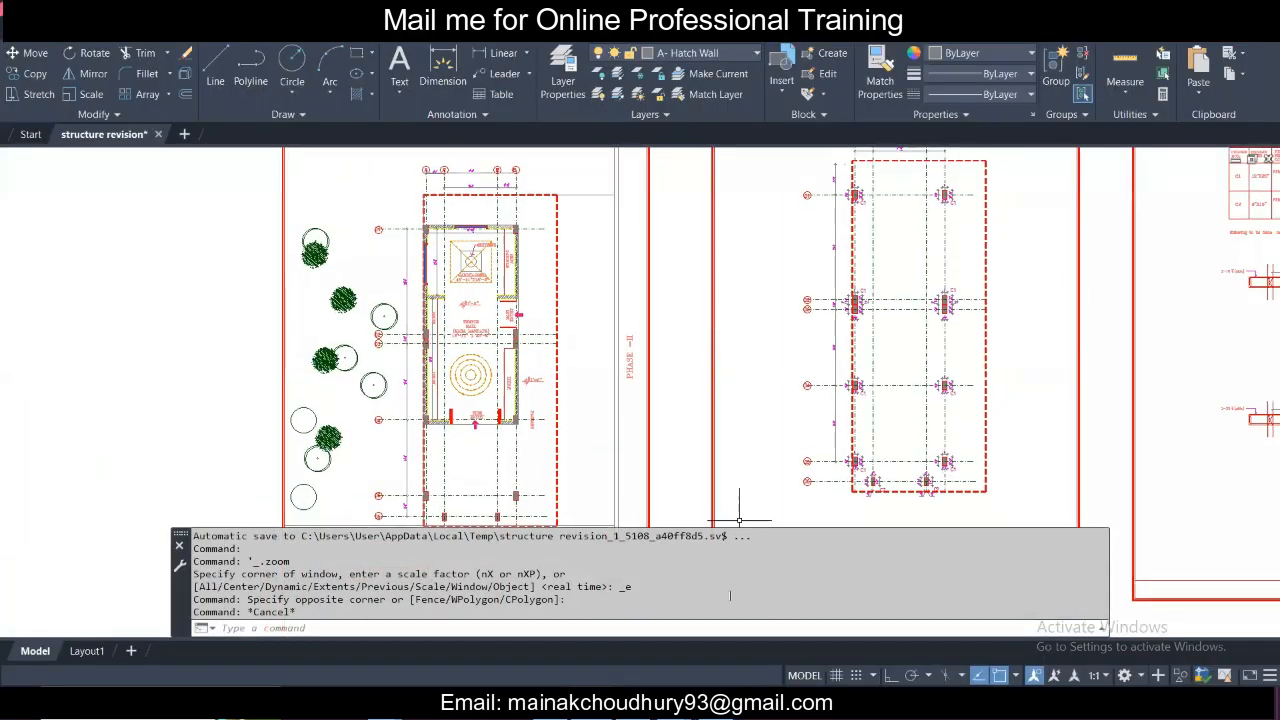
key("alt+Tab")
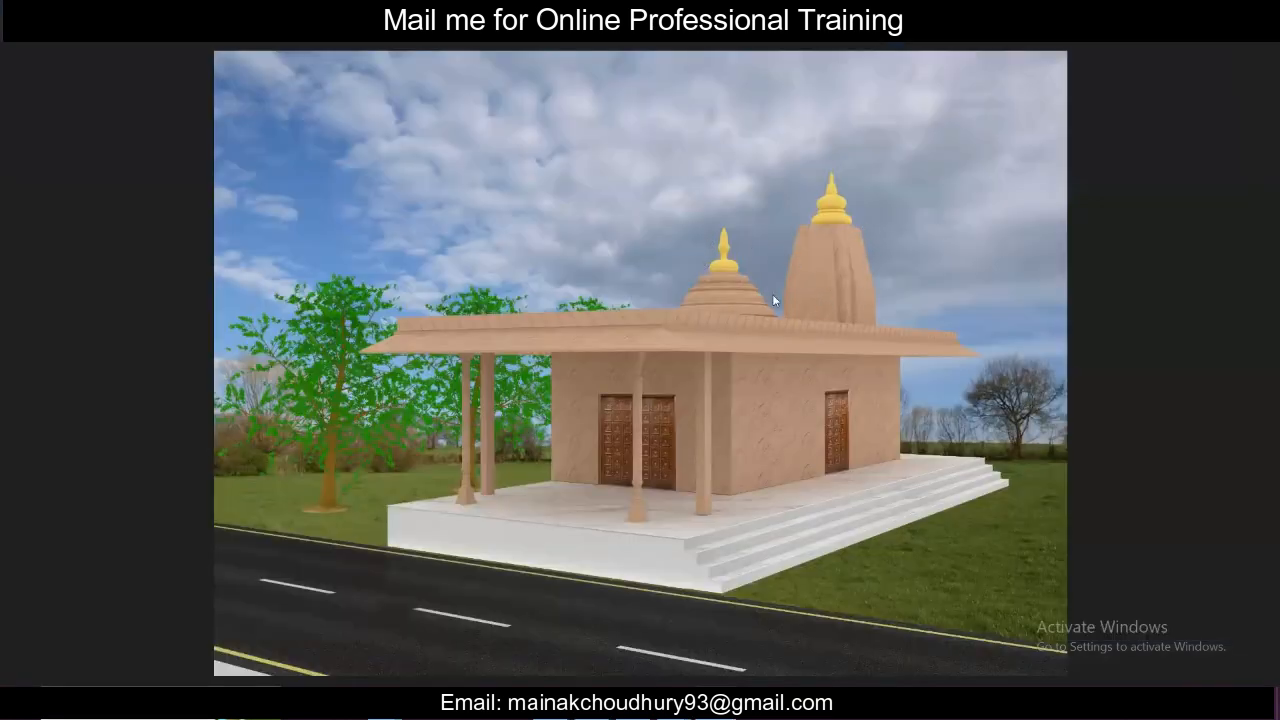
left_click(718, 705)
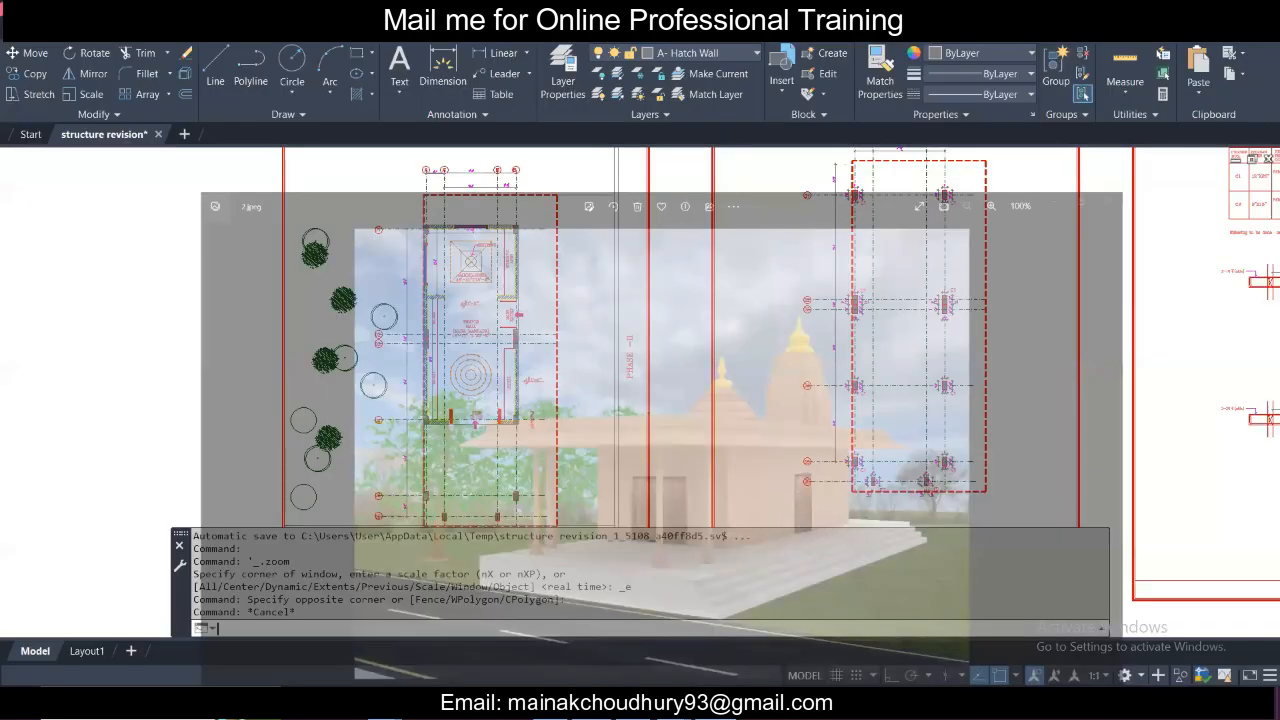
Examine the concept plan from the garbhagriha through the temple hall to the side entry at grid 04.
scroll(464, 240, "up", 6)
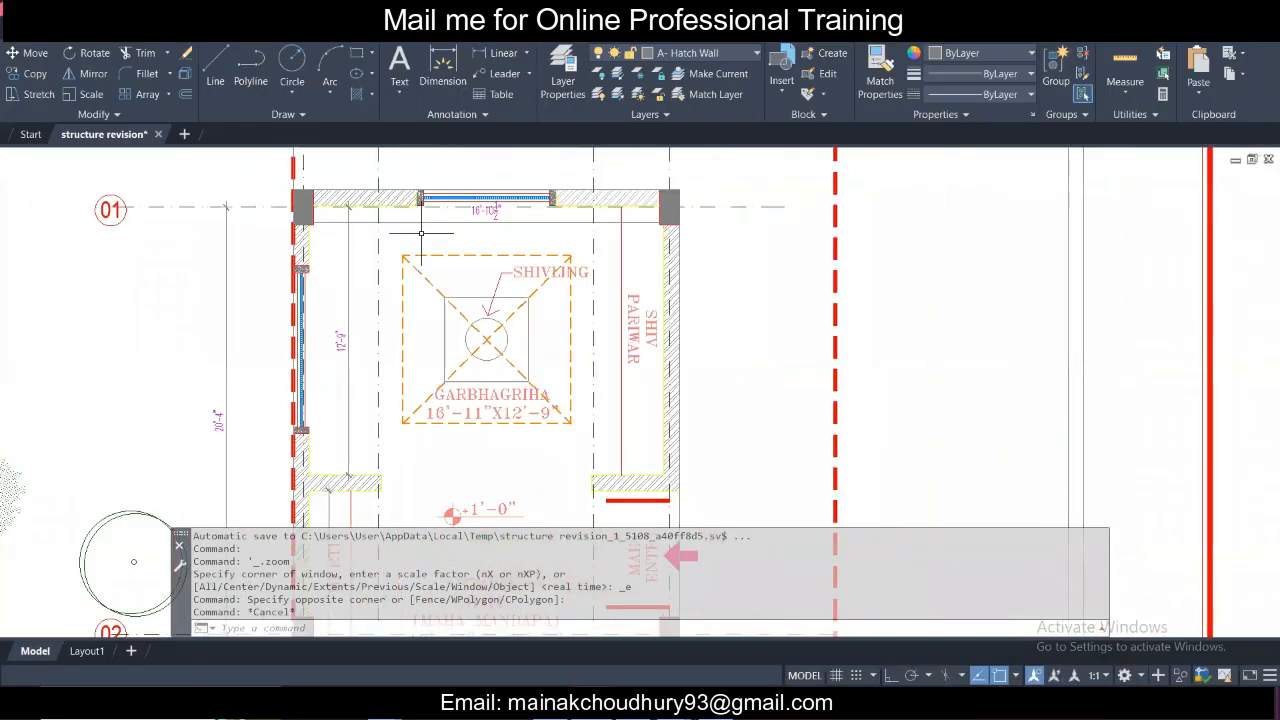
scroll(531, 369, "down", 4)
middle_click_drag(524, 425, 520, 267)
scroll(535, 395, "up", 4)
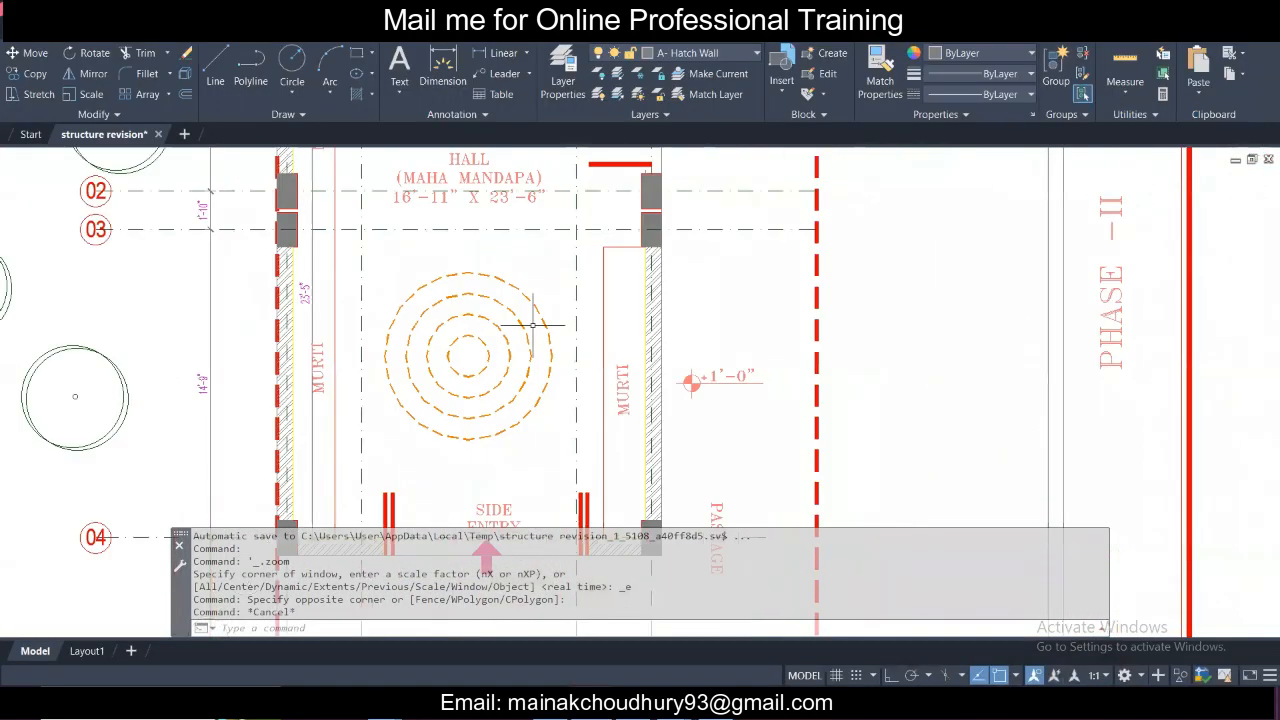
middle_click_drag(542, 378, 537, 231)
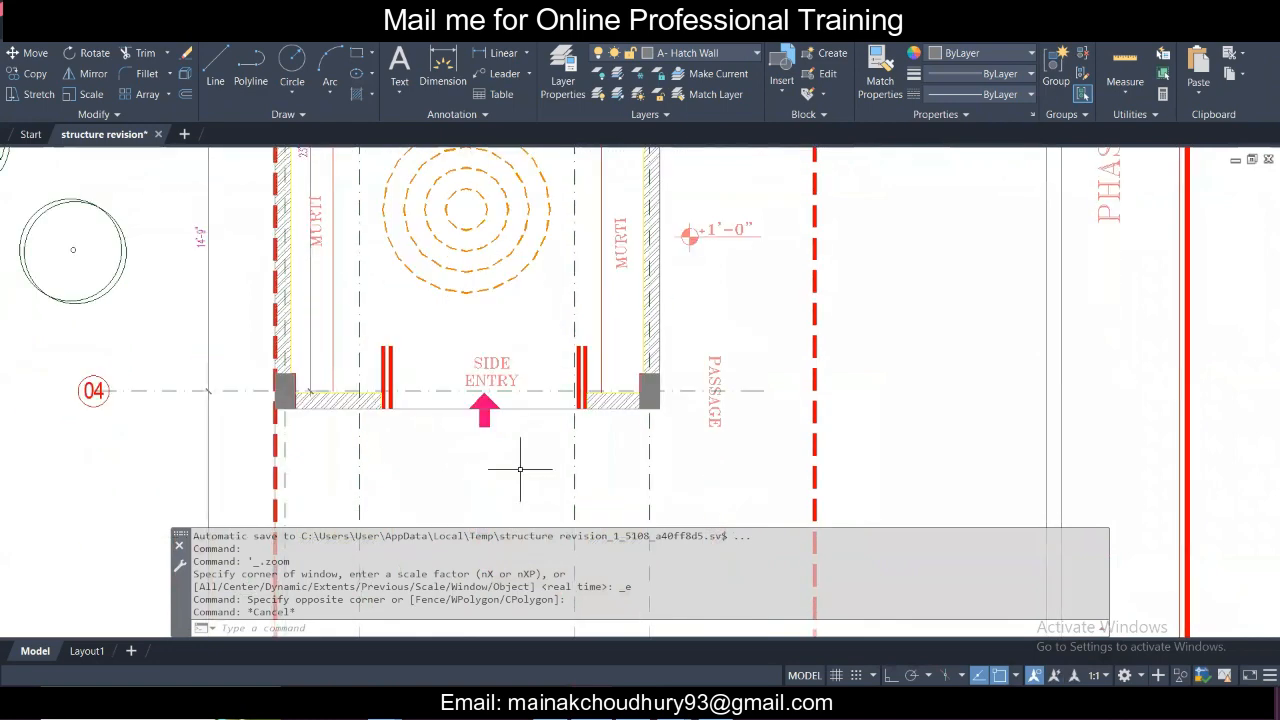
Examine the main entry, murti areas and temple hall, and compare the concept plan with the column layout plan.
scroll(525, 399, "down", 2)
scroll(525, 399, "down", 2)
middle_click_drag(563, 340, 552, 483)
scroll(608, 391, "up", 4)
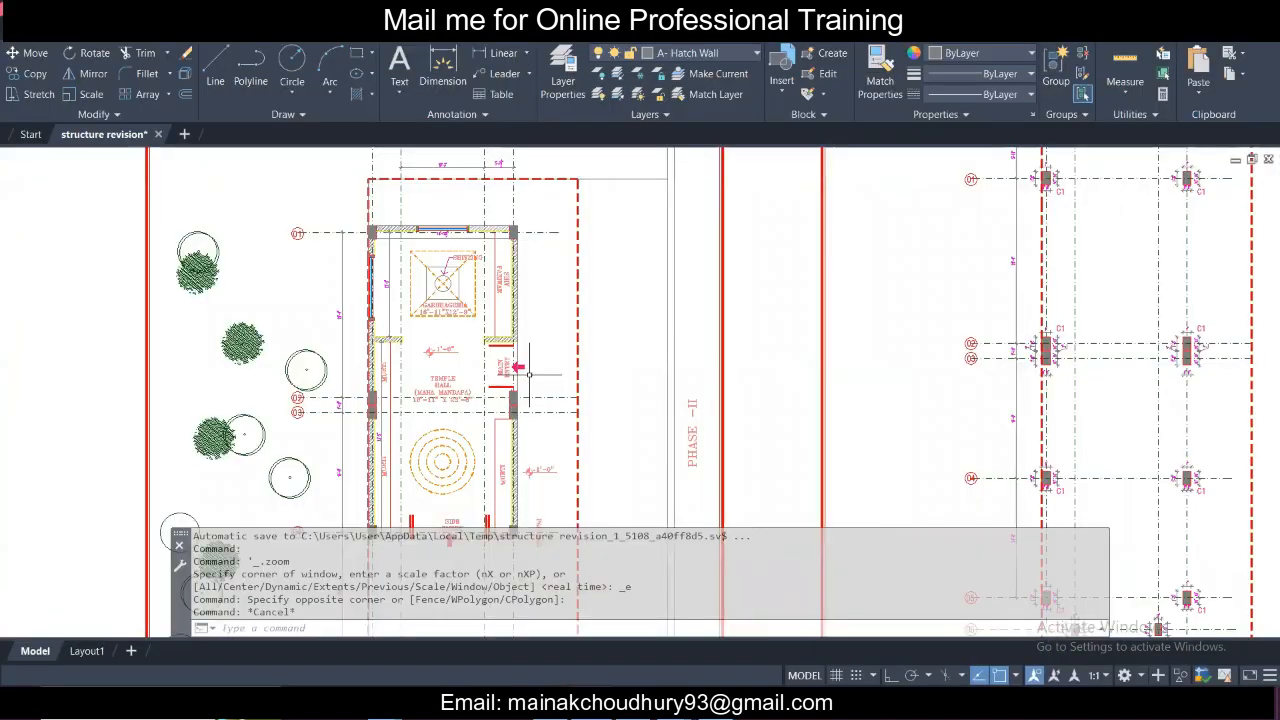
scroll(485, 410, "down", 1)
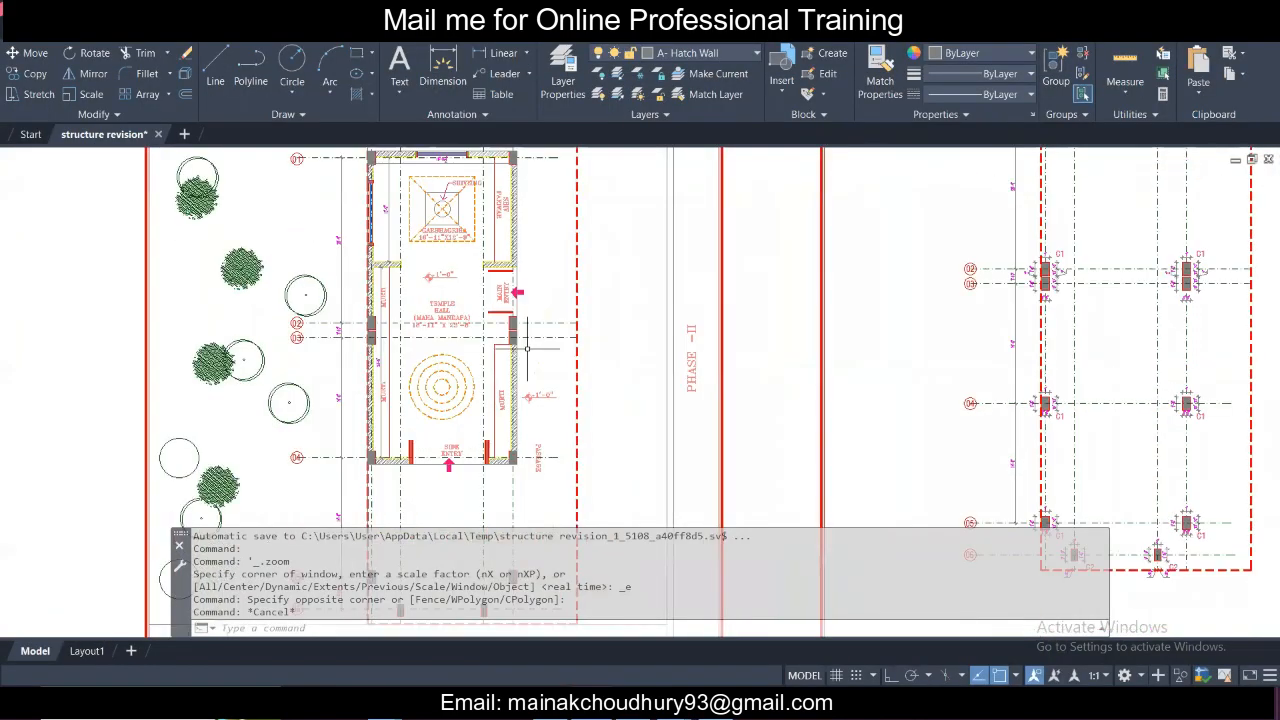
scroll(485, 410, "up", 3)
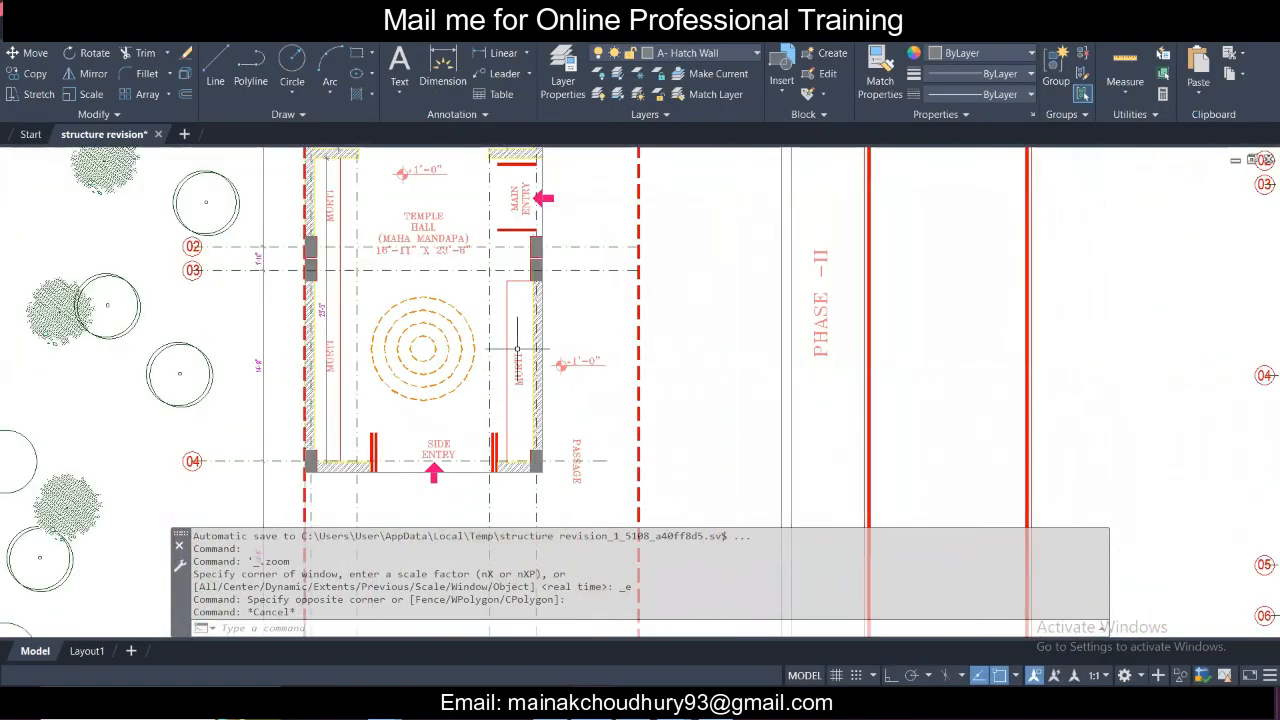
middle_click_drag(523, 313, 513, 383)
scroll(513, 383, "down", 3)
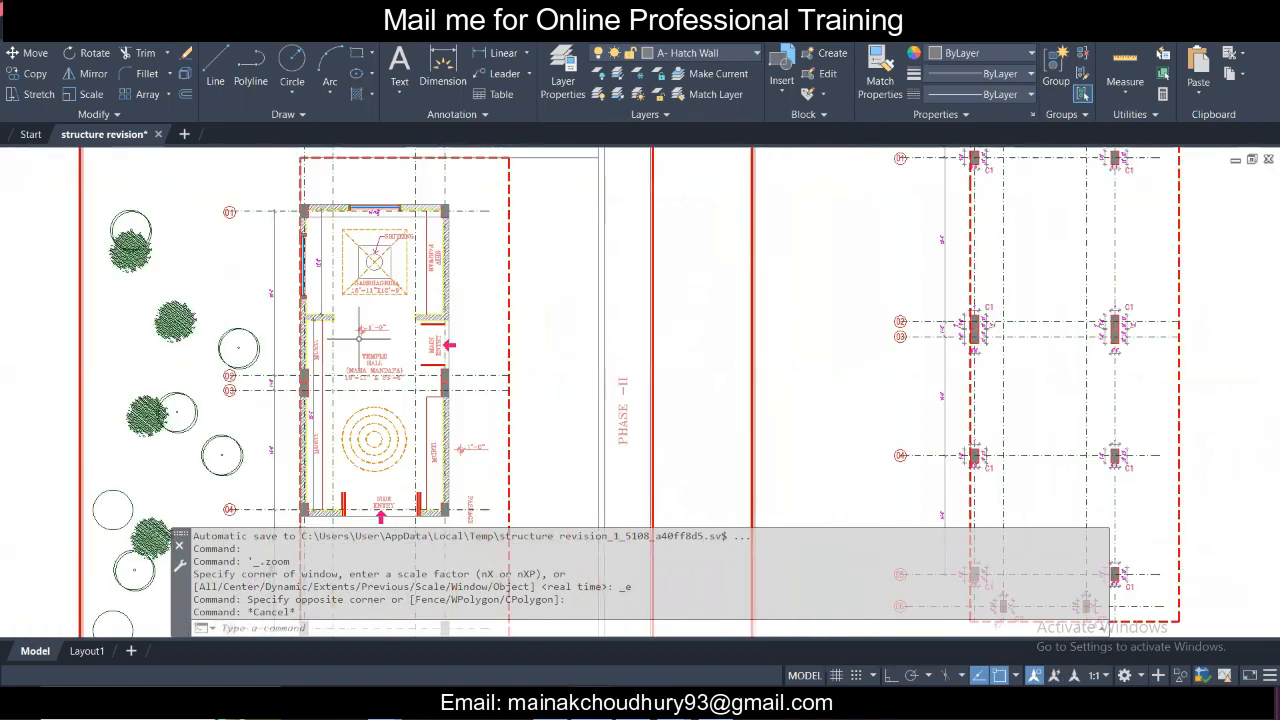
middle_click_drag(586, 363, 278, 310)
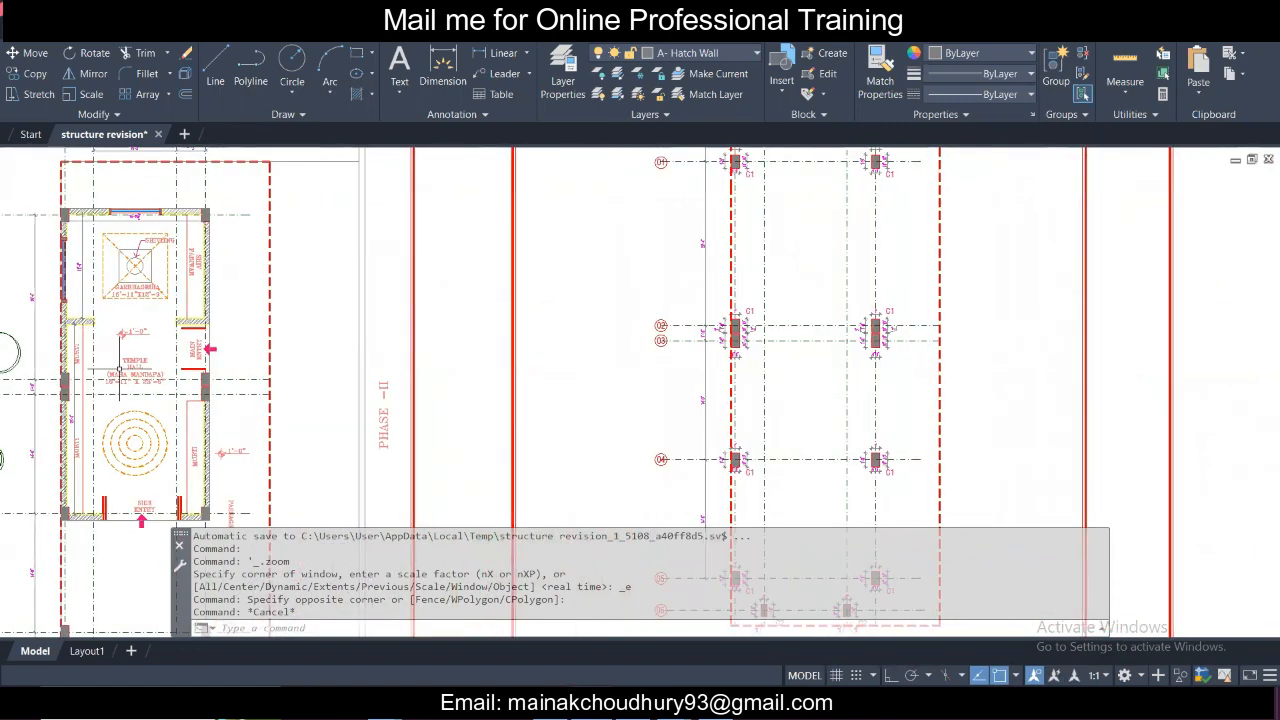
Examine the column layout plan, following the C1 and C2 columns along grids 01 to 06.
scroll(125, 369, "down", 2)
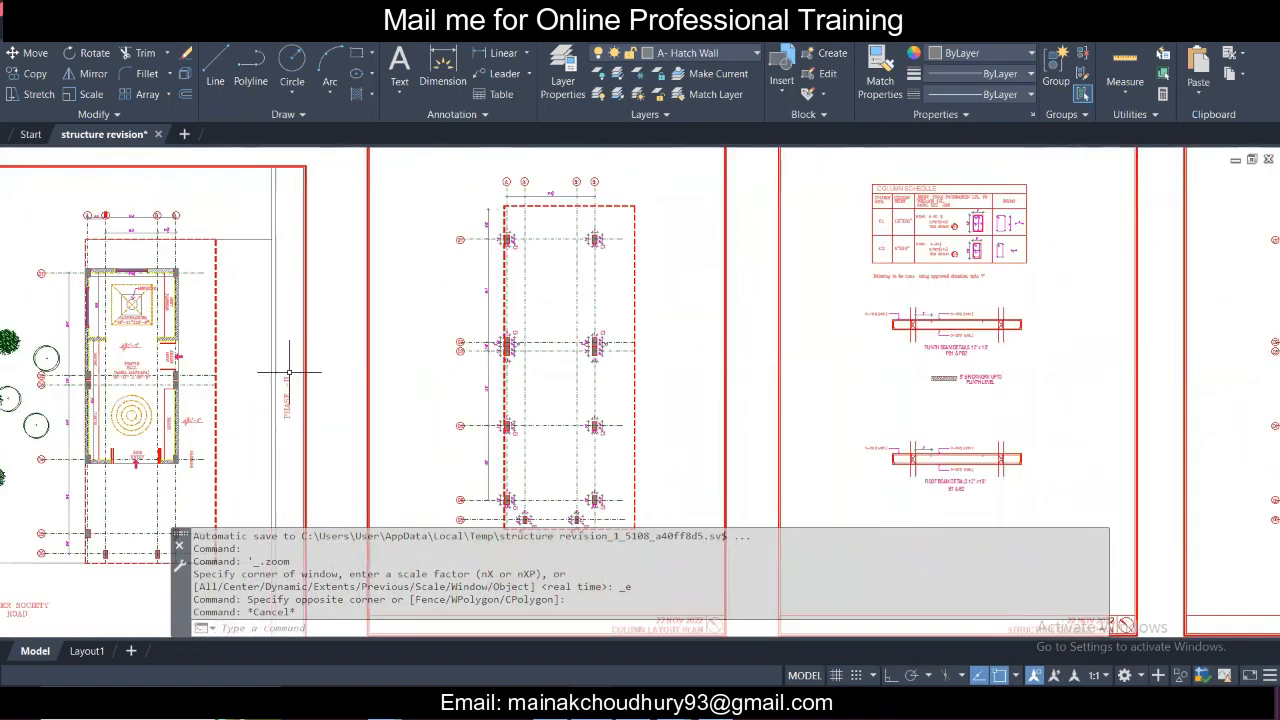
middle_click_drag(518, 369, 380, 376)
scroll(380, 376, "down", 2)
mouse_move(414, 483)
middle_mouse_down()
mouse_move(483, 289)
mouse_move(474, 444)
middle_mouse_up()
scroll(478, 332, "up", 2)
mouse_move(461, 344)
middle_mouse_down()
mouse_move(448, 401)
mouse_move(452, 387)
middle_mouse_up()
scroll(425, 508, "up", 2)
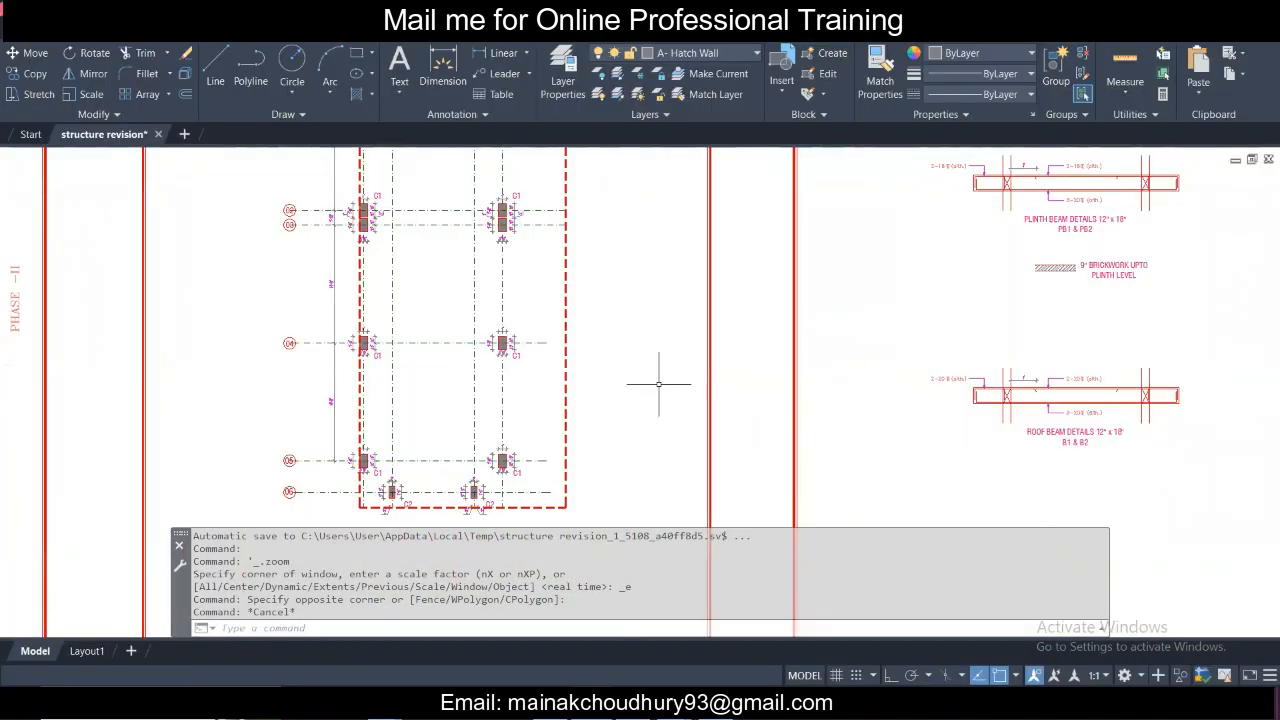
Examine the structure detail sheet's plinth beam details for PB1 and PB2 and the brickwork note below them.
scroll(706, 348, "down", 2)
middle_click_drag(791, 336, 606, 393)
middle_click_drag(647, 317, 580, 322)
middle_click_drag(820, 323, 651, 320)
scroll(645, 320, "up", 4)
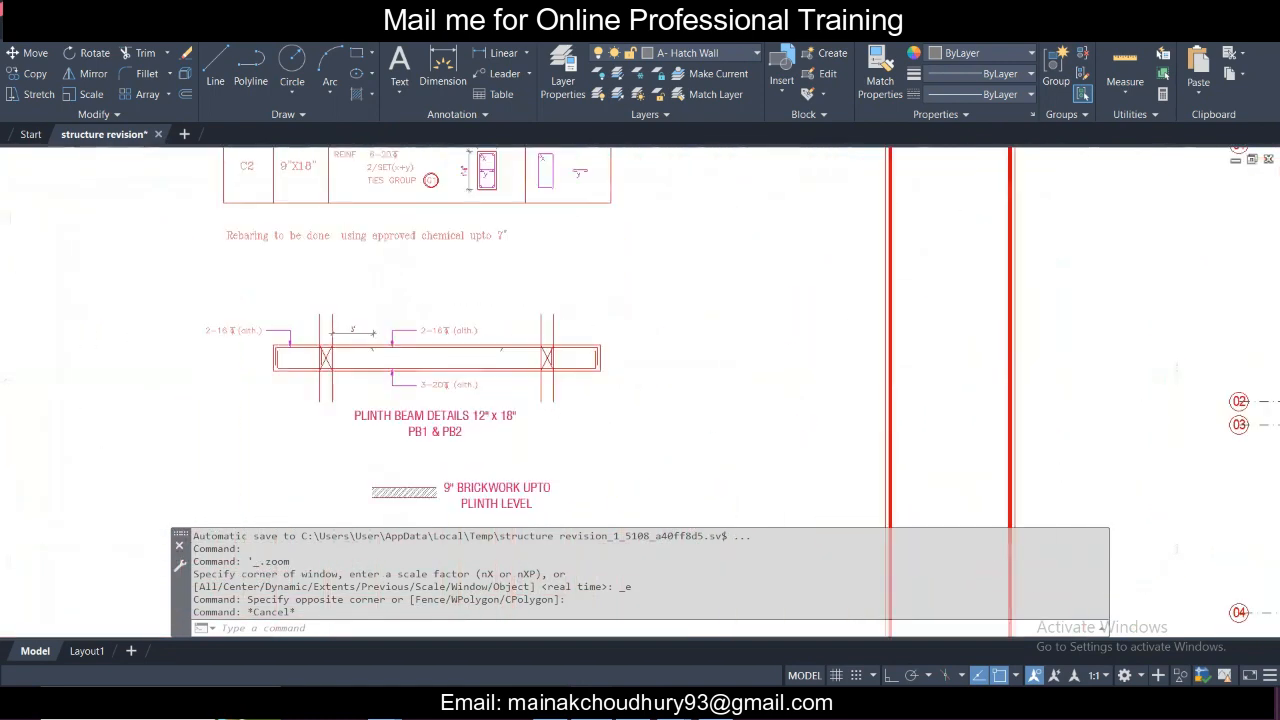
scroll(485, 373, "up", 2)
scroll(500, 400, "down", 6)
scroll(506, 420, "up", 2)
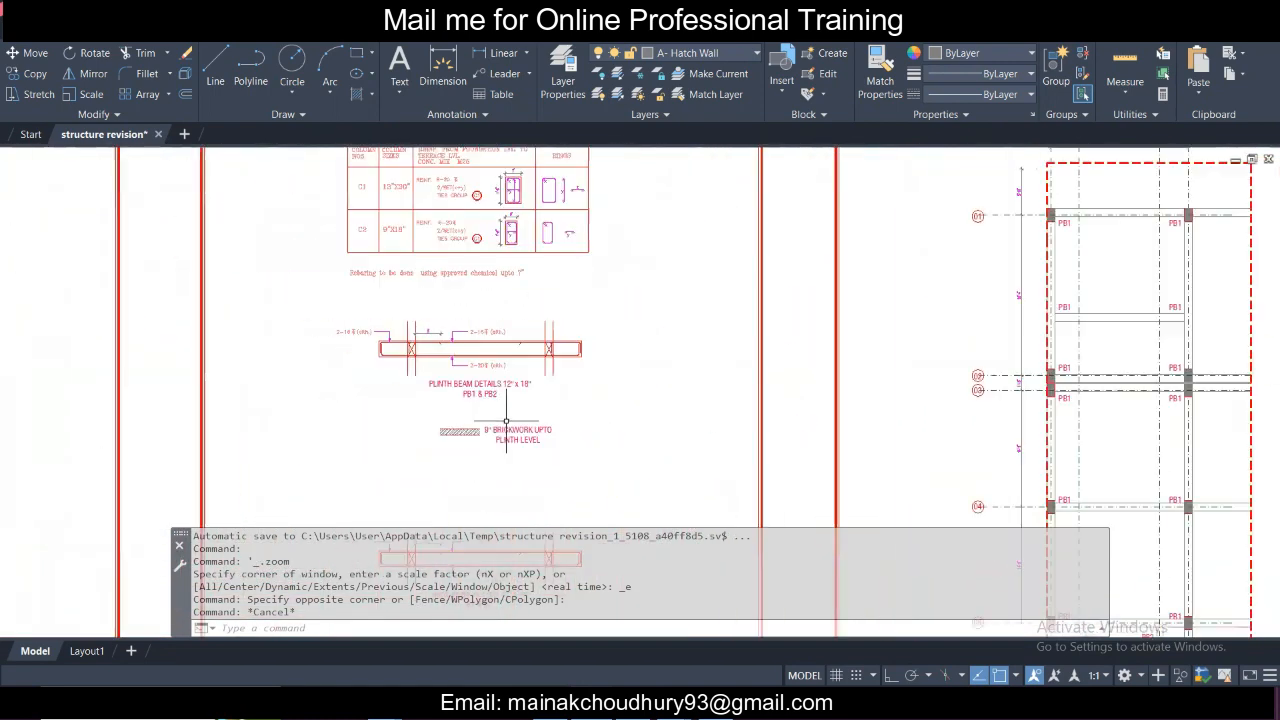
Examine the roof beam details for B1 and B2 and the column schedule for C1 and C2.
middle_click_drag(507, 421, 514, 273)
scroll(510, 404, "up", 2)
scroll(490, 400, "up", 2)
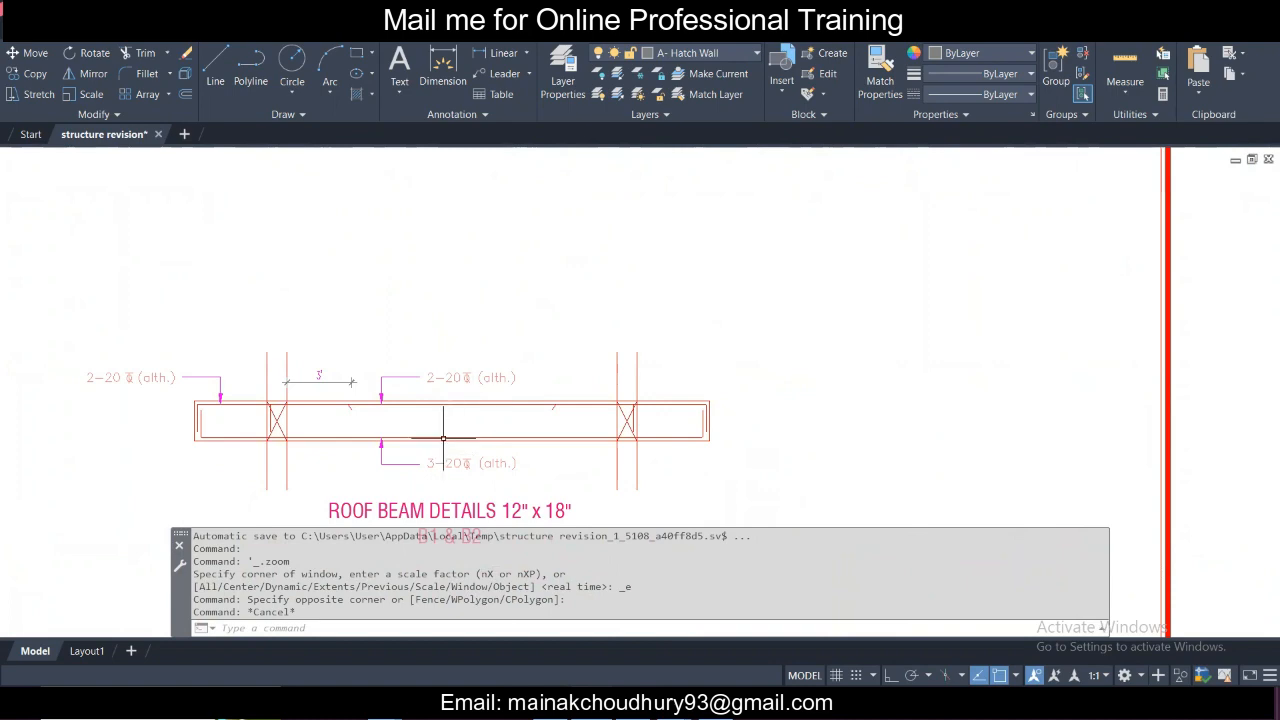
middle_click_drag(443, 437, 460, 341)
scroll(455, 390, "down", 6)
middle_click_drag(499, 297, 480, 427)
scroll(415, 273, "up", 4)
scroll(418, 273, "down", 6)
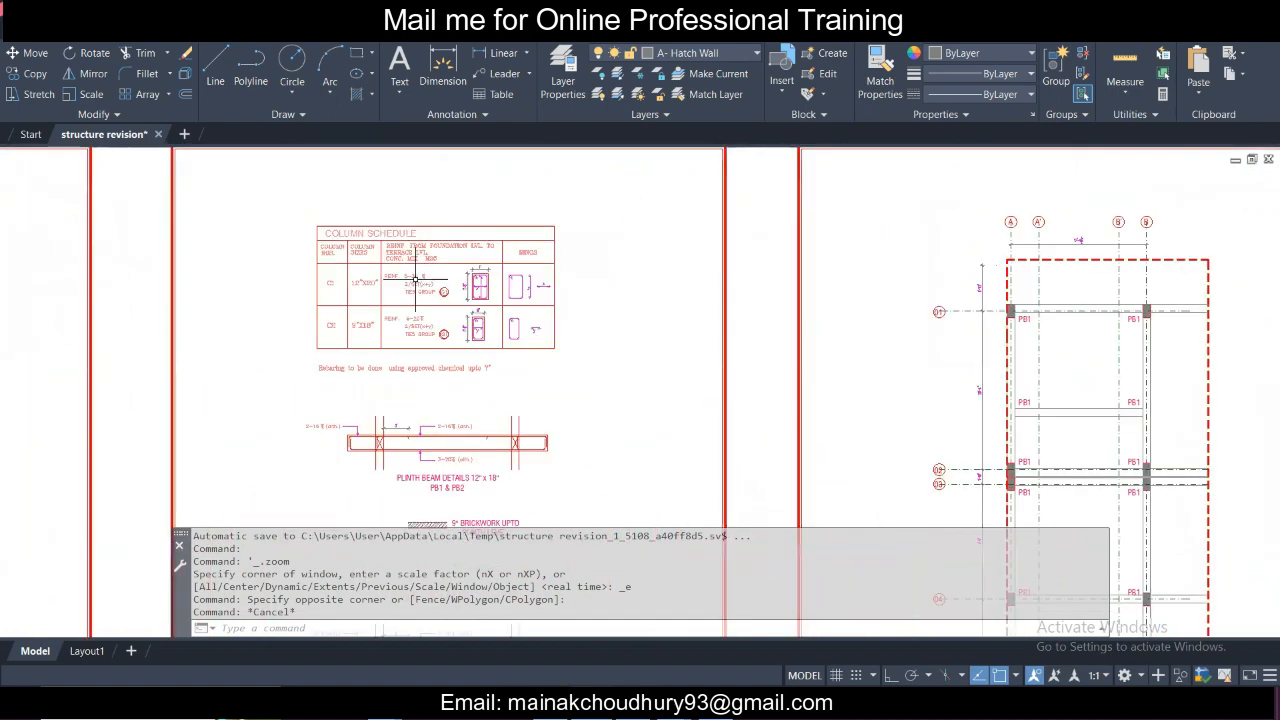
scroll(666, 366, "up", 5)
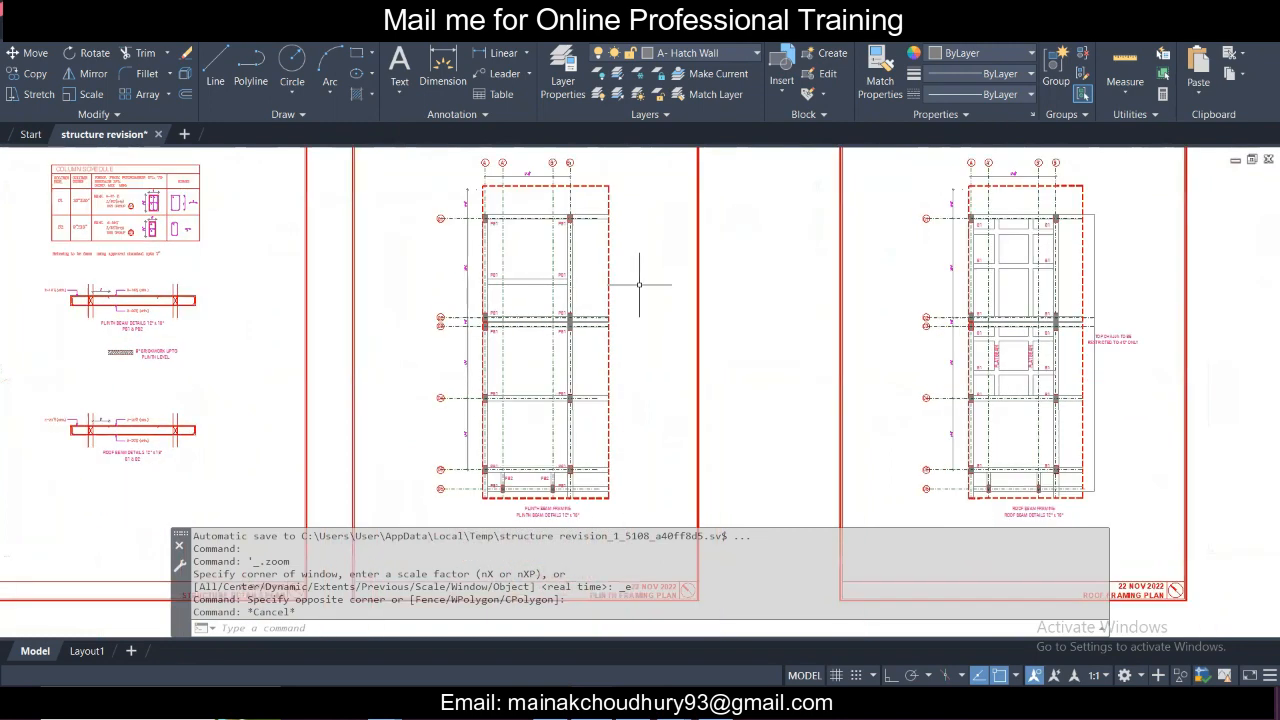
Compare the plinth framing plan's PB1 and PB2 beams with the roof framing plan.
scroll(546, 349, "down", 2)
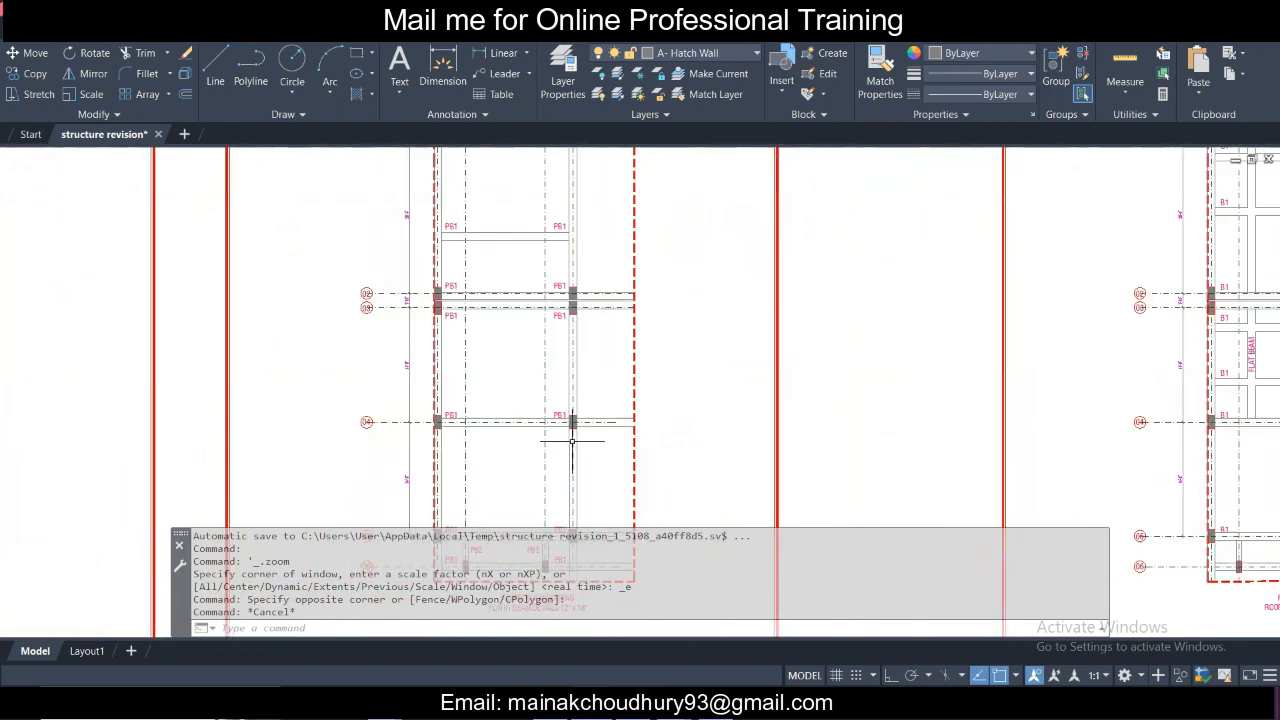
middle_click_drag(573, 441, 570, 270)
middle_click_drag(876, 317, 308, 387)
mouse_move(368, 326)
middle_mouse_down()
mouse_move(283, 363)
mouse_move(728, 340)
middle_mouse_up()
middle_click_drag(853, 438, 394, 434)
middle_click_drag(652, 328, 561, 444)
middle_click_drag(594, 325, 566, 370)
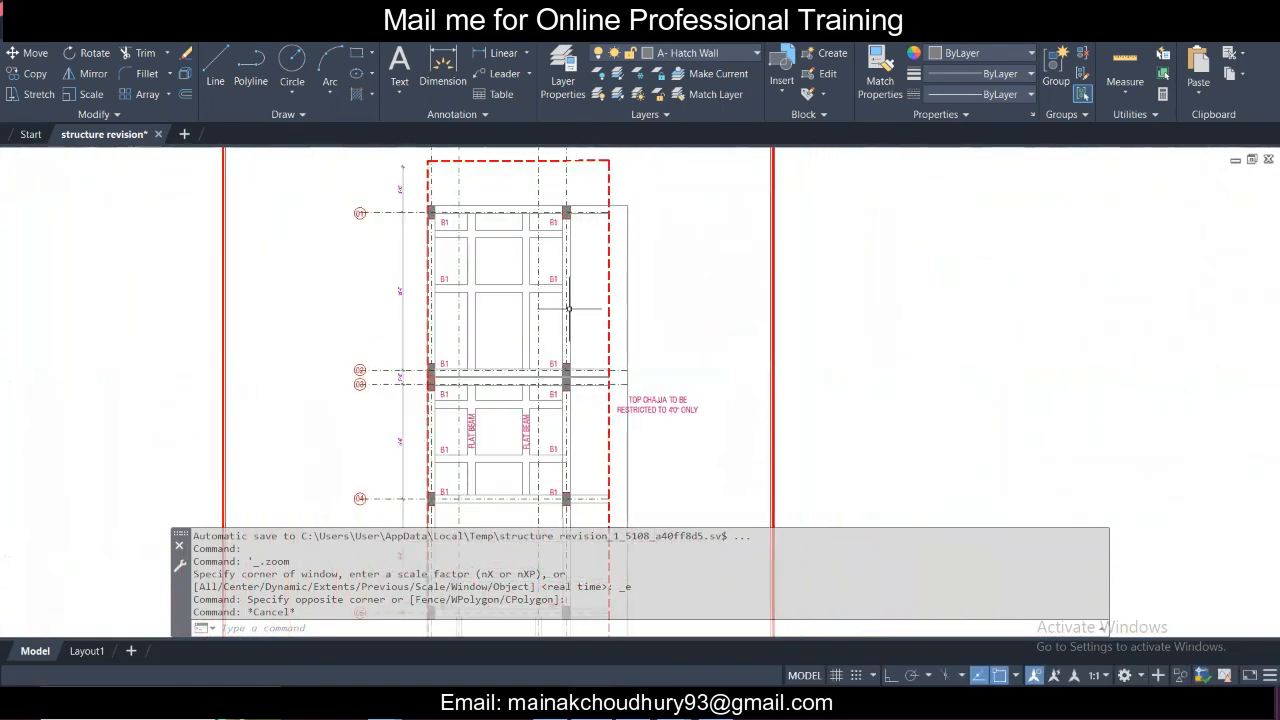
Examine the roof framing plan's B1 beams and flat beams between grids 01 and 04.
scroll(597, 240, "up", 2)
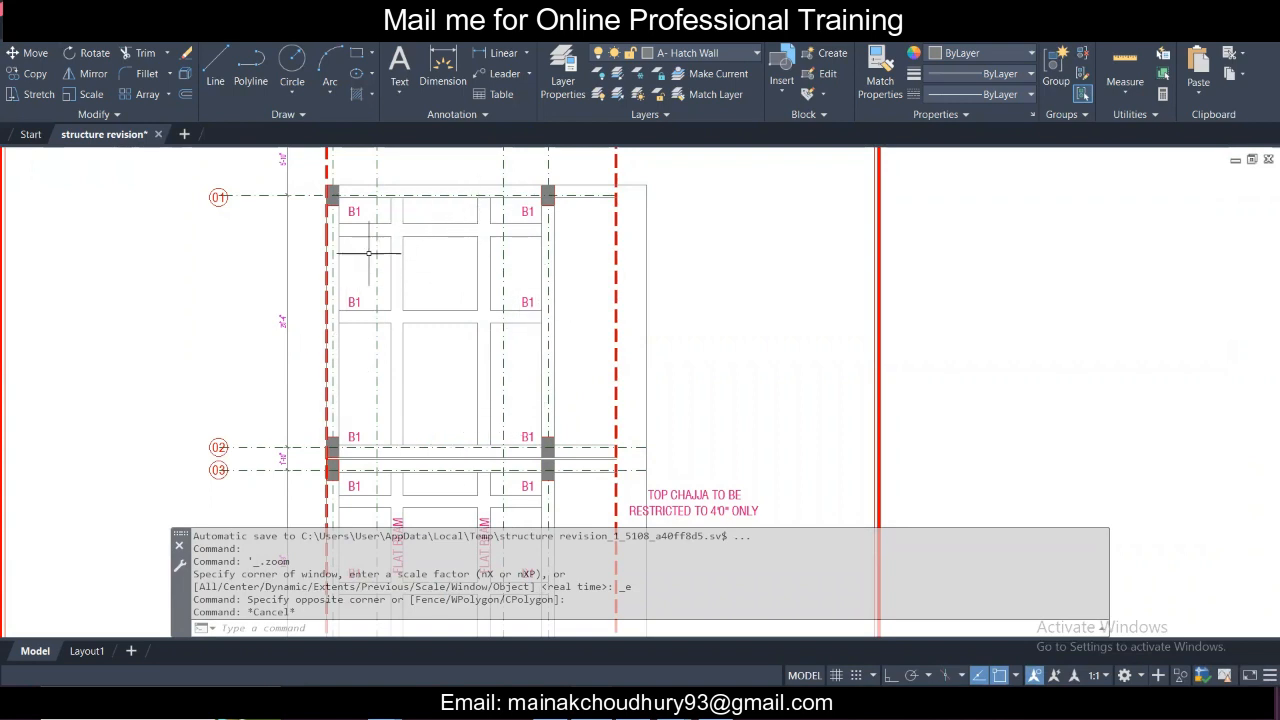
scroll(510, 394, "down", 2)
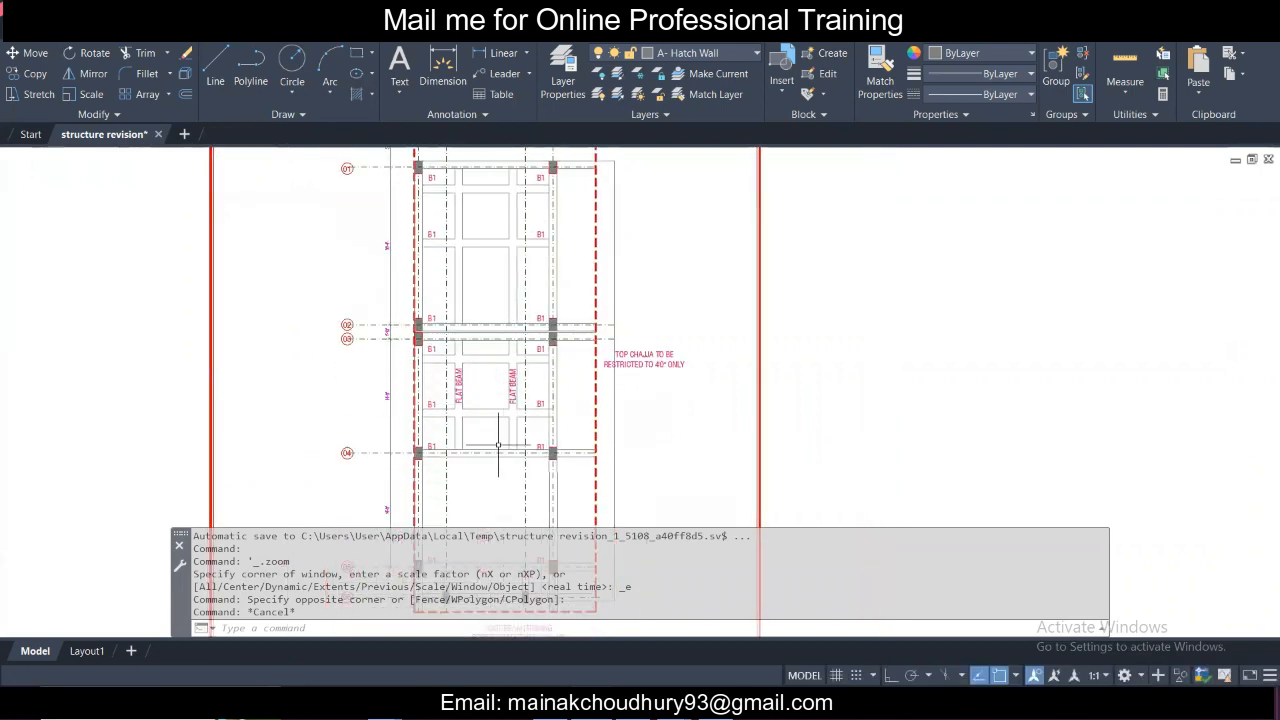
scroll(497, 441, "up", 2)
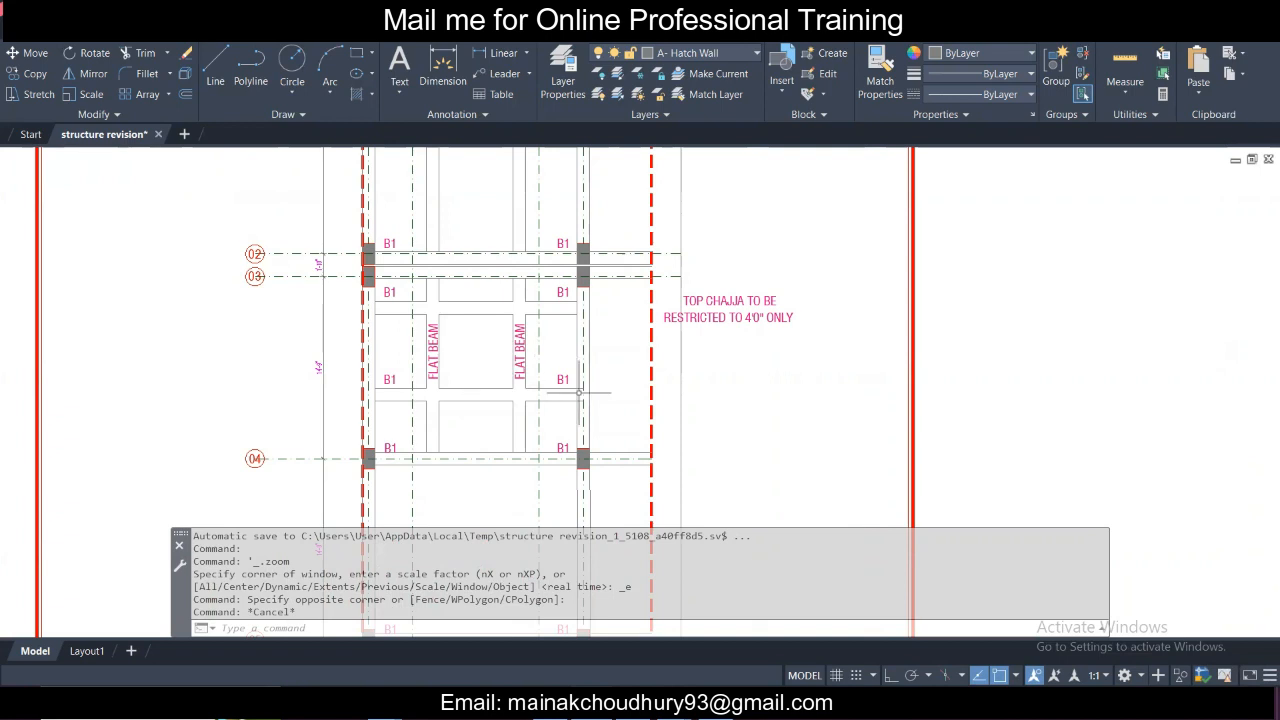
scroll(579, 393, "down", 3)
scroll(564, 434, "up", 2)
scroll(562, 434, "down", 2)
Check the garbhagriha and temple hall on the concept plan against the framing plans.
middle_click_drag(405, 426, 646, 402)
middle_click_drag(177, 394, 591, 403)
scroll(158, 311, "up", 5)
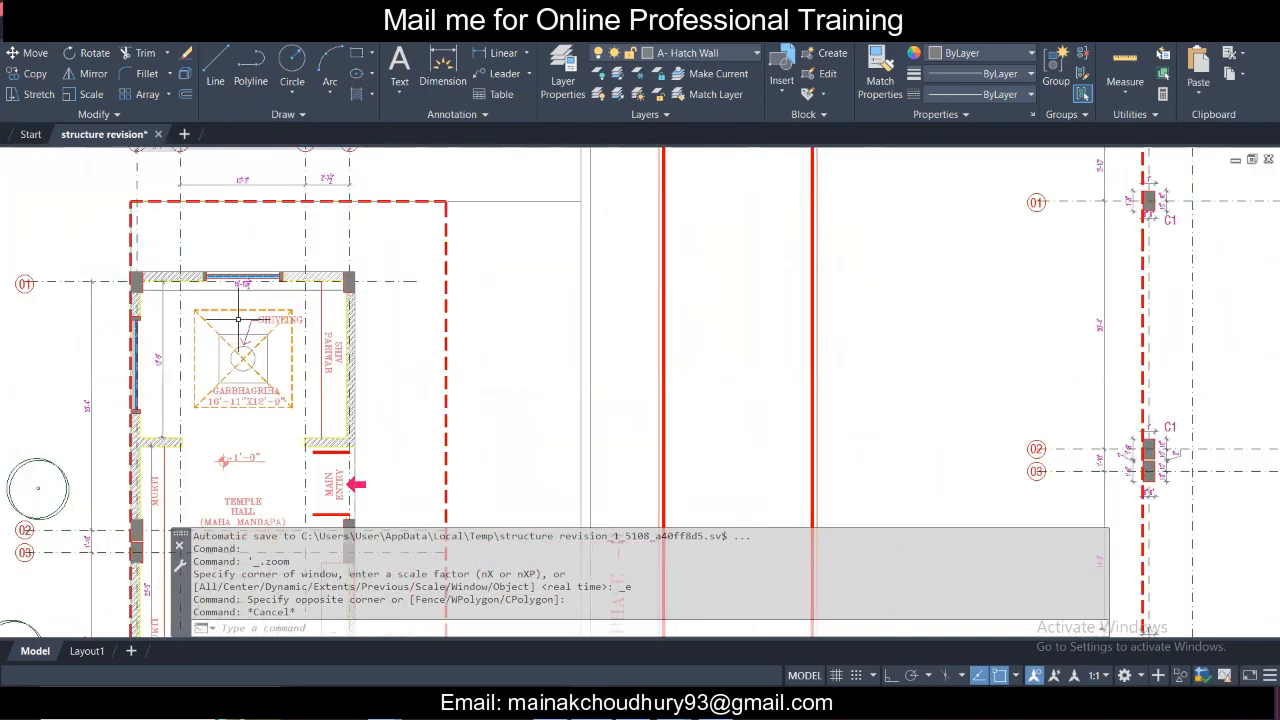
scroll(255, 335, "down", 2)
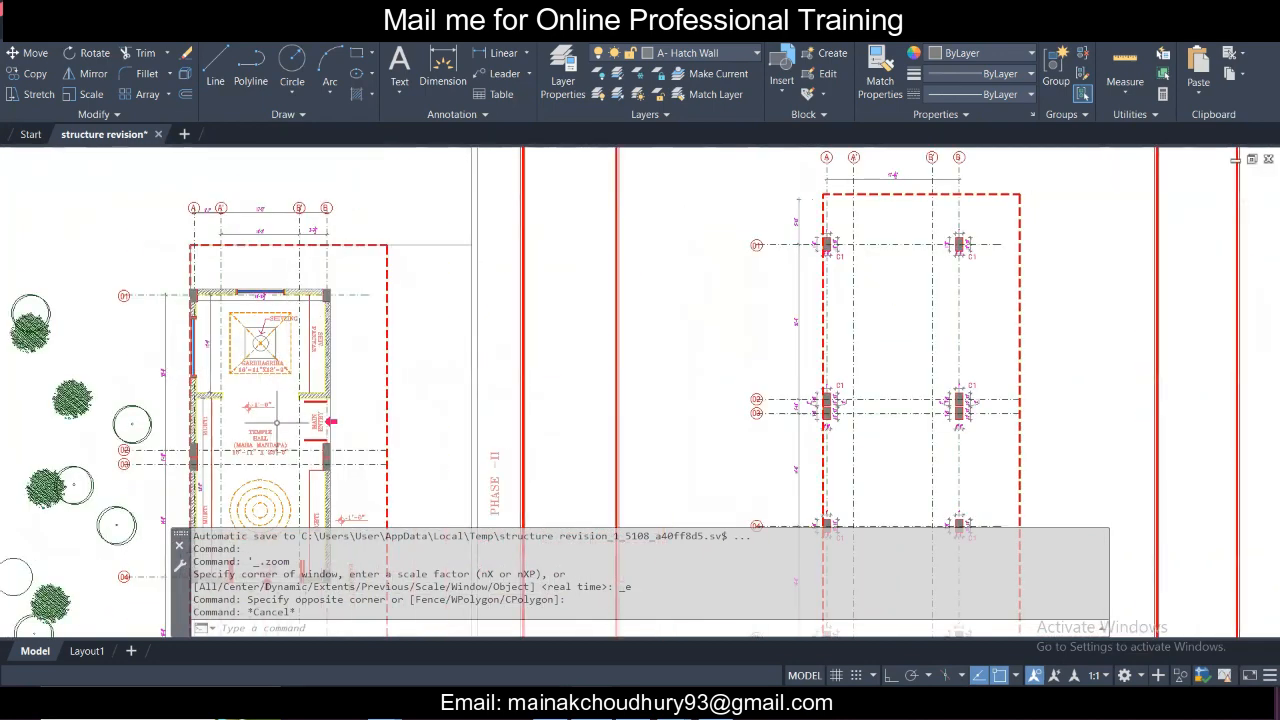
scroll(279, 404, "down", 4)
mouse_move(935, 437)
middle_mouse_down()
mouse_move(628, 410)
mouse_move(448, 432)
middle_mouse_up()
mouse_move(876, 393)
middle_mouse_down()
mouse_move(847, 405)
mouse_move(763, 395)
middle_mouse_up()
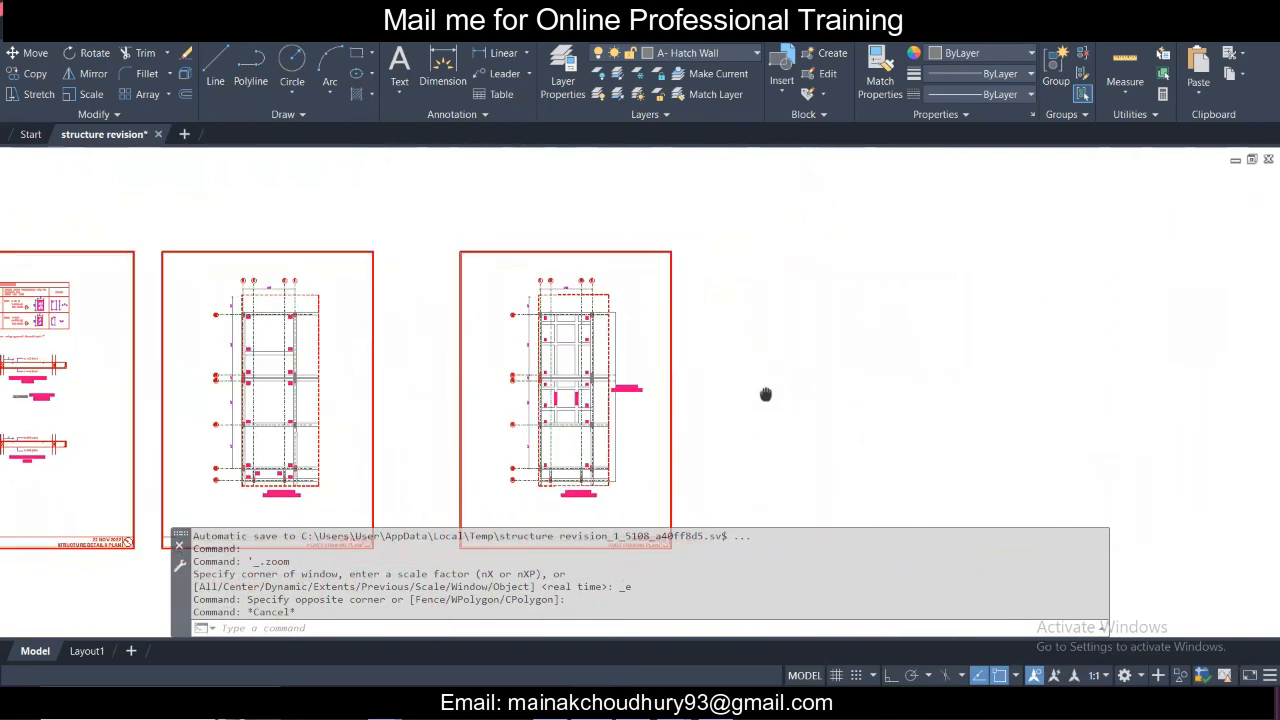
Examine the whole roof framing plan, from its lower beams at grids 05 and 06 up to grid 01.
scroll(607, 380, "up", 4)
scroll(598, 377, "down", 4)
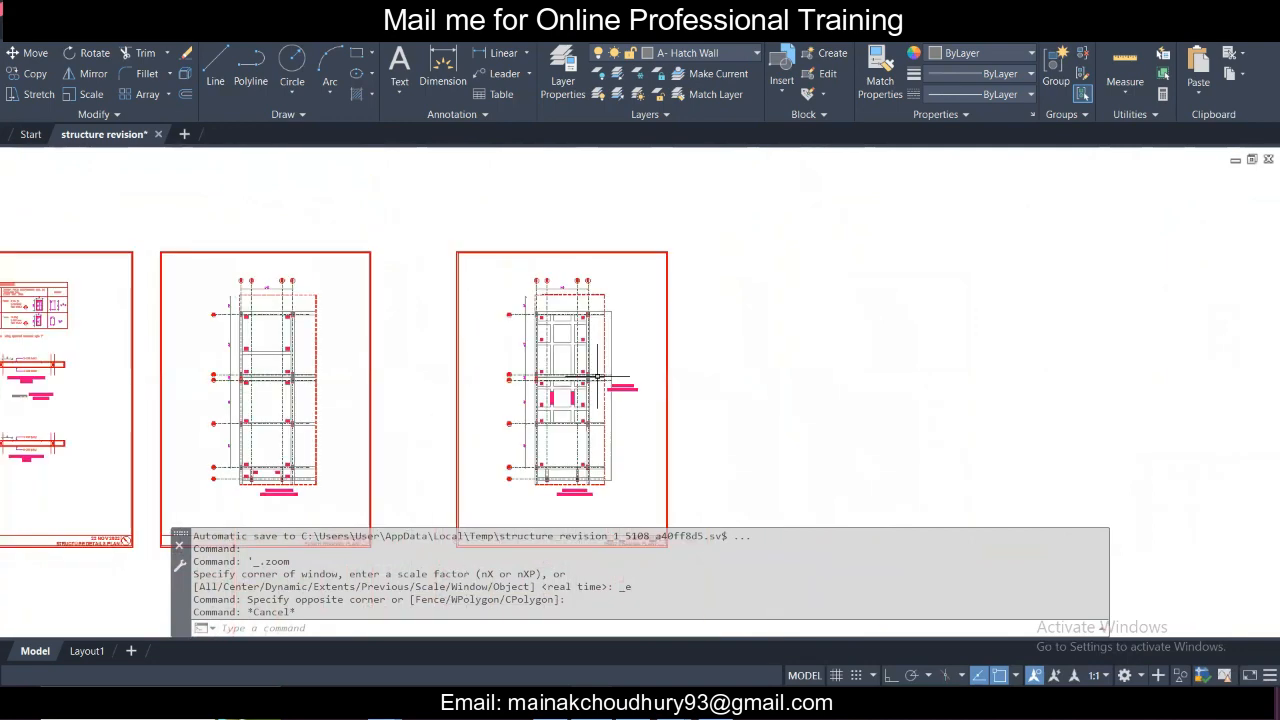
scroll(602, 475, "up", 4)
middle_click_drag(605, 469, 614, 460)
scroll(614, 460, "down", 2)
scroll(595, 511, "up", 2)
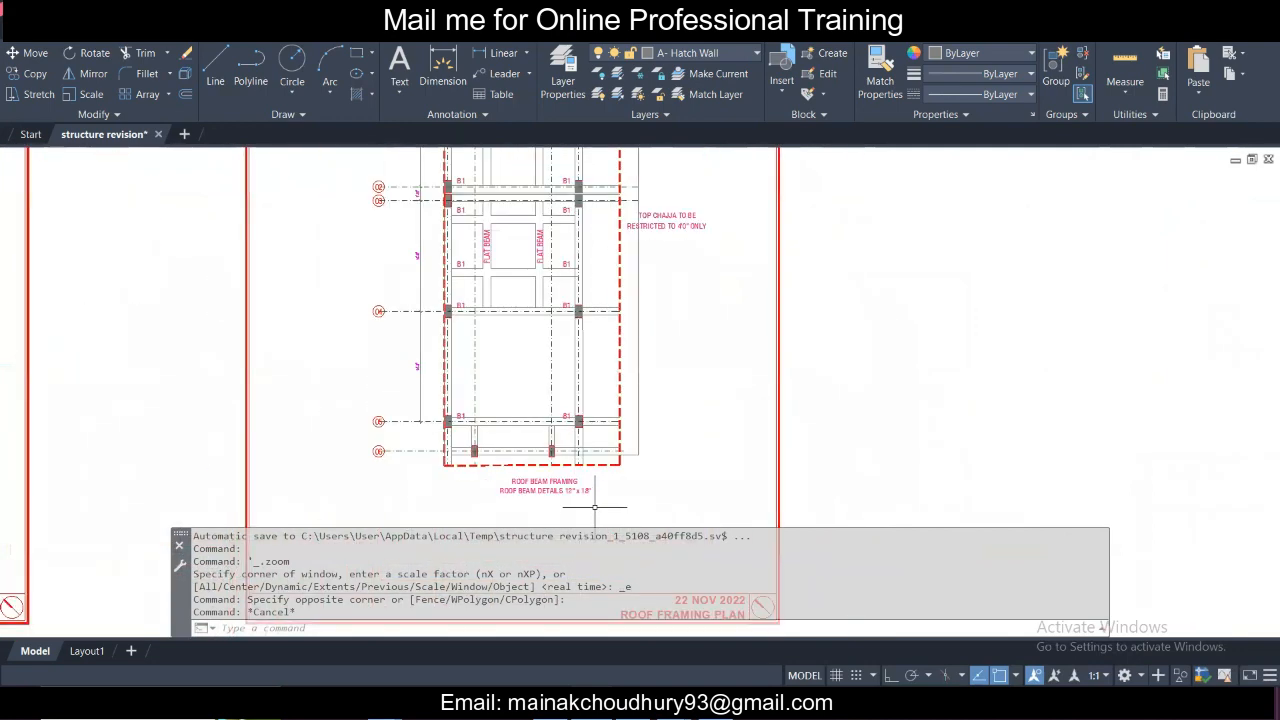
scroll(572, 480, "up", 2)
scroll(498, 477, "down", 8)
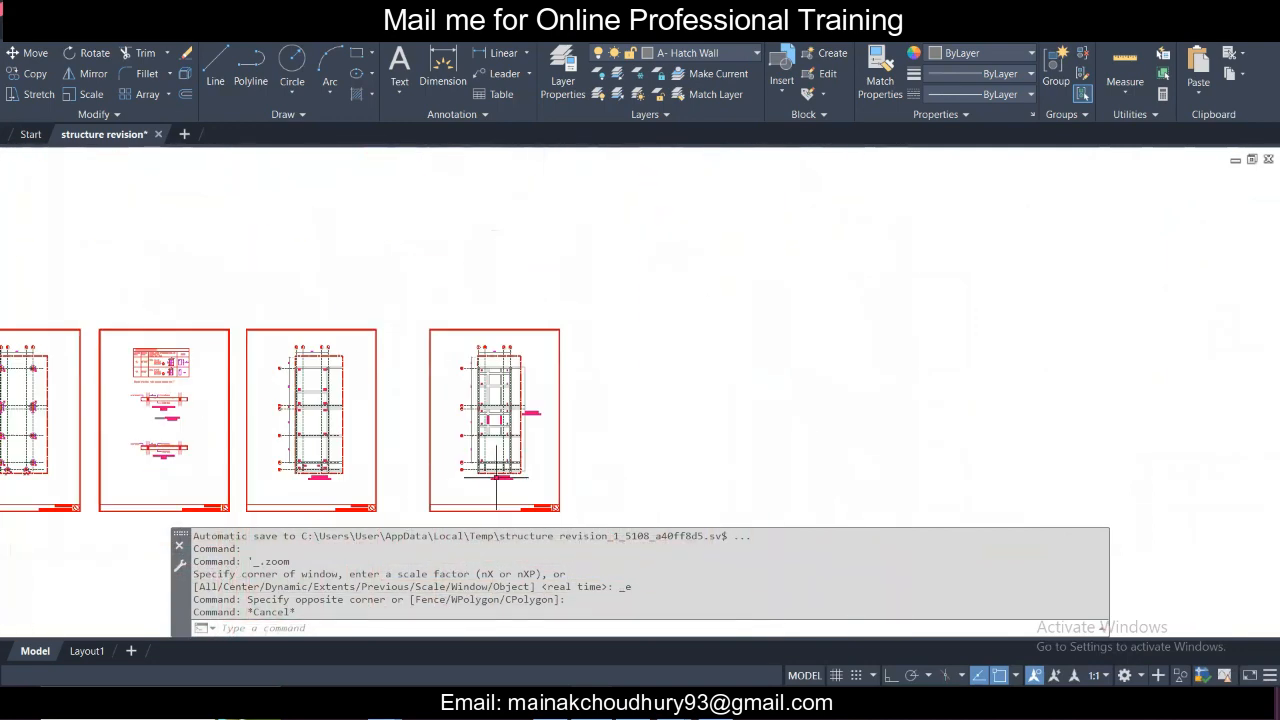
scroll(496, 478, "up", 6)
mouse_move(512, 270)
middle_mouse_down()
mouse_move(414, 320)
mouse_move(374, 366)
middle_mouse_up()
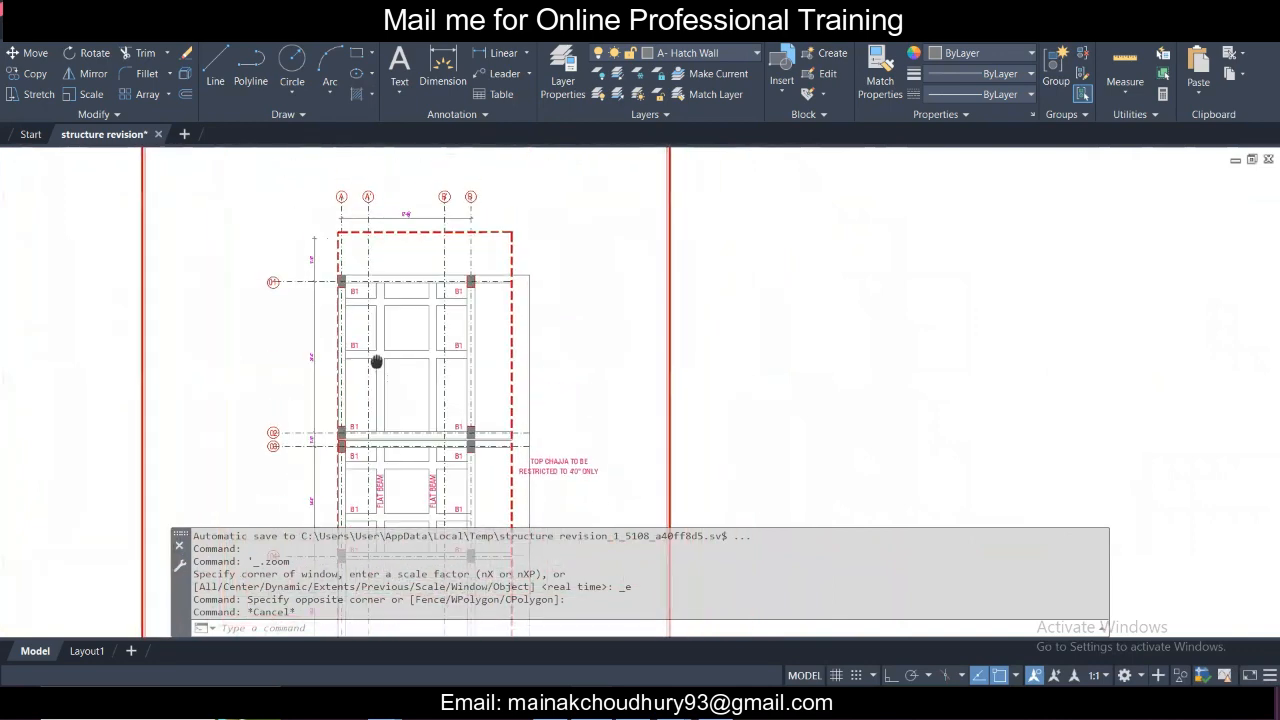
scroll(326, 286, "up", 2)
scroll(326, 286, "down", 6)
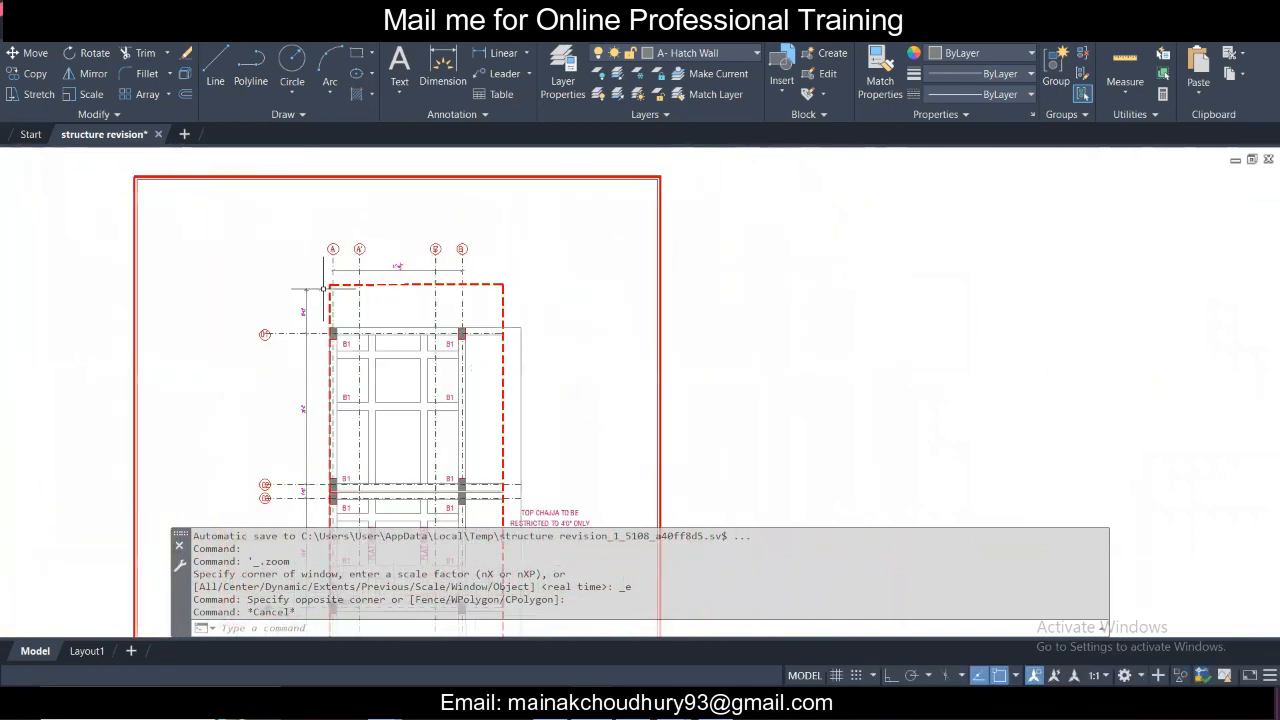
scroll(302, 298, "up", 1)
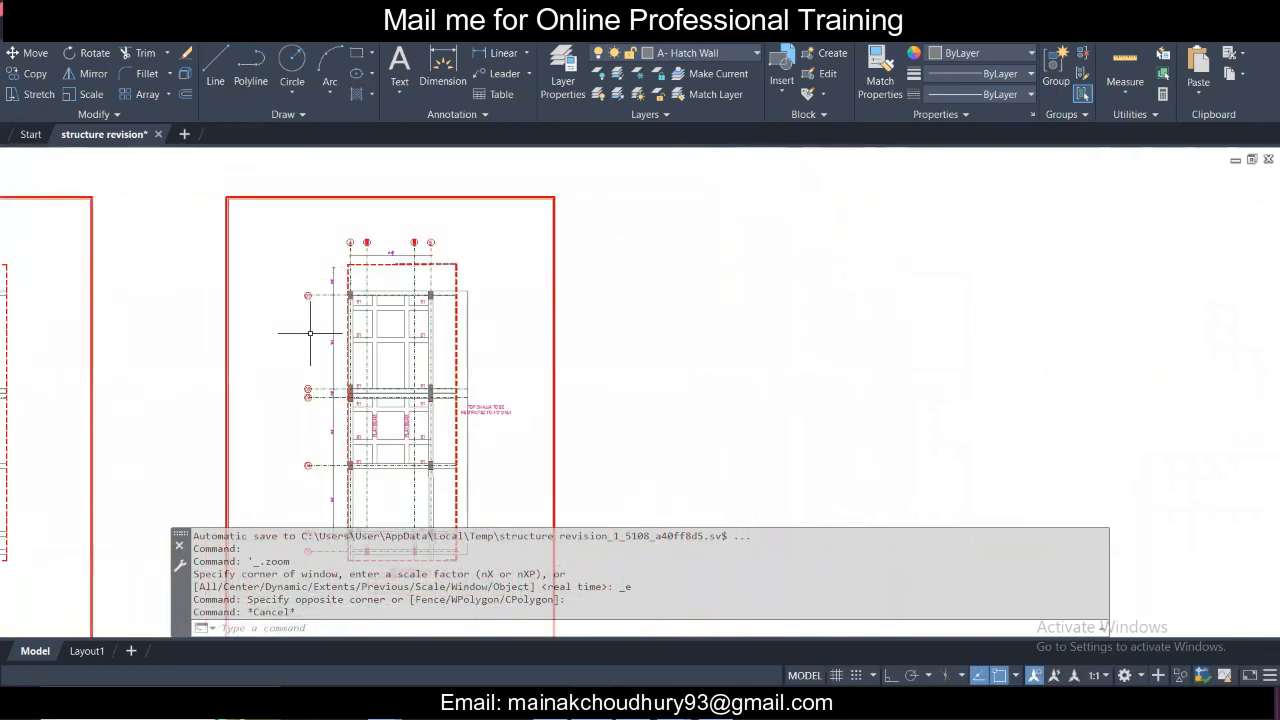
scroll(330, 335, "up", 3)
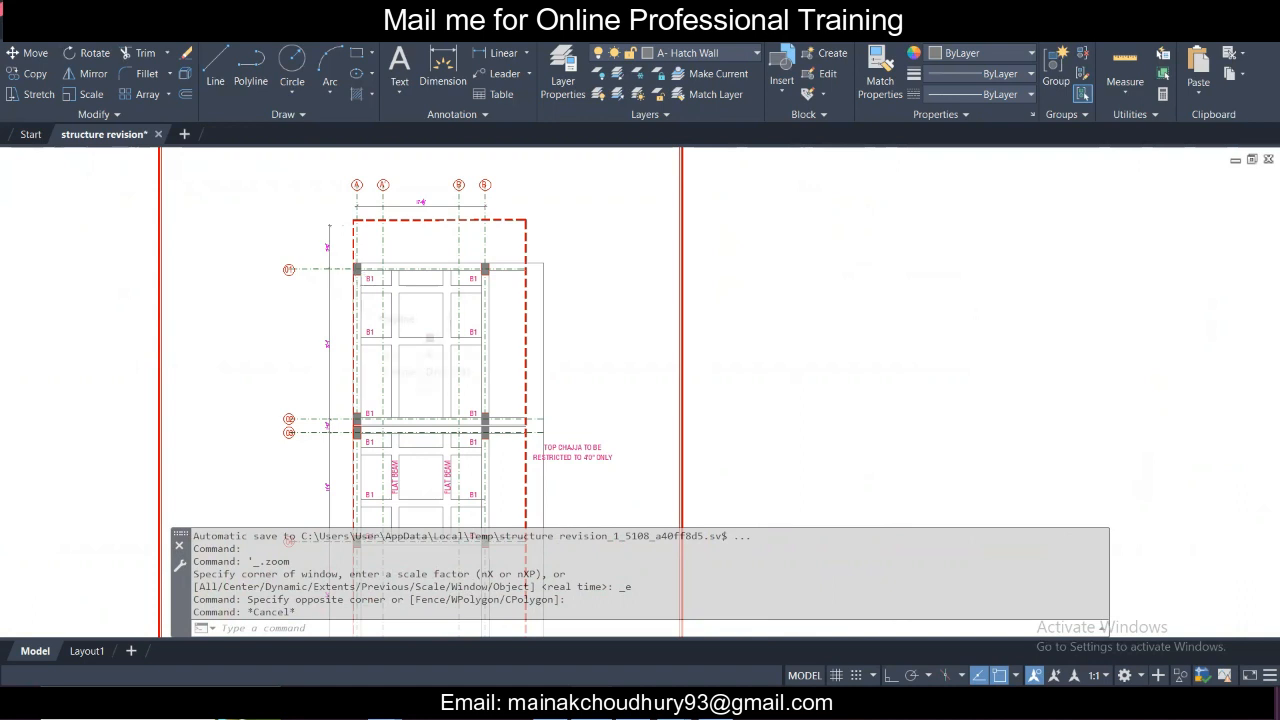
Save the structure revision drawing and save a copy as CL for TSD in the Naman mandir folder.
key("ctrl+s")
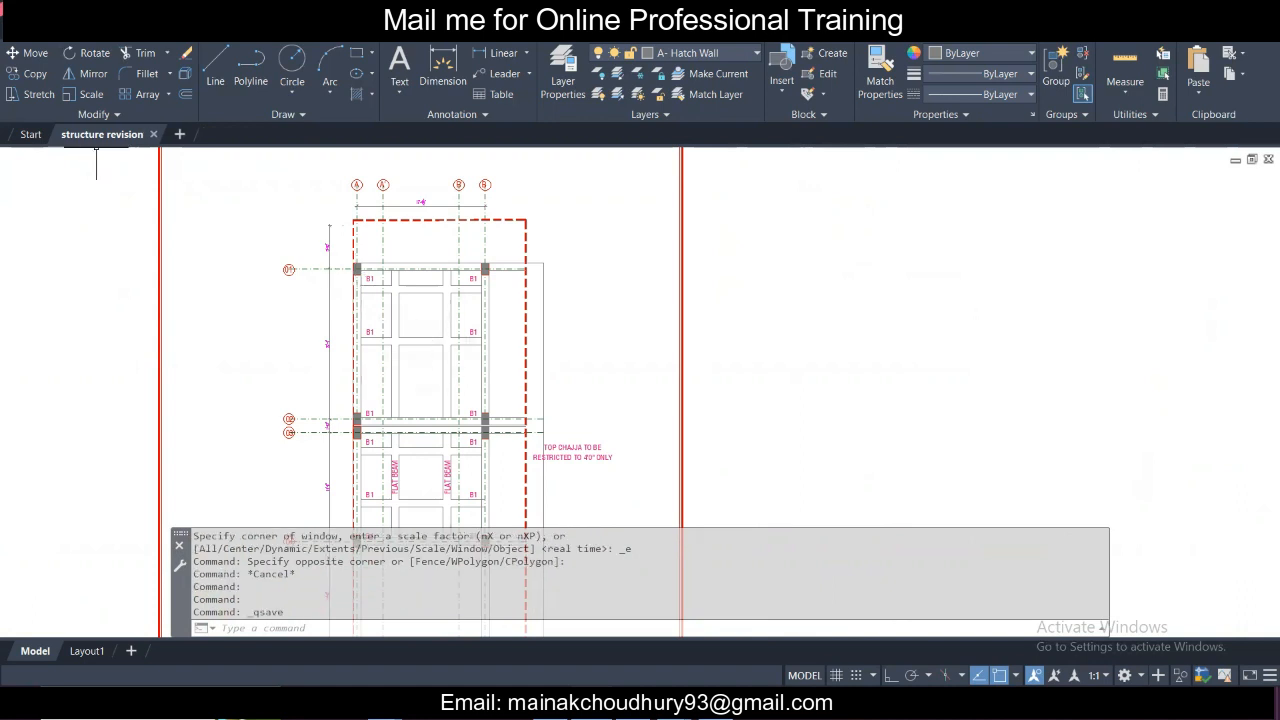
left_click(22, 20)
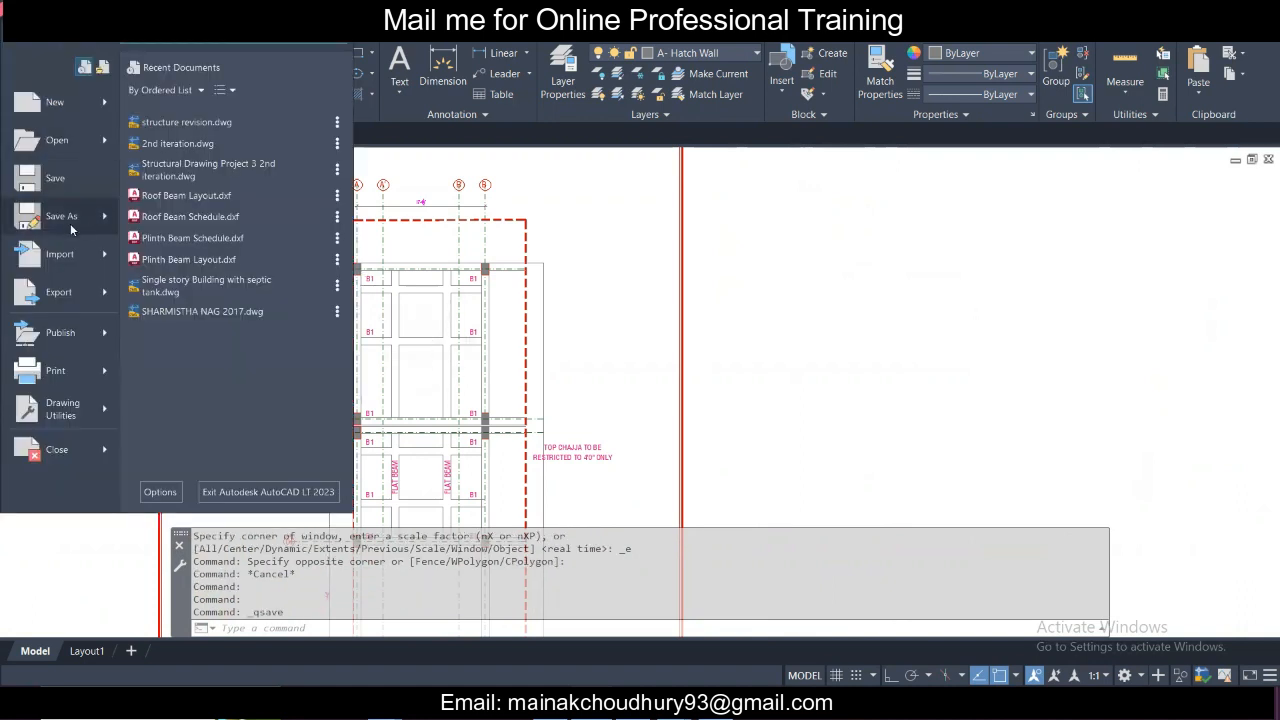
left_click(70, 223)
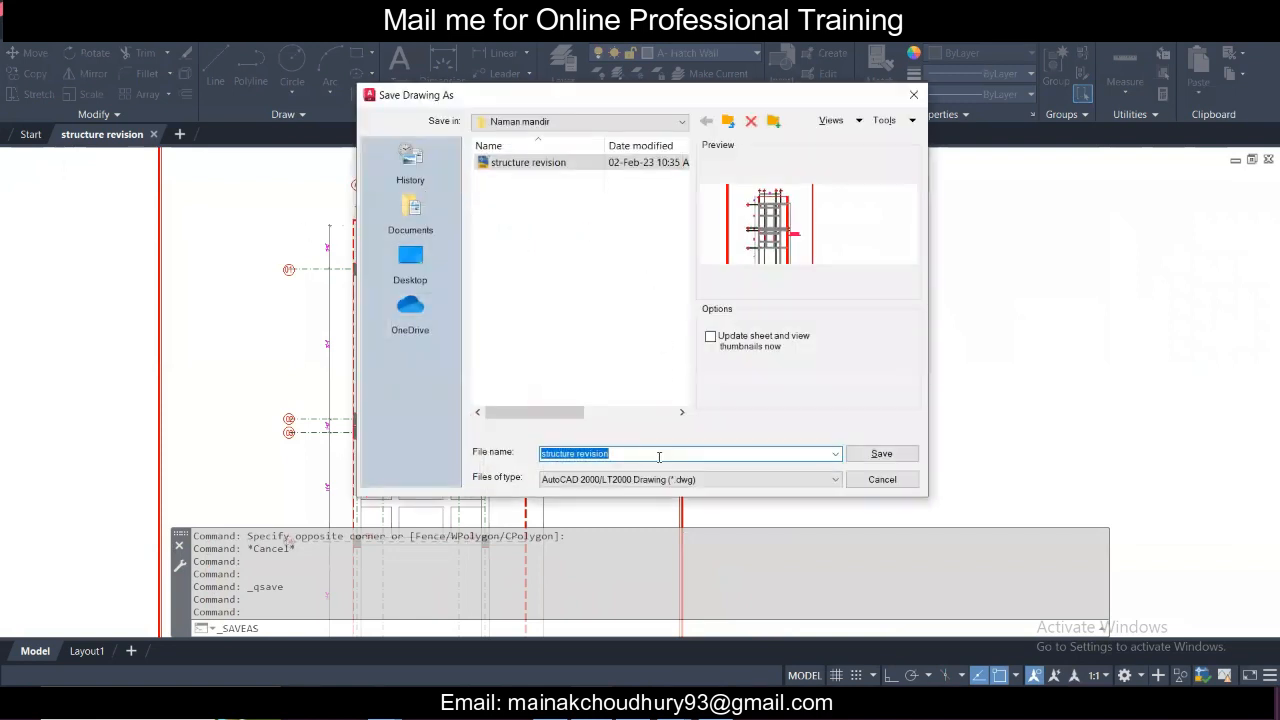
type("CL for TSD")
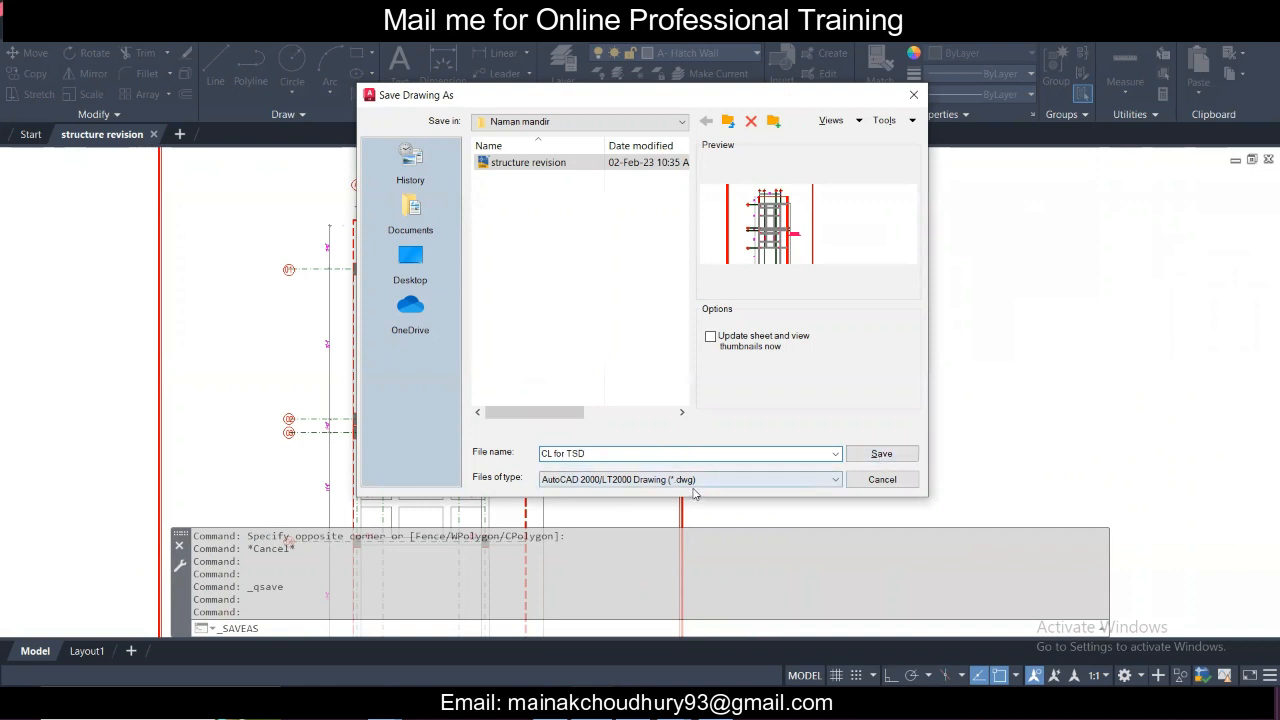
left_click(880, 453)
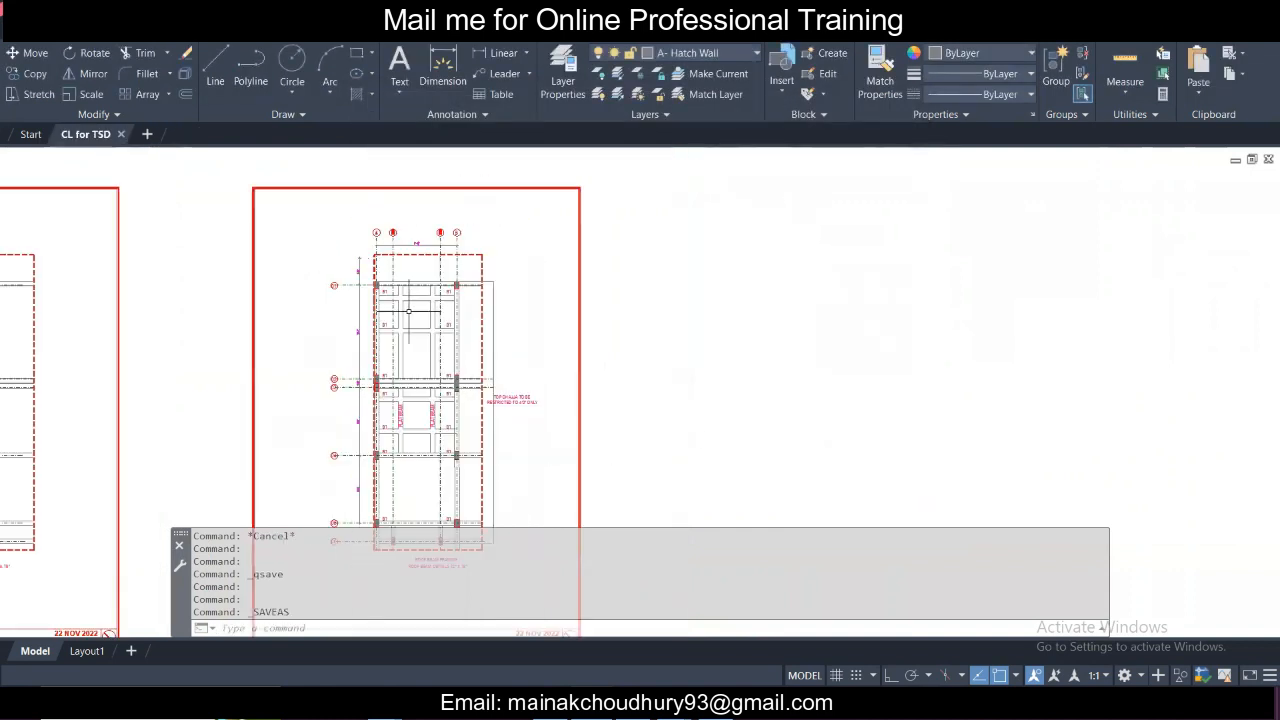
Examine the roof profile and height dimensions above the temple hall and garbhagriha in Section X-X.
scroll(409, 311, "down", 5)
middle_click_drag(334, 306, 403, 320)
scroll(398, 225, "up", 3)
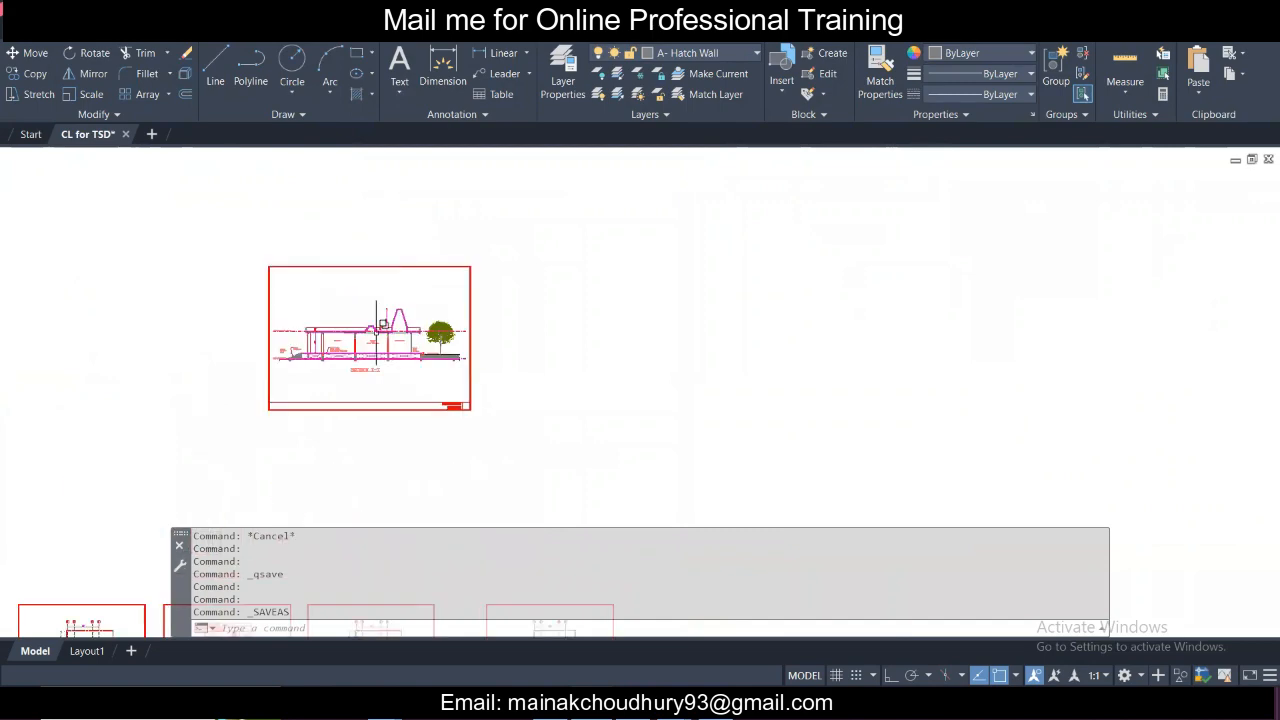
scroll(383, 323, "up", 4)
scroll(435, 232, "up", 1)
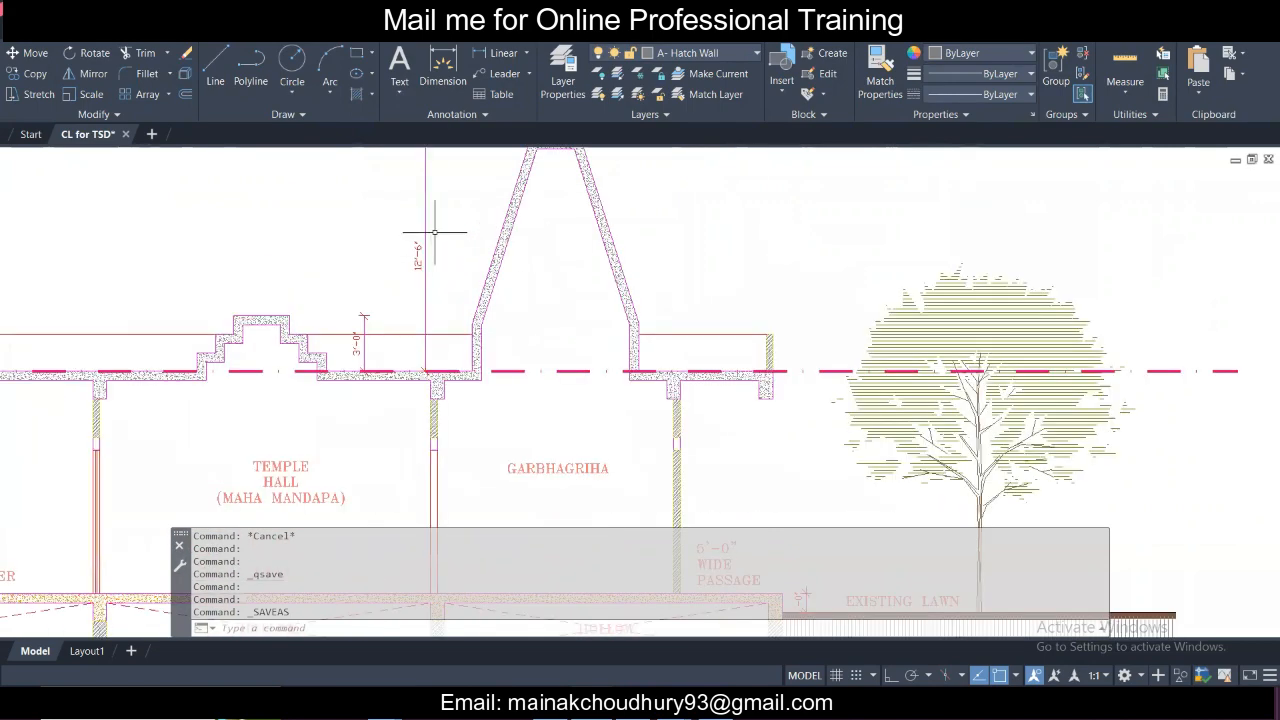
scroll(423, 251, "up", 1)
scroll(423, 251, "down", 4)
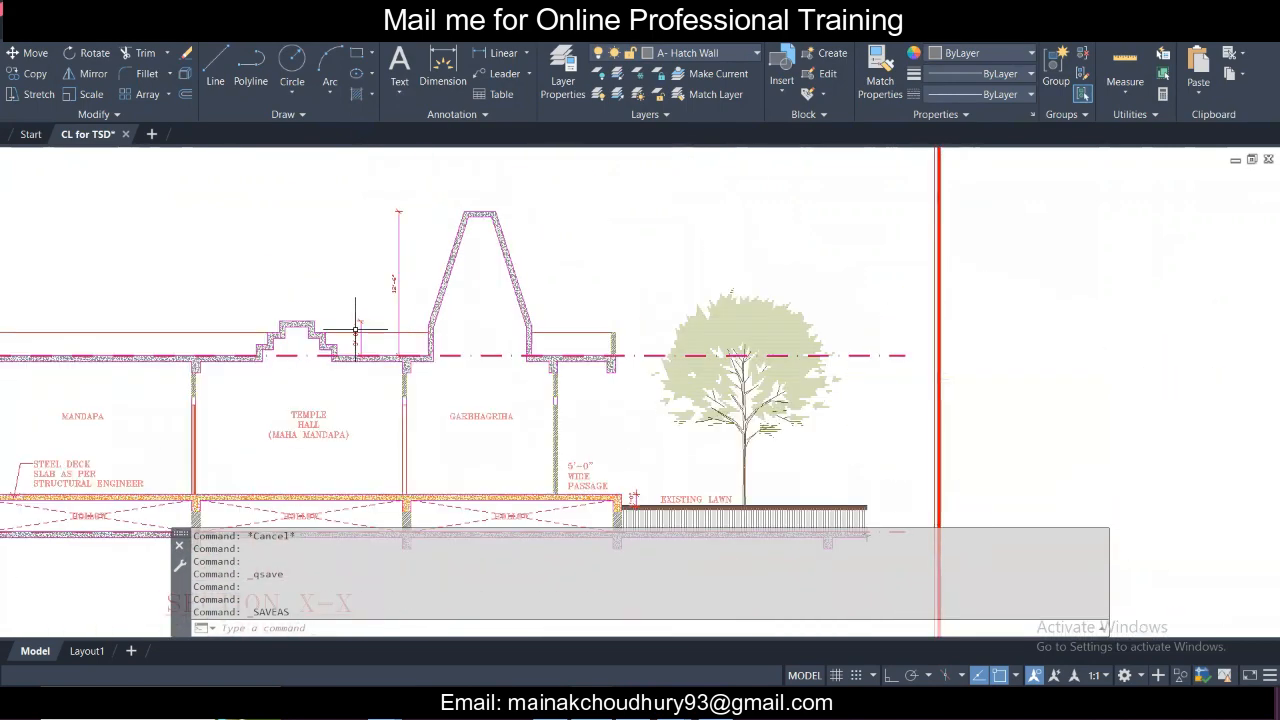
scroll(352, 345, "up", 1)
scroll(357, 343, "down", 1)
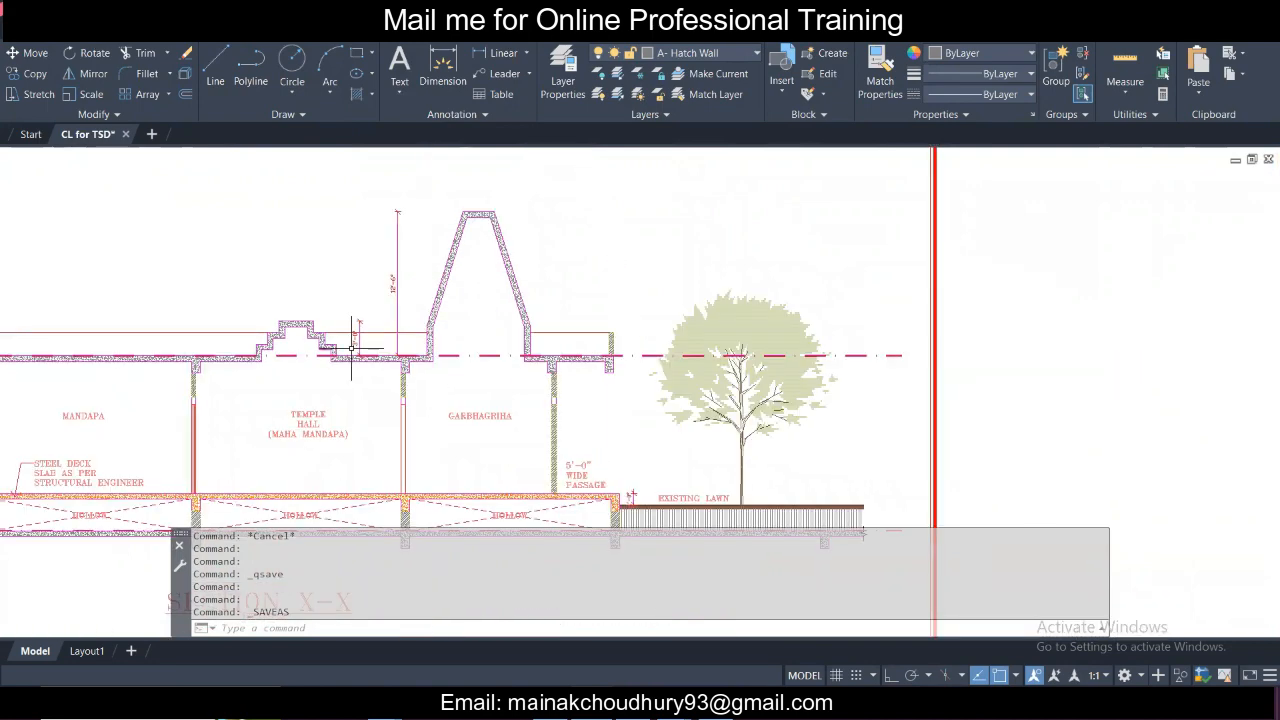
Examine Section X-X from the entrance steps and mandapa through to the garbhagriha spire.
middle_click_drag(419, 364, 676, 327)
middle_click_drag(333, 367, 373, 338)
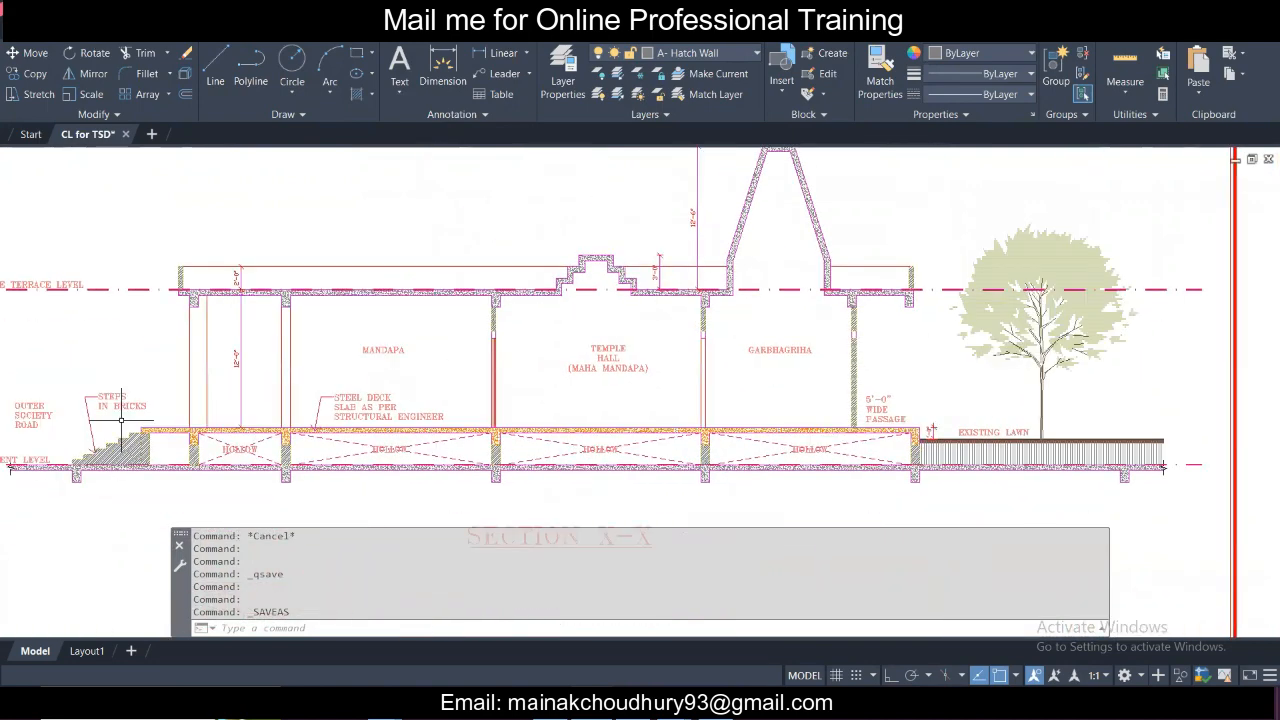
middle_click_drag(700, 225, 468, 328)
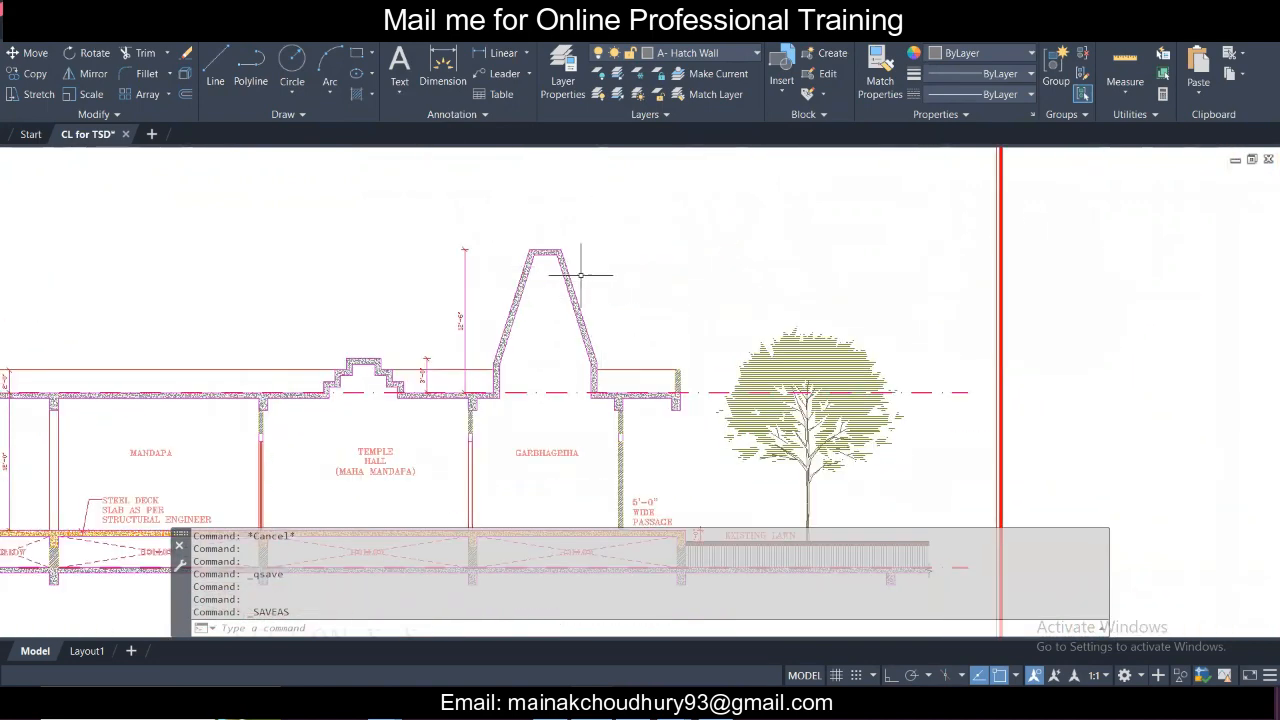
scroll(578, 285, "down", 3)
scroll(580, 300, "up", 3)
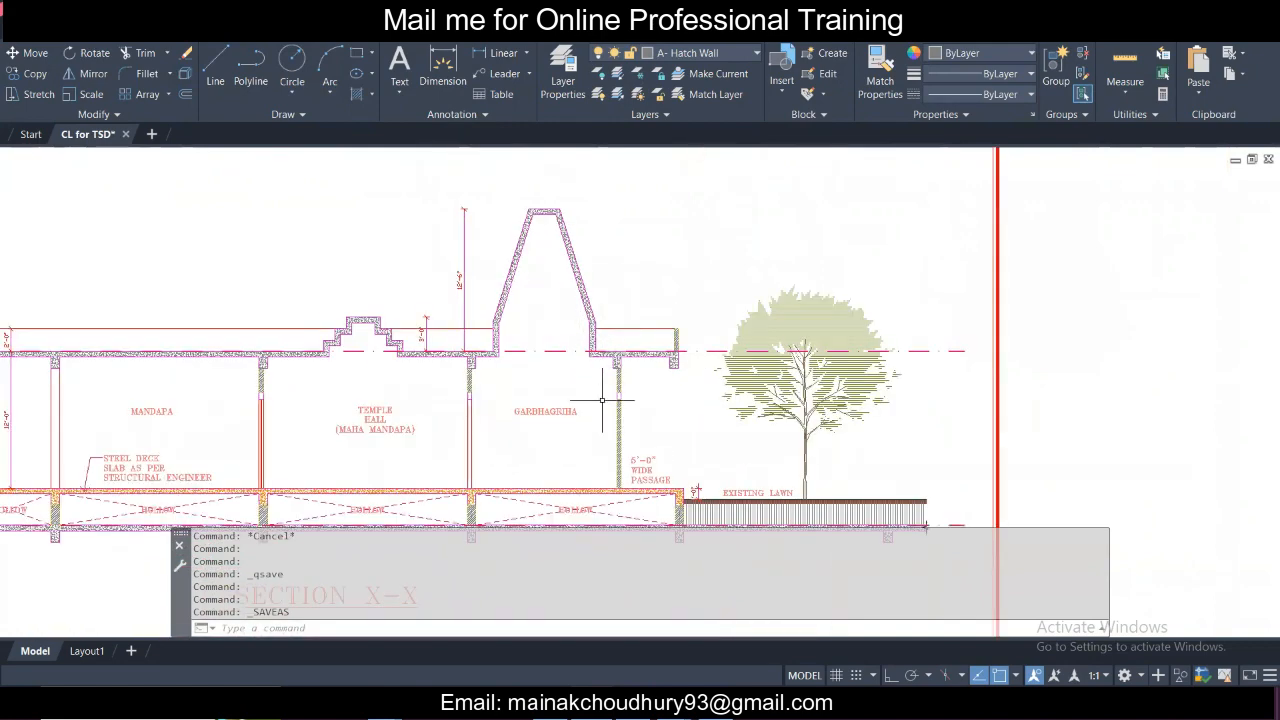
scroll(543, 434, "up", 3)
scroll(600, 425, "down", 4)
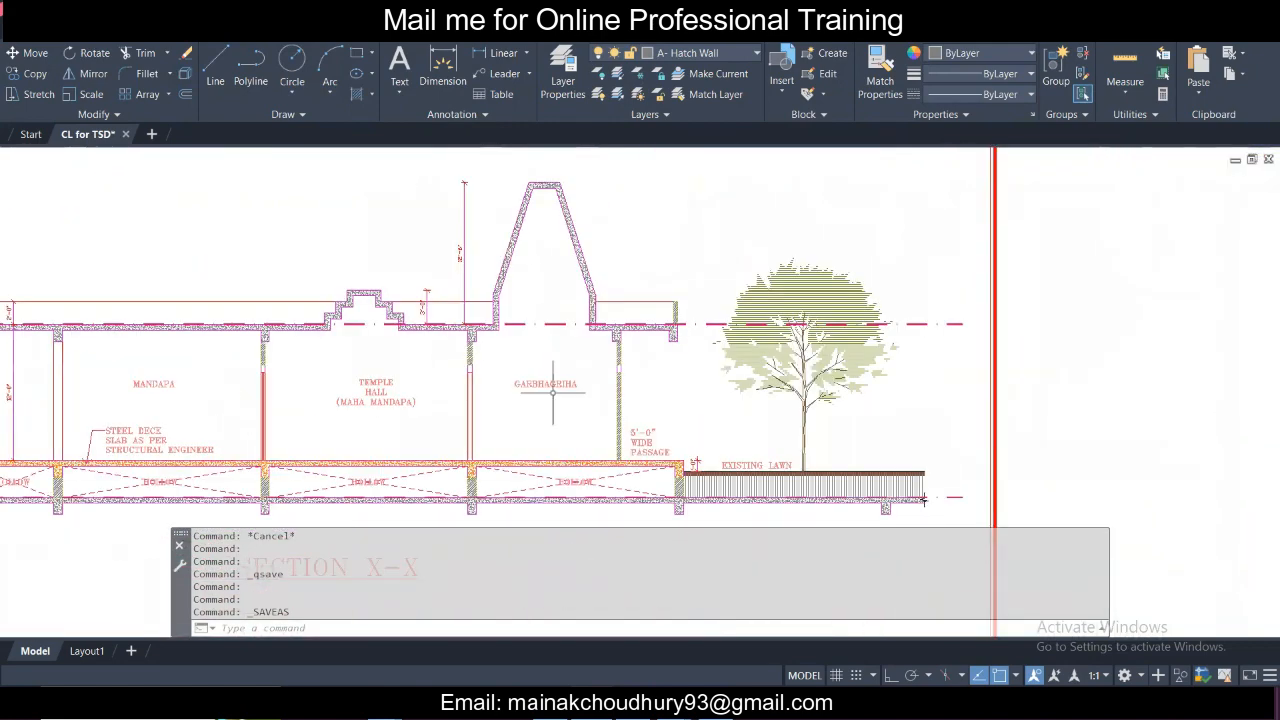
Delete the Section X-X sheet and the four other drawing sheets beside the roof framing plan.
scroll(638, 422, "up", 2)
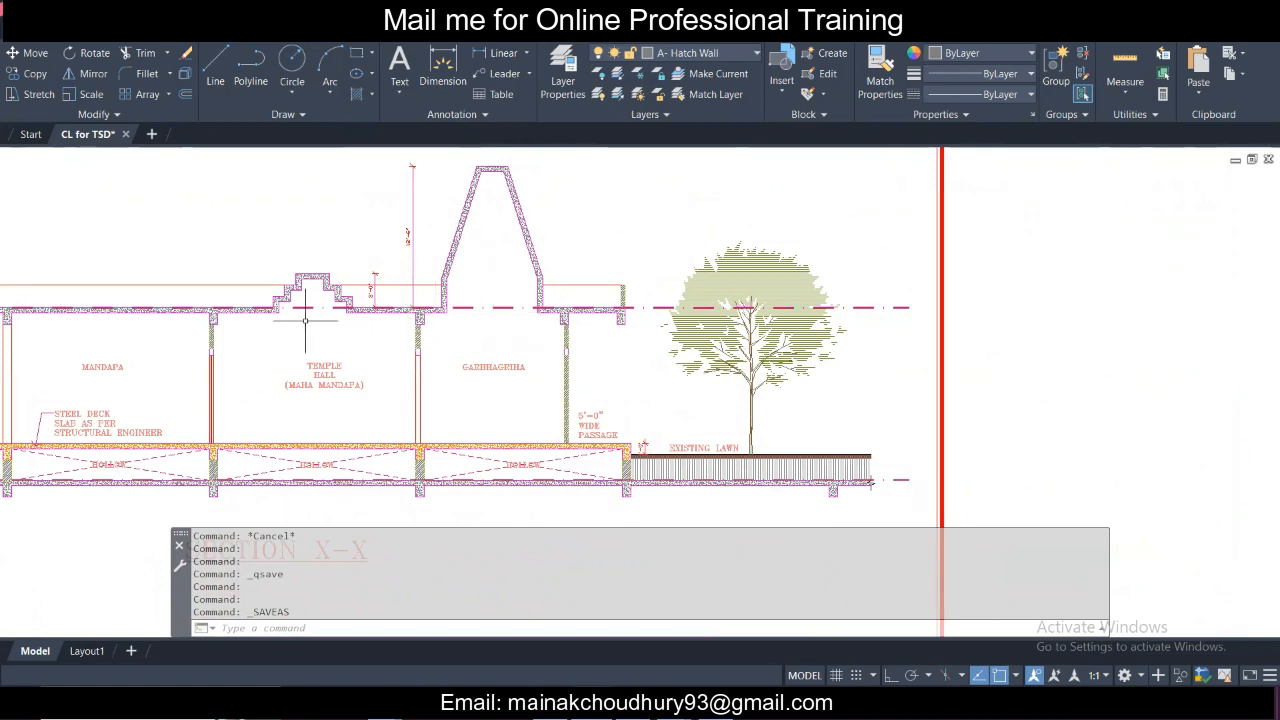
scroll(294, 301, "up", 2)
scroll(294, 301, "down", 6)
scroll(260, 255, "down", 2)
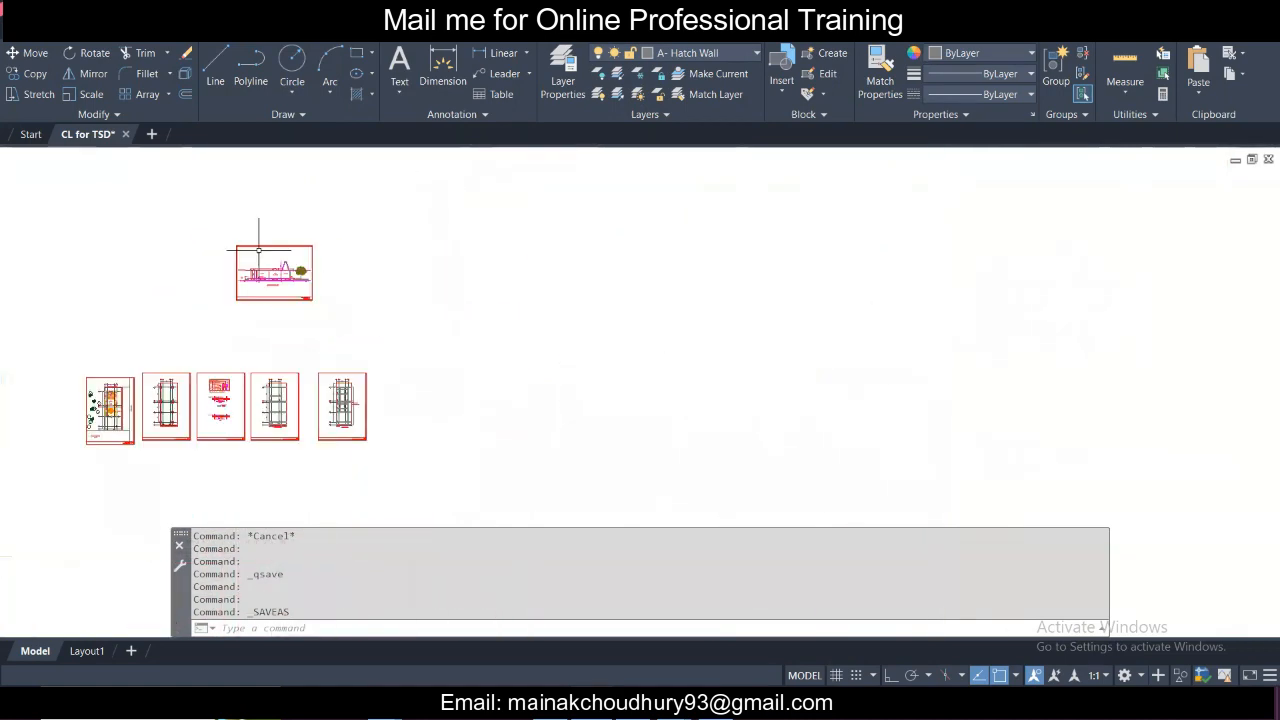
left_click(21, 200)
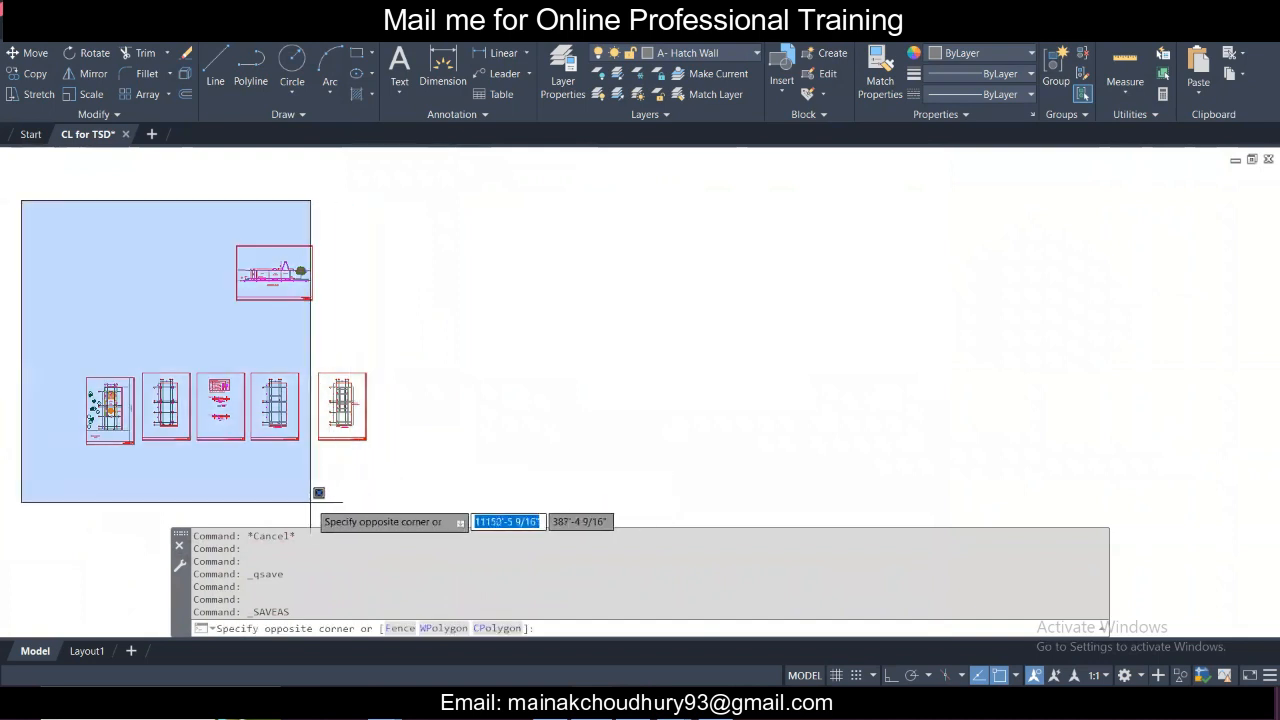
scroll(234, 464, "up", 3)
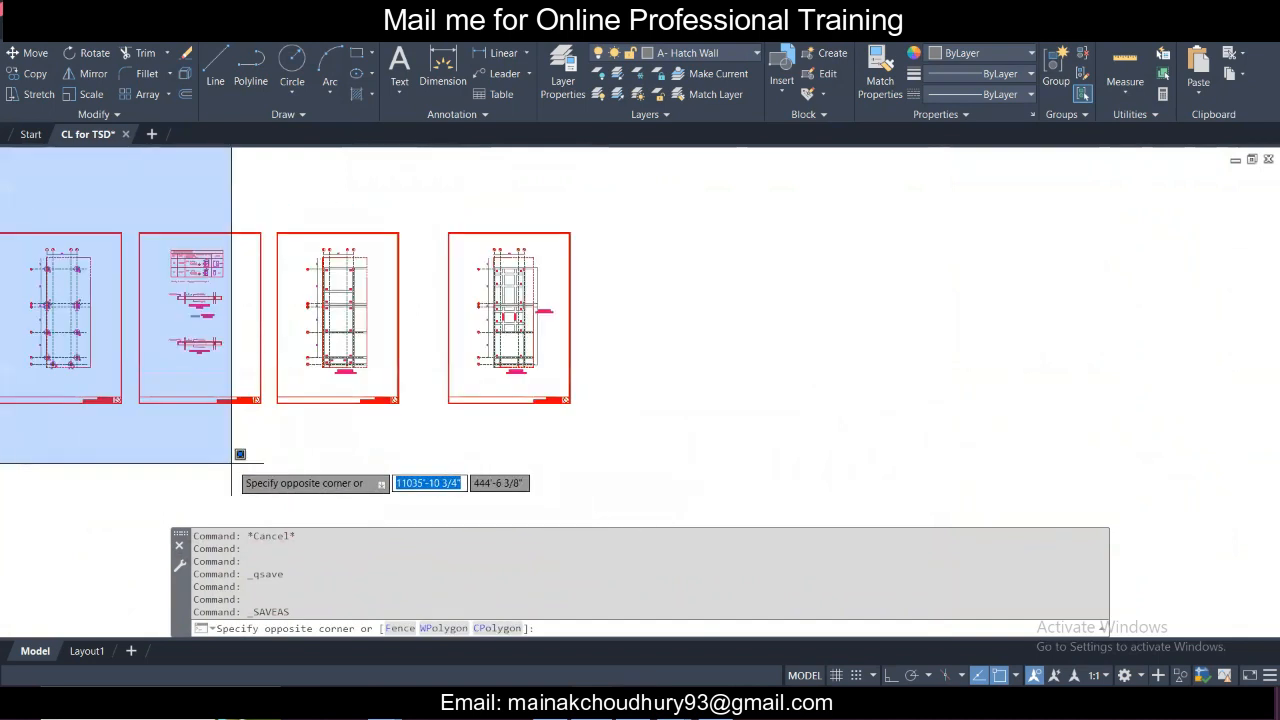
left_click(425, 444)
scroll(420, 449, "down", 3)
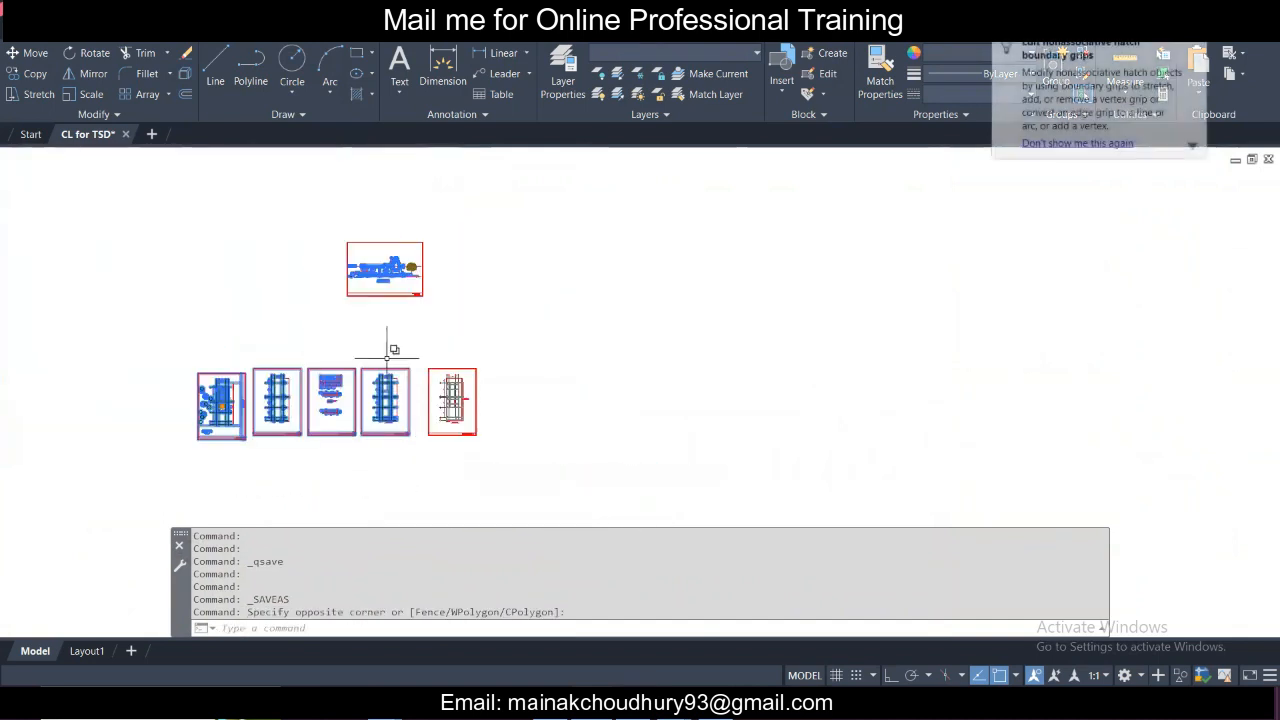
scroll(328, 490, "up", 6)
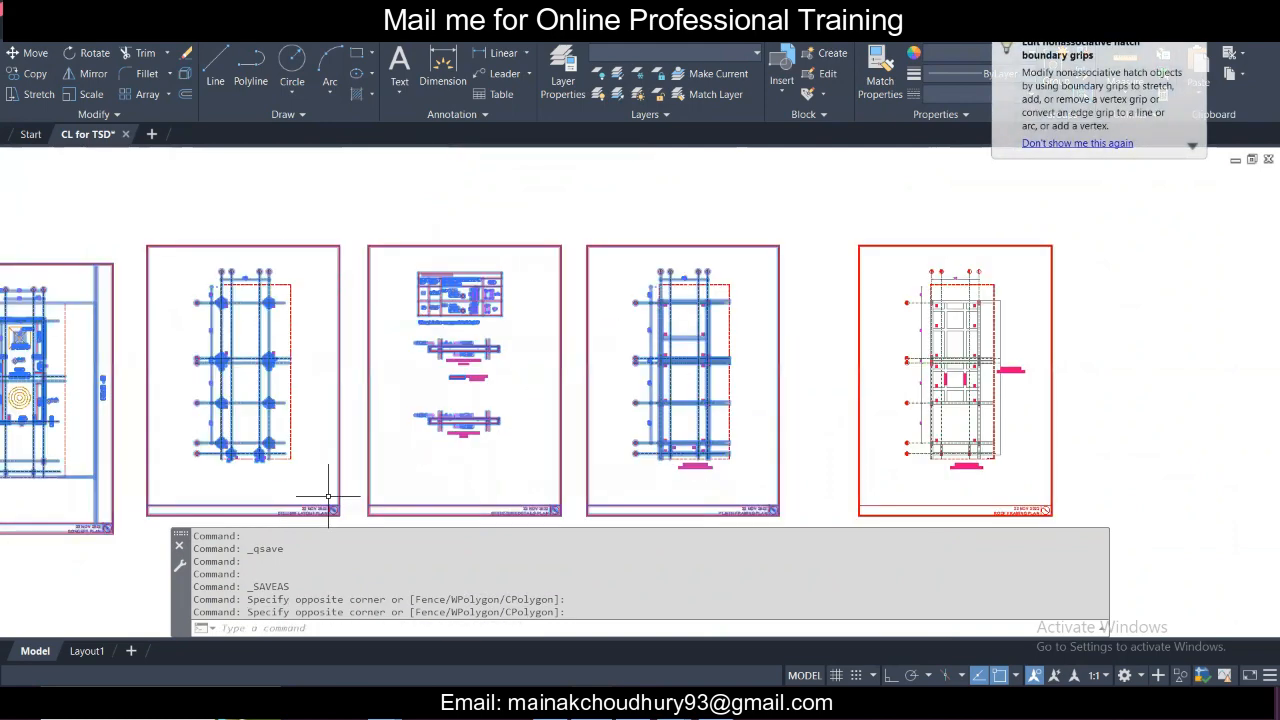
scroll(933, 369, "up", 2)
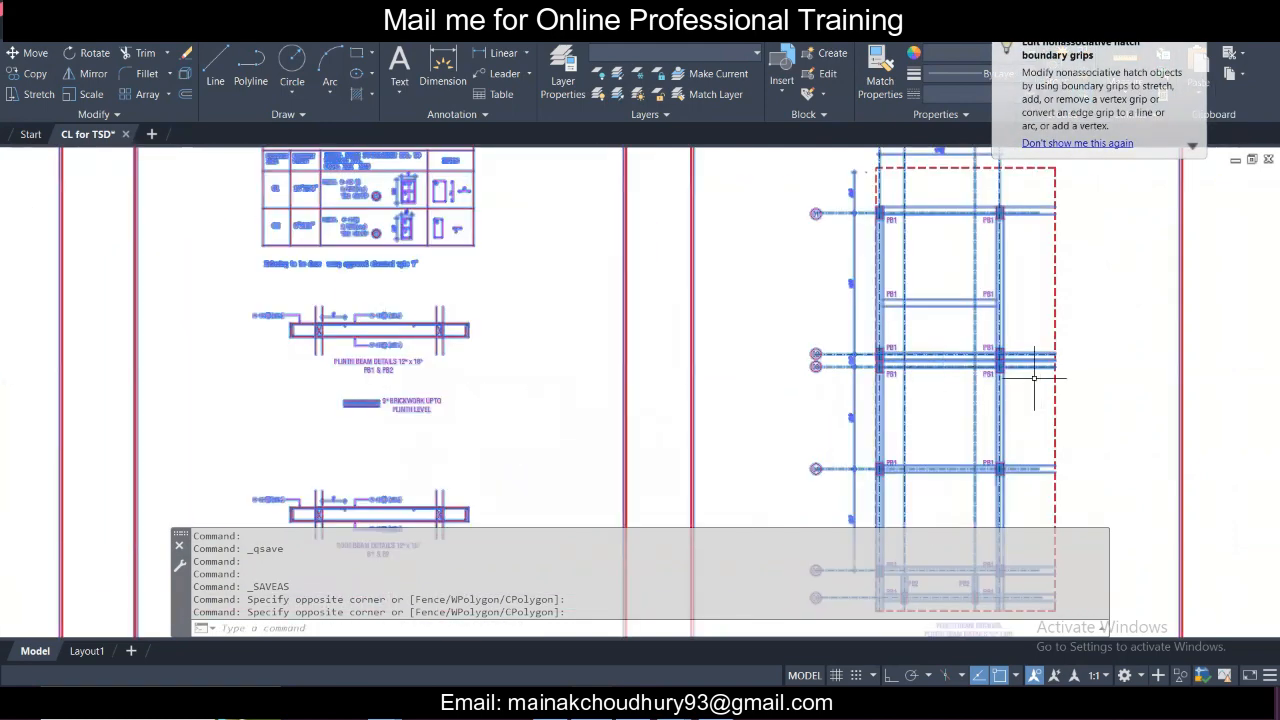
middle_click_drag(1034, 379, 875, 362)
scroll(875, 362, "up", 3)
scroll(797, 408, "down", 10)
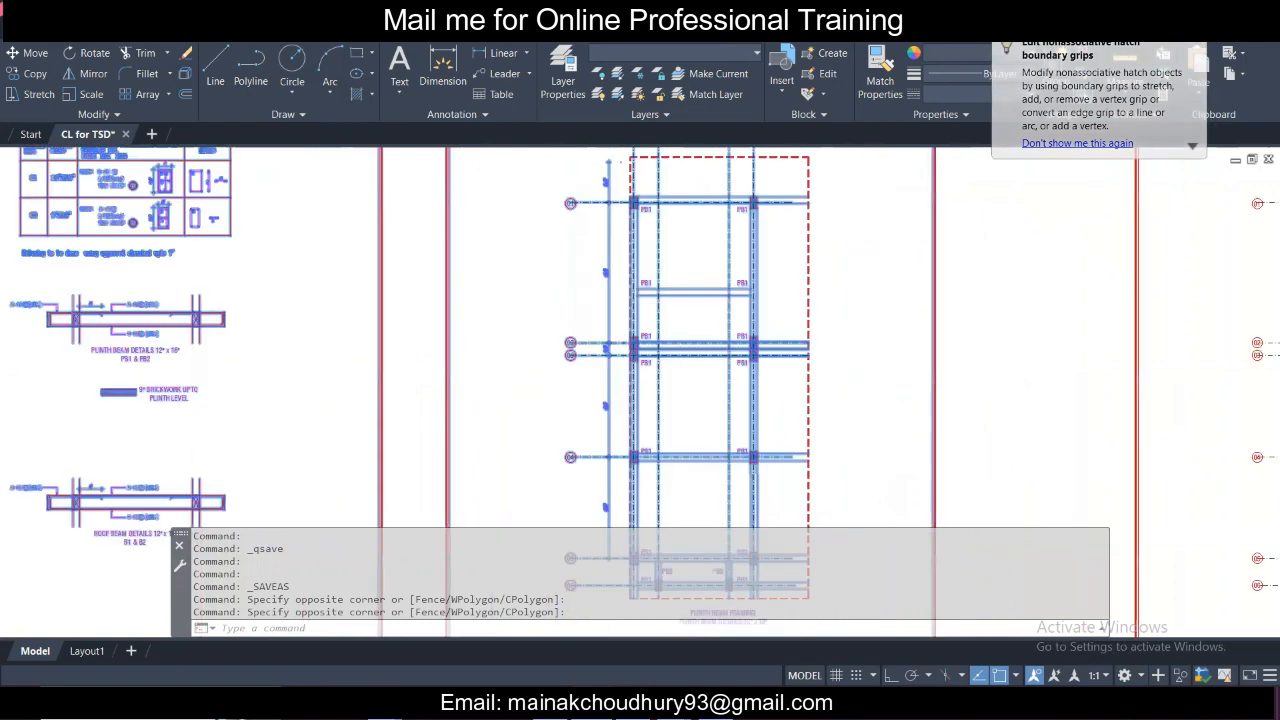
left_click(805, 450)
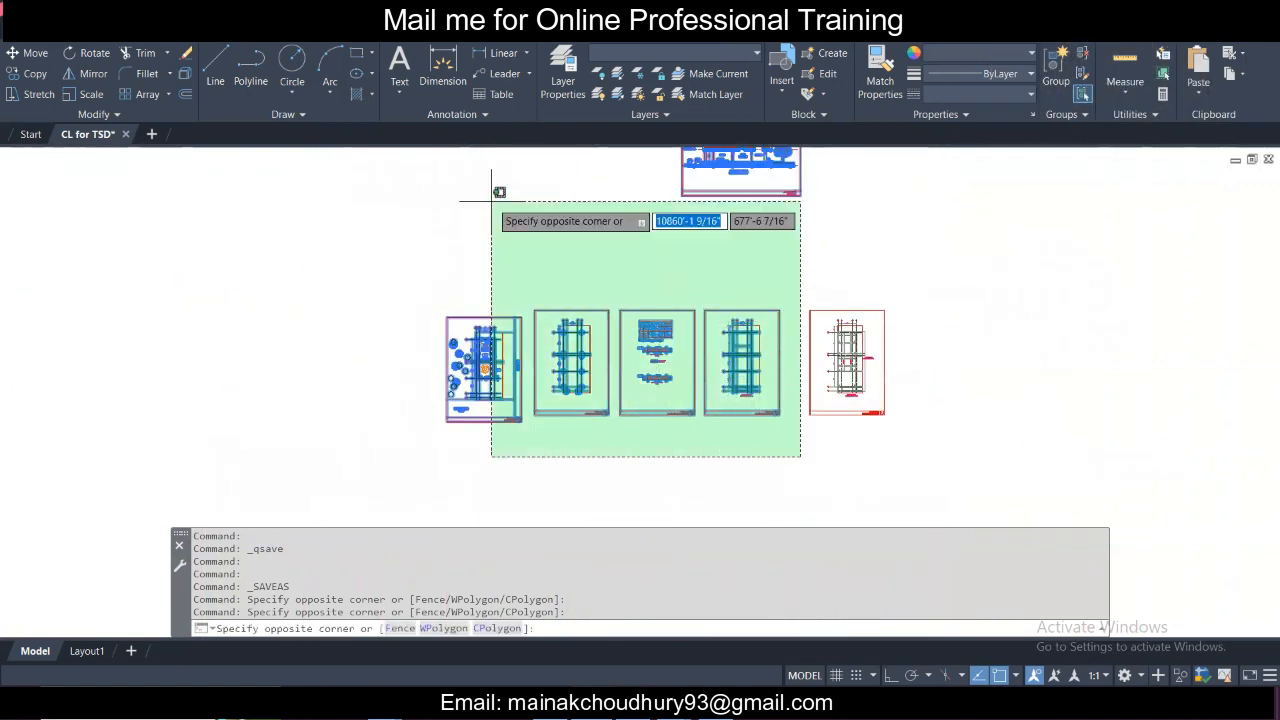
left_click(330, 200)
middle_click_drag(656, 350, 564, 475)
left_click(749, 377)
left_click(420, 167)
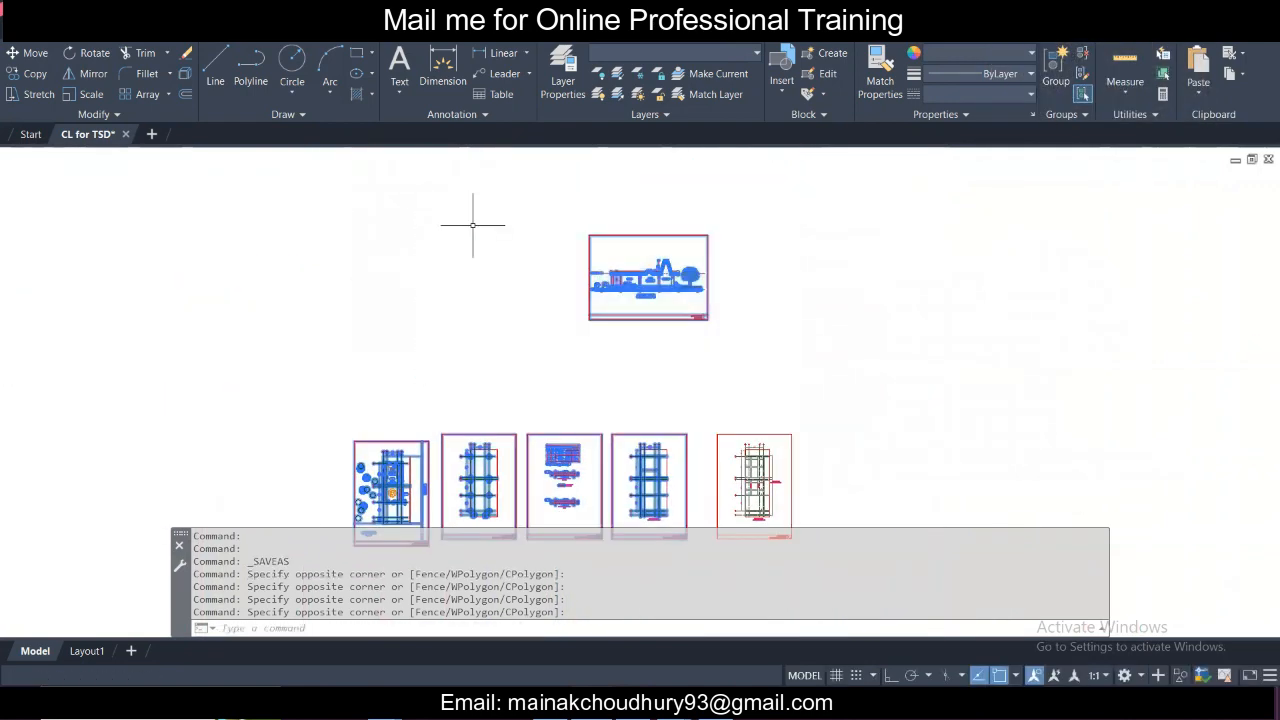
key("Delete")
Delete the sheet border and title block around the roof framing plan.
scroll(471, 223, "down", 3)
scroll(480, 209, "up", 5)
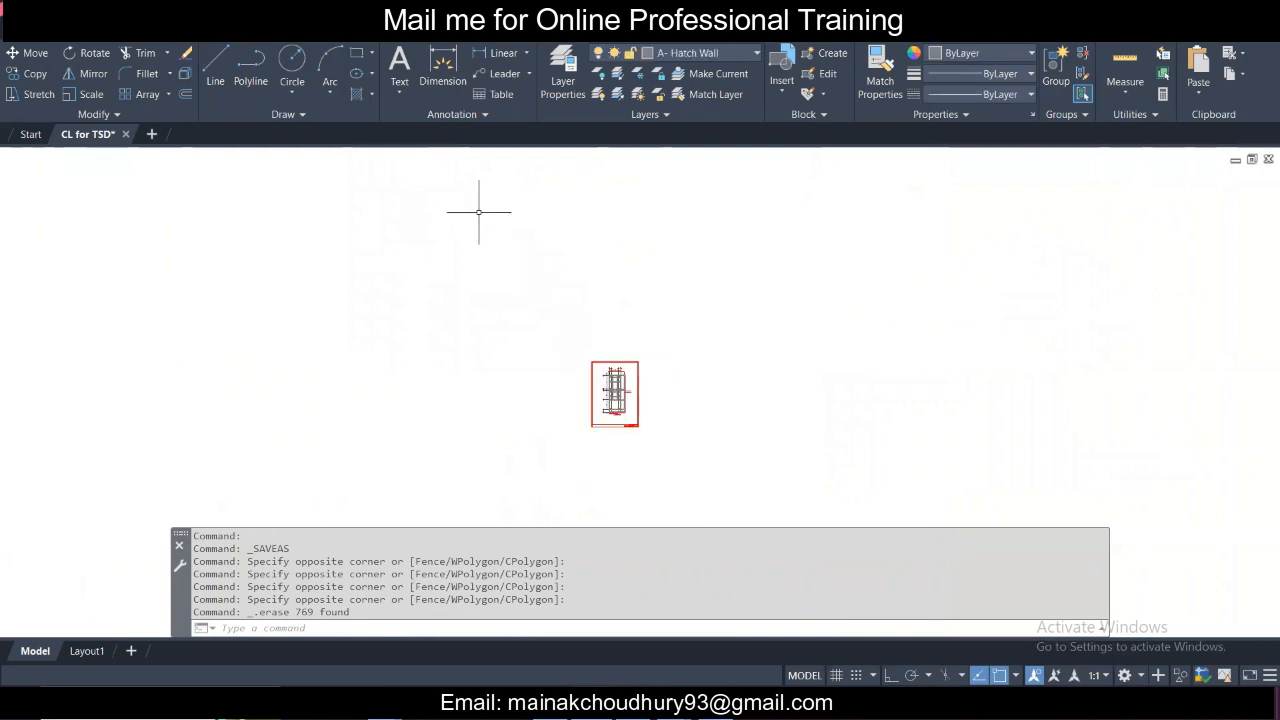
scroll(580, 422, "up", 2)
left_click(849, 466)
left_click(518, 433)
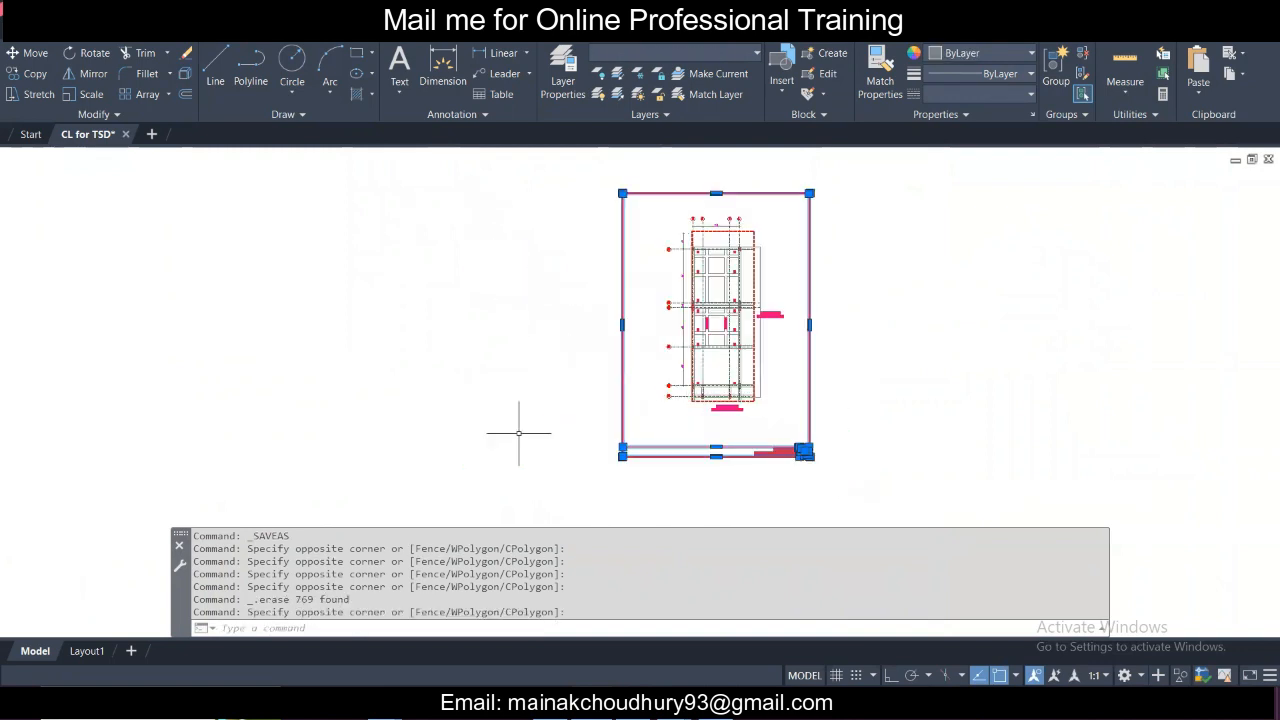
key("Delete")
scroll(714, 403, "up", 2)
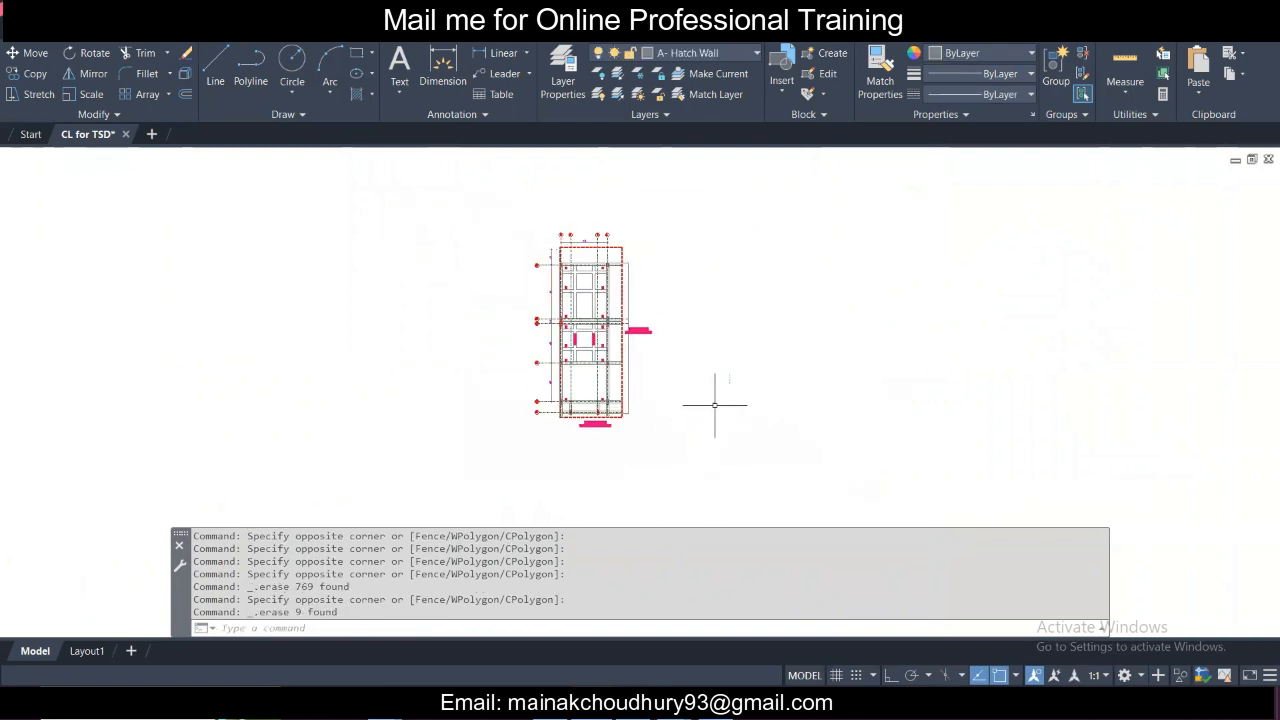
scroll(602, 280, "up", 3)
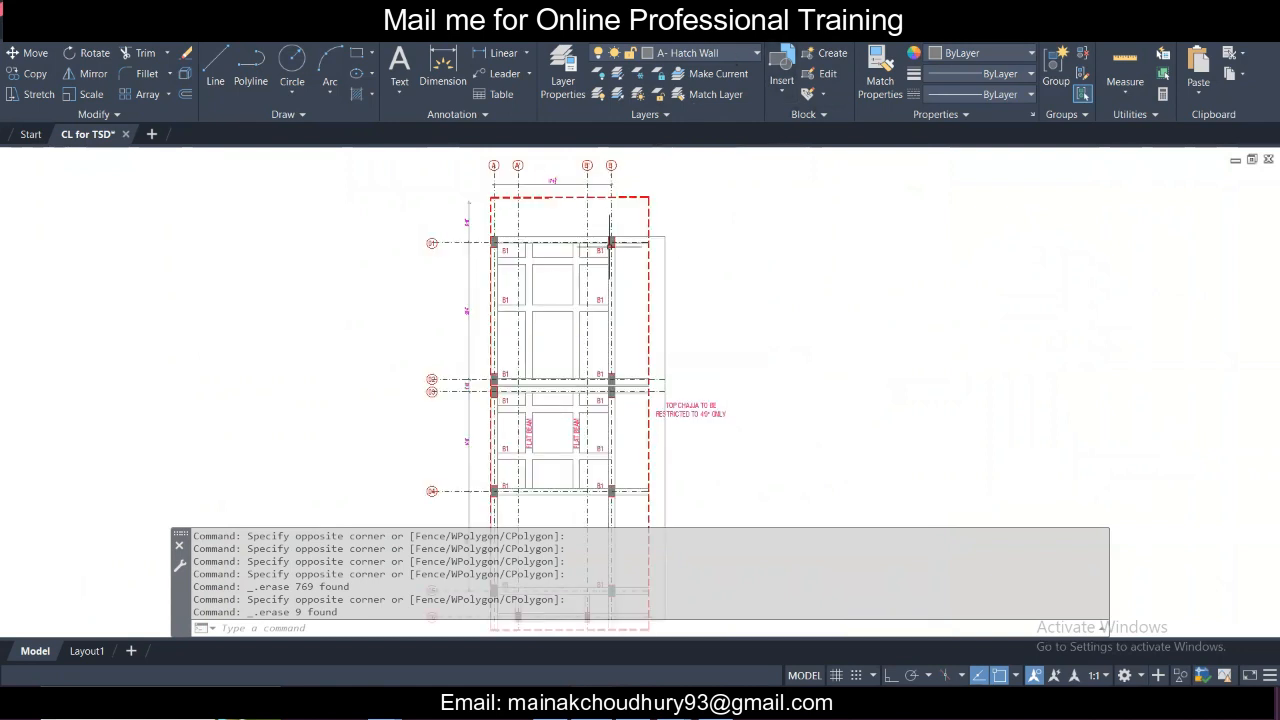
middle_click_drag(610, 246, 623, 329)
left_click(699, 296)
left_click(657, 263)
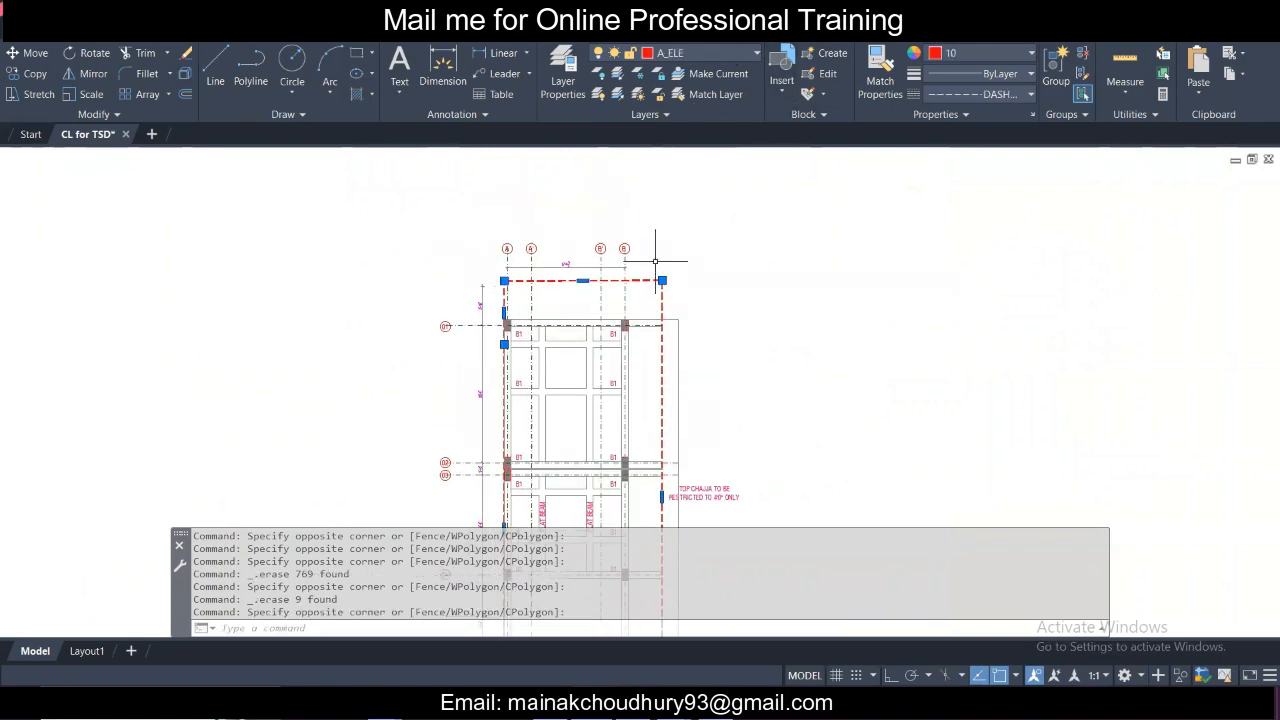
key("Escape")
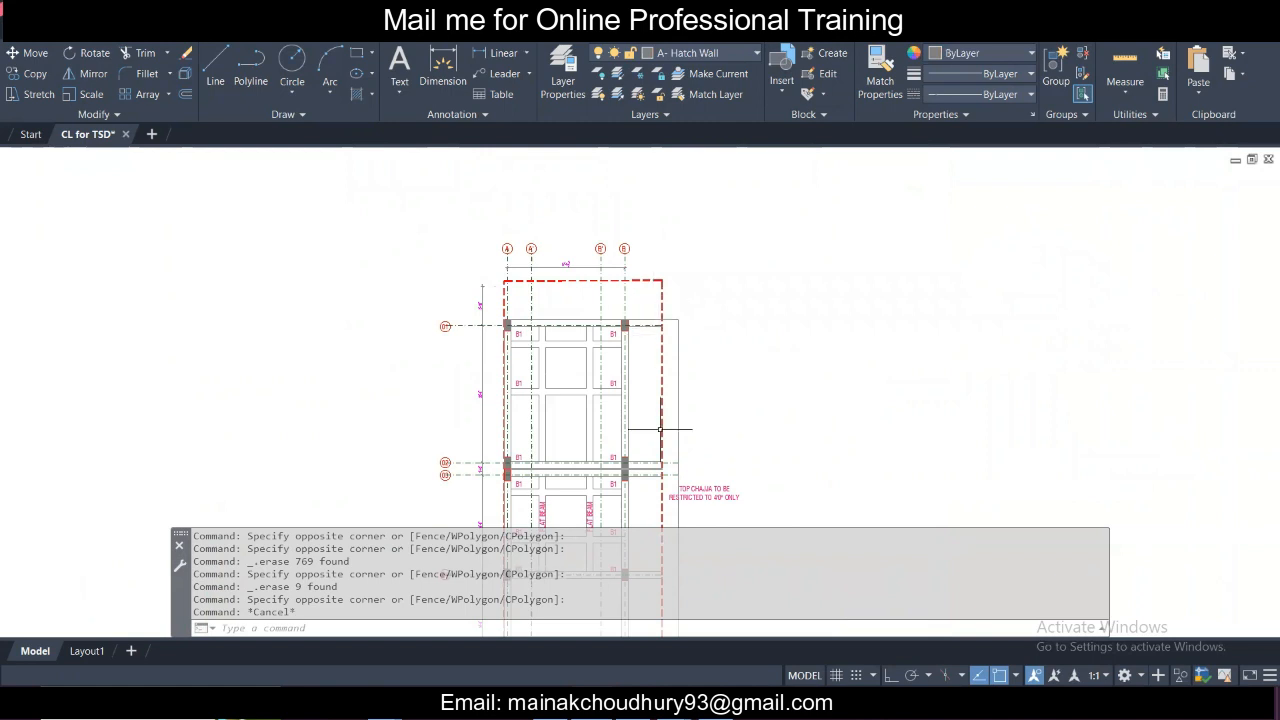
Delete the red dashed boundary and the top chajja restriction note from the roof framing plan.
scroll(606, 290, "up", 4)
scroll(604, 290, "down", 4)
scroll(602, 291, "up", 3)
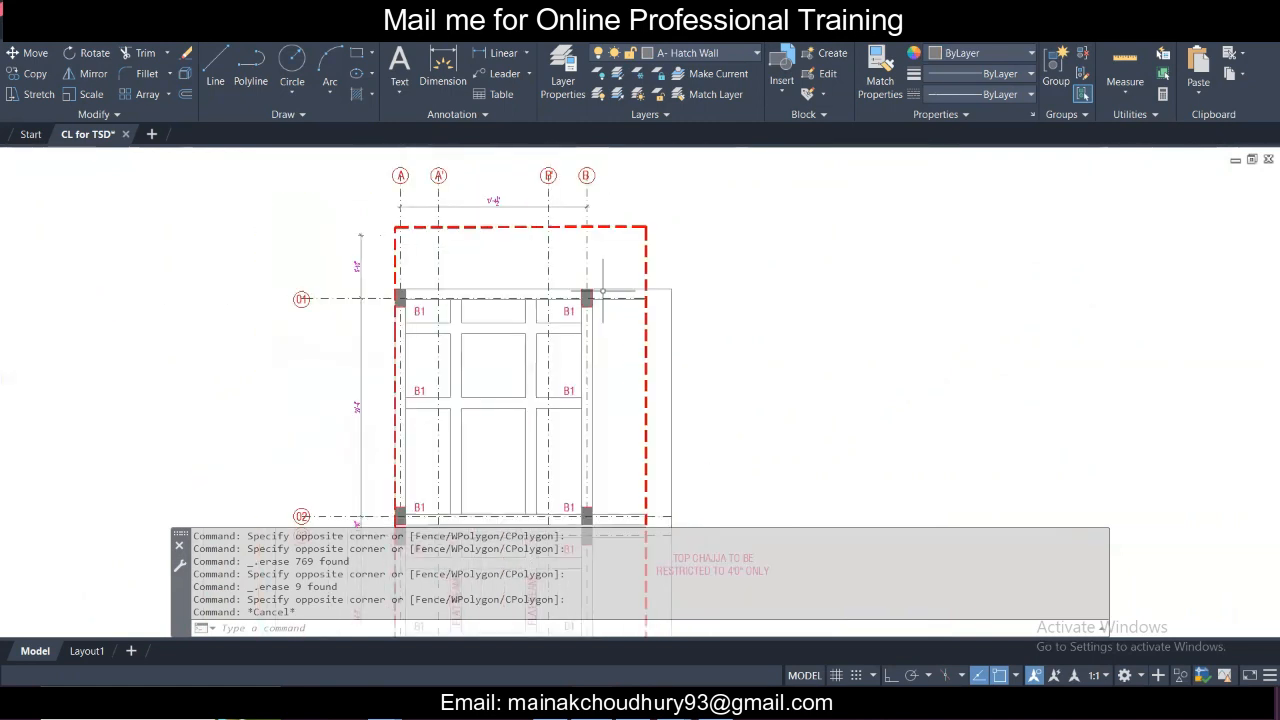
scroll(668, 295, "down", 2)
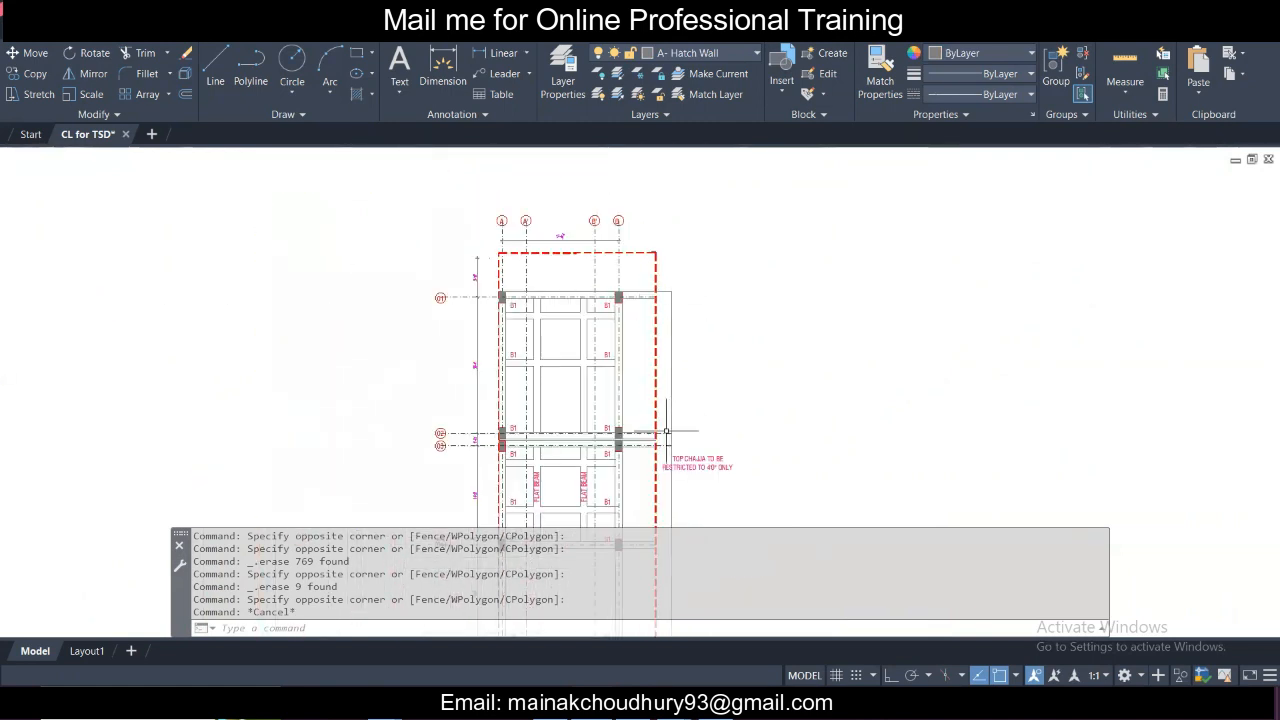
scroll(665, 437, "up", 2)
scroll(665, 437, "down", 2)
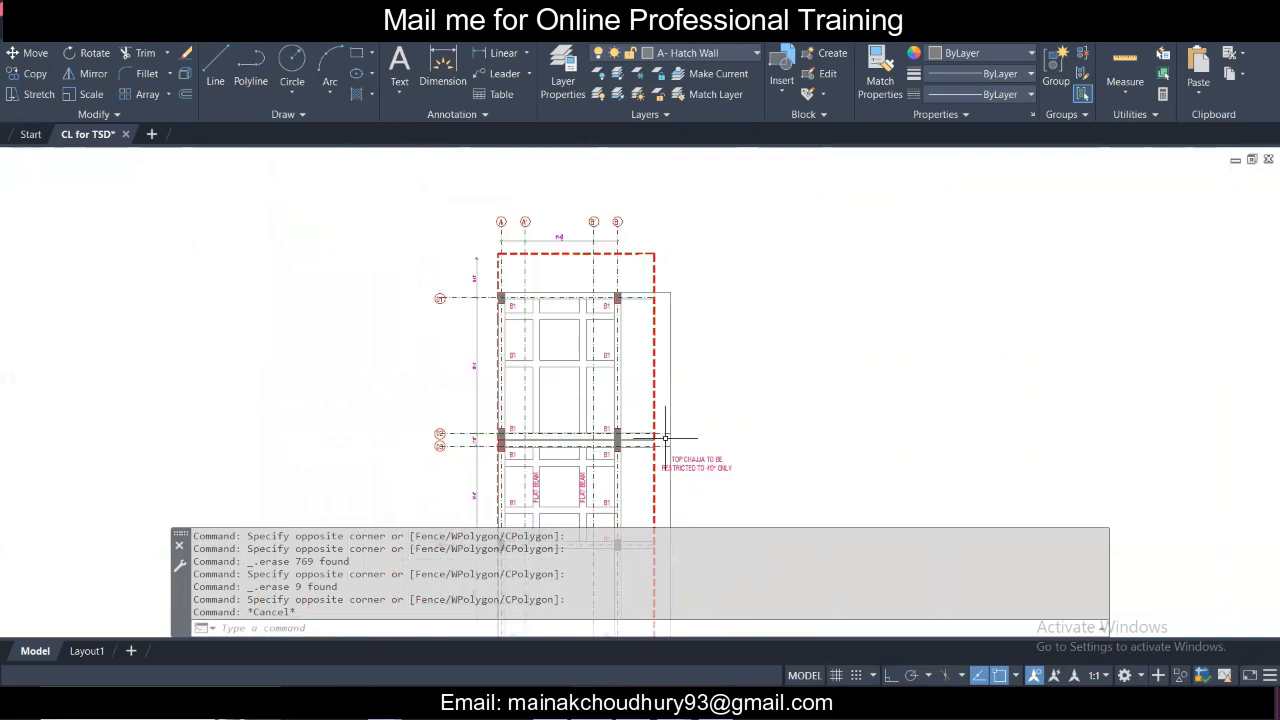
left_click(669, 281)
left_click(643, 249)
left_click(748, 491)
left_click(698, 419)
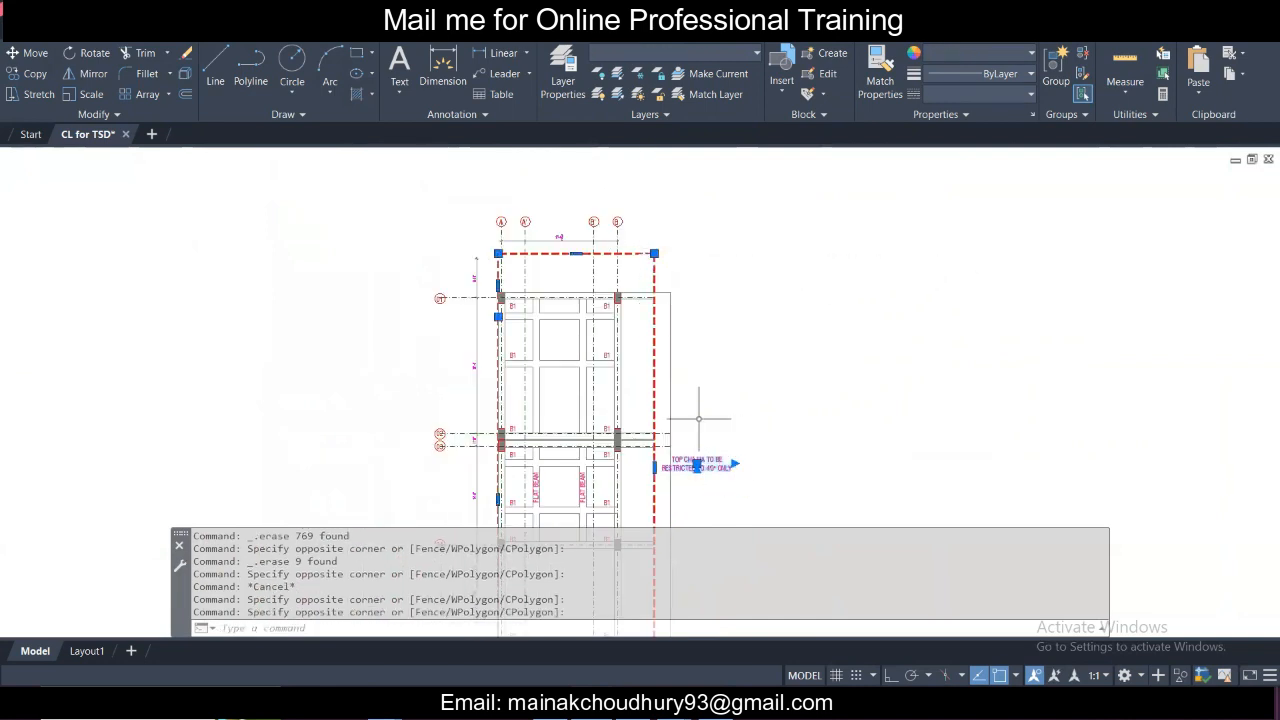
key("Delete")
Delete the drawing title text beneath the roof framing plan.
mouse_move(691, 480)
middle_mouse_down()
mouse_move(682, 318)
mouse_move(650, 377)
middle_mouse_up()
scroll(679, 330, "down", 2)
left_click(598, 510)
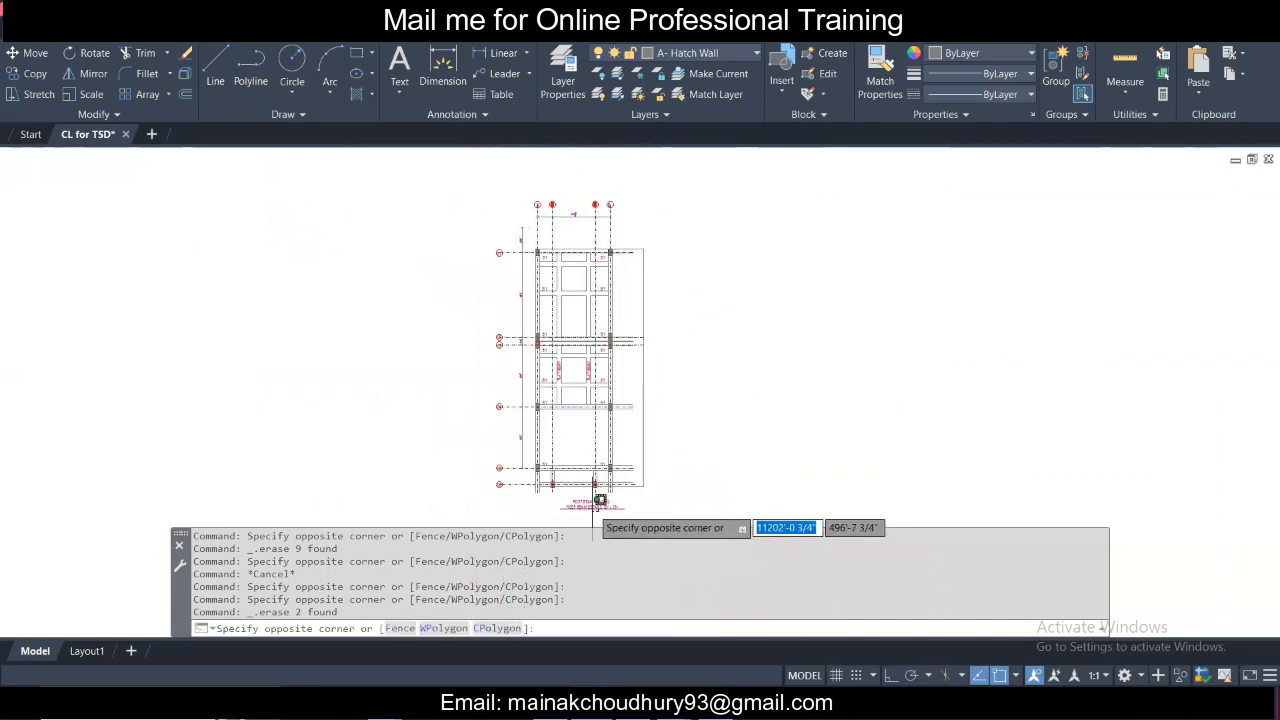
left_click(565, 495)
key("Delete")
Select all text similar to the FLAT BEAM label and delete every B1 and FLAT BEAM label.
scroll(593, 390, "up", 4)
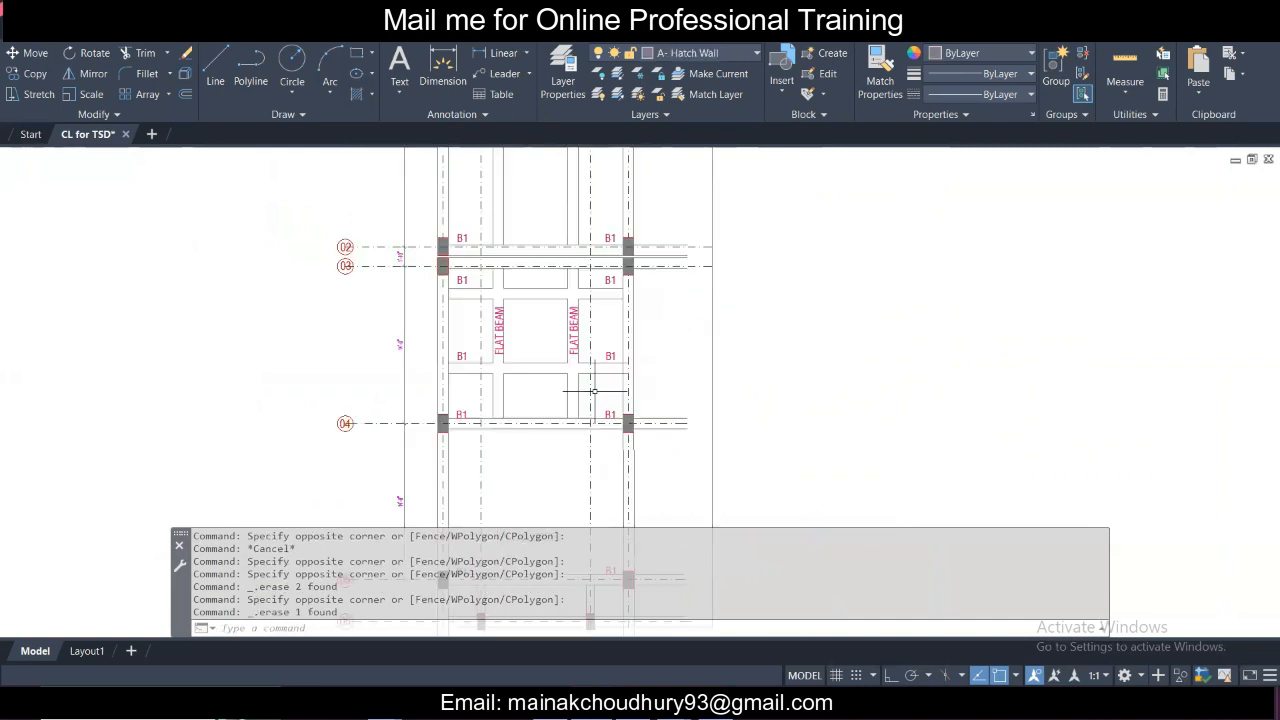
right_click(573, 318)
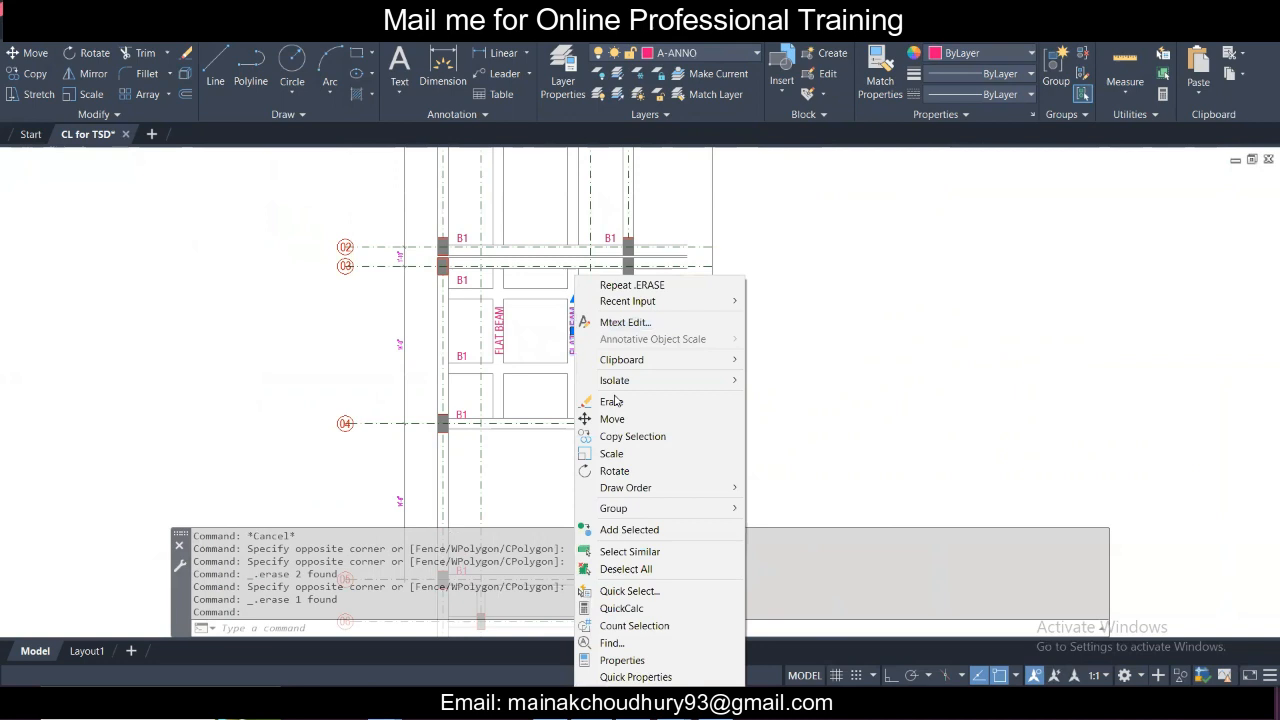
left_click(643, 562)
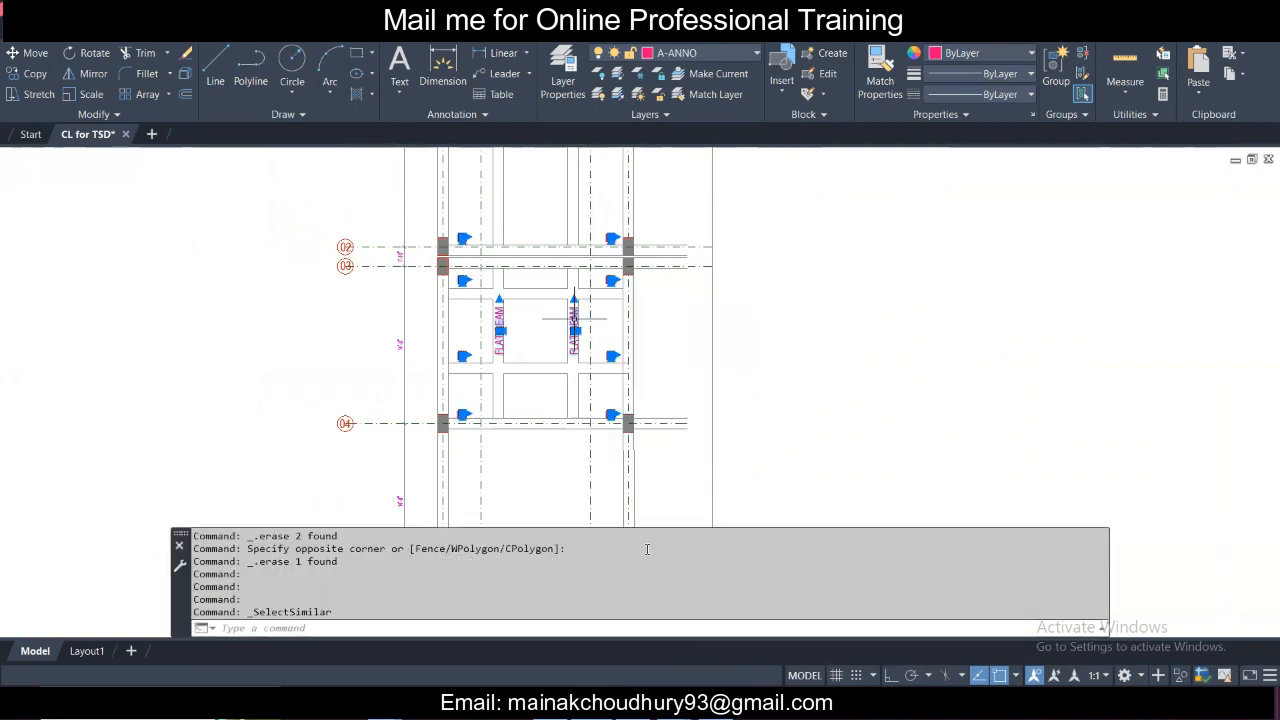
key("Delete")
Select all dimensions similar to the one between grids 02 and 03 and delete them.
scroll(399, 257, "up", 5)
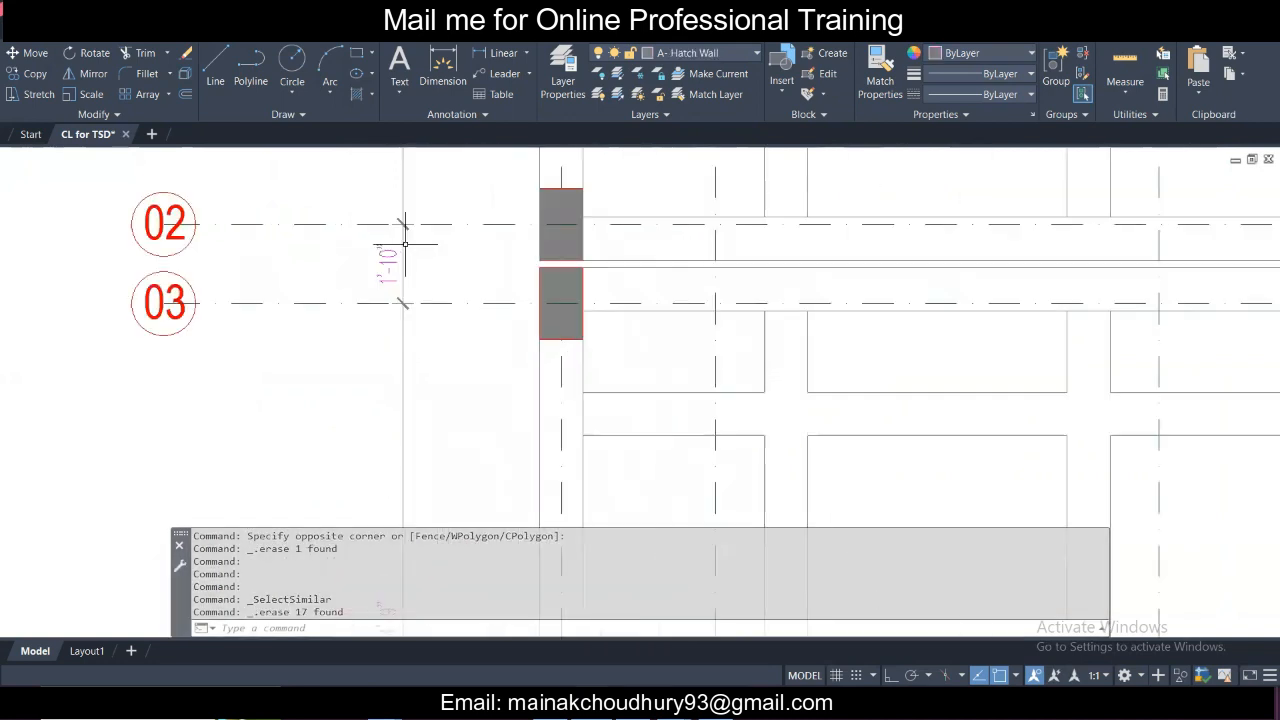
left_click(393, 257)
scroll(393, 257, "down", 4)
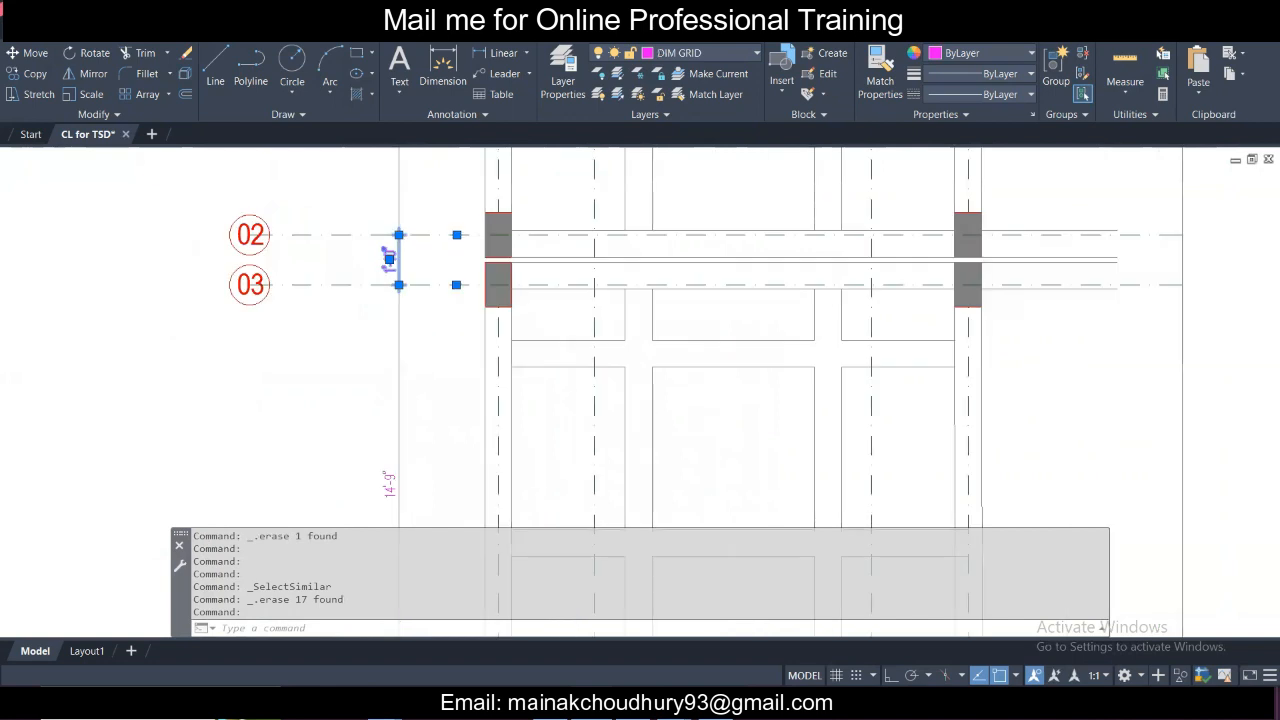
right_click(388, 392)
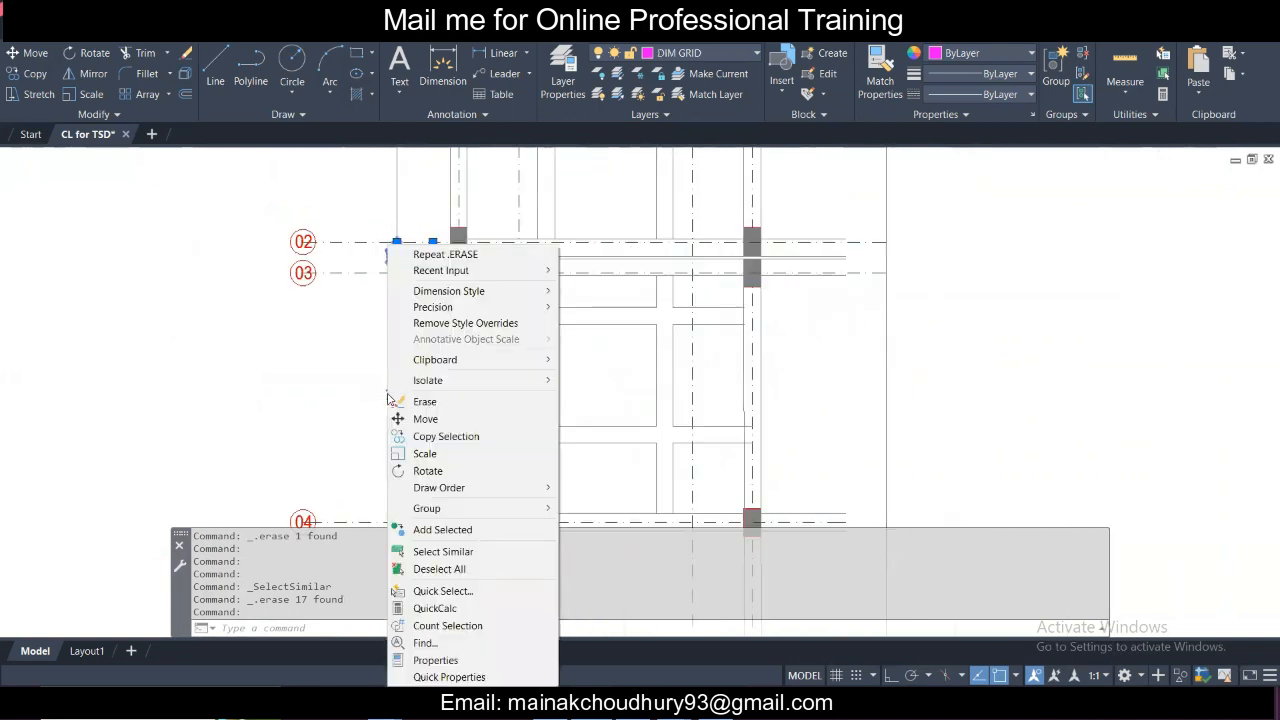
left_click(445, 551)
key("Delete")
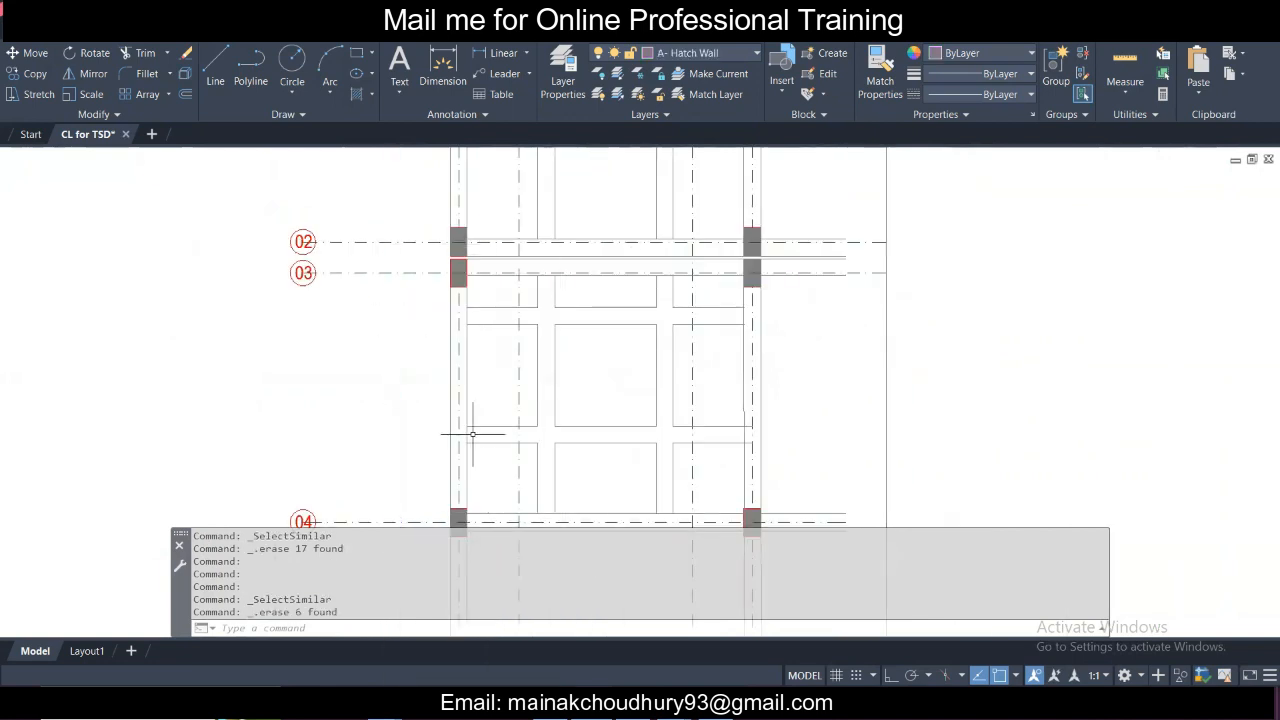
Delete the grid bubbles A, A', B' and B above the framing plan.
scroll(472, 434, "down", 5)
scroll(495, 180, "up", 3)
scroll(495, 180, "down", 2)
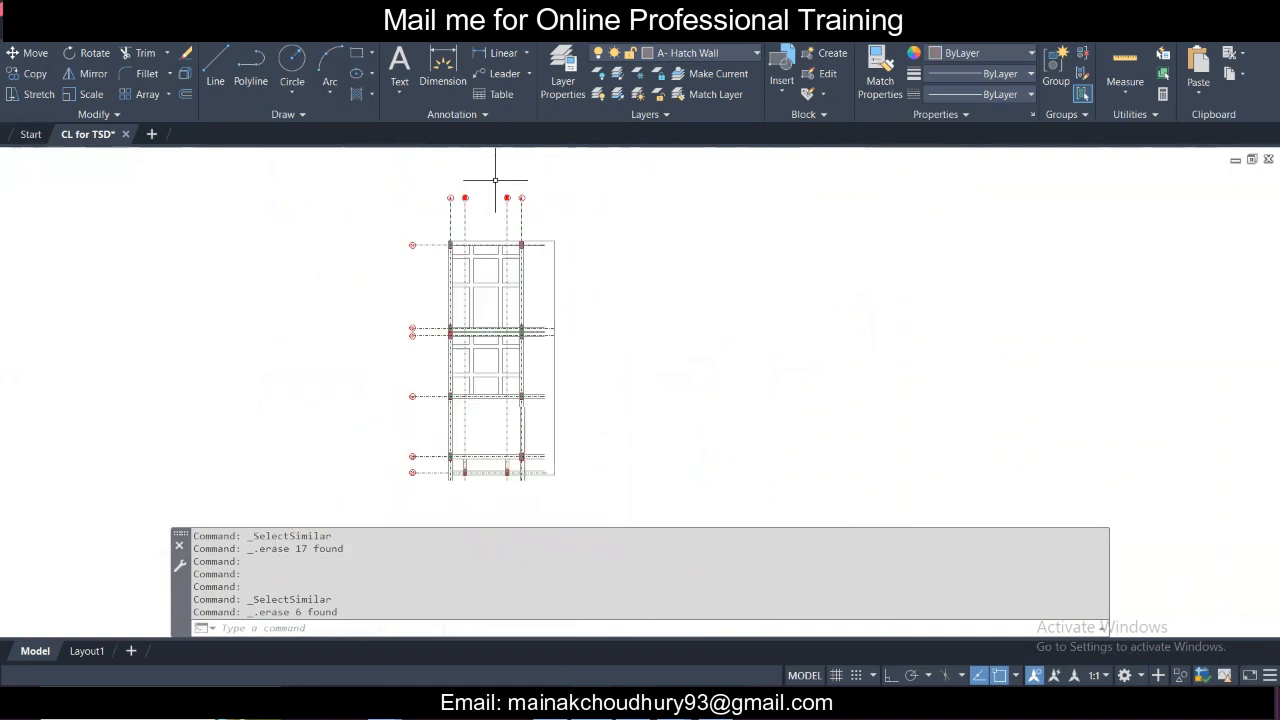
scroll(512, 258, "up", 4)
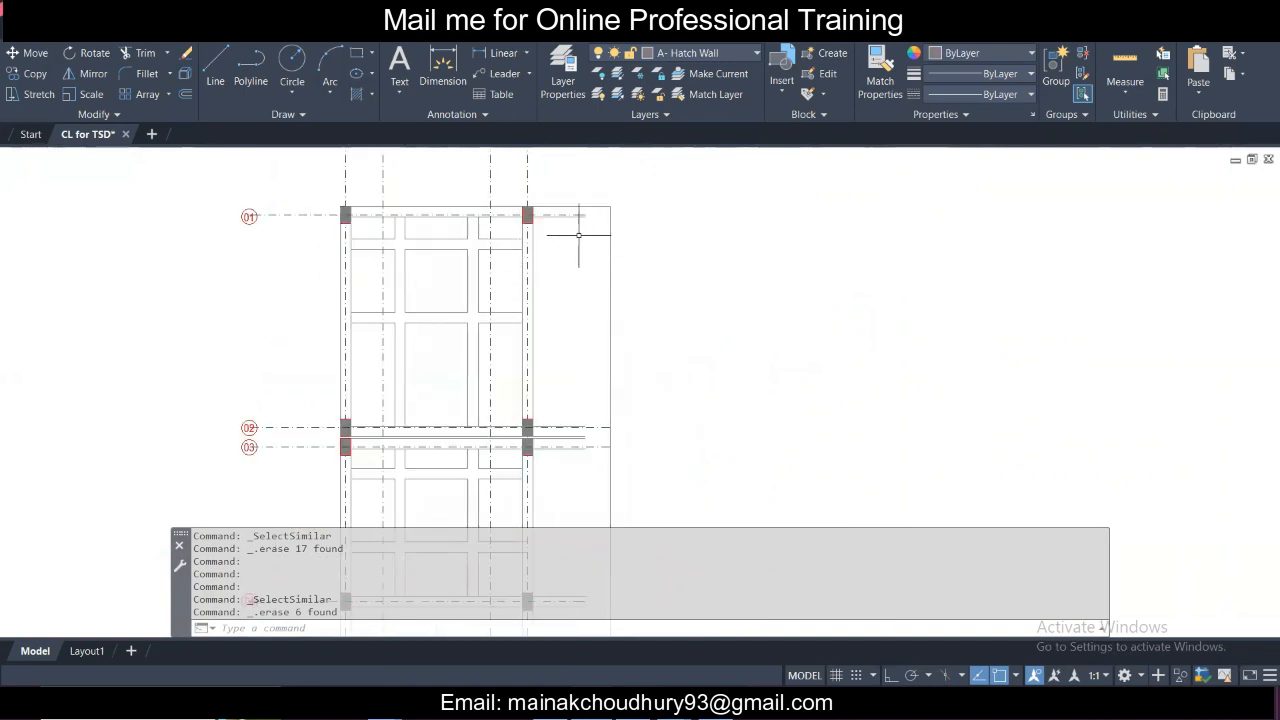
scroll(576, 235, "down", 2)
middle_click_drag(541, 265, 533, 311)
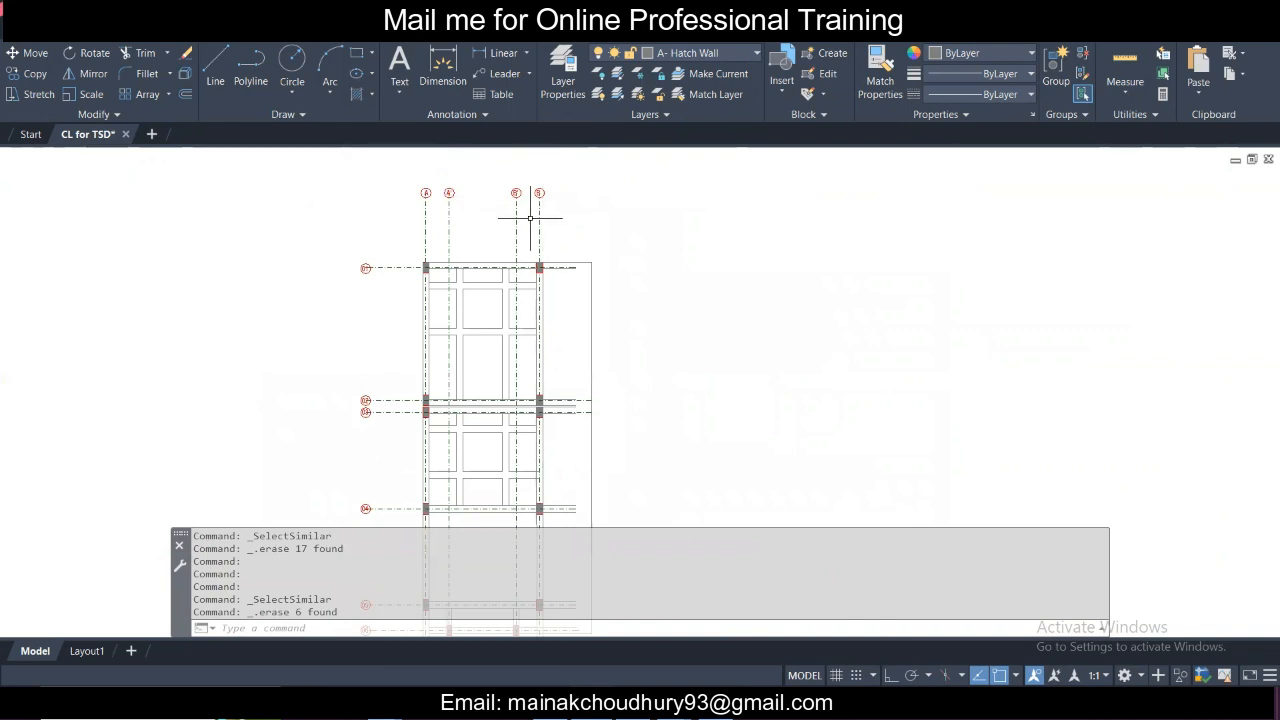
left_click(390, 170)
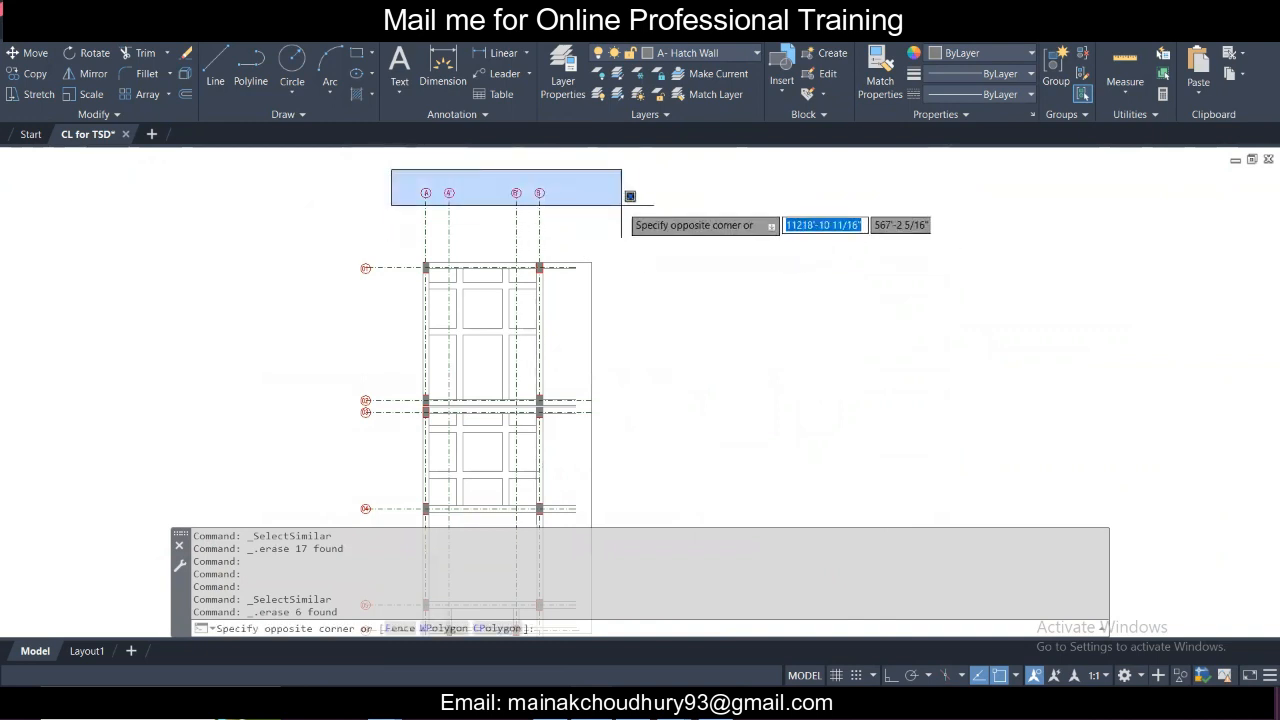
left_click(630, 206)
key("Delete")
Delete the numbered grid bubbles 01 to 06 beside the framing plan.
scroll(334, 243, "down", 4)
left_click(334, 243)
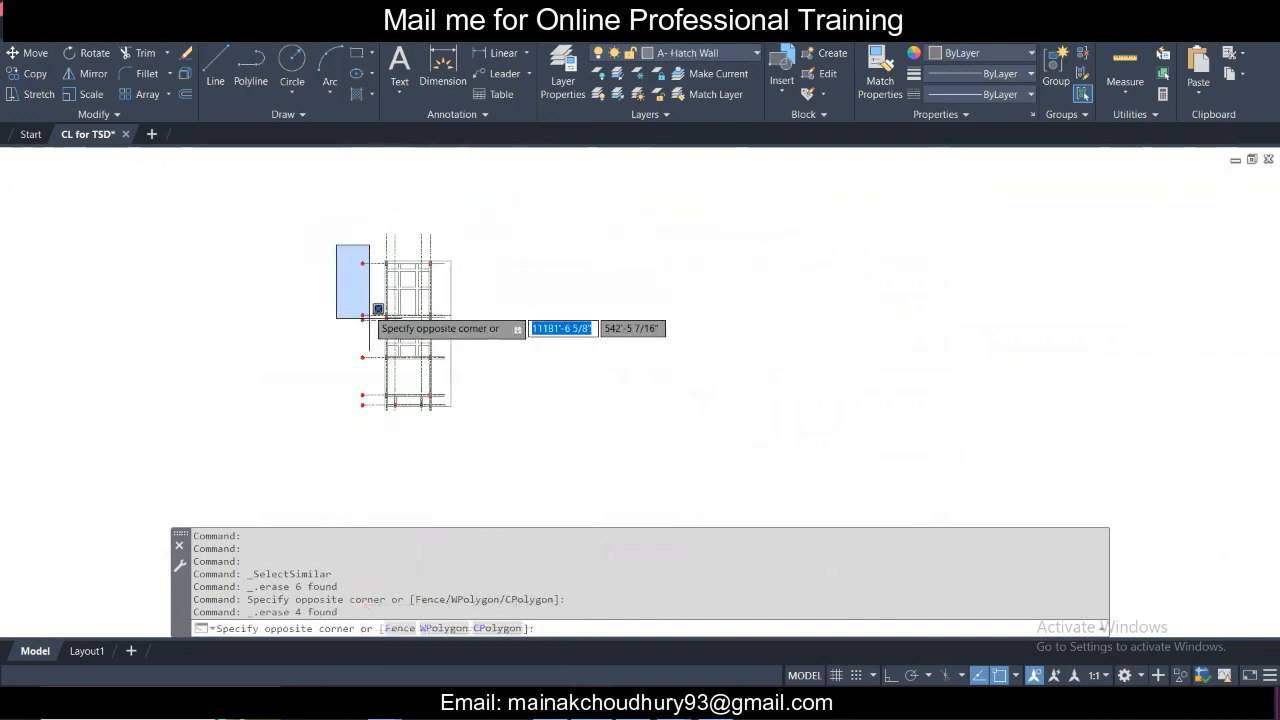
left_click(375, 446)
key("Delete")
scroll(390, 322, "up", 3)
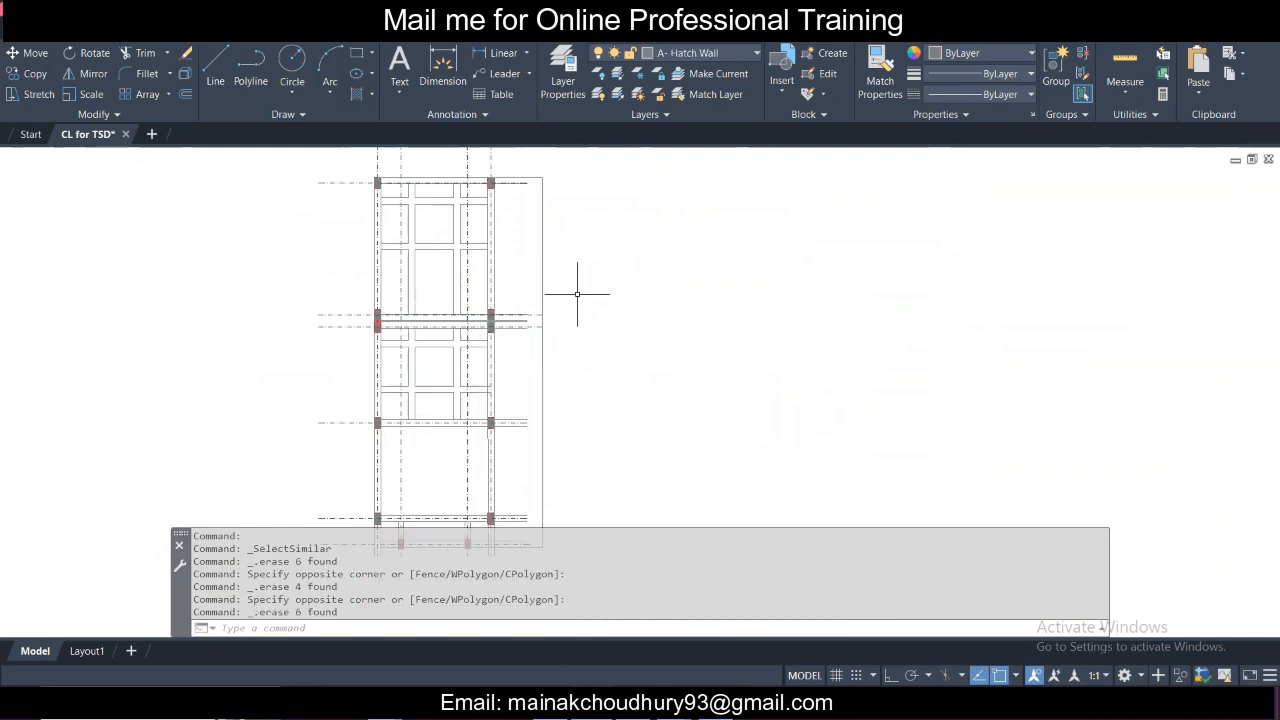
scroll(537, 280, "down", 1)
scroll(420, 223, "up", 2)
scroll(414, 223, "down", 3)
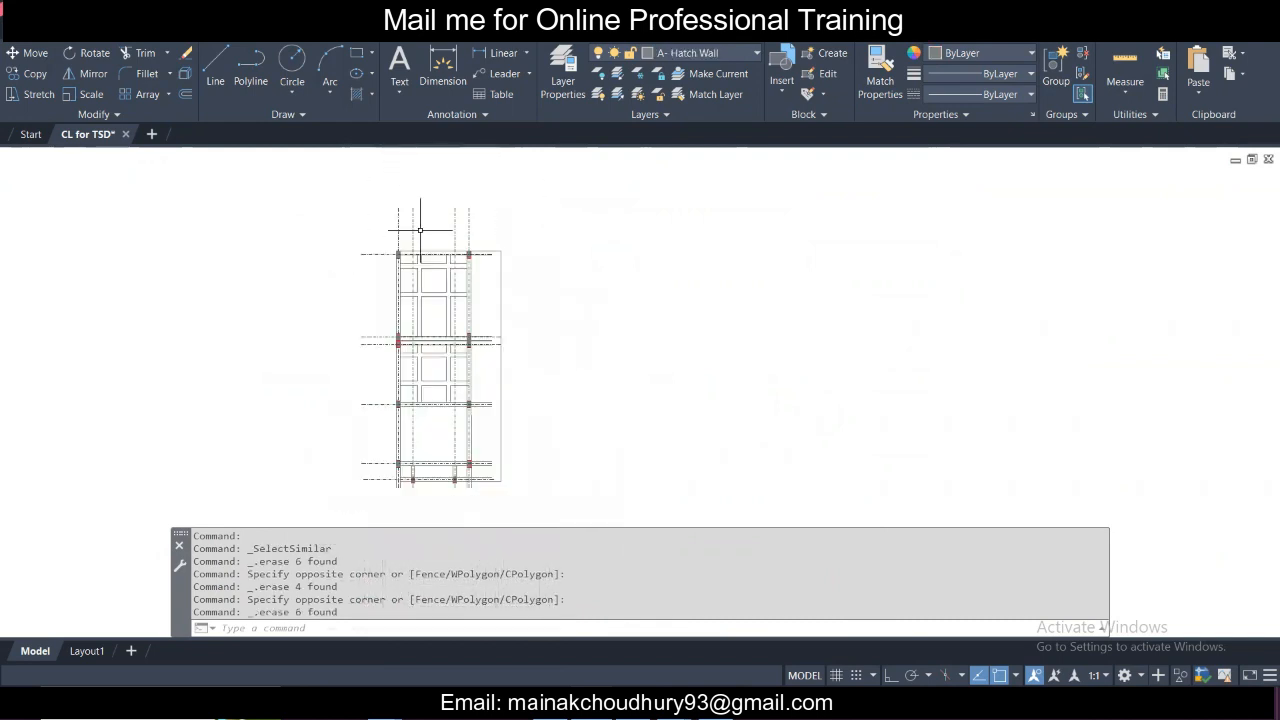
Select the entire framing plan and move all its objects to layer 0.
scroll(418, 414, "up", 2)
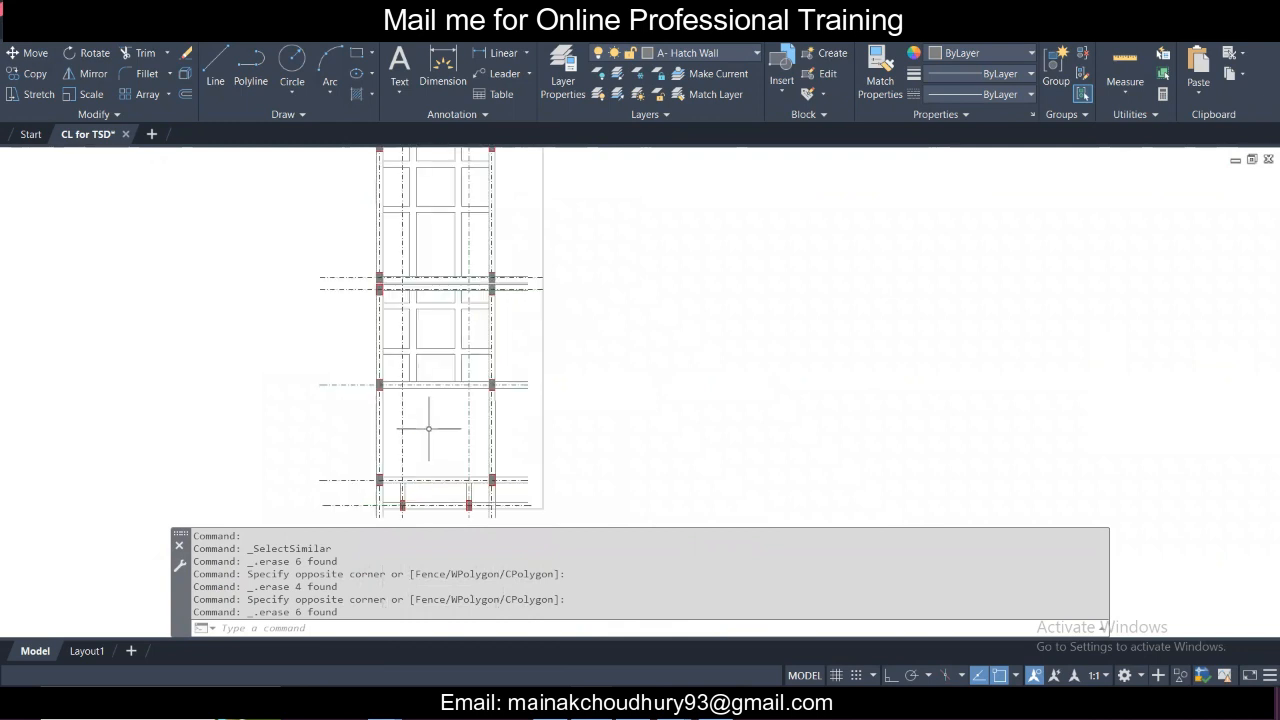
scroll(440, 232, "up", 4)
scroll(460, 276, "down", 6)
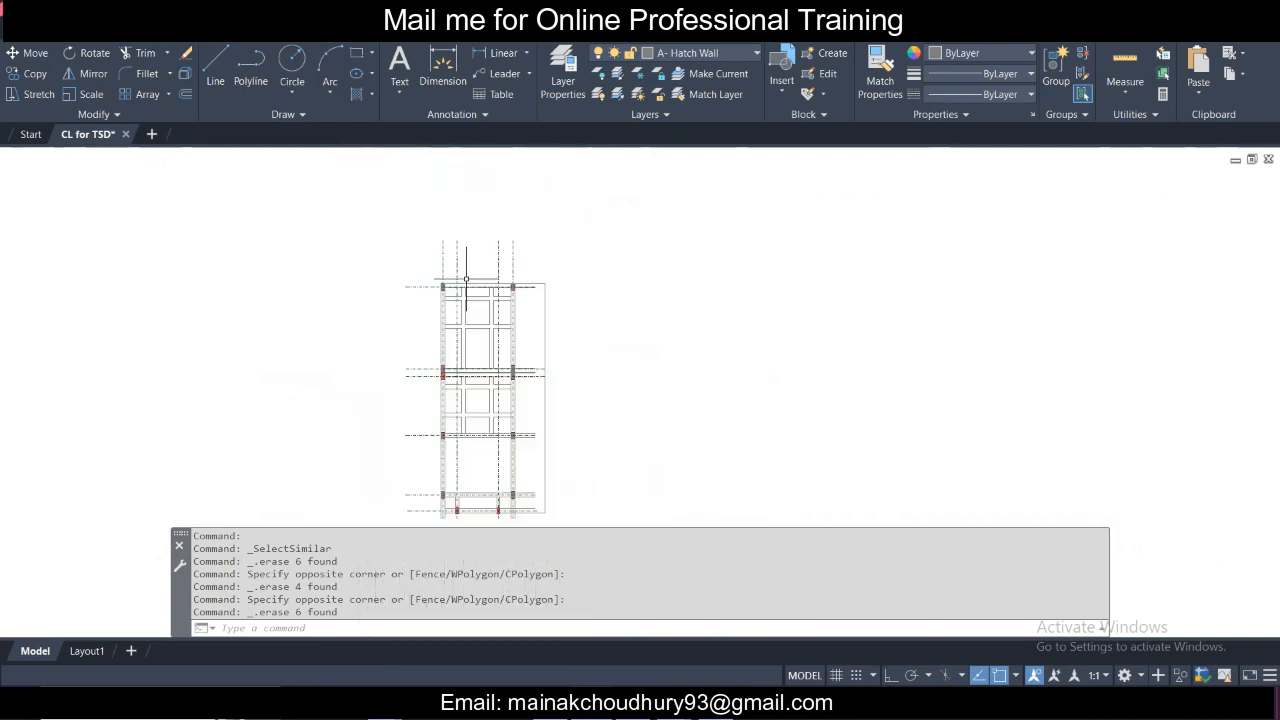
scroll(466, 280, "down", 3)
left_click(366, 216)
left_click(665, 467)
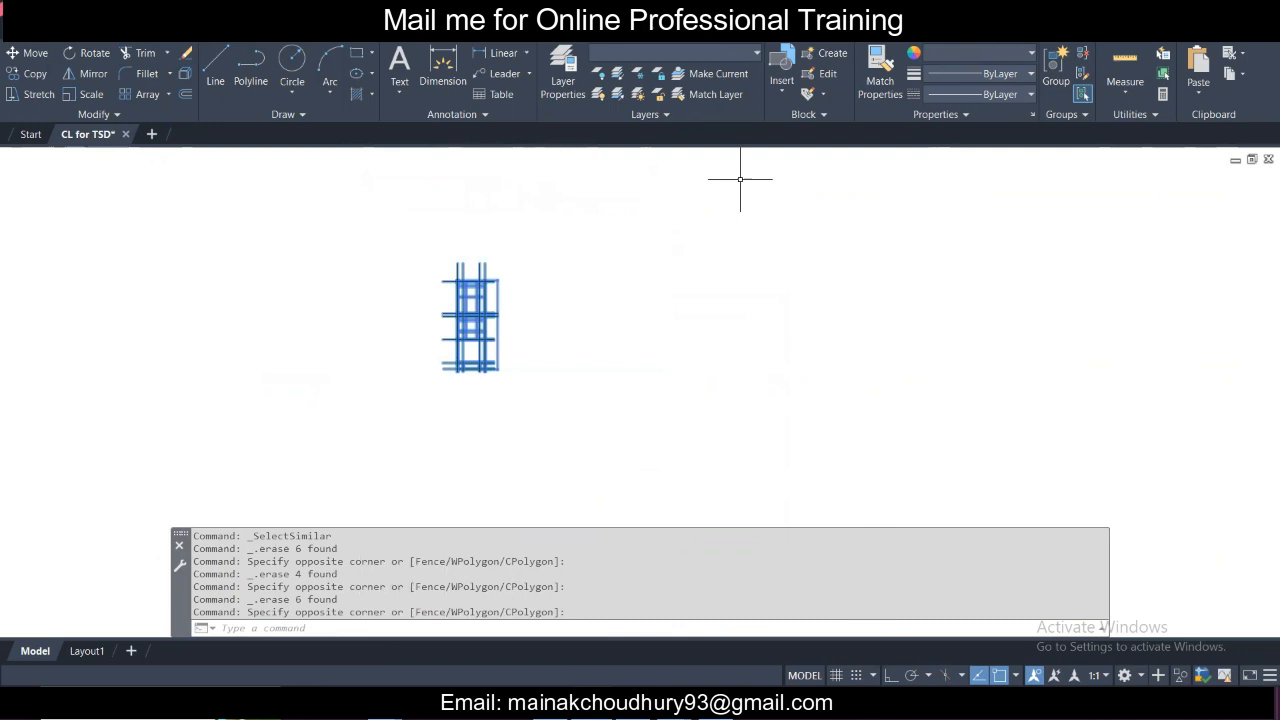
left_click(729, 52)
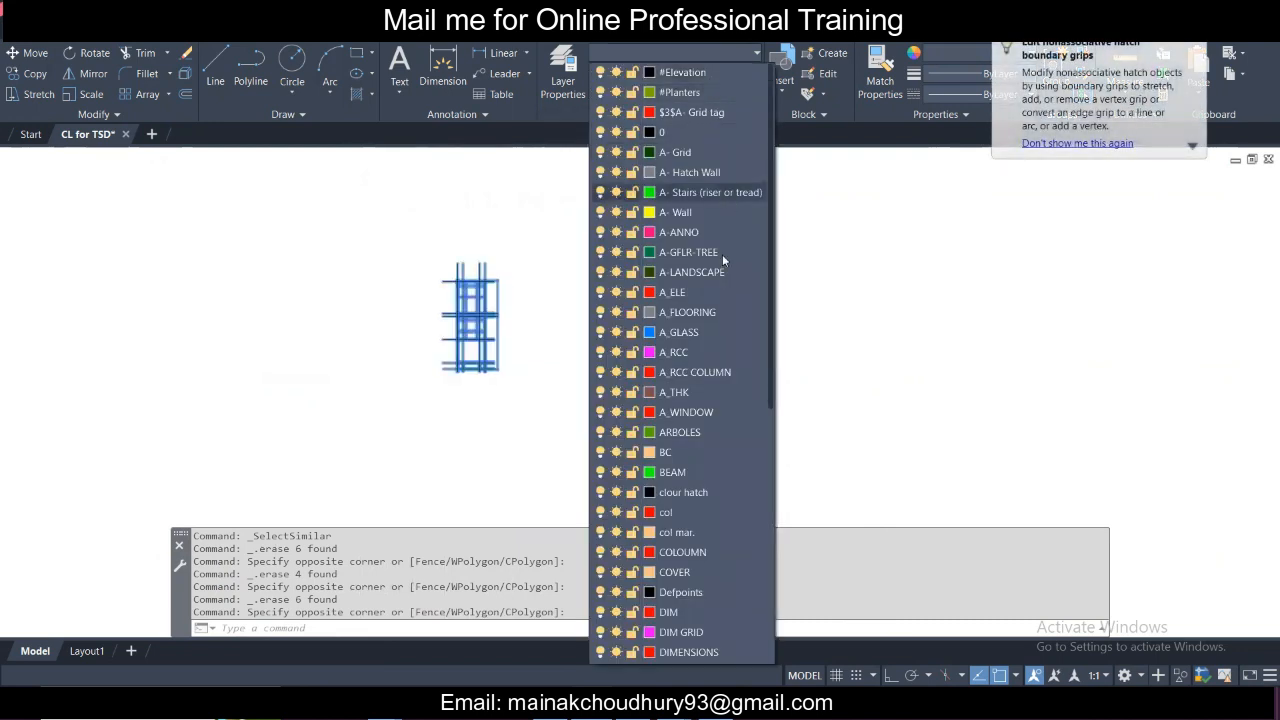
scroll(700, 372, "down", 3)
scroll(699, 331, "up", 3)
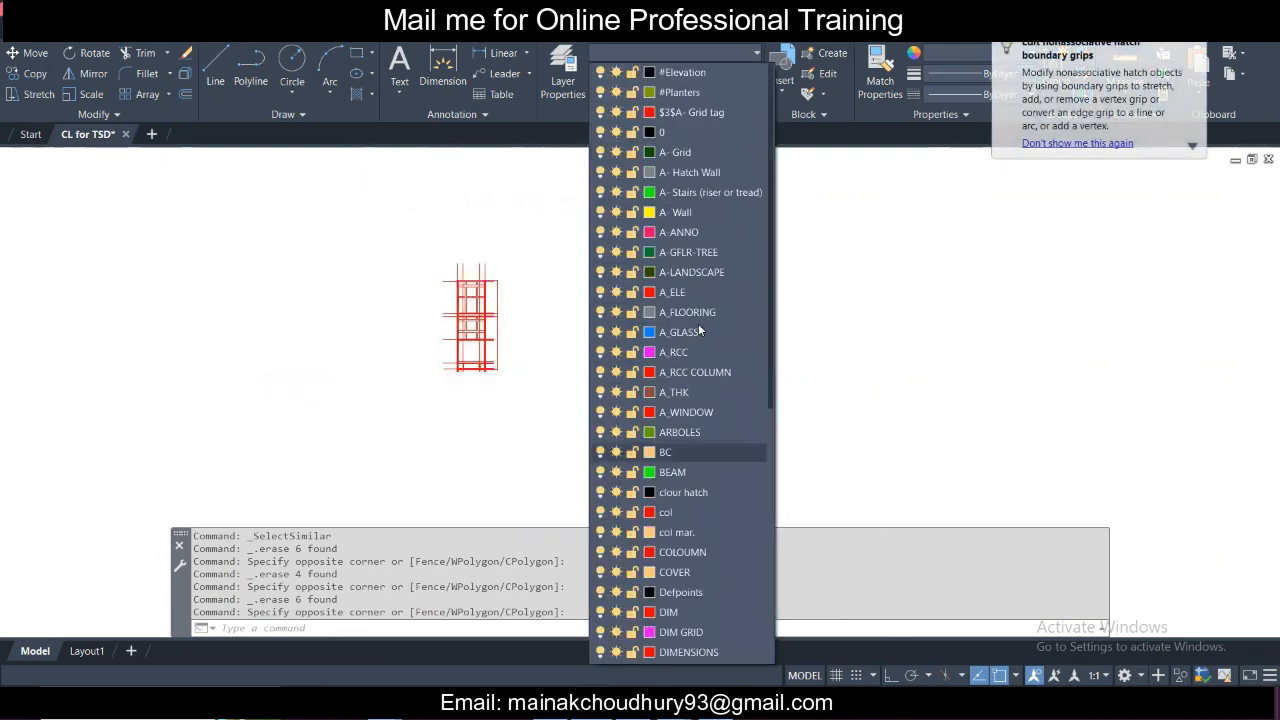
left_click(707, 131)
scroll(489, 281, "up", 5)
key("Escape")
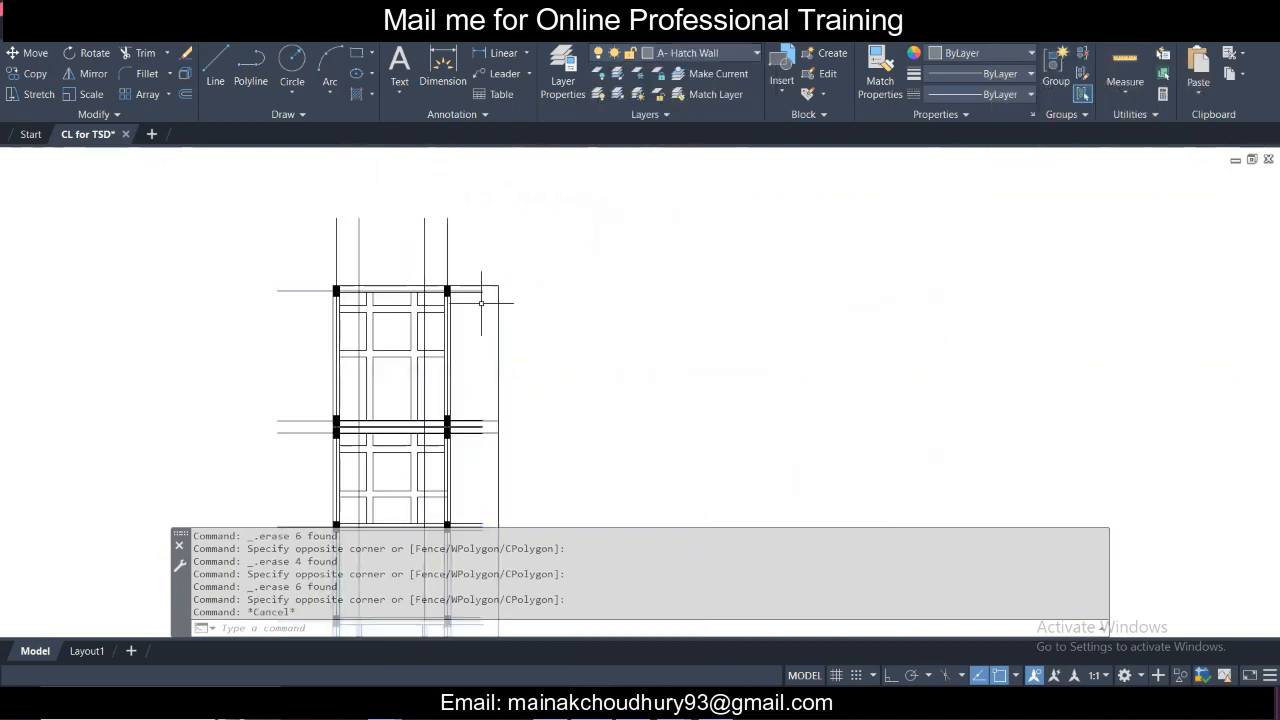
Extend the topmost beam's lower edge line to the plan's outer vertical line on the right, using that line as the boundary.
scroll(486, 286, "down", 5)
scroll(491, 343, "up", 5)
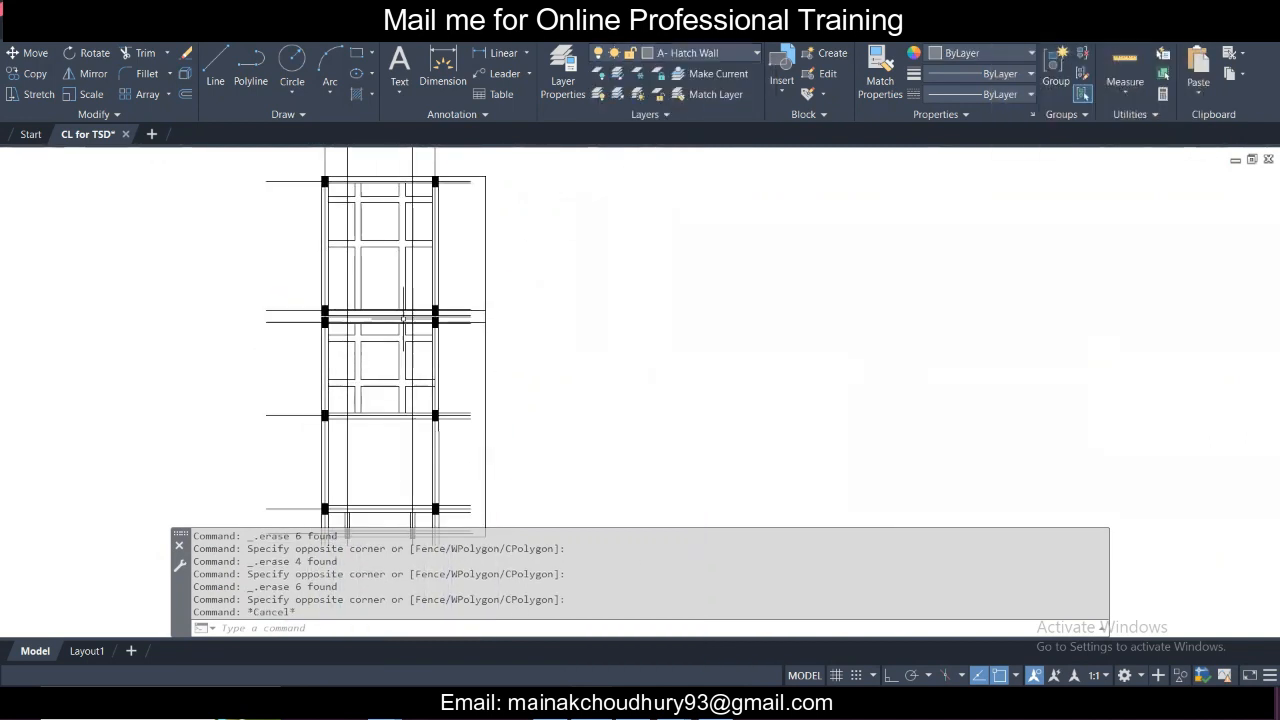
scroll(403, 318, "up", 5)
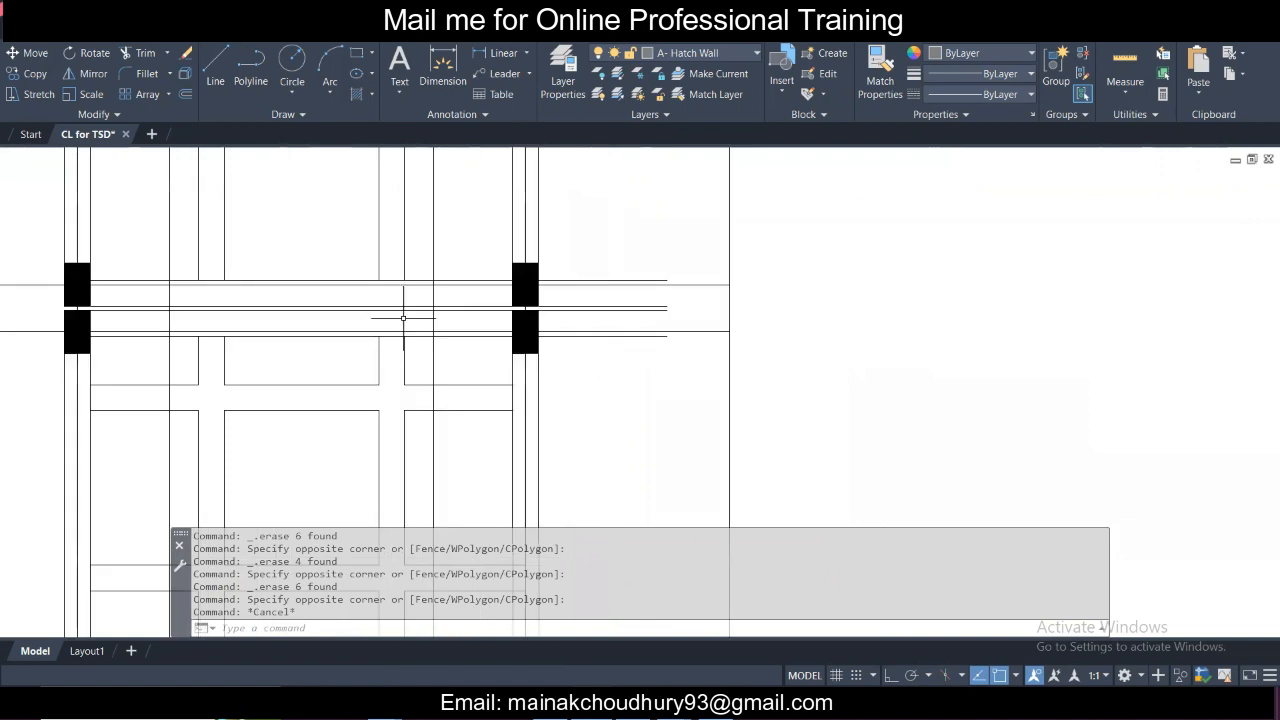
scroll(403, 318, "down", 5)
left_click(535, 208)
left_click(466, 232)
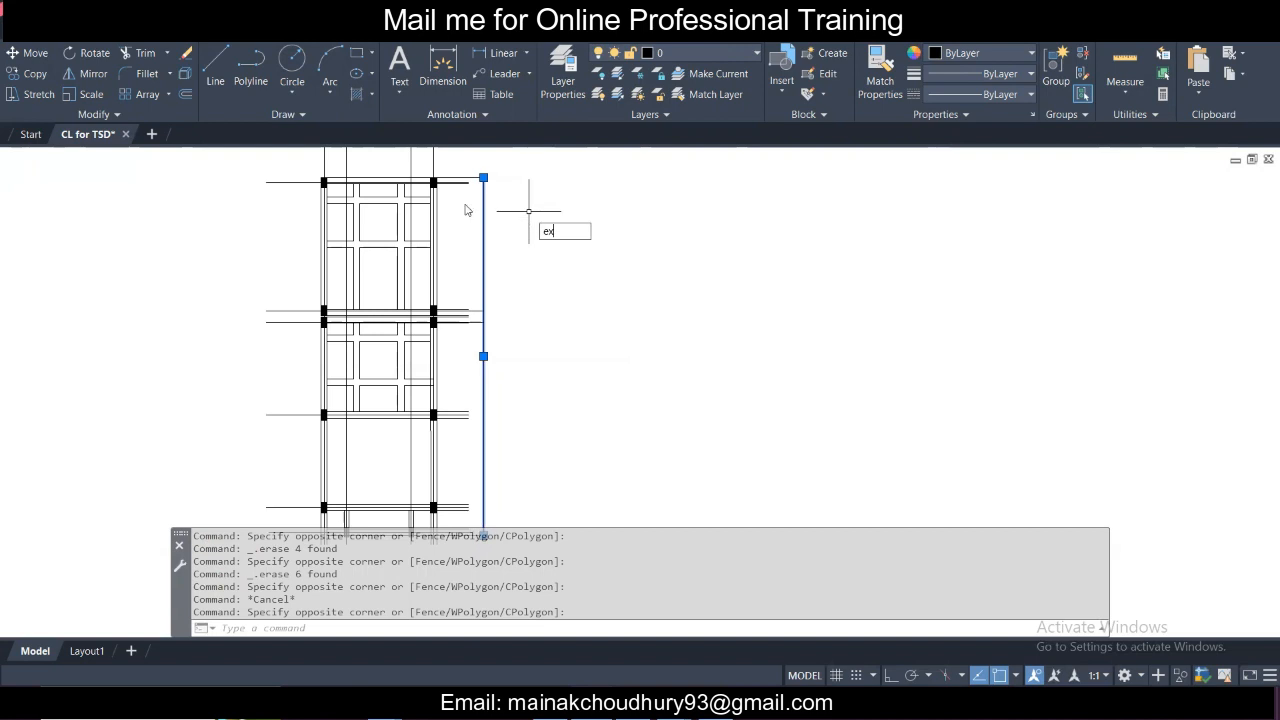
type("ex")
key("Return")
scroll(470, 200, "up", 5)
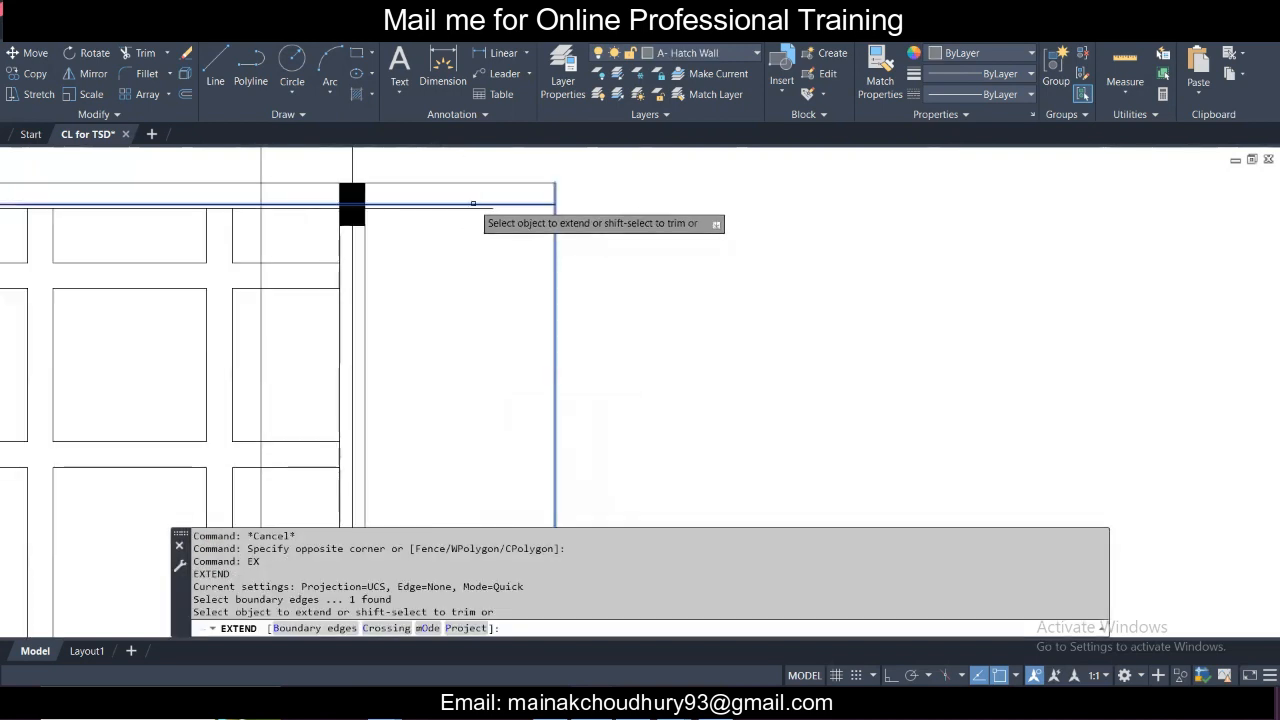
middle_click_drag(515, 236, 794, 317)
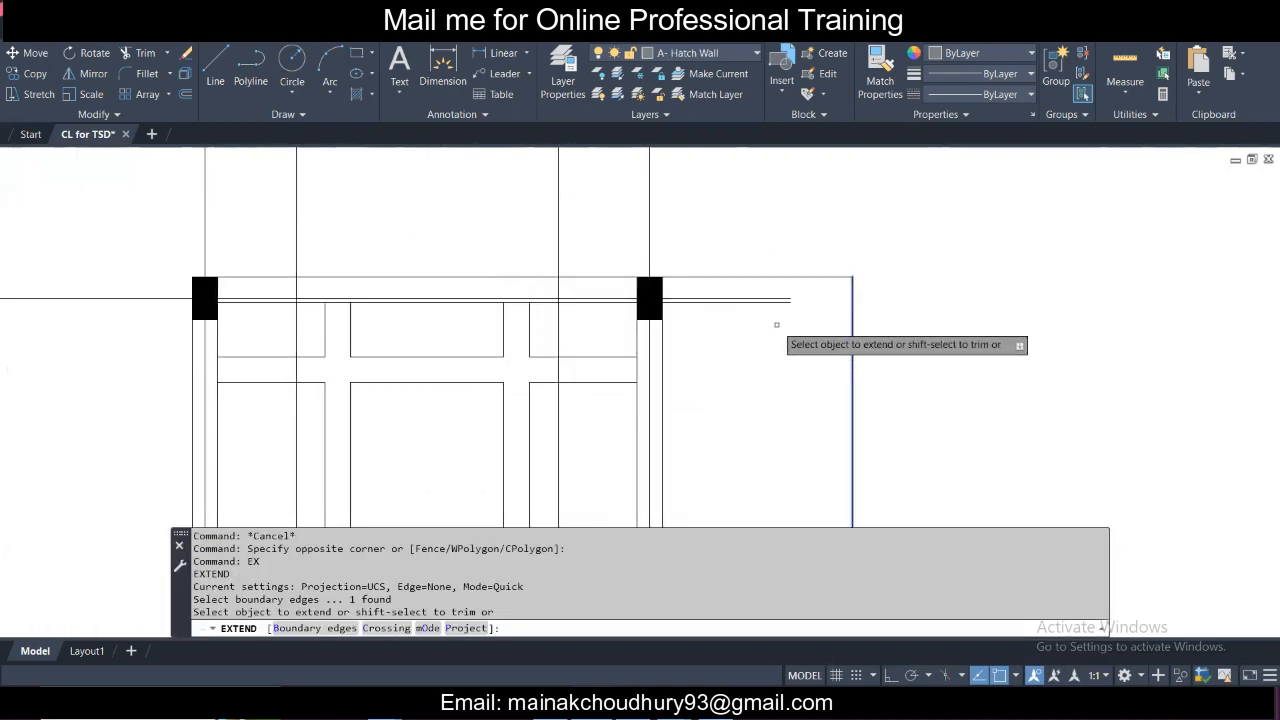
scroll(776, 322, "up", 2)
left_click(786, 288)
scroll(786, 290, "down", 6)
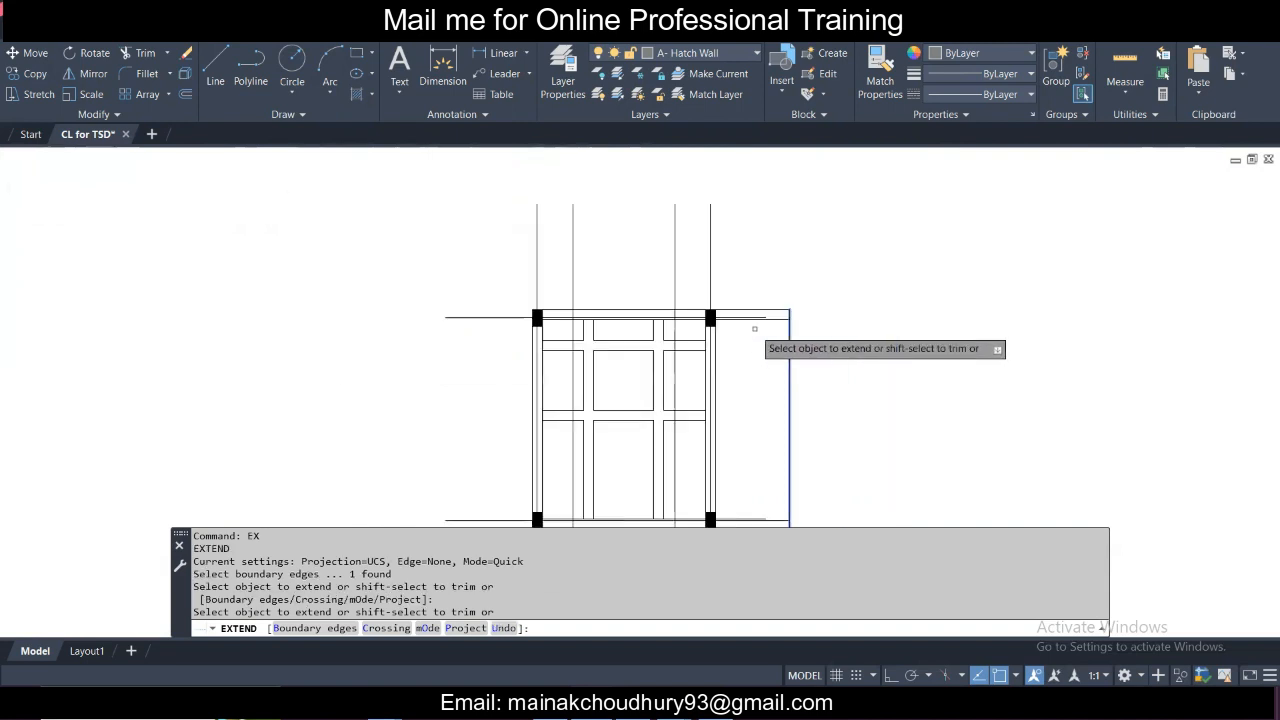
Extend the short edge lines of the two closely spaced middle beams to the outer vertical line, except the lowest edge line.
middle_click_drag(752, 325, 726, 293)
scroll(770, 425, "up", 4)
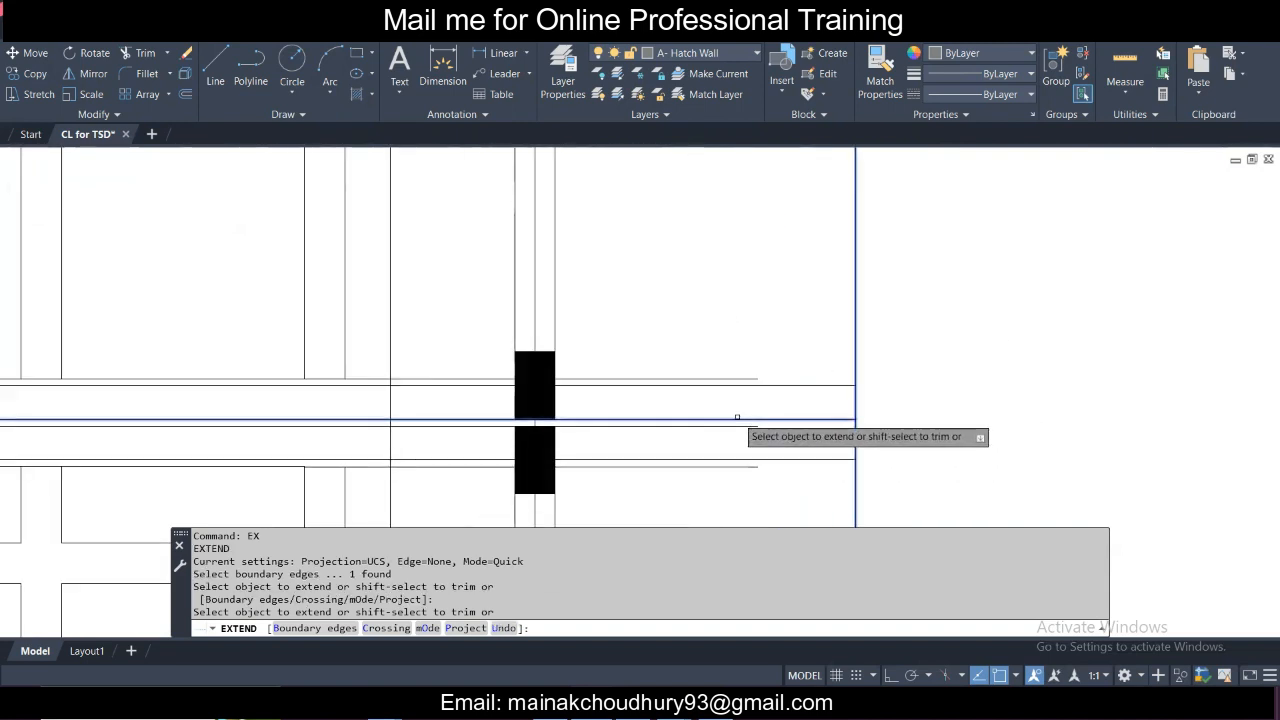
left_click(740, 419)
left_click(760, 379)
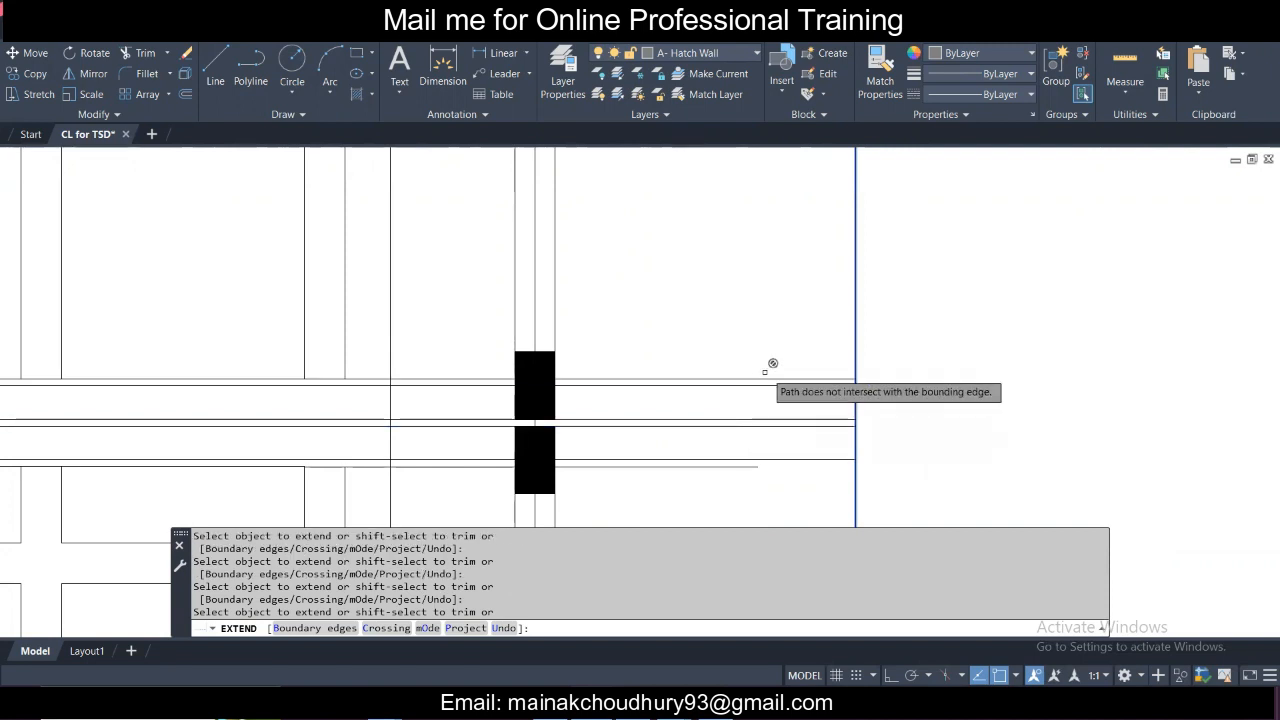
scroll(771, 366, "down", 2)
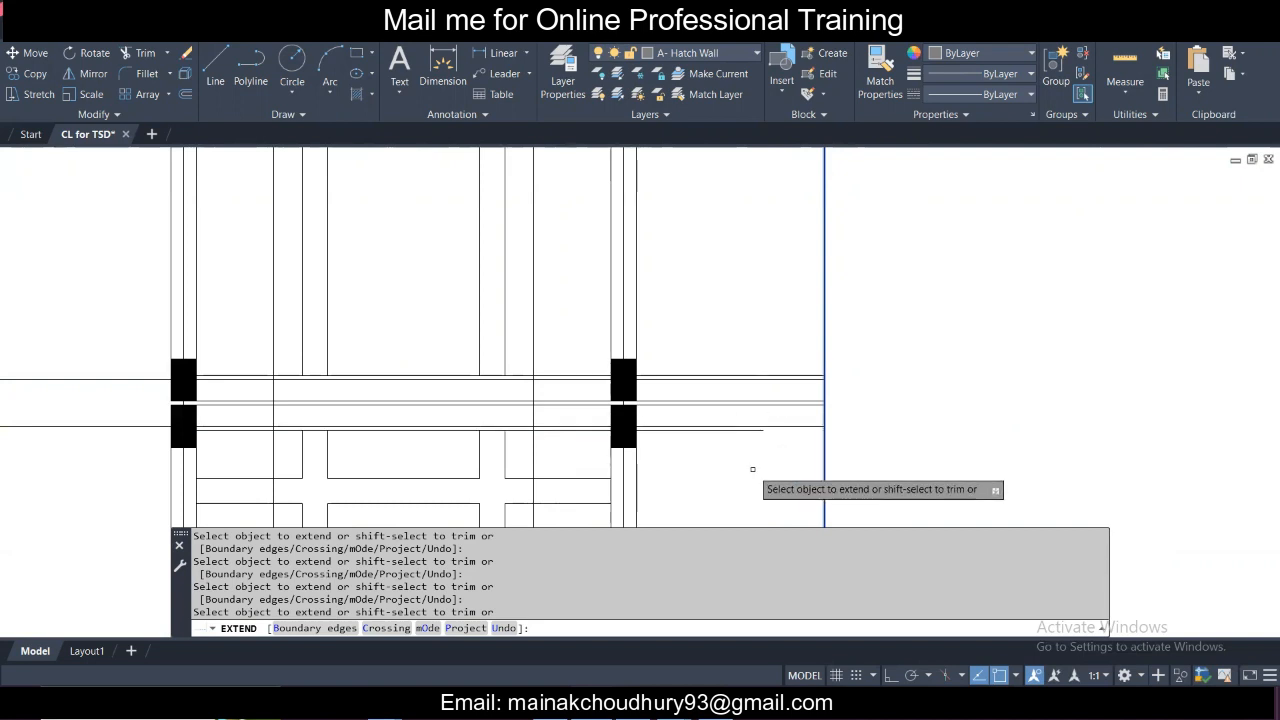
middle_click_drag(754, 469, 760, 417)
key("Escape")
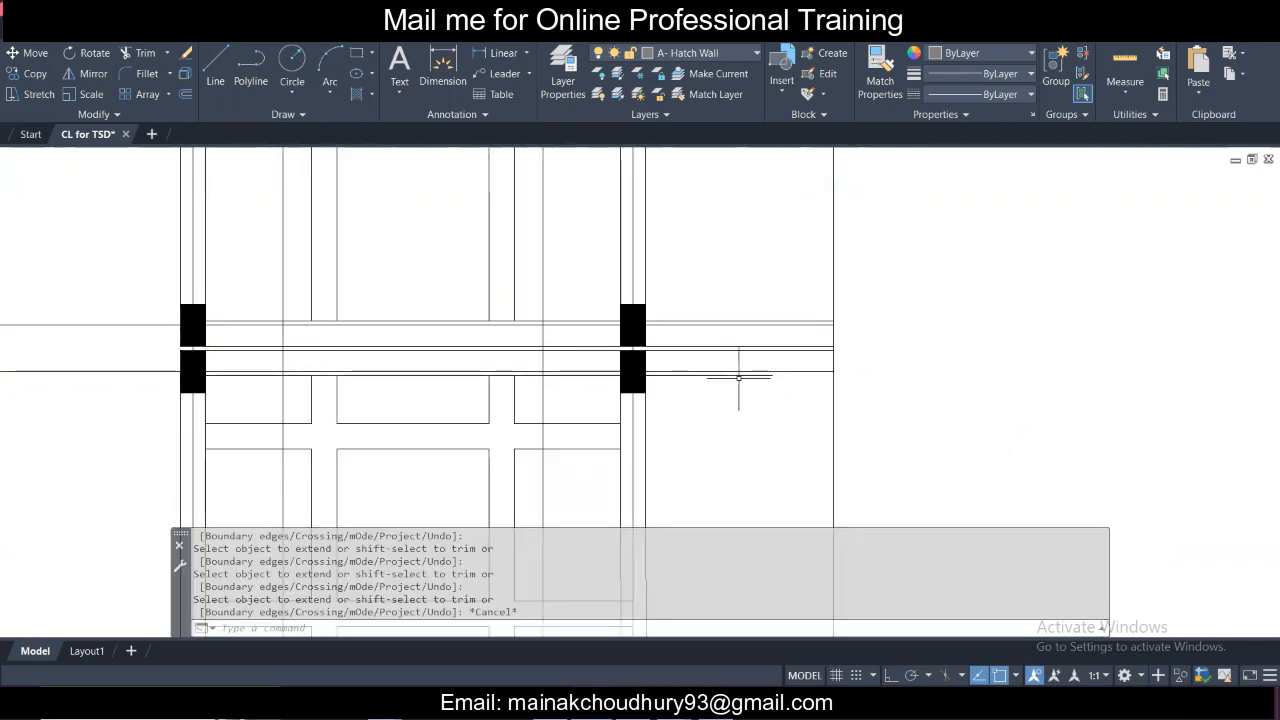
Delete the unextended lower edge line of the lower of the two closely spaced middle beams.
left_click(743, 370)
key("Escape")
left_click(740, 376)
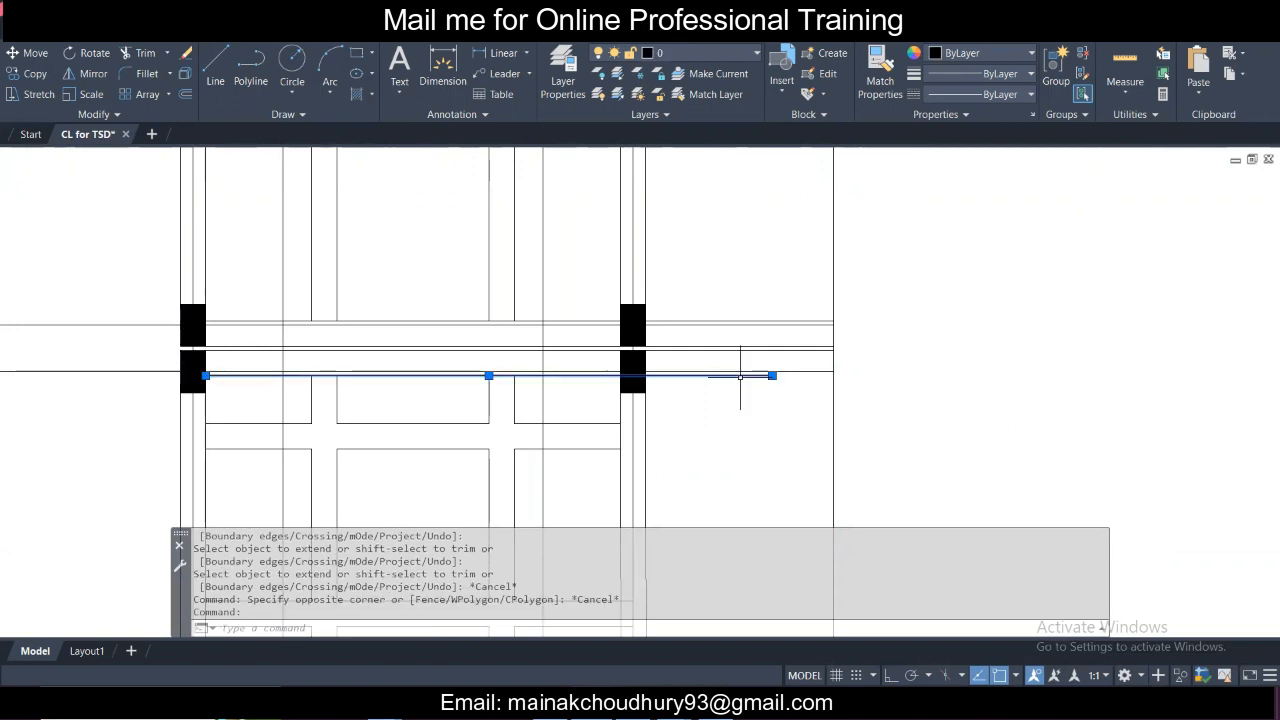
key("Delete")
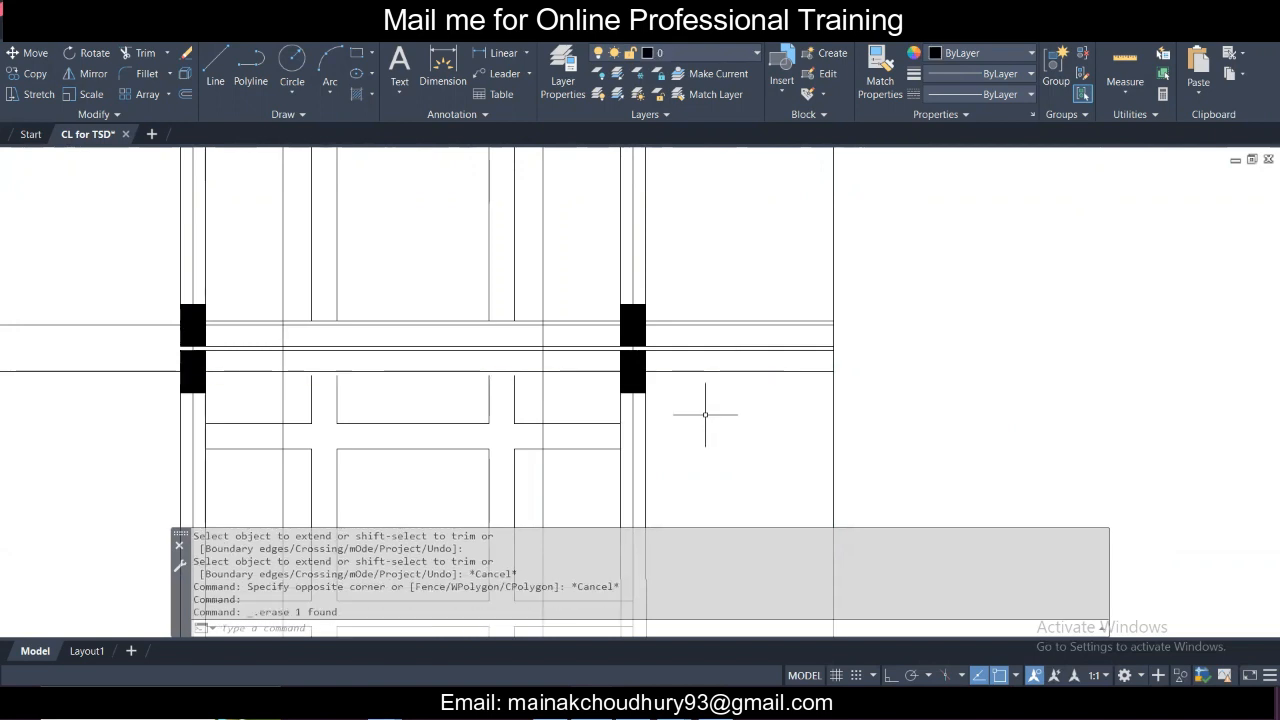
Extend both edge lines and the grid line of the beam below the lower coffered bay to the outer vertical line.
scroll(685, 380, "down", 3)
scroll(698, 446, "up", 4)
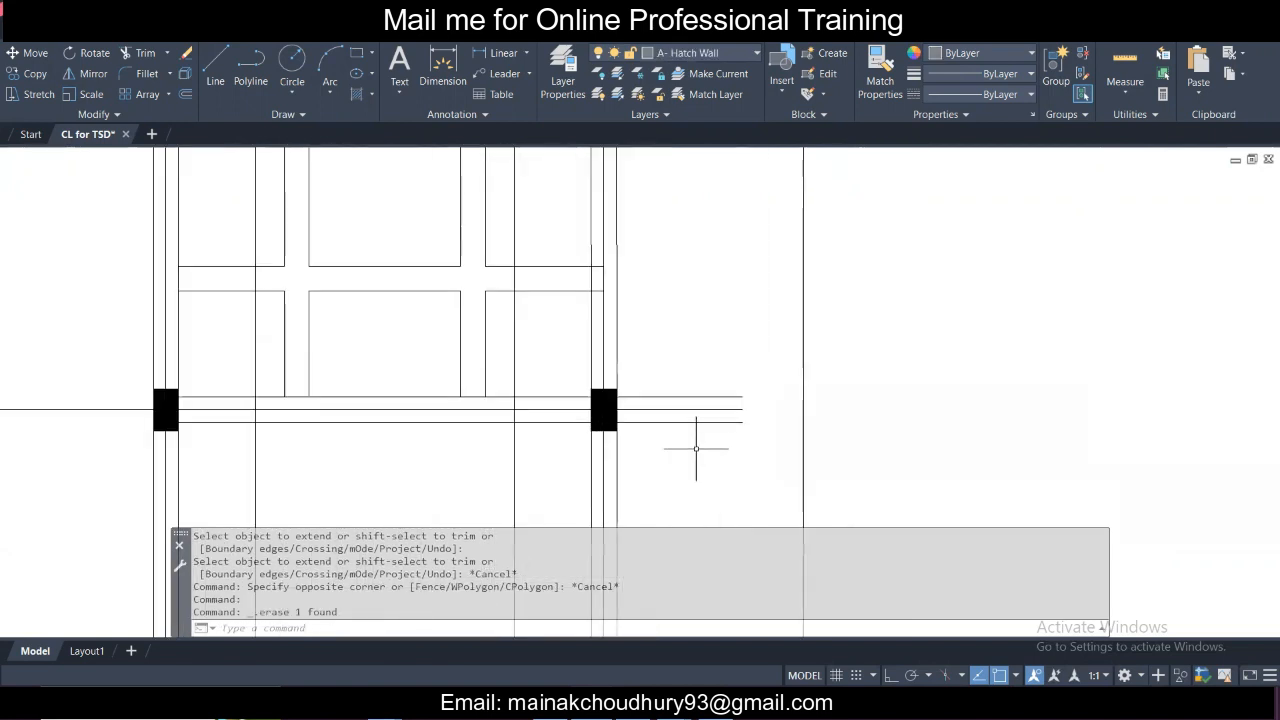
left_click(817, 420)
left_click(771, 385)
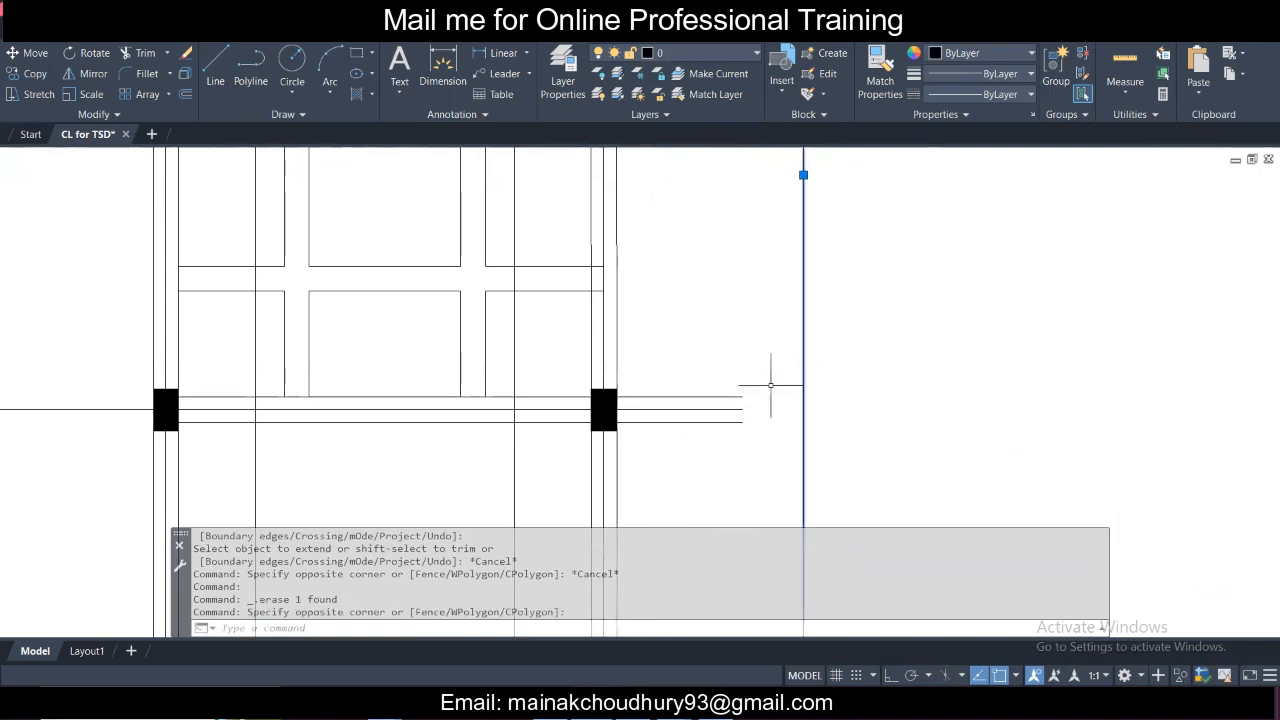
type("ex")
key("Return")
left_click(709, 396)
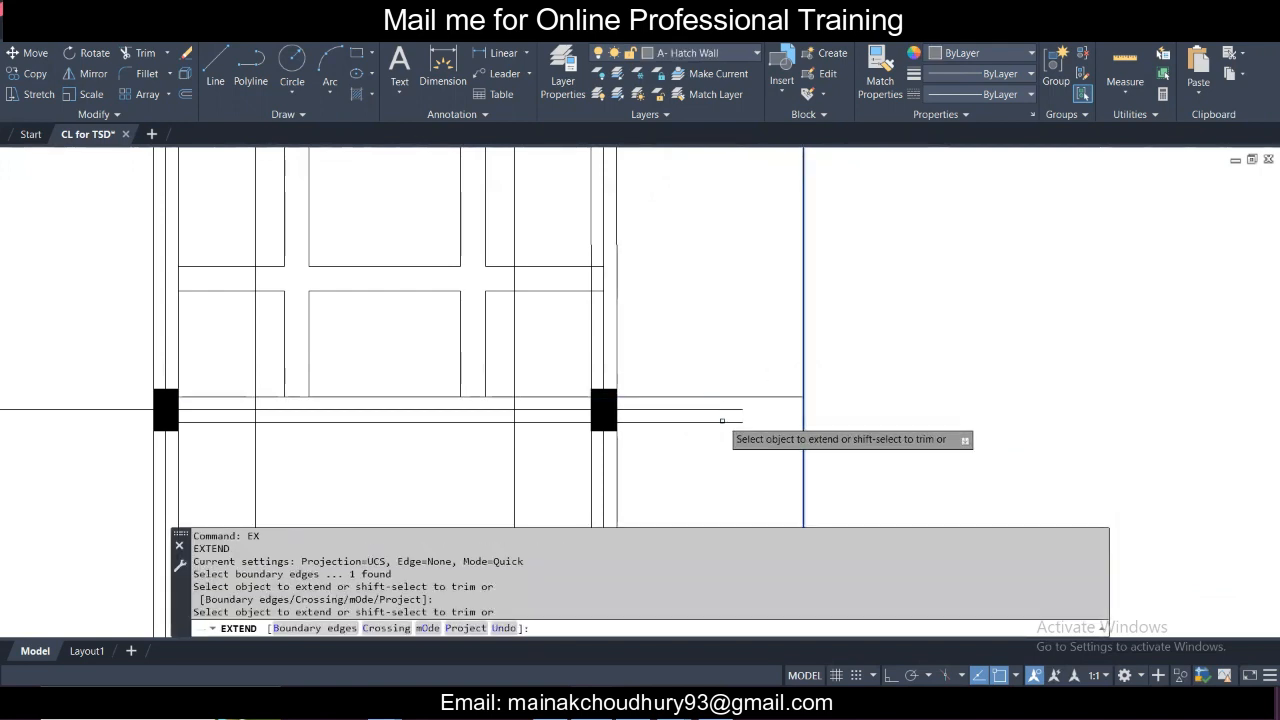
left_click(728, 421)
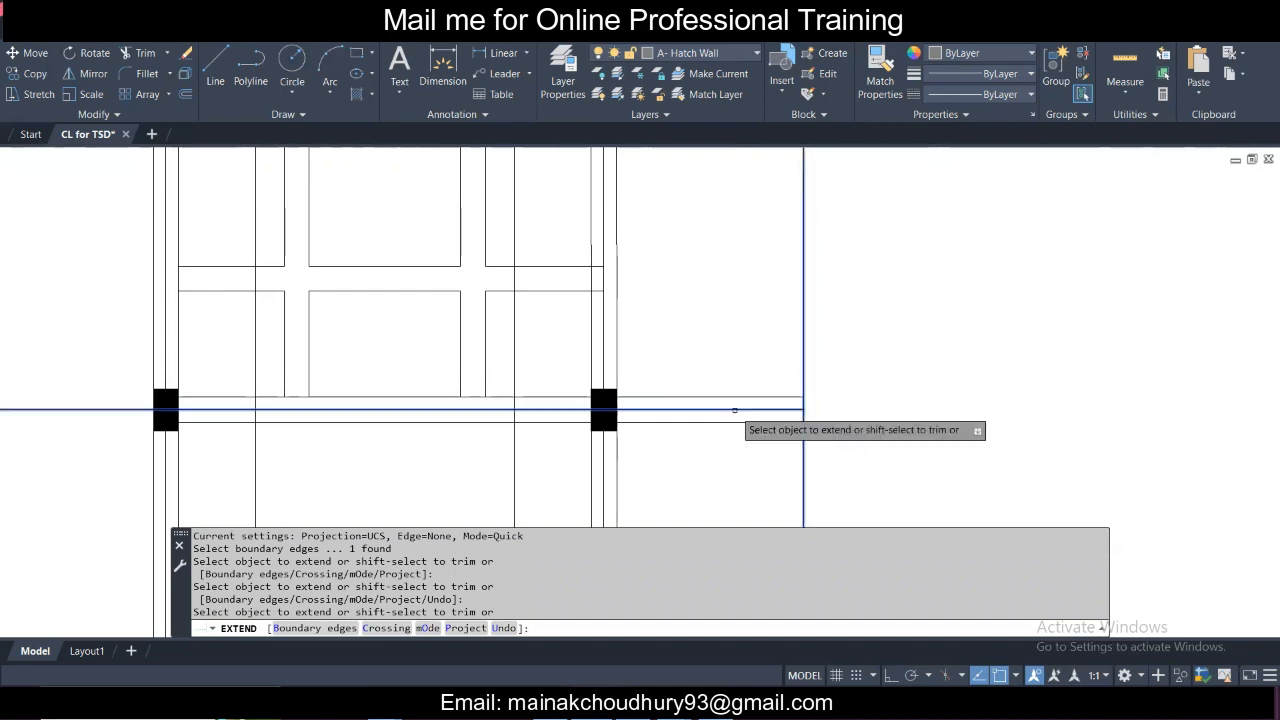
left_click(736, 409)
Extend the beam and grid lines of the two lowest beams to the outer vertical line with fence selections.
scroll(687, 409, "down", 4)
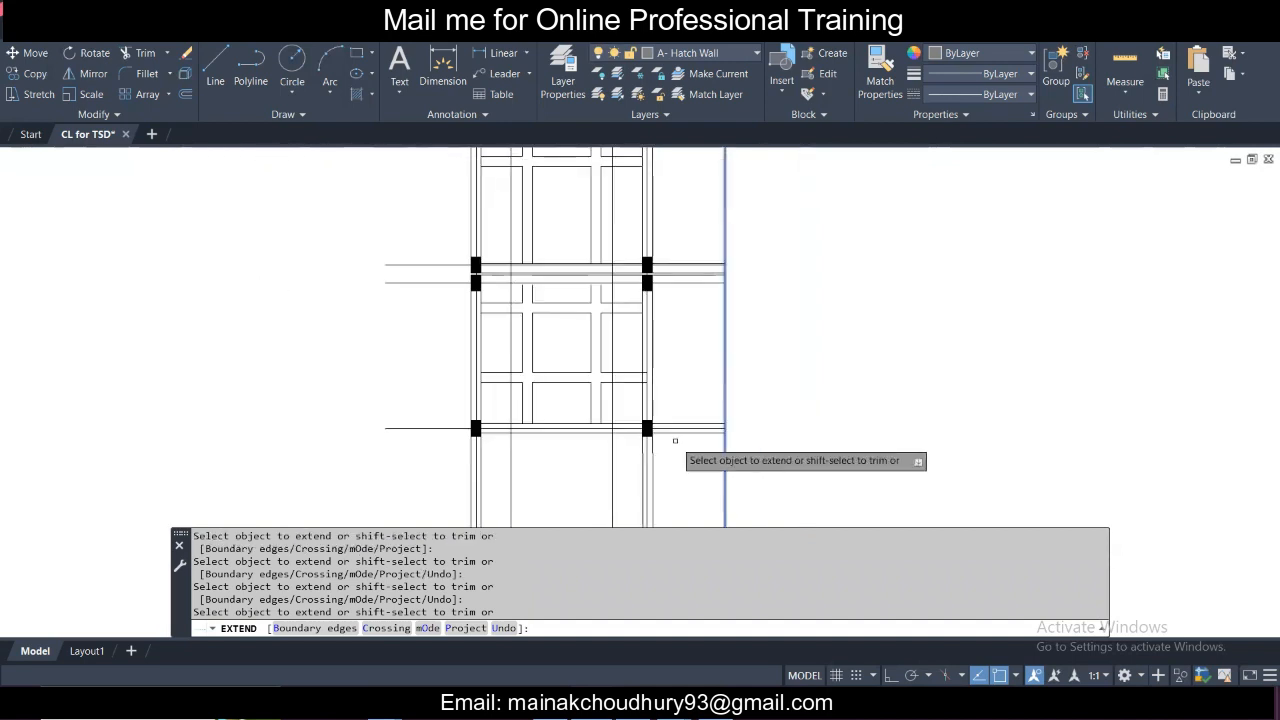
scroll(687, 409, "up", 3)
left_click_drag(677, 389, 671, 449)
middle_click_drag(671, 449, 656, 300)
left_click_drag(656, 300, 652, 455)
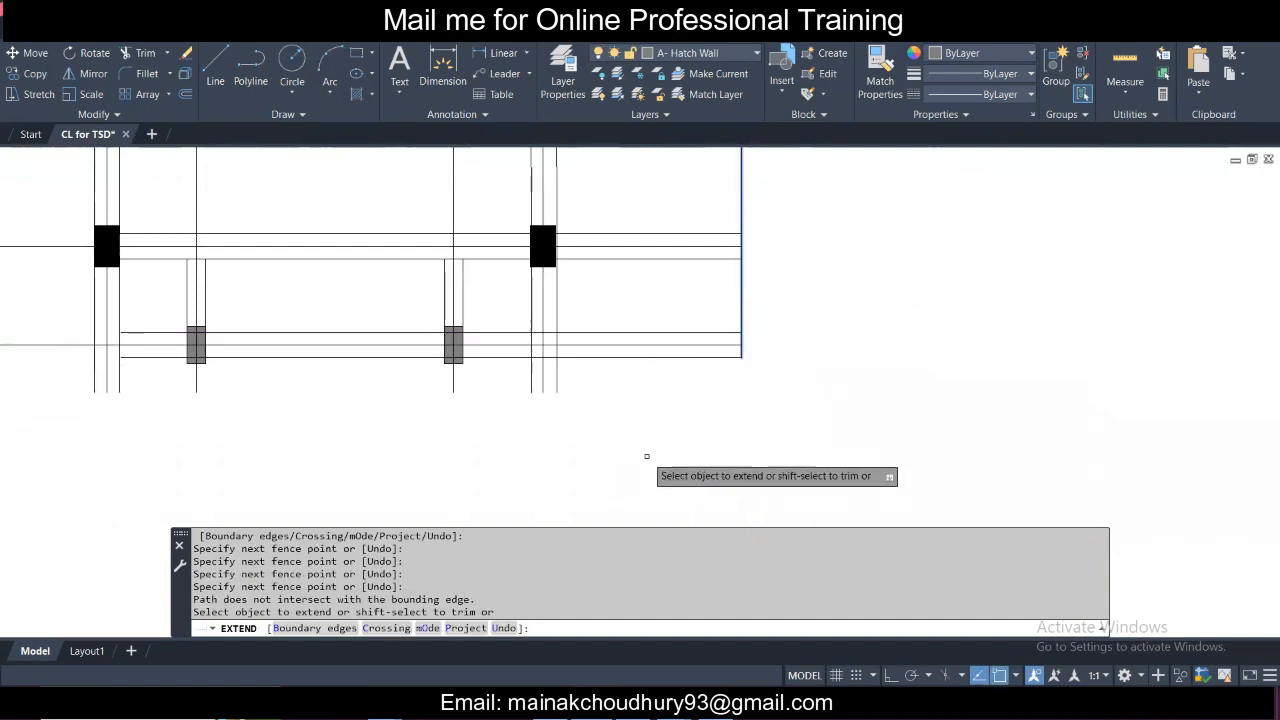
key("Escape")
key("Escape")
Try to explode the grey solid hatches of the two small columns on the lowest beam.
left_click(196, 339)
left_click(200, 337)
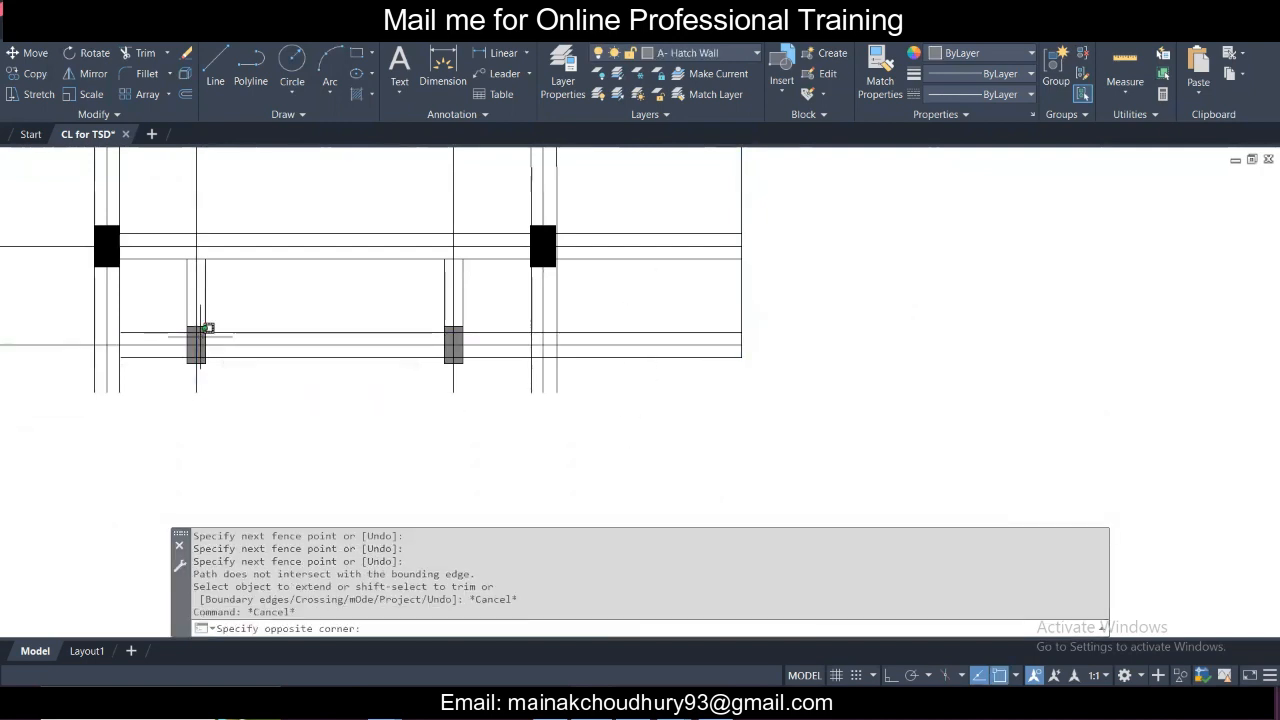
left_click(200, 337)
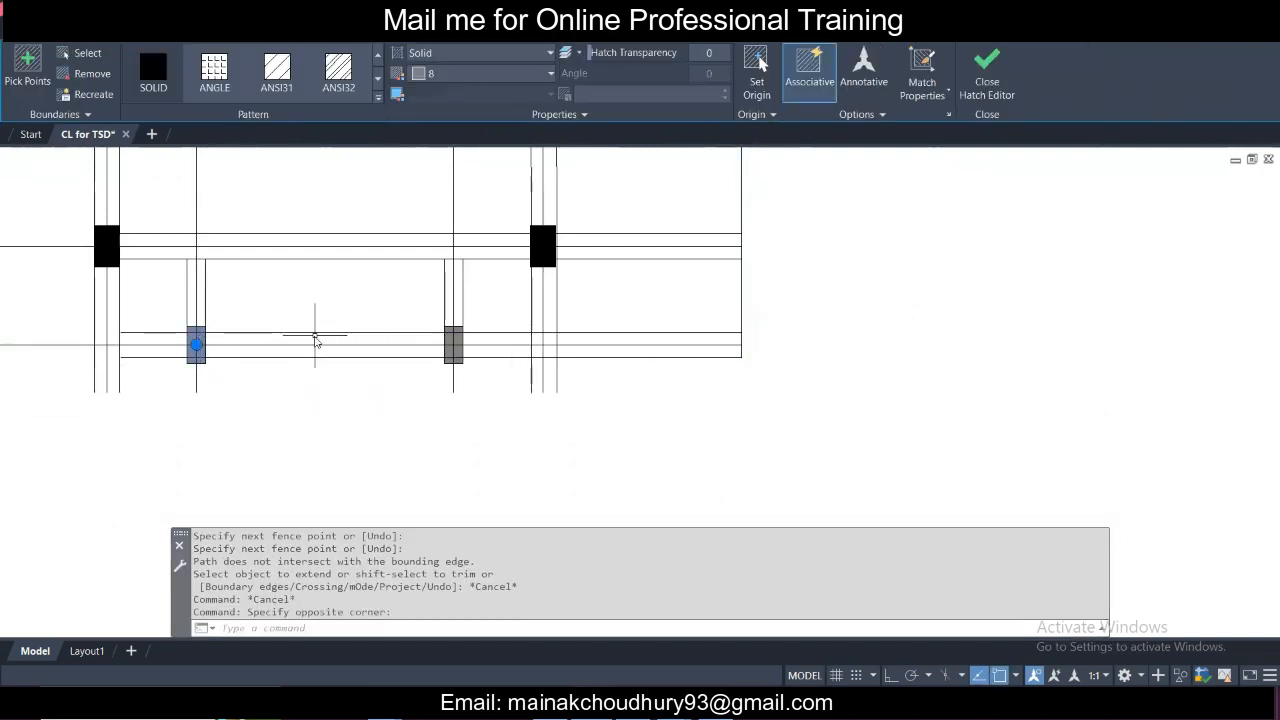
type("x")
key("Return")
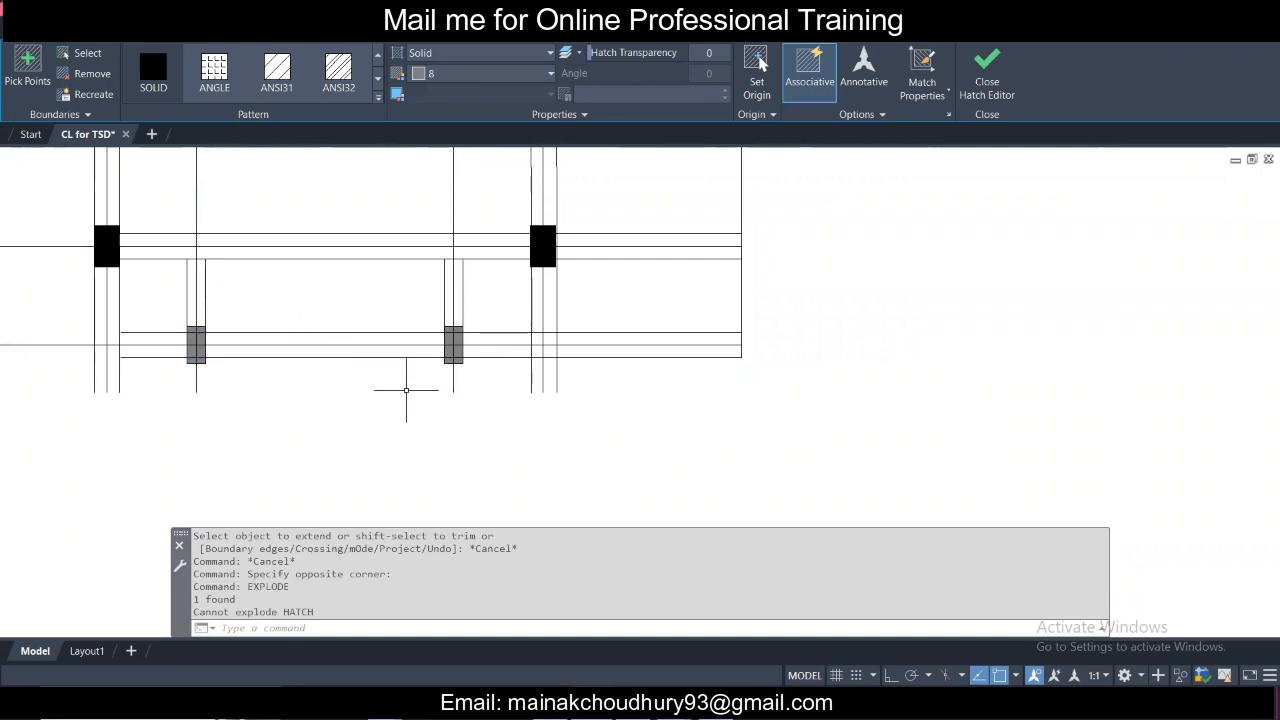
left_click(448, 338)
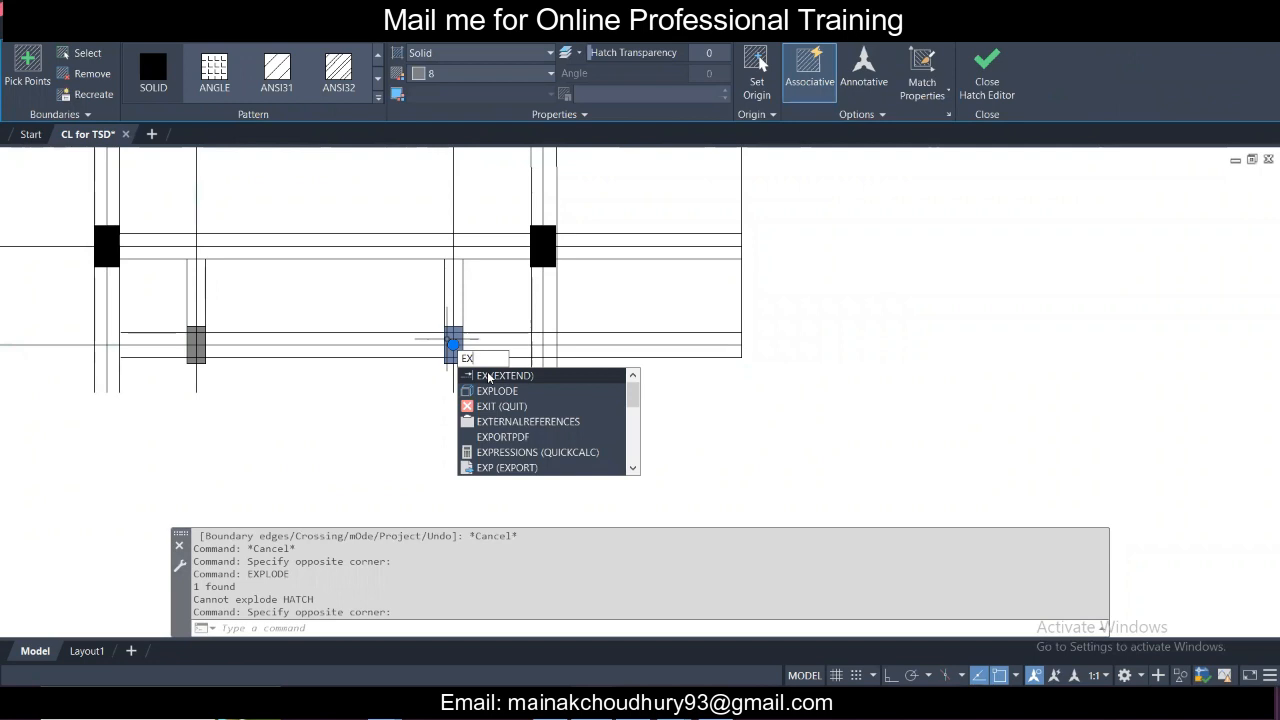
left_click(497, 391)
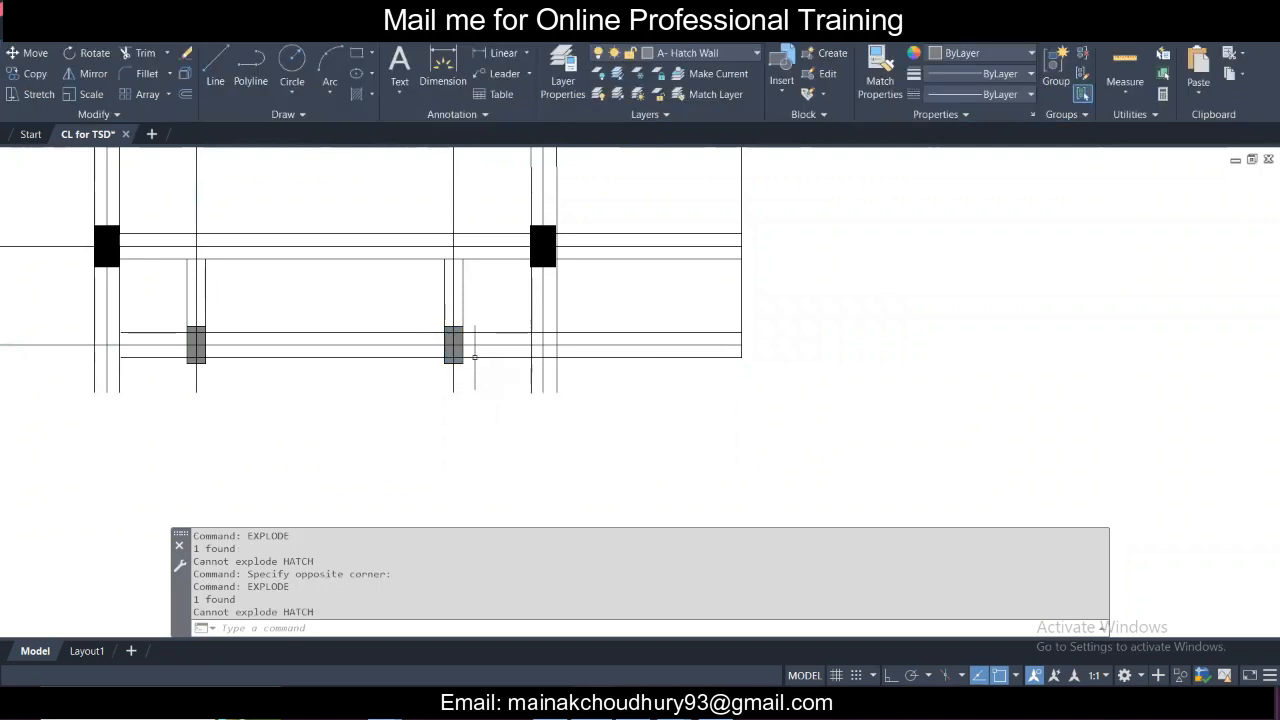
scroll(478, 328, "down", 5)
scroll(478, 328, "up", 3)
left_click(349, 170)
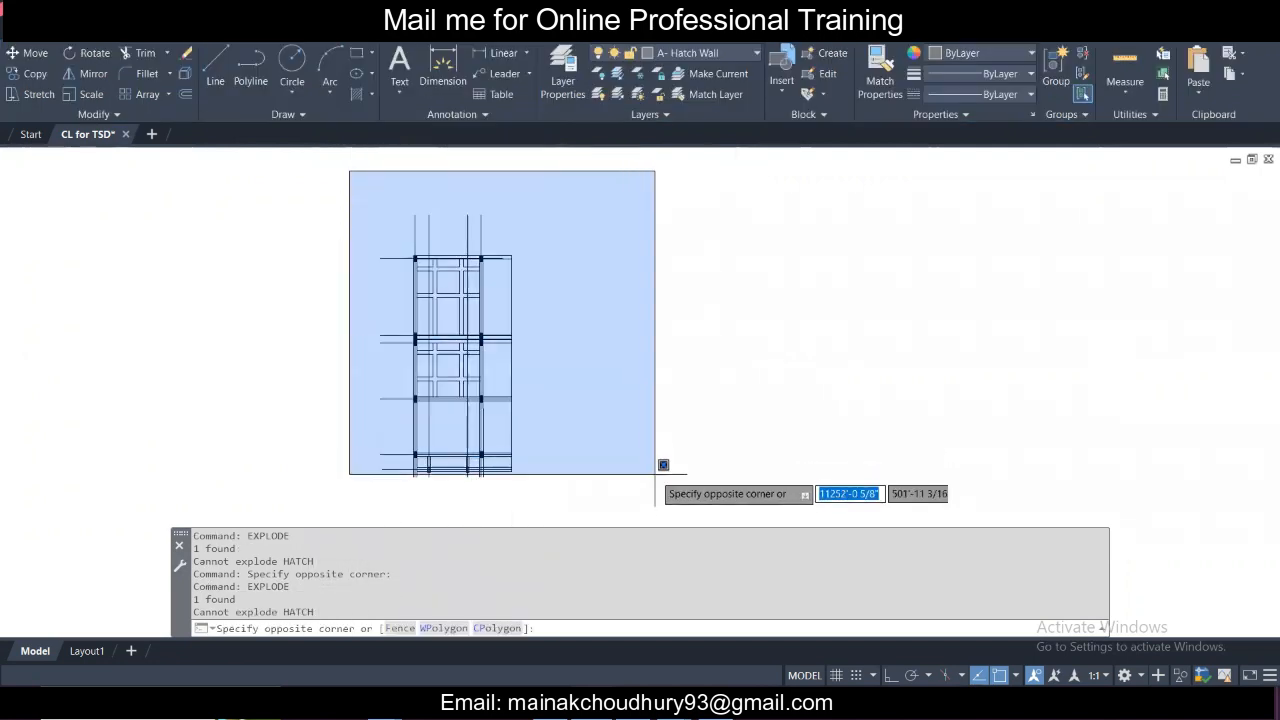
key("Escape")
Extend the topmost grid line and any other short horizontal lines to the outer vertical line with a fence down the plan.
scroll(447, 224, "up", 6)
scroll(675, 380, "up", 4)
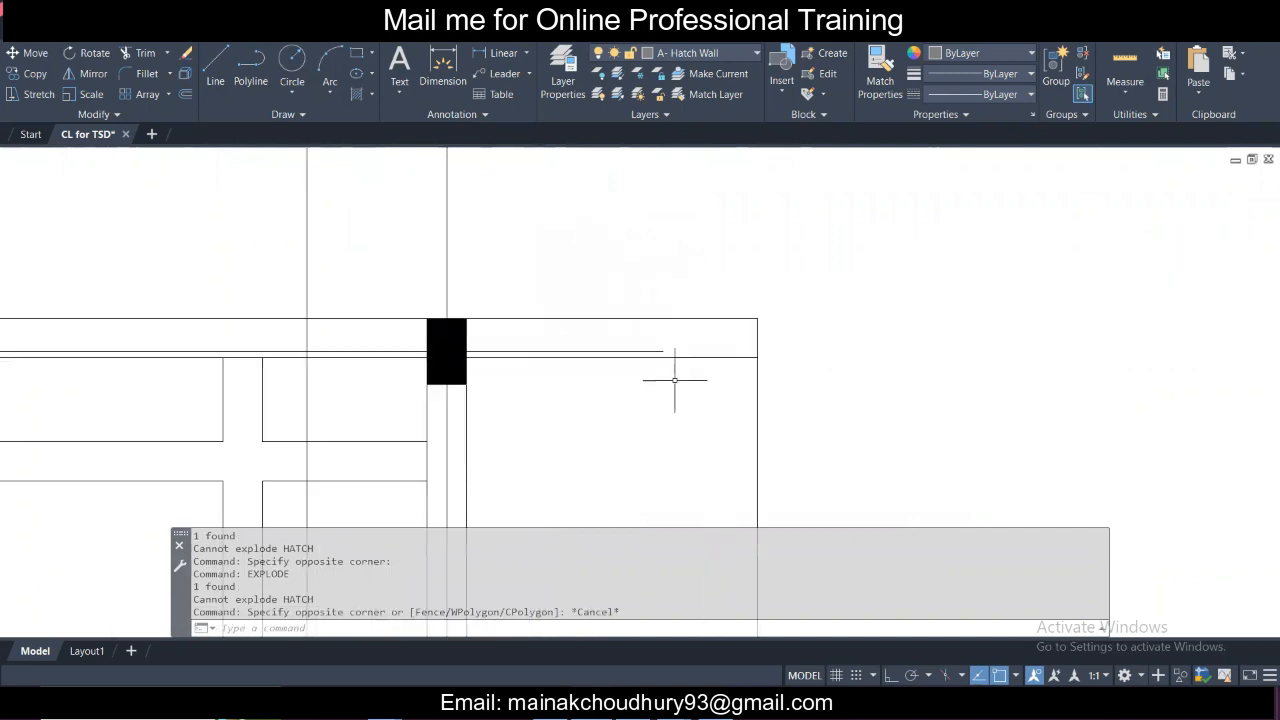
left_click(786, 339)
left_click(757, 335)
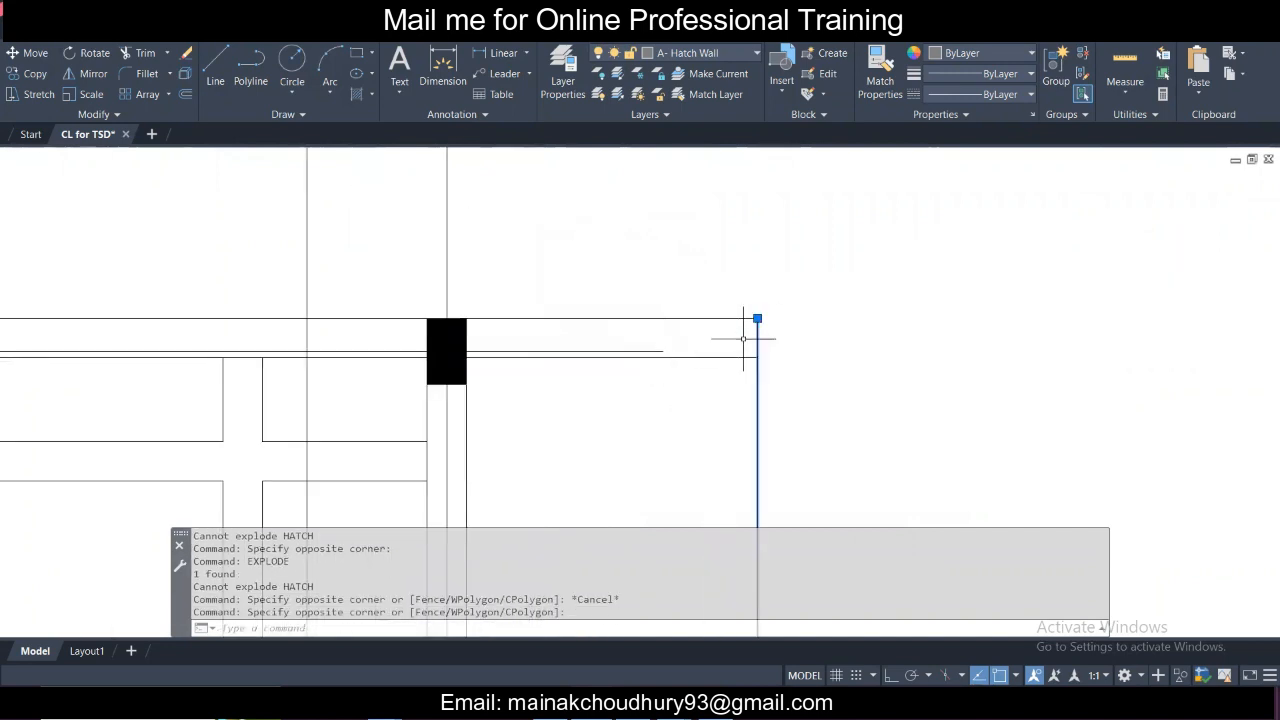
type("ex")
key("Return")
left_click(620, 253)
scroll(620, 253, "down", 4)
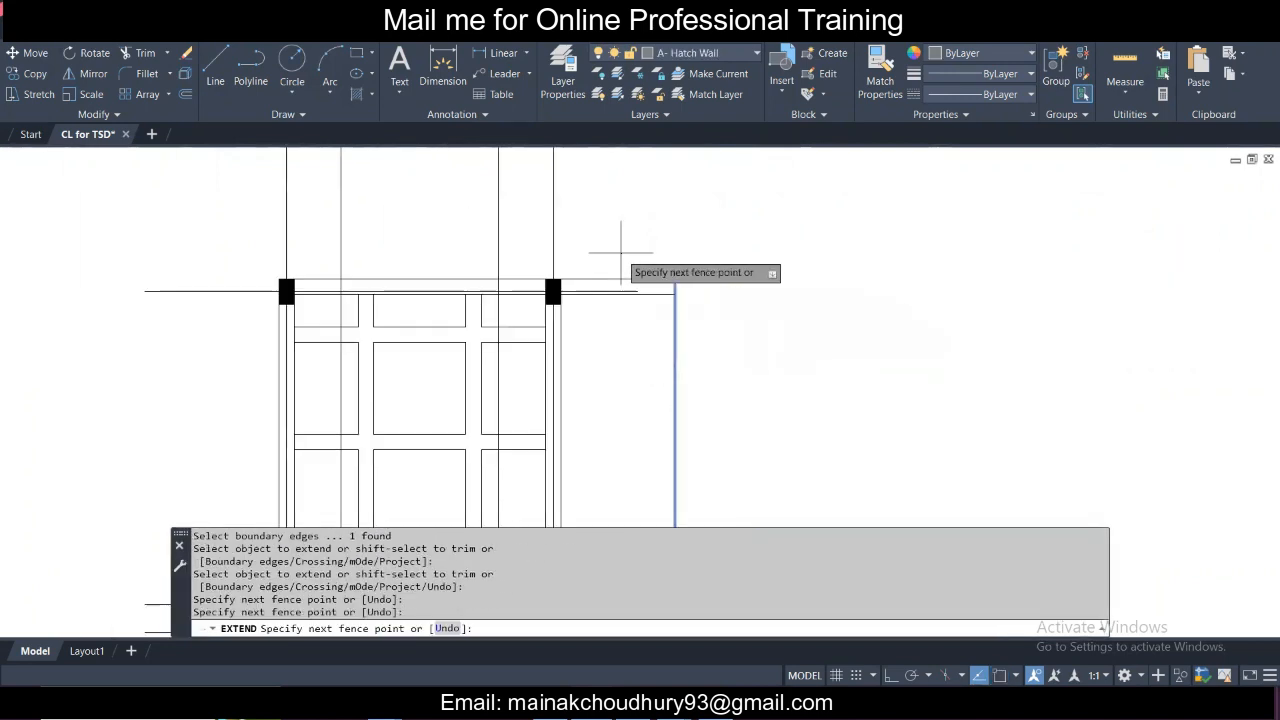
scroll(620, 372, "down", 4)
middle_click_drag(621, 462, 608, 217)
left_click(601, 467)
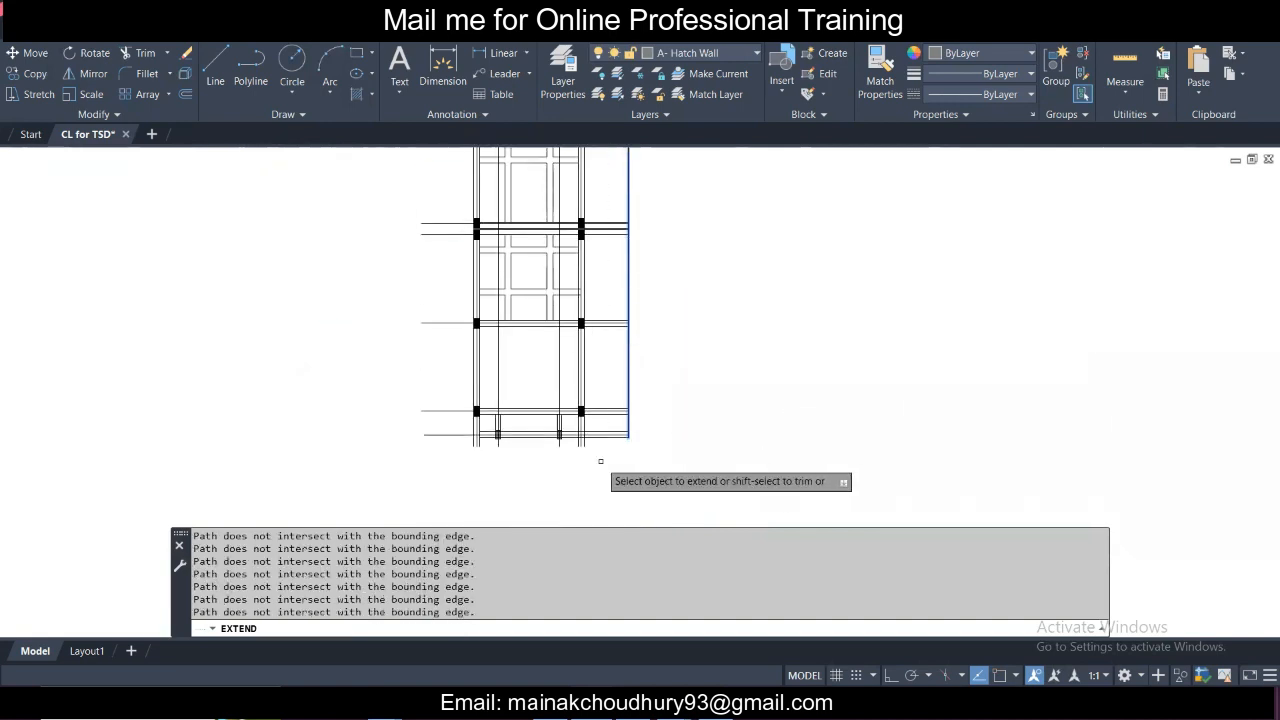
key("Escape")
Set the colour of every object in the whole framing plan to ByLayer.
scroll(601, 449, "down", 2)
left_click(441, 159)
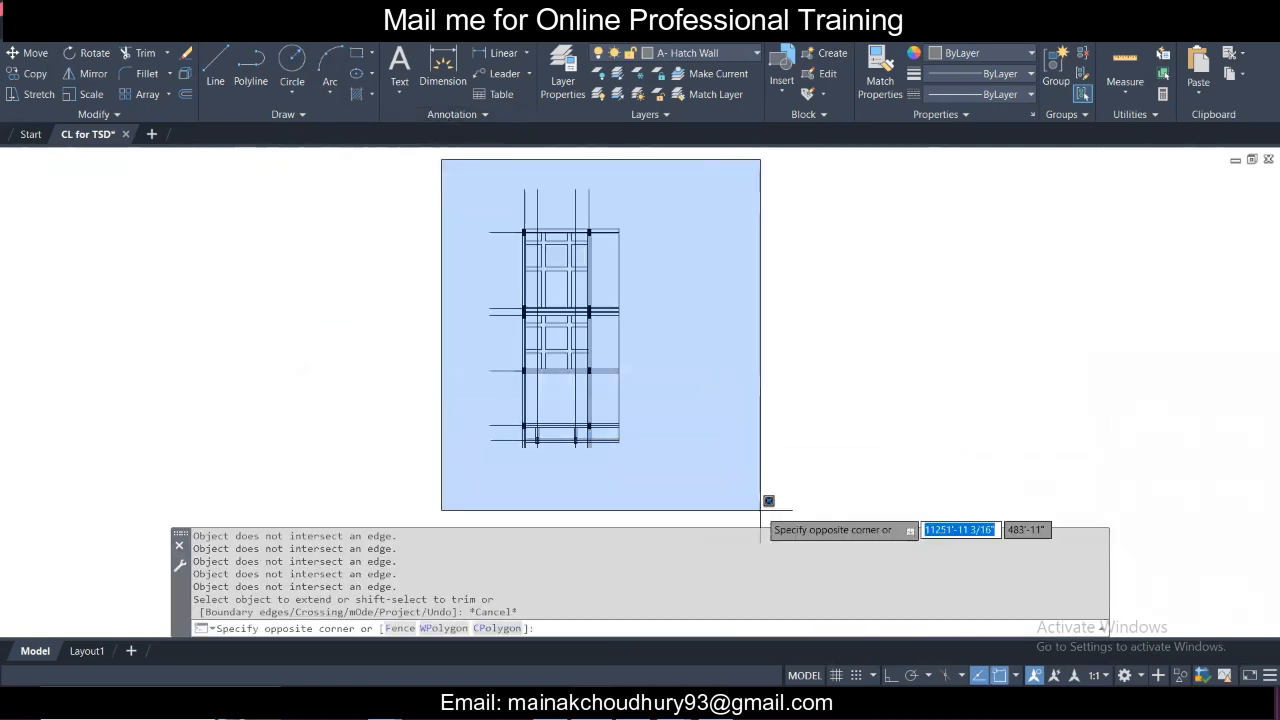
left_click(766, 506)
left_click(944, 52)
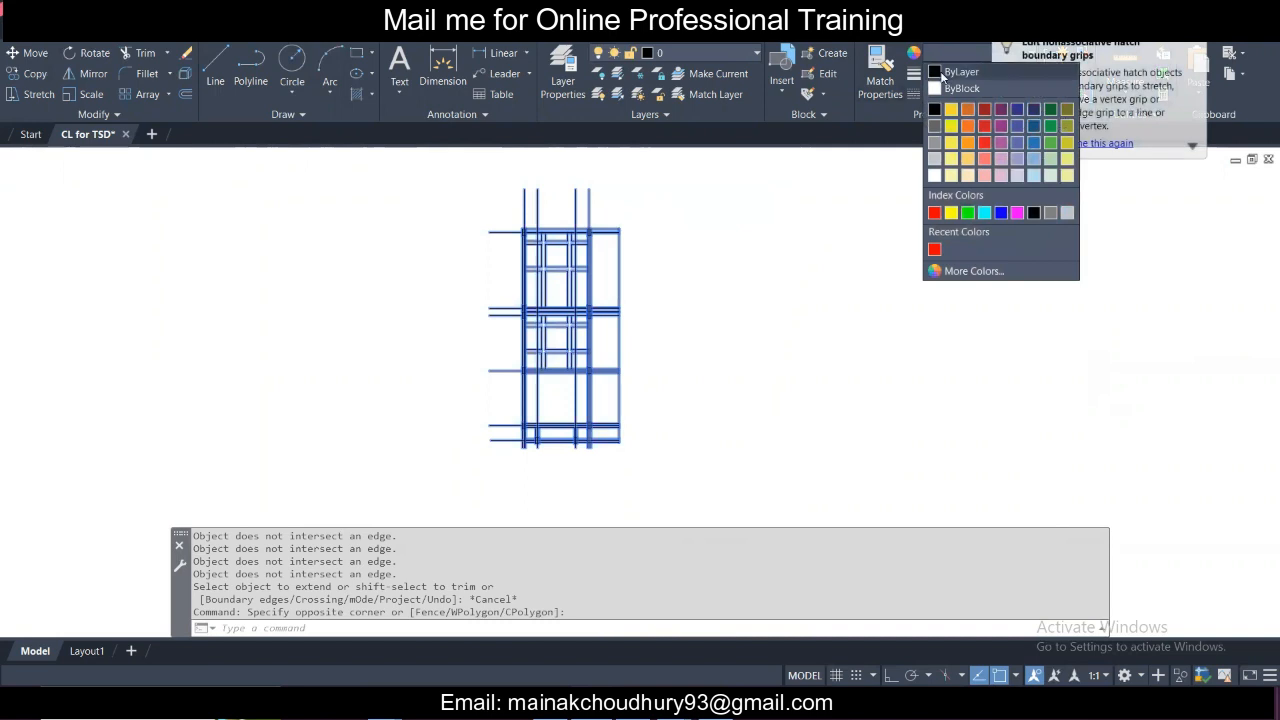
left_click(936, 74)
scroll(635, 413, "up", 5)
scroll(634, 434, "down", 5)
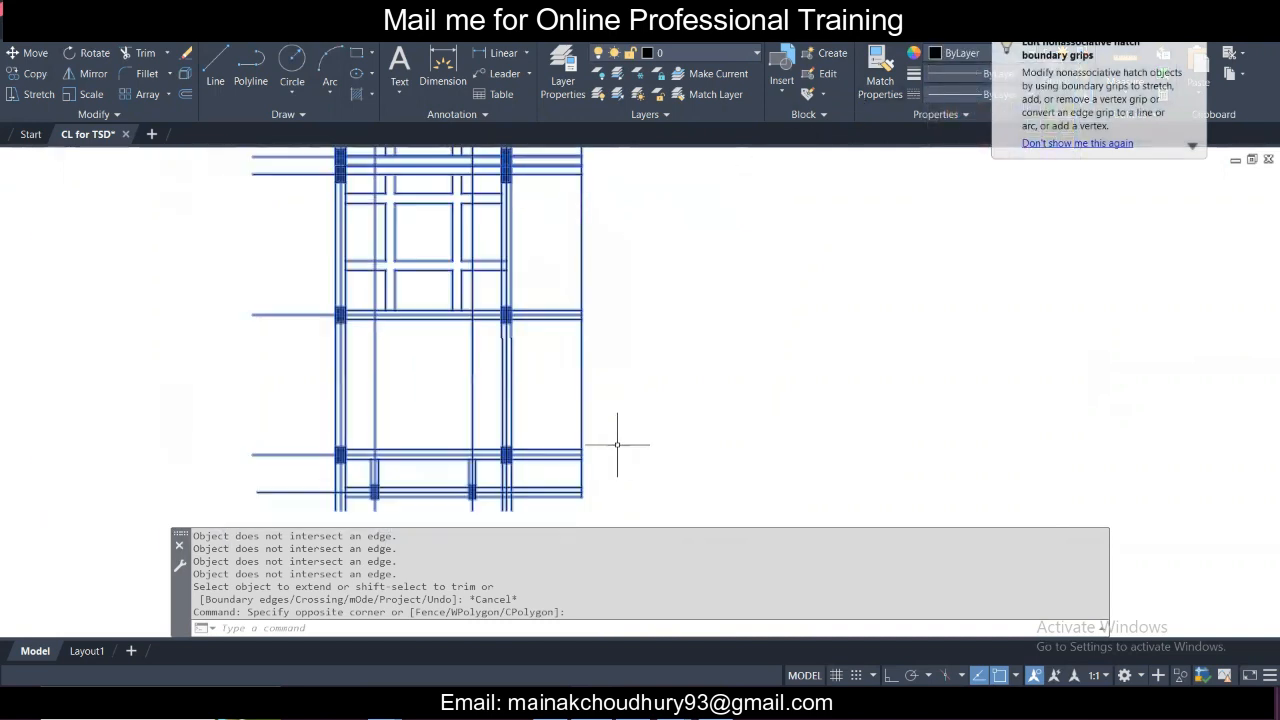
key("Escape")
scroll(579, 279, "up", 2)
scroll(580, 279, "down", 4)
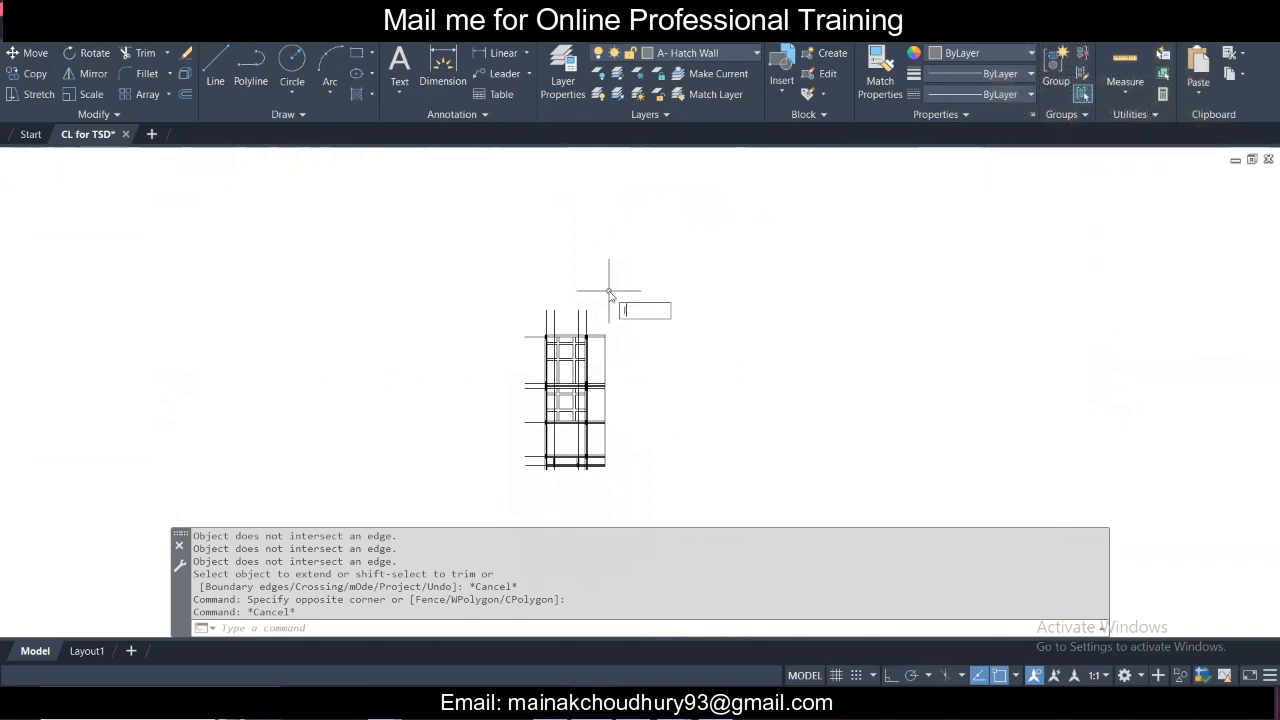
Start LAYDEL with the Name option and mark all layers from #Elevation through A_FLOORING for deletion.
key("Return")
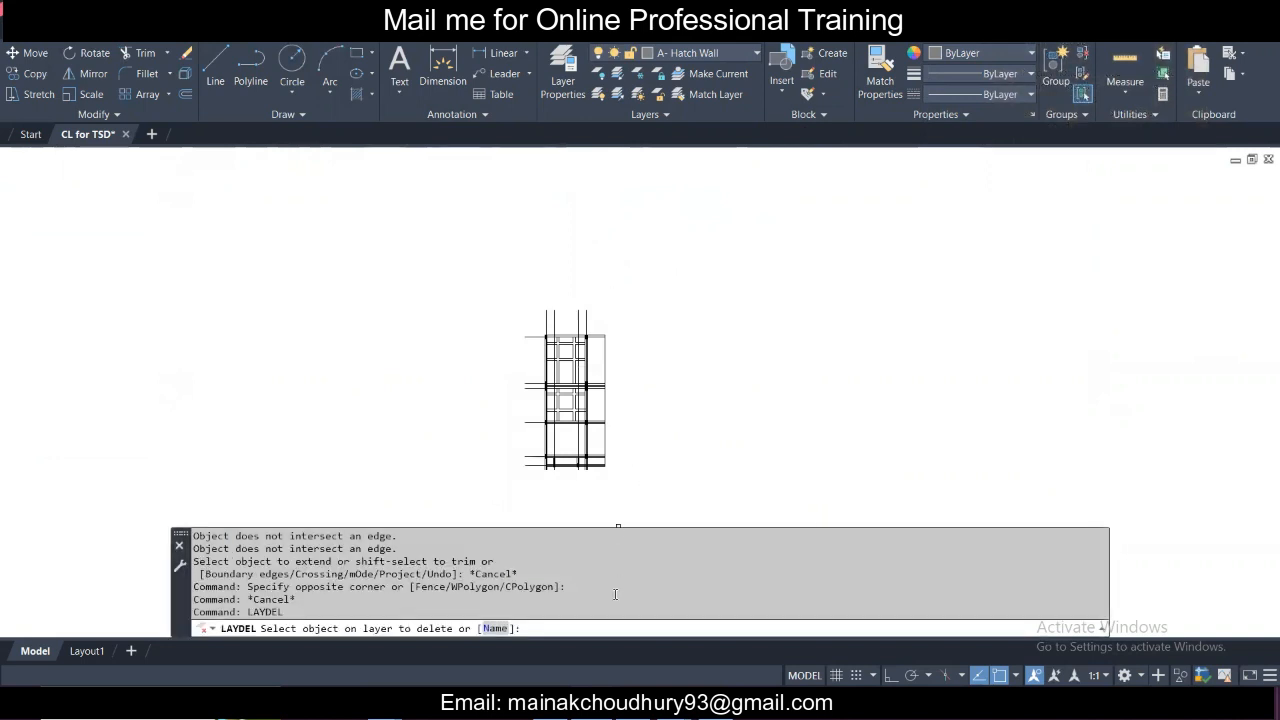
left_click(496, 628)
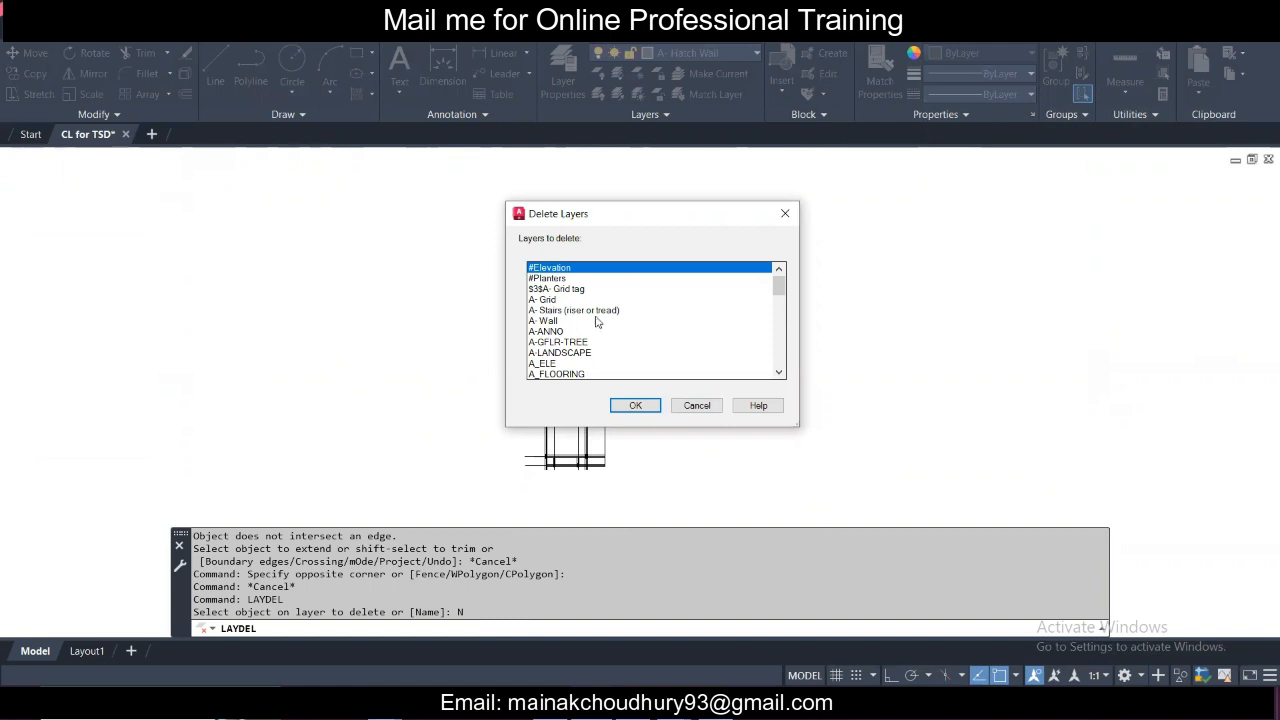
left_click(556, 280)
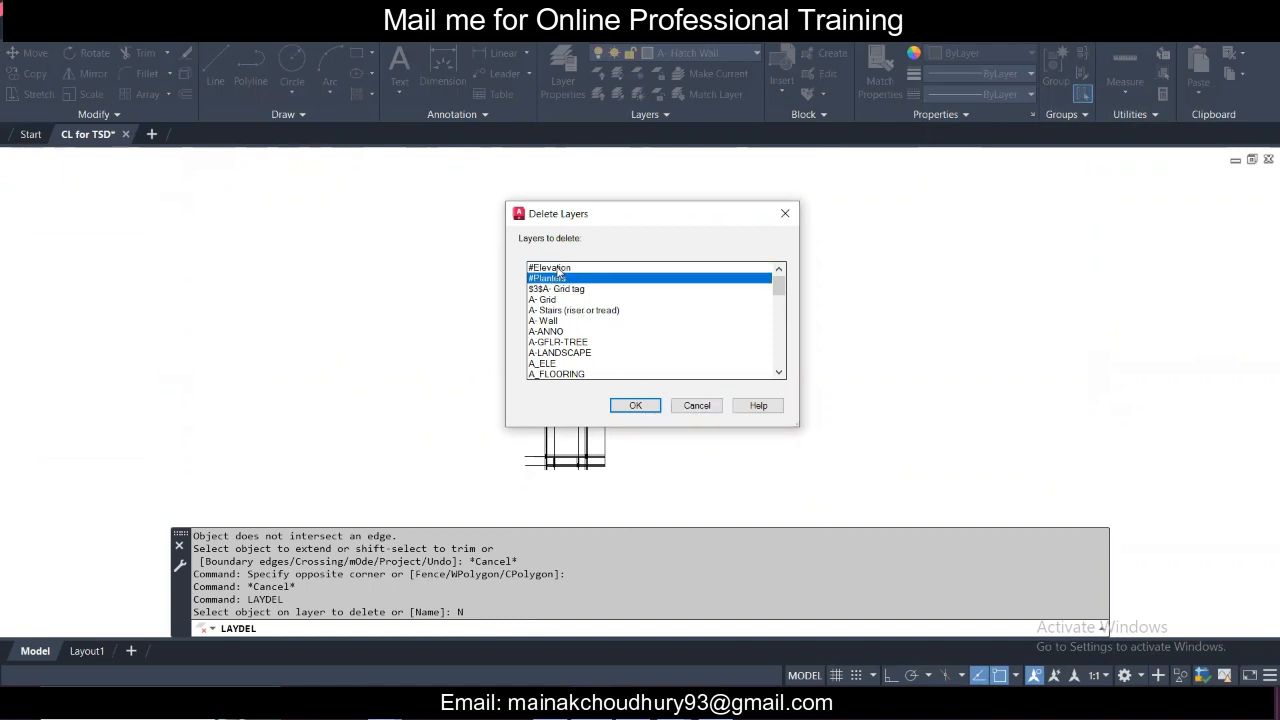
left_click(556, 268)
left_click(564, 289, "shift")
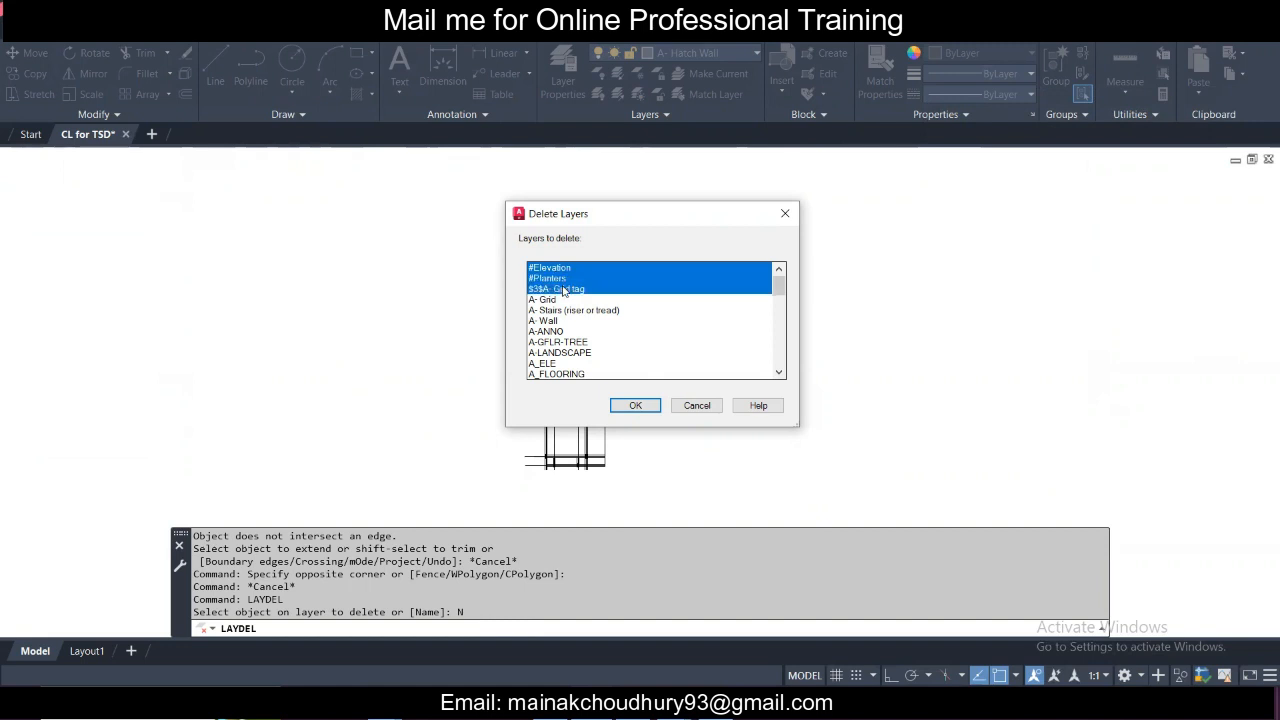
left_click(564, 301, "shift")
left_click(566, 311, "shift")
left_click(567, 321, "shift")
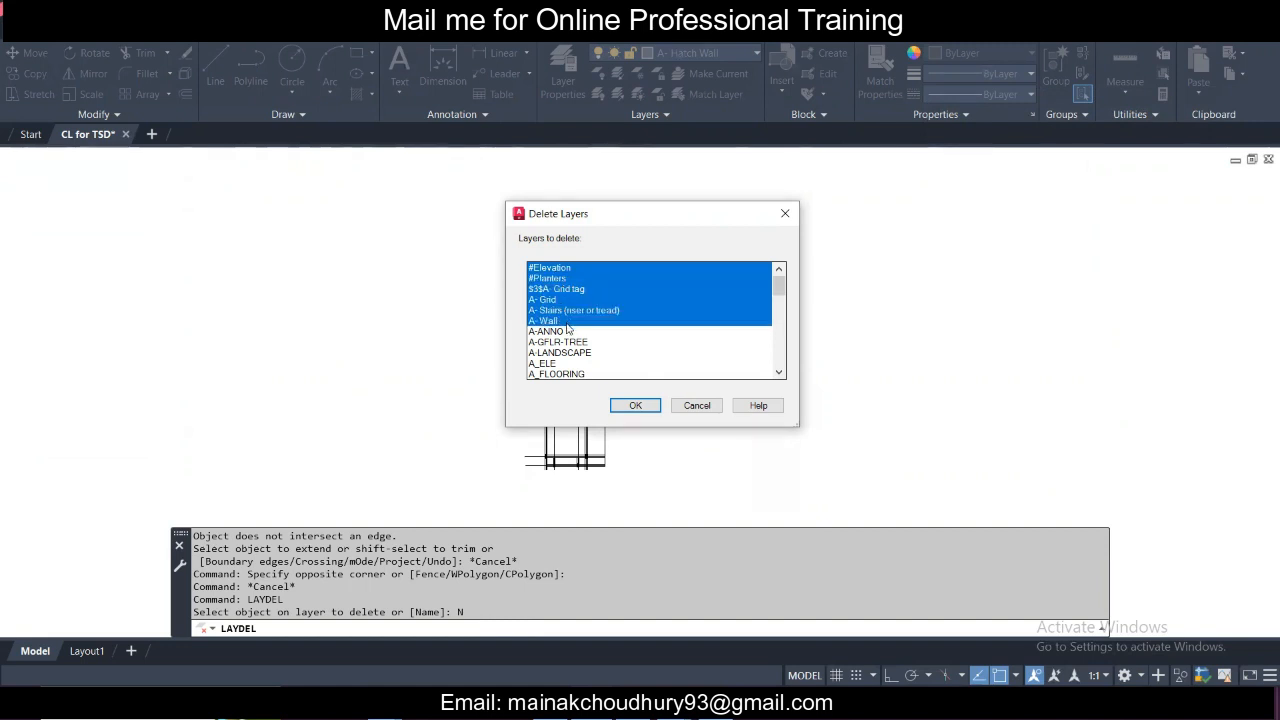
left_click(566, 331, "shift")
left_click(567, 353, "ctrl")
left_click(572, 341, "ctrl")
left_click(569, 353, "ctrl")
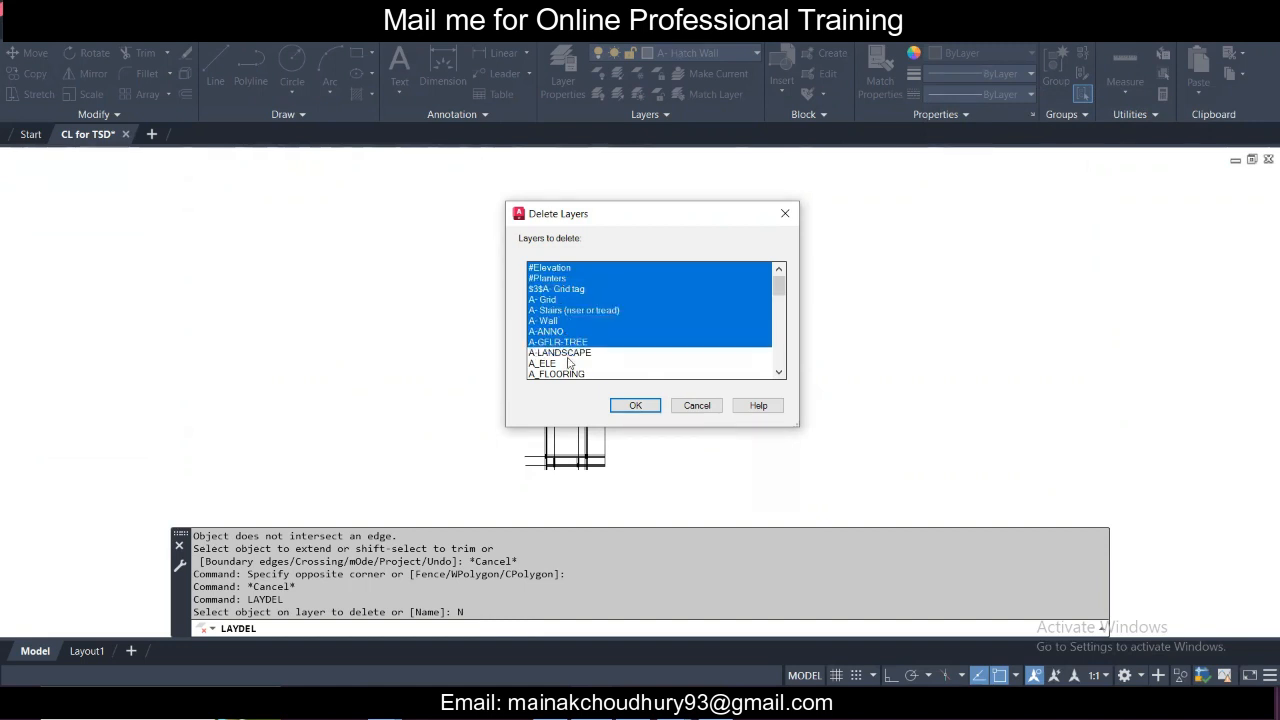
left_click(569, 363, "ctrl")
left_click(572, 352, "ctrl")
left_click(581, 372, "ctrl")
scroll(586, 363, "down", 5)
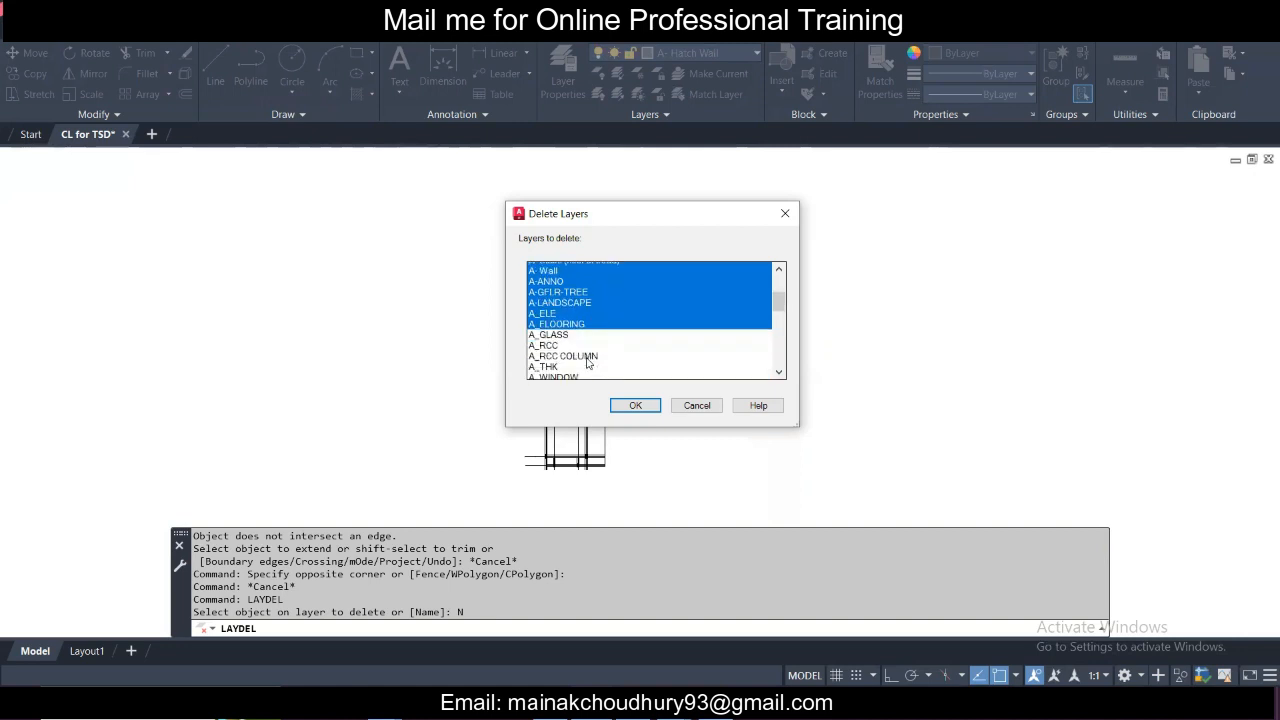
scroll(578, 300, "up", 2)
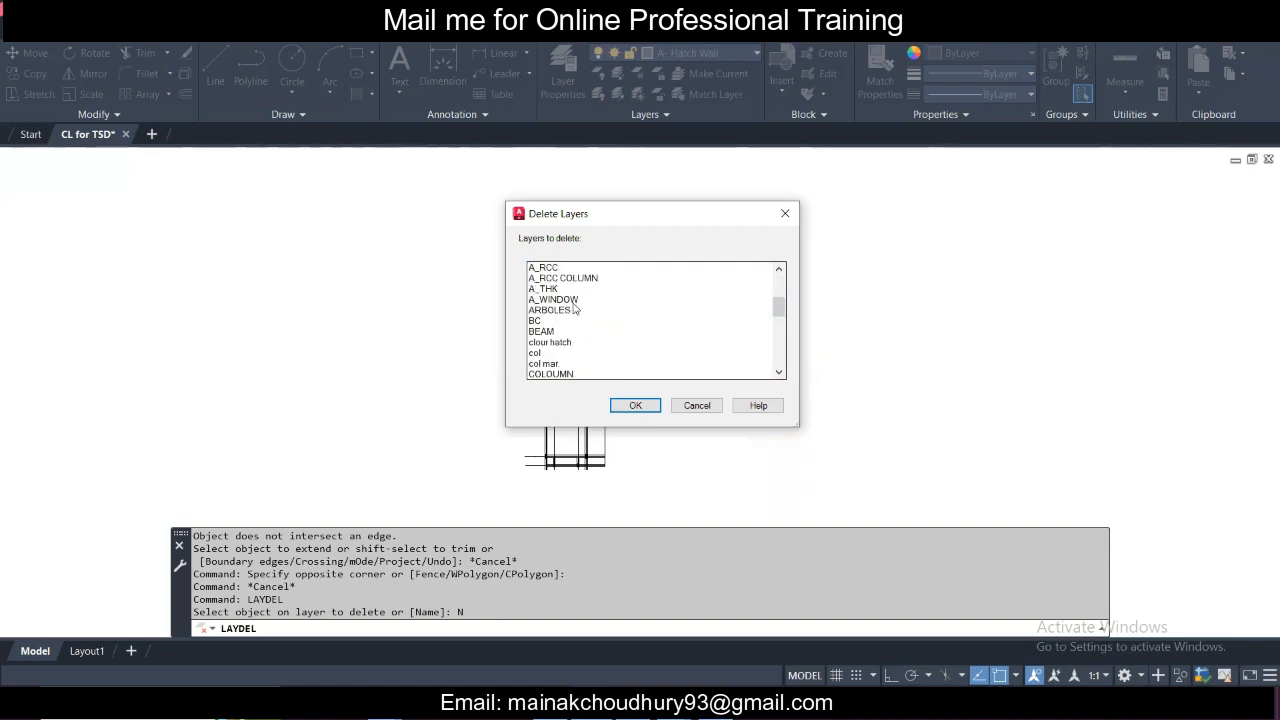
Add A_RCC, A_RCC COLUMN, A_THK, A_WINDOW and BC through COLOUMN to the marked layers, leaving out A_GLASS and ARBOLES, and delete them all.
left_click(574, 301, "ctrl")
left_click(575, 289, "ctrl")
left_click(575, 279, "ctrl")
left_click(569, 278, "ctrl")
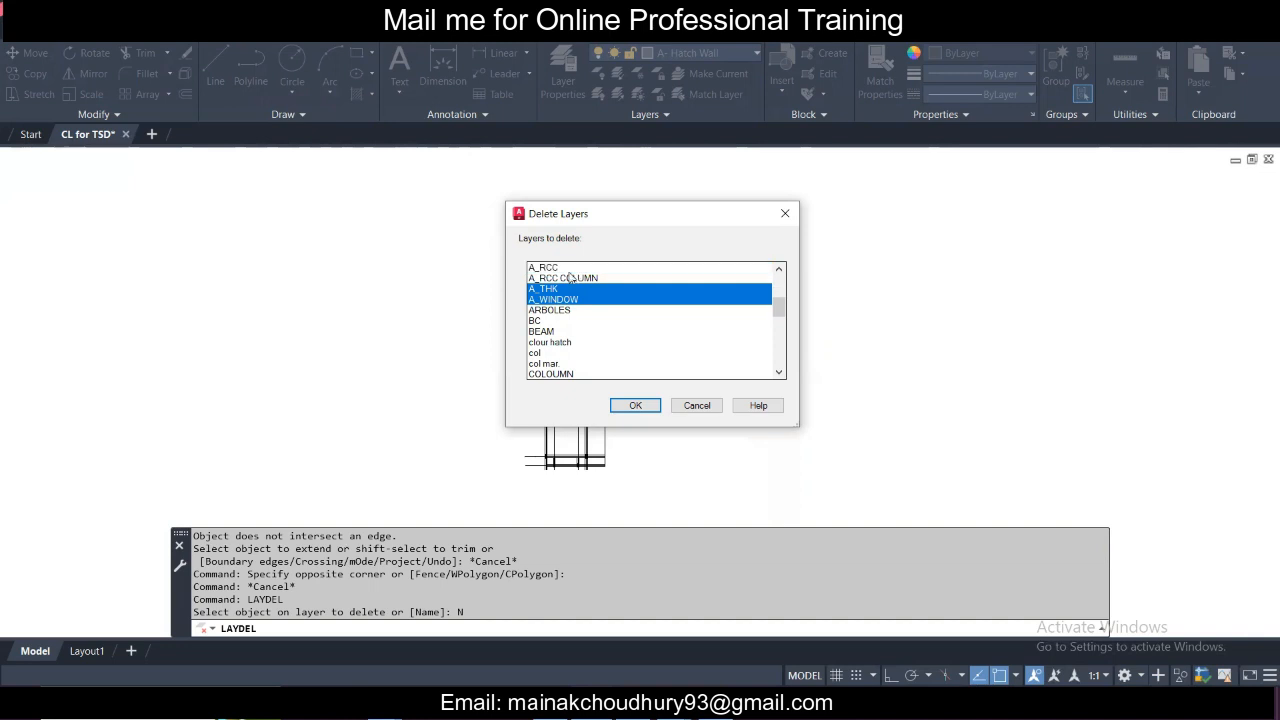
left_click(570, 278, "ctrl")
left_click(567, 269, "ctrl")
left_click(560, 321, "ctrl")
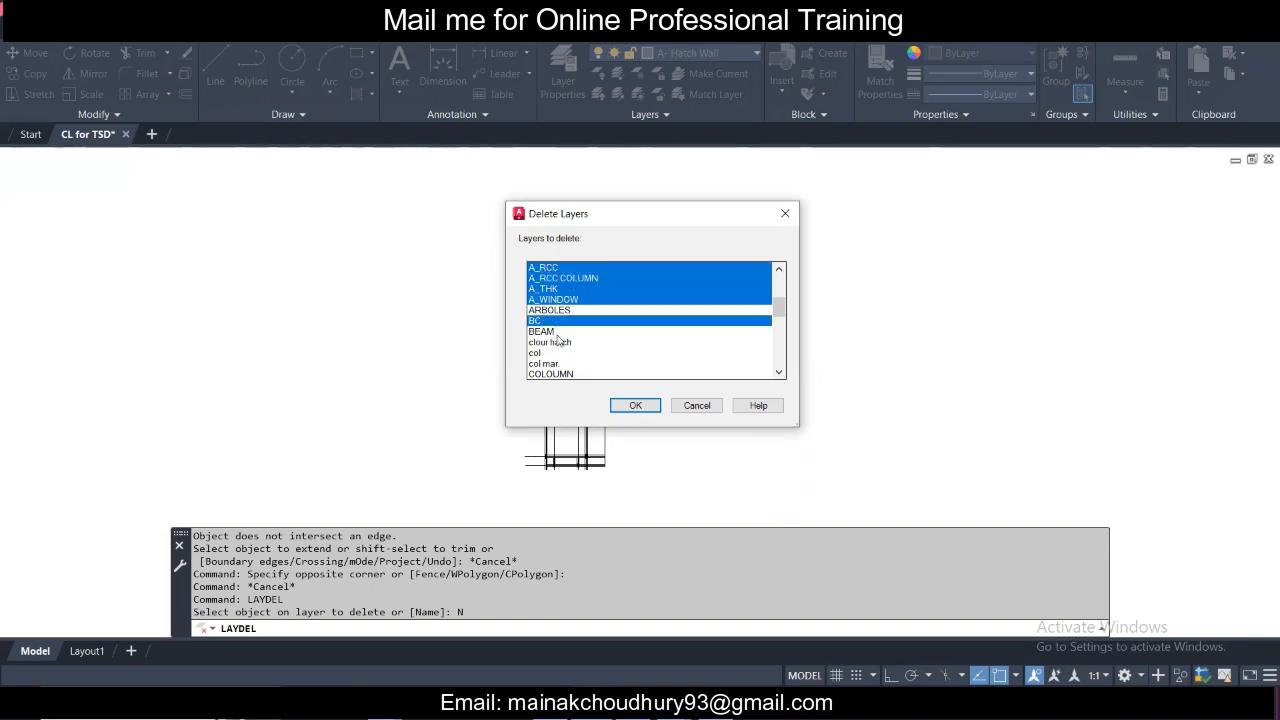
left_click(557, 333, "ctrl")
left_click(562, 344, "ctrl")
left_click(563, 354, "ctrl")
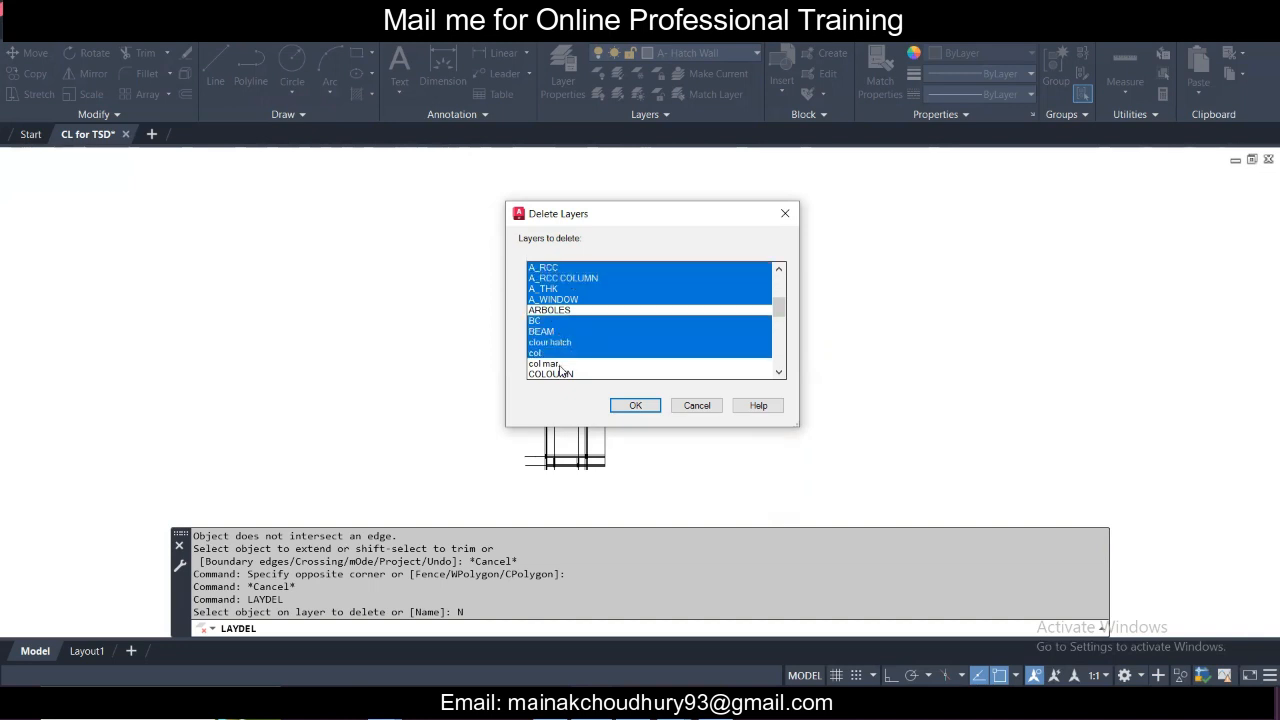
left_click(562, 364, "ctrl")
left_click(561, 375, "ctrl")
left_click(630, 404)
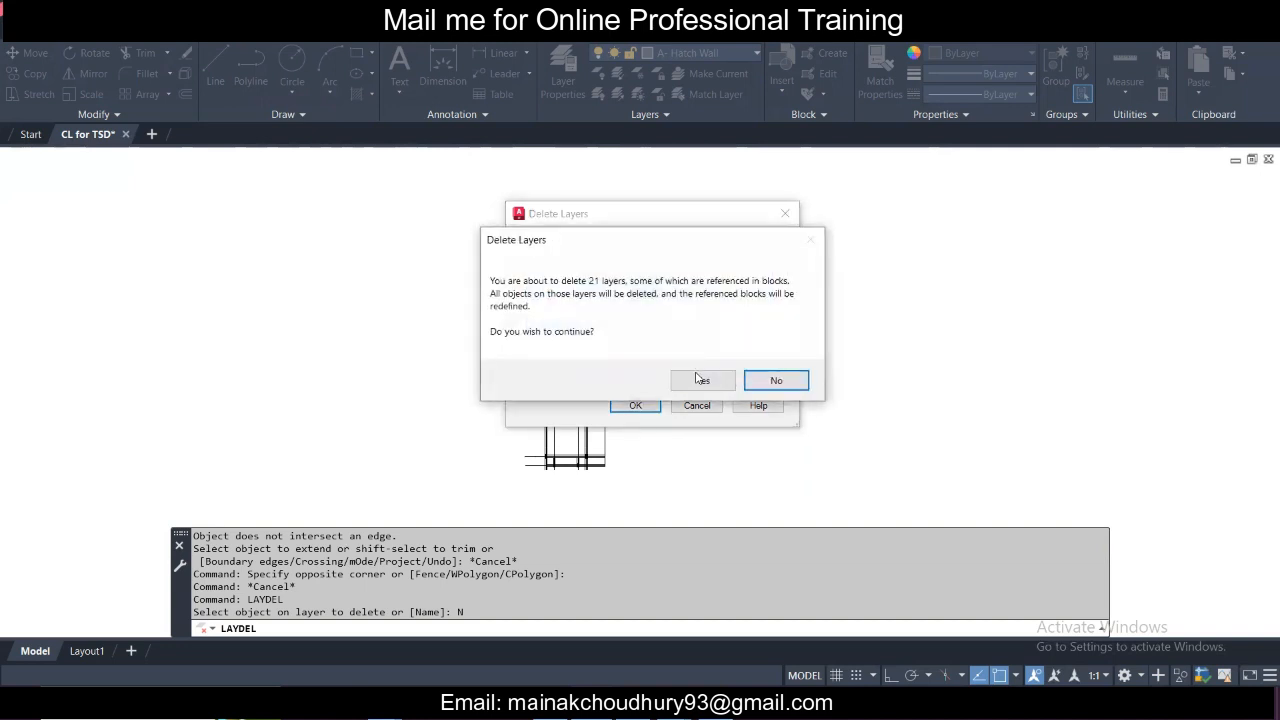
left_click(697, 377)
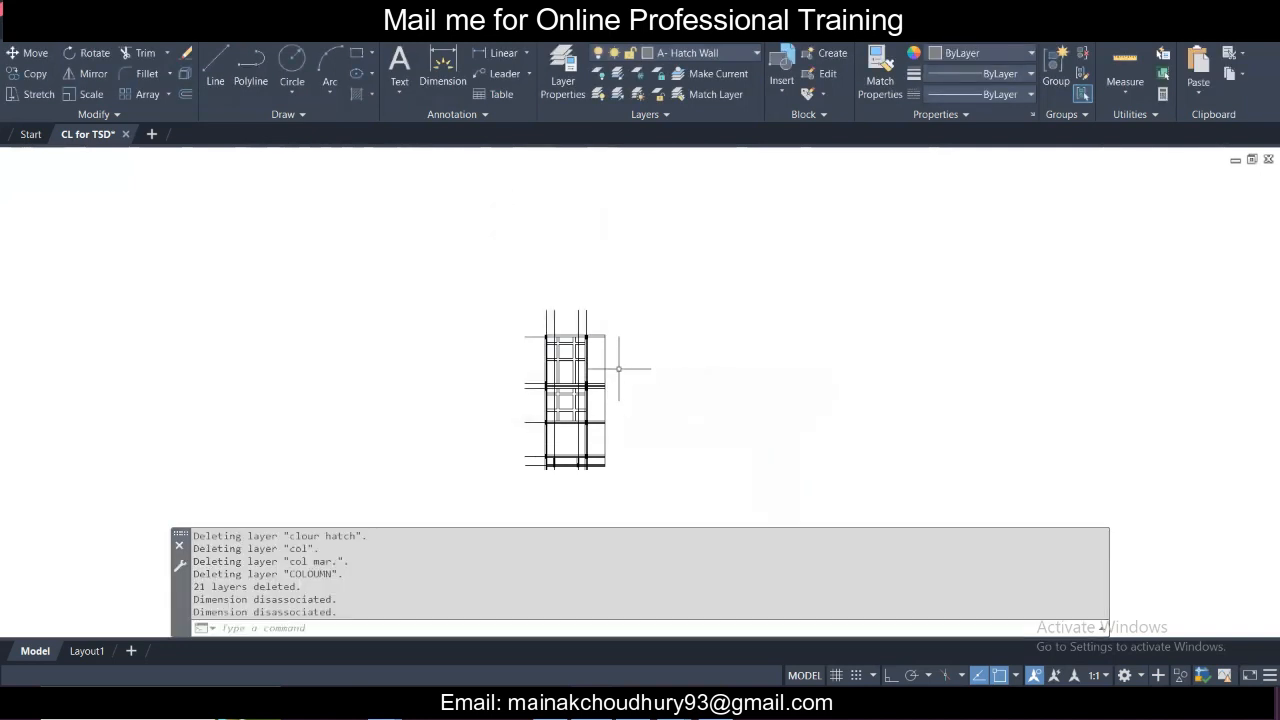
Delete the layers A_GLASS, ARBOLES, COVER and all those from DIM through REIN by name, leaving out Defpoints.
scroll(577, 436, "up", 4)
scroll(571, 460, "down", 4)
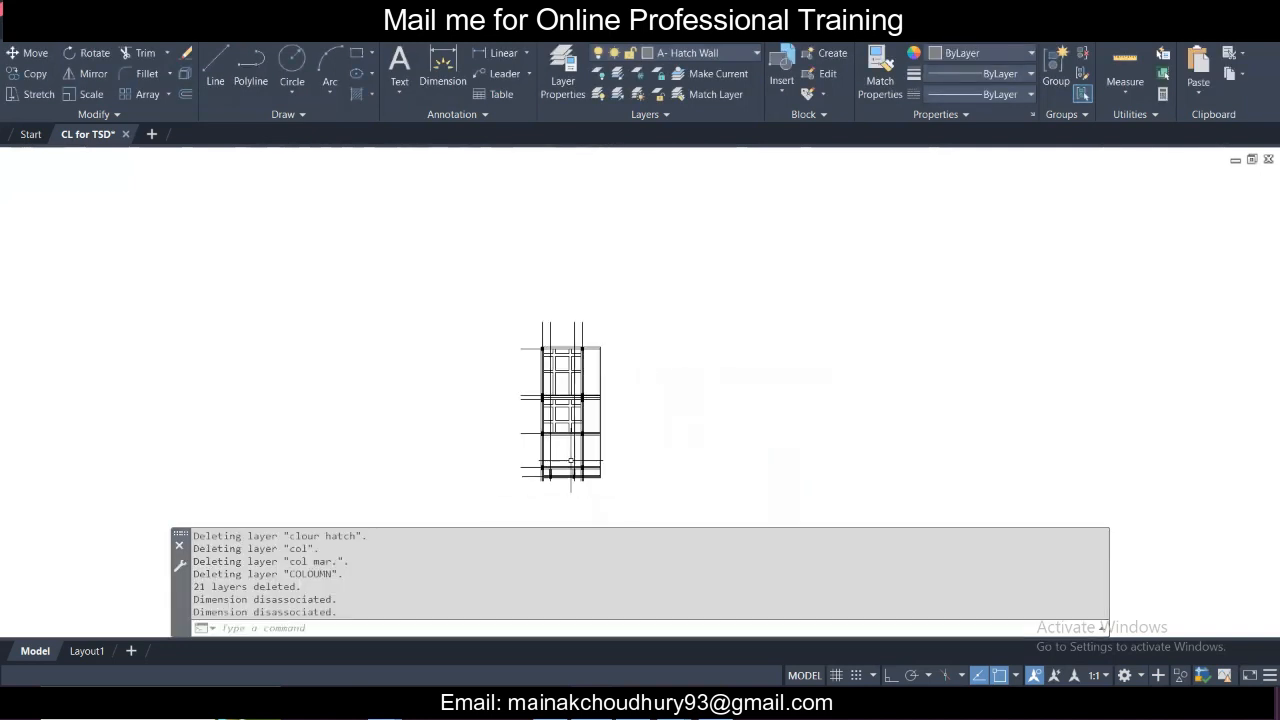
key("Return")
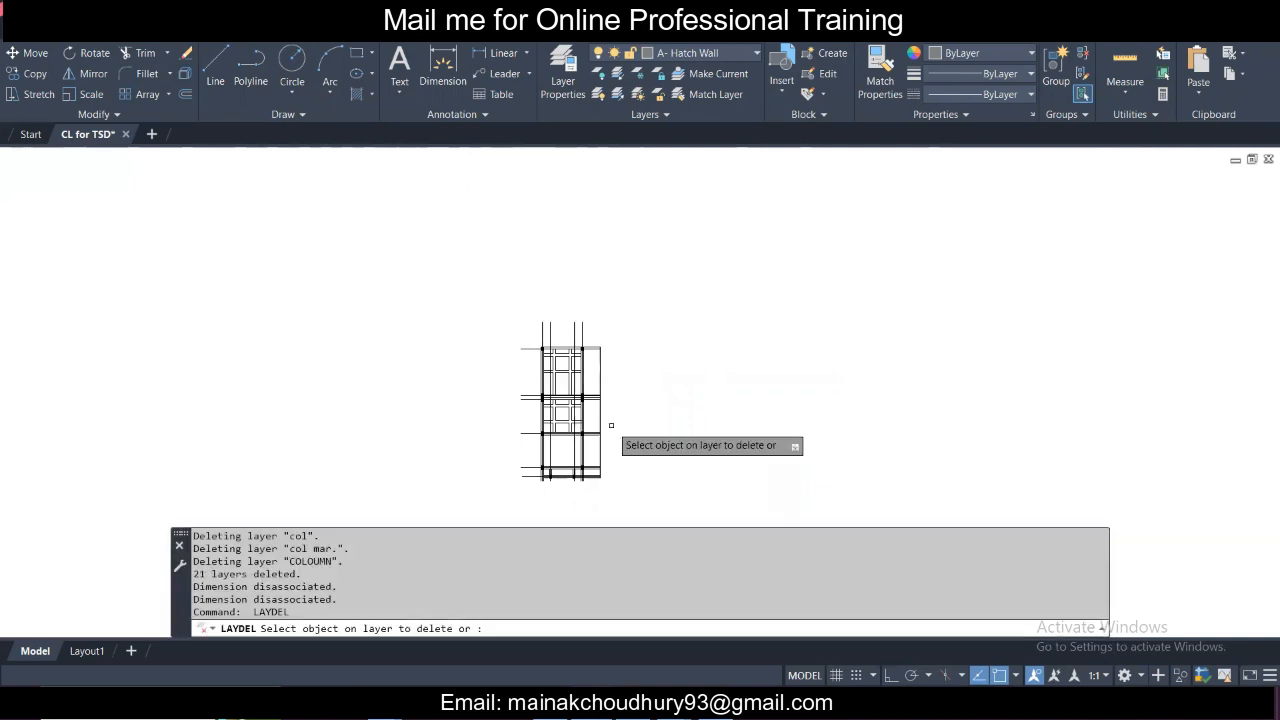
left_click(494, 628)
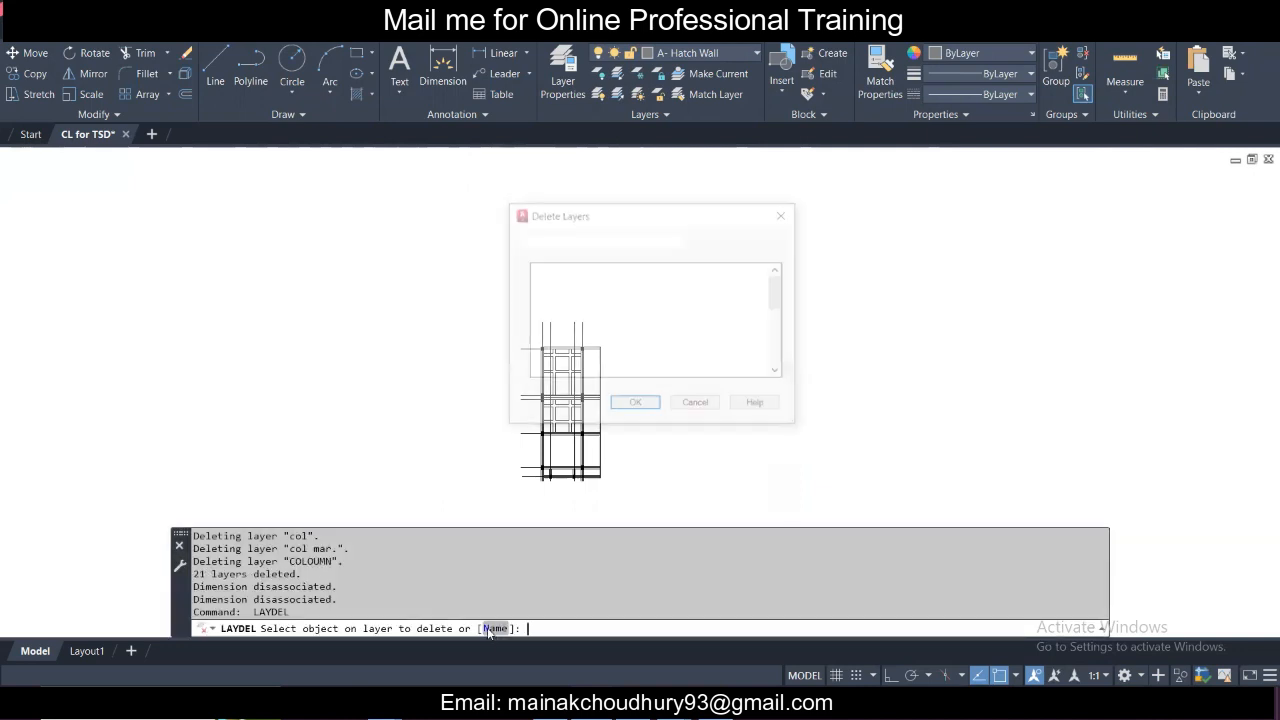
left_click_drag(560, 268, 580, 303)
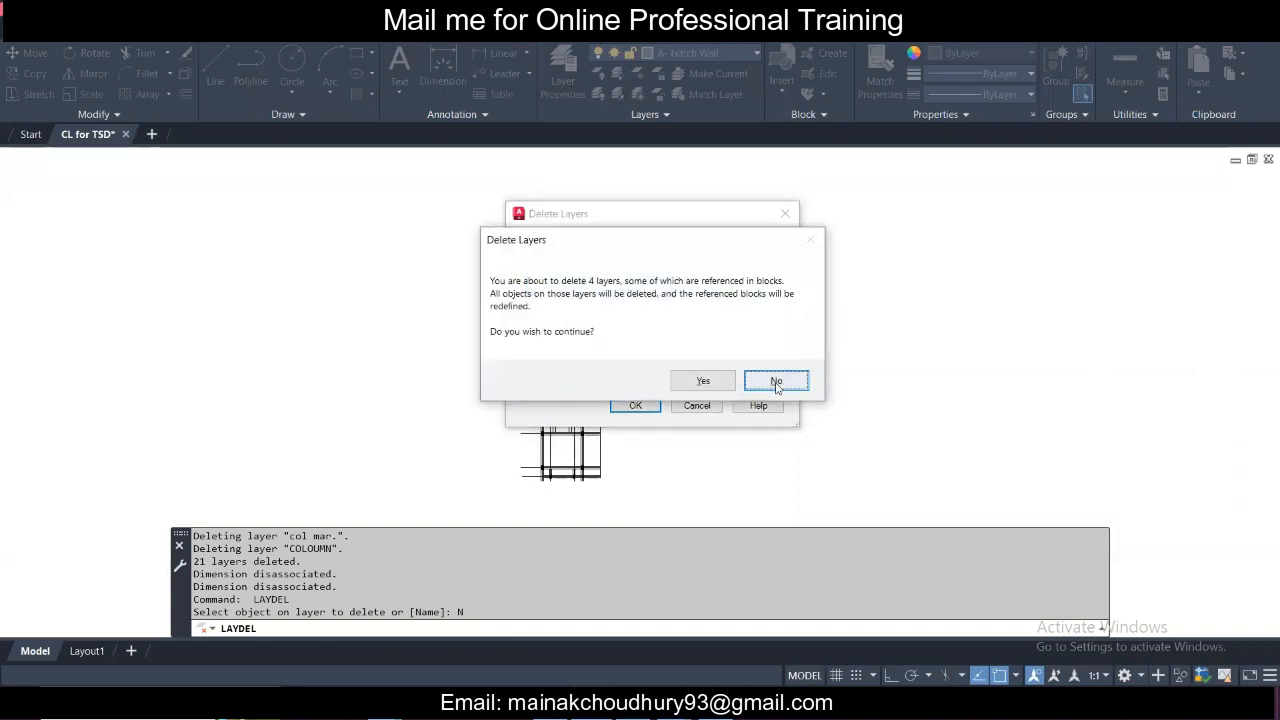
left_click(772, 382)
left_click(565, 300, "ctrl")
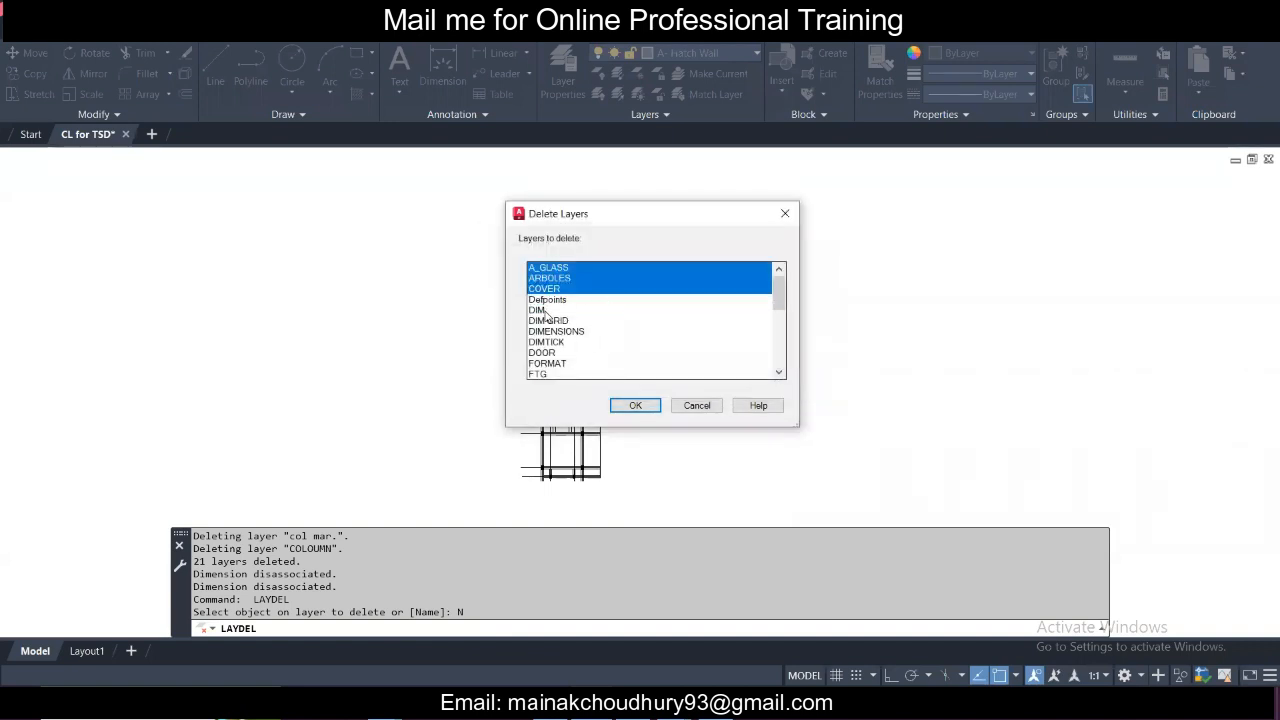
left_click_drag(546, 314, 549, 378, "ctrl")
scroll(566, 366, "down", 3)
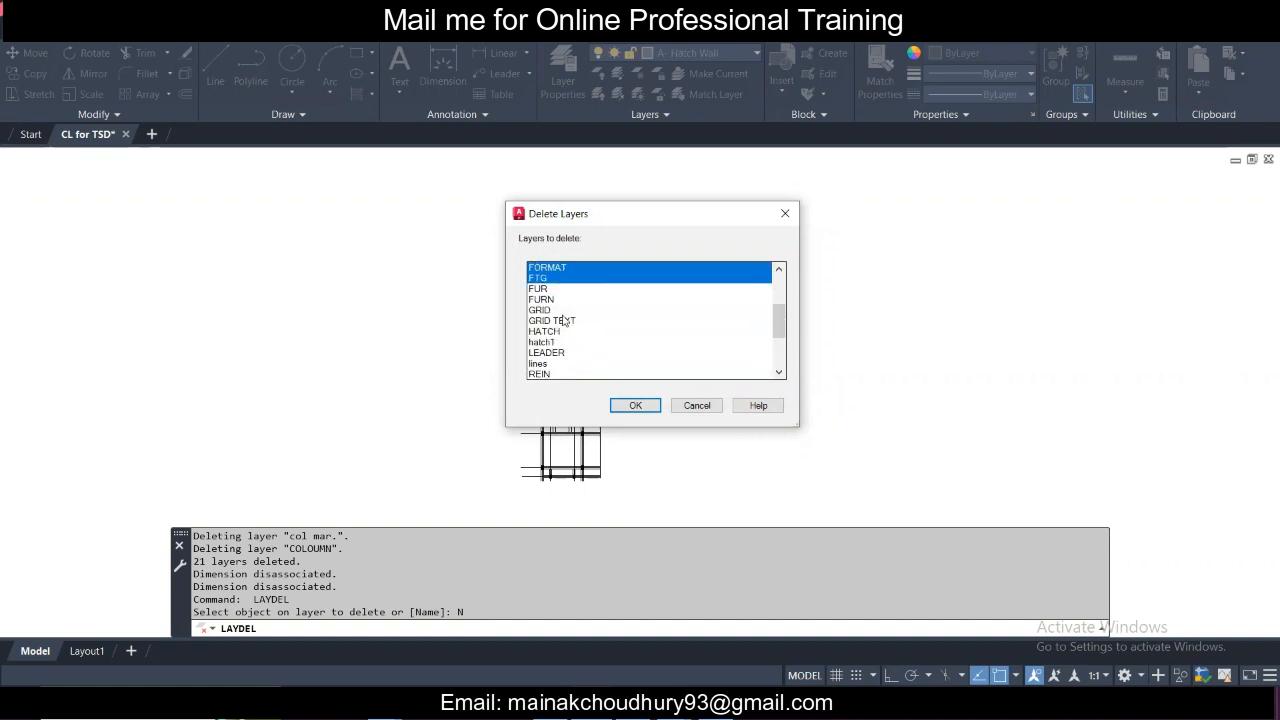
mouse_move(557, 289)
left_mouse_down("ctrl")
mouse_move(556, 376)
mouse_move(577, 367)
left_mouse_up("ctrl")
left_click(635, 405)
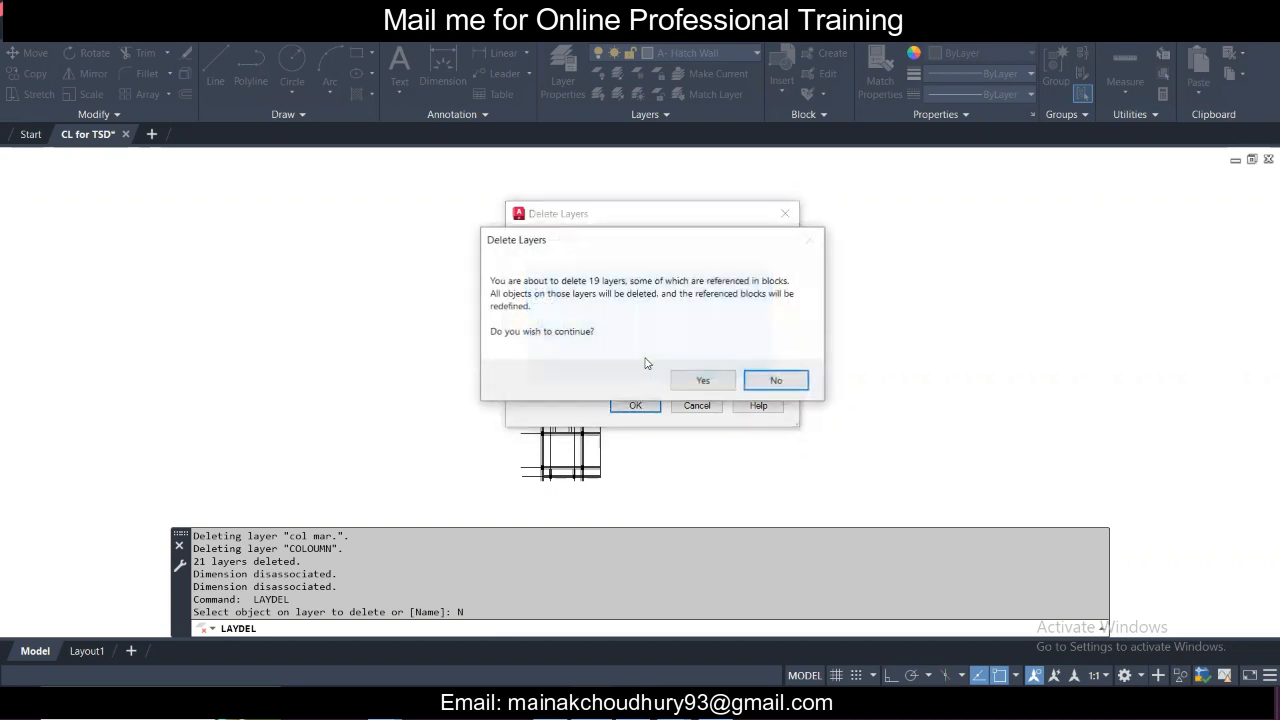
left_click(701, 380)
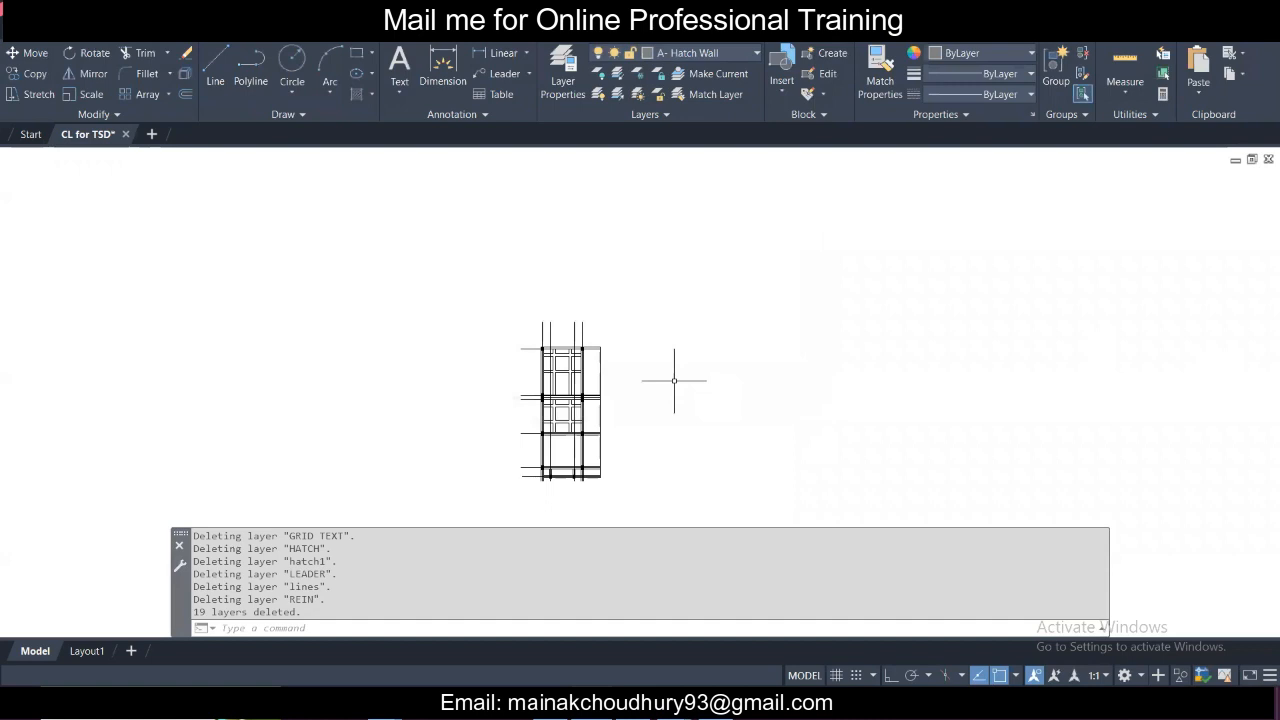
Delete the layers from REINF through WALL ELEVATION by name, leaving out Defpoints.
key("Return")
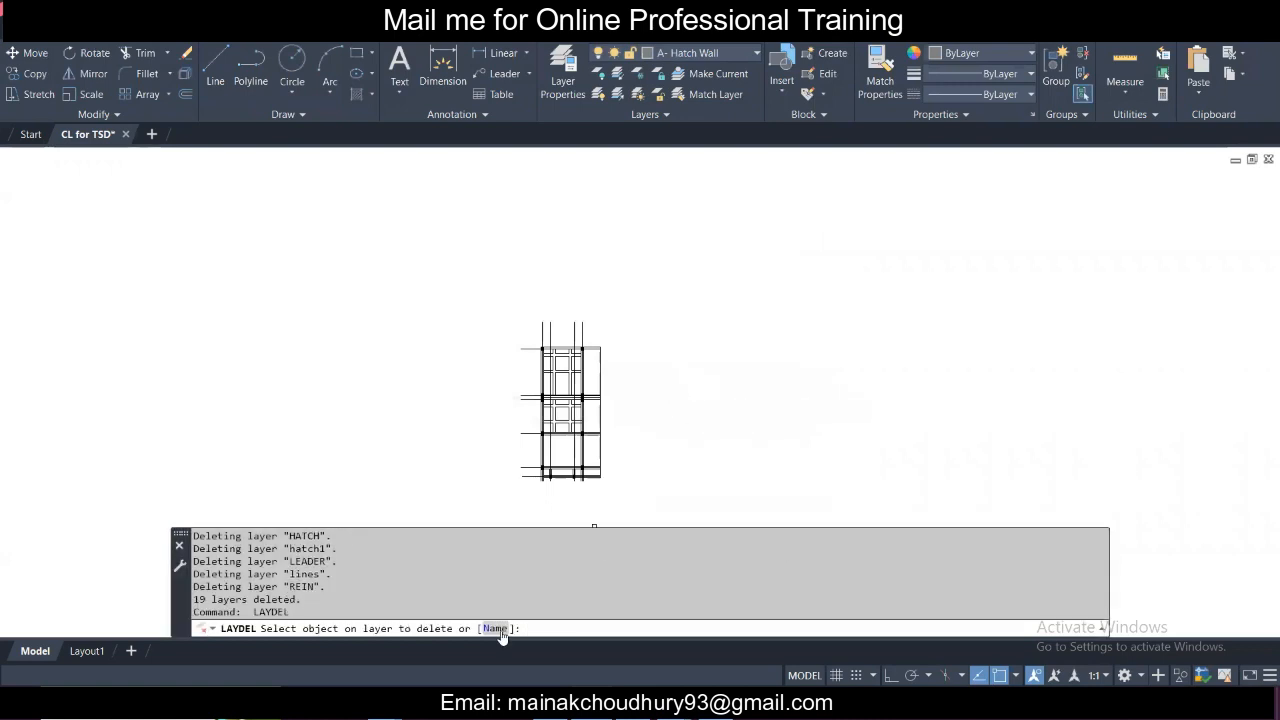
left_click(500, 631)
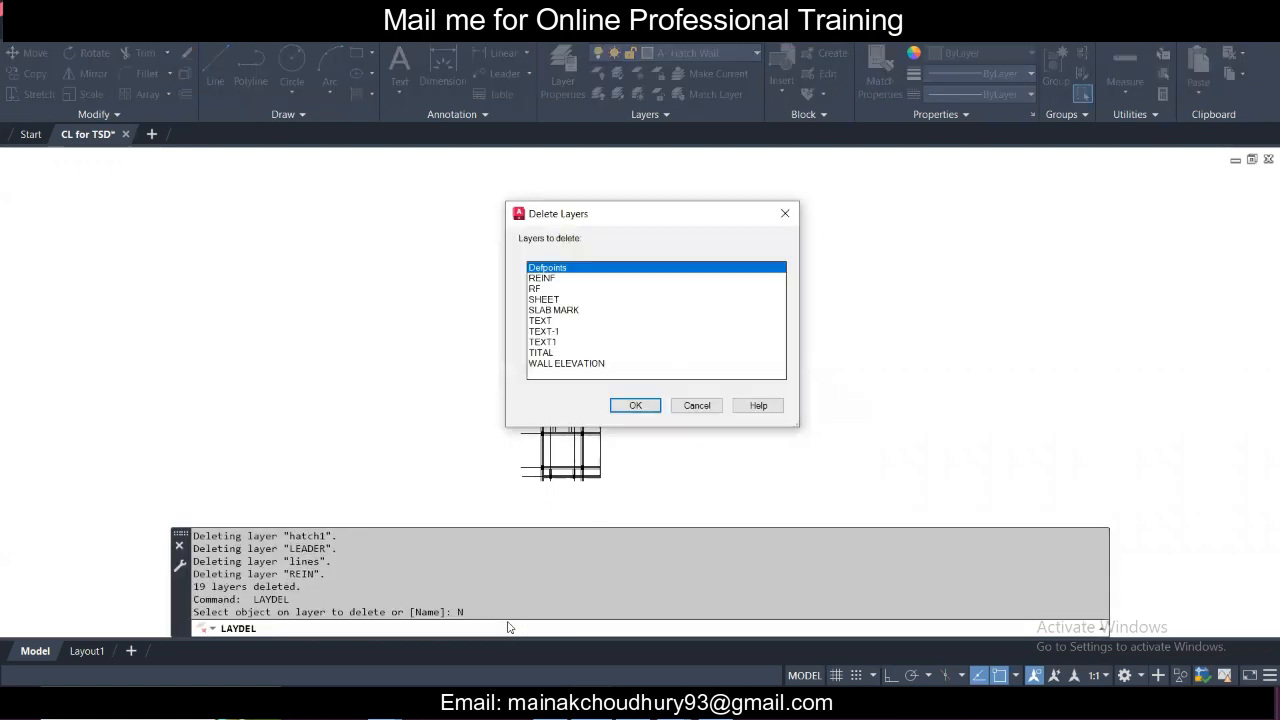
left_click(552, 280)
left_click_drag(549, 290, 568, 373)
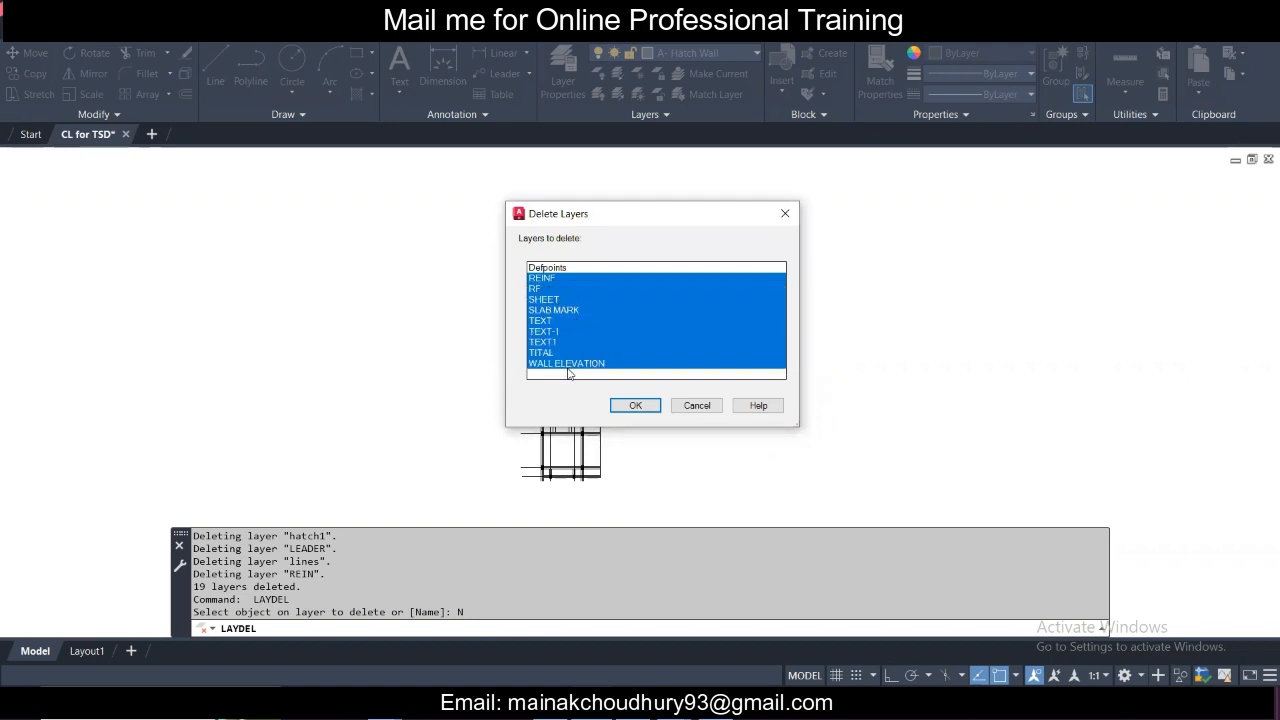
left_click(636, 405)
left_click(692, 380)
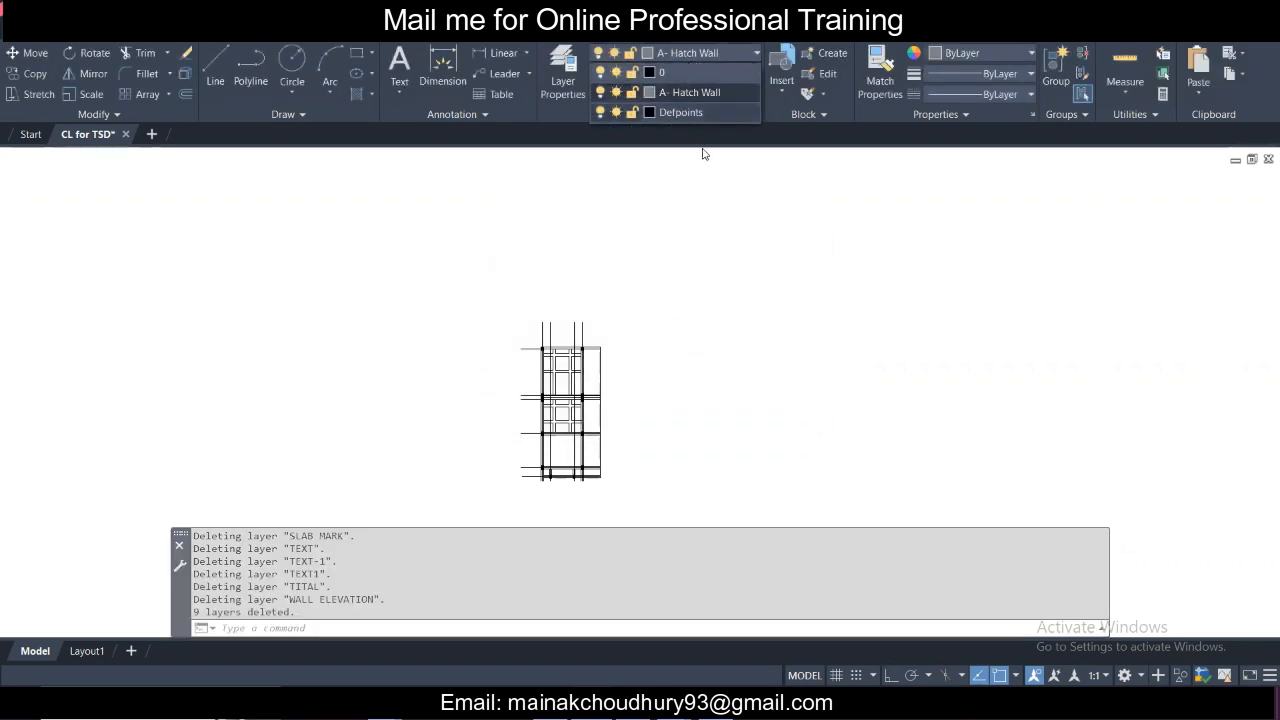
Make layer 0 current and delete the A- Hatch Wall layer by name with LAYDEL.
left_click(700, 56)
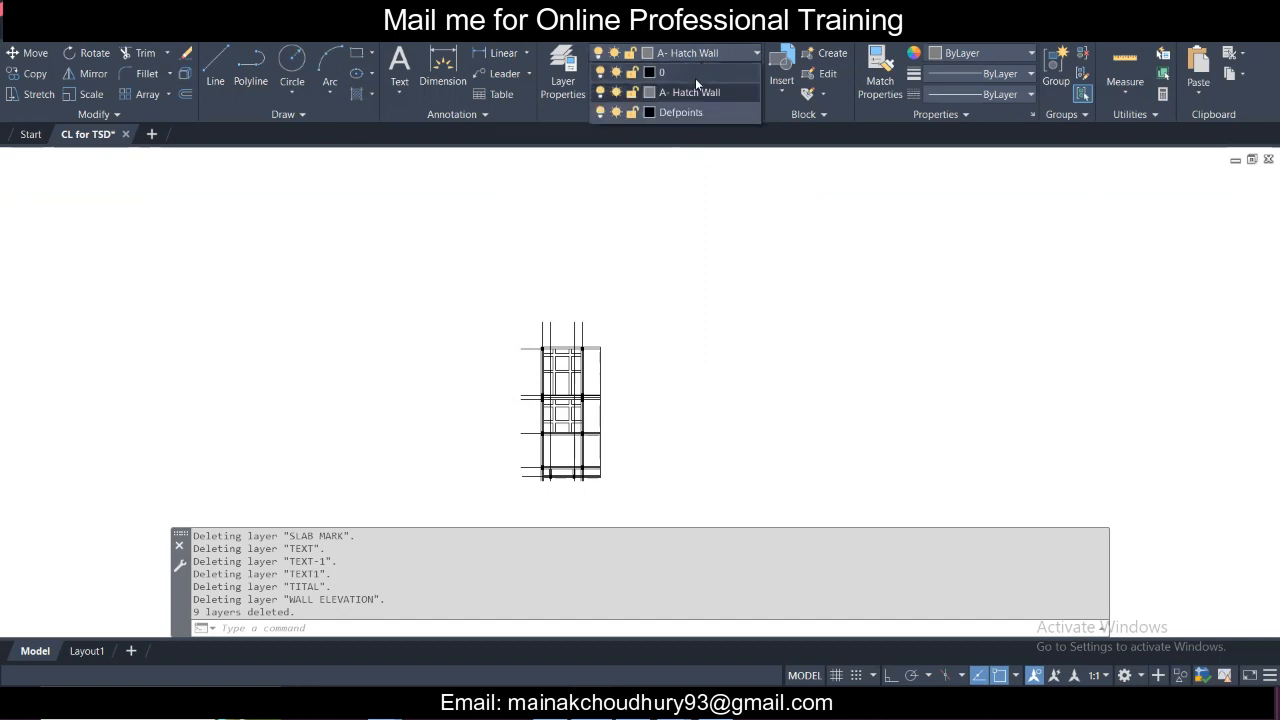
left_click(695, 78)
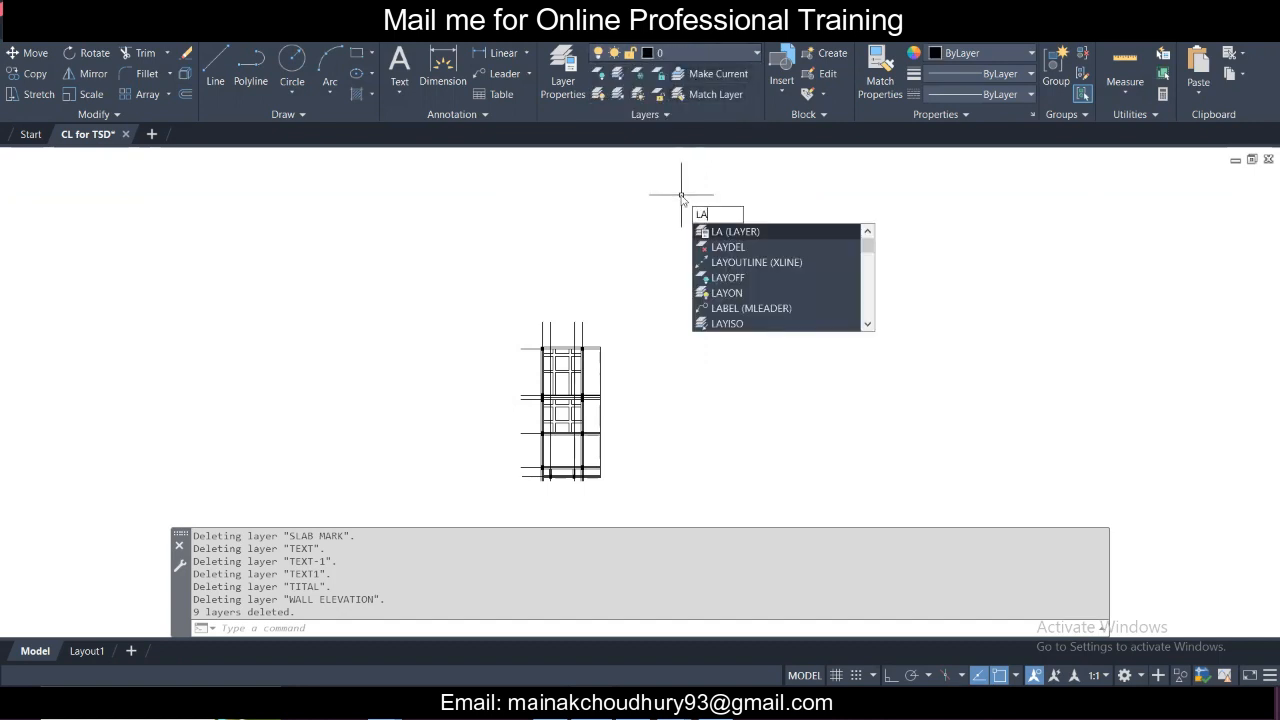
left_click(722, 245)
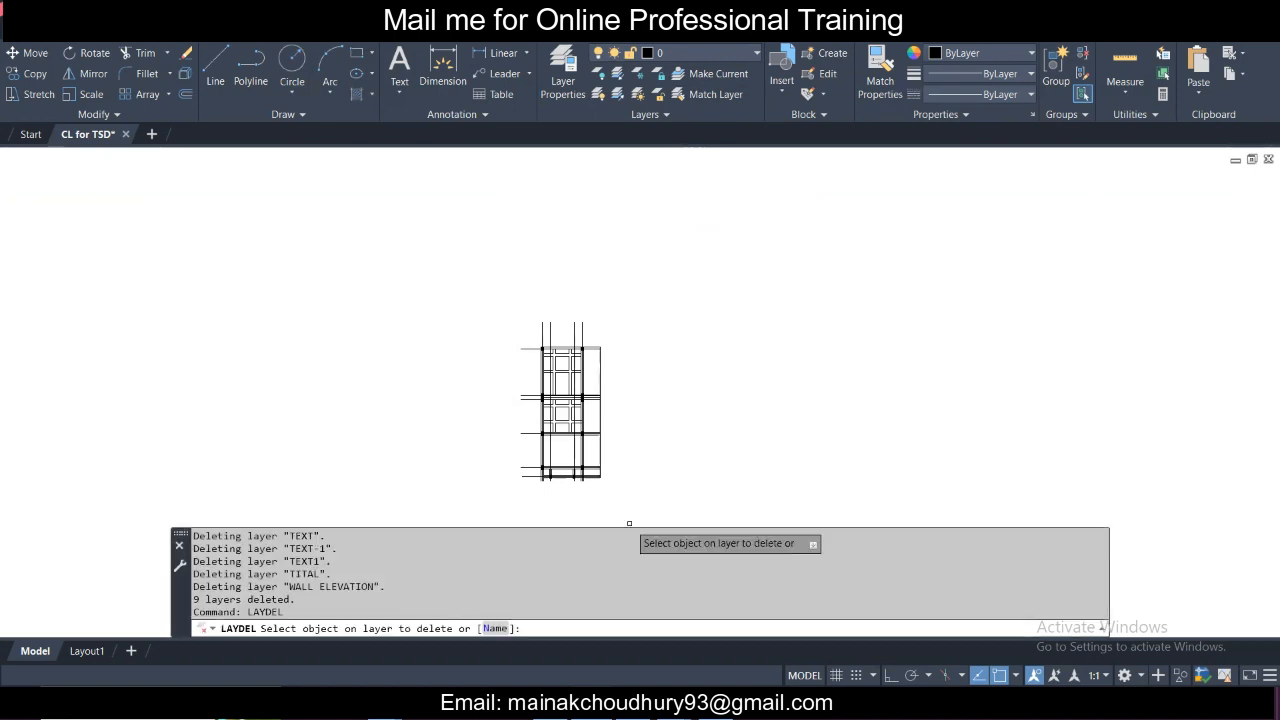
left_click(496, 628)
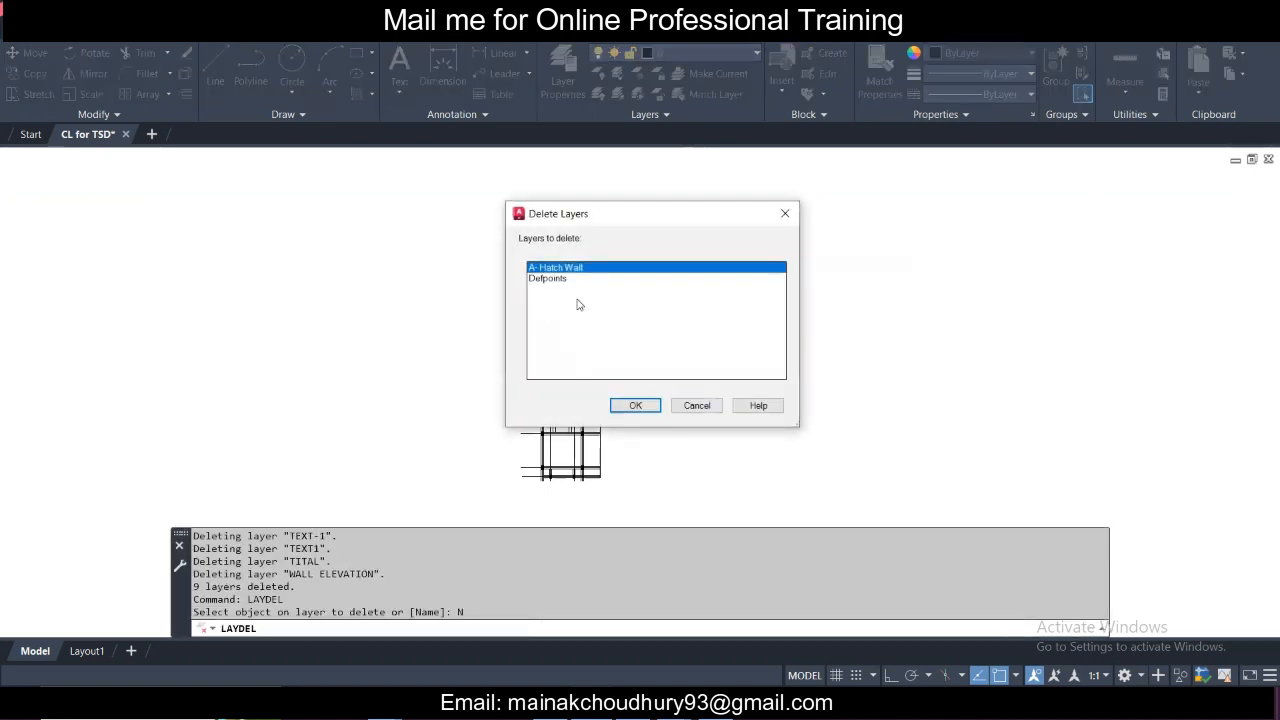
left_click(638, 406)
left_click(706, 374)
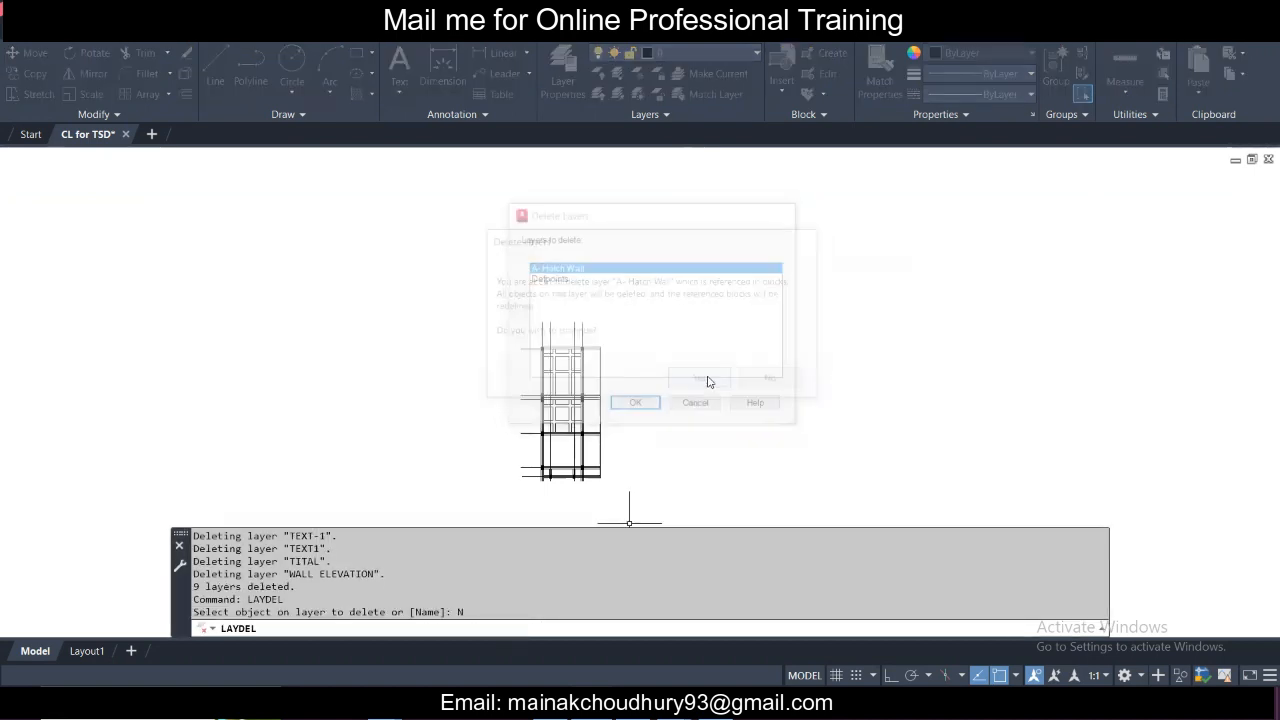
key("Escape")
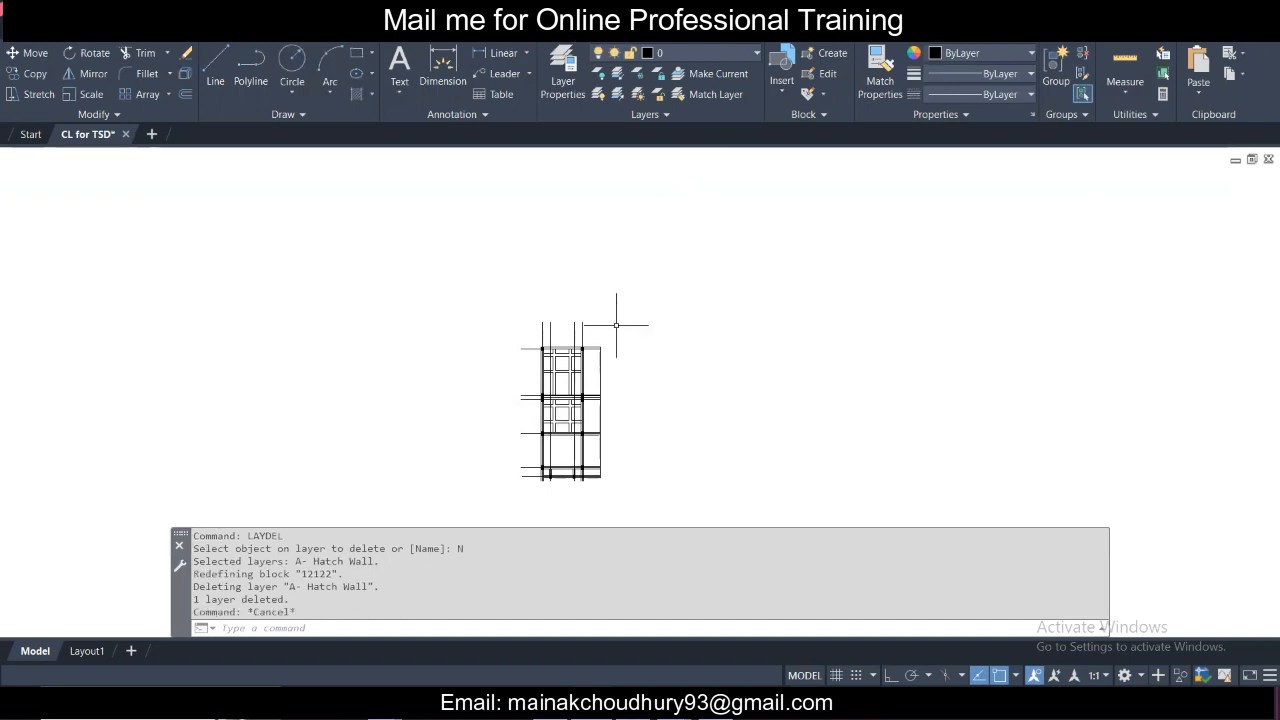
Save the drawing and create a new layer named CL with a grey colour.
key("ctrl+s")
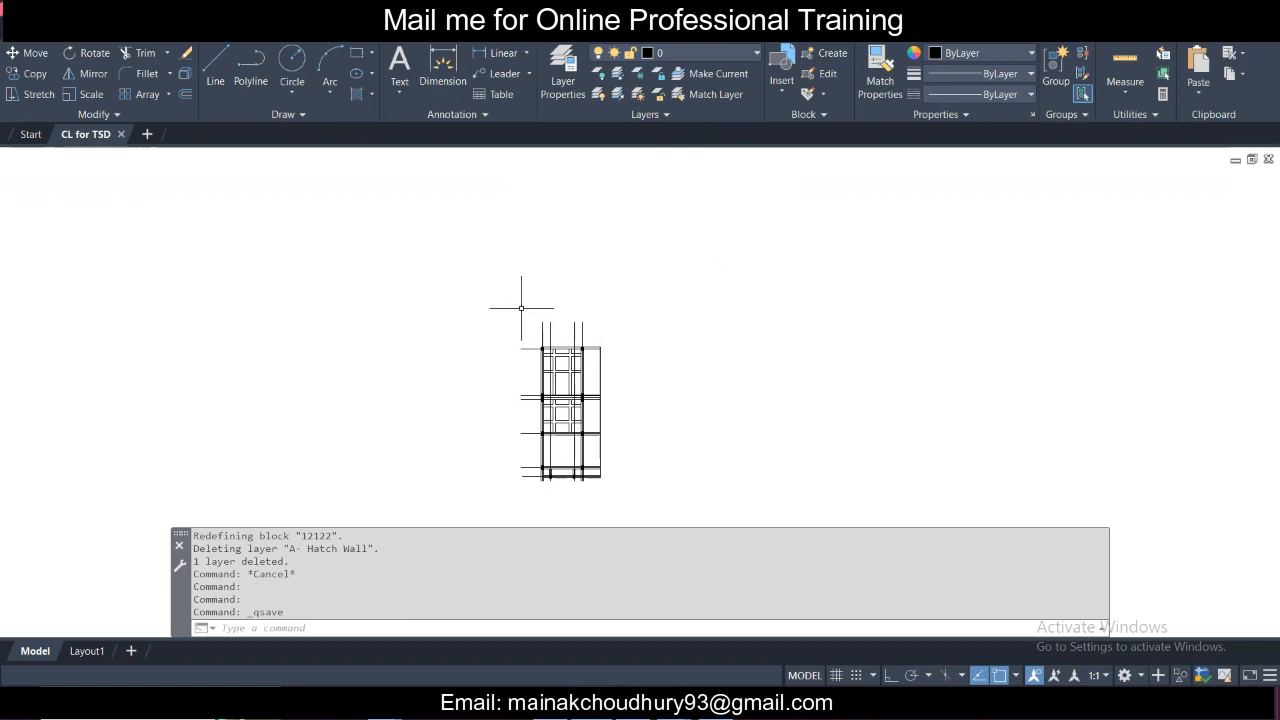
scroll(634, 391, "up", 4)
scroll(446, 240, "up", 4)
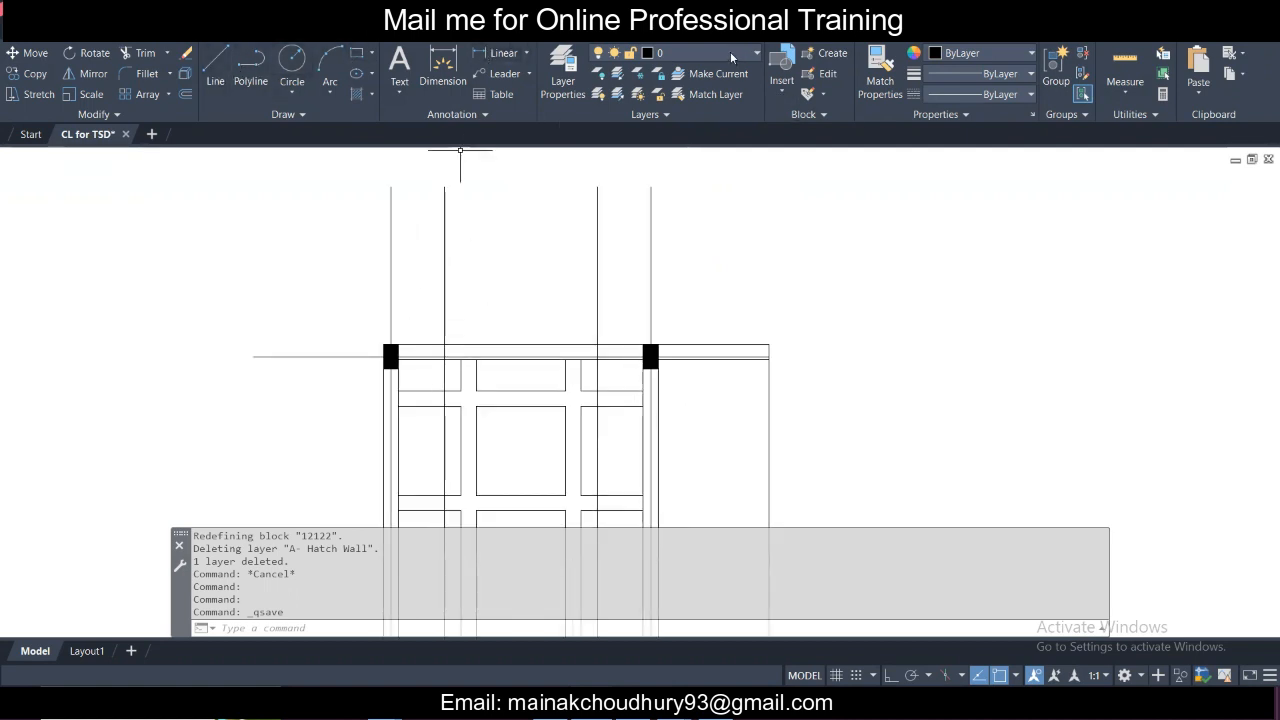
left_click(566, 88)
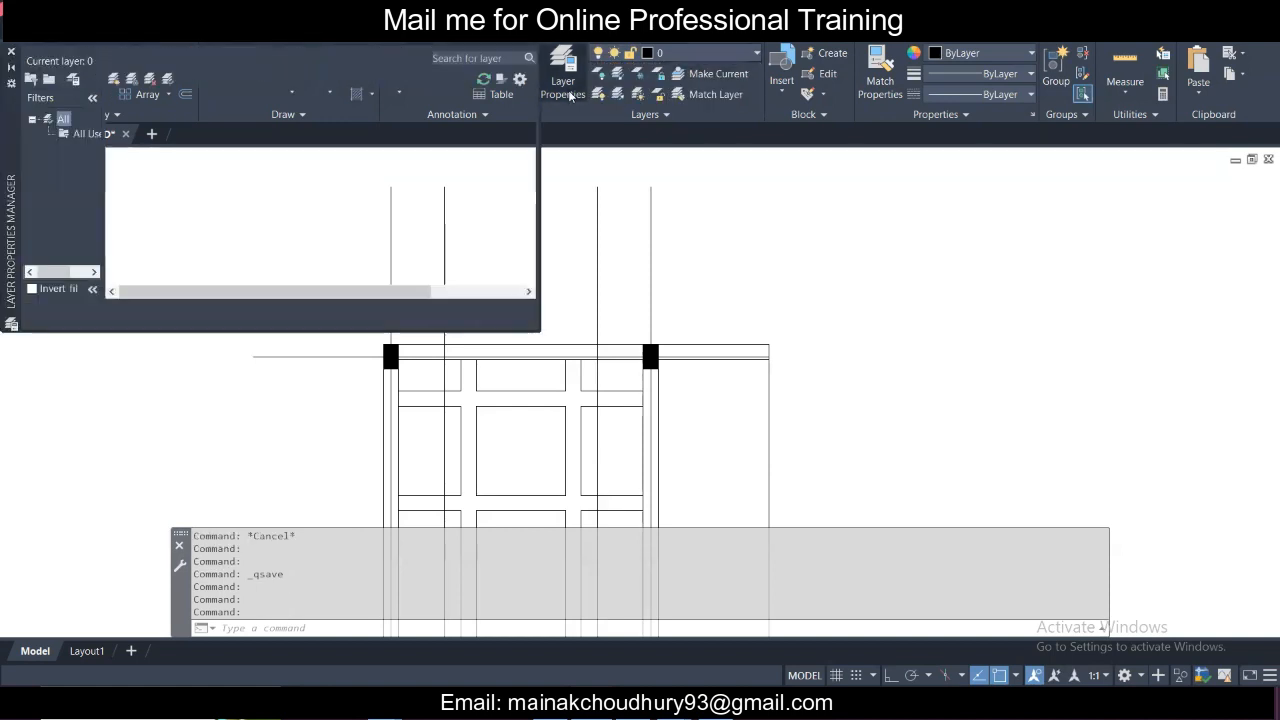
left_click(113, 80)
type("CL")
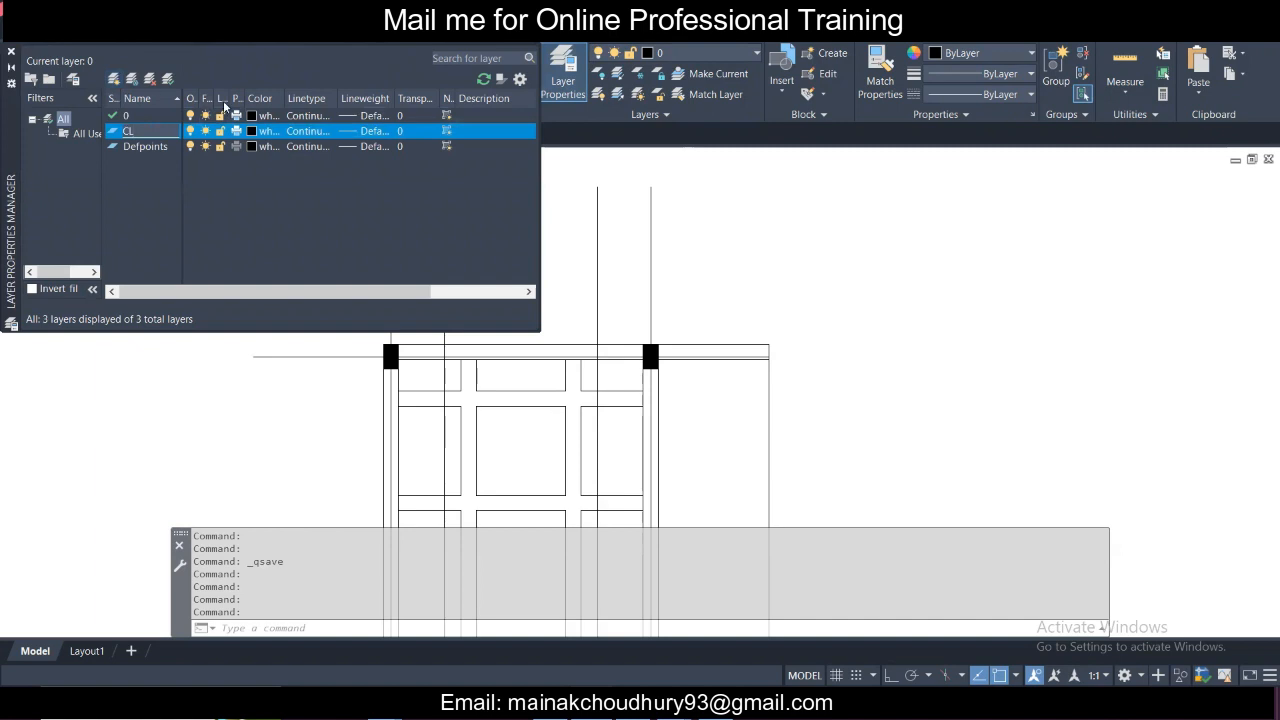
left_click(330, 198)
left_click(252, 137)
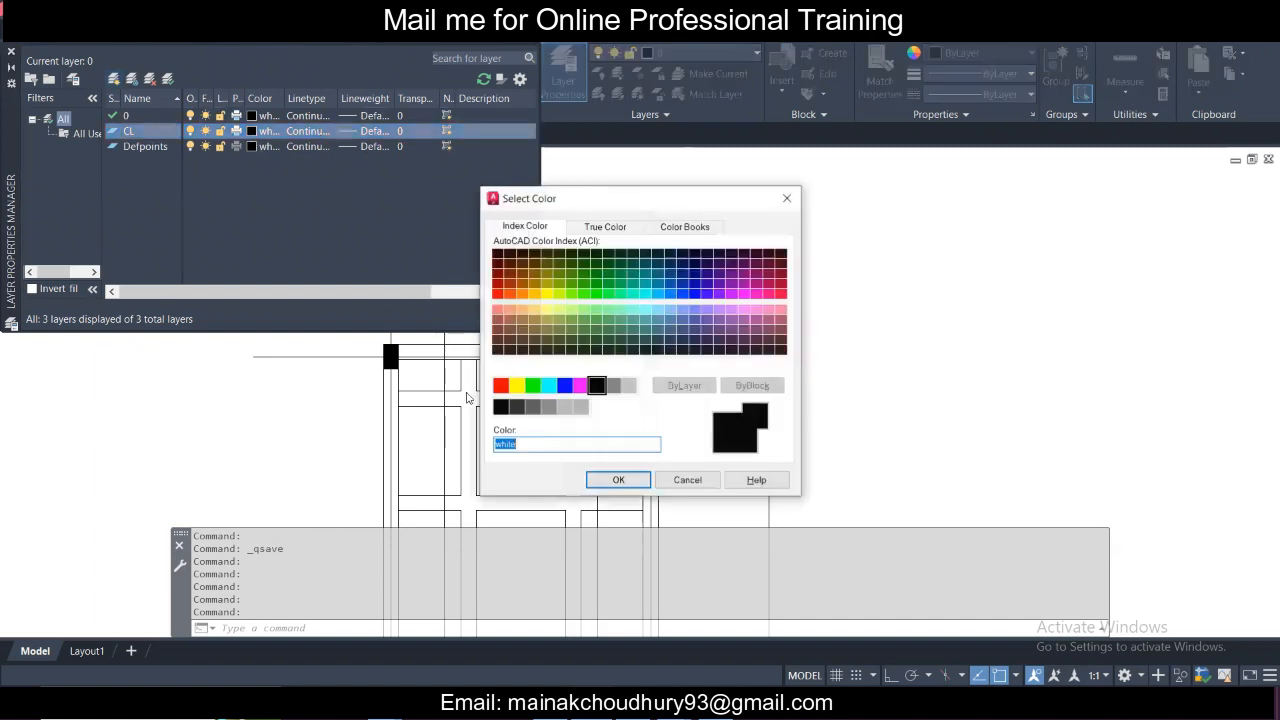
left_click(533, 406)
left_click(614, 480)
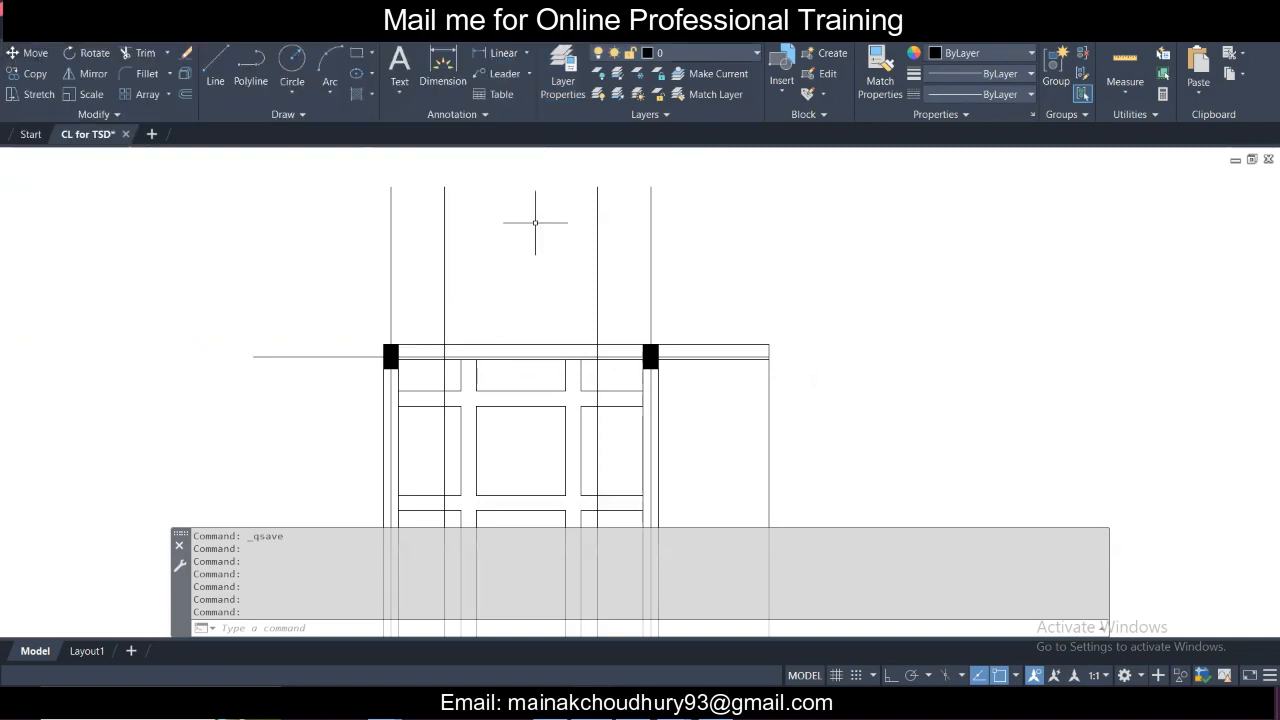
Assign all the vertical and horizontal grid lines of the plan to the CL layer.
left_click(692, 248)
left_click(314, 194)
scroll(340, 200, "down", 3)
left_click(357, 210)
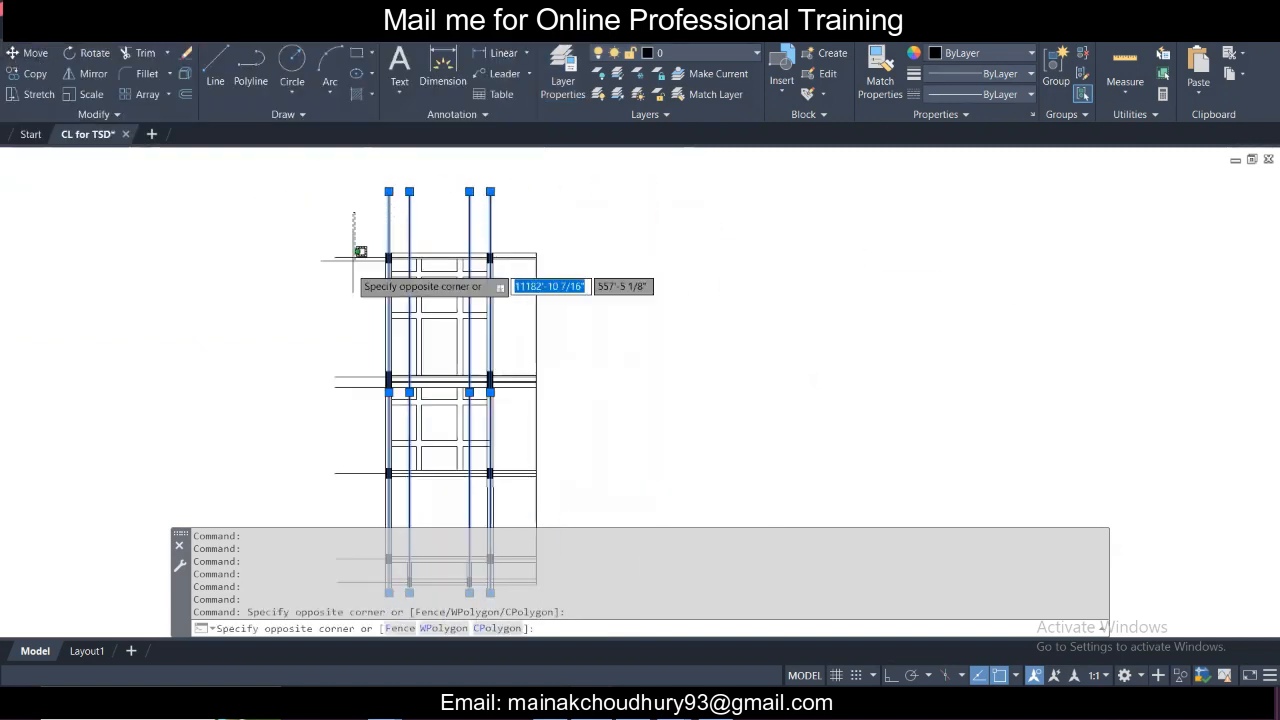
middle_click_drag(271, 443, 334, 283)
left_click(307, 409)
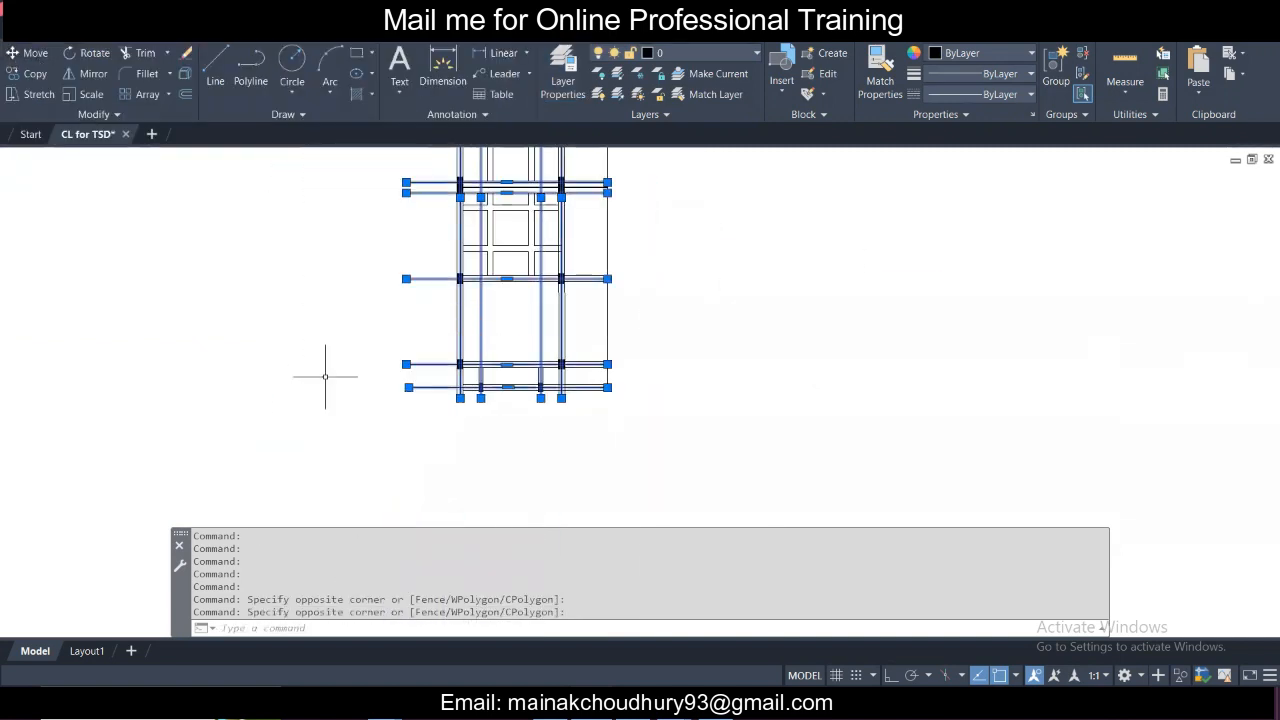
key("Escape")
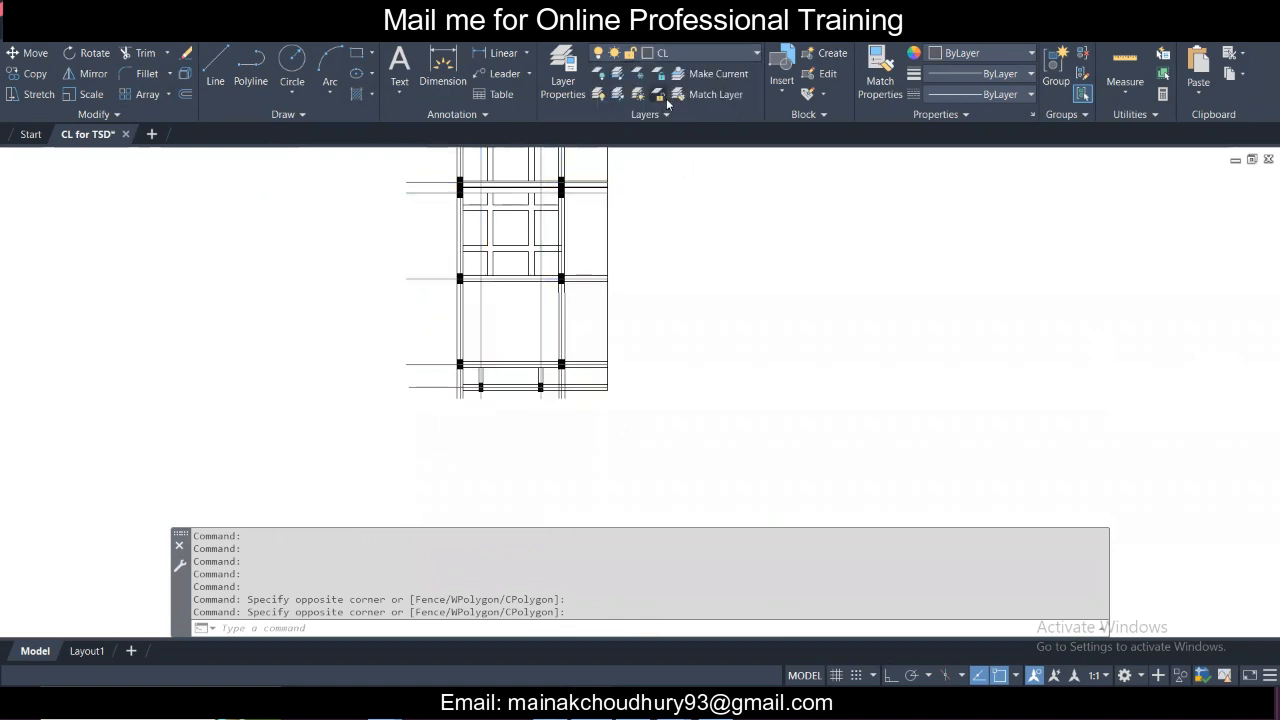
Draw a short line across the width of the left vertical secondary beam in the upper bay.
scroll(600, 200, "up", 6)
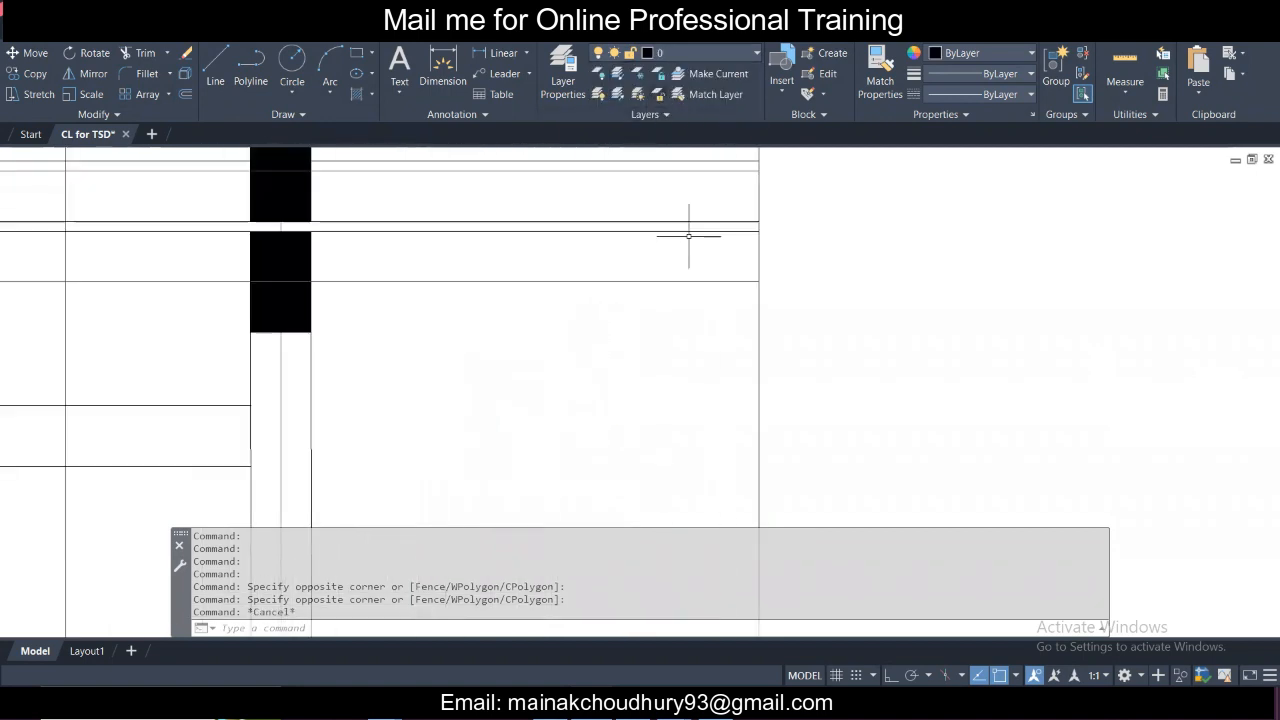
scroll(660, 210, "down", 5)
middle_click_drag(634, 182, 604, 326)
middle_click_drag(643, 214, 653, 302)
scroll(689, 295, "up", 2)
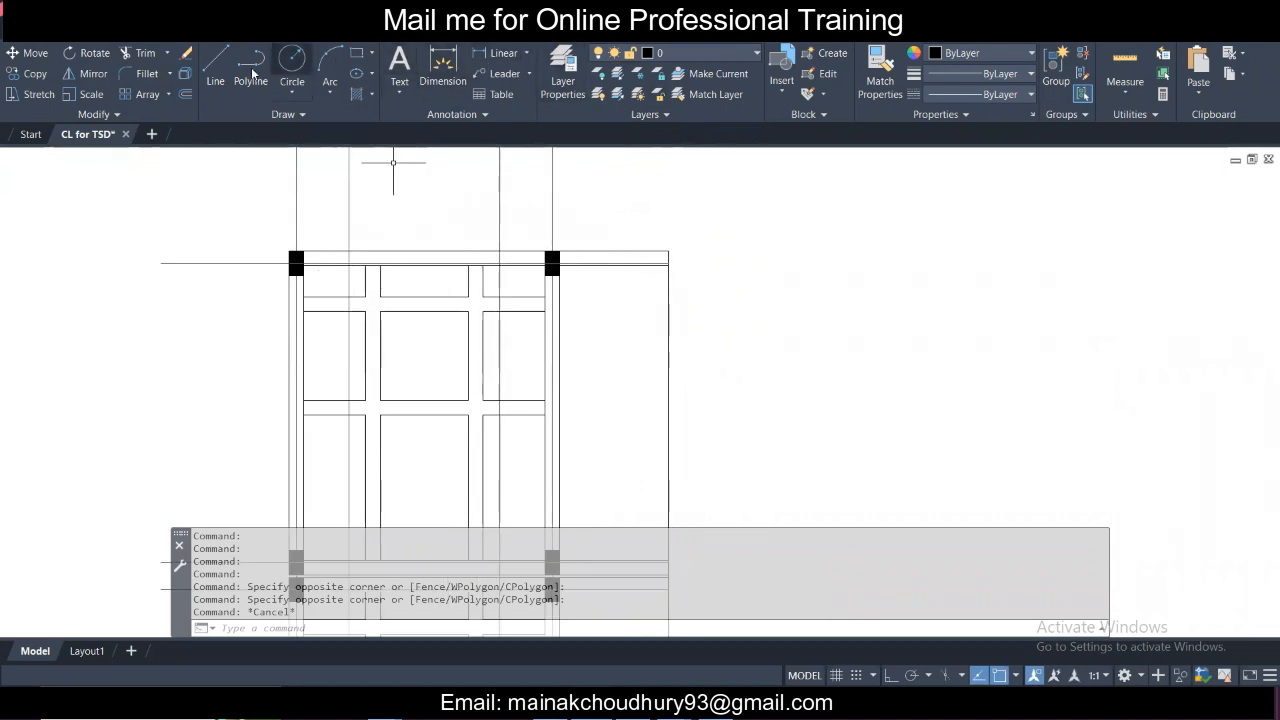
left_click(215, 70)
scroll(375, 303, "up", 4)
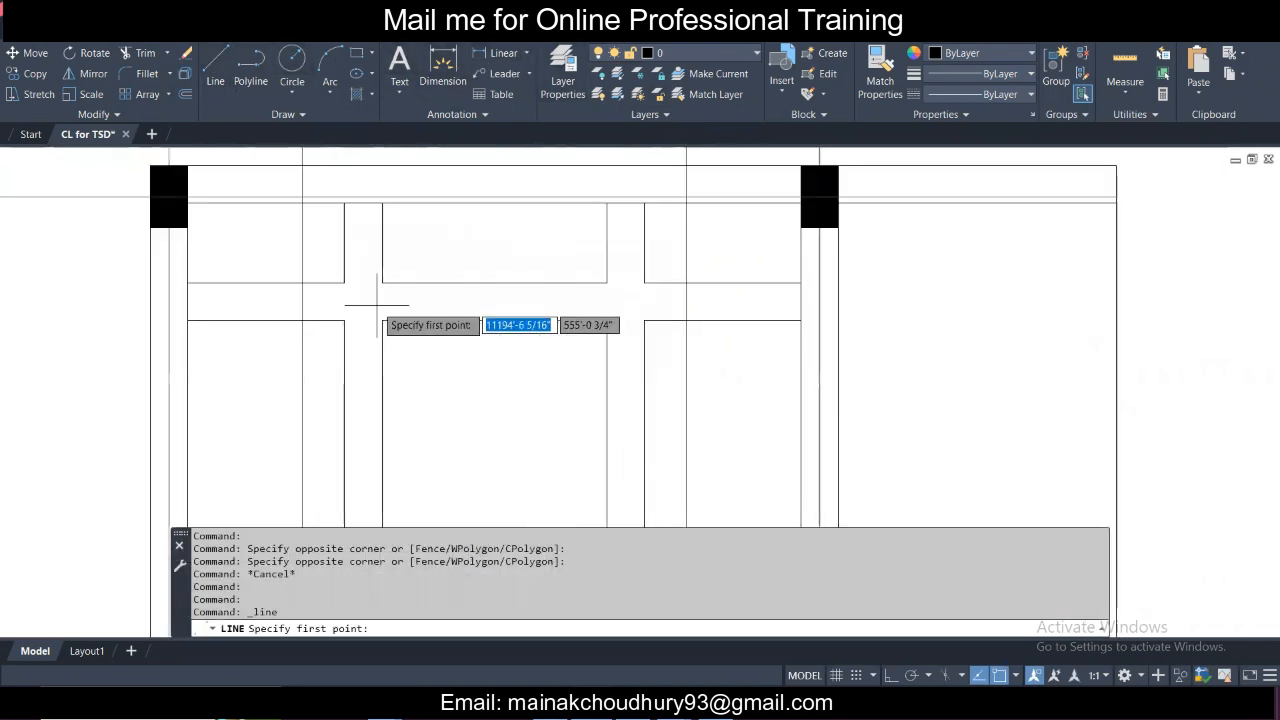
left_click(344, 258)
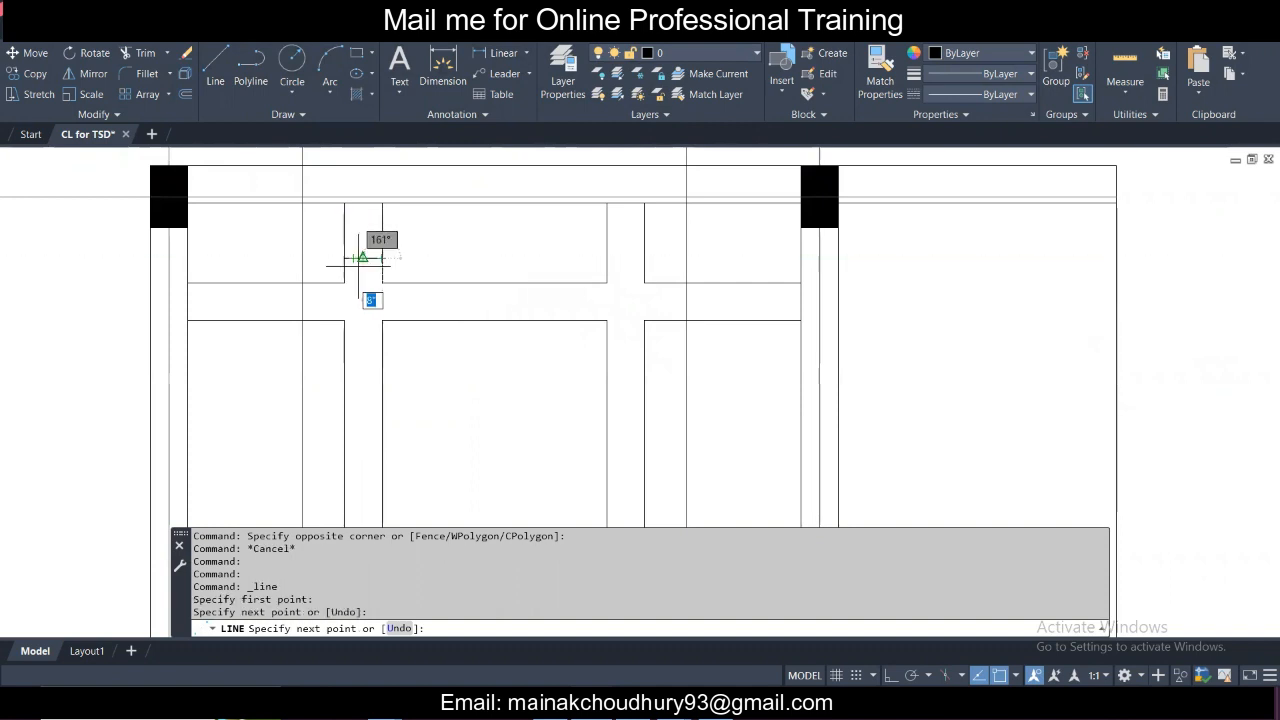
key("Escape")
Draw a short line across the width of the right vertical secondary beam in the upper bay.
scroll(470, 252, "down", 4)
scroll(470, 252, "up", 4)
key("Return")
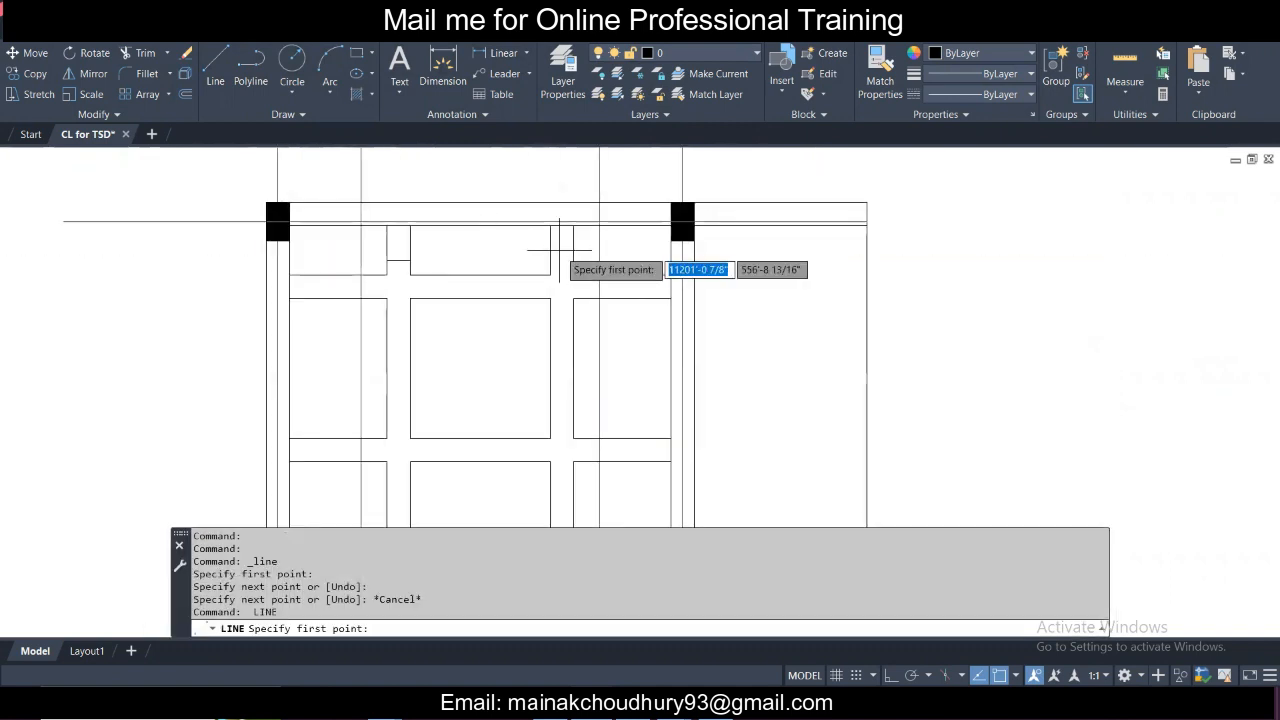
left_click(570, 250)
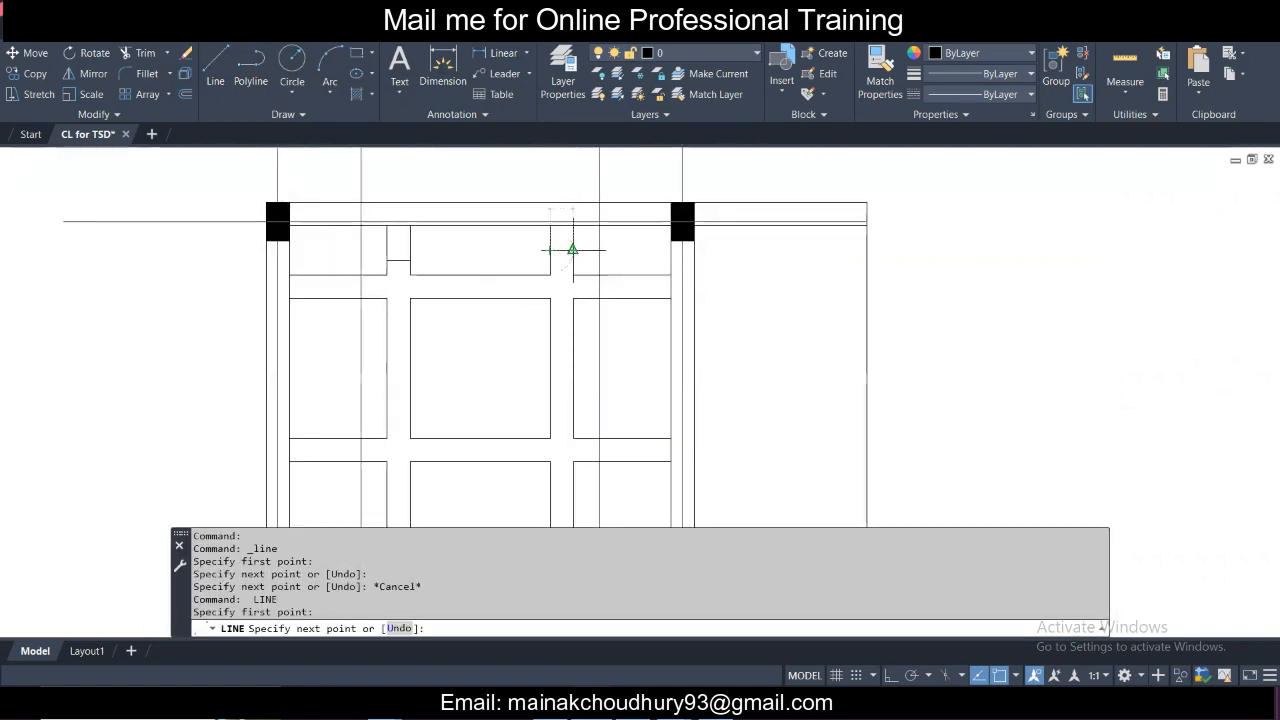
left_click(573, 250)
key("Escape")
Turn on Ortho and draw a short line across the width of each horizontal secondary beam in the upper bay.
key("Return")
left_click(480, 274)
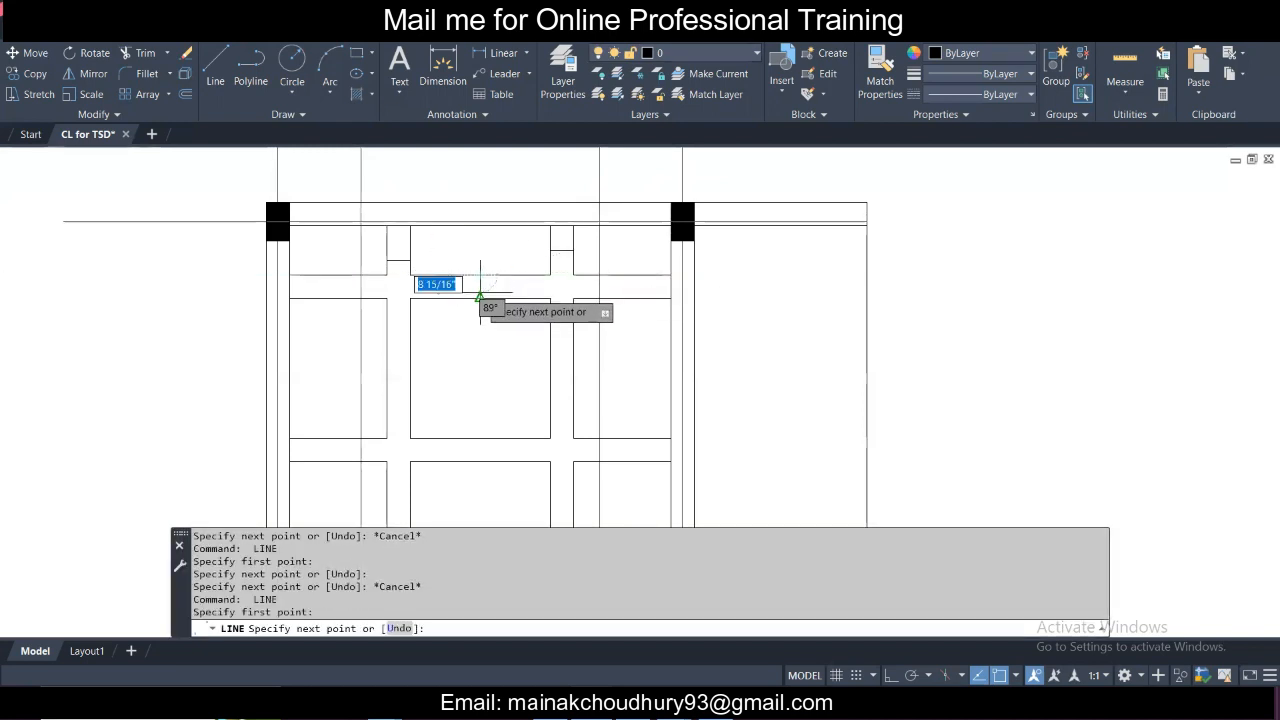
key("F8")
key("Escape")
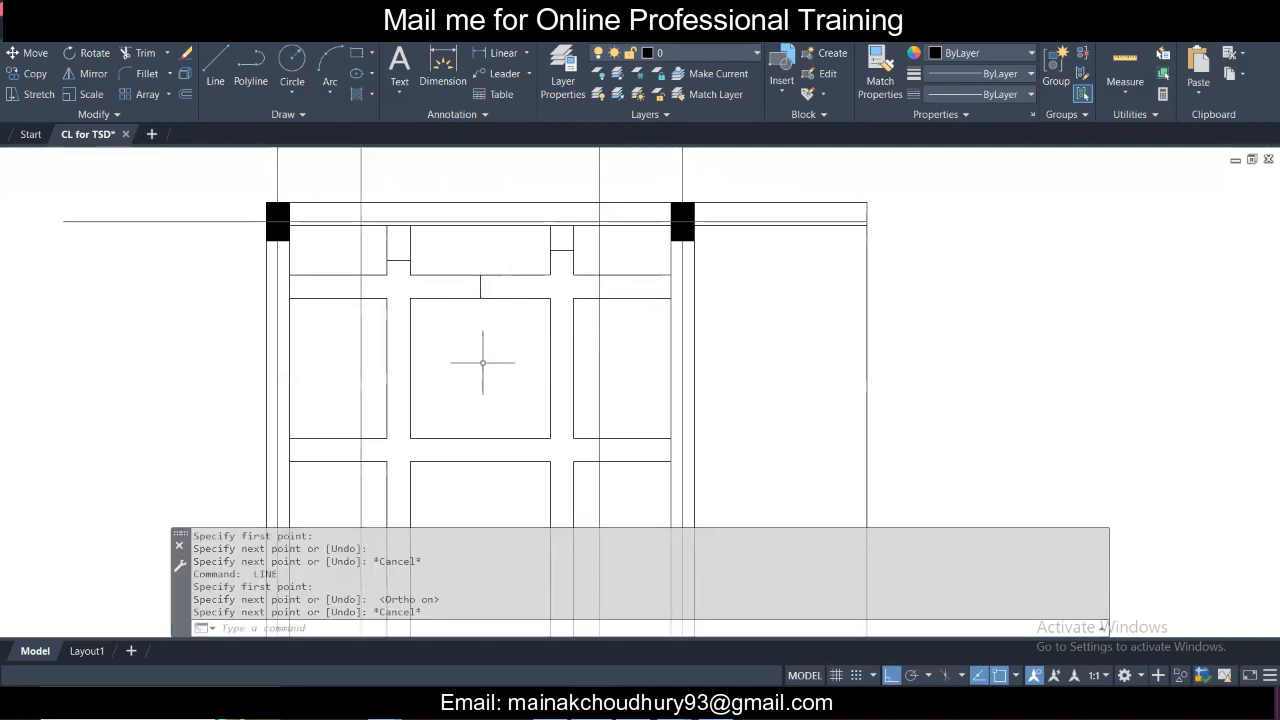
middle_click_drag(486, 363, 509, 314)
key("Return")
left_click(487, 331)
left_click(486, 356)
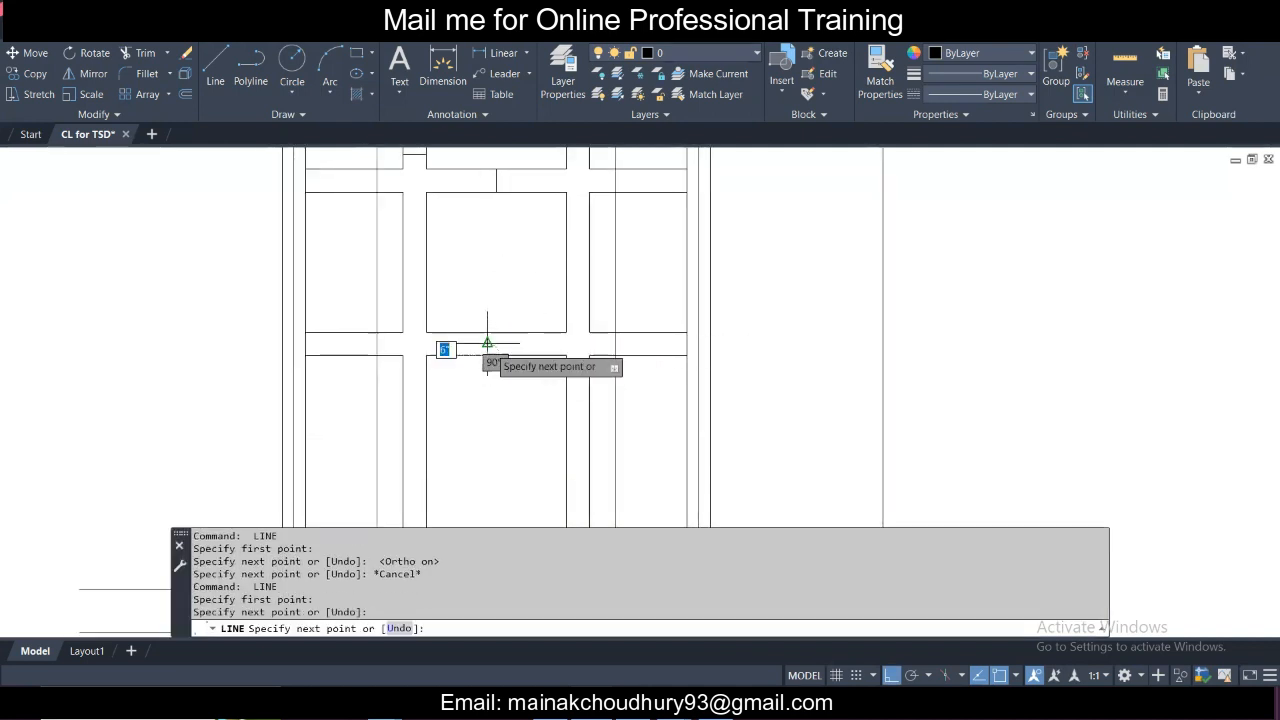
key("Escape")
Draw a short line across the width of each horizontal secondary beam in the second bay.
middle_click_drag(490, 366, 489, 268)
middle_click_drag(509, 388, 505, 325)
scroll(505, 325, "down", 2)
middle_click_drag(508, 420, 506, 369)
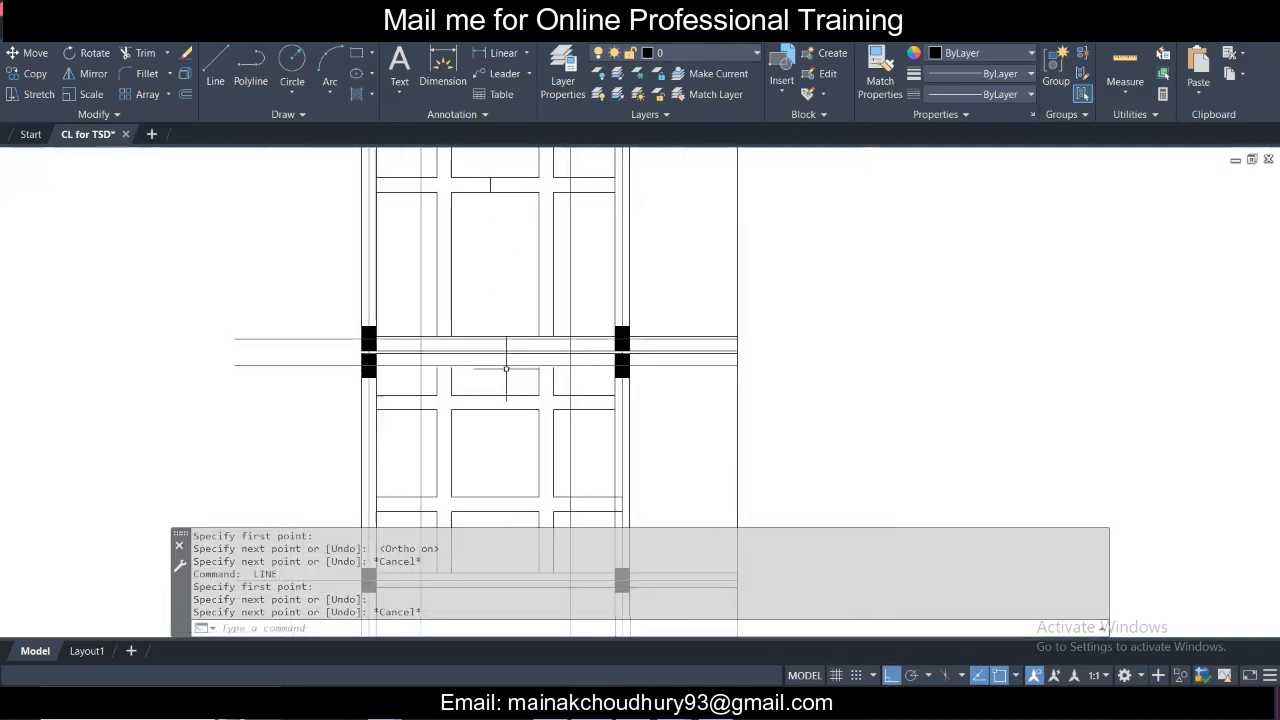
scroll(483, 406, "up", 2)
key("Return")
left_click(485, 387)
left_click(494, 409)
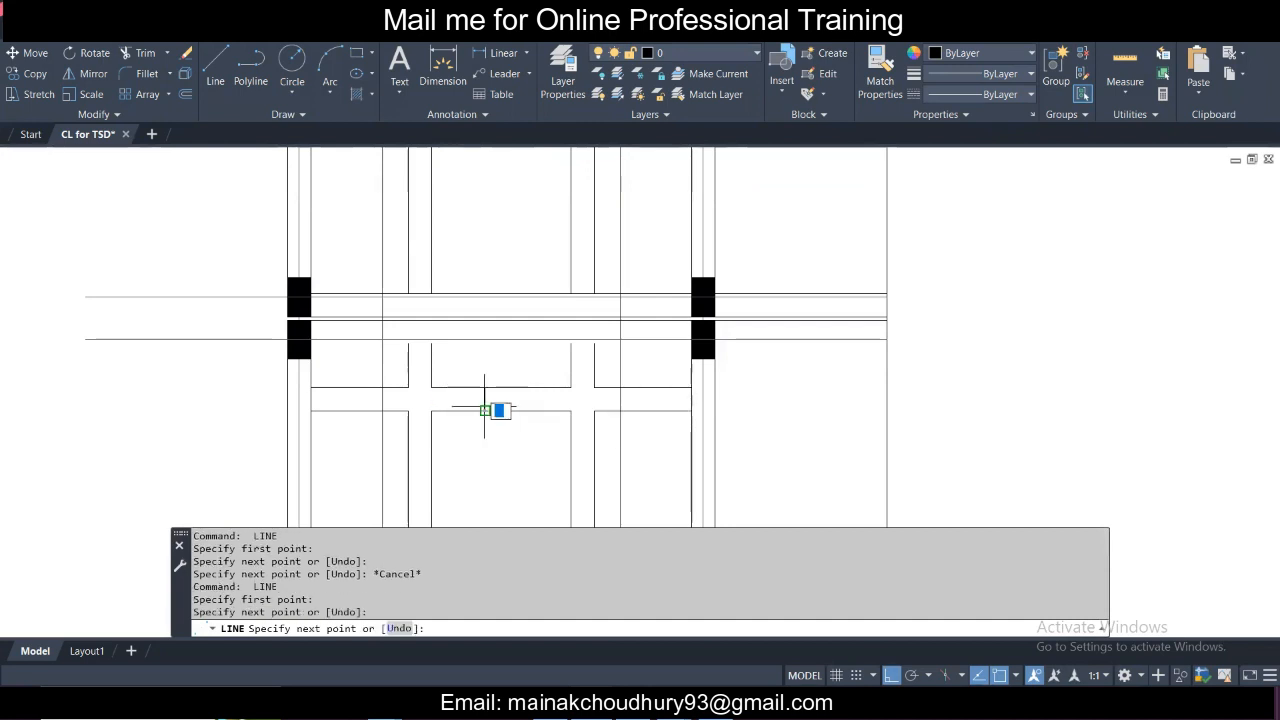
key("Escape")
middle_click_drag(492, 518, 491, 360)
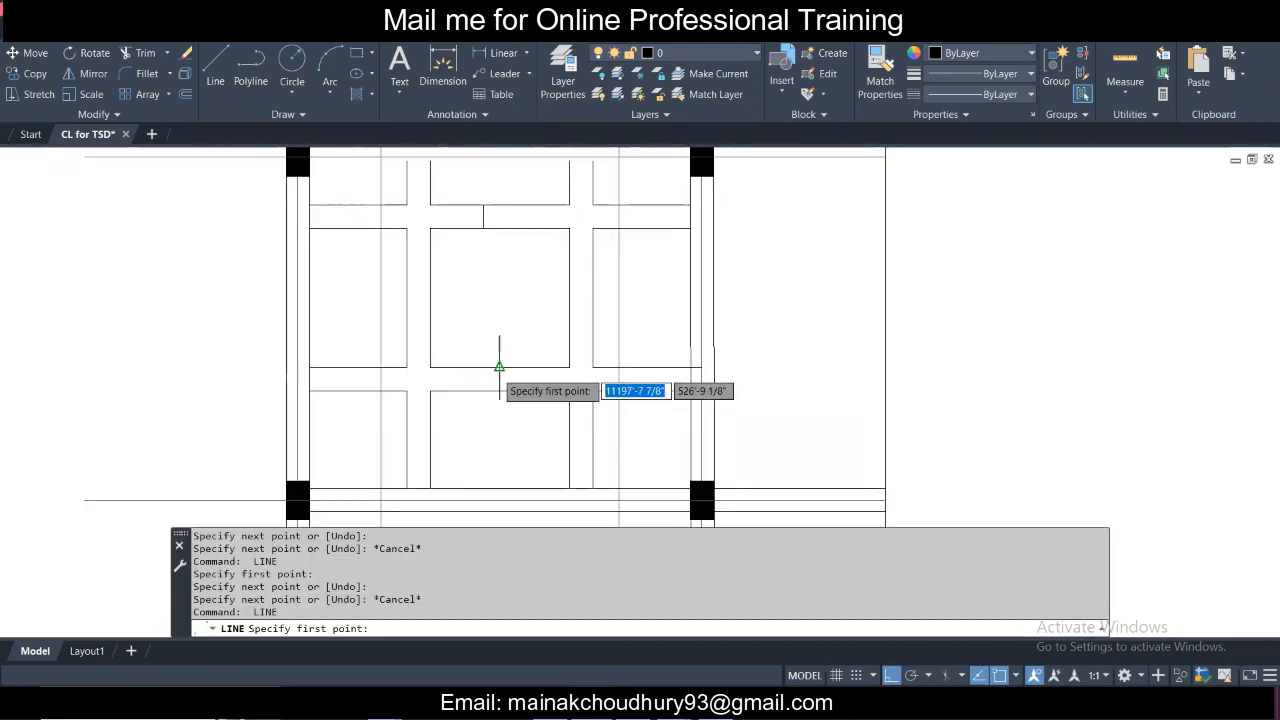
left_click(499, 366)
left_click(500, 389)
key("Escape")
Look over the beam layout and the short cross lines in both bays of secondary beams.
scroll(431, 307, "down", 3)
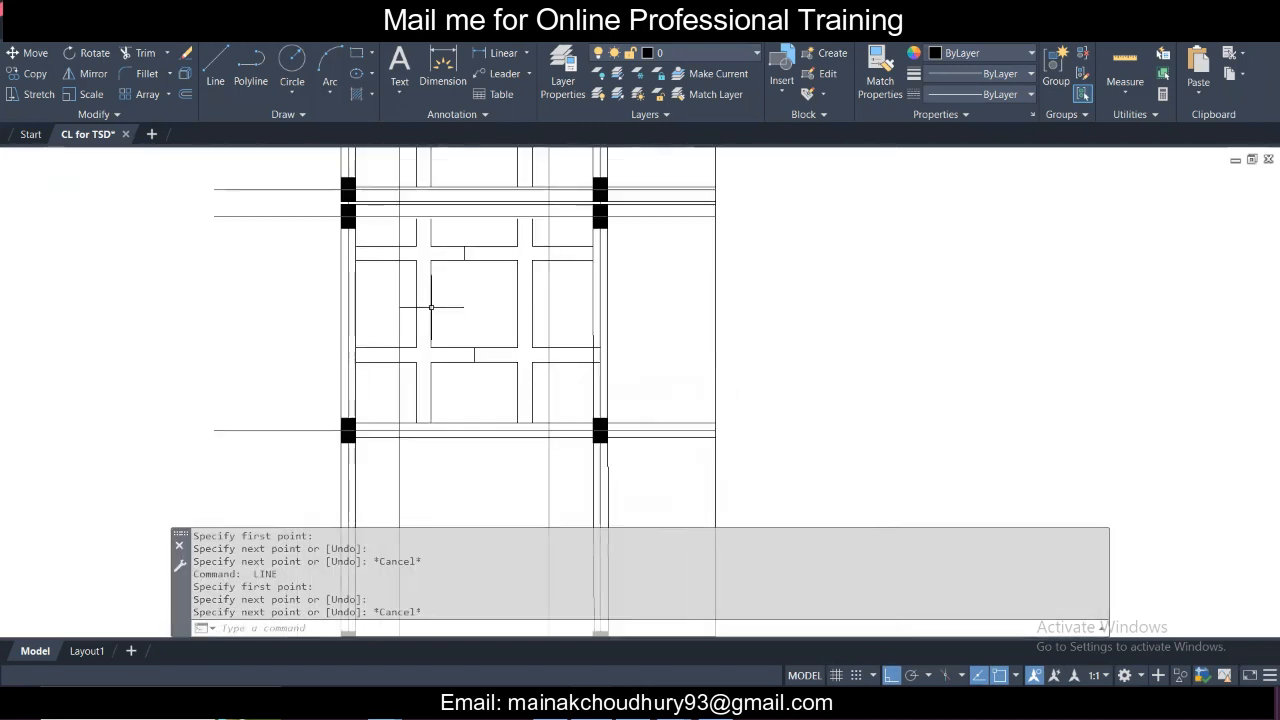
middle_click_drag(425, 190, 431, 297)
scroll(431, 297, "down", 2)
middle_click_drag(431, 385, 431, 405)
scroll(436, 355, "up", 2)
mouse_move(459, 293)
middle_mouse_down()
mouse_move(443, 392)
mouse_move(486, 340)
mouse_move(449, 331)
mouse_move(451, 302)
middle_mouse_up()
scroll(443, 369, "down", 2)
middle_click_drag(443, 246, 450, 289)
scroll(540, 305, "up", 2)
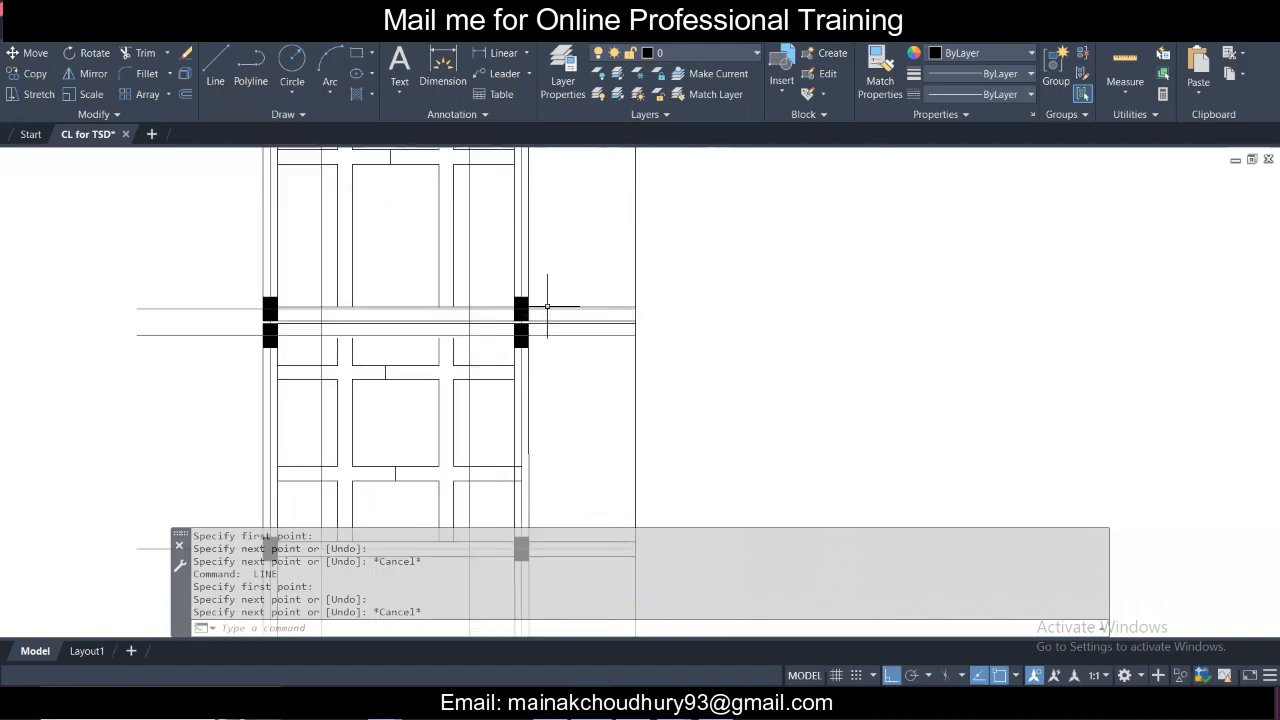
scroll(544, 304, "down", 4)
scroll(559, 405, "up", 2)
scroll(559, 406, "down", 2)
Copy the inner left vertical grid line onto the midpoints of the cross lines in both vertical secondary beams.
middle_click_drag(465, 241, 452, 314)
scroll(449, 233, "up", 2)
left_click(449, 233)
left_click(409, 214)
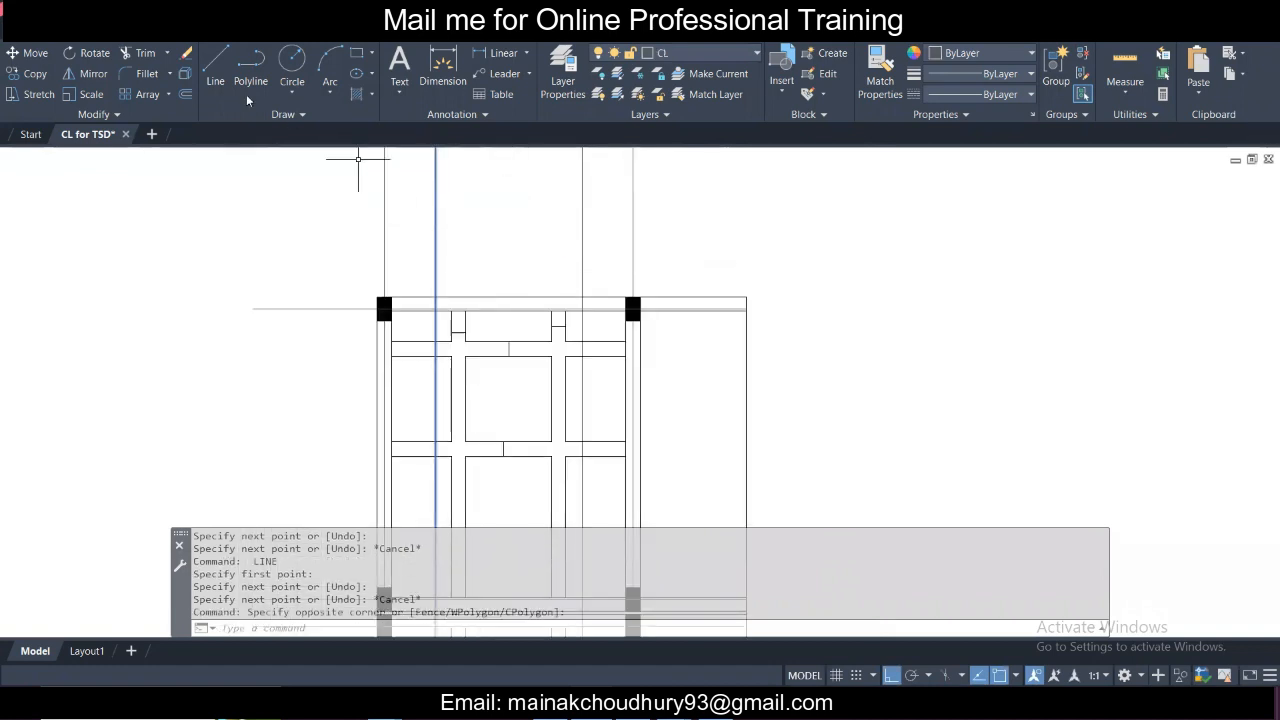
left_click(32, 73)
scroll(450, 330, "up", 5)
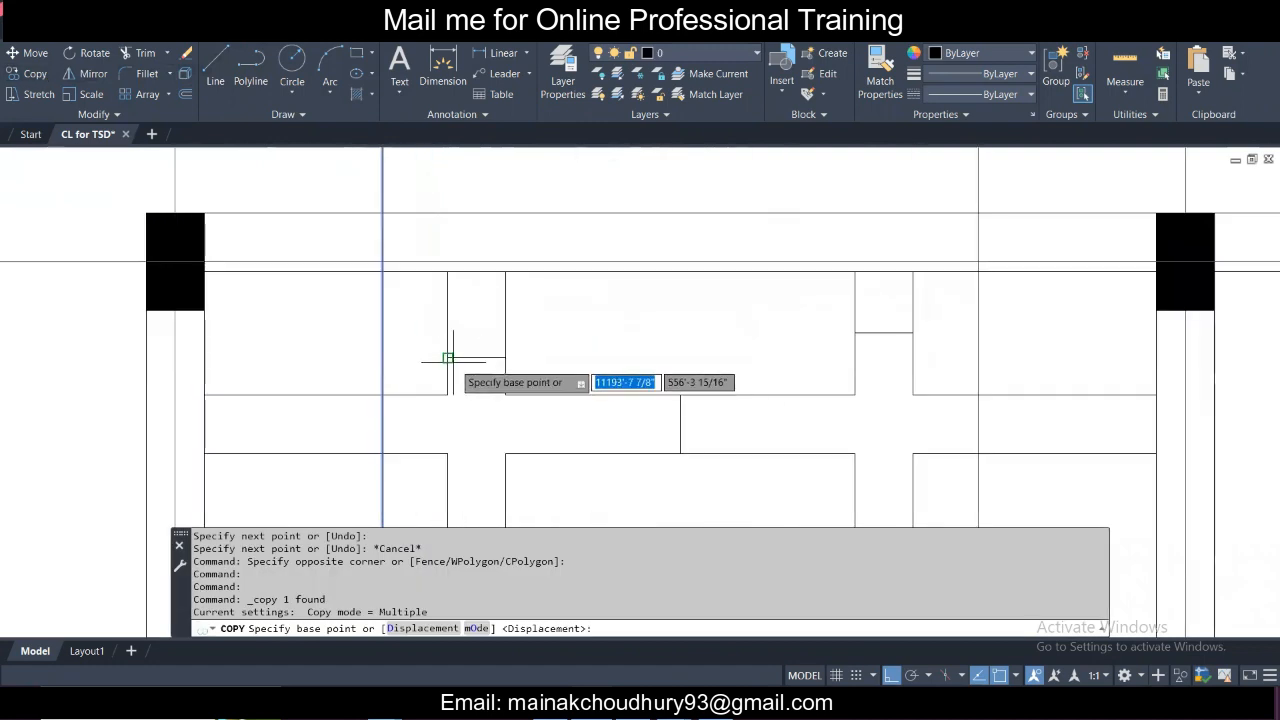
left_click(383, 360)
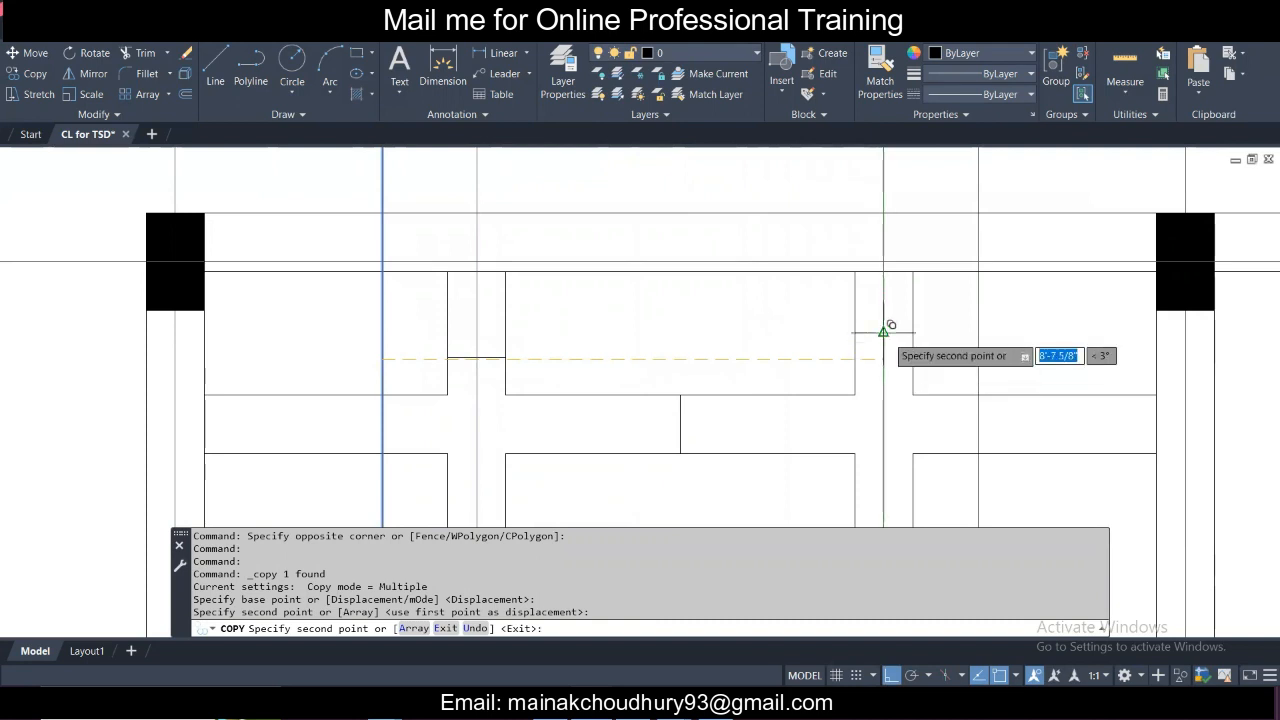
left_click(883, 330)
scroll(586, 297, "down", 6)
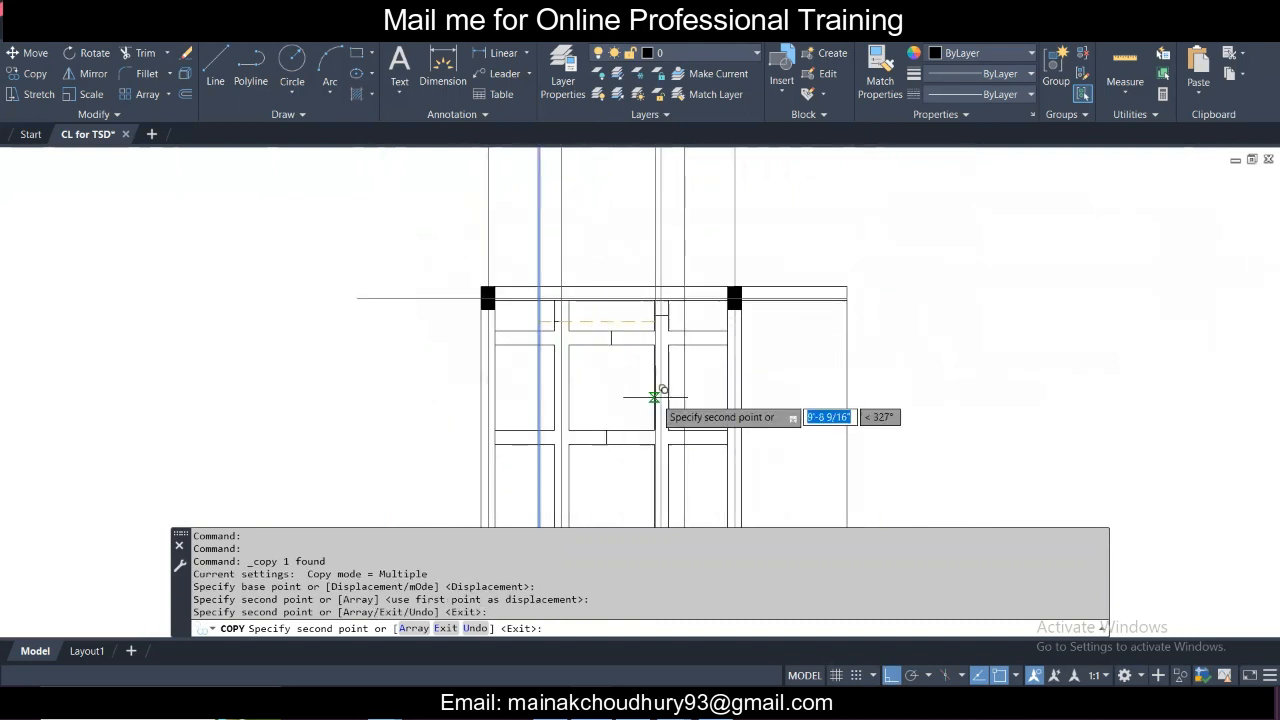
key("Escape")
Copy the topmost horizontal grid line onto the cross-line midpoints of the upper bay's horizontal secondary beams.
middle_click_drag(451, 197, 443, 252)
left_click(420, 259)
left_click(400, 208)
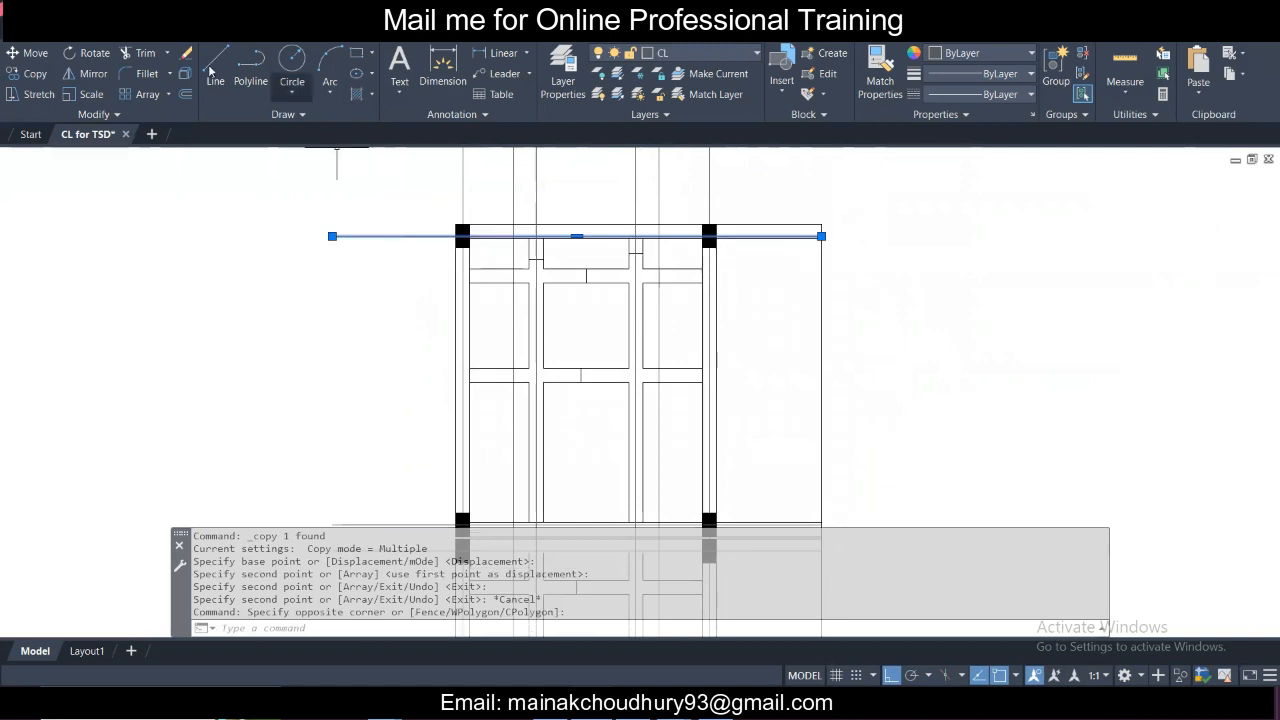
left_click(35, 74)
scroll(500, 262, "up", 2)
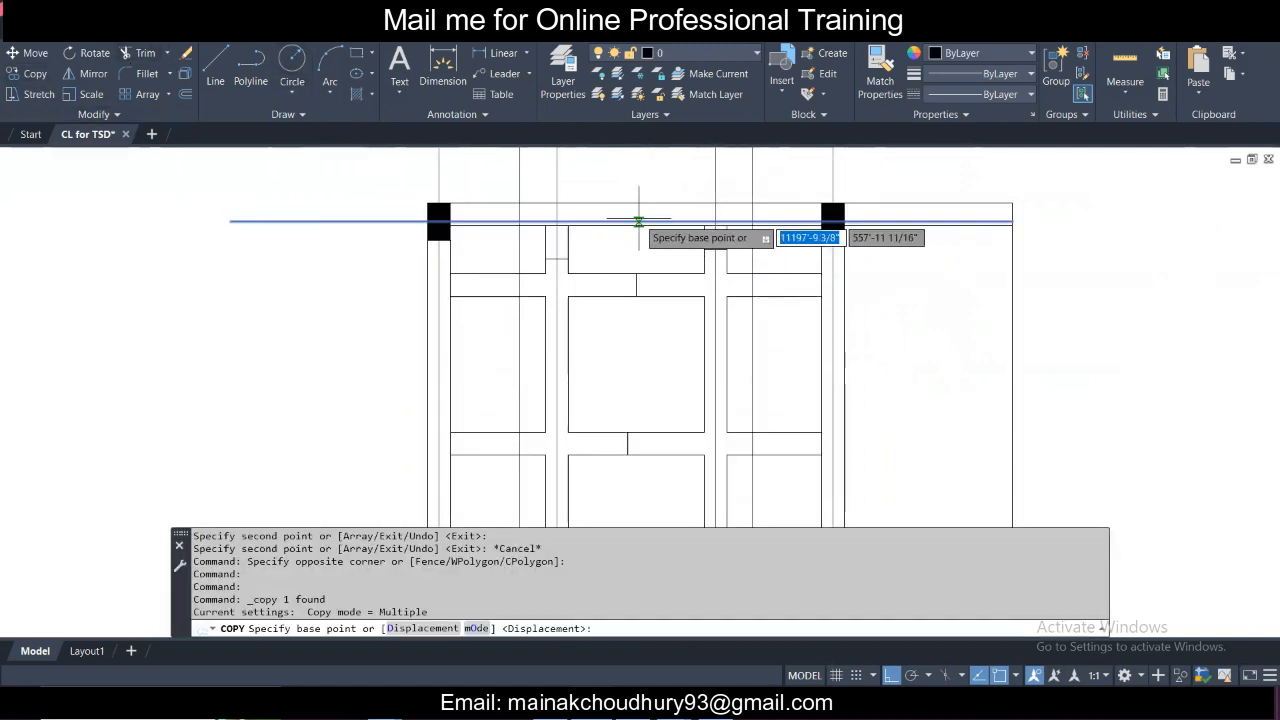
left_click(636, 220)
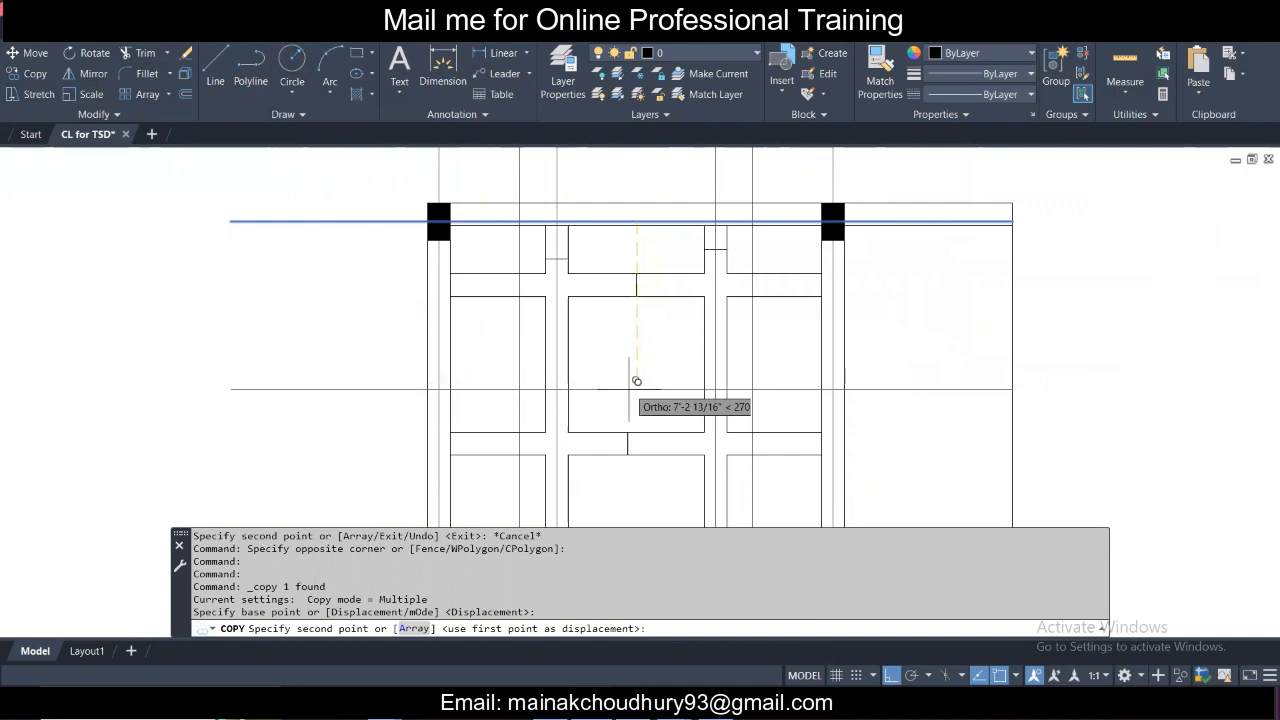
left_click(634, 436)
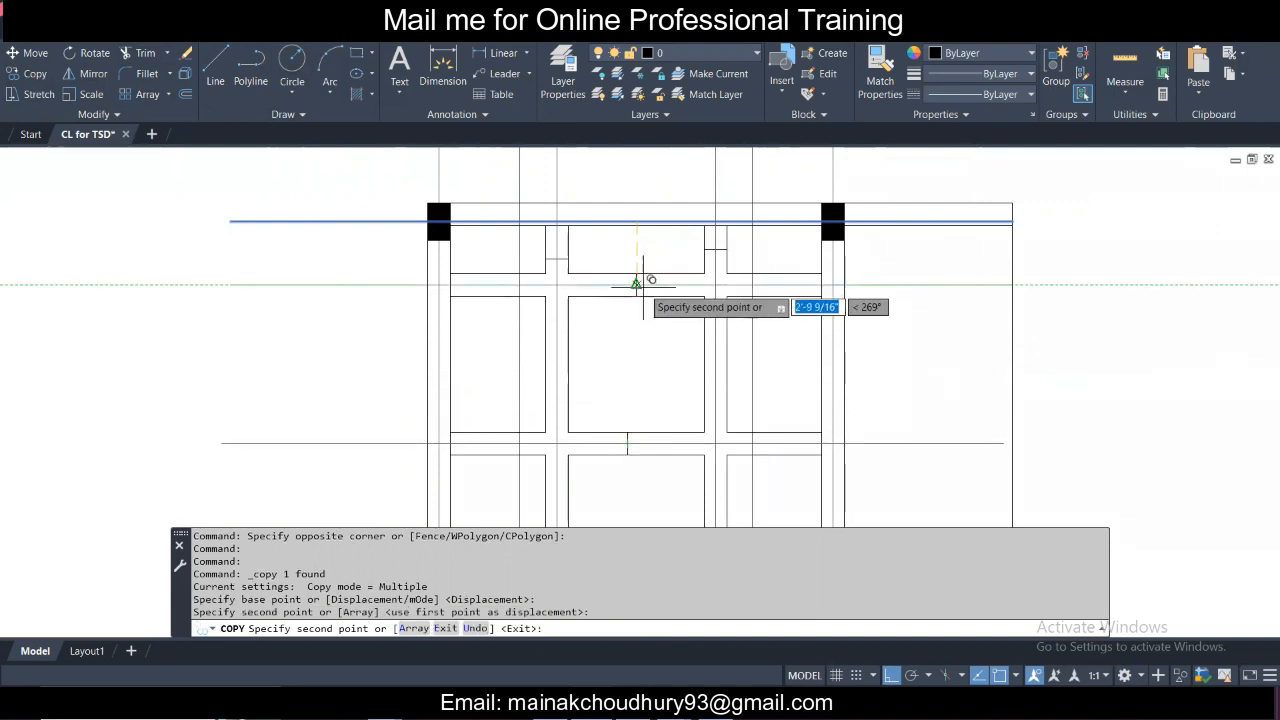
Place further copies of the horizontal grid line at the cross-line midpoints of the second bay's two horizontal secondary beams.
scroll(638, 314, "down", 2)
middle_click_drag(635, 373, 613, 195)
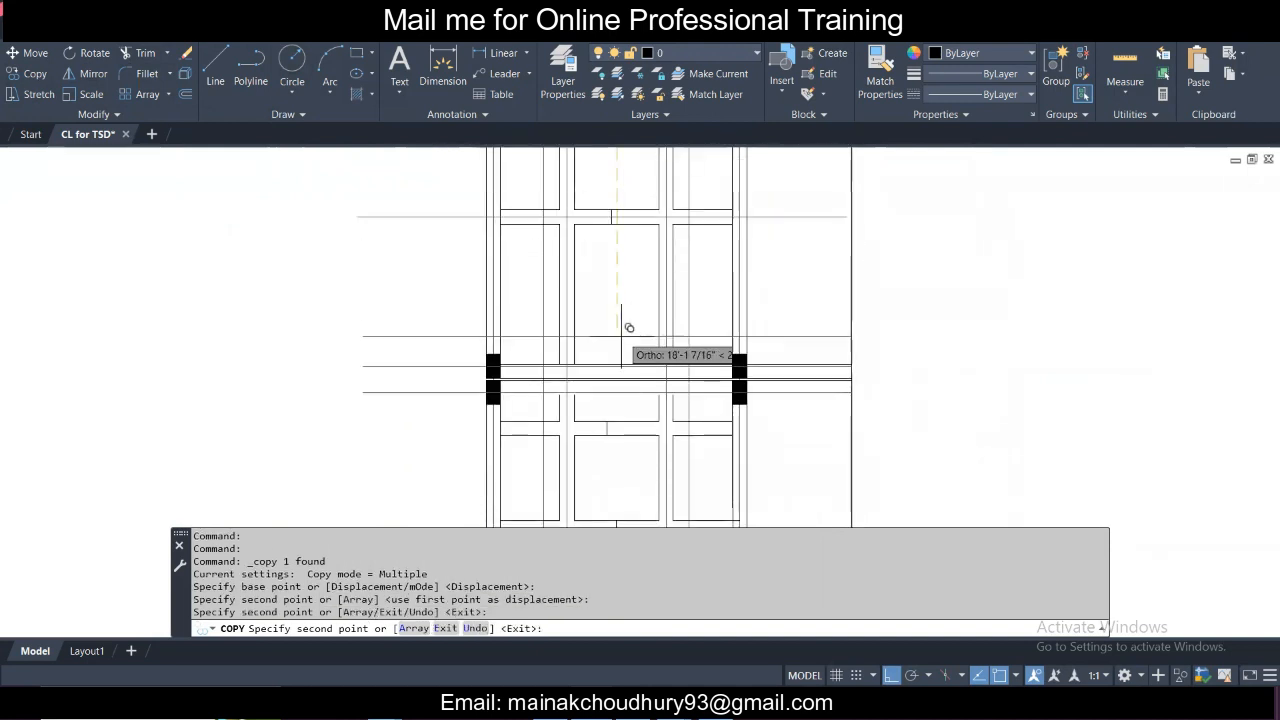
scroll(617, 424, "up", 2)
left_click(596, 429)
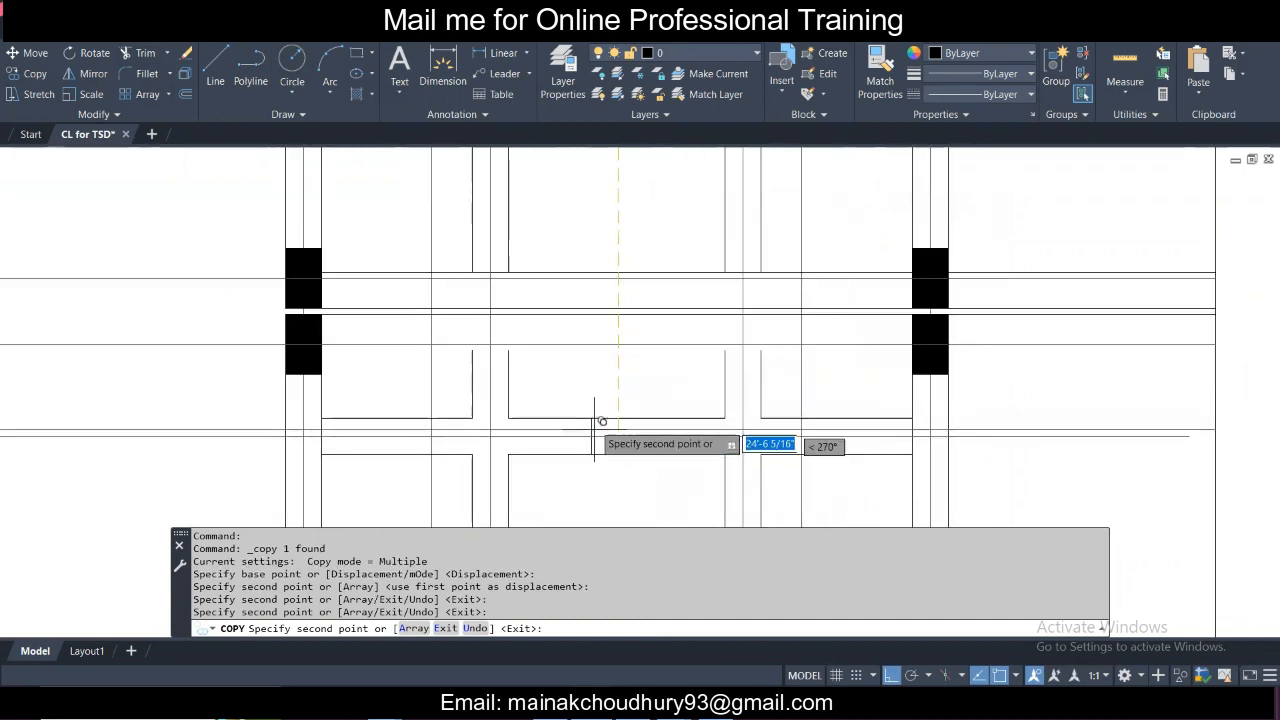
middle_click_drag(592, 427, 586, 229)
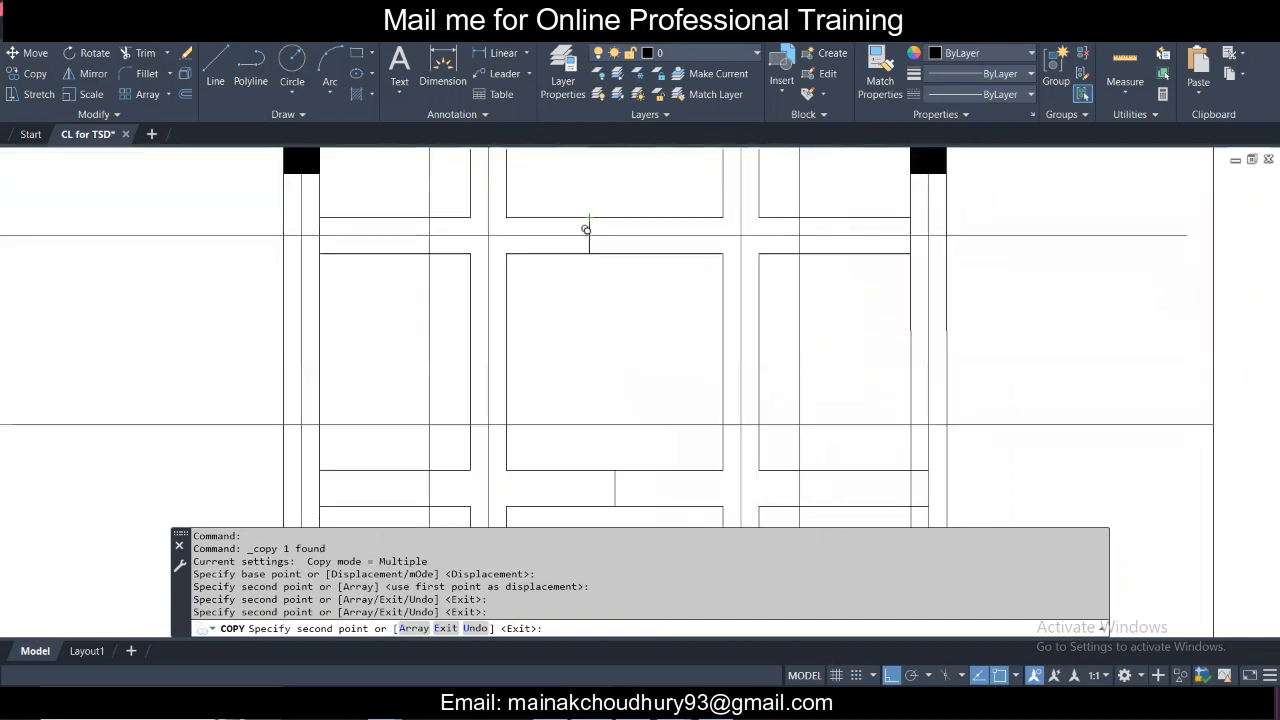
left_click(619, 488)
key("Escape")
scroll(580, 430, "down", 5)
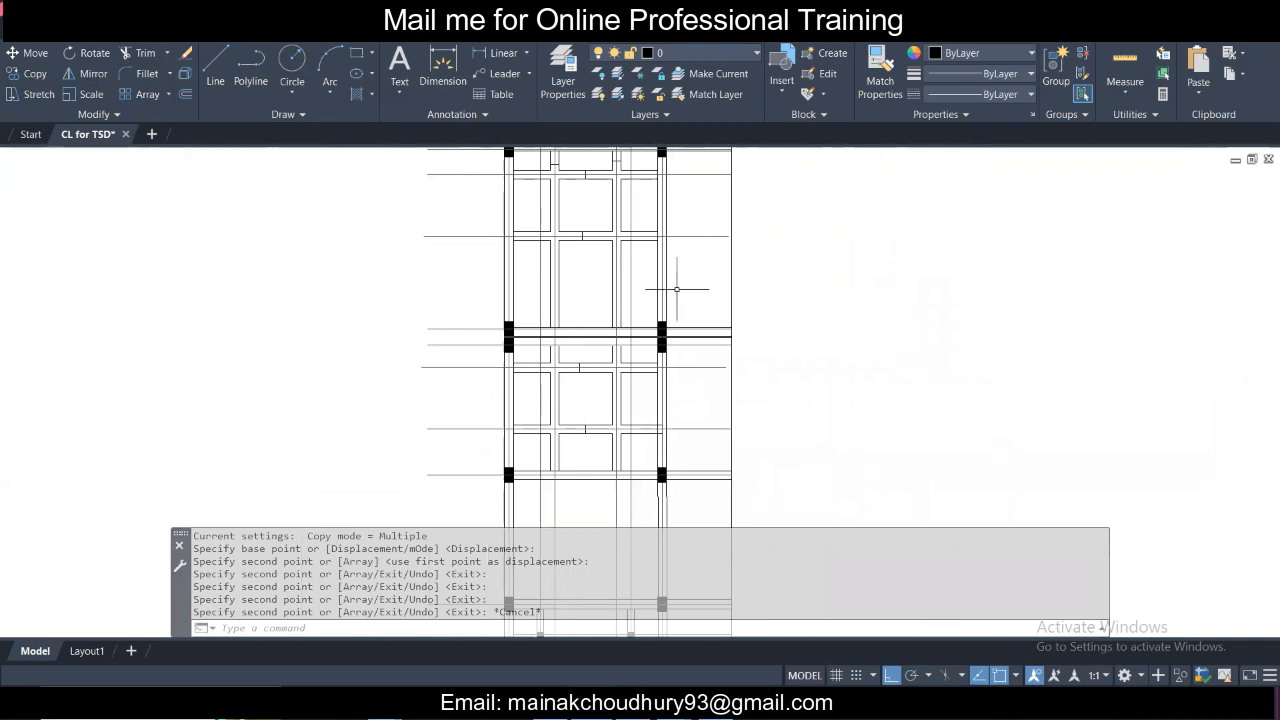
Extend the horizontal centre lines that stop short in both bays to the vertical slab edge on the plan's right.
mouse_move(660, 330)
middle_mouse_down()
mouse_move(647, 379)
mouse_move(646, 323)
middle_mouse_up()
left_click(716, 325)
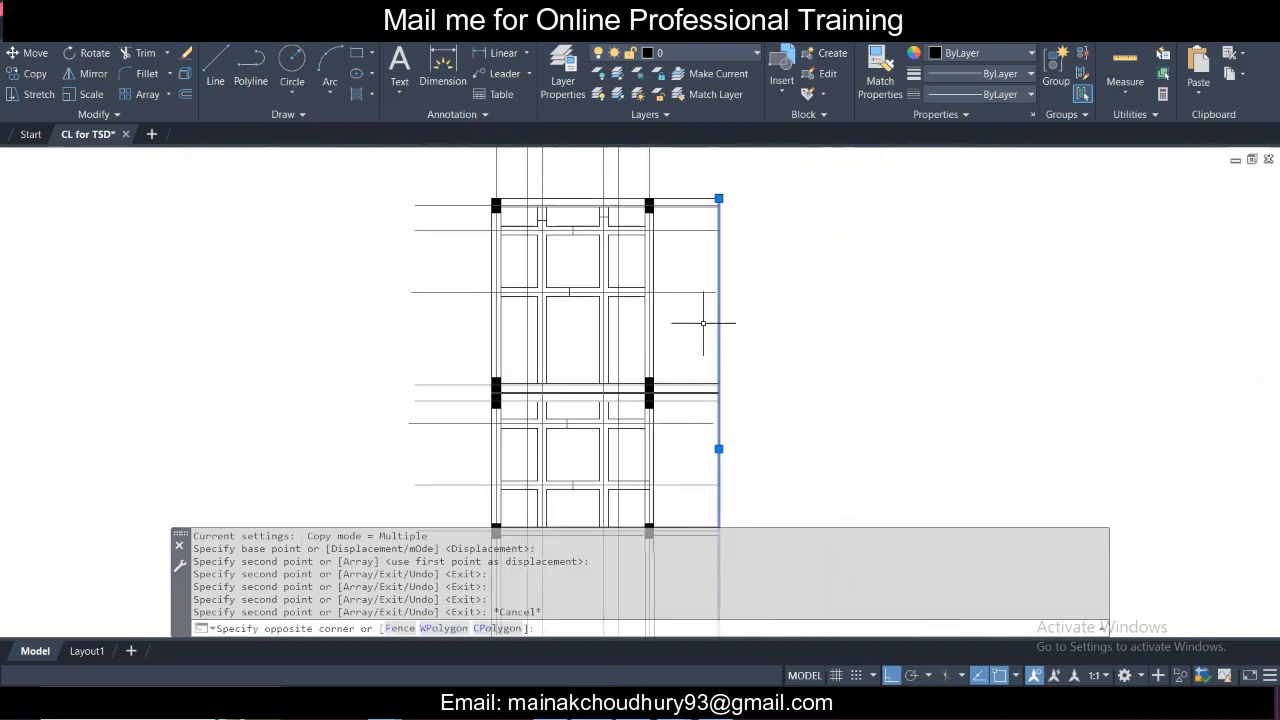
type("ex")
key("space")
left_click(683, 173)
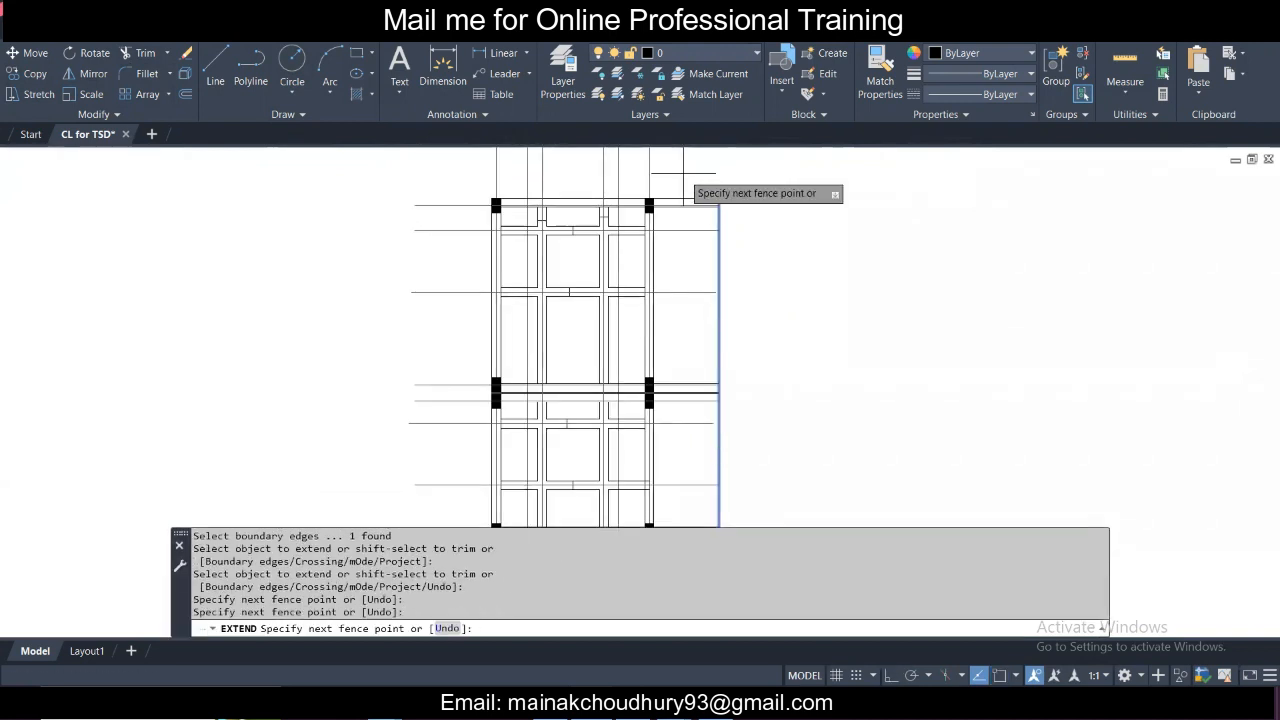
scroll(683, 173, "down", 6)
key("Return")
scroll(665, 185, "up", 4)
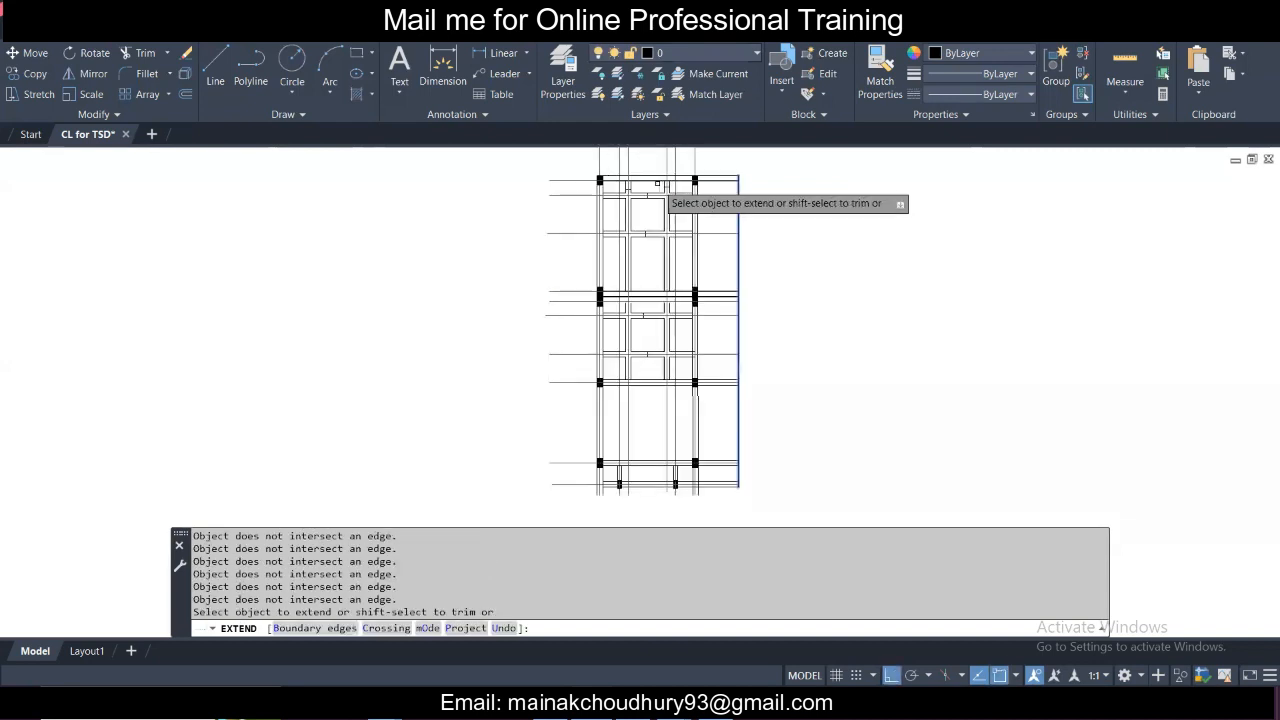
Draw a vertical line about 63' long across the horizontal grid lines left of the plan and trim their outer ends to it.
left_click(219, 75)
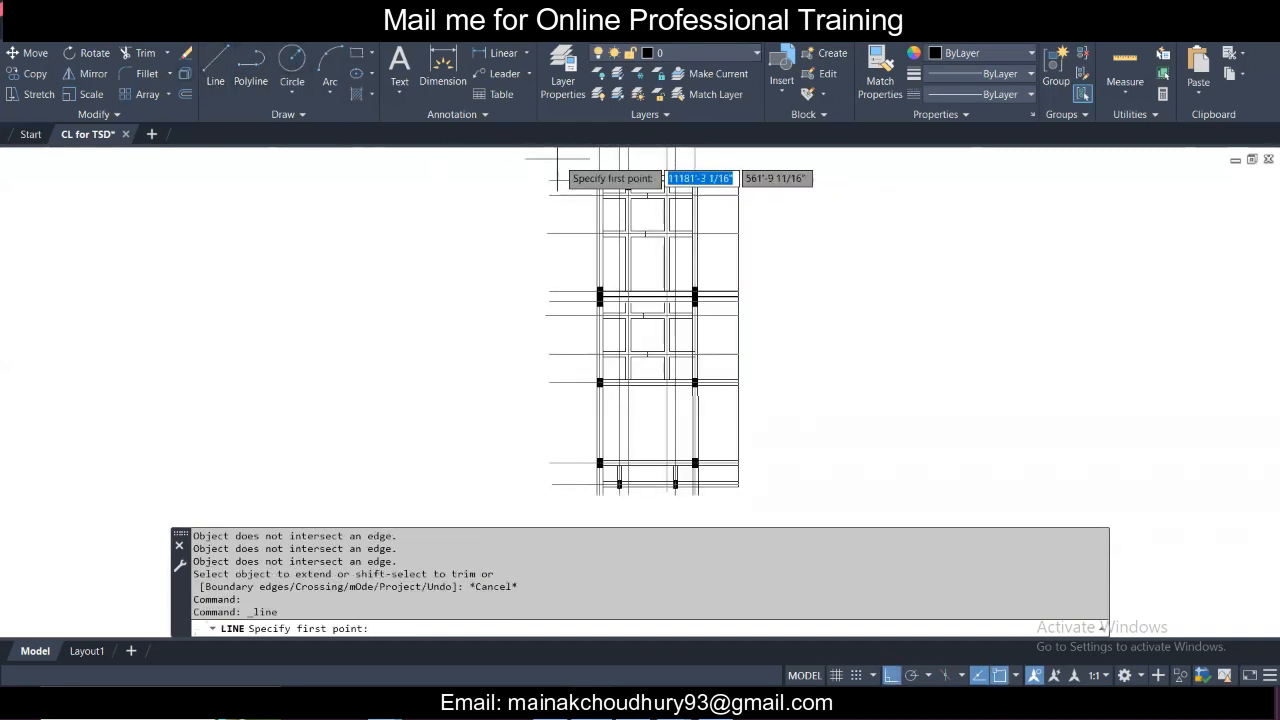
left_click(540, 158)
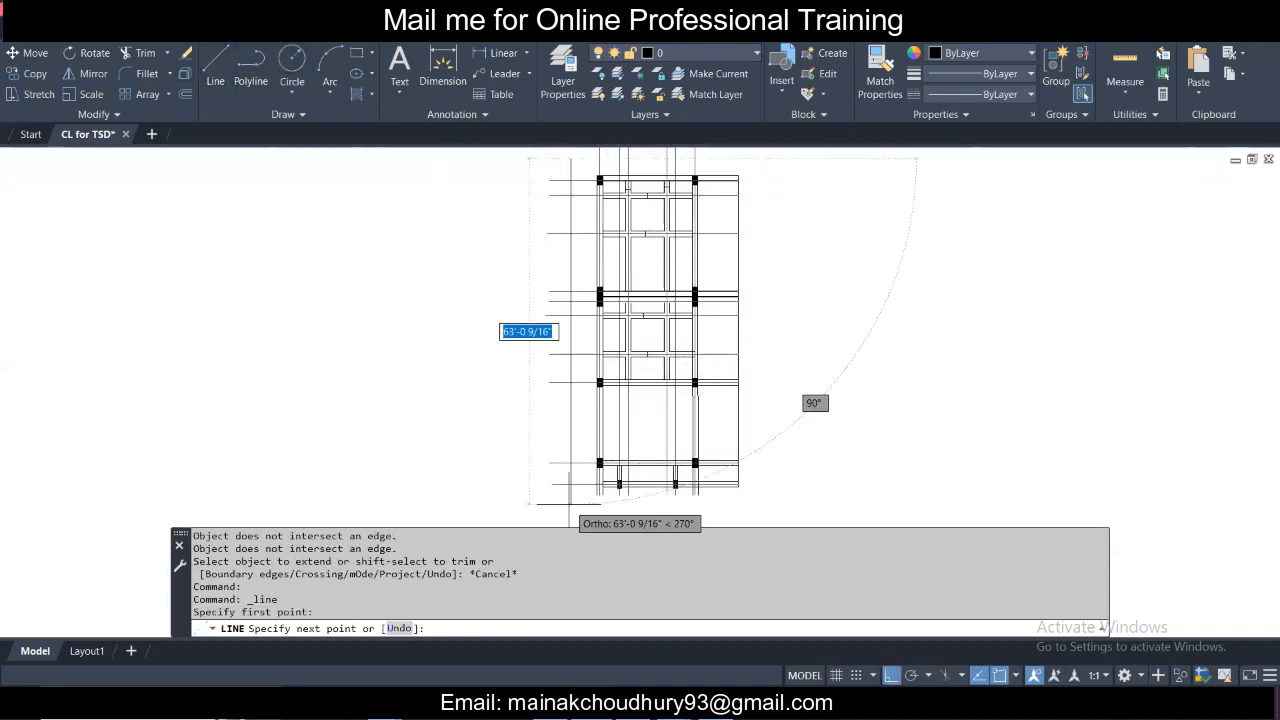
key("Escape")
key("Return")
left_click(559, 504)
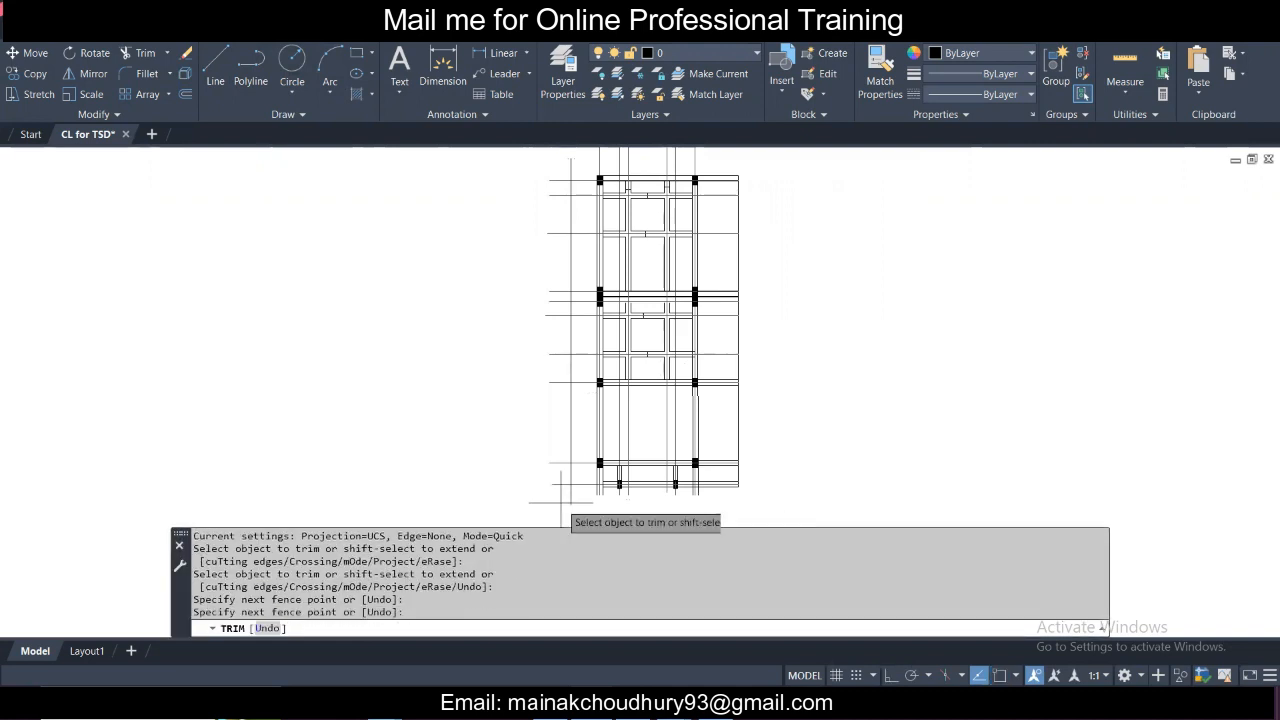
left_click(555, 170)
key("Escape")
left_click(578, 194)
left_click(547, 196)
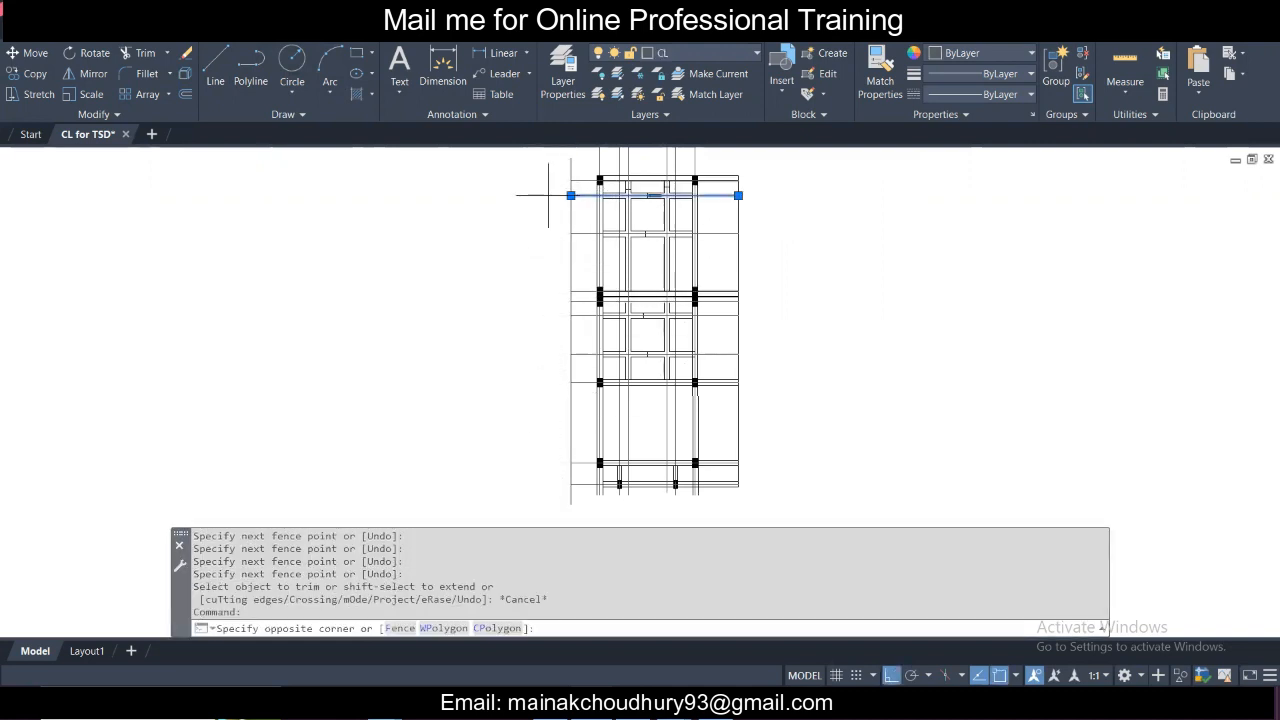
key("Escape")
key("Escape")
Delete the vertical construction line at the left ends of the horizontal grid lines.
left_click(576, 216)
left_click(554, 210)
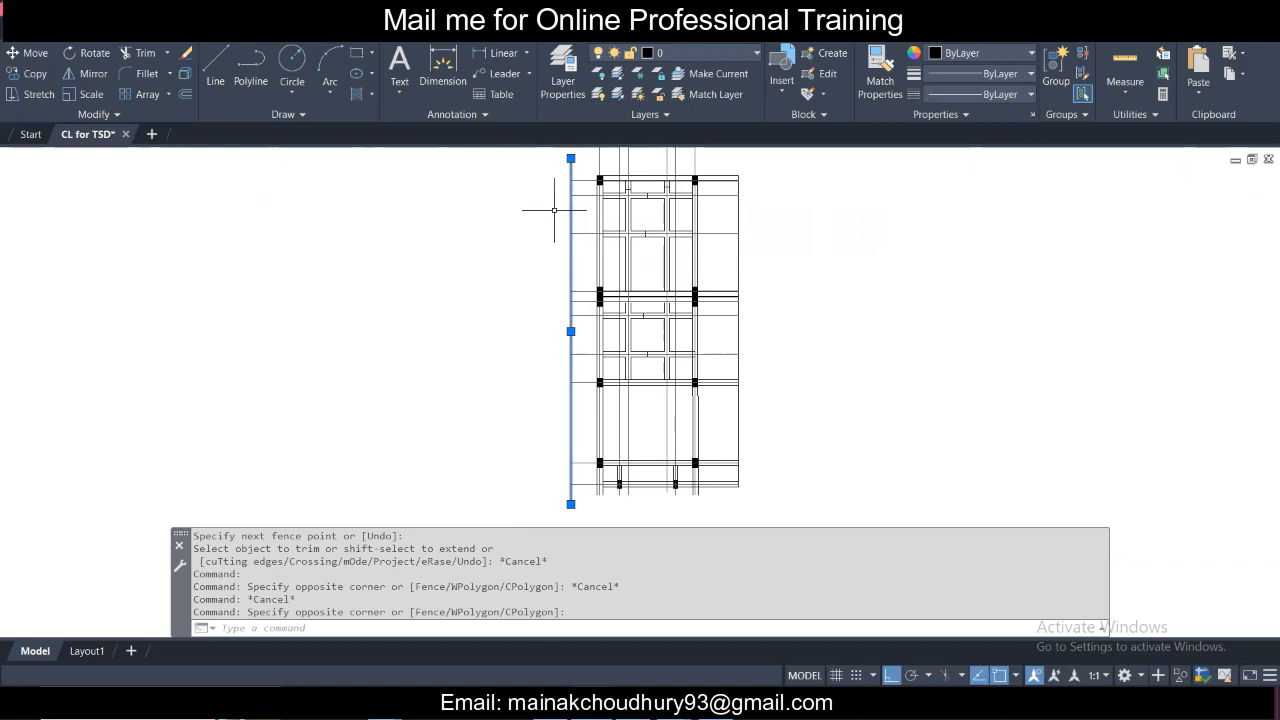
key("Delete")
Open the structure revision drawing from the project folder and show the area around grids 05 and 06 of the roof beam framing.
scroll(674, 485, "up", 4)
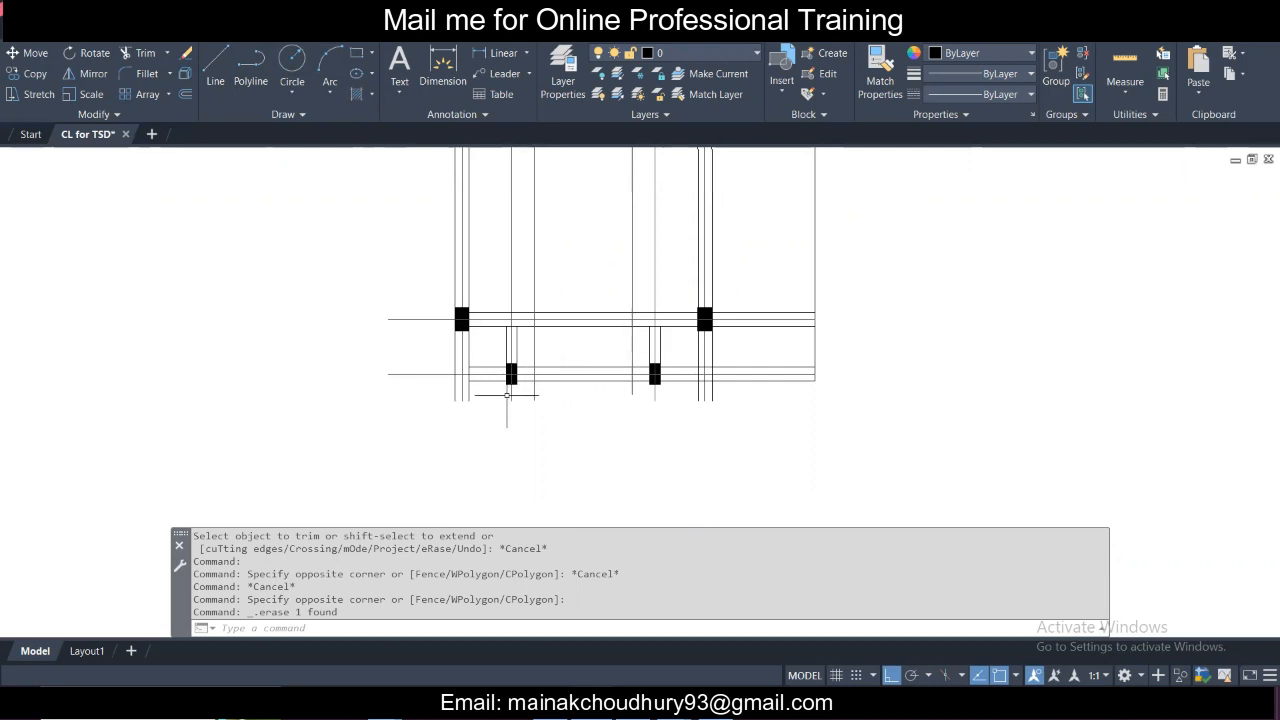
left_click(1180, 8)
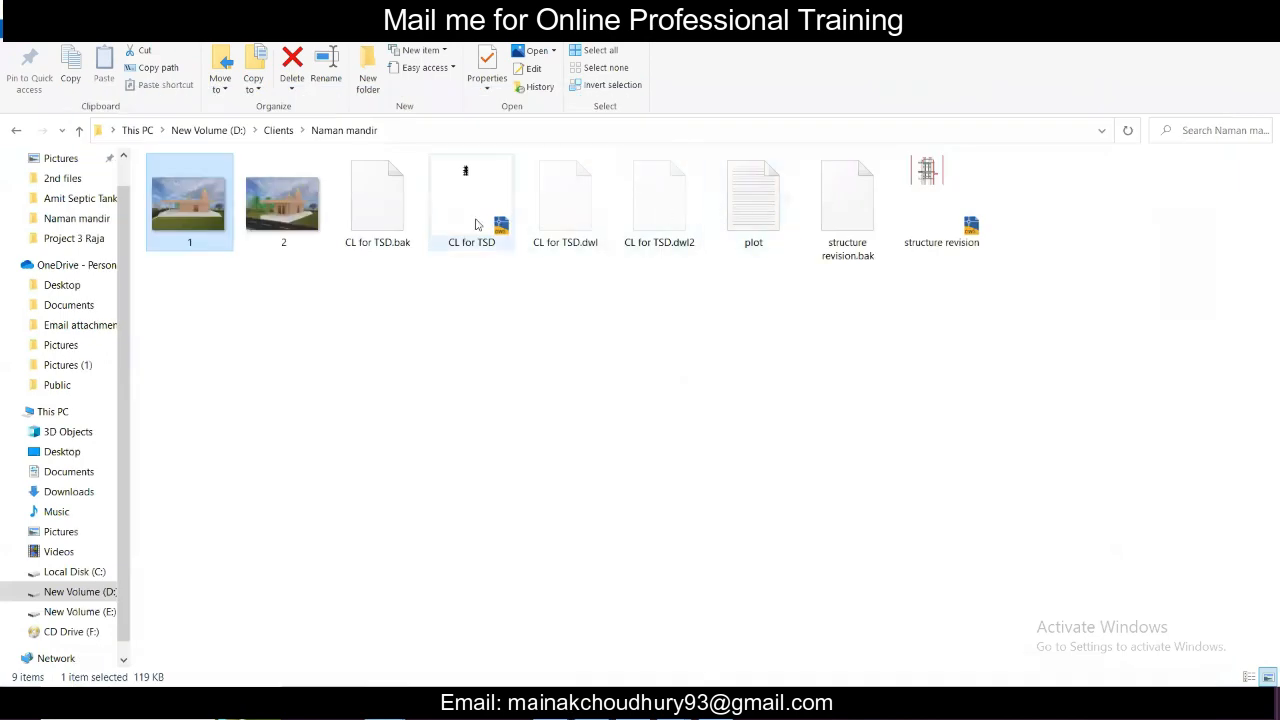
double_click(935, 200)
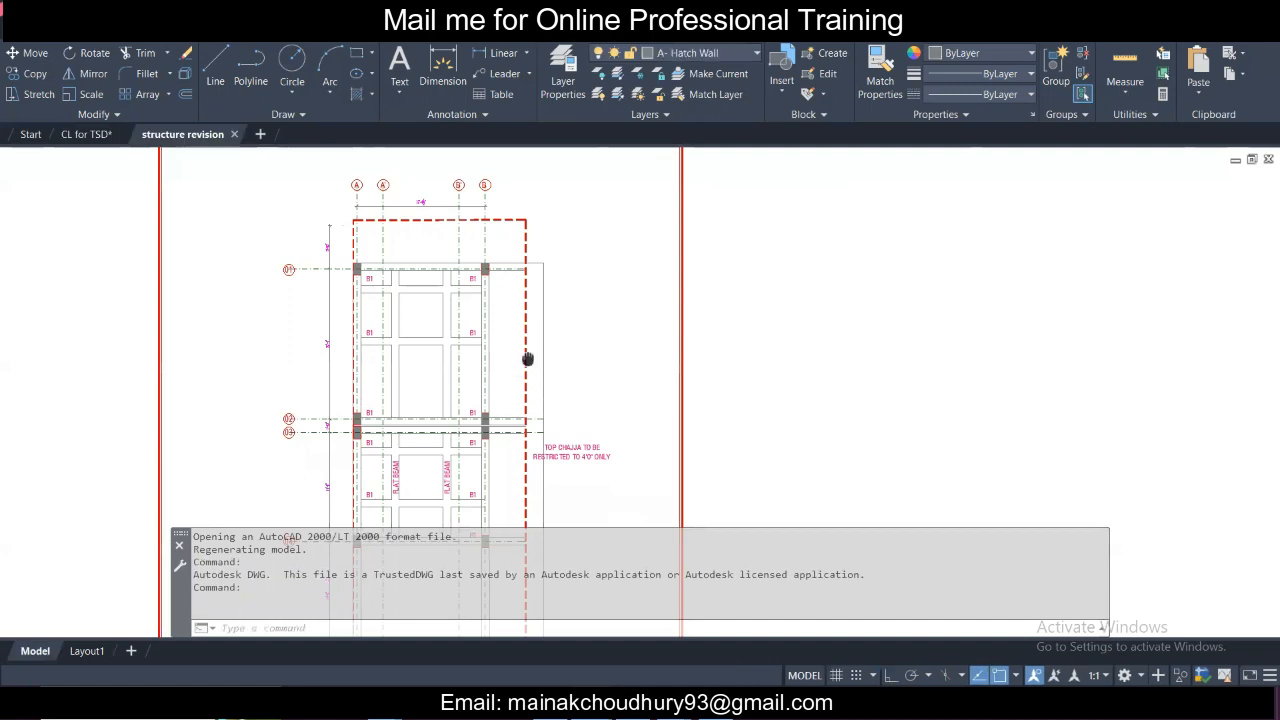
middle_click_drag(528, 358, 533, 150)
scroll(437, 382, "up", 4)
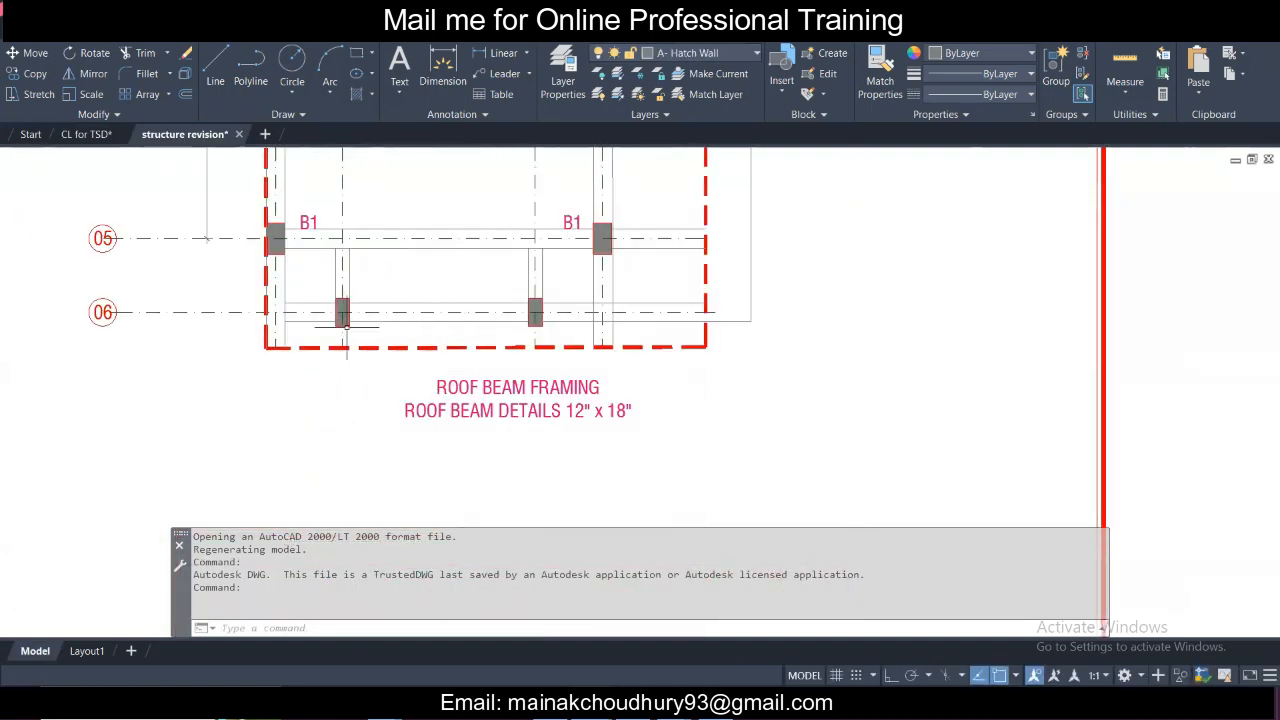
Measure the vertical distance from the grid 06 beam's lower edge to the red dashed outline with a temporary linear dimension.
left_click(505, 55)
left_click(342, 322)
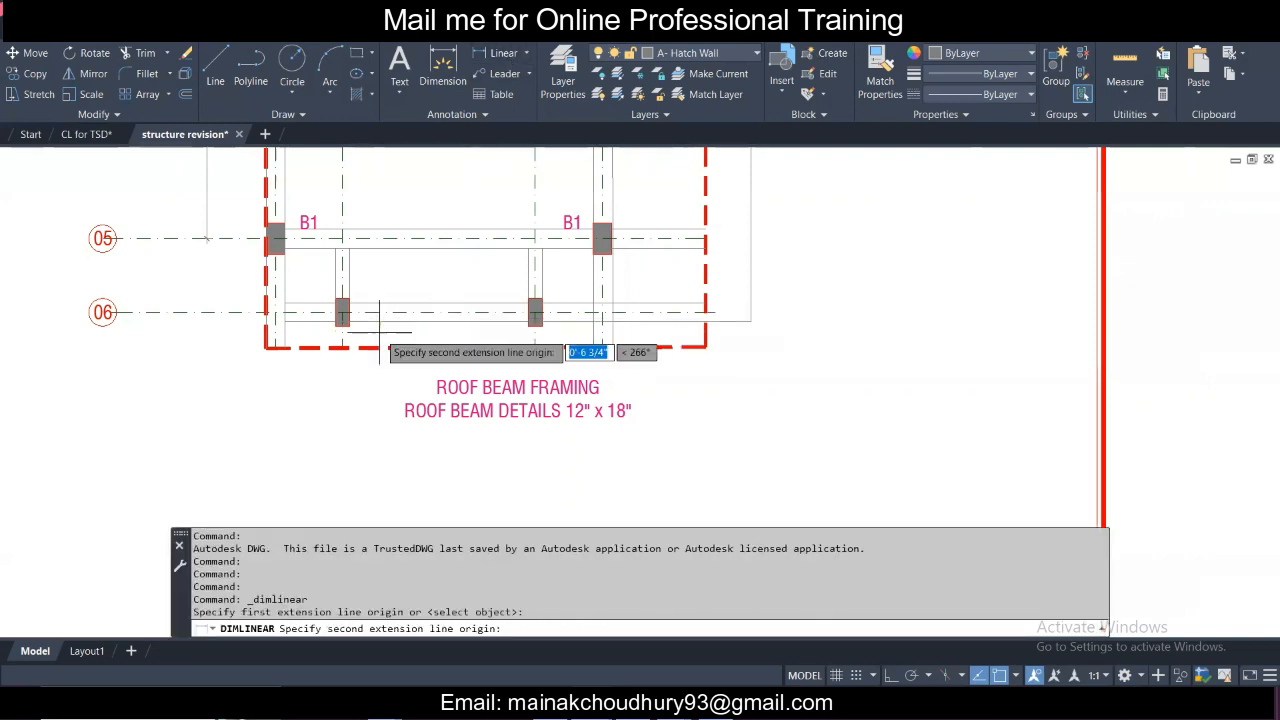
left_click(300, 370)
scroll(215, 362, "up", 4)
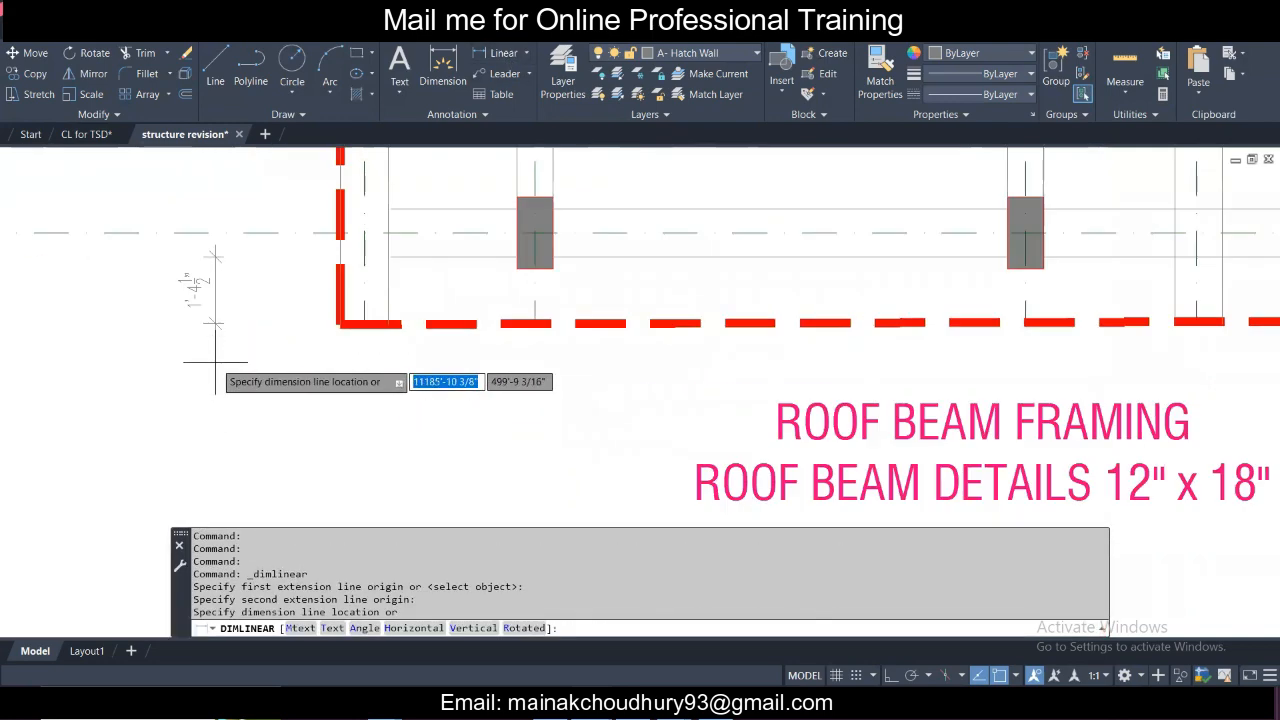
scroll(215, 362, "down", 4)
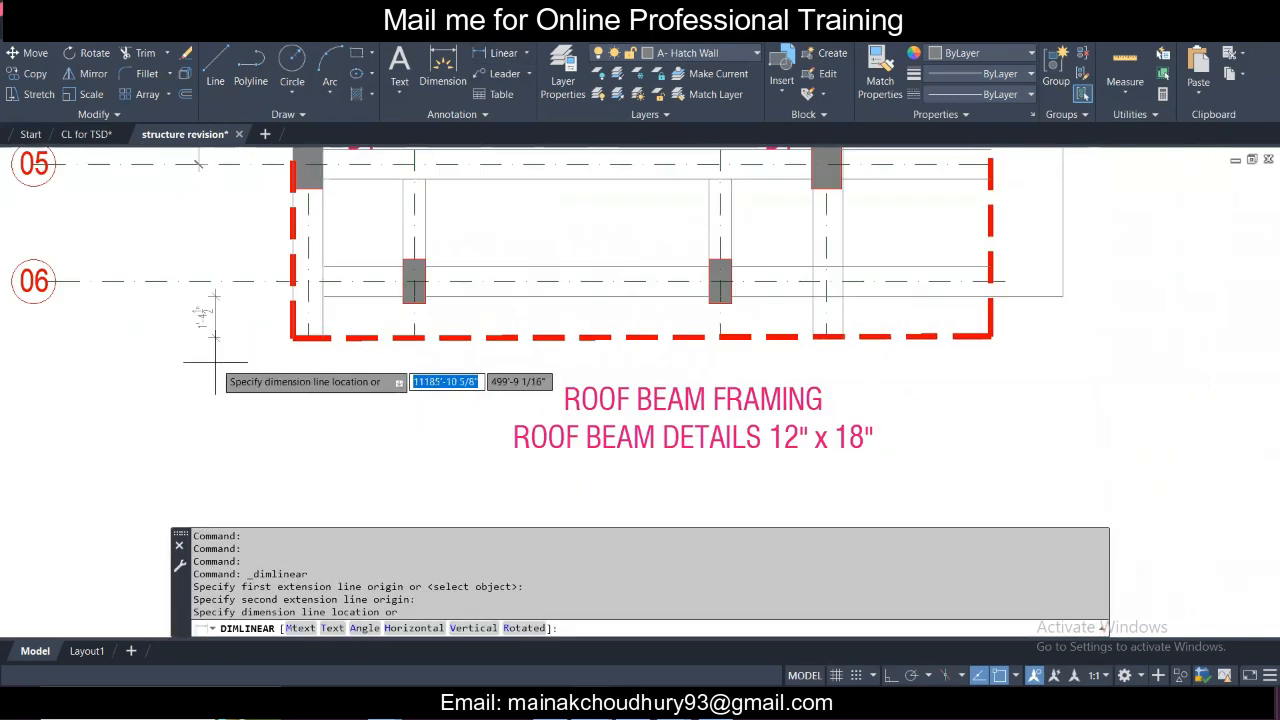
key("Escape")
Return to the CL for TSD drawing and measure how far the left beam projects below the lowest horizontal beam's lower edge.
left_click(88, 133)
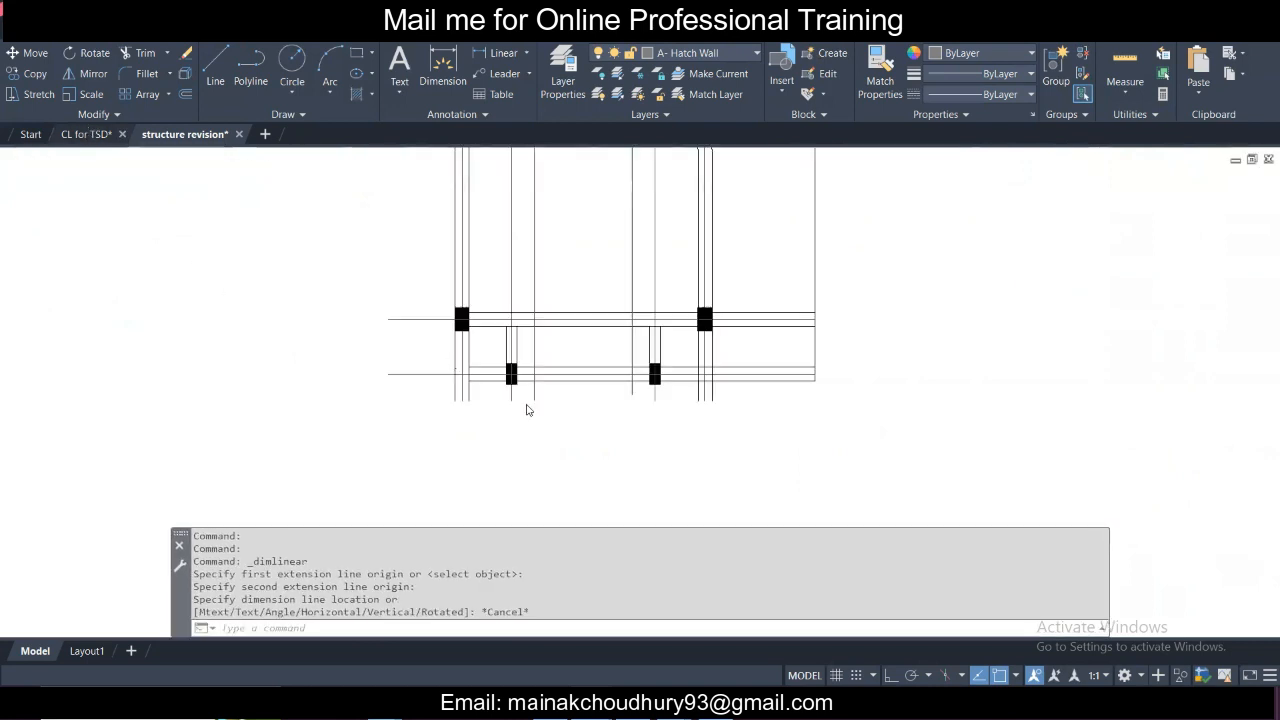
left_click(503, 53)
left_click(436, 369)
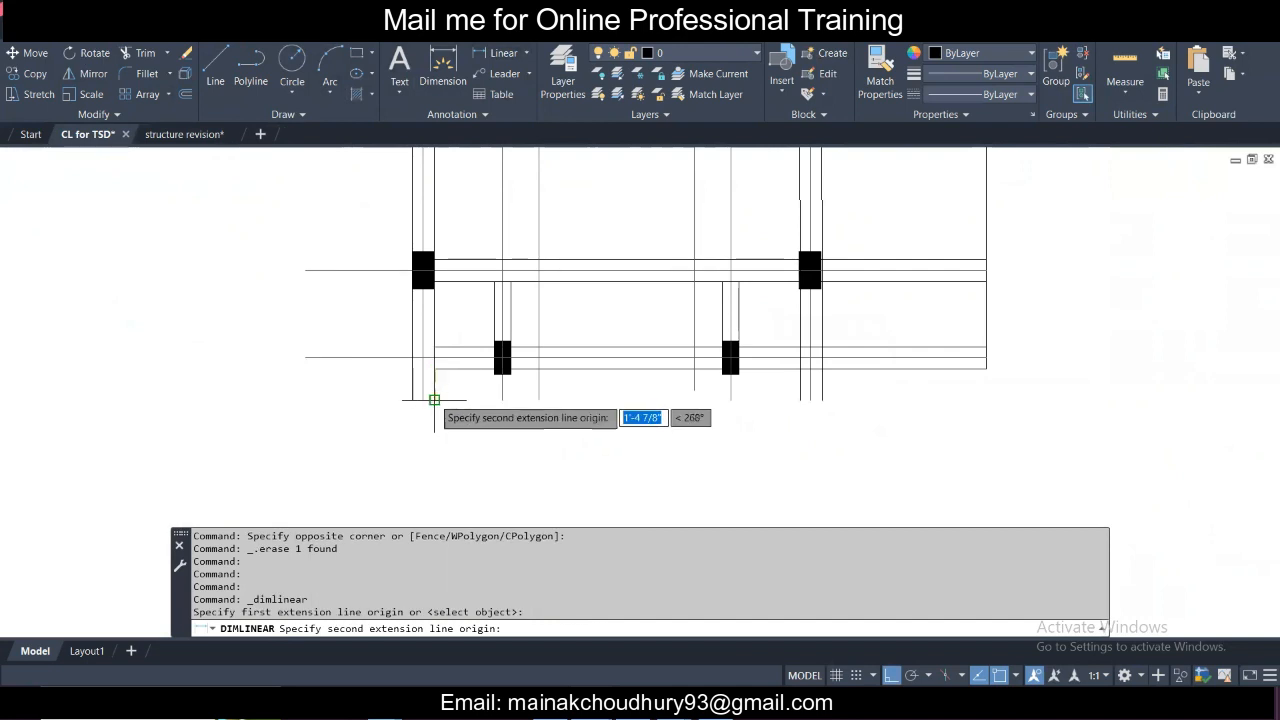
left_click(433, 399)
scroll(446, 417, "up", 3)
scroll(446, 417, "down", 3)
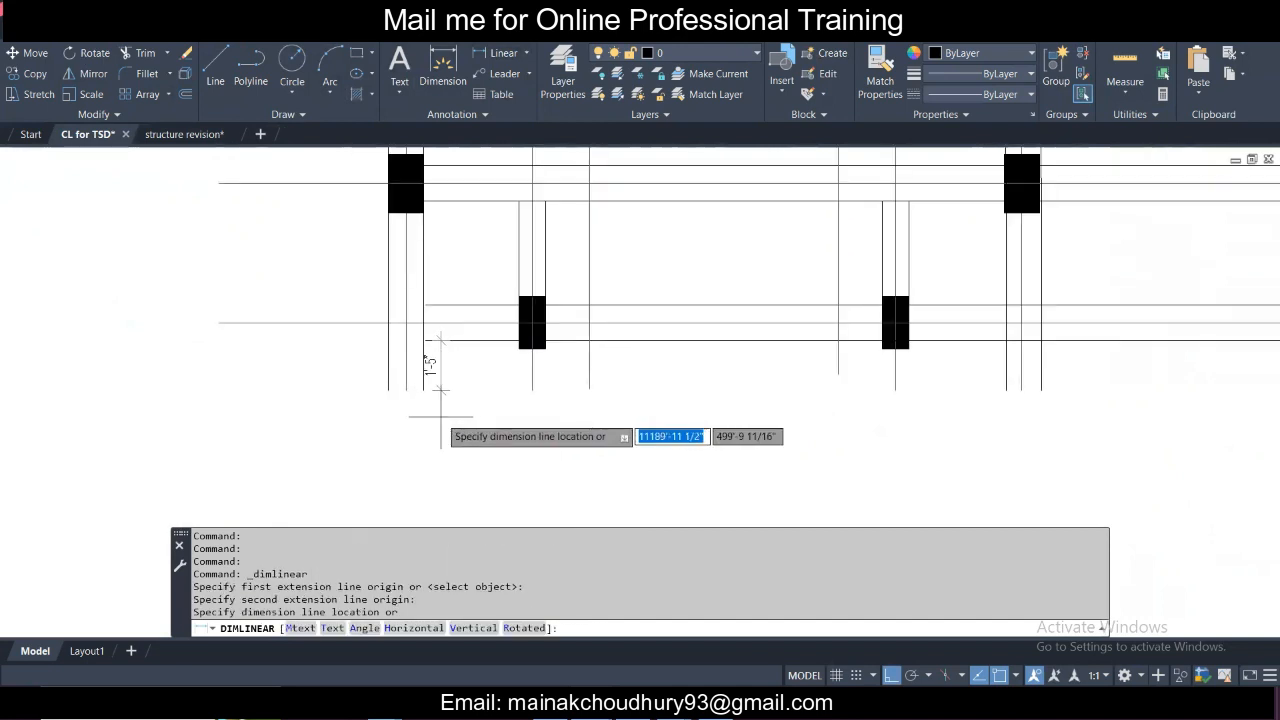
key("Escape")
Draw the bottom slab edge from the left beam's lower outer end to the right slab edge, and close it up to the existing corner.
left_click(215, 66)
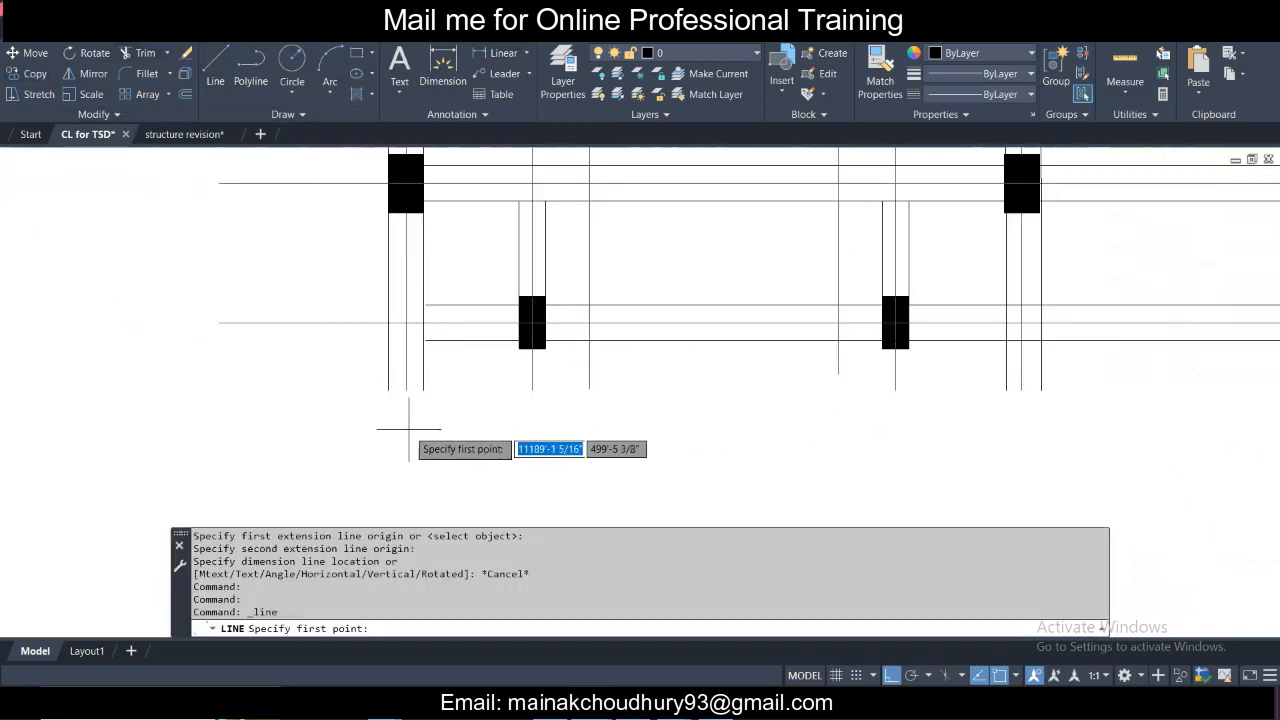
left_click(389, 387)
scroll(389, 387, "down", 3)
scroll(727, 387, "up", 3)
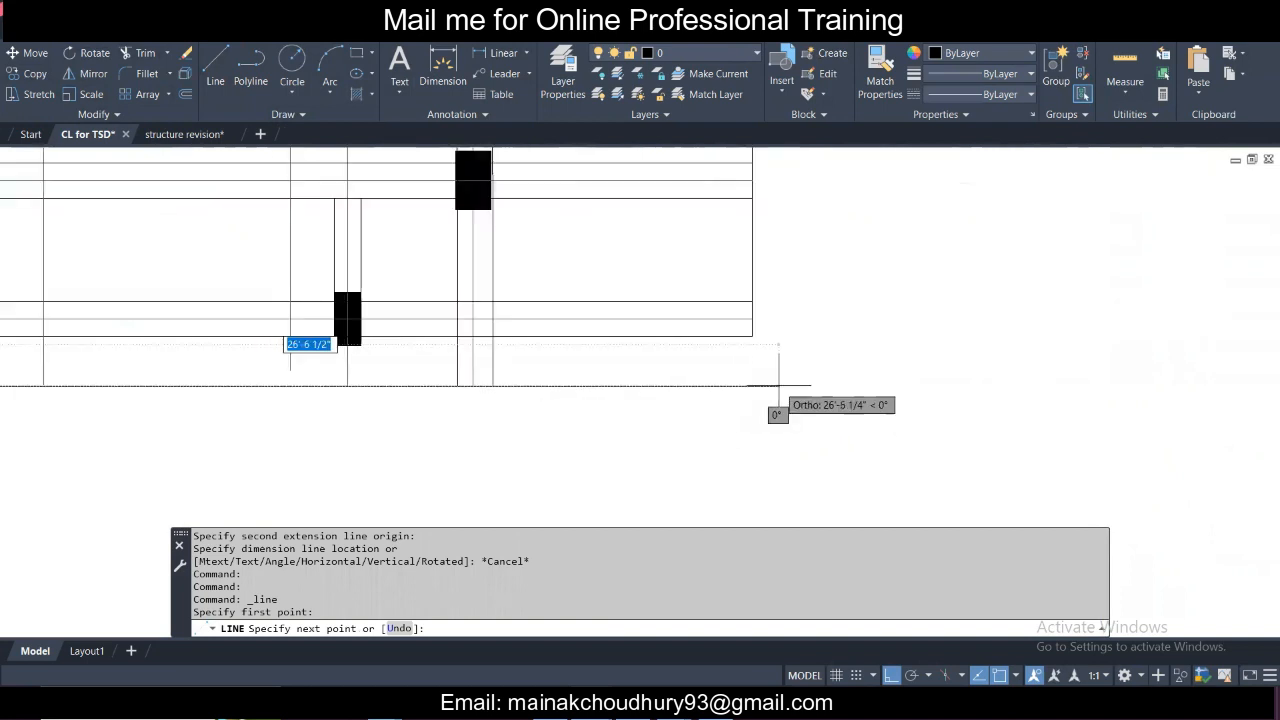
left_click(751, 383)
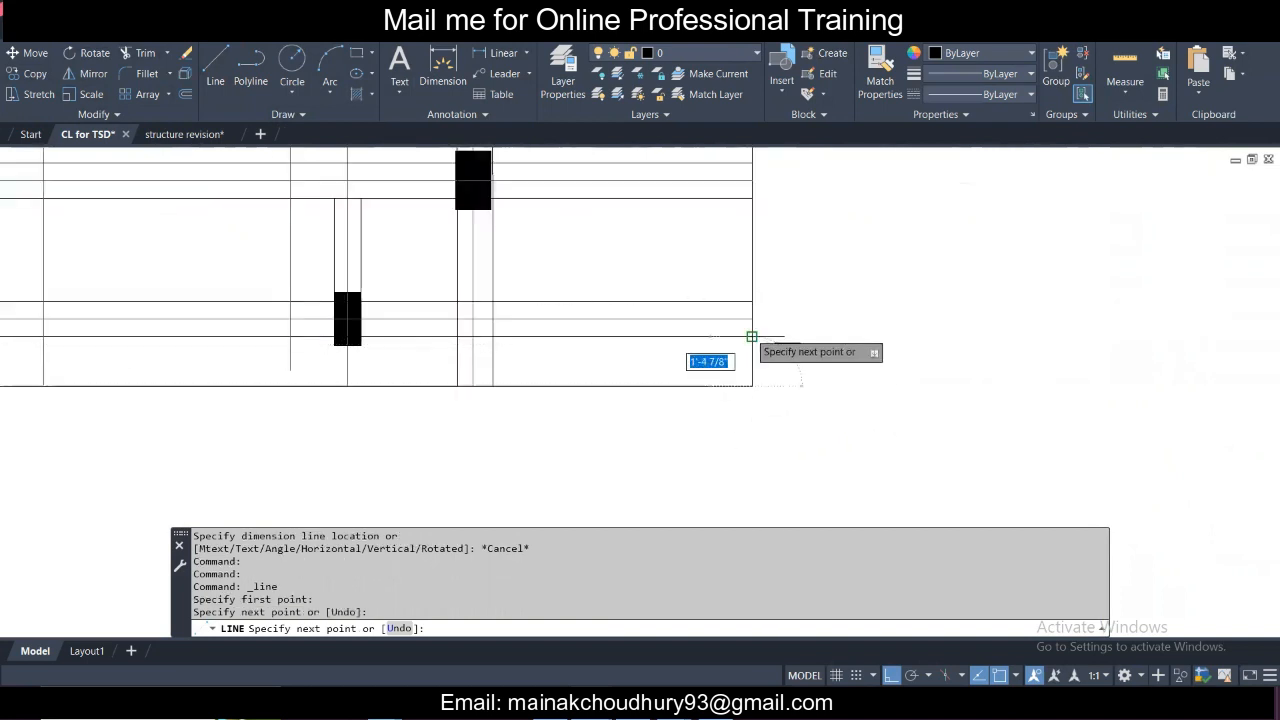
left_click(750, 338)
key("Escape")
scroll(583, 351, "down", 3)
scroll(583, 351, "up", 2)
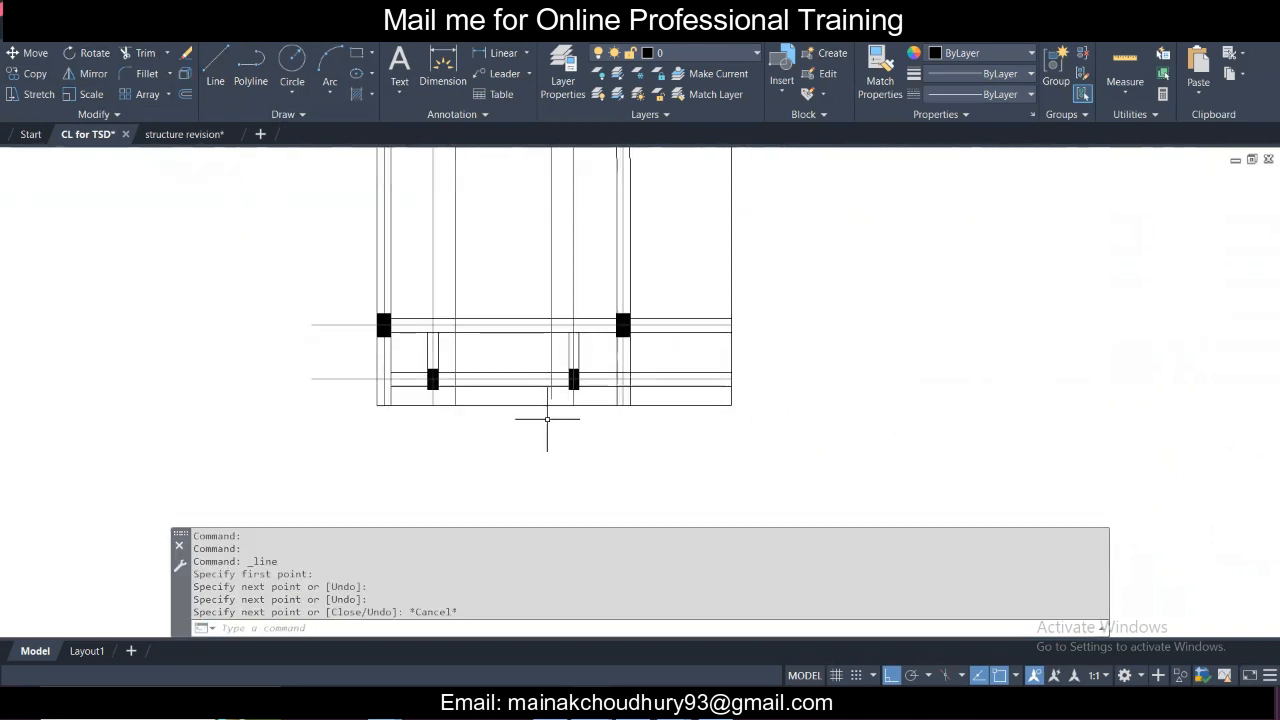
Stretch the lower end of the grid line through the small left column down past the bottom slab edge.
scroll(547, 419, "up", 2)
scroll(435, 410, "down", 2)
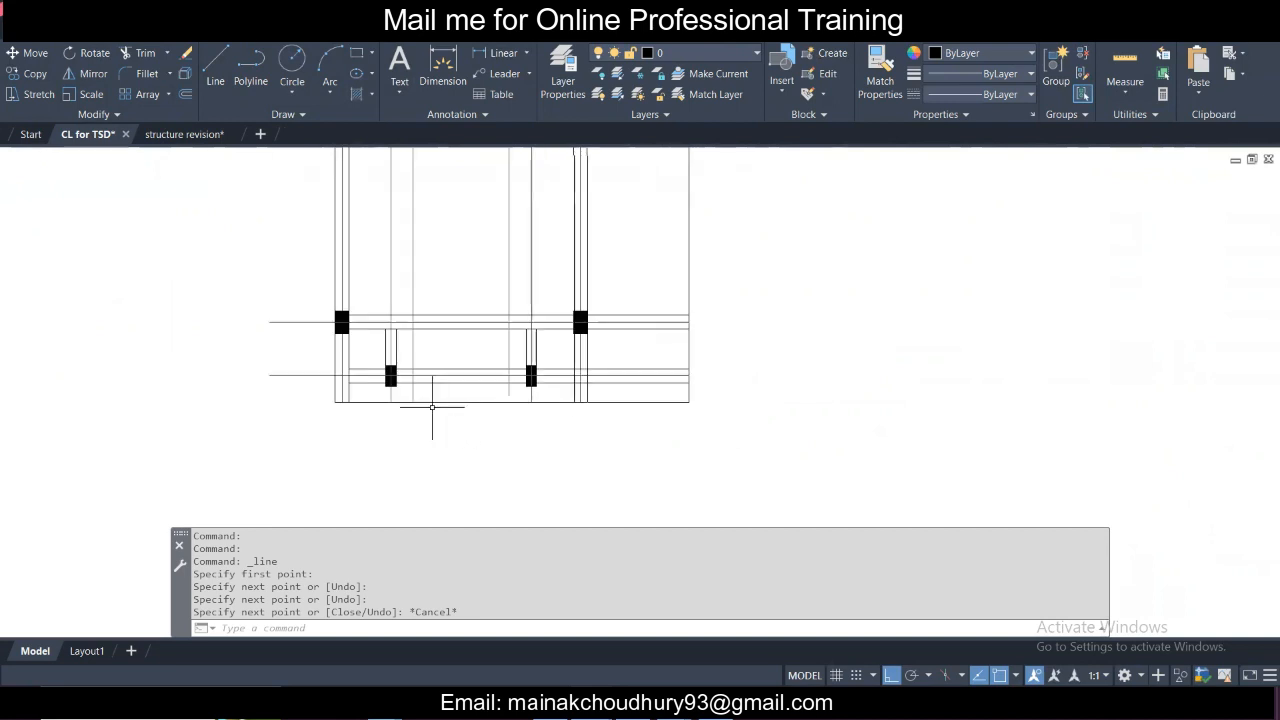
scroll(432, 407, "up", 4)
left_click_drag(337, 367, 274, 374)
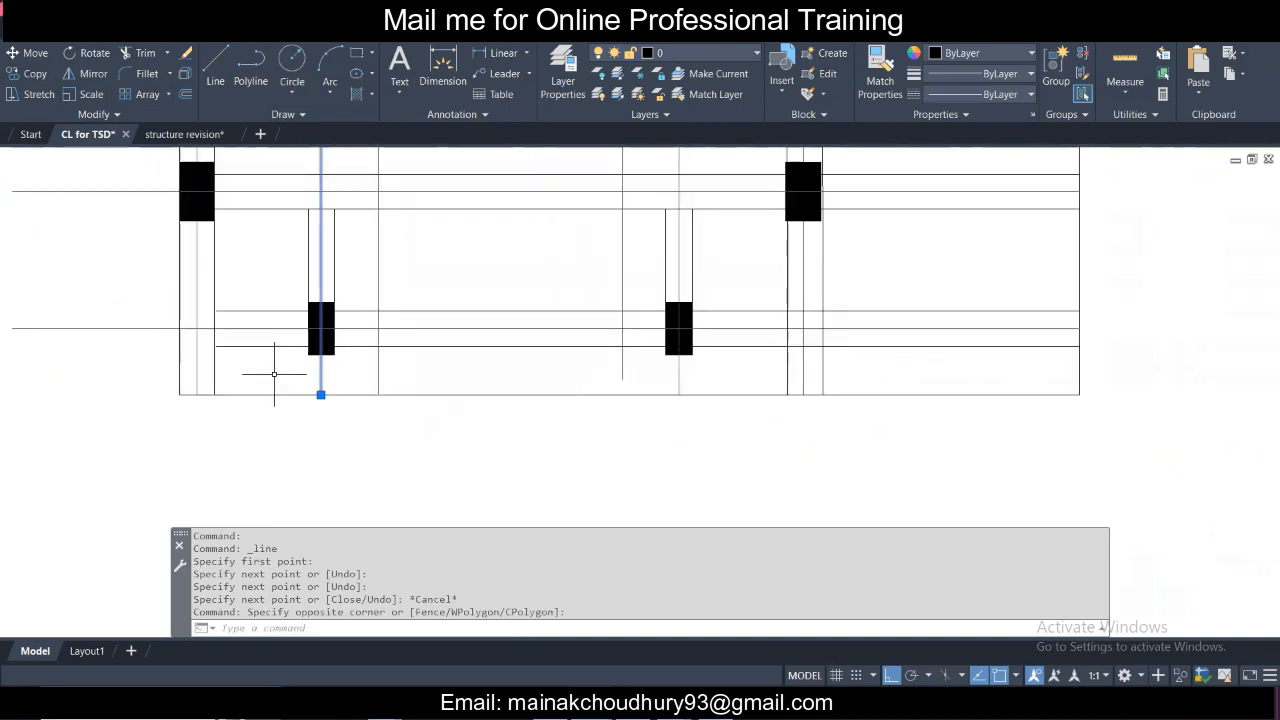
left_click(320, 394)
key("Escape")
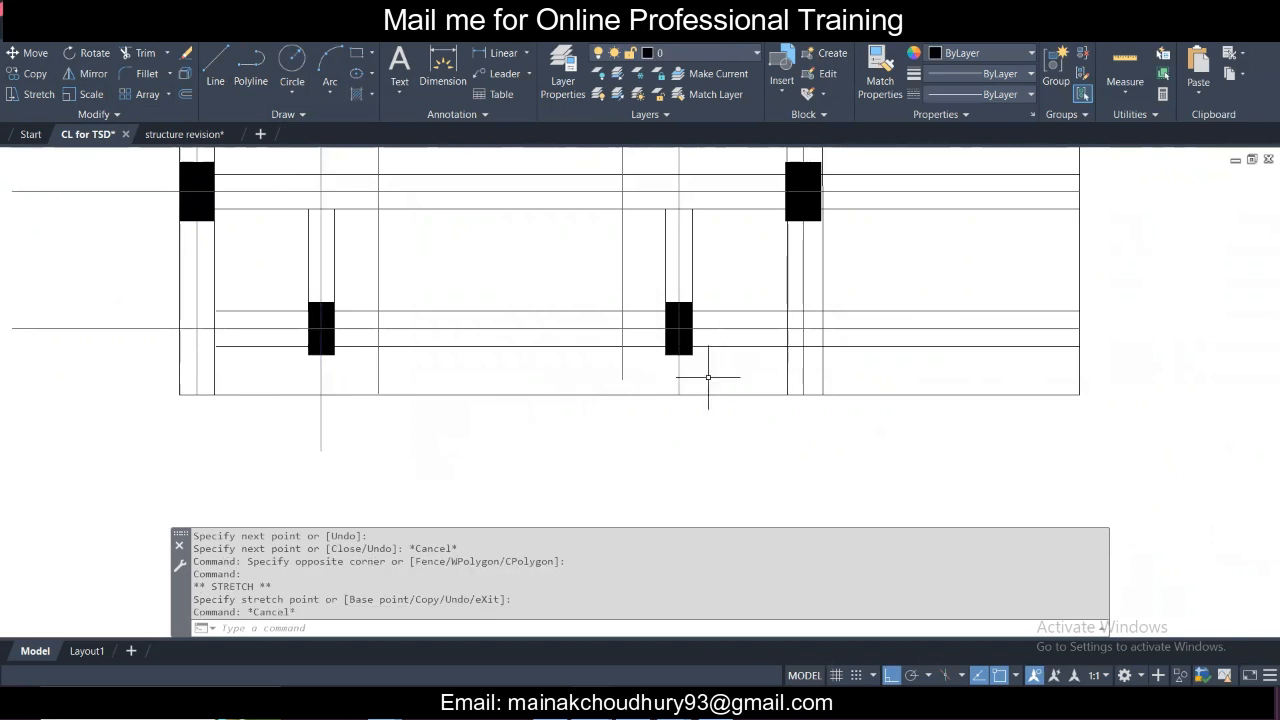
left_click(704, 379)
left_click(672, 372)
key("Escape")
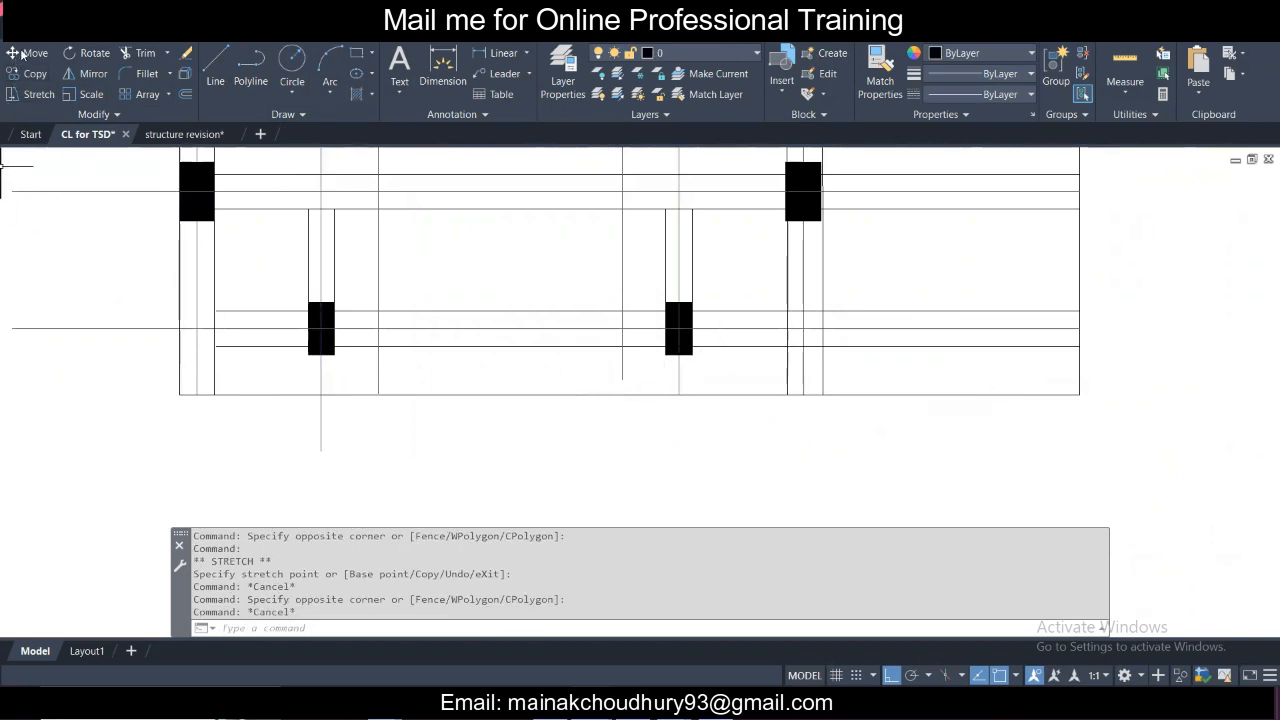
Draw a horizontal line about 8'-10" long leftward from the lengthened grid line's lower end, level with the horizontal grid lines' left ends.
left_click(215, 72)
left_click(320, 449)
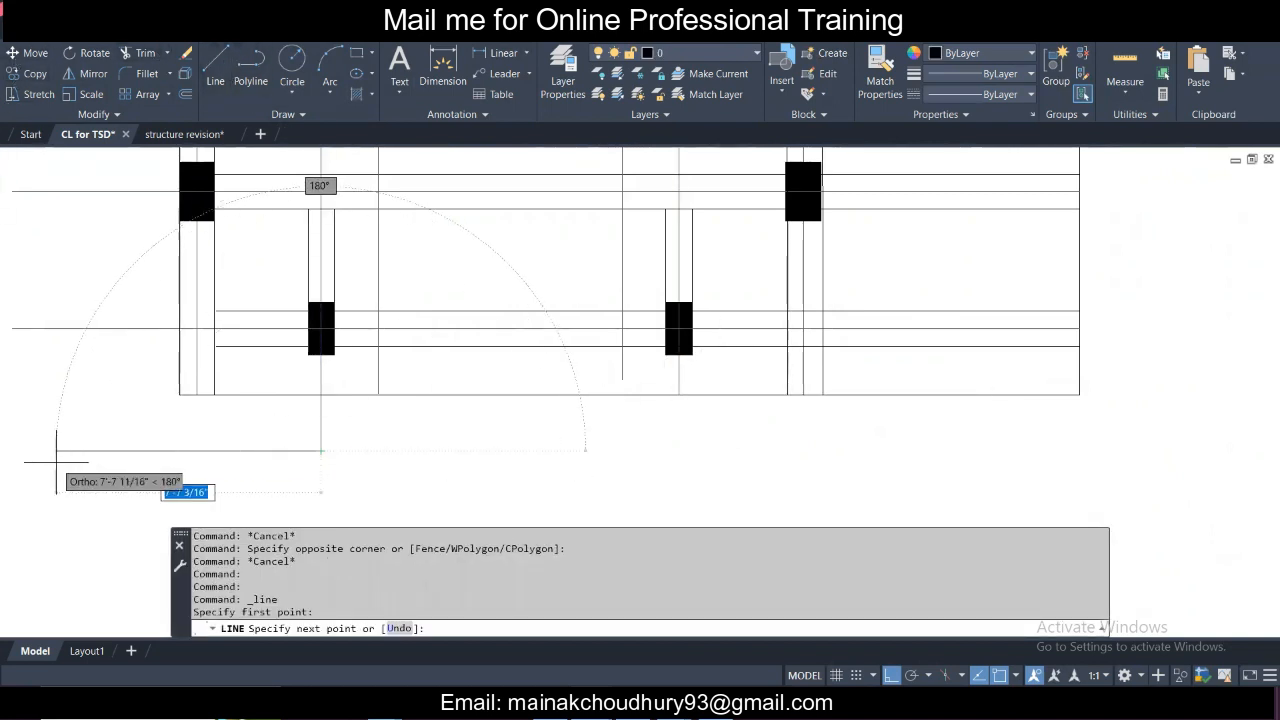
scroll(65, 455, "down", 2)
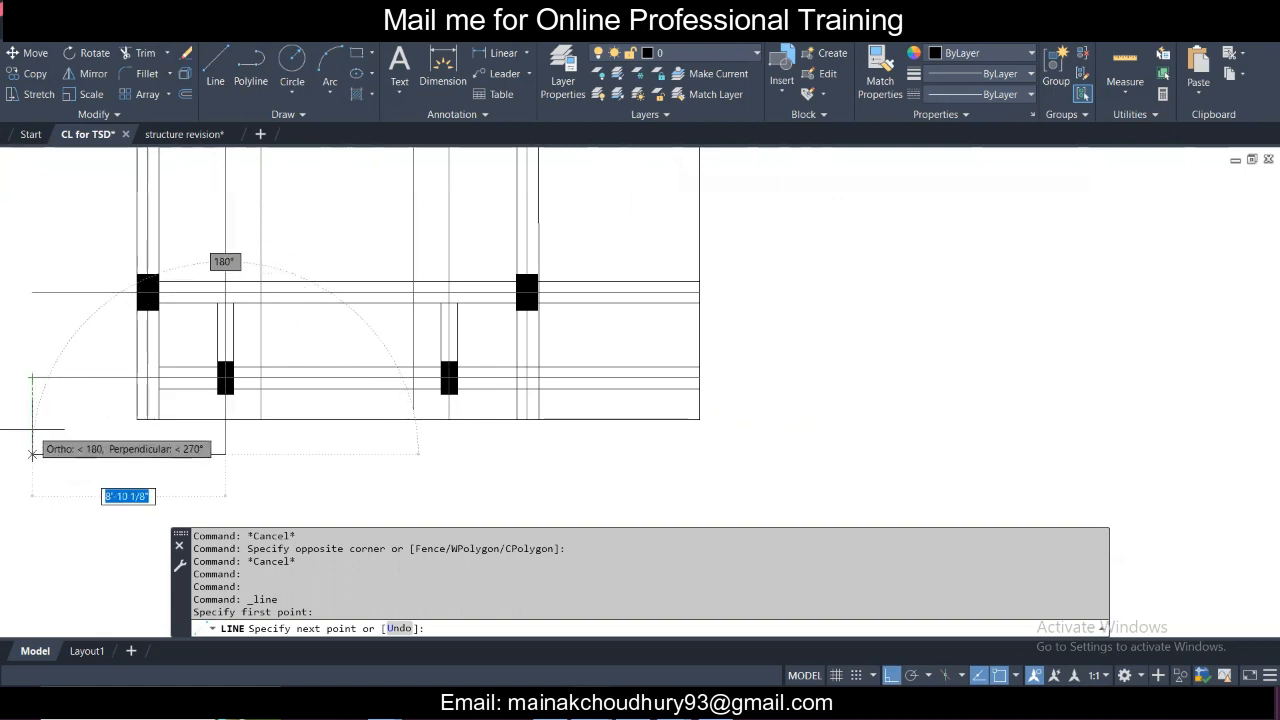
left_click(32, 454)
key("Escape")
Stretch the right end of the new horizontal line below the plan into line with the right slab edge, about 30'-7" overall.
left_click(125, 466)
left_click(125, 441)
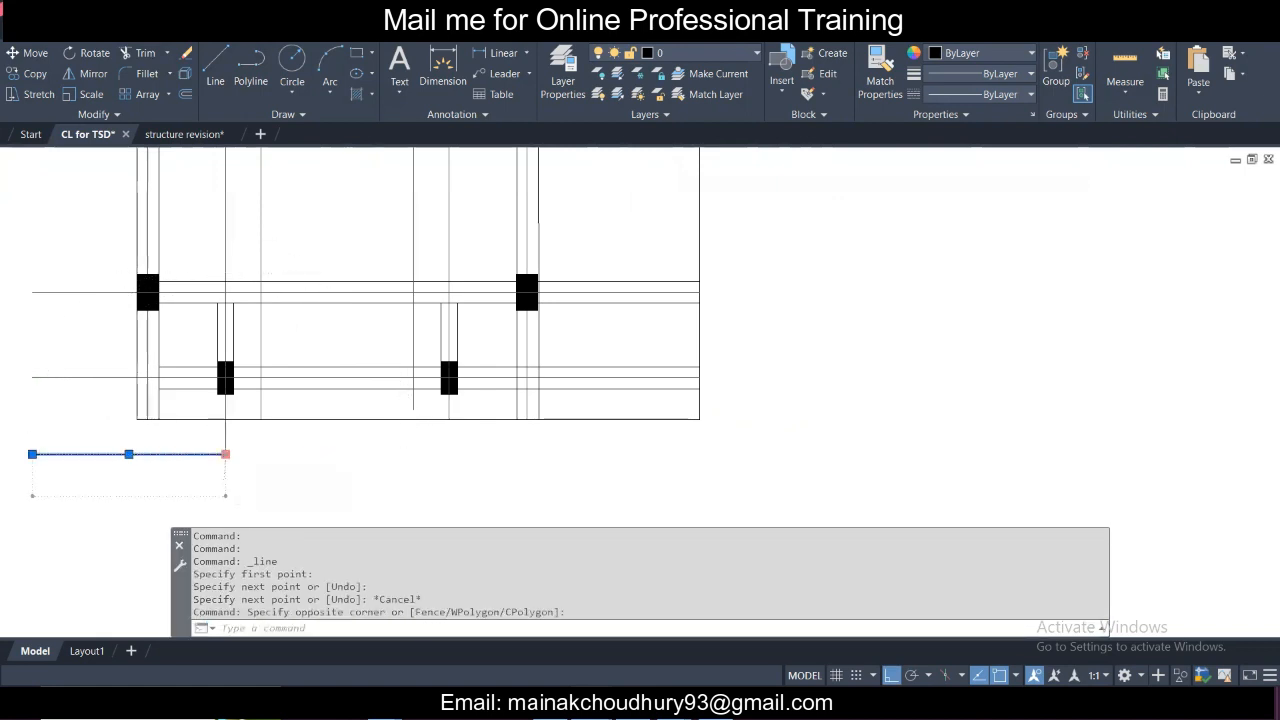
left_click(225, 454)
scroll(686, 429, "up", 2)
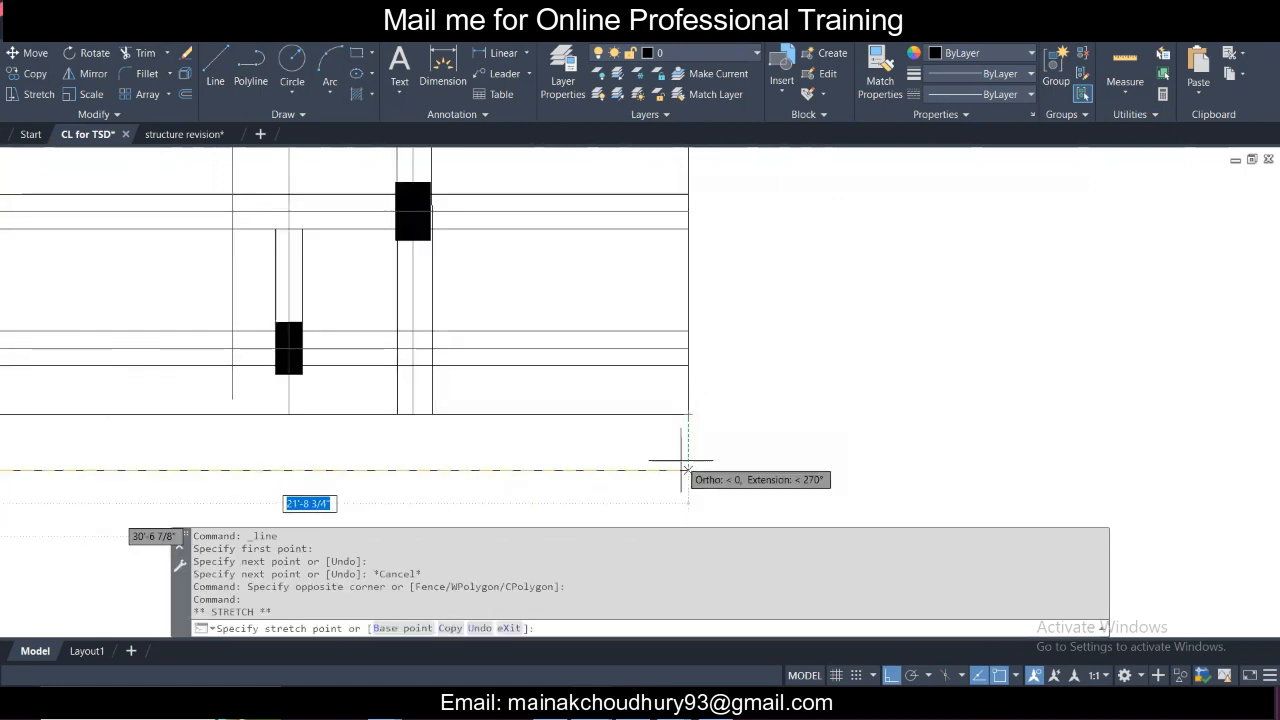
left_click(682, 461)
key("Escape")
Extend the remaining vertical grid and centre lines down to the horizontal line below the plan.
left_click(643, 488)
left_click(594, 435)
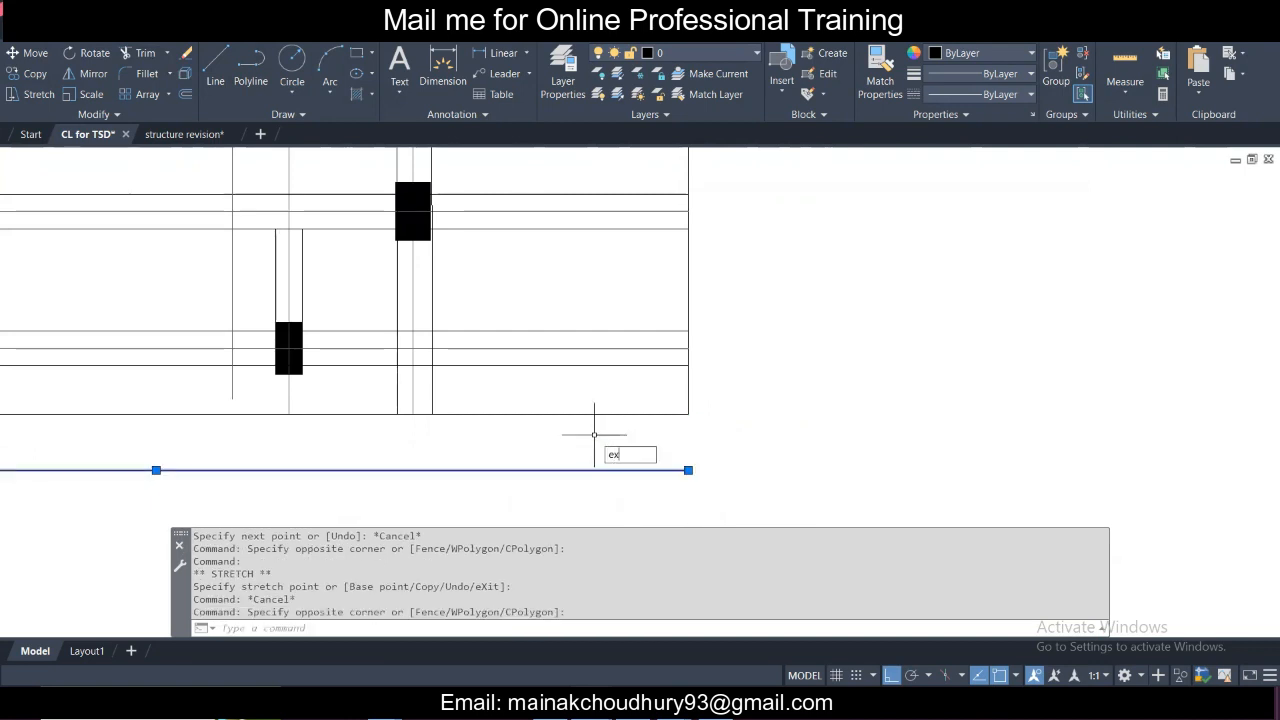
key("Return")
scroll(555, 420, "down", 3)
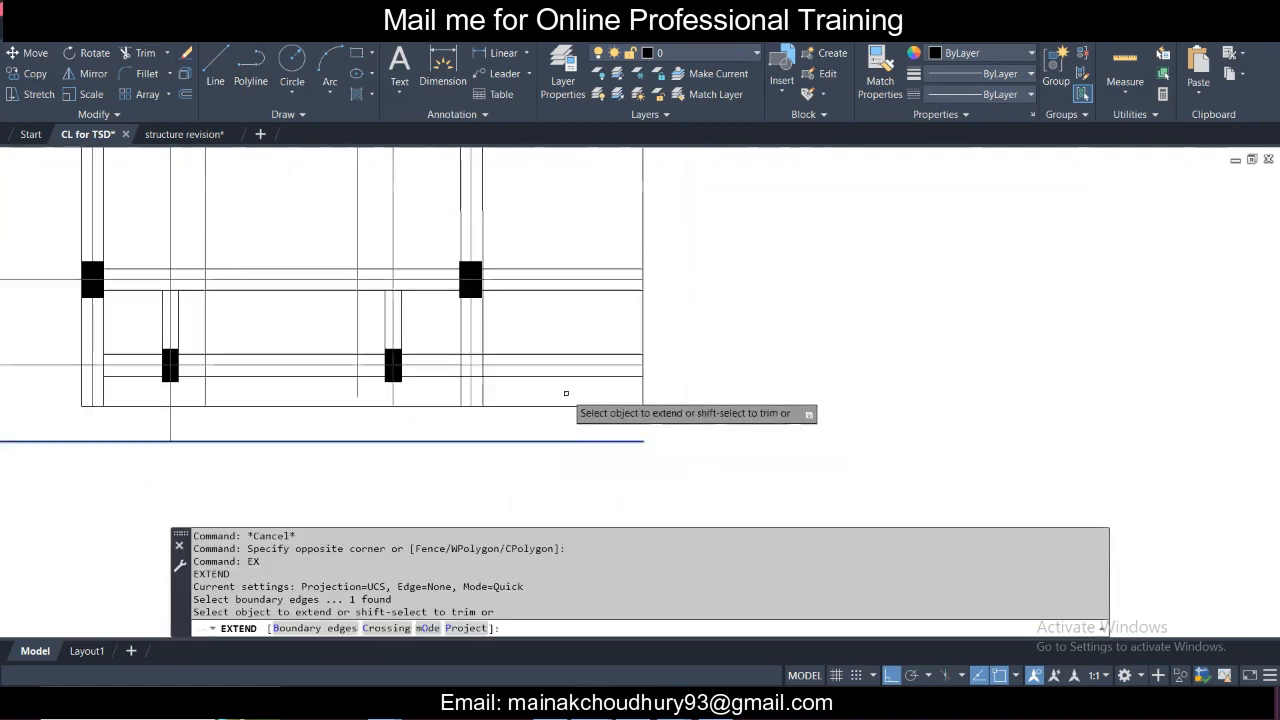
left_click(467, 392)
left_click_drag(416, 400, 347, 388)
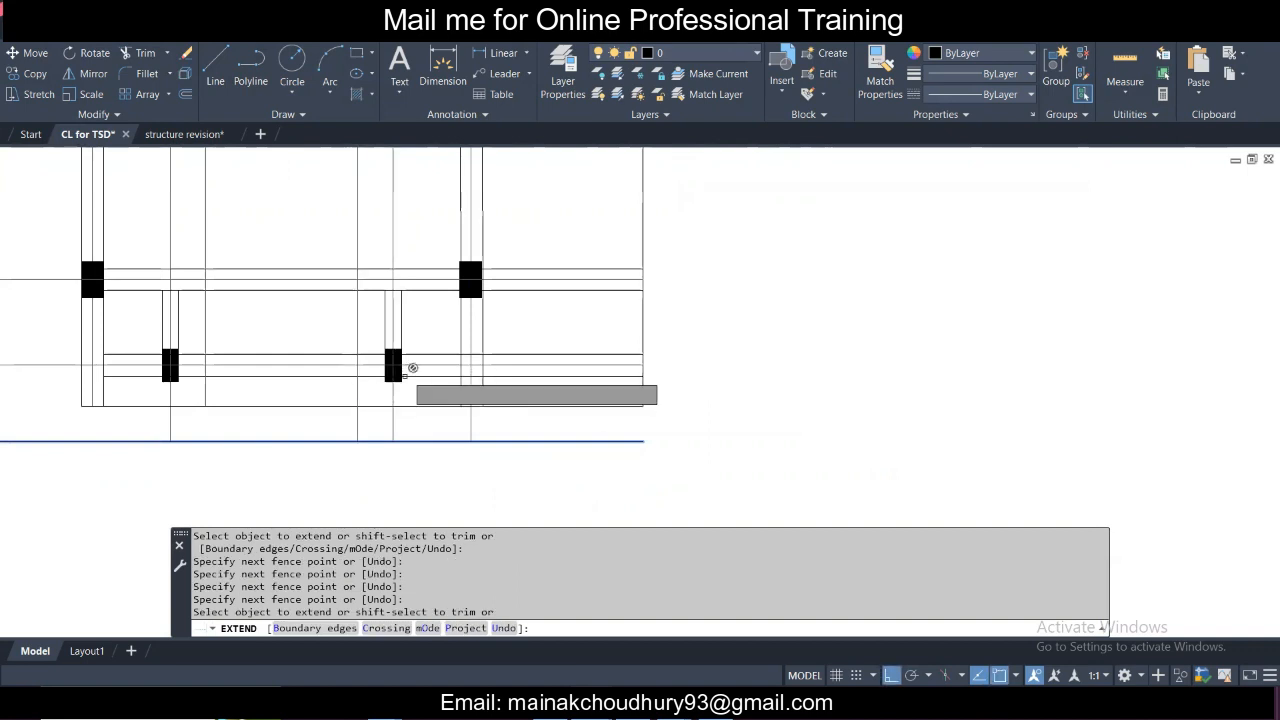
left_click(206, 390)
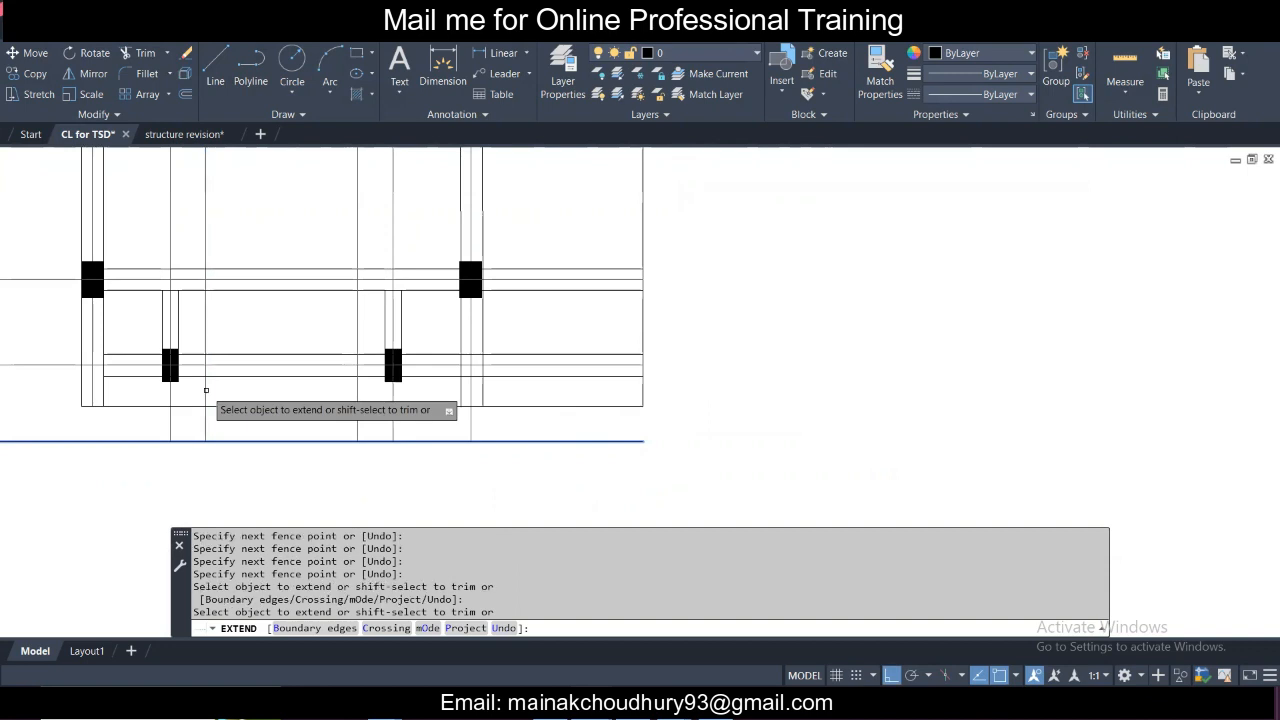
left_click(92, 390)
left_click_drag(92, 390, 277, 463)
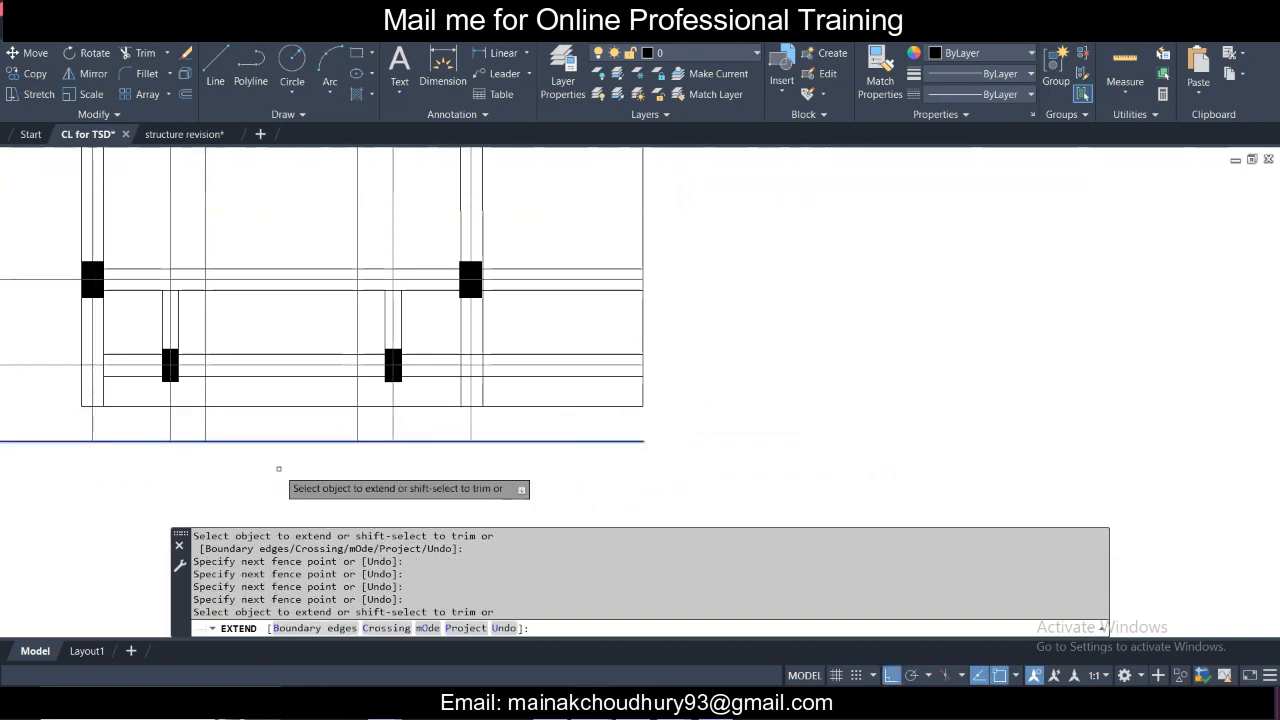
Erase the horizontal helper line below the plan.
key("Escape")
scroll(322, 420, "down", 3)
scroll(384, 400, "up", 4)
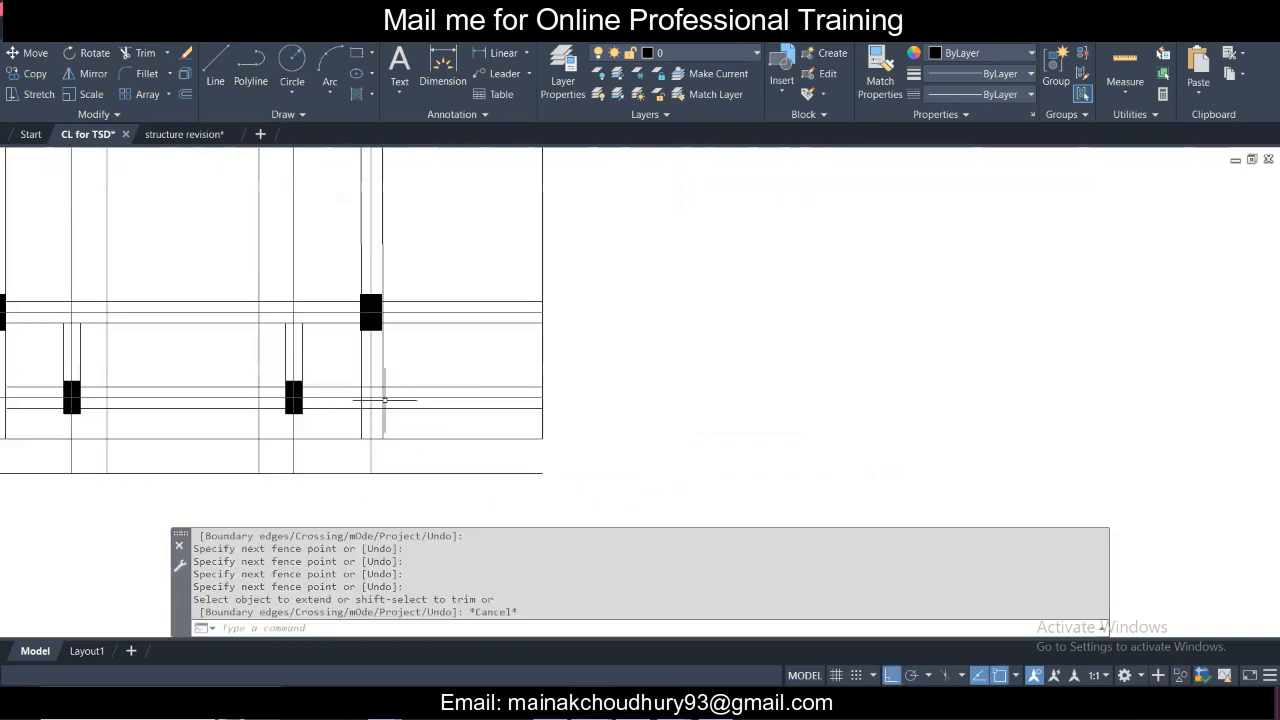
left_click_drag(505, 486, 471, 449)
key("Delete")
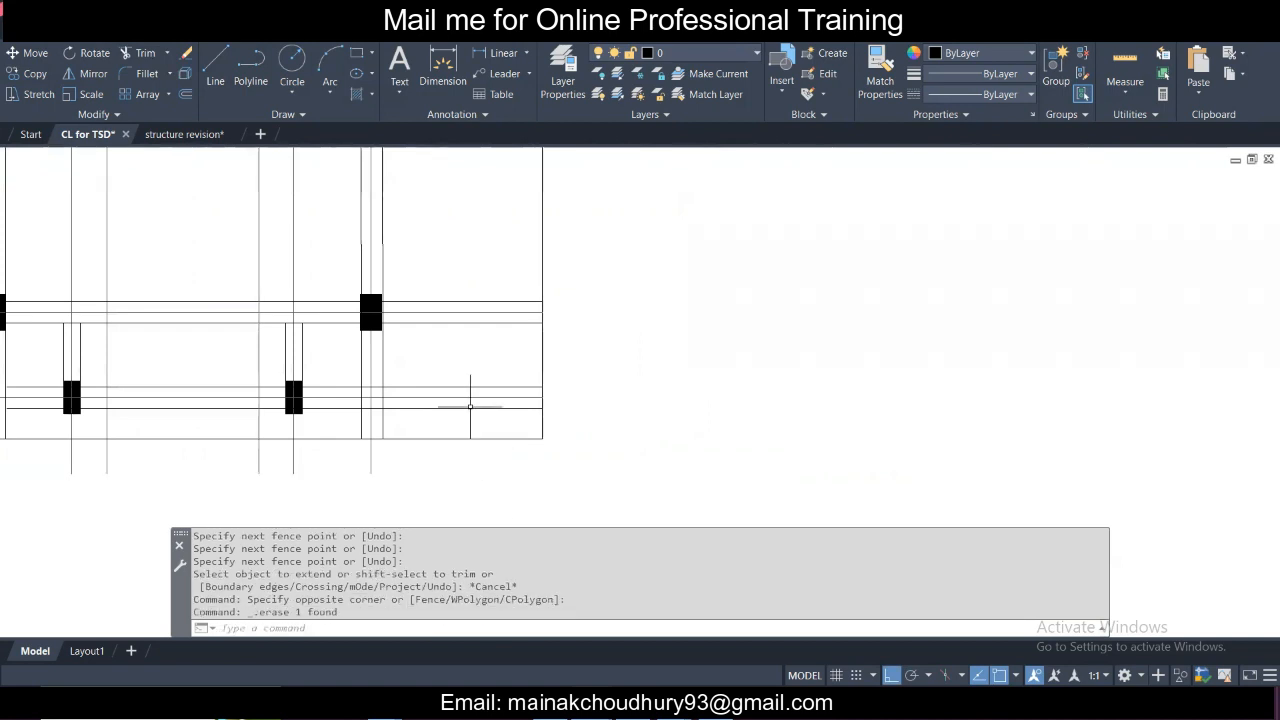
Erase the six short construction lines crossing the secondary beams along the framing plan.
scroll(470, 407, "down", 4)
middle_click_drag(455, 384, 456, 462)
middle_click_drag(489, 373, 500, 455)
middle_click_drag(497, 365, 511, 455)
scroll(398, 394, "up", 4)
left_click_drag(315, 363, 336, 423)
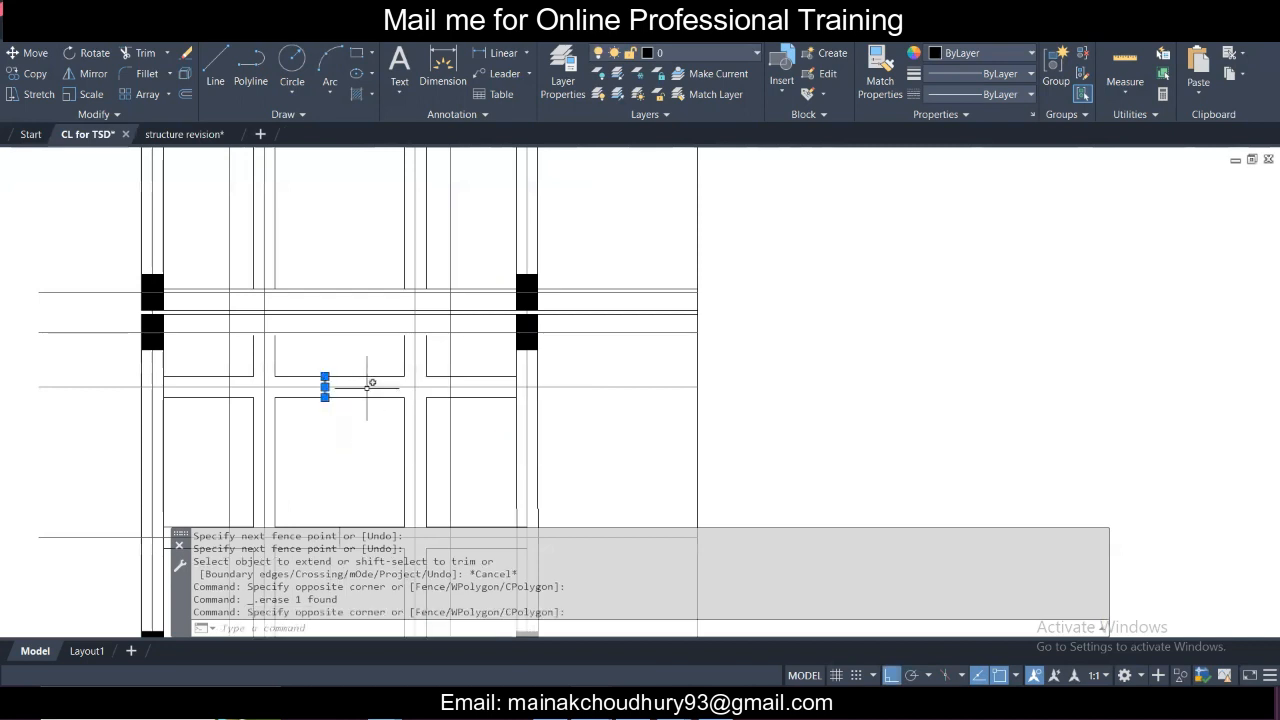
scroll(354, 430, "down", 2)
middle_click_drag(348, 447, 373, 305)
left_click_drag(364, 342, 386, 388)
middle_click_drag(386, 338, 411, 460)
middle_click_drag(371, 282, 385, 392)
scroll(403, 330, "up", 2)
left_click(395, 227)
left_click(431, 313)
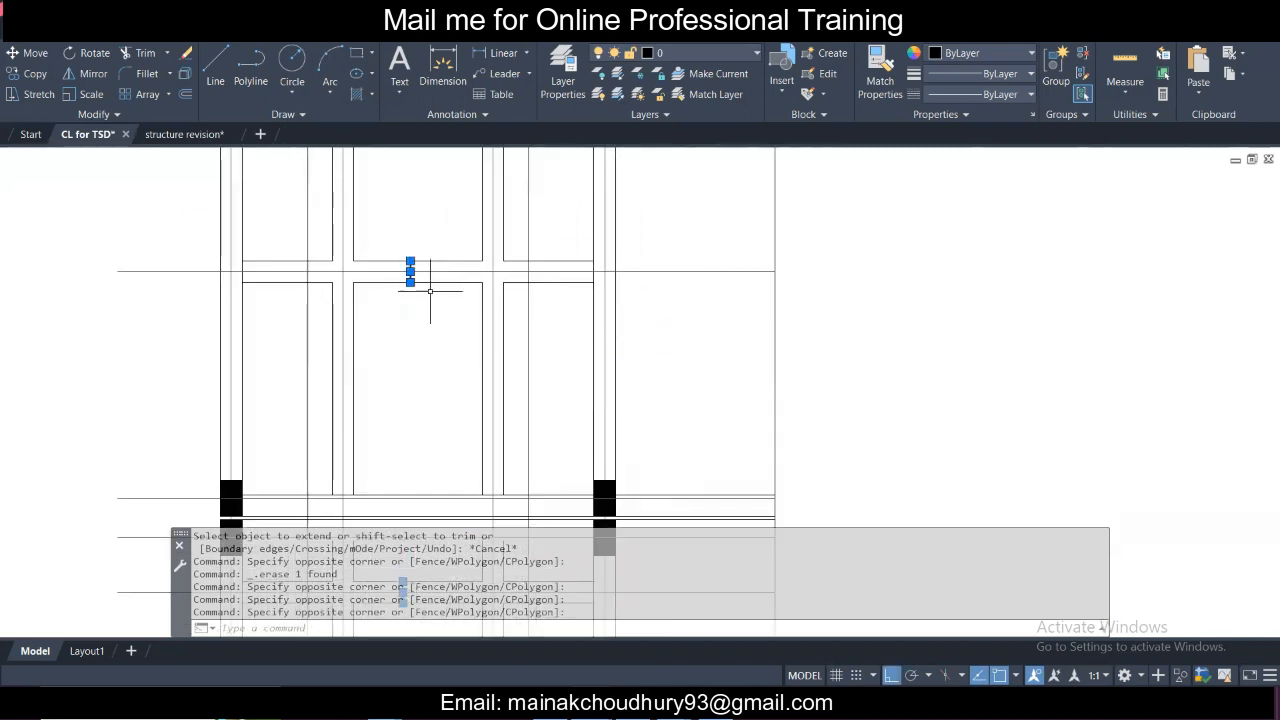
middle_click_drag(430, 262, 464, 455)
middle_click_drag(446, 369, 455, 419)
left_click(447, 356)
left_click(491, 423)
scroll(390, 355, "up", 2)
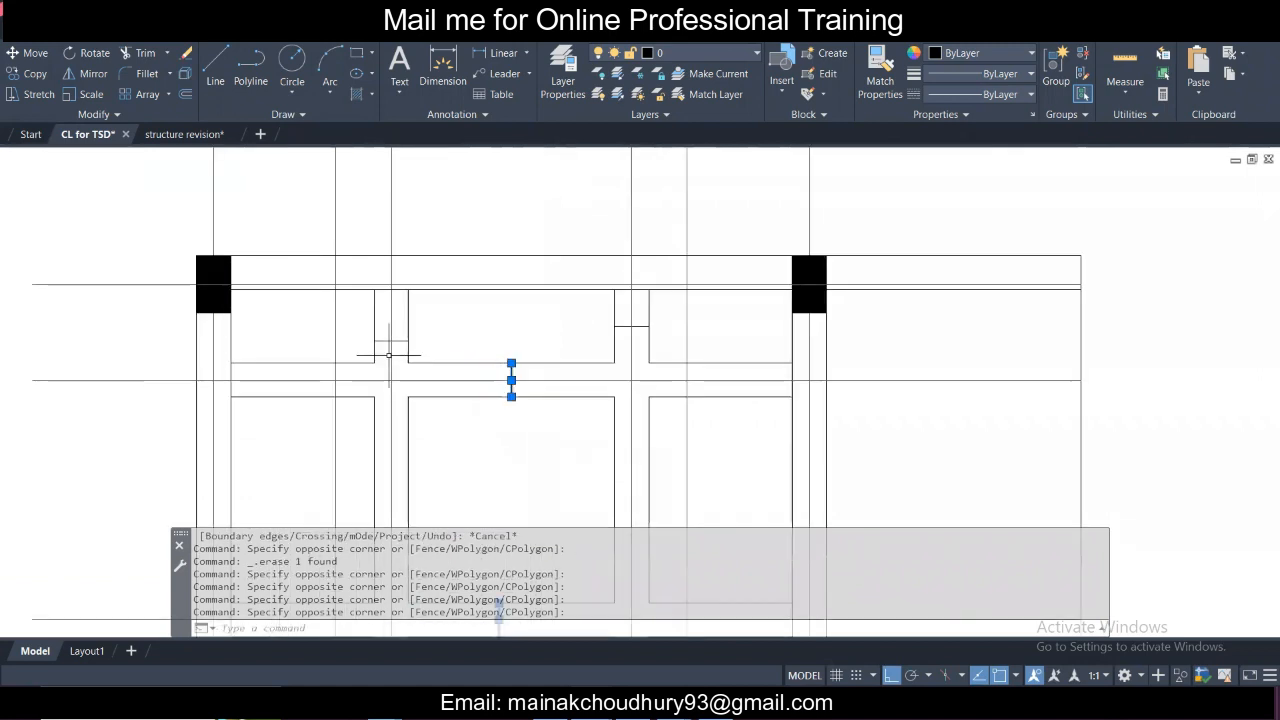
left_click(365, 333)
left_click(449, 354)
left_click(599, 313)
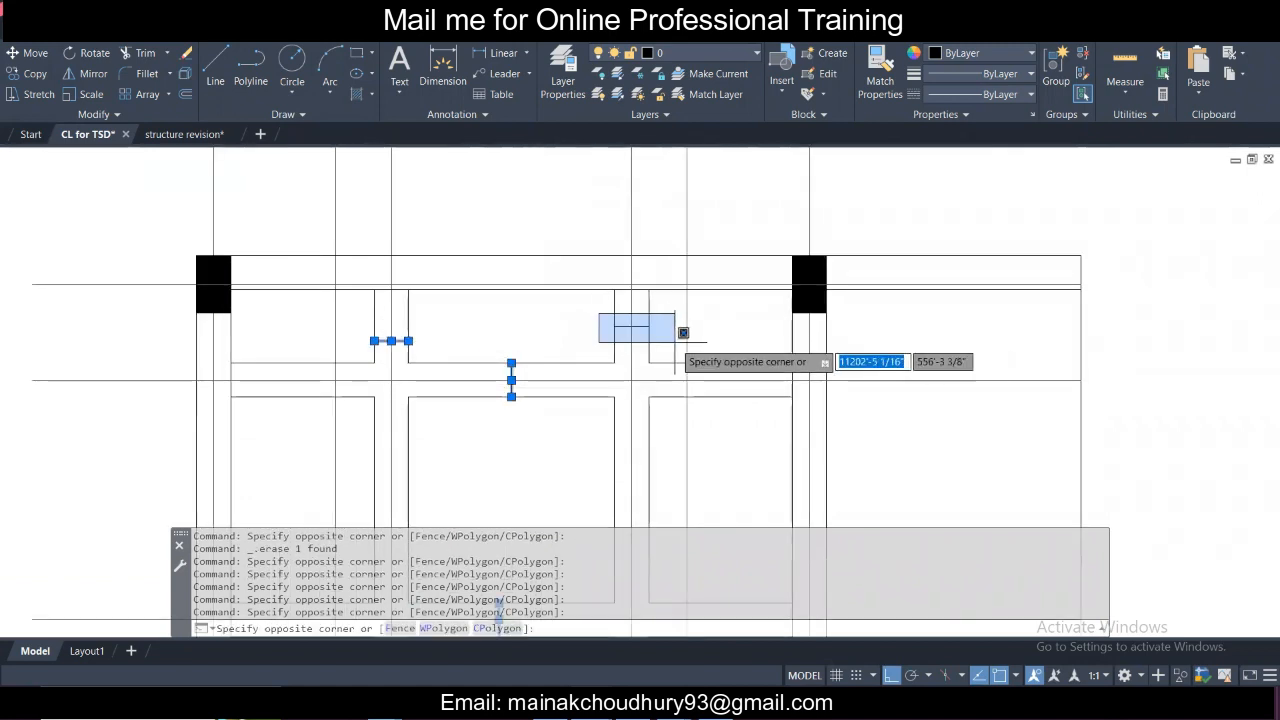
left_click(680, 337)
key("Delete")
Draw a horizontal line just above the top slab edge, crossing all the vertical grid and centre lines.
scroll(673, 341, "down", 2)
scroll(636, 283, "down", 4)
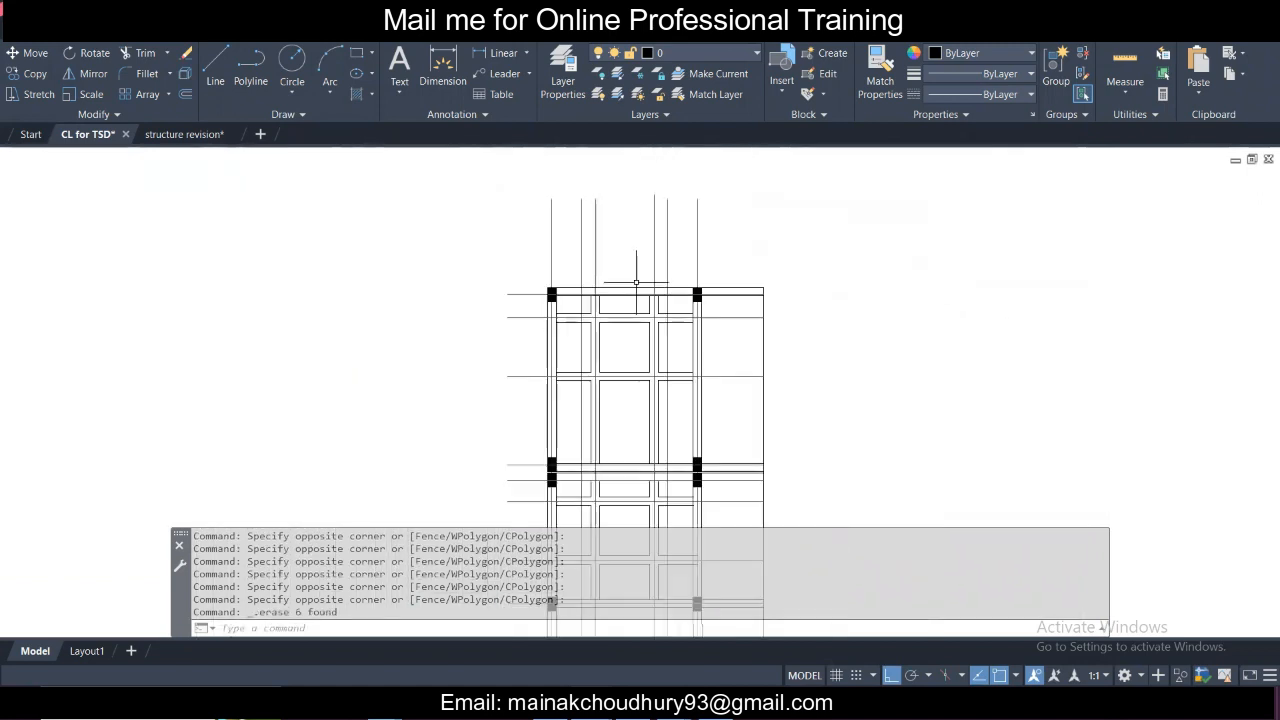
left_click(215, 66)
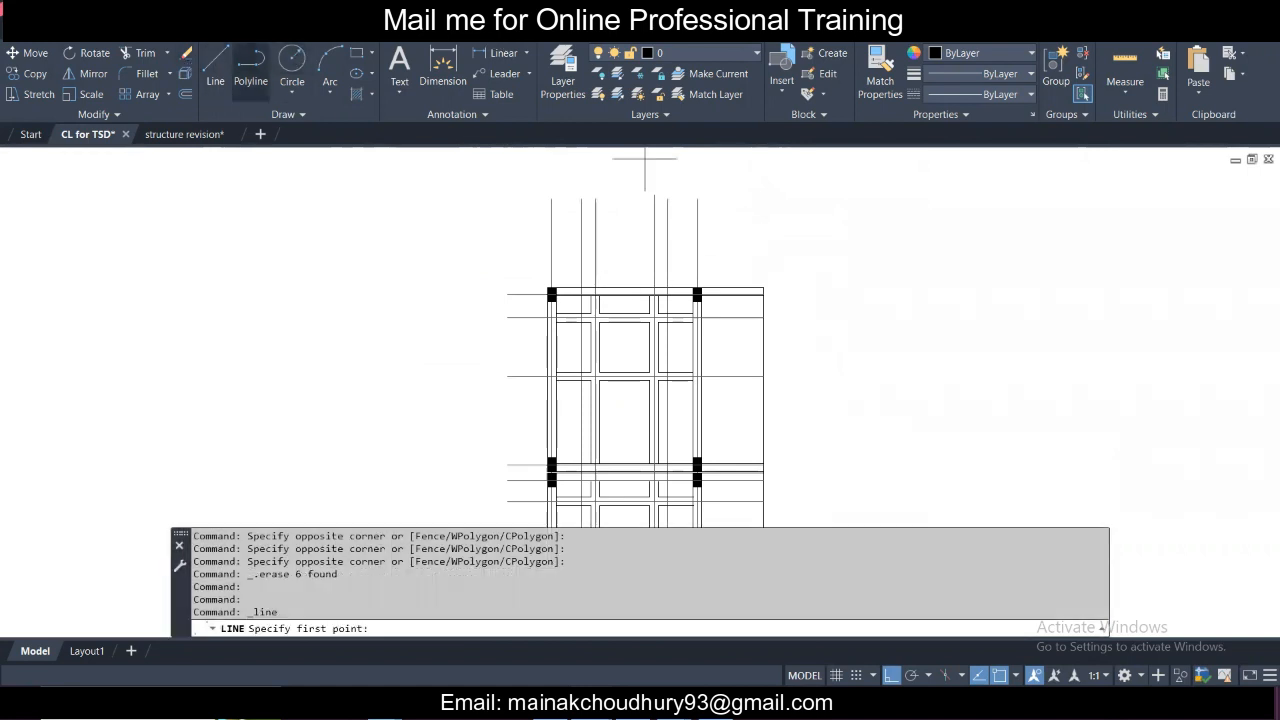
left_click(510, 261)
left_click(802, 268)
key("Escape")
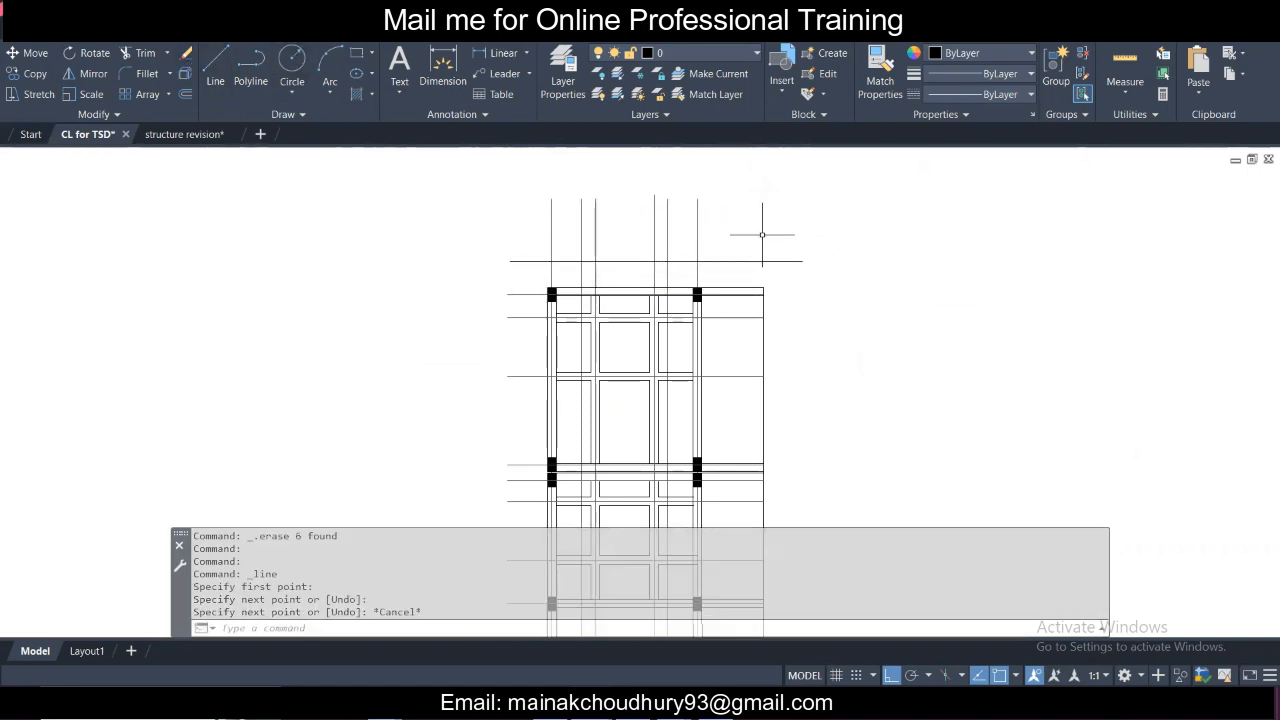
Trim the vertical grid lines' upper ends back to the horizontal line above the plan and erase that line.
type("tr")
key("Return")
left_click_drag(739, 226, 431, 220)
key("Escape")
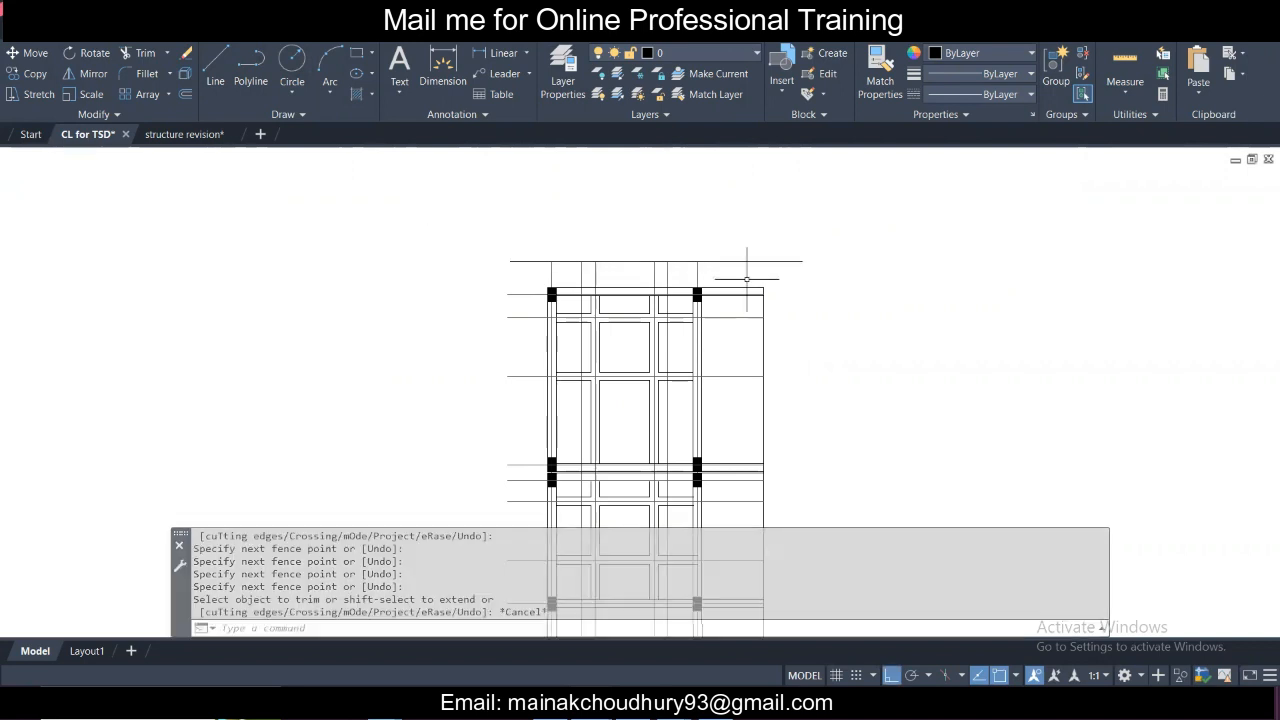
left_click(746, 278)
left_click(730, 242)
key("Delete")
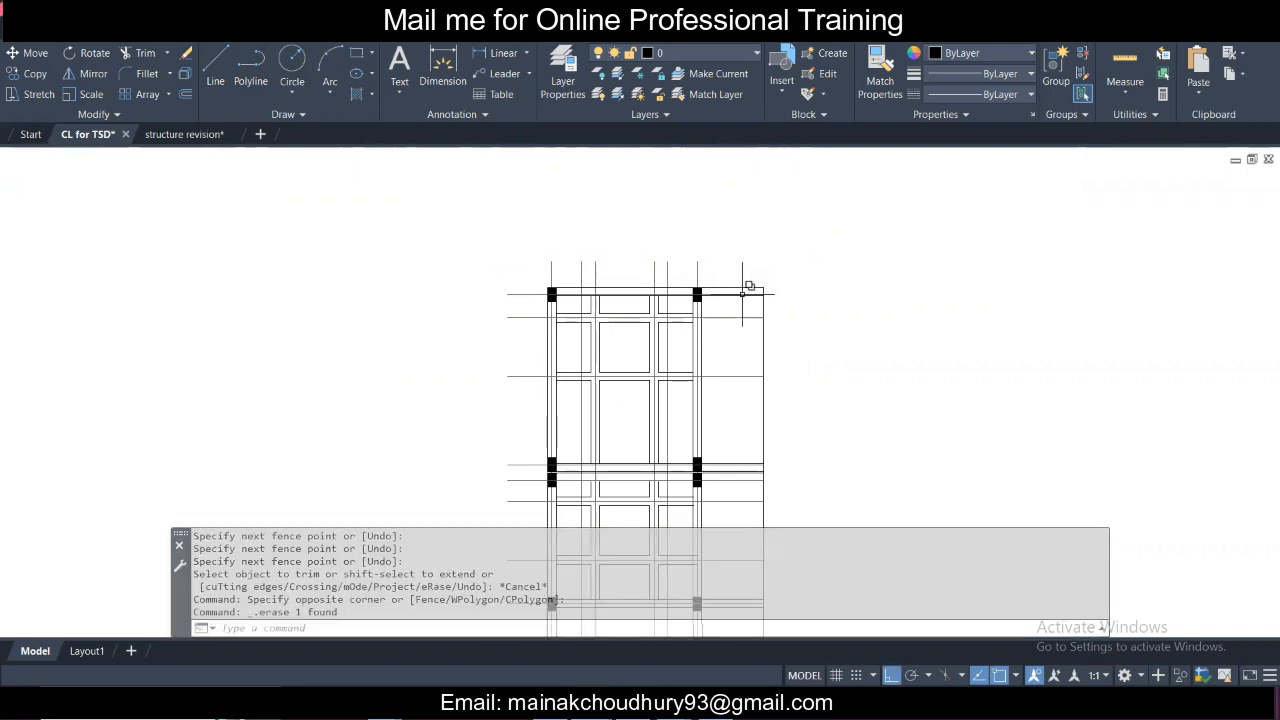
Examine the grid line extents over the whole plan and around its top slab edge.
scroll(742, 291, "up", 5)
scroll(790, 270, "down", 4)
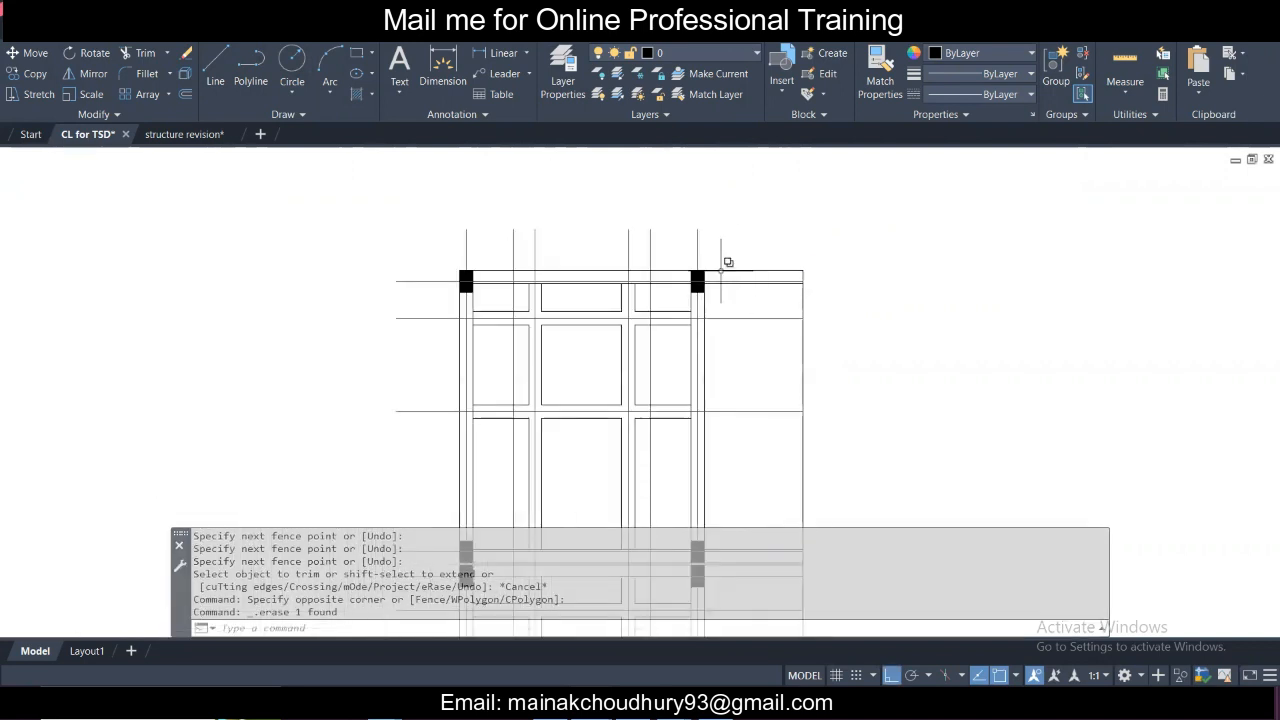
scroll(690, 250, "down", 4)
middle_click_drag(722, 366, 728, 317)
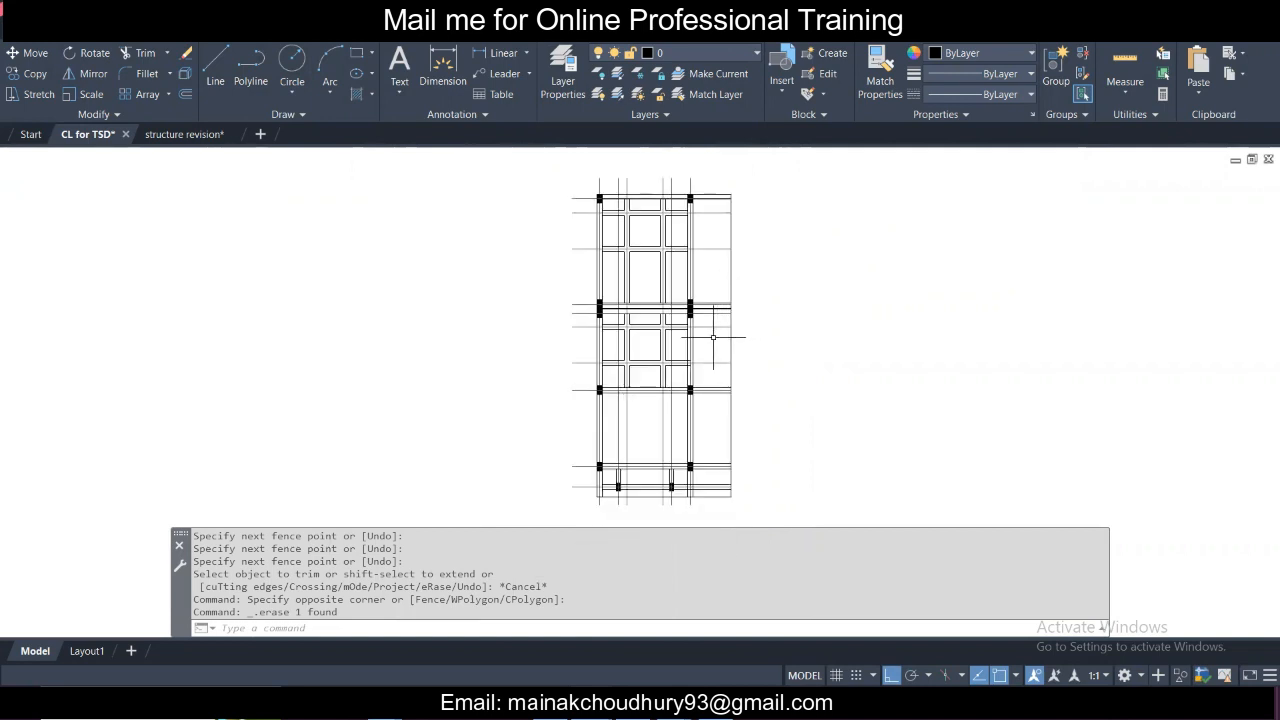
scroll(713, 337, "up", 2)
middle_click_drag(674, 191, 665, 262)
scroll(667, 266, "up", 2)
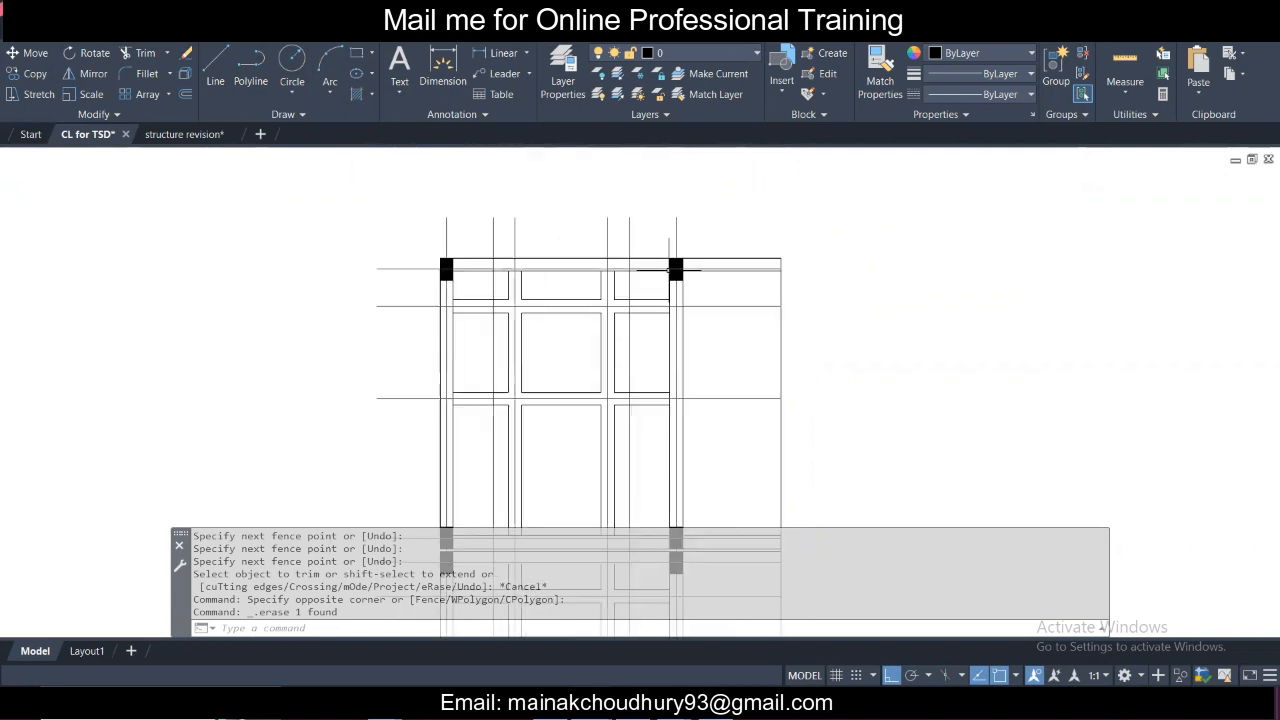
scroll(753, 258, "up", 2)
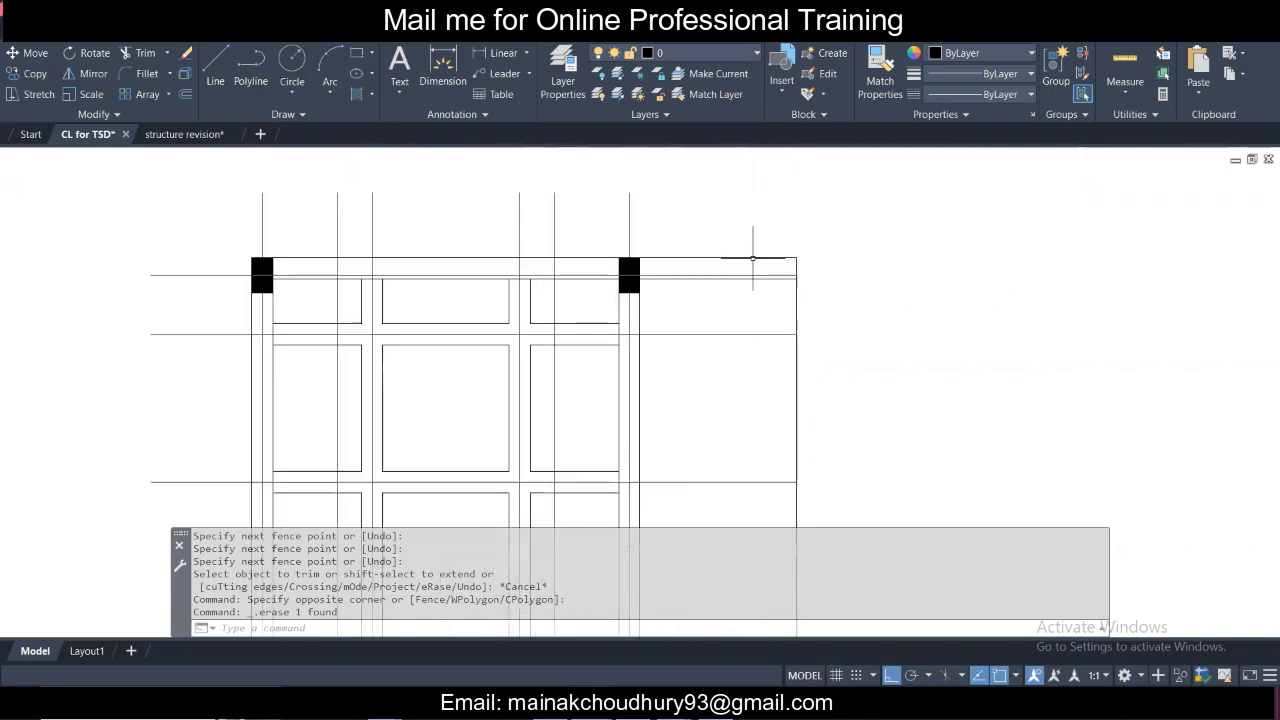
left_click(660, 225)
left_click(583, 203)
key("Escape")
middle_click_drag(809, 334, 742, 321)
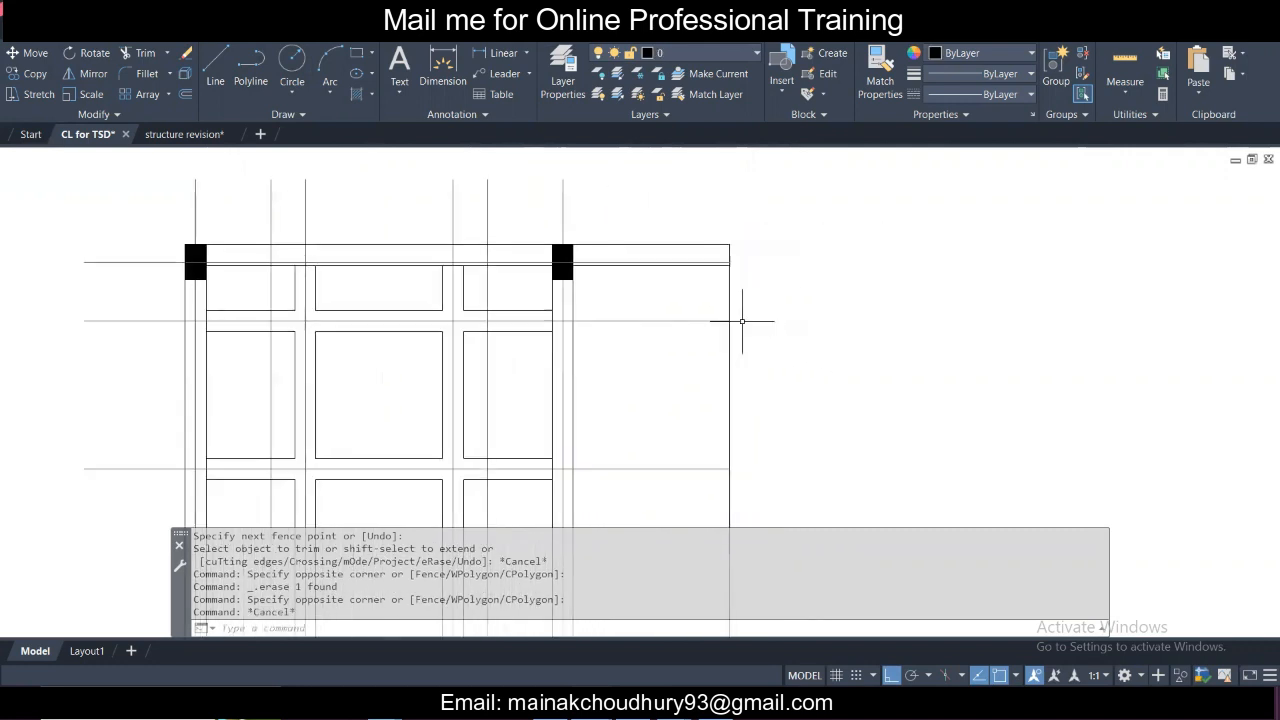
Measure the width of the vertical beam below the upper right column.
left_click(505, 52)
scroll(586, 360, "up", 2)
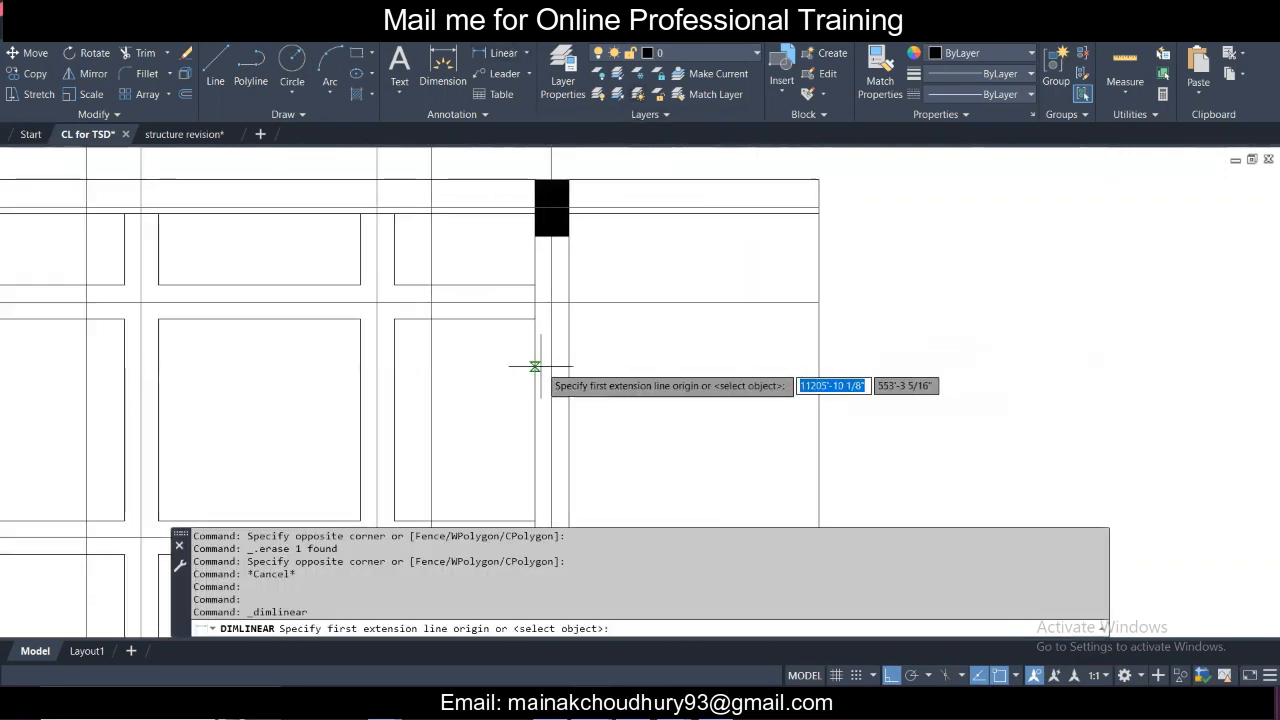
left_click(531, 368)
left_click(567, 369)
scroll(534, 363, "up", 3)
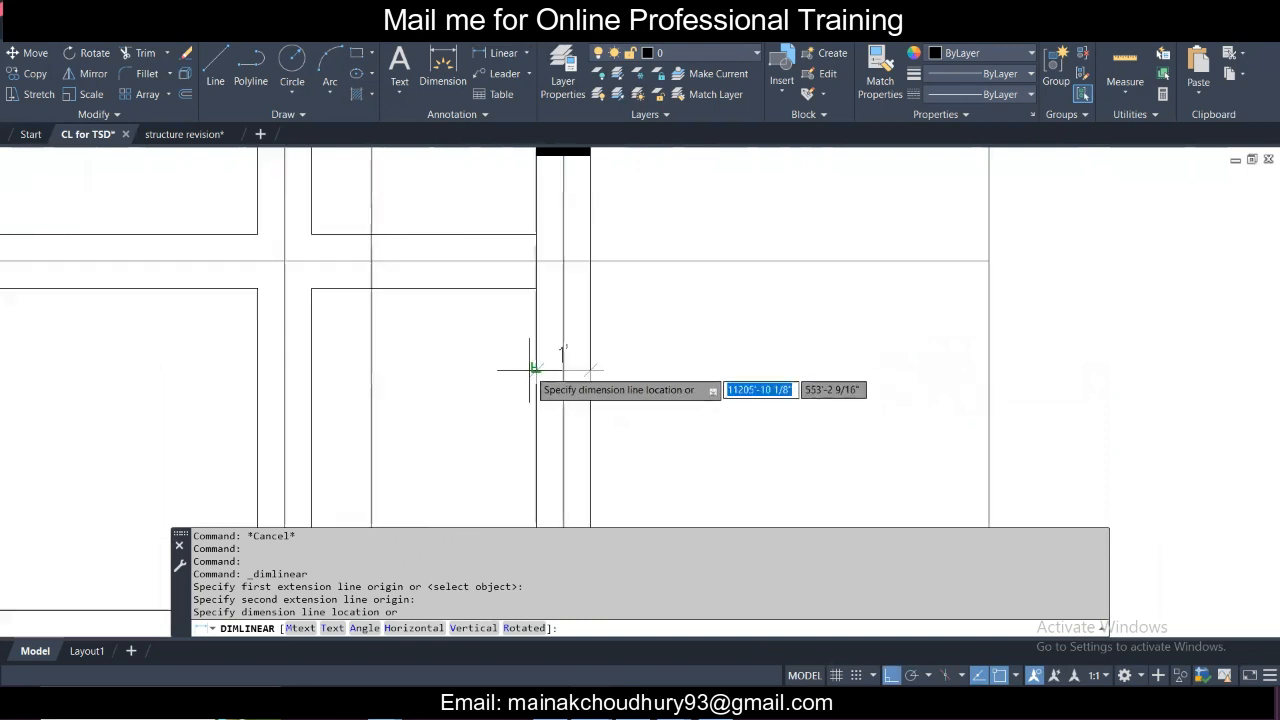
scroll(526, 363, "down", 3)
scroll(521, 367, "down", 4)
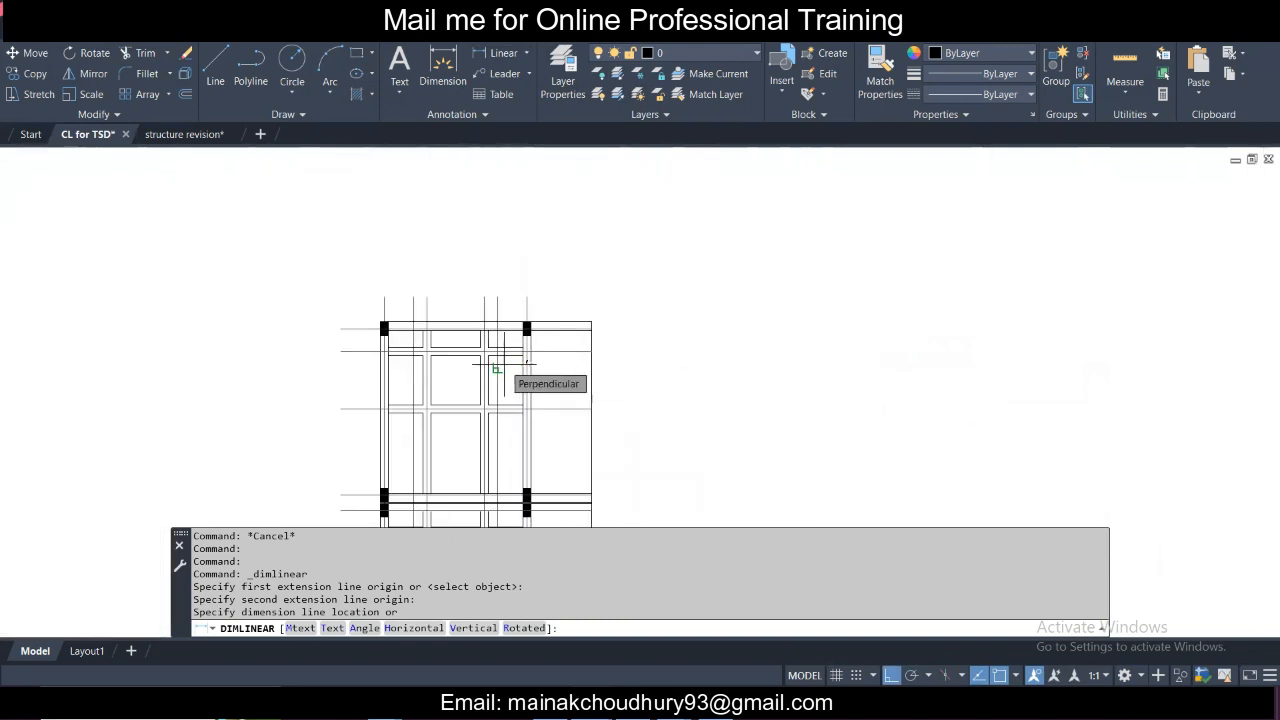
key("Escape")
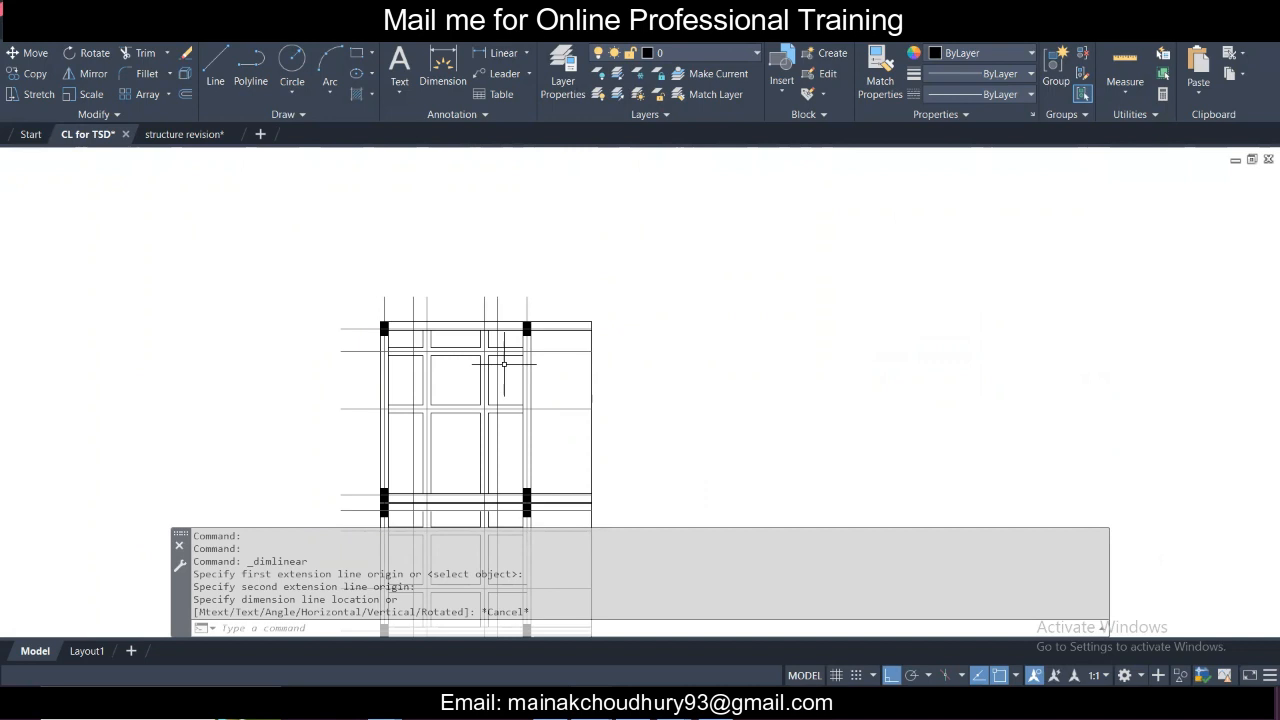
Measure the width of the short vertical beam above the small right column near the bottom slab edge.
scroll(793, 400, "down", 2)
middle_click_drag(754, 422, 751, 274)
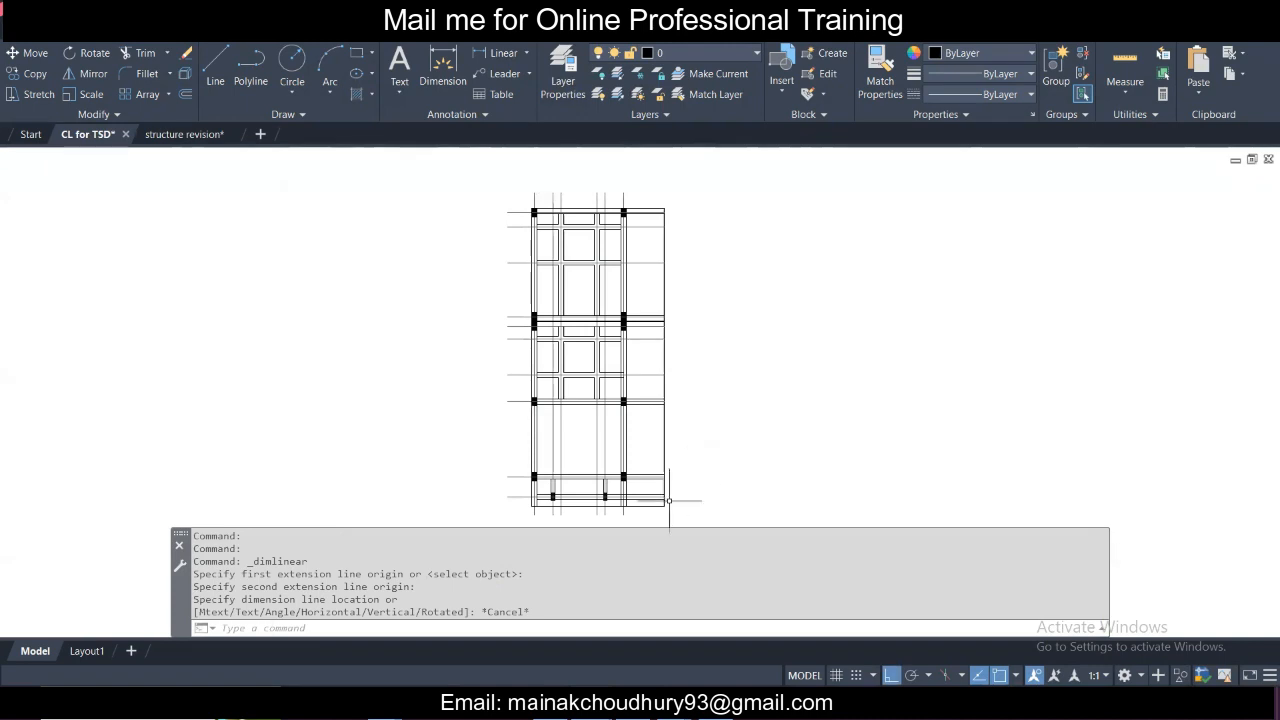
scroll(666, 506, "up", 3)
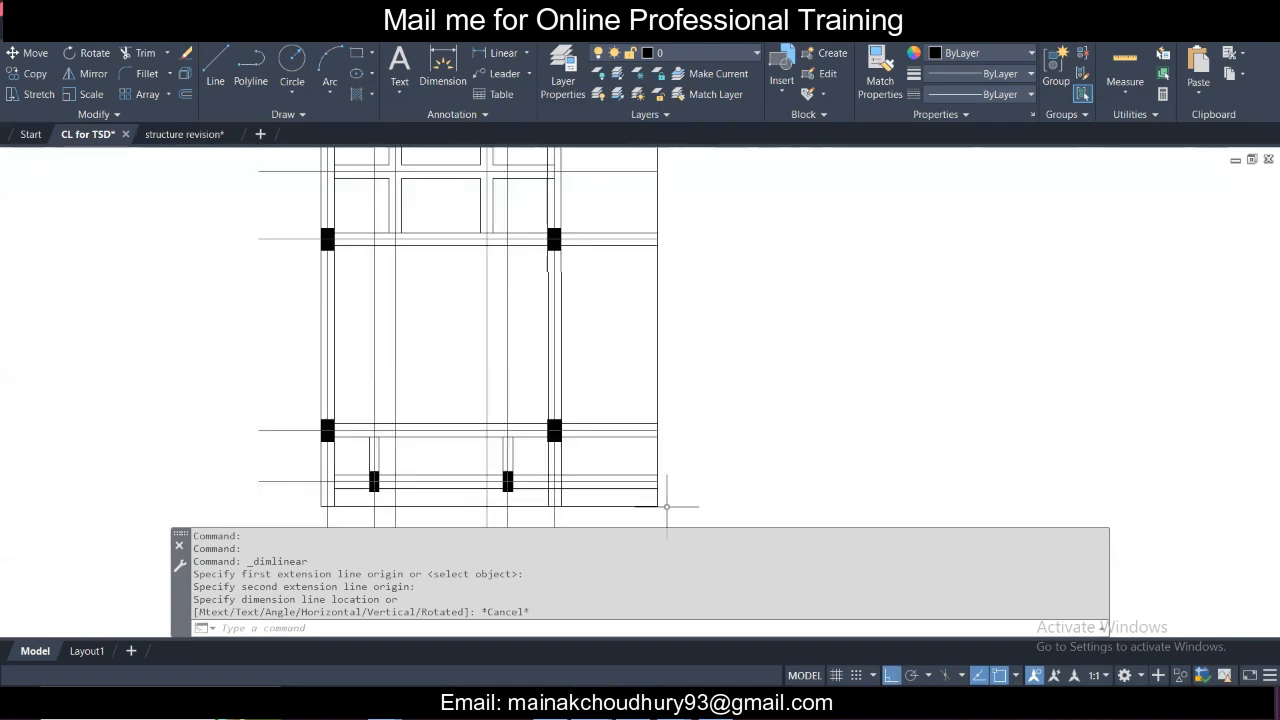
scroll(456, 488, "up", 2)
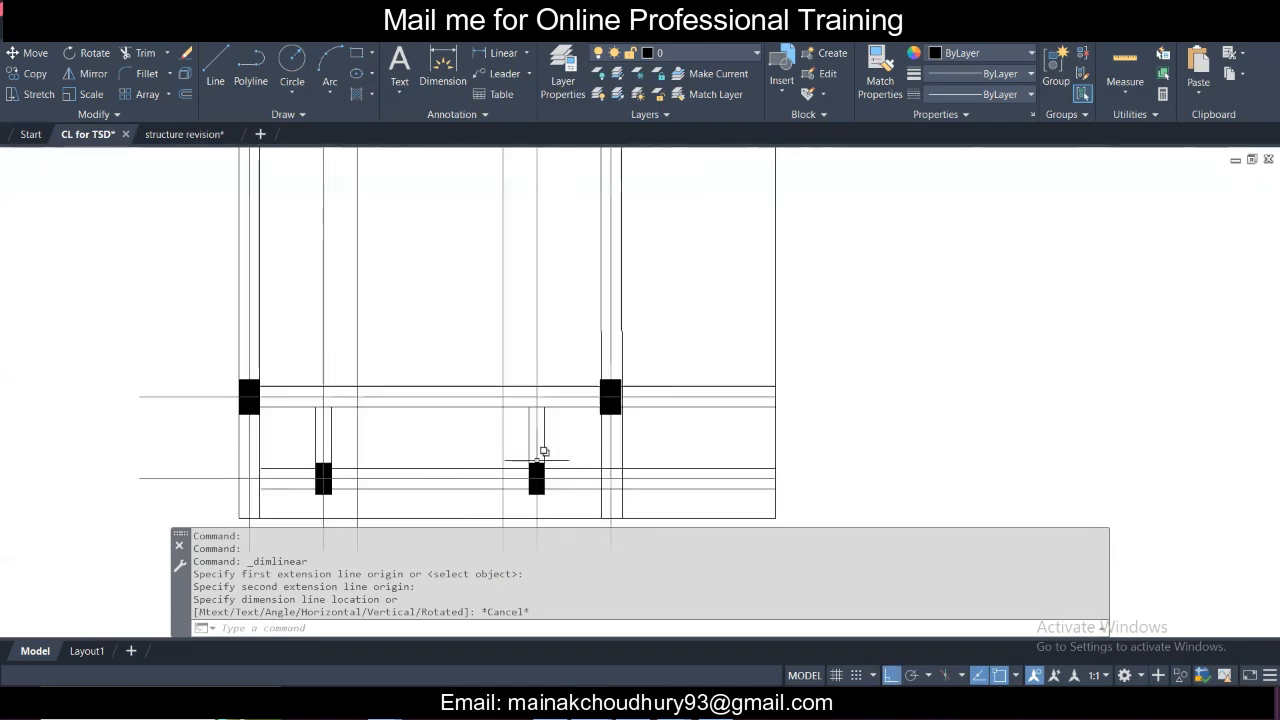
scroll(537, 460, "up", 2)
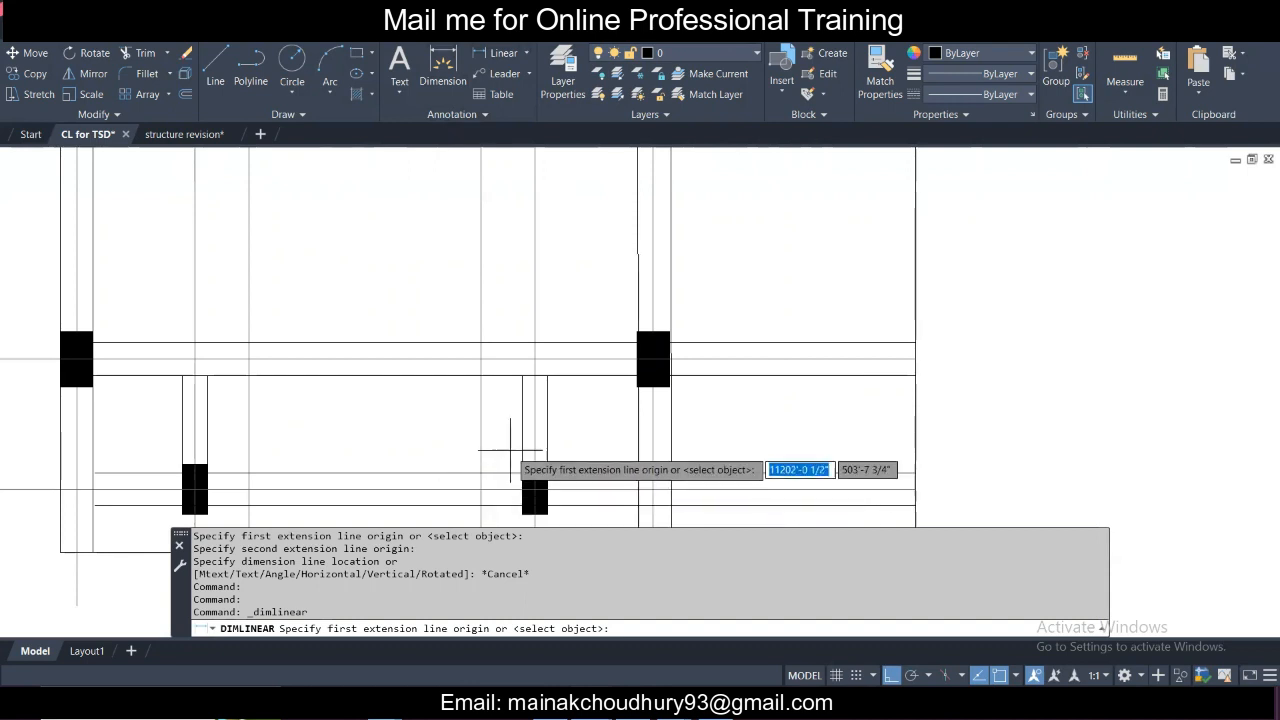
left_click(522, 446)
left_click(547, 446)
scroll(540, 440, "up", 3)
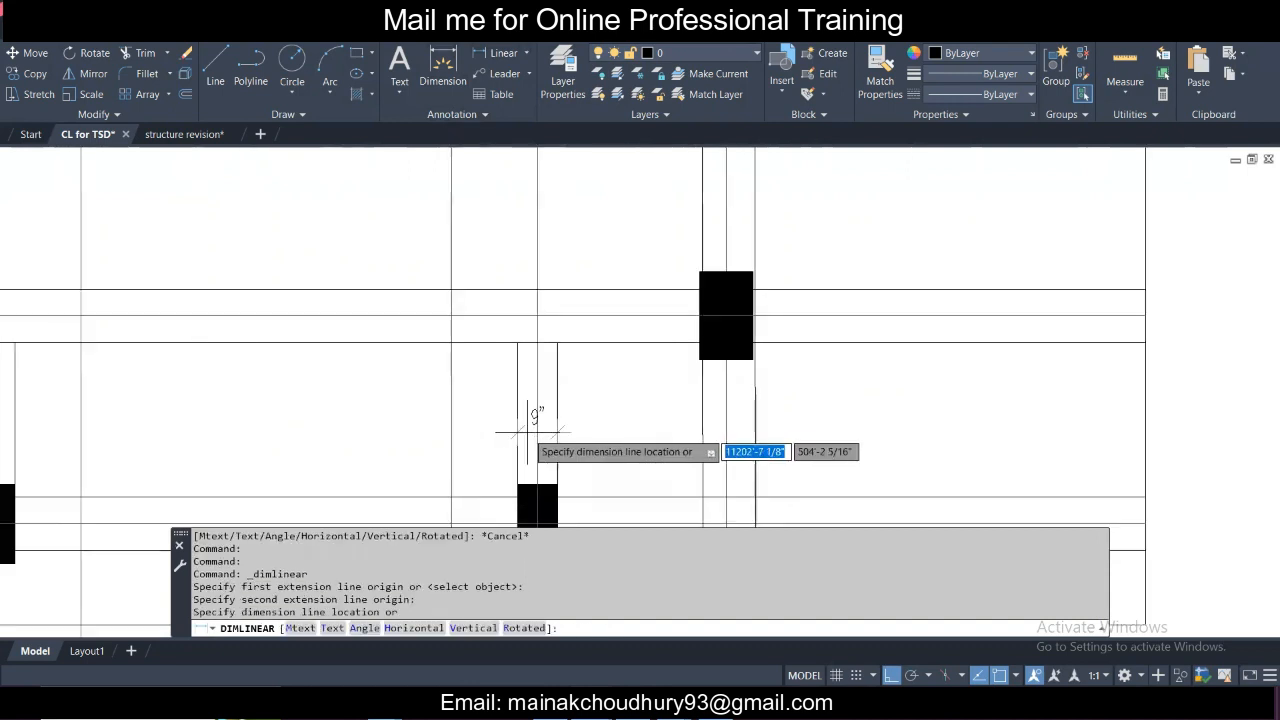
key("Escape")
Offset the right slab edge 5" inward toward the columns.
scroll(560, 400, "down", 6)
scroll(615, 357, "up", 5)
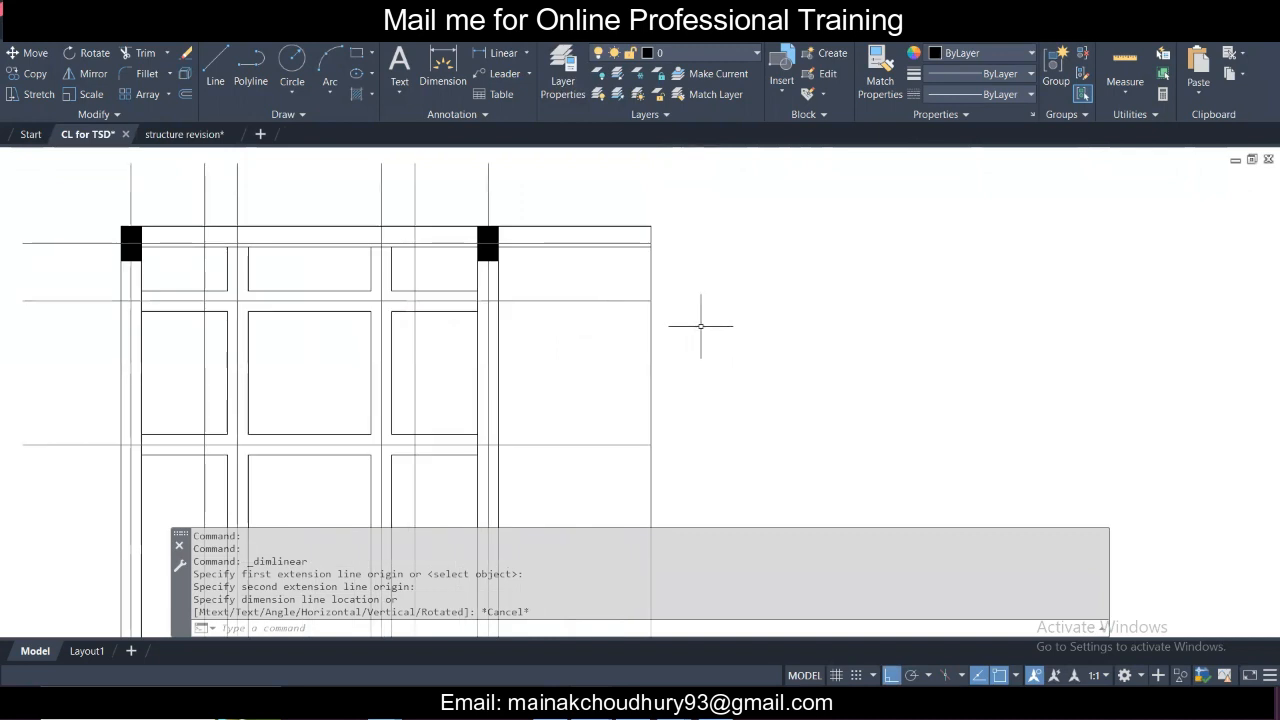
type("o")
key("Return")
type("5")
key("Return")
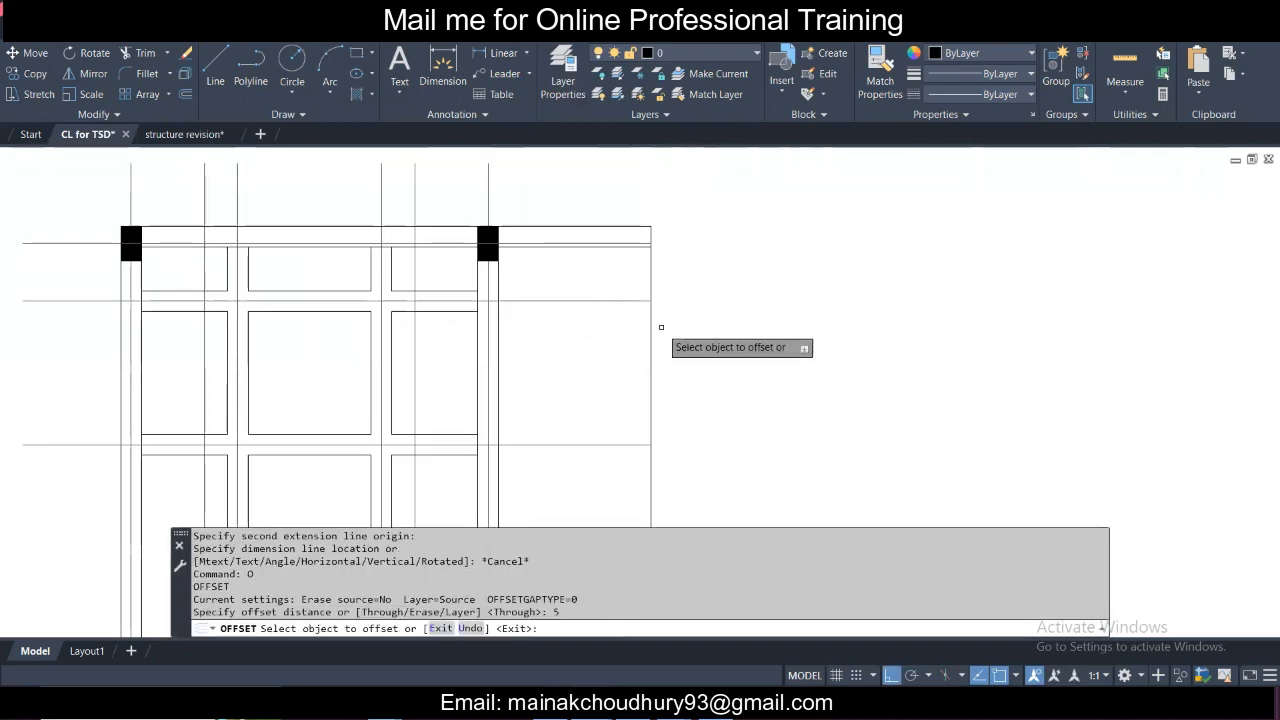
left_click(650, 334)
left_click(564, 334)
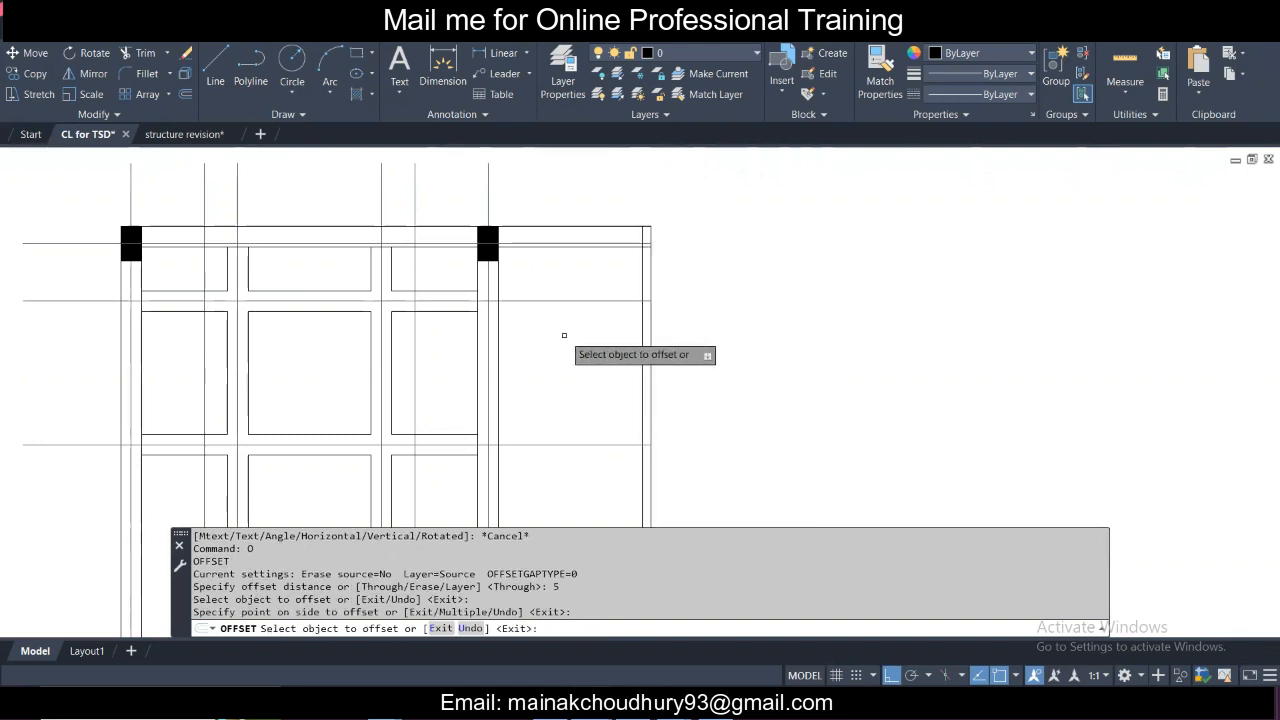
key("Escape")
Copy the right columns' vertical centre line 7'-6" rightward onto the upper end of the line offset from the right slab edge.
left_click(504, 202)
left_click(470, 202)
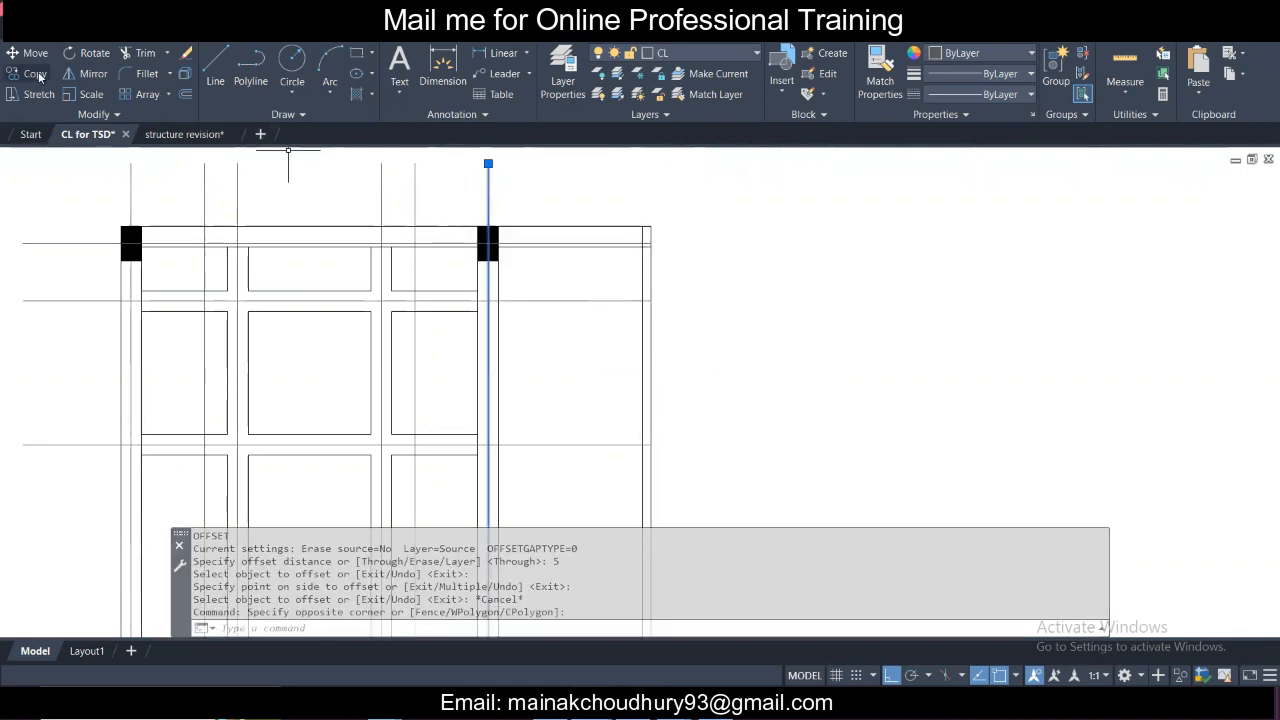
left_click(35, 73)
scroll(511, 238, "up", 2)
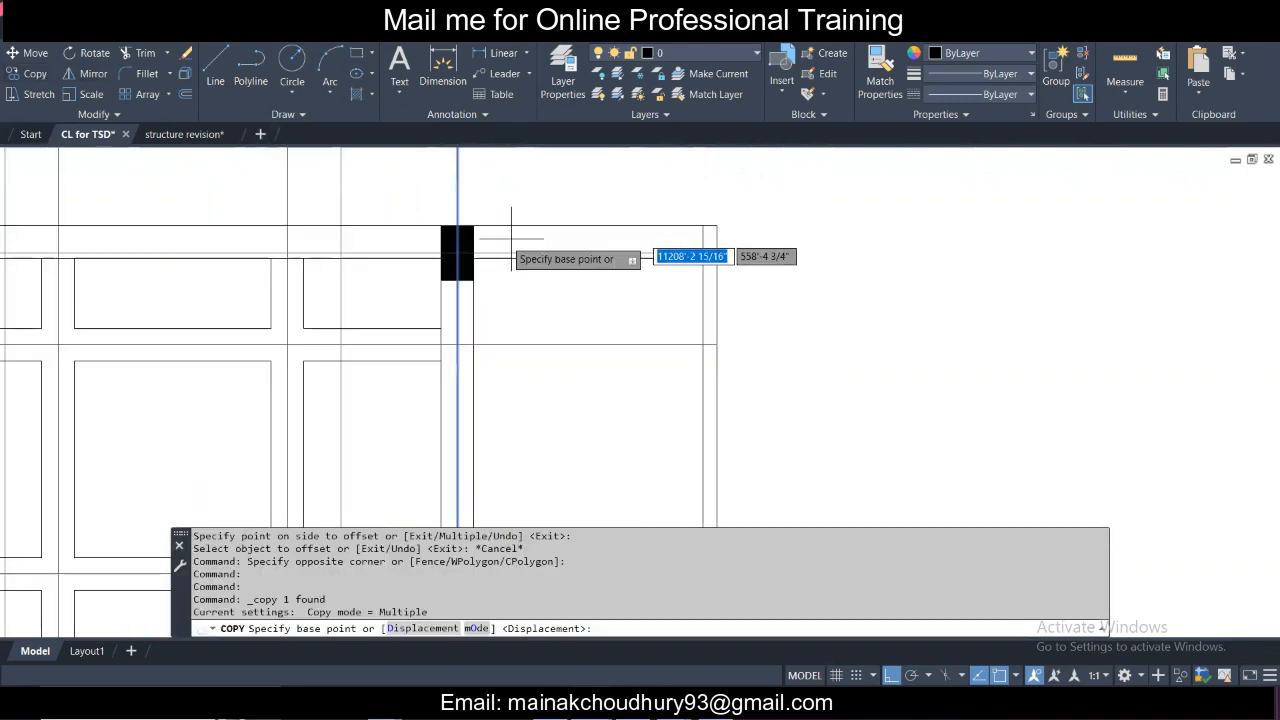
left_click(462, 227)
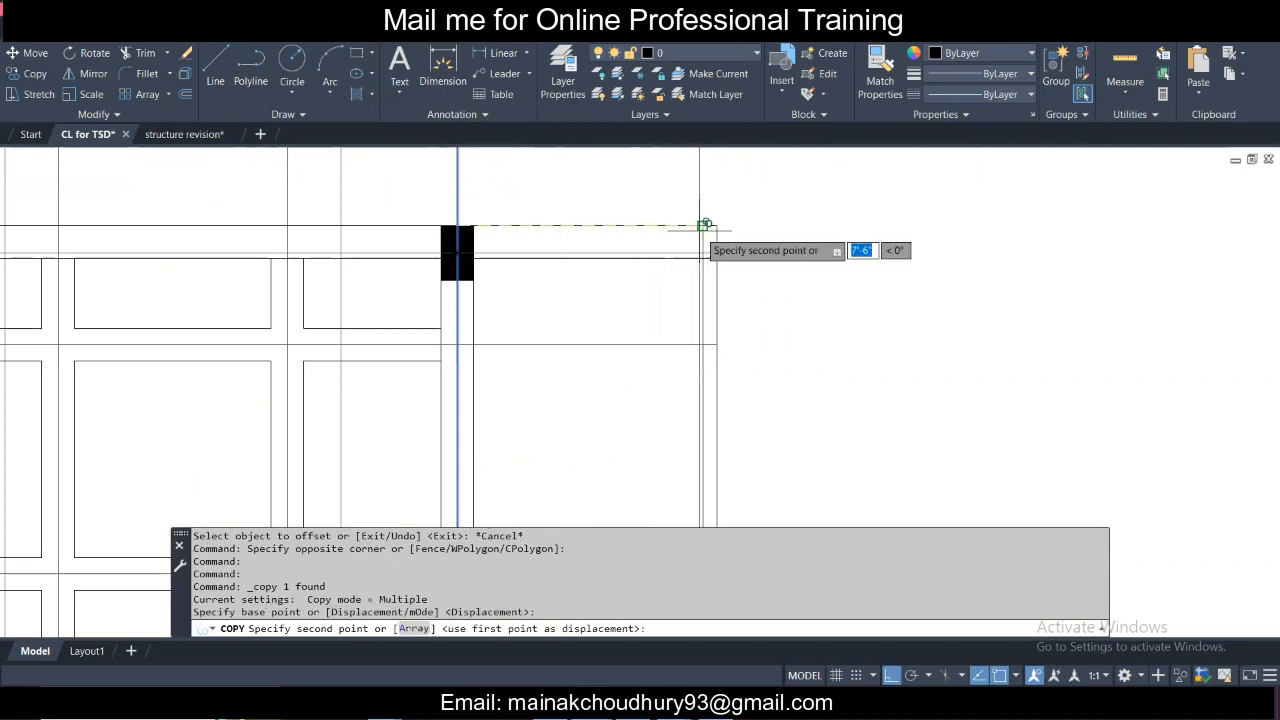
left_click(705, 224)
key("Escape")
Erase the line offset from the right slab edge, keeping the copied centre line.
scroll(705, 240, "up", 4)
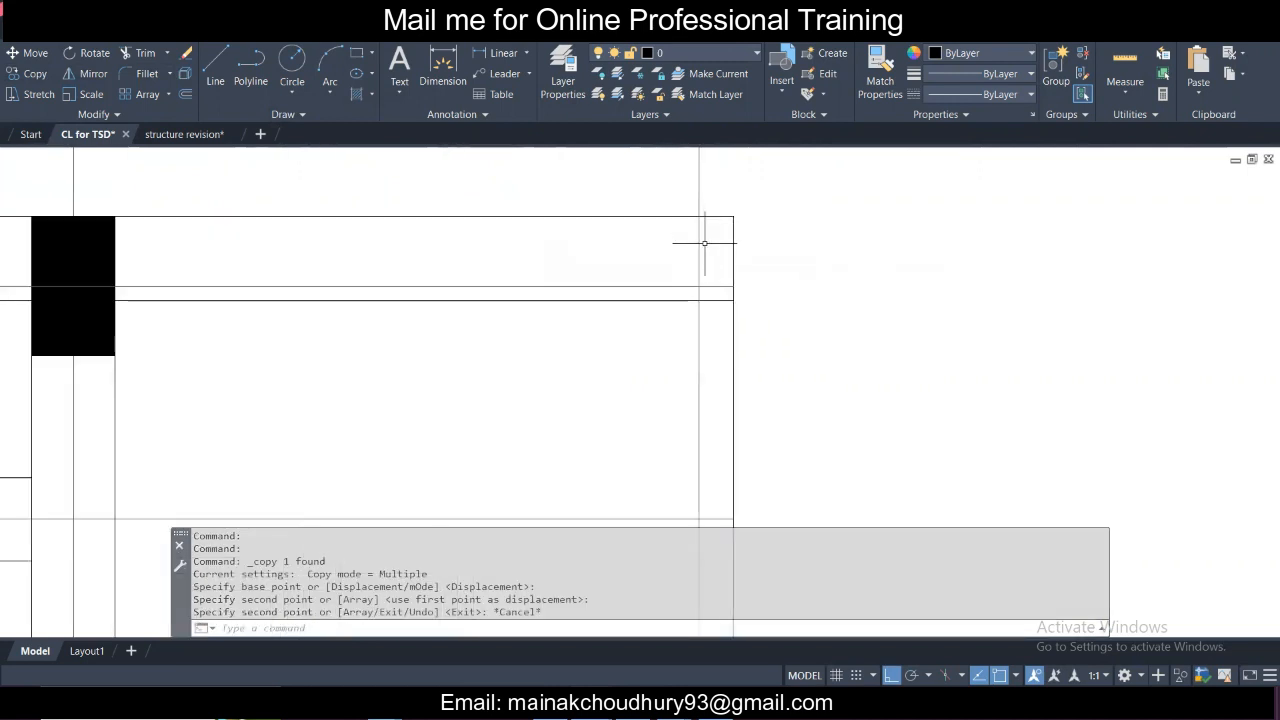
left_click(708, 243)
left_click(668, 251)
scroll(674, 286, "down", 4)
left_click(697, 225, "shift")
left_click(625, 203, "shift")
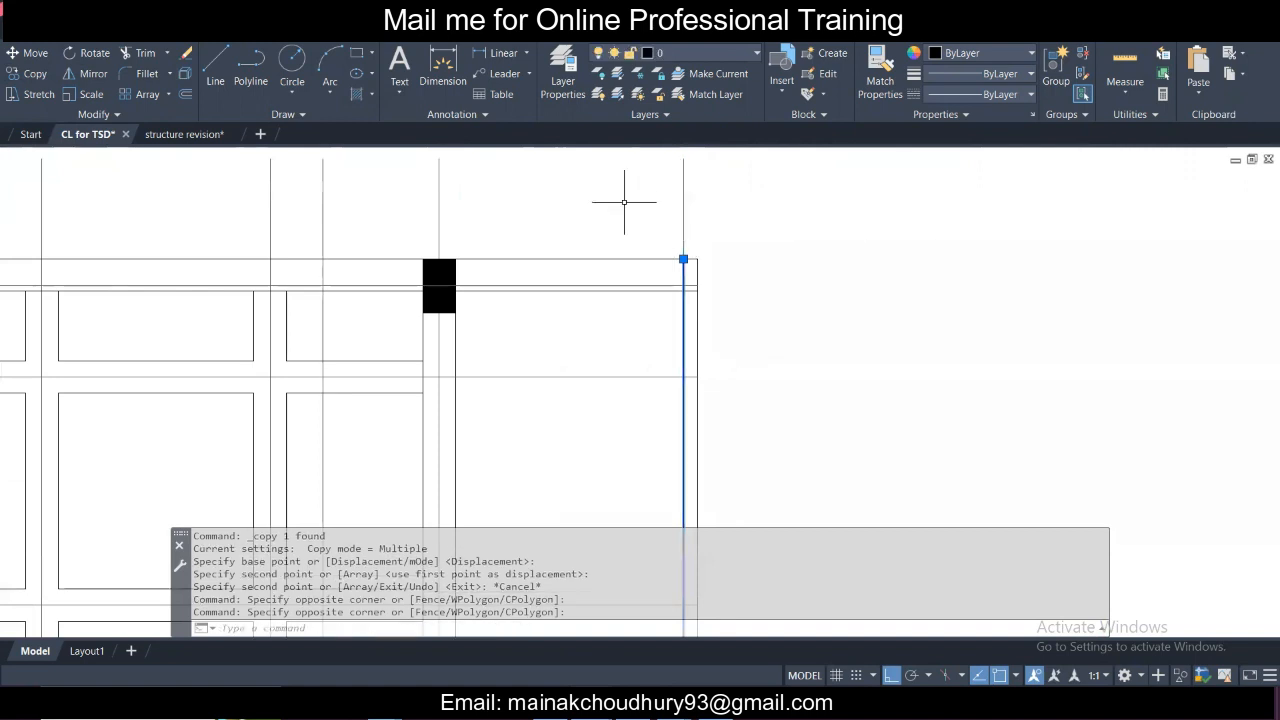
key("Delete")
scroll(624, 200, "down", 6)
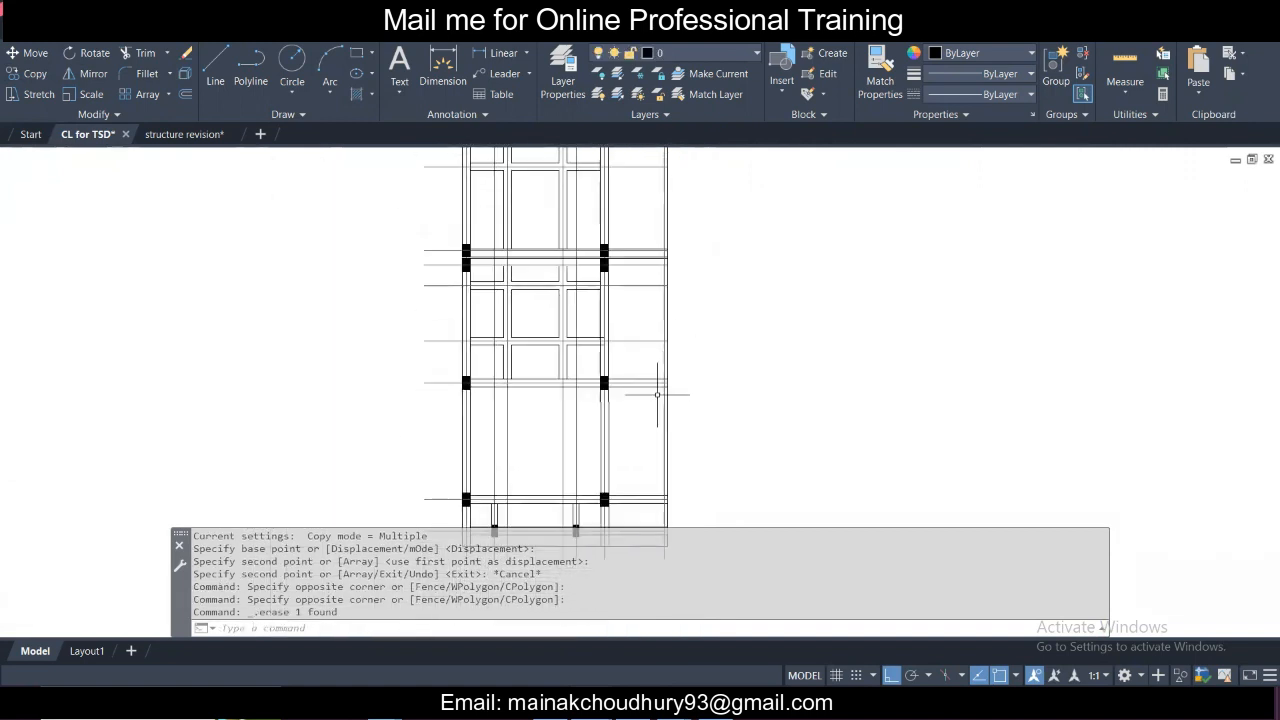
scroll(600, 400, "up", 2)
scroll(586, 443, "up", 2)
scroll(498, 413, "up", 1)
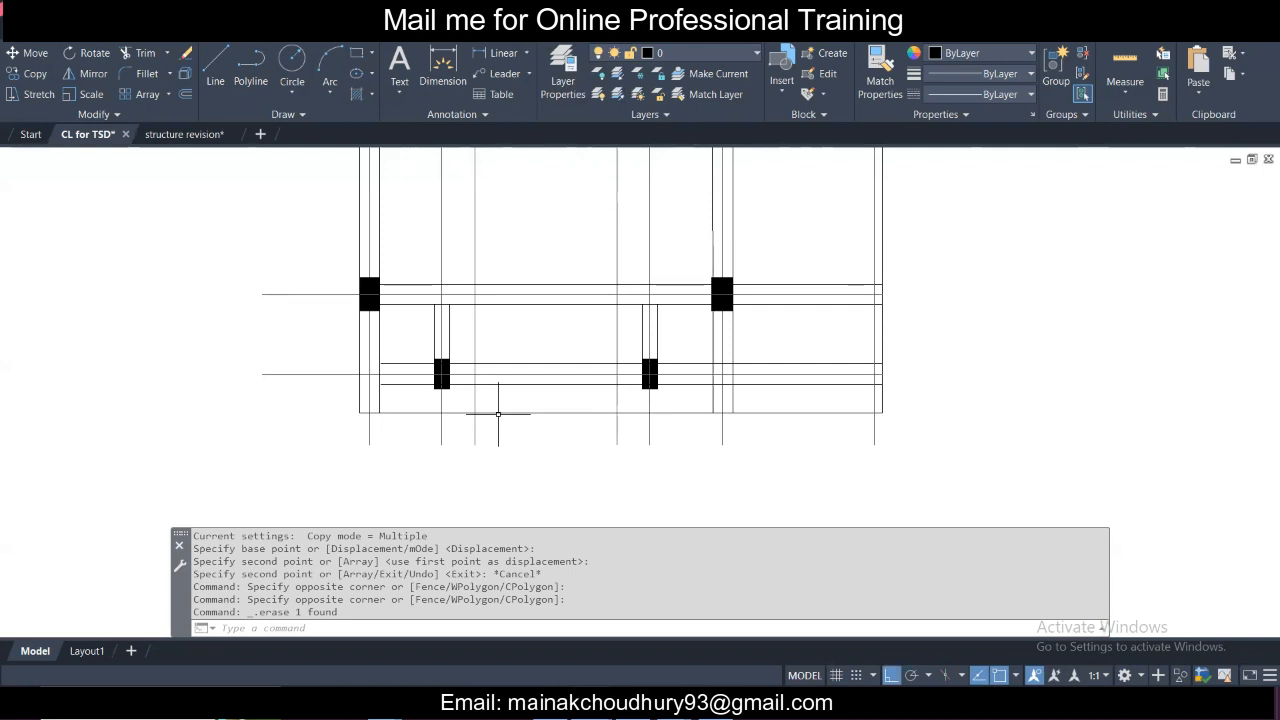
Copy the horizontal centre line through the small bottom columns down onto the bottom slab edge.
left_click(345, 389)
left_click(305, 330)
left_click(35, 73)
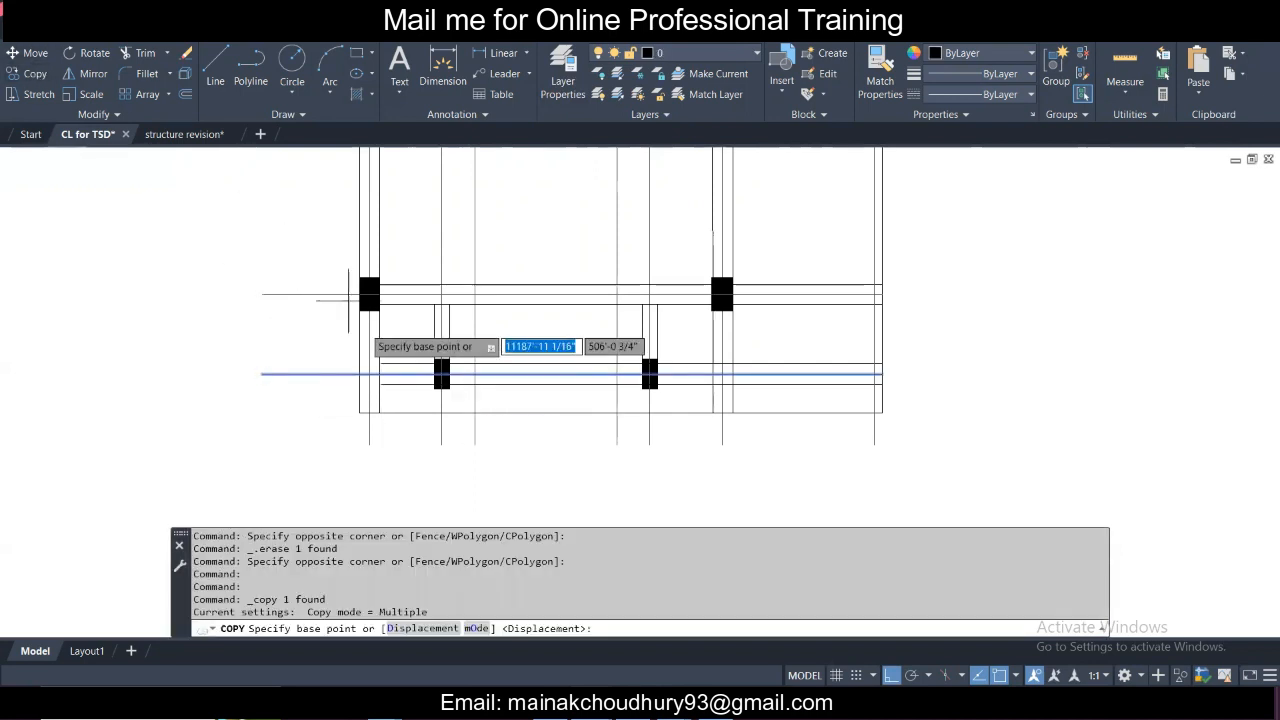
left_click(358, 374)
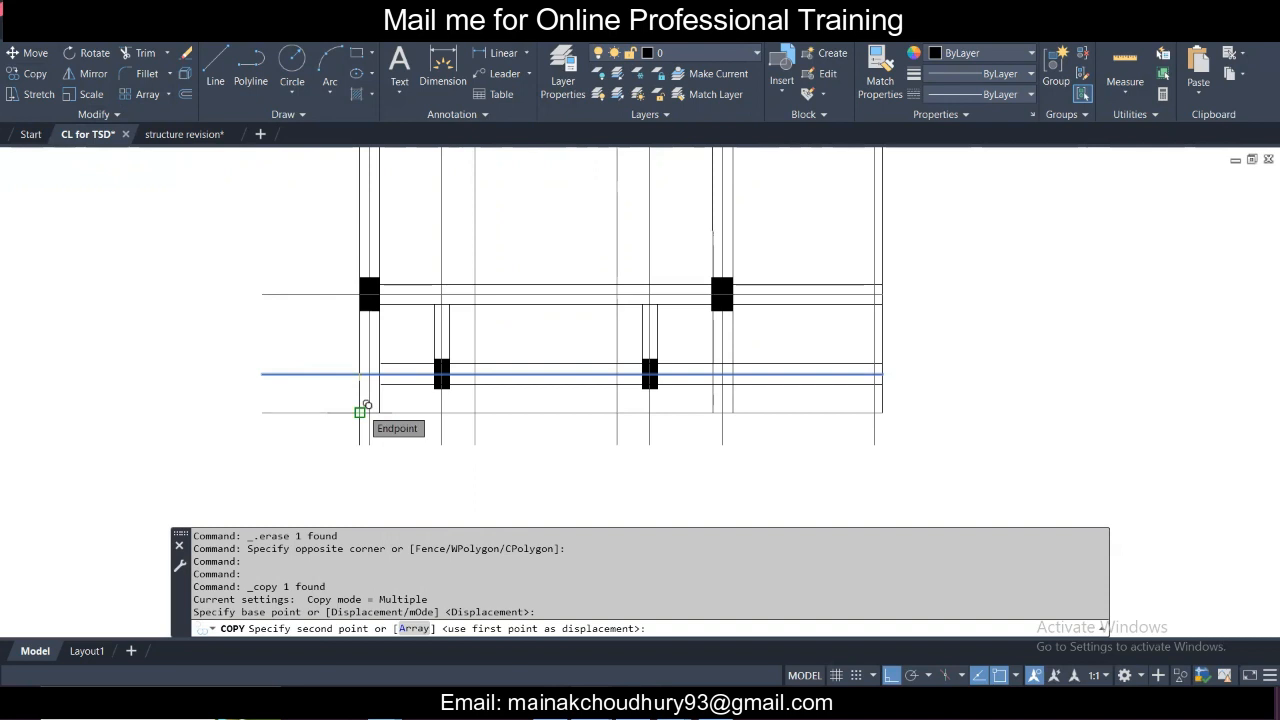
left_click(360, 412)
key("Escape")
Examine the whole framing plan from the top slab edge to the bottom edge for complete grid and centre lines.
scroll(451, 453, "down", 4)
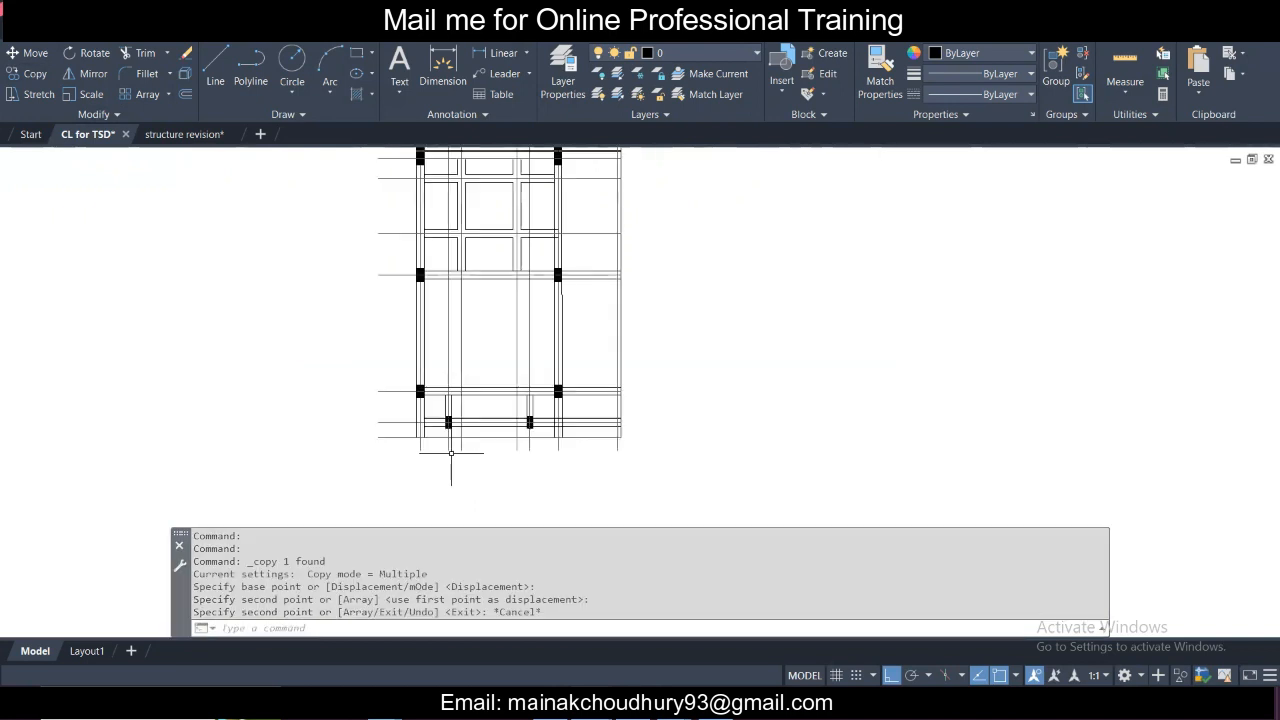
middle_click_drag(497, 271, 493, 392)
mouse_move(567, 459)
middle_mouse_down()
mouse_move(539, 393)
mouse_move(465, 468)
middle_mouse_up()
middle_click_drag(532, 208, 540, 356)
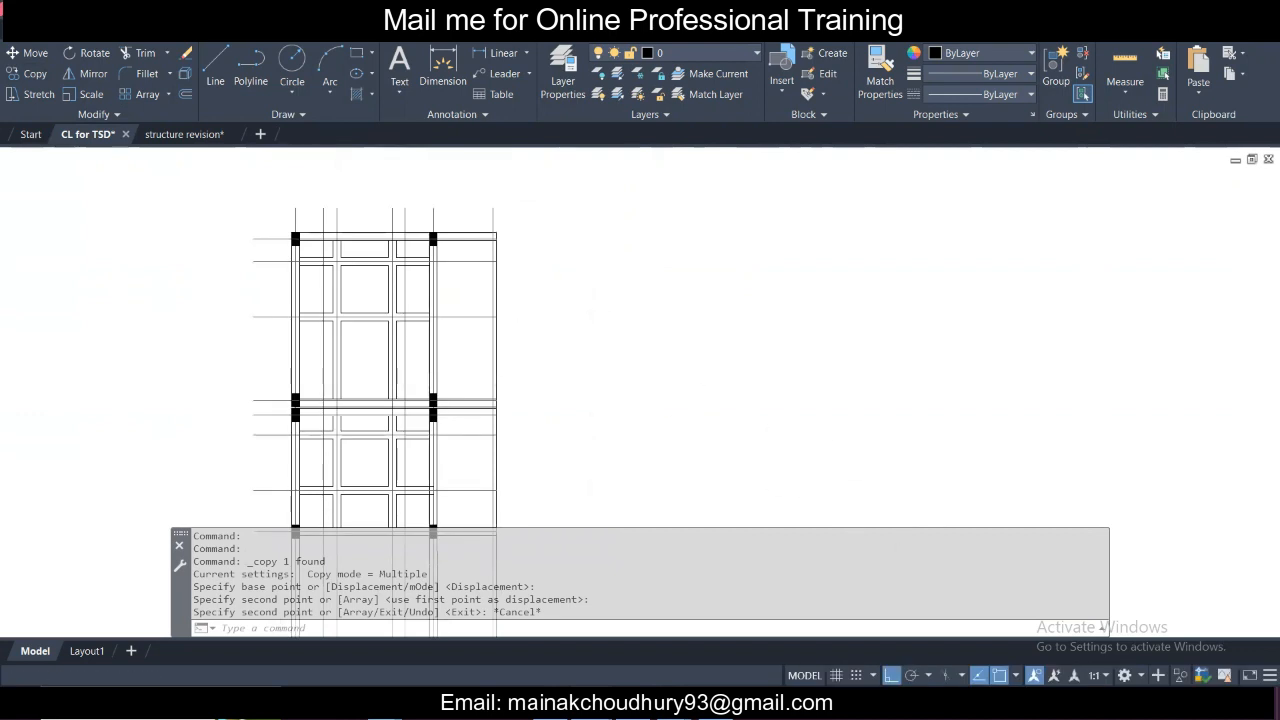
scroll(364, 240, "up", 3)
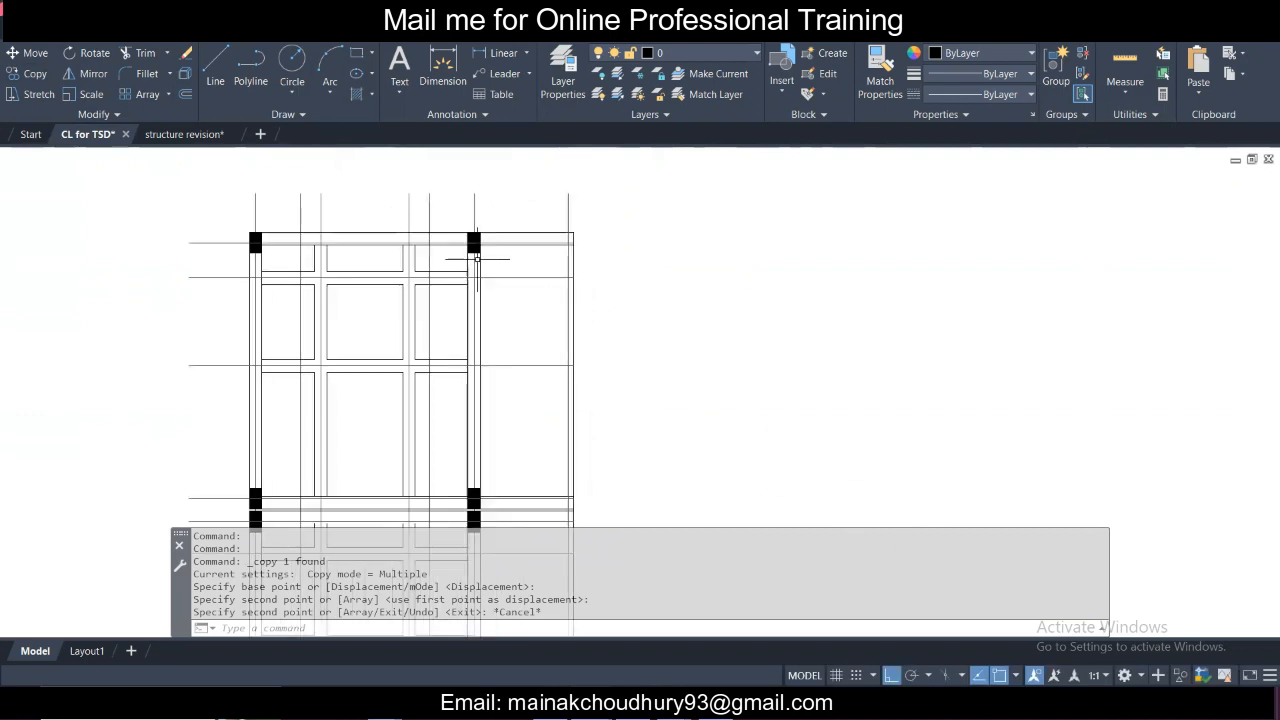
scroll(230, 233, "up", 4)
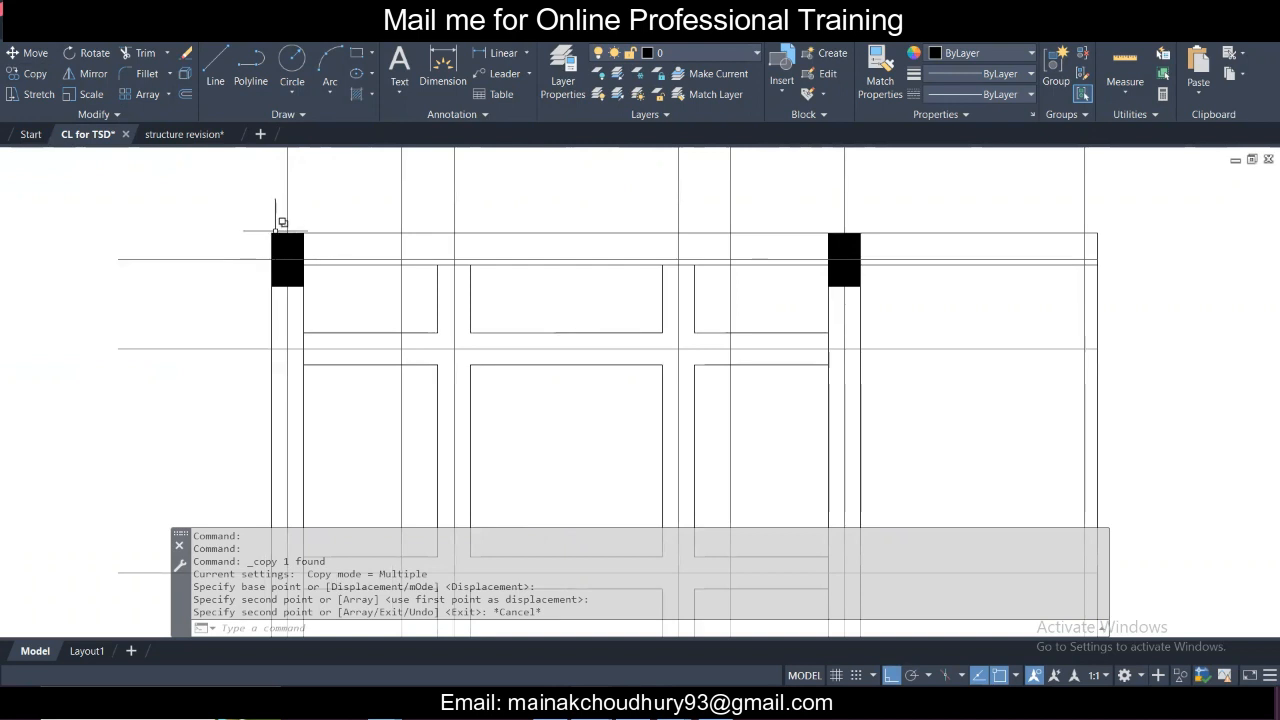
scroll(280, 225, "up", 2)
scroll(278, 230, "down", 4)
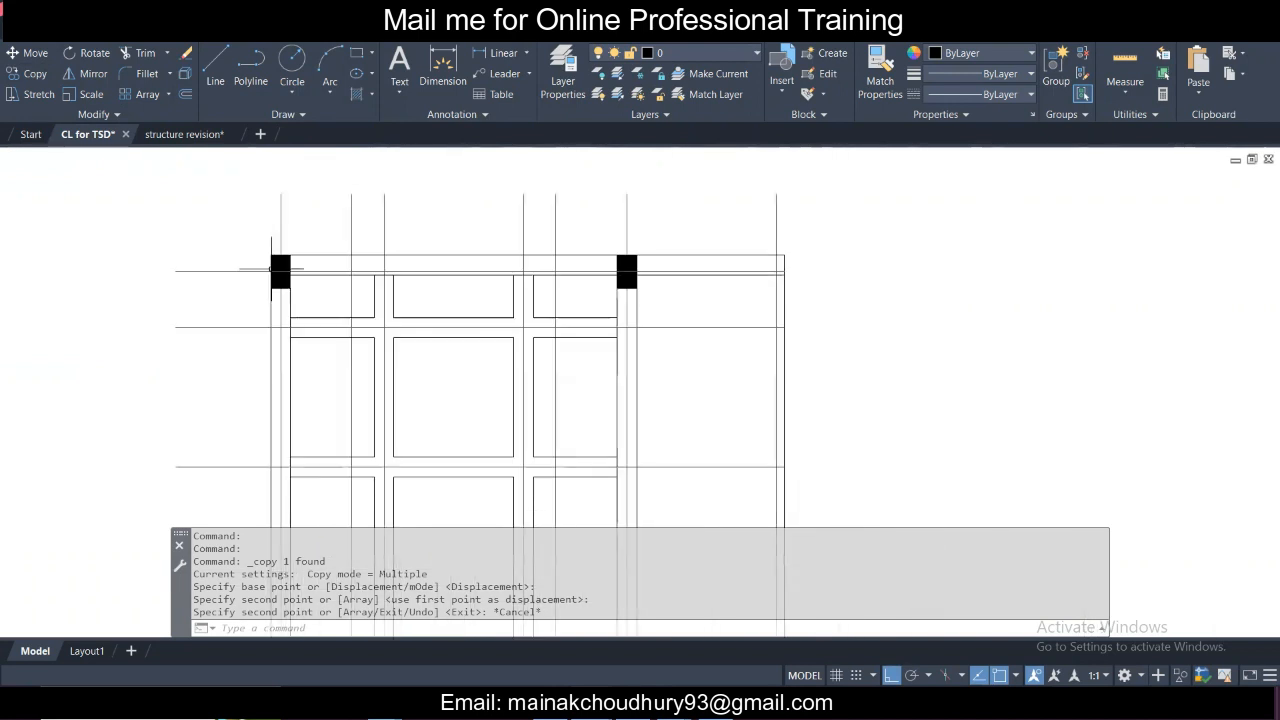
scroll(400, 386, "down", 3)
scroll(429, 343, "up", 2)
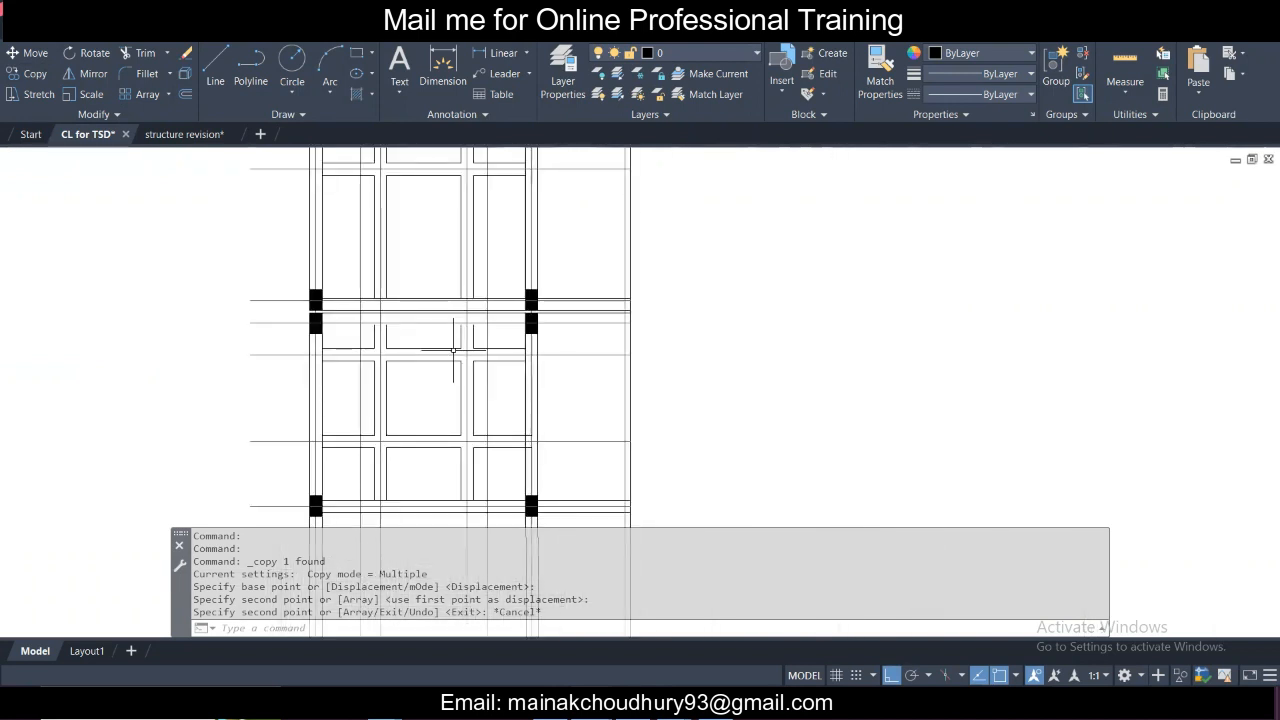
scroll(455, 352, "up", 2)
scroll(457, 380, "down", 3)
scroll(457, 380, "up", 3)
scroll(460, 420, "down", 6)
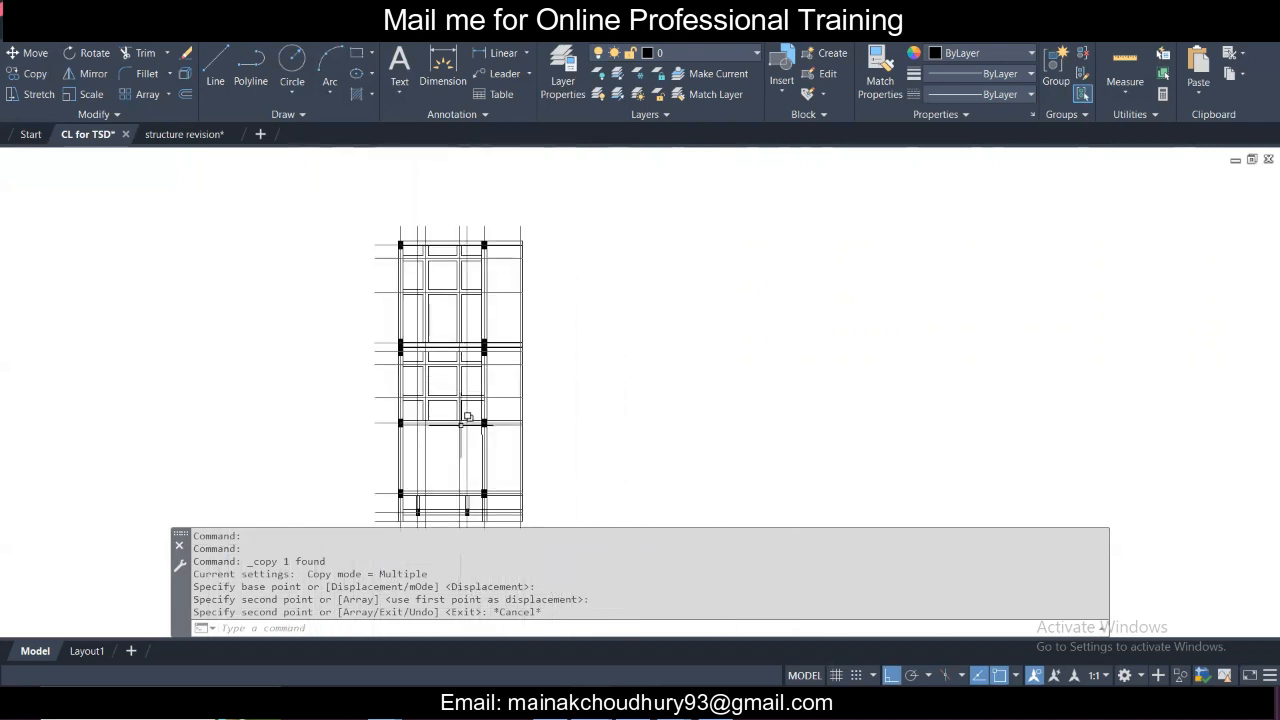
middle_click_drag(461, 425, 464, 299)
scroll(471, 359, "up", 4)
scroll(471, 359, "down", 4)
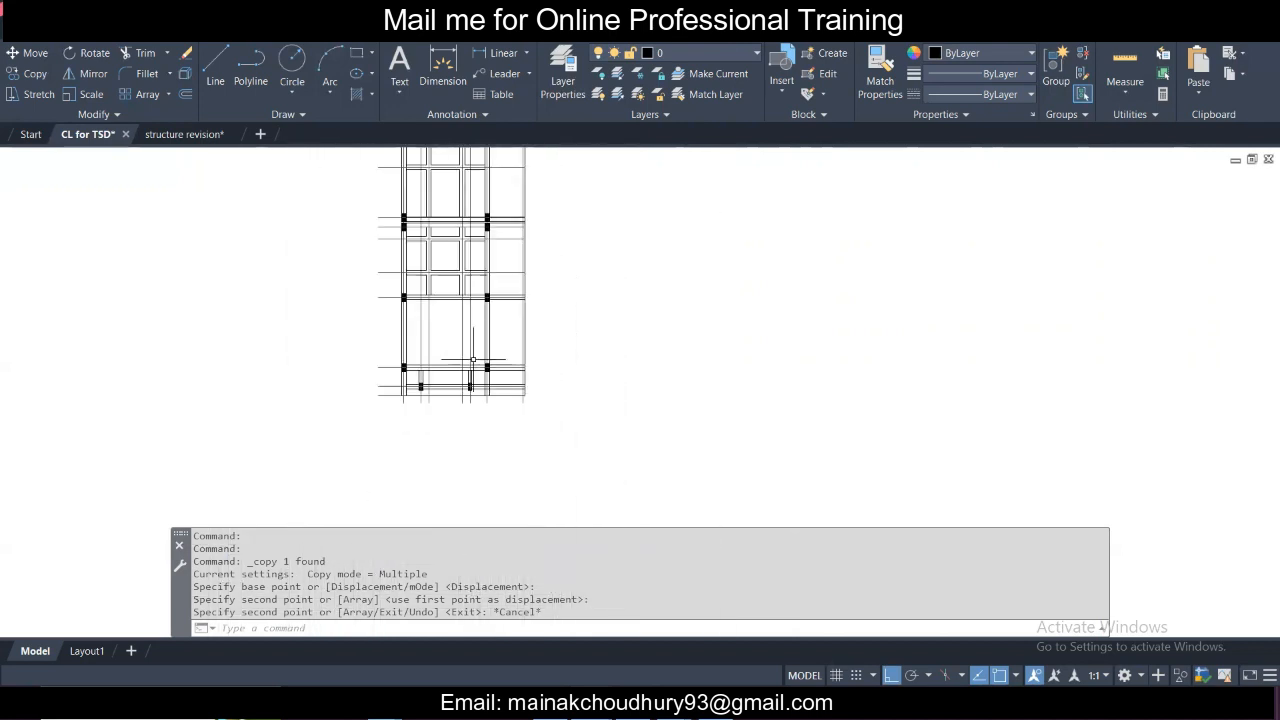
Save the drawing and export it as CL for TSD.dxf in AutoCAD 2000/LT2000 DXF format.
key("Escape")
key("Escape")
key("ctrl+s")
scroll(473, 357, "down", 5)
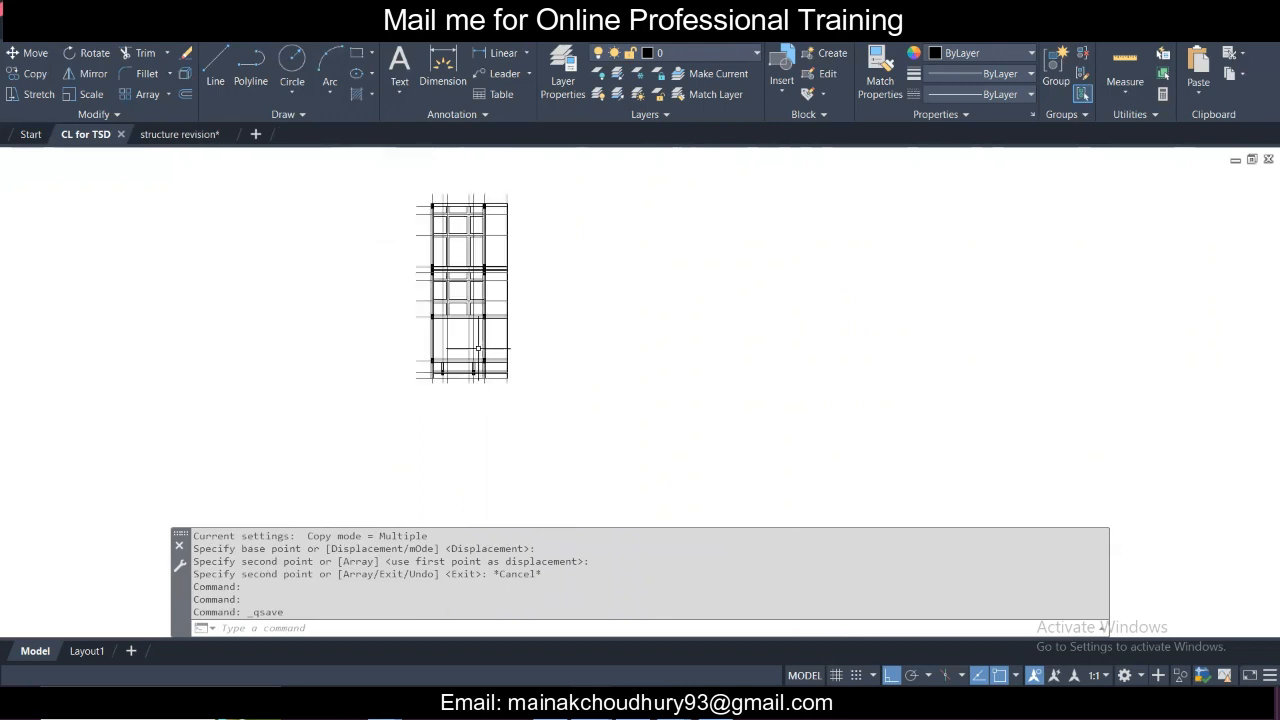
scroll(473, 340, "up", 5)
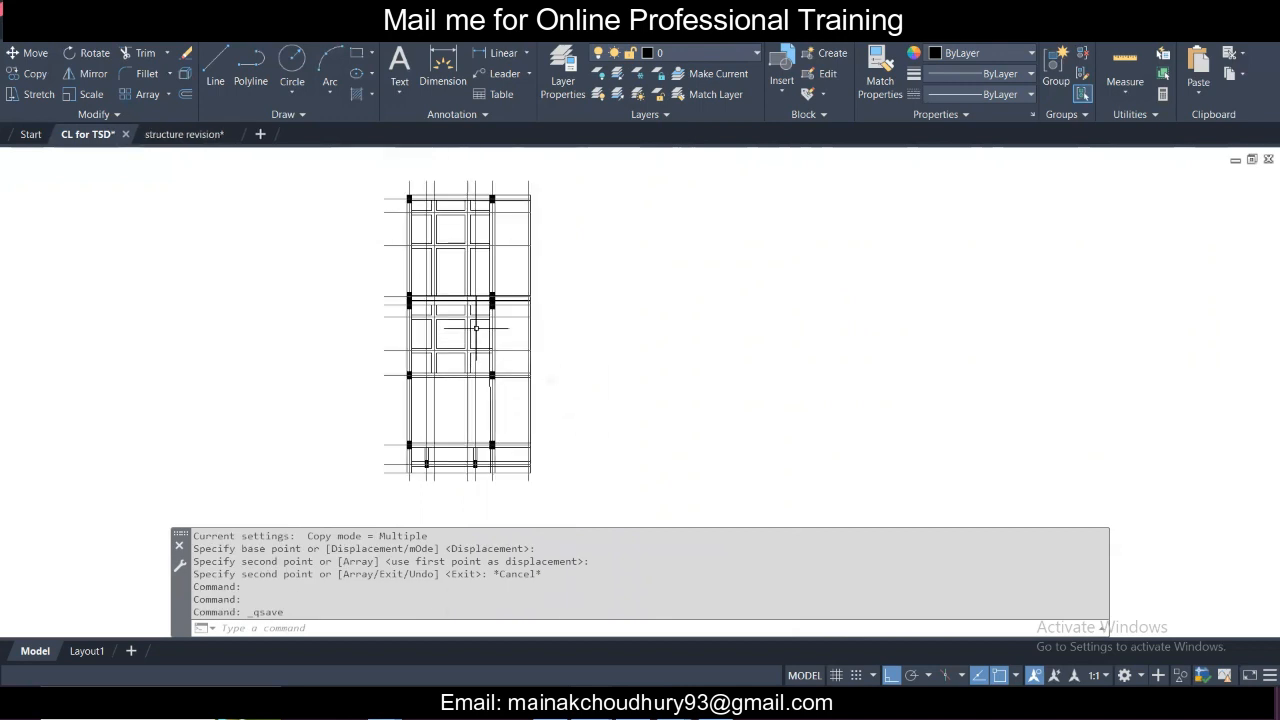
type("dxf")
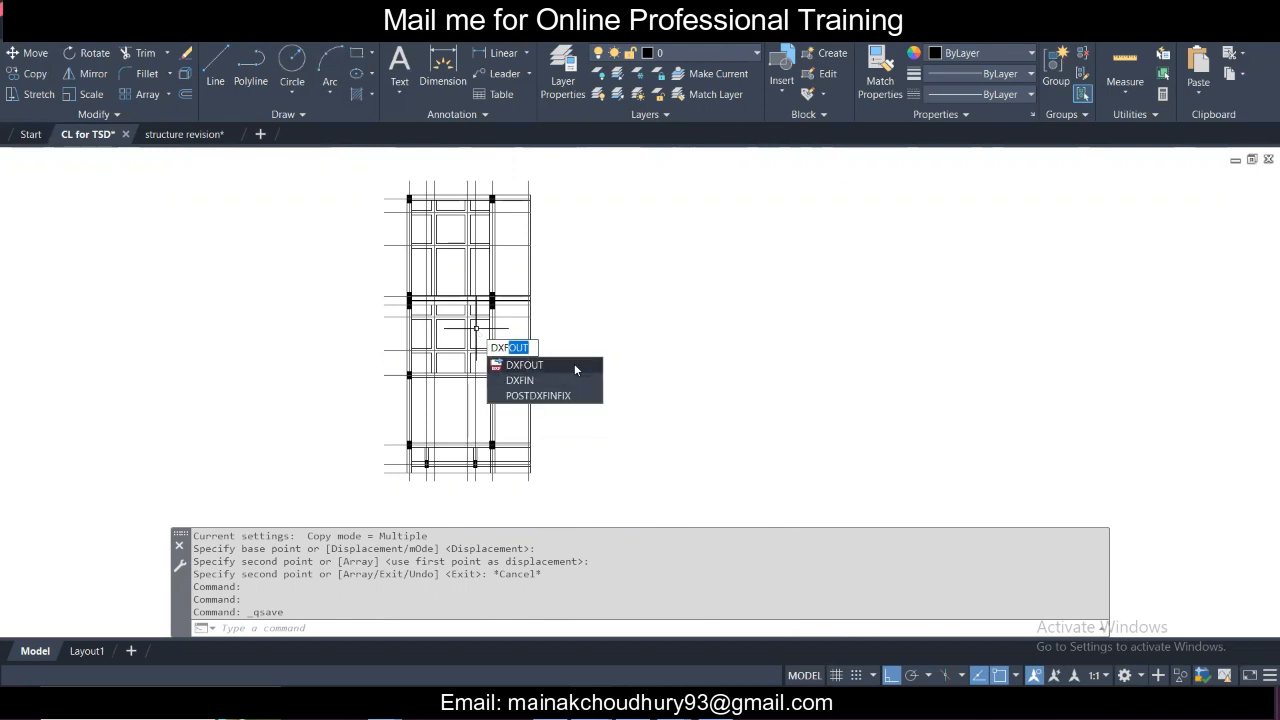
left_click(574, 363)
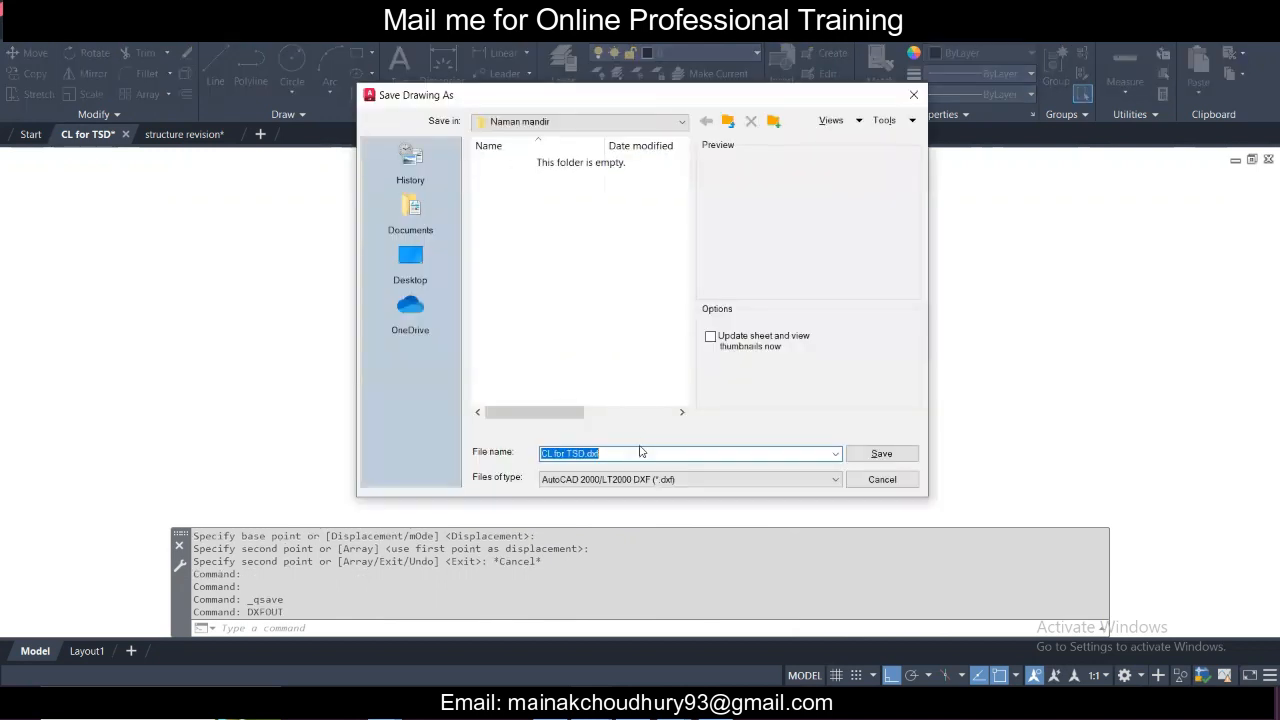
left_click(872, 454)
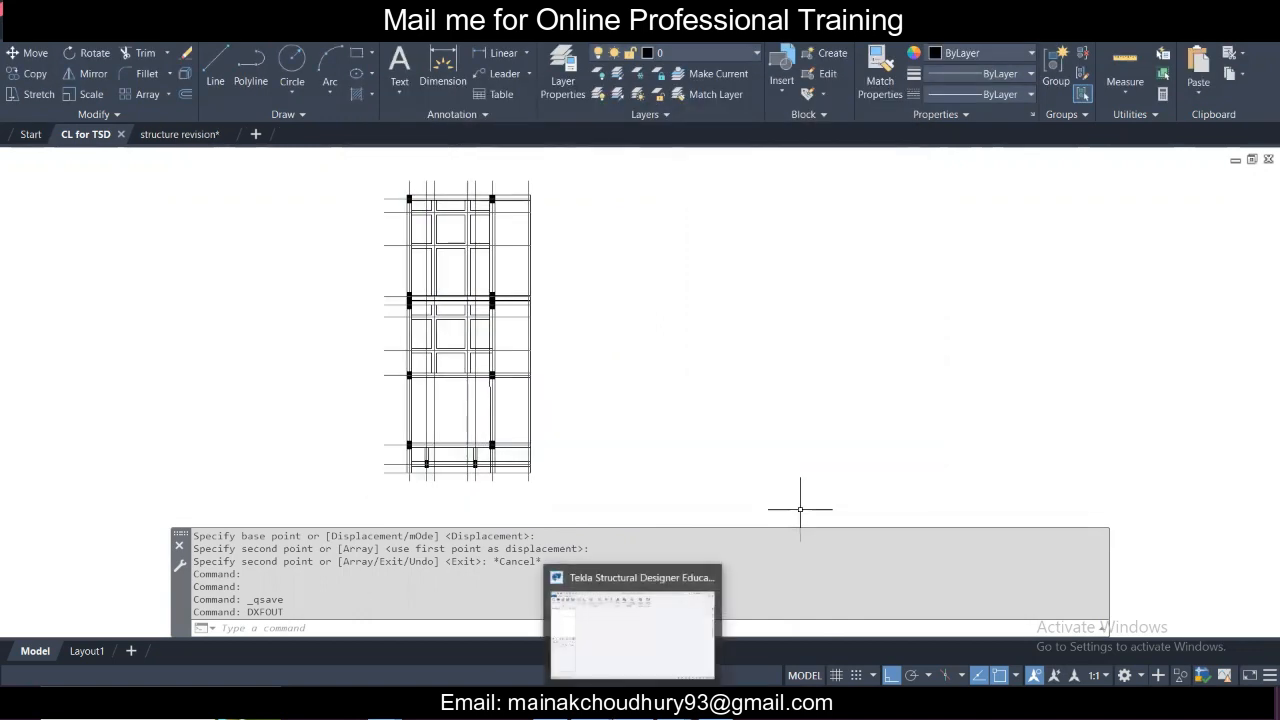
Switch to Tekla Structural Designer and start a new project, with the modelling commands displayed.
left_click(605, 628)
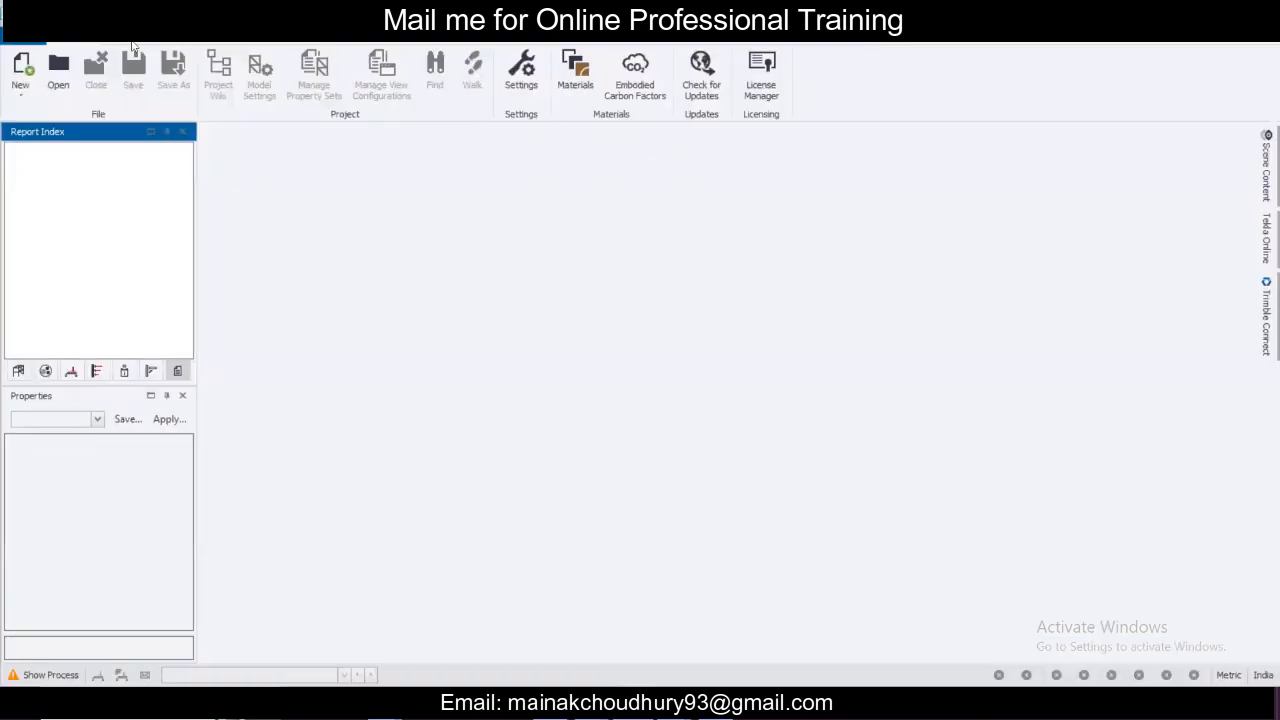
left_click(22, 66)
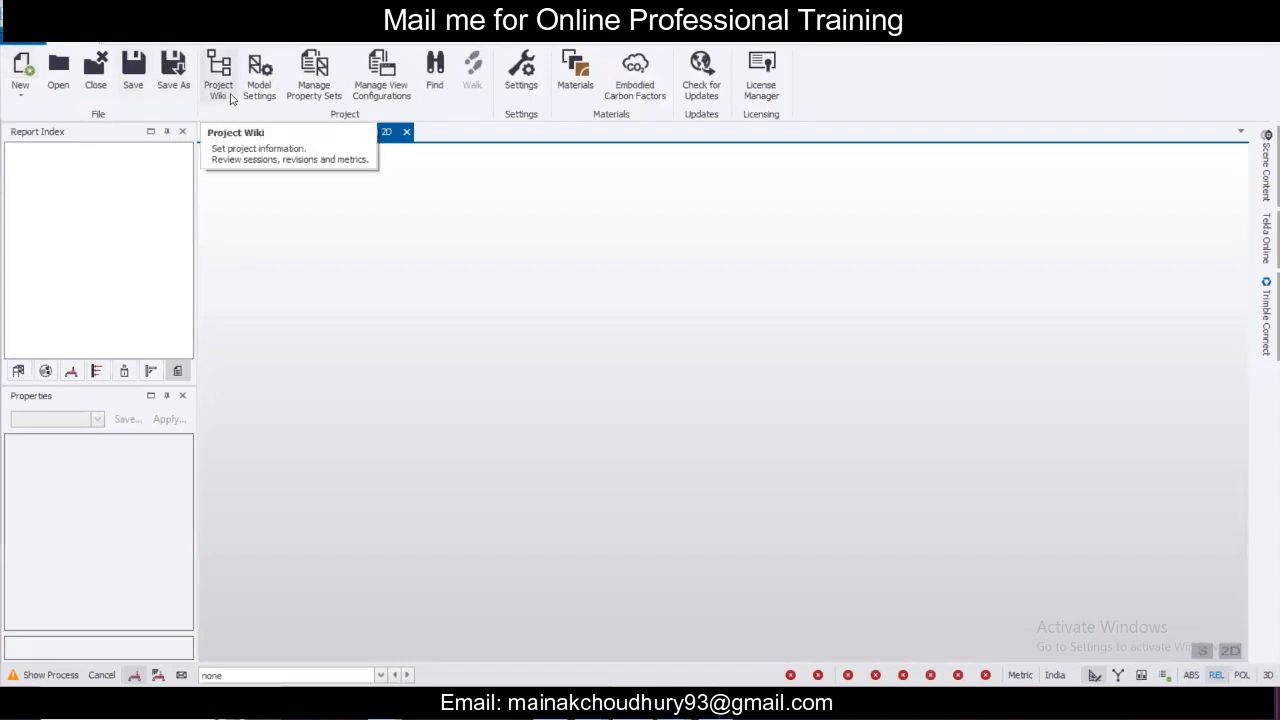
left_click(240, 46)
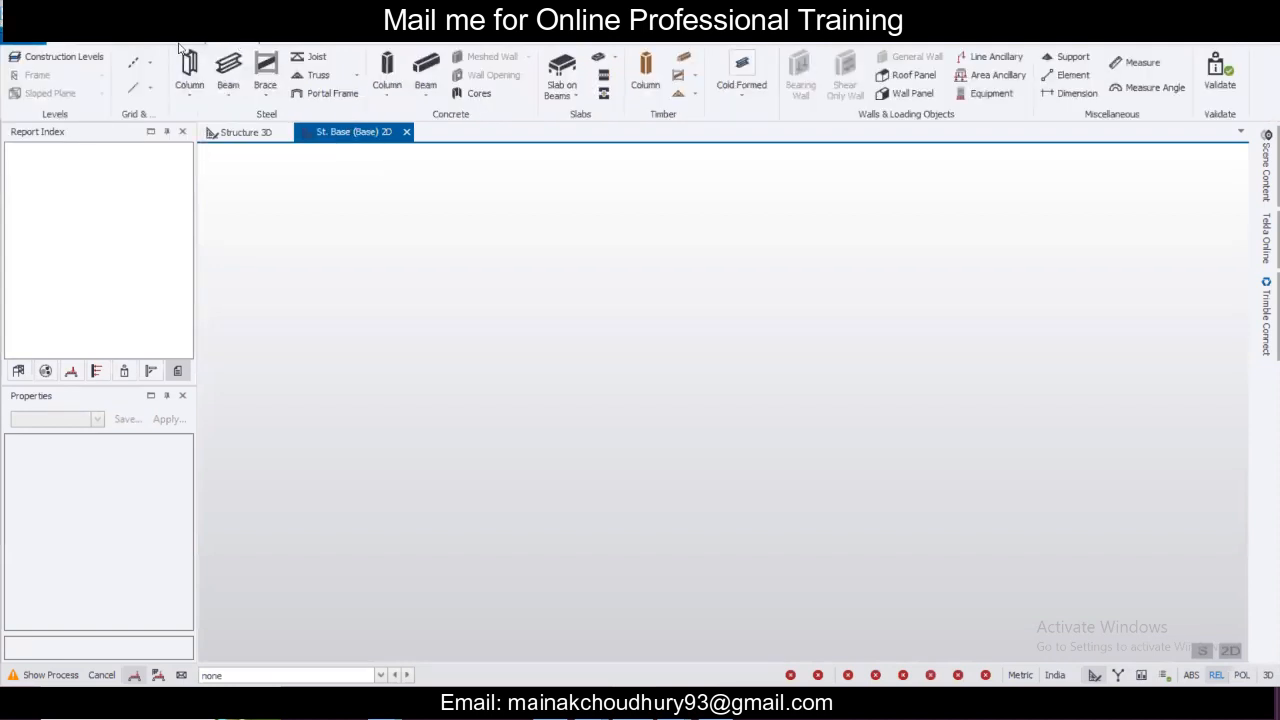
left_click(84, 47)
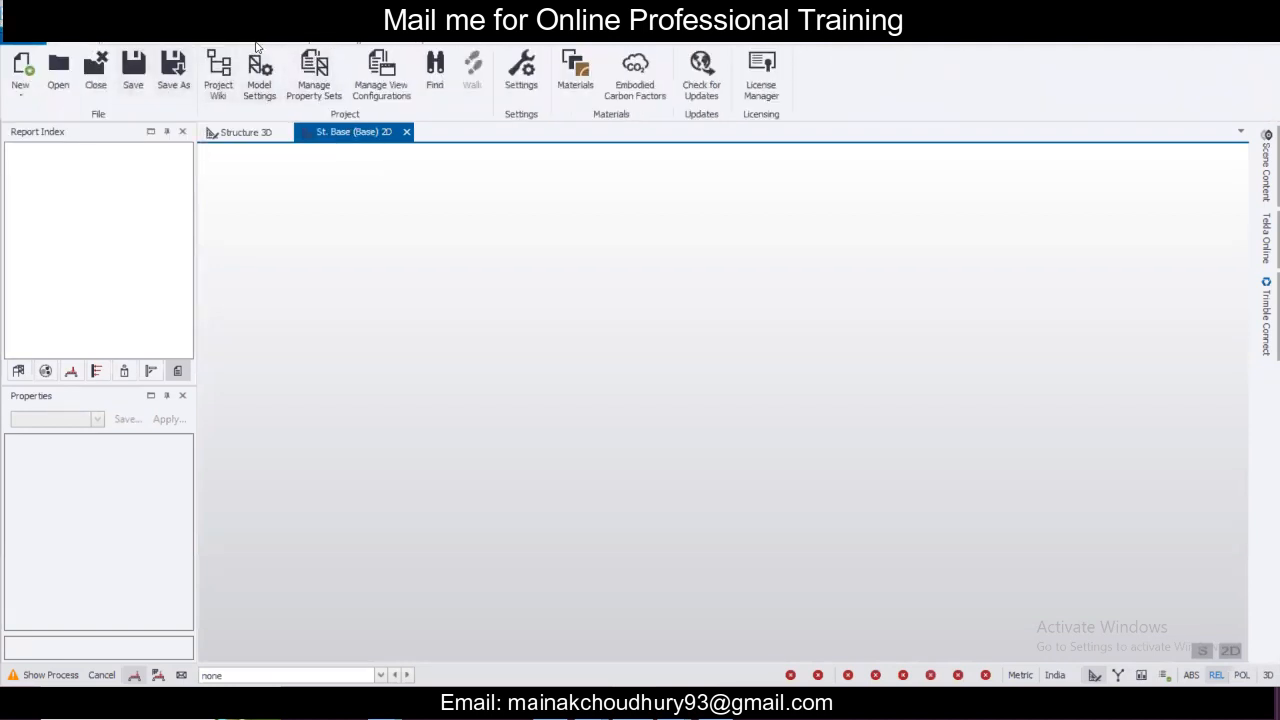
left_click(250, 44)
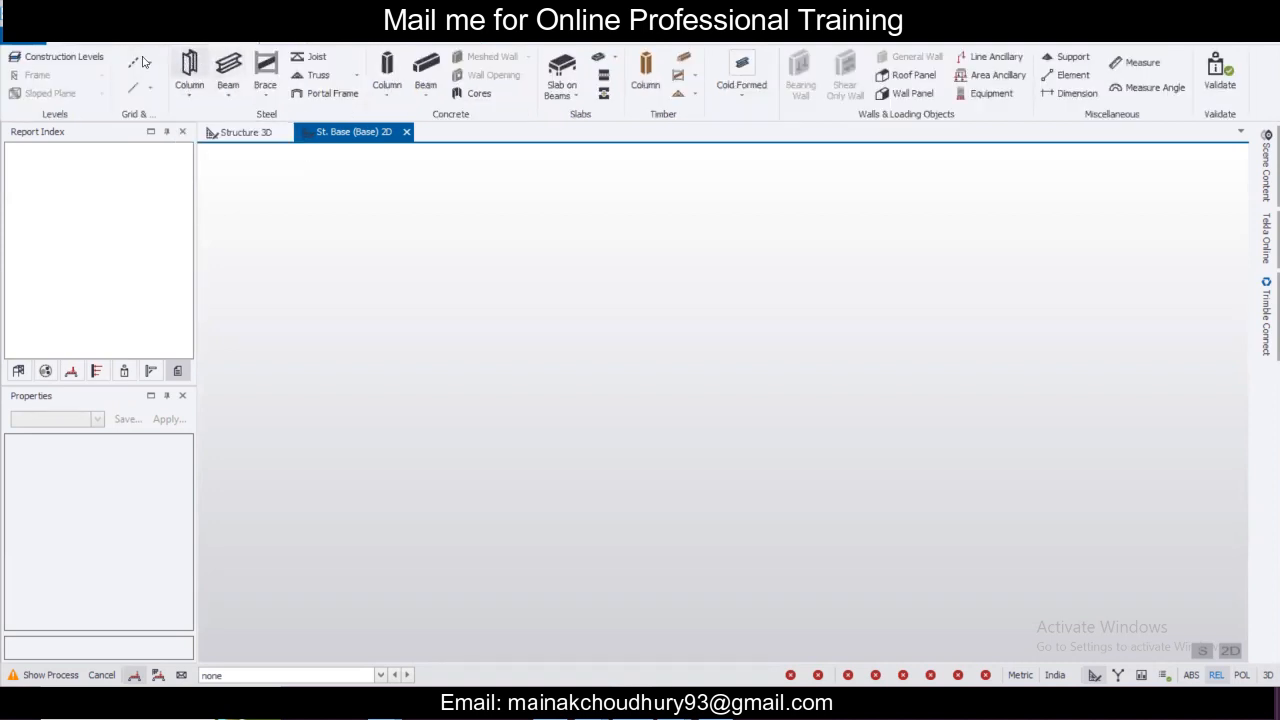
Insert a construction level below Base and set its level to -1.5 m.
left_click(60, 56)
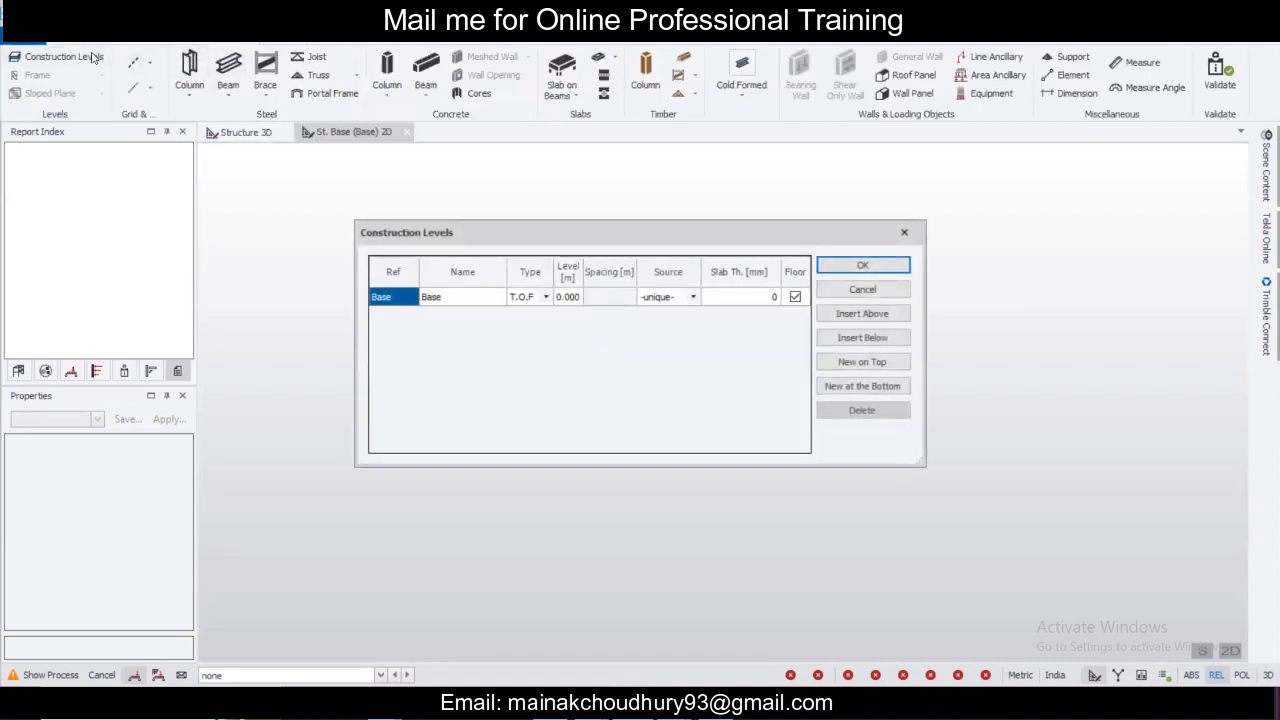
left_click(873, 338)
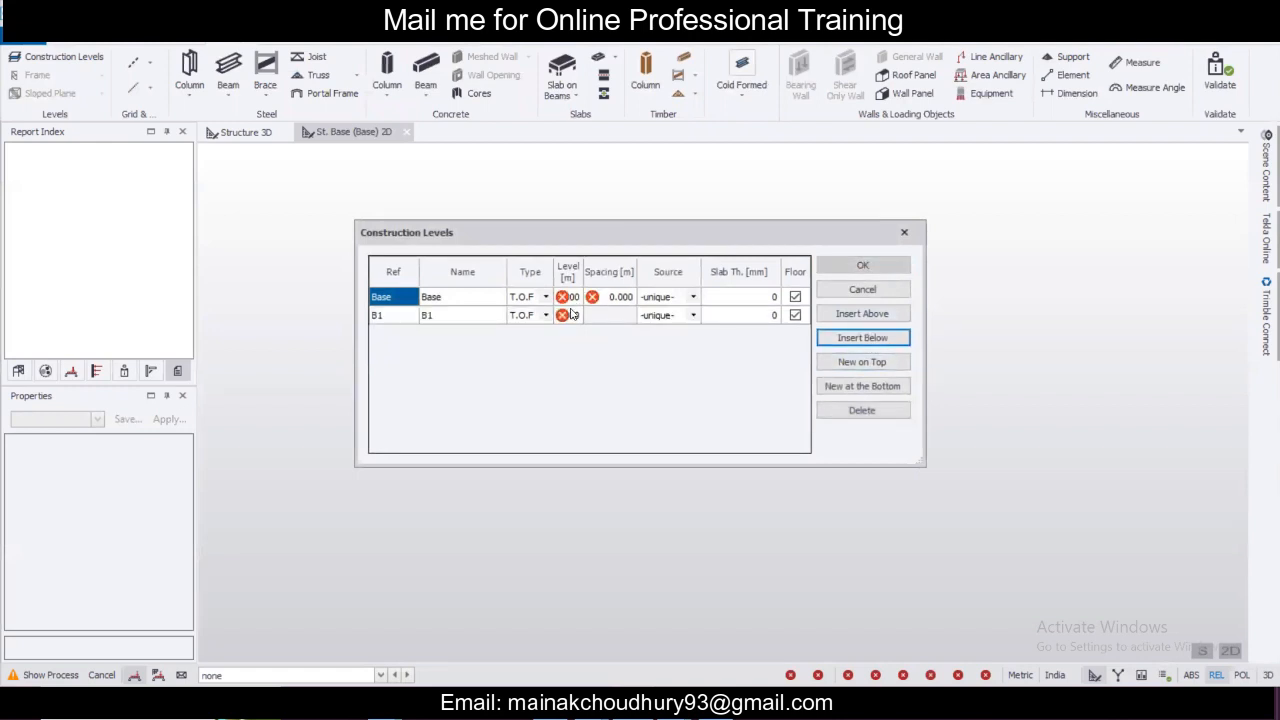
left_click(569, 315)
type("-1.5")
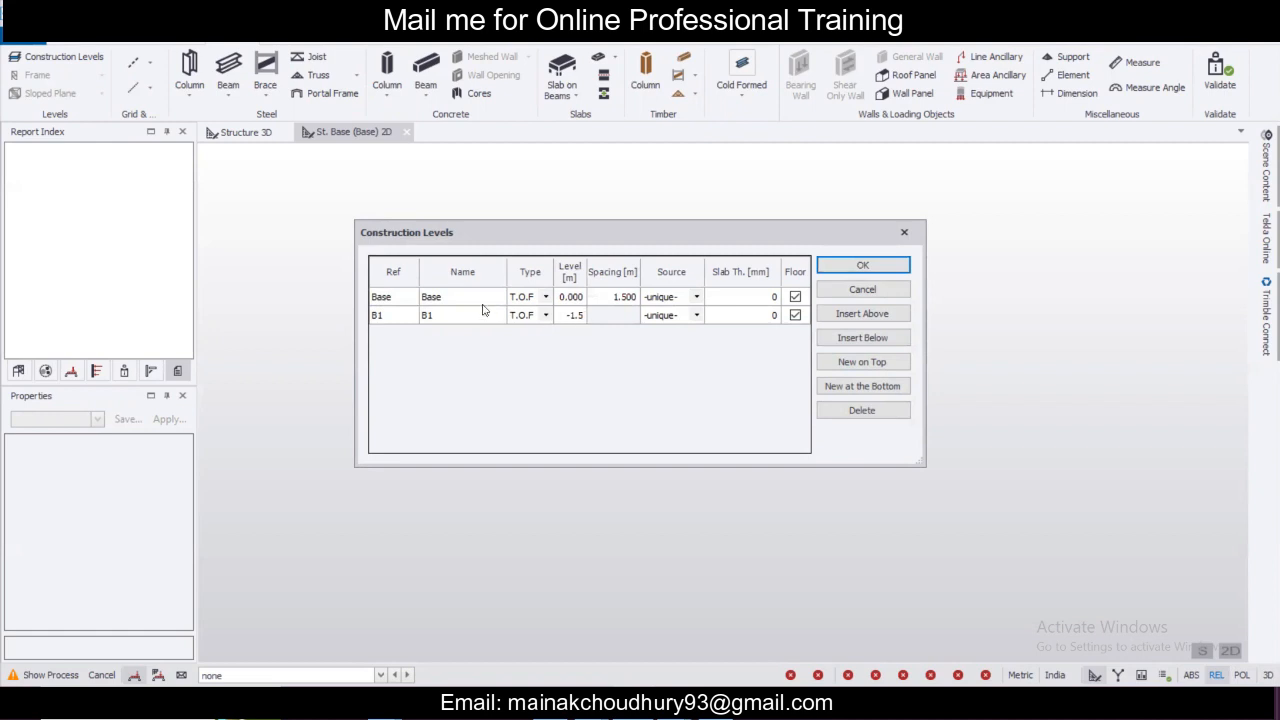
left_click(475, 299)
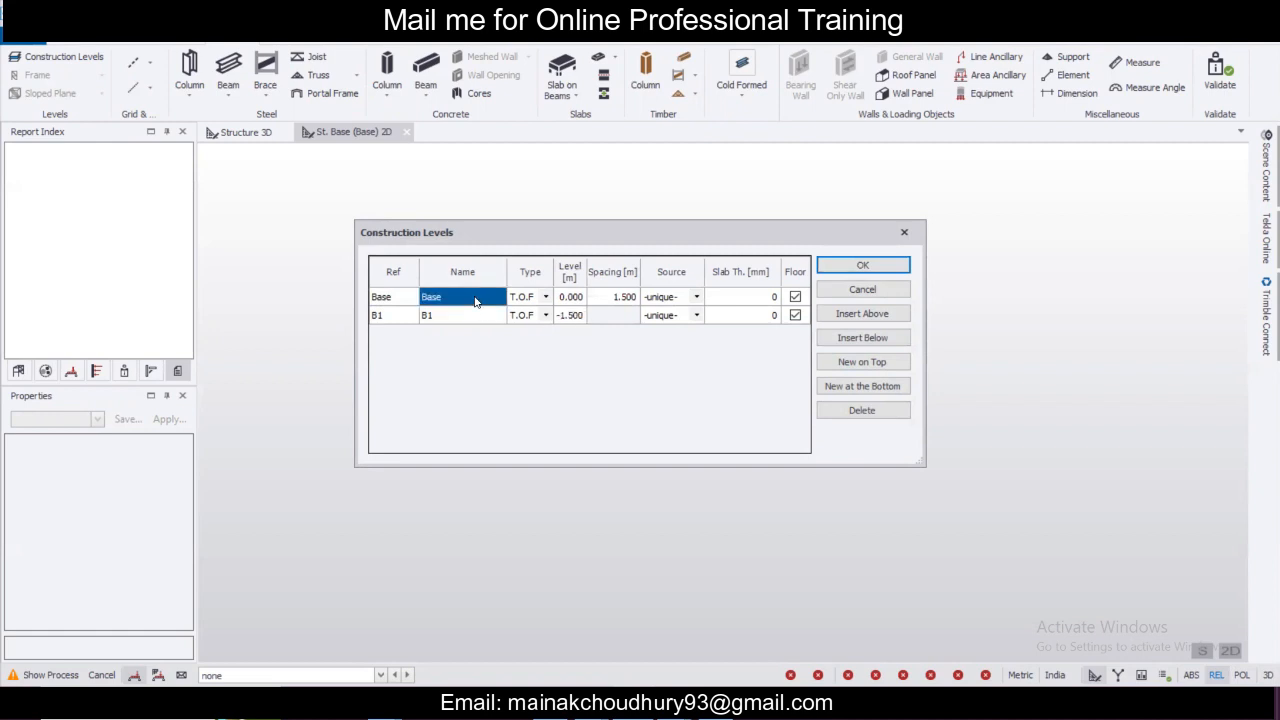
Switch to the structure revision drawing in AutoCAD and check the floor-to-terrace height dimension in Section X-X.
mouse_move(593, 706)
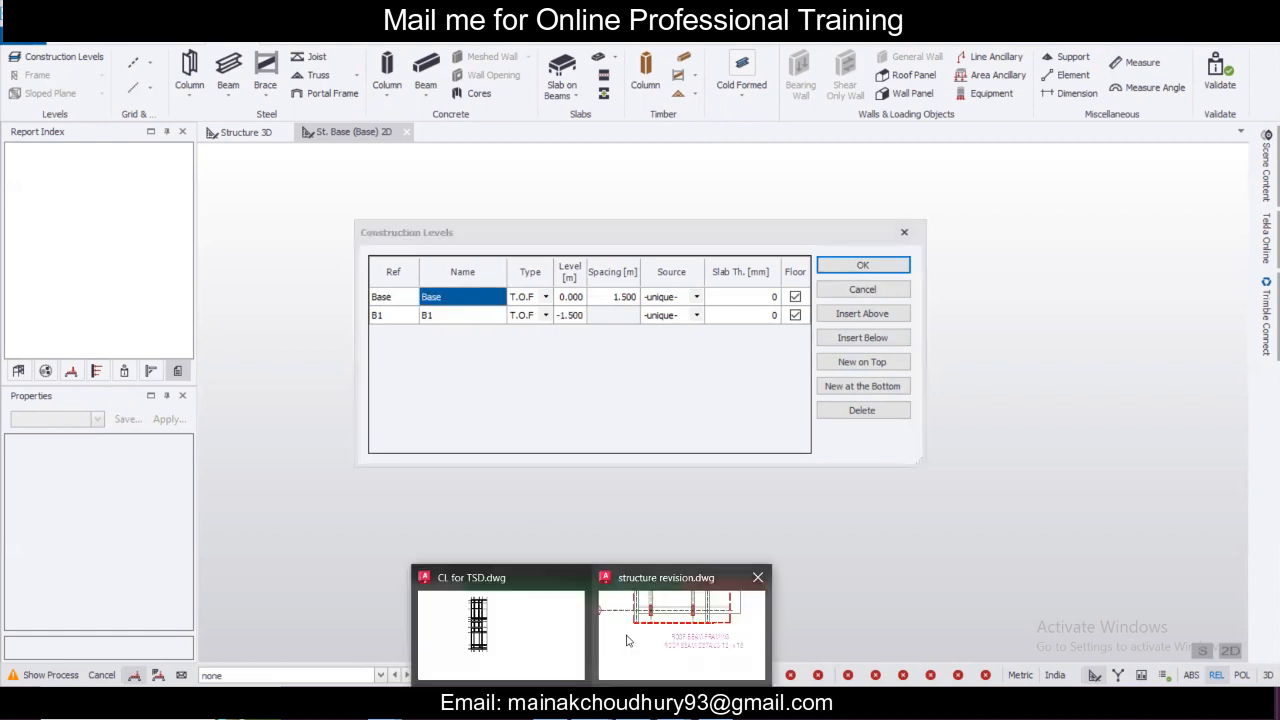
left_click(674, 639)
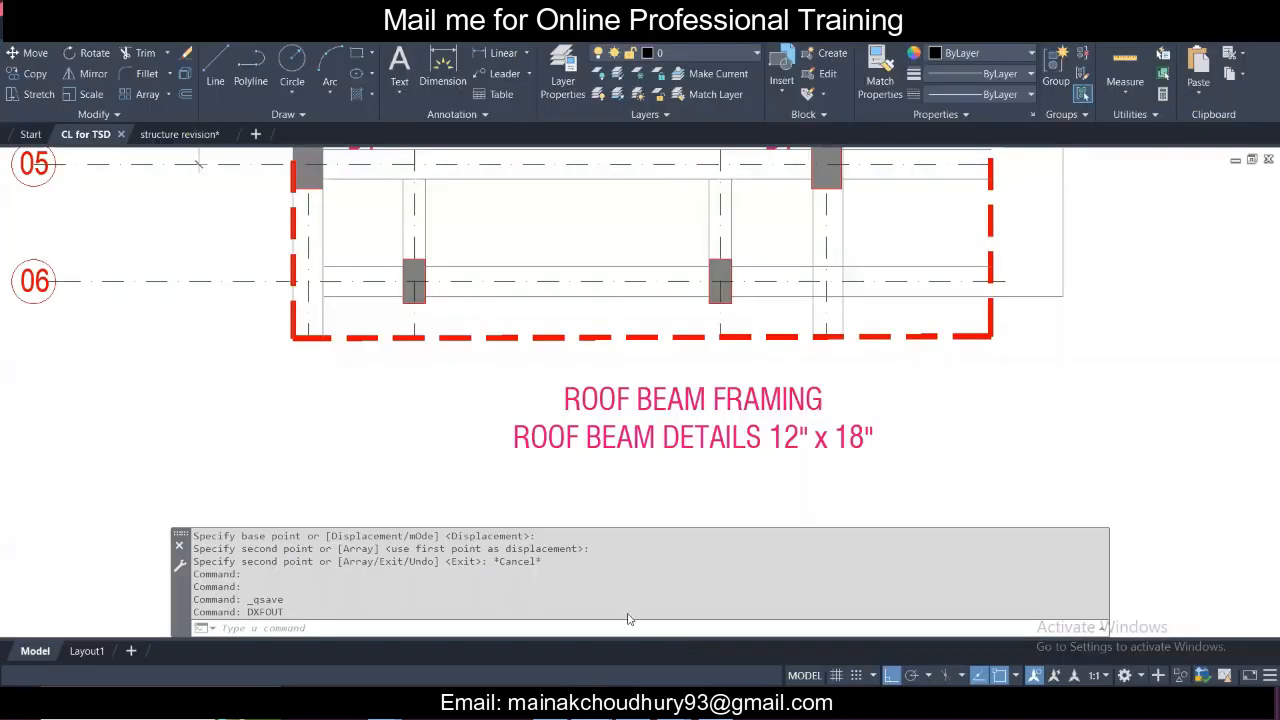
left_click(179, 134)
scroll(310, 270, "up", 5)
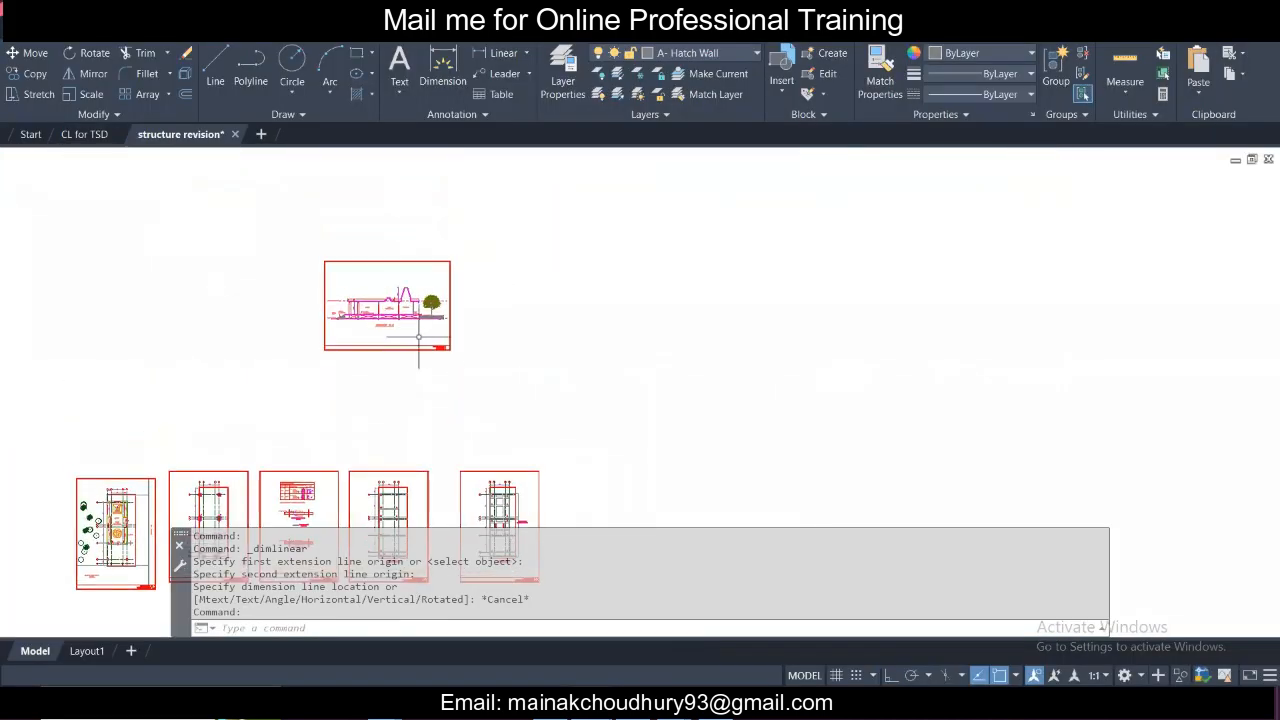
scroll(310, 270, "up", 8)
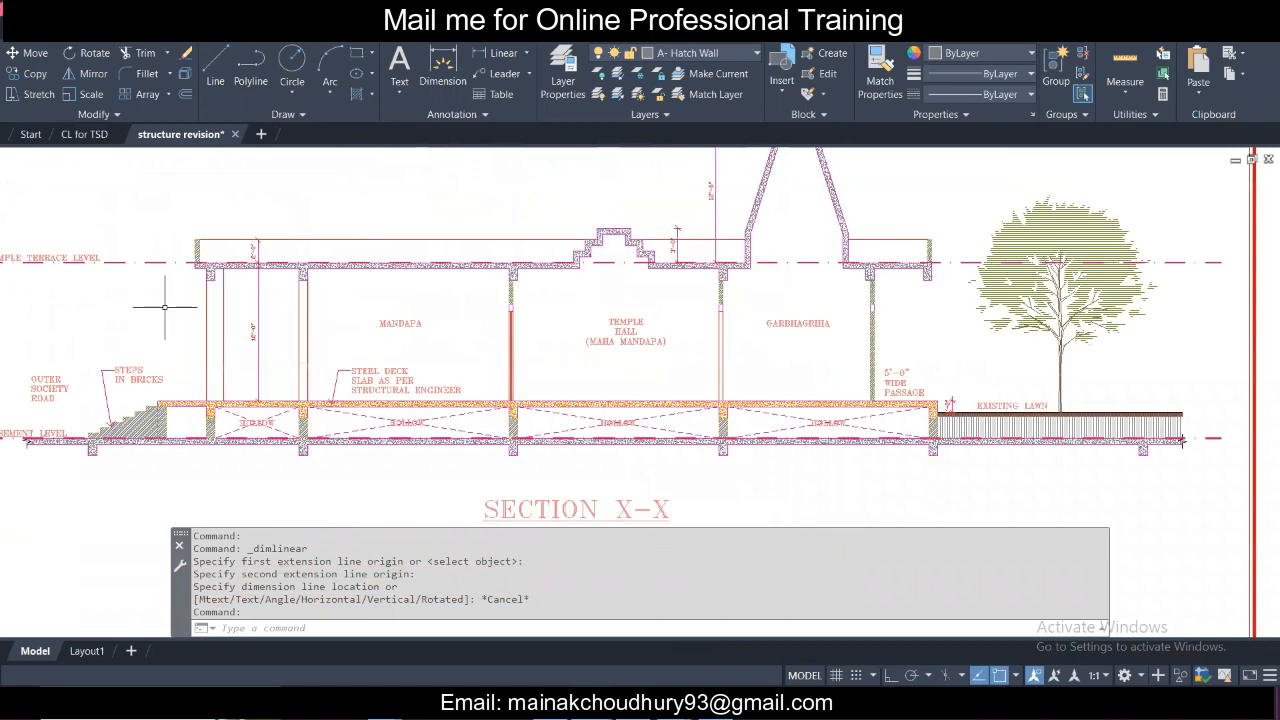
left_click(327, 331)
left_click(301, 320)
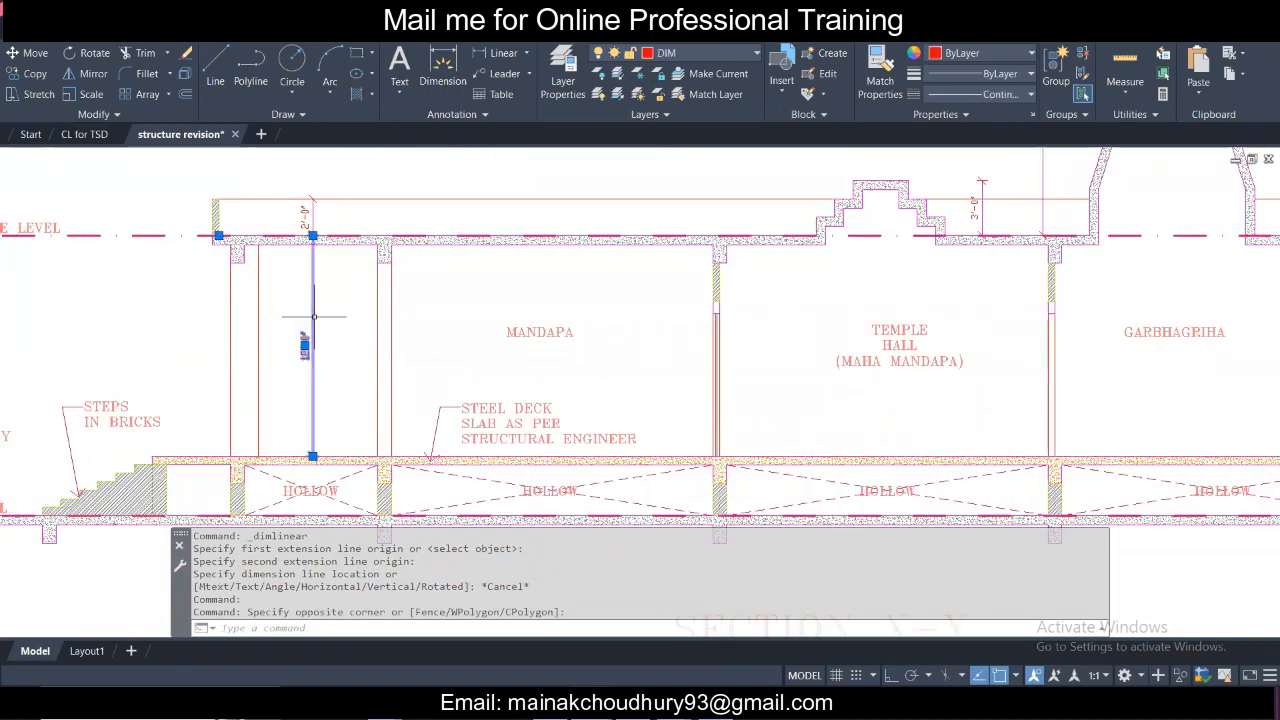
mouse_move(314, 317)
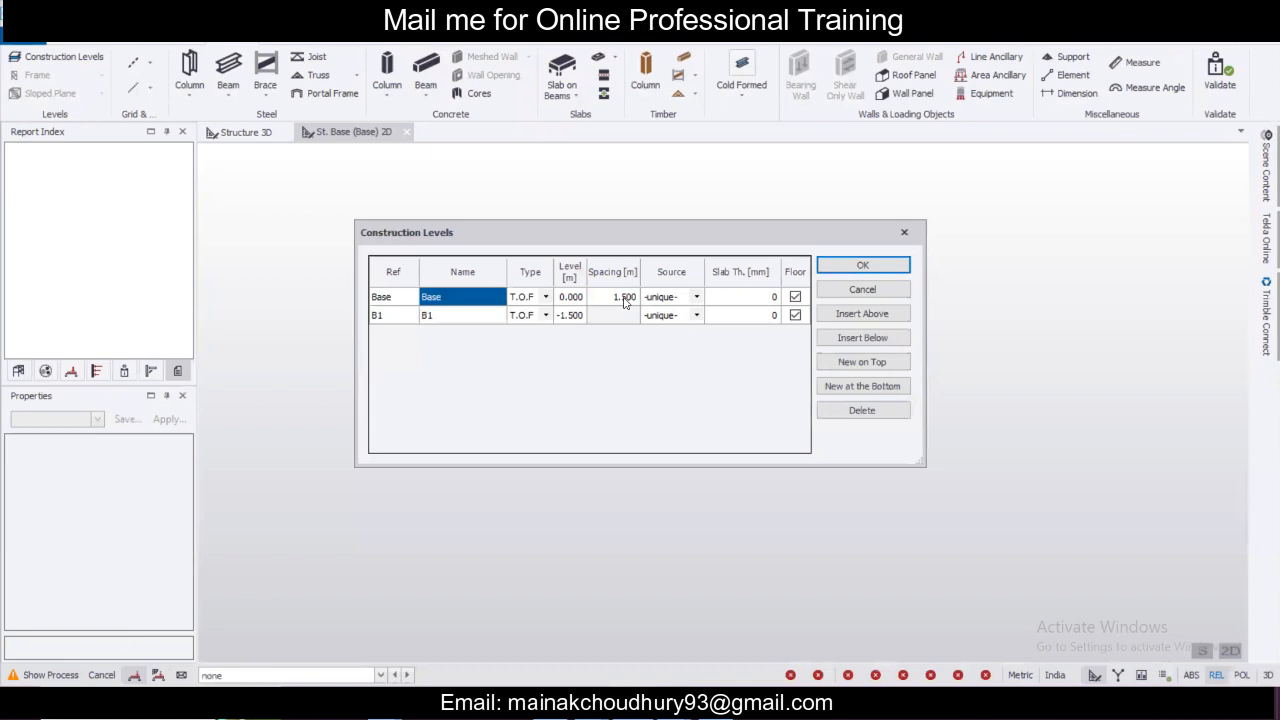
Try to change the spacing of the Base construction level in Tekla Structural Designer.
left_click(623, 299)
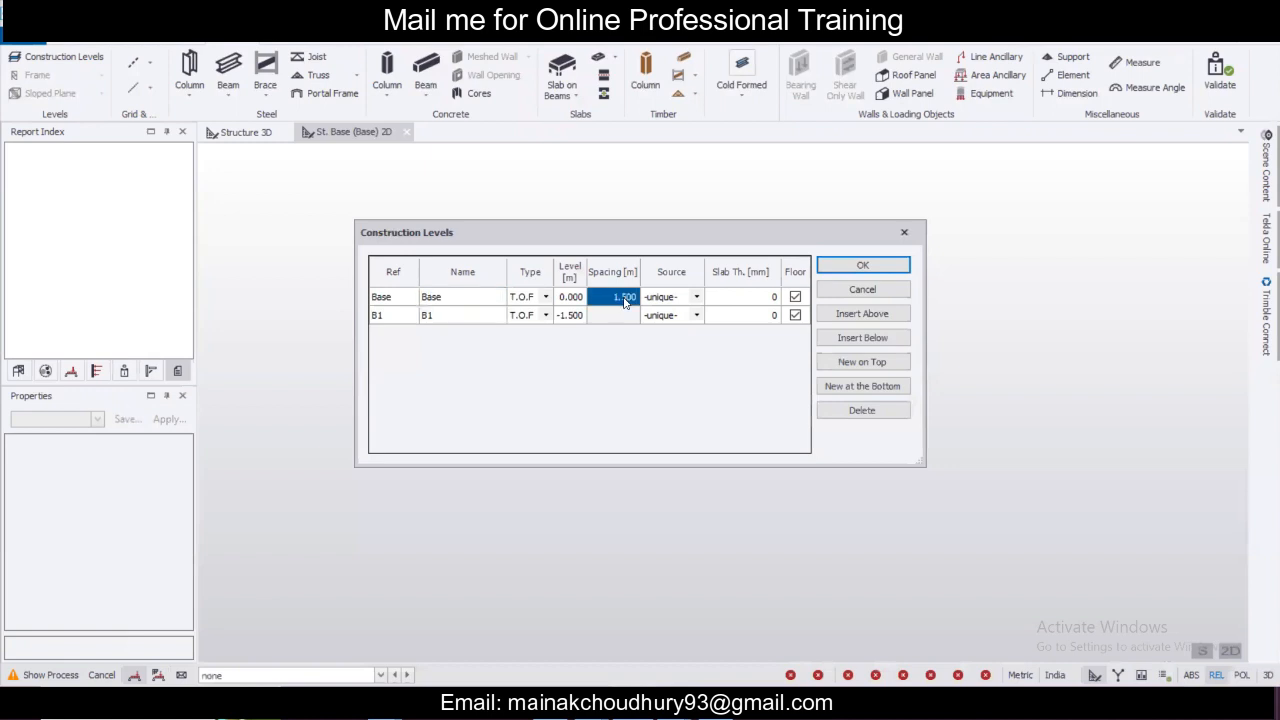
type("3.")
key("Return")
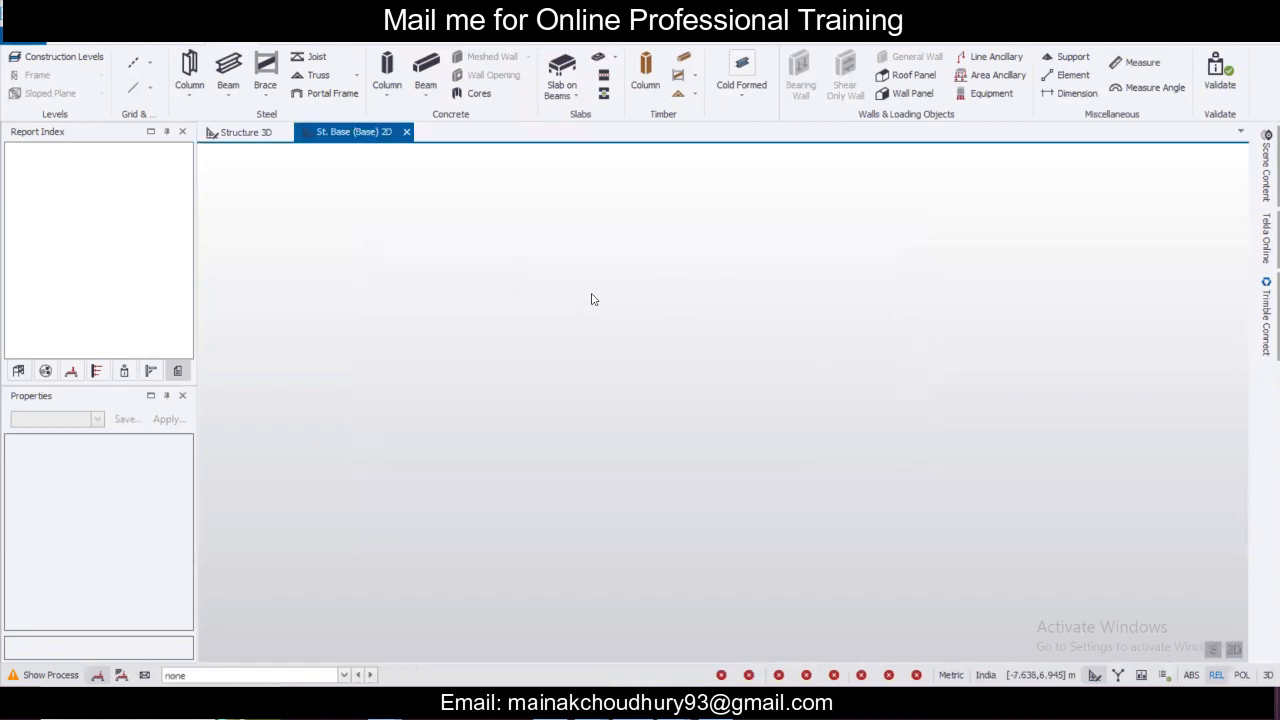
Reopen the construction levels and add level B1 beneath Base at -1.5 m.
left_click(60, 58)
left_click(860, 337)
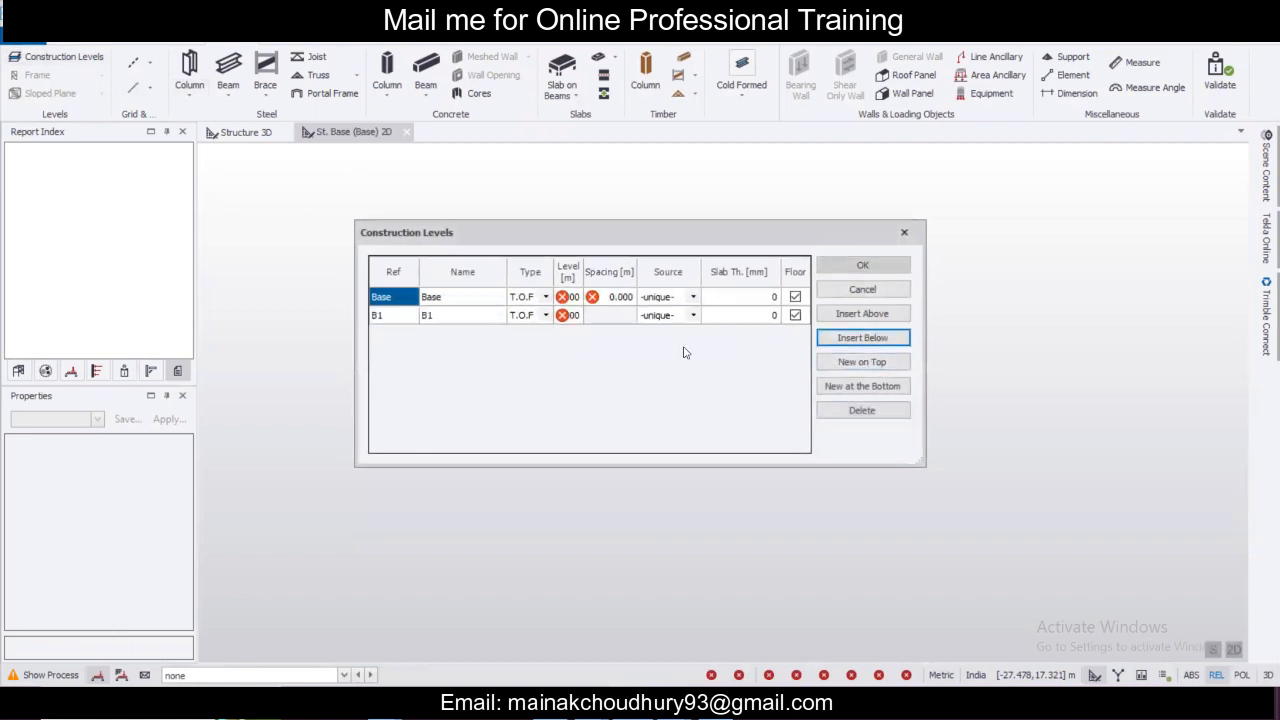
left_click(572, 315)
type("-1.5")
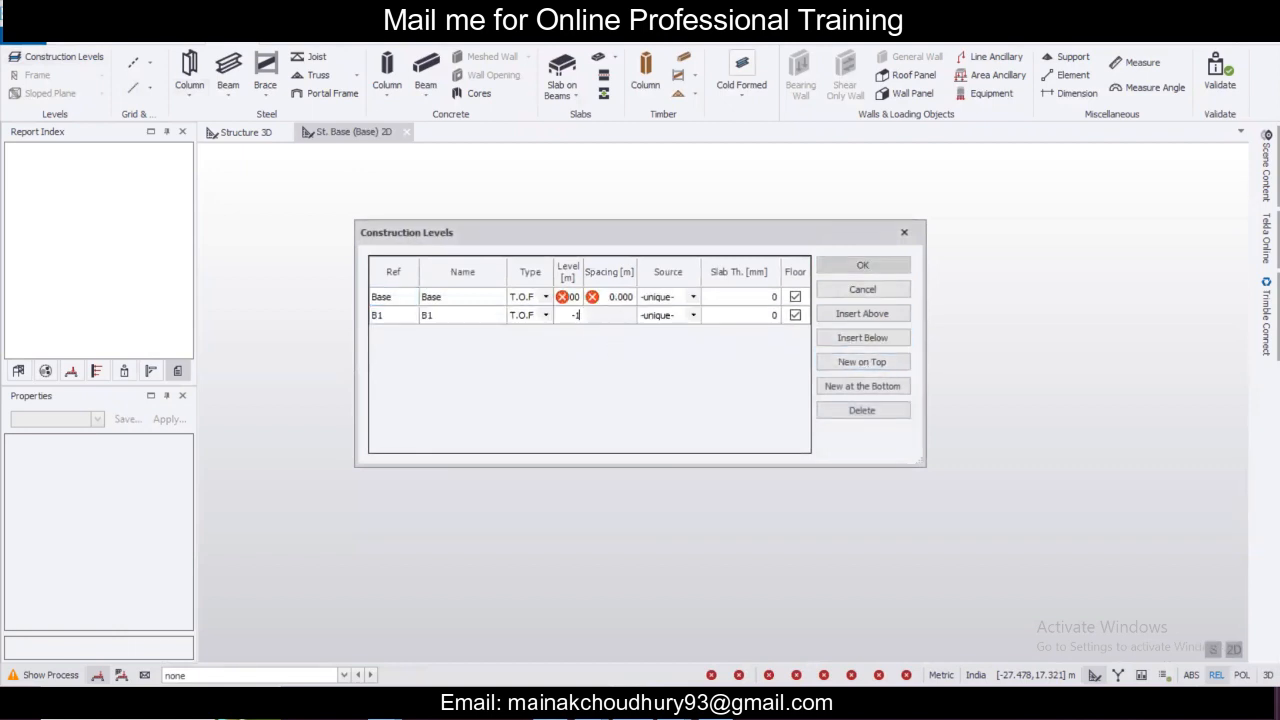
left_click(476, 297)
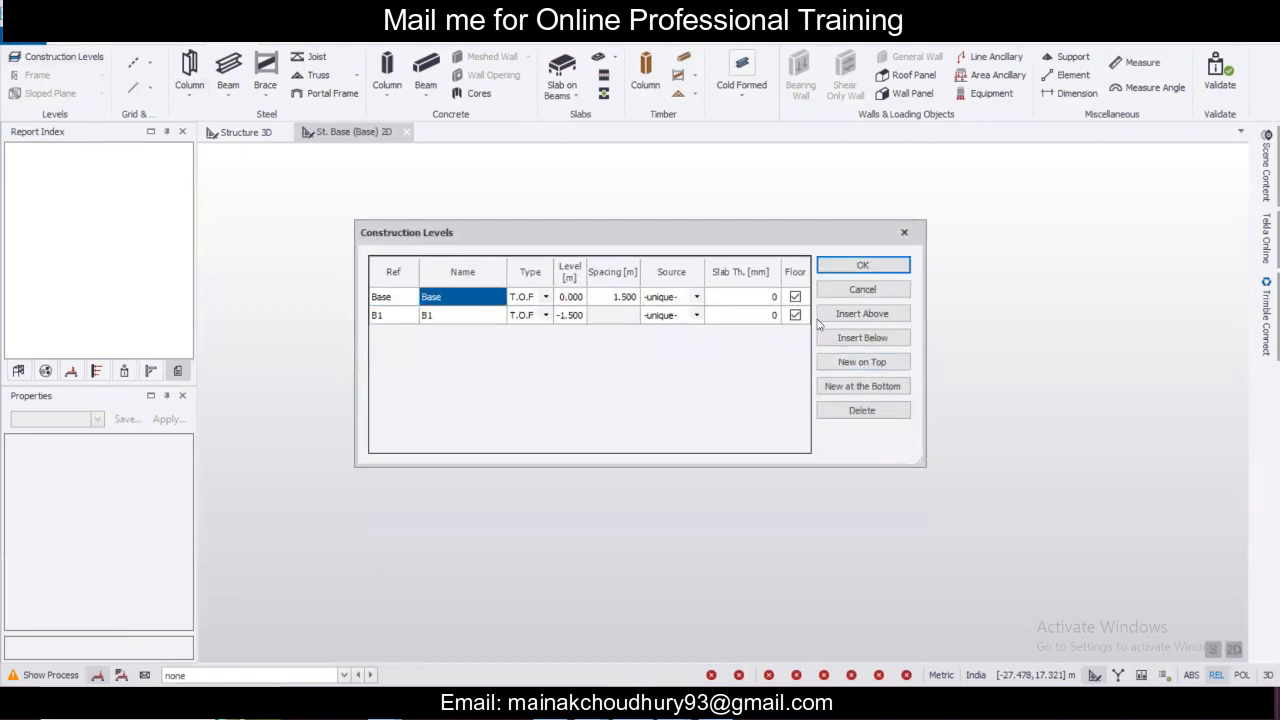
Insert a construction level above Base and set its spacing to 3.66 m.
left_click(862, 313)
left_click(618, 298)
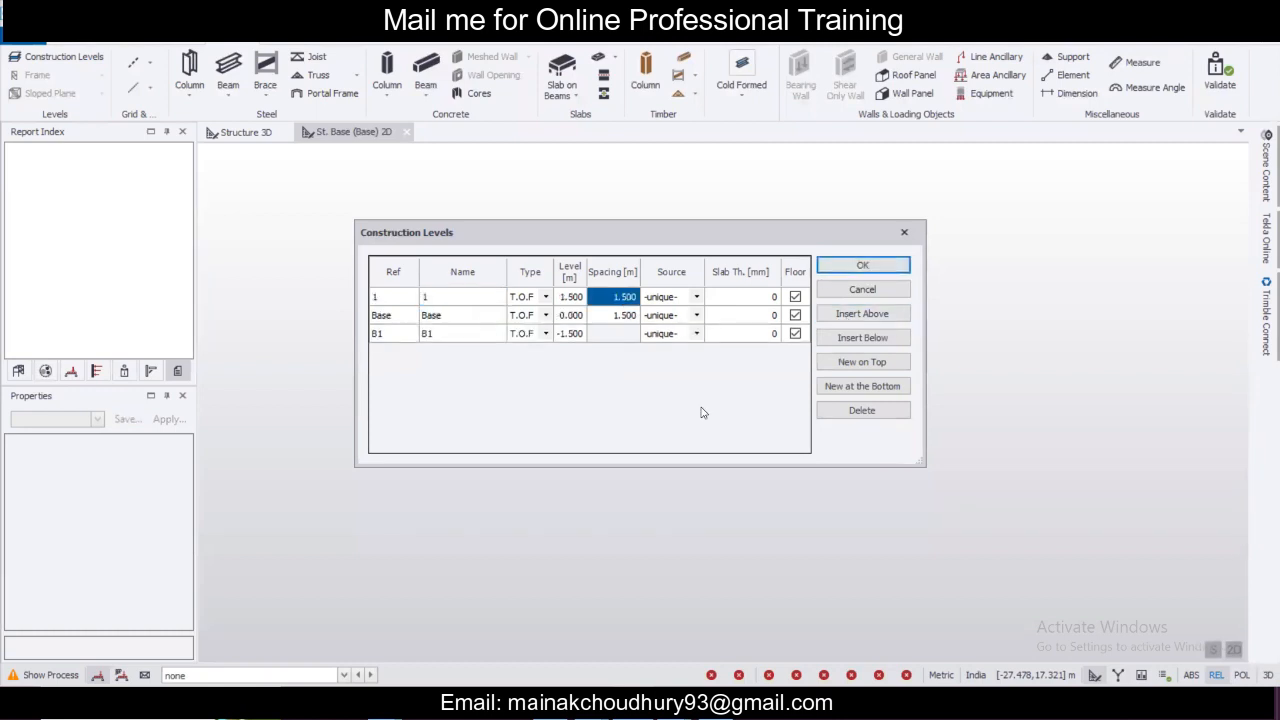
type("3.66")
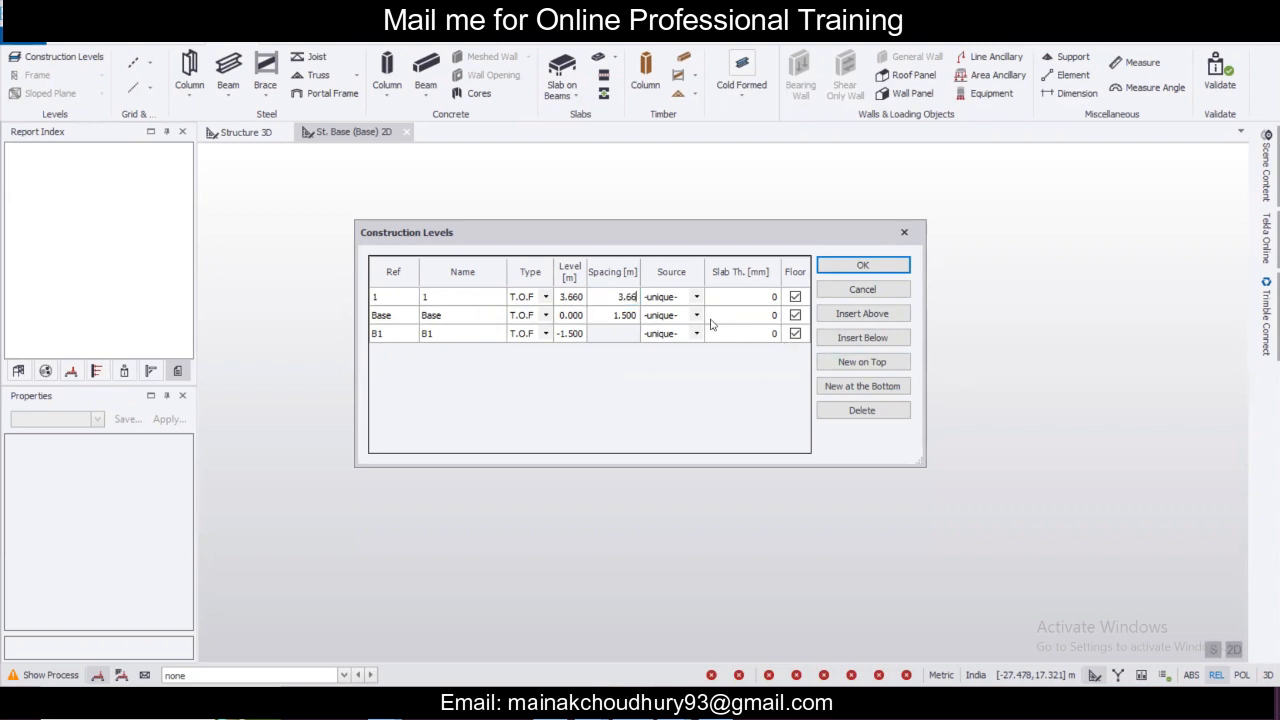
left_click(765, 299)
Switch to the structure revision drawing in AutoCAD and locate the upper bay of the roof framing plan.
mouse_move(592, 712)
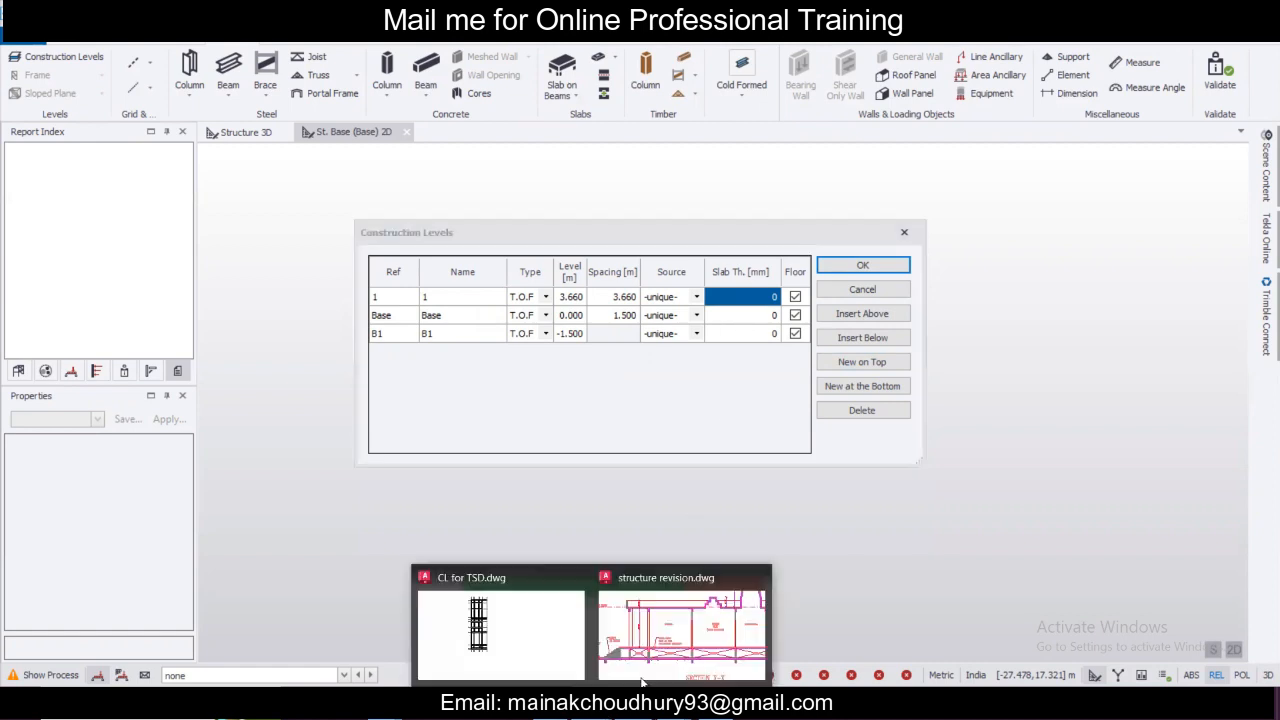
left_click(728, 618)
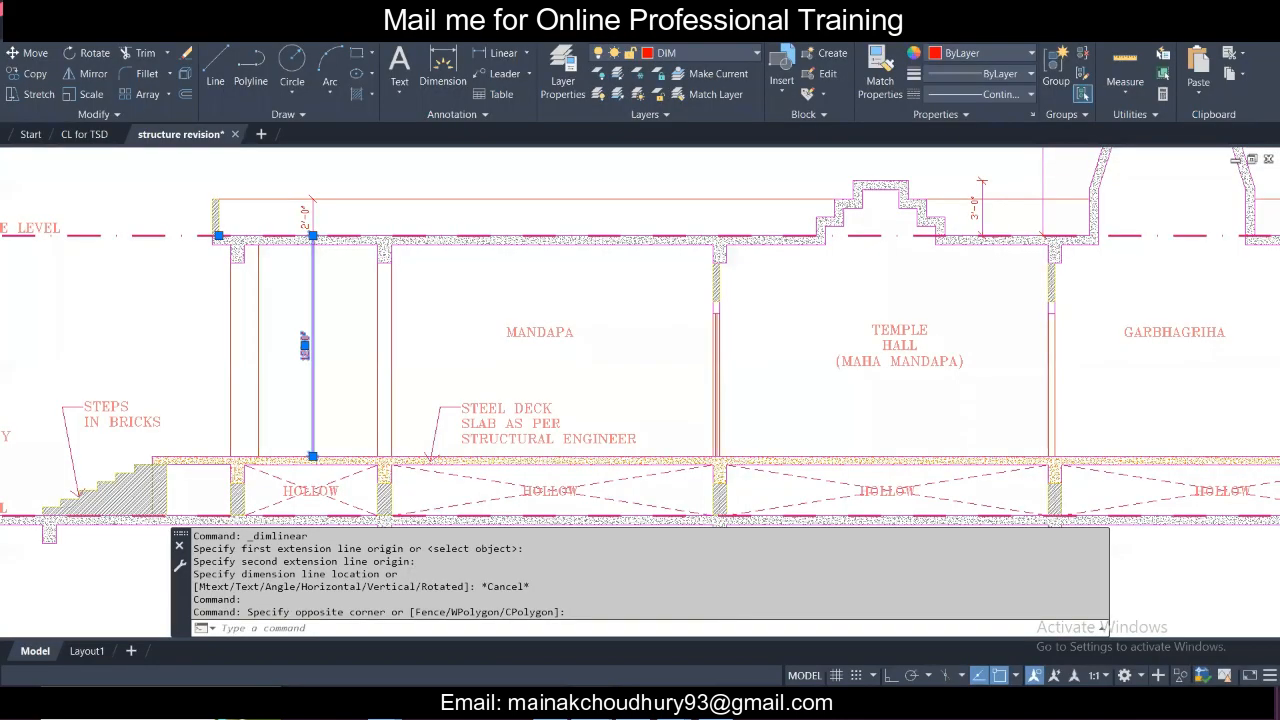
scroll(771, 234, "down", 10)
scroll(985, 360, "up", 5)
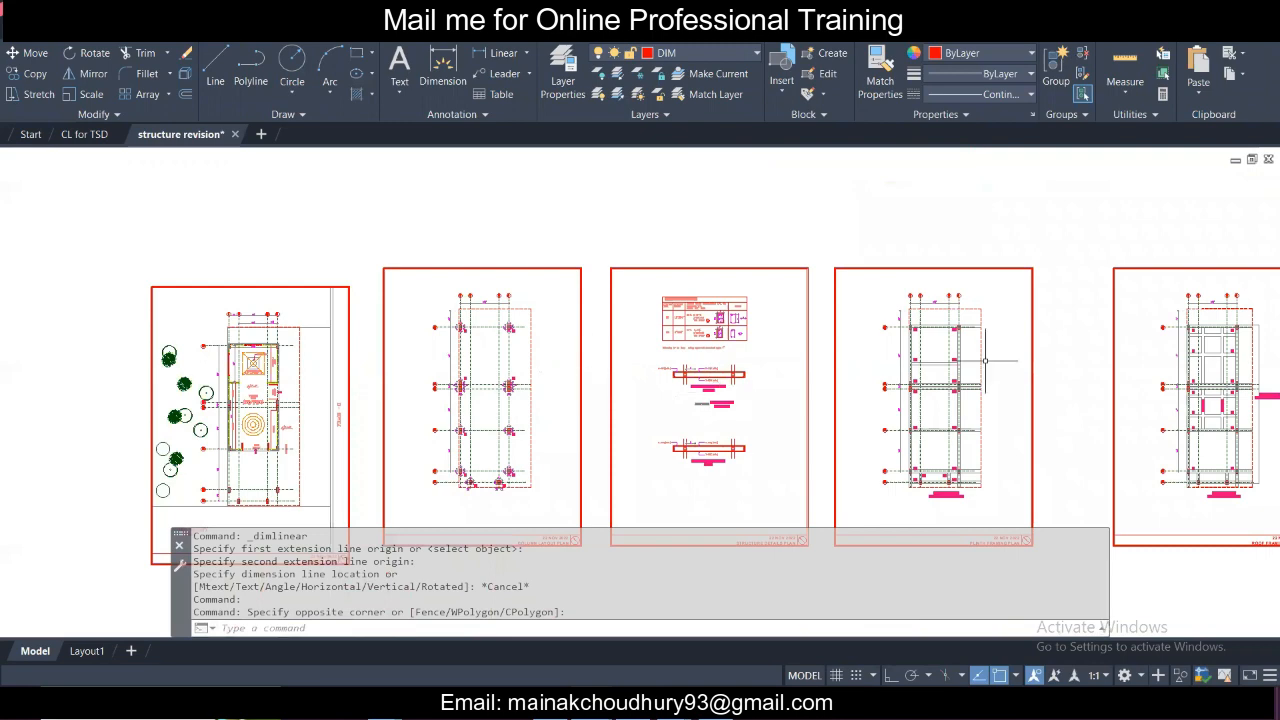
scroll(985, 361, "up", 3)
scroll(970, 362, "down", 3)
middle_click_drag(1120, 381, 801, 382)
scroll(983, 356, "up", 4)
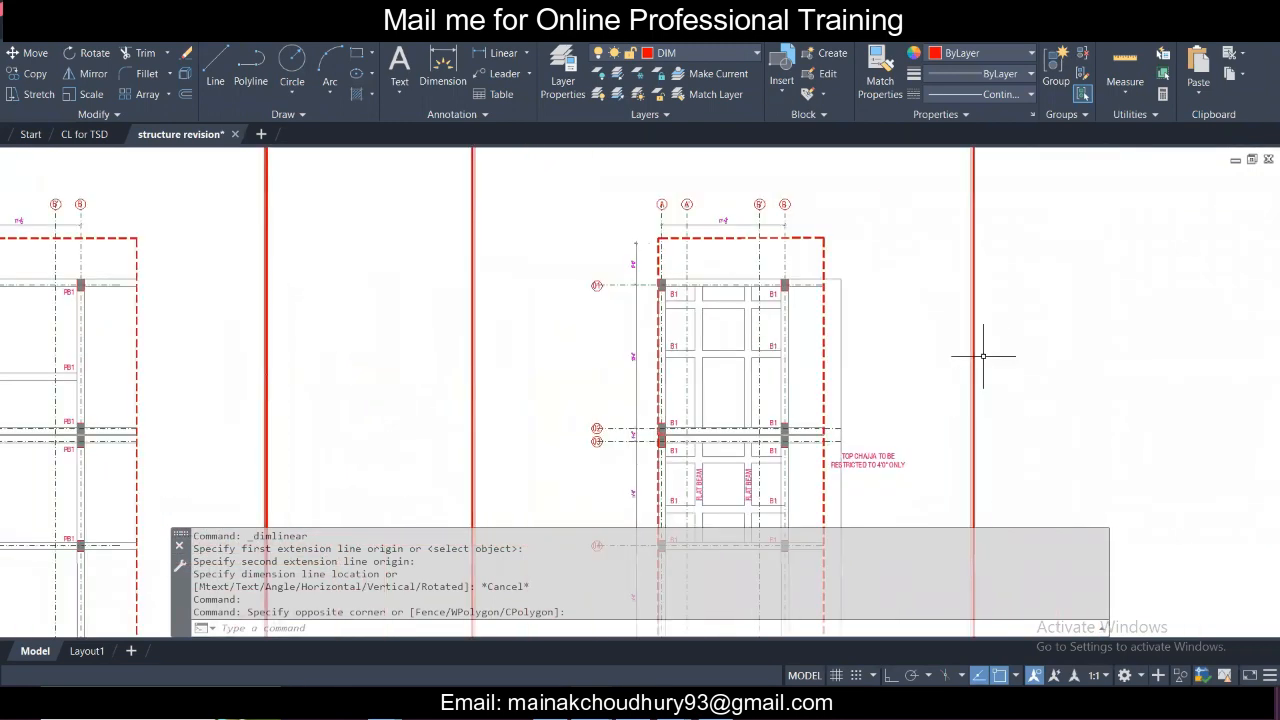
scroll(820, 424, "up", 2)
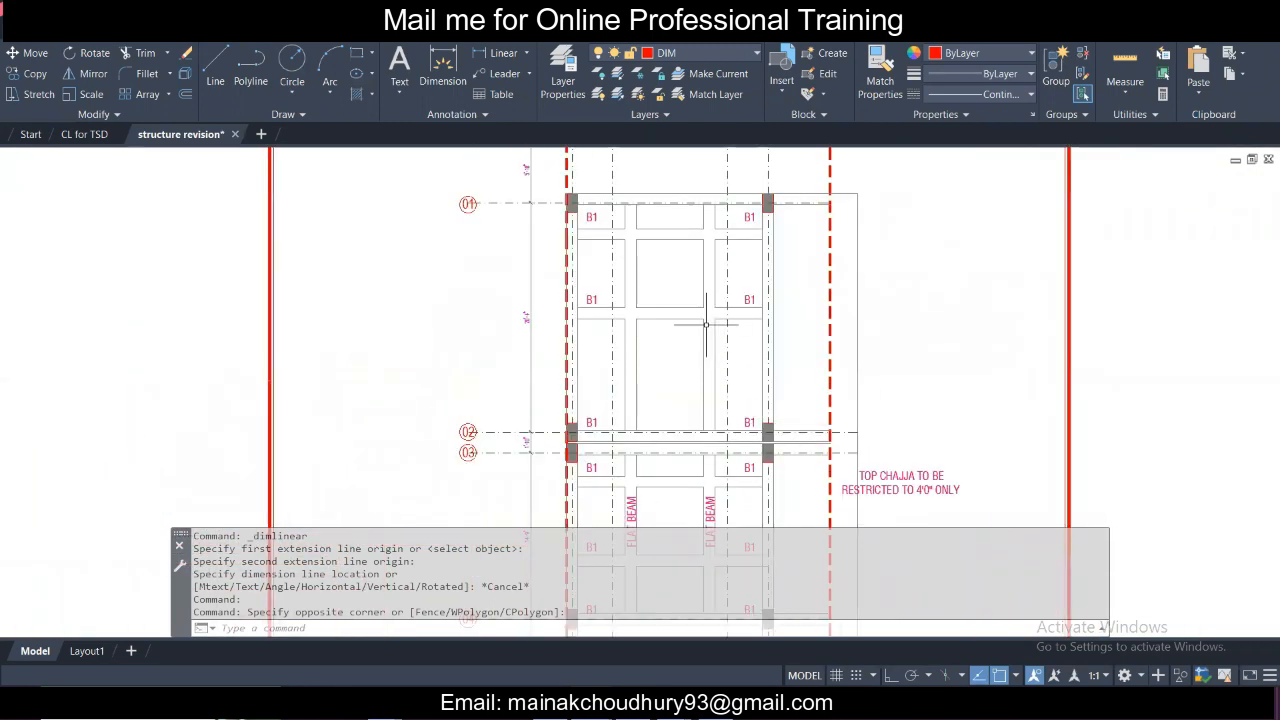
scroll(706, 324, "down", 2)
scroll(706, 324, "up", 2)
Measure the roof bay's length between grids 01 and 02 using a temporary linear dimension.
left_click(503, 53)
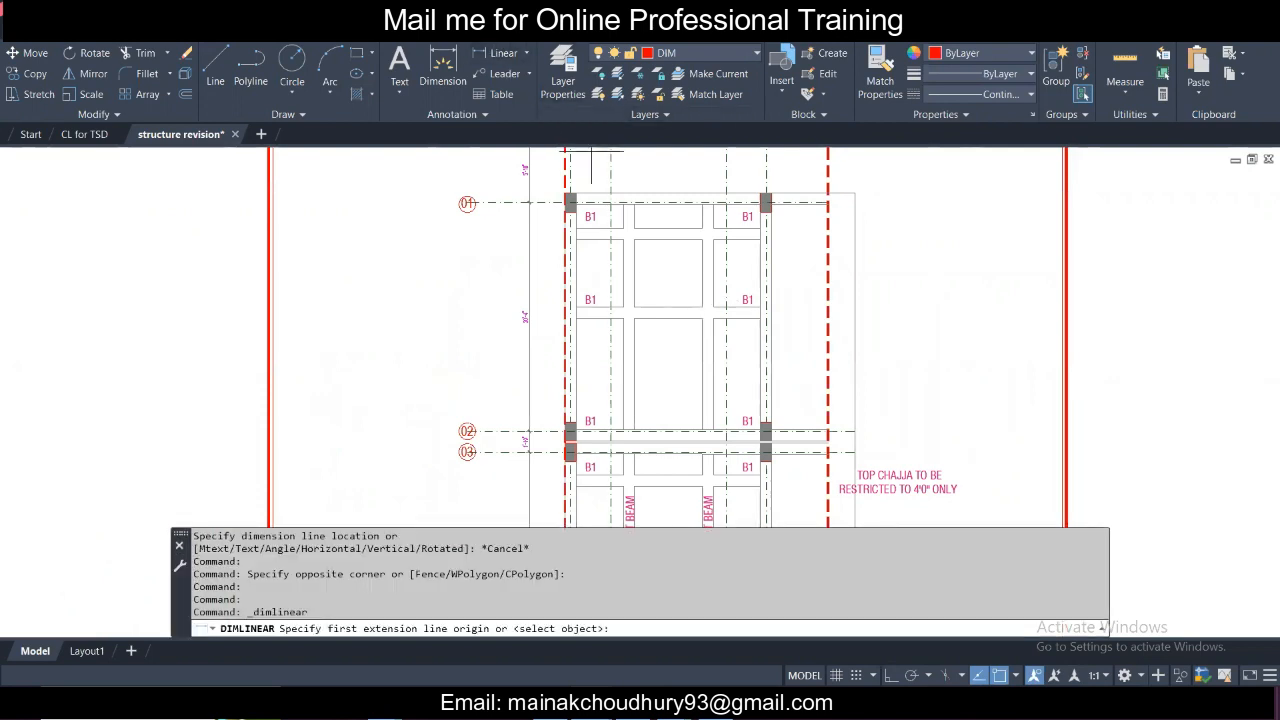
left_click(634, 204)
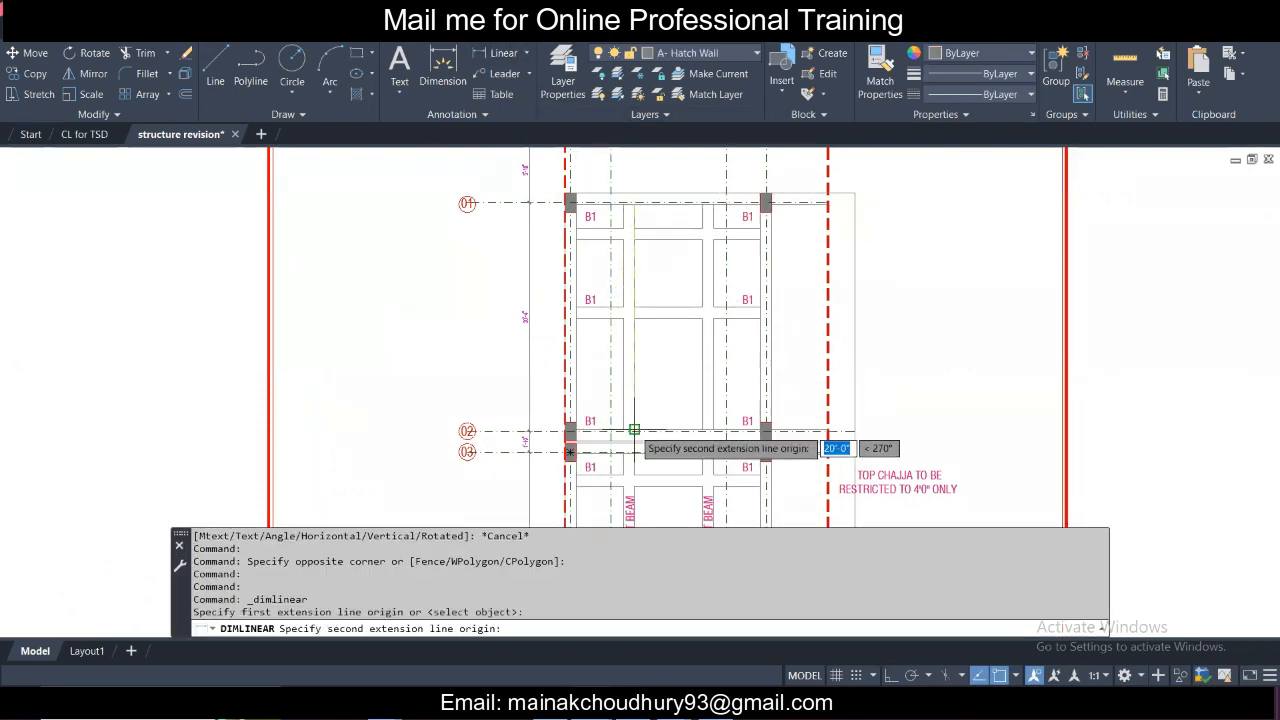
left_click(634, 430)
scroll(680, 400, "up", 5)
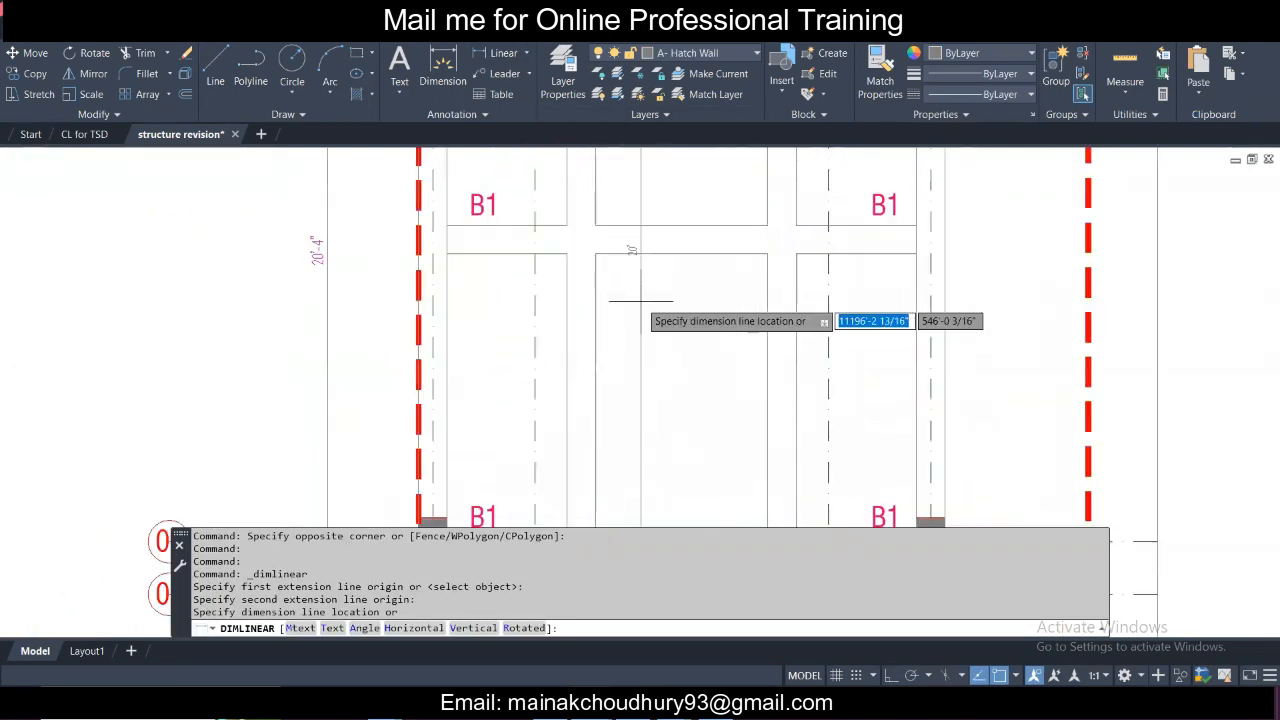
key("Escape")
Measure the roof bay's width across the flat beams using a temporary linear dimension.
key("Return")
left_click(447, 341)
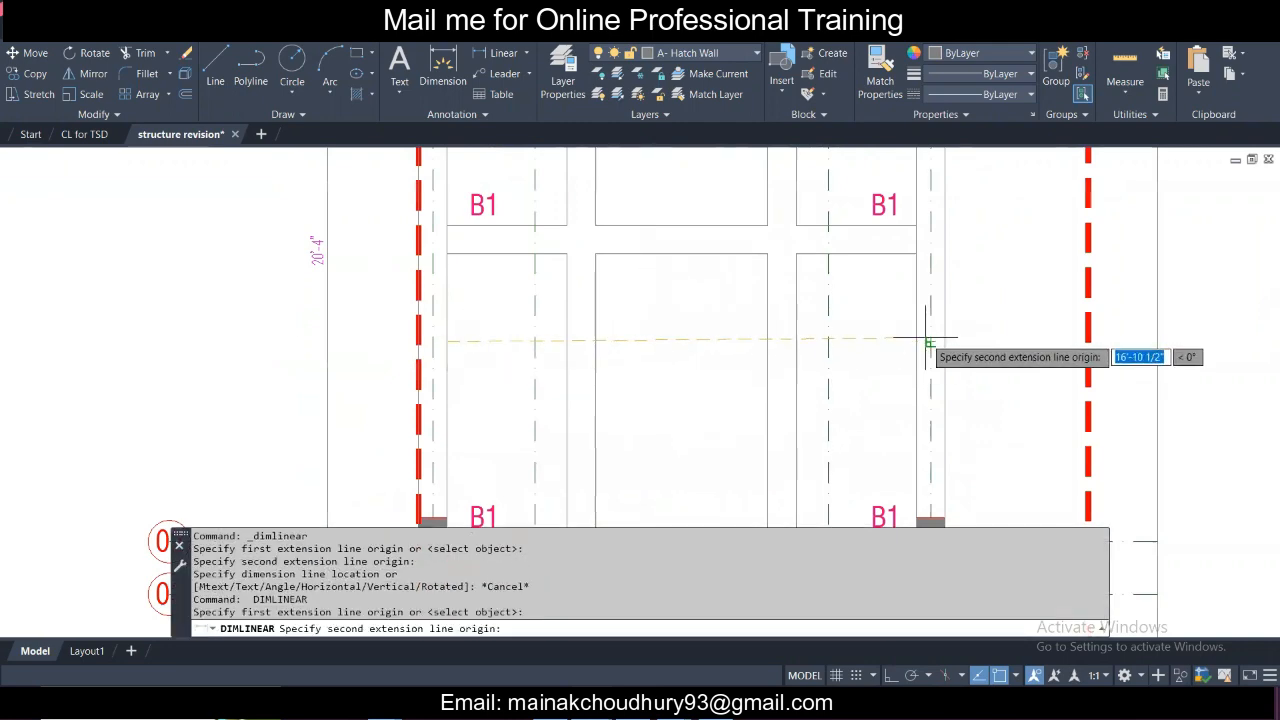
left_click(922, 341)
scroll(880, 355, "up", 4)
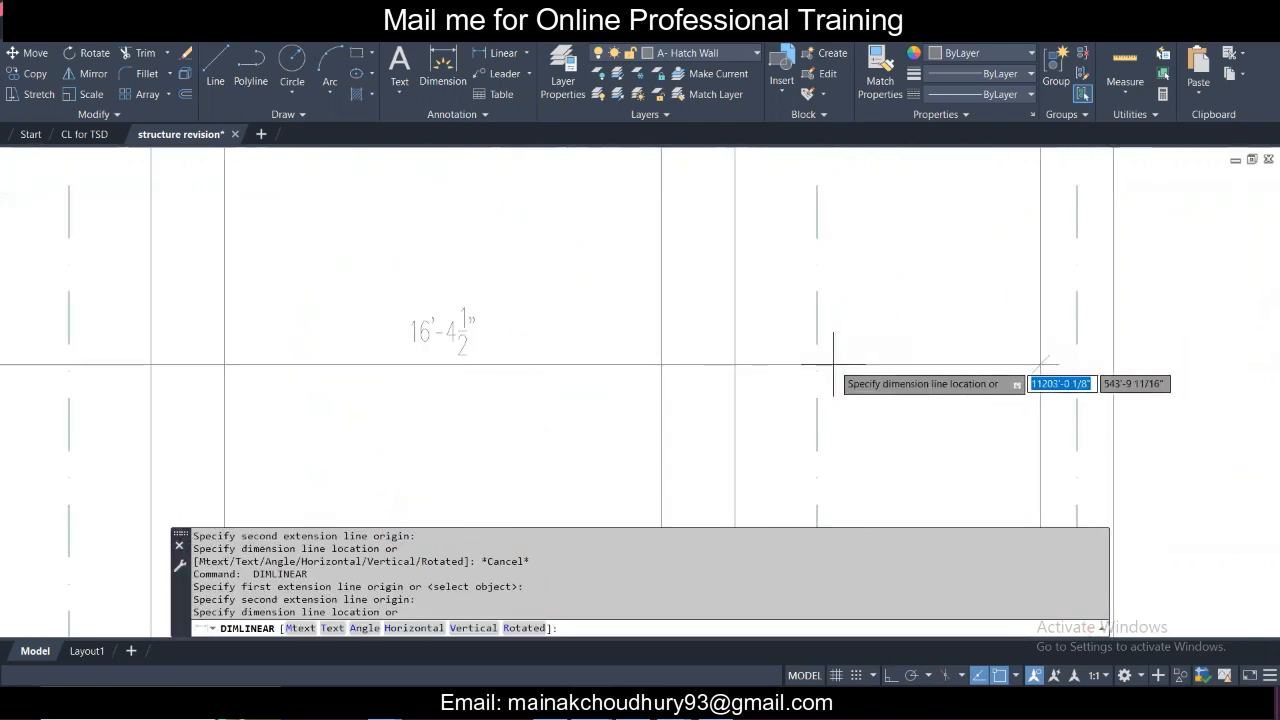
scroll(833, 365, "down", 6)
key("Escape")
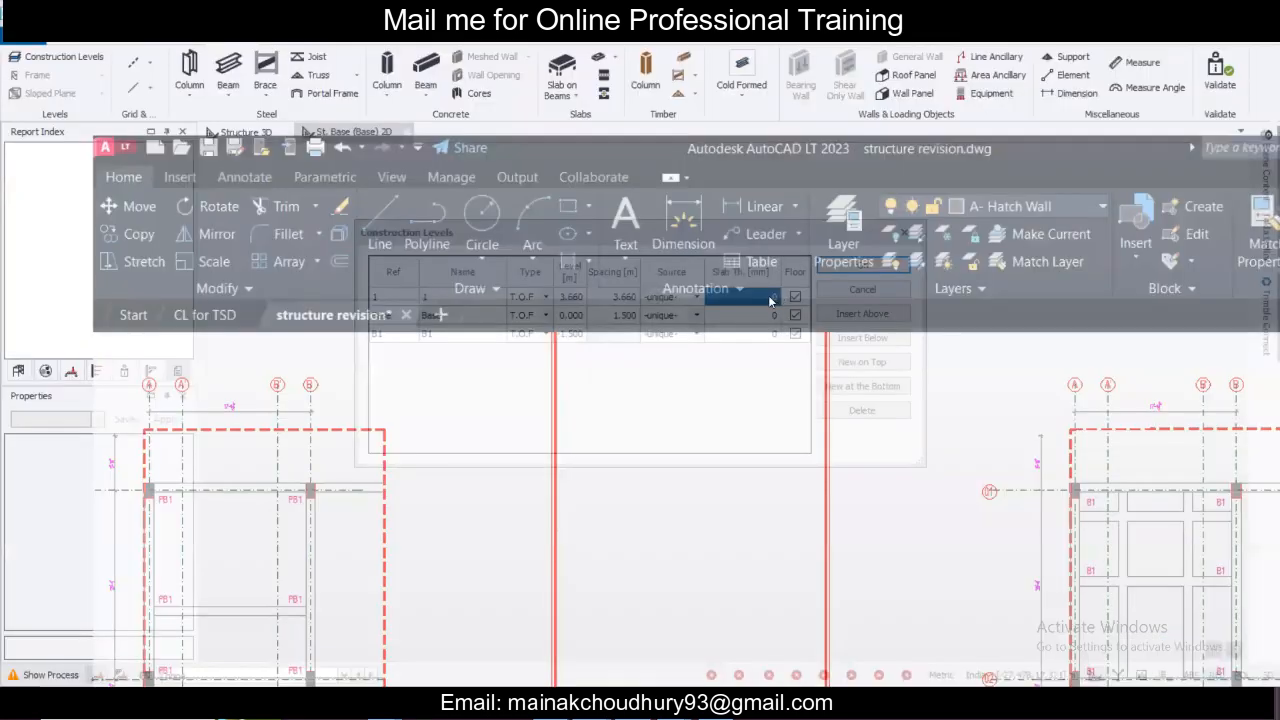
Return to Tekla Structural Designer, set level 1's slab thickness to 175 mm and apply the construction levels.
left_click(771, 298)
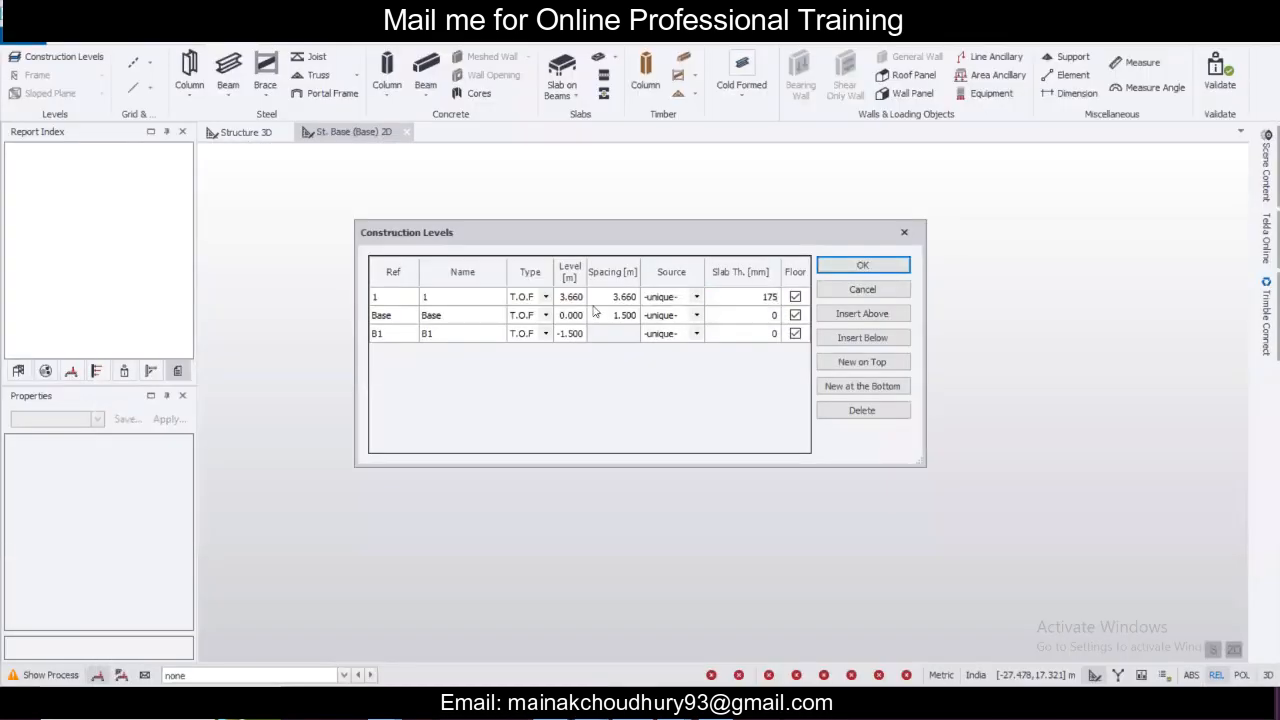
left_click(483, 301)
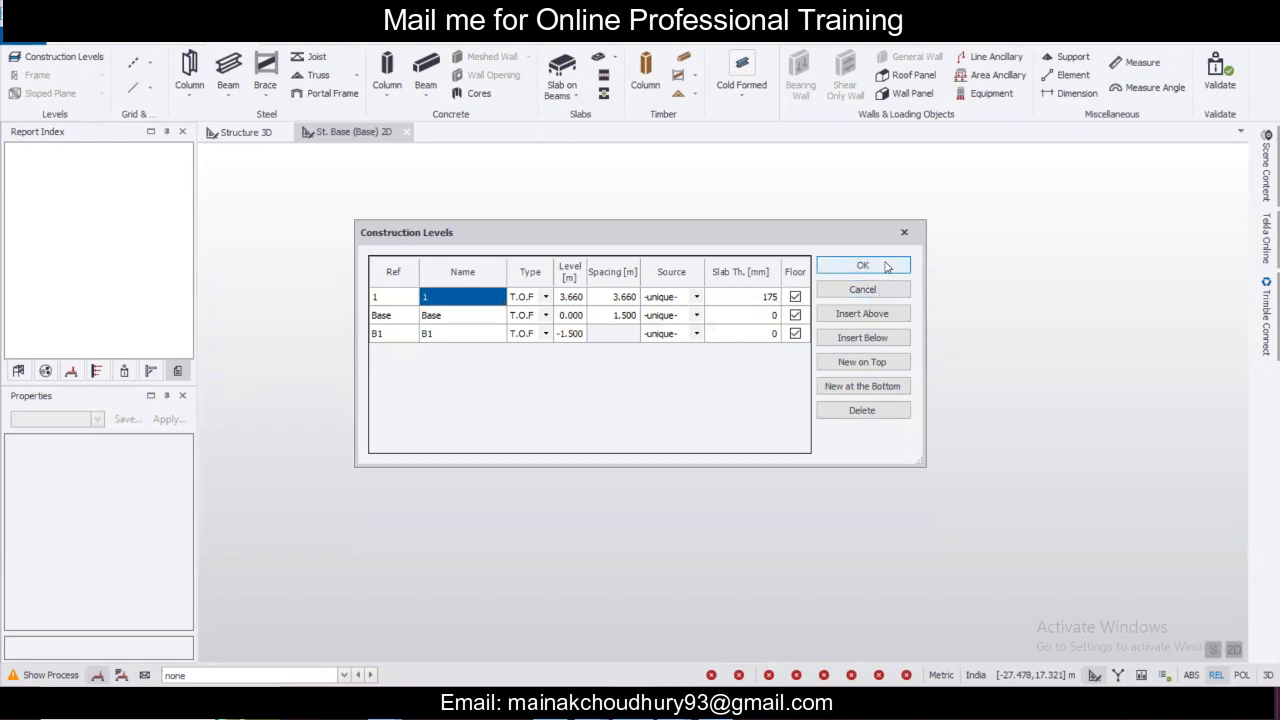
left_click(886, 266)
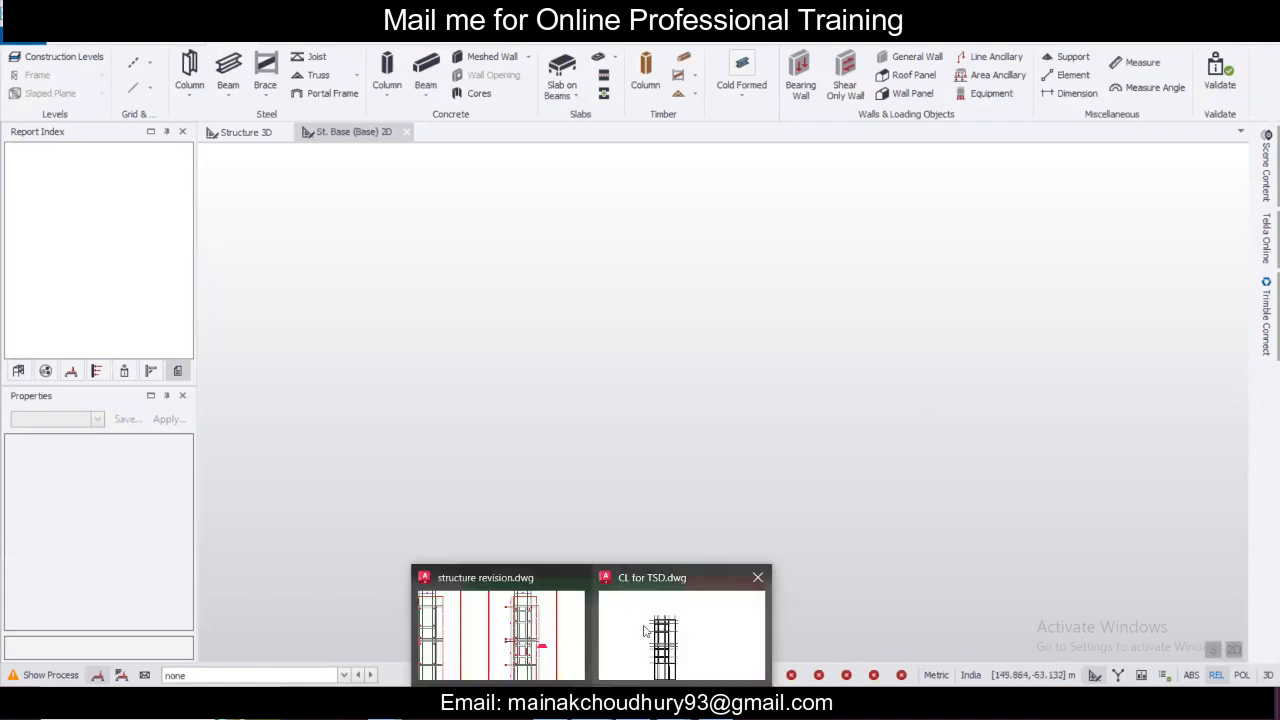
Switch to the CL for TSD drawing in AutoCAD and check its drawing units.
left_click(645, 630)
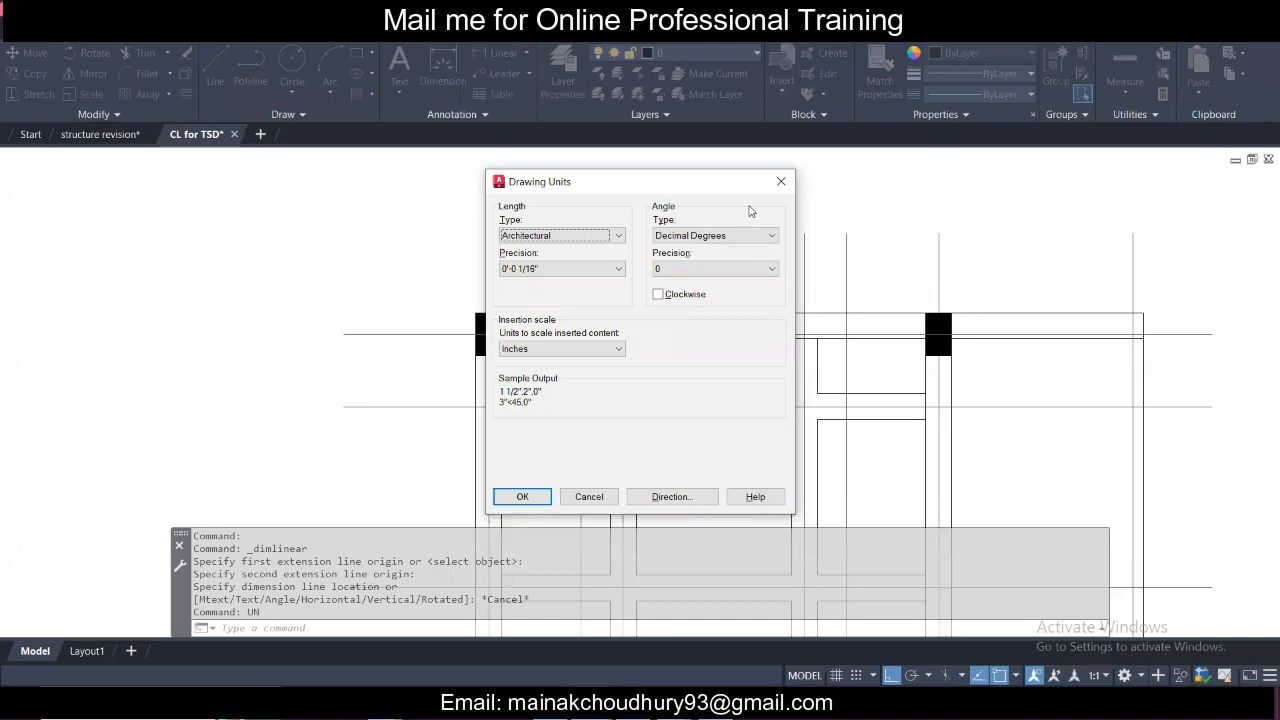
left_click(781, 181)
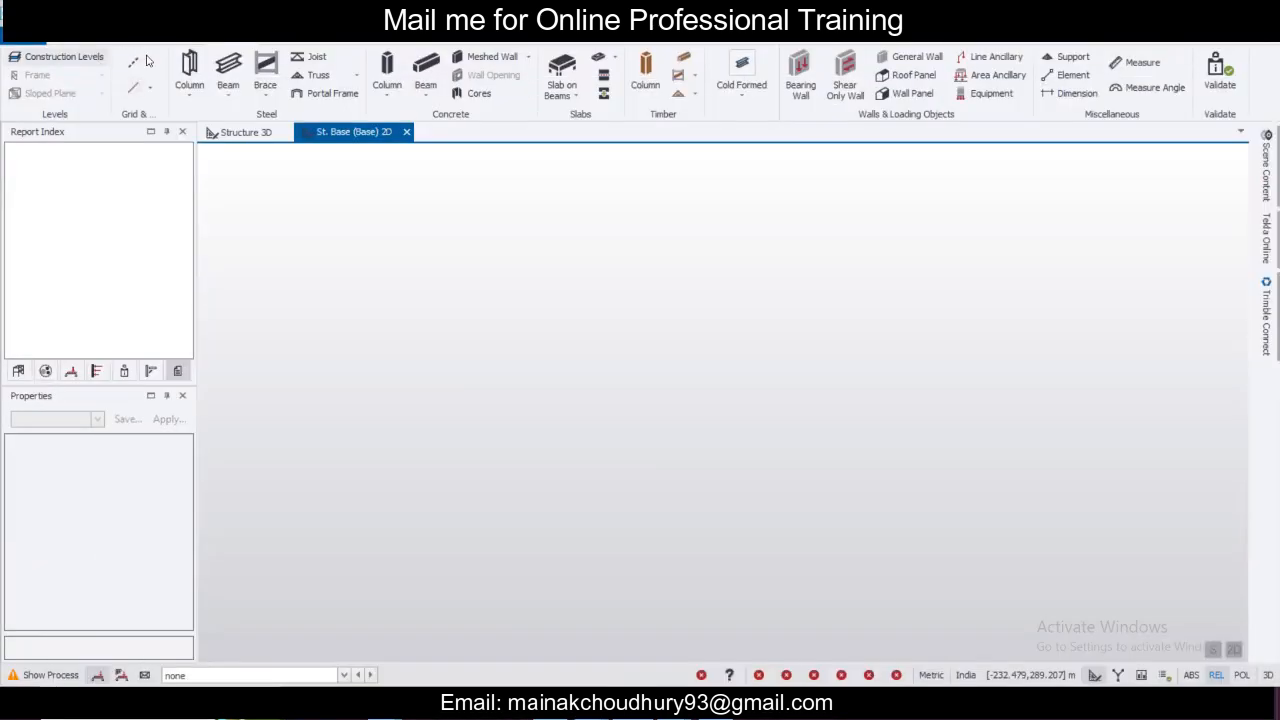
Start a DXF grid import of cl3 in Tekla Structural Designer with units in inches and layer 0 excluded.
left_click(140, 62)
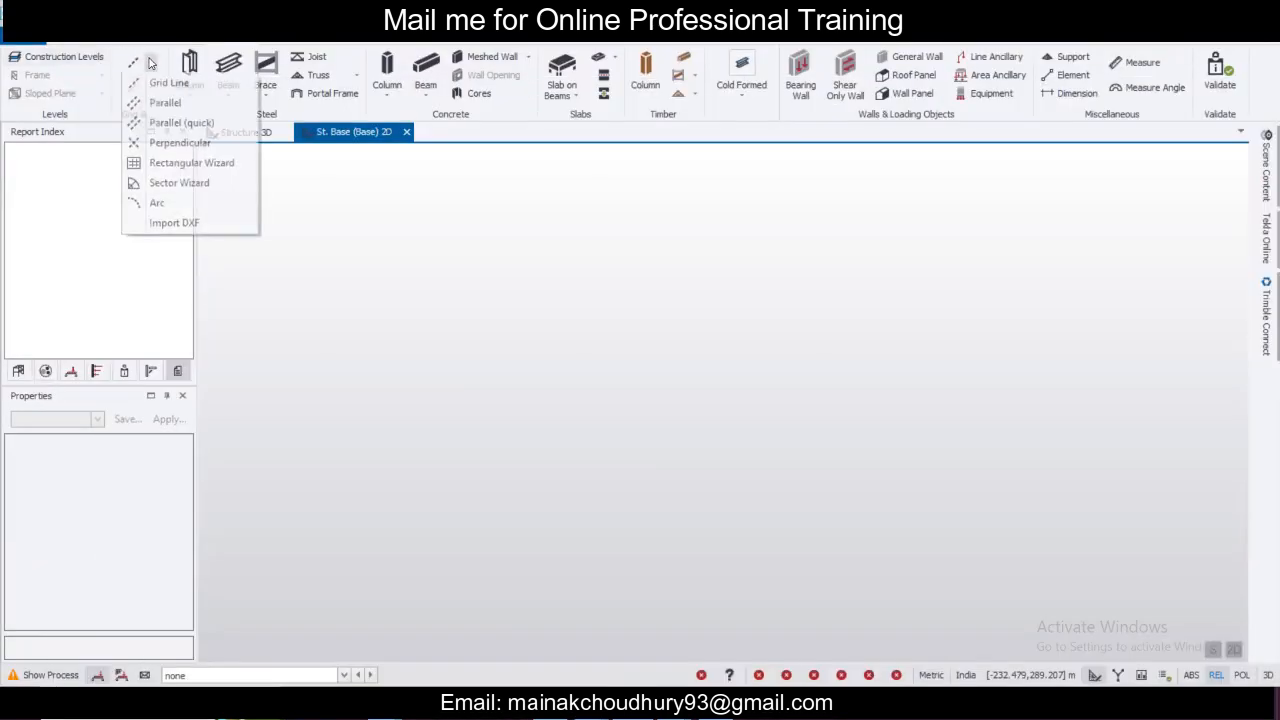
left_click(202, 229)
left_click(417, 138)
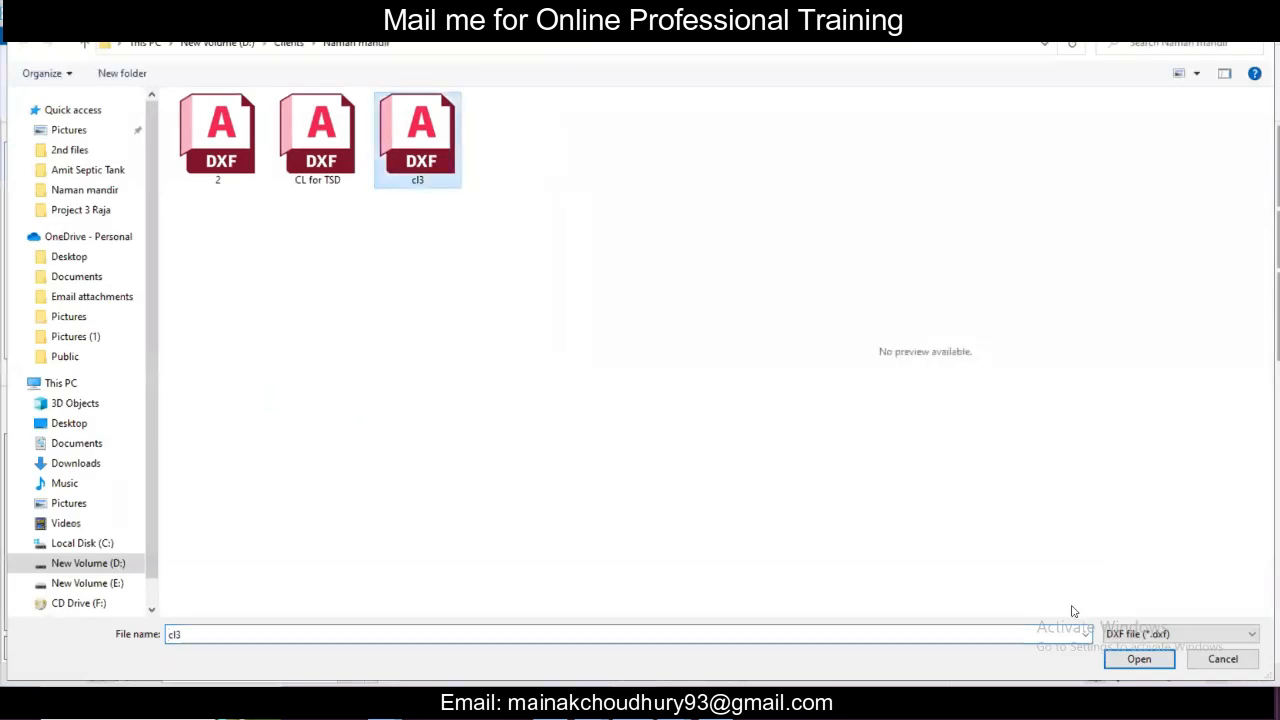
left_click(1143, 661)
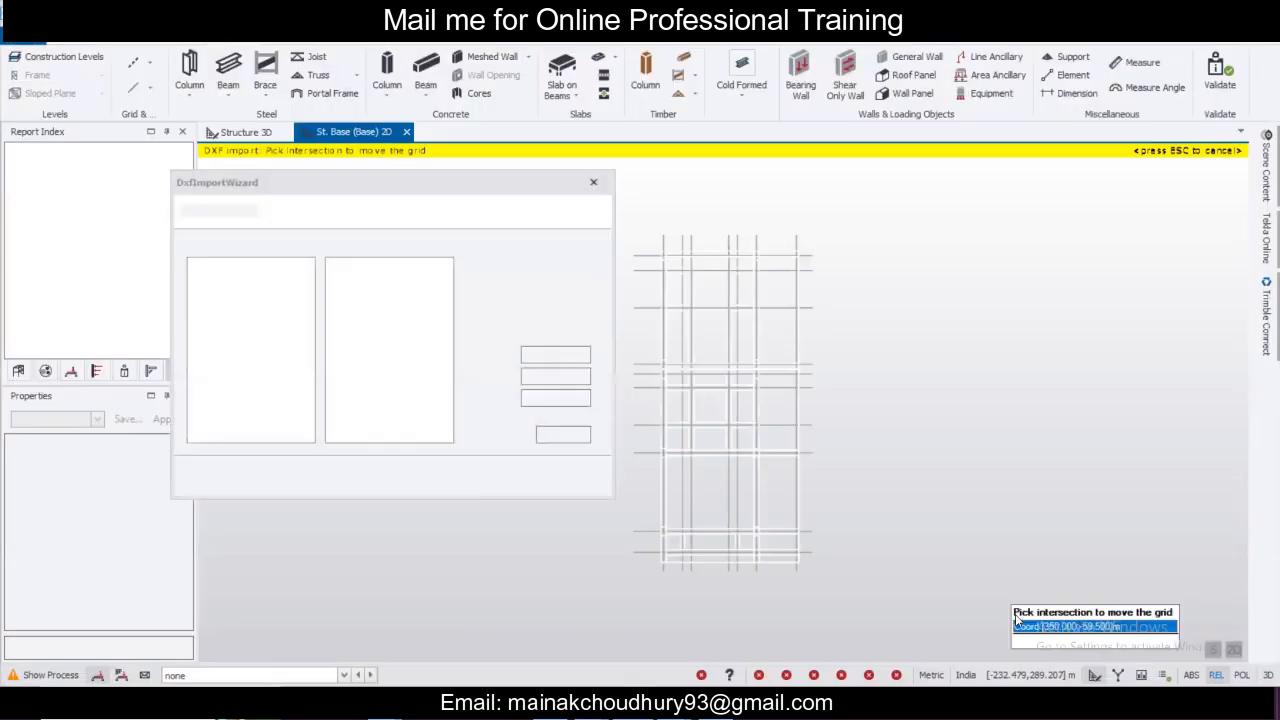
left_click(555, 329)
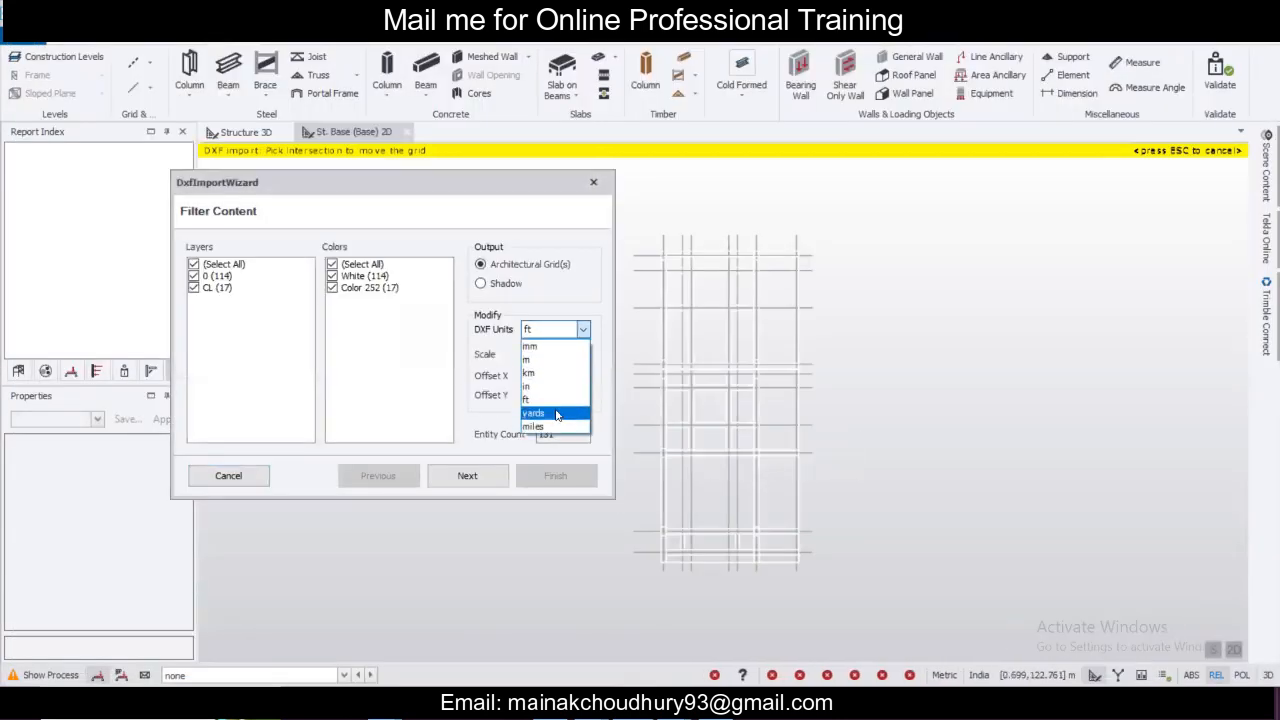
left_click(545, 386)
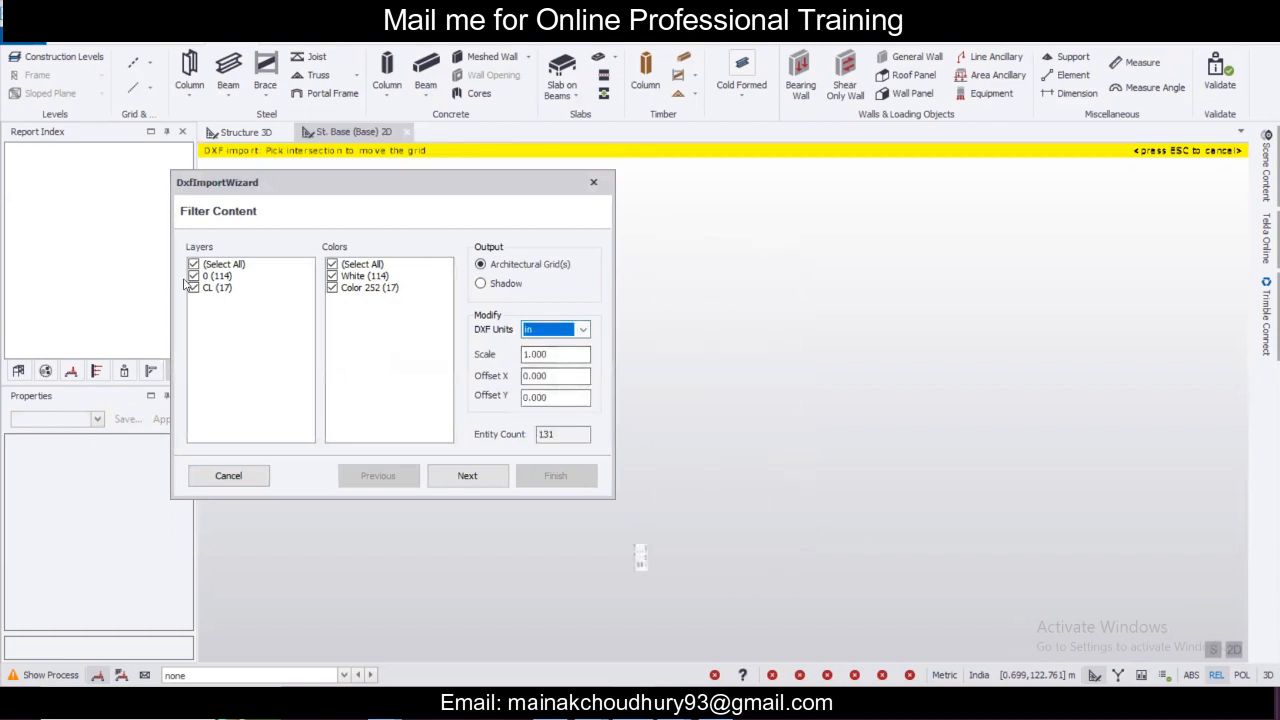
left_click(193, 276)
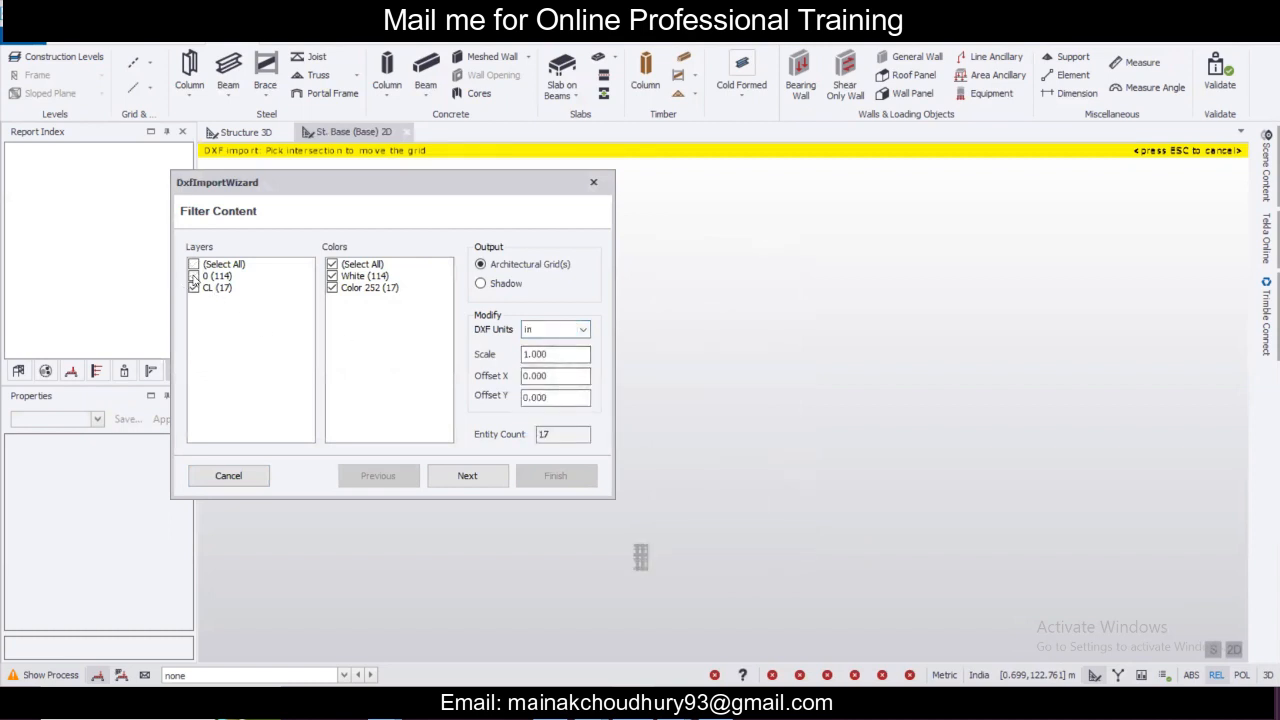
Include level St. 1 alongside St. Base for the merged architectural grid, finish the import and deselect the grid.
left_click(476, 478)
left_click(336, 284)
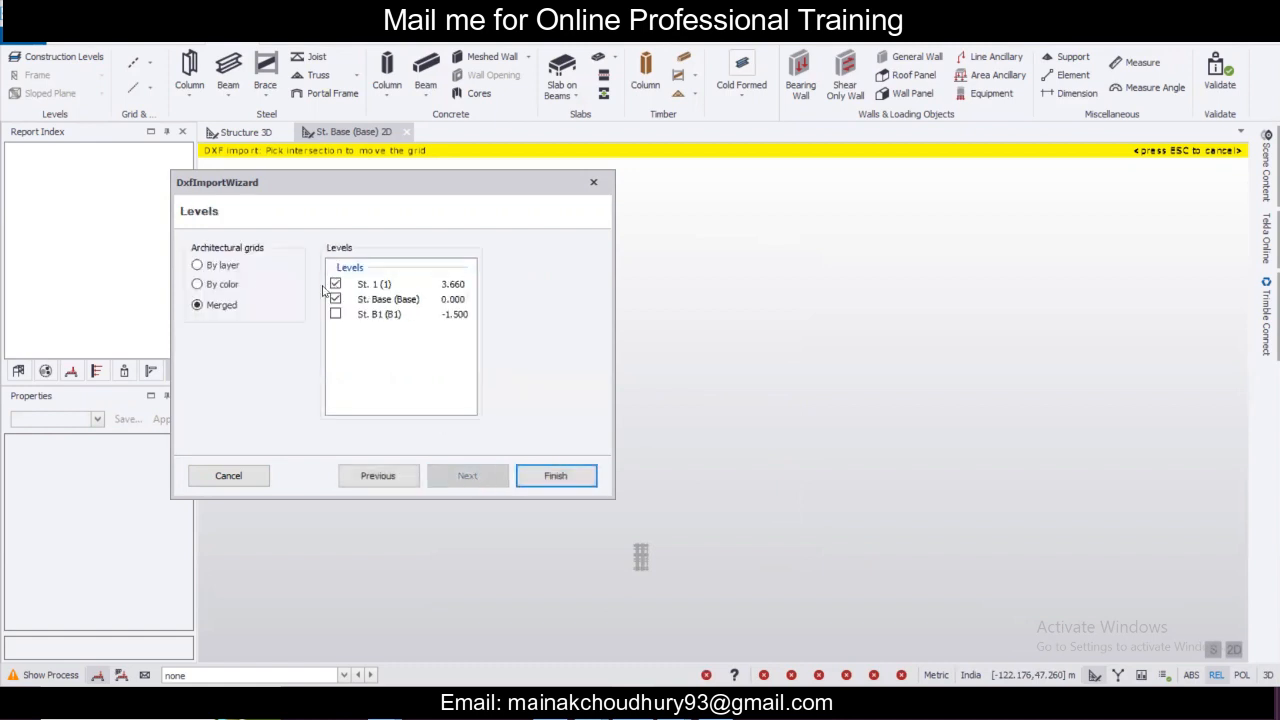
left_click(557, 477)
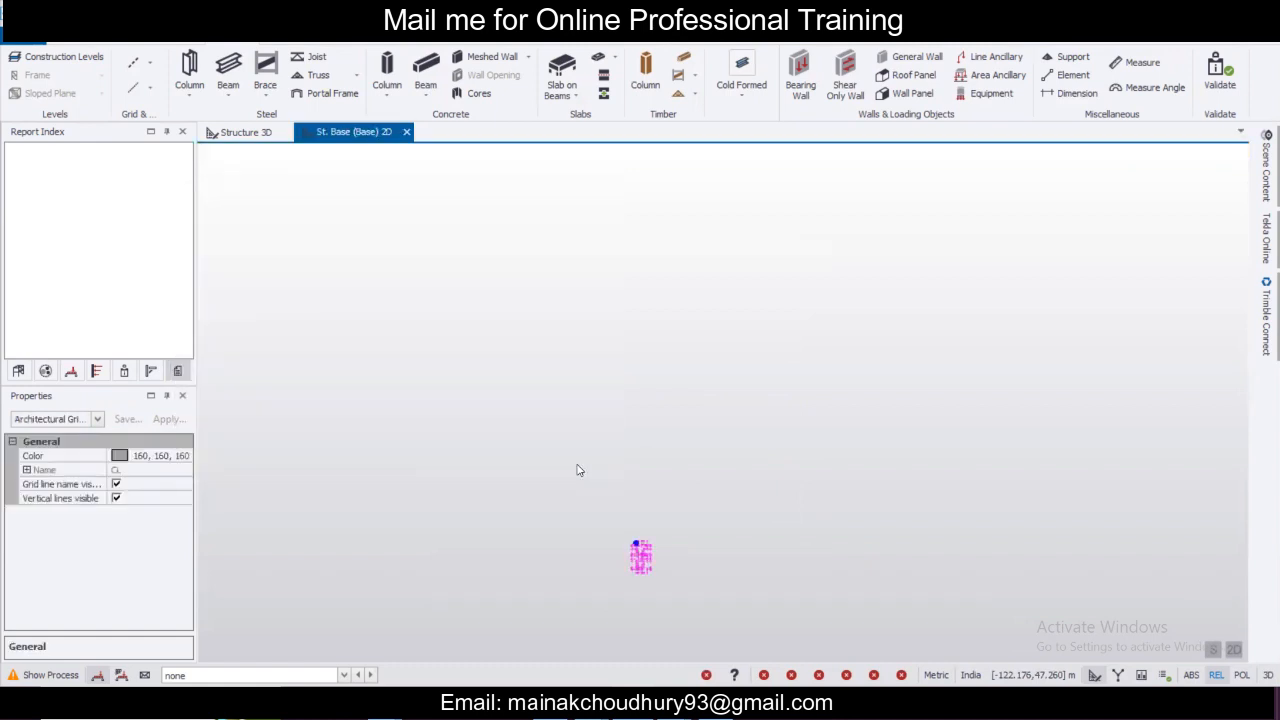
middle_click_drag(638, 488, 640, 365)
scroll(645, 400, "up", 7)
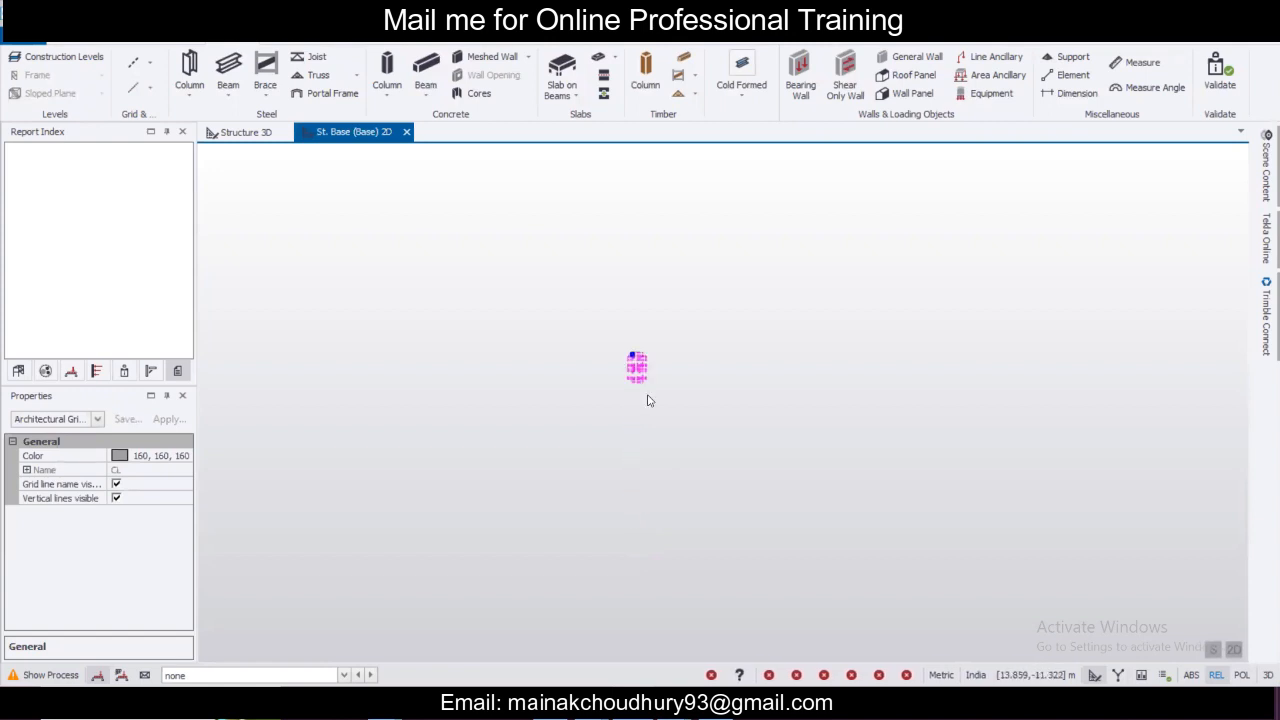
scroll(648, 349, "up", 11)
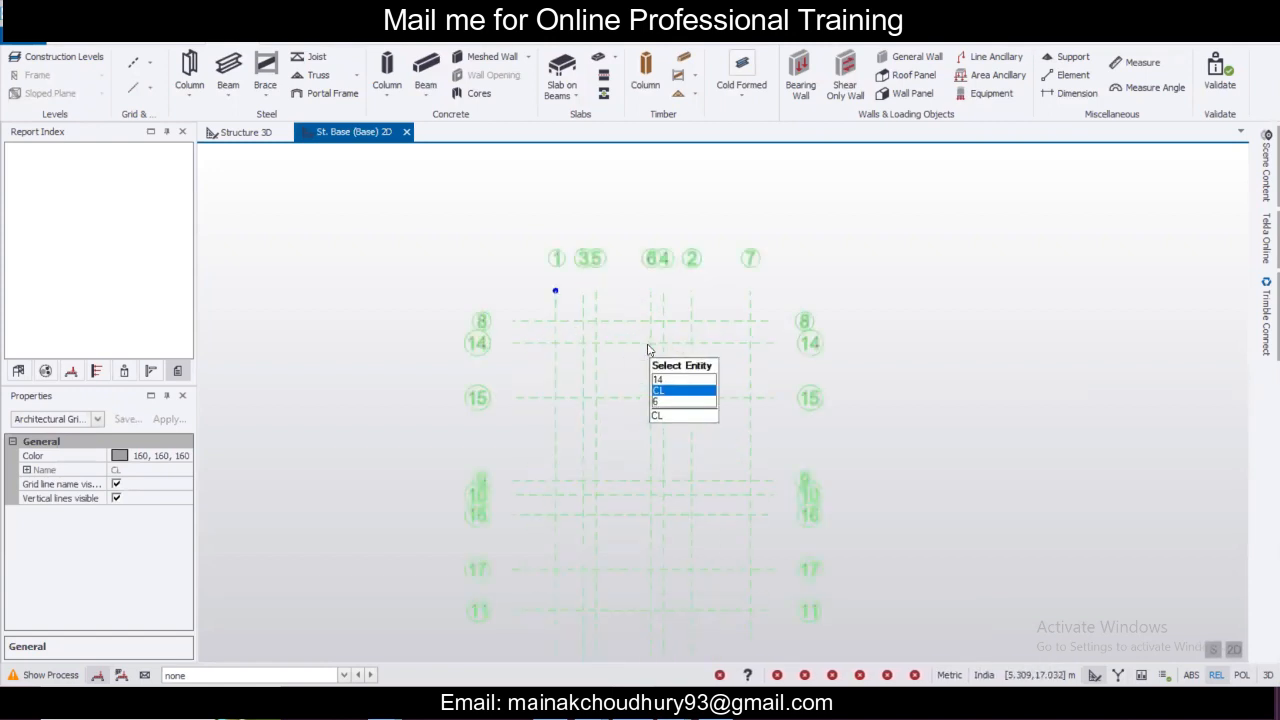
key("Escape")
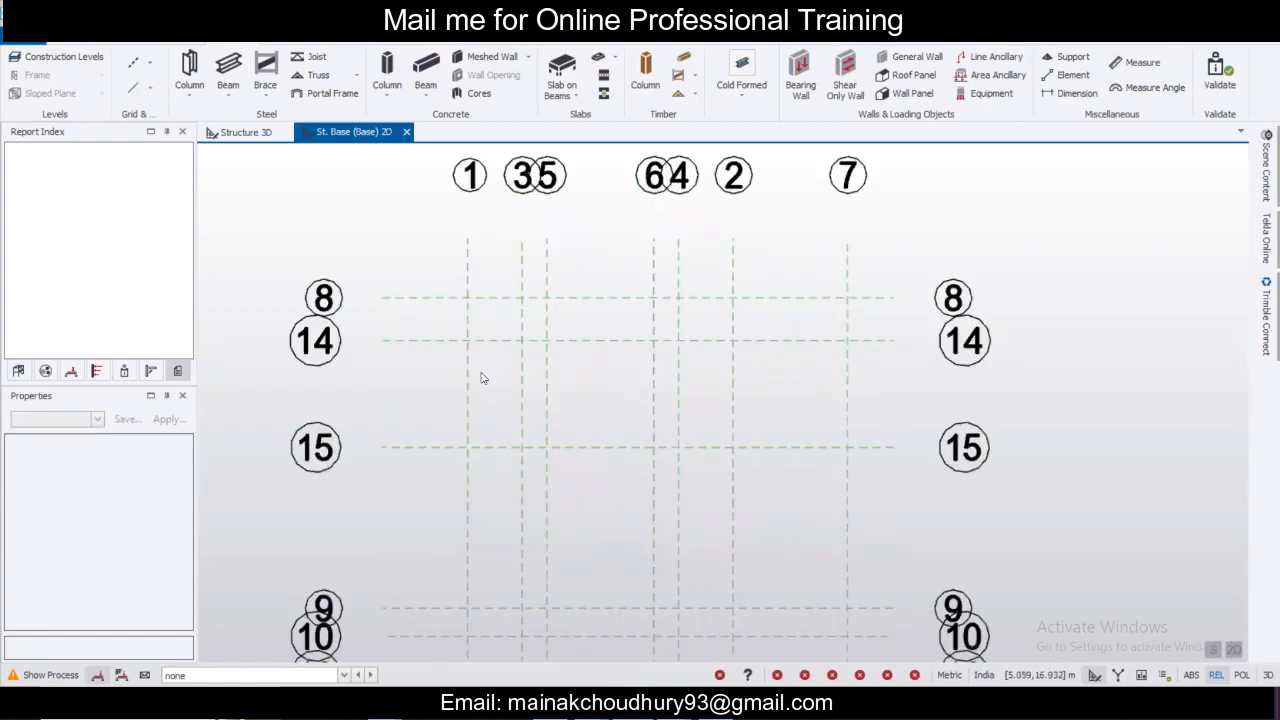
Start another DXF import to choose a further drawing file.
left_click(150, 62)
left_click(168, 223)
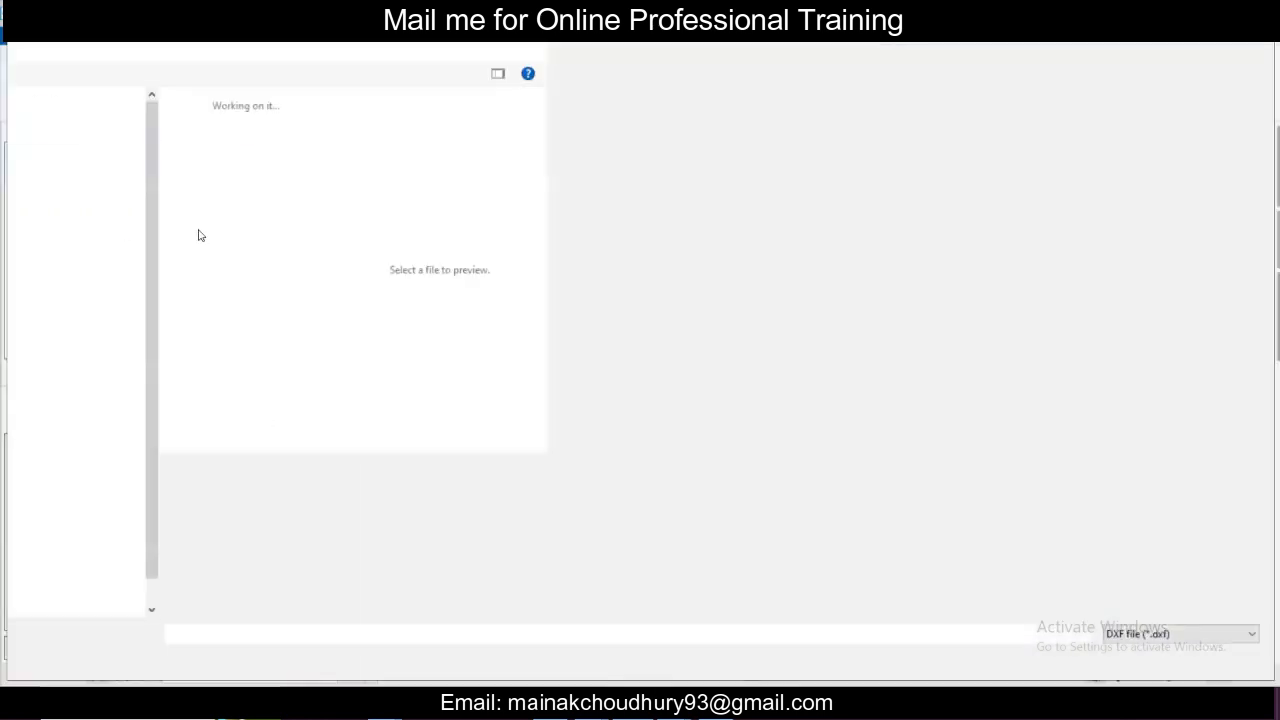
Import the DXF drawing as a shadow with inches as its units, leaving out layer CL.
left_click(1135, 659)
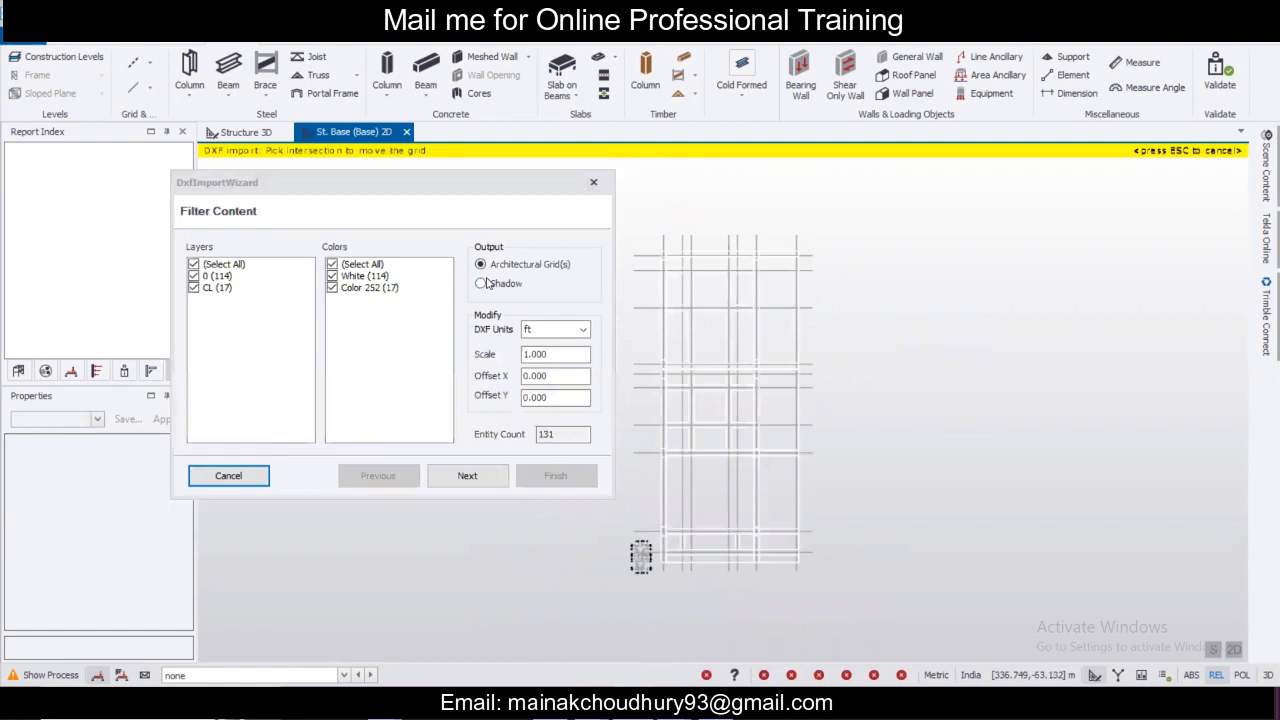
left_click(487, 284)
left_click(555, 330)
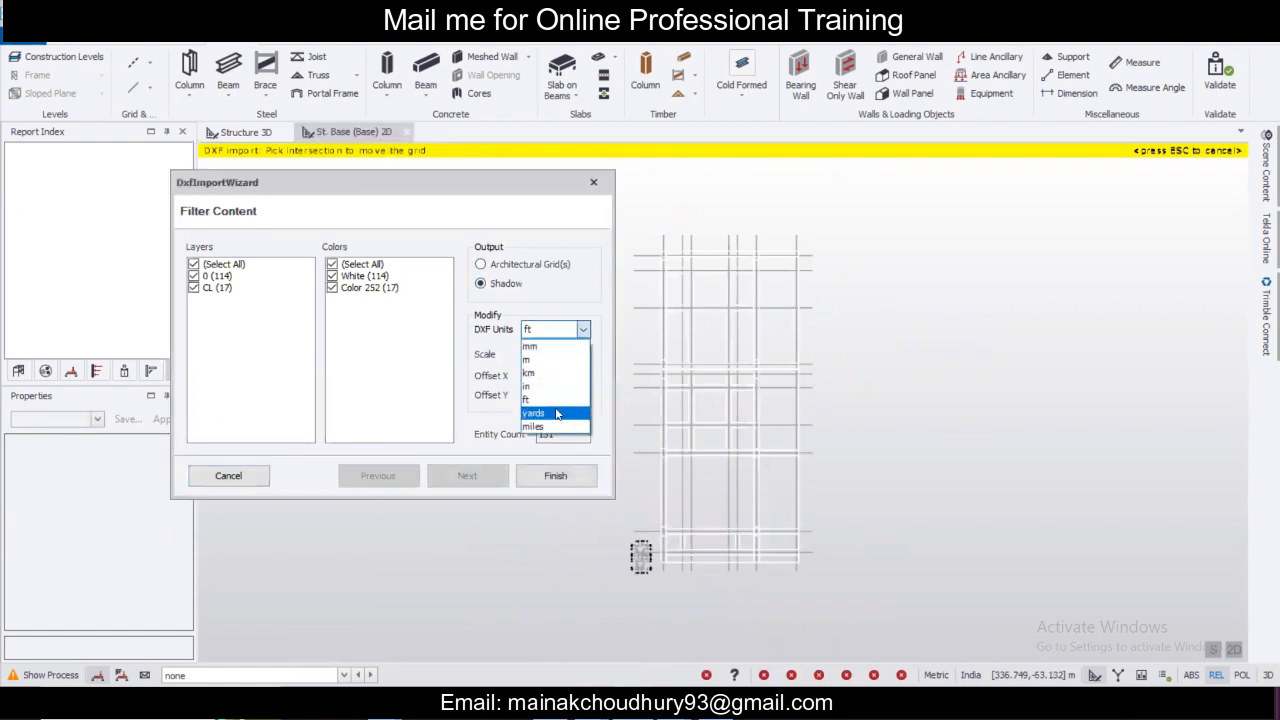
left_click(545, 386)
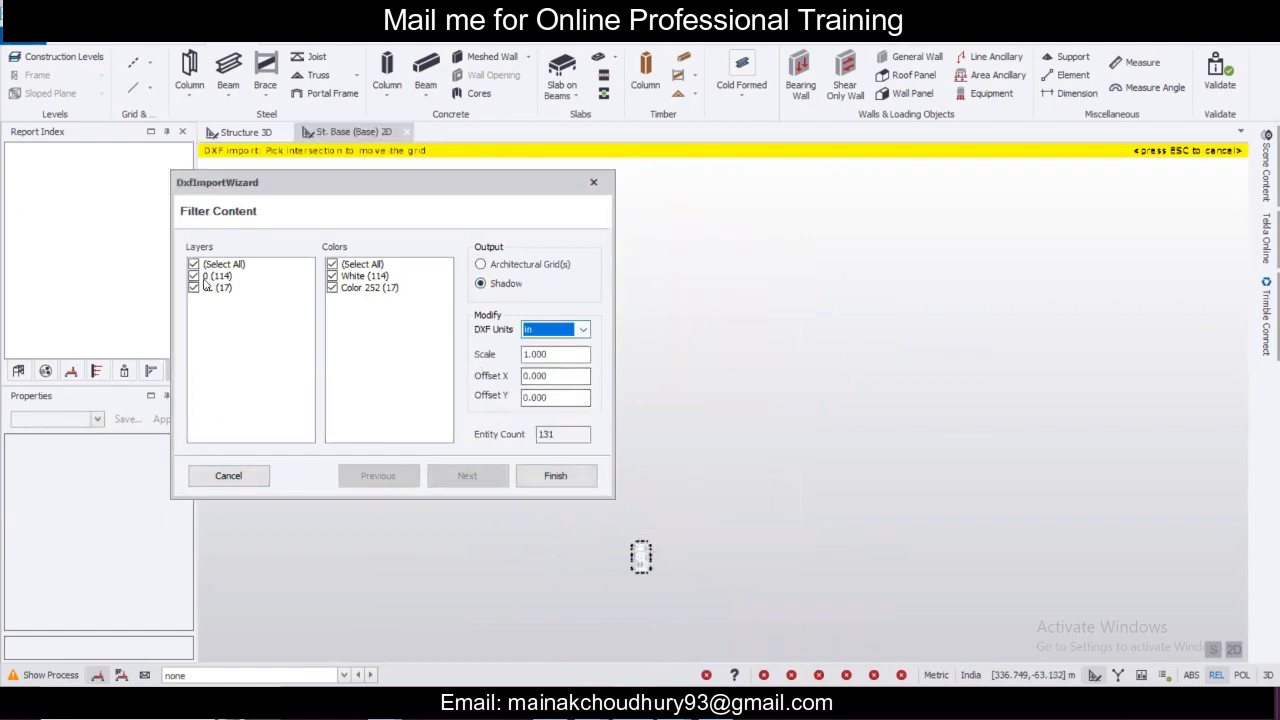
left_click(194, 288)
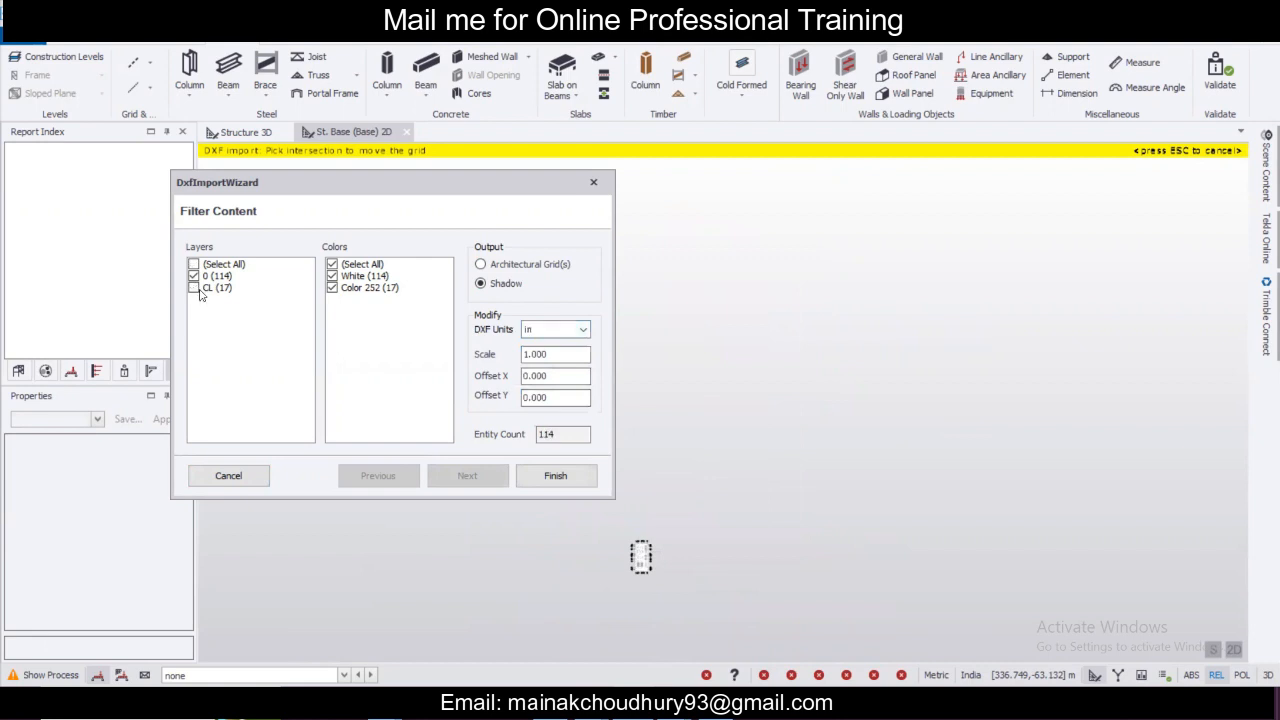
left_click(555, 476)
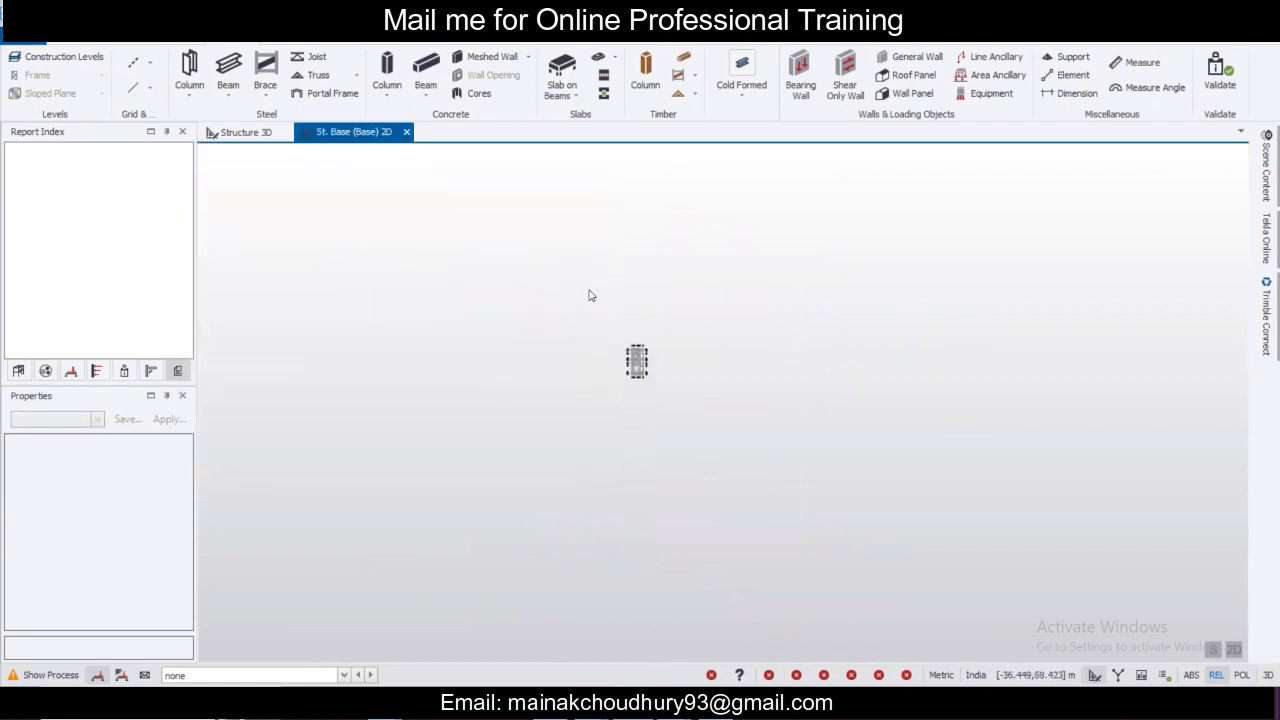
Try to measure the imported column outline from its outer corner near the intersection of grids 1 and 8.
scroll(625, 340, "up", 5)
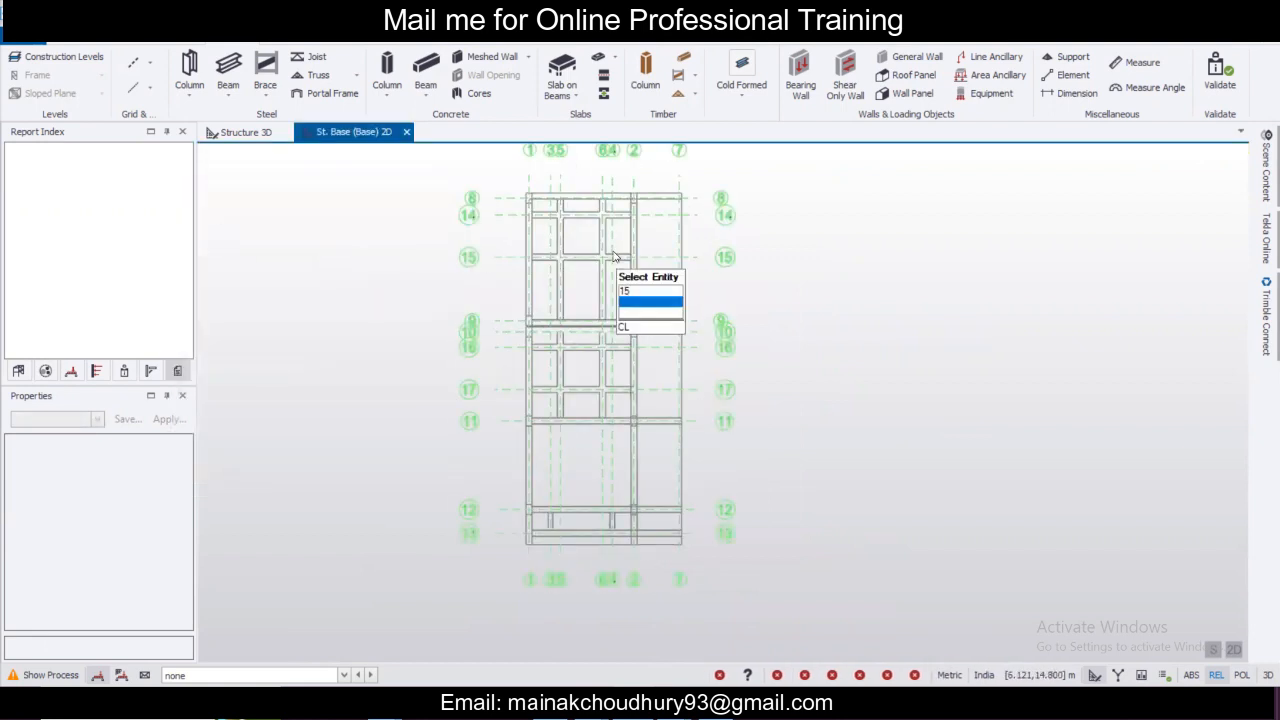
scroll(614, 256, "up", 5)
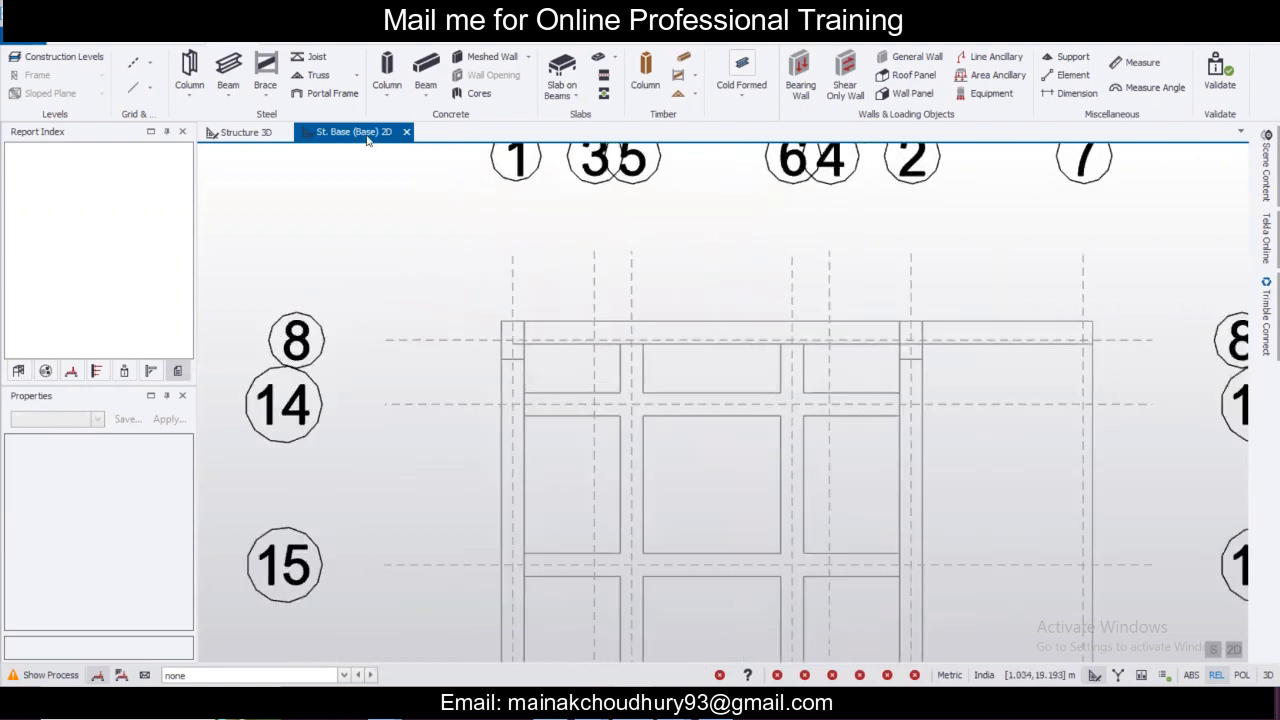
left_click(1137, 62)
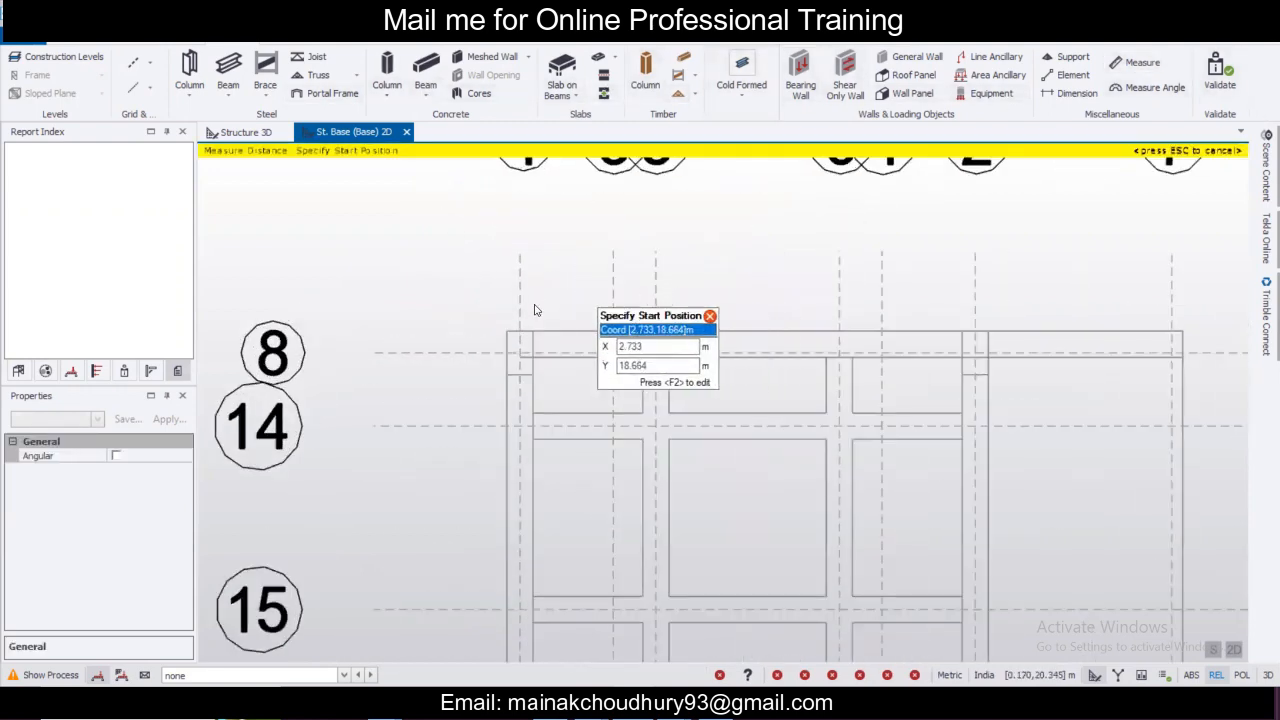
left_click(508, 332)
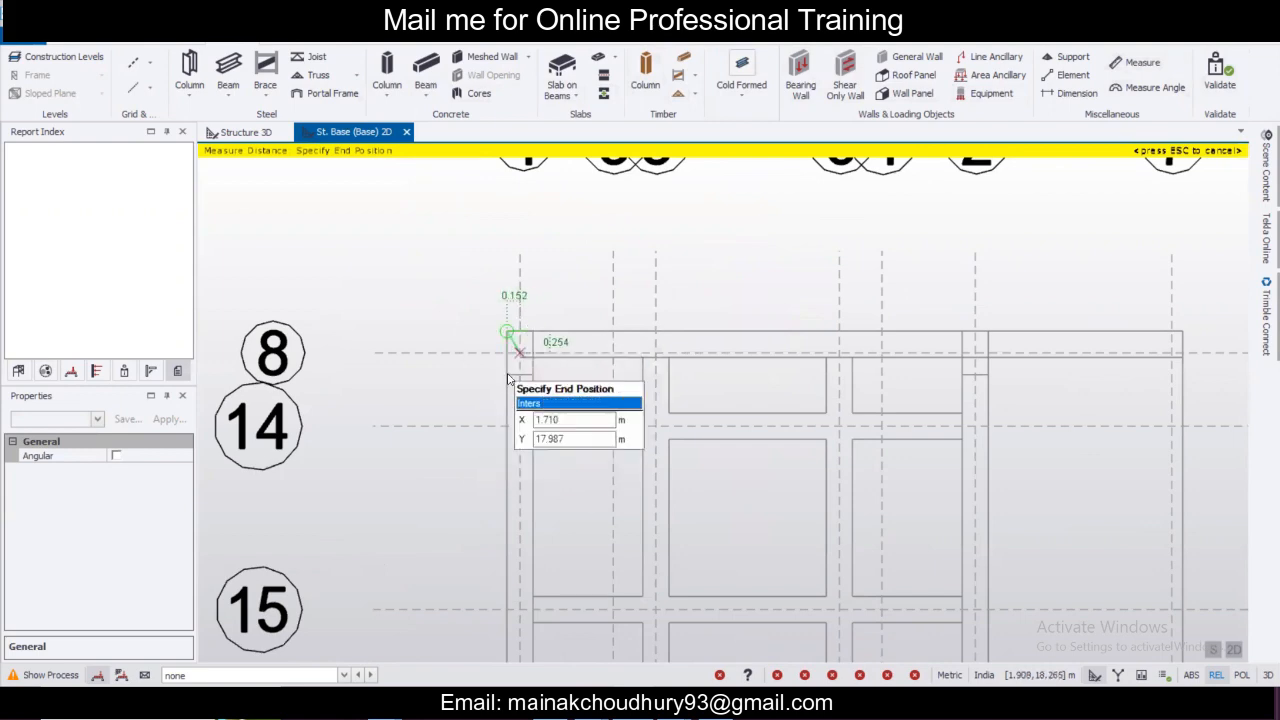
key("Escape")
Examine the imported beam and column outlines against the grid lines from grid 8 down to grid 13.
scroll(557, 318, "down", 5)
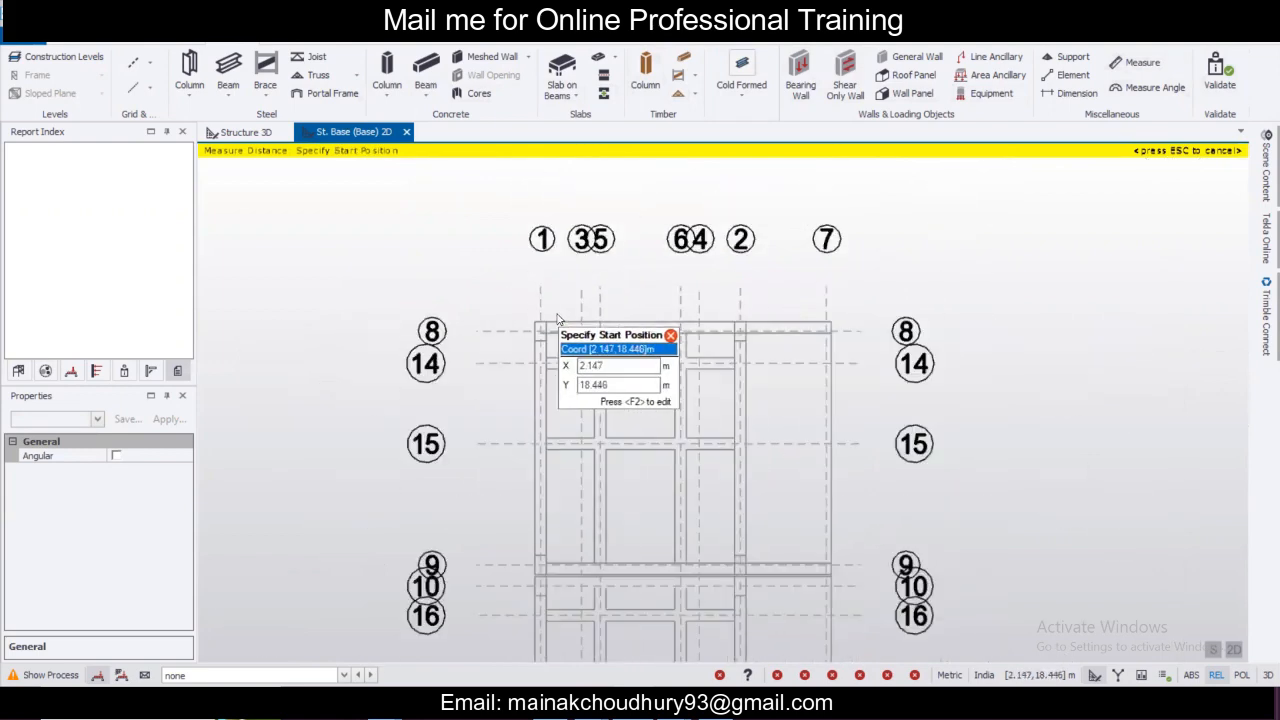
scroll(598, 345, "down", 1)
middle_click_drag(672, 443, 674, 360)
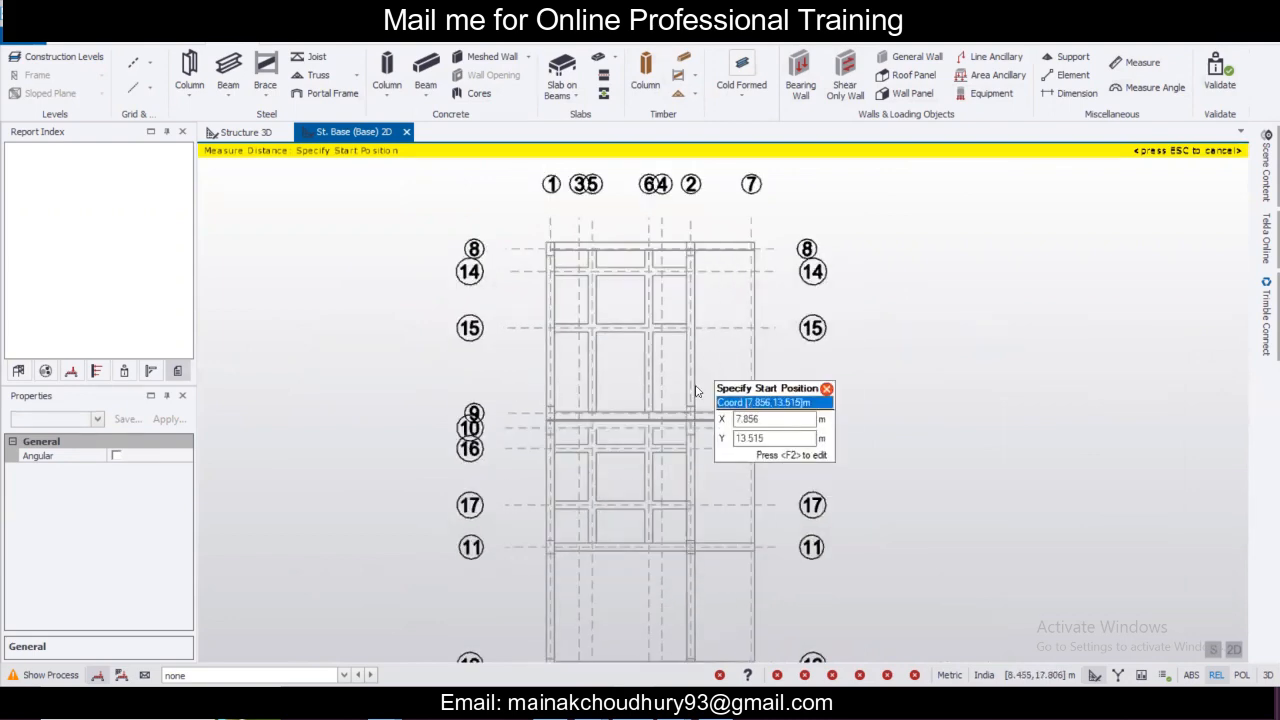
middle_click_drag(697, 480, 699, 253)
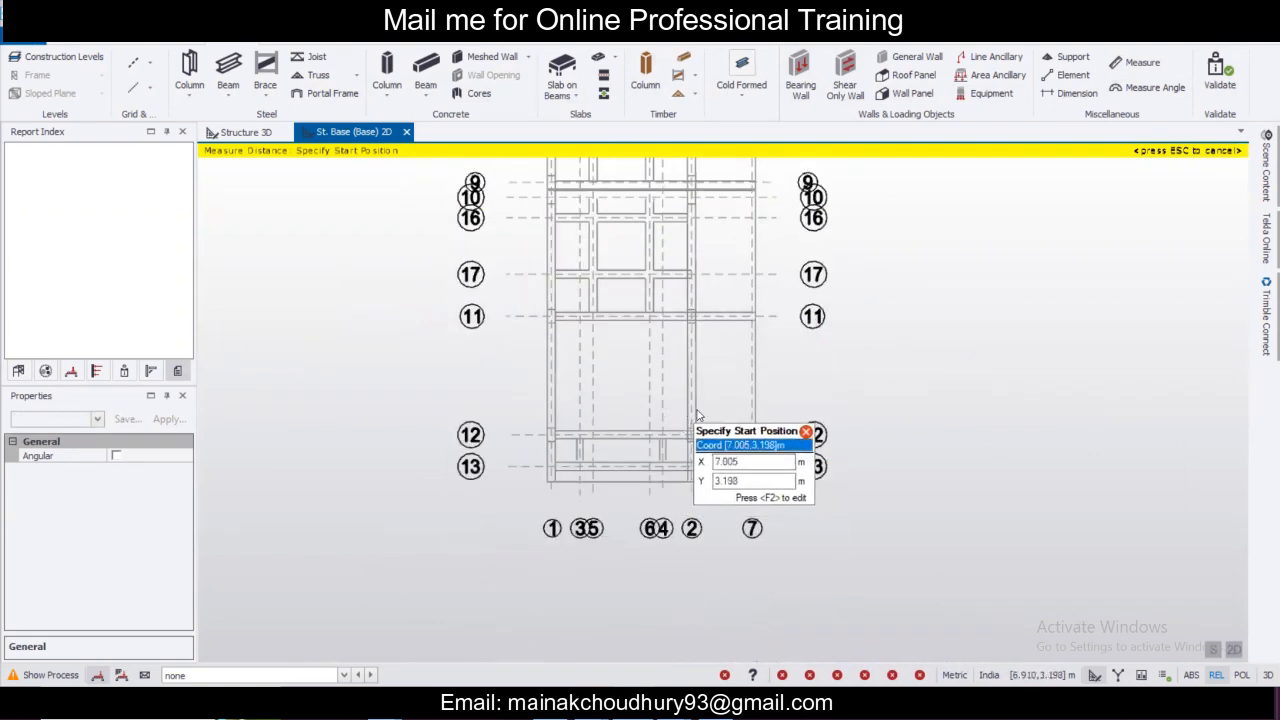
middle_click_drag(690, 382, 692, 485)
middle_click_drag(656, 366, 648, 449)
middle_click_drag(606, 370, 617, 497)
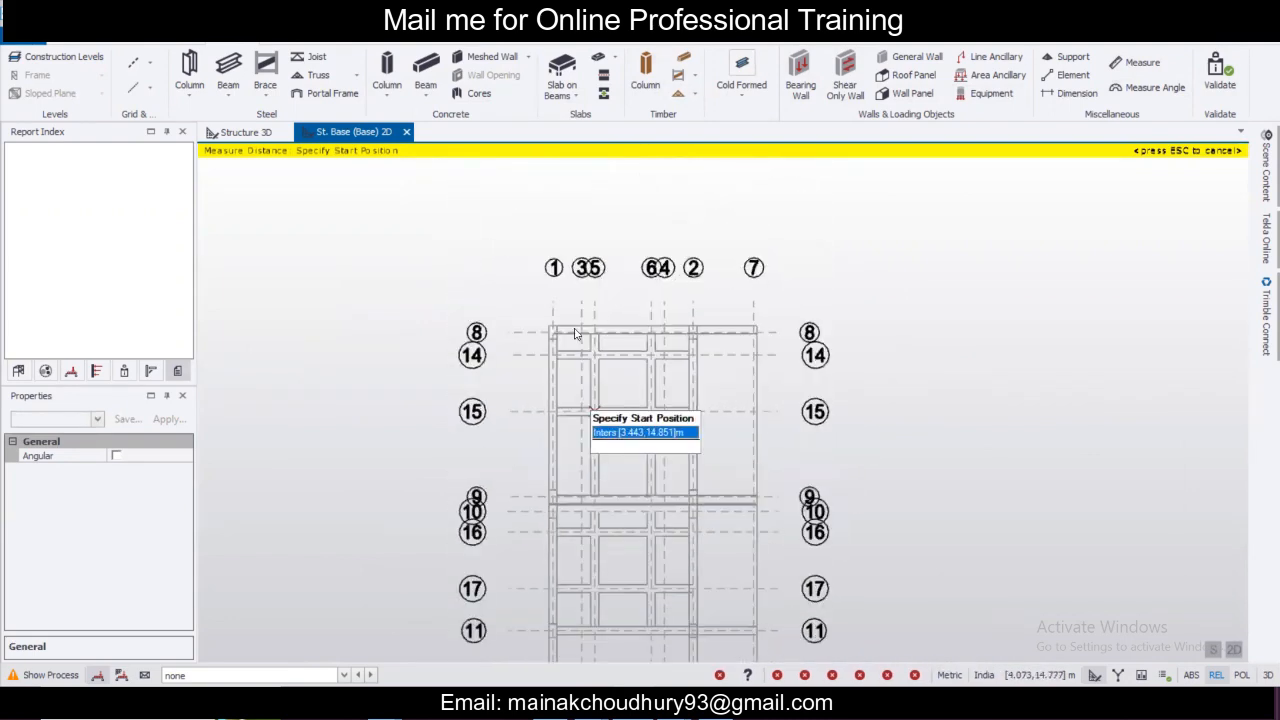
scroll(575, 334, "up", 3)
scroll(576, 336, "up", 1)
scroll(576, 342, "up", 1)
key("Escape")
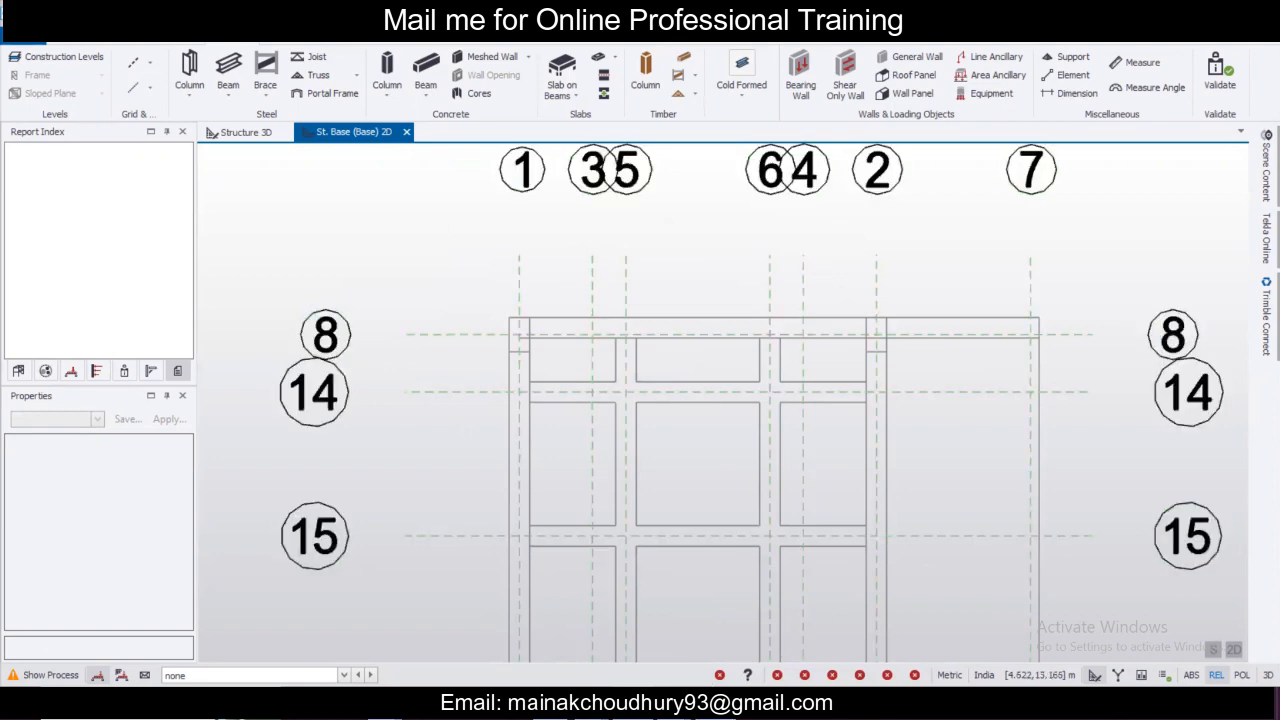
Switch to AutoCAD and examine the C1 column at grid A/01 on the structure revision drawing's column layout plan.
mouse_move(593, 705)
left_click(674, 648)
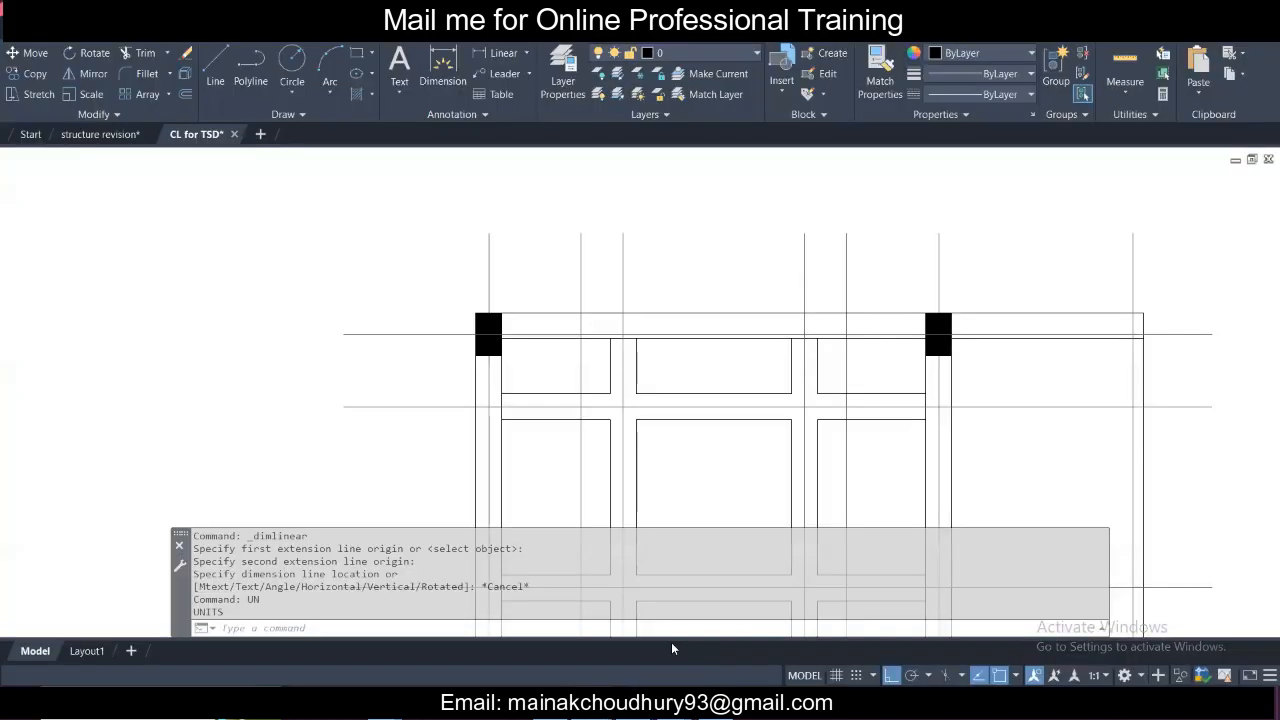
left_click(109, 138)
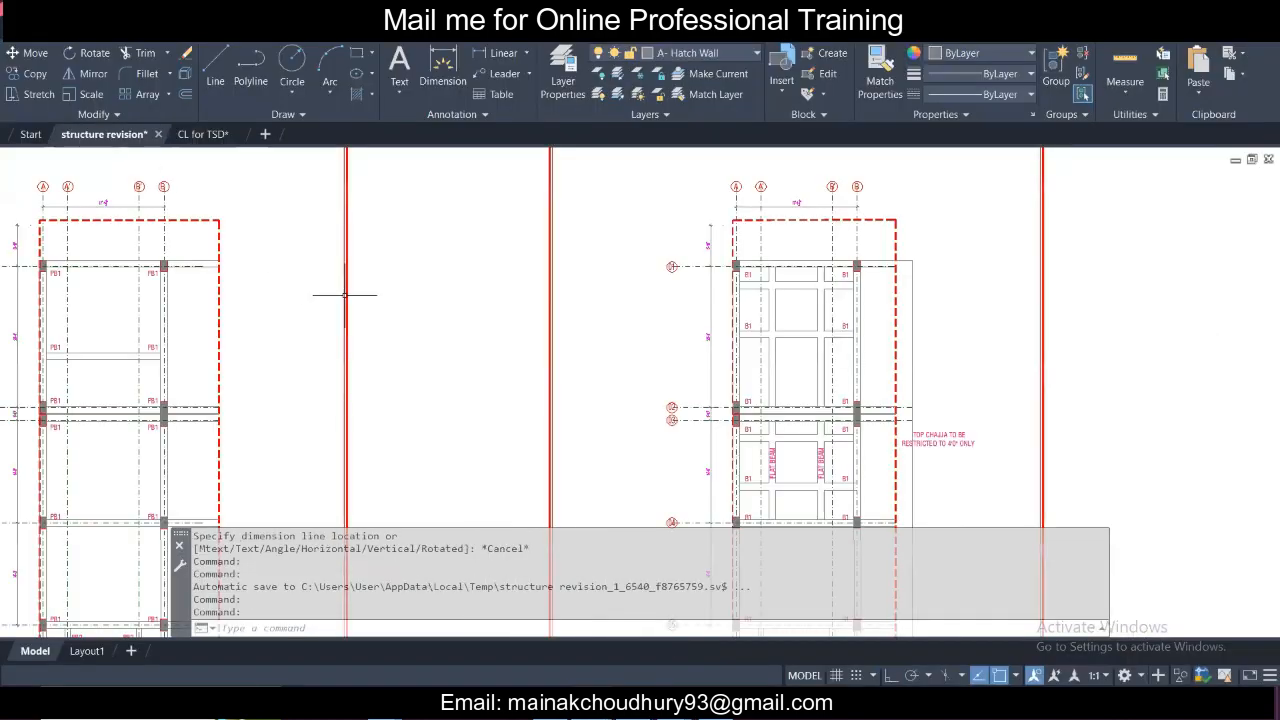
scroll(346, 294, "down", 4)
scroll(193, 268, "up", 2)
scroll(233, 285, "up", 6)
scroll(367, 332, "down", 6)
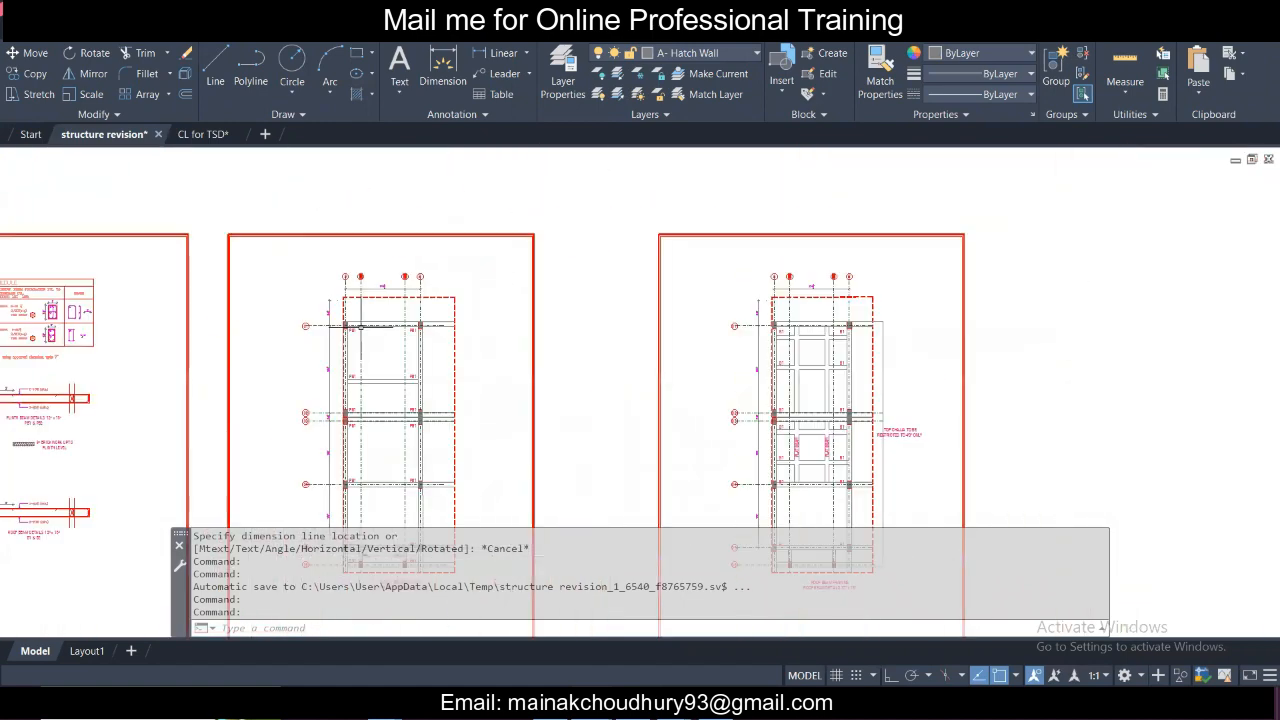
mouse_move(410, 330)
middle_mouse_down()
mouse_move(844, 291)
mouse_move(1119, 322)
middle_mouse_up()
scroll(420, 336, "up", 4)
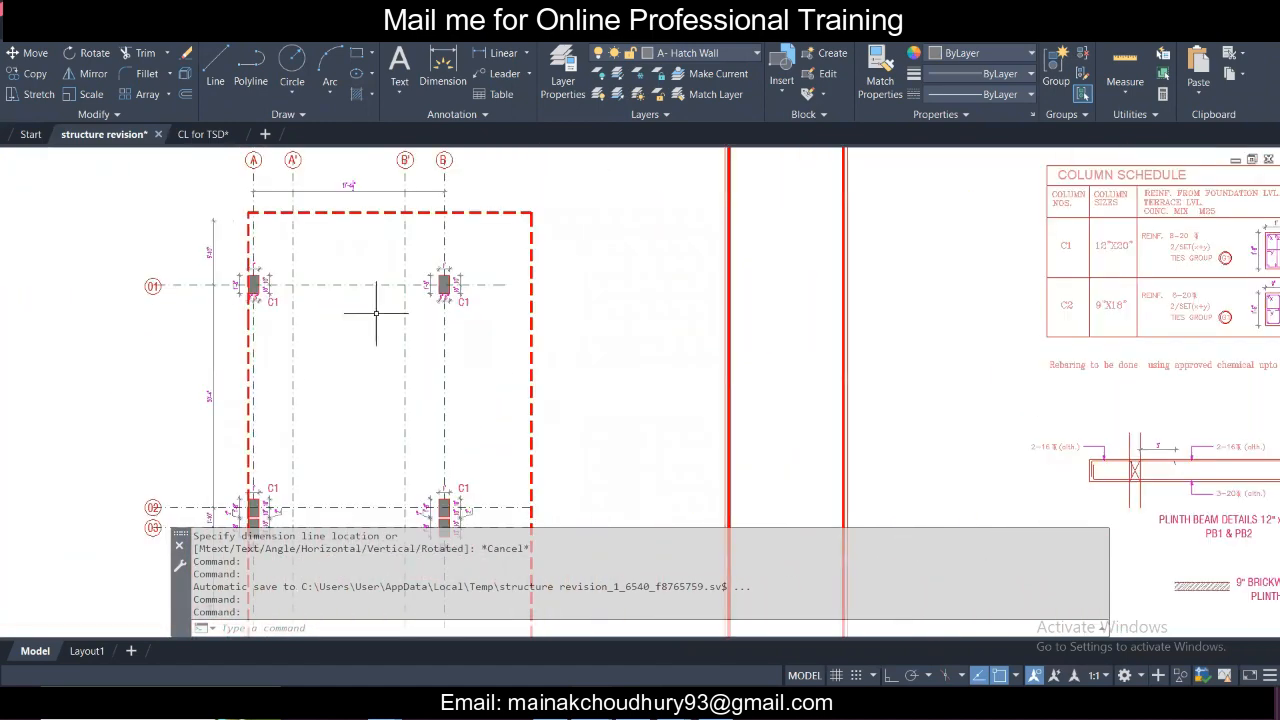
middle_click_drag(374, 314, 655, 314)
scroll(510, 296, "up", 6)
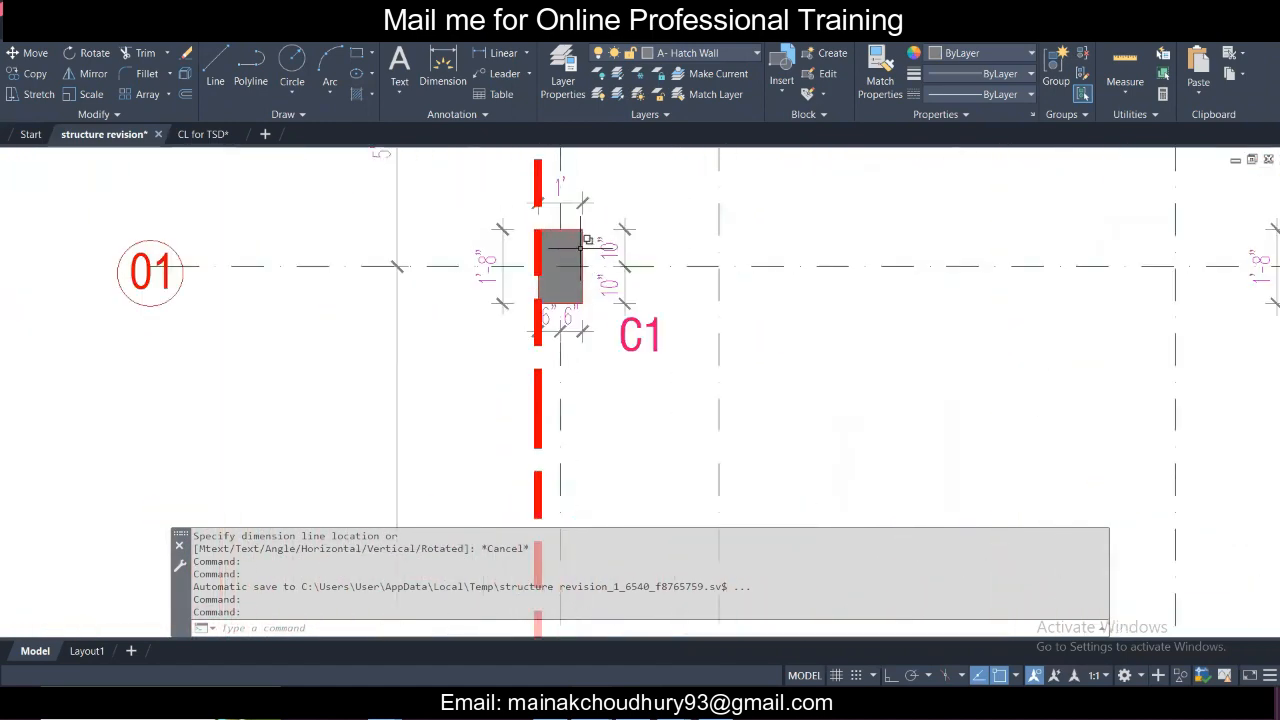
Examine the sizes and positions of the C1 and C2 columns along grids 02 to 06 of the column layout plan.
scroll(573, 249, "down", 6)
middle_click_drag(777, 380, 759, 232)
scroll(640, 351, "up", 2)
scroll(640, 351, "up", 1)
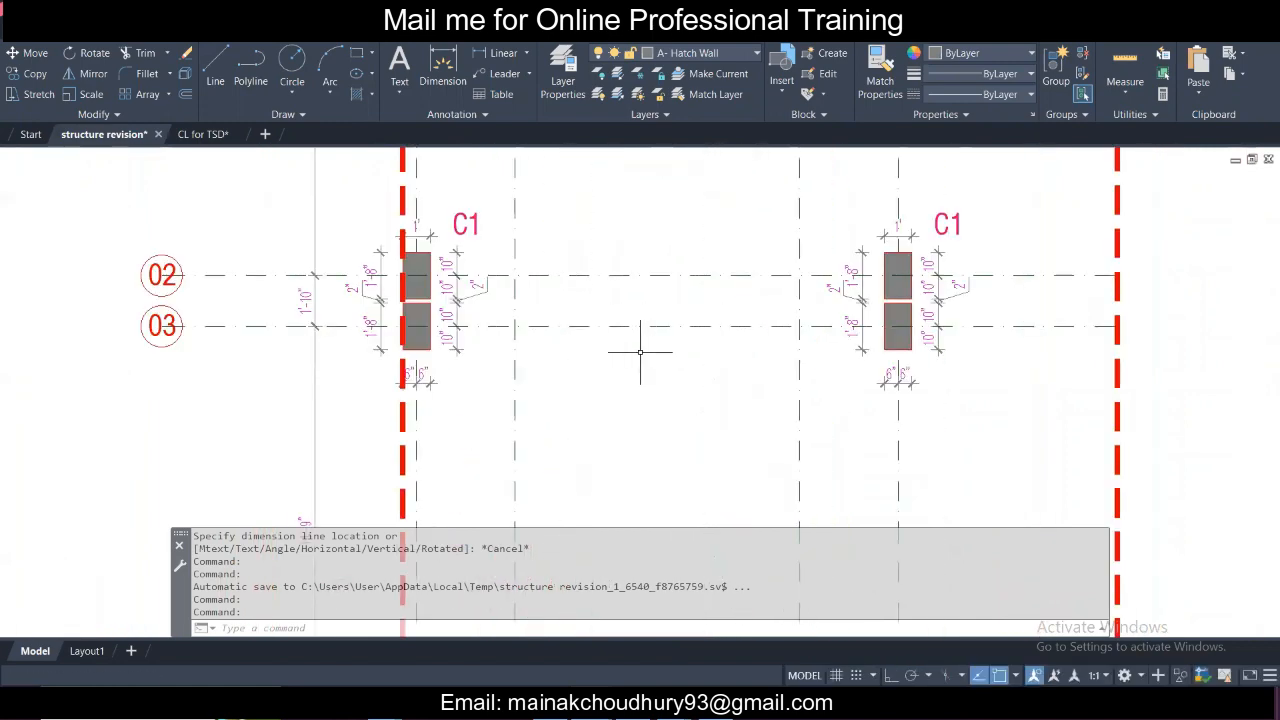
scroll(640, 351, "down", 2)
middle_click_drag(649, 443, 630, 294)
scroll(631, 355, "up", 1)
middle_click_drag(631, 355, 617, 240)
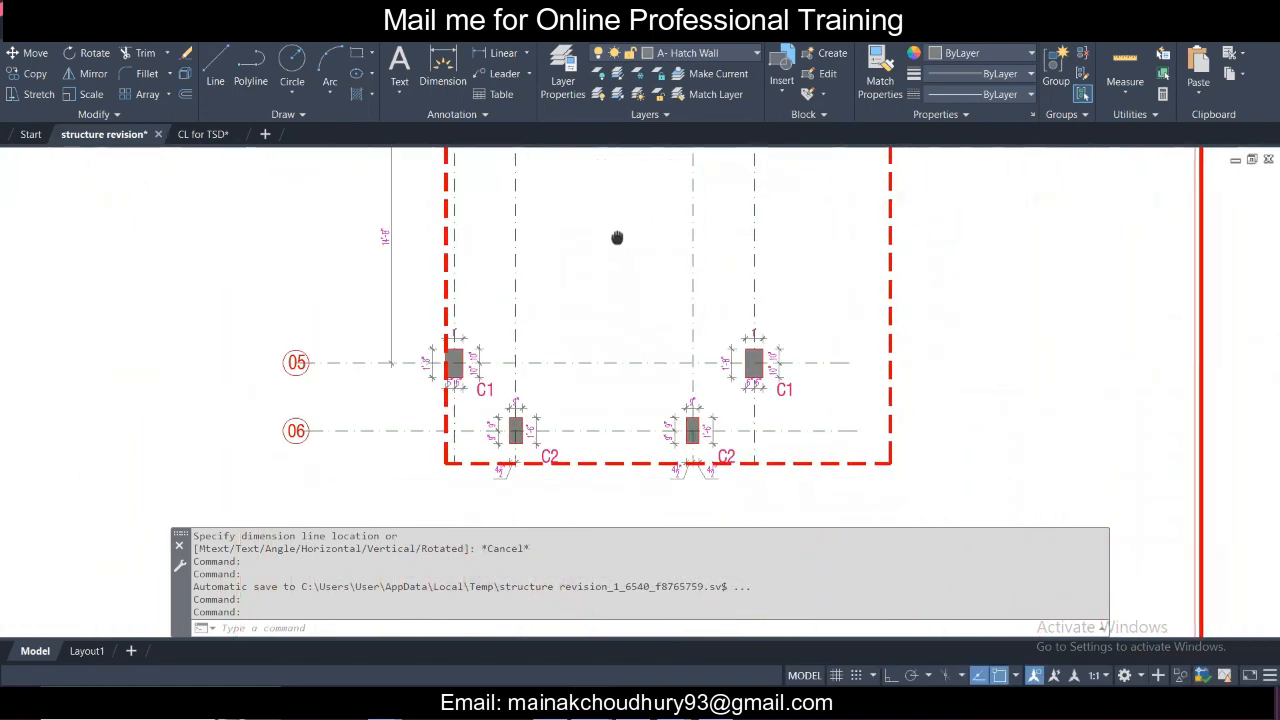
scroll(666, 414, "up", 2)
scroll(659, 405, "down", 5)
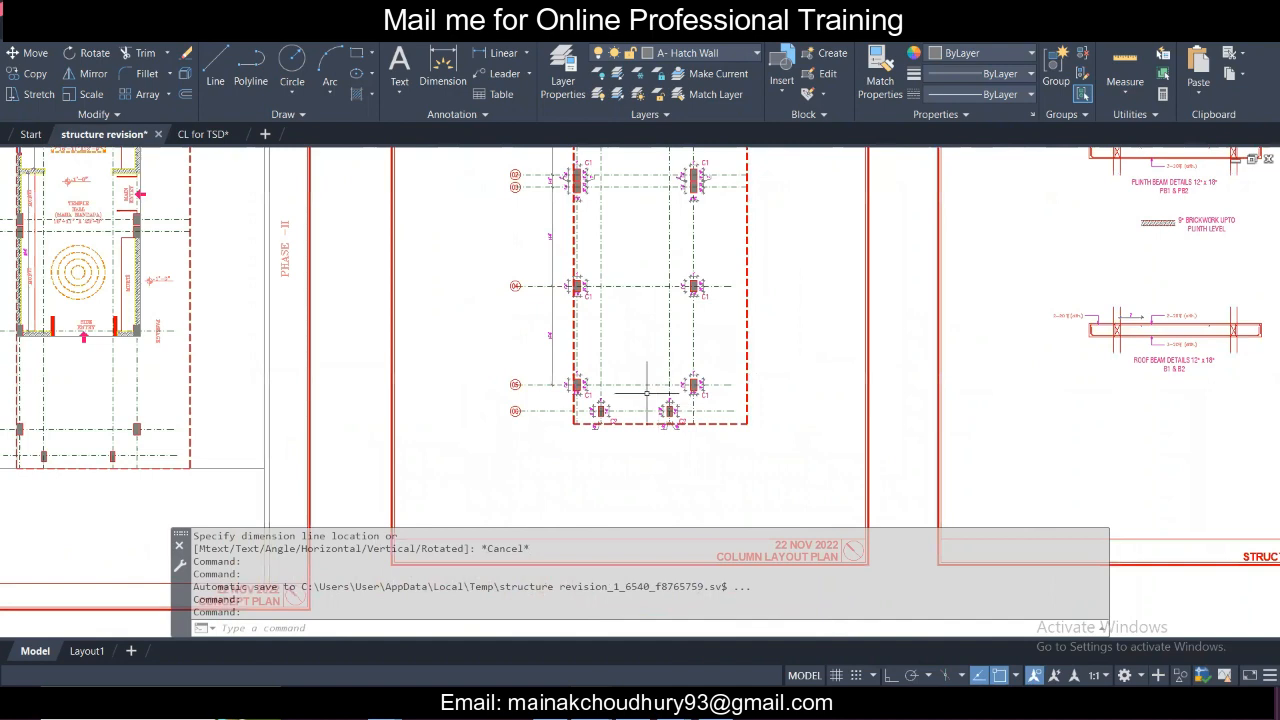
Review the spacing of grids A to B and the C1 column dimensions along grid 01.
mouse_move(642, 407)
middle_mouse_down()
mouse_move(626, 283)
mouse_move(538, 520)
middle_mouse_up()
middle_click_drag(502, 162, 502, 311)
scroll(465, 375, "up", 3)
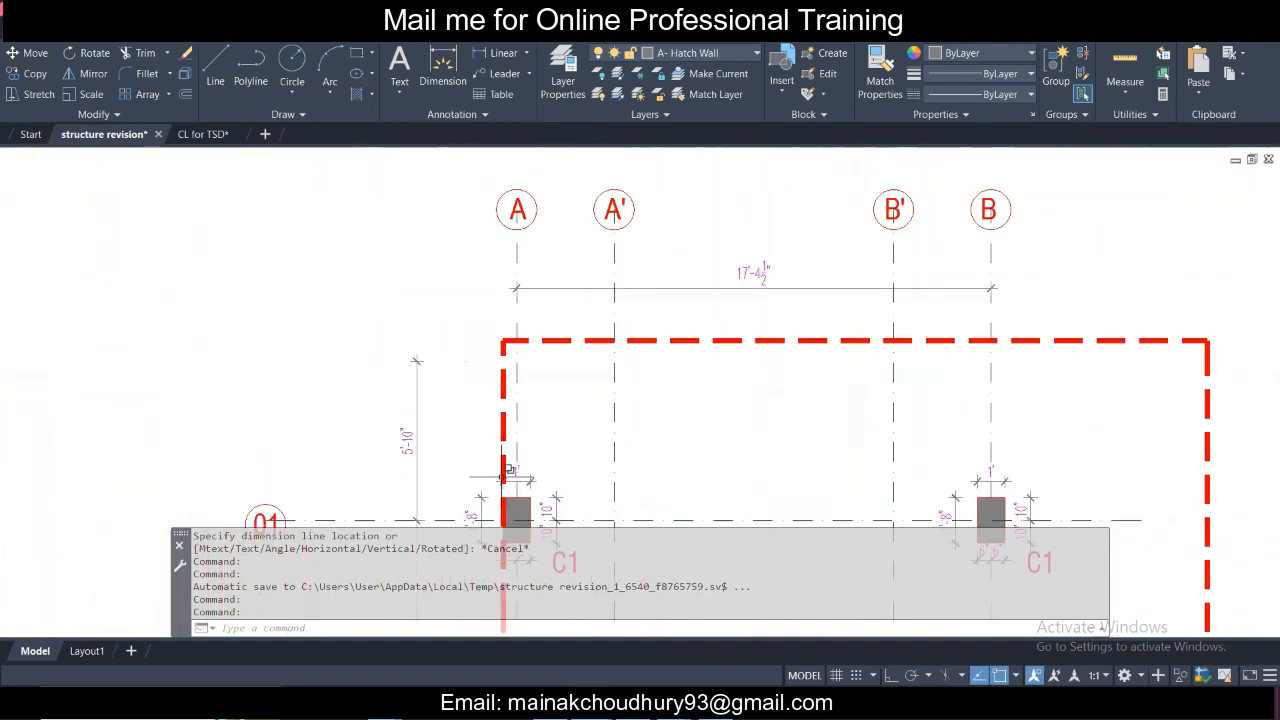
middle_click_drag(465, 375, 440, 204)
scroll(495, 350, "up", 2)
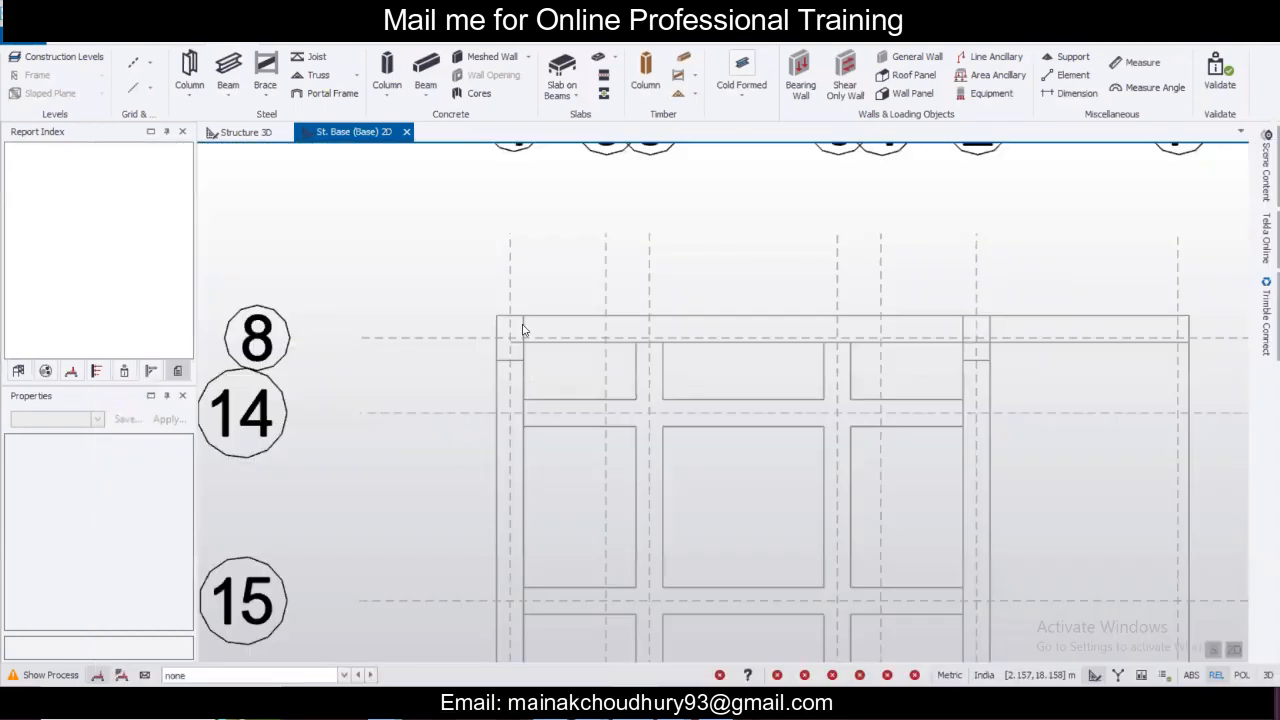
Start a cast-in-place concrete column in Tekla Structural Designer and set its rectangular section's breadth to 300 mm.
scroll(520, 330, "up", 1)
mouse_move(502, 328)
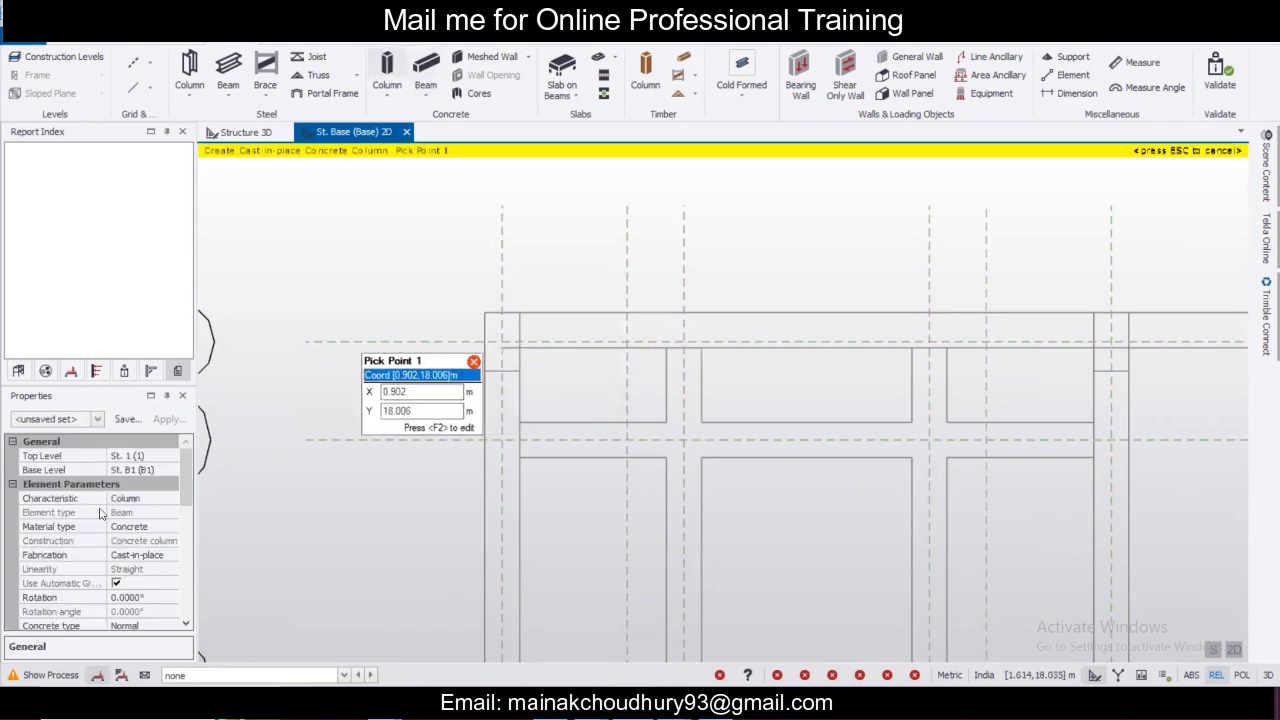
left_click_drag(183, 470, 184, 519)
left_click(163, 545)
left_click(171, 540)
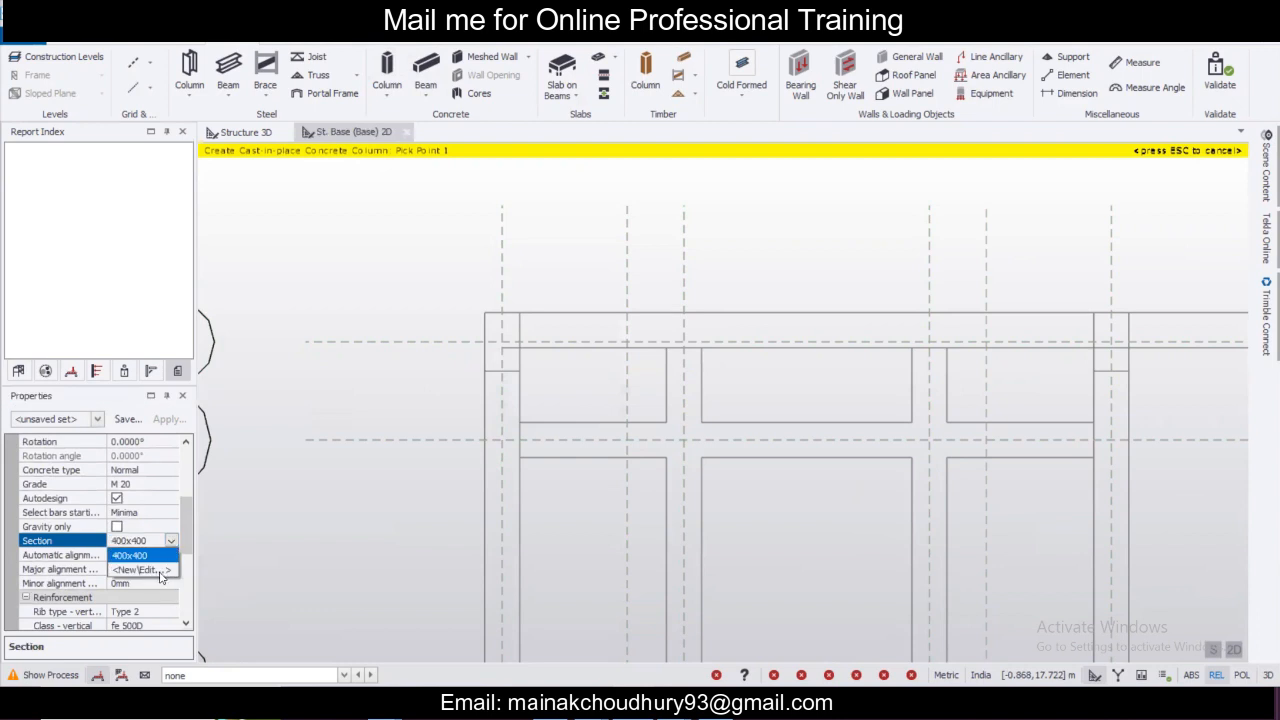
left_click(163, 578)
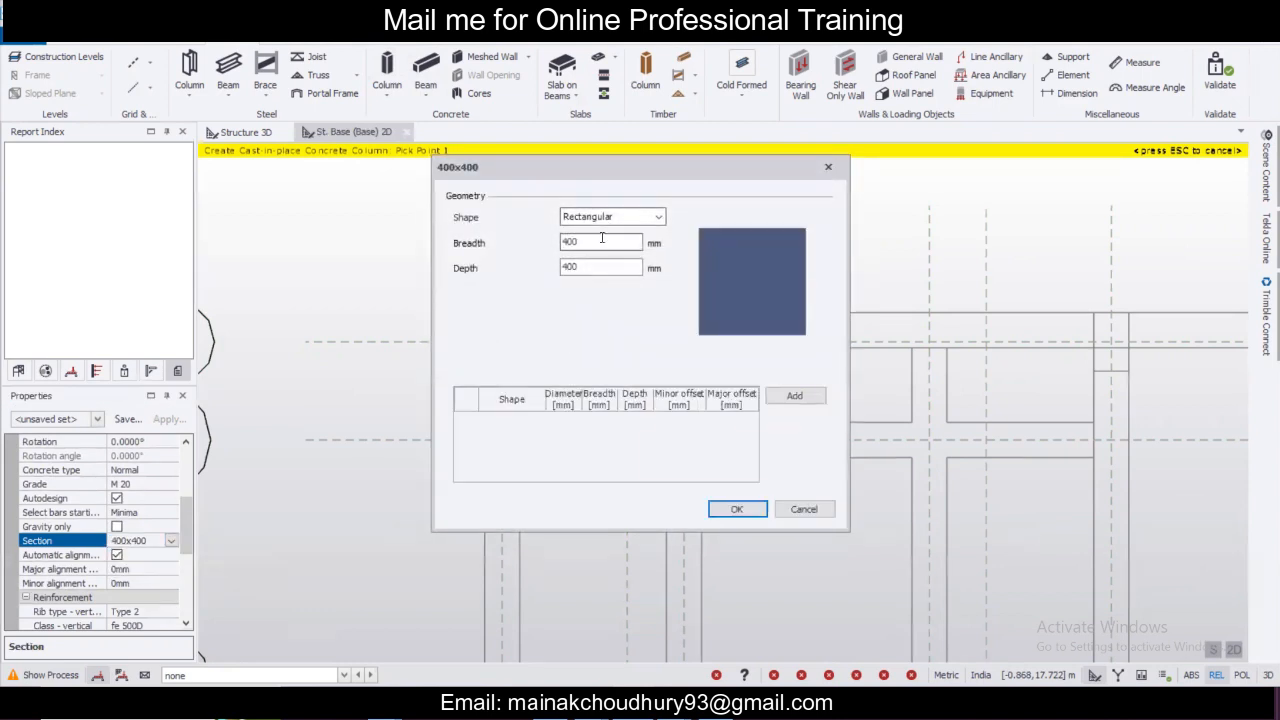
left_click_drag(620, 178, 846, 183)
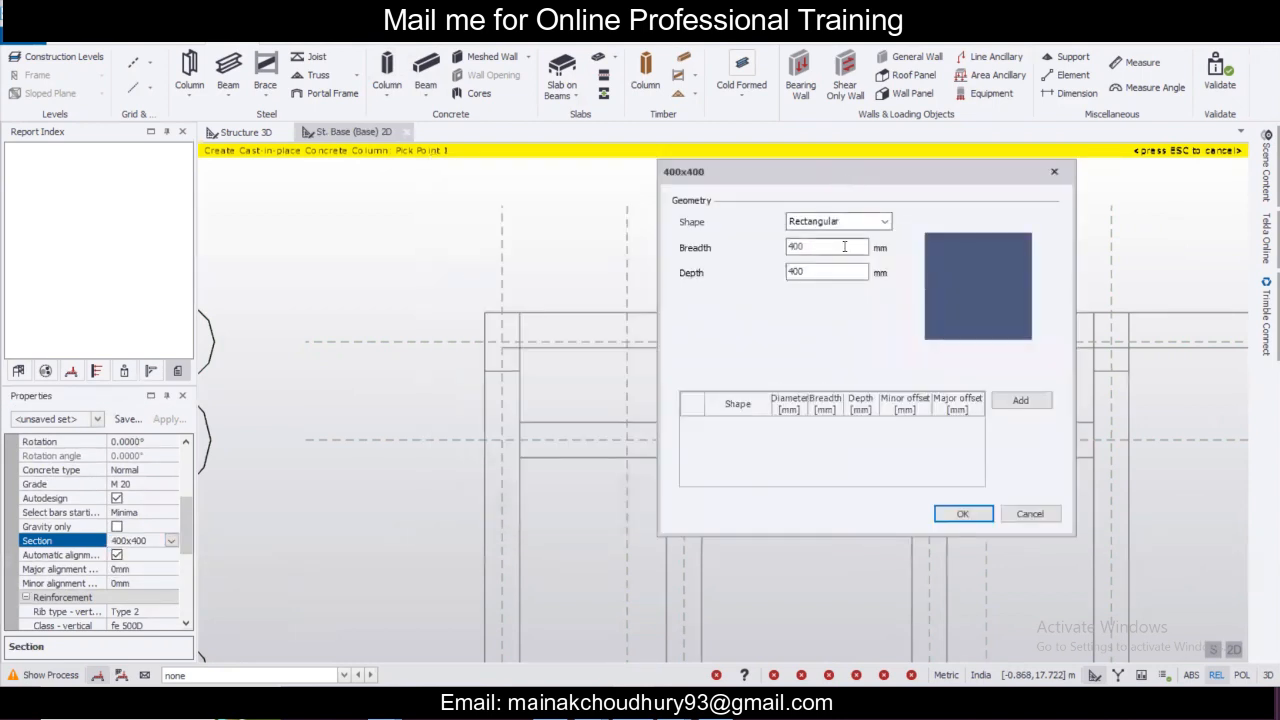
left_click_drag(845, 248, 712, 254)
type("300")
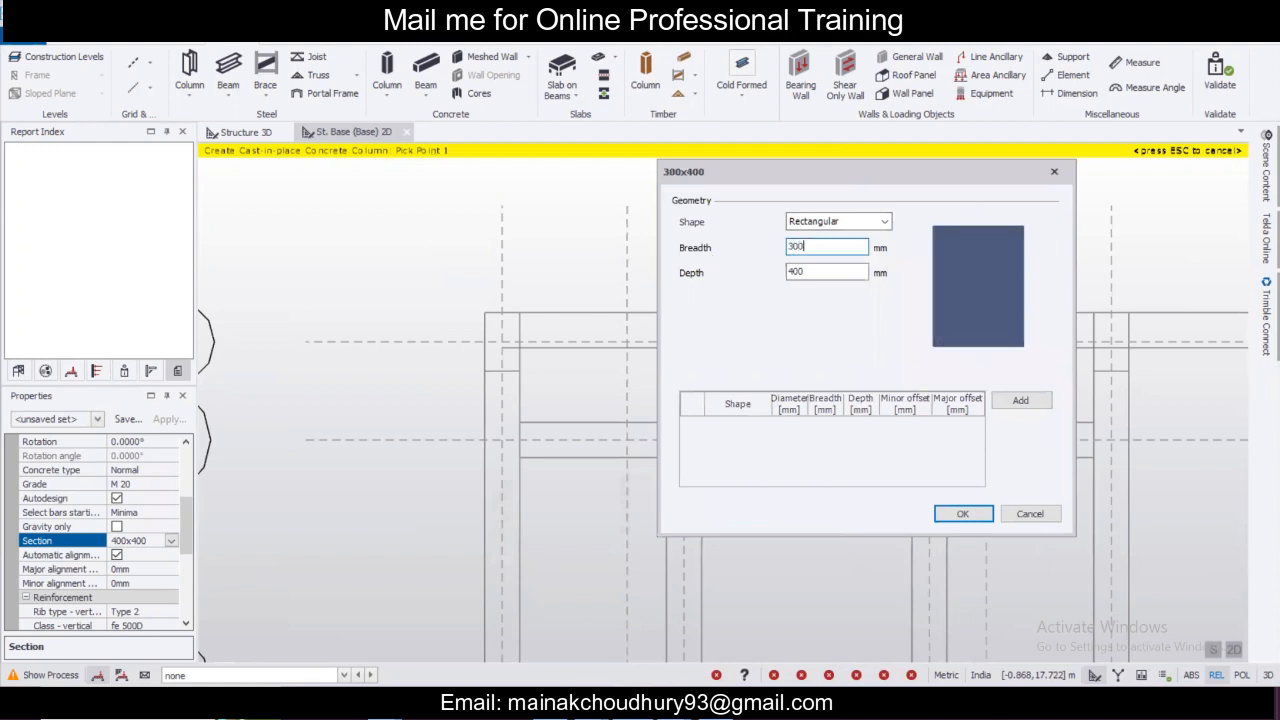
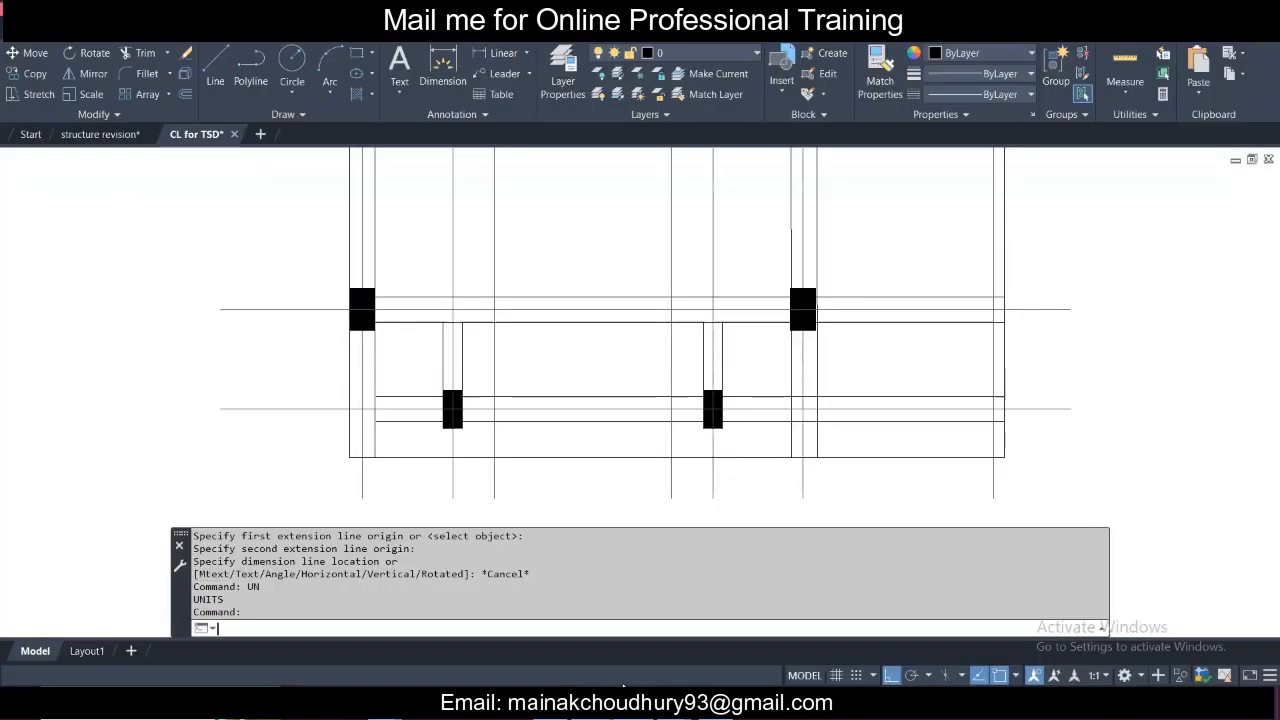
Add a linear dimension for the width of the small column at the plan's lower left, placed above the column.
scroll(457, 437, "up", 2)
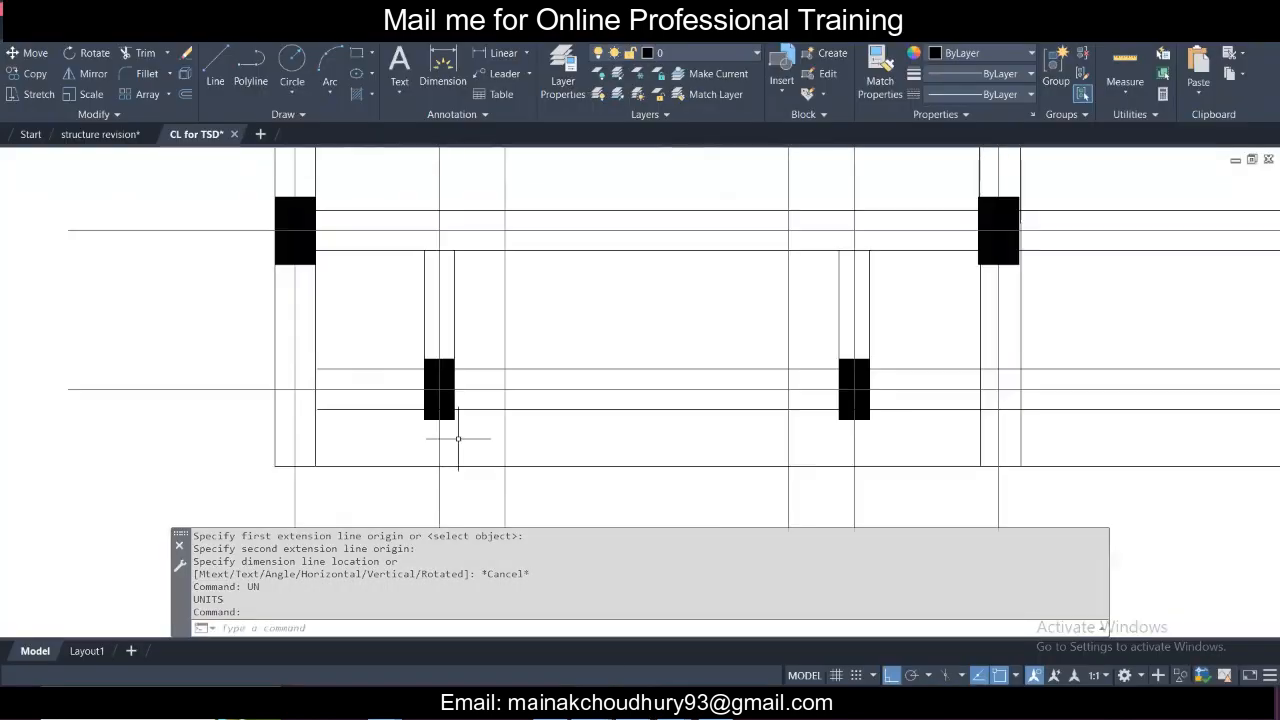
scroll(457, 437, "down", 2)
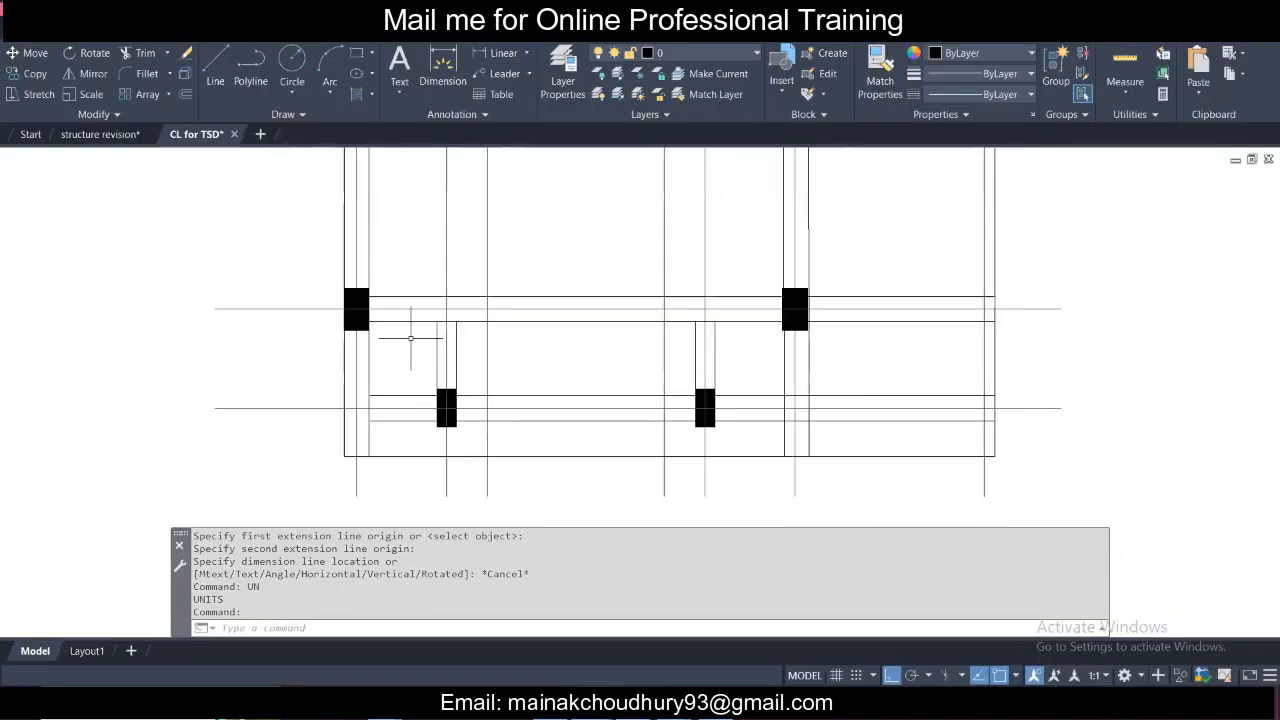
left_click(503, 53)
scroll(490, 376, "up", 3)
left_click(483, 318)
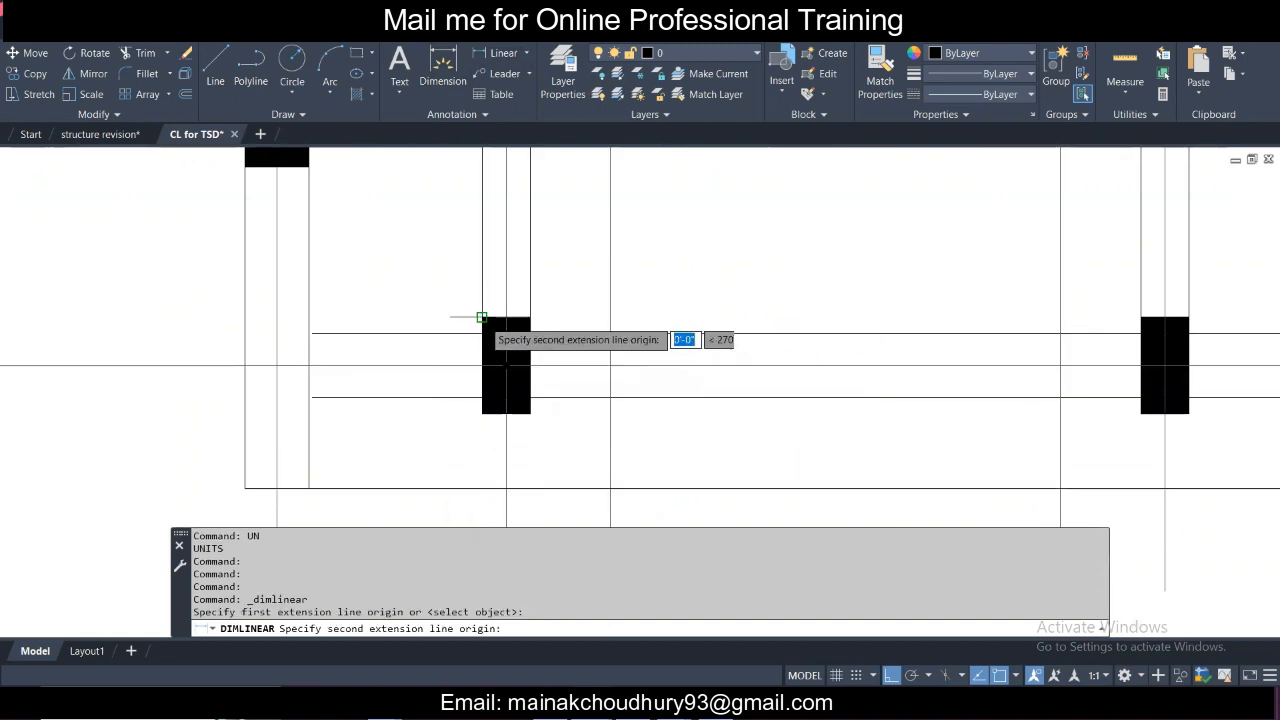
left_click(530, 318)
left_click(507, 297)
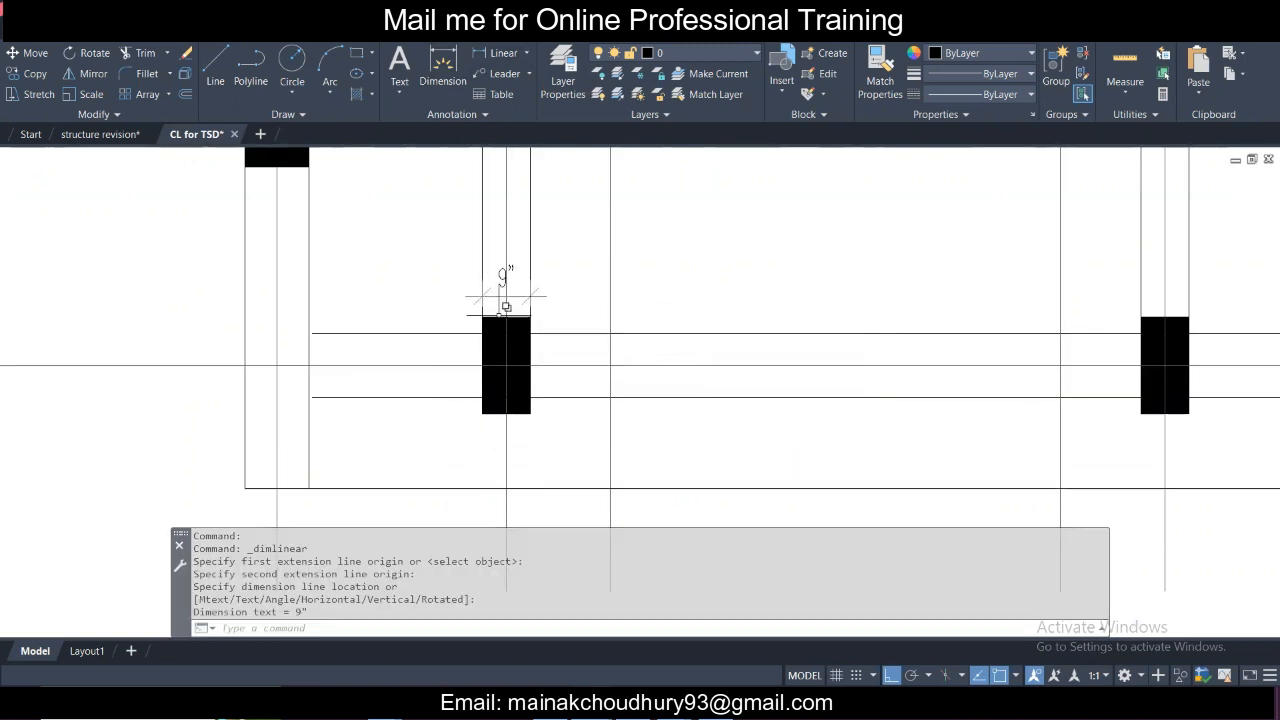
Add a vertical linear dimension for the depth of the small column, placed beside its left face.
key("Return")
left_click(483, 318)
left_click(481, 413)
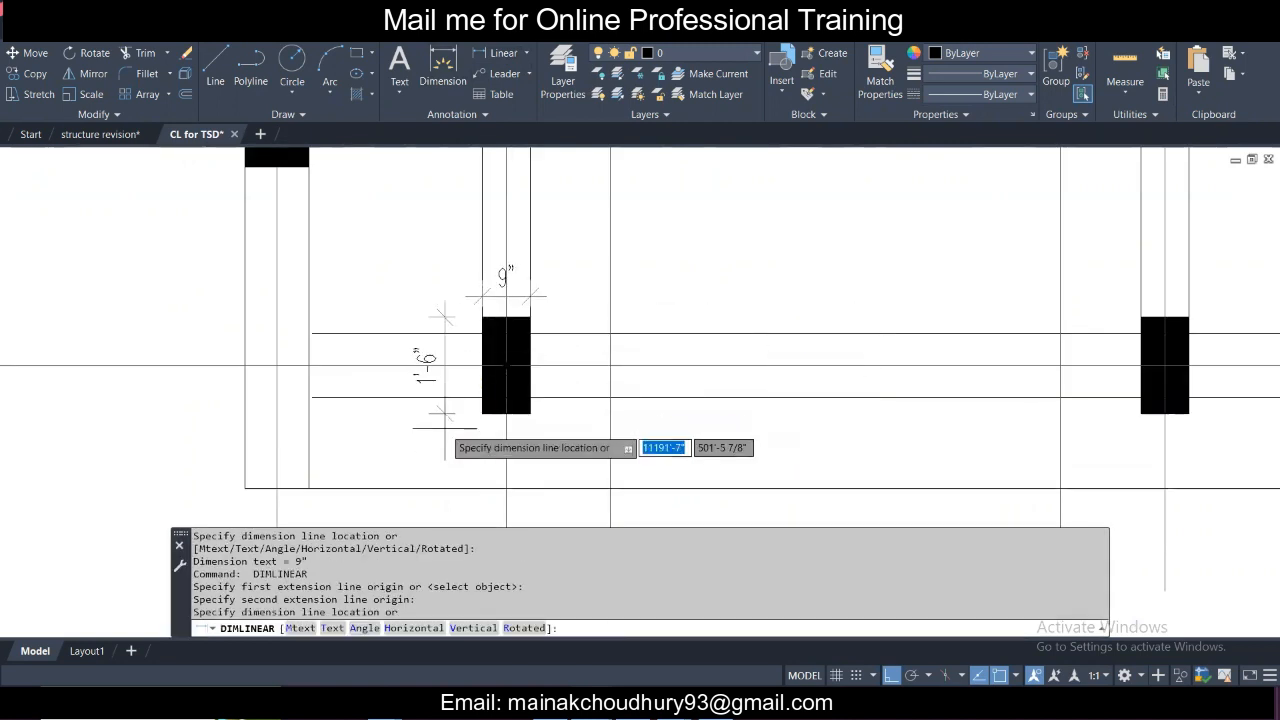
left_click(430, 366)
scroll(452, 437, "down", 3)
scroll(411, 352, "up", 4)
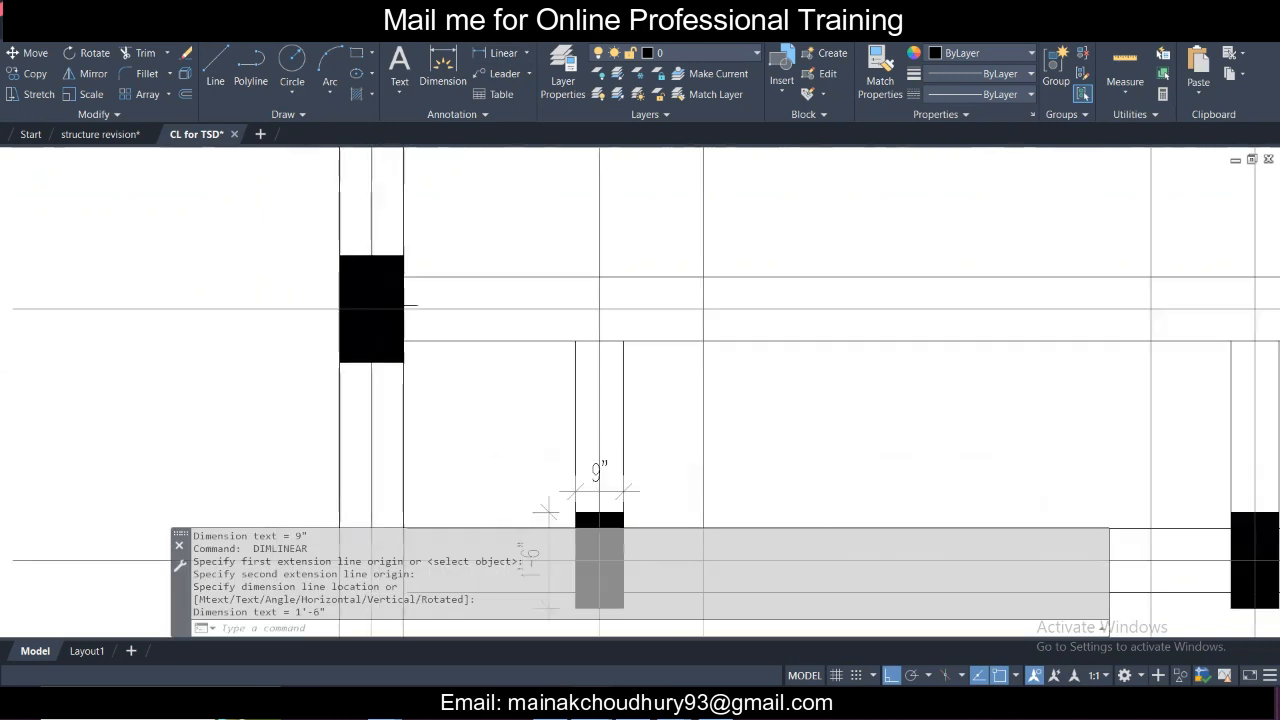
key("Return")
left_click(391, 256)
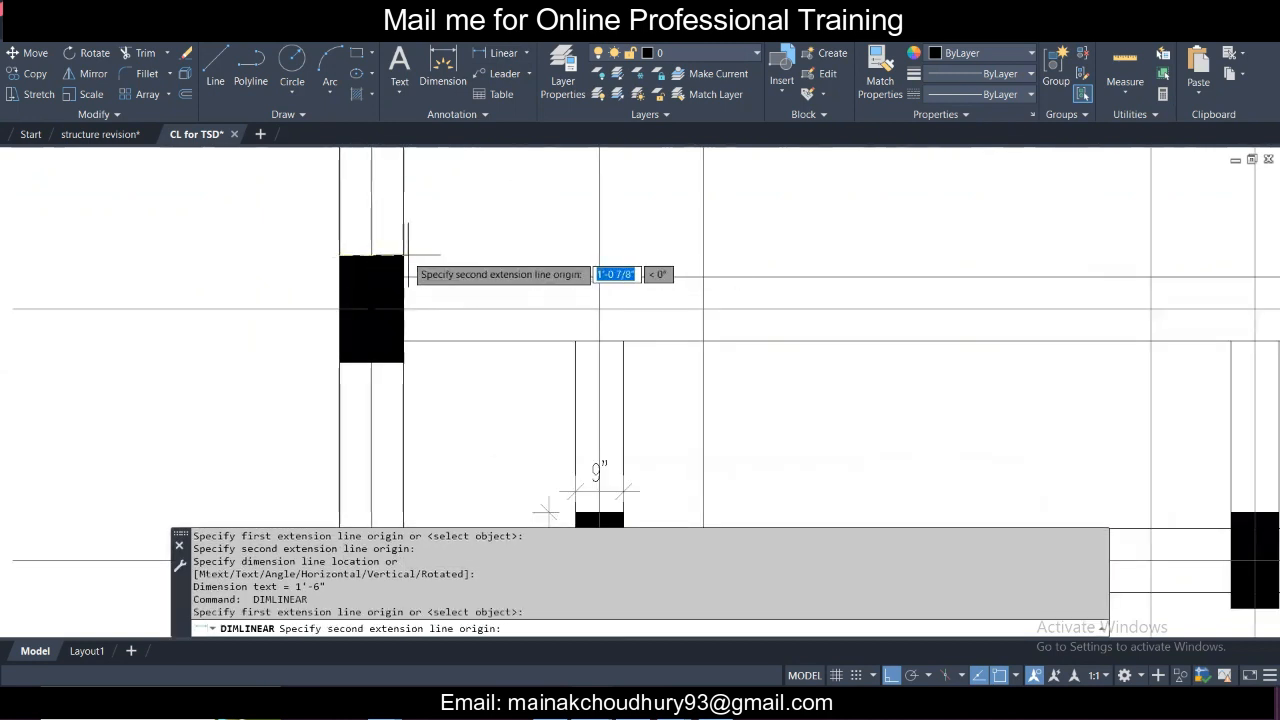
left_click(392, 240)
key("Escape")
scroll(401, 242, "down", 3)
scroll(478, 335, "up", 4)
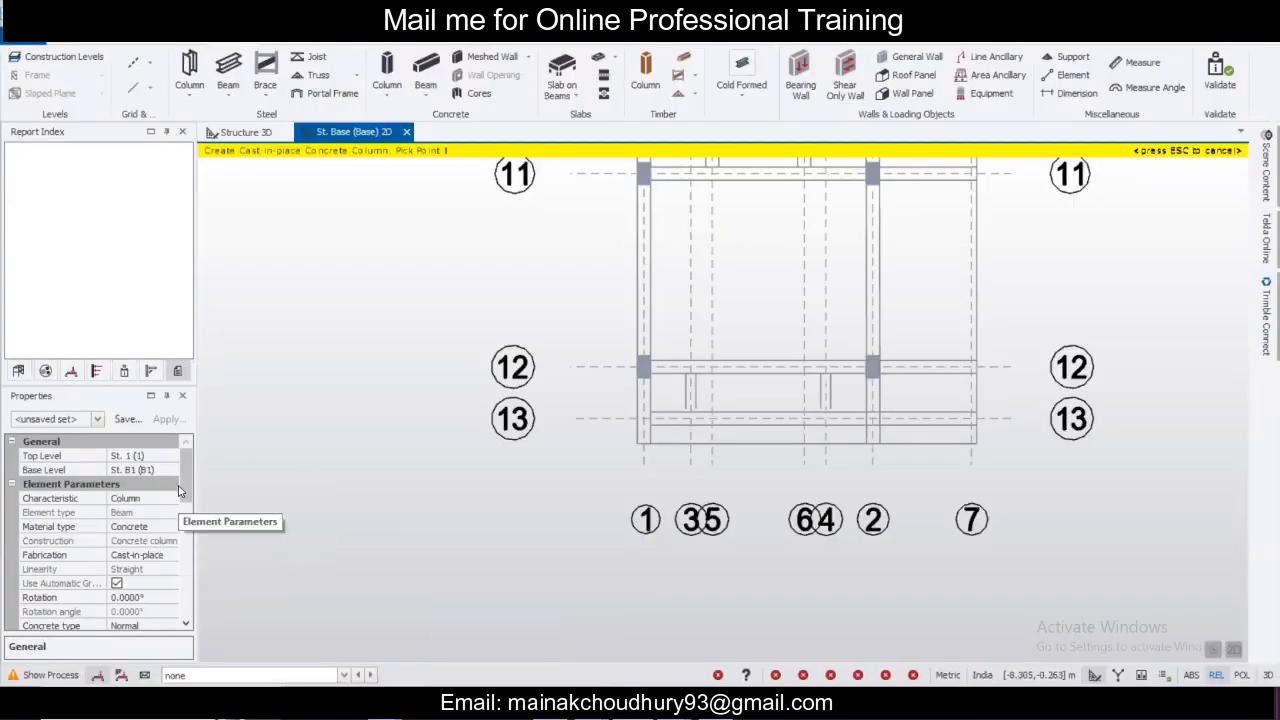
Restart the cast-in-place concrete column in Tekla Structural Designer with a rectangular section 225 mm in breadth and 450 mm in depth.
scroll(180, 510, "down", 2)
key("Escape")
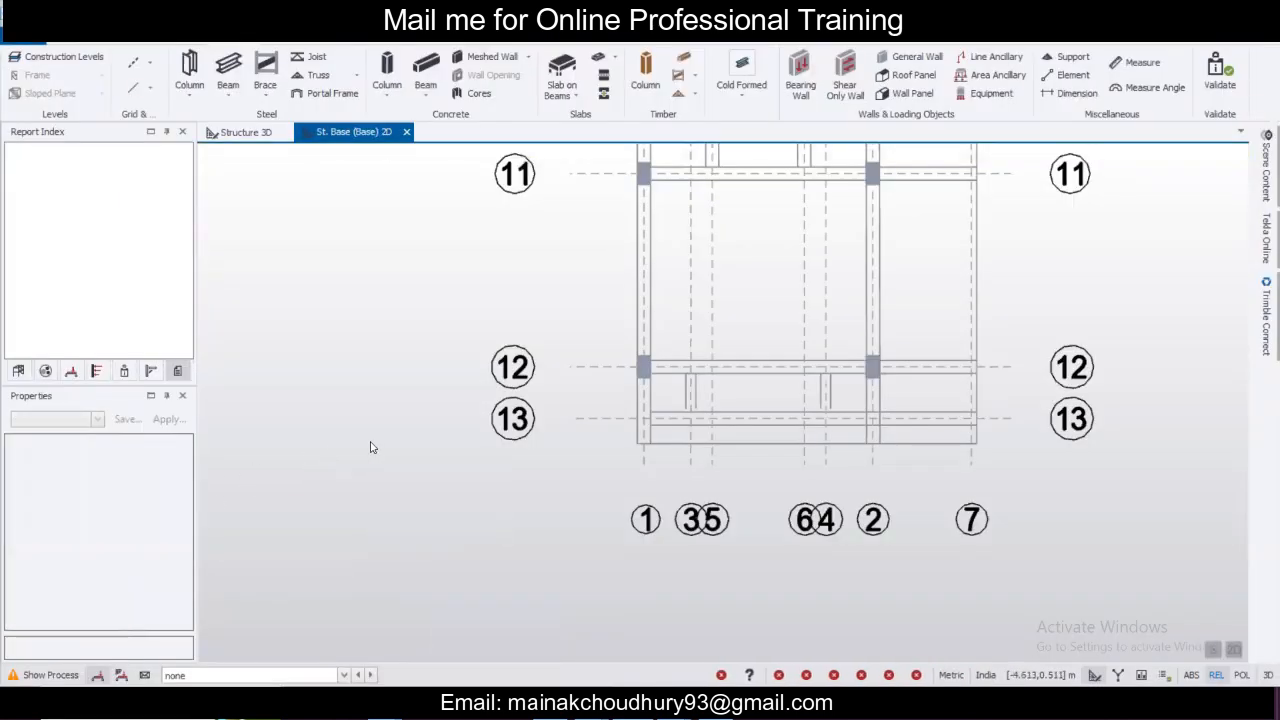
left_click(390, 66)
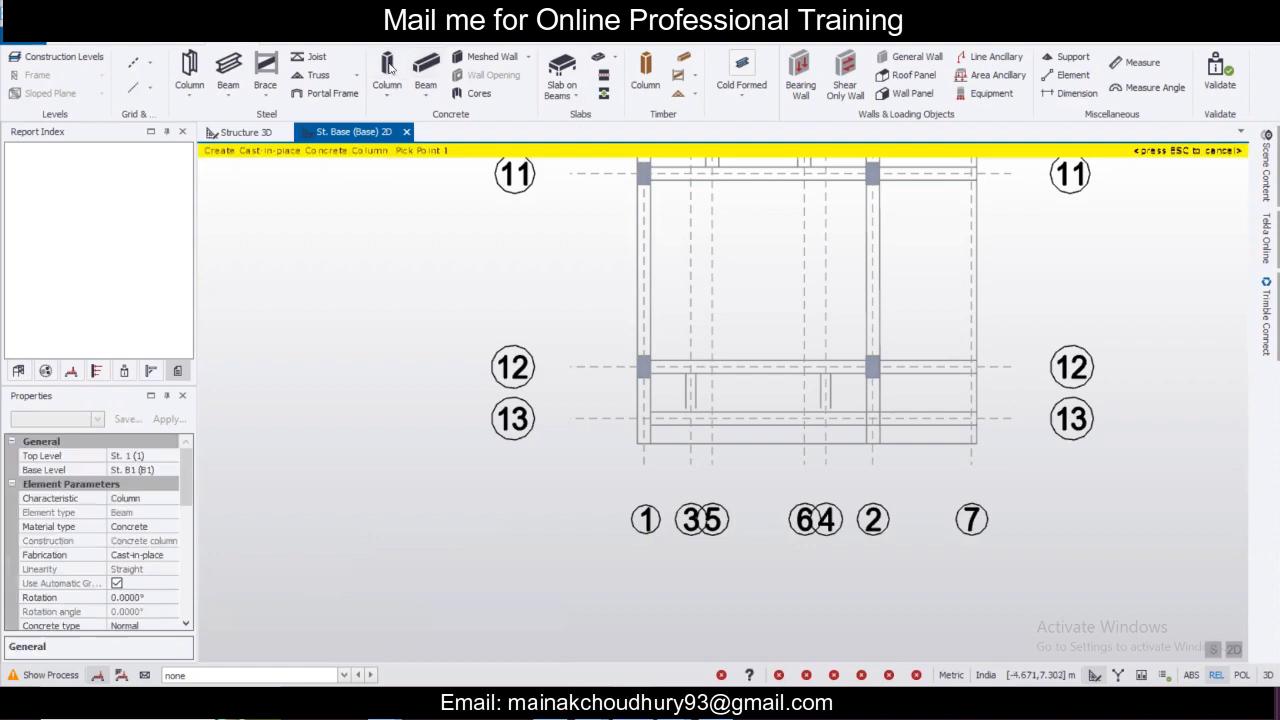
scroll(186, 508, "down", 3)
scroll(186, 518, "down", 1)
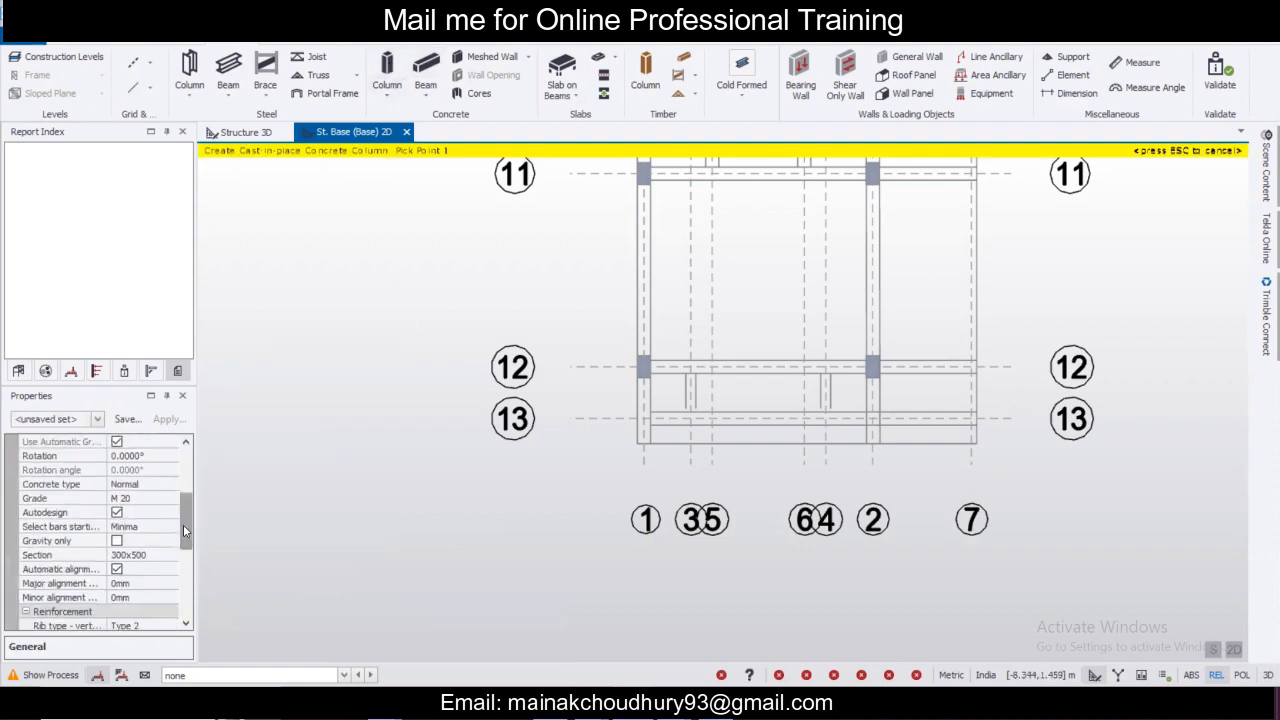
left_click(175, 554)
left_click(175, 554)
left_click(153, 598)
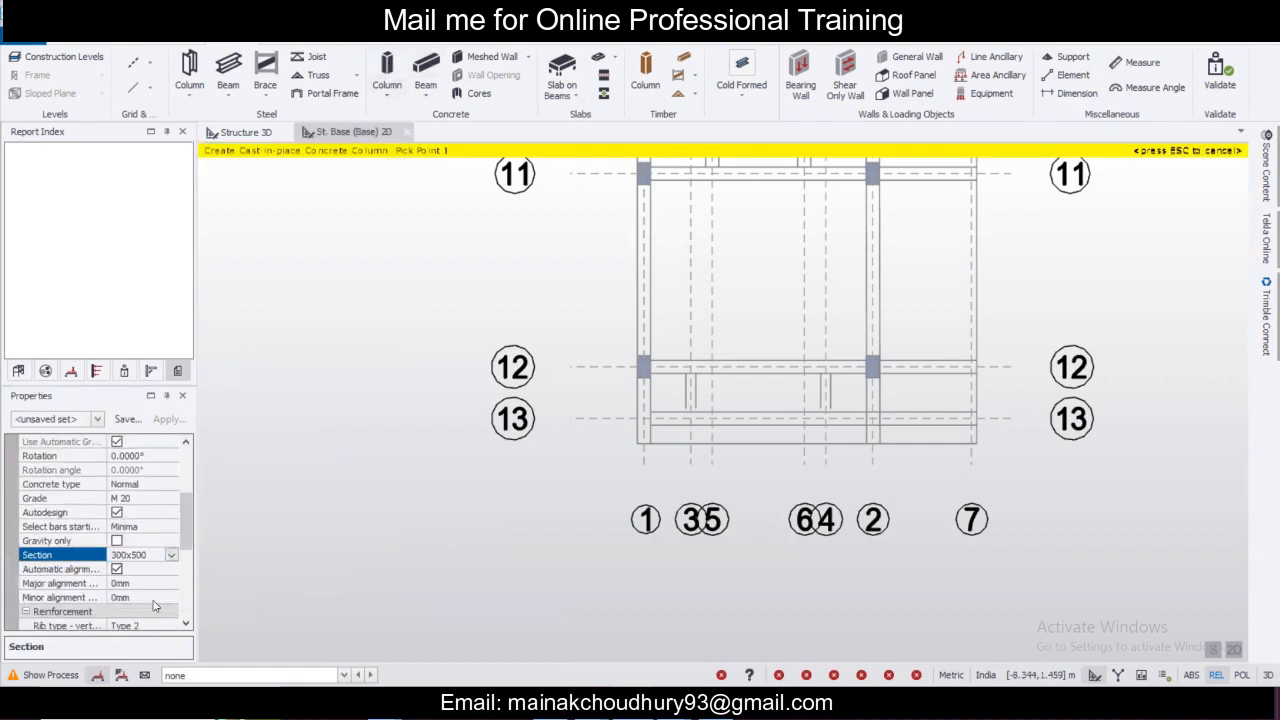
type("225")
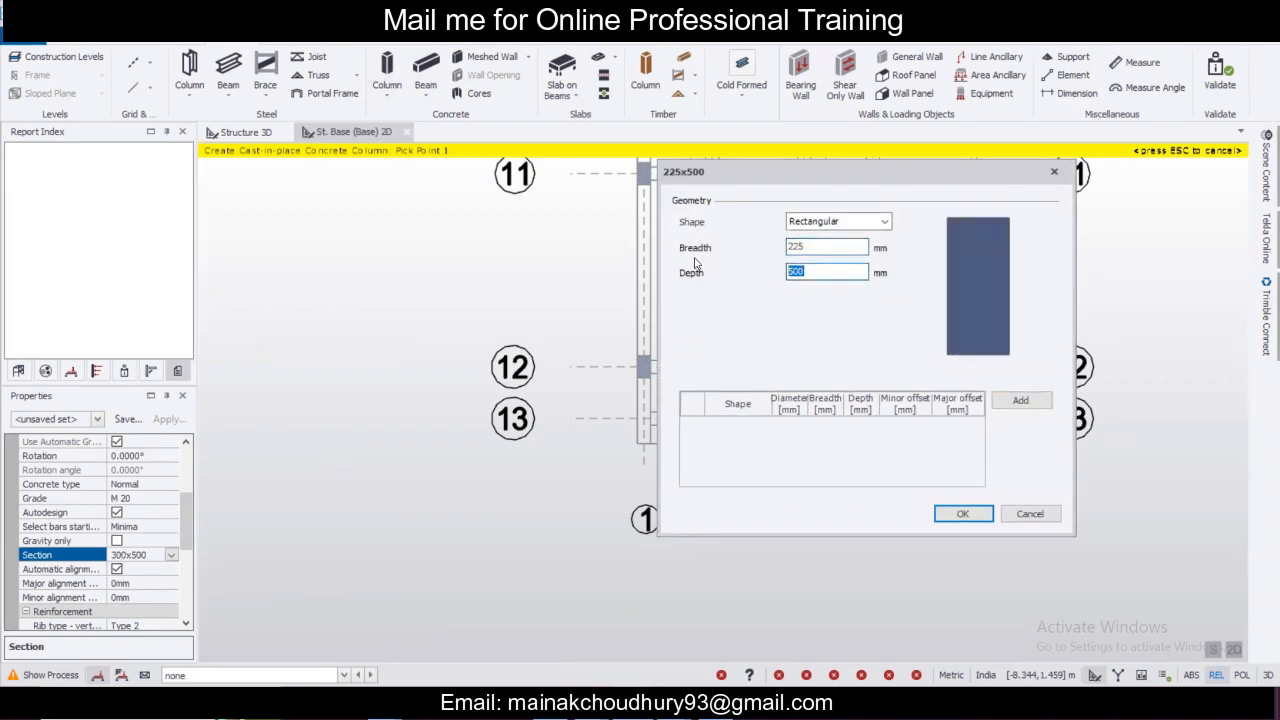
type("450")
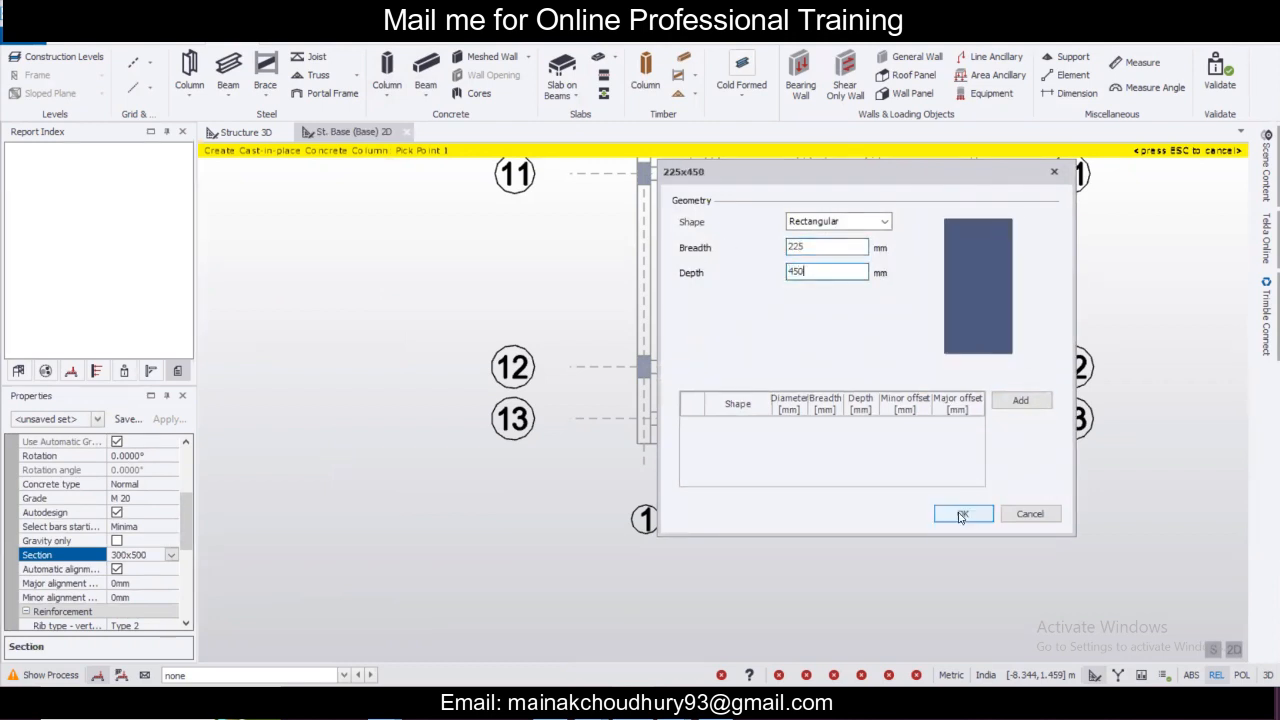
left_click(961, 514)
Turn off automatic alignment and place columns where grid 13 crosses grids 3 and 4.
scroll(700, 405, "up", 2)
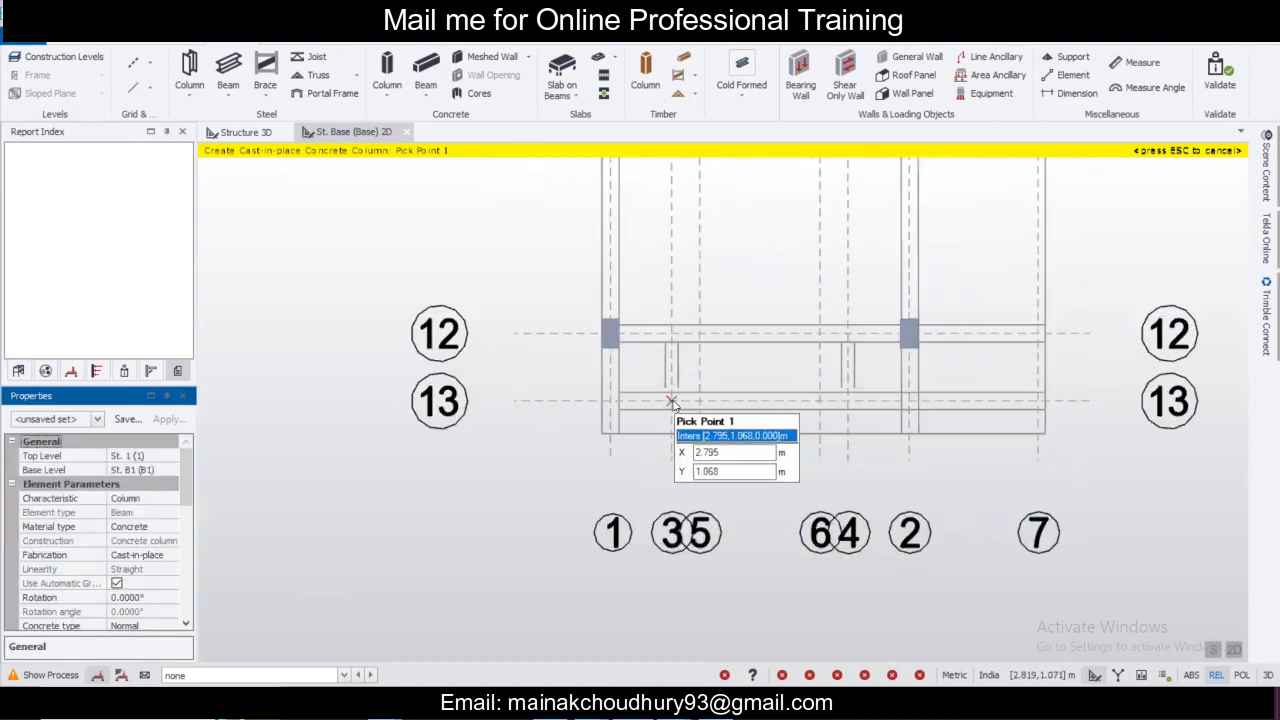
scroll(172, 549, "down", 4)
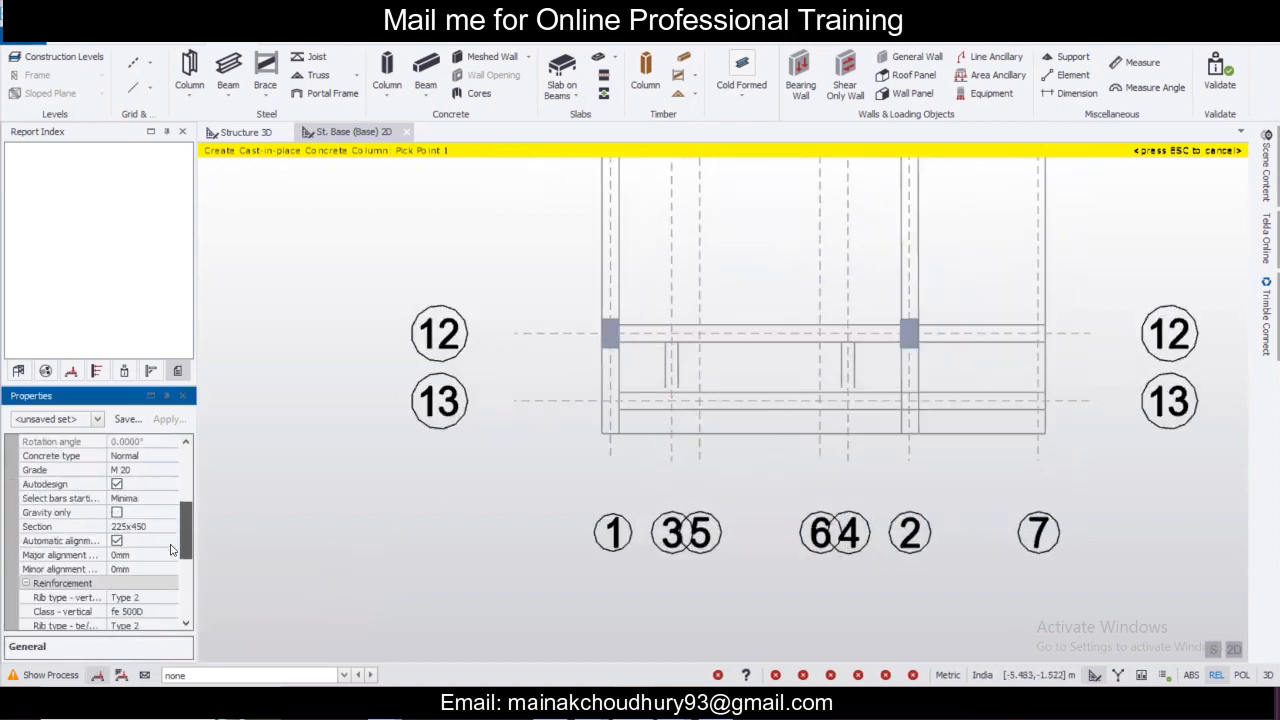
left_click(116, 540)
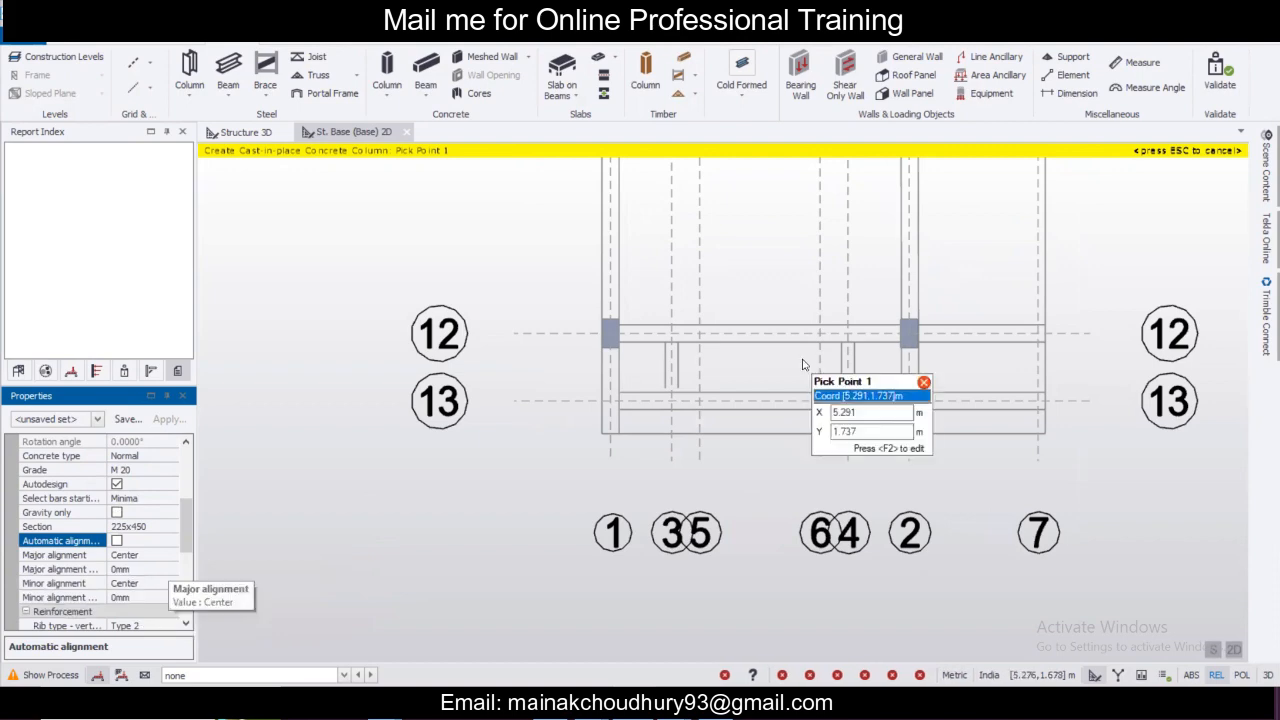
left_click(671, 401)
left_click(847, 401)
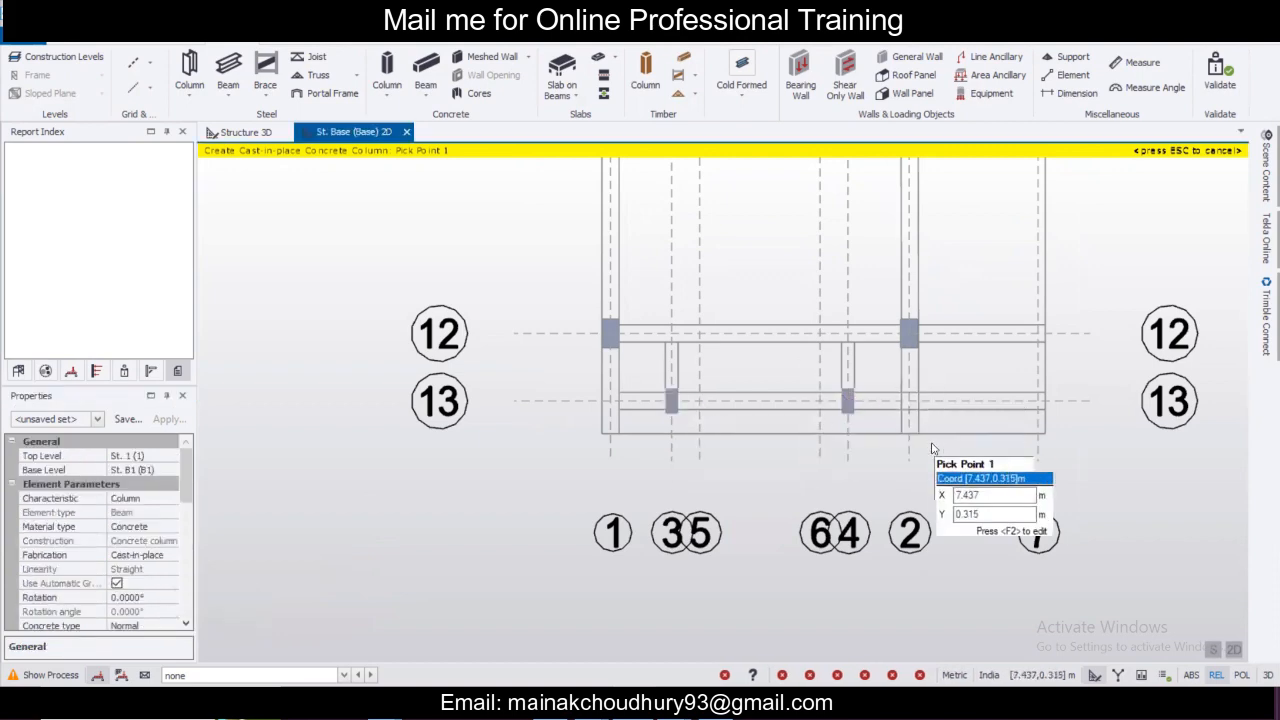
scroll(829, 435, "up", 3)
scroll(826, 433, "down", 5)
middle_click_drag(860, 353, 849, 398)
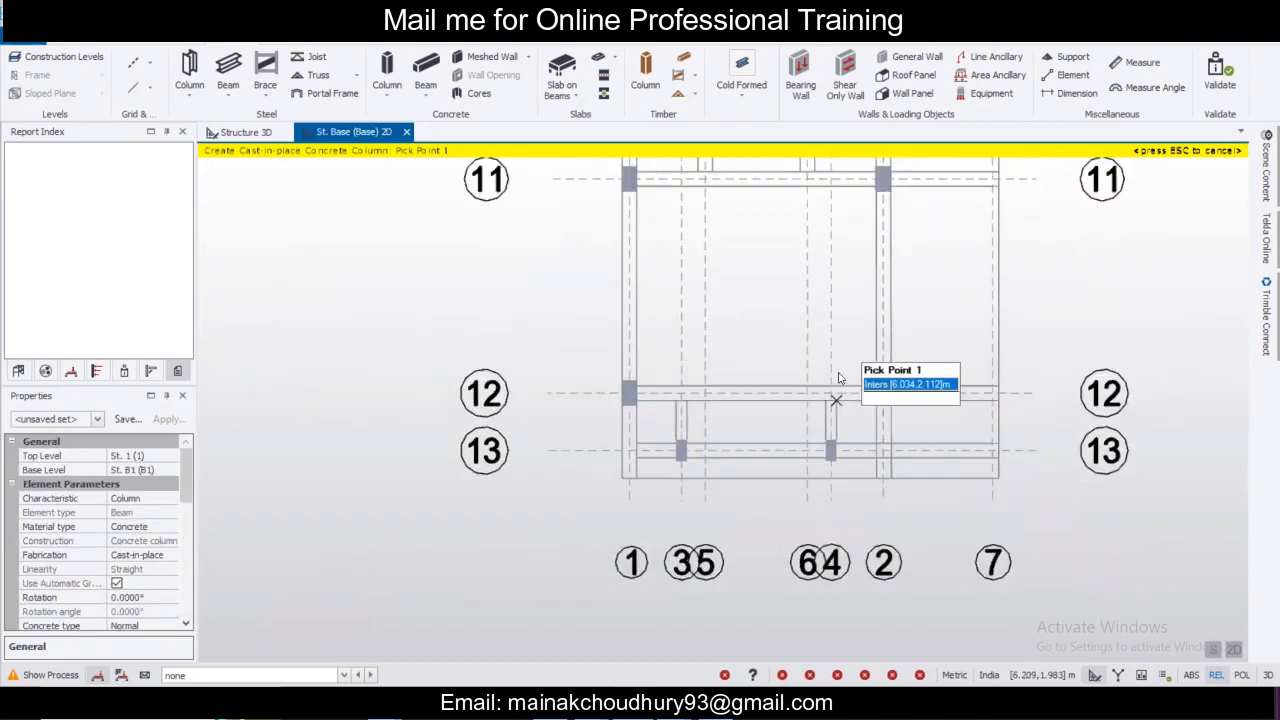
scroll(840, 378, "down", 2)
key("Escape")
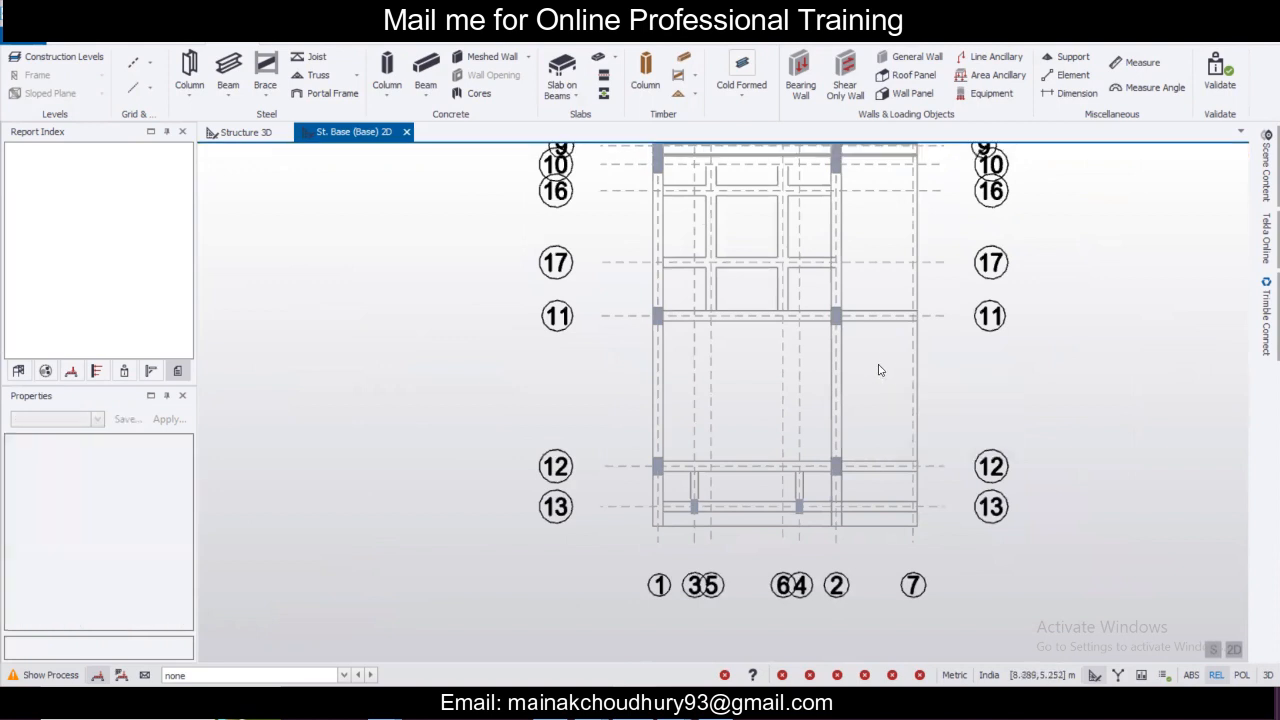
In the 3D structure view, set Mx and My to Fixed for all the column base supports.
scroll(880, 370, "down", 2)
scroll(894, 363, "down", 2)
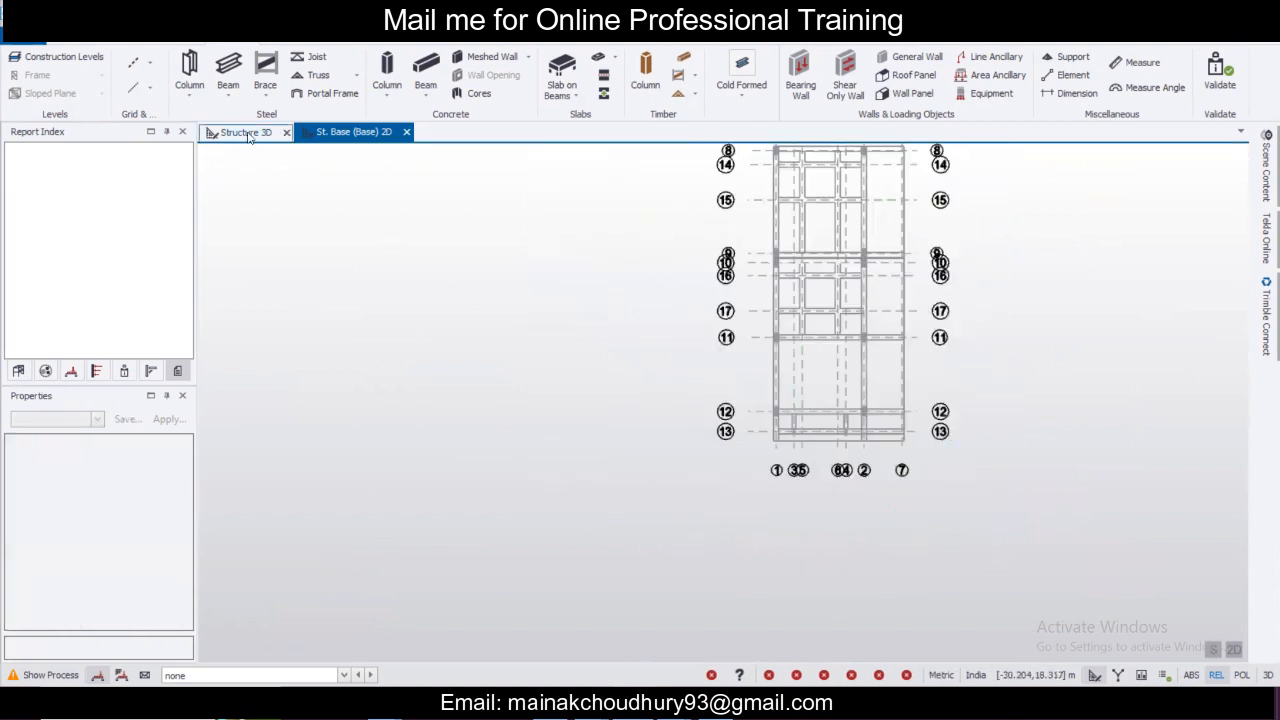
left_click(249, 137)
right_click_drag(1045, 483, 680, 476)
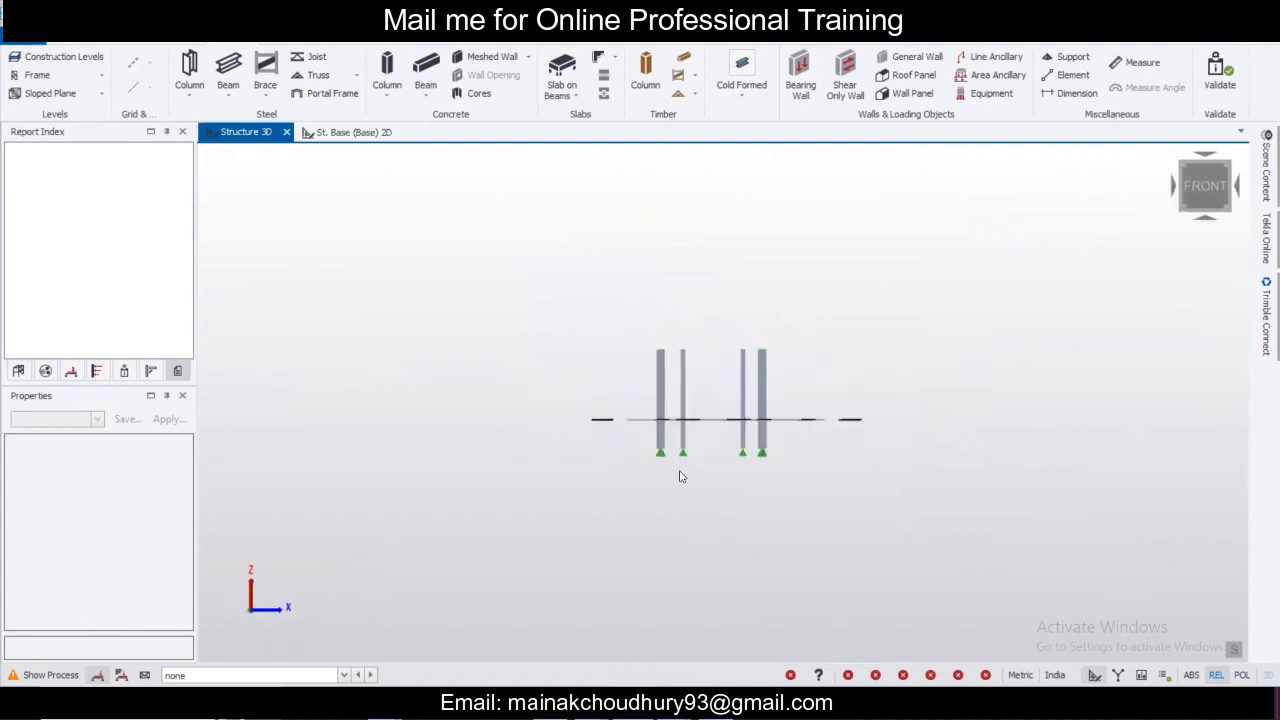
scroll(680, 476, "up", 4)
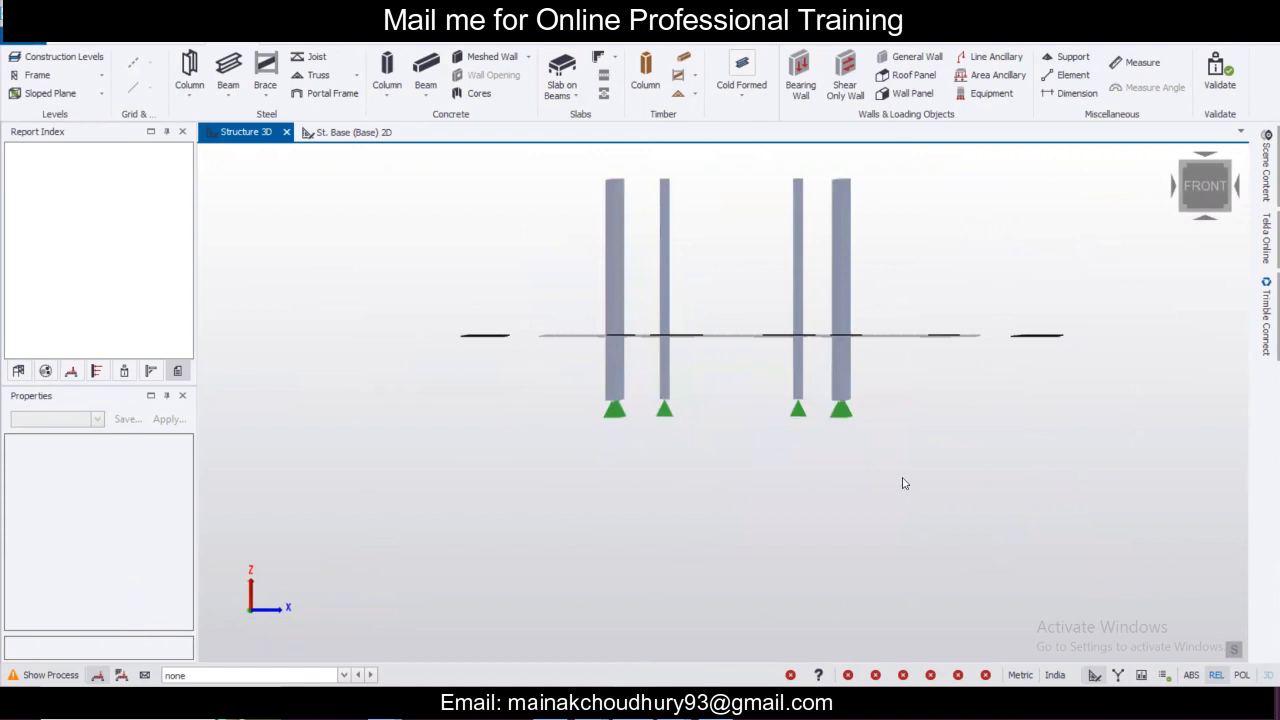
left_click_drag(919, 478, 490, 414)
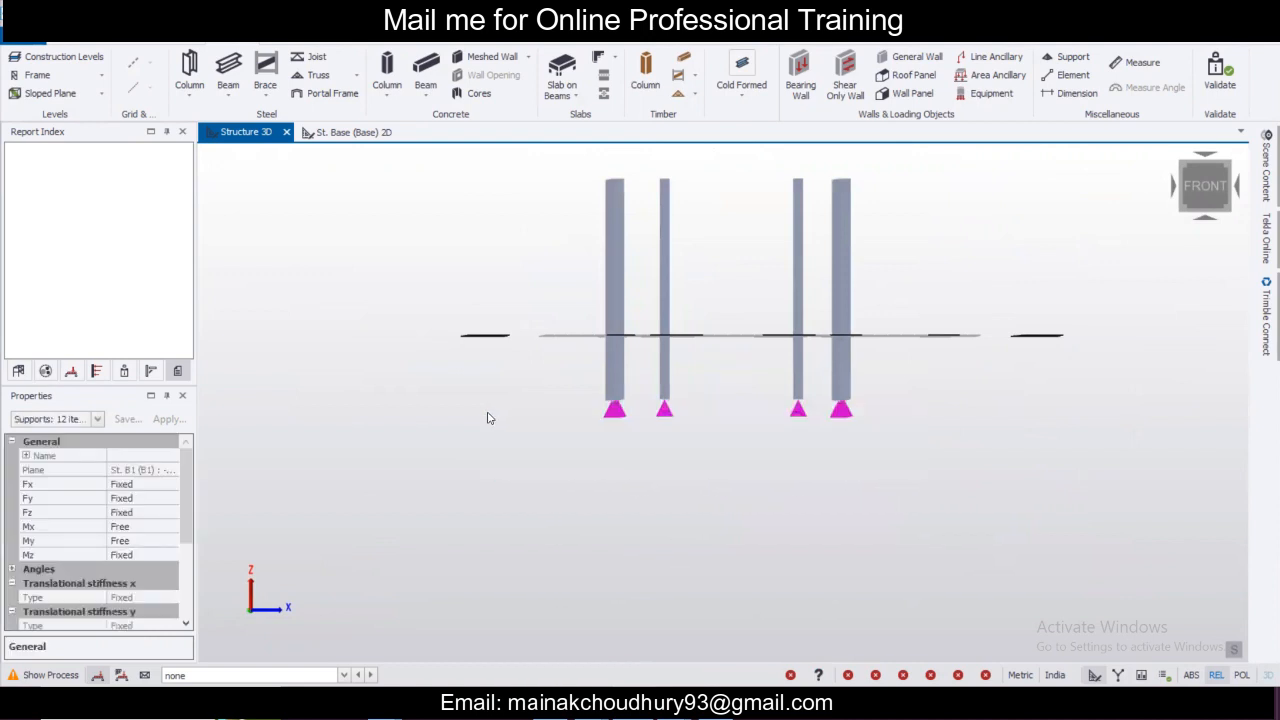
right_click_drag(486, 417, 540, 440)
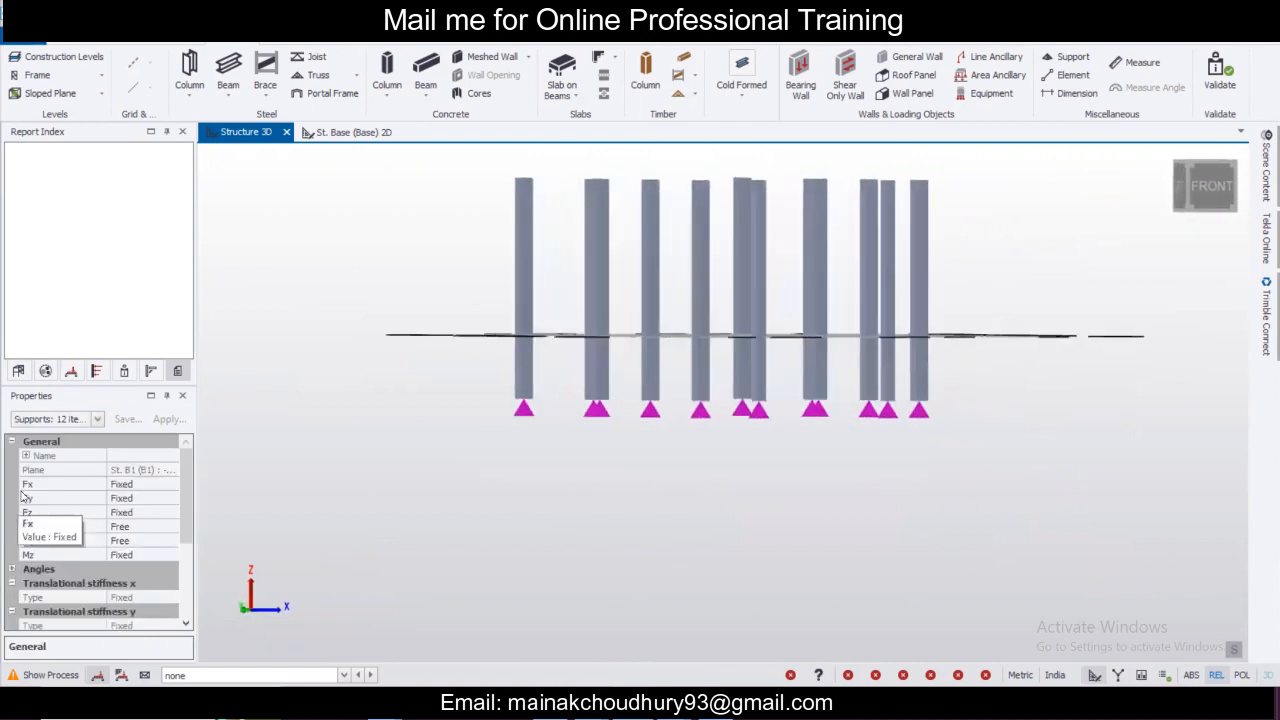
left_click(168, 527)
left_click(171, 527)
left_click(122, 541)
left_click(171, 541)
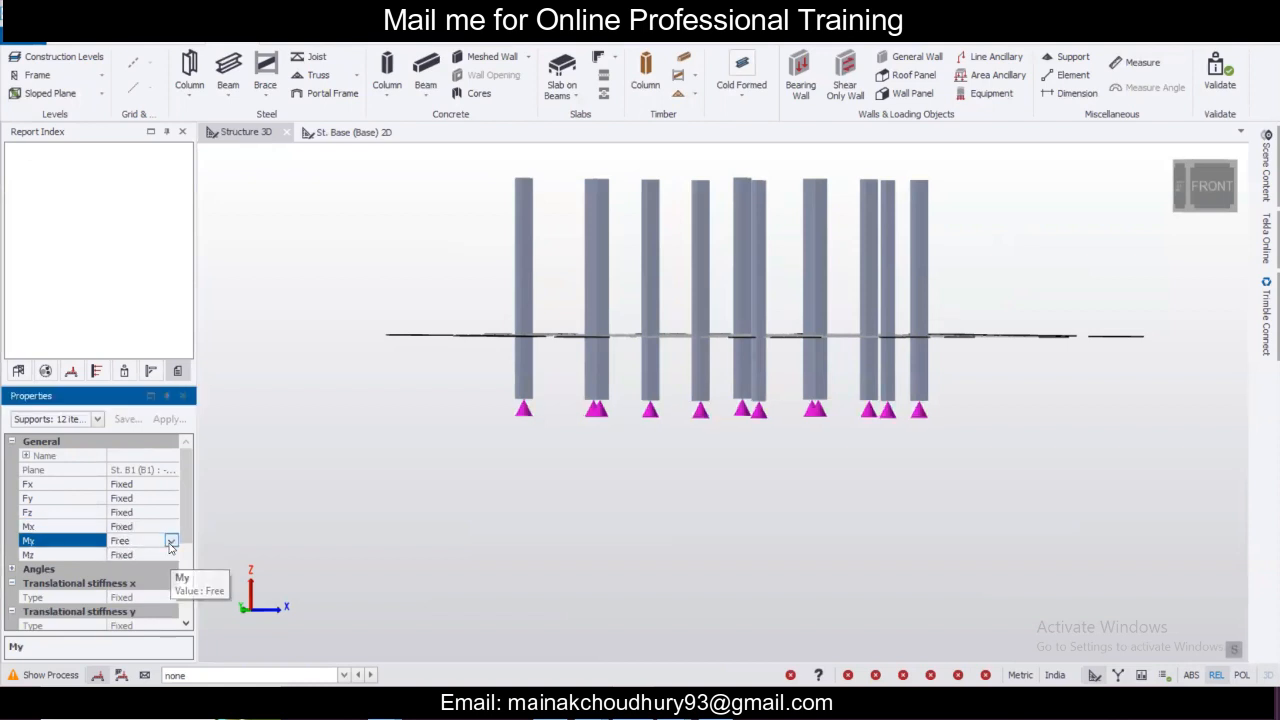
left_click(171, 541)
left_click(159, 555)
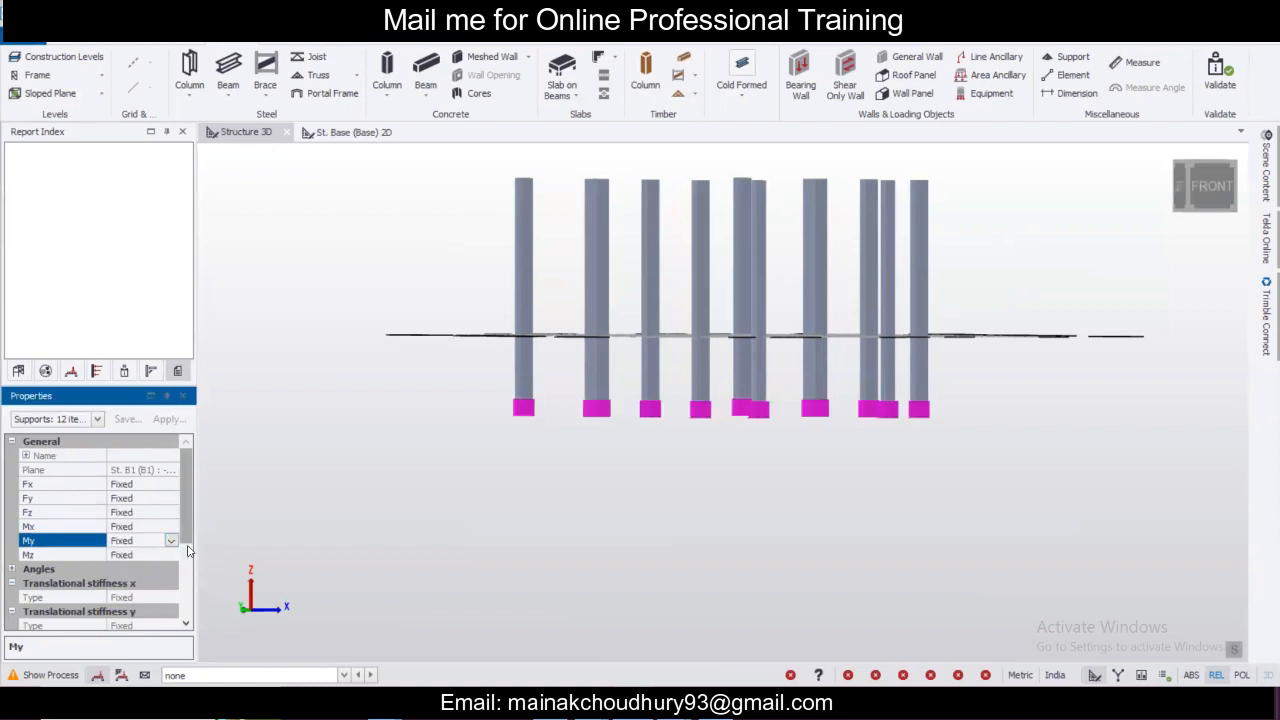
left_click(462, 440)
right_click_drag(460, 440, 372, 212)
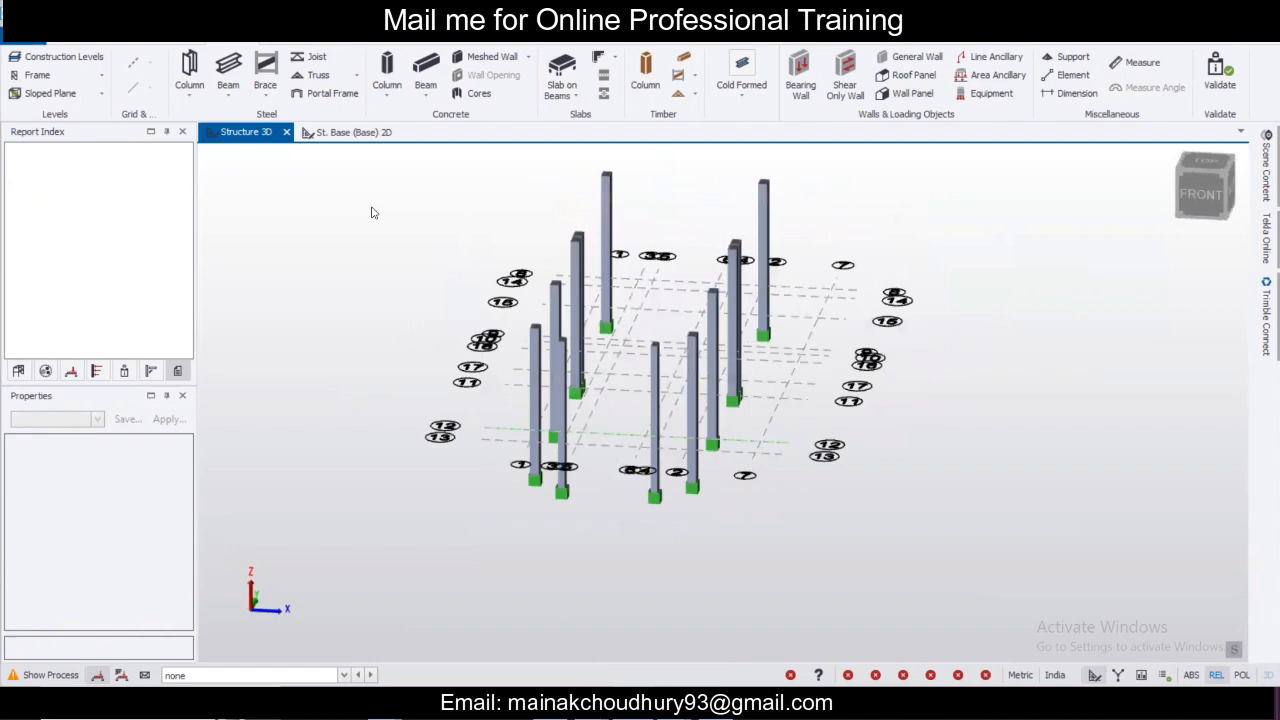
Start a cast-in-place concrete beam in the St. Base (Base) 2D view and bring its section and alignment properties into view.
left_click(328, 139)
scroll(740, 305, "down", 5)
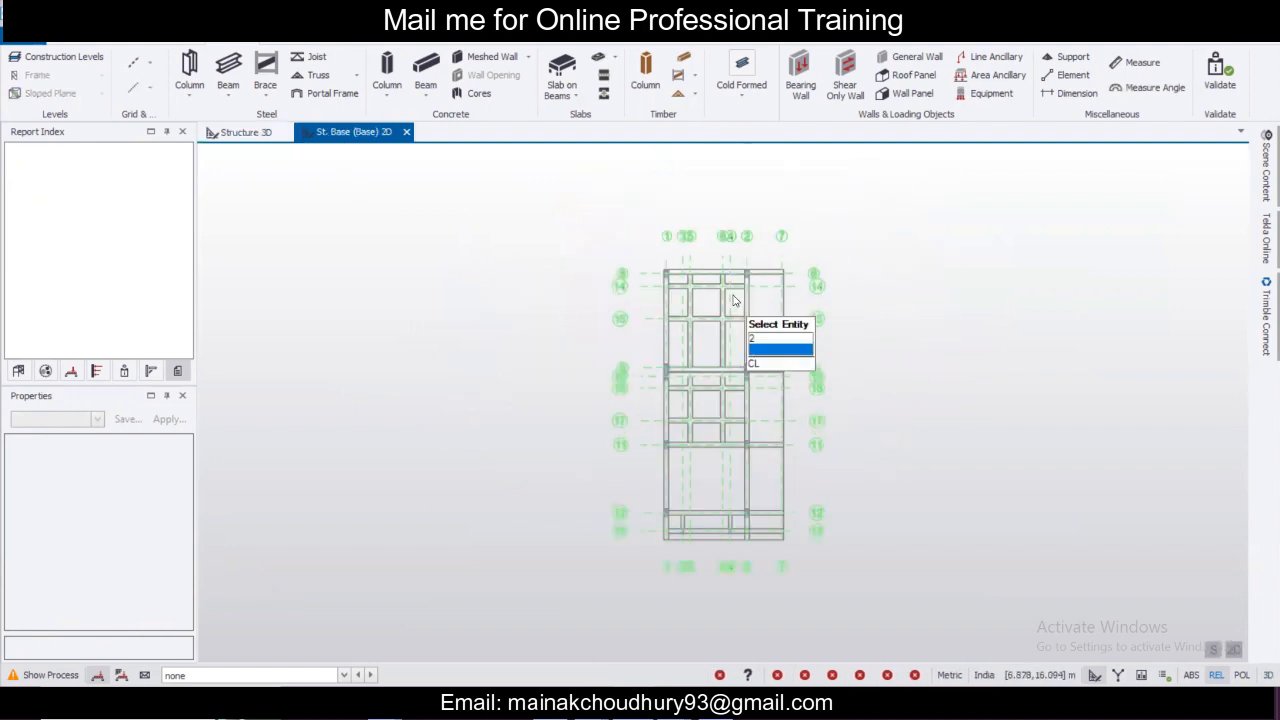
scroll(715, 278, "up", 2)
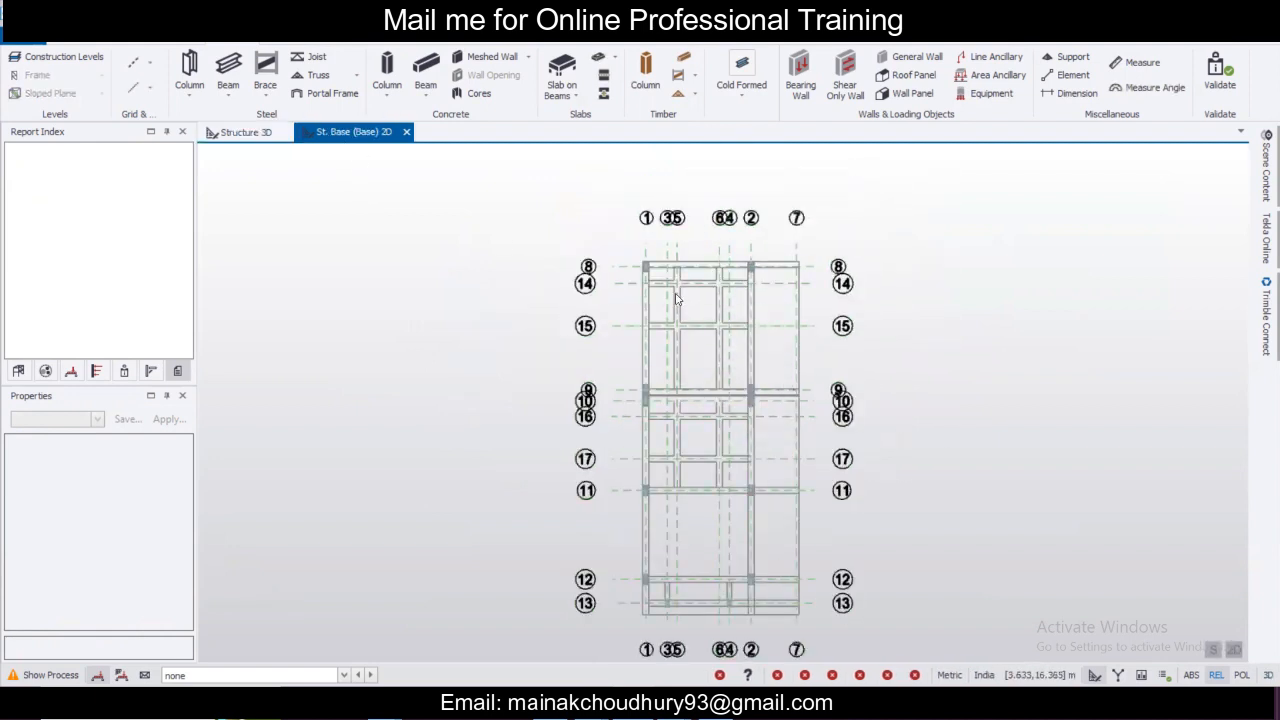
left_click(430, 68)
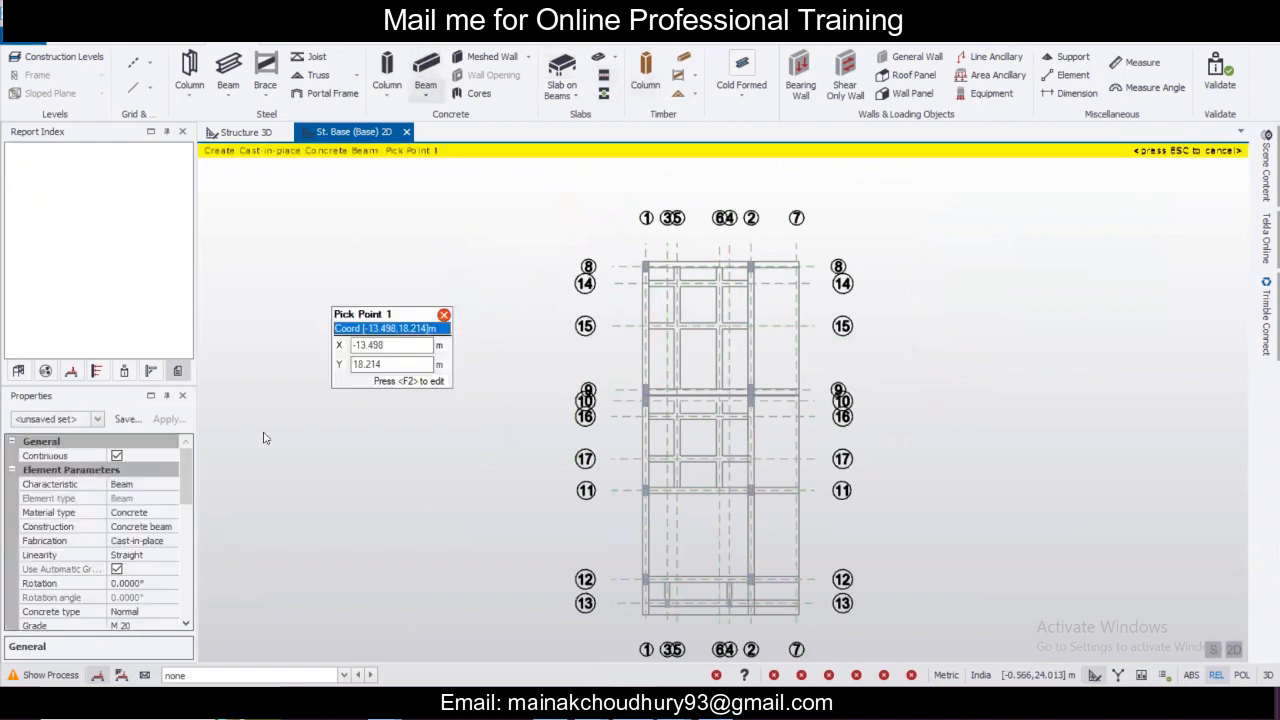
left_click_drag(191, 493, 183, 523)
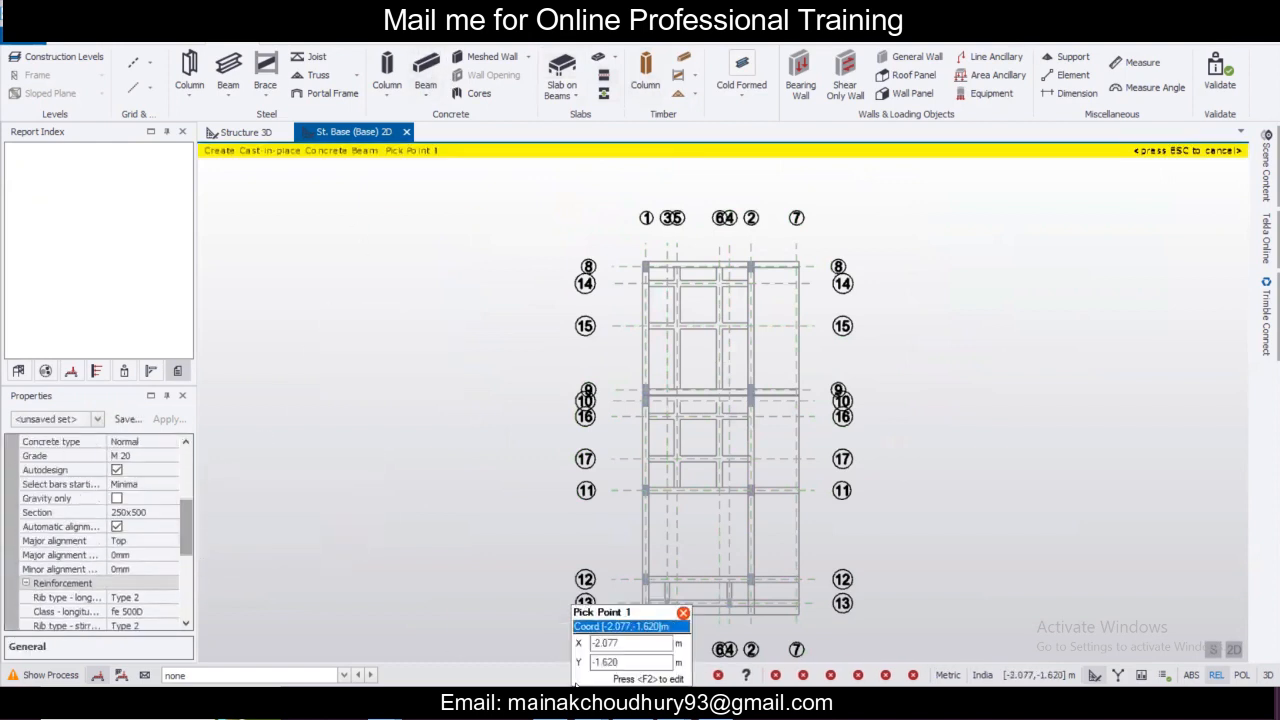
Switch to AutoCAD and examine the plinth beam framing plan for the PB1 and PB2 positions and beam size.
left_click(529, 613)
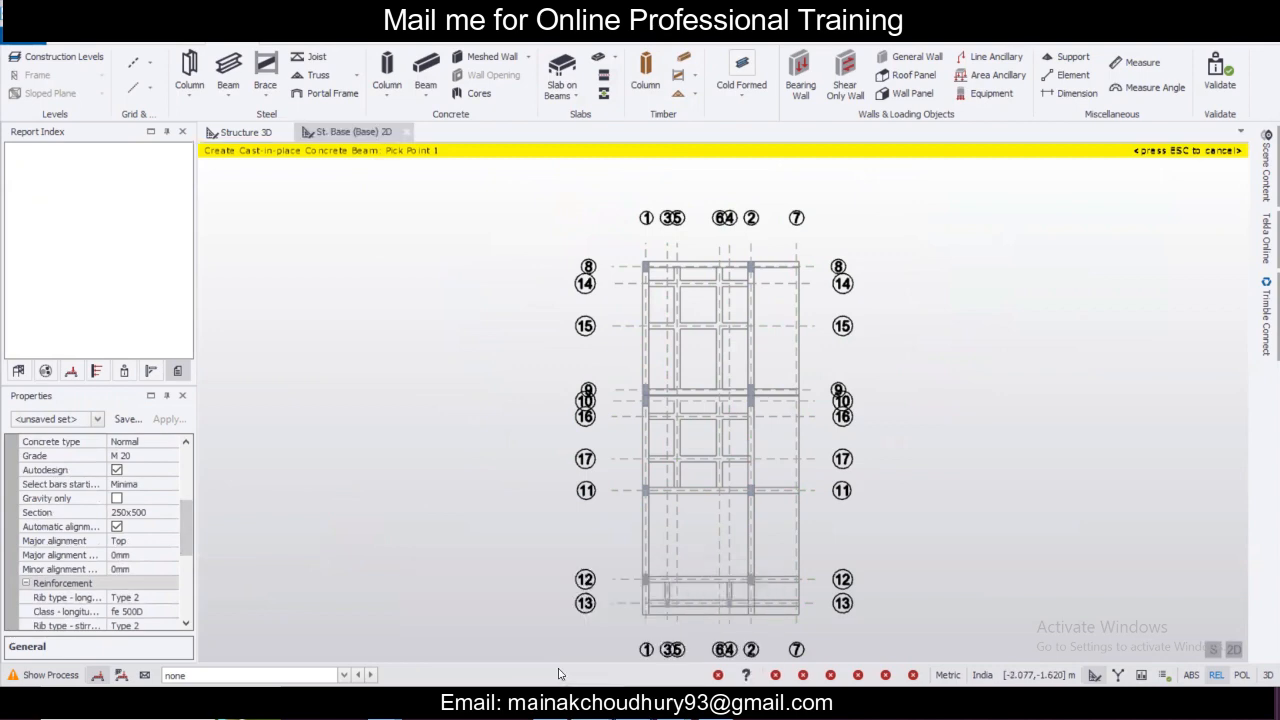
scroll(490, 317, "up", 4)
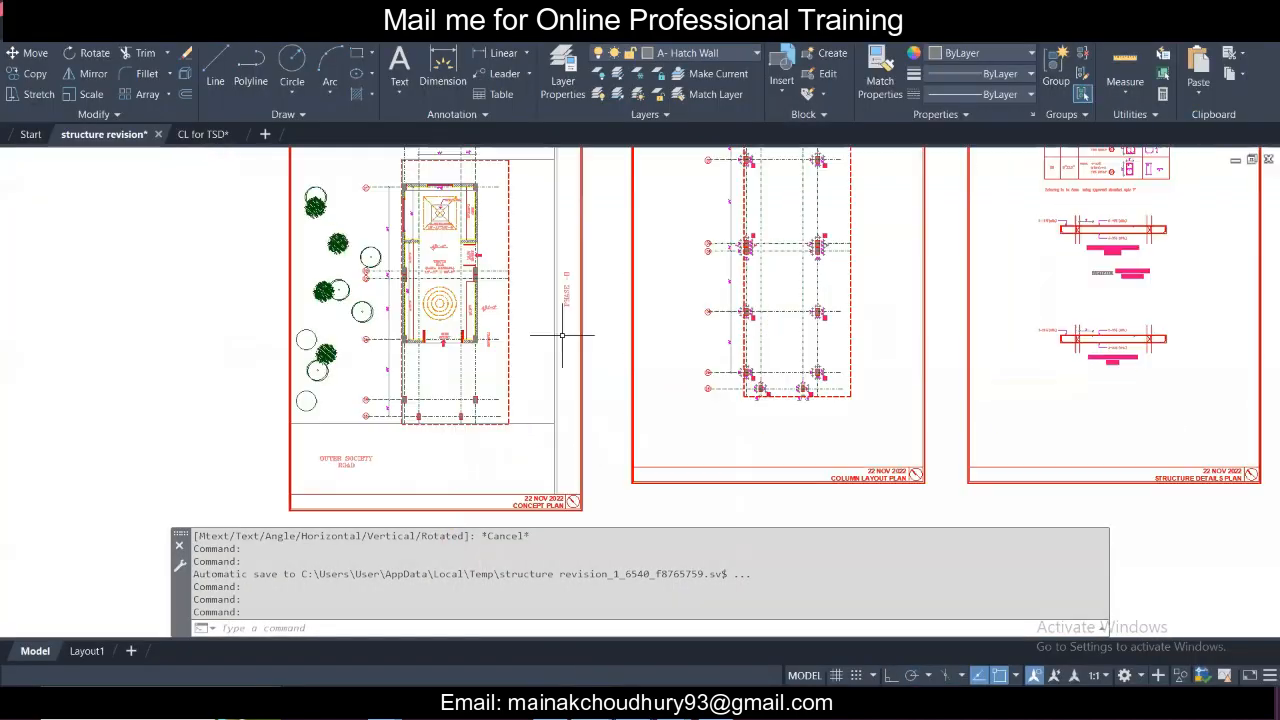
middle_click_drag(900, 355, 351, 412)
middle_click_drag(873, 437, 727, 437)
scroll(727, 437, "up", 5)
scroll(745, 430, "down", 5)
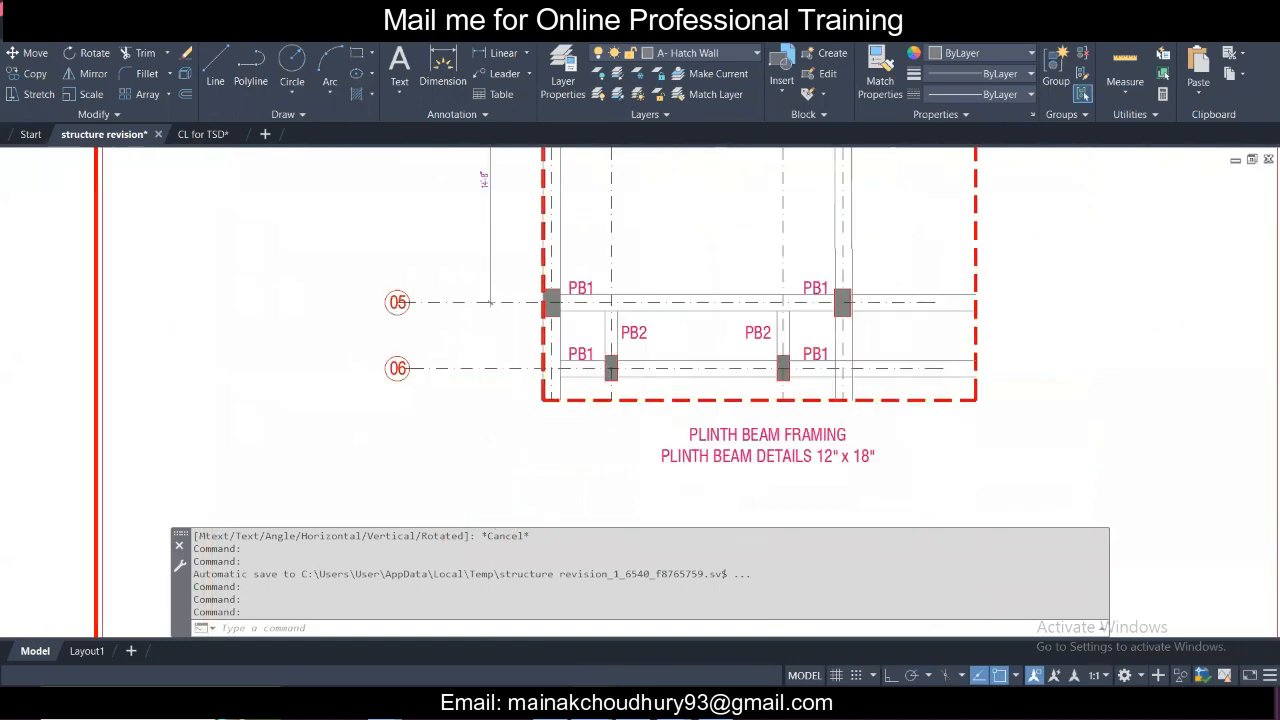
scroll(695, 390, "up", 3)
middle_click_drag(682, 323, 643, 470)
middle_click_drag(571, 301, 571, 562)
middle_click_drag(557, 212, 561, 367)
middle_click_drag(546, 274, 554, 477)
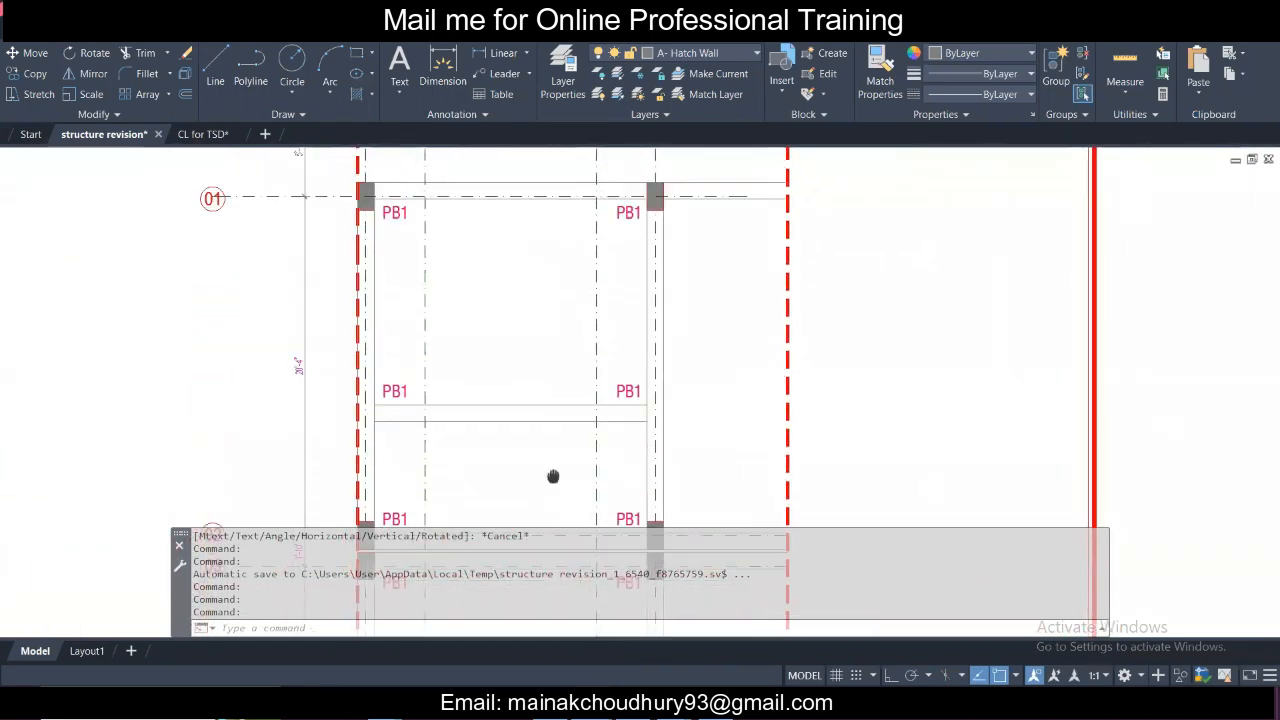
mouse_move(557, 345)
middle_mouse_down()
mouse_move(557, 434)
mouse_move(573, 433)
middle_mouse_up()
Review the PB1 and PB2 plinth beam details on the structure details sheet.
scroll(493, 282, "down", 6)
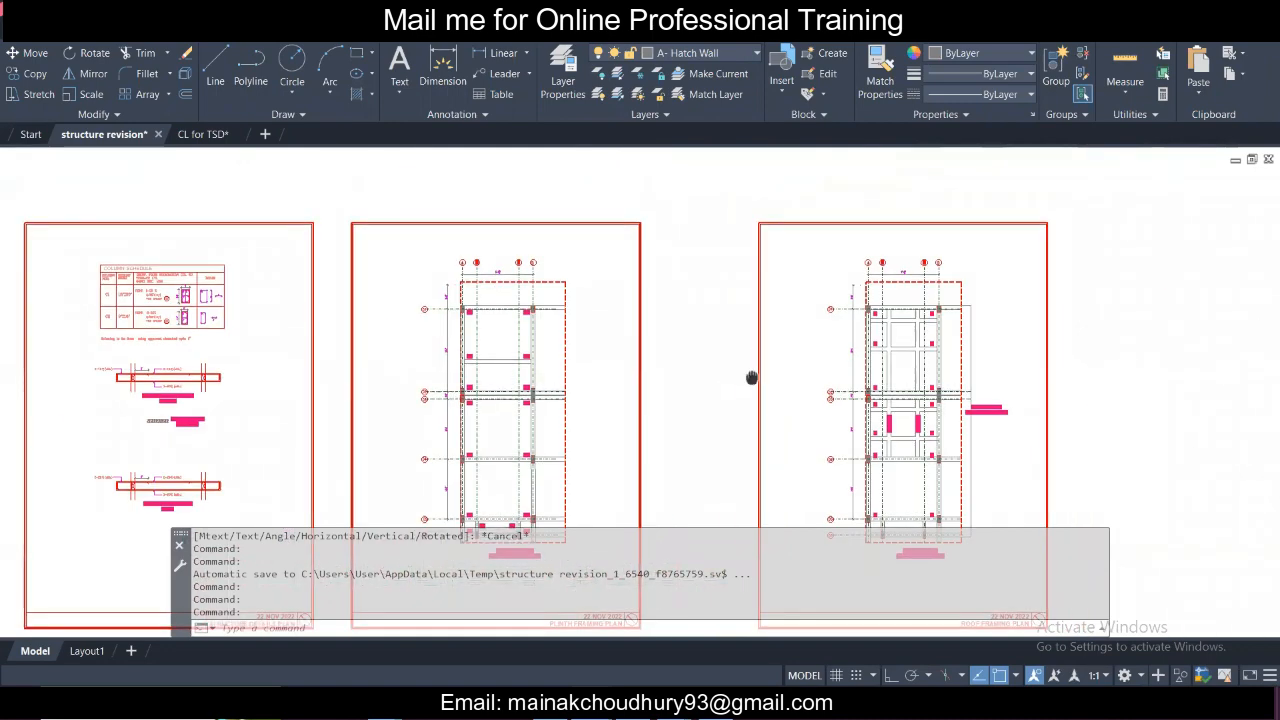
mouse_move(751, 377)
middle_mouse_down()
mouse_move(708, 231)
mouse_move(771, 360)
middle_mouse_up()
mouse_move(70, 162)
middle_mouse_down()
mouse_move(232, 246)
mouse_move(285, 220)
mouse_move(333, 362)
middle_mouse_up()
scroll(246, 224, "up", 5)
scroll(308, 232, "down", 5)
scroll(335, 380, "up", 4)
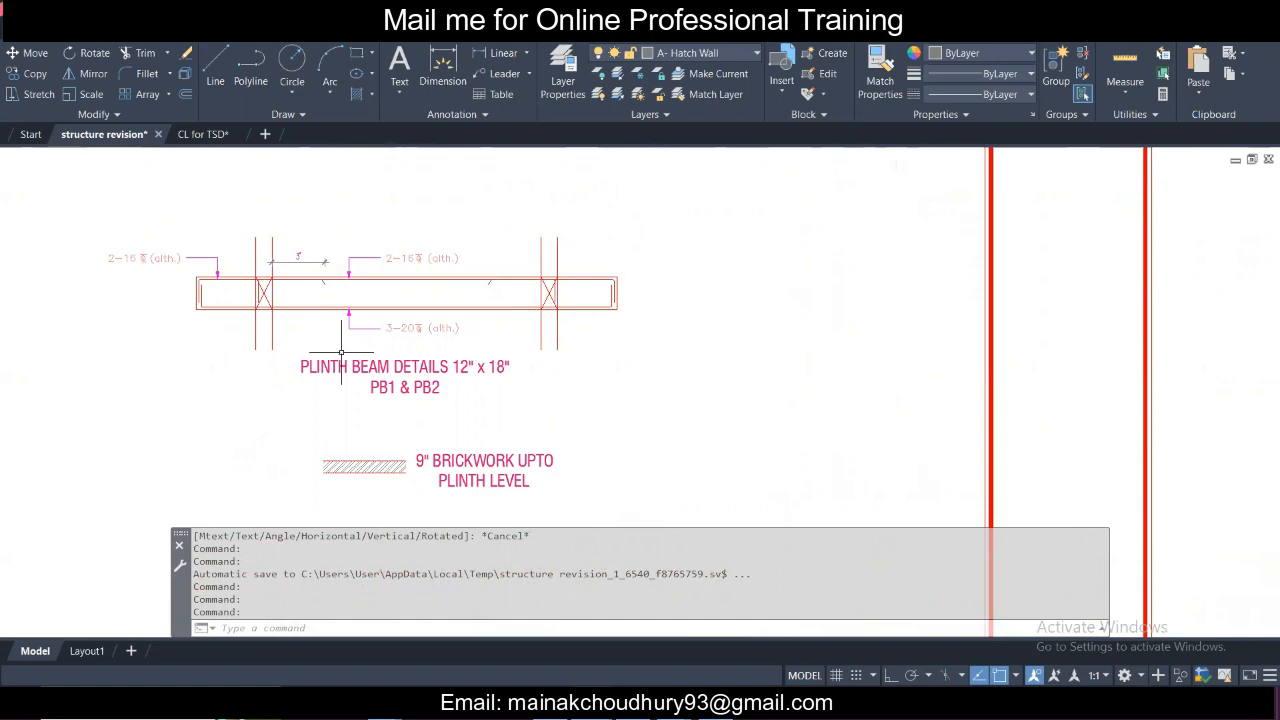
scroll(341, 352, "down", 6)
scroll(440, 264, "up", 6)
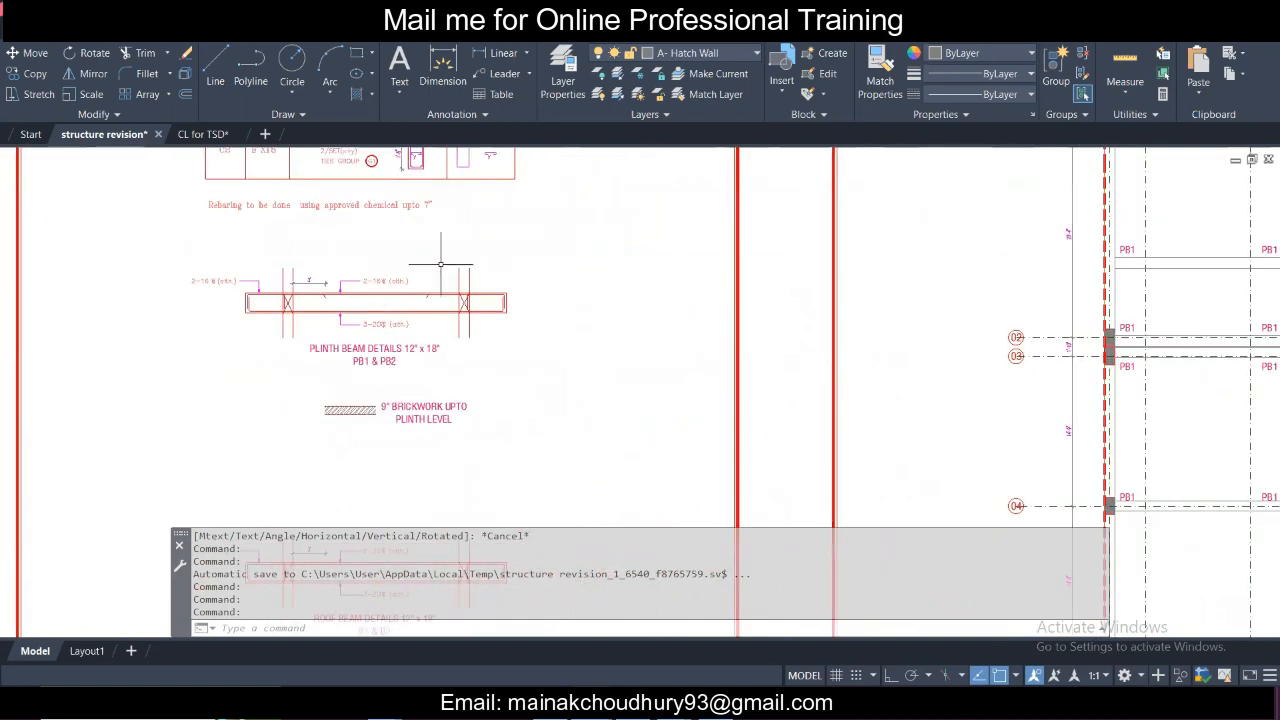
Back in Tekla Structural Designer, set the new beam's rectangular section to 300 mm breadth and 450 mm depth.
scroll(426, 332, "up", 2)
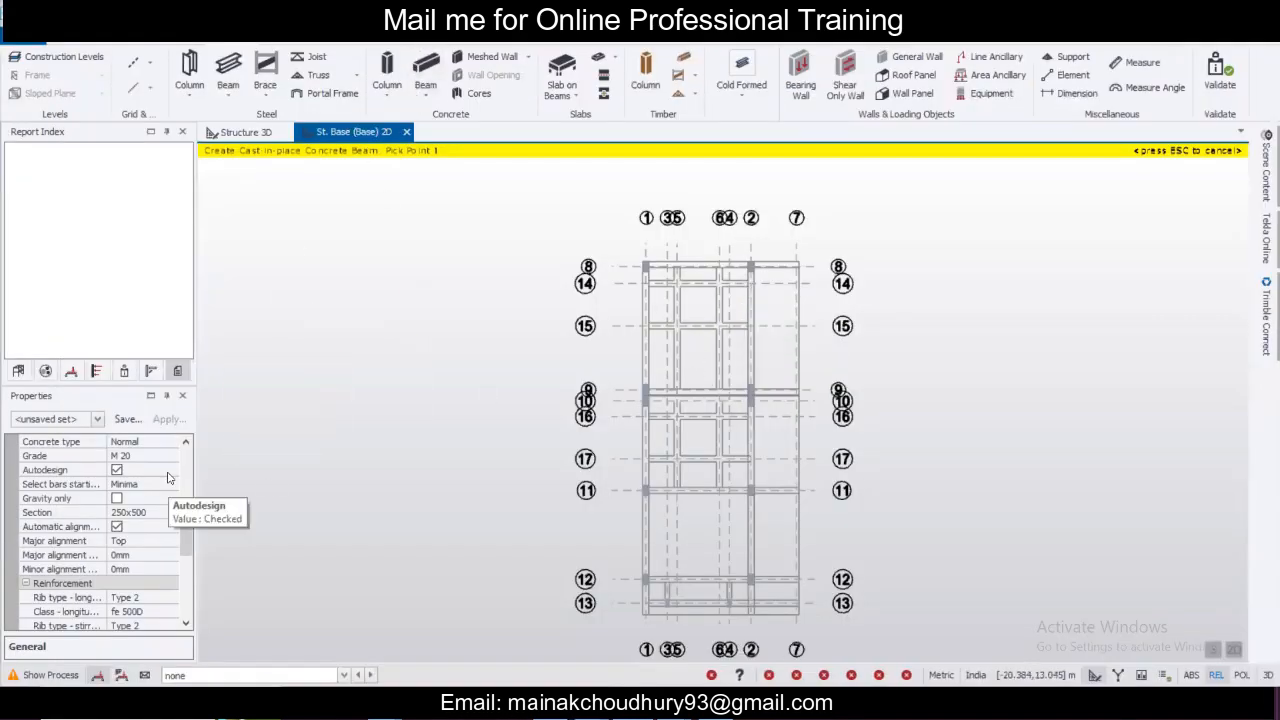
left_click(171, 512)
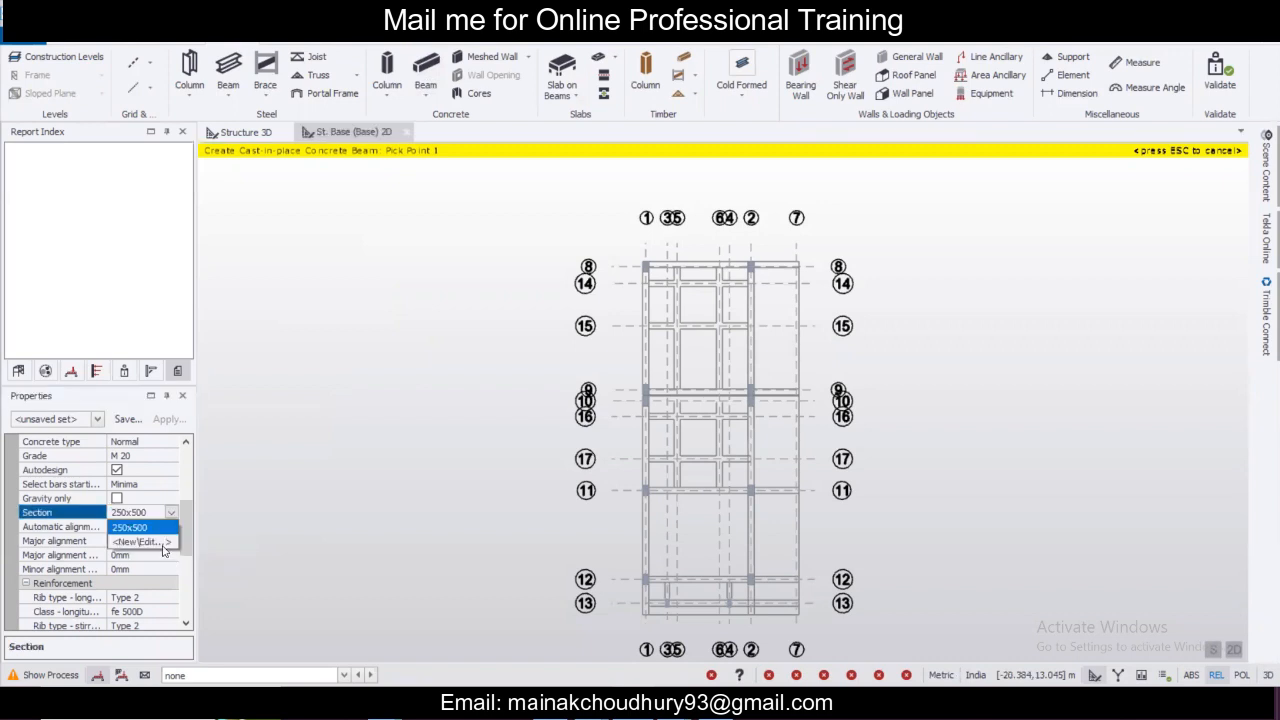
left_click(162, 543)
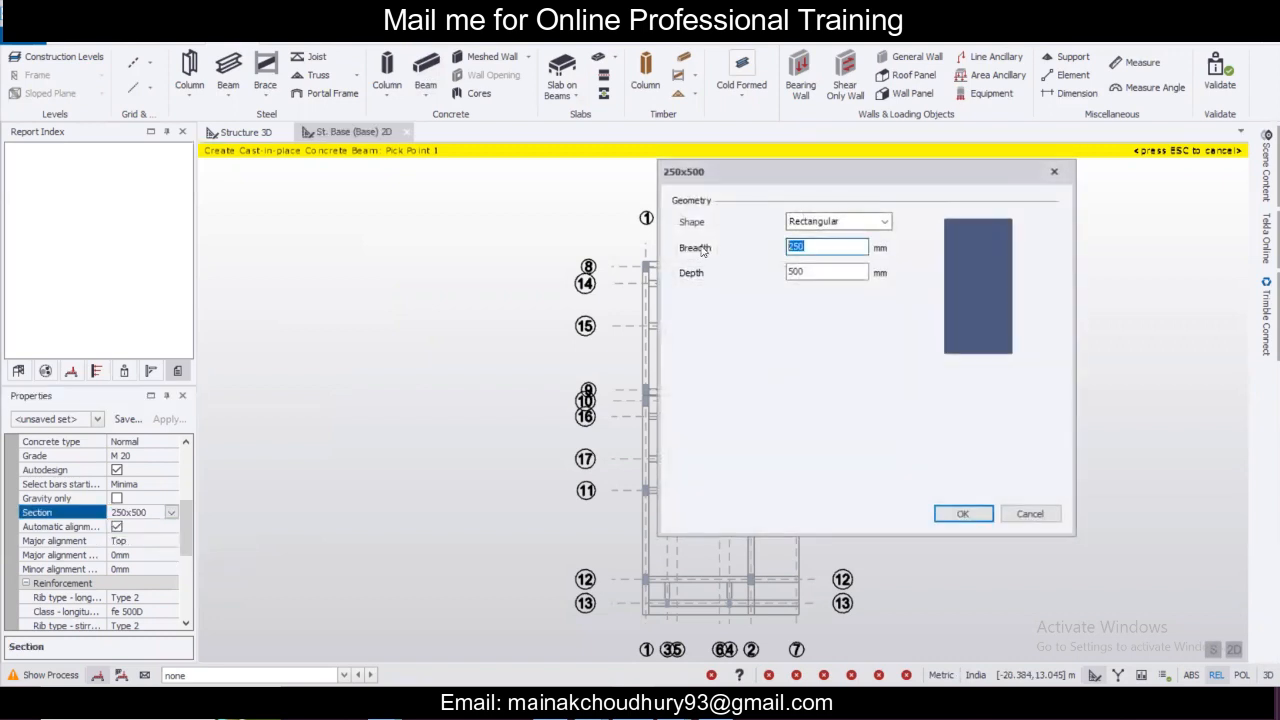
type("300x")
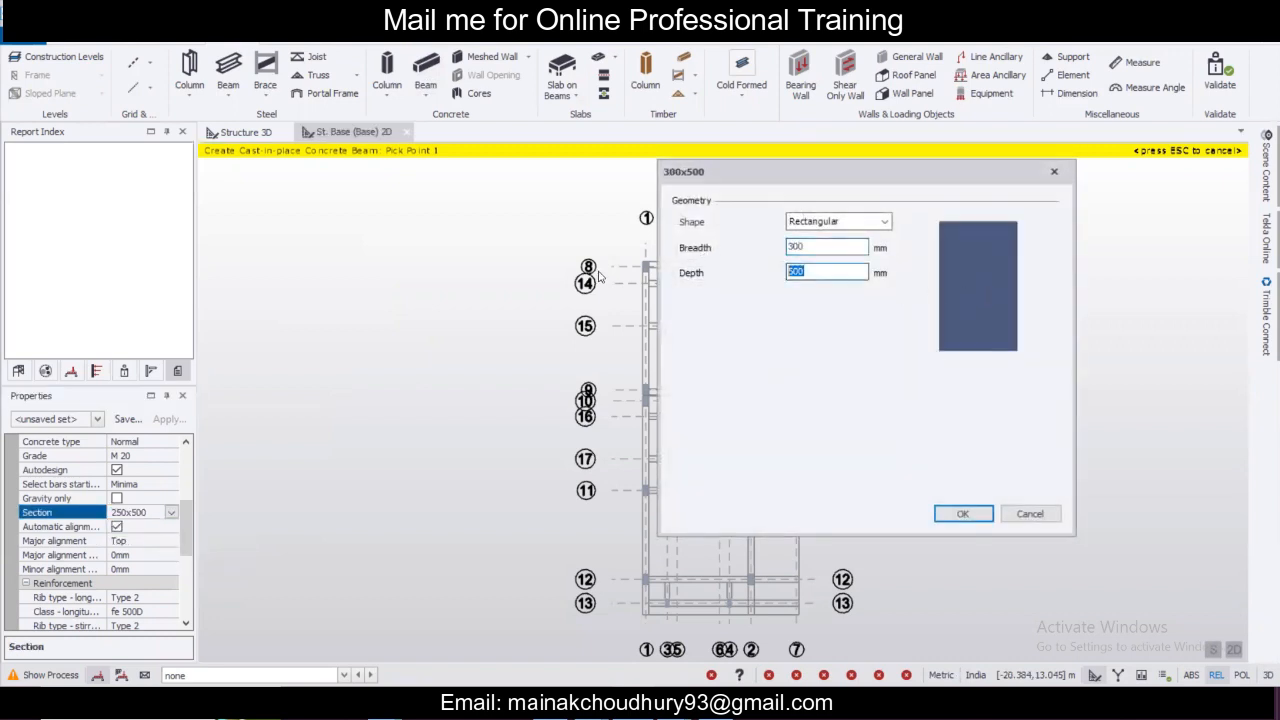
type("450")
key("Return")
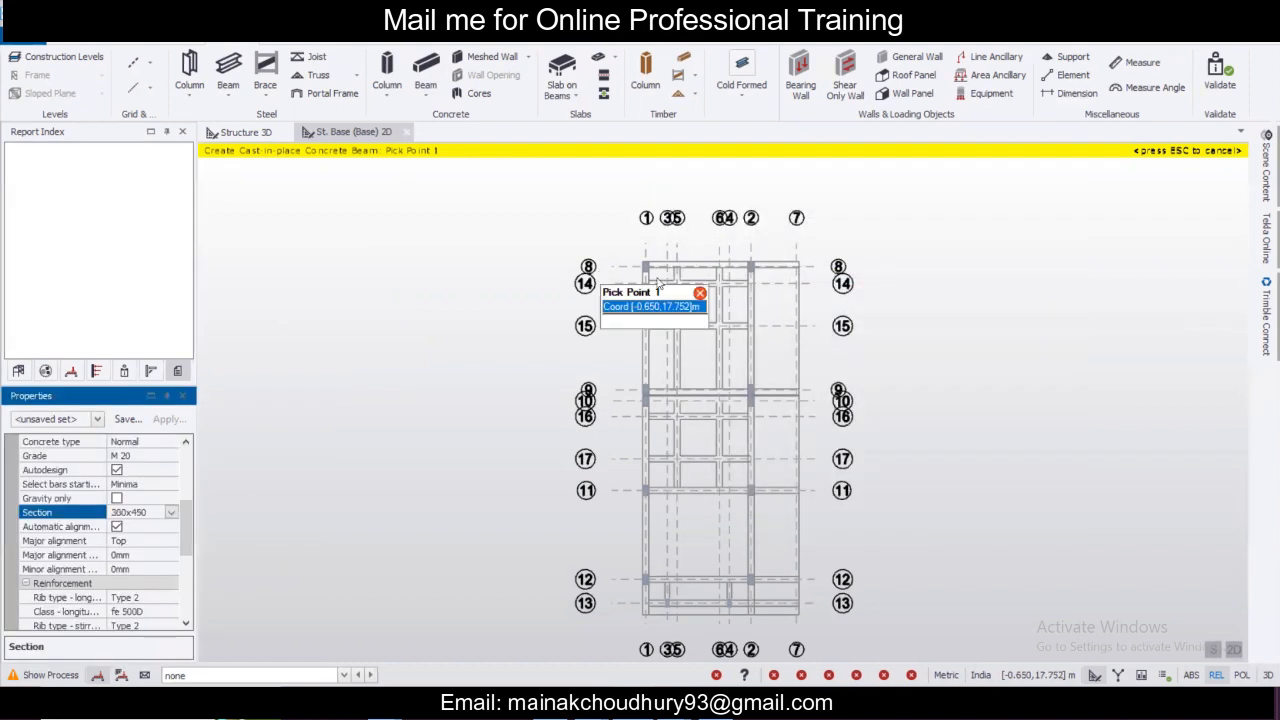
Create the plinth beams between the columns in one operation by windowing all the column nodes in the base plan.
left_click_drag(613, 242, 716, 320)
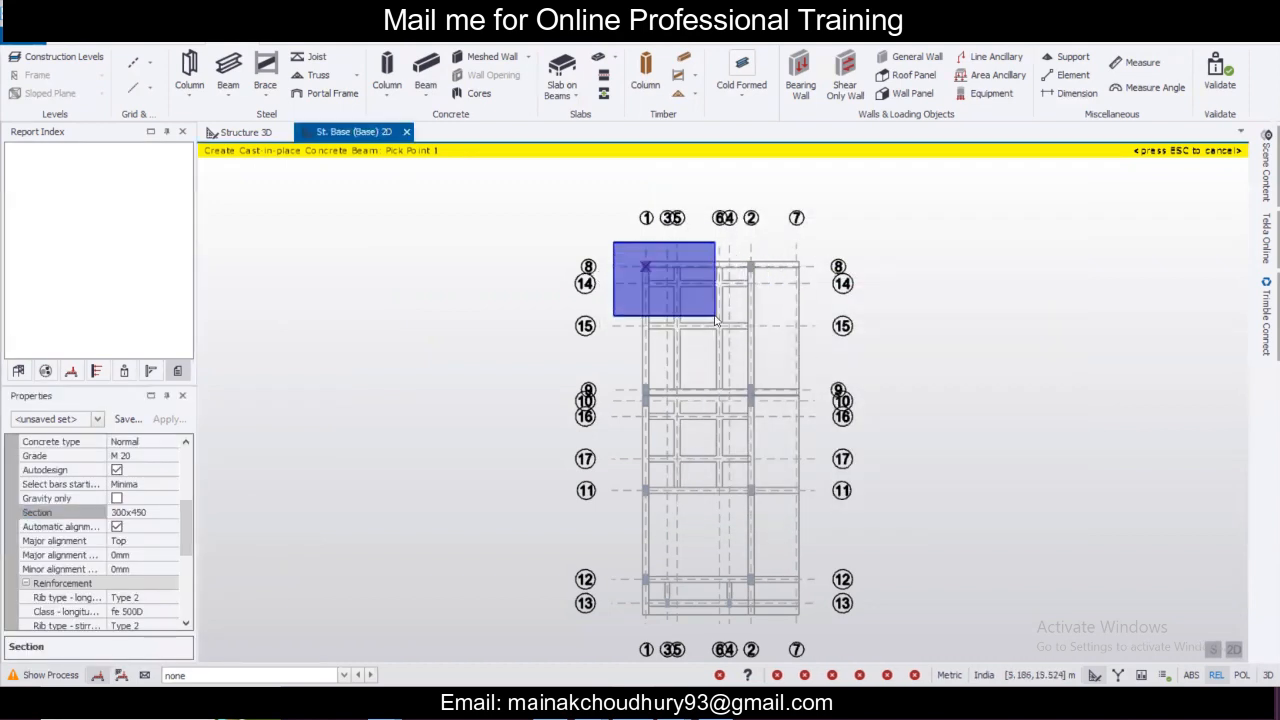
scroll(716, 320, "down", 3)
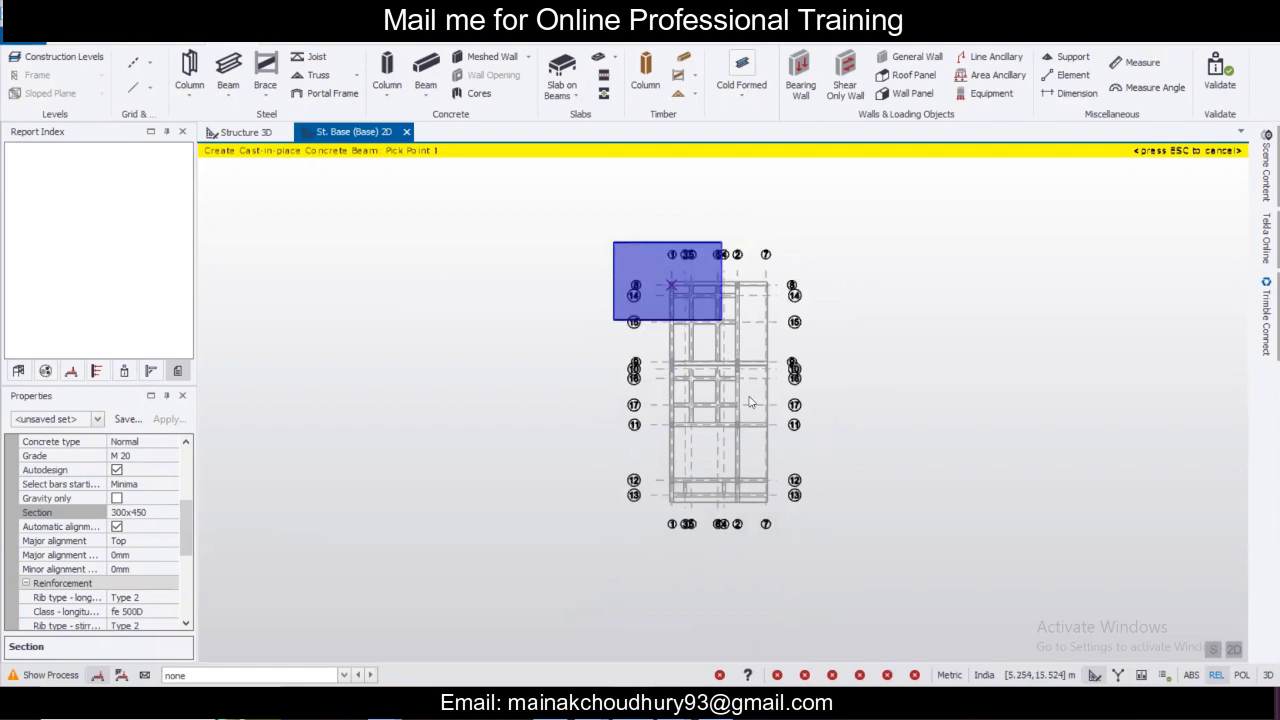
left_click_drag(750, 402, 765, 521)
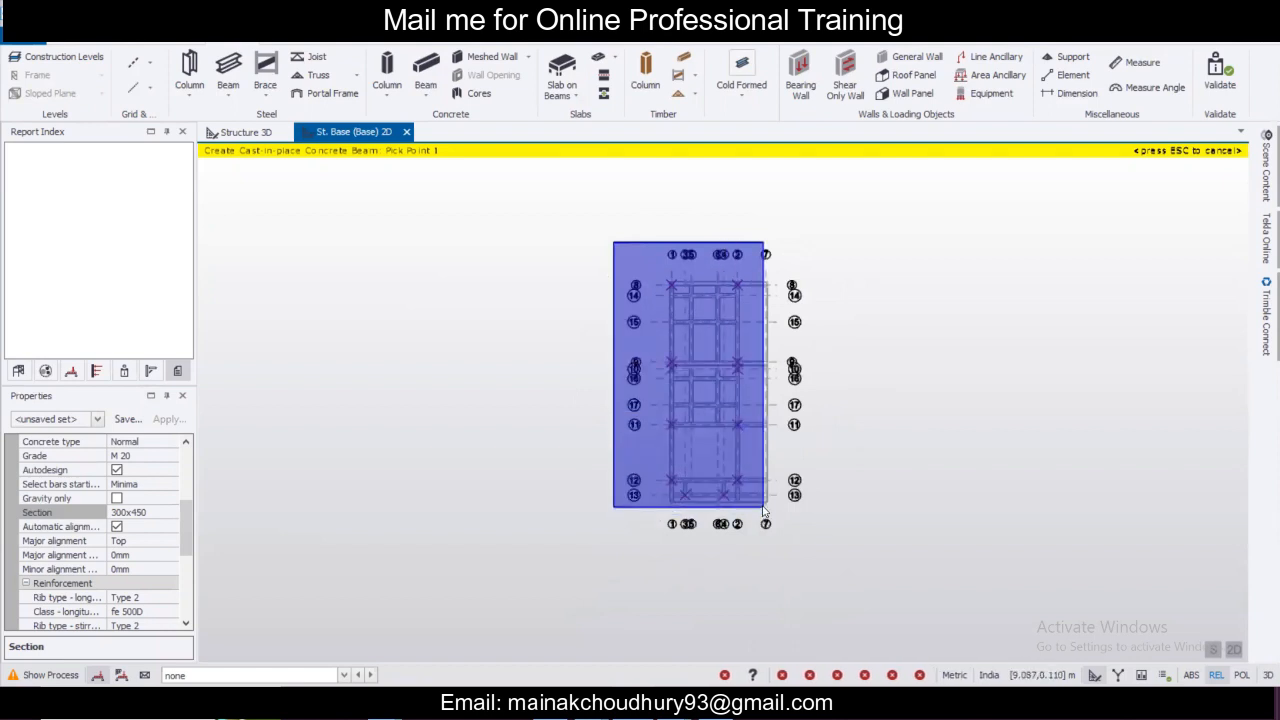
scroll(762, 510, "up", 4)
scroll(755, 487, "down", 5)
left_click_drag(755, 487, 755, 487)
scroll(725, 497, "up", 5)
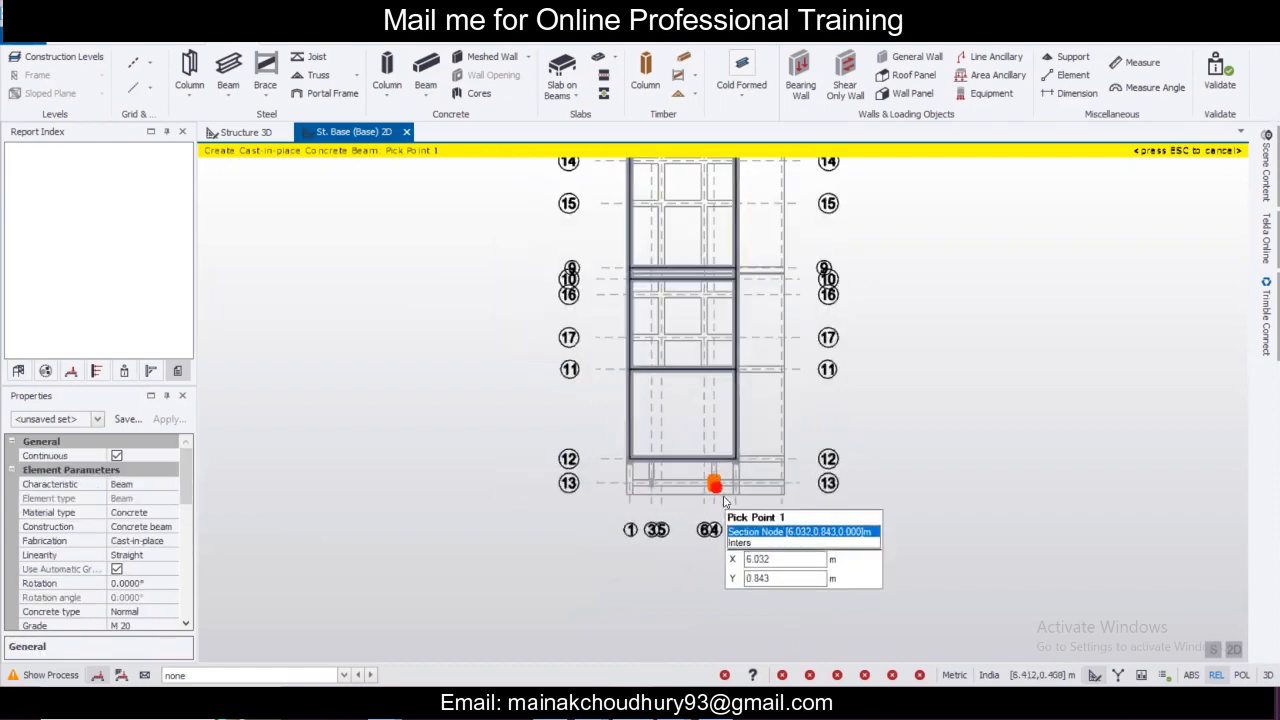
Dismiss the Bentley CONNECTION Client window covering the base plan.
scroll(714, 476, "down", 5)
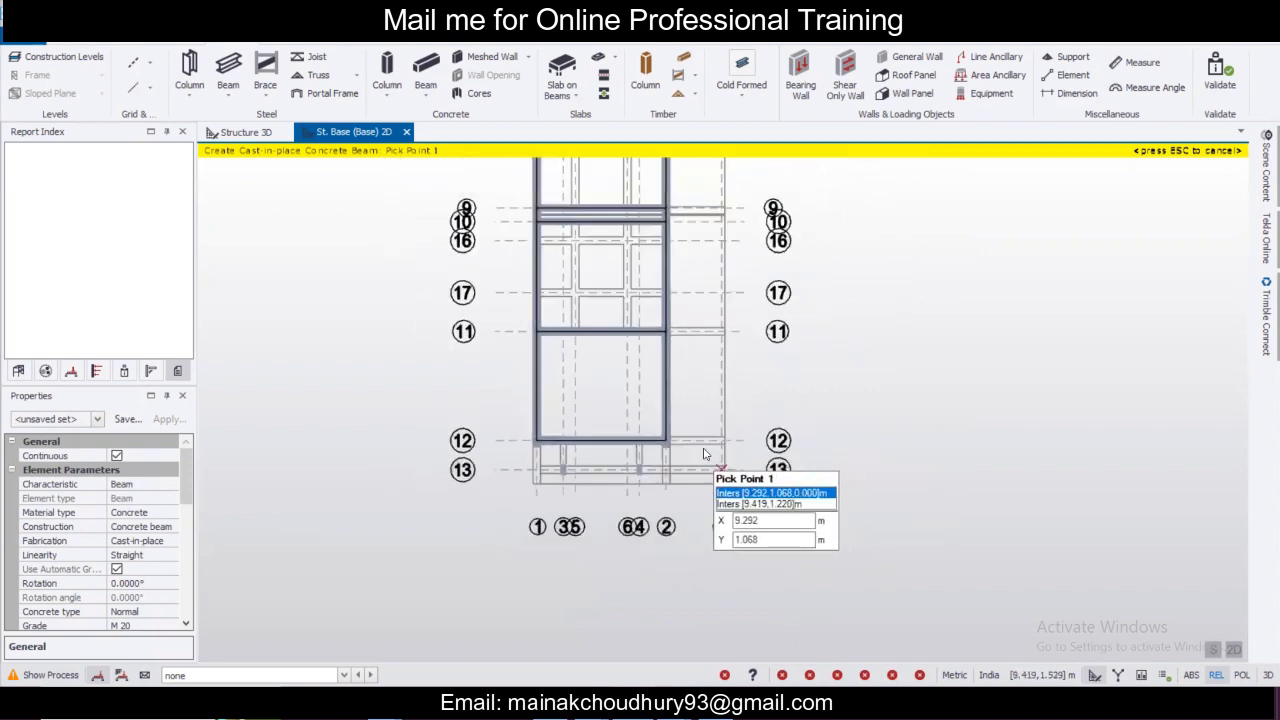
scroll(703, 455, "up", 2)
scroll(541, 479, "up", 2)
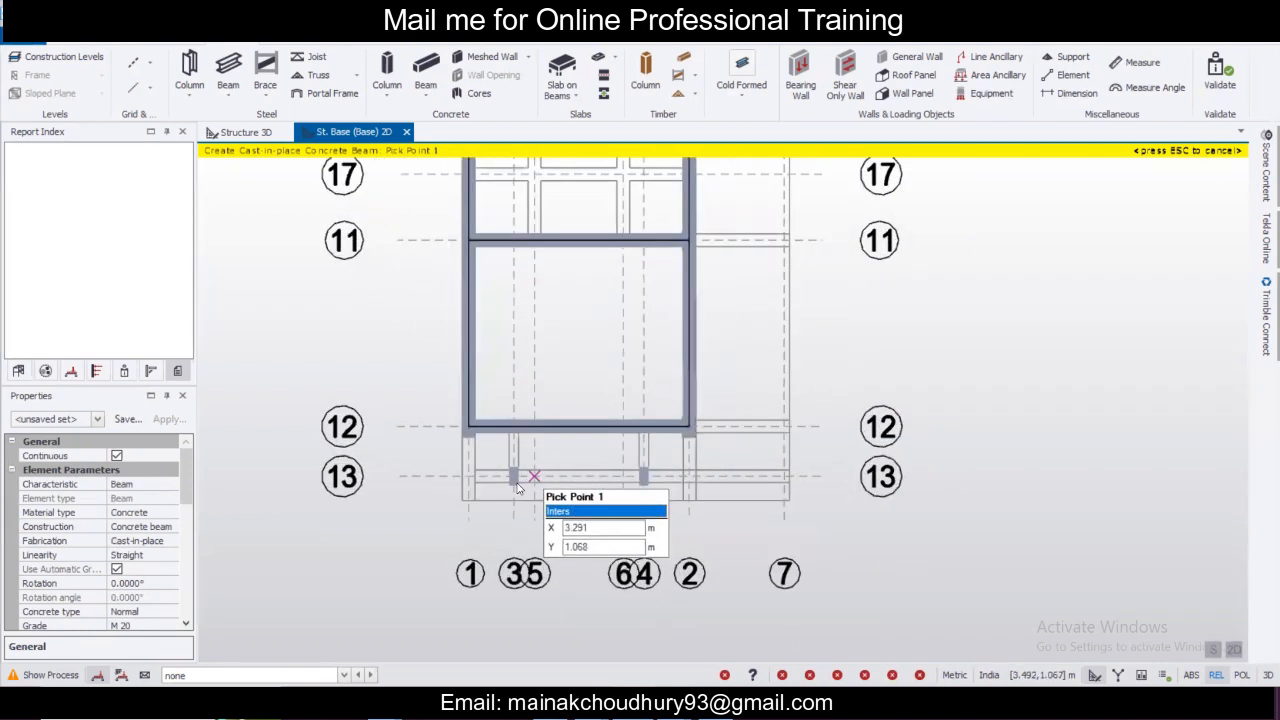
scroll(475, 497, "up", 1)
scroll(475, 497, "up", 1)
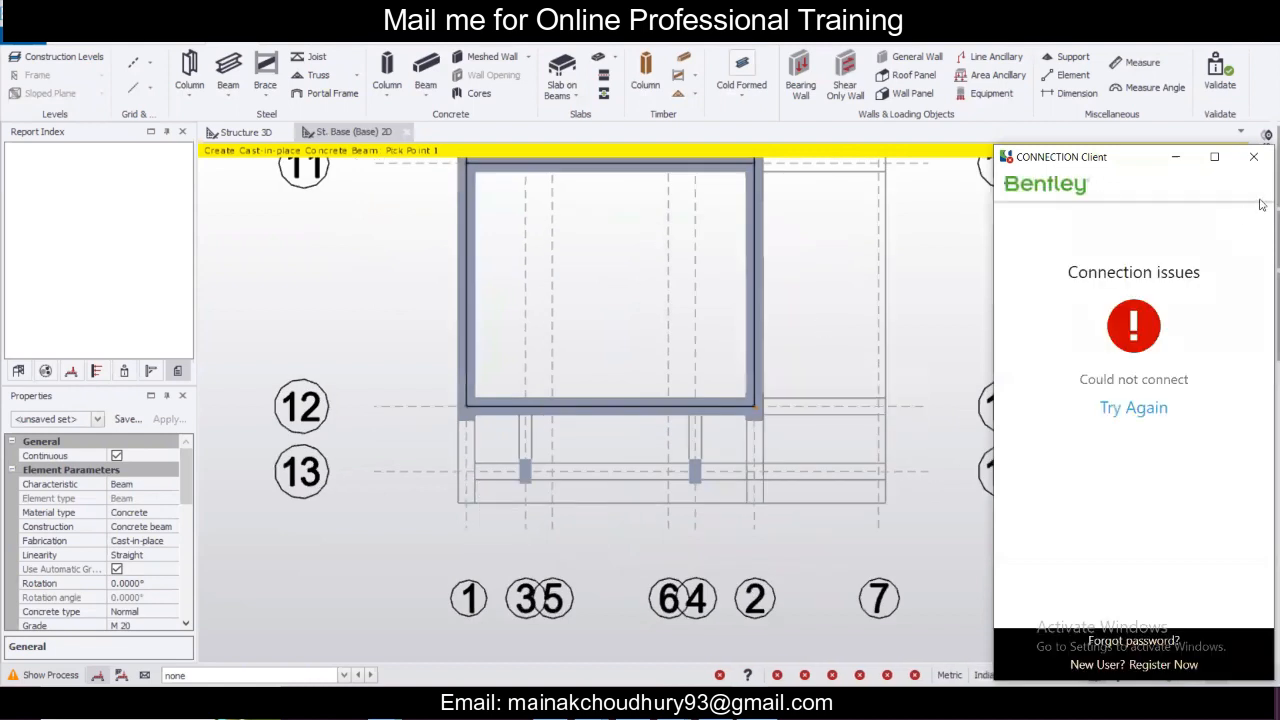
left_click(1254, 157)
left_click(465, 406)
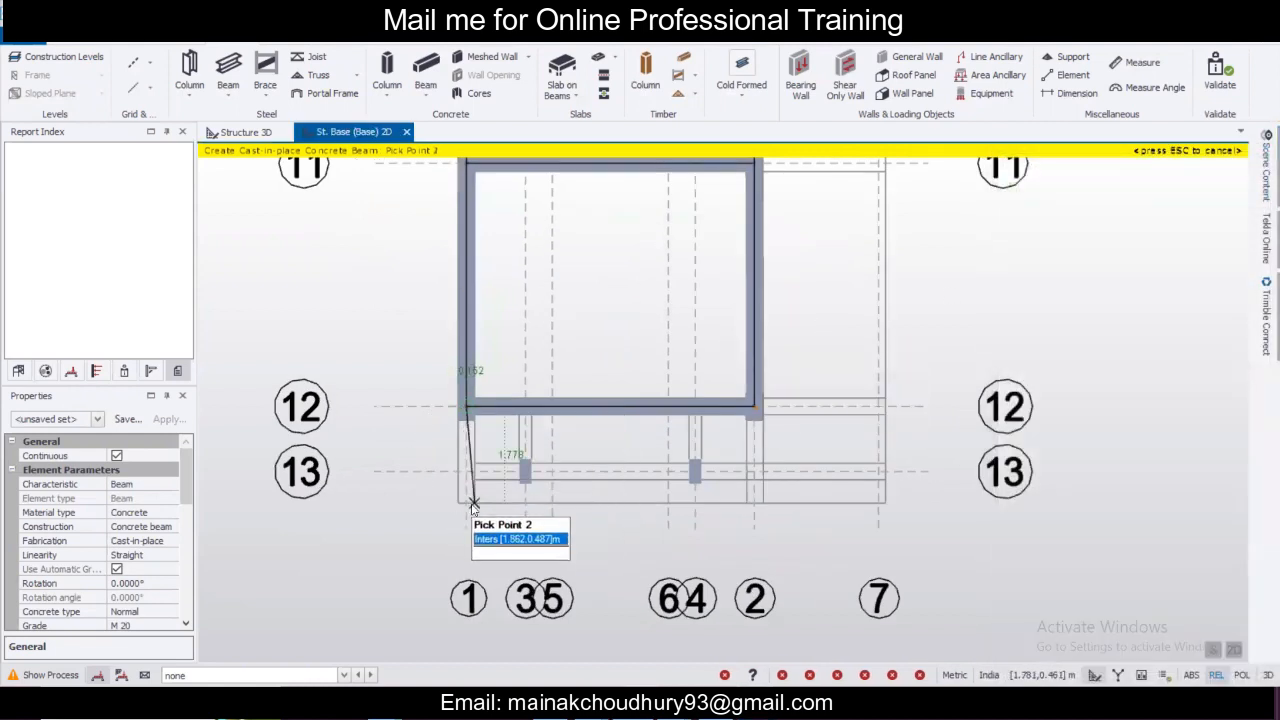
scroll(467, 509, "up", 1)
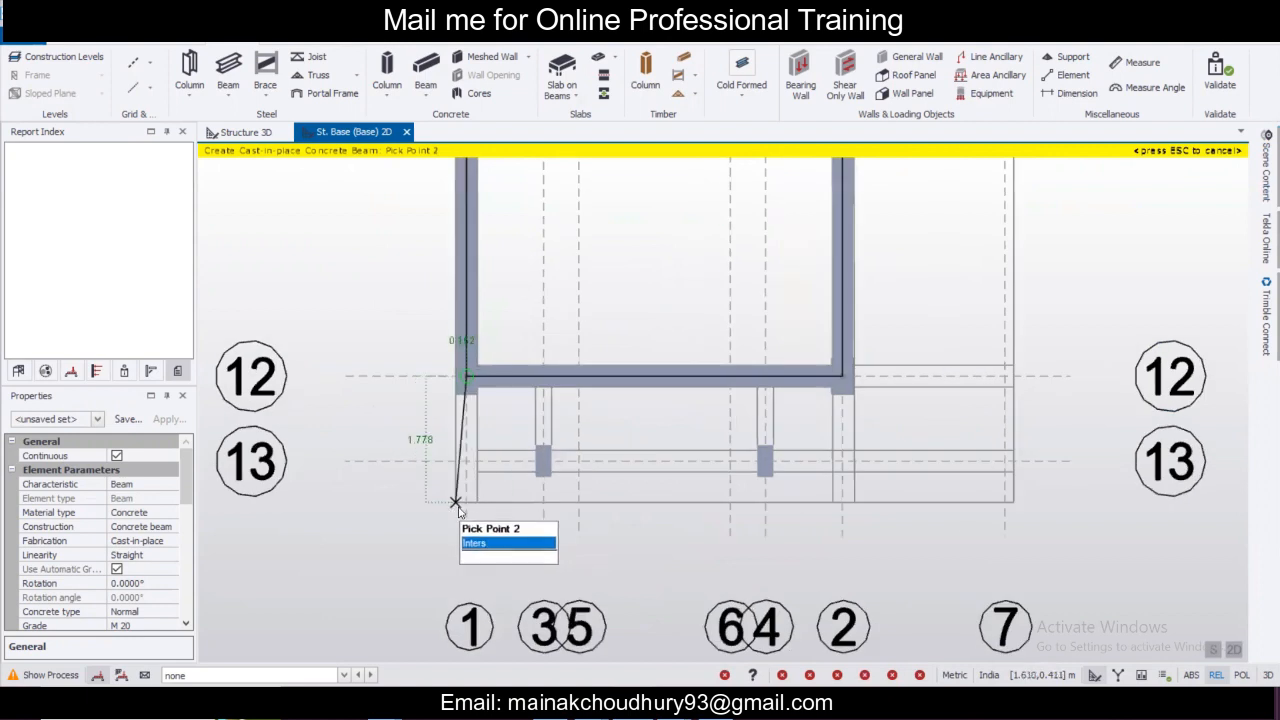
scroll(469, 506, "down", 1)
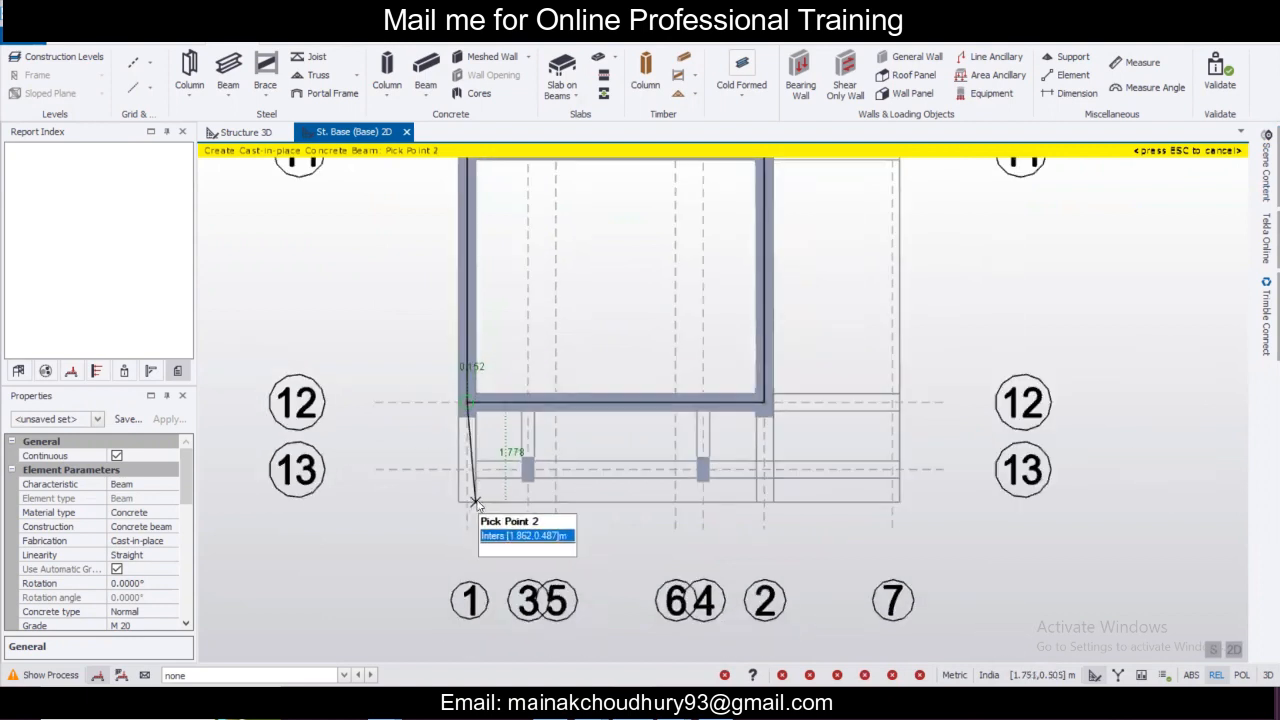
key("Escape")
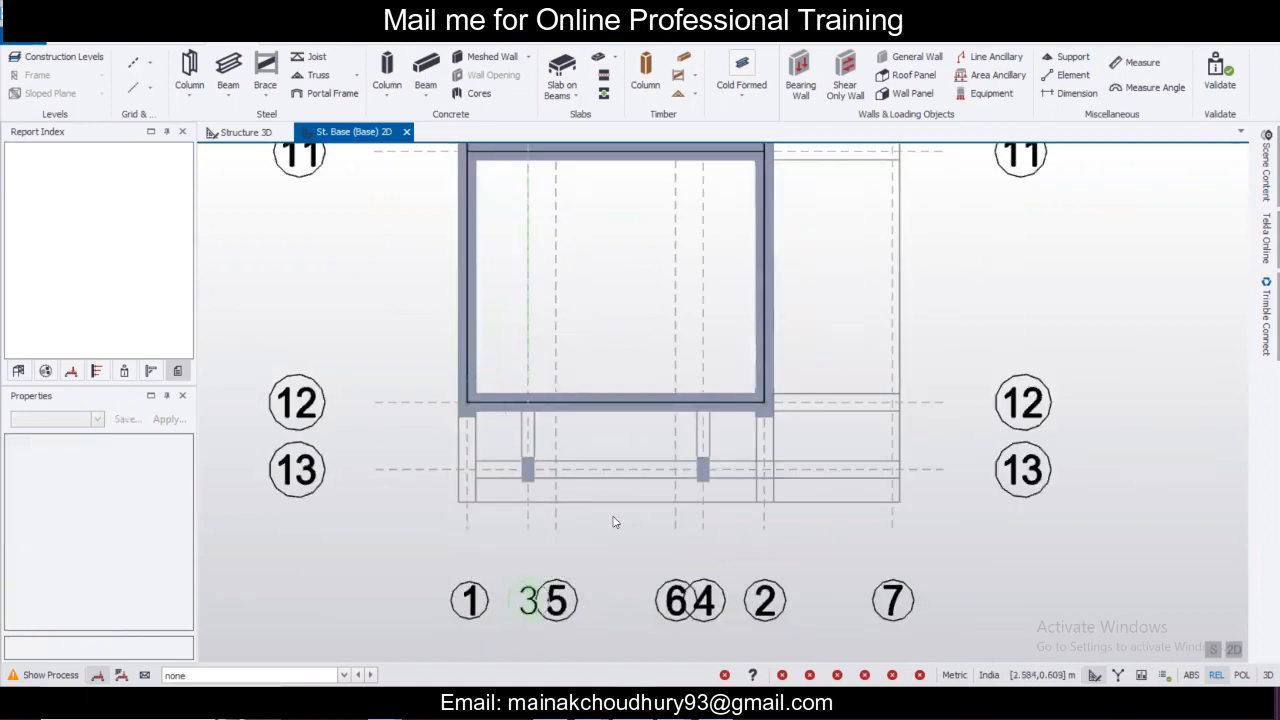
Draw a 300x450 cast-in-place plinth beam along grid line 8 from grid line 2 to grid line 7.
middle_click_drag(604, 436, 595, 408)
middle_click_drag(641, 382, 519, 420)
scroll(558, 397, "down", 1)
middle_click_drag(687, 222, 657, 357)
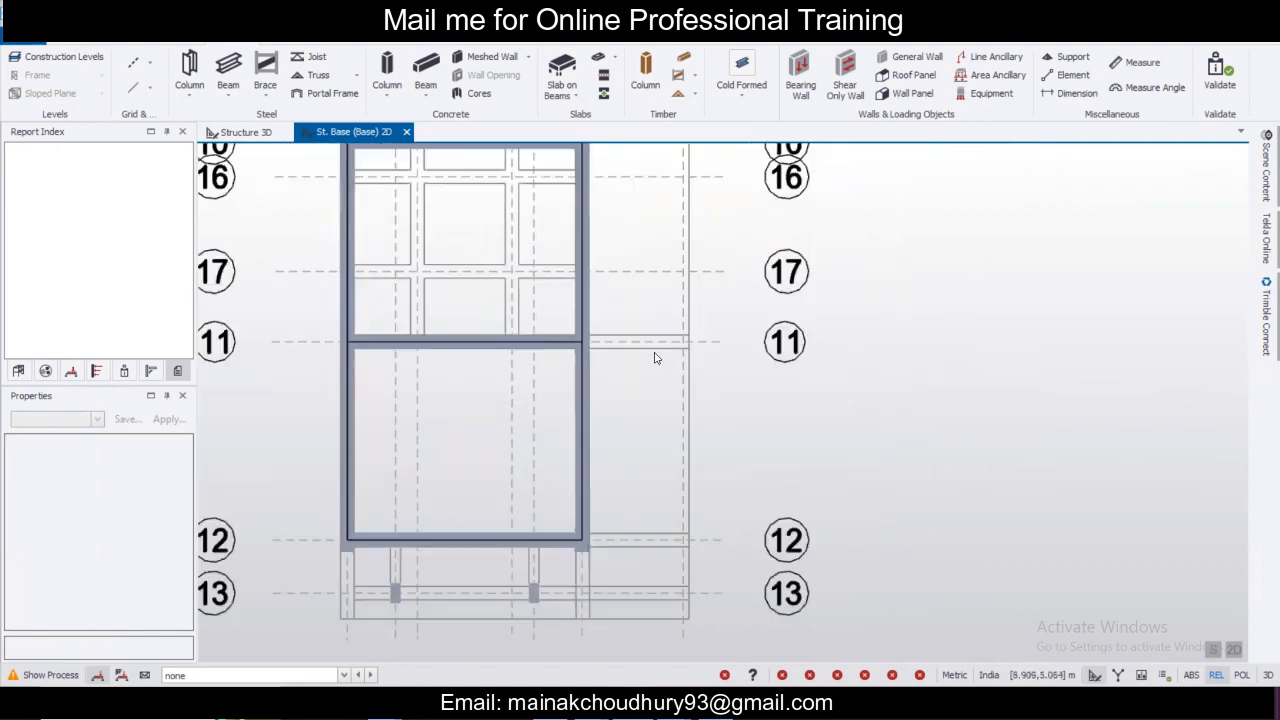
middle_click_drag(668, 260, 653, 375)
middle_click_drag(640, 284, 627, 386)
scroll(627, 237, "up", 2)
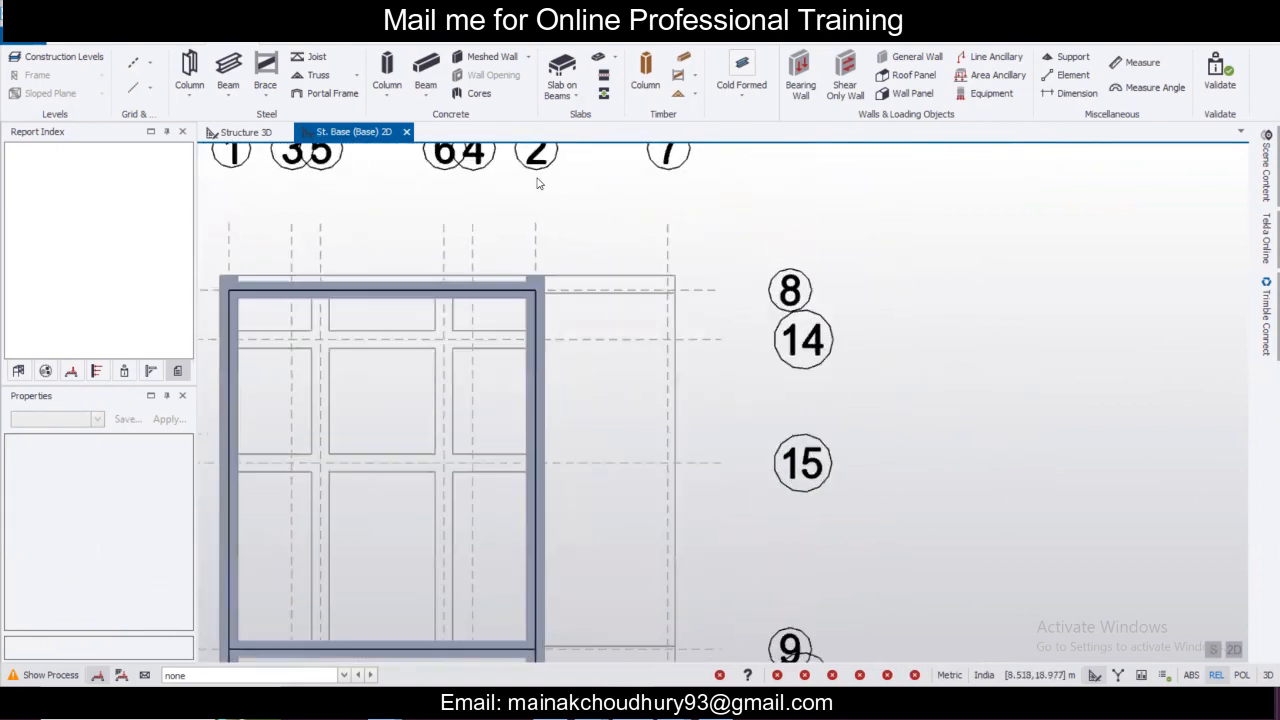
left_click(425, 68)
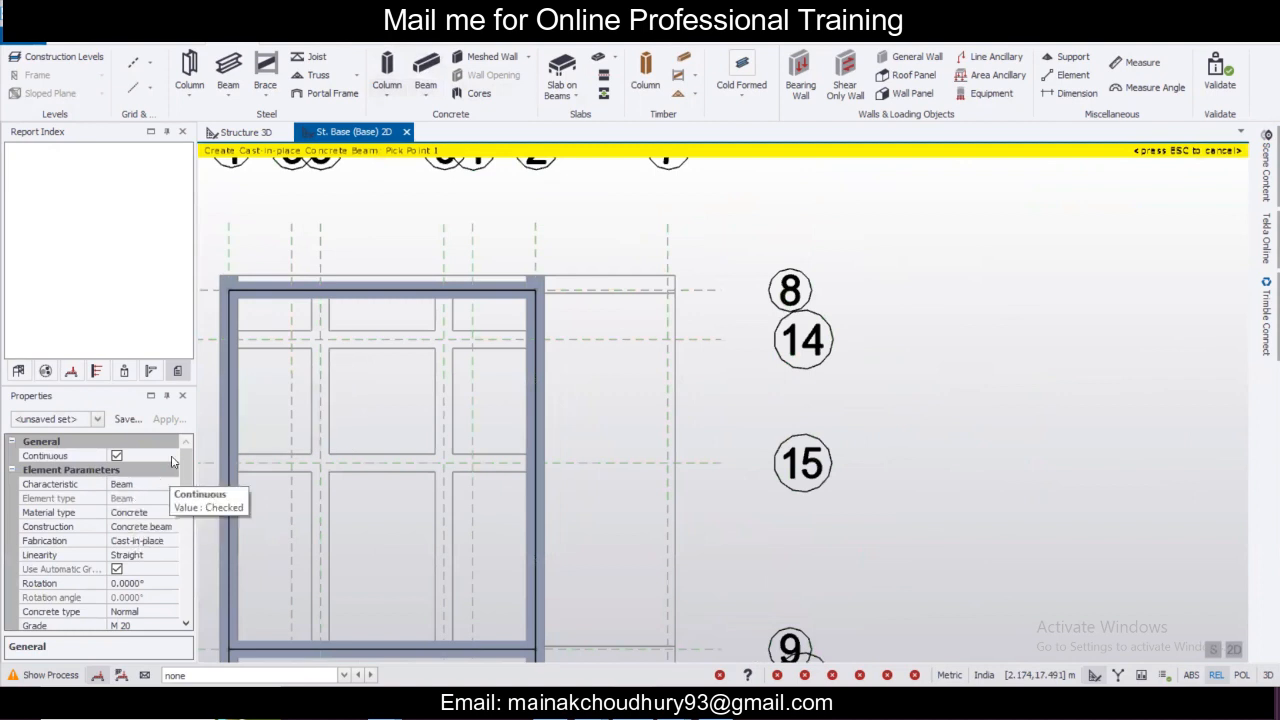
scroll(182, 473, "down", 3)
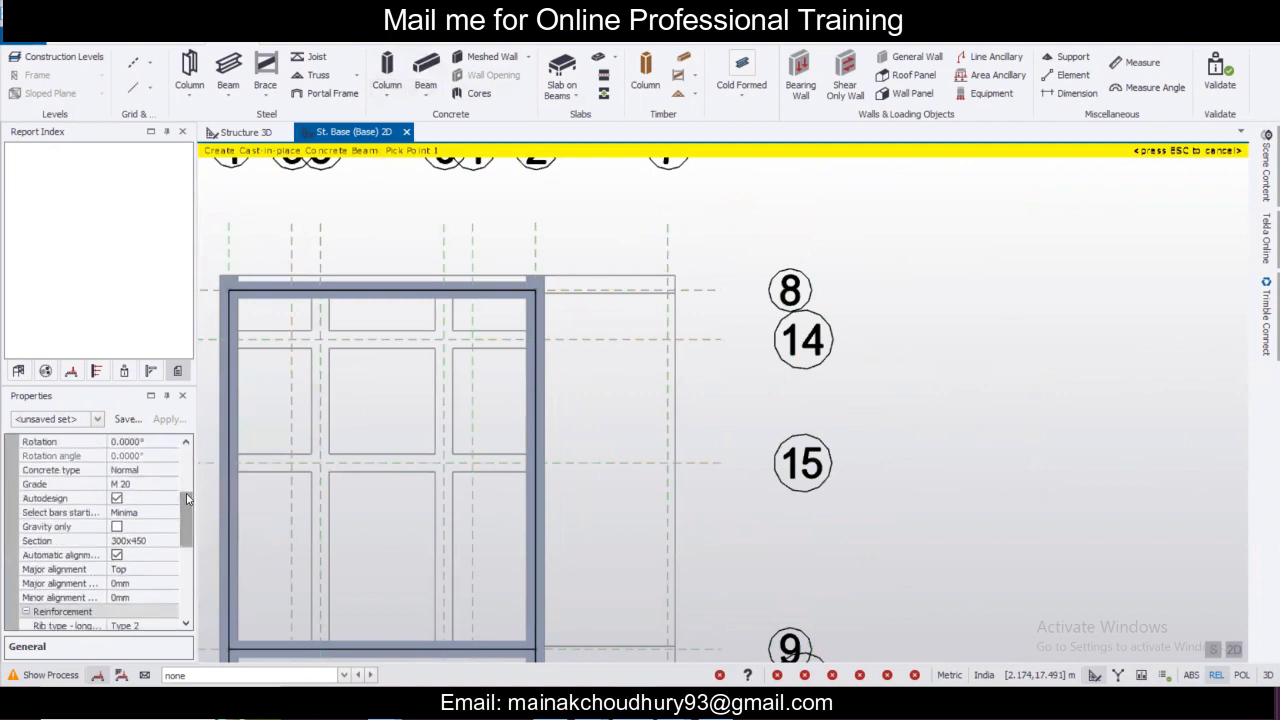
scroll(530, 285, "up", 1)
left_click(502, 292)
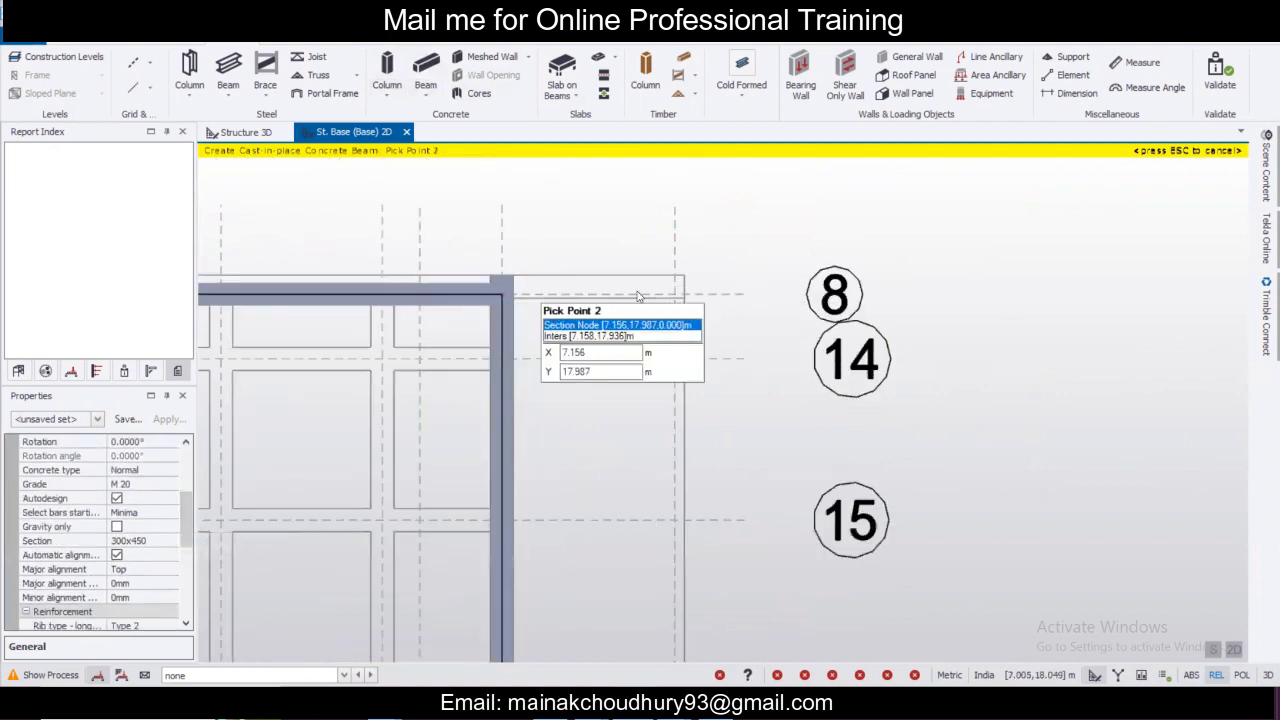
left_click(674, 294)
Draw a plinth beam along grid line 15 from the beam on grid line 2 to grid line 7.
scroll(645, 240, "down", 3)
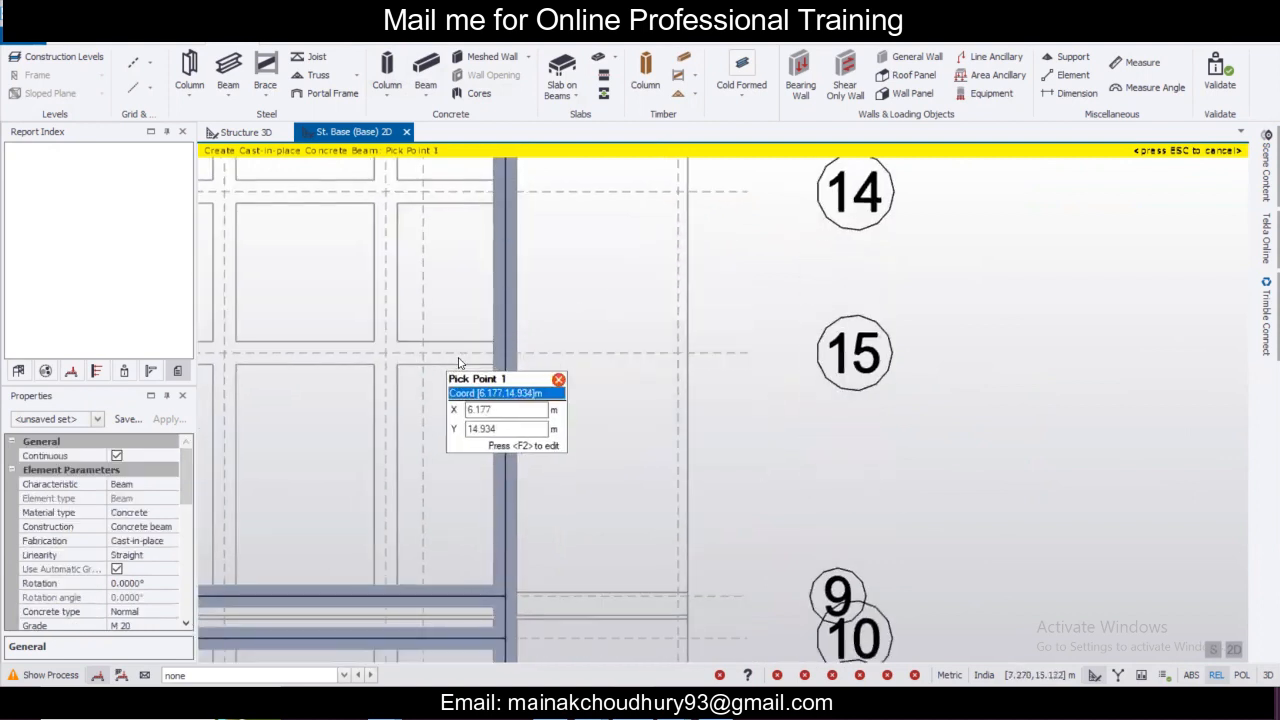
scroll(515, 352, "up", 3)
scroll(510, 355, "up", 2)
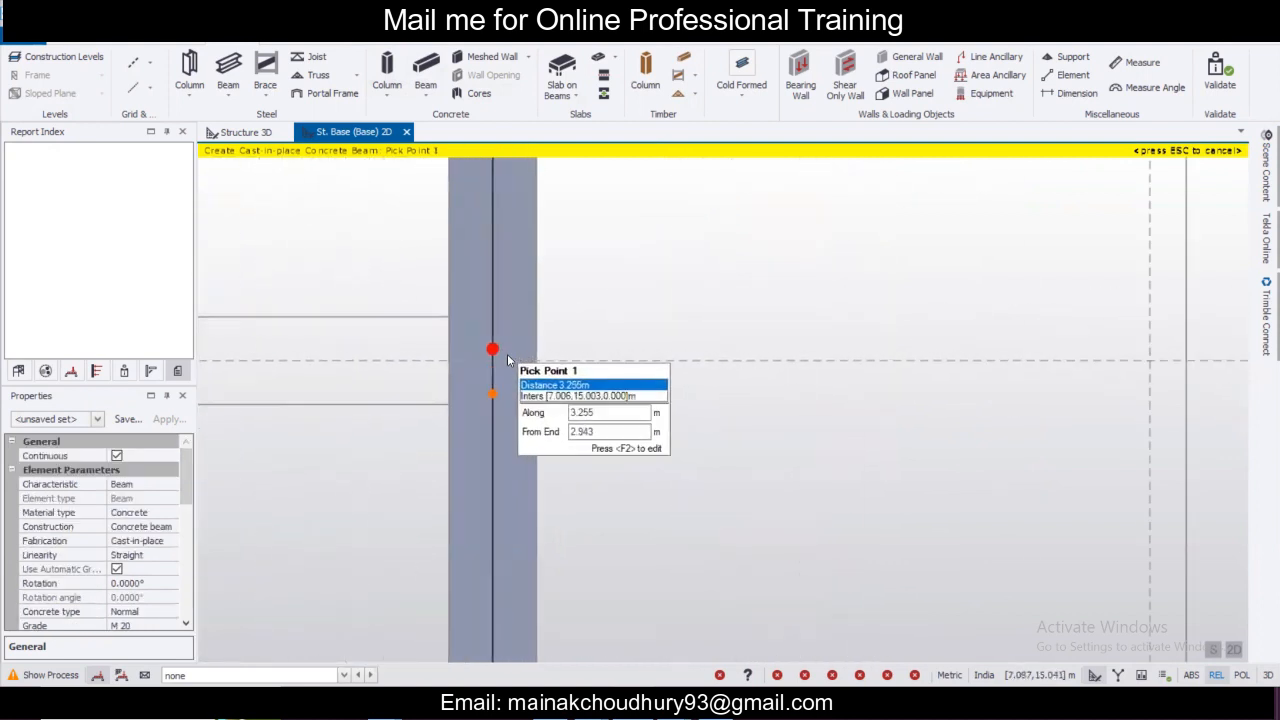
left_click(560, 362)
scroll(575, 358, "down", 1)
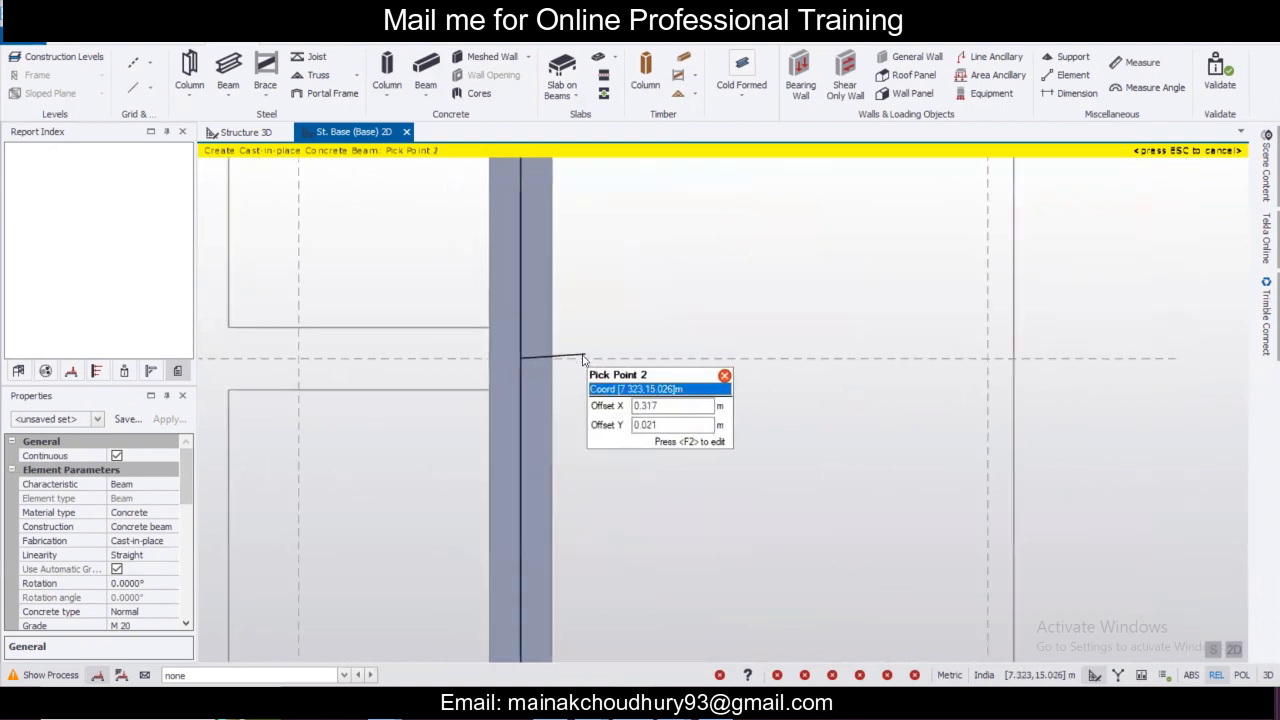
left_click(987, 358)
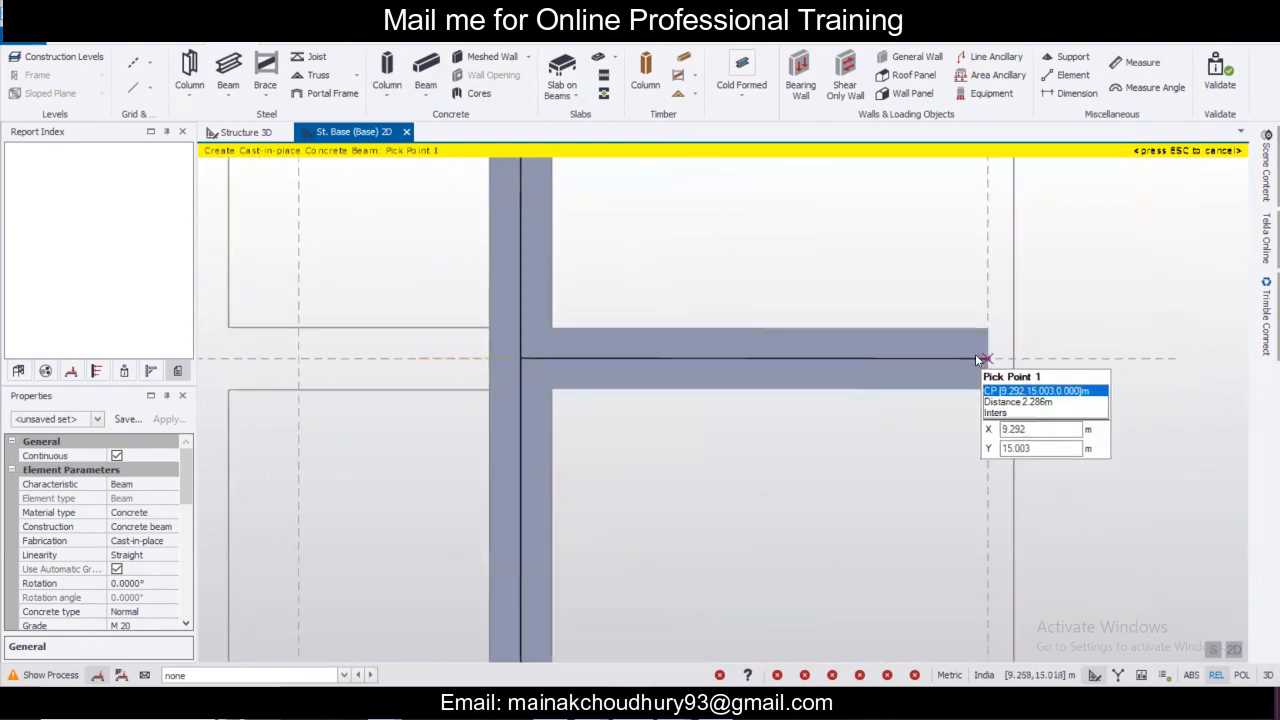
Draw two plinth beams along grid lines 9 and 10, each from grid line 7 to grid line 2.
scroll(975, 354, "down", 4)
scroll(845, 458, "up", 2)
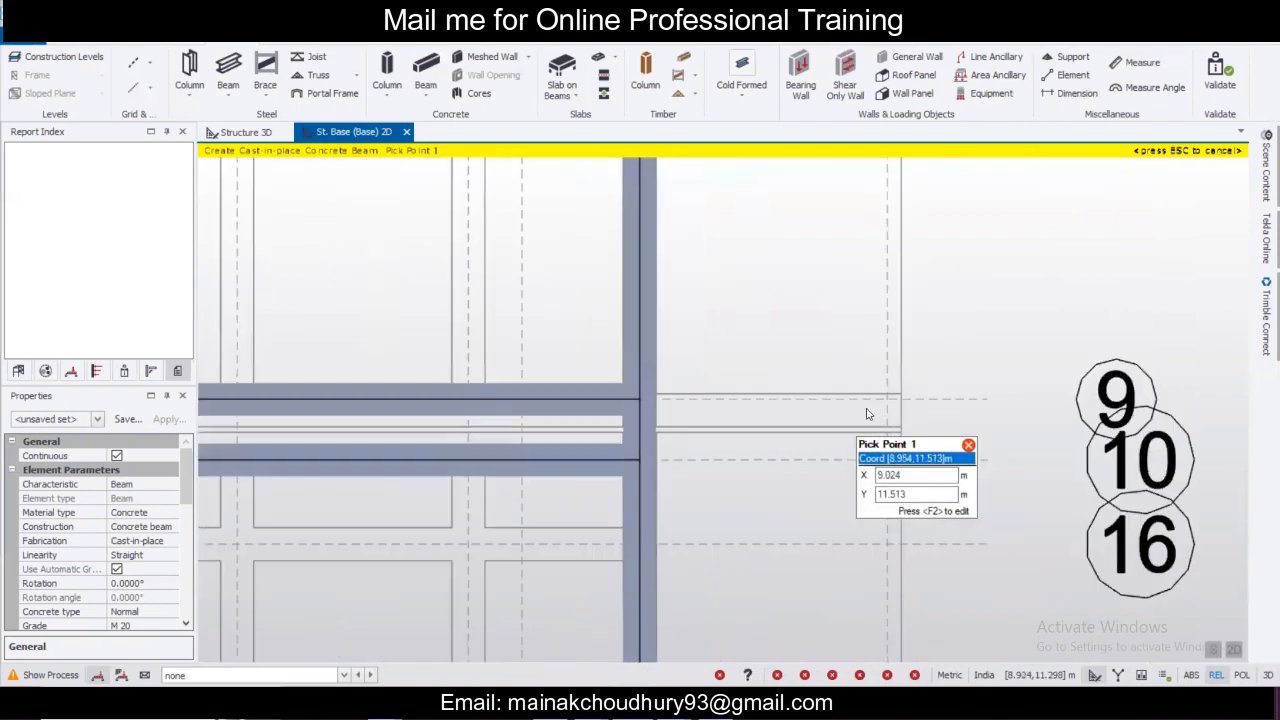
left_click(887, 400)
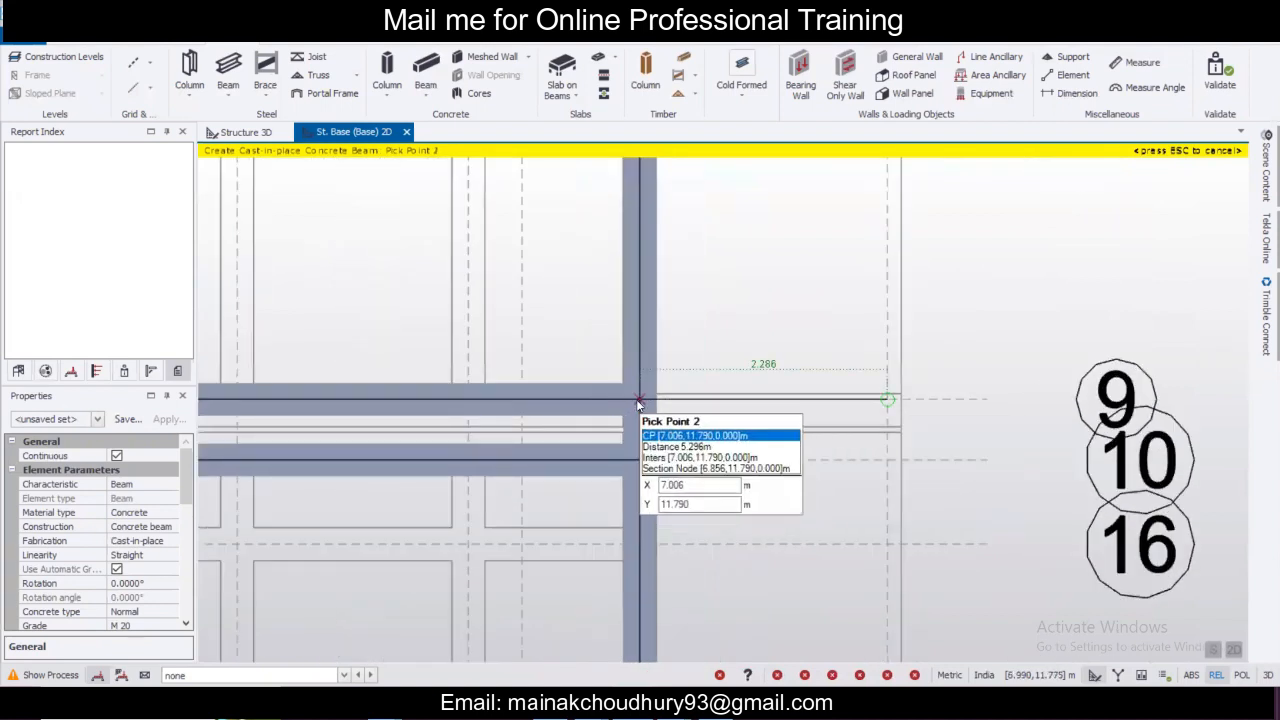
left_click(638, 402)
left_click(887, 460)
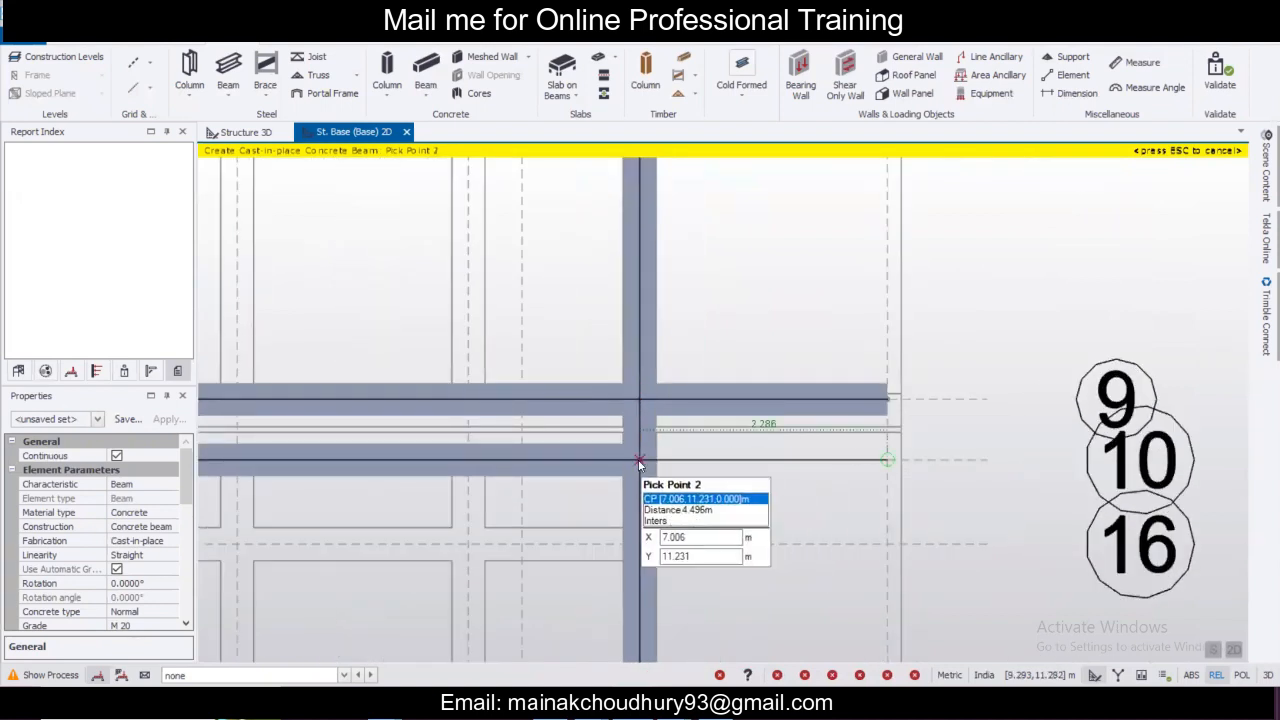
left_click(640, 460)
Draw a plinth beam along grid line 11 from grid line 7 to grid line 2.
scroll(660, 230, "down", 2)
scroll(695, 300, "down", 2)
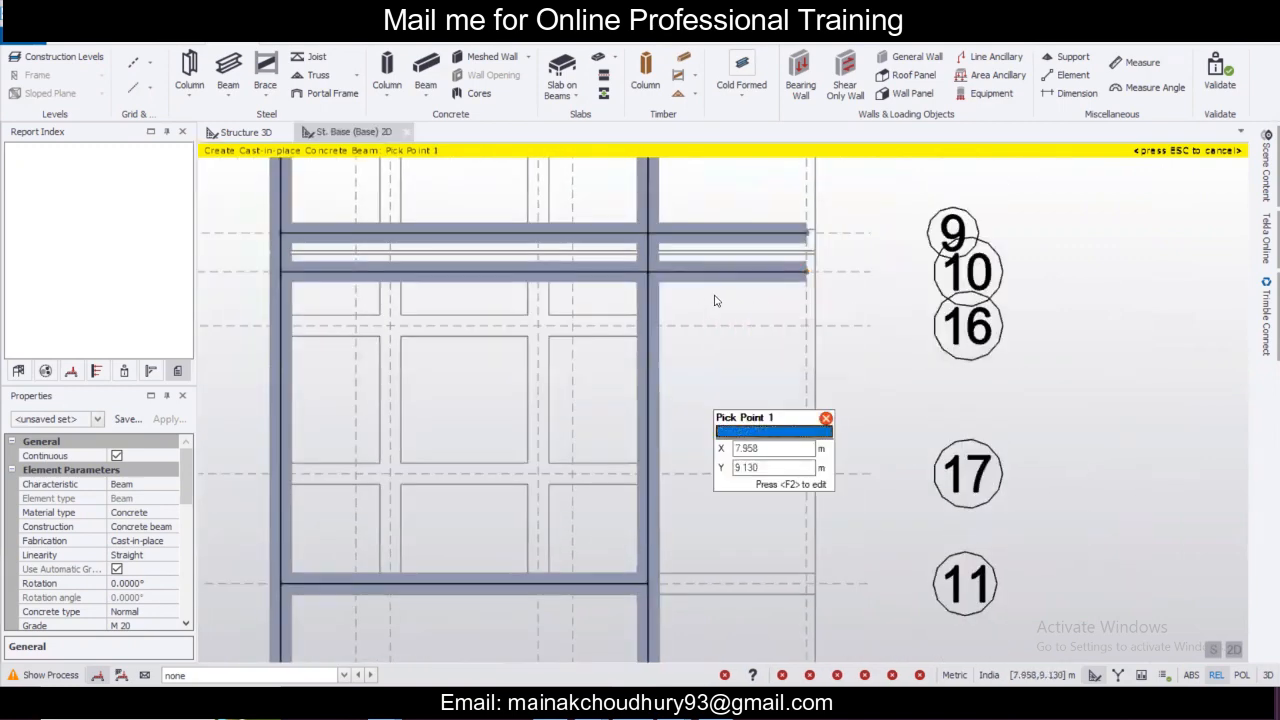
scroll(706, 462, "down", 2)
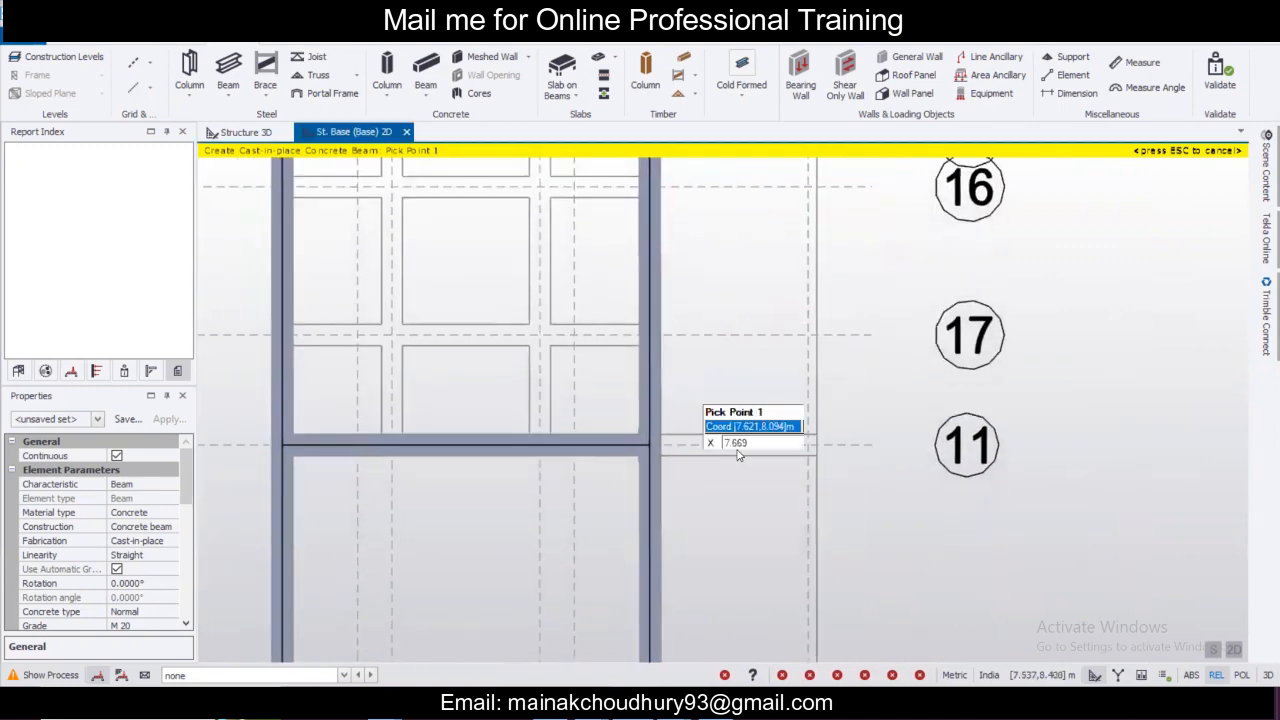
left_click(812, 446)
left_click(651, 446)
scroll(706, 397, "down", 3)
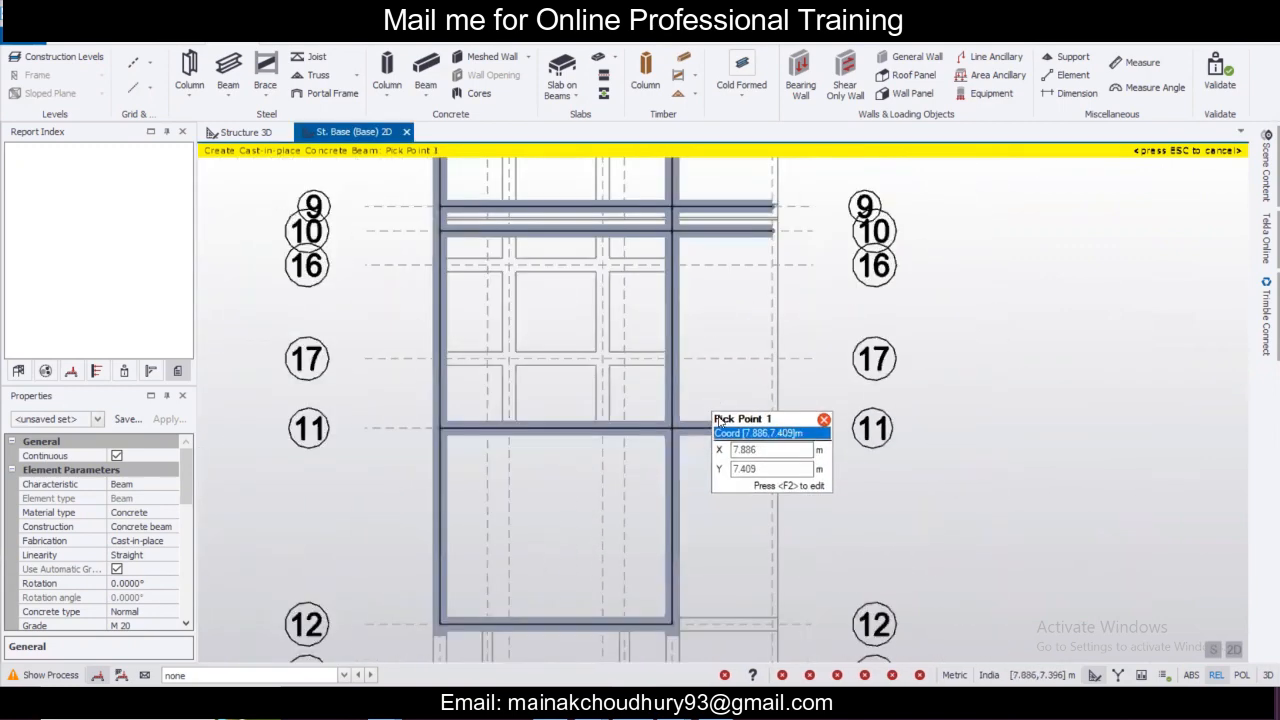
Draw a plinth beam along grid line 12 from grid line 7 to grid line 2.
middle_click_drag(720, 485, 721, 346)
scroll(740, 466, "up", 3)
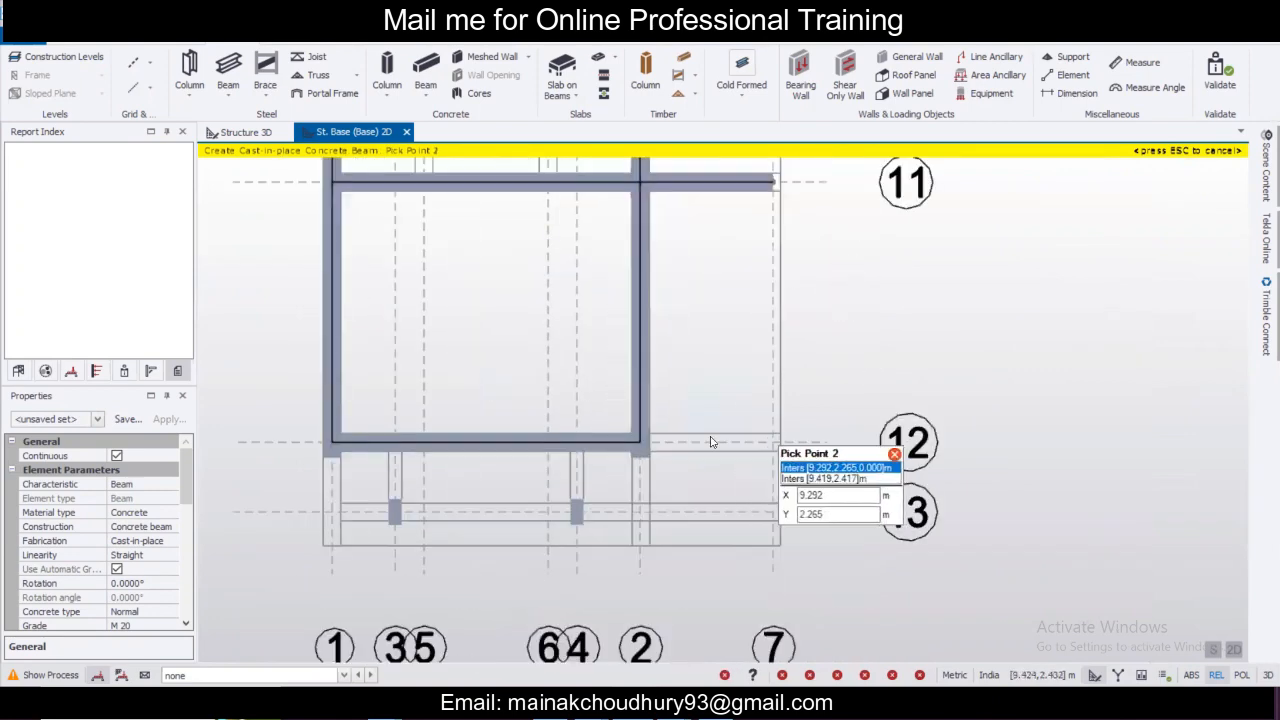
left_click(777, 441)
left_click(633, 446)
scroll(663, 464, "down", 3)
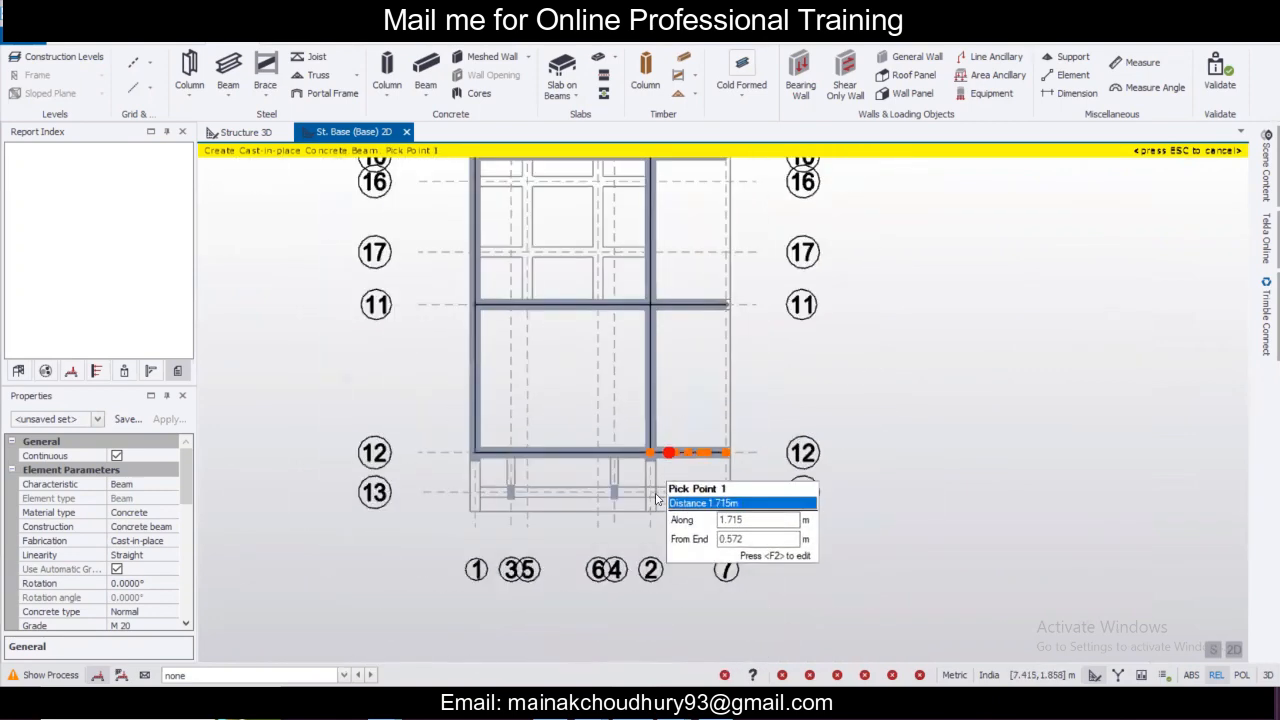
Examine the plinth beam layout from grid line 13 up to the corner at grid lines 7 and 8.
middle_click_drag(658, 536, 659, 454)
scroll(658, 455, "up", 2)
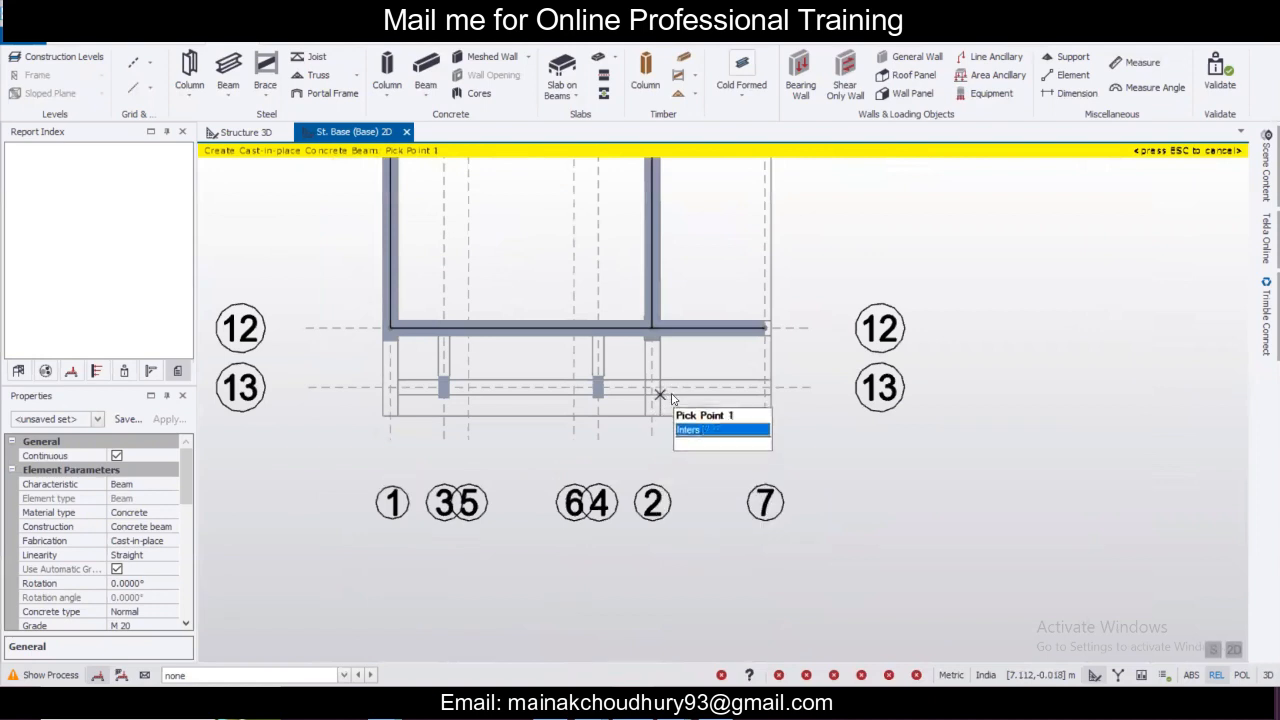
middle_click_drag(420, 477, 406, 397)
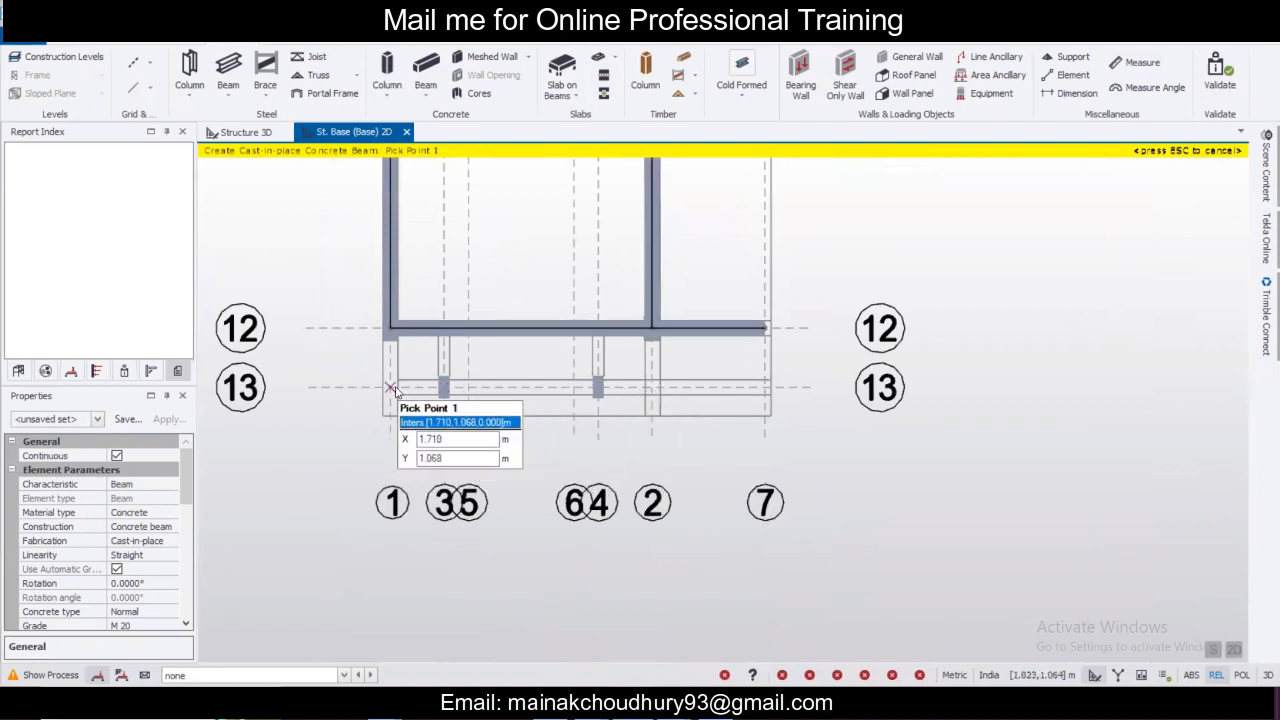
scroll(400, 405, "down", 2)
middle_click_drag(612, 200, 621, 333)
middle_click_drag(624, 238, 617, 430)
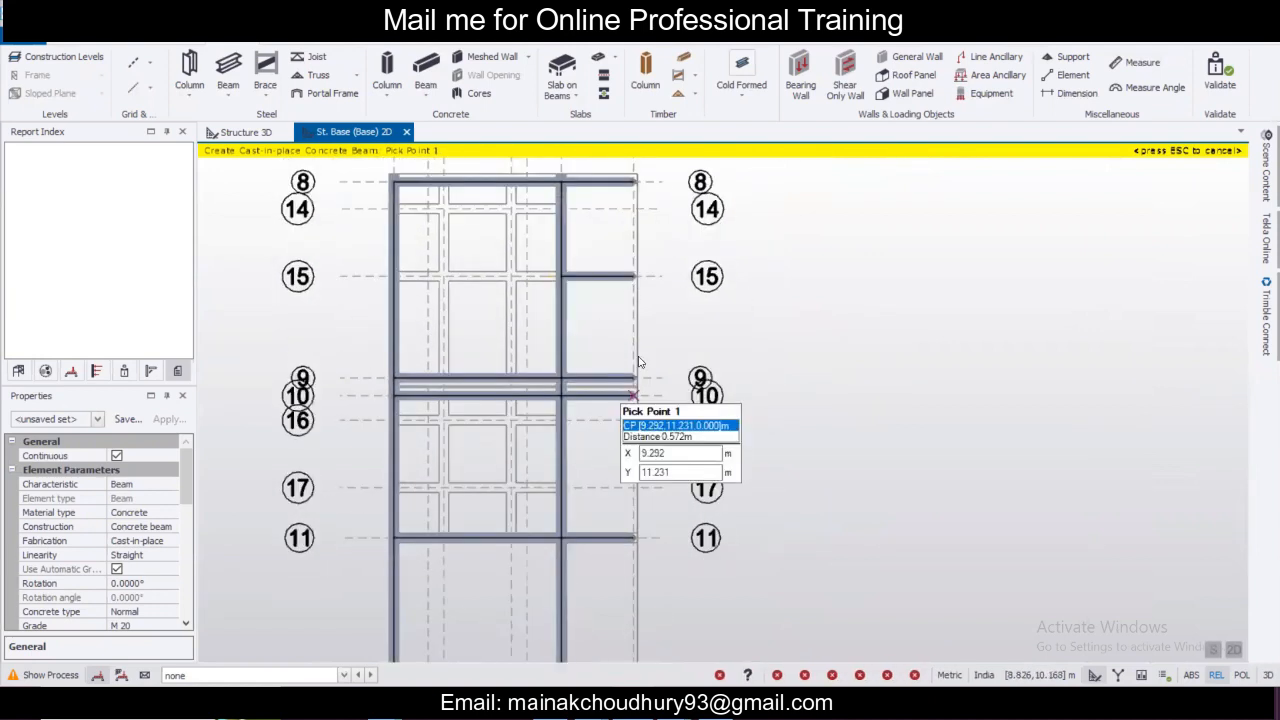
middle_click_drag(632, 282, 643, 360)
key("Escape")
scroll(634, 240, "up", 3)
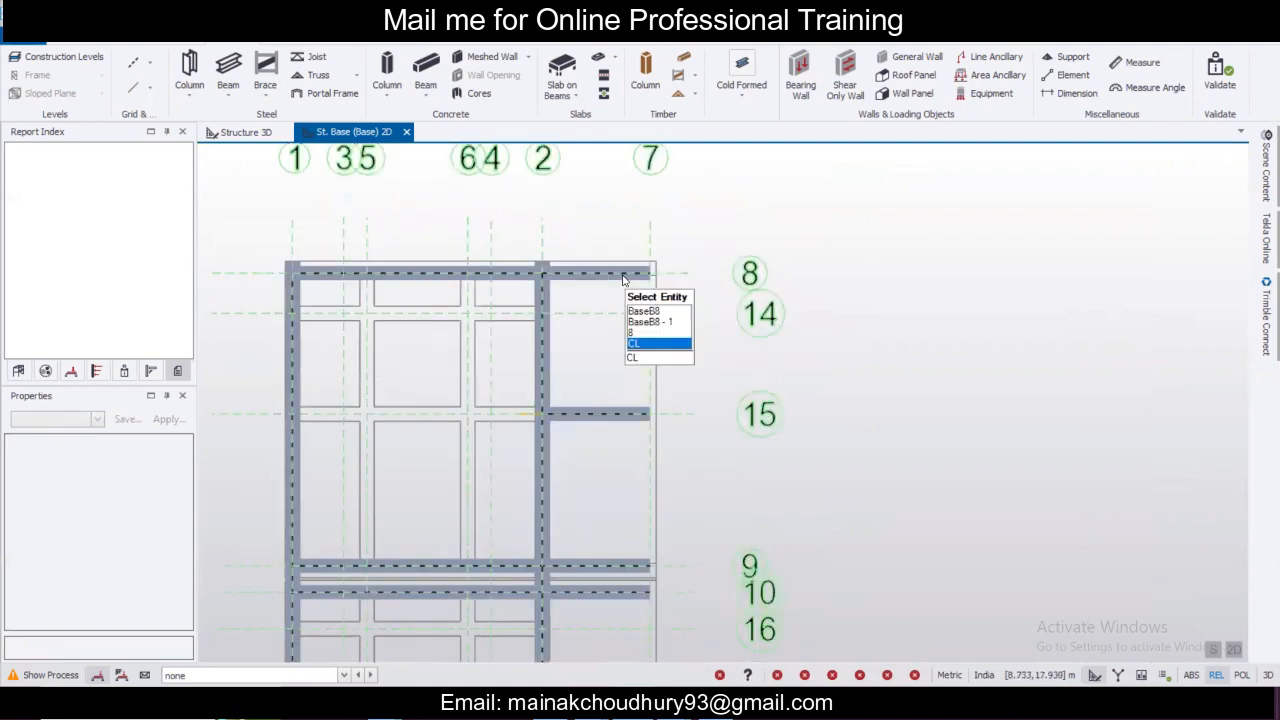
Delete the plinth beam on grid line 8 between grid lines 2 and 7 and redraw it from grid line 7 to grid line 2.
scroll(615, 274, "up", 2)
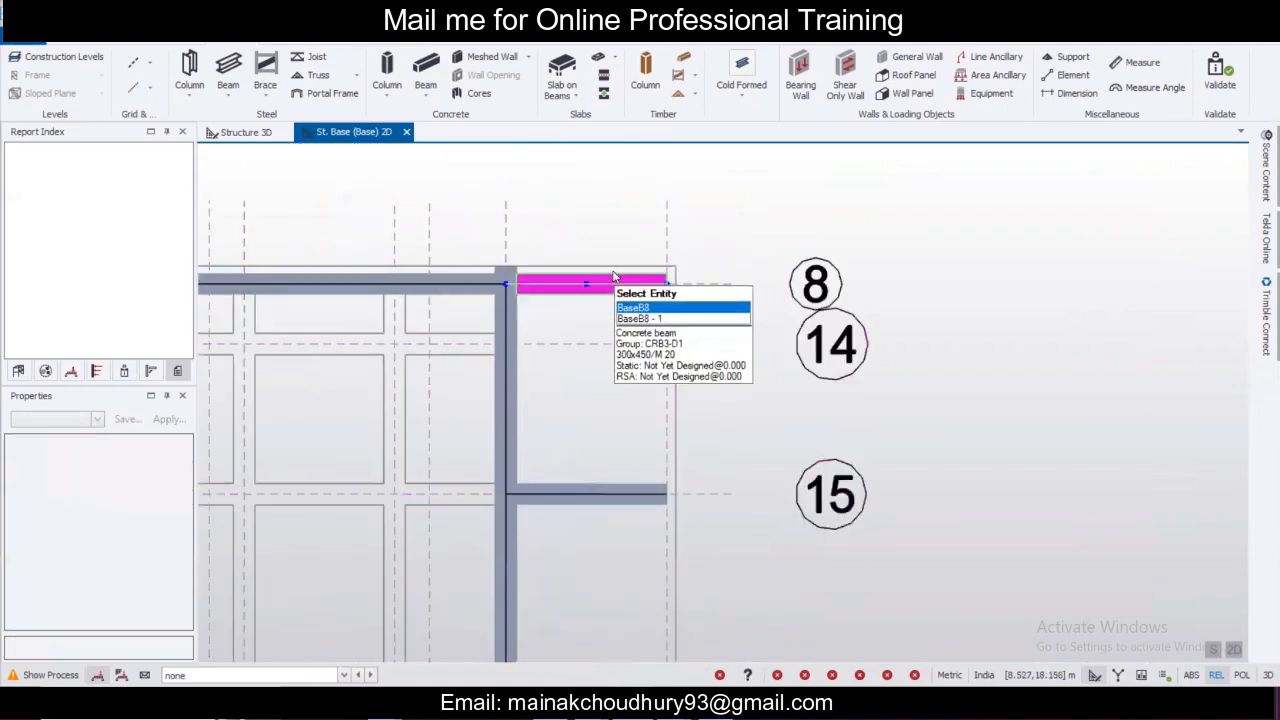
left_click(426, 70)
scroll(183, 495, "down", 1)
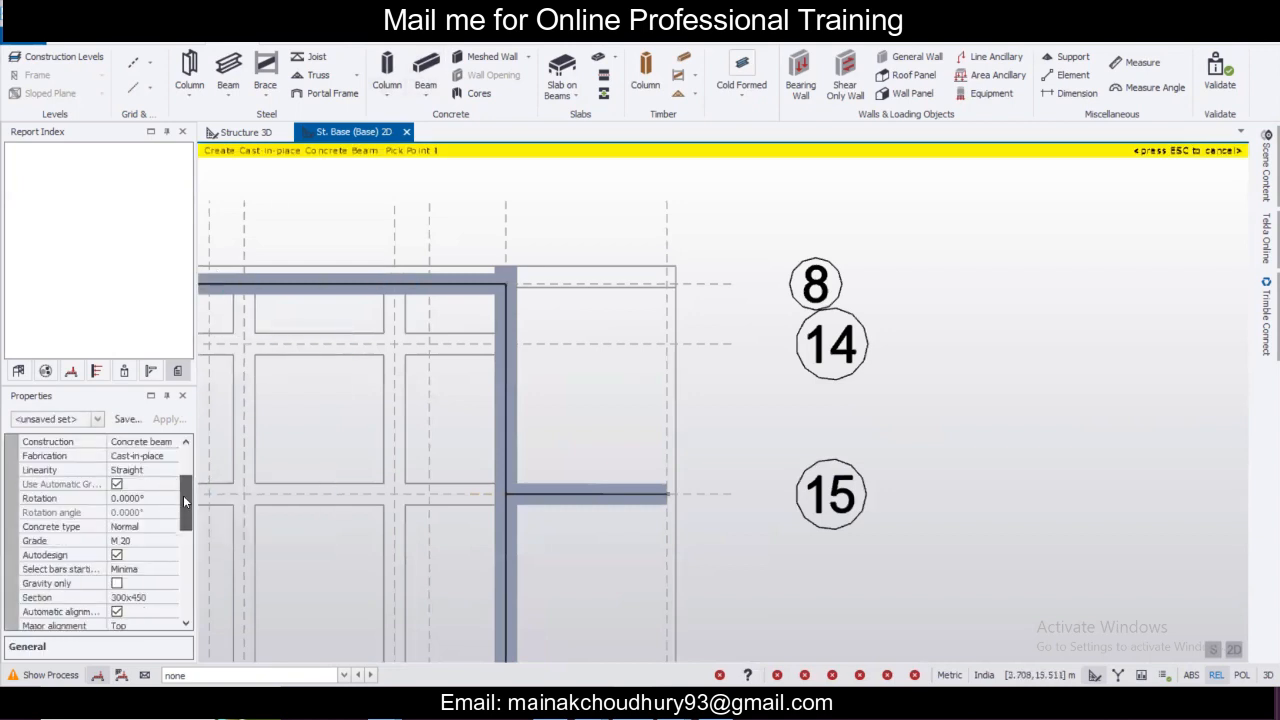
left_click_drag(183, 502, 184, 510)
left_click(665, 283)
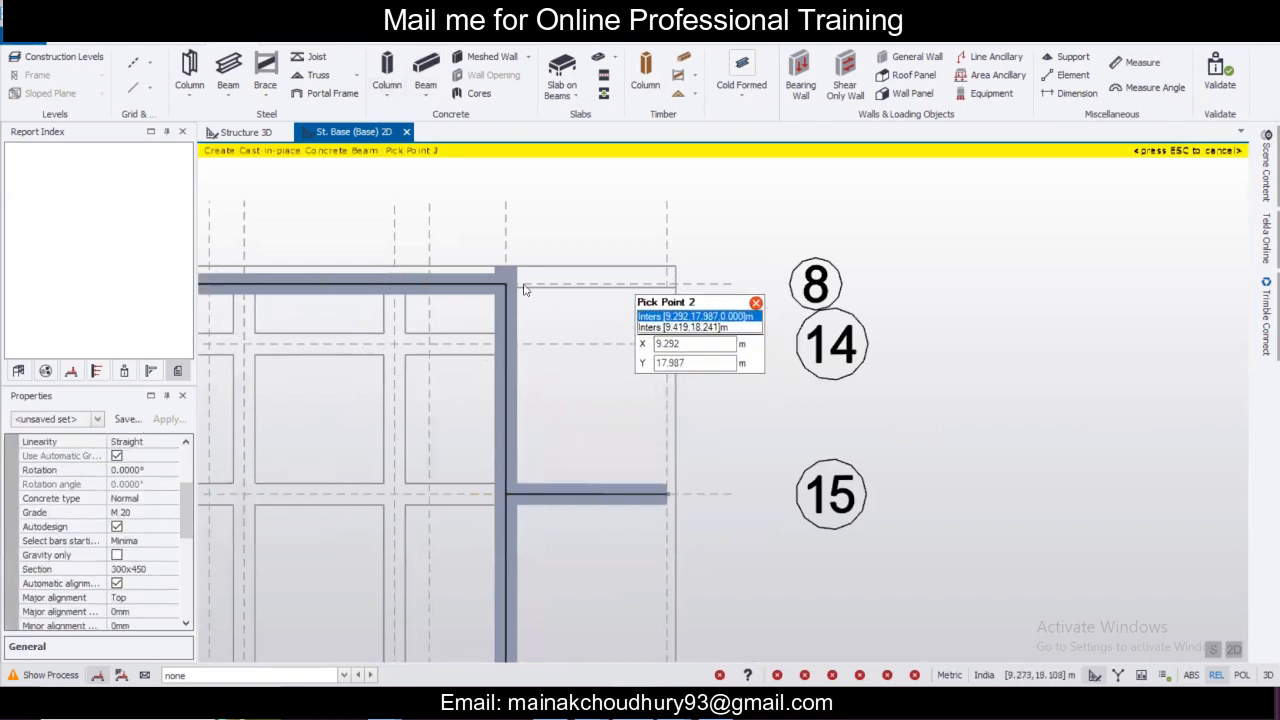
left_click(515, 286)
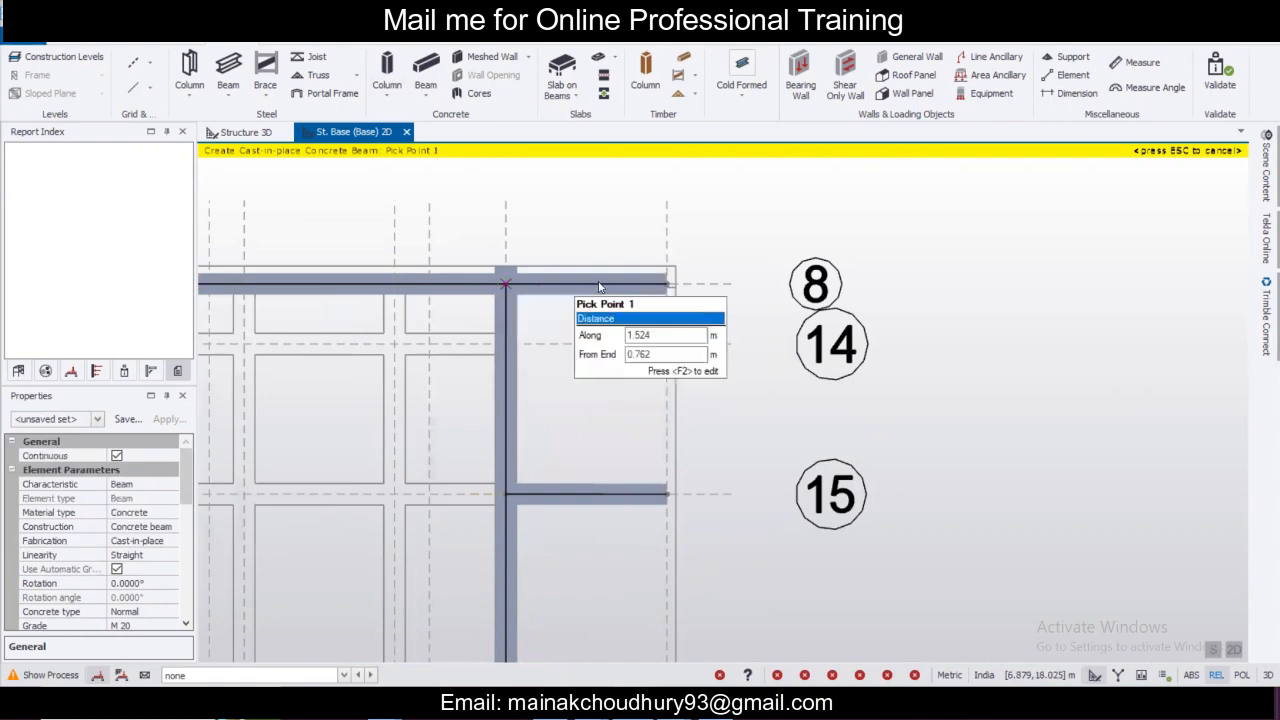
scroll(599, 283, "down", 2)
key("Escape")
Draw a plinth beam along grid line 7 from grid line 8 to grid line 15.
scroll(602, 339, "down", 2)
middle_click_drag(593, 405, 597, 223)
scroll(579, 243, "down", 1)
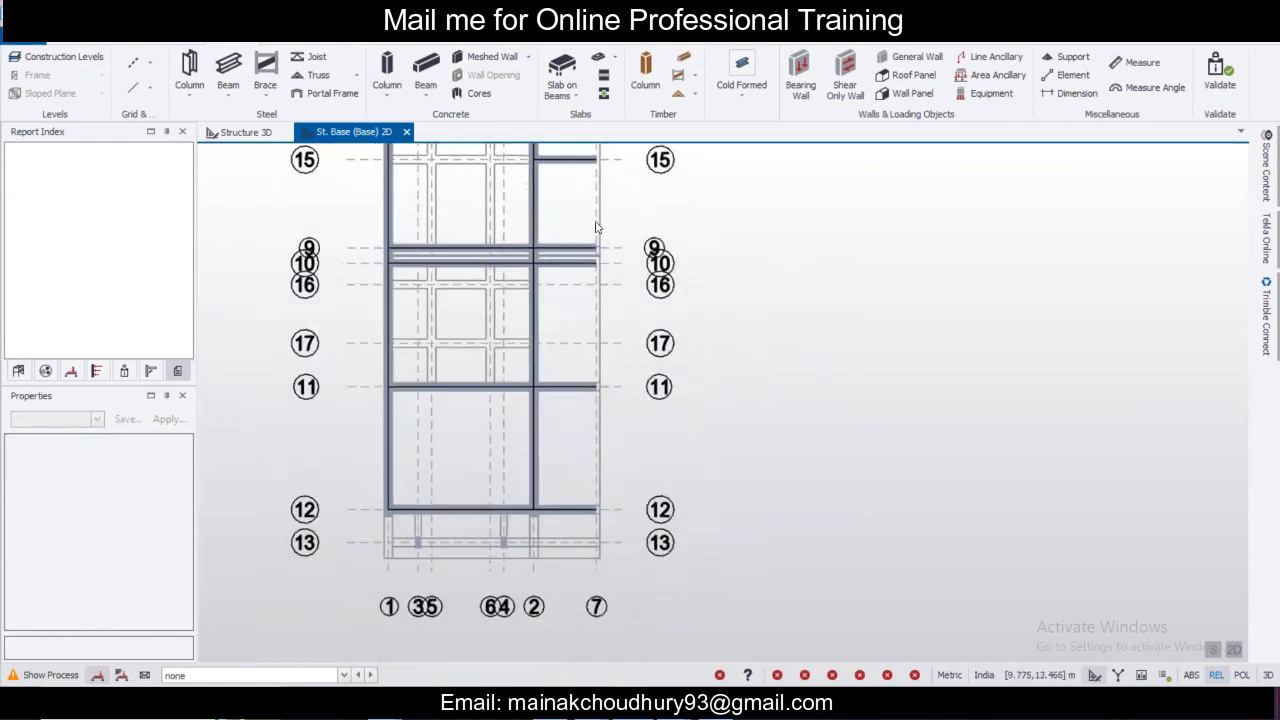
scroll(578, 254, "down", 2)
middle_click_drag(581, 288, 590, 418)
scroll(586, 254, "up", 4)
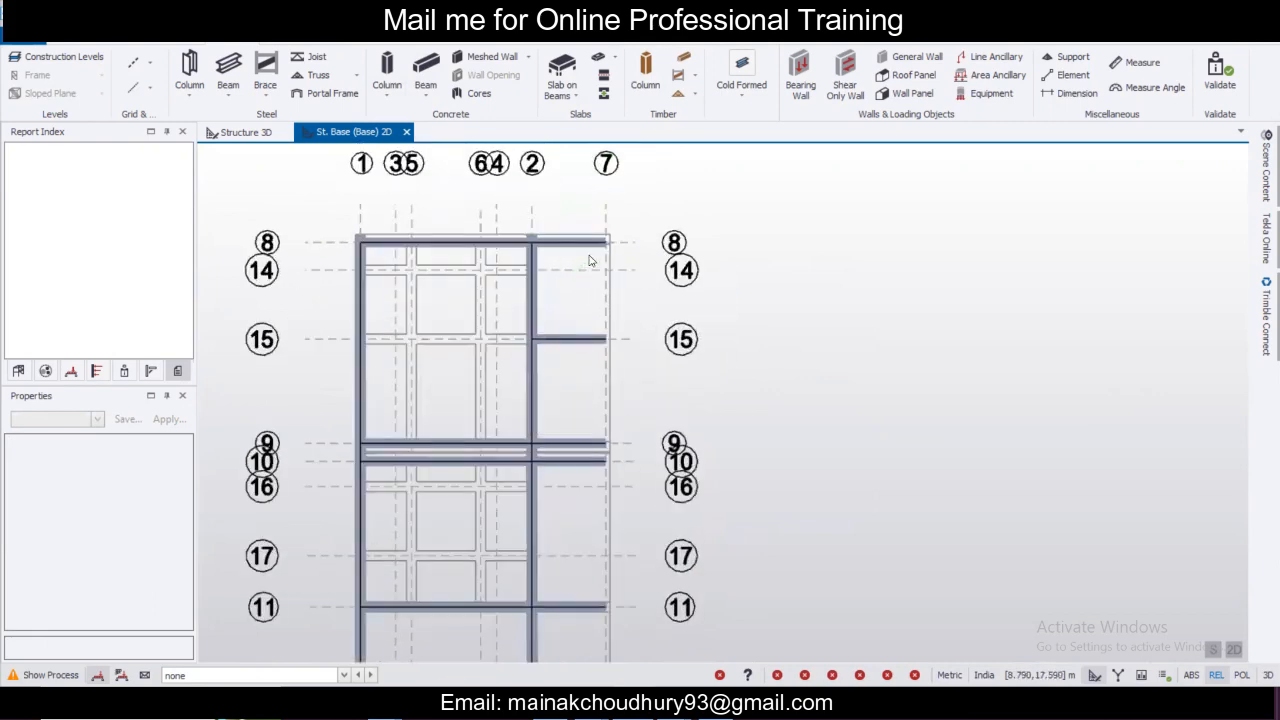
left_click(430, 74)
scroll(637, 250, "up", 2)
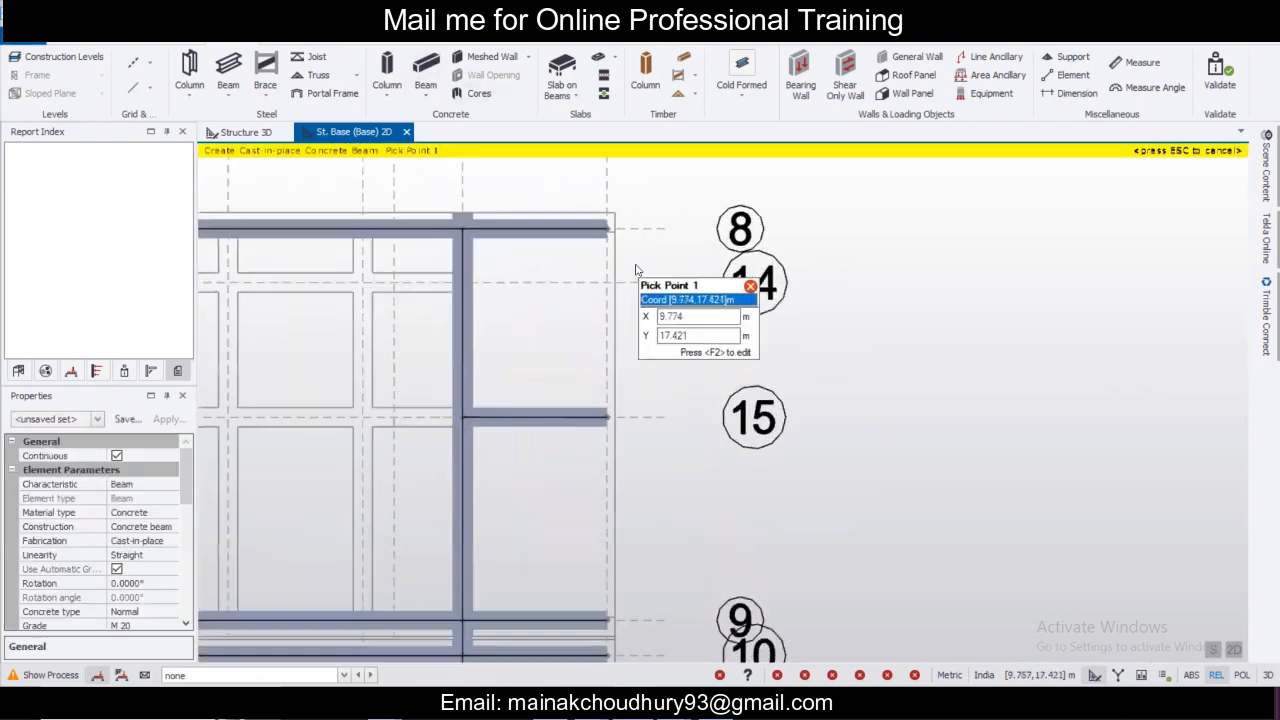
left_click(607, 230)
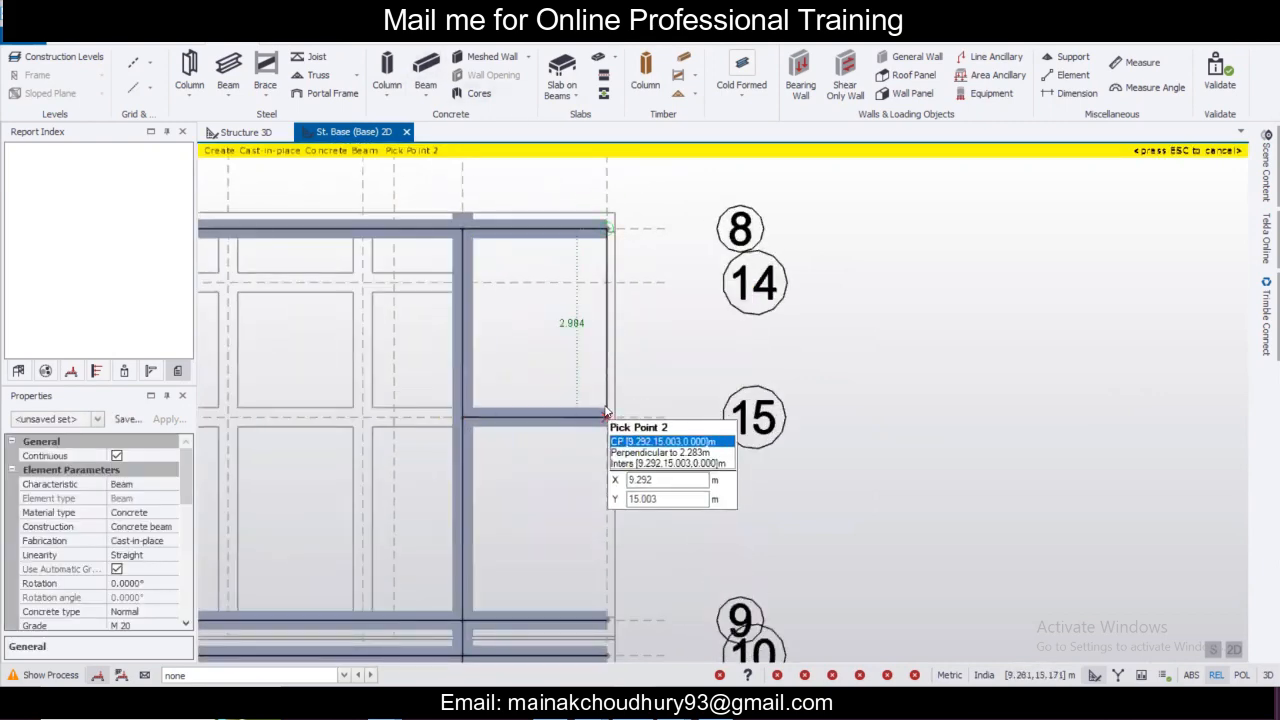
left_click(606, 417)
Draw plinth beams along grid line 7 from grid line 15 to 9 and from grid line 9 to 10.
left_click(607, 417)
scroll(607, 417, "down", 2)
middle_click_drag(608, 450, 597, 209)
left_click(593, 335)
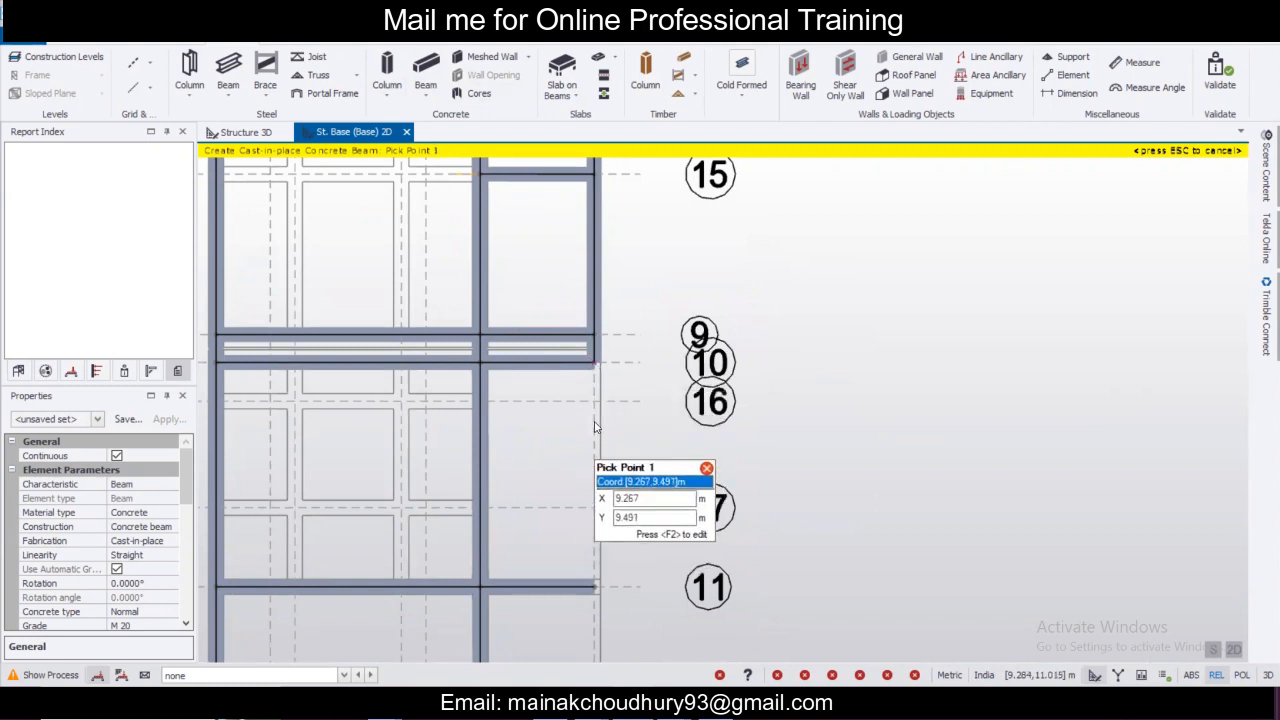
Draw plinth beams along grid line 7 from grid line 10 to 11 and from grid line 11 to 12.
left_click(594, 364)
middle_click_drag(585, 440, 570, 252)
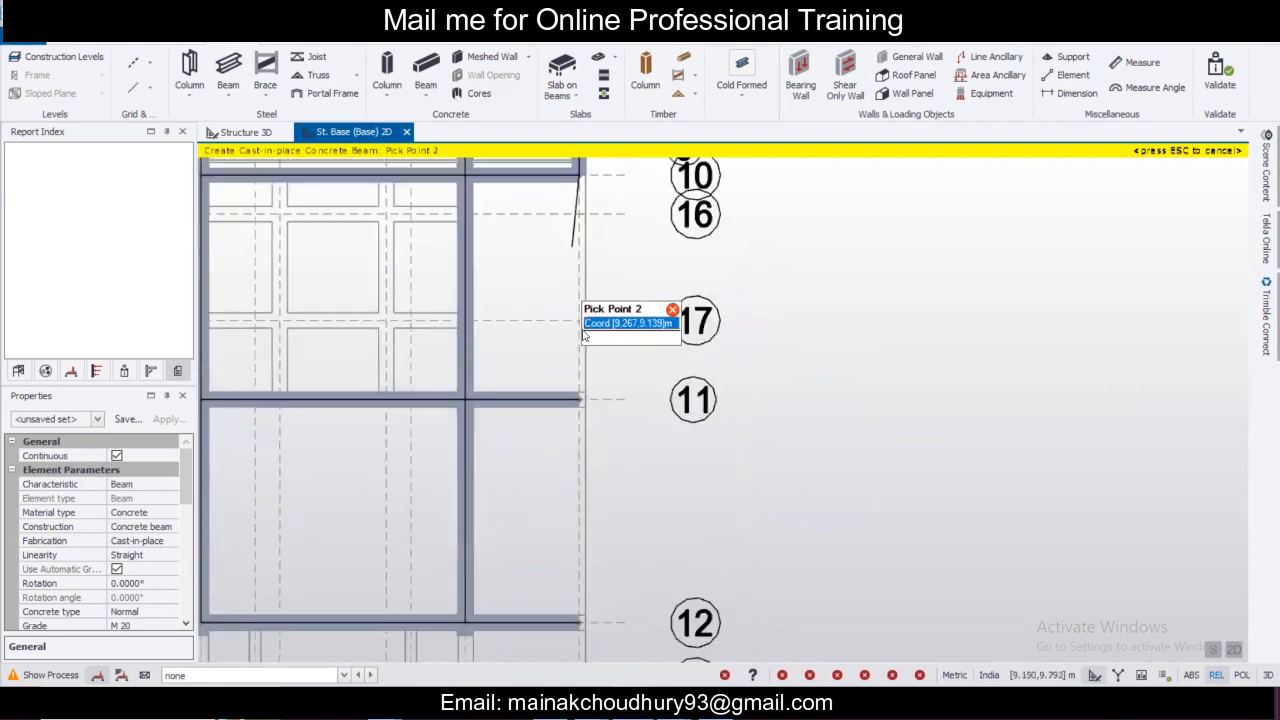
left_click(583, 398)
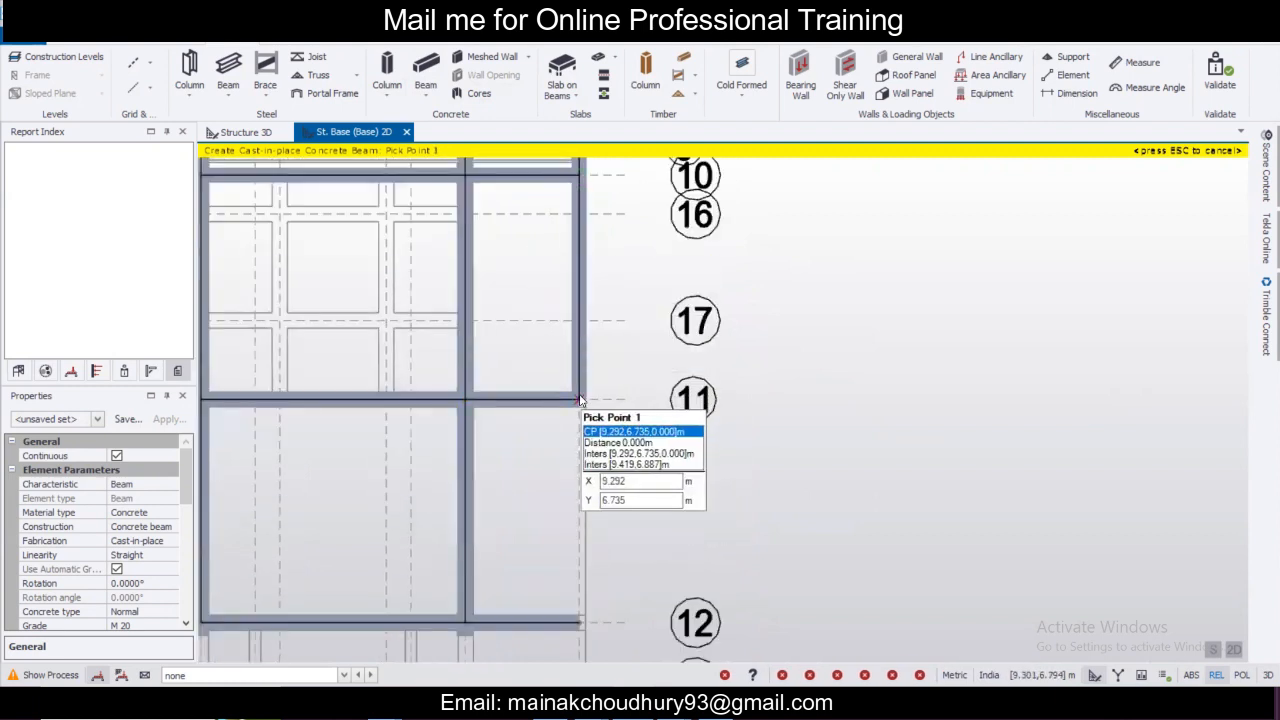
left_click(583, 398)
middle_click_drag(584, 610, 586, 404)
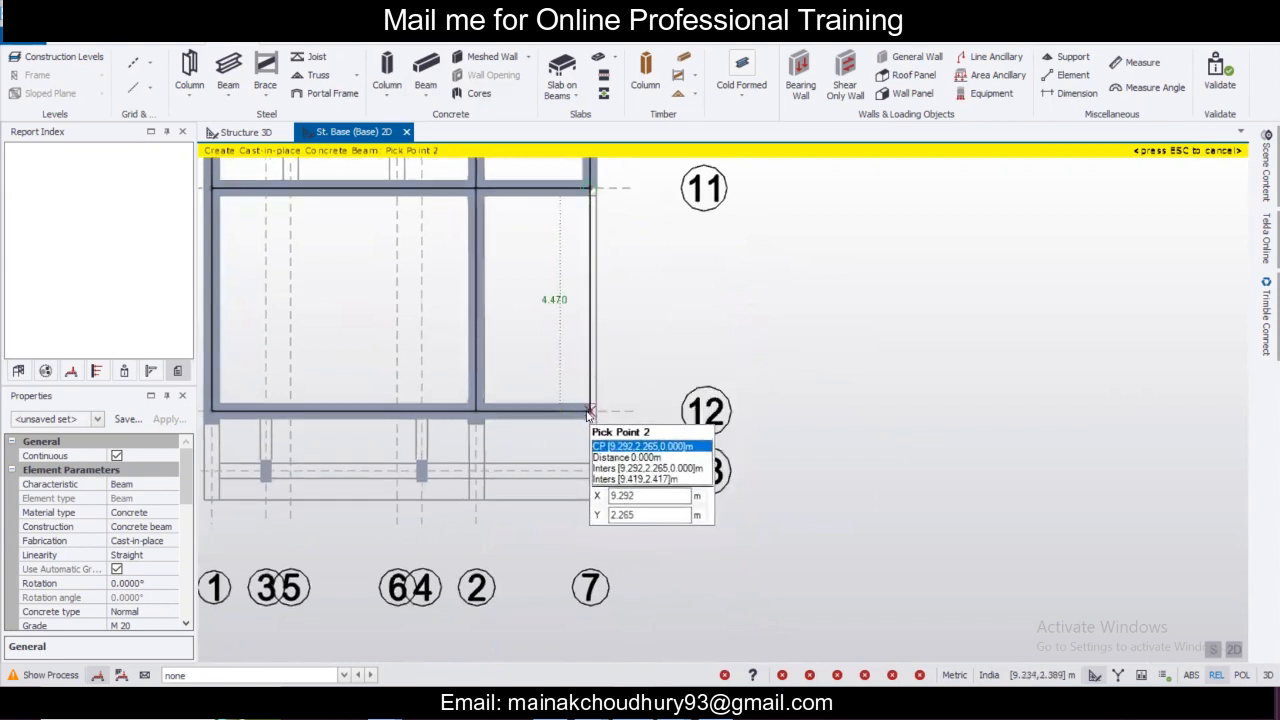
left_click(589, 412)
Try plinth beams from grid line 12 to 13 along grid lines 7 and 1, and delete the one on grid line 7.
middle_click_drag(595, 440, 600, 345)
left_click(592, 261)
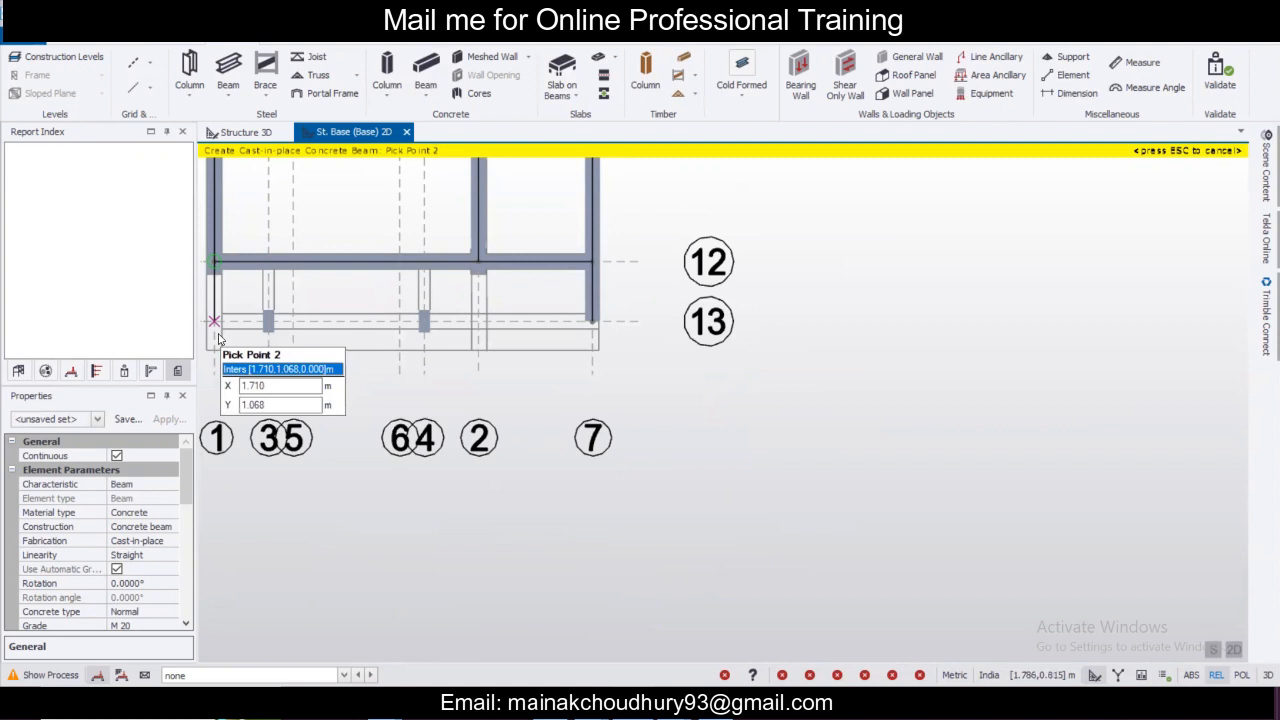
left_click(218, 340)
key("Escape")
scroll(592, 320, "up", 1)
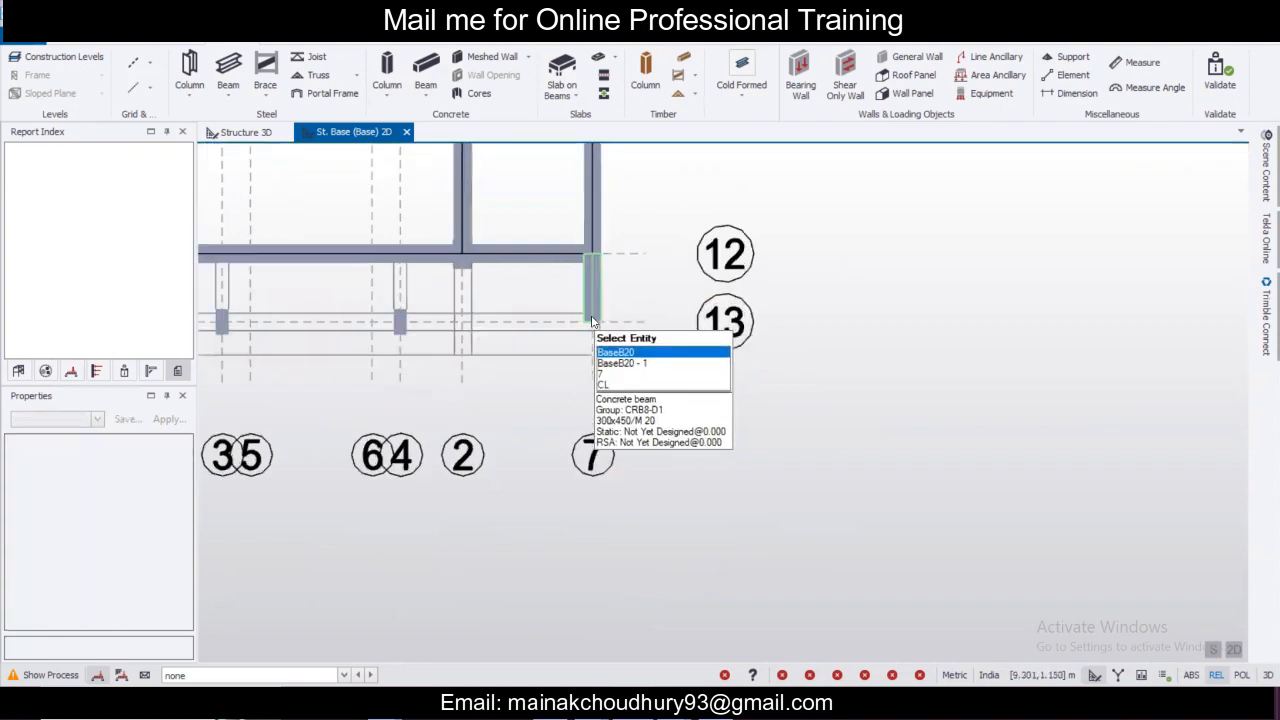
left_click(592, 320)
key("Escape")
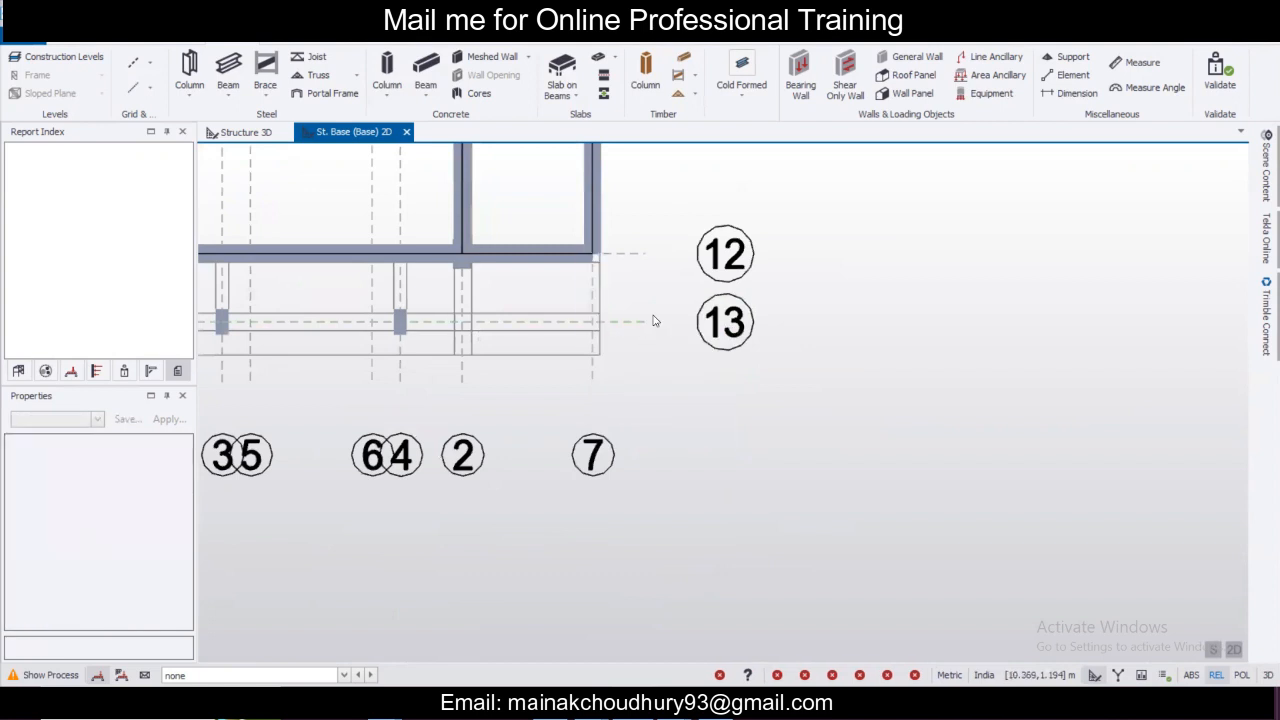
Inspect the properties of grid line 13 and of the architectural grid it belongs to, and clear the selection.
scroll(516, 250, "down", 1)
middle_click_drag(493, 258, 653, 292)
scroll(376, 355, "up", 2)
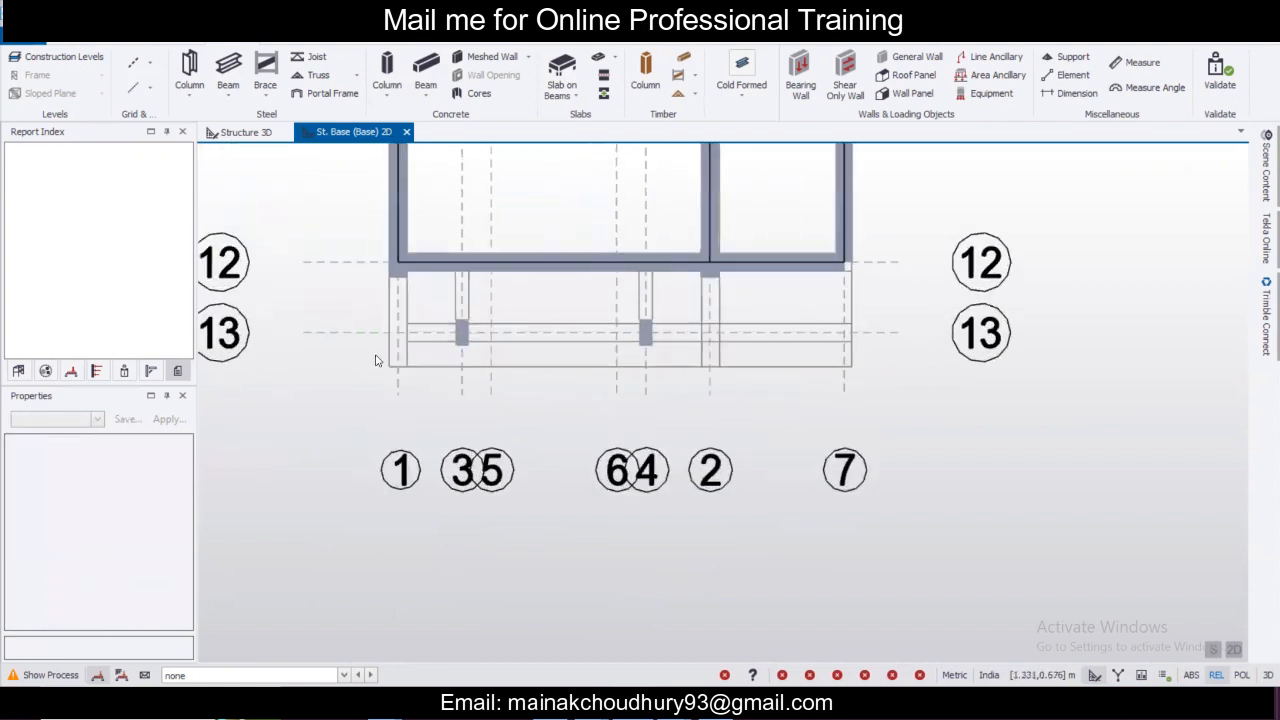
scroll(350, 343, "down", 1)
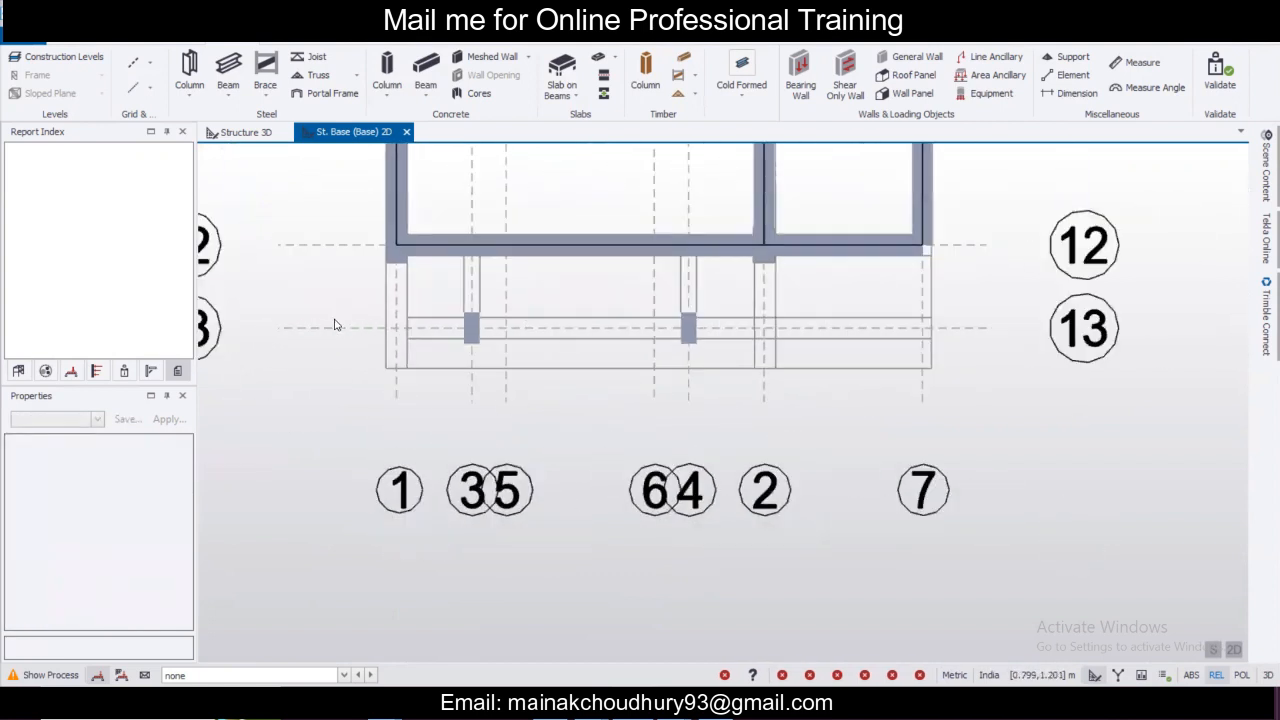
left_click(338, 328)
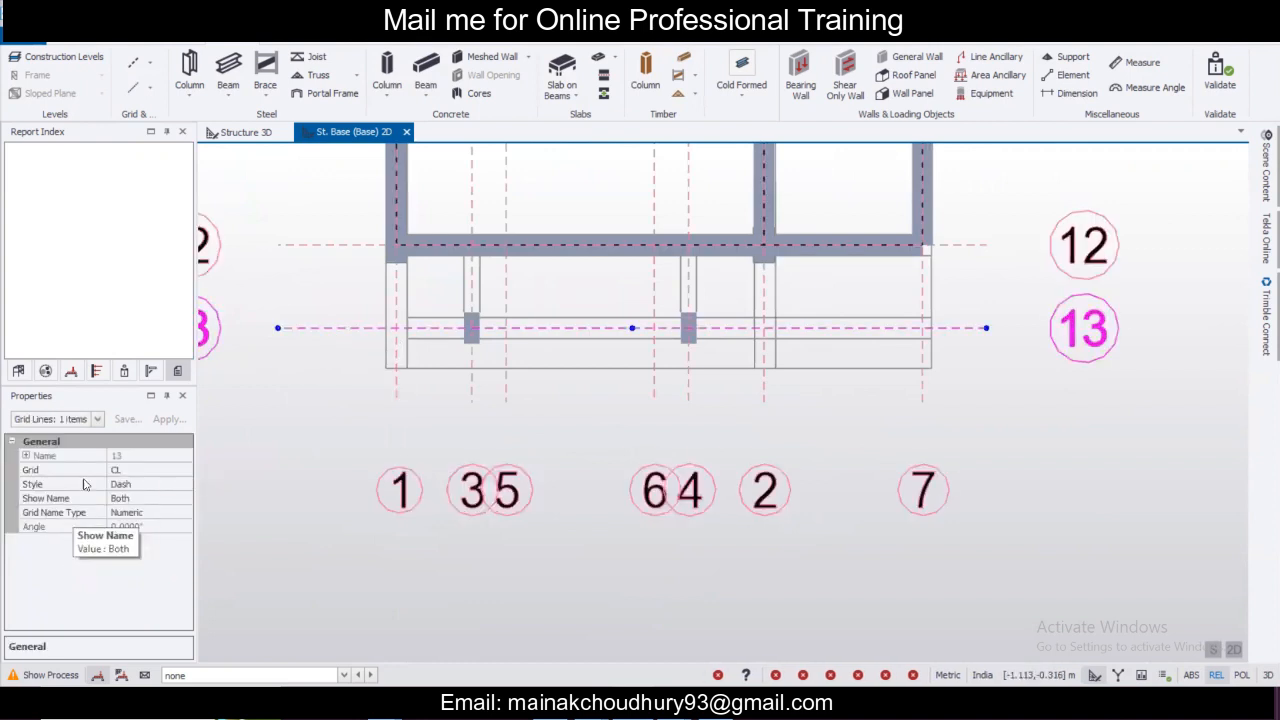
left_click(98, 421)
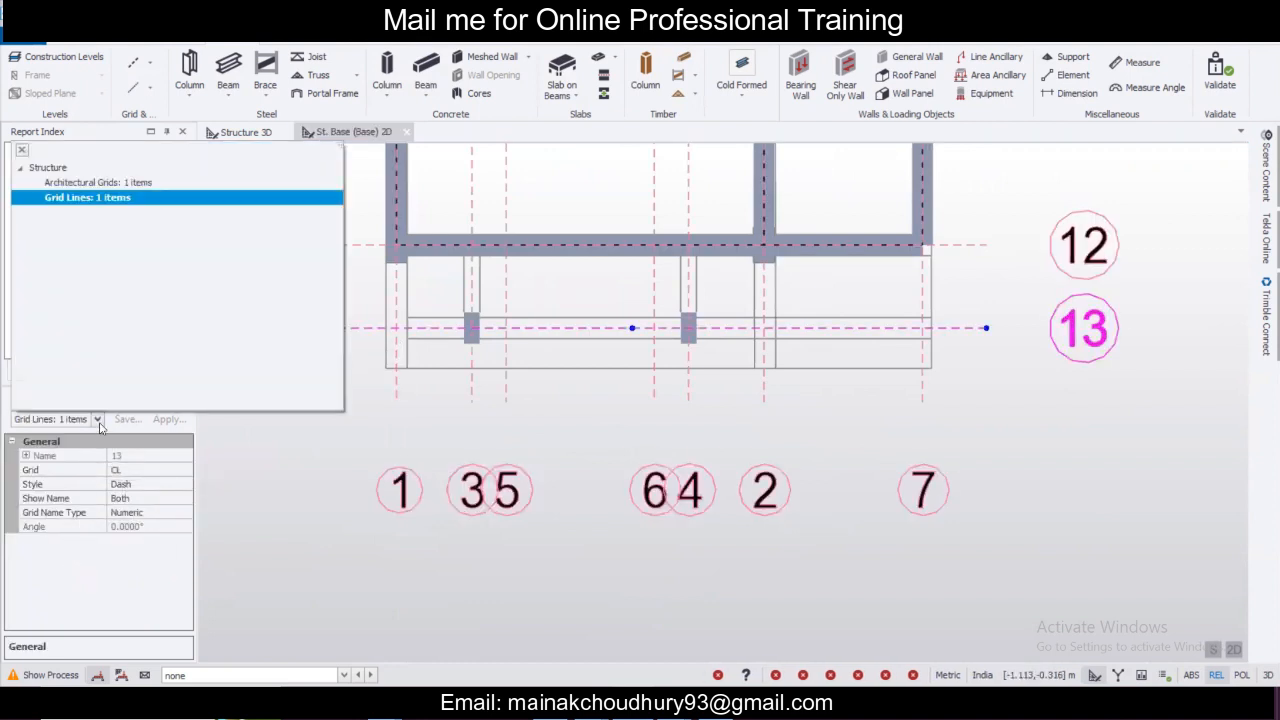
left_click(97, 182)
mouse_move(305, 332)
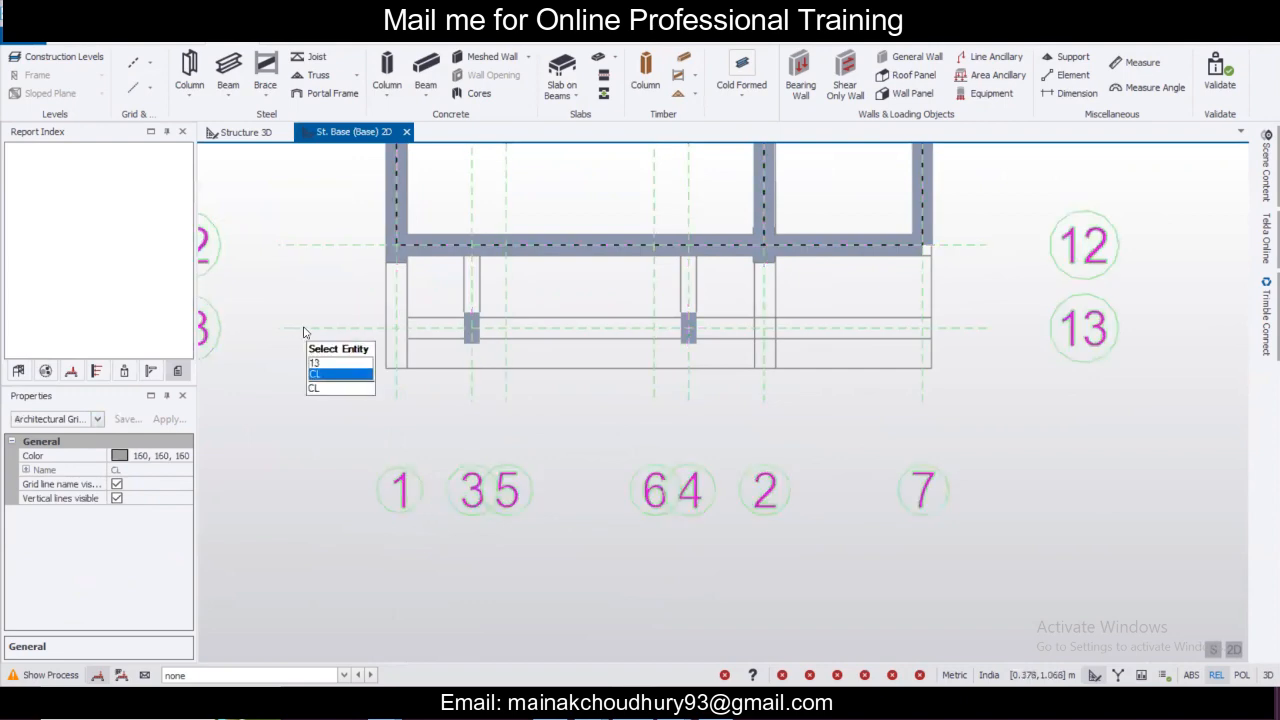
left_click(341, 341)
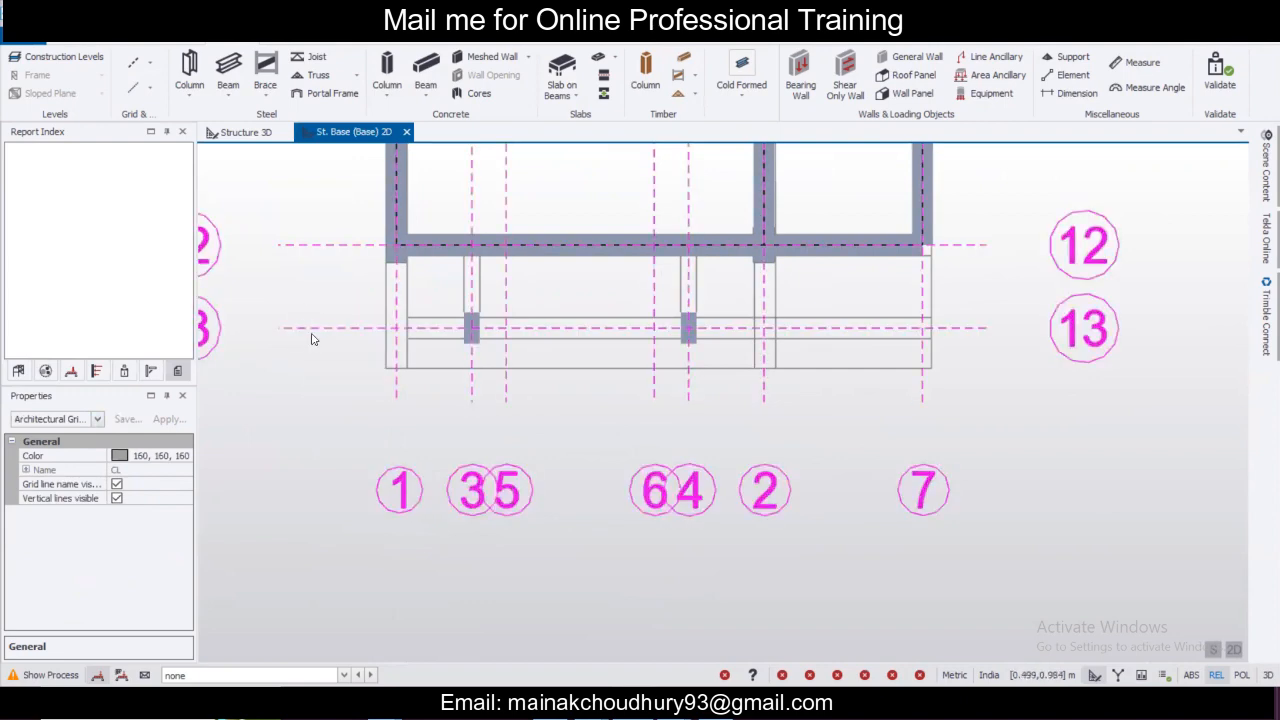
middle_click_drag(299, 337, 416, 353)
key("Escape")
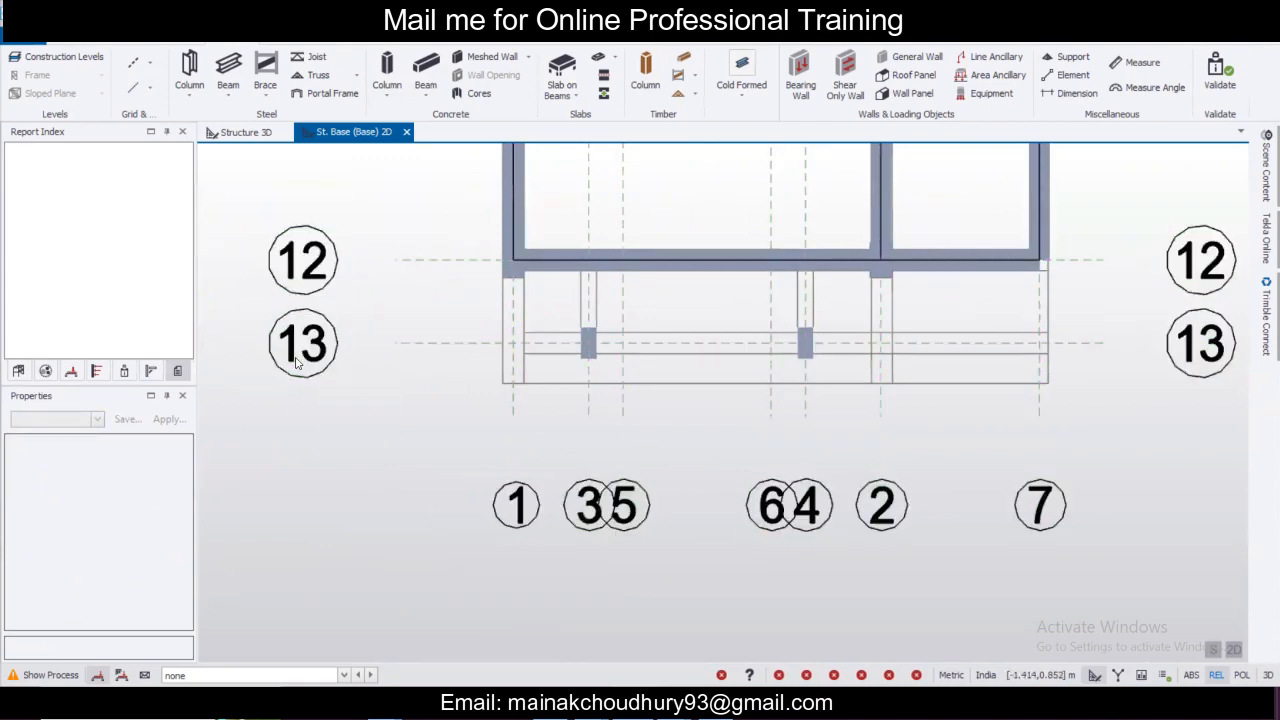
Select only grid line 13 out of the architectural grid and try to copy it.
left_click(287, 344)
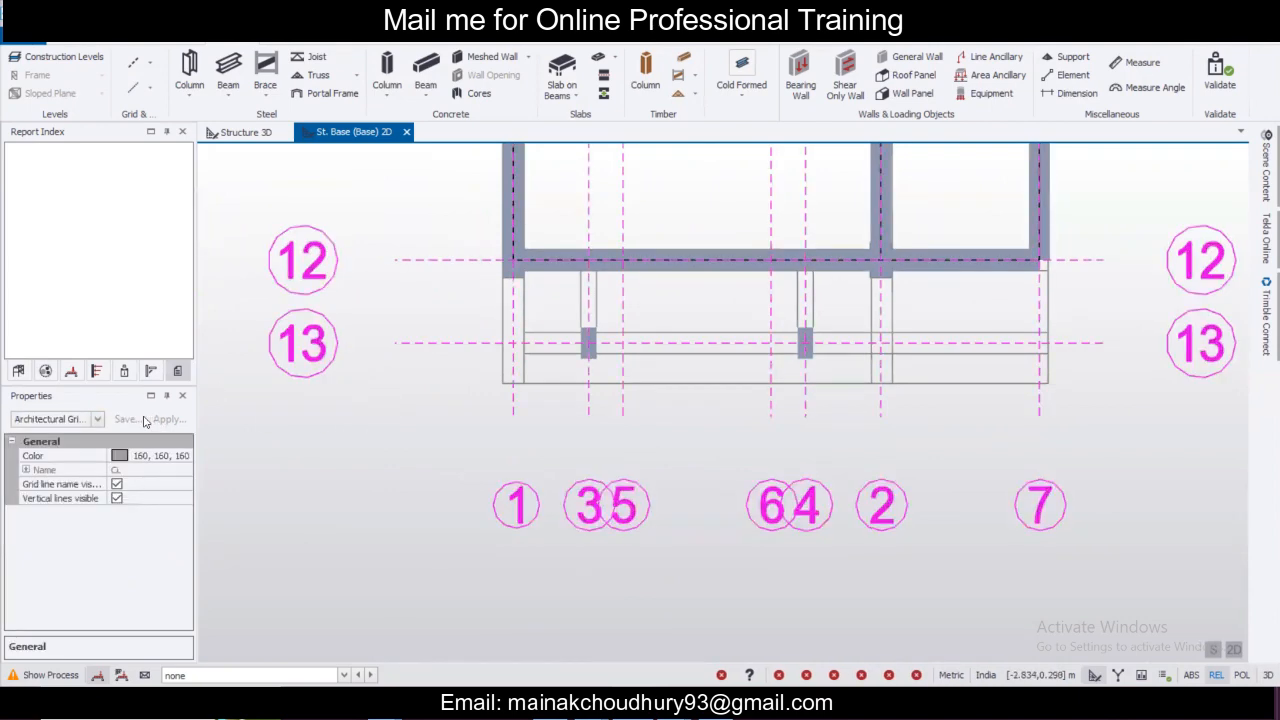
left_click(97, 420)
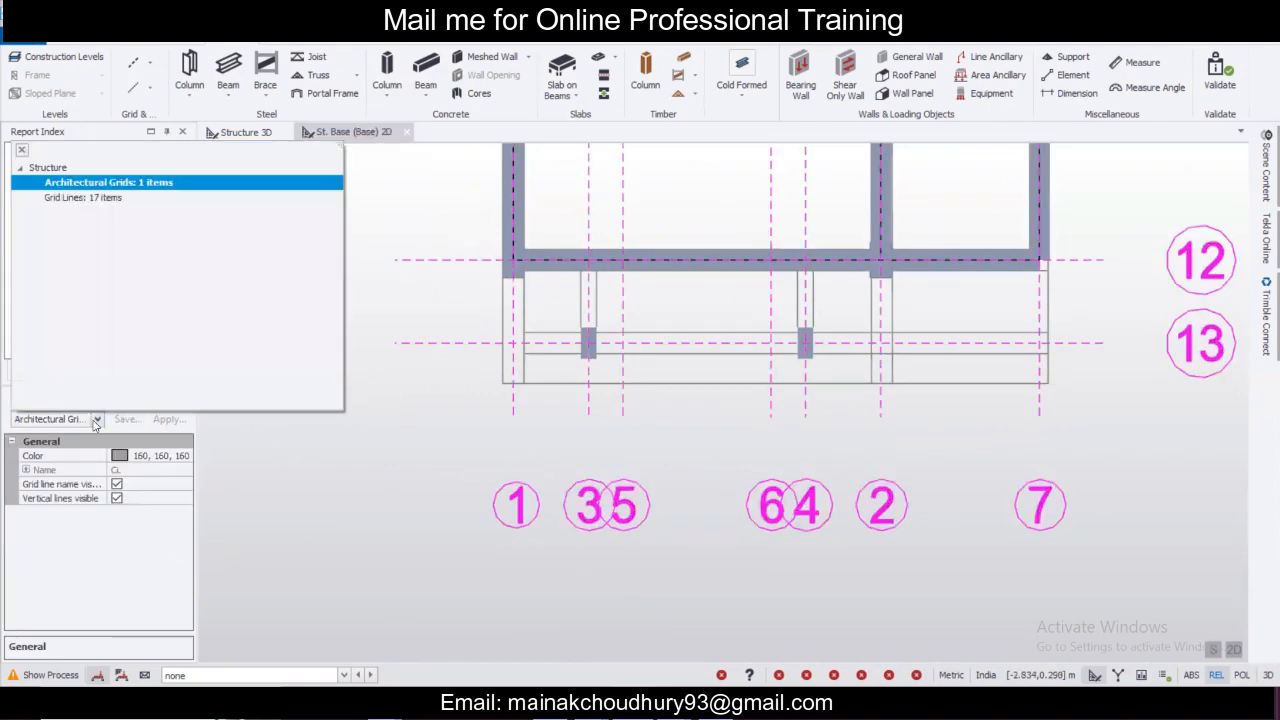
left_click(106, 204)
left_click(442, 344)
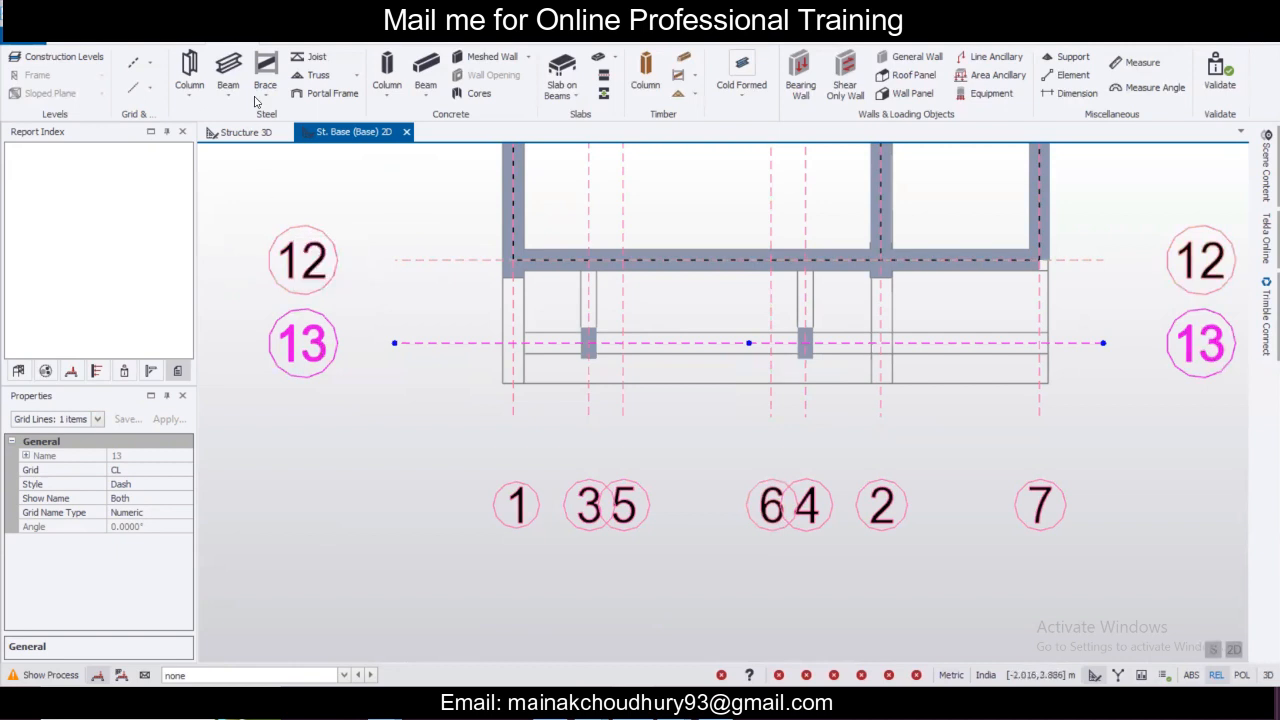
left_click(286, 44)
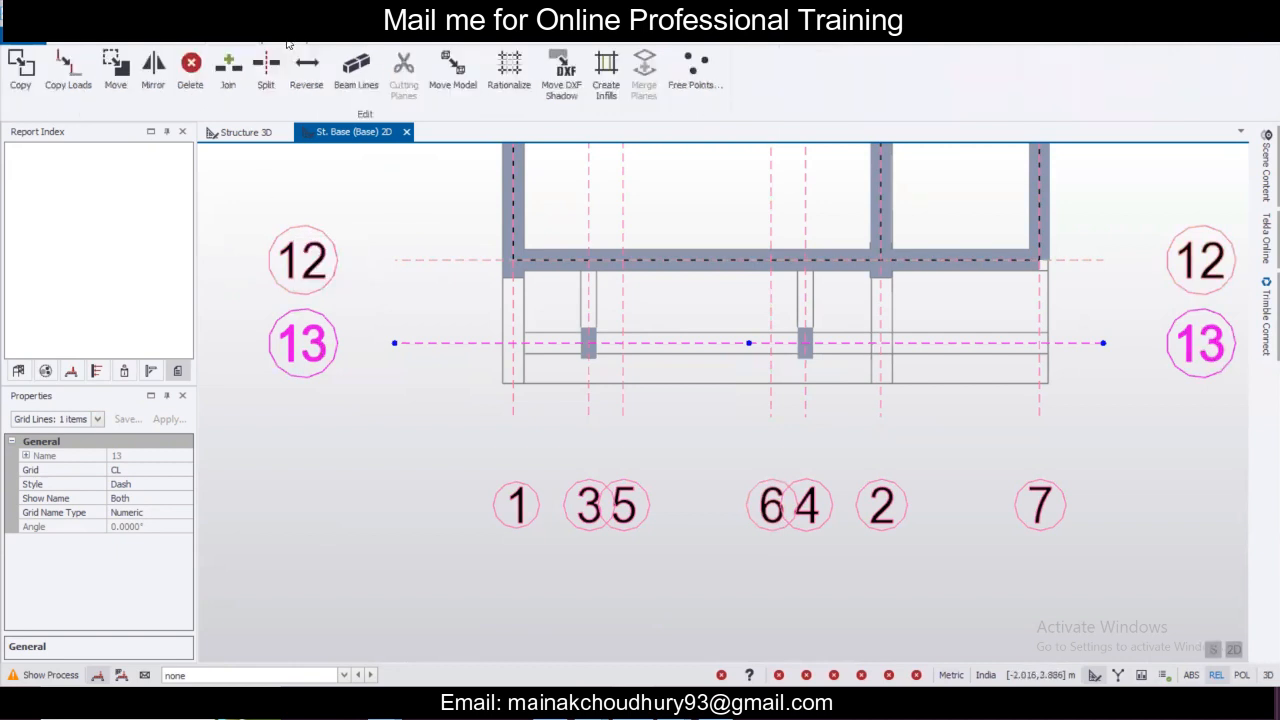
left_click(22, 66)
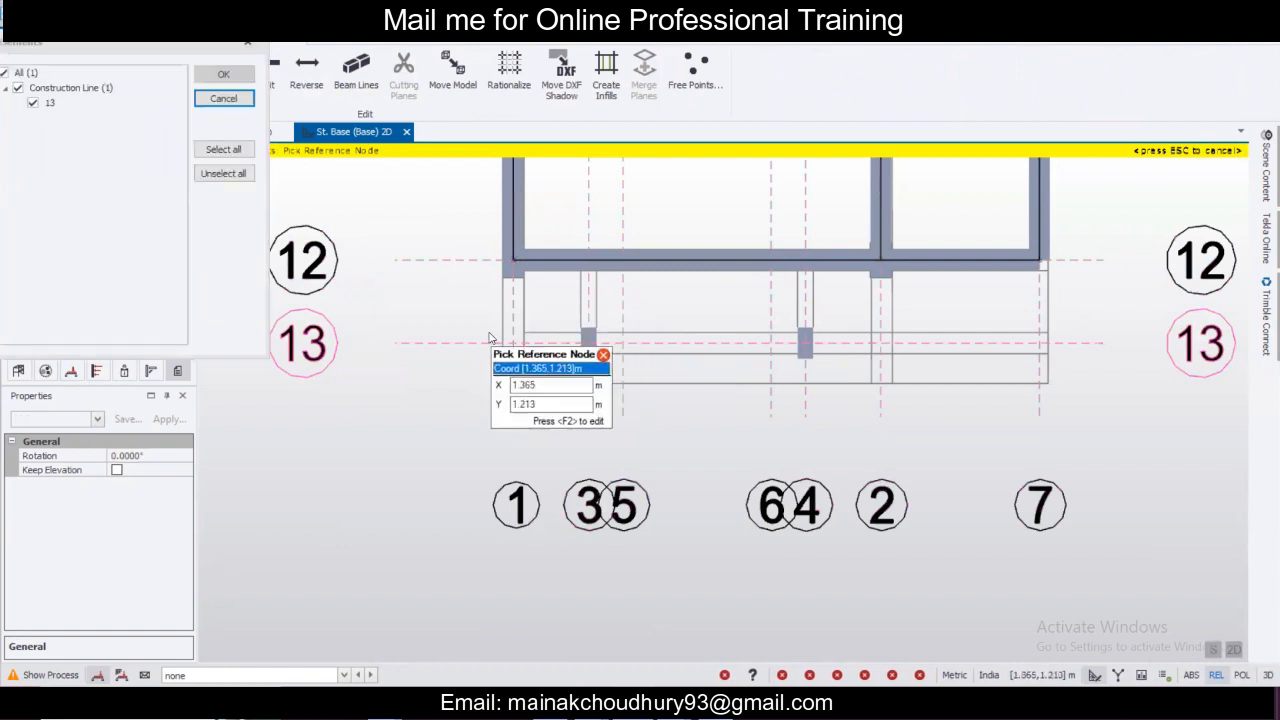
scroll(492, 340, "up", 2)
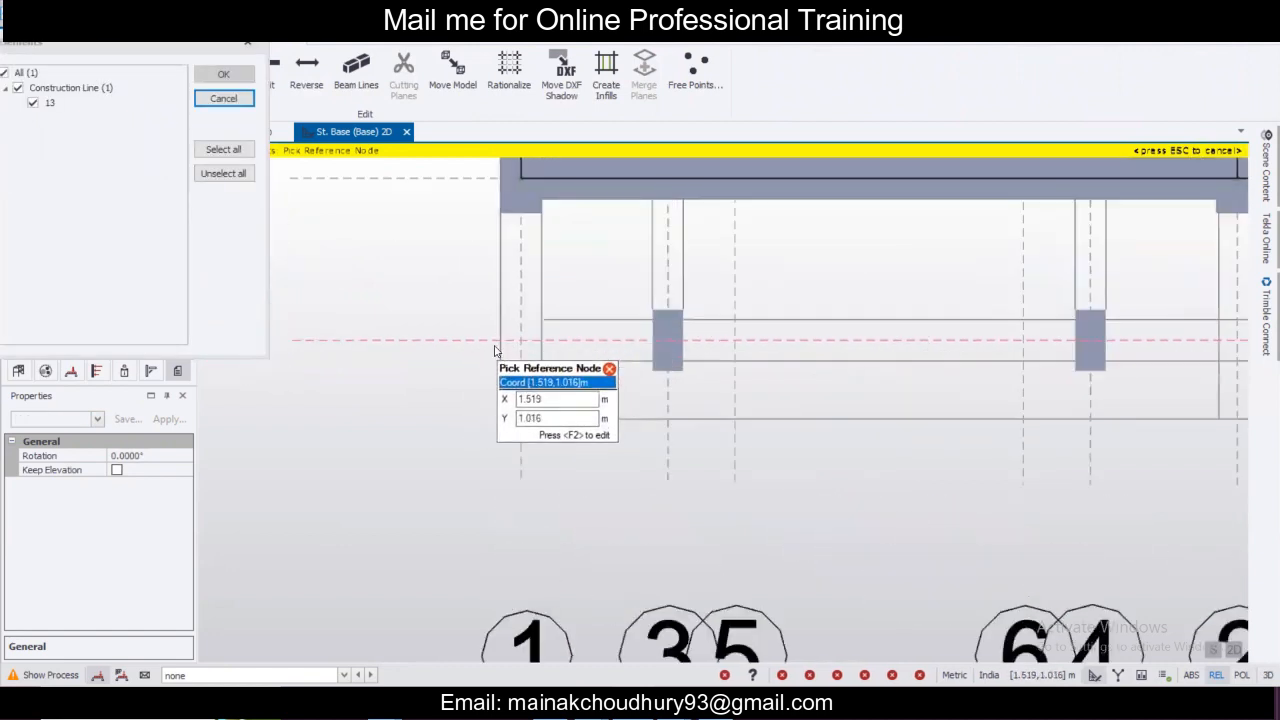
scroll(494, 350, "down", 2)
scroll(494, 350, "up", 1)
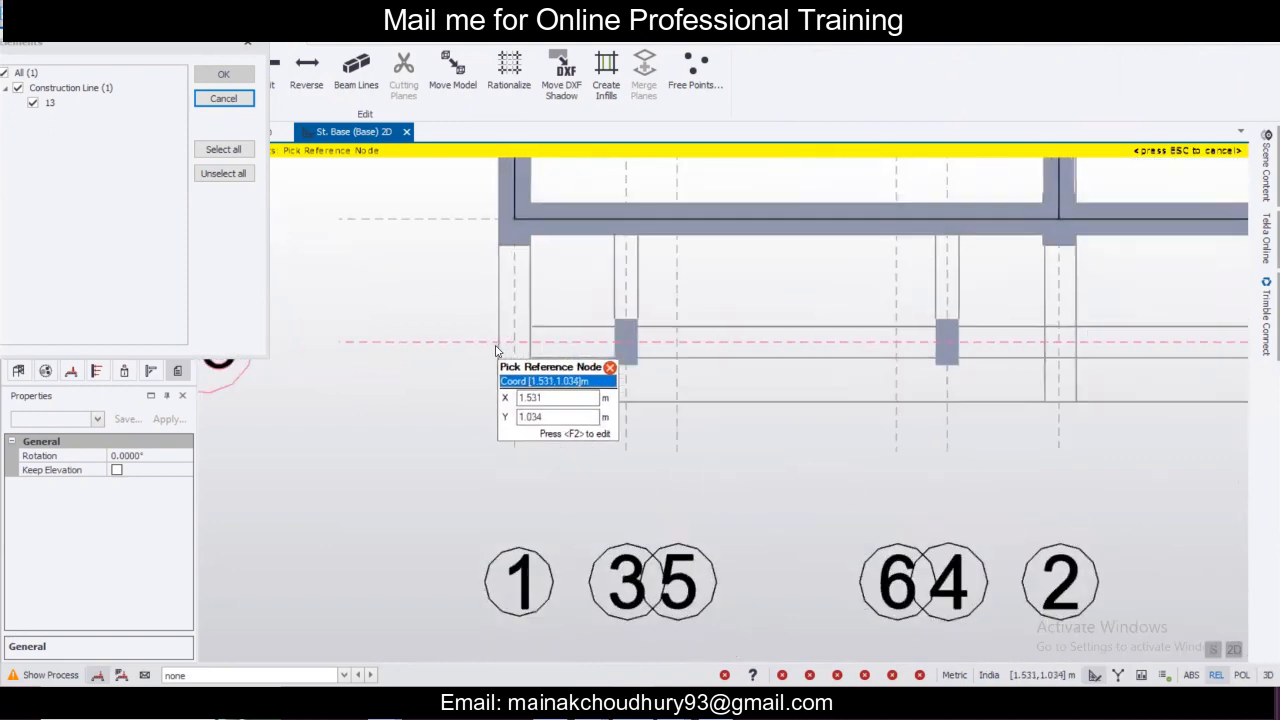
scroll(494, 350, "down", 1)
left_click(248, 46)
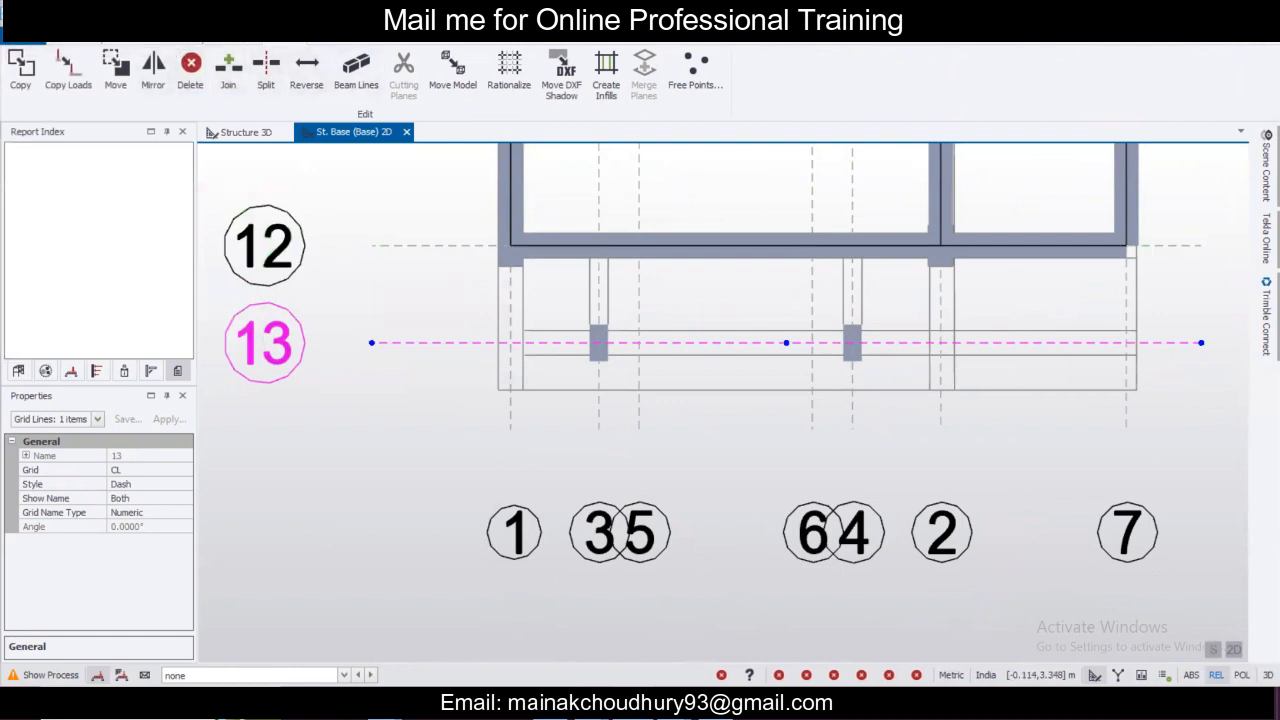
left_click(108, 35)
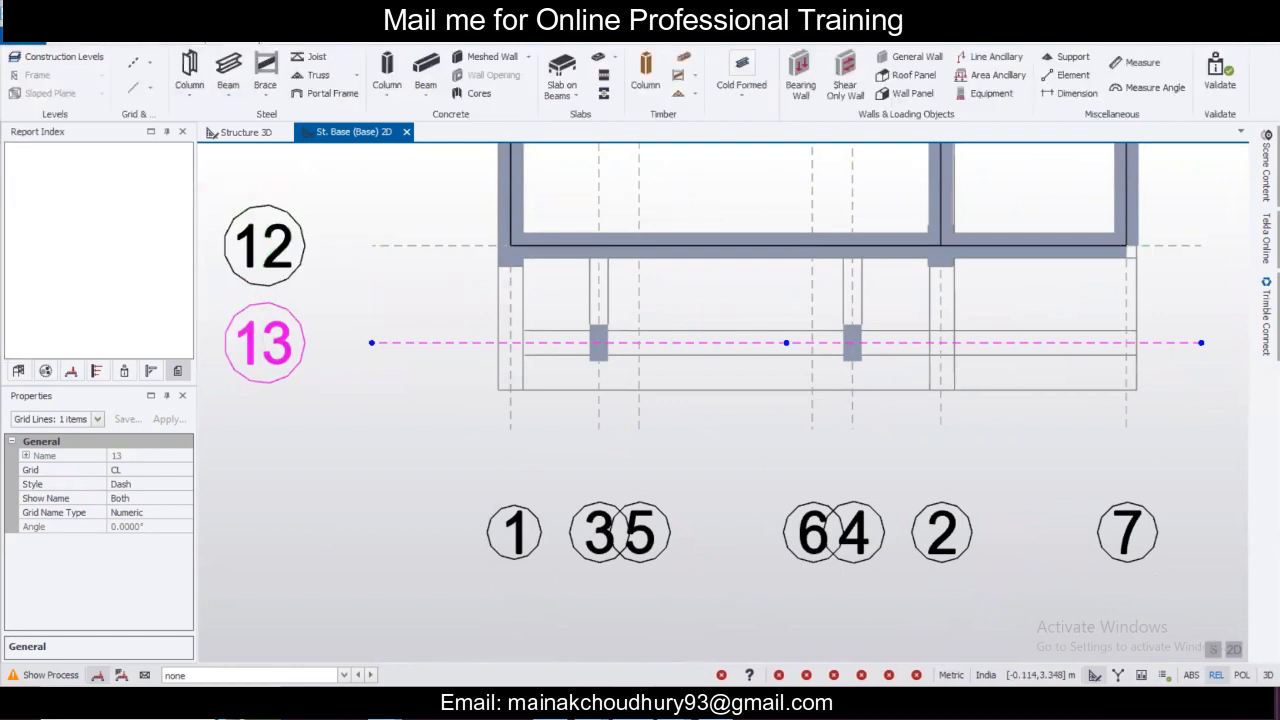
Start a quick parallel copy of grid line 13 towards the outer edge of the DXF outline below it.
left_click(151, 67)
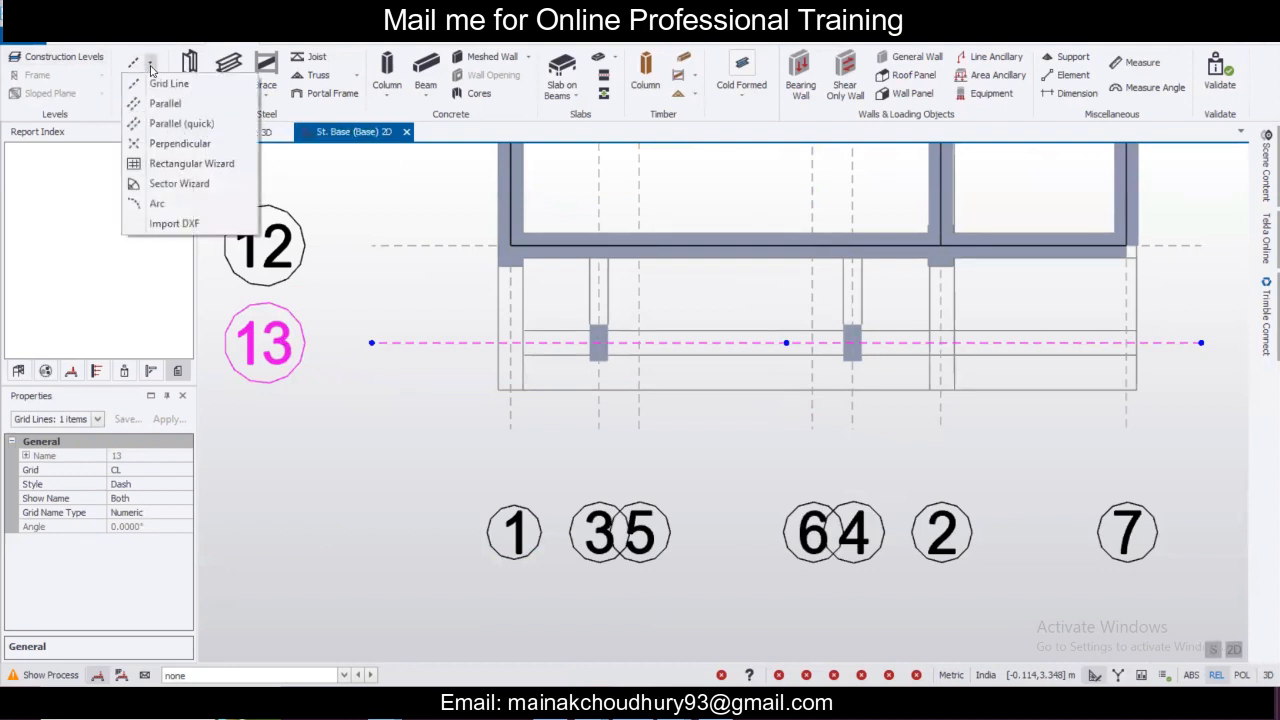
left_click(167, 123)
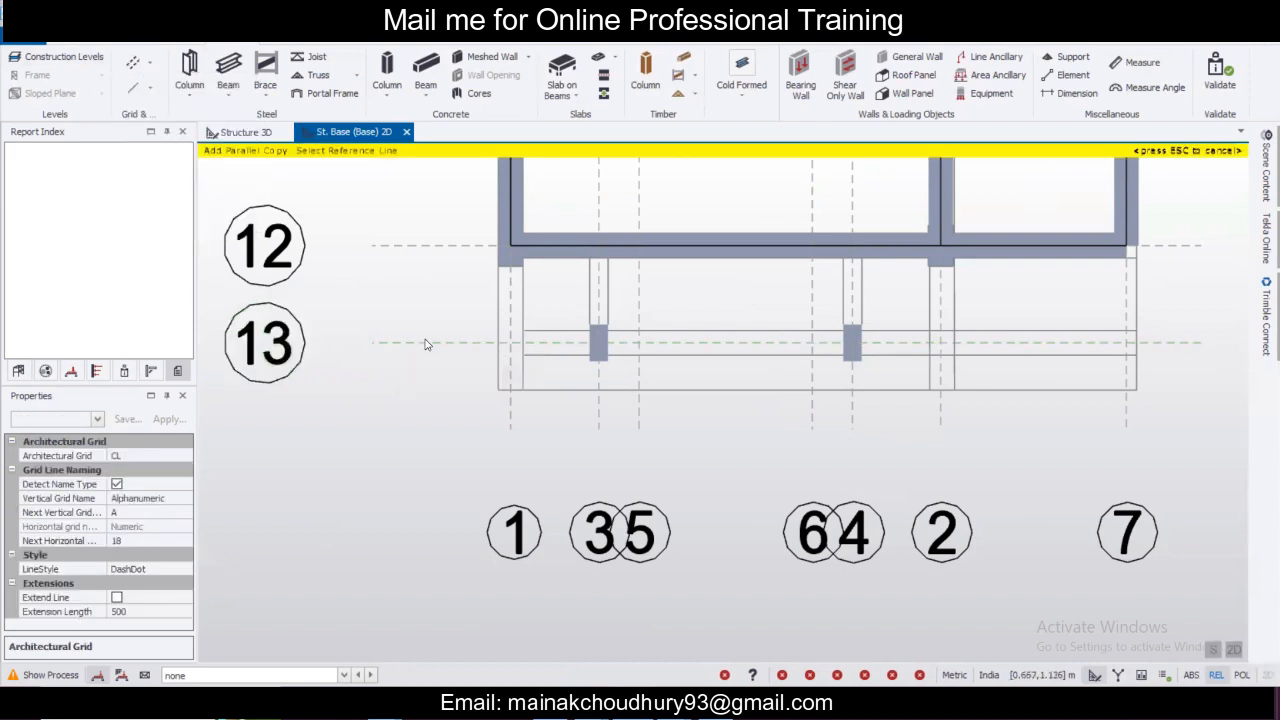
left_click(433, 376)
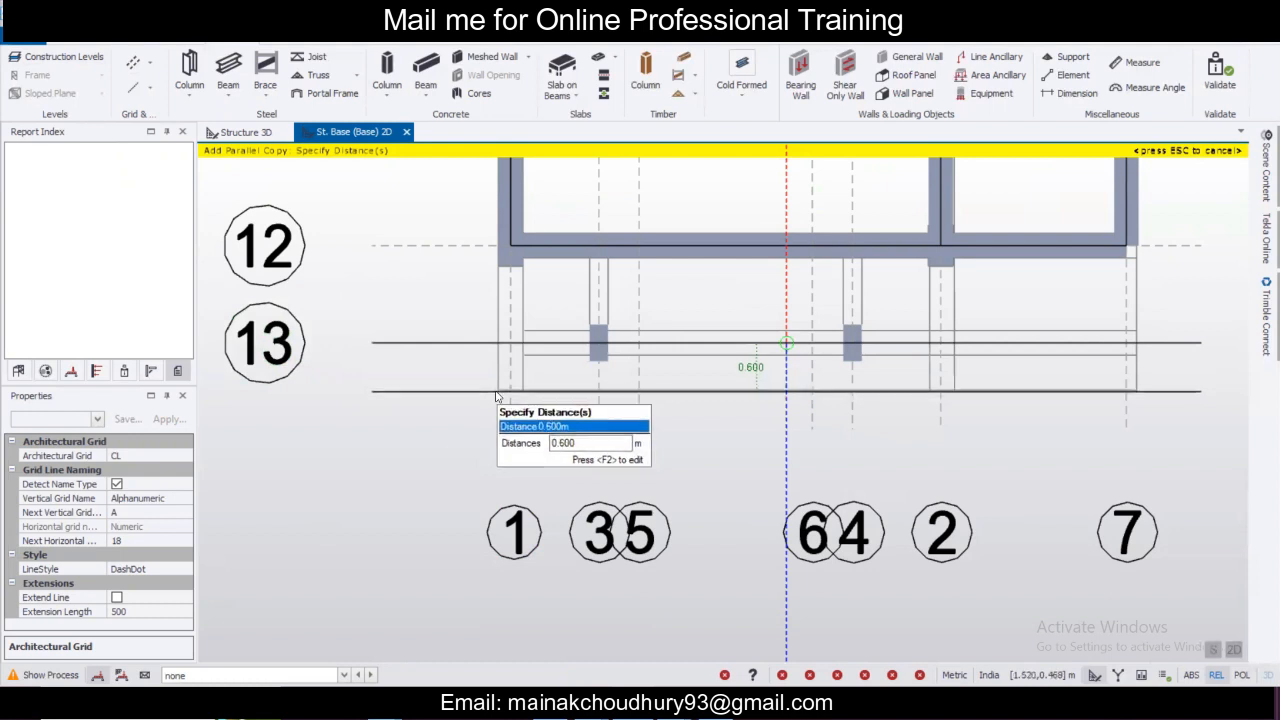
scroll(498, 395, "up", 2)
scroll(498, 400, "down", 3)
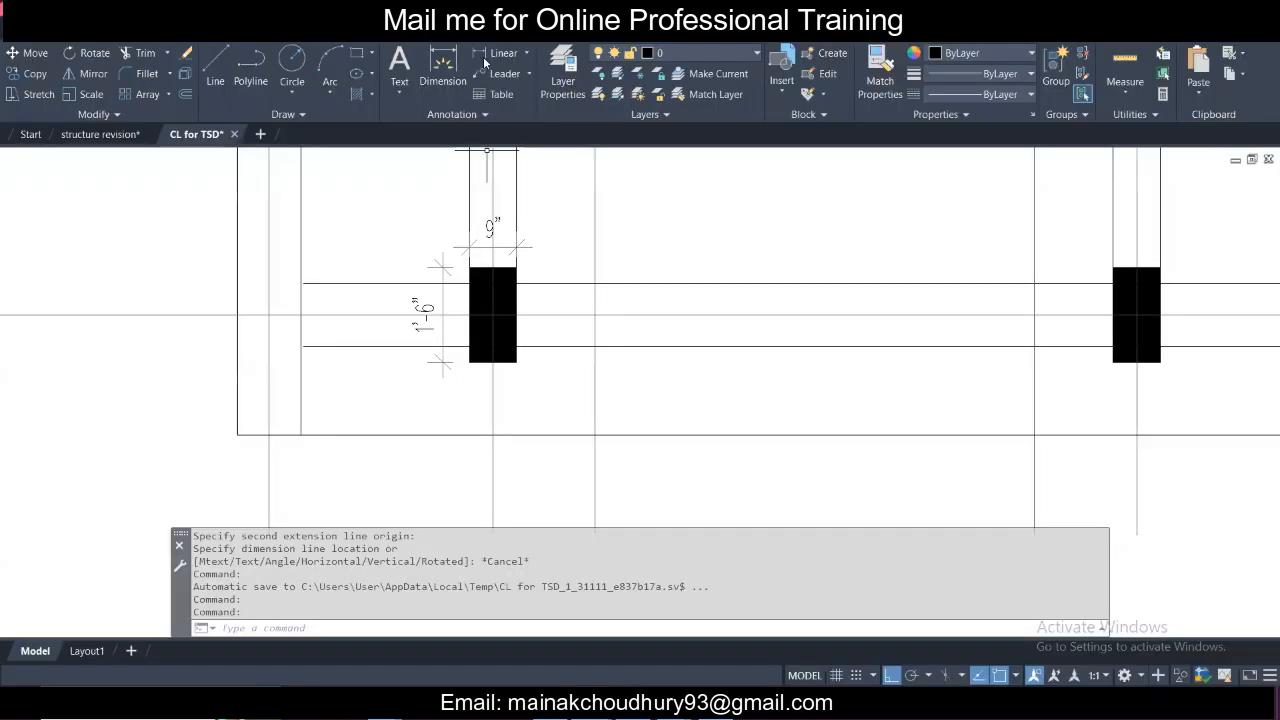
Switch to the AutoCAD drawing and dimension the distance from the grid line through the small columns to the outline edge below.
key("Return")
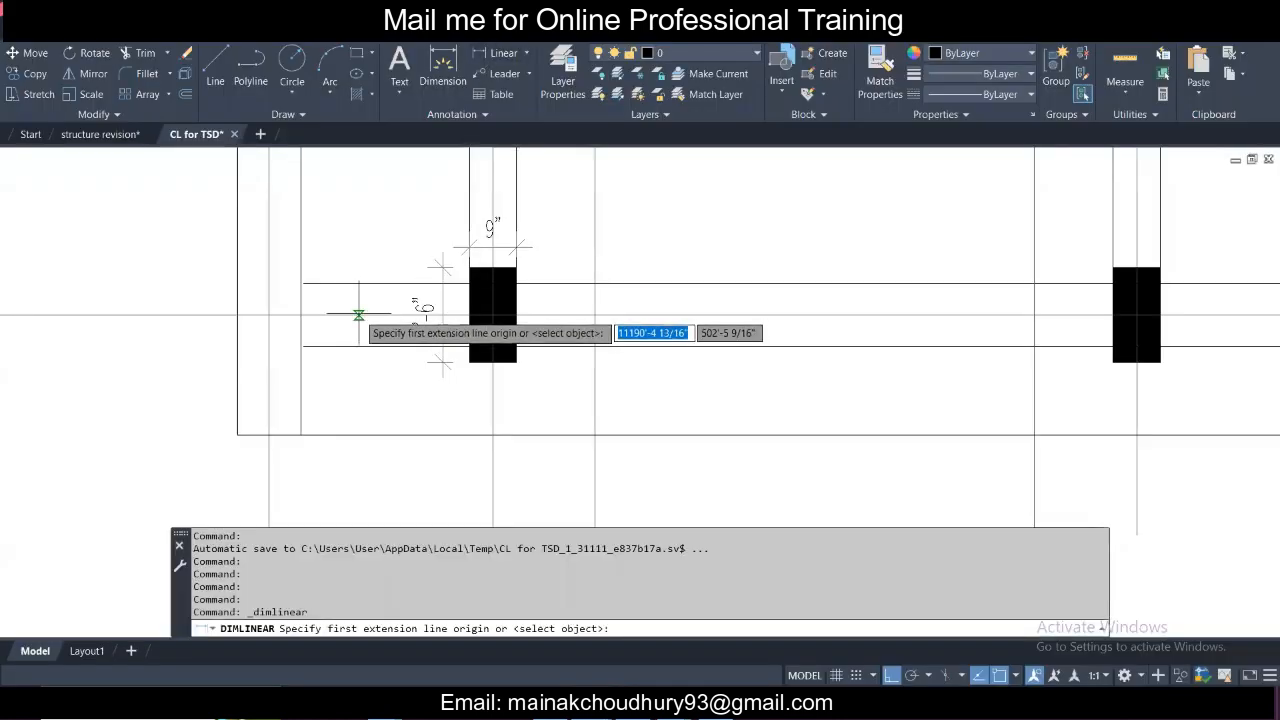
left_click(358, 317)
left_click(358, 436)
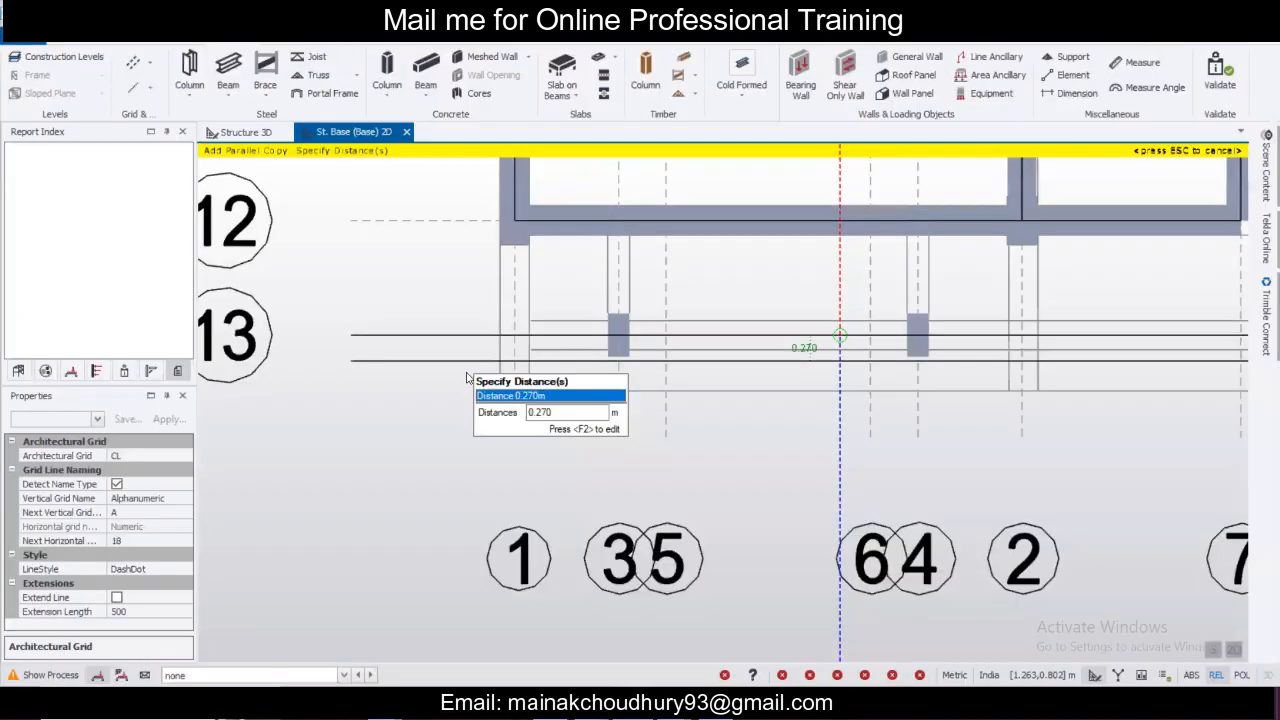
Back in Tekla Structural Designer, place the parallel copy of grid line 13 at a distance of 0.584 m below it.
scroll(466, 378, "up", 1)
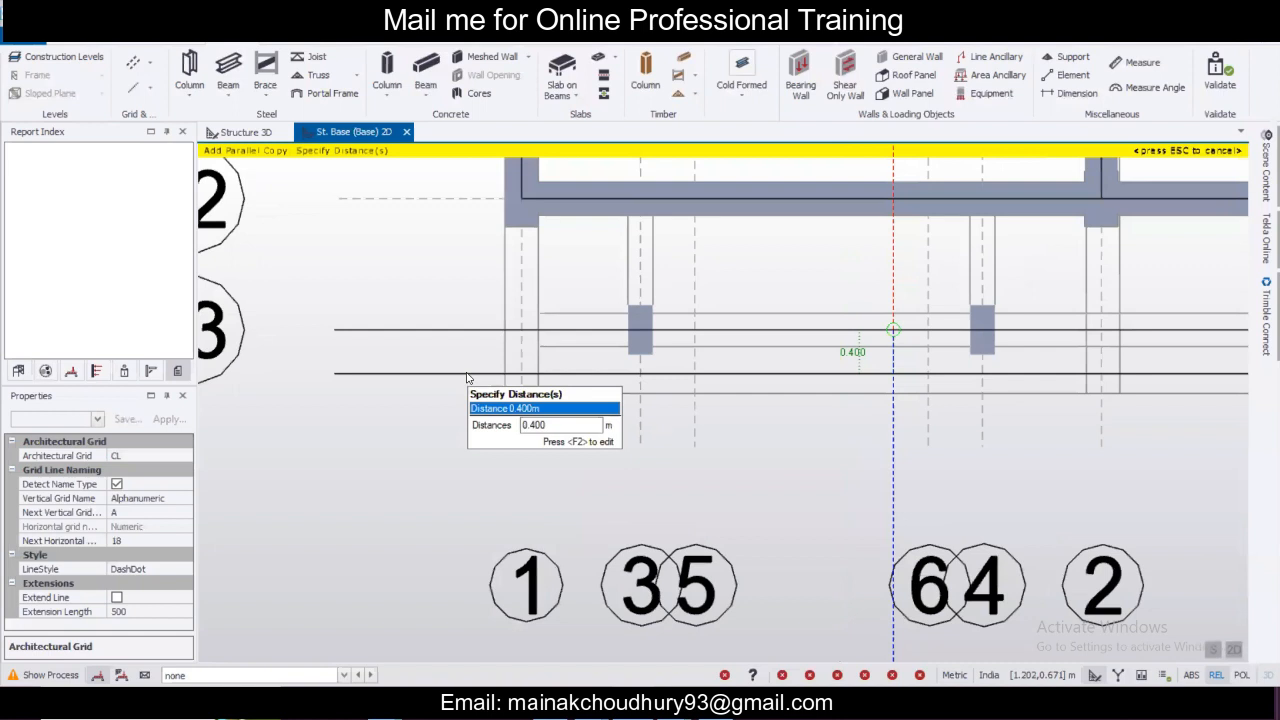
key("F2")
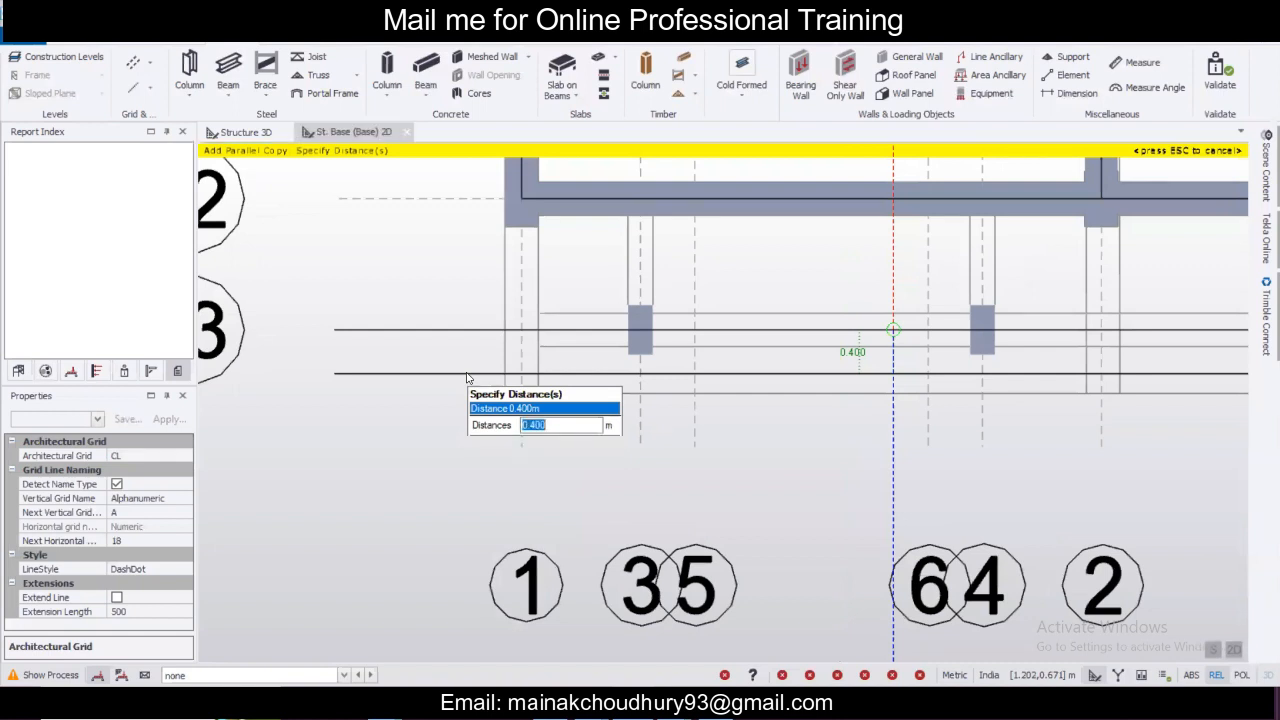
type(".584")
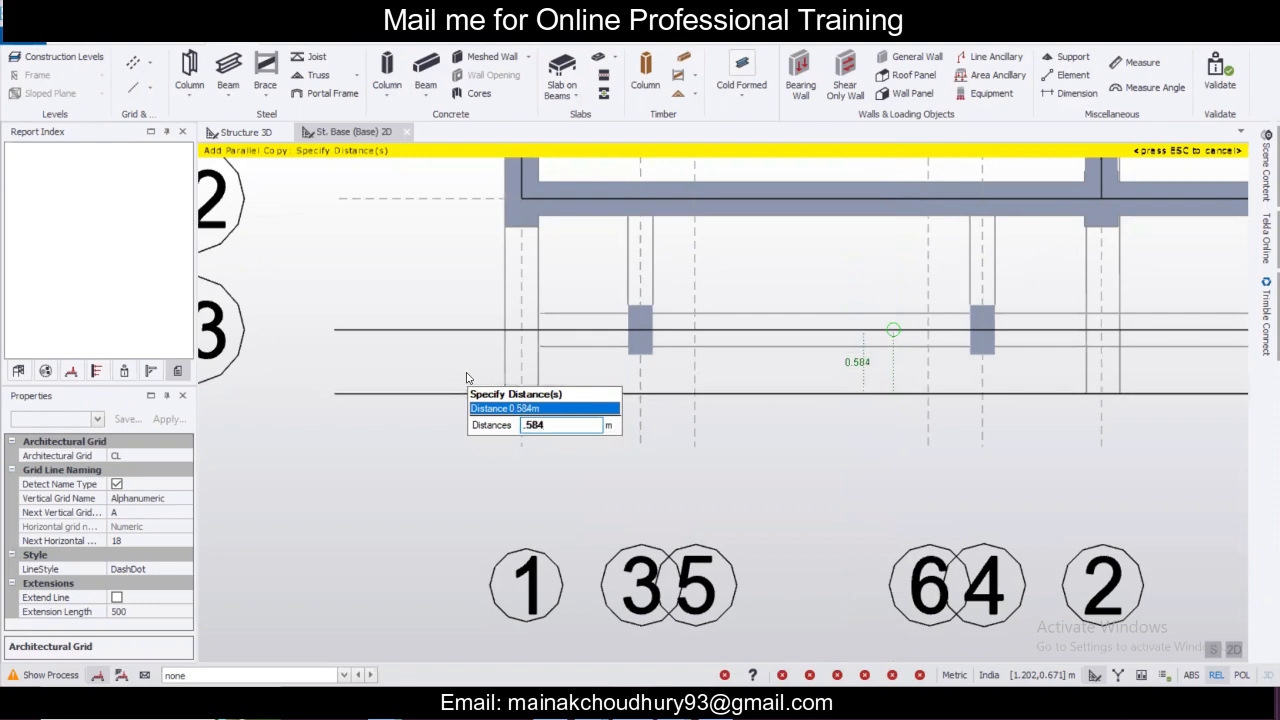
key("Return")
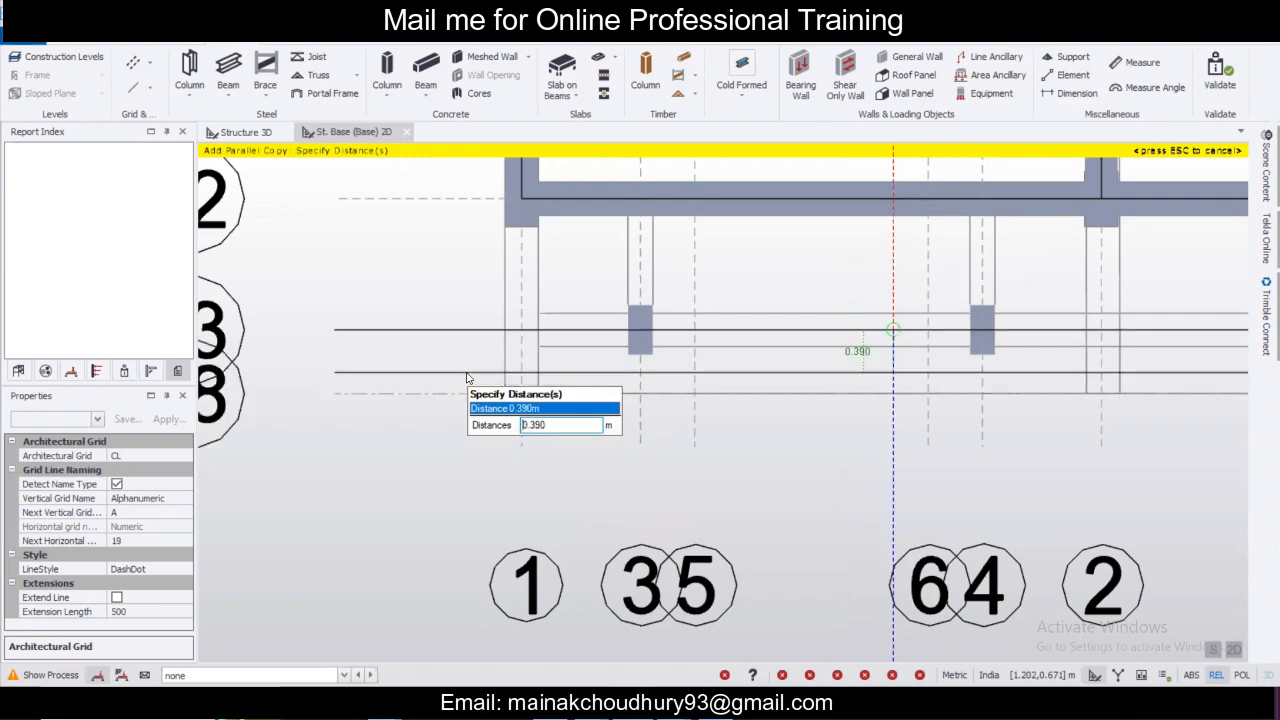
scroll(391, 393, "down", 5)
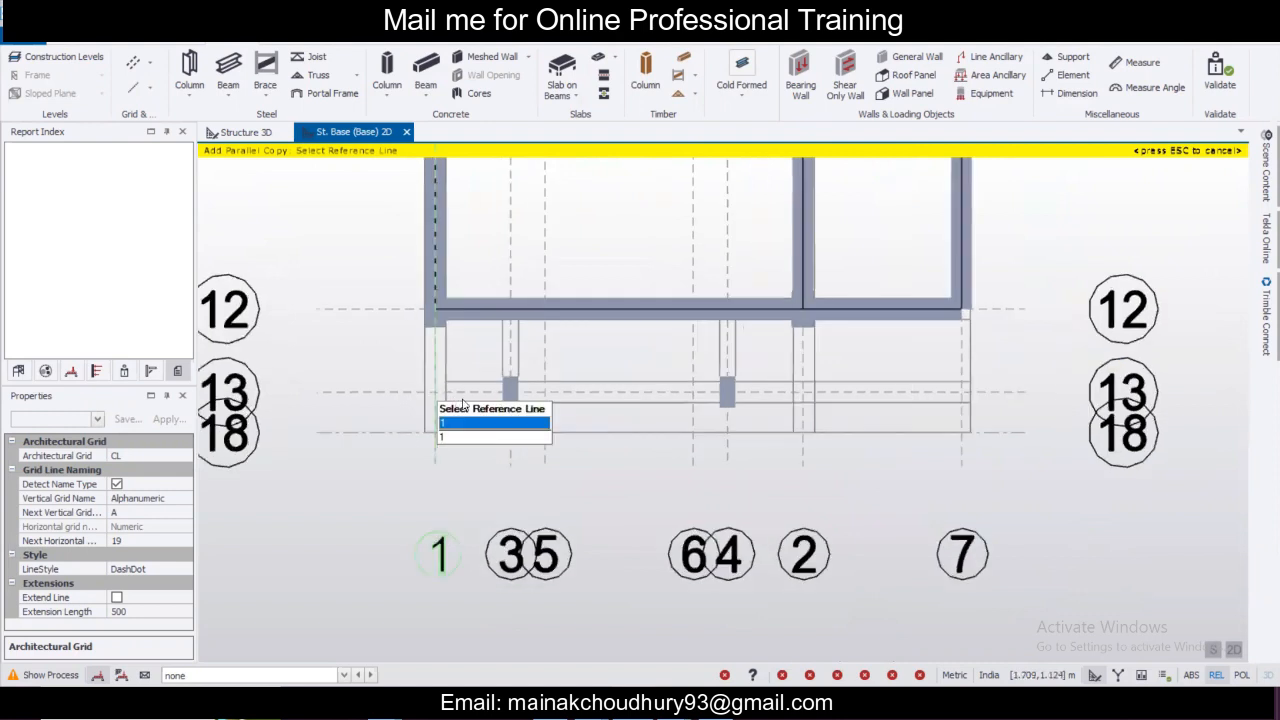
Draw a 300x450 plinth beam along grid line 1 from grid line 12 to grid line 18.
scroll(435, 393, "up", 2)
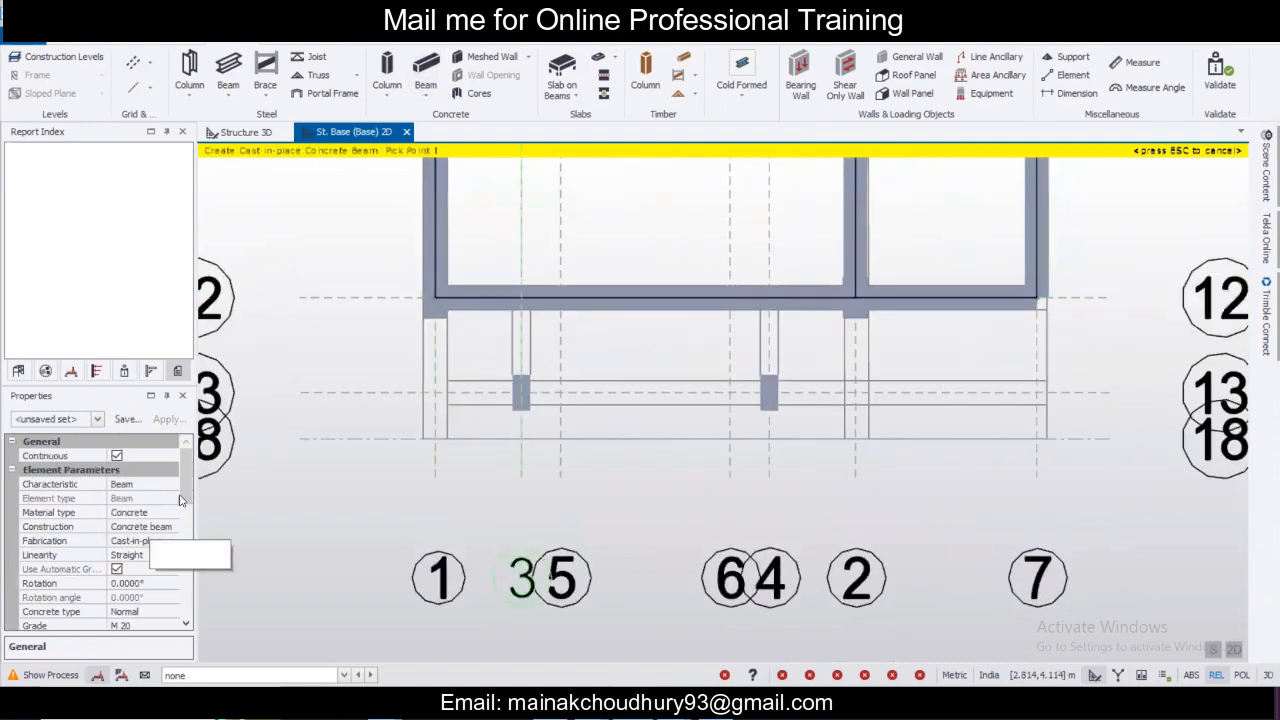
left_click_drag(182, 468, 181, 508)
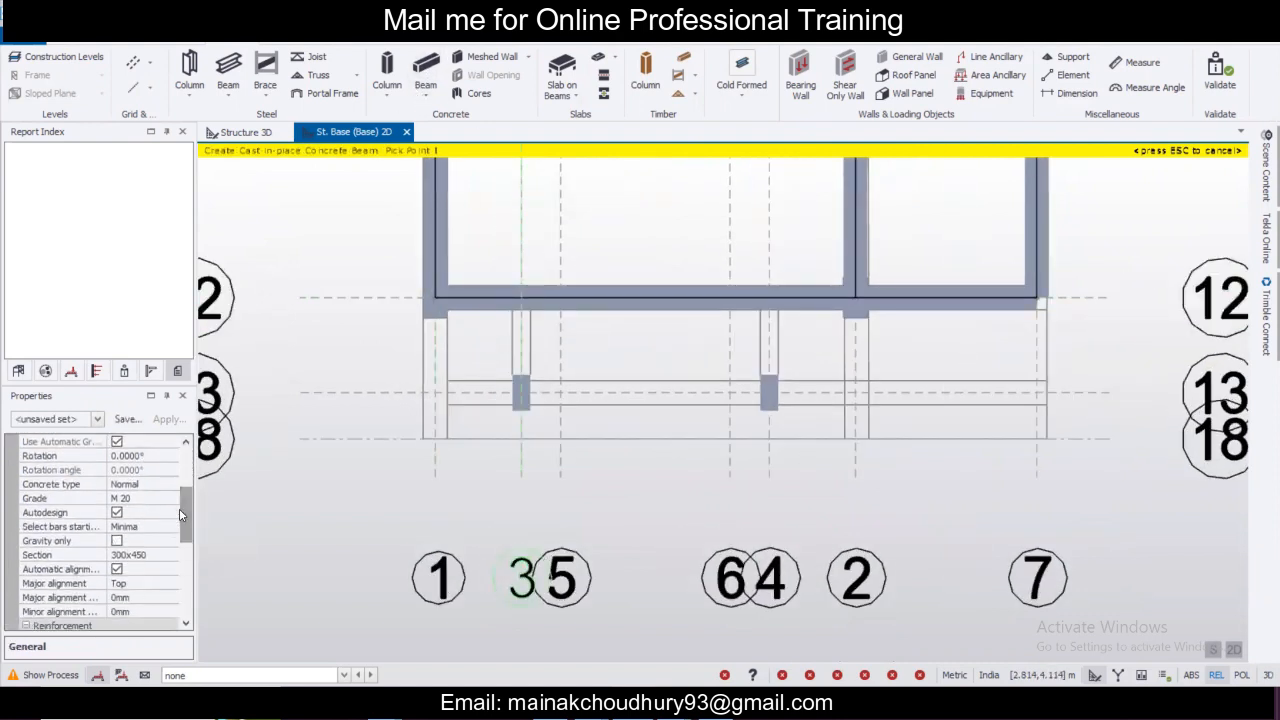
left_click(432, 299)
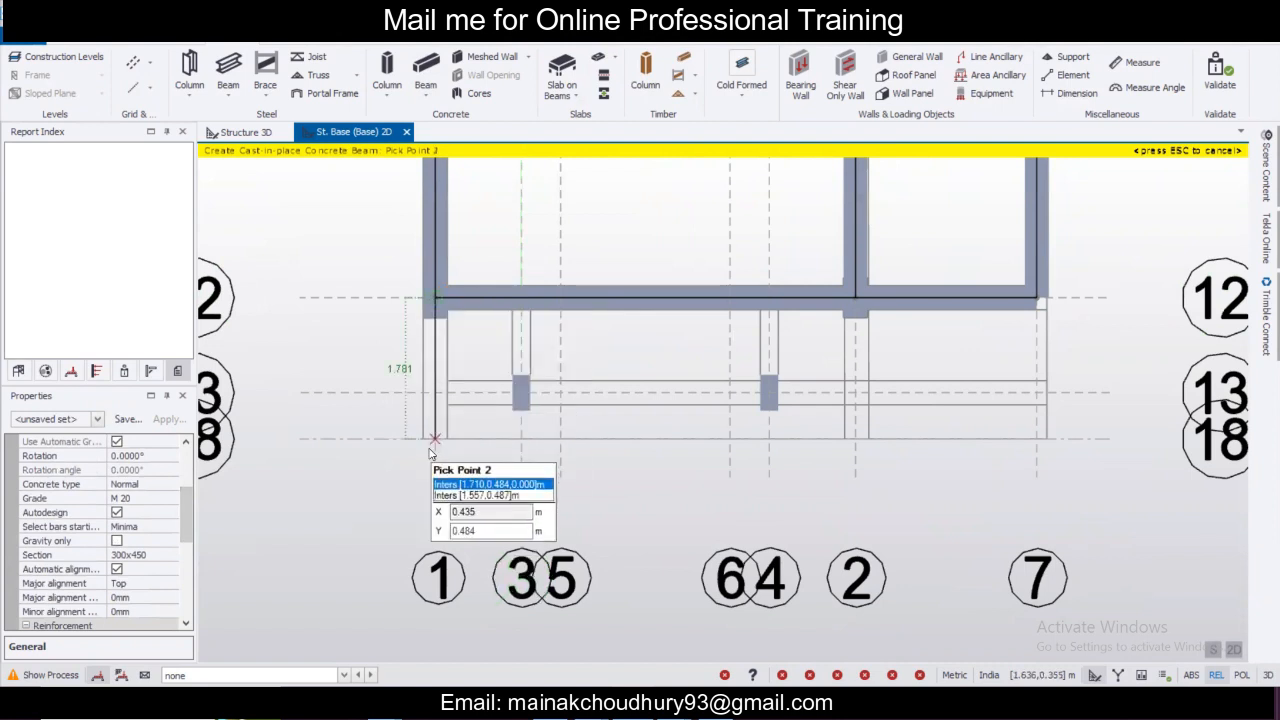
left_click(435, 438)
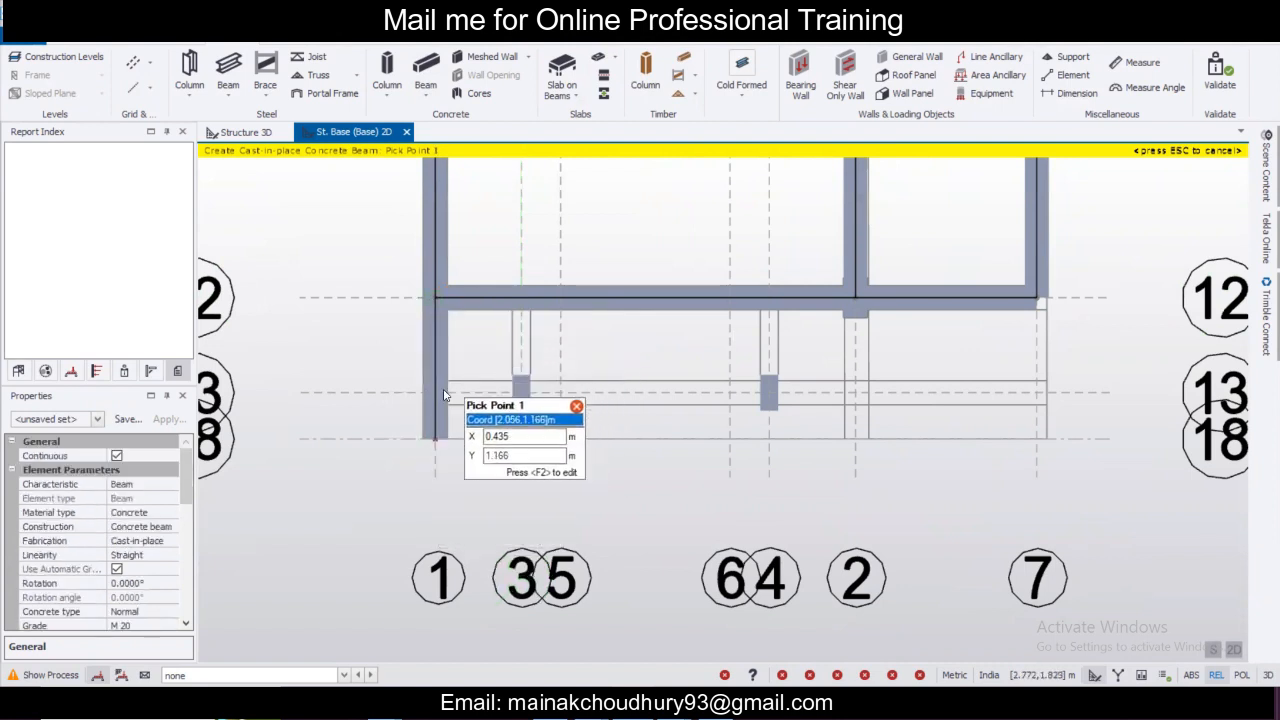
Draw plinth beams along grid line 13 between grid lines 7, 2, 4, 3 and 1.
left_click(1037, 393)
left_click(856, 393)
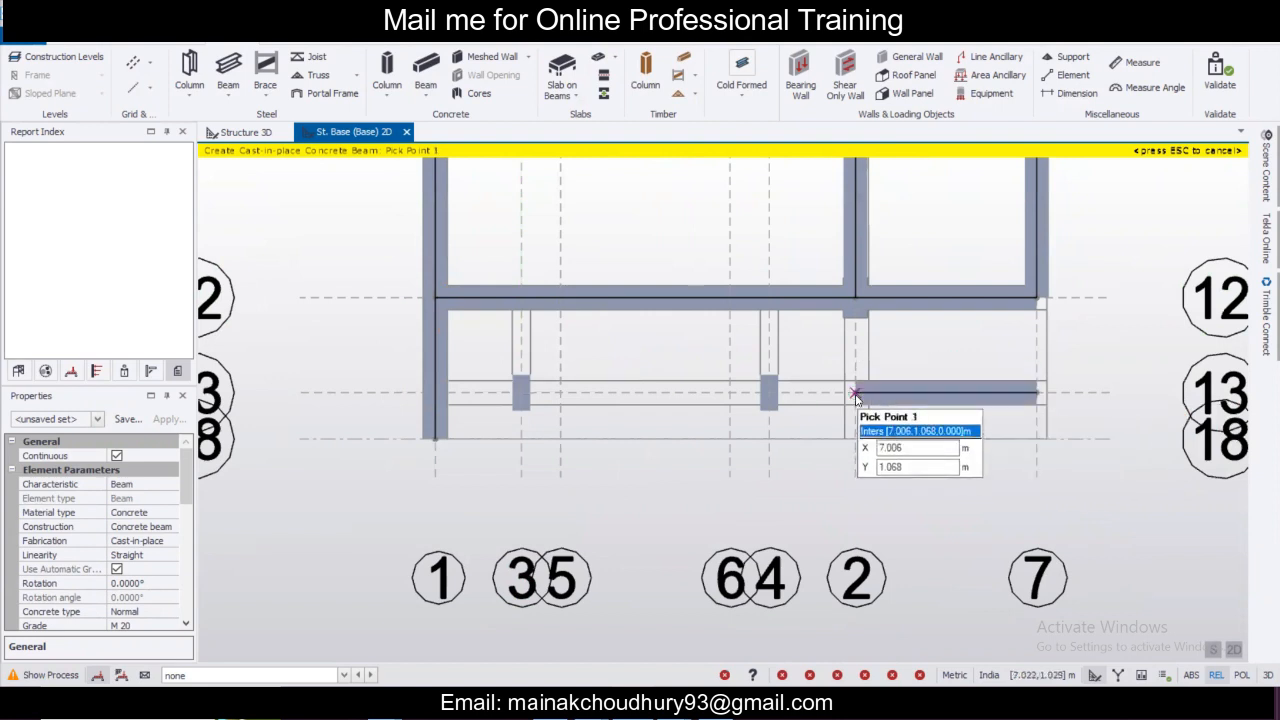
left_click(770, 393)
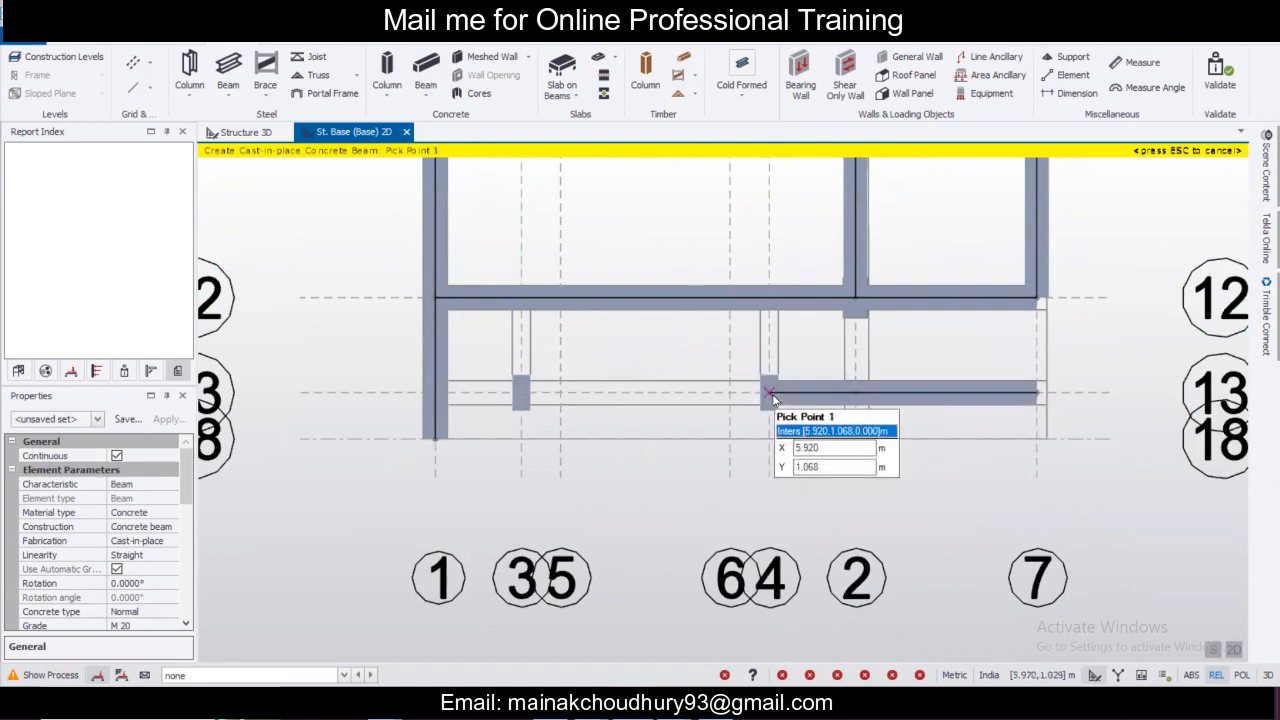
left_click(770, 394)
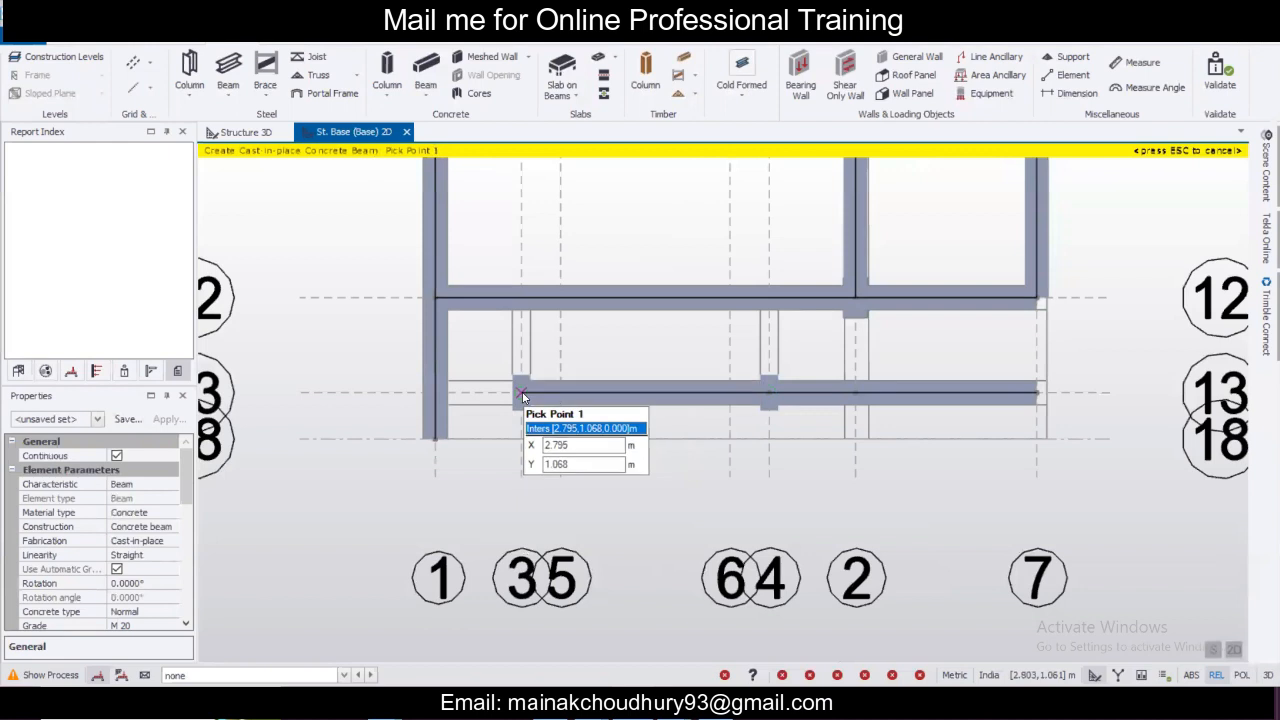
left_click(434, 392)
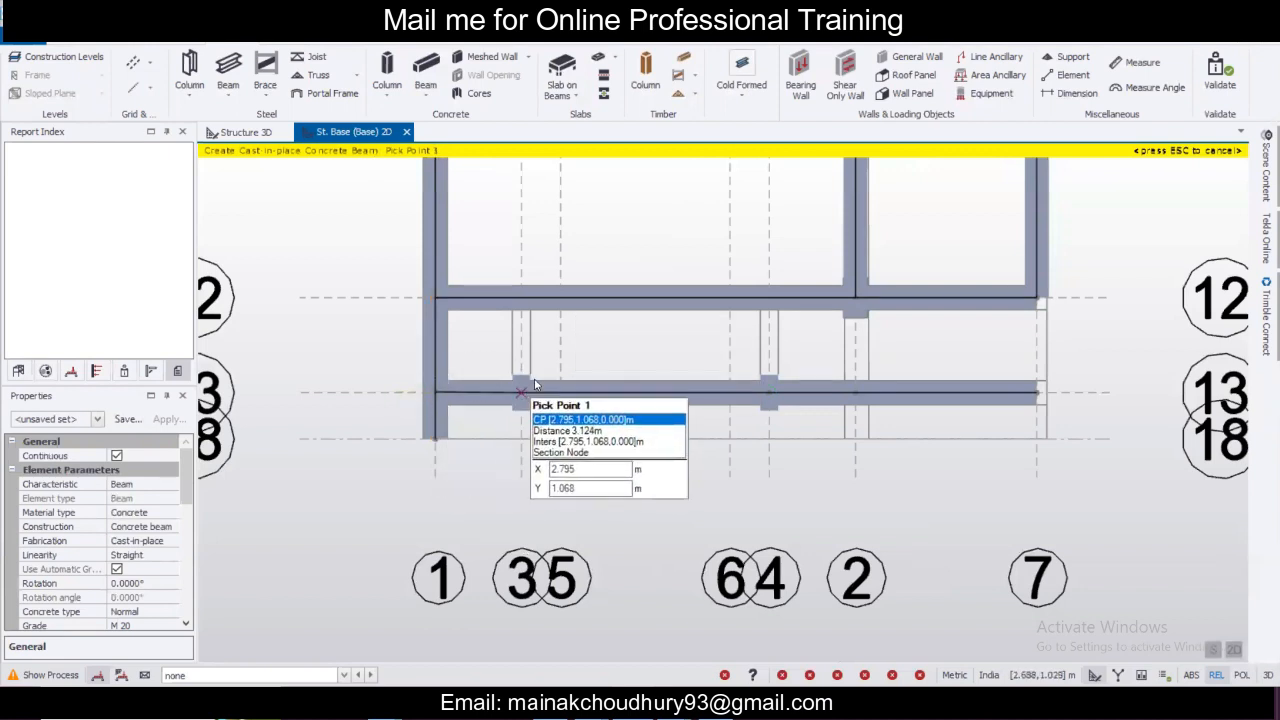
key("Escape")
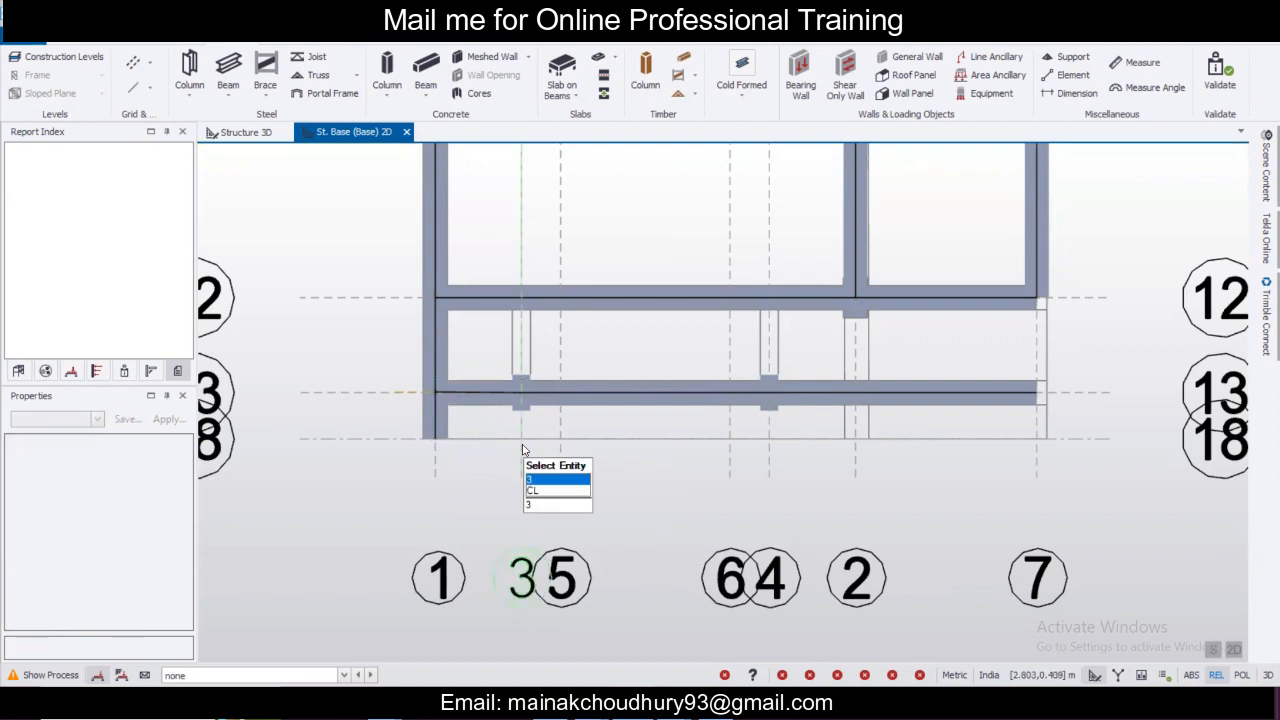
Draw plinth beams along grid lines 3 and 4, each from grid line 18 to 13 and from 13 to 12.
left_click(426, 64)
left_click(437, 392)
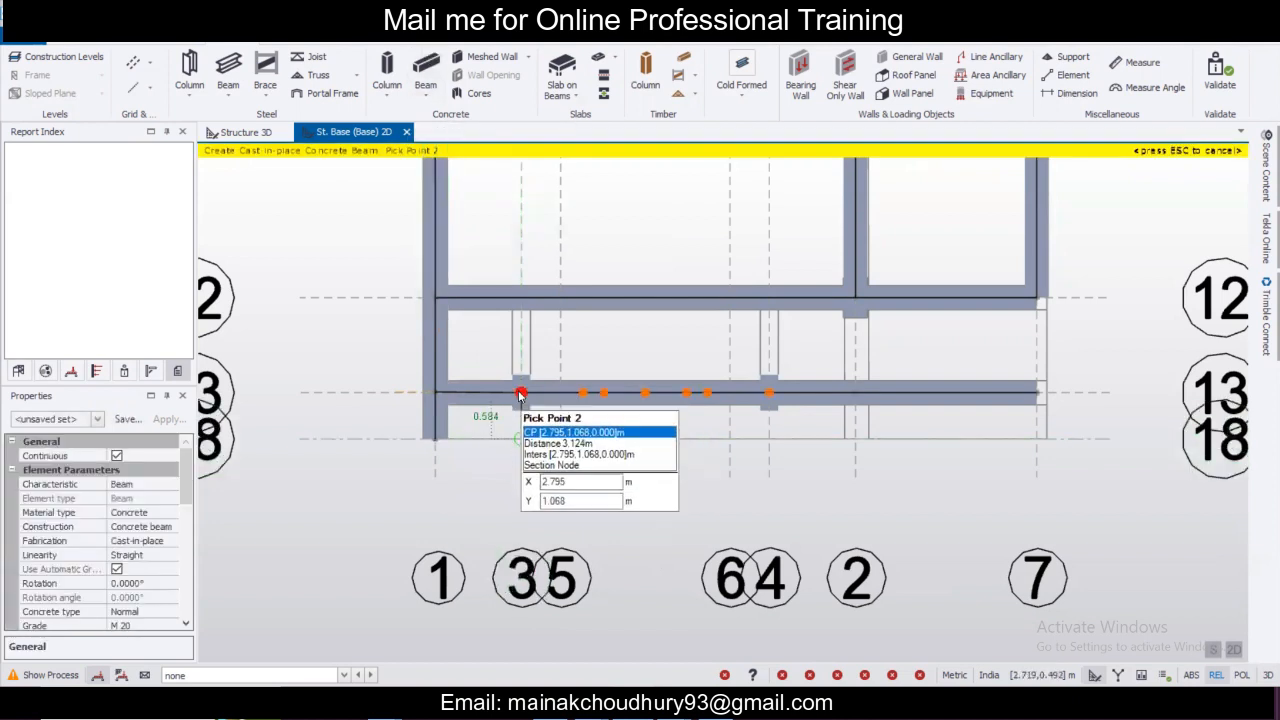
left_click(519, 395)
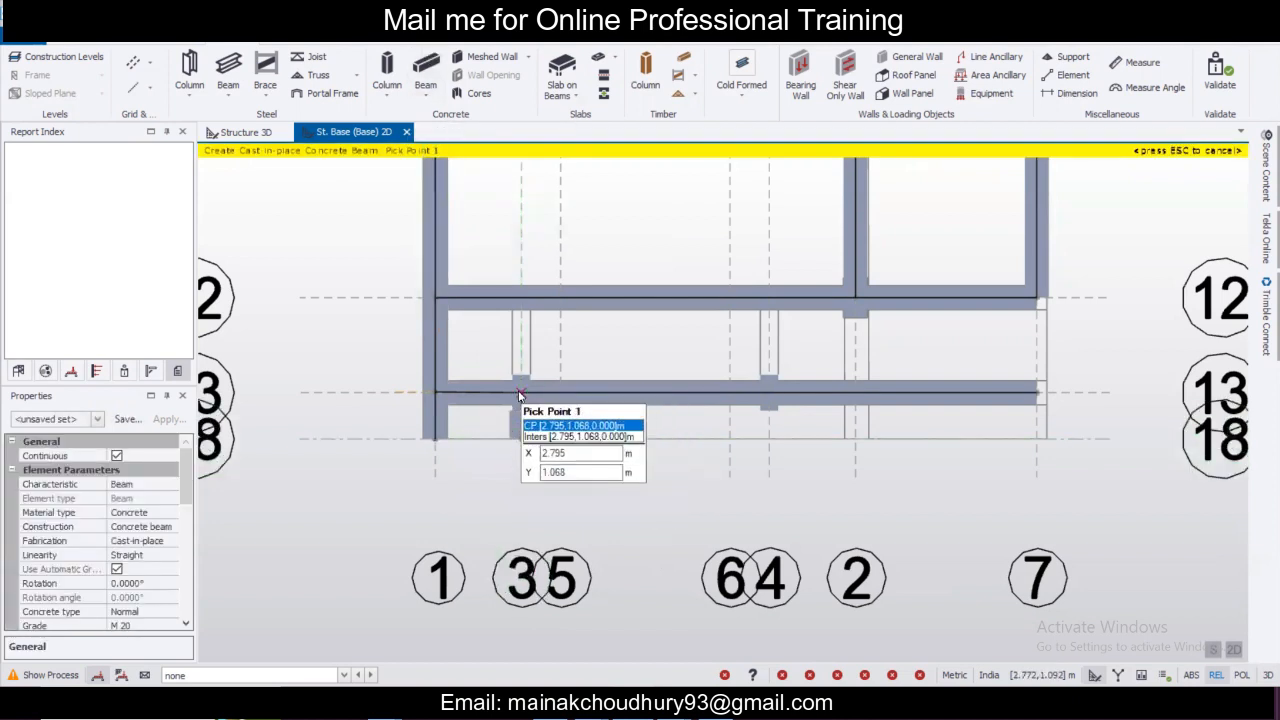
left_click(523, 305)
left_click(768, 442)
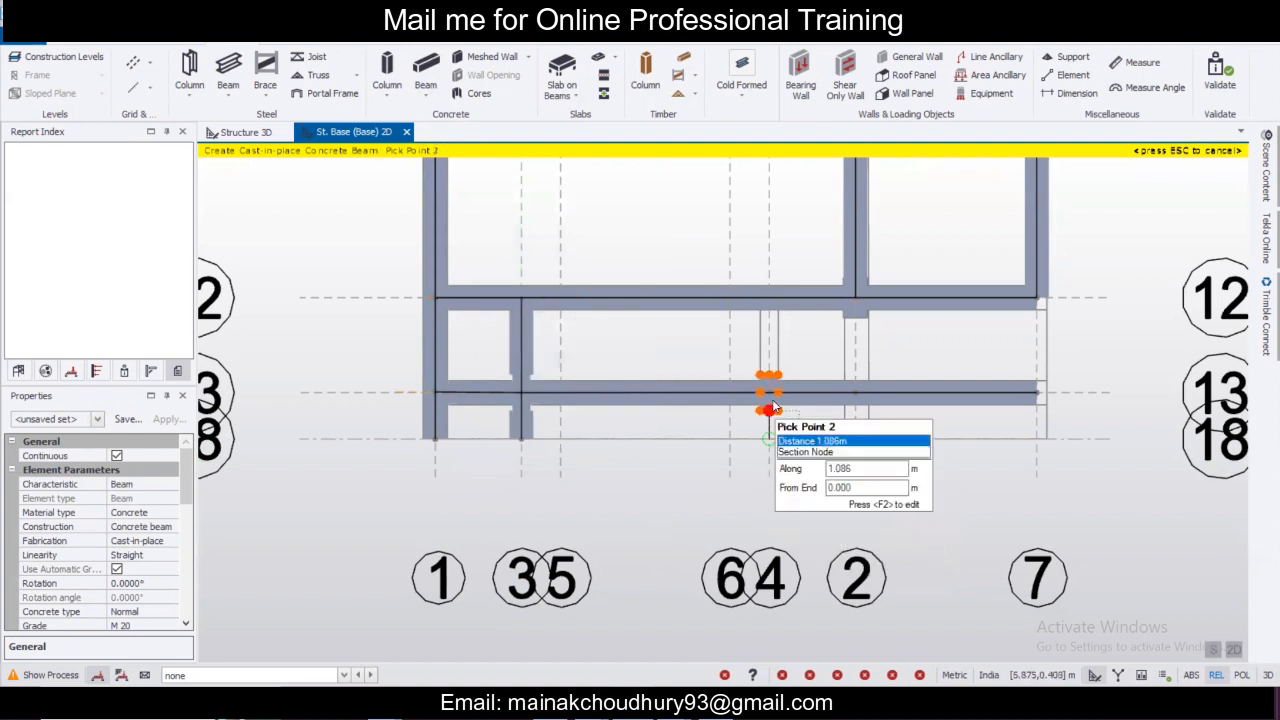
left_click(770, 397)
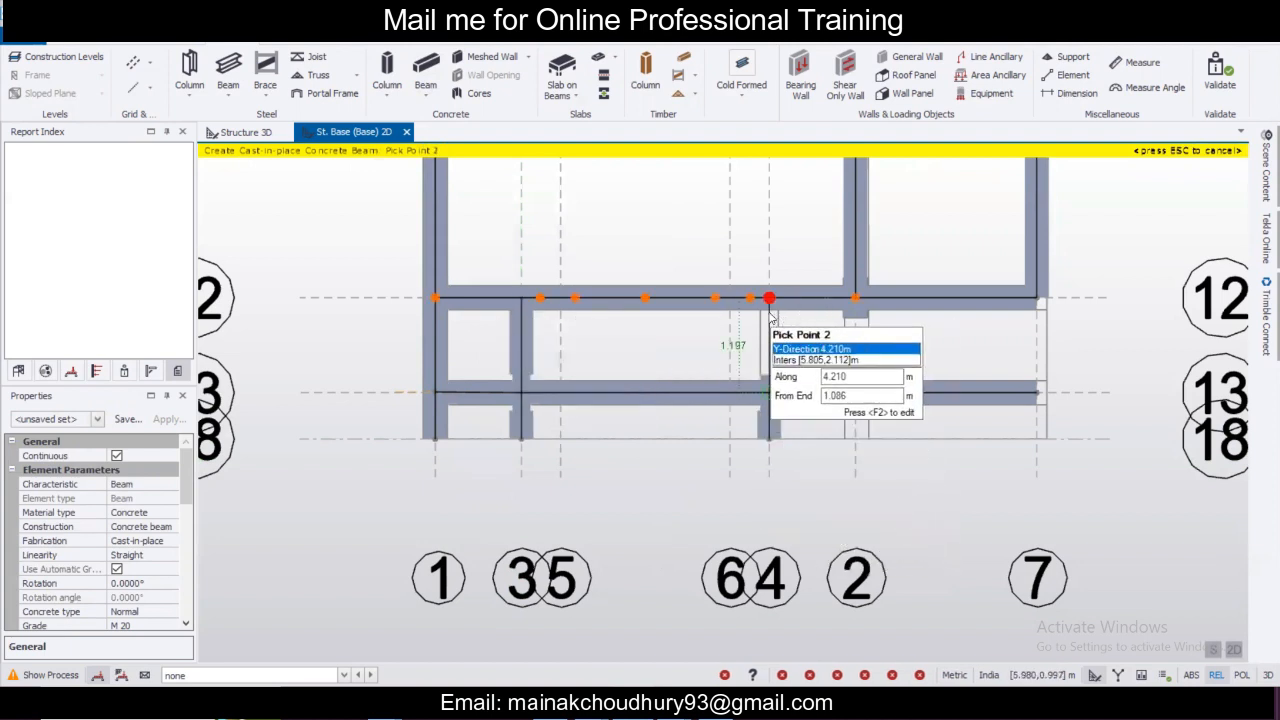
left_click(818, 351)
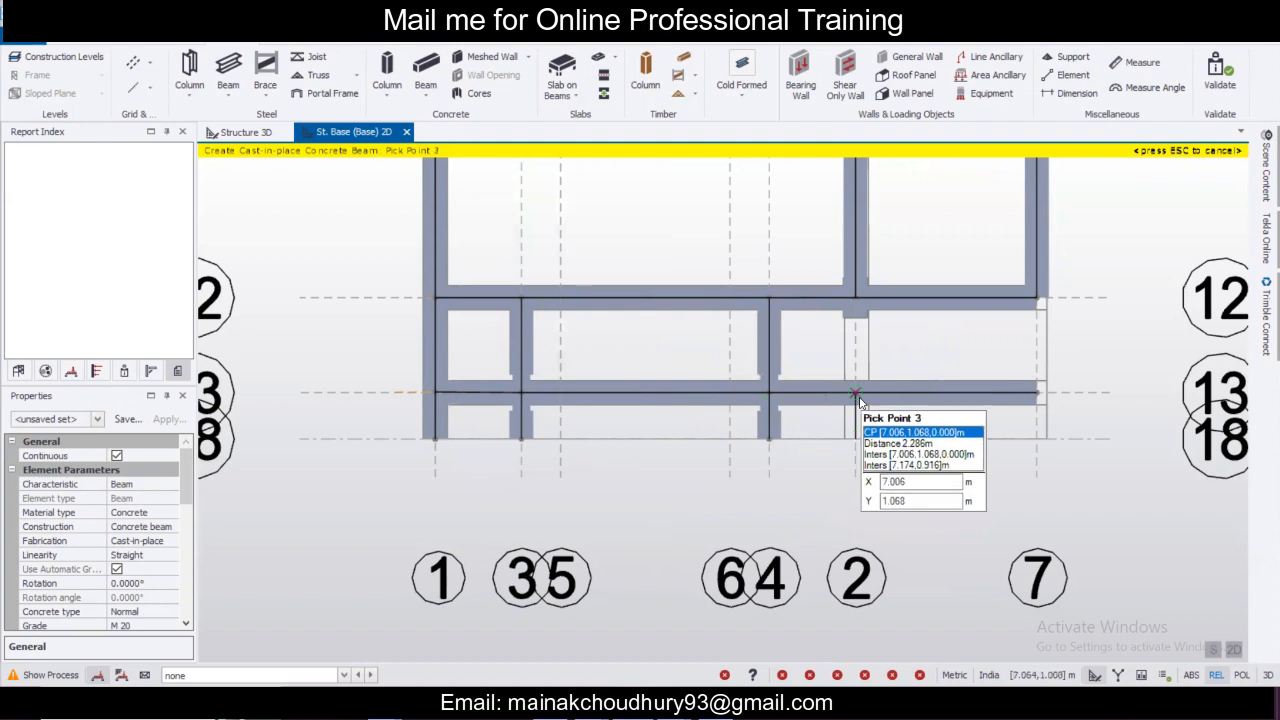
Draw plinth beams along grid lines 2 and 7, each from grid line 18 to 13 and from 13 to 12.
left_click(857, 393)
left_click(855, 297)
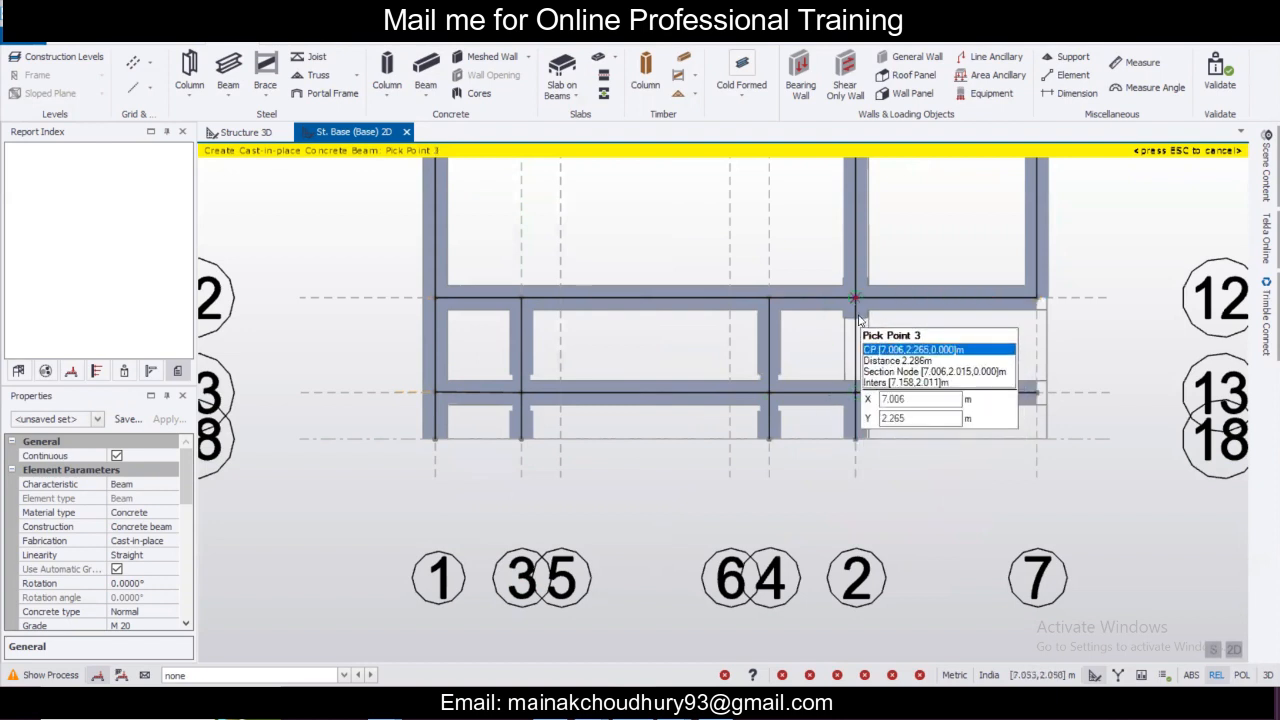
left_click(1036, 392)
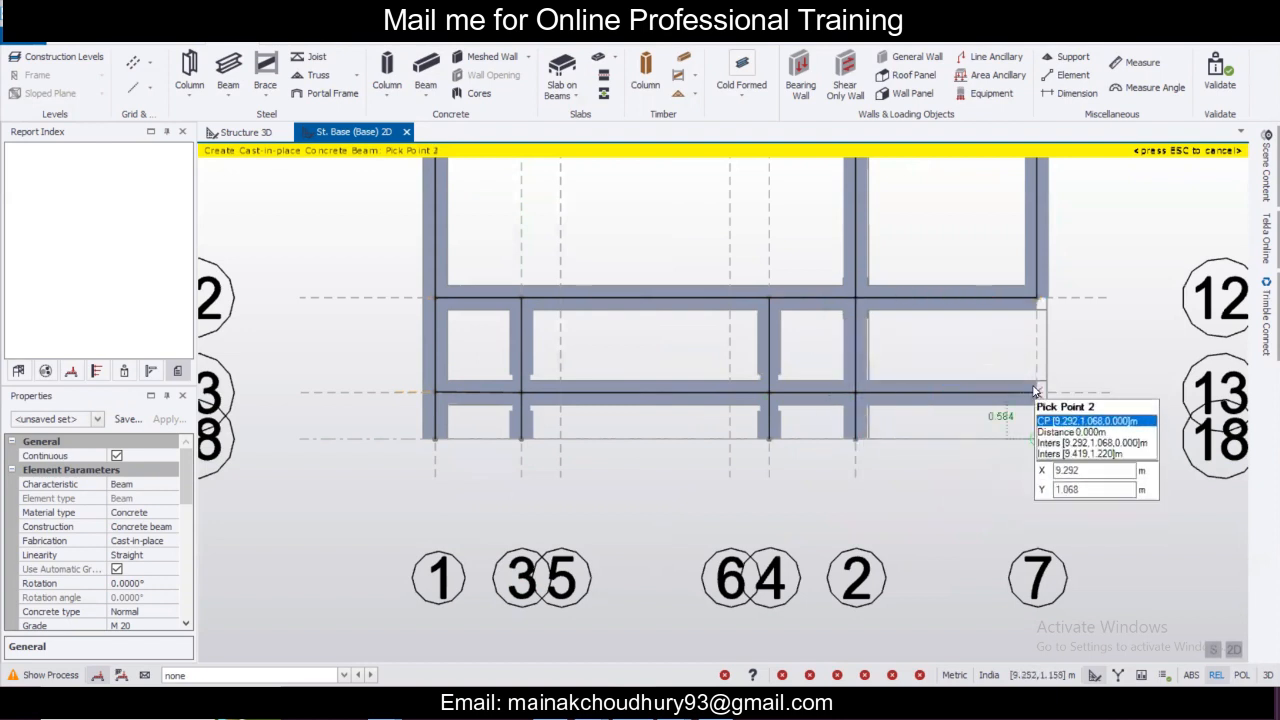
left_click(1037, 298)
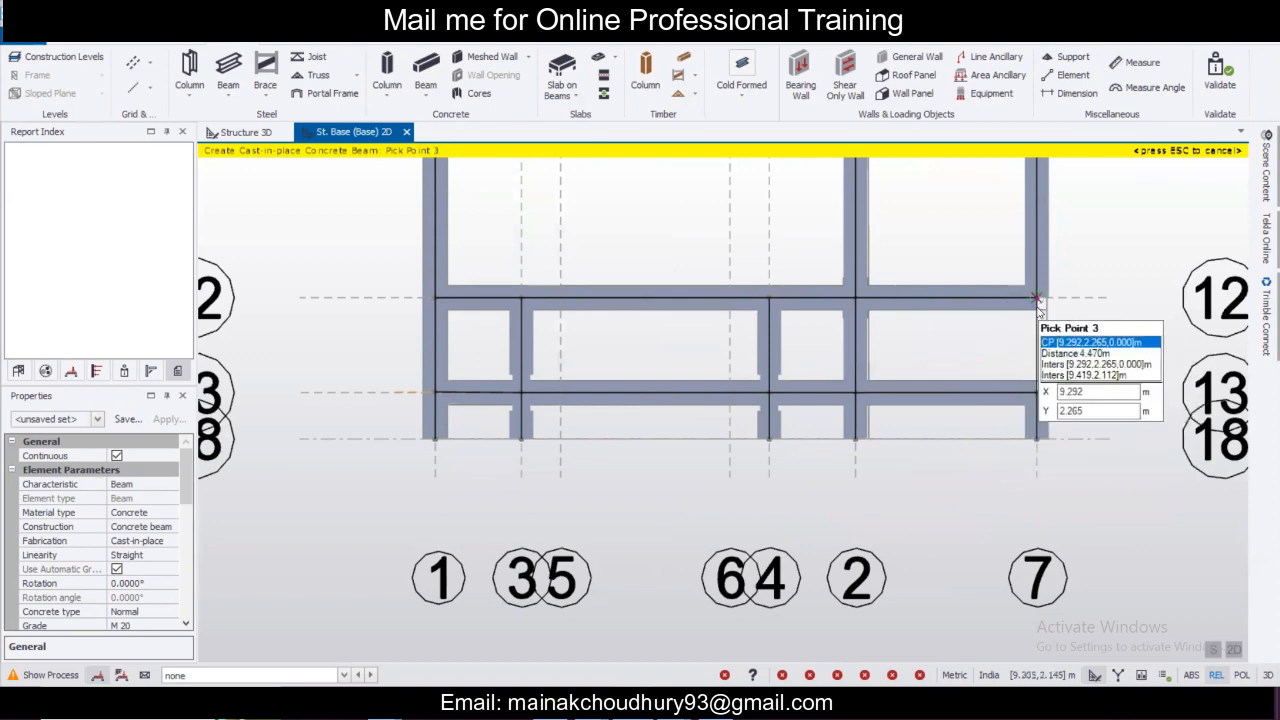
left_click(1037, 298)
Draw plinth beams along grid line 18 between grid lines 1, 3, 4, 2 and 7.
scroll(822, 443, "down", 2)
scroll(732, 472, "up", 2)
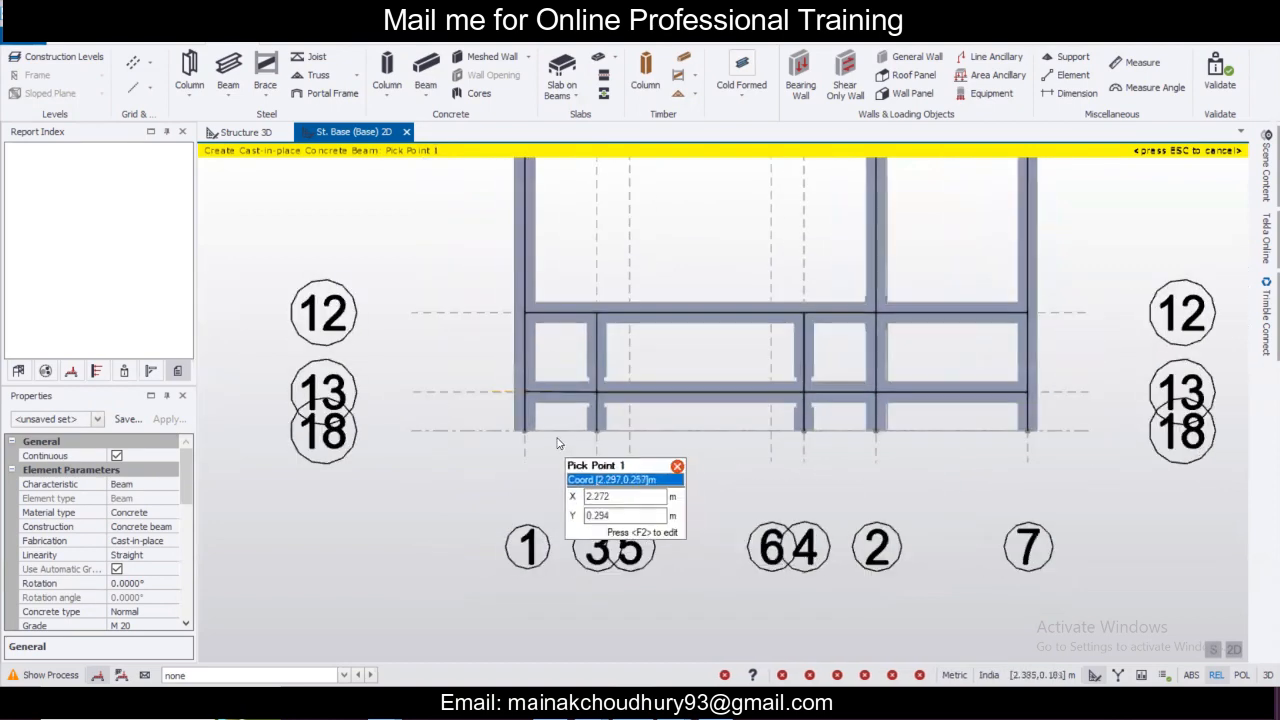
left_click(523, 430)
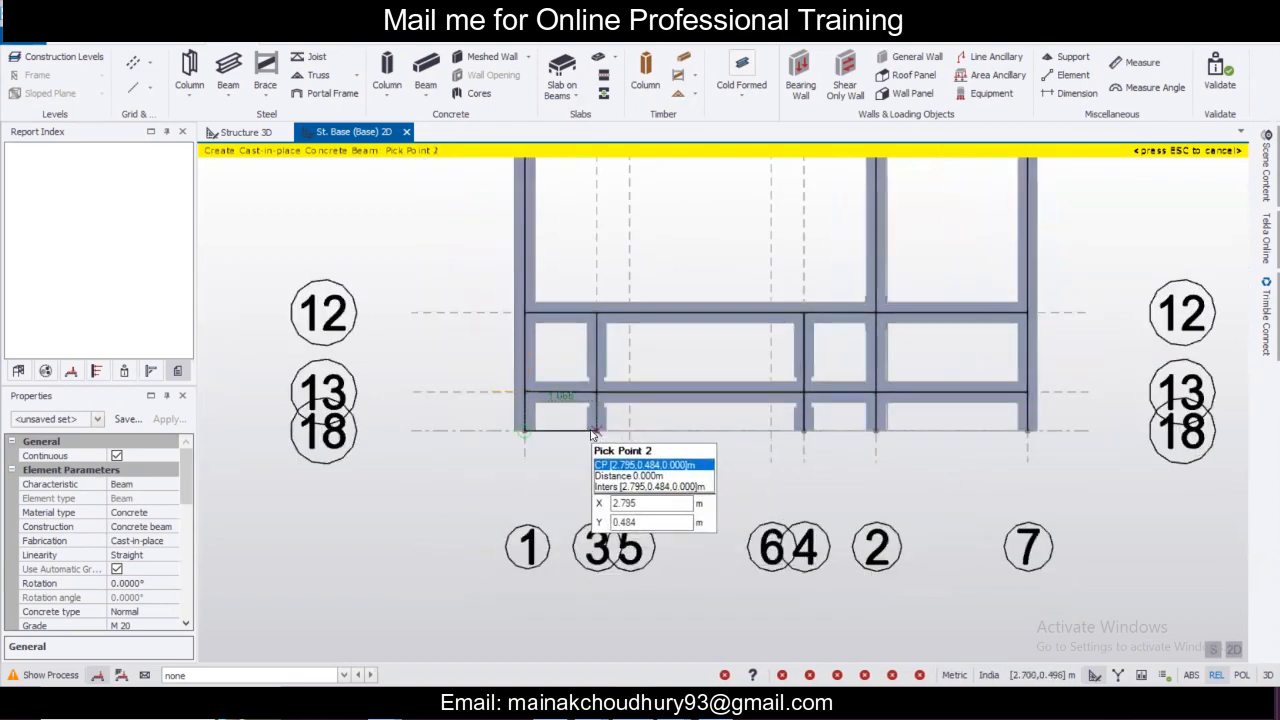
left_click(595, 431)
left_click(595, 431)
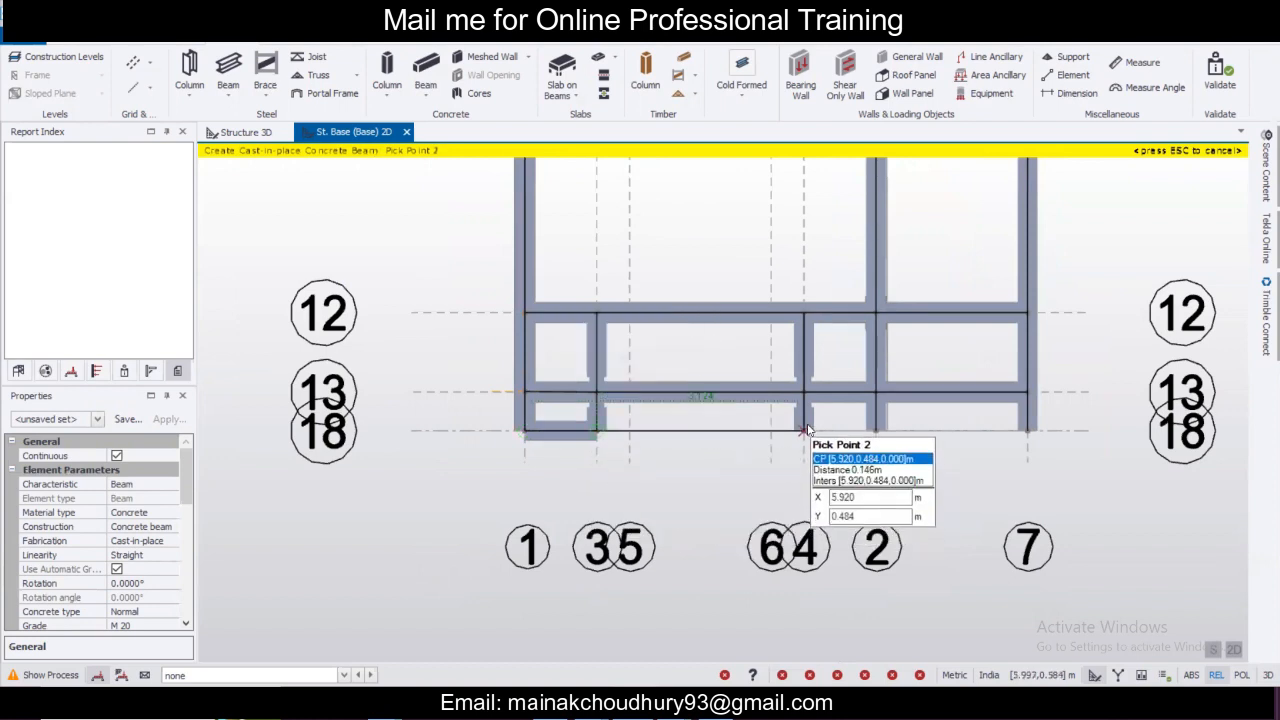
left_click(857, 440)
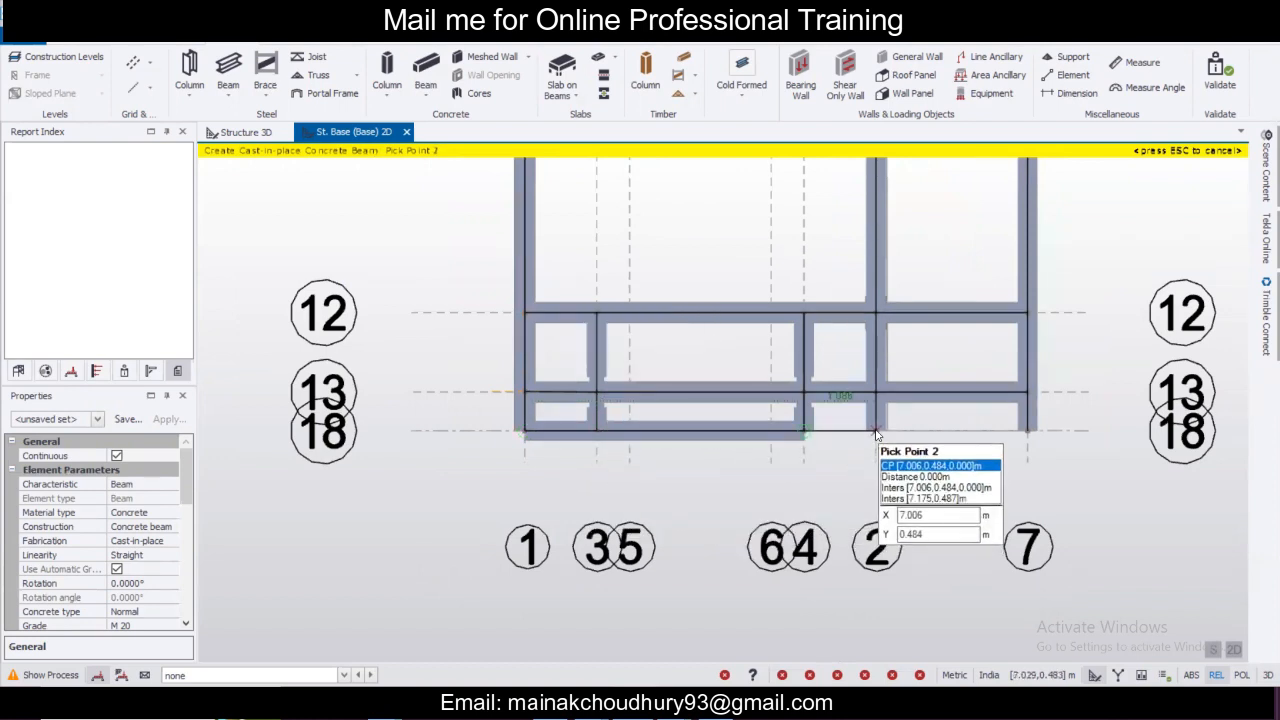
left_click(877, 432)
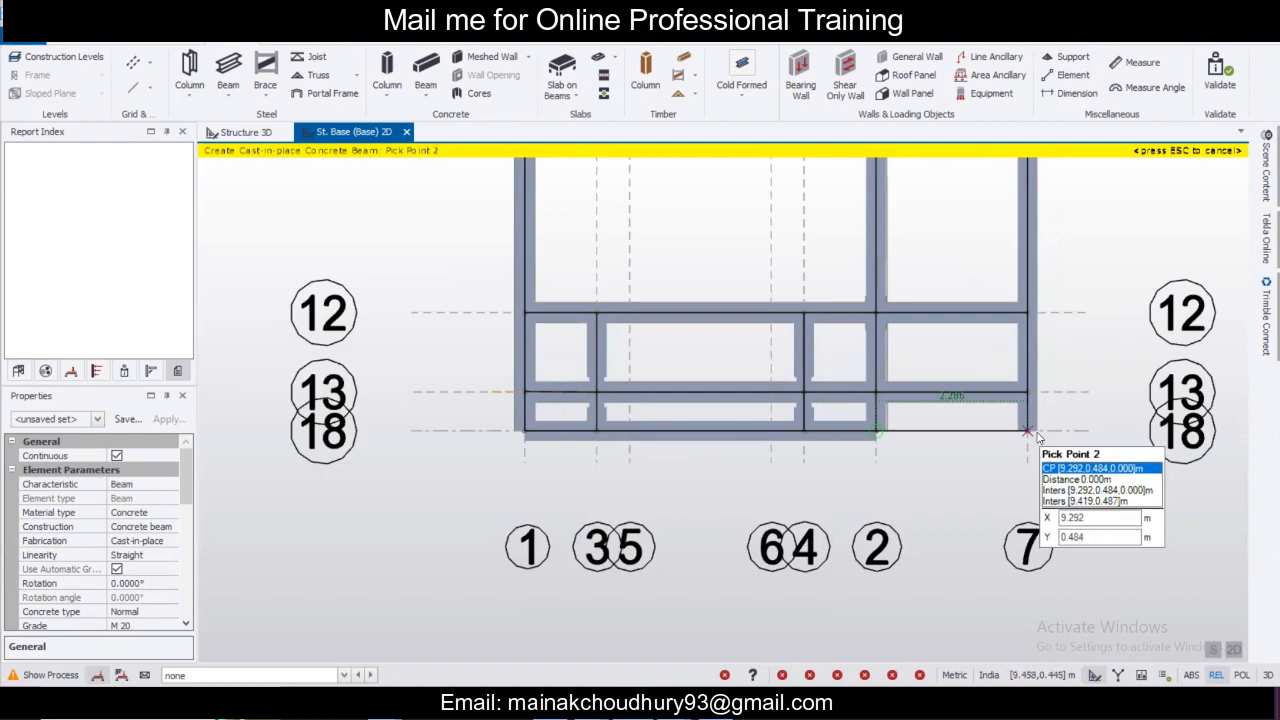
key("Escape")
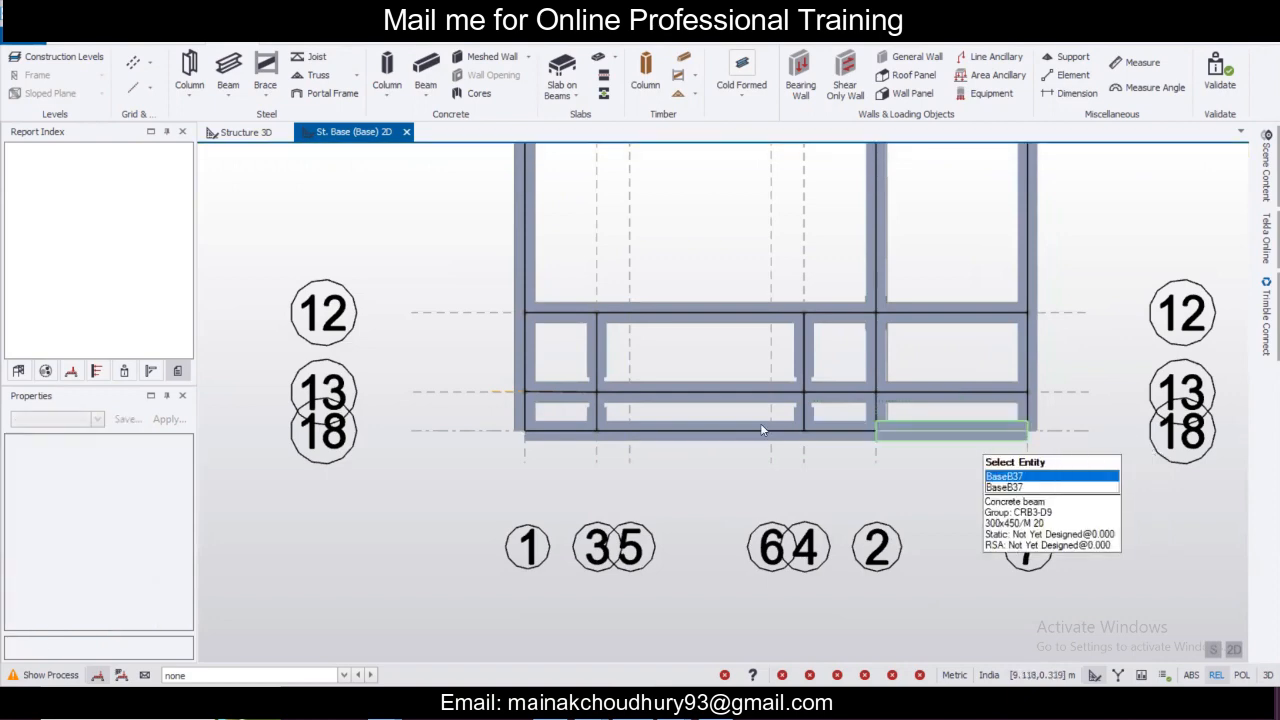
scroll(760, 423, "down", 5)
scroll(845, 428, "up", 3)
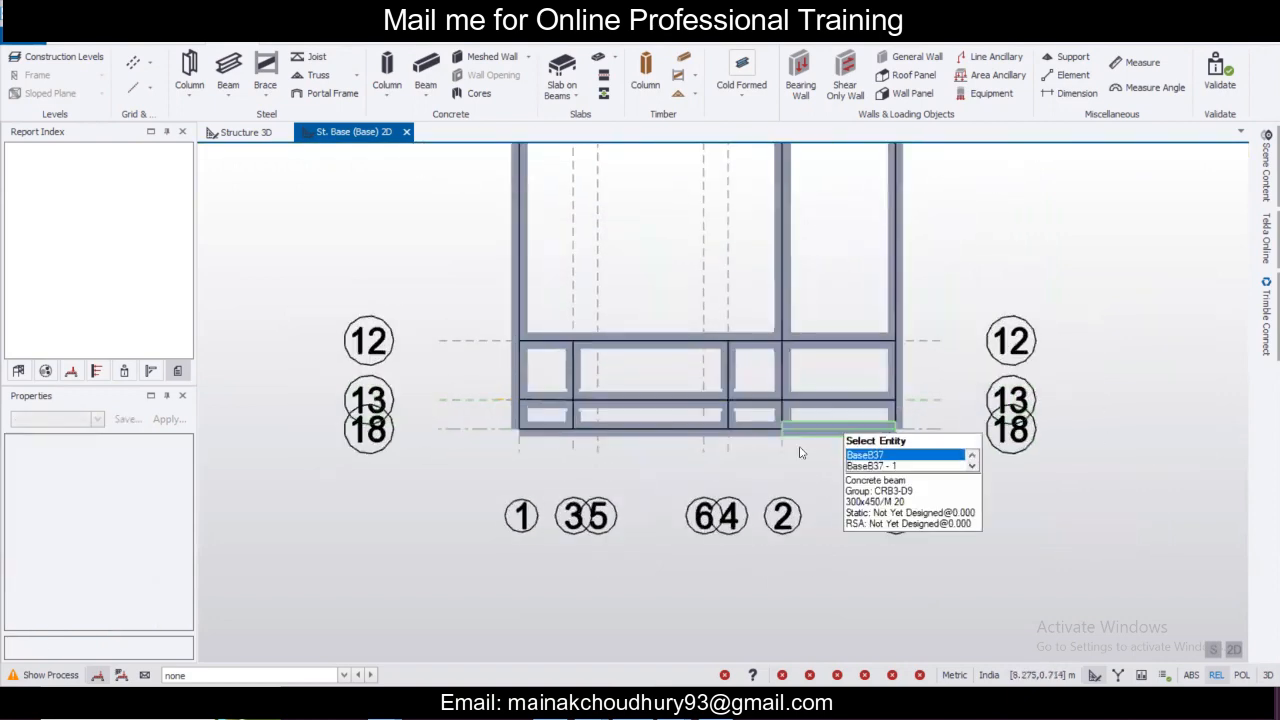
Review the drawn plinth beams in the base level plan and in the 3D structure view.
scroll(814, 449, "down", 5)
middle_click_drag(770, 250, 798, 331)
scroll(739, 320, "up", 1)
scroll(739, 320, "down", 2)
scroll(740, 321, "down", 3)
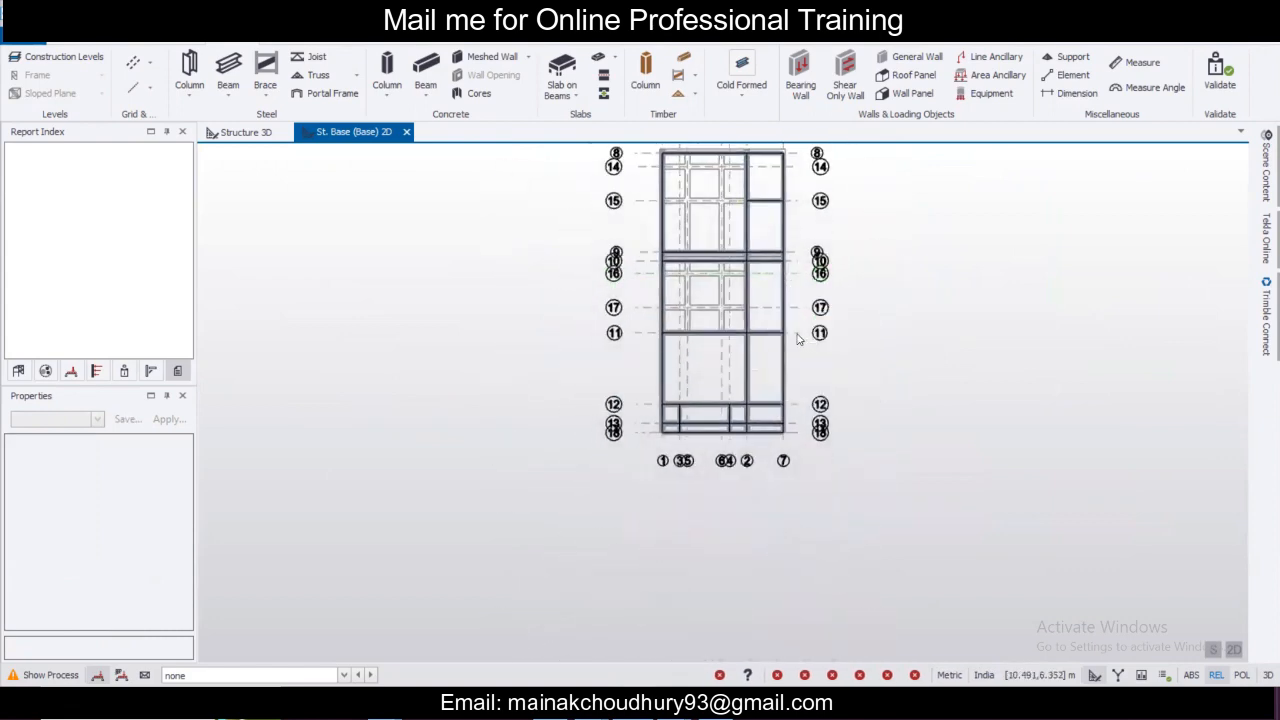
scroll(798, 323, "up", 4)
scroll(760, 343, "down", 3)
scroll(760, 343, "down", 1)
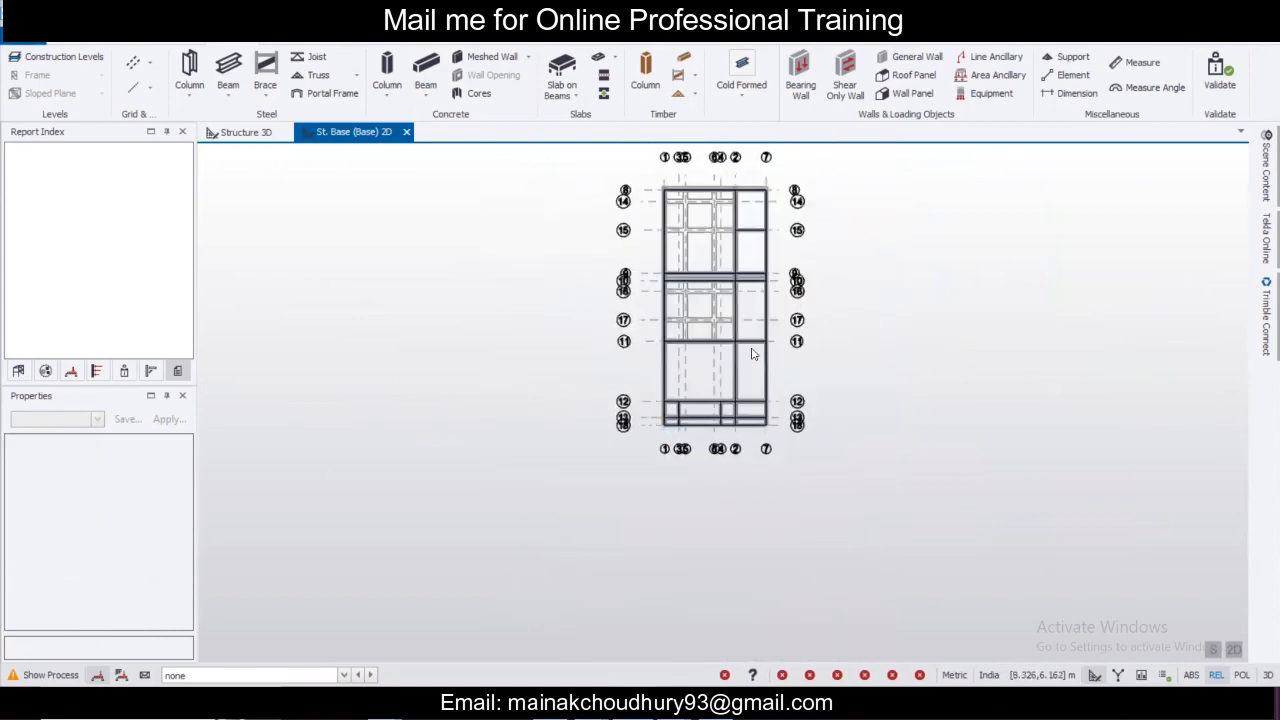
left_click(253, 137)
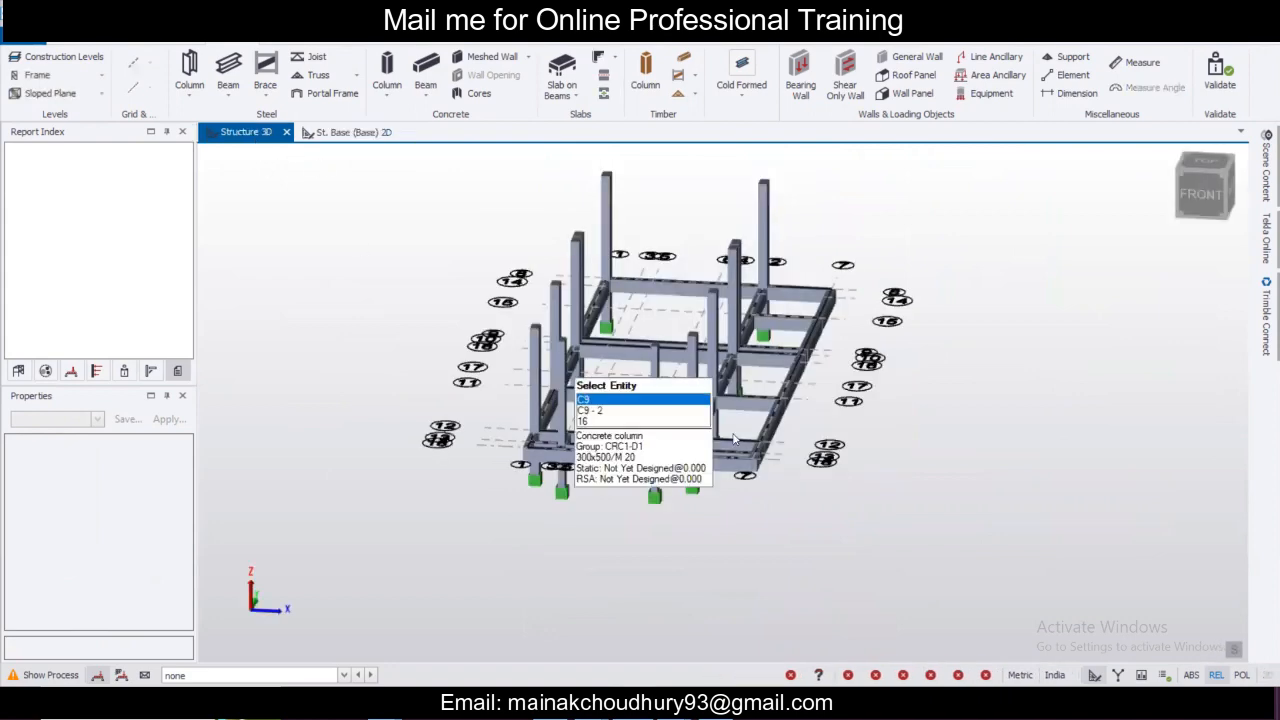
right_click_drag(698, 450, 459, 198)
left_click(366, 136)
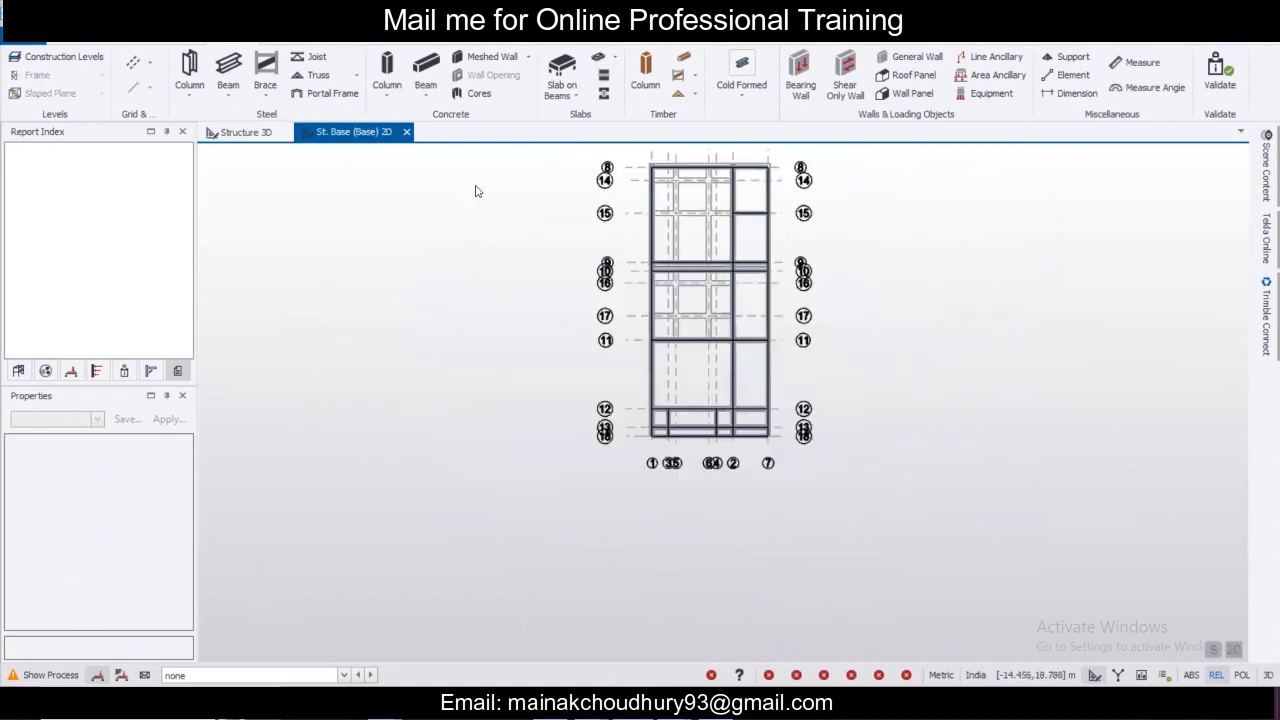
Examine the base plan's plinth beams against the DXF shadow and grid lines from grid line 8 down to 13.
scroll(718, 255, "up", 8)
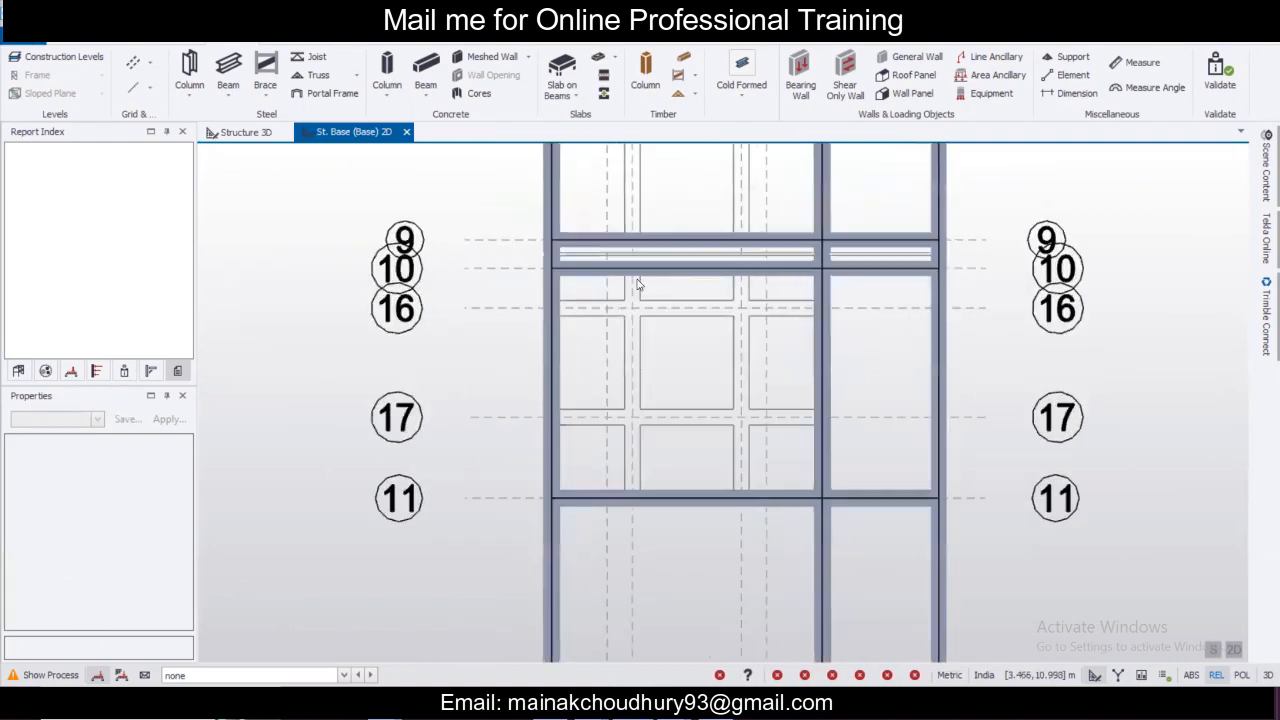
scroll(650, 440, "down", 2)
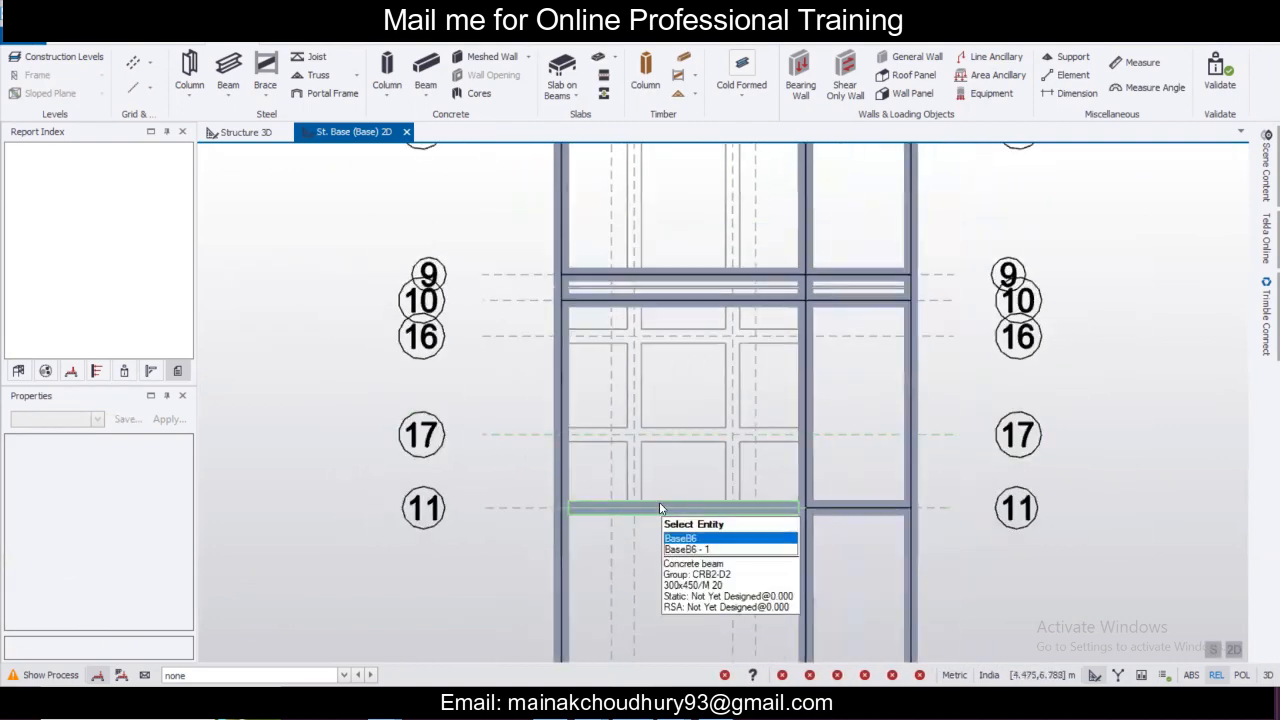
scroll(645, 490, "down", 2)
middle_click_drag(663, 383, 661, 403)
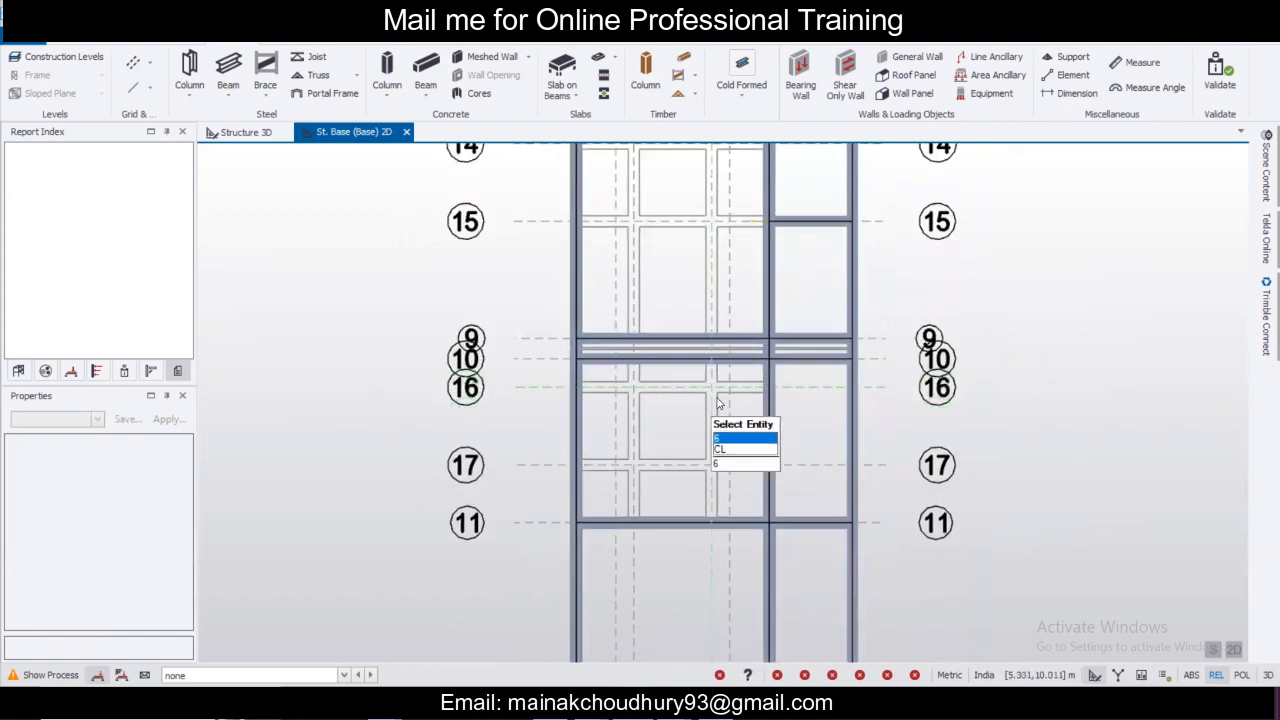
middle_click_drag(655, 200, 663, 240)
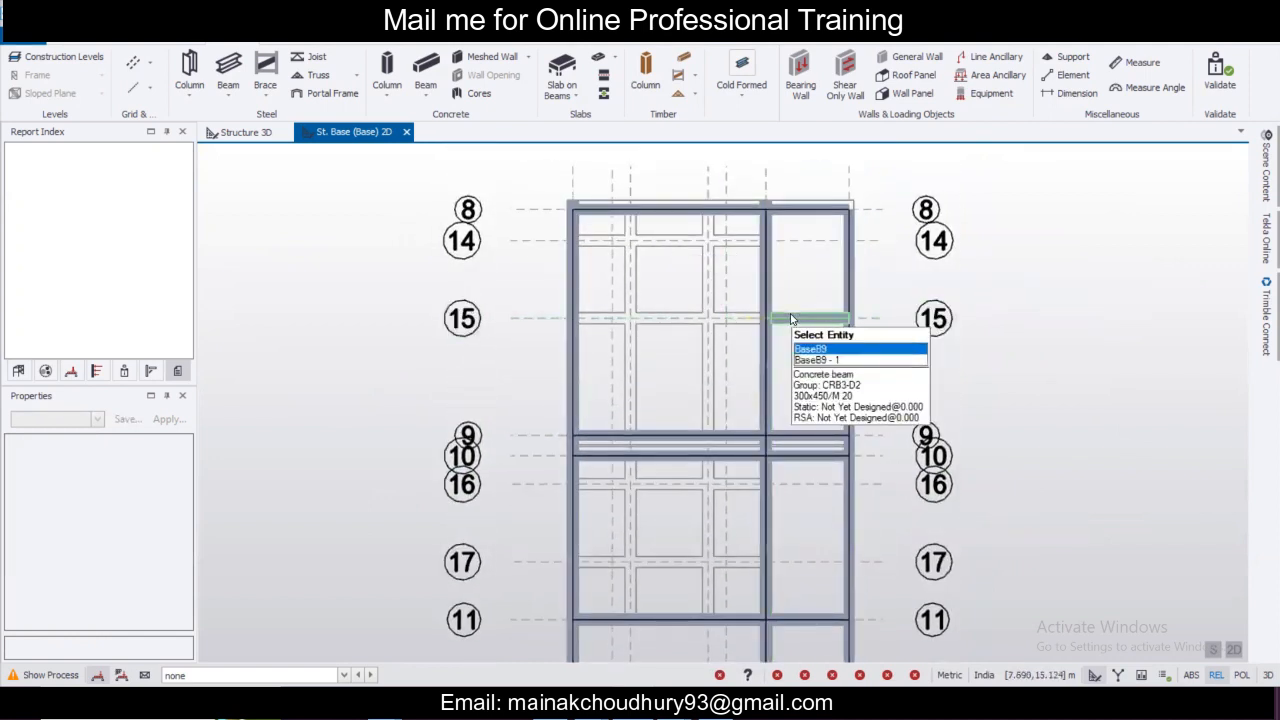
middle_click_drag(809, 442, 784, 239)
middle_click_drag(749, 303, 744, 486)
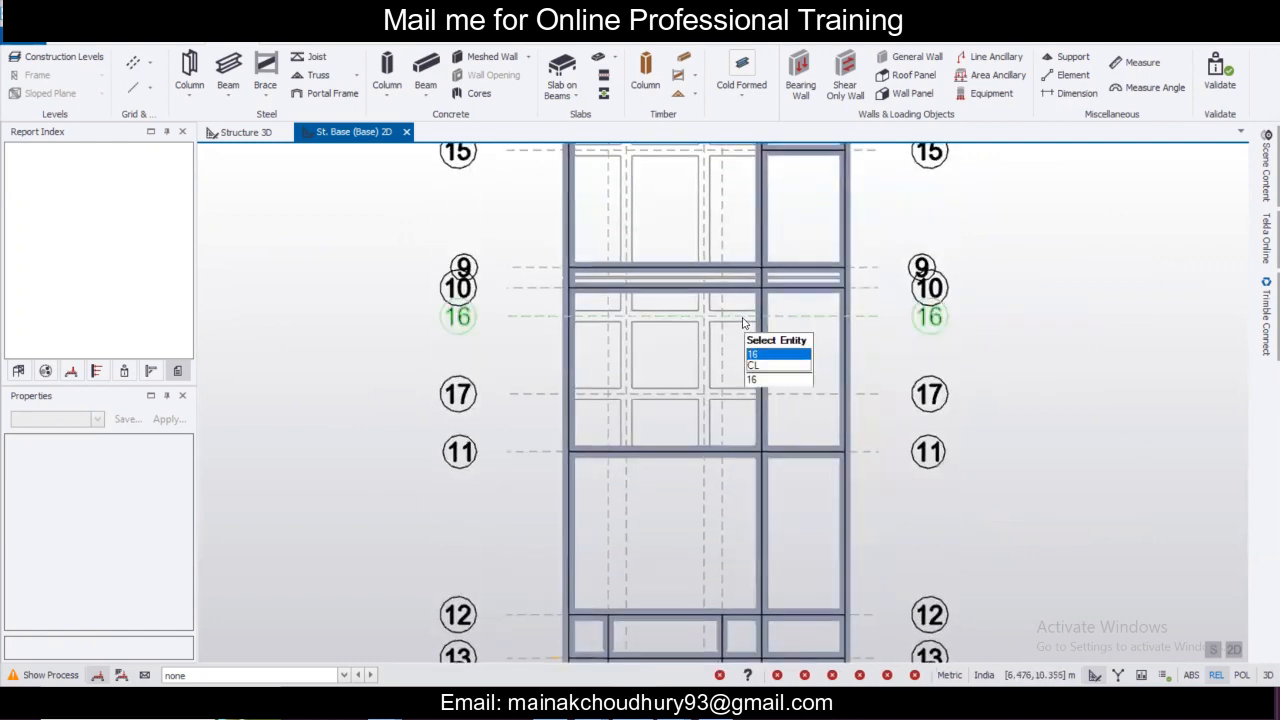
scroll(744, 319, "down", 4)
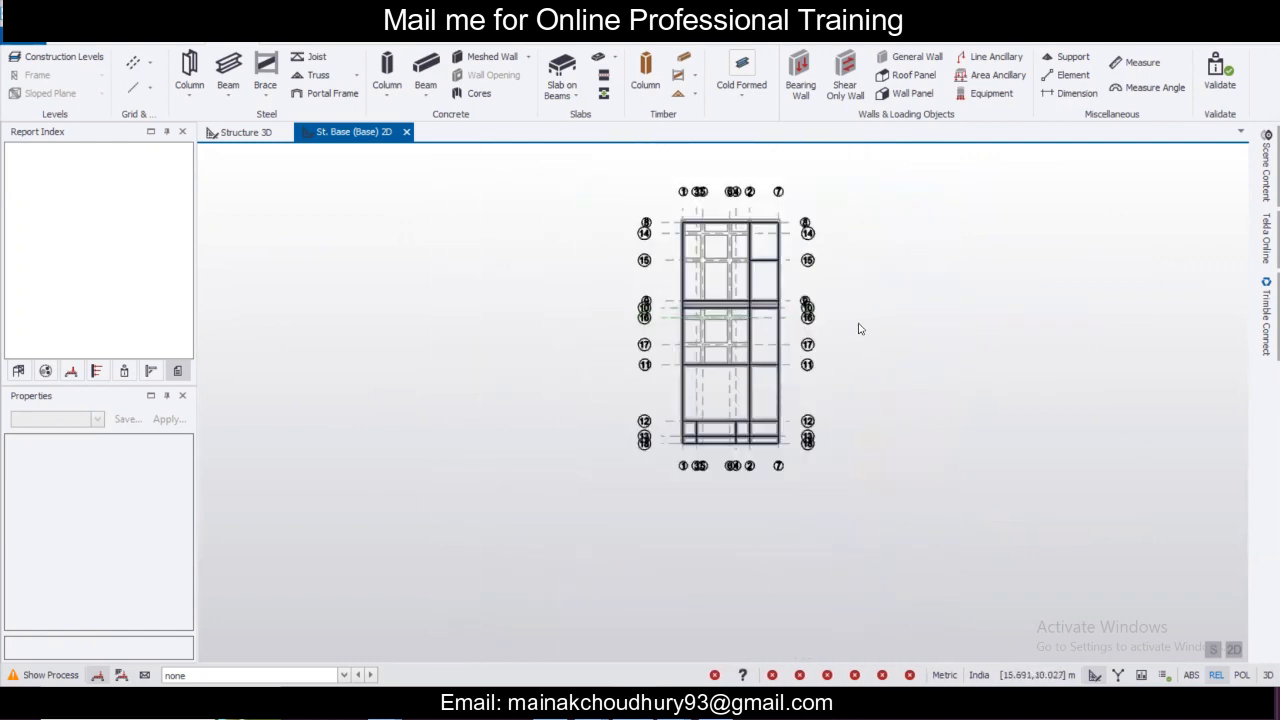
scroll(738, 350, "up", 3)
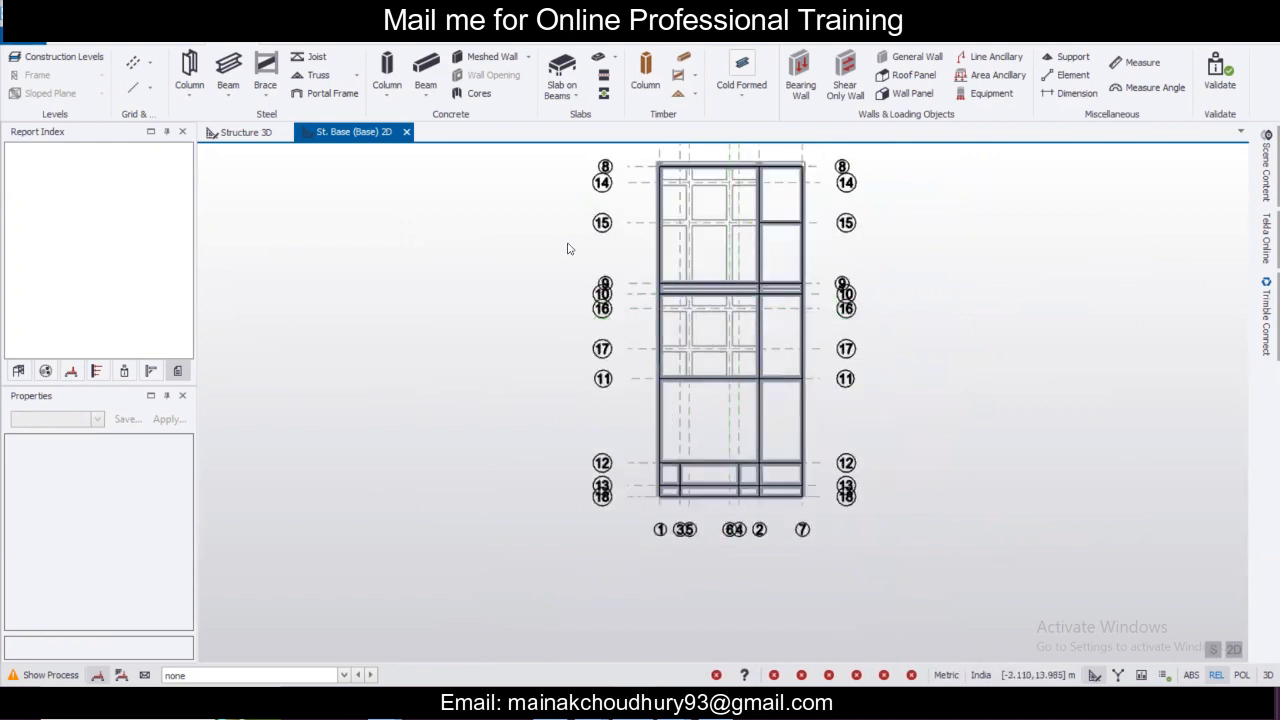
Check the construction levels and open the 2D plan of level St. 1 (1).
left_click(80, 58)
left_click(904, 232)
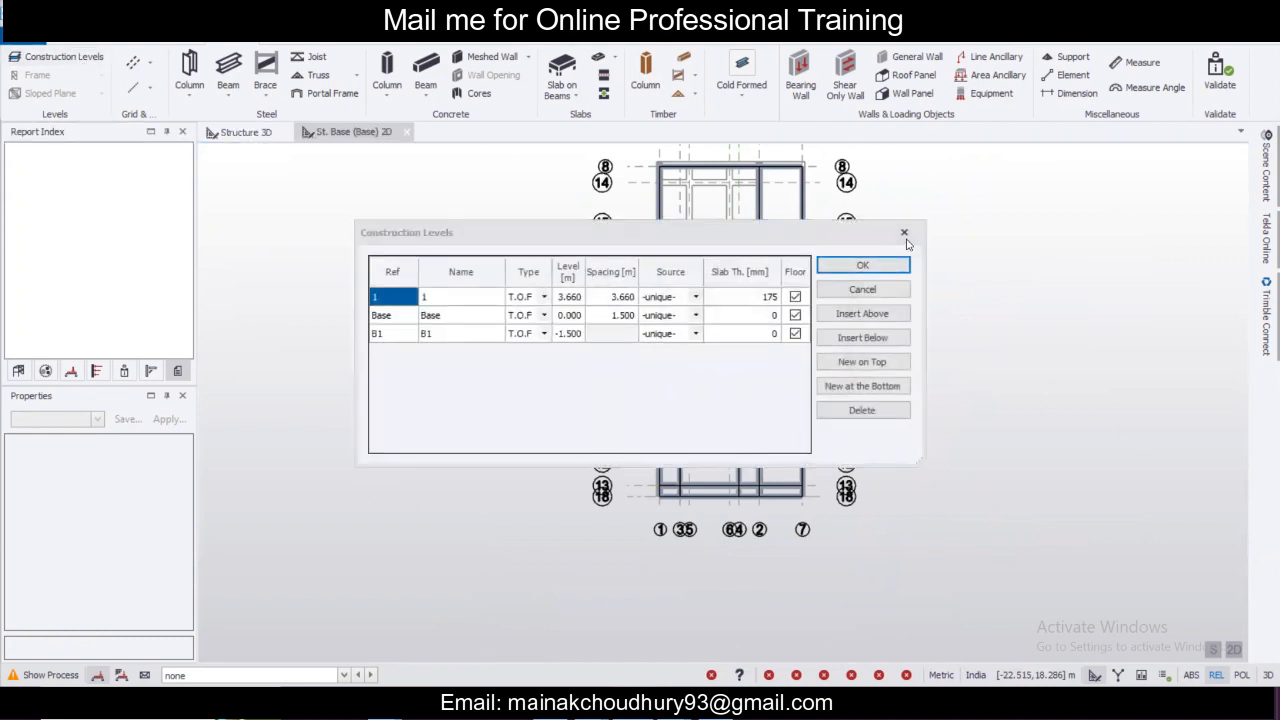
left_click(79, 44)
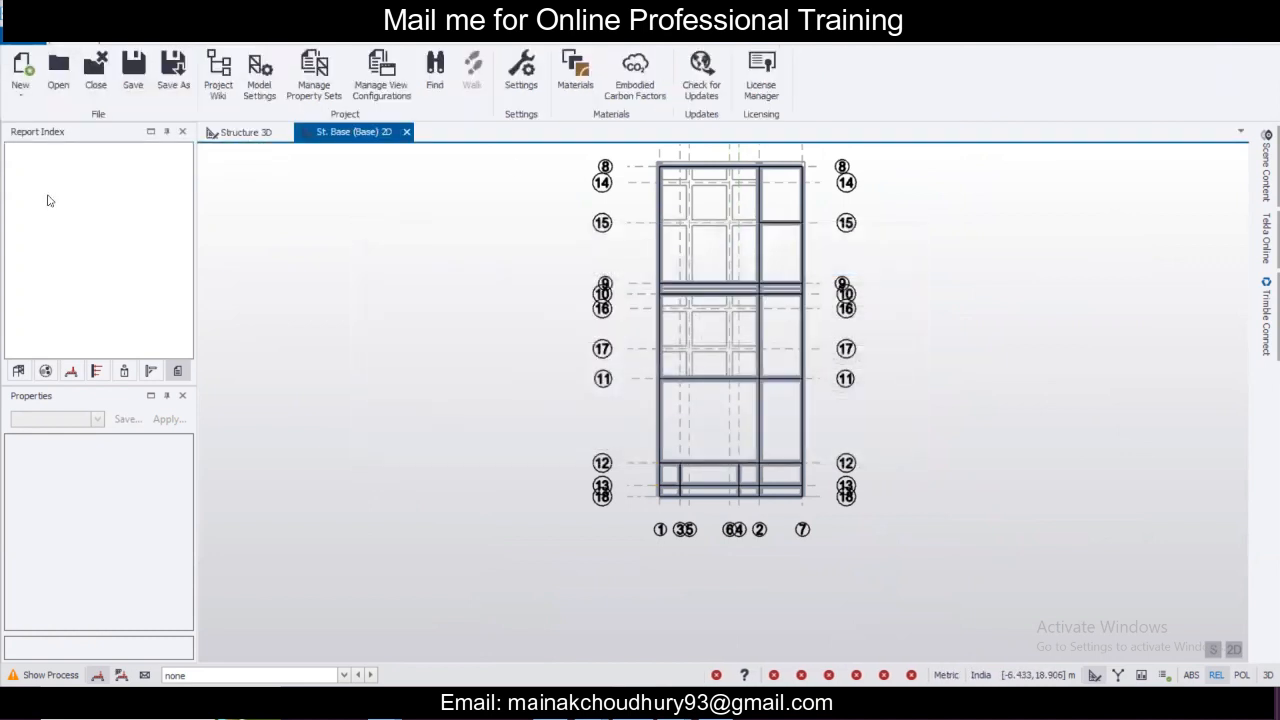
left_click(20, 371)
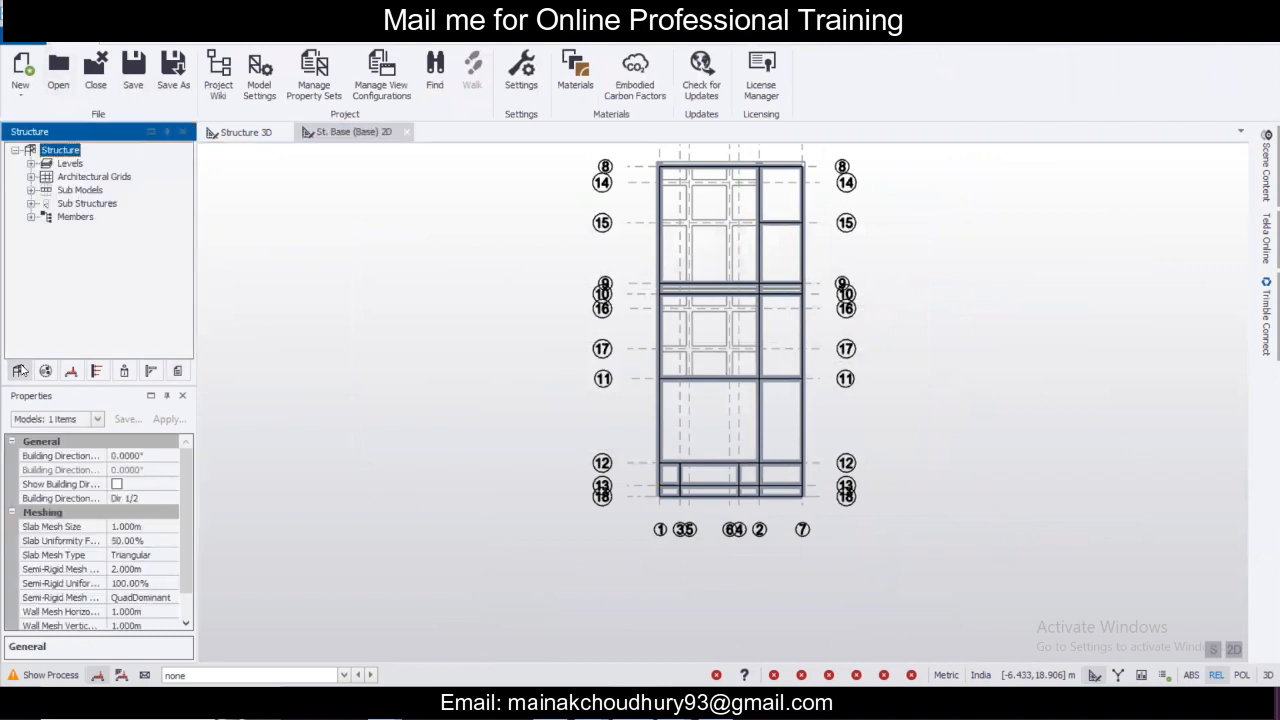
left_click(31, 163)
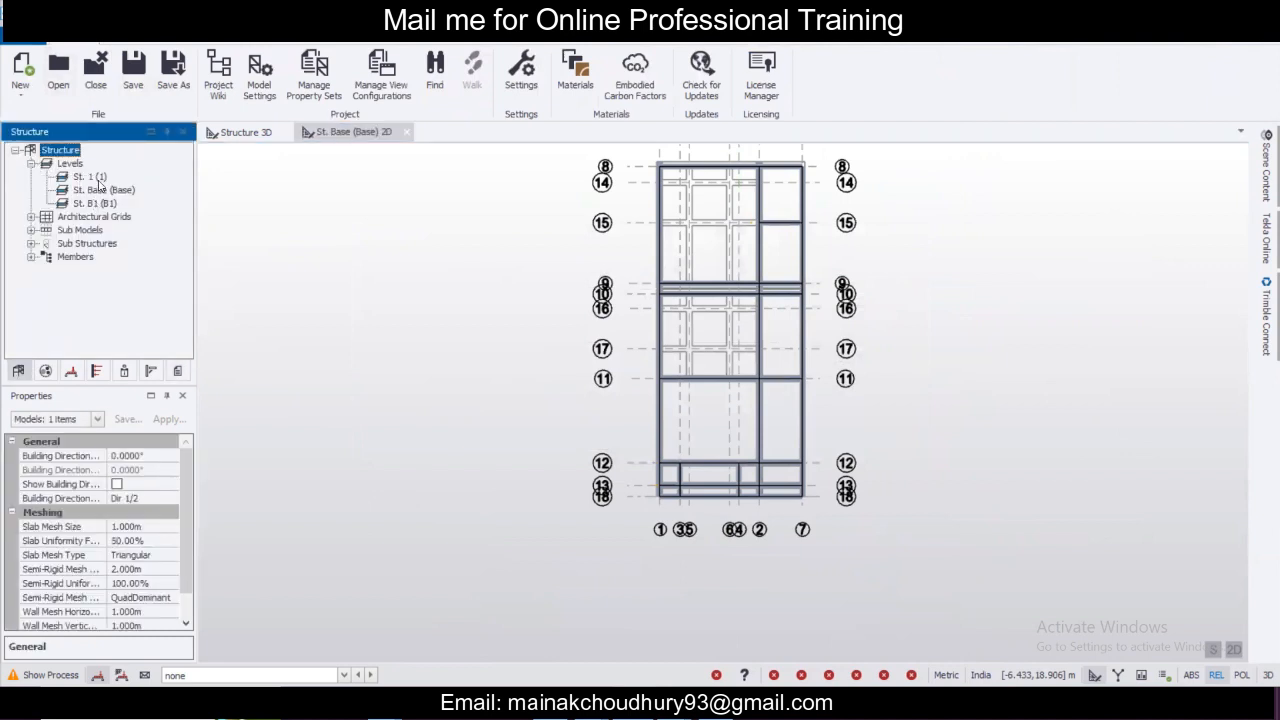
left_click(99, 178)
double_click(90, 177)
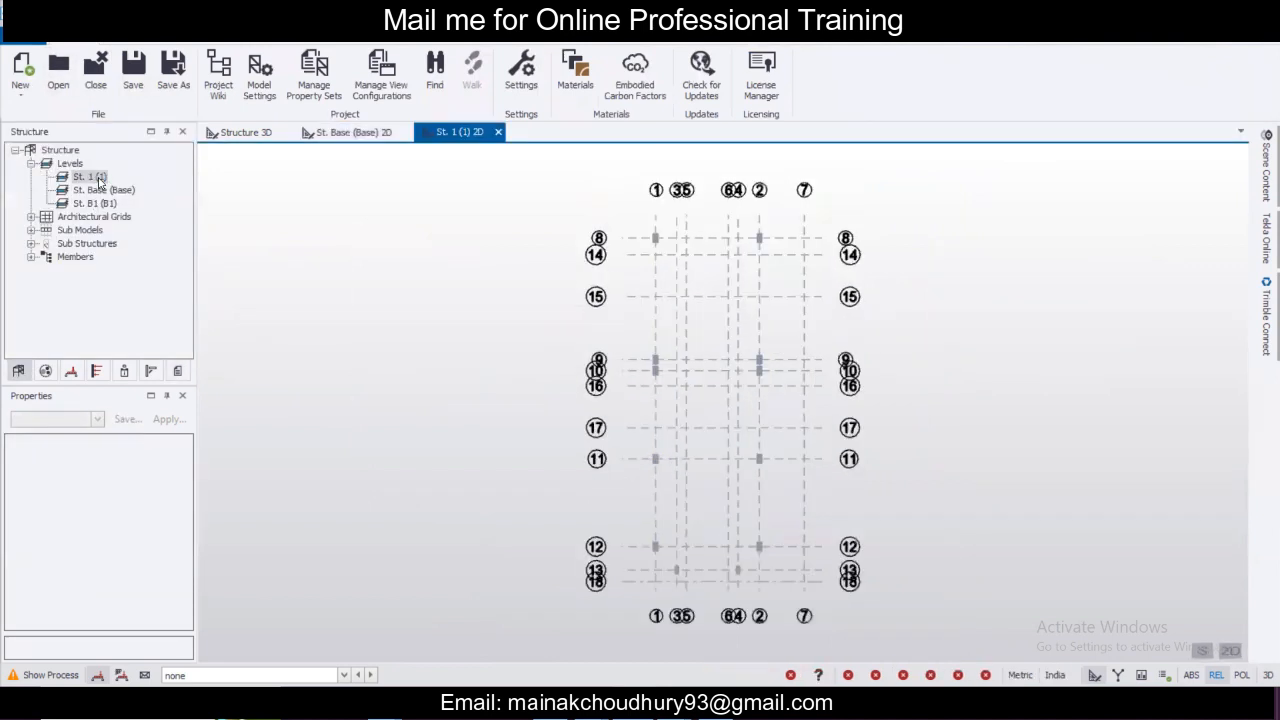
scroll(762, 275, "up", 3)
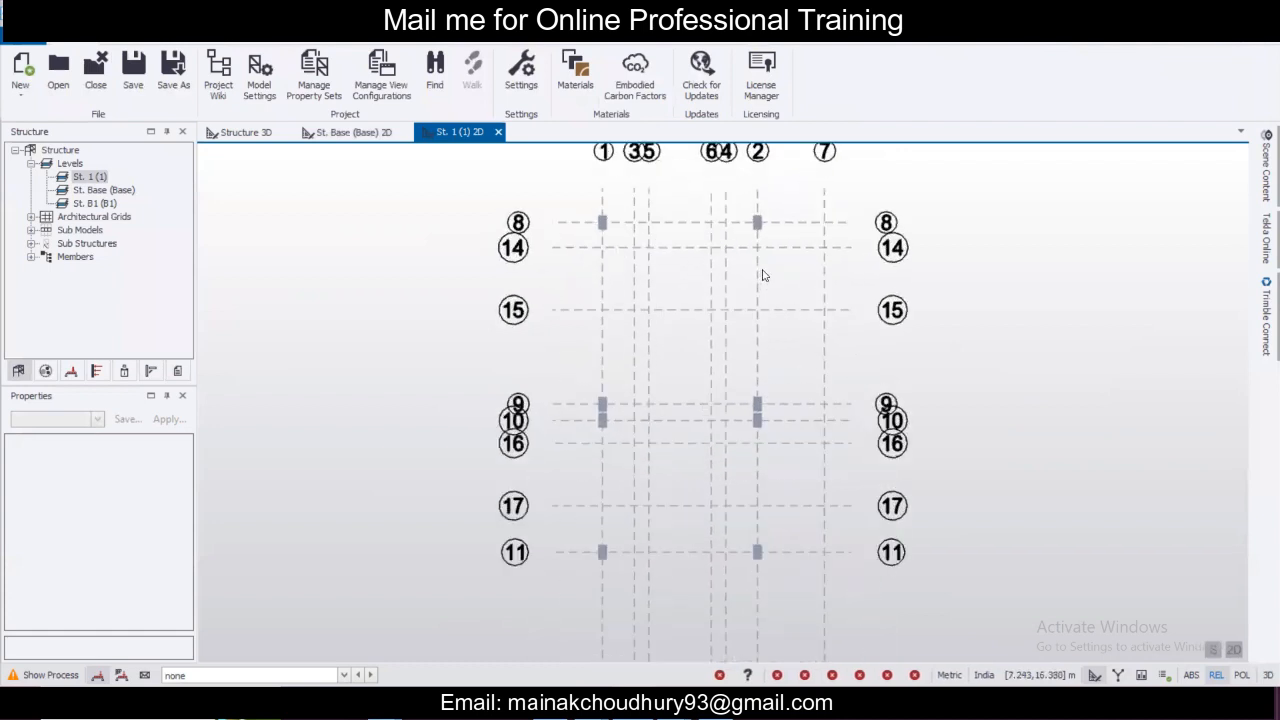
scroll(762, 274, "up", 1)
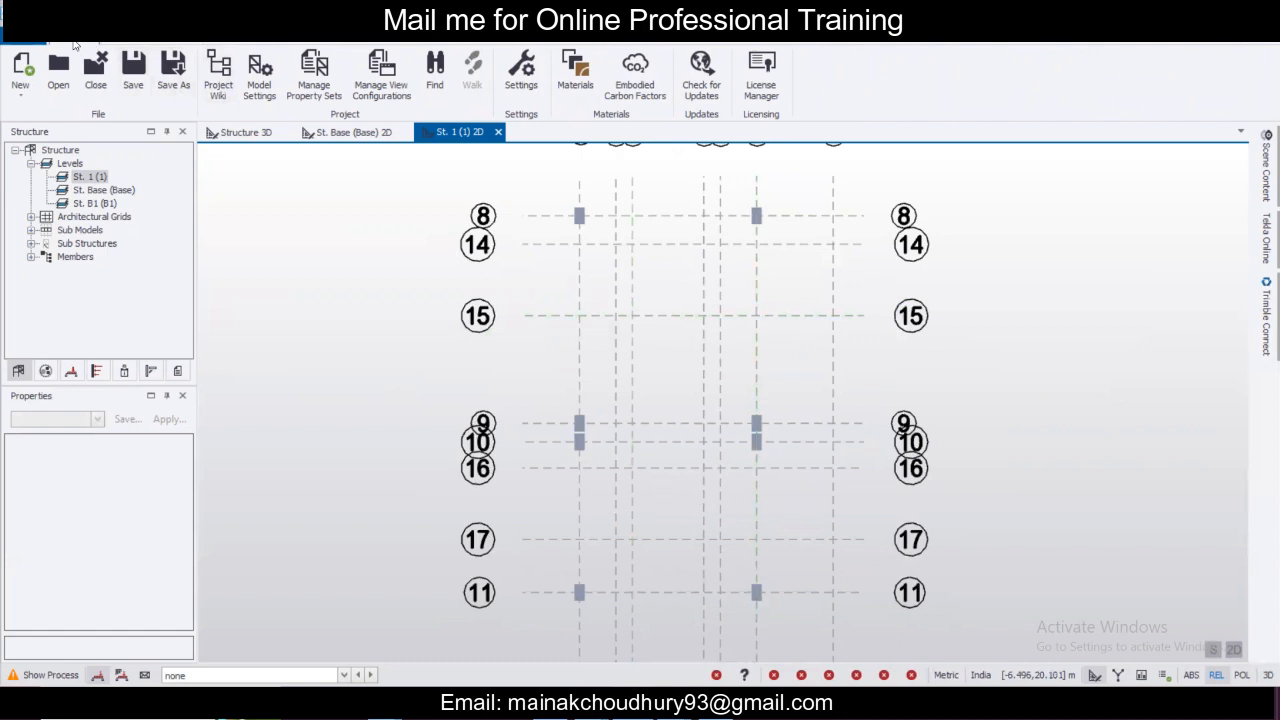
Import the DXF file cl3 onto level St. 1 as a shadow, in inches and with only layer 0, and inspect it.
left_click(224, 45)
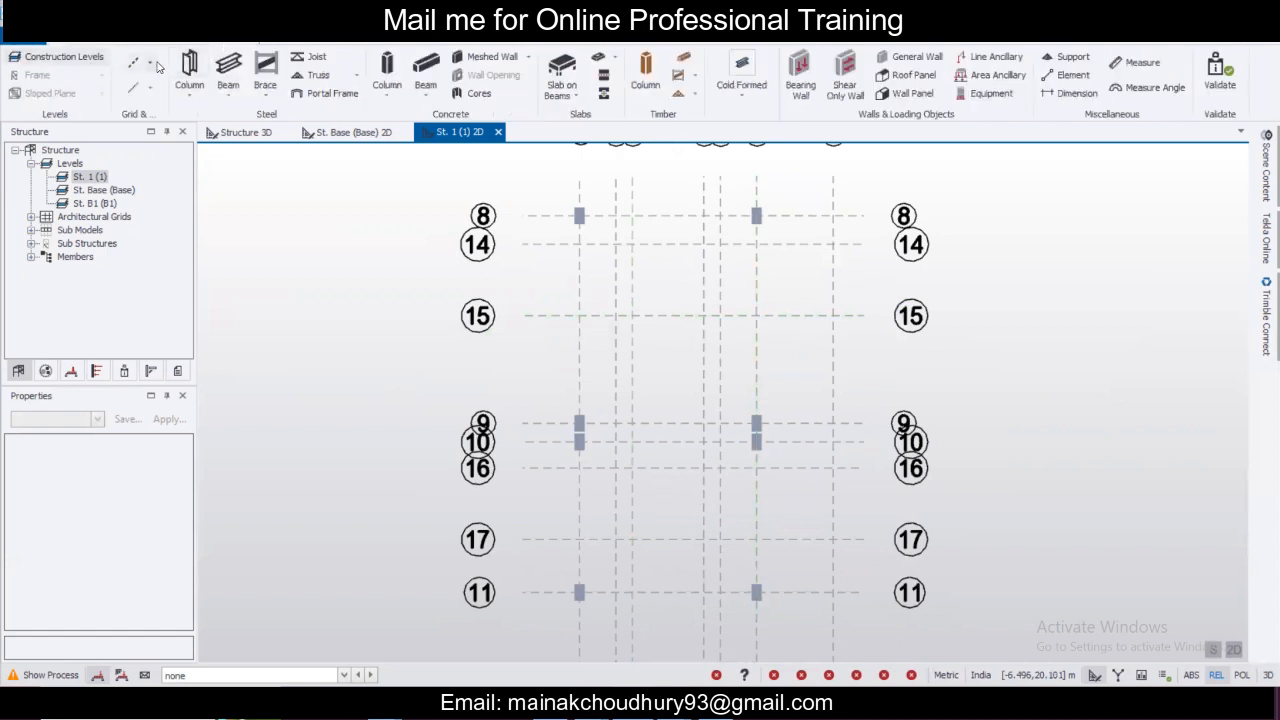
left_click(152, 64)
left_click(162, 225)
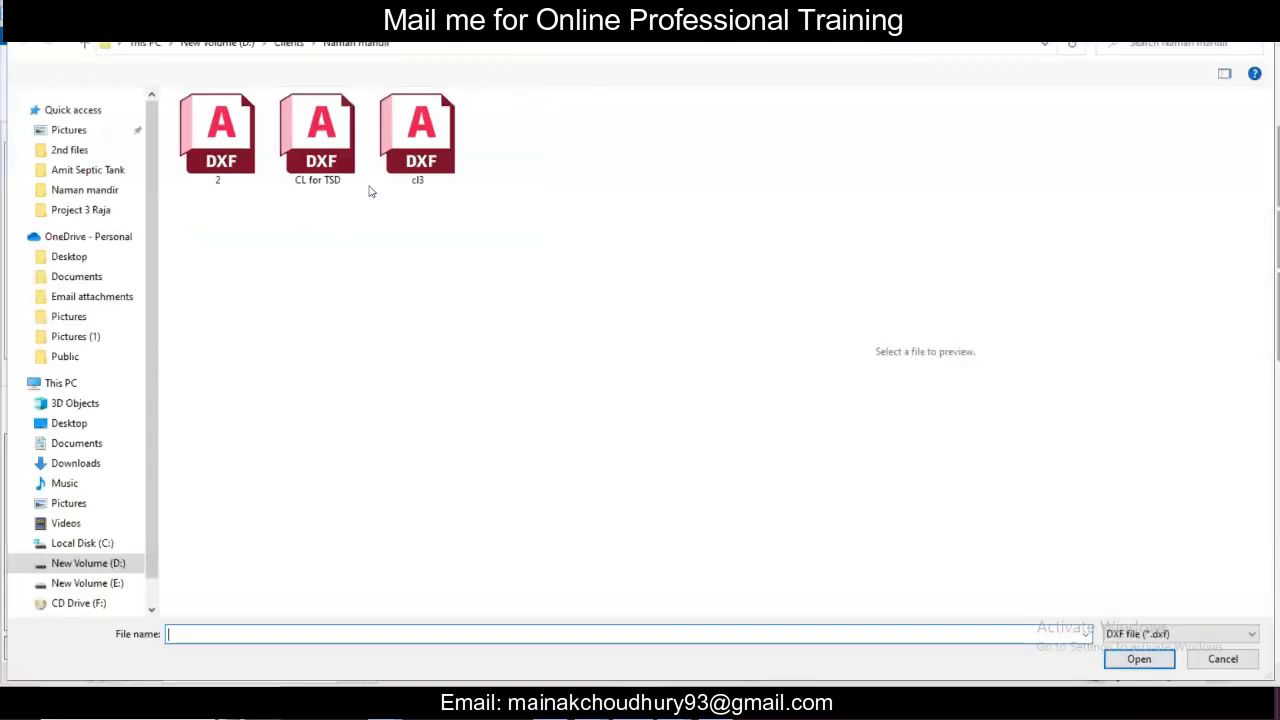
left_click(452, 158)
left_click(1141, 662)
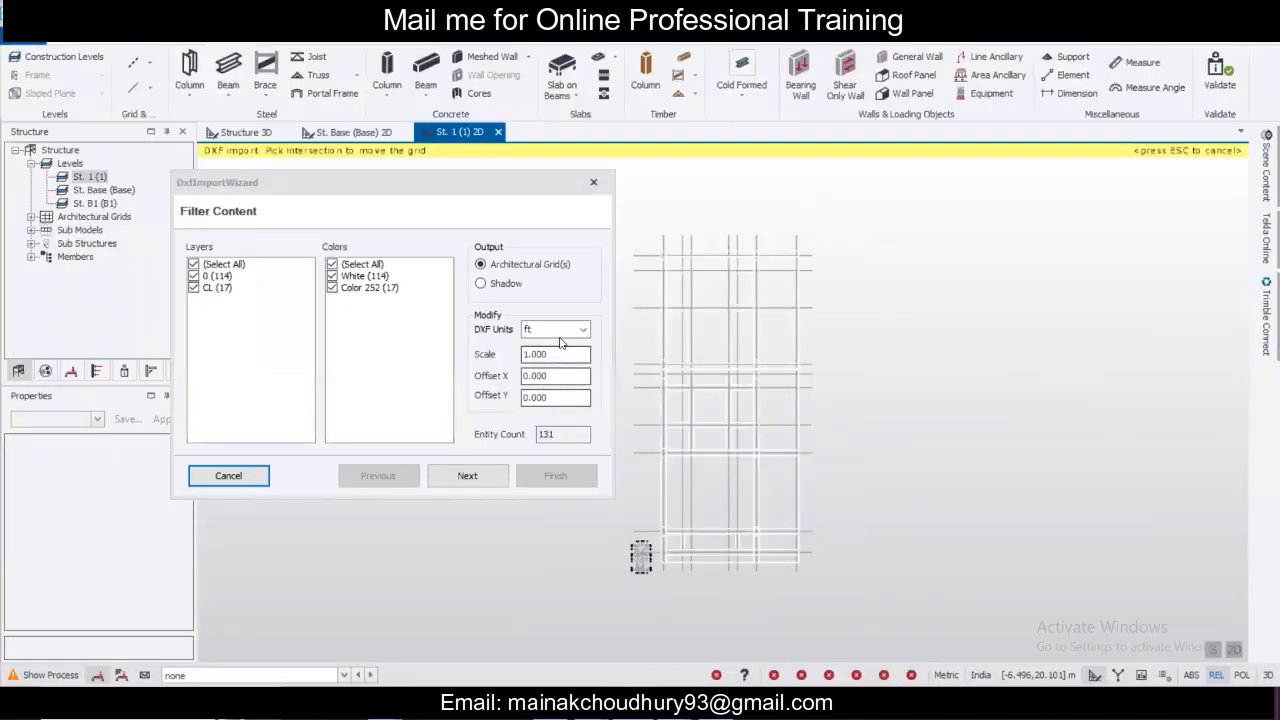
left_click(566, 331)
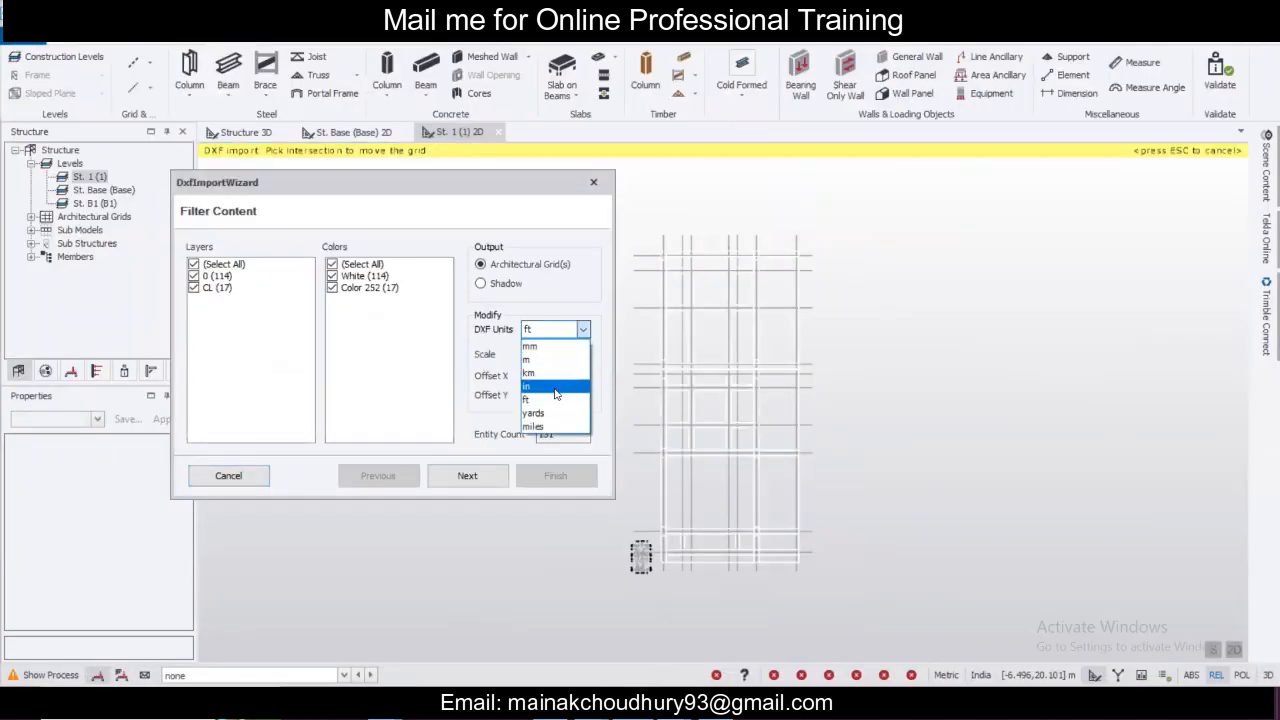
left_click(555, 388)
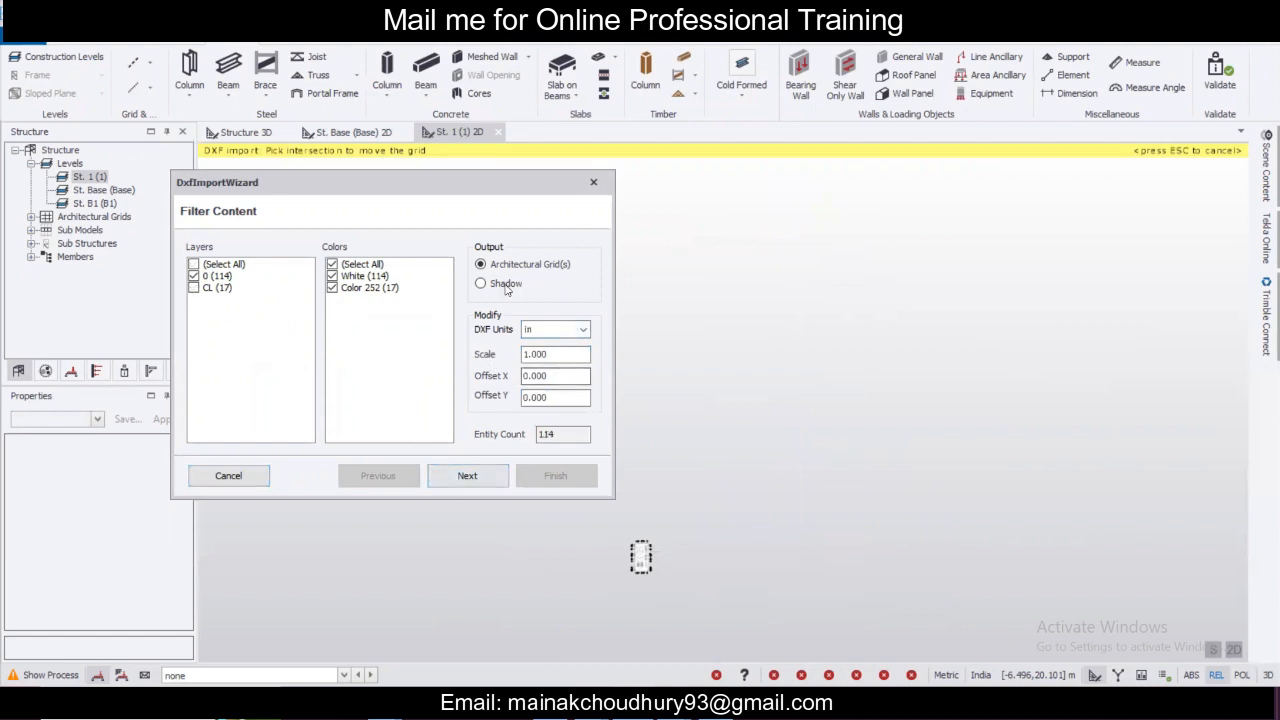
left_click(556, 477)
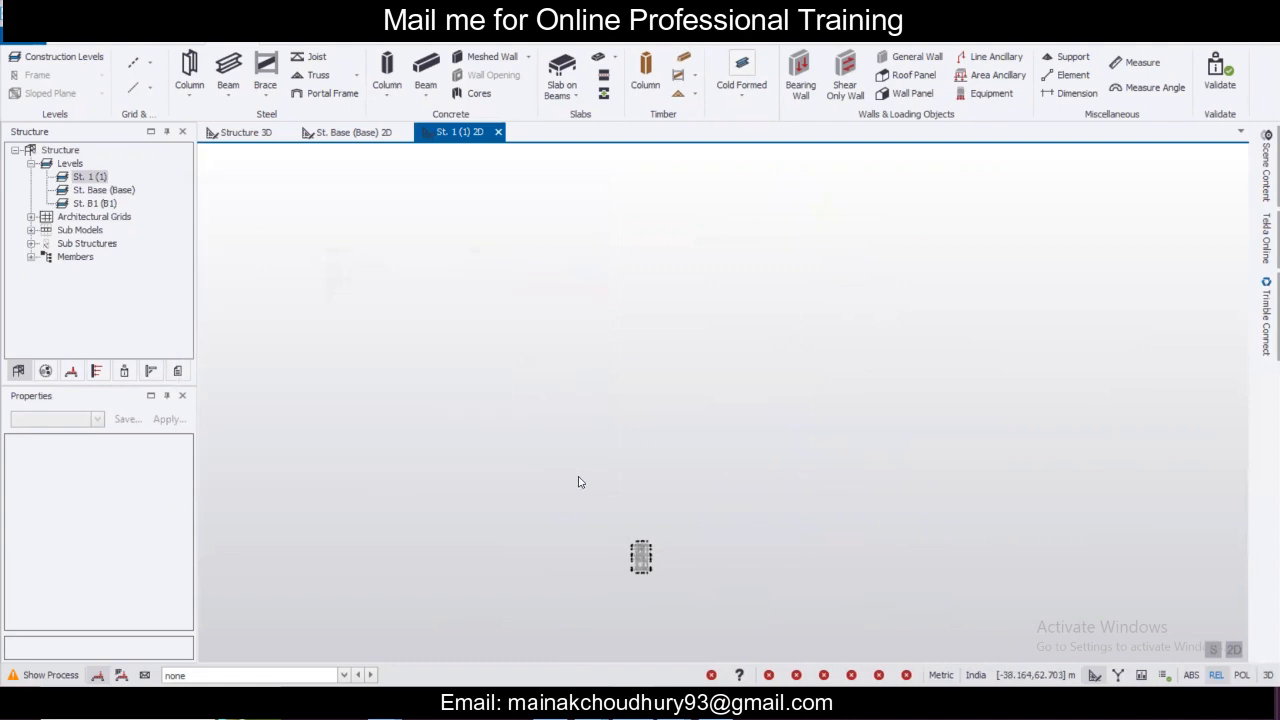
scroll(634, 440, "up", 10)
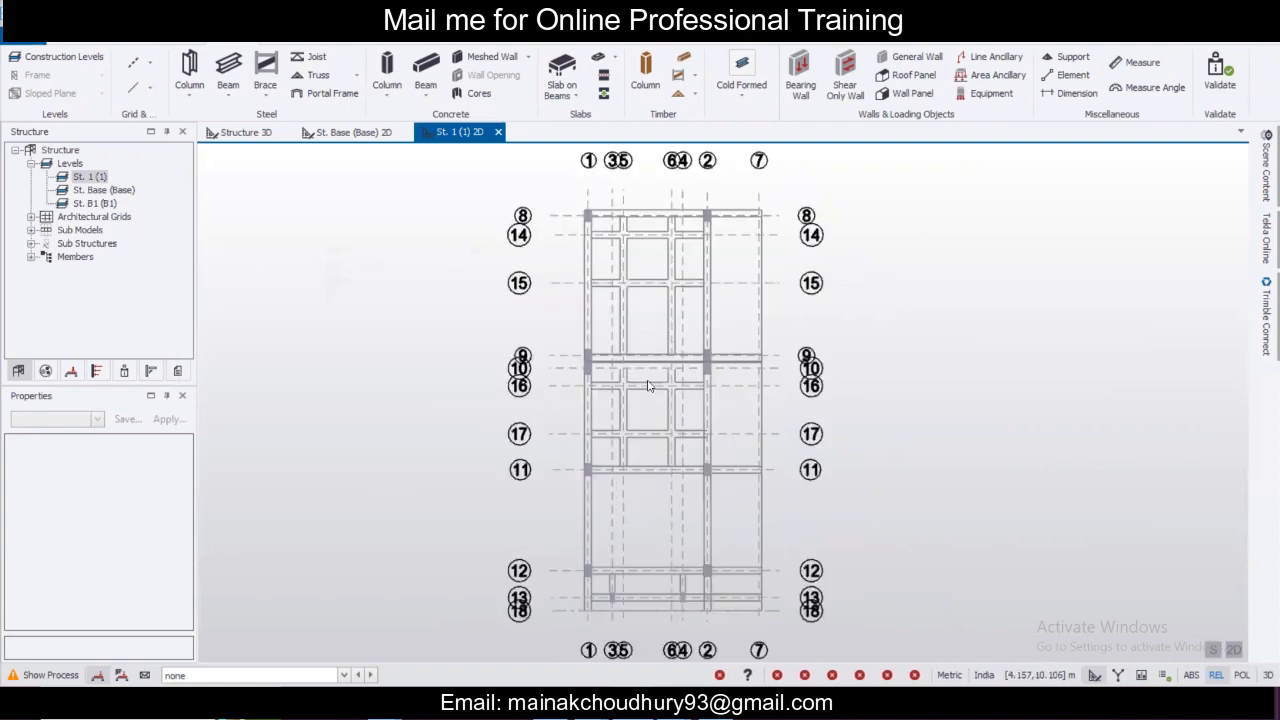
middle_click_drag(630, 150, 634, 433)
scroll(636, 431, "up", 2)
scroll(634, 367, "down", 1)
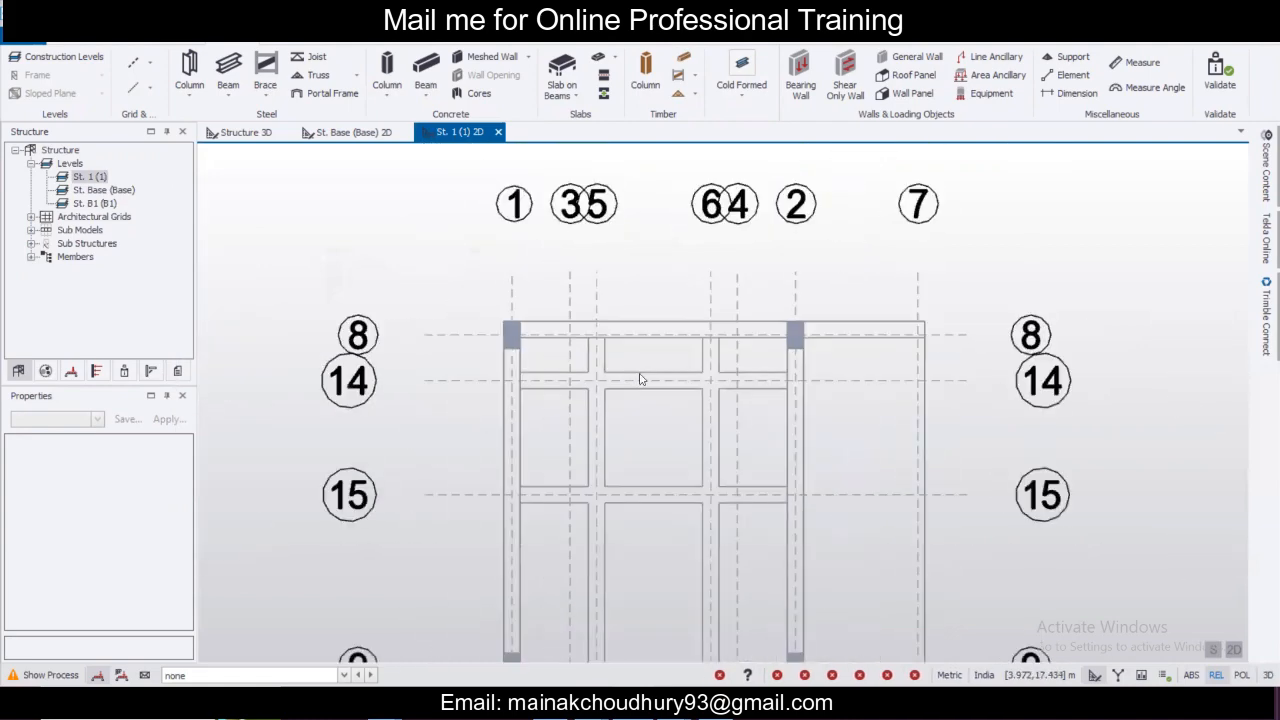
middle_click_drag(653, 383, 631, 326)
scroll(631, 330, "down", 1)
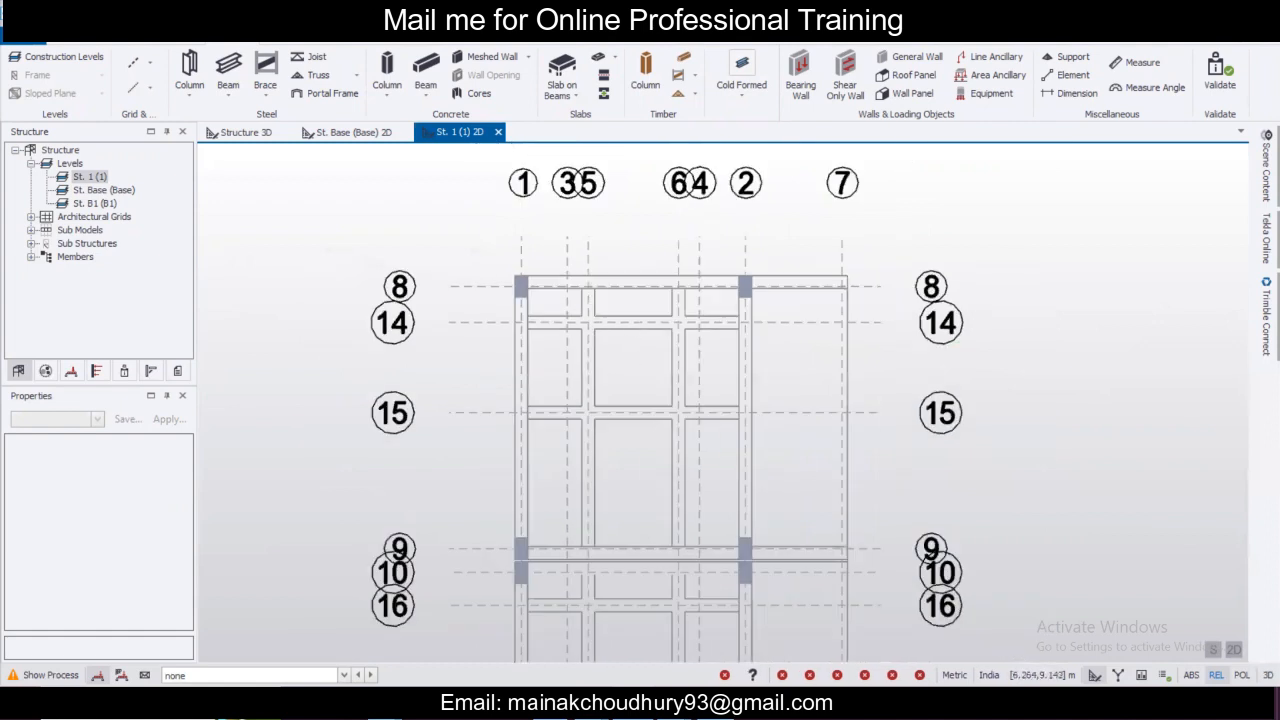
Switch to AutoCAD, cancel the pending linear dimension and bring up the structure revision drawing.
left_click(631, 616)
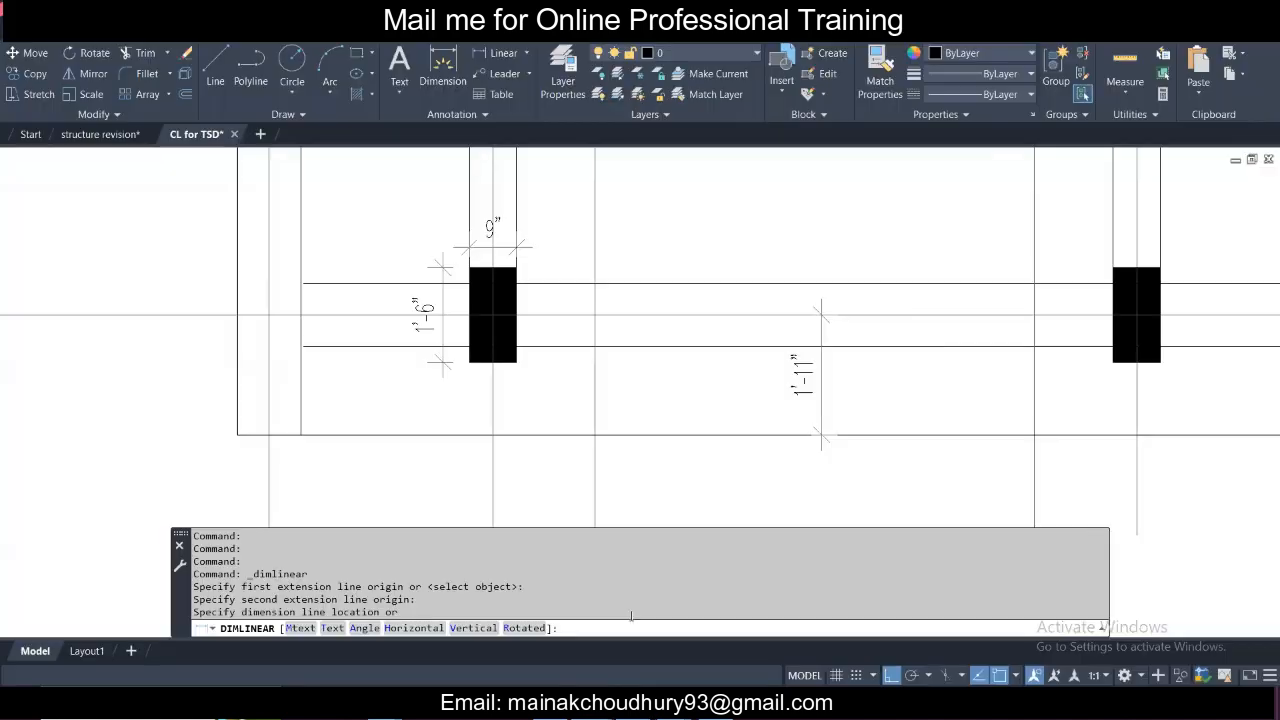
scroll(628, 449, "down", 10)
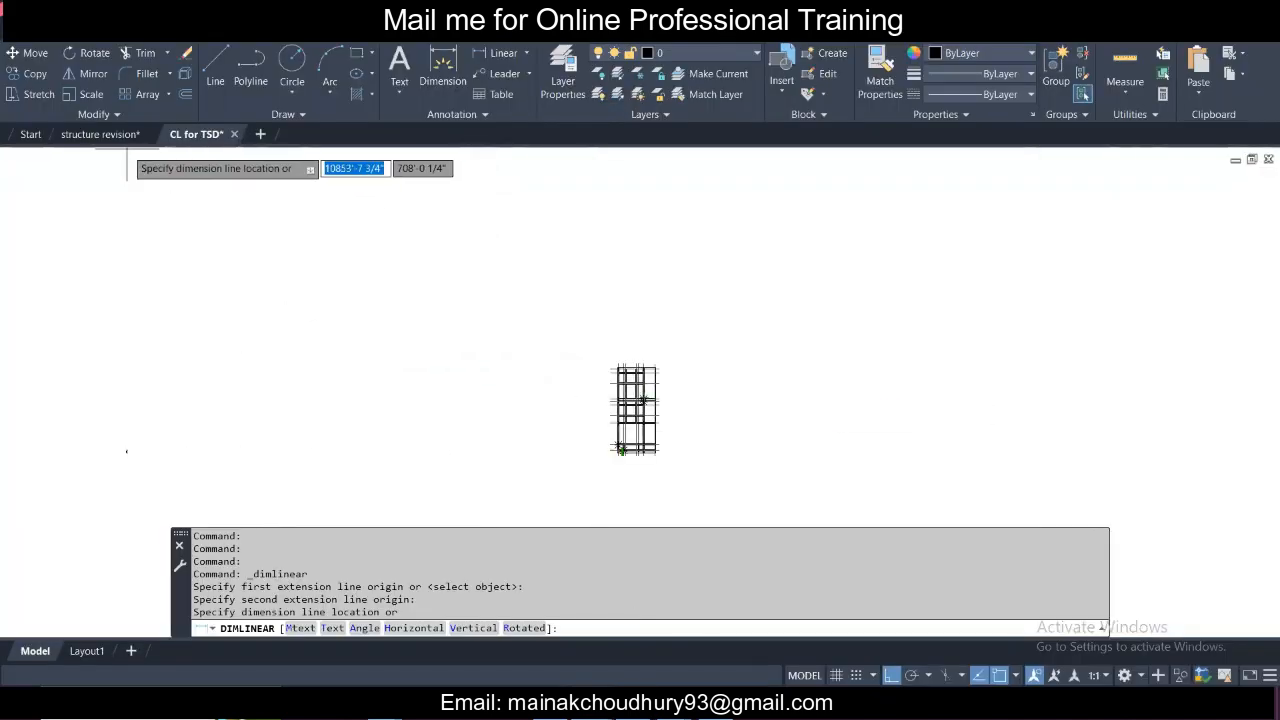
left_click(109, 140)
key("Escape")
scroll(350, 356, "down", 5)
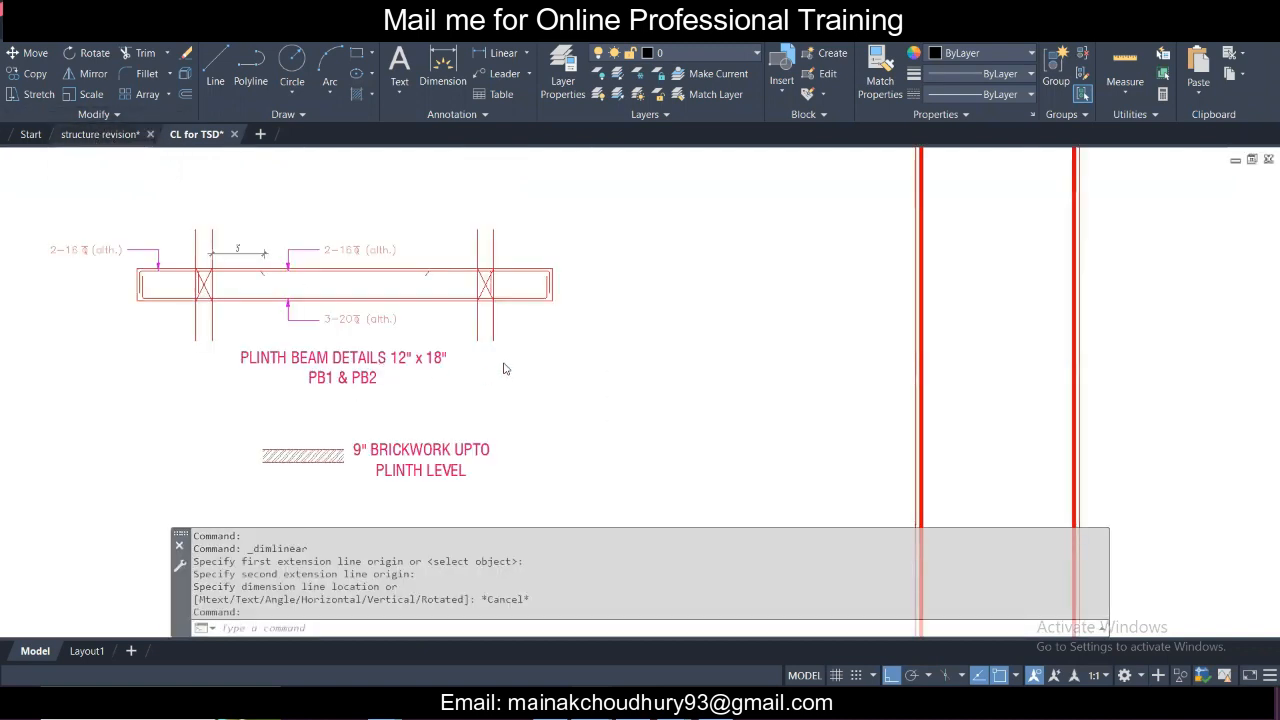
key("ctrl+Tab")
left_click(433, 324)
Examine the roof beam details for B1 and B2 on the structure details sheet and compare them with the plinth beam details.
scroll(454, 311, "down", 3)
middle_click_drag(464, 321, 490, 508)
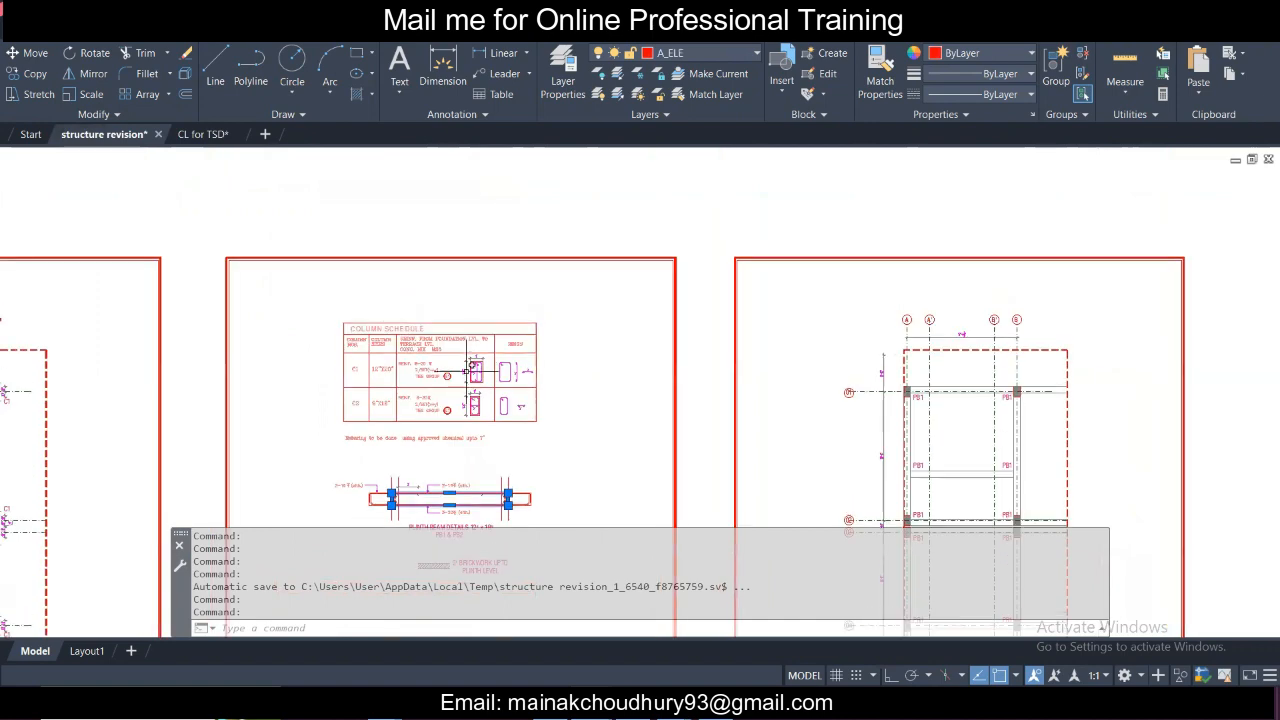
scroll(466, 372, "up", 8)
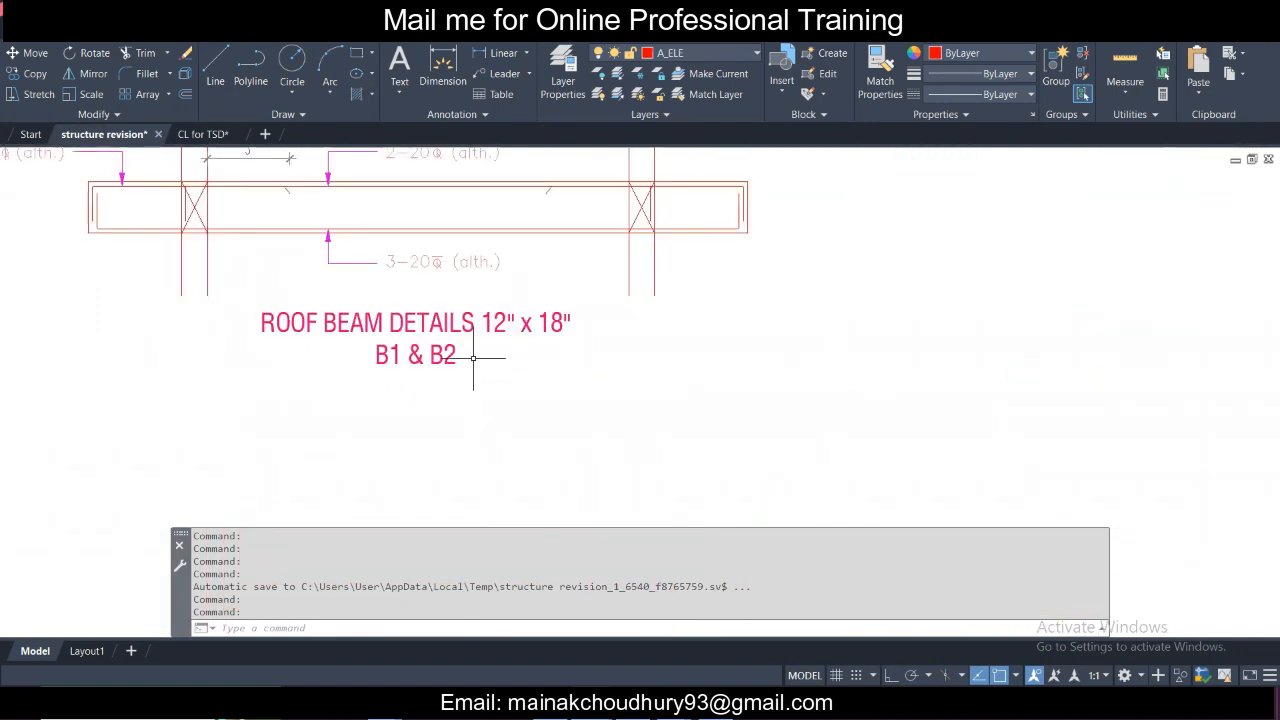
scroll(473, 357, "down", 6)
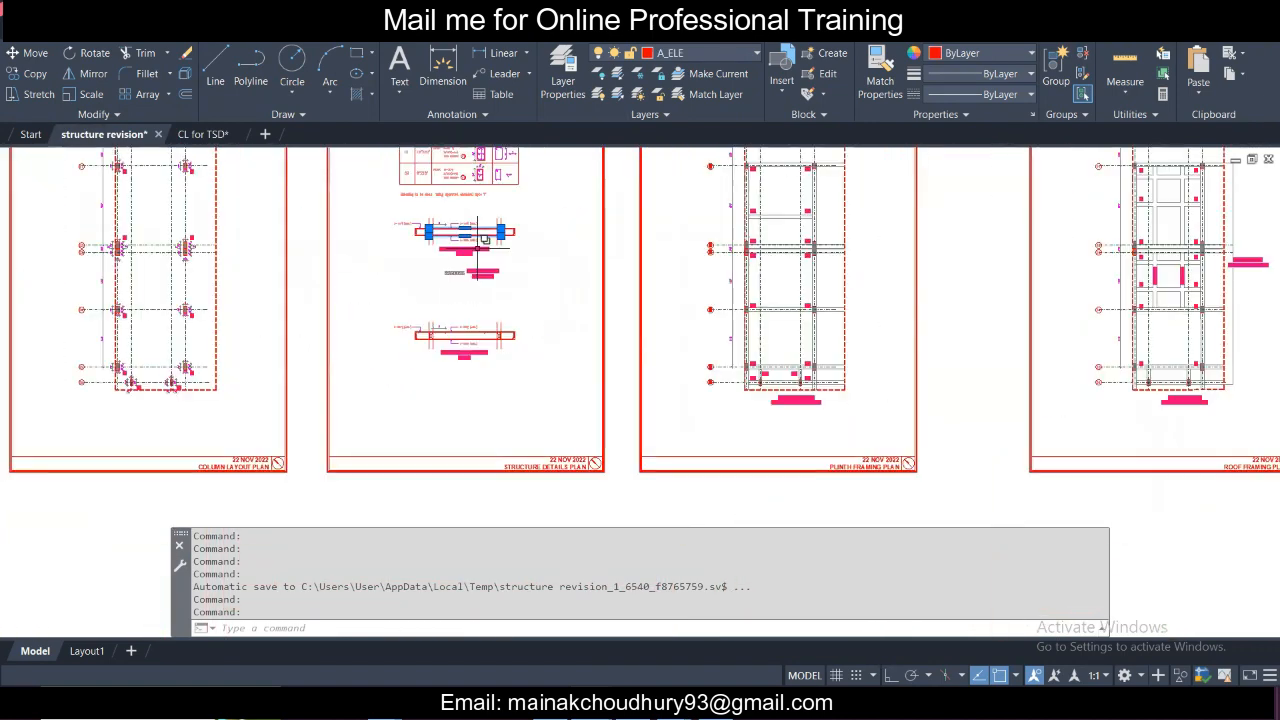
scroll(478, 238, "up", 5)
scroll(493, 285, "down", 3)
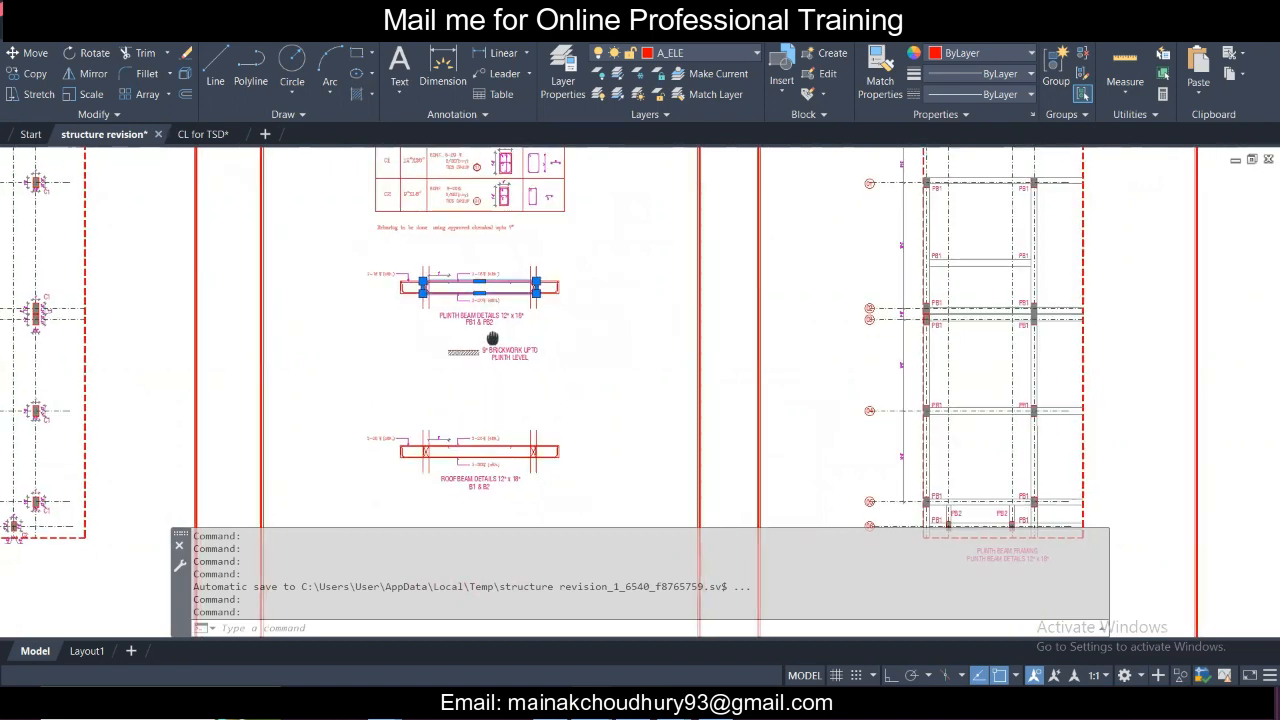
scroll(514, 403, "up", 3)
scroll(514, 403, "down", 5)
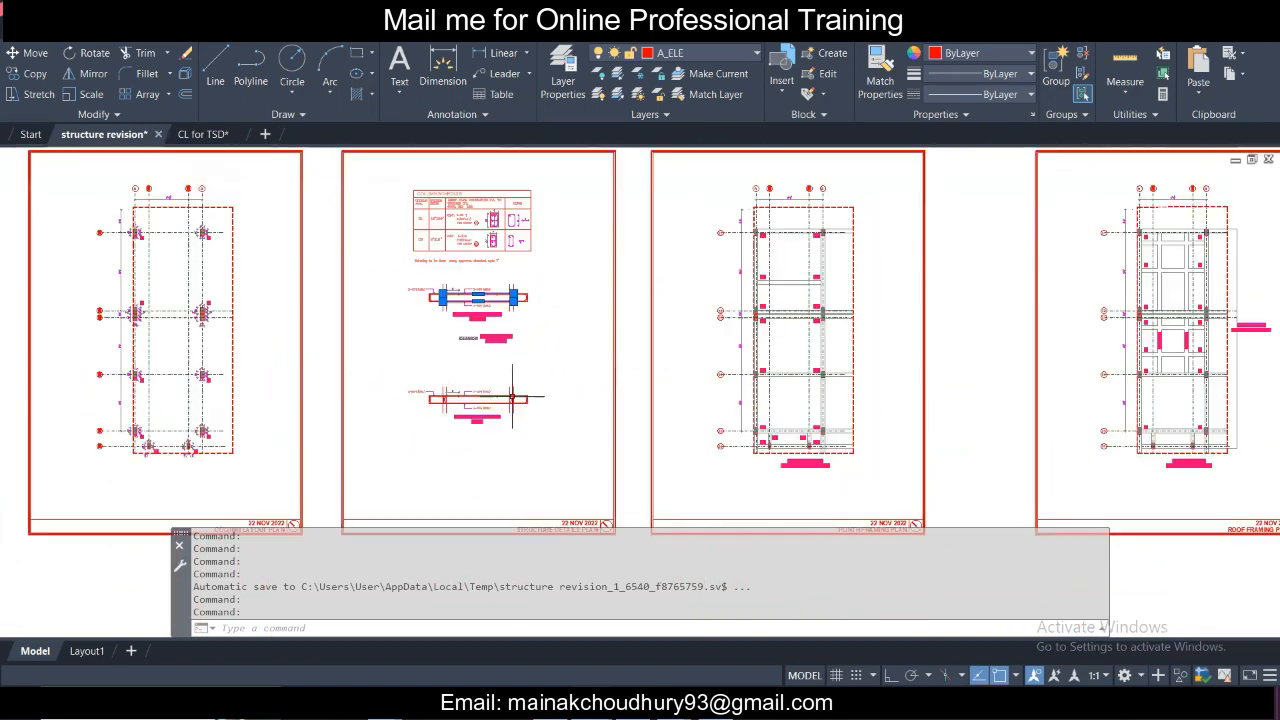
Check the 12" x 18" roof beam size and reinforcement on the structure details sheet, and clear the plinth beam selection.
scroll(694, 357, "up", 4)
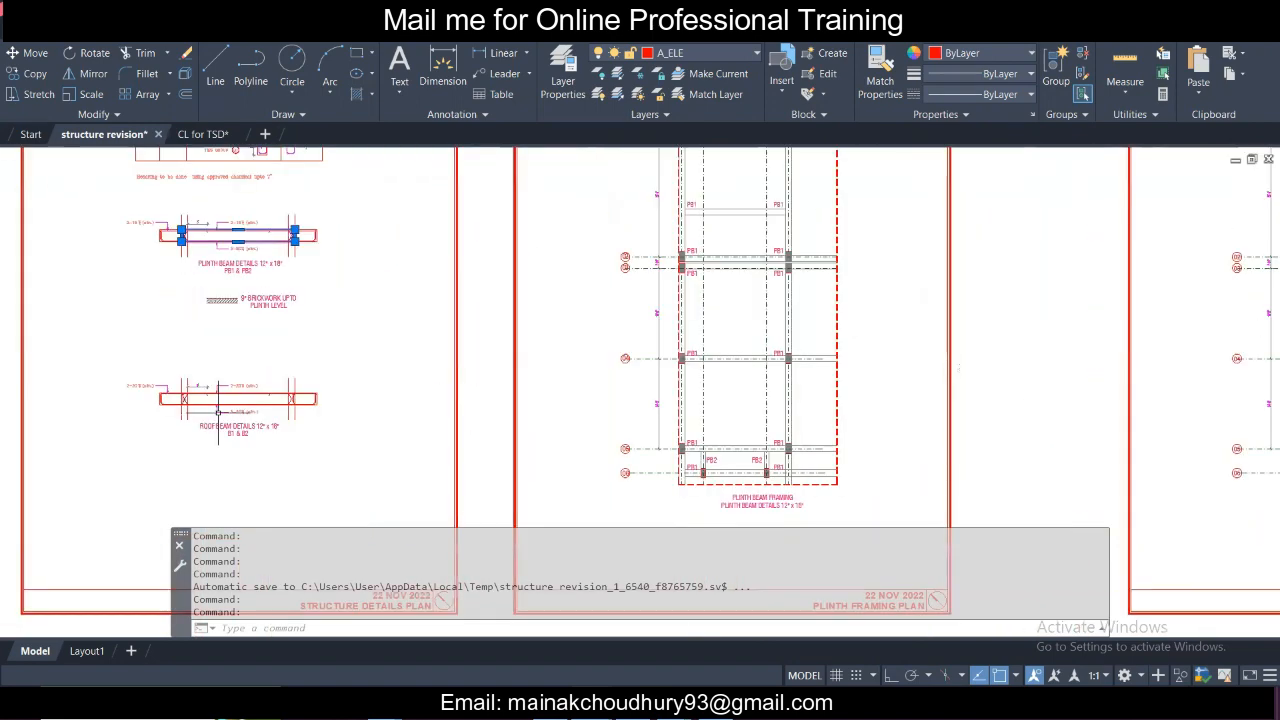
scroll(218, 411, "down", 4)
scroll(206, 389, "up", 6)
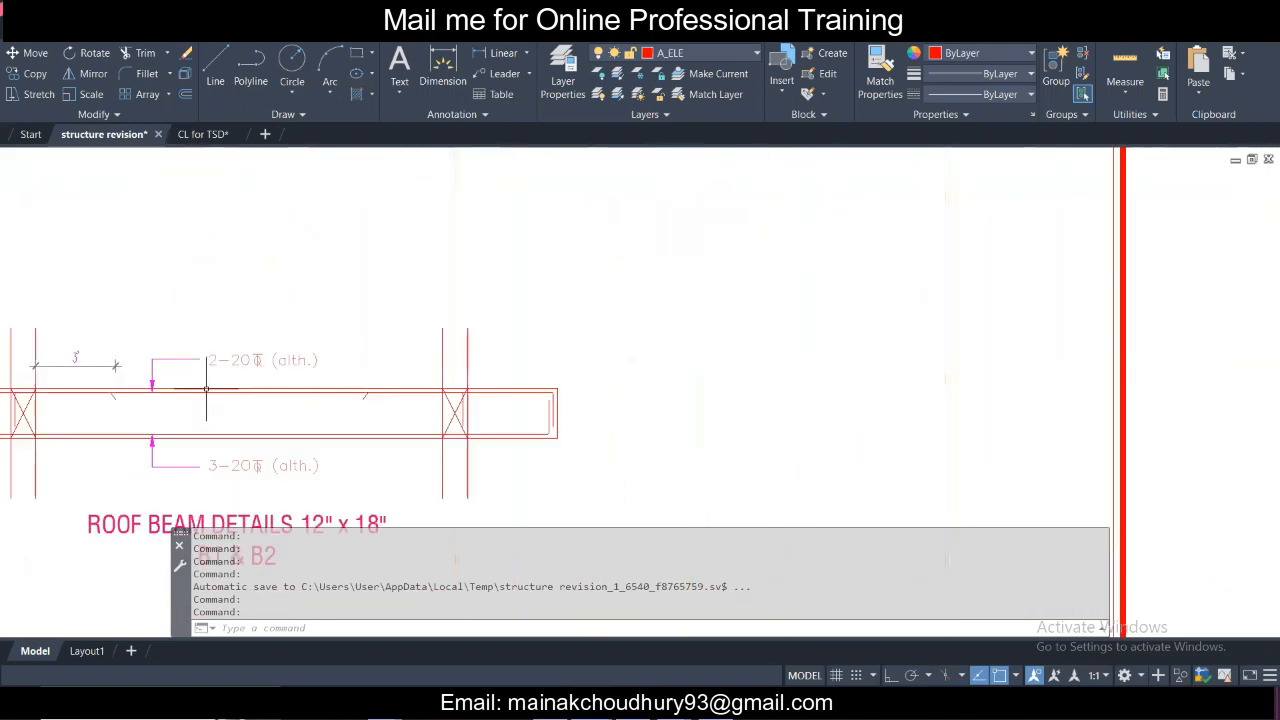
mouse_move(197, 196)
middle_mouse_down()
mouse_move(240, 374)
mouse_move(251, 502)
middle_mouse_up()
middle_click_drag(242, 166, 295, 418)
scroll(369, 256, "down", 6)
middle_click_drag(390, 382, 363, 303)
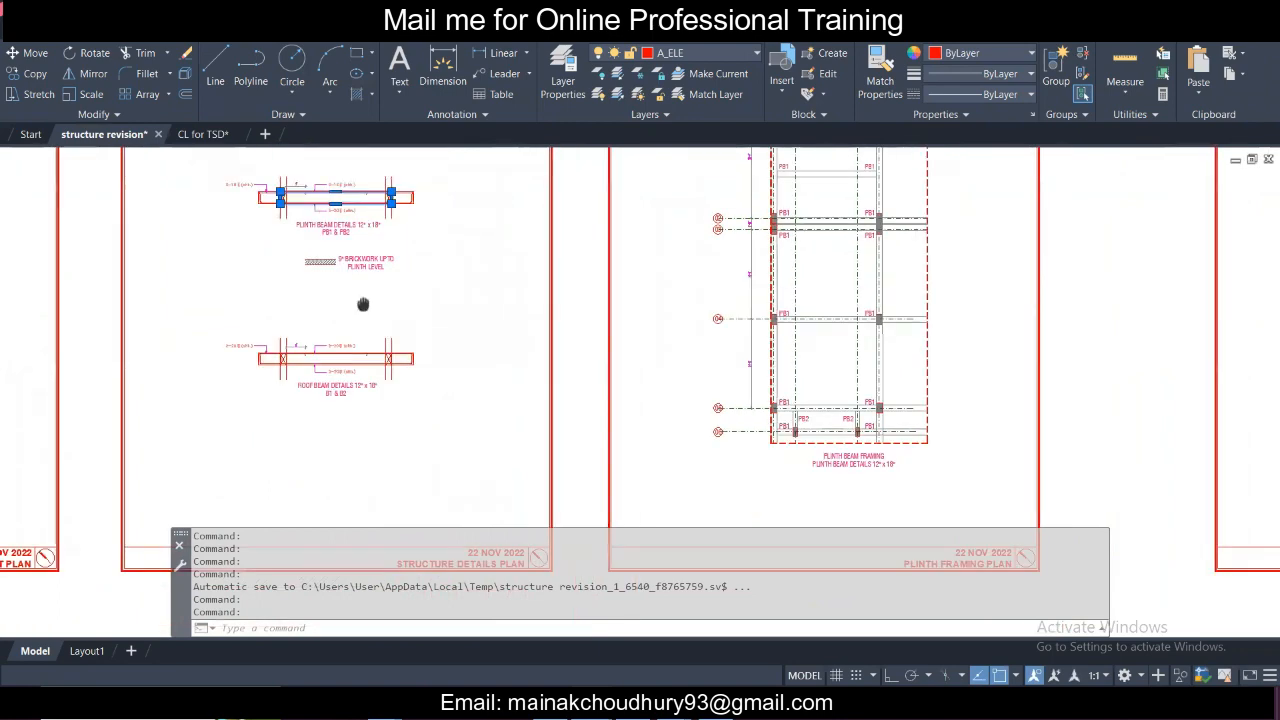
scroll(361, 356, "up", 6)
key("Escape")
scroll(361, 349, "down", 6)
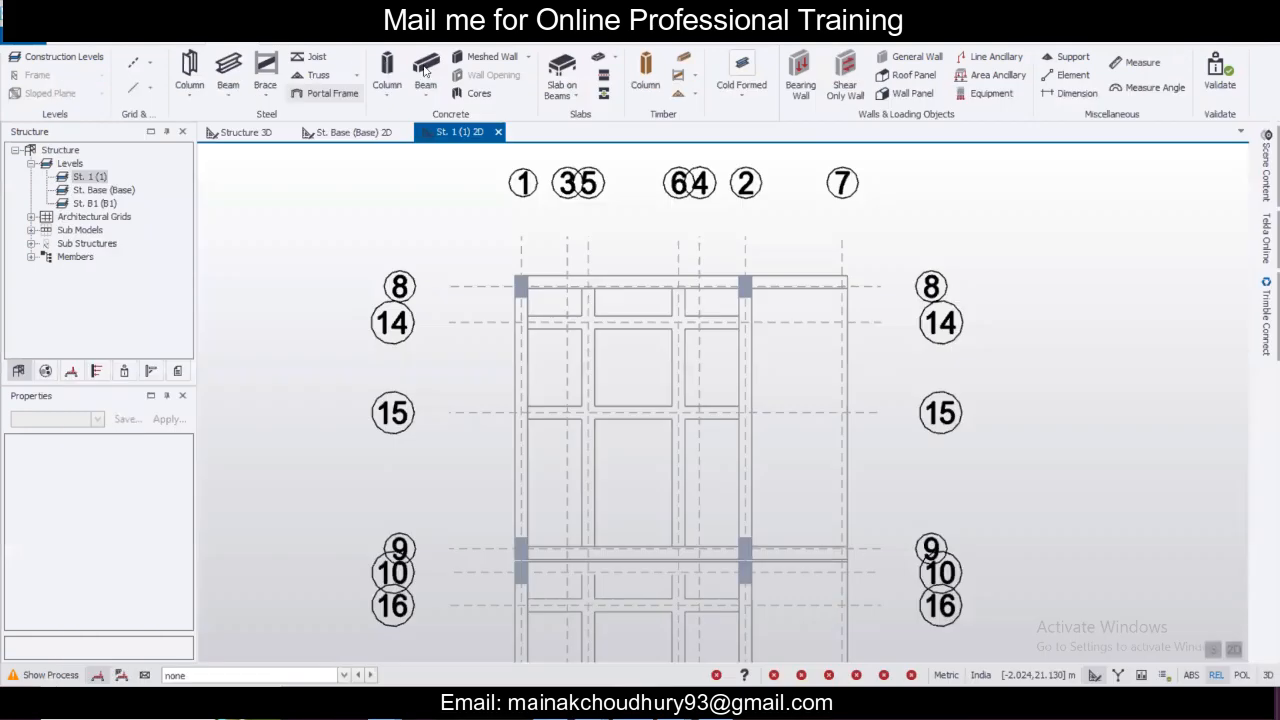
In Tekla Structural Designer, place 300x450 cast-in-place concrete beams along grid lines 14 and 15, from grid line 1 to 2.
left_click(425, 70)
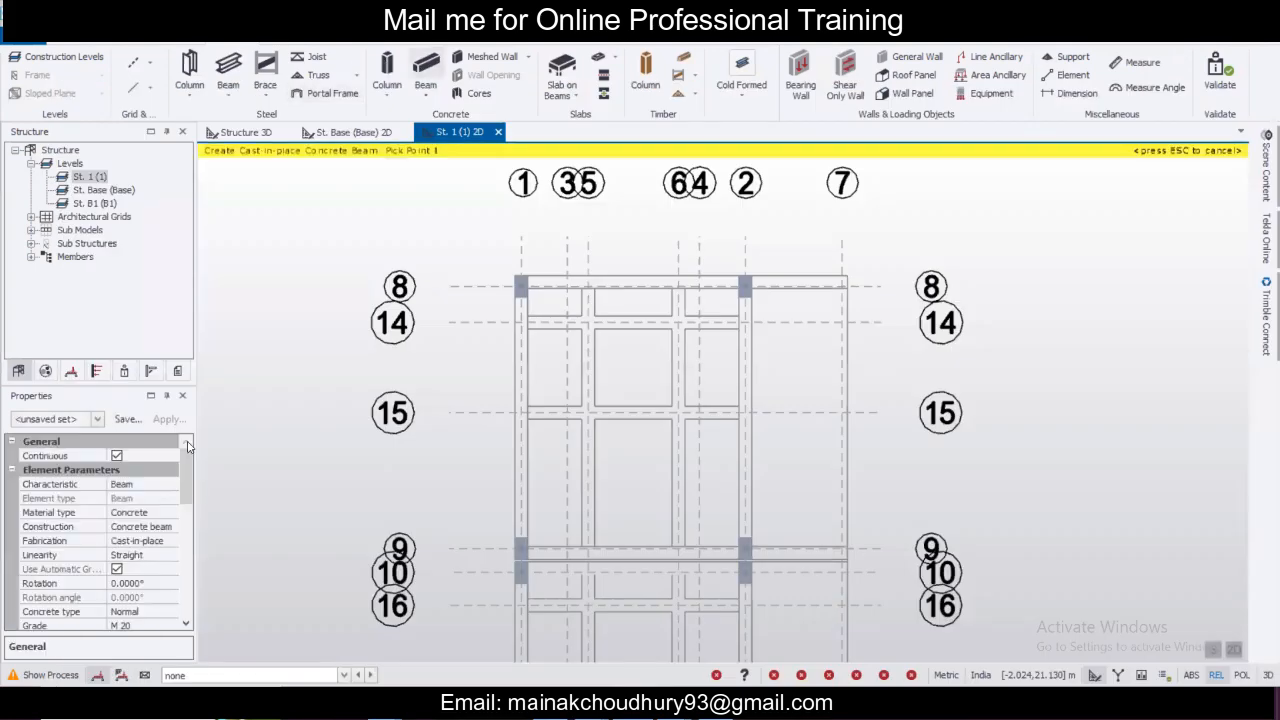
left_click_drag(183, 478, 183, 517)
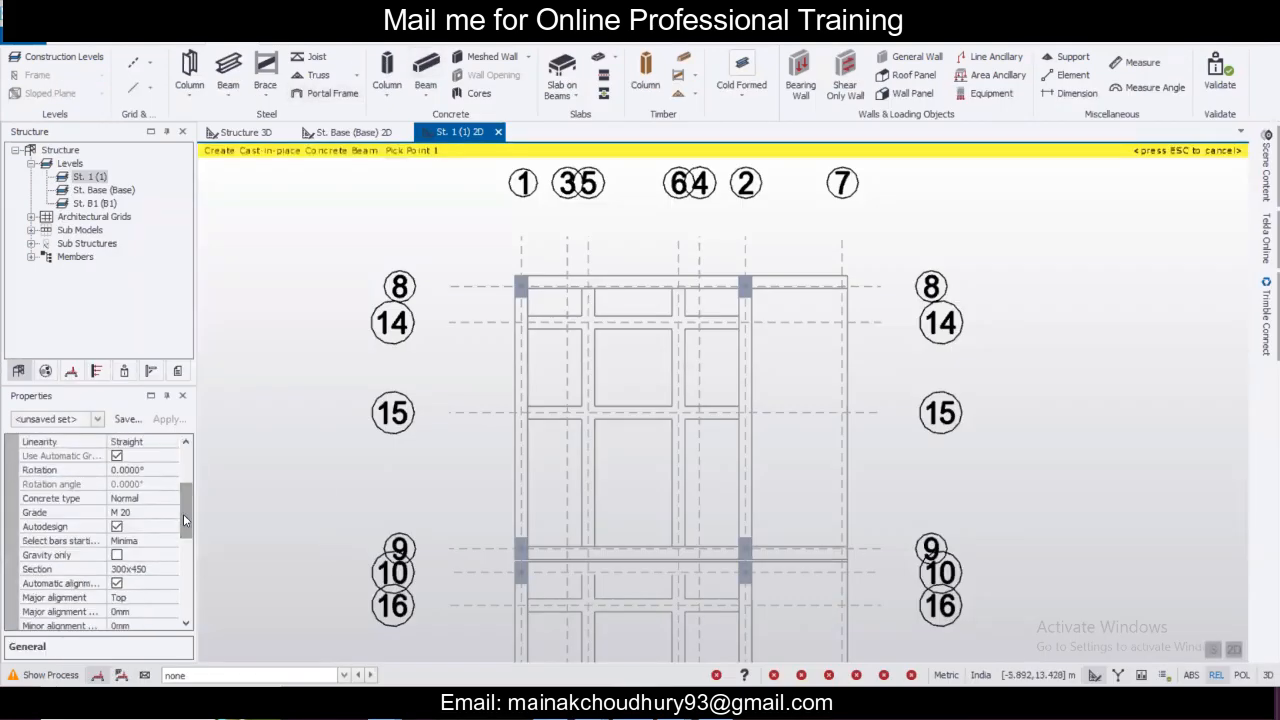
scroll(608, 371, "up", 2)
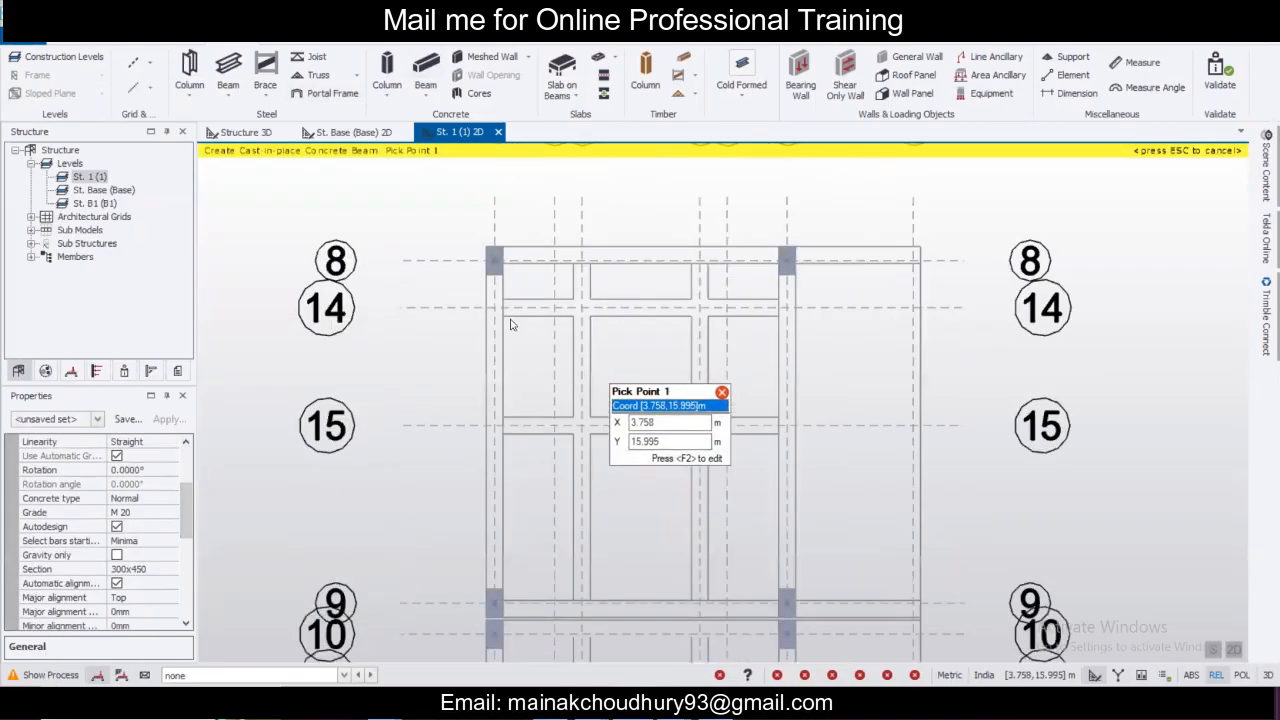
left_click(494, 308)
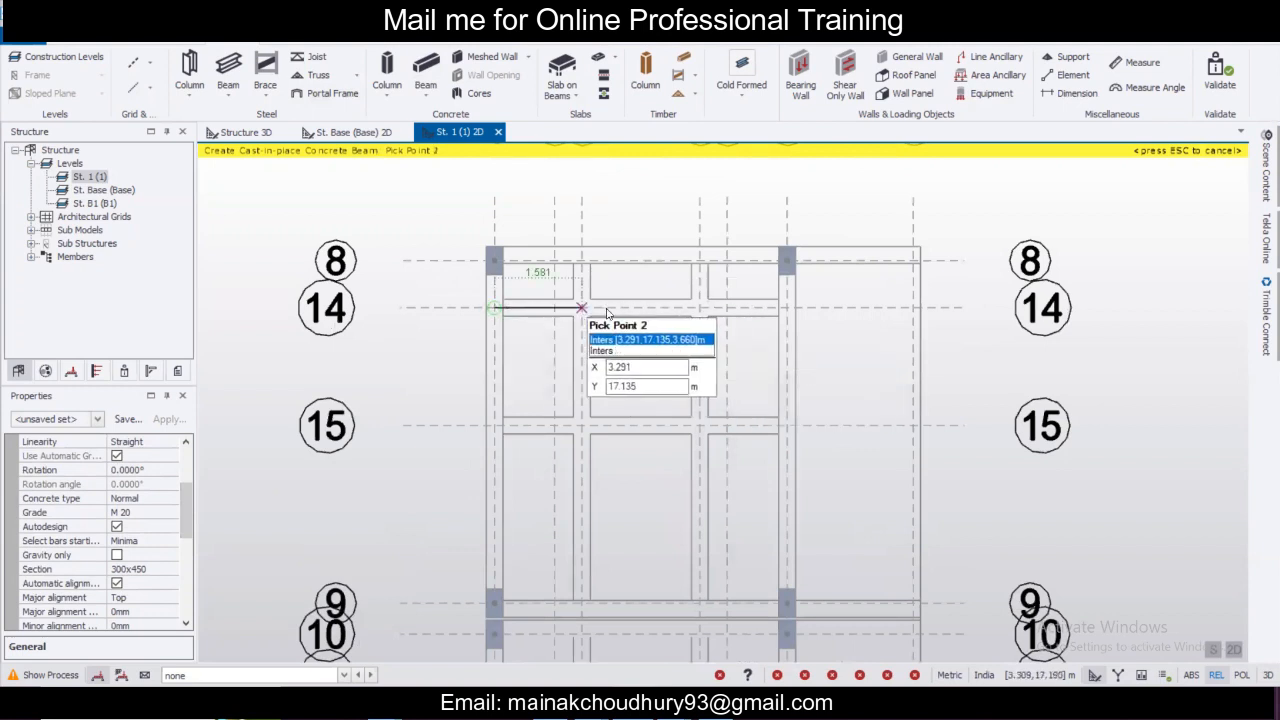
left_click(790, 312)
left_click(494, 425)
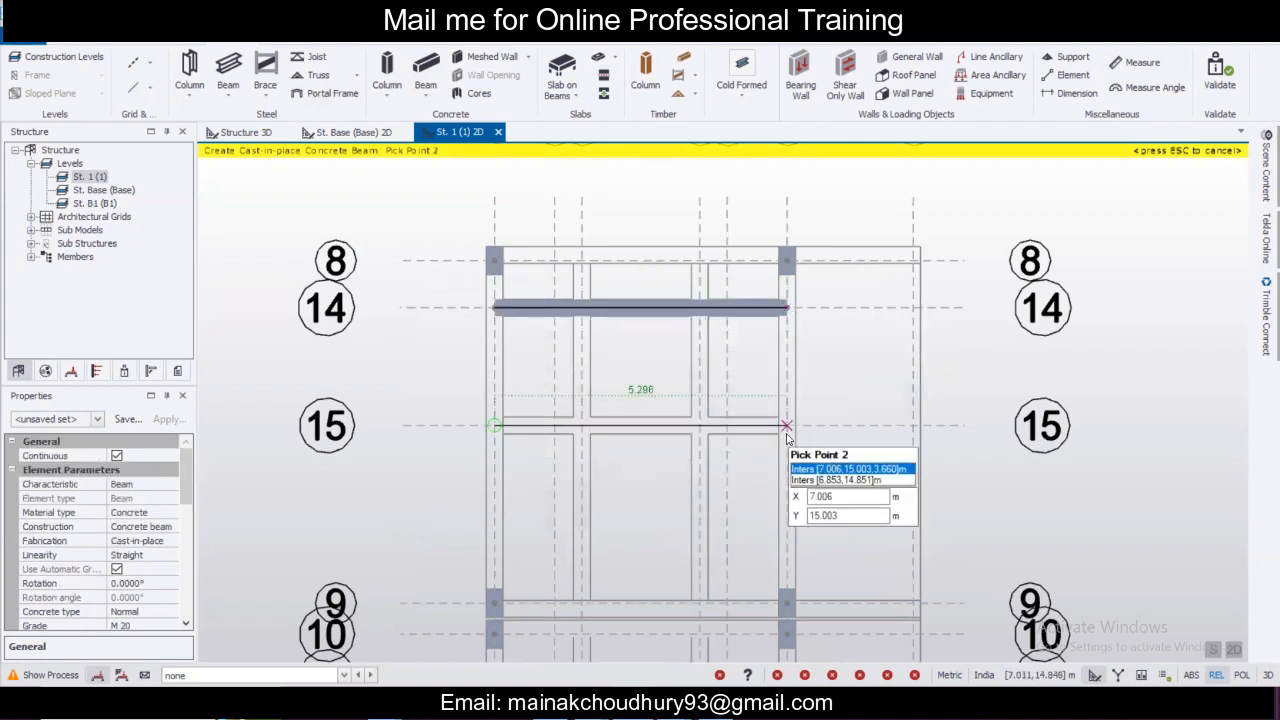
left_click(787, 434)
Place concrete beams along grid lines 16 and 17, spanning from grid line 1 to grid line 2.
scroll(683, 297, "down", 3)
middle_click_drag(680, 414, 656, 280)
middle_click_drag(640, 380, 658, 312)
left_click(525, 355)
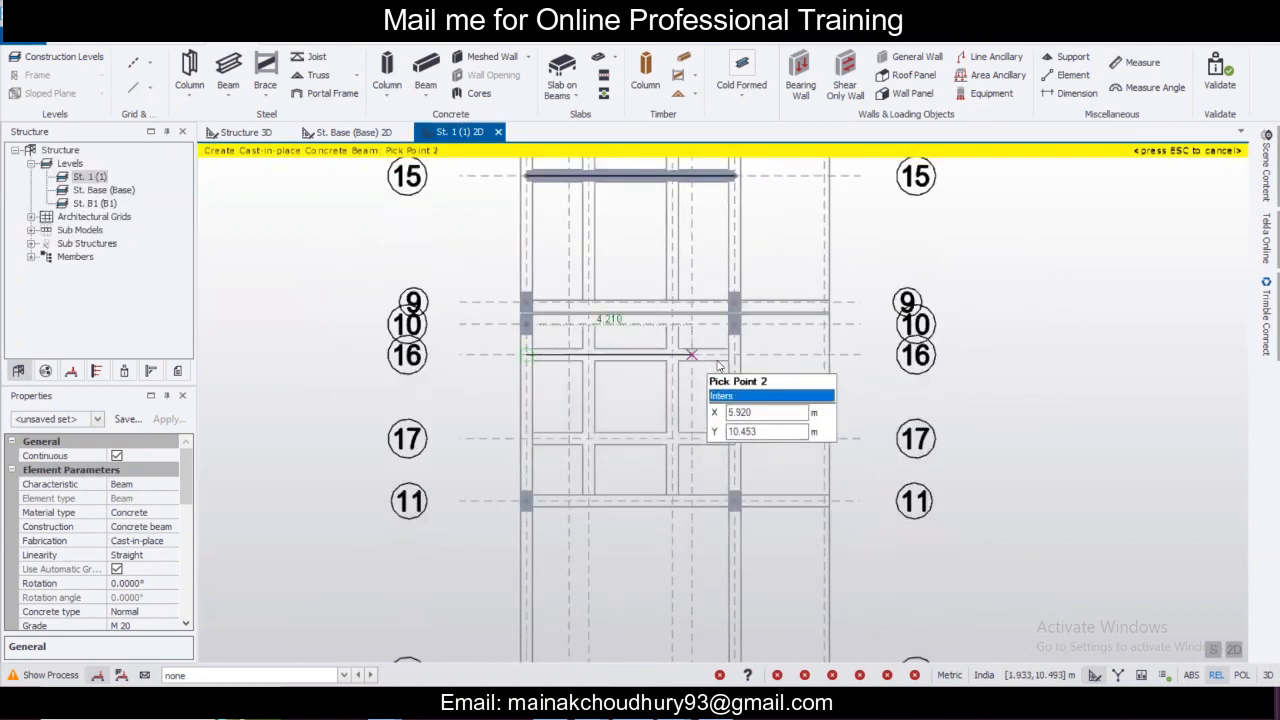
left_click(736, 355)
left_click(525, 438)
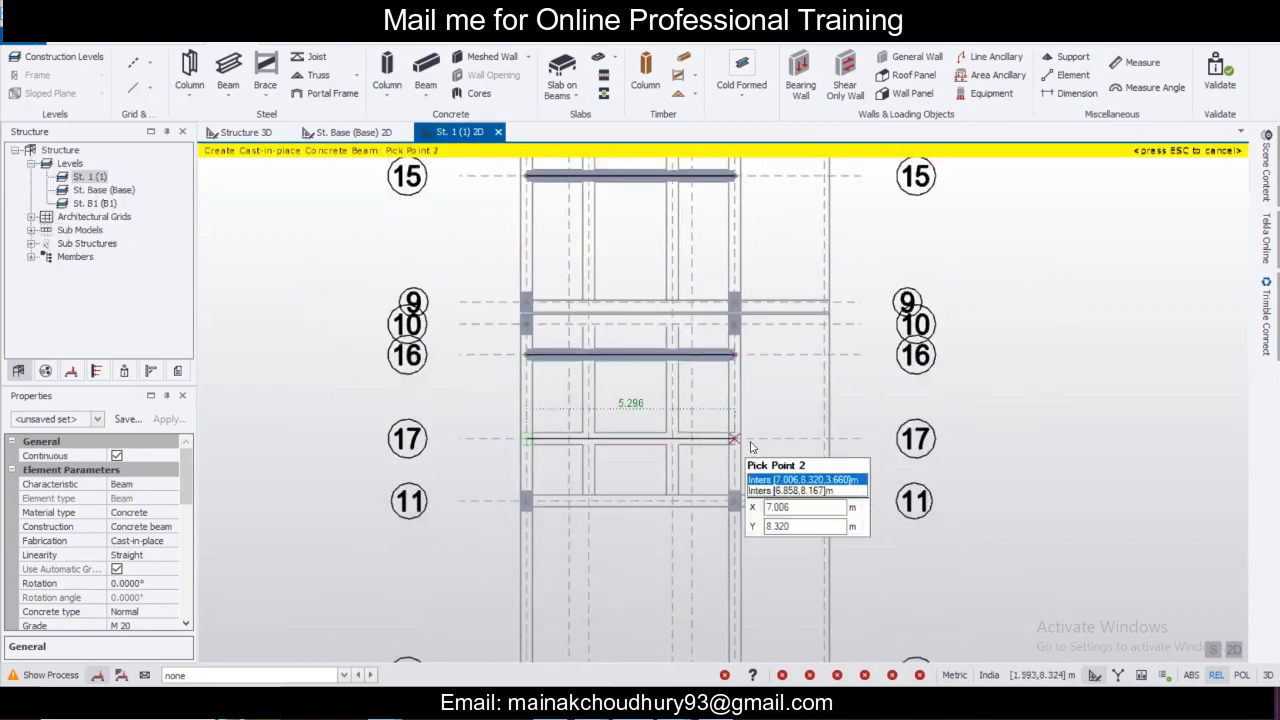
left_click(738, 441)
Place concrete beams along grid lines 5 and 6, each running from grid line 8 to grid line 9.
scroll(680, 430, "down", 3)
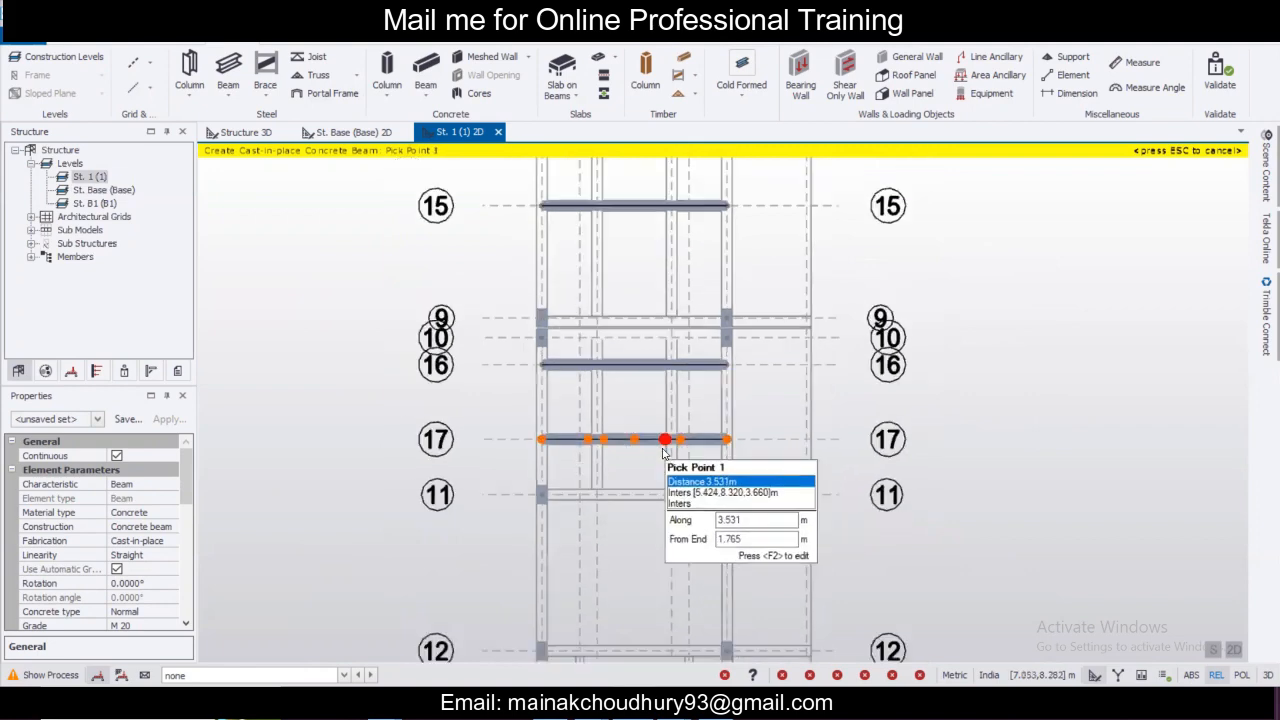
middle_click_drag(641, 297, 623, 408)
scroll(620, 325, "up", 4)
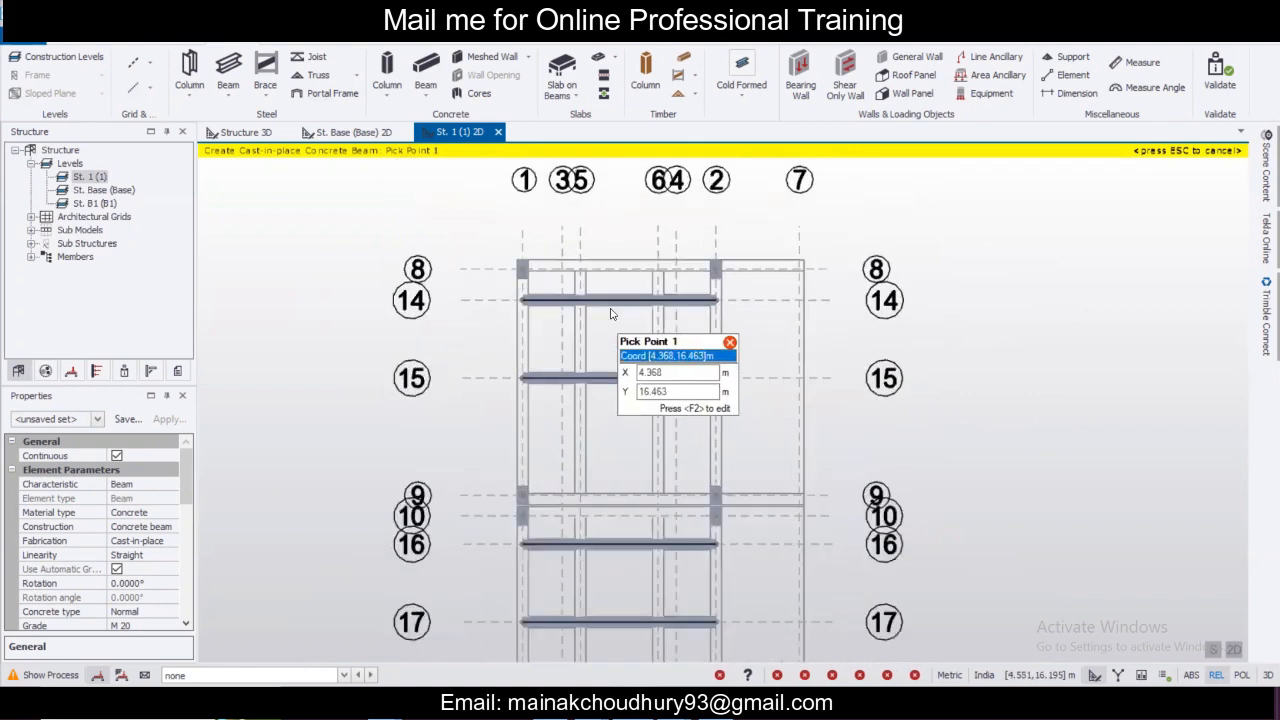
left_click(570, 258)
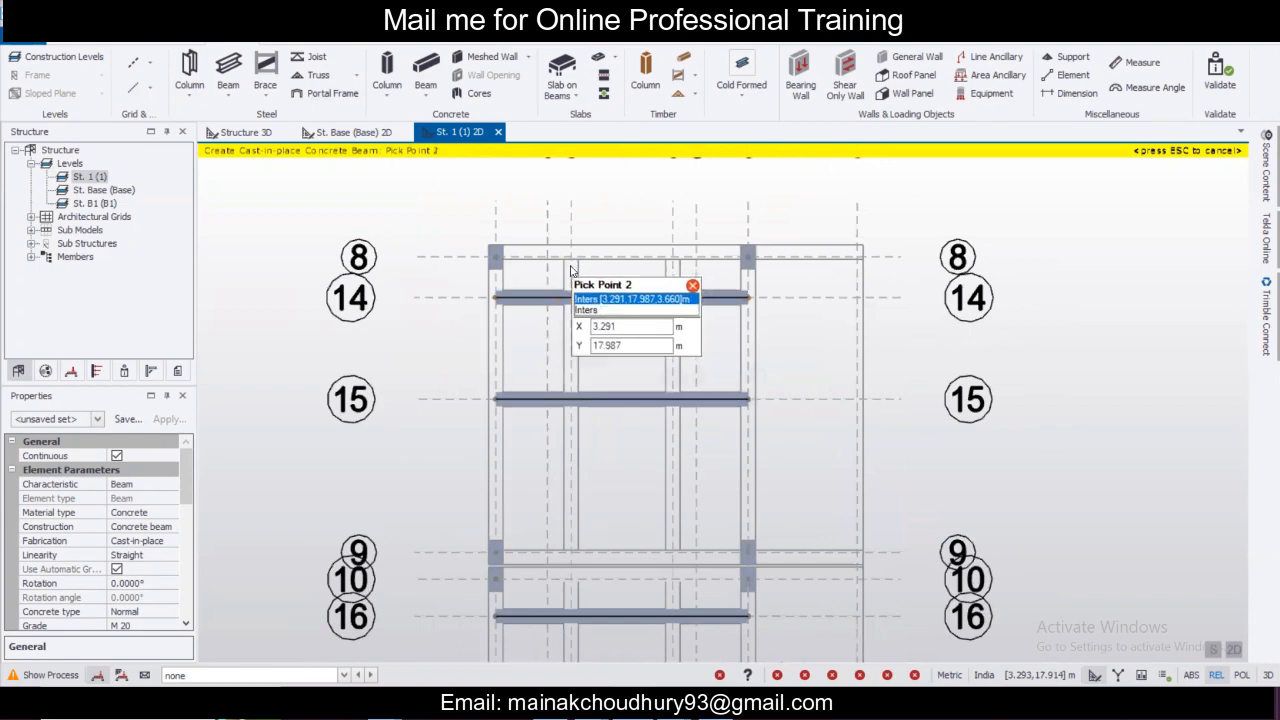
scroll(585, 470, "down", 1)
middle_click_drag(576, 404, 568, 318)
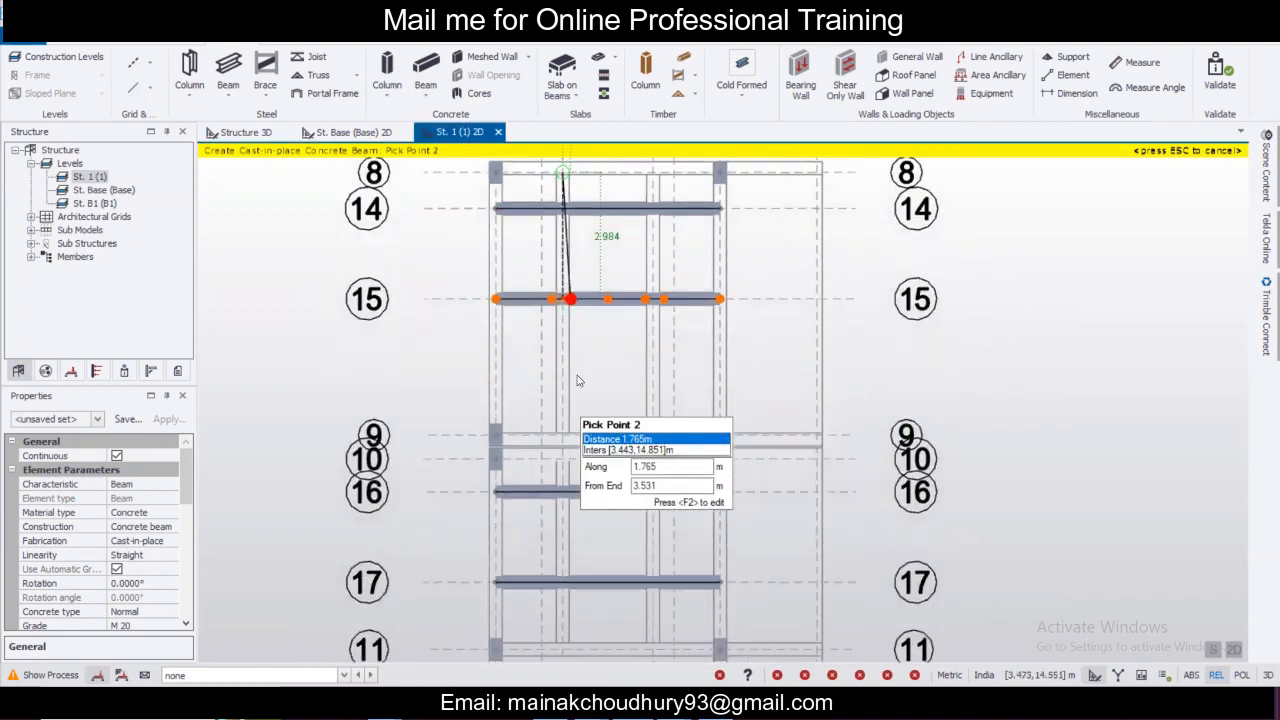
scroll(570, 440, "up", 1)
scroll(571, 447, "down", 2)
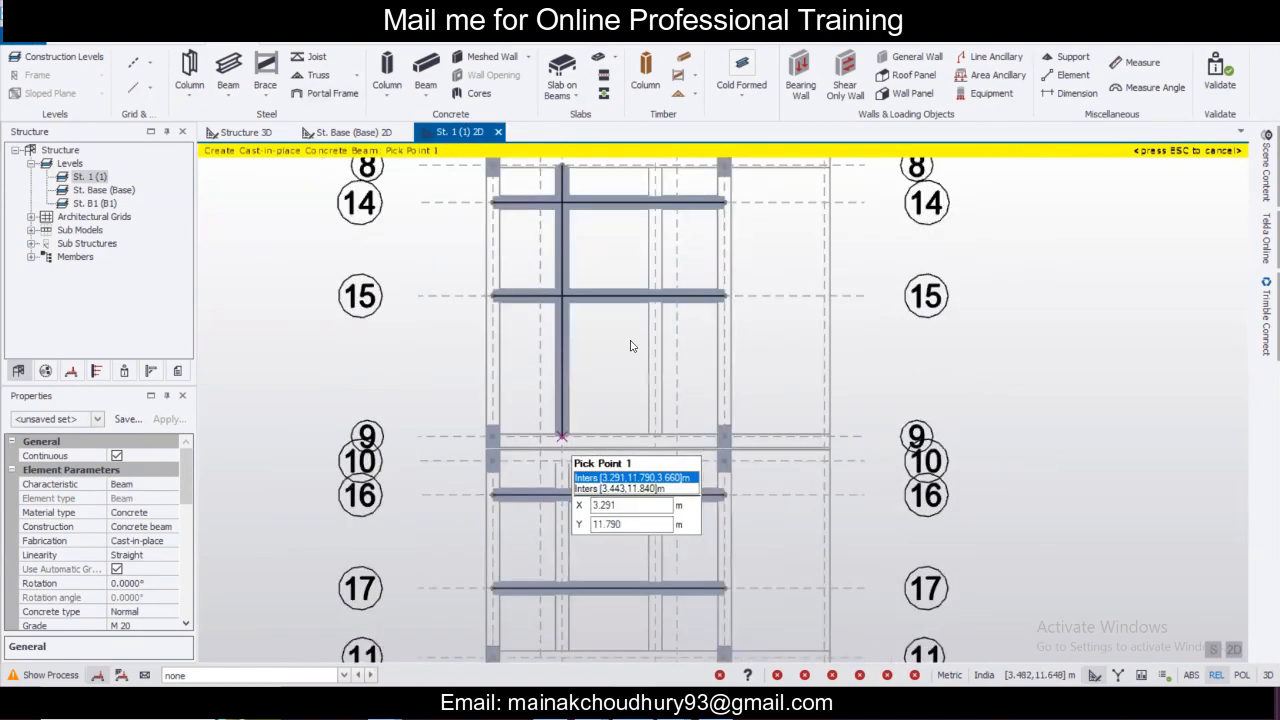
scroll(637, 306, "down", 1)
middle_click_drag(636, 296, 609, 404)
left_click(633, 294)
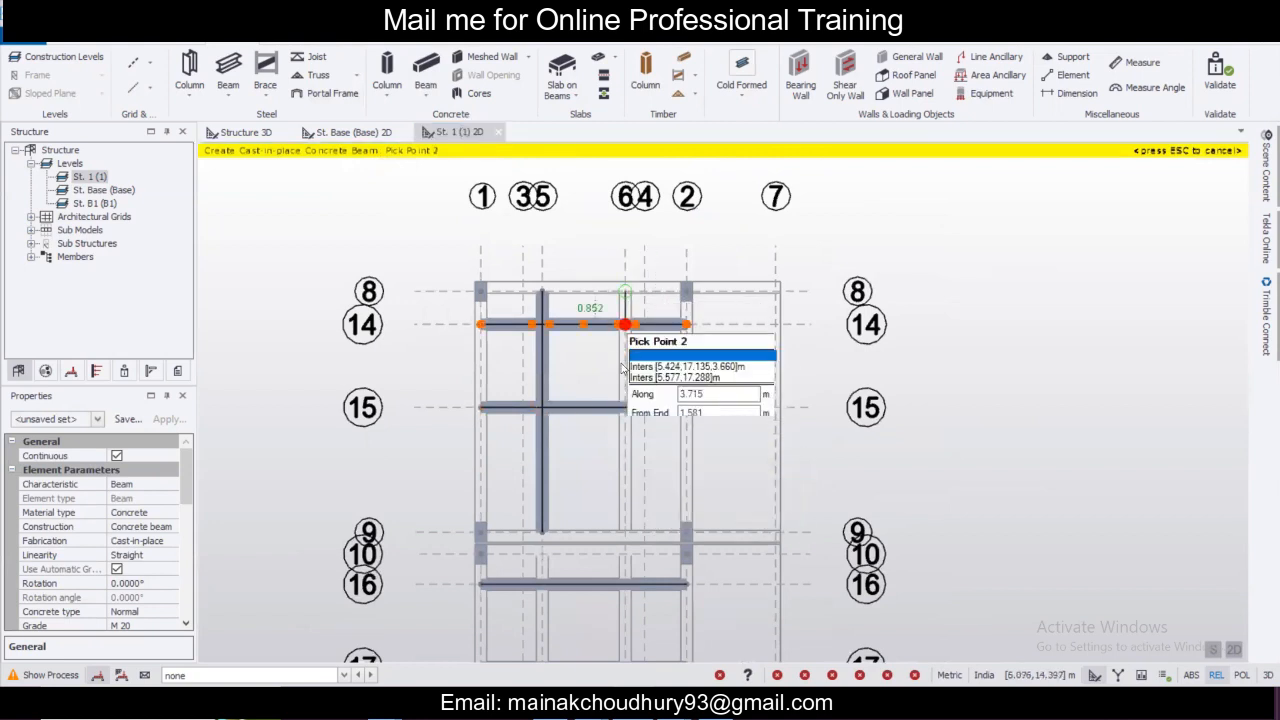
middle_click_drag(600, 537, 575, 308)
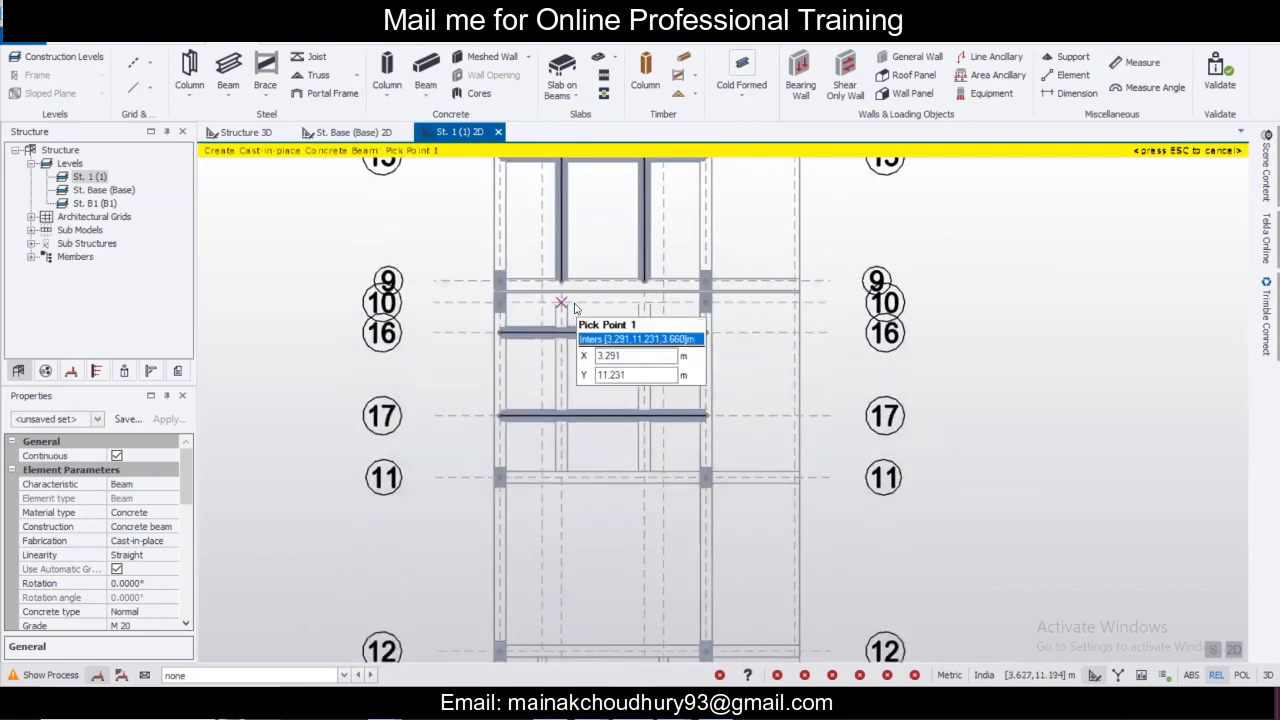
Place concrete beams along grid lines 5 and 6 from grid line 10 to grid line 11, and end beam creation.
left_click(561, 302)
left_click(561, 478)
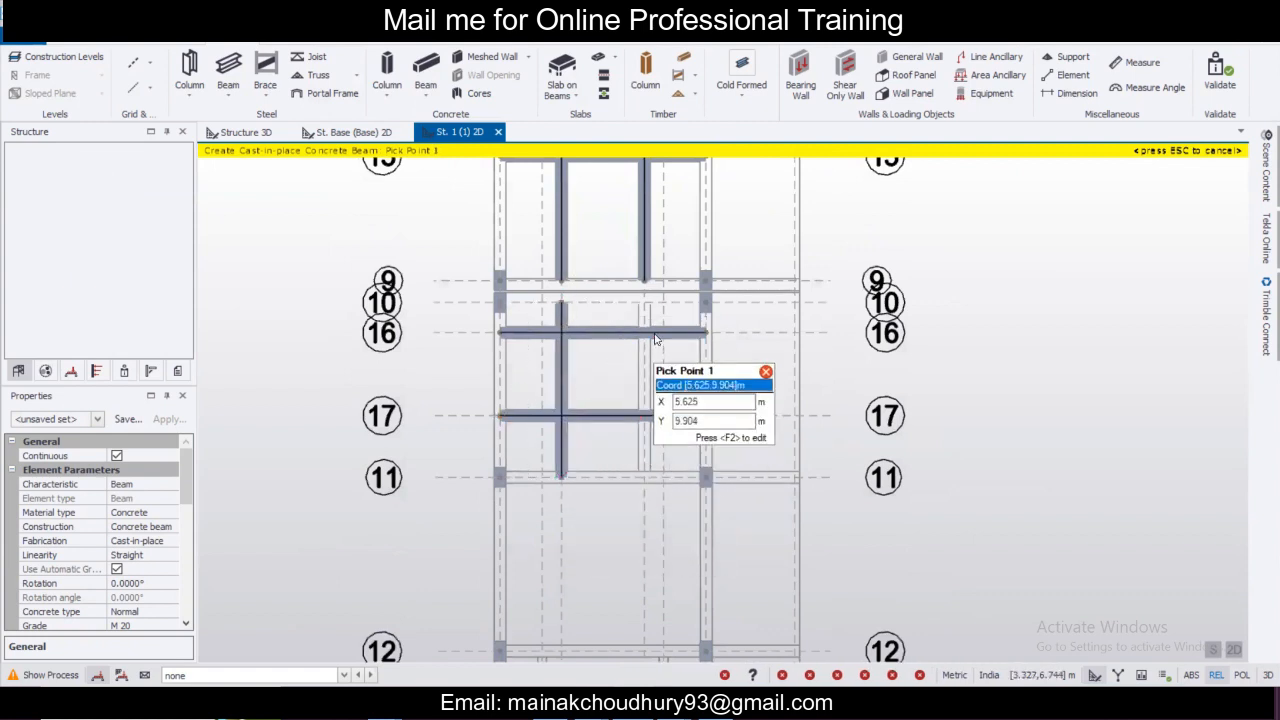
left_click(645, 302)
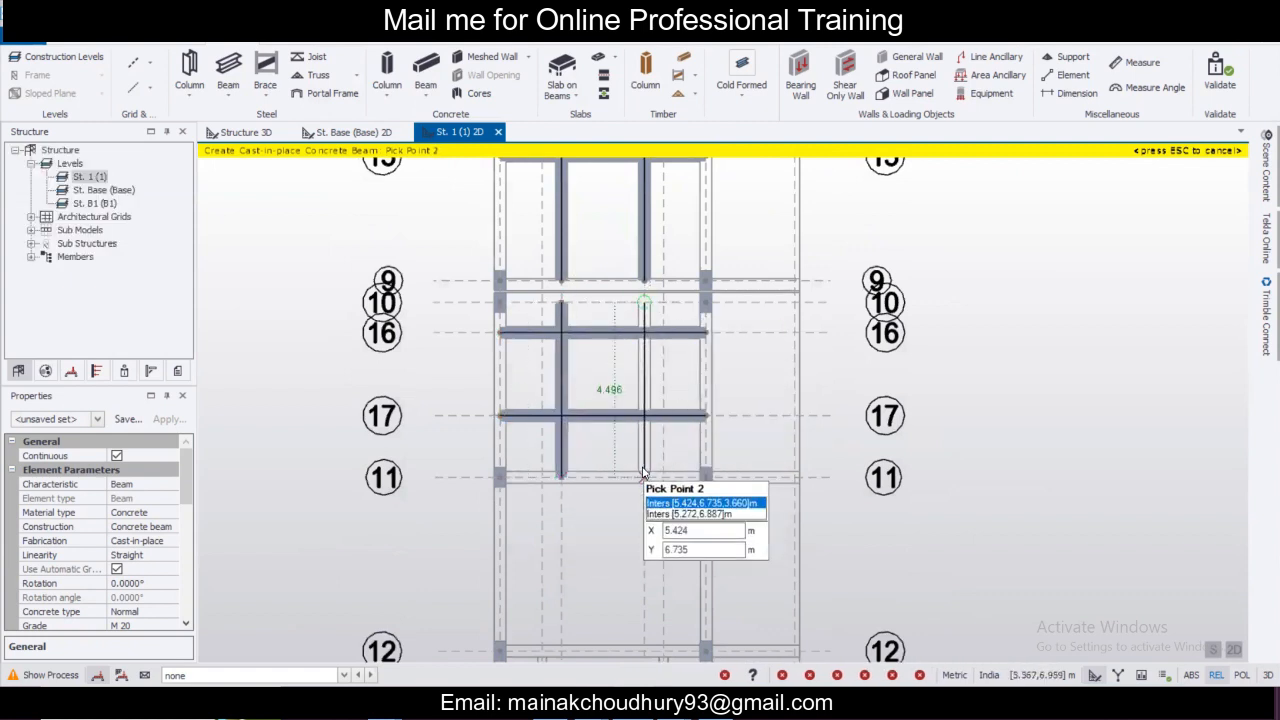
scroll(643, 474, "down", 2)
middle_click_drag(612, 302, 609, 453)
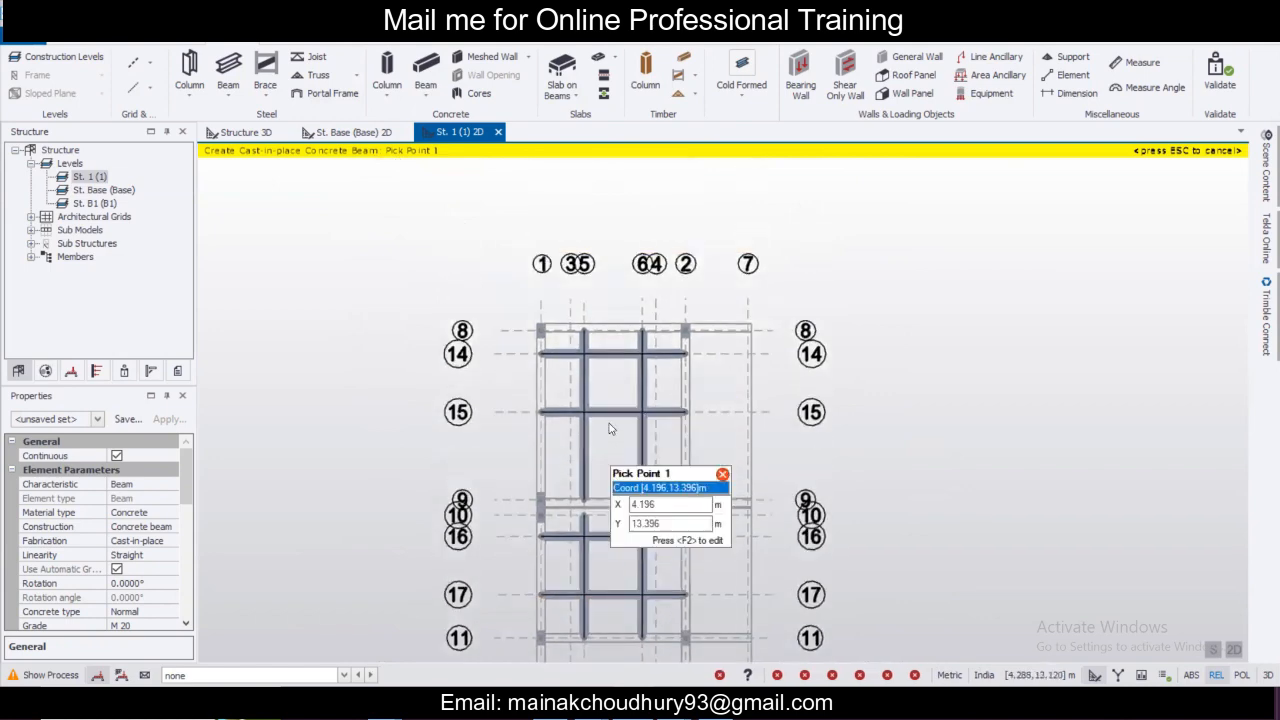
key("Escape")
Add nodes to the beam on grid line 5 between grids 8 and 9 where it crosses the beams on grids 14 and 15.
left_click(588, 397)
scroll(587, 398, "up", 4)
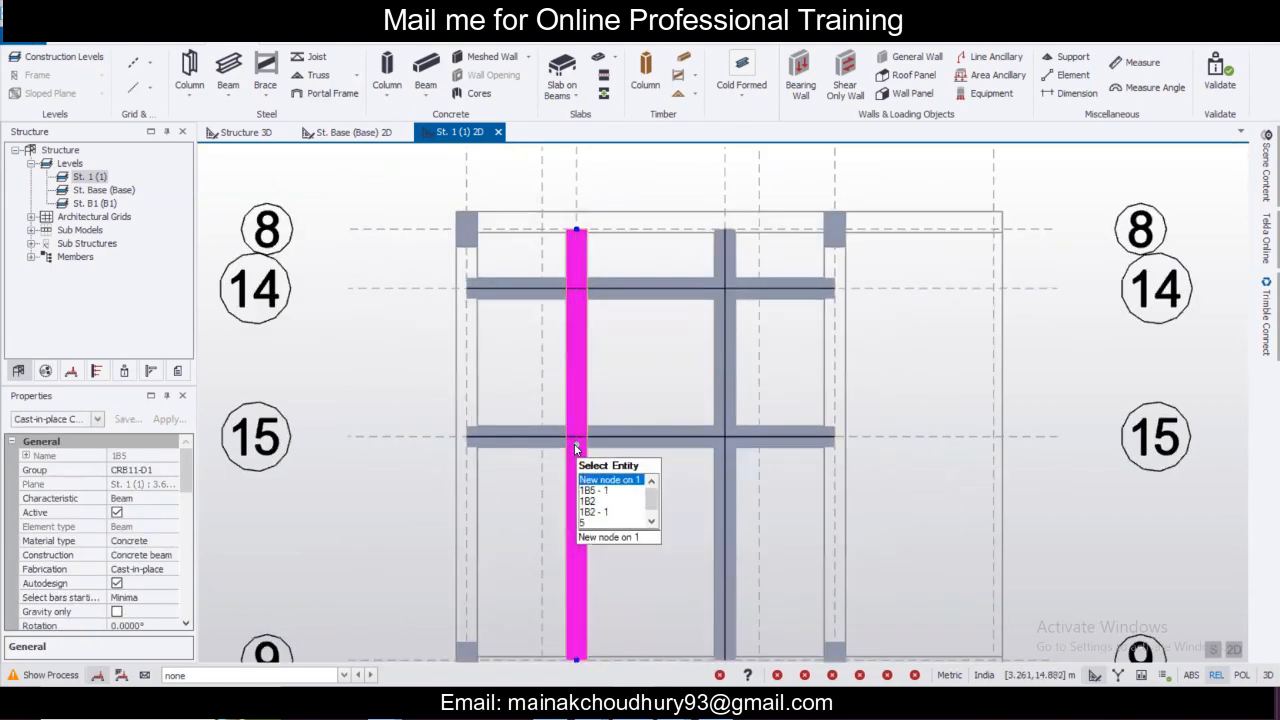
left_click(576, 447)
left_click(576, 289)
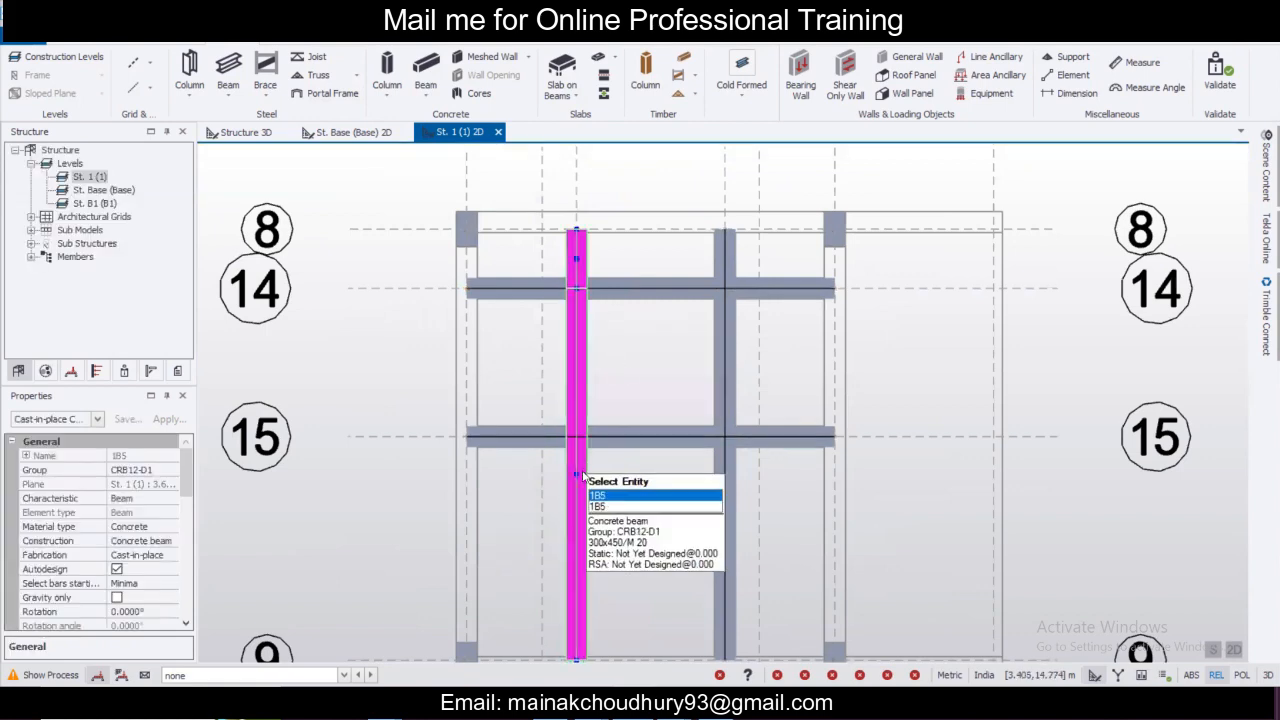
left_click(577, 476)
left_click(577, 447)
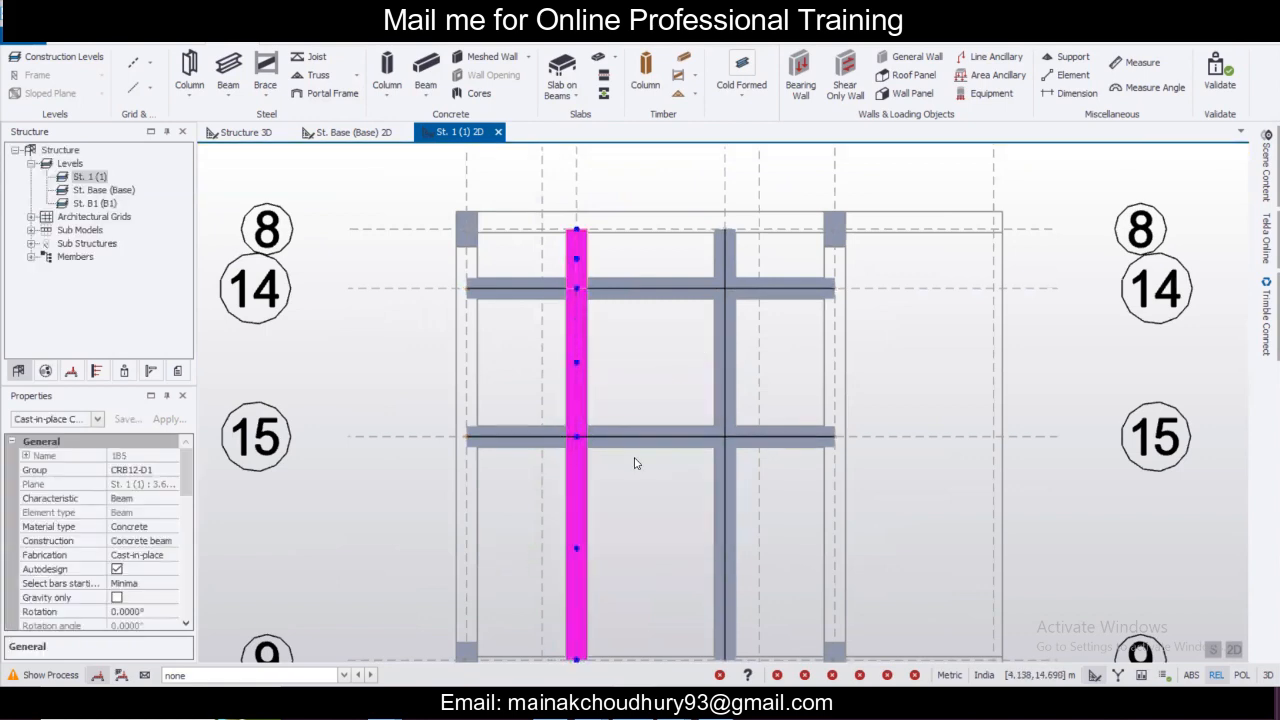
Add nodes to the beam on grid line 6 between grids 8 and 9 at its intersections with the grid 14 and 15 beams.
middle_click_drag(637, 466, 633, 299)
middle_click_drag(721, 253, 666, 387)
left_click(671, 375)
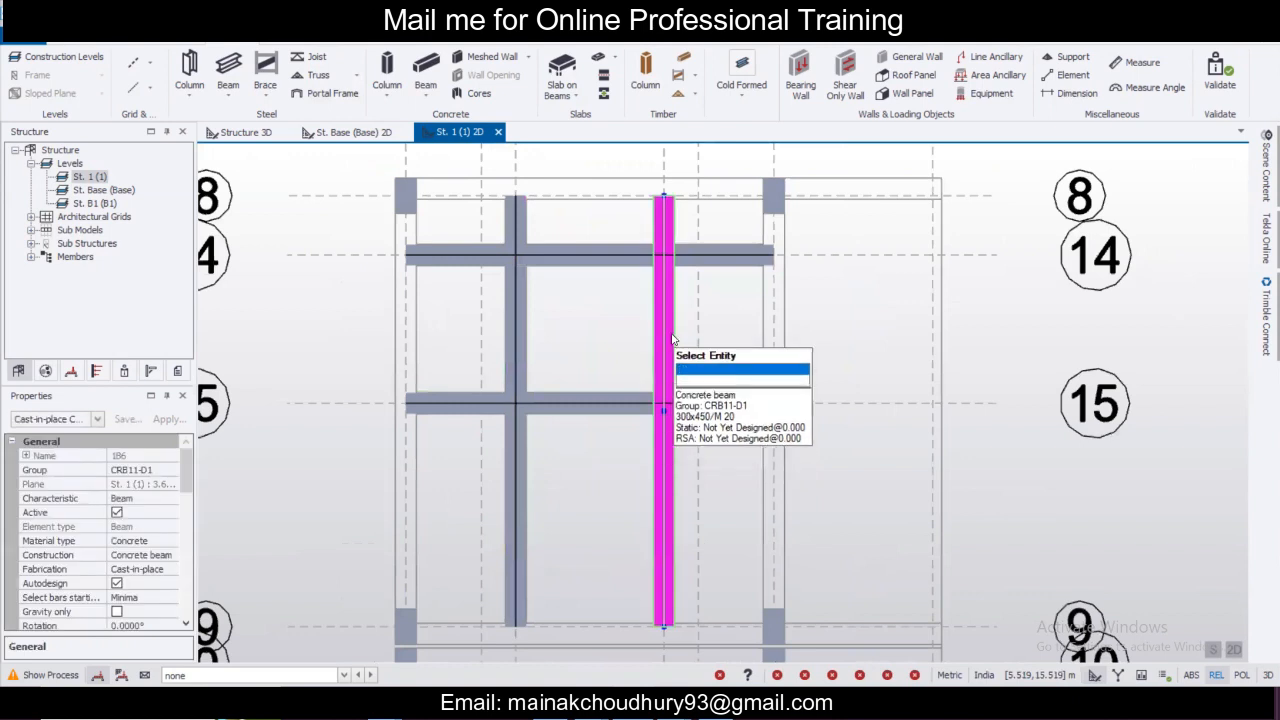
left_click(664, 411)
left_click(663, 256)
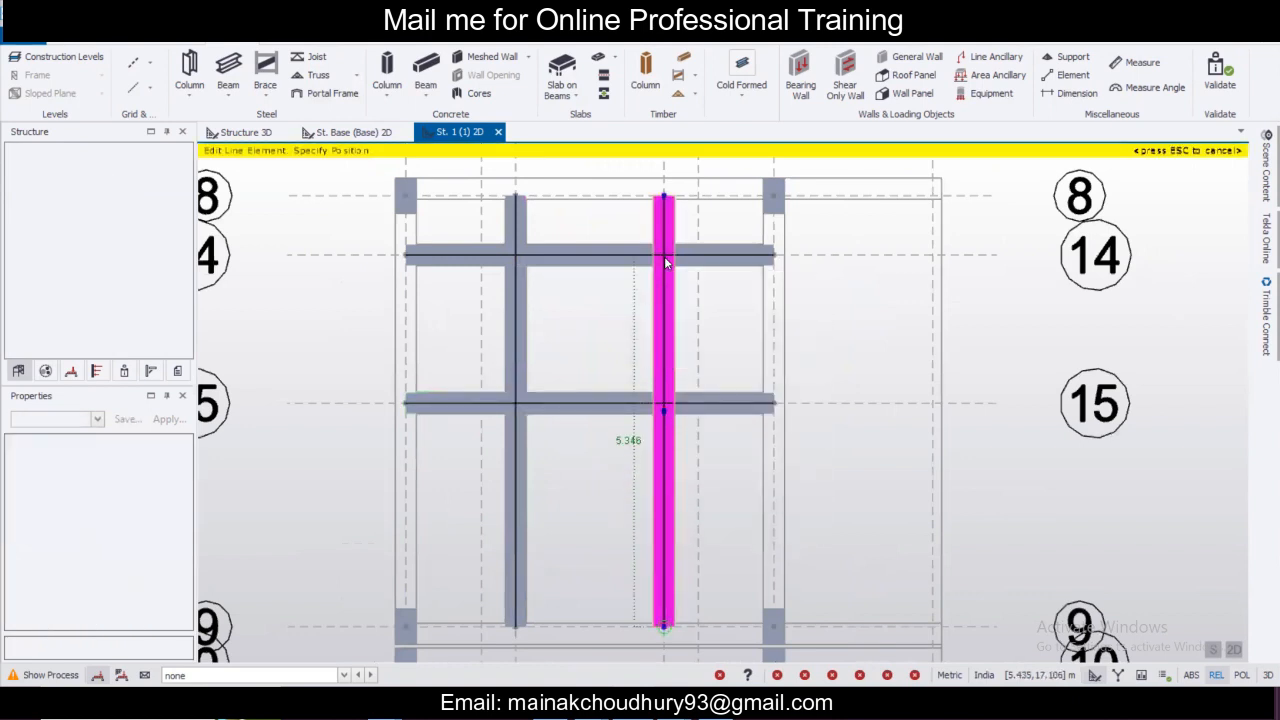
left_click(664, 440)
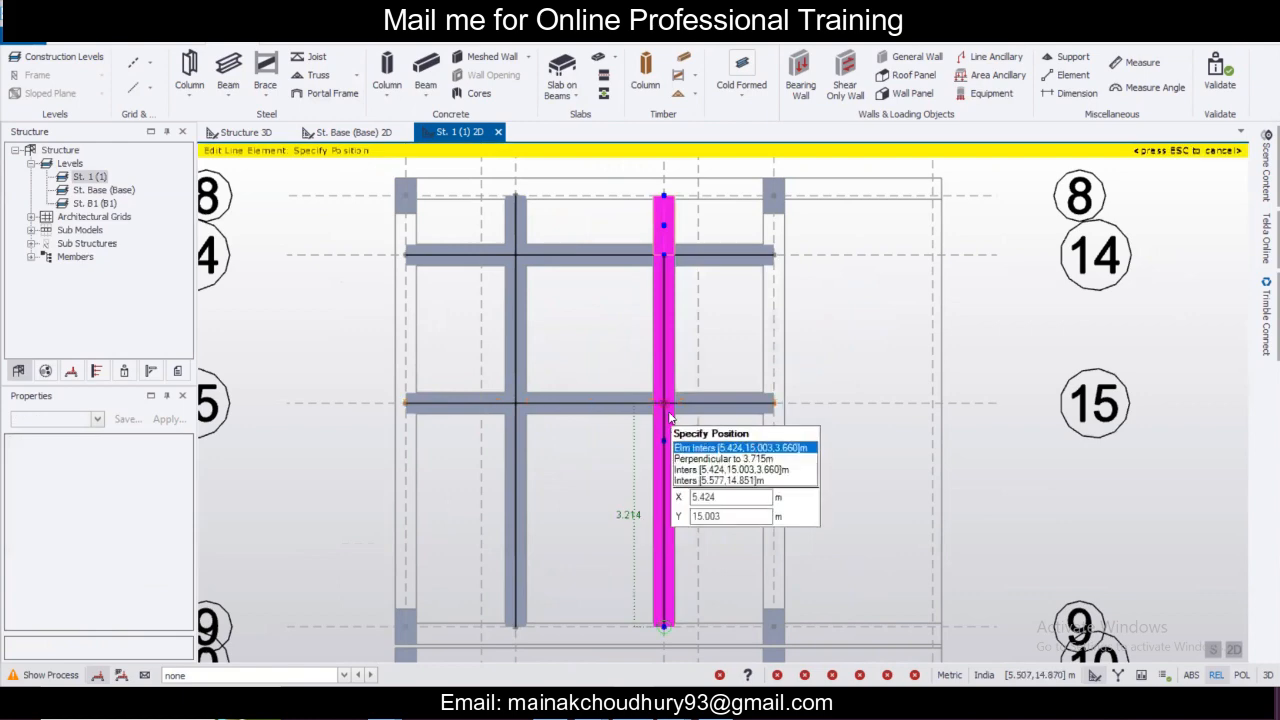
left_click(666, 405)
Add nodes to the beam on grid line 5 between grids 10 and 11 where it crosses the beams on grids 16 and 17.
middle_click_drag(677, 376, 664, 210)
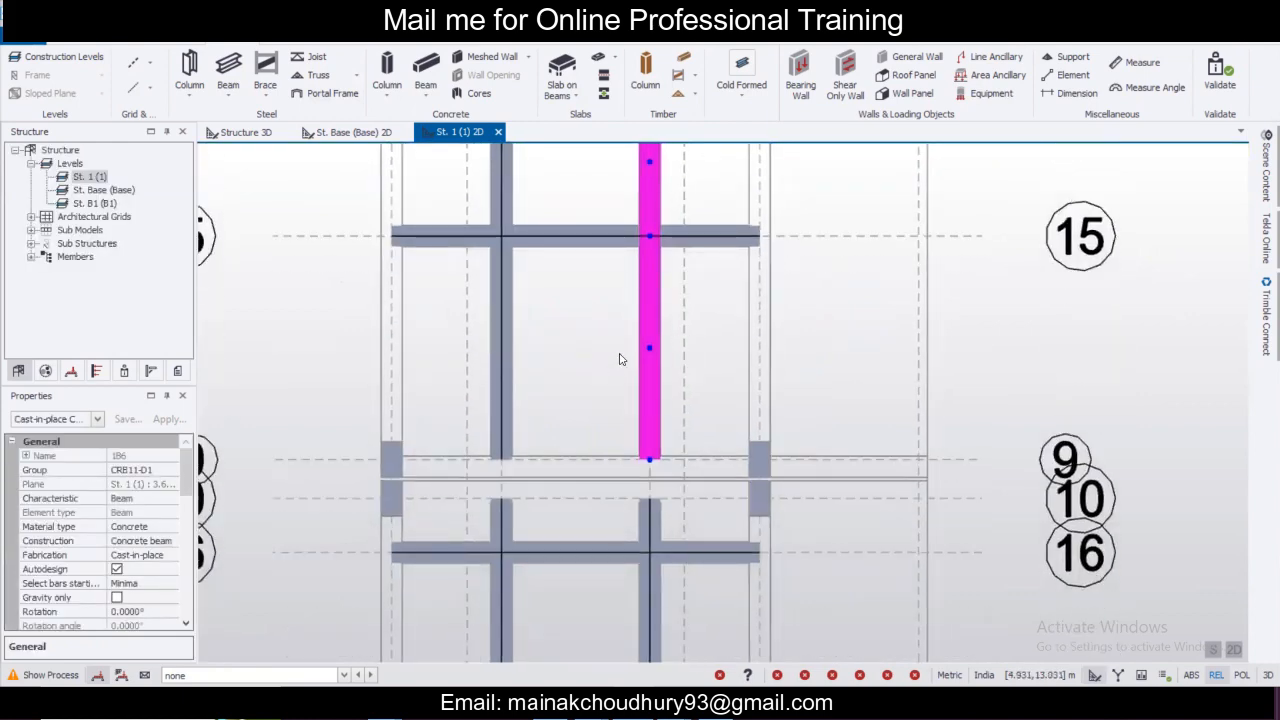
scroll(619, 353, "down", 3)
middle_click_drag(617, 426, 609, 297)
scroll(538, 425, "up", 2)
left_click(524, 430)
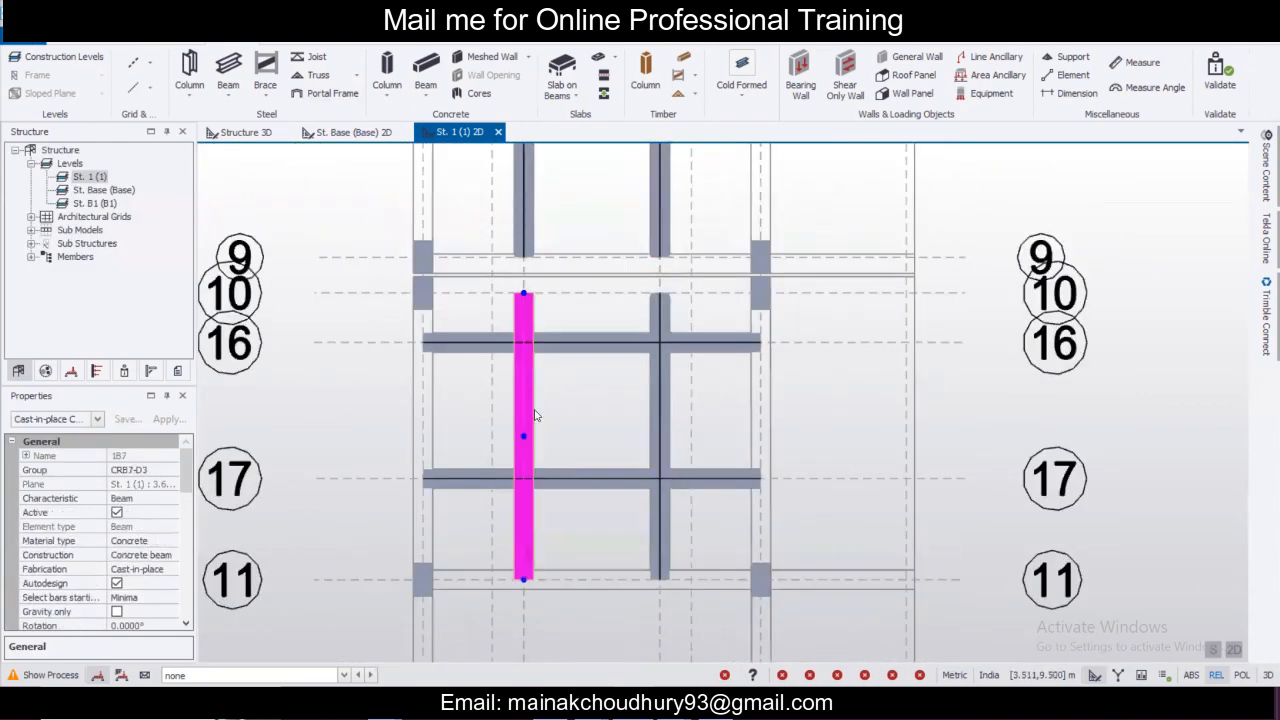
left_click(525, 437)
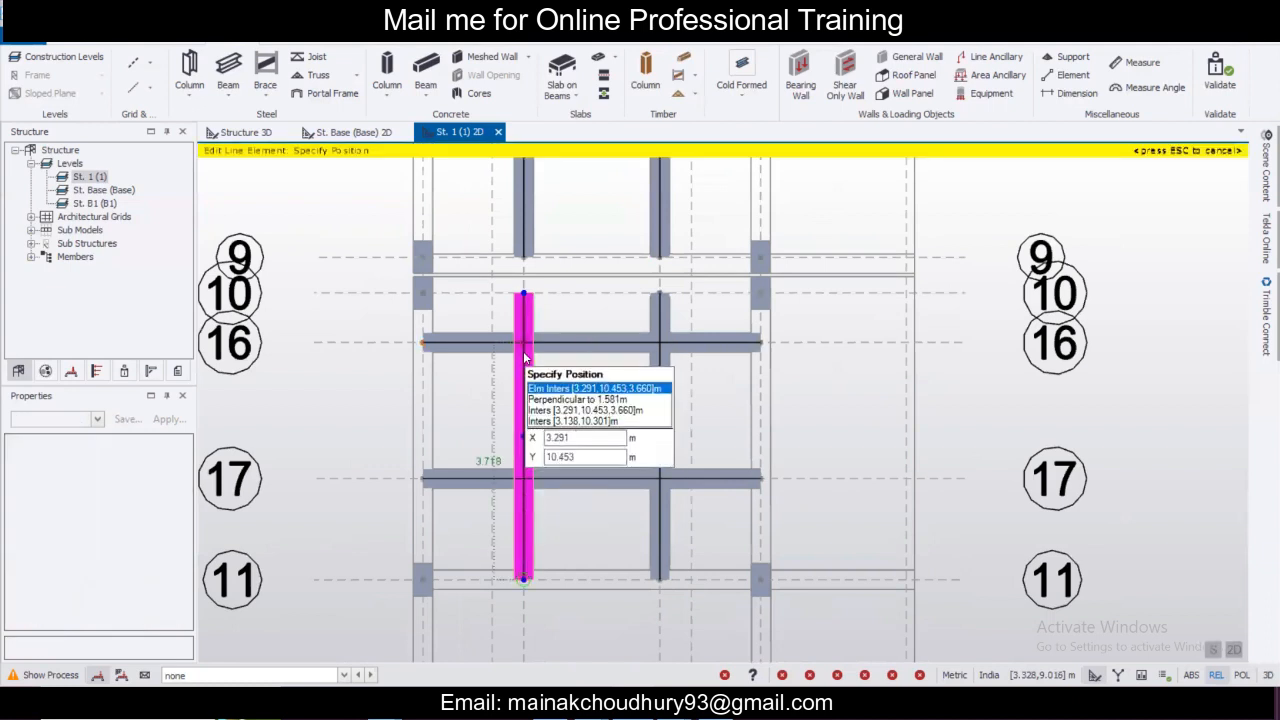
left_click(523, 350)
left_click(526, 461)
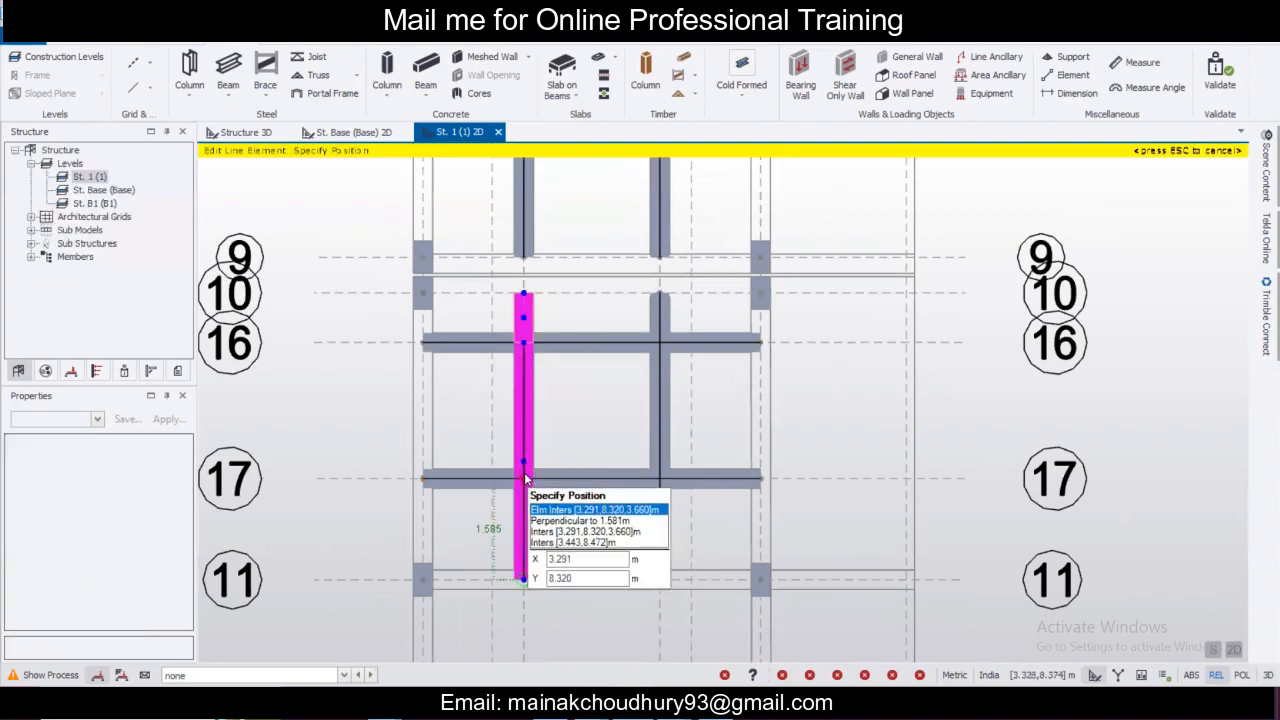
left_click(524, 478)
Add nodes to the beam on grid line 6 between grids 10 and 11 at its intersections with the grid 16 and 17 beams.
middle_click_drag(630, 443, 604, 374)
left_click(604, 369)
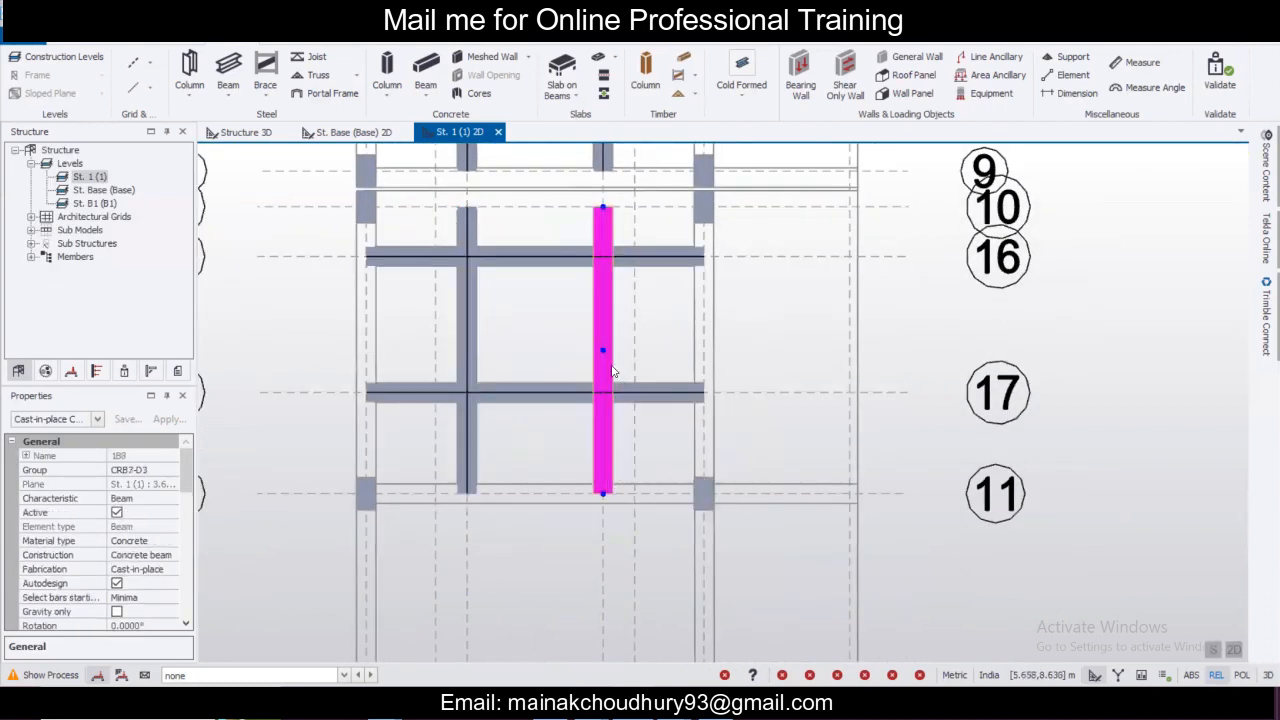
left_click(603, 349)
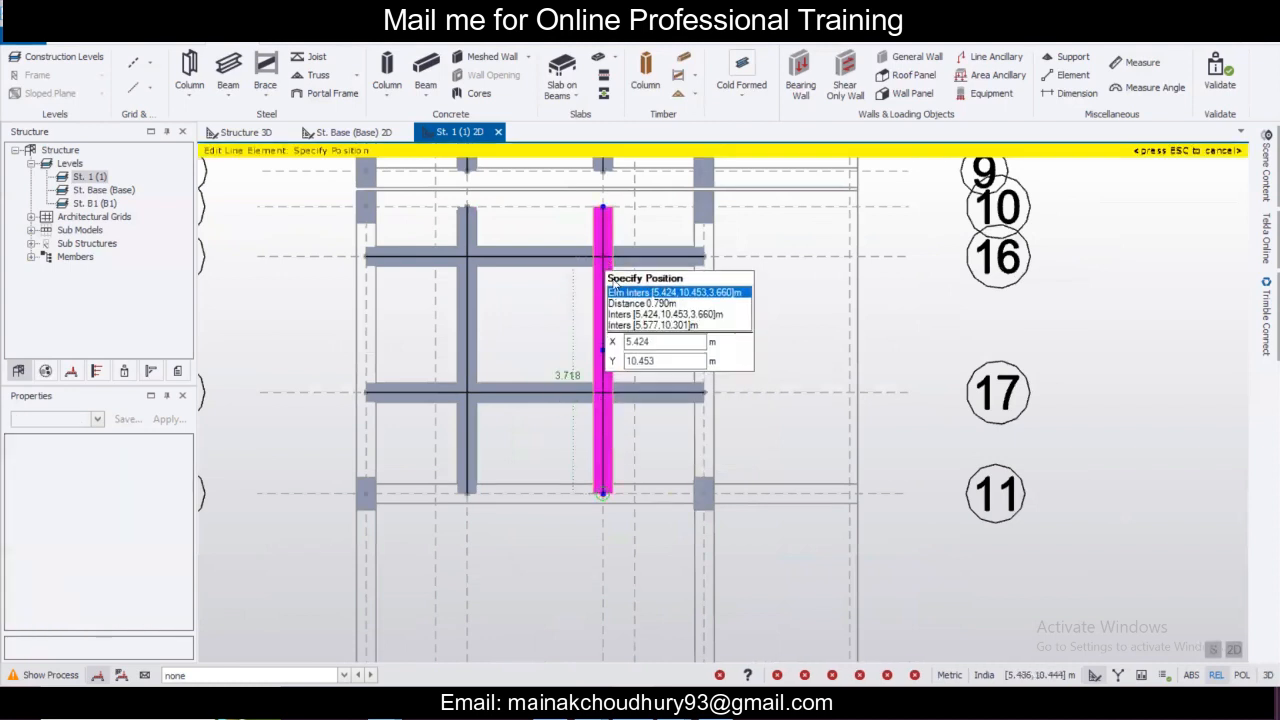
left_click(603, 258)
left_click(604, 380)
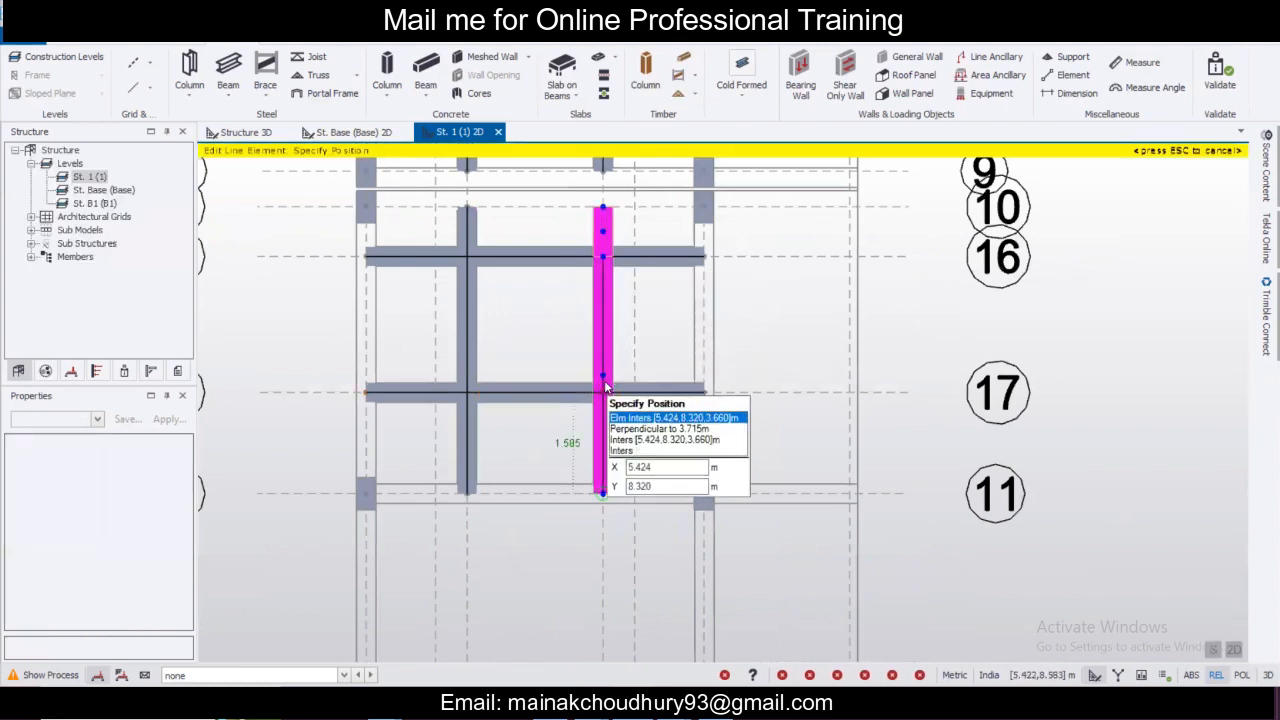
left_click(603, 392)
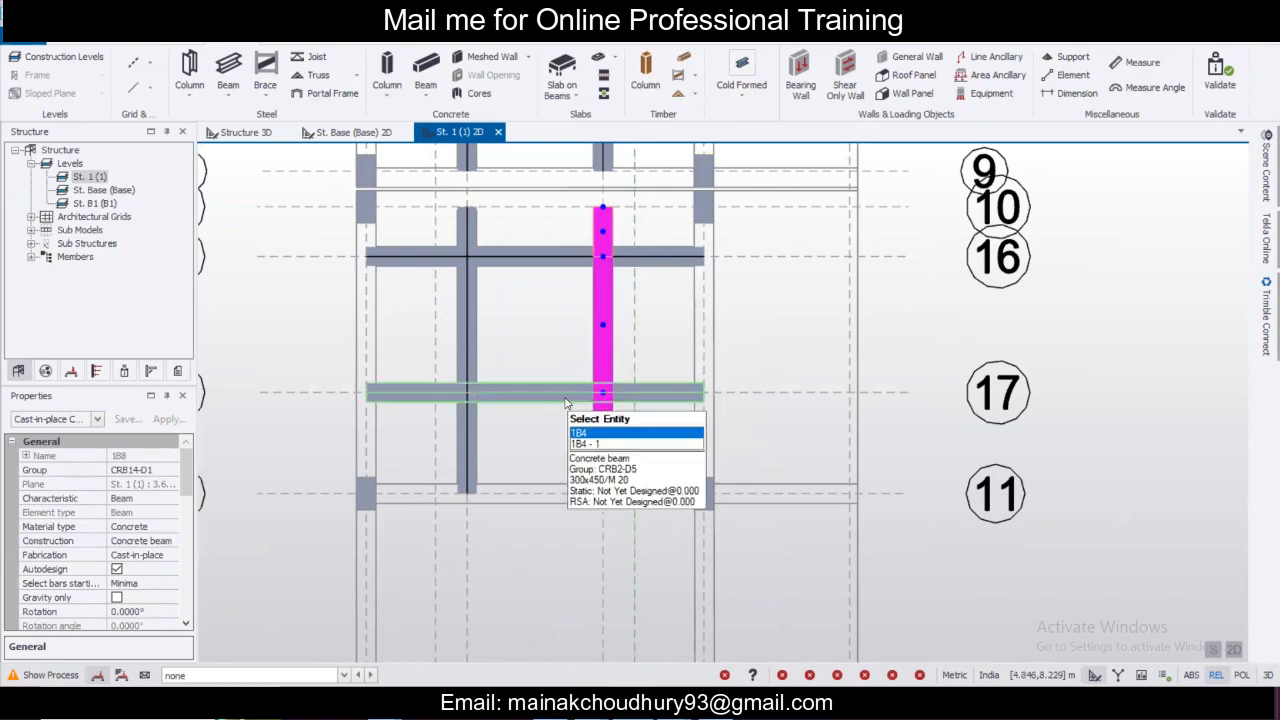
Add nodes to the beam on grid line 17 between grids 1 and 2 where it crosses the beams on grids 5 and 6.
left_click(528, 422)
scroll(519, 426, "down", 2)
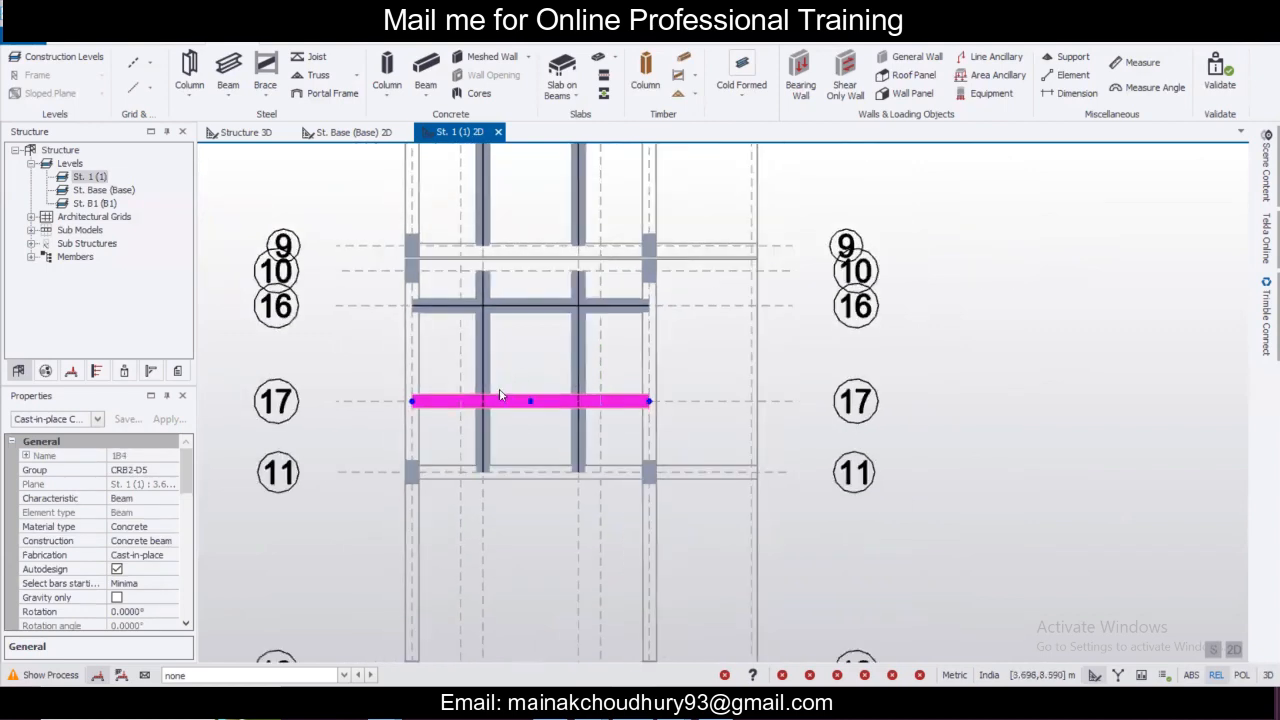
scroll(505, 400, "up", 1)
scroll(543, 405, "up", 1)
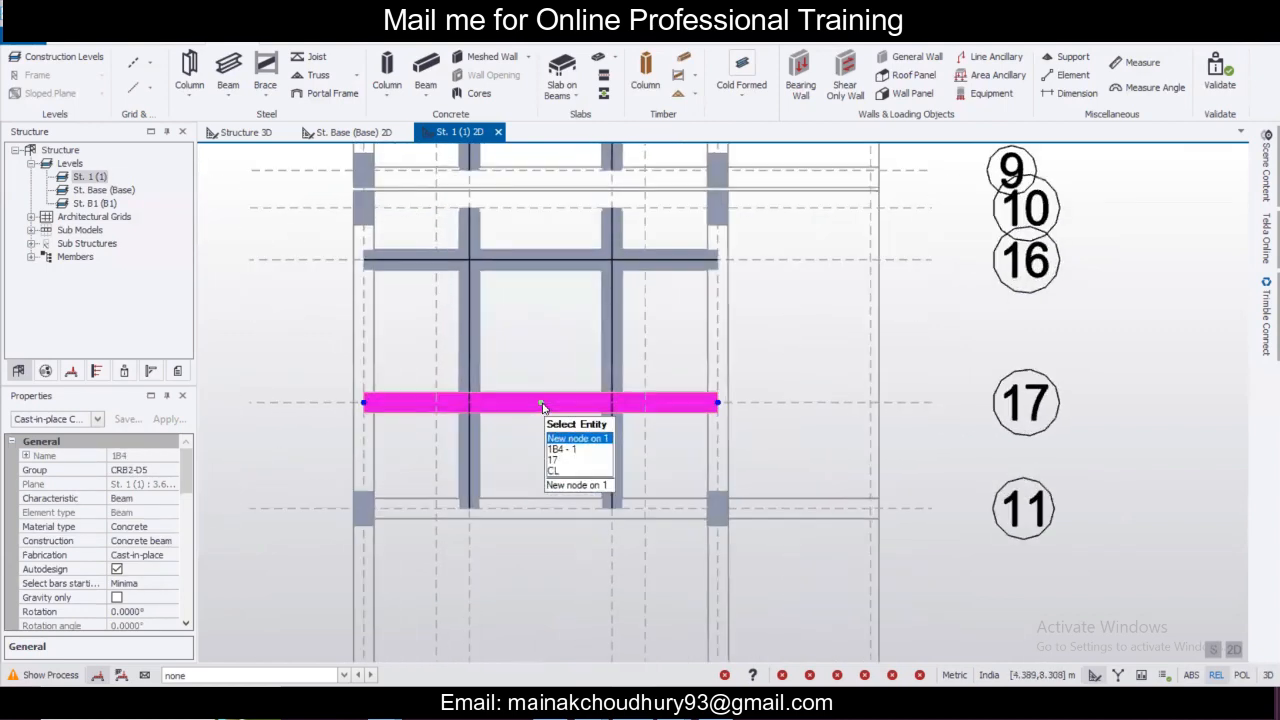
scroll(542, 404, "up", 1)
left_click(541, 403)
left_click(462, 405)
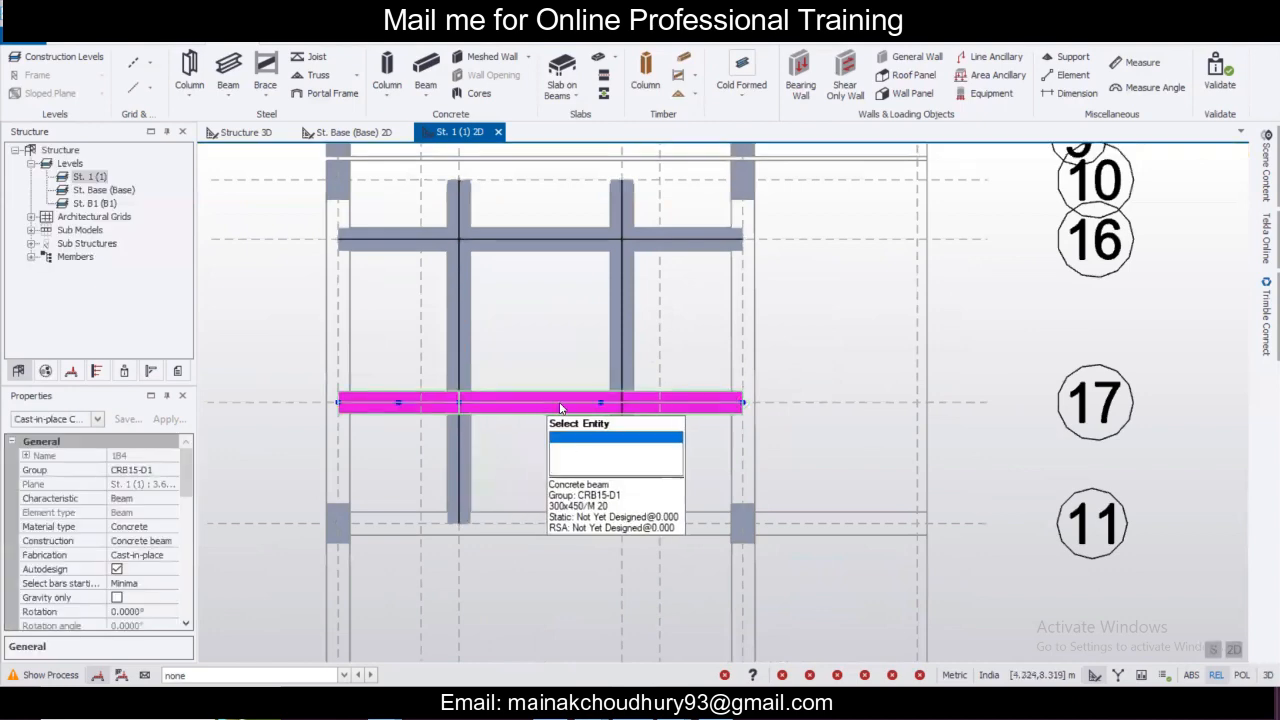
left_click(600, 403)
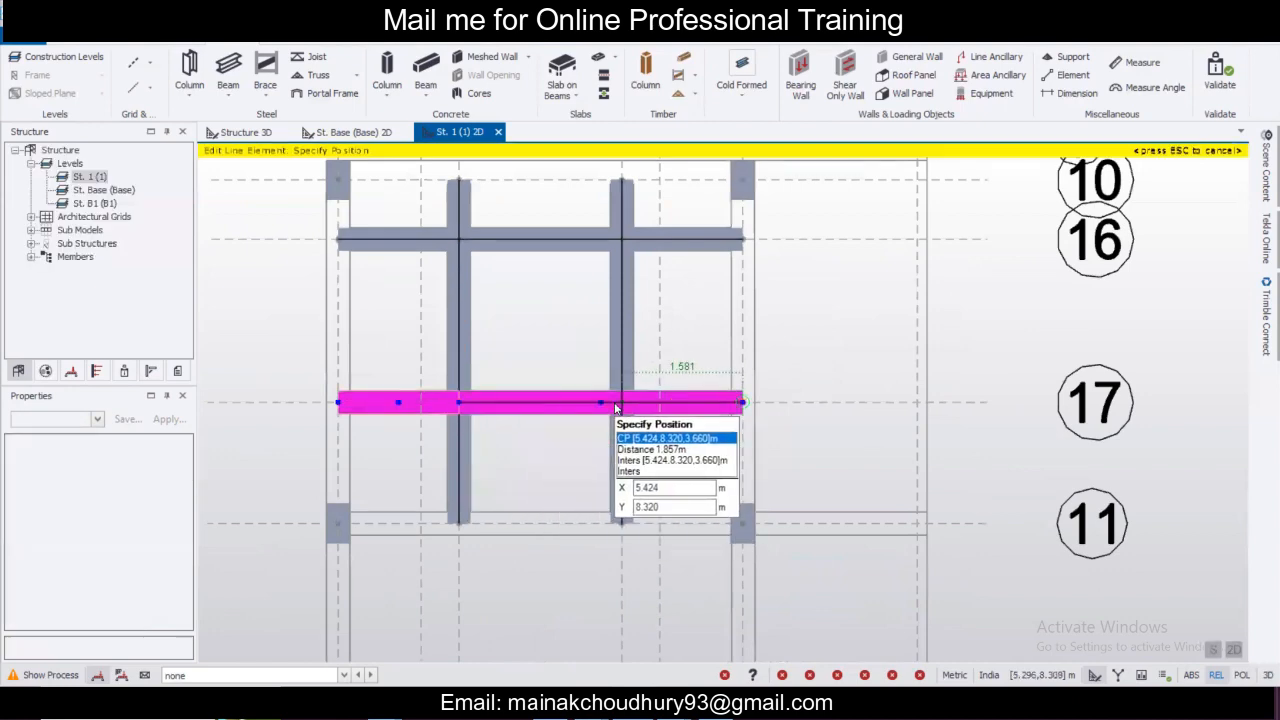
left_click(618, 403)
scroll(525, 440, "down", 1)
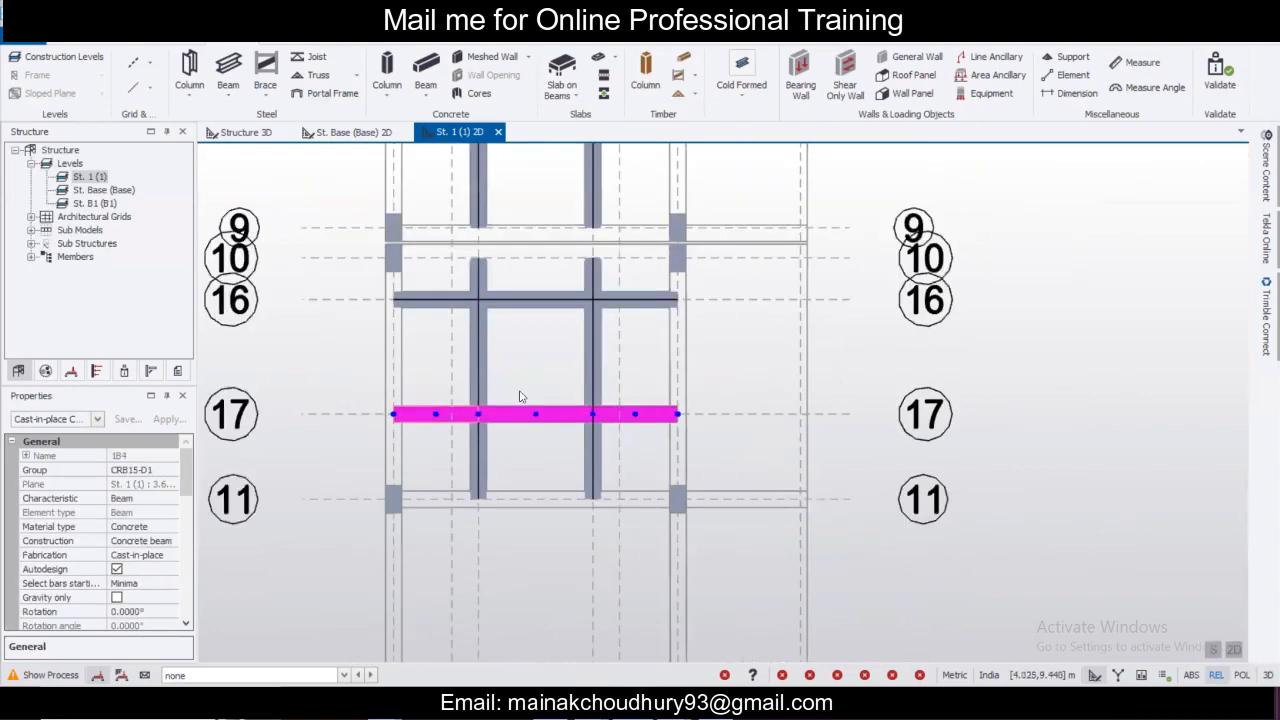
Add nodes to the beam on grid line 15 between grids 1 and 2 at its intersections with the grid 5 and 6 beams.
middle_click_drag(545, 311, 557, 579)
left_click(553, 331)
scroll(491, 343, "up", 2)
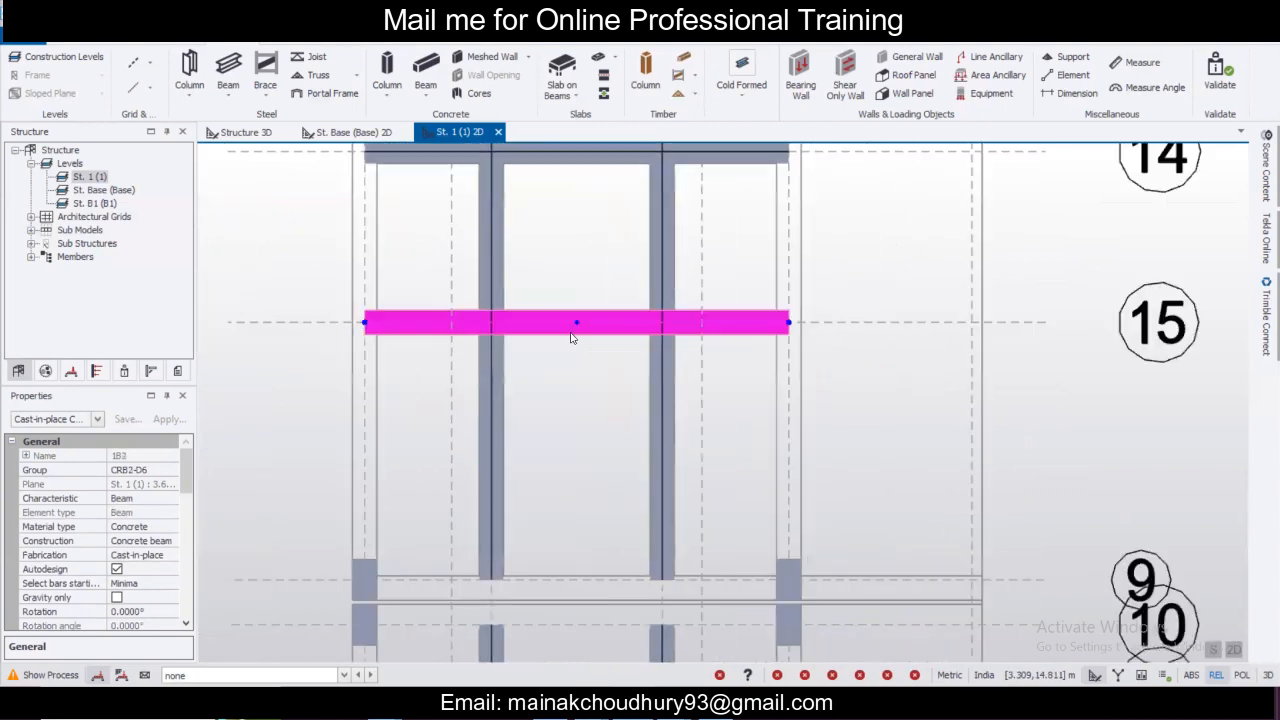
left_click(575, 323)
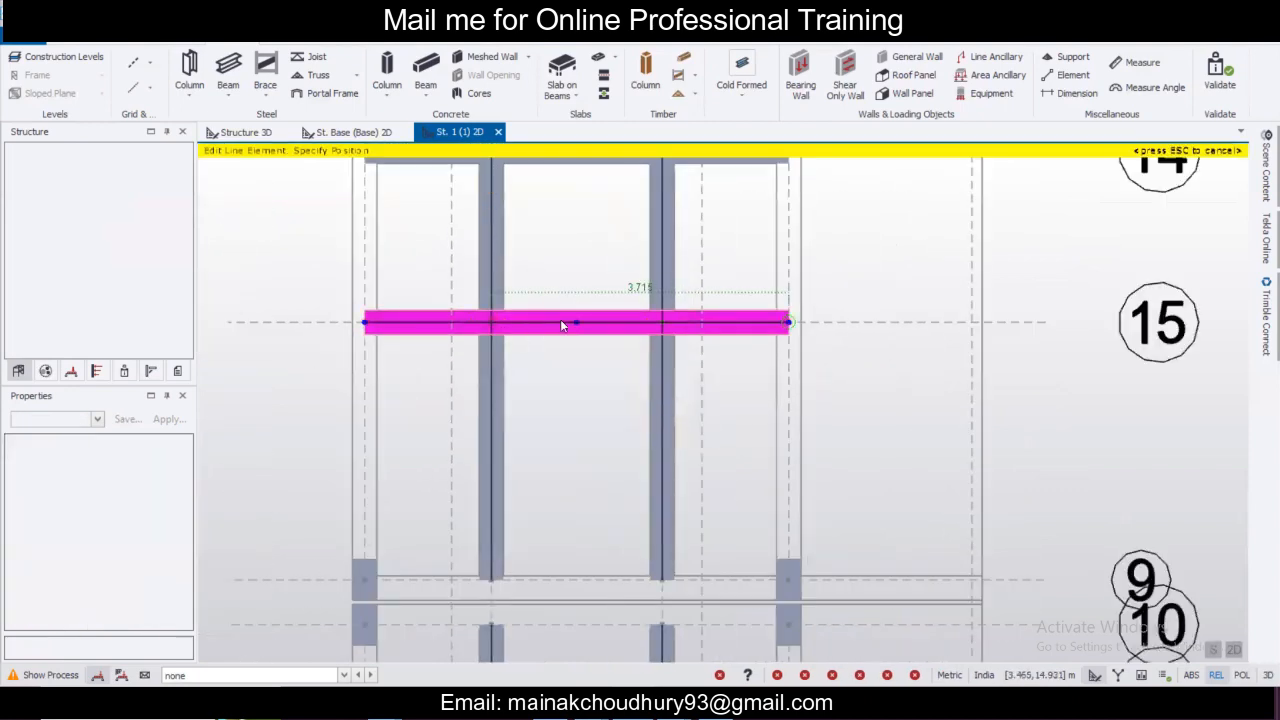
left_click(566, 324)
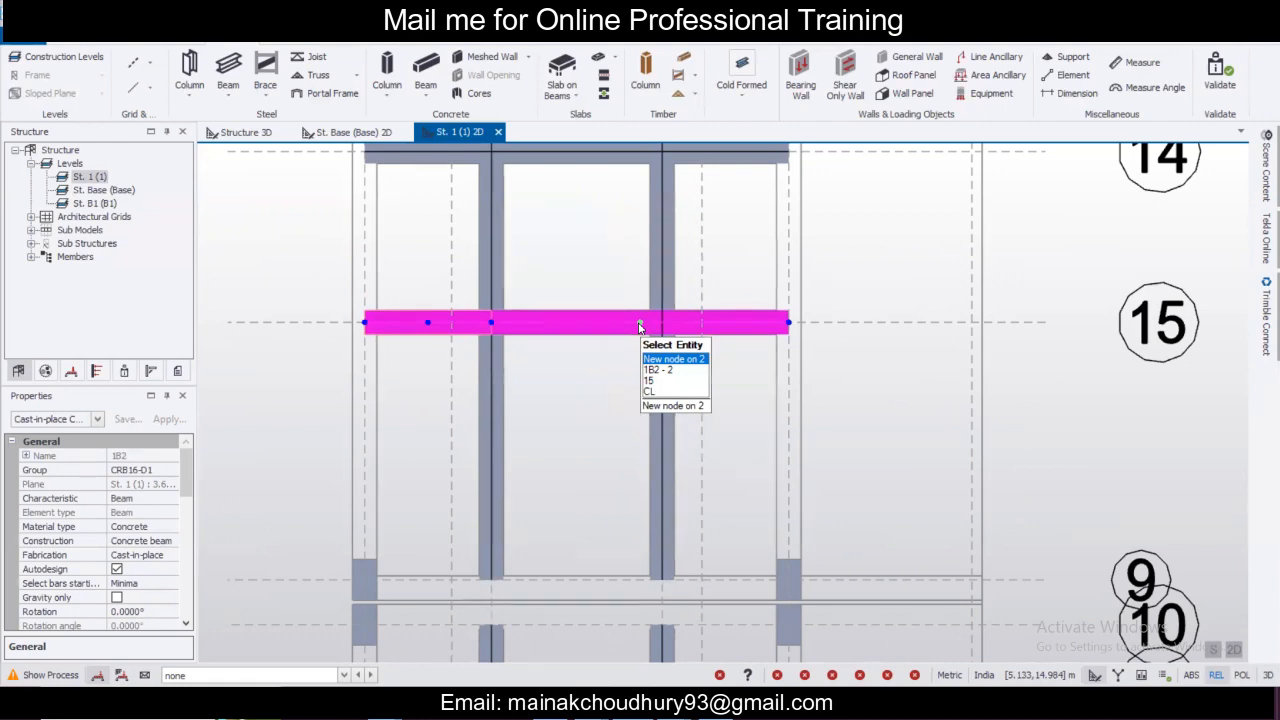
left_click(640, 326)
left_click(648, 322)
scroll(580, 412, "down", 3)
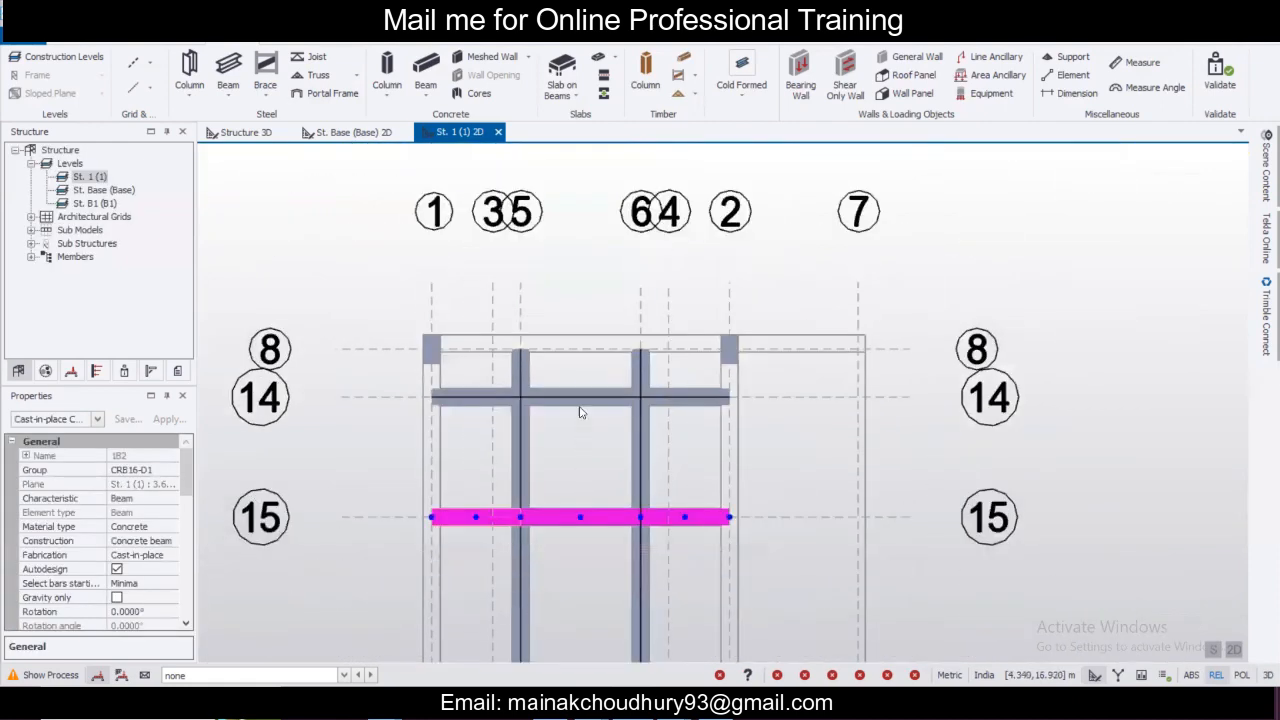
Add nodes to the beam on grid line 14 between grids 1 and 2 at the grid 5 and 6 beams, and clear the selection.
scroll(580, 410, "up", 1)
left_click(578, 395)
scroll(590, 397, "up", 2)
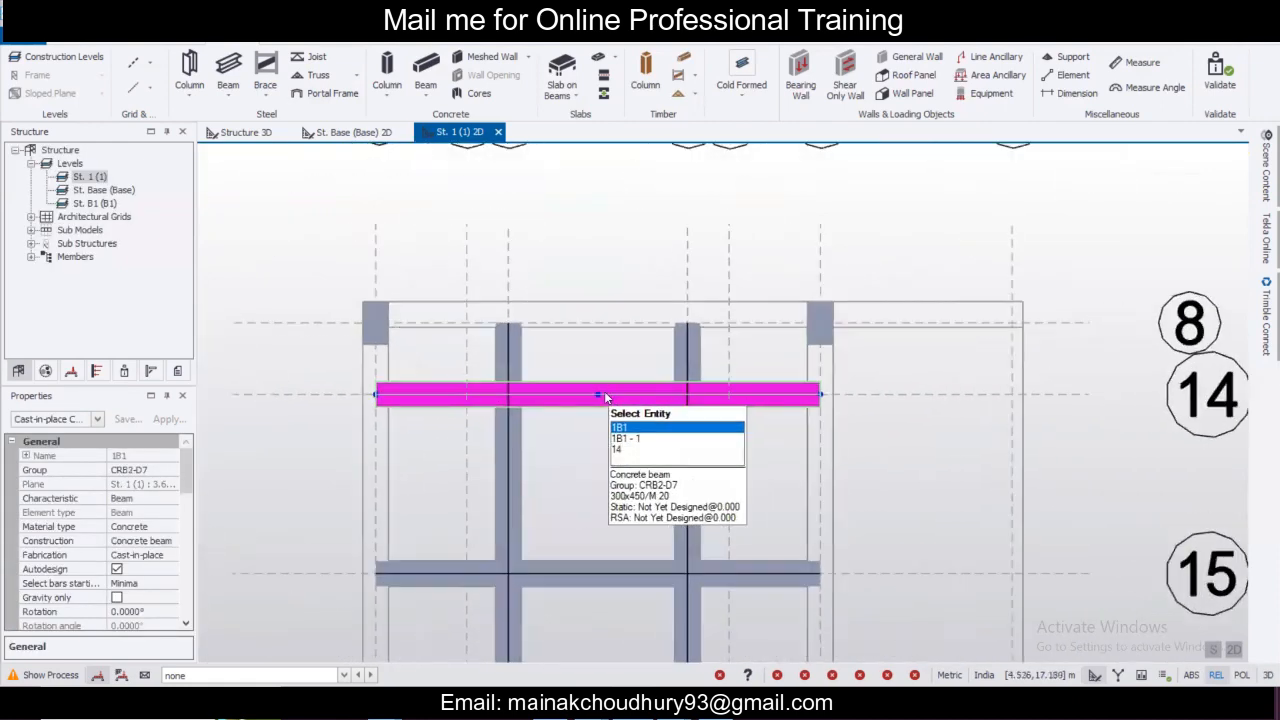
left_click(599, 395)
left_click(514, 395)
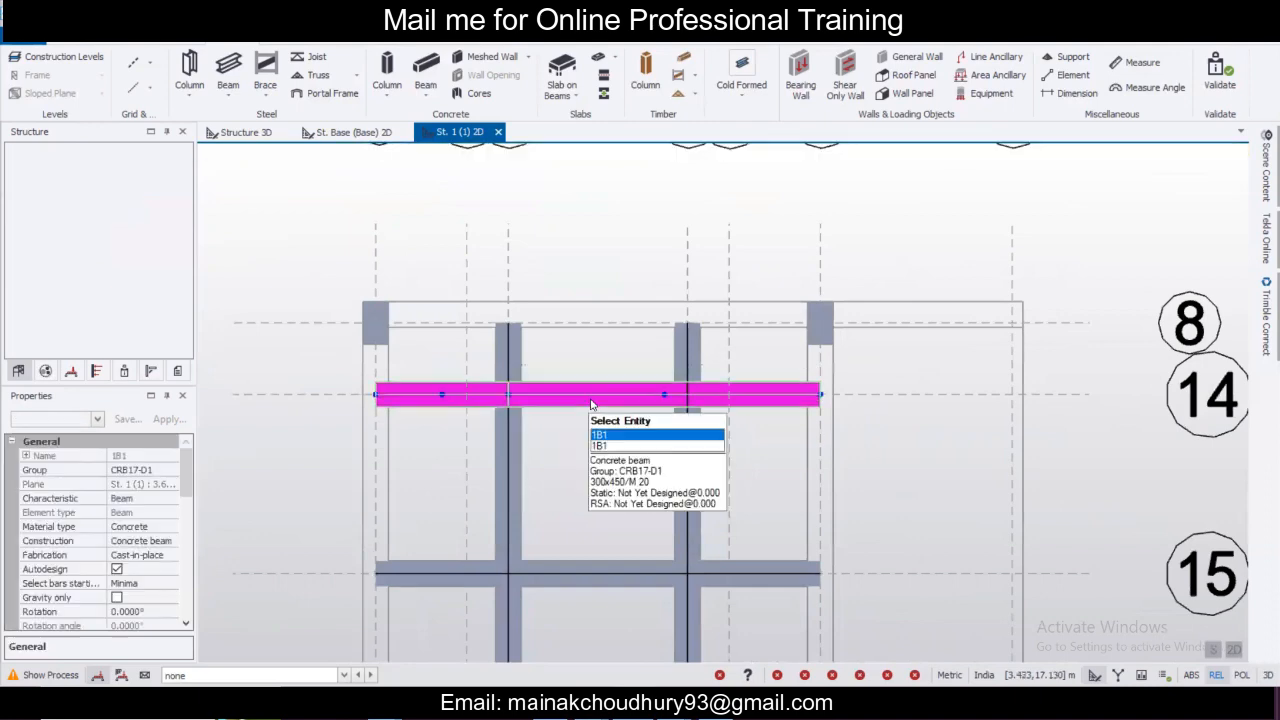
left_click(664, 395)
left_click(676, 393)
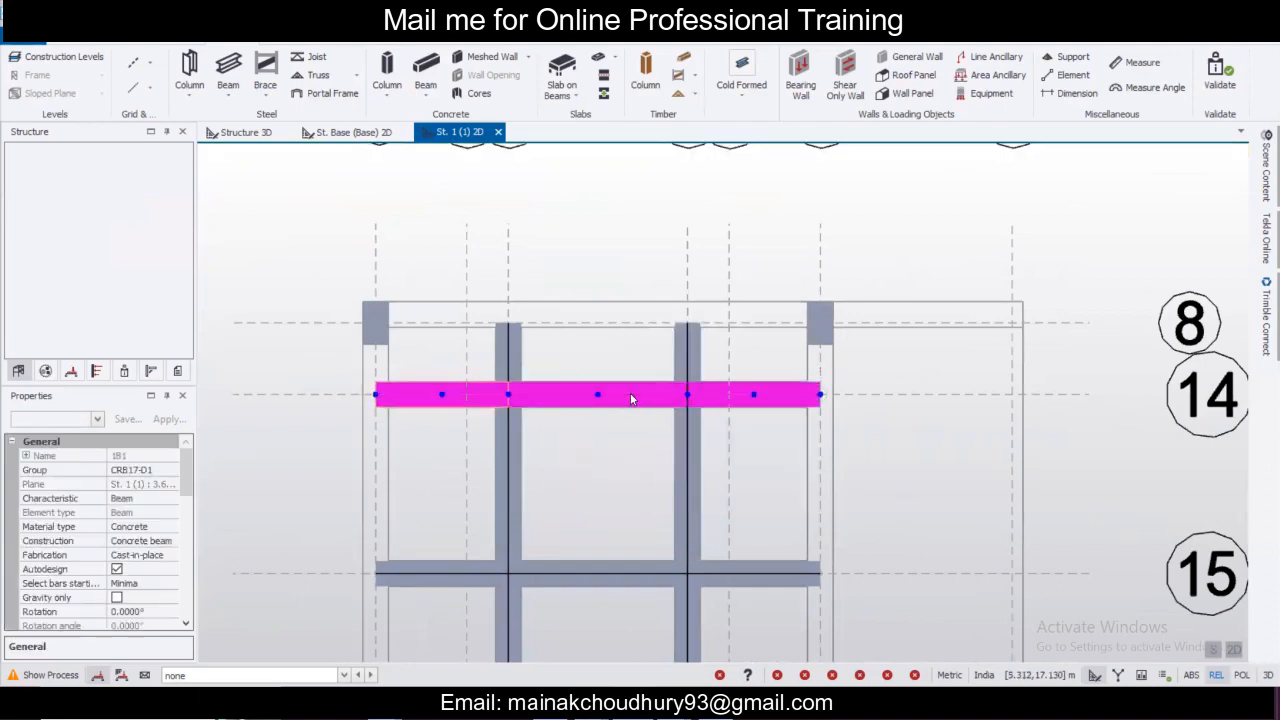
scroll(631, 397, "down", 5)
key("Escape")
middle_click_drag(612, 549, 617, 426)
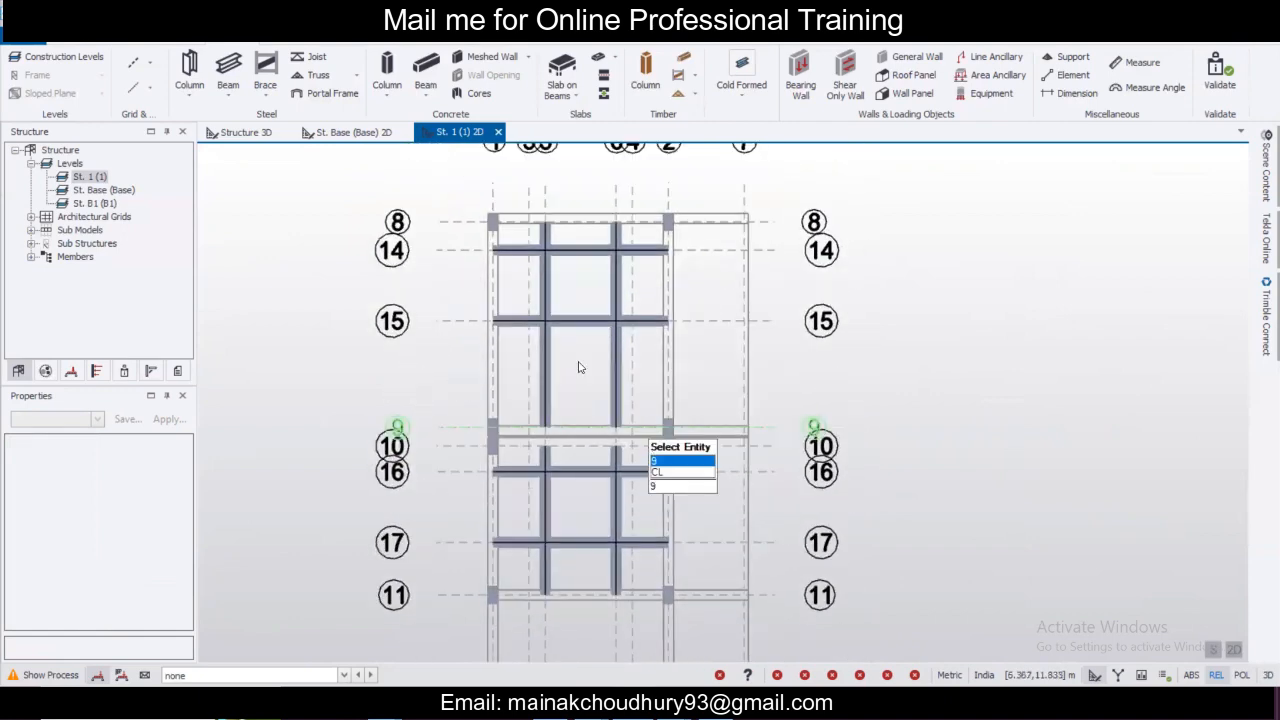
Select all the level 1 secondary beams together, on grids 5, 6, 14 and 15 above and grids 5, 6, 16 and 17 below.
scroll(545, 290, "up", 3)
left_click(510, 286)
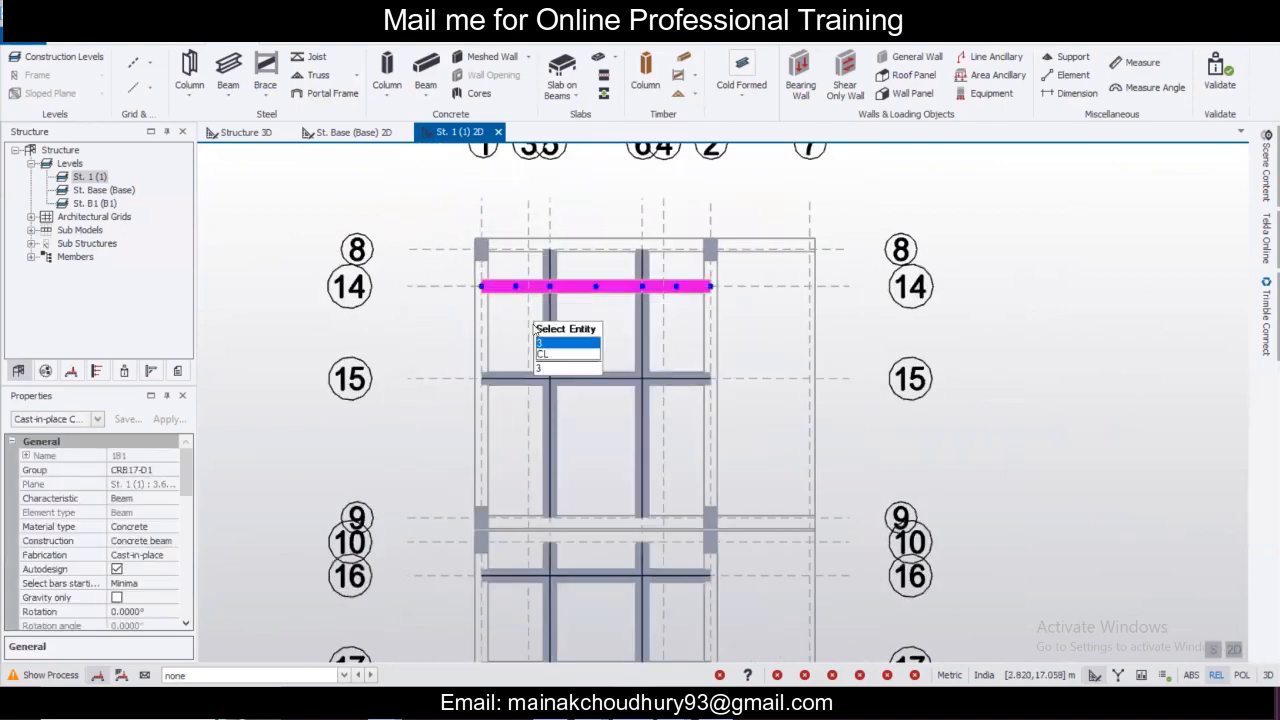
left_click(548, 352)
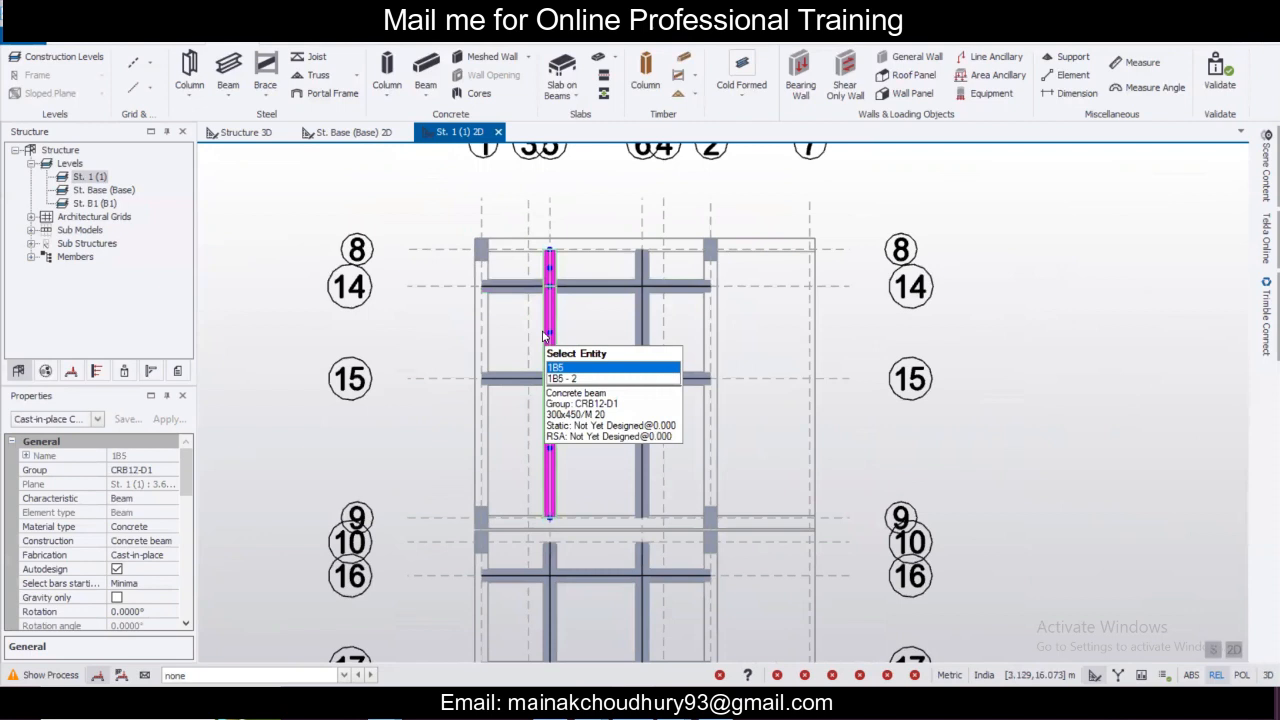
left_click(584, 288, "ctrl")
left_click(641, 325, "ctrl")
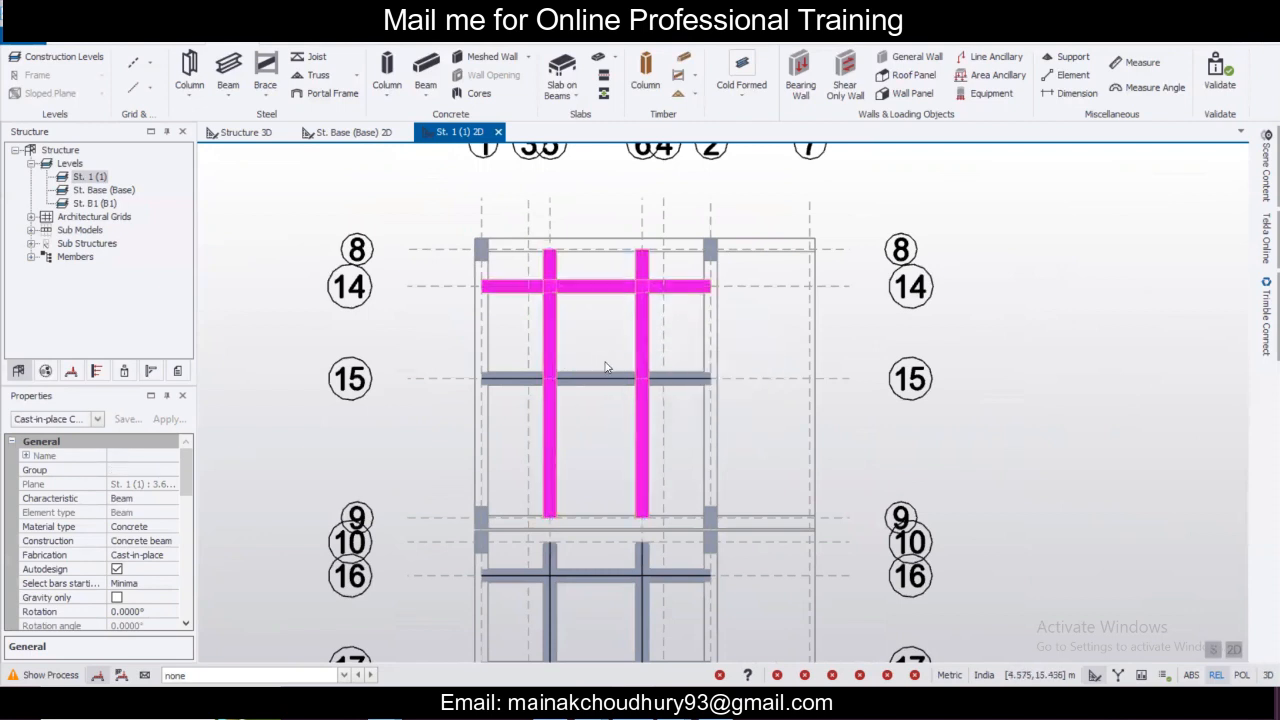
left_click(603, 378, "ctrl")
scroll(595, 314, "down", 2)
middle_click_drag(587, 517, 594, 391)
scroll(597, 394, "up", 1)
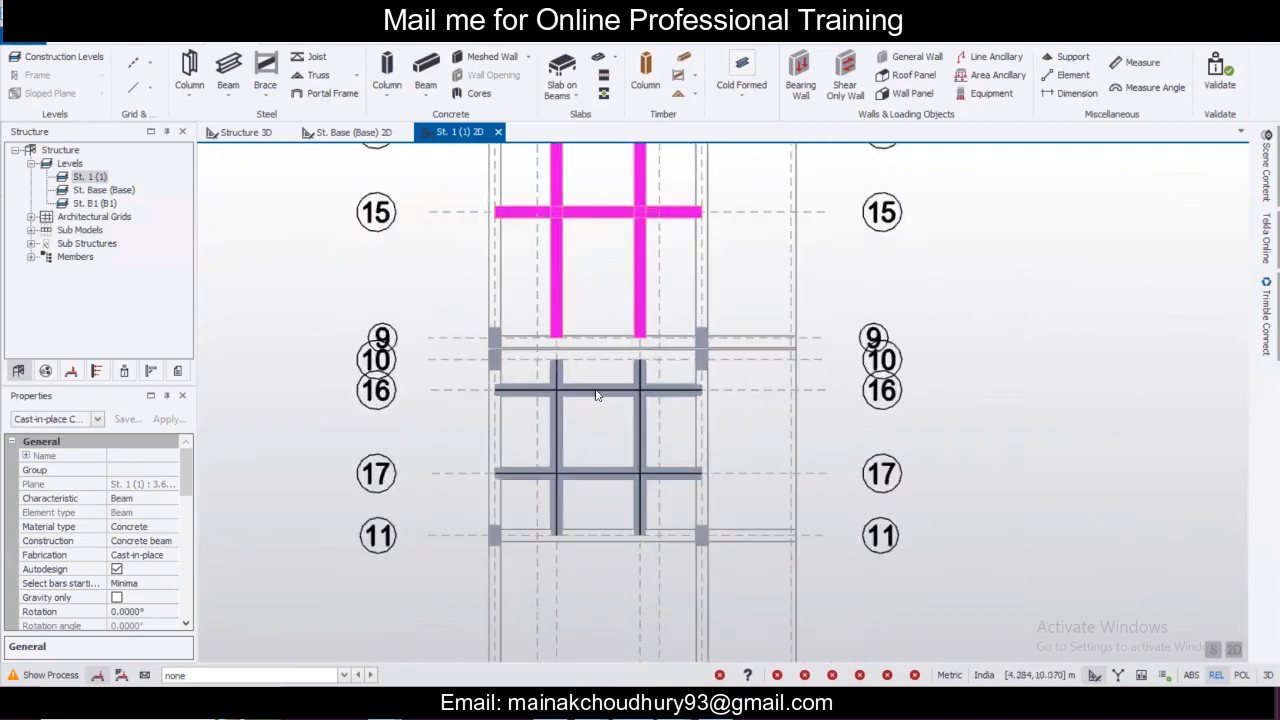
left_click(596, 393, "ctrl")
left_click(558, 368, "ctrl")
left_click(641, 432, "ctrl")
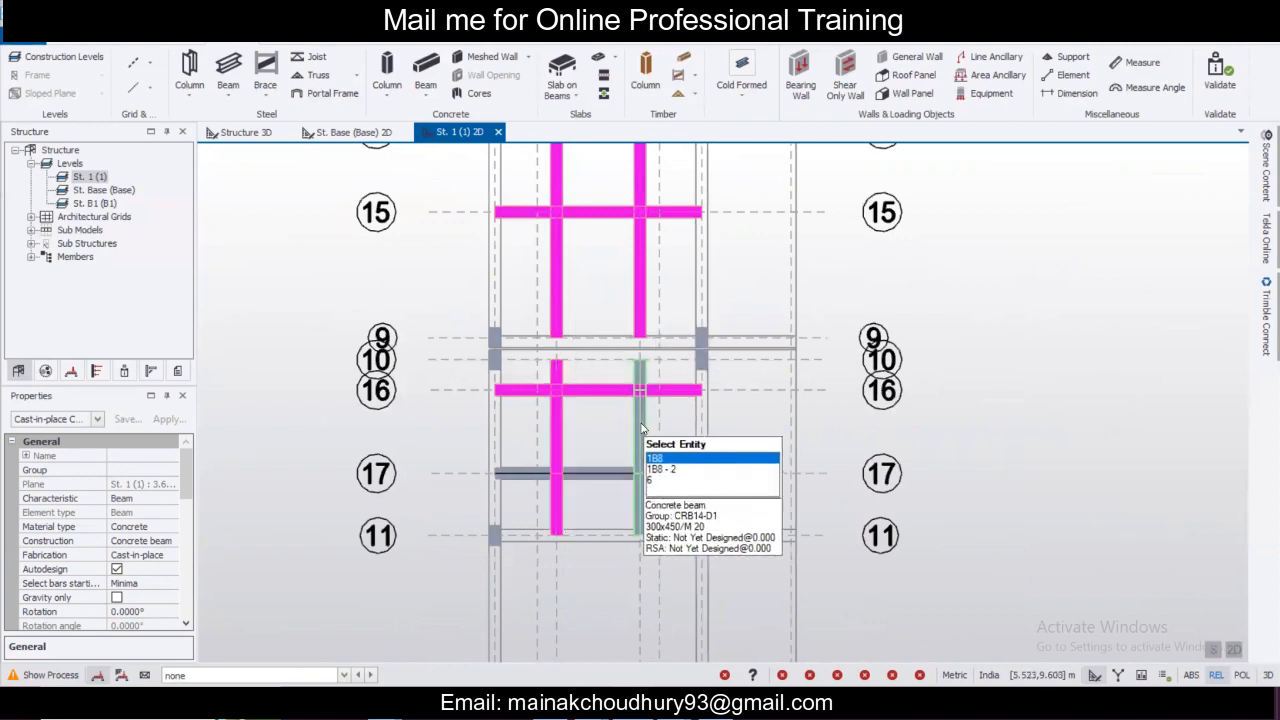
left_click(576, 472, "ctrl")
middle_click_drag(578, 474, 564, 350)
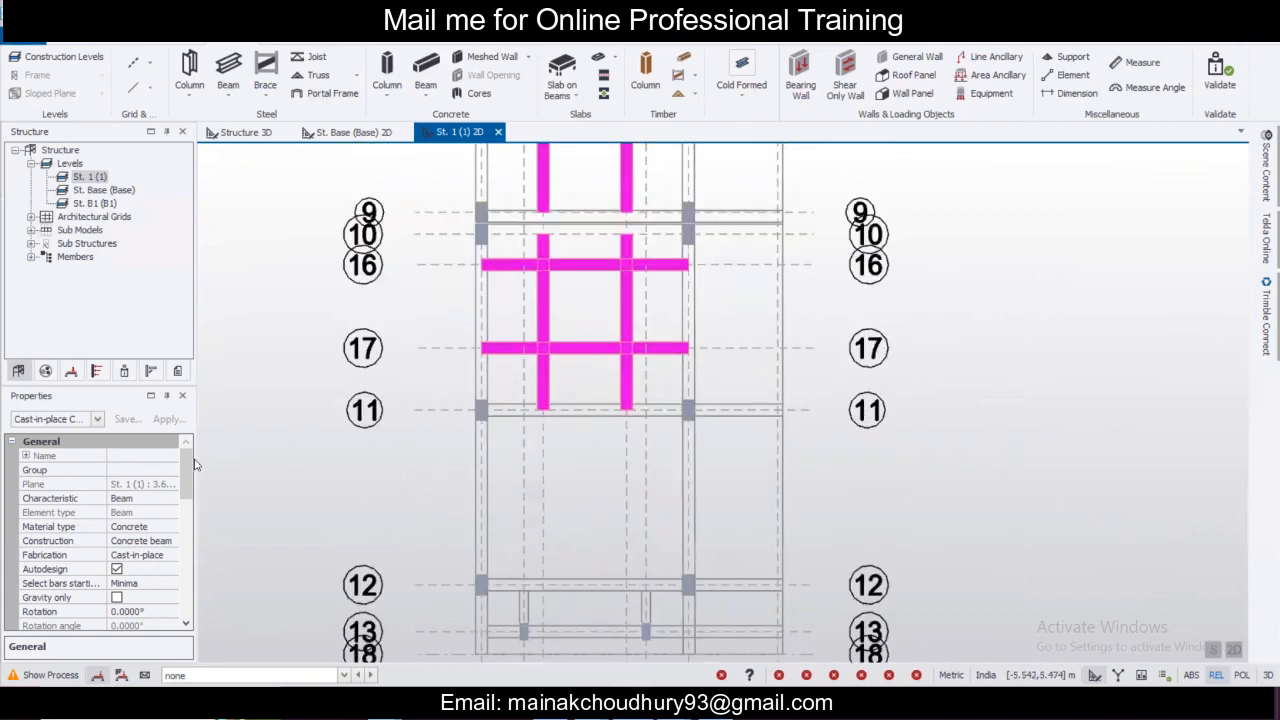
Examine the end fixity and stiffness release properties shared by the selected secondary beams.
left_click_drag(190, 469, 193, 528)
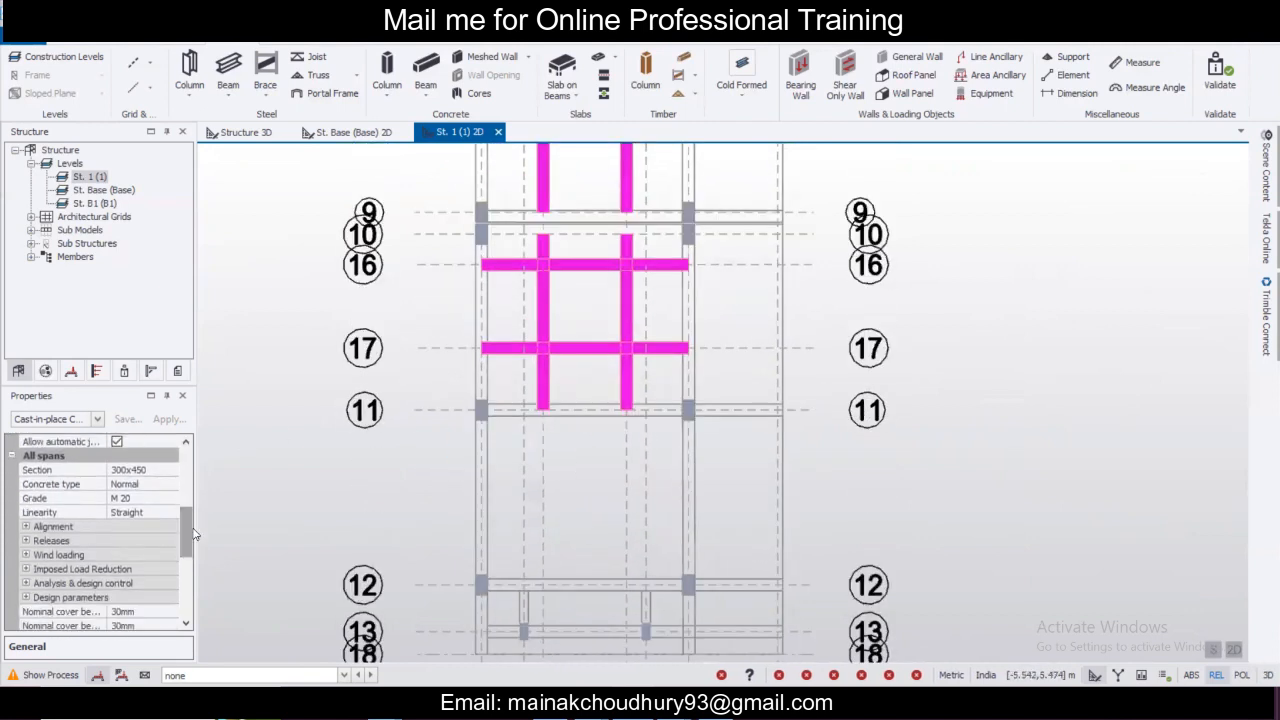
left_click(27, 541)
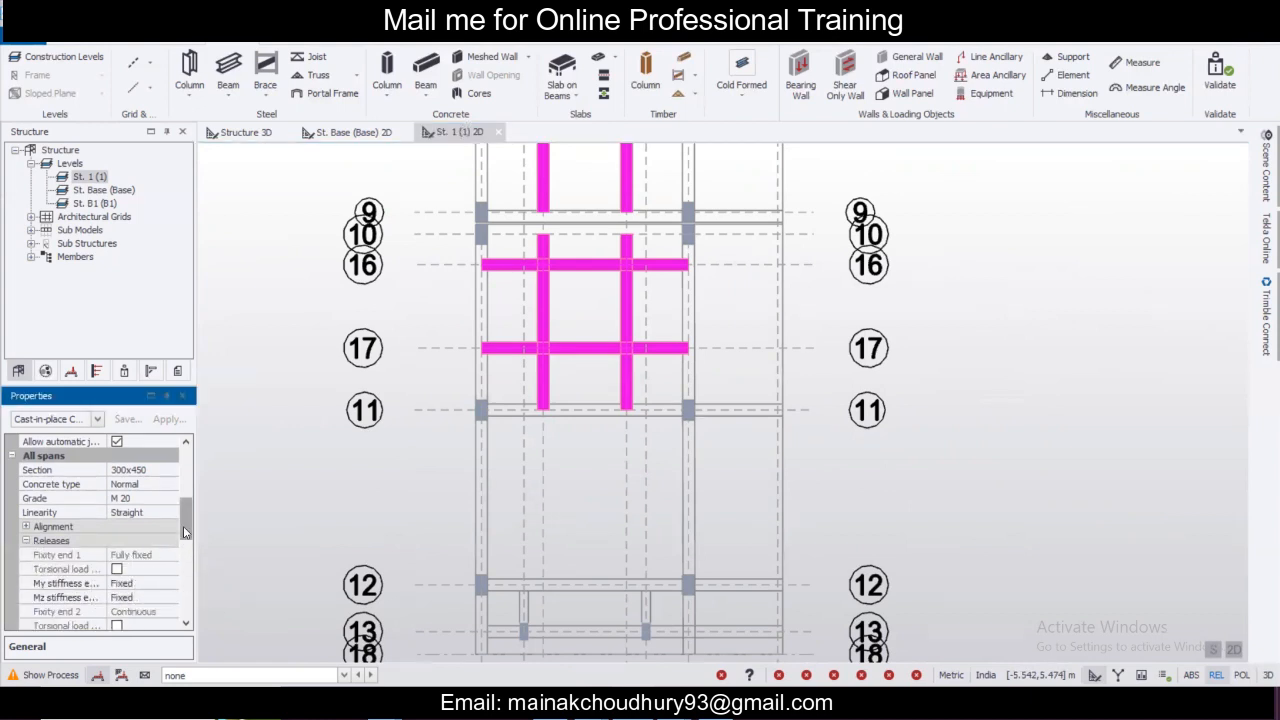
left_click_drag(184, 533, 184, 536)
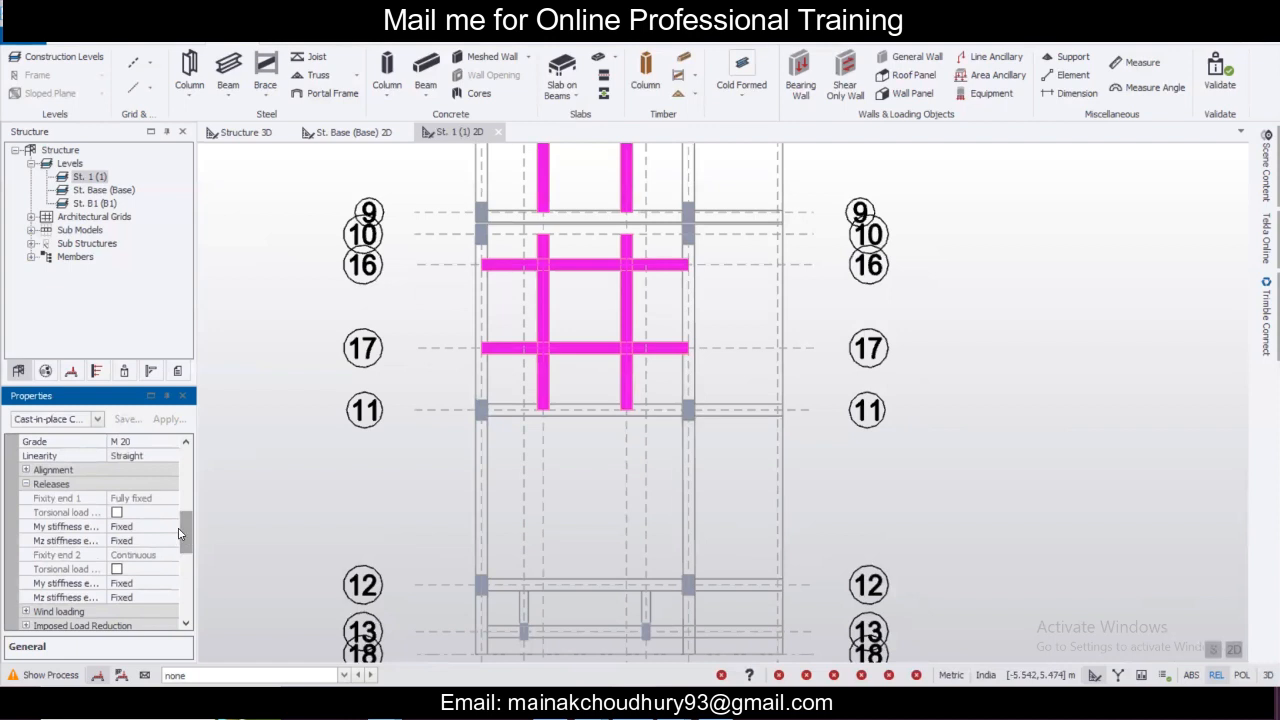
left_click(165, 503)
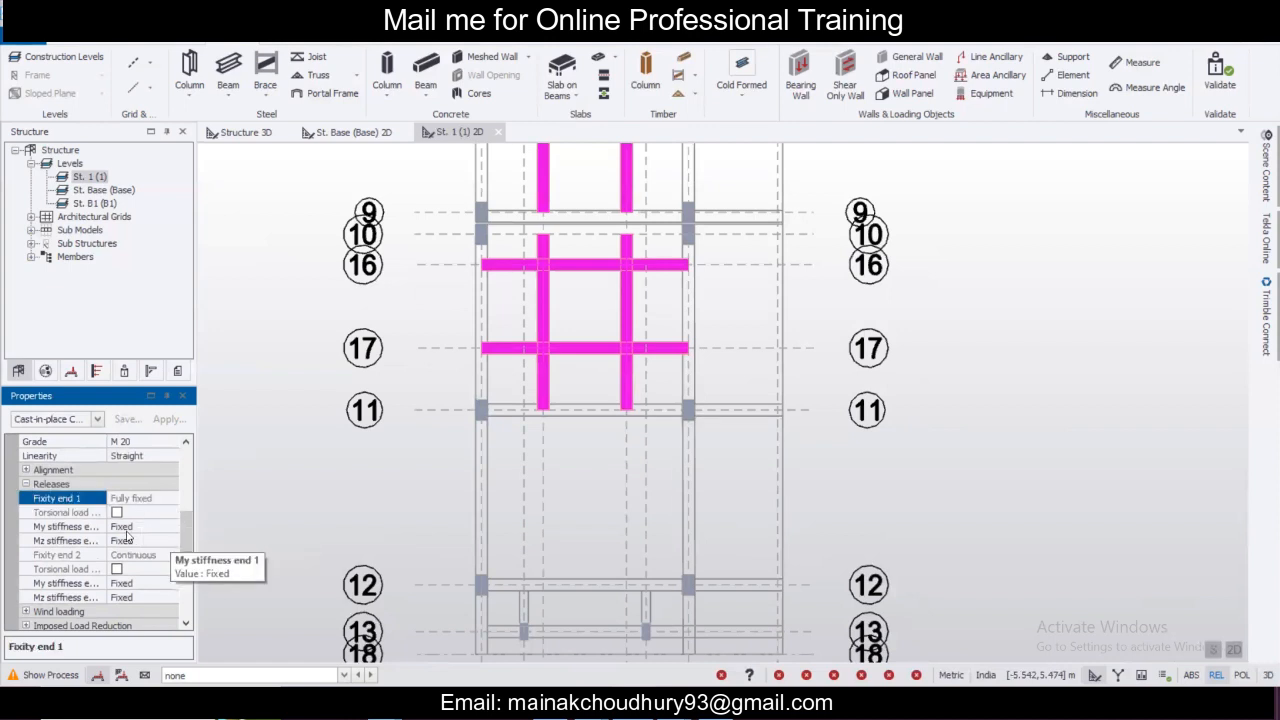
left_click(156, 528)
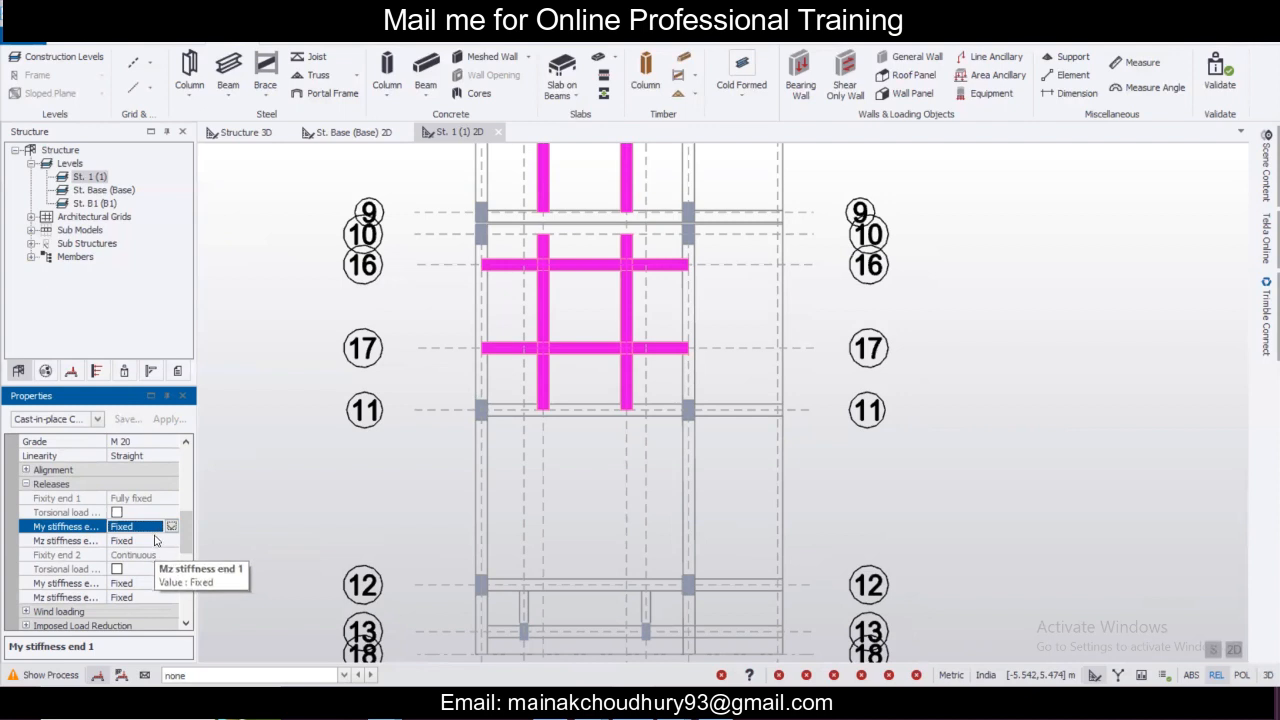
scroll(183, 543, "down", 1)
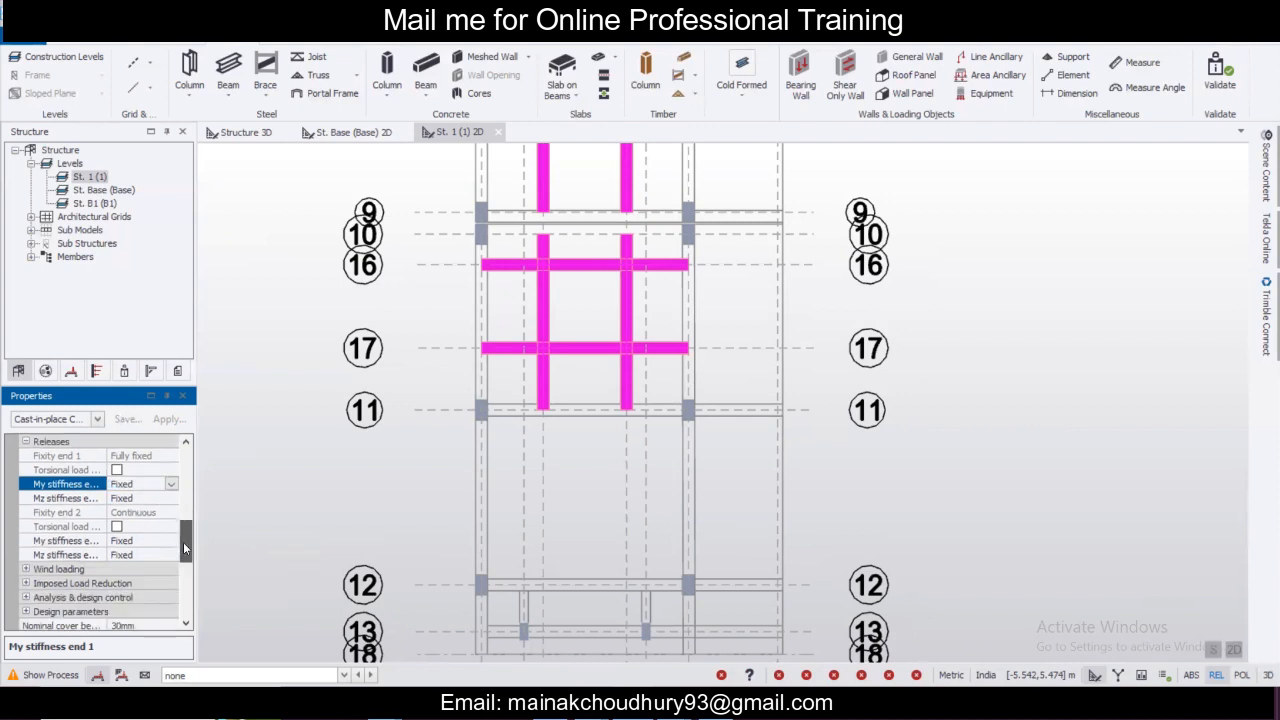
scroll(183, 542, "up", 1)
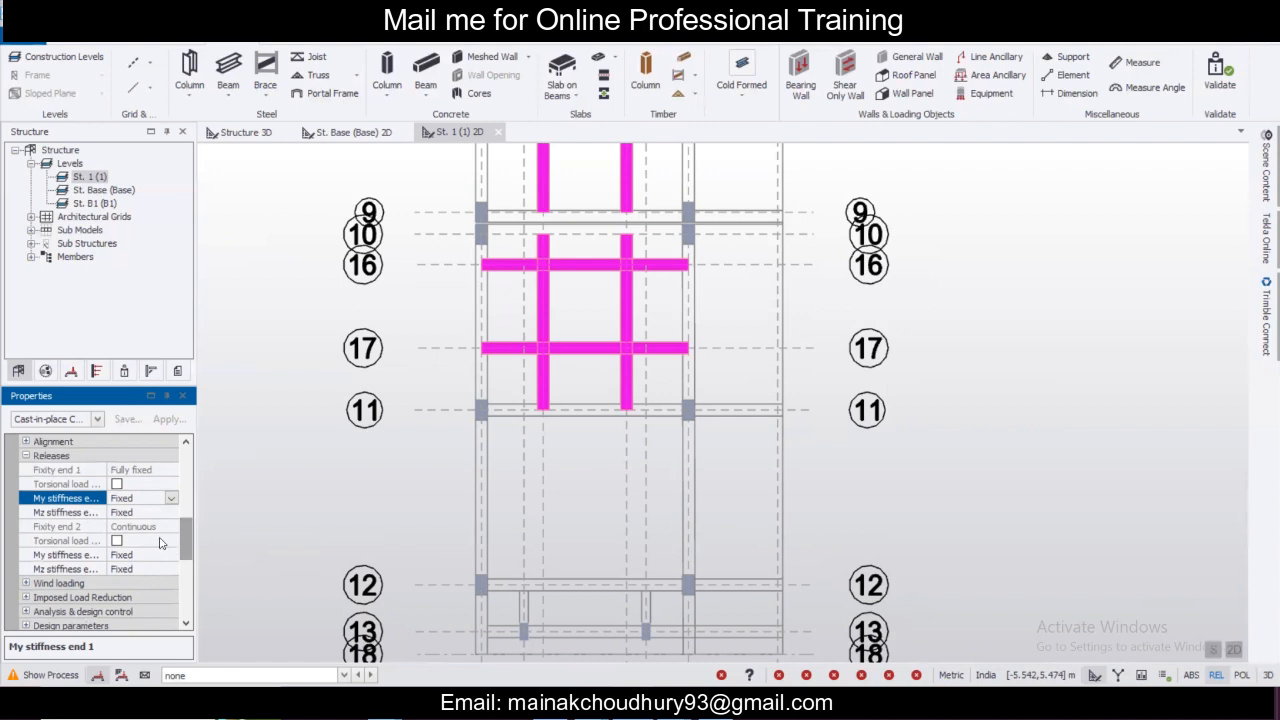
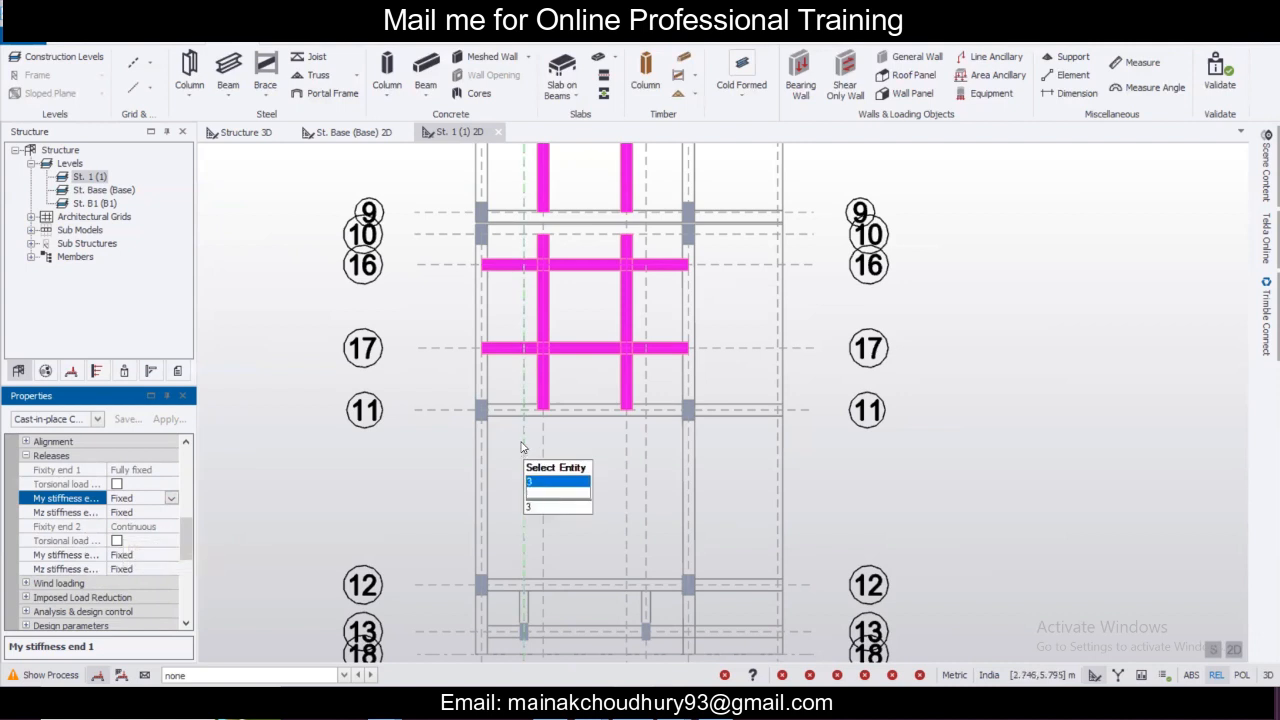
Set the end 1 fixity of the level 1 beam on grid line 16 to Pin.
mouse_move(588, 360)
middle_click_drag(579, 344, 571, 366)
left_click(568, 305)
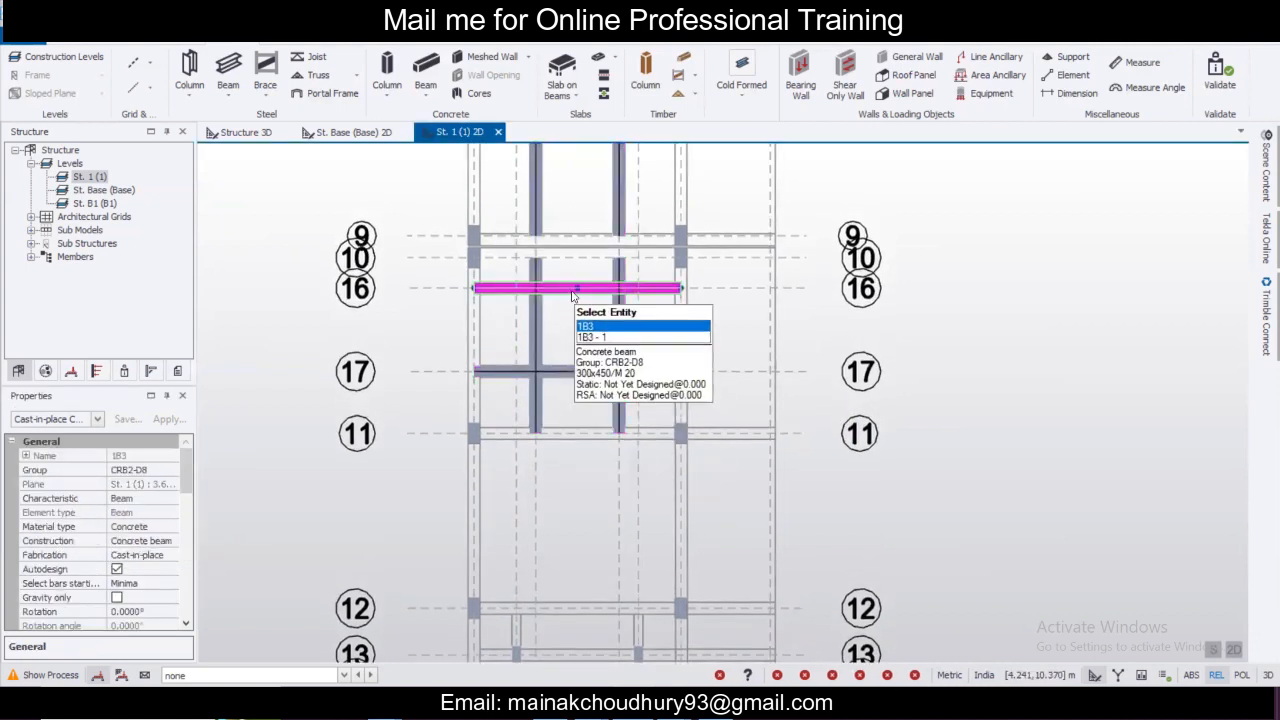
scroll(100, 530, "down", 4)
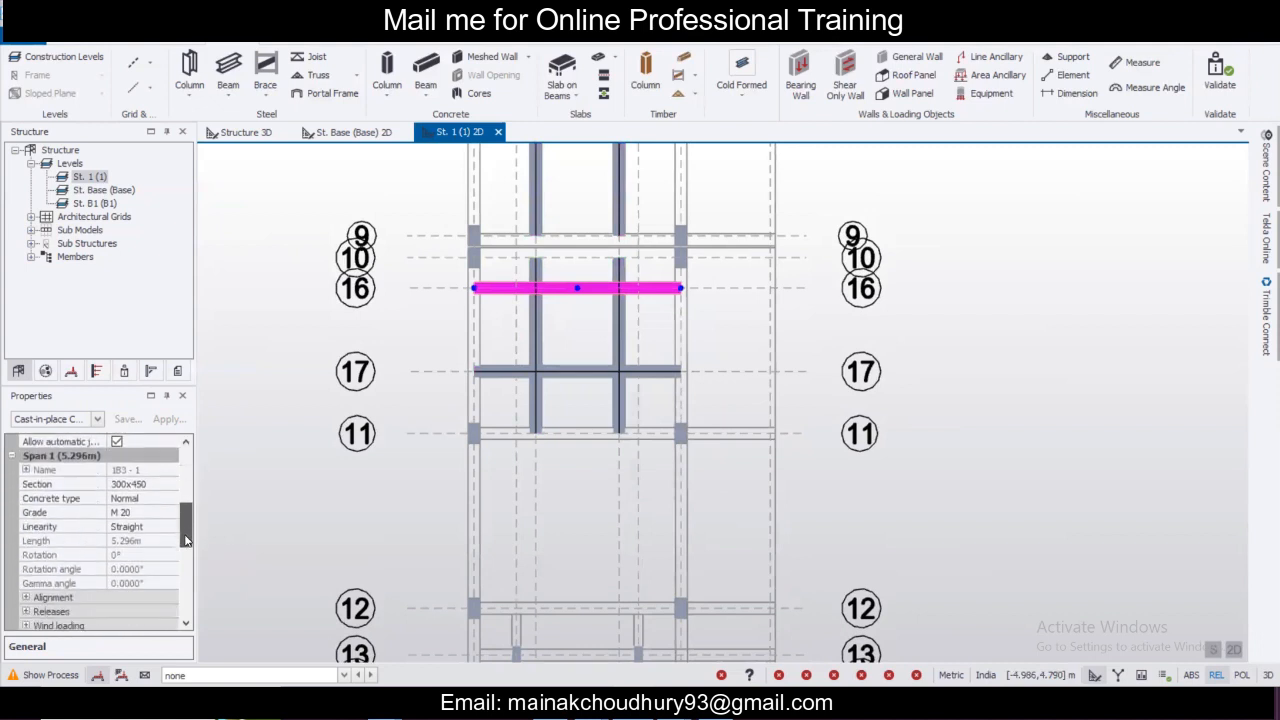
left_click(26, 554)
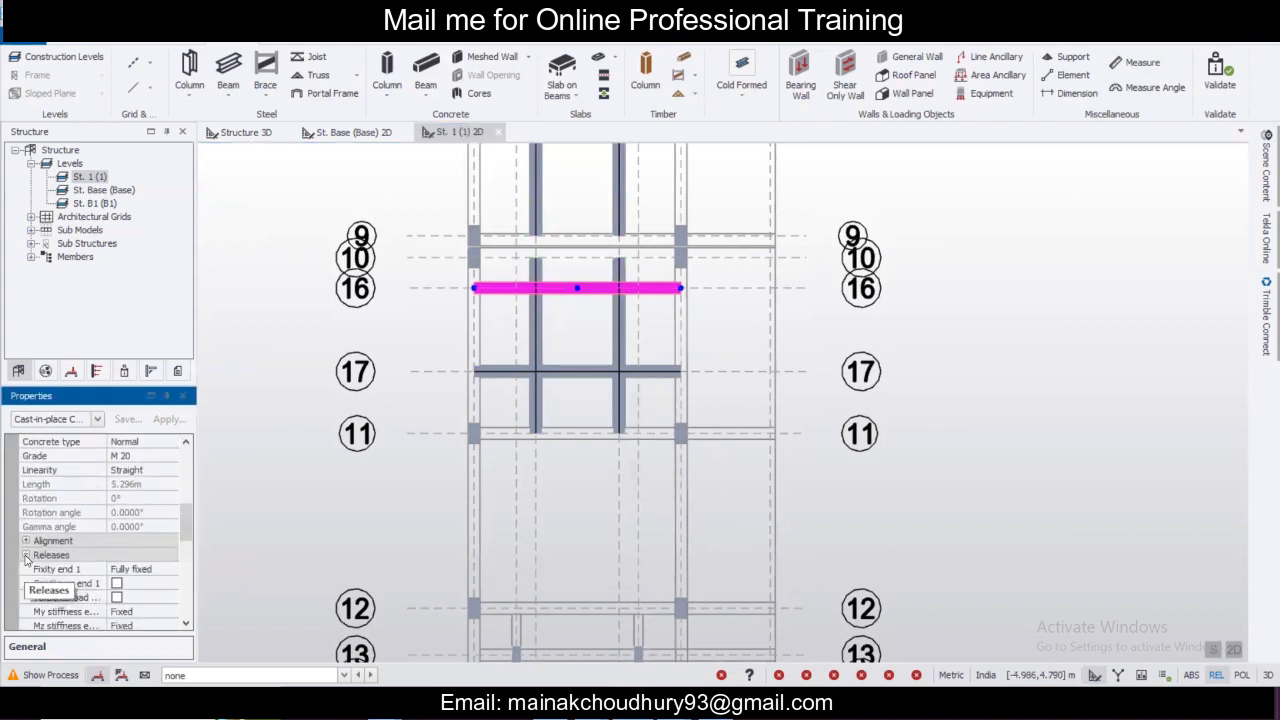
left_click(177, 518)
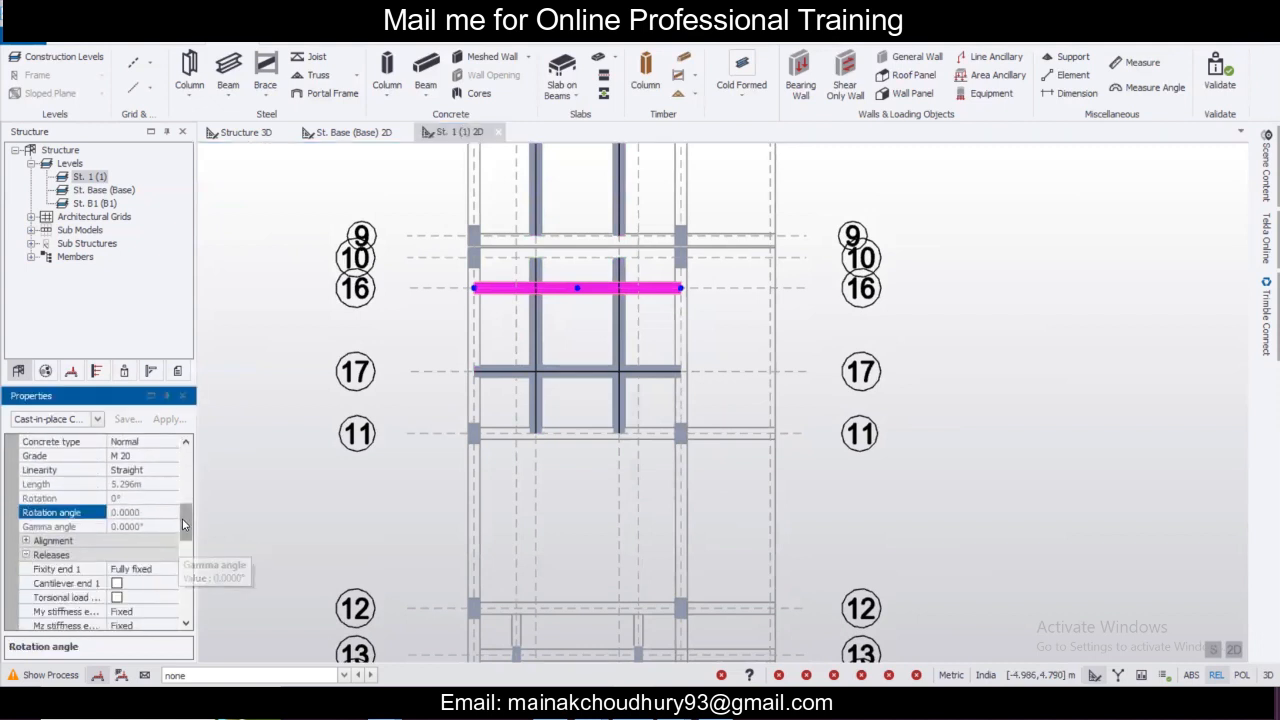
left_click_drag(182, 518, 180, 539)
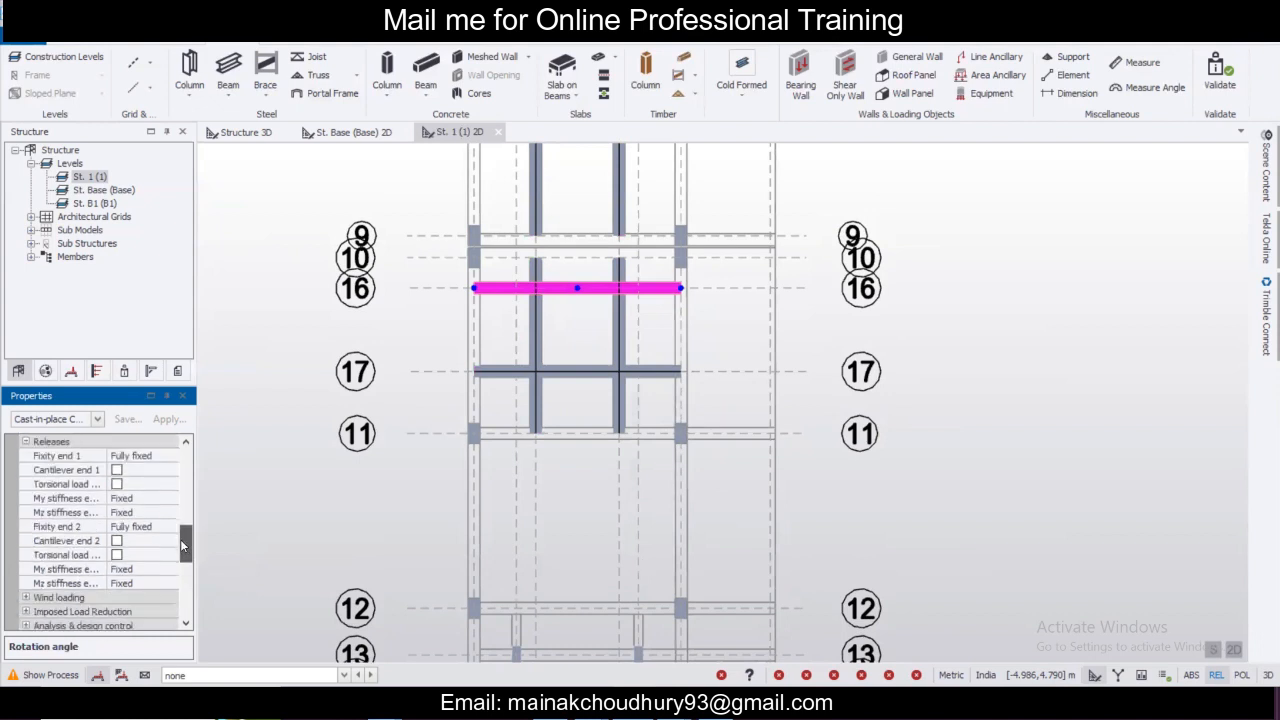
left_click(160, 456)
left_click(171, 456)
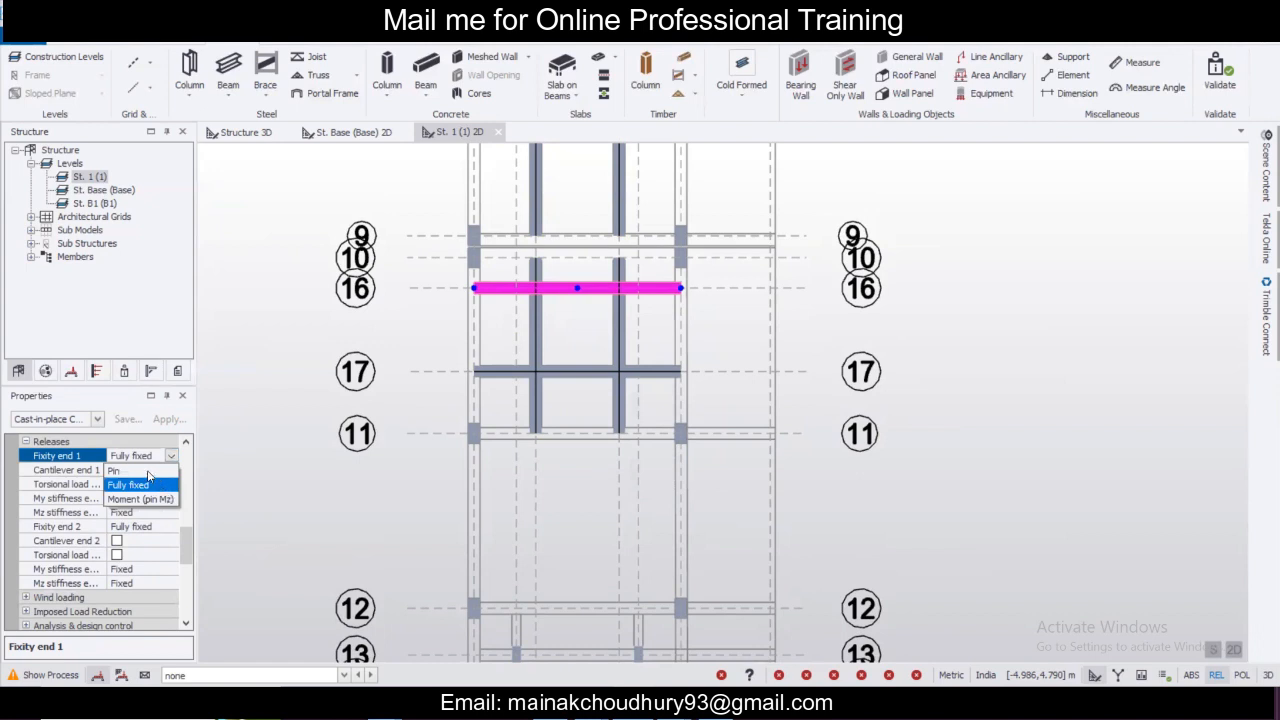
left_click(130, 472)
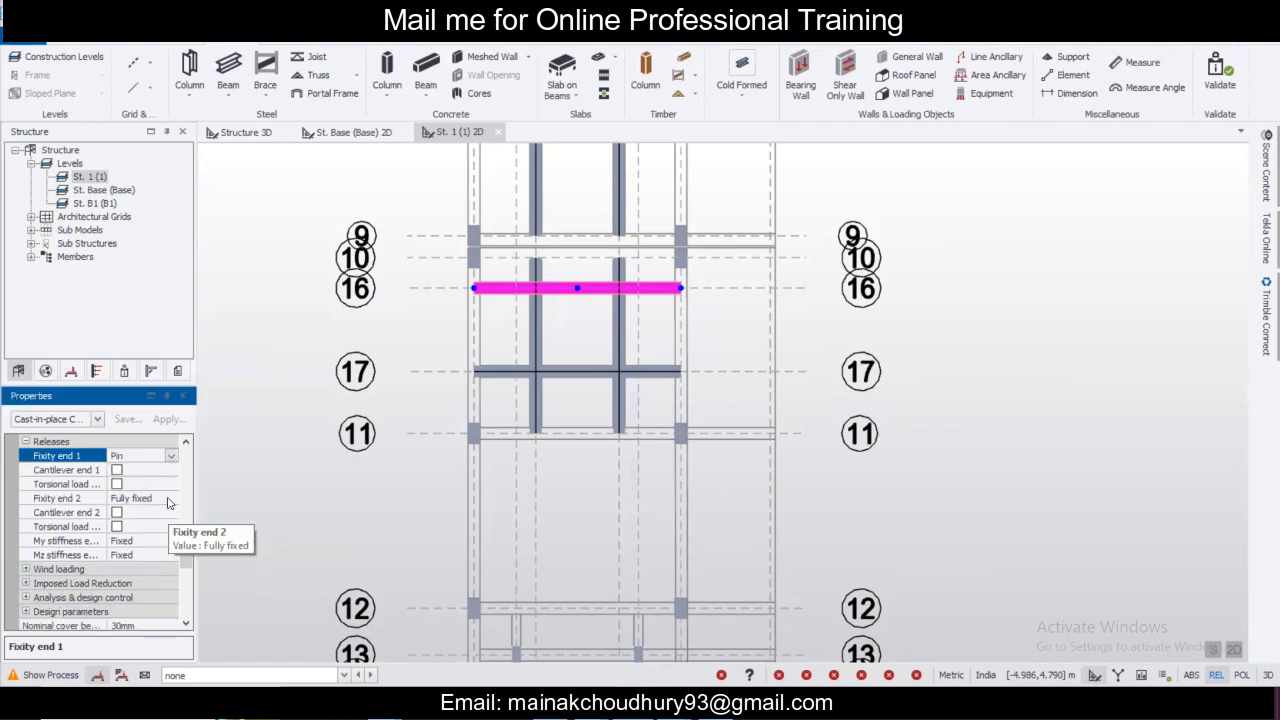
Set the end 2 fixity of the grid 16 beam to Pin as well.
left_click(168, 500)
left_click(170, 499)
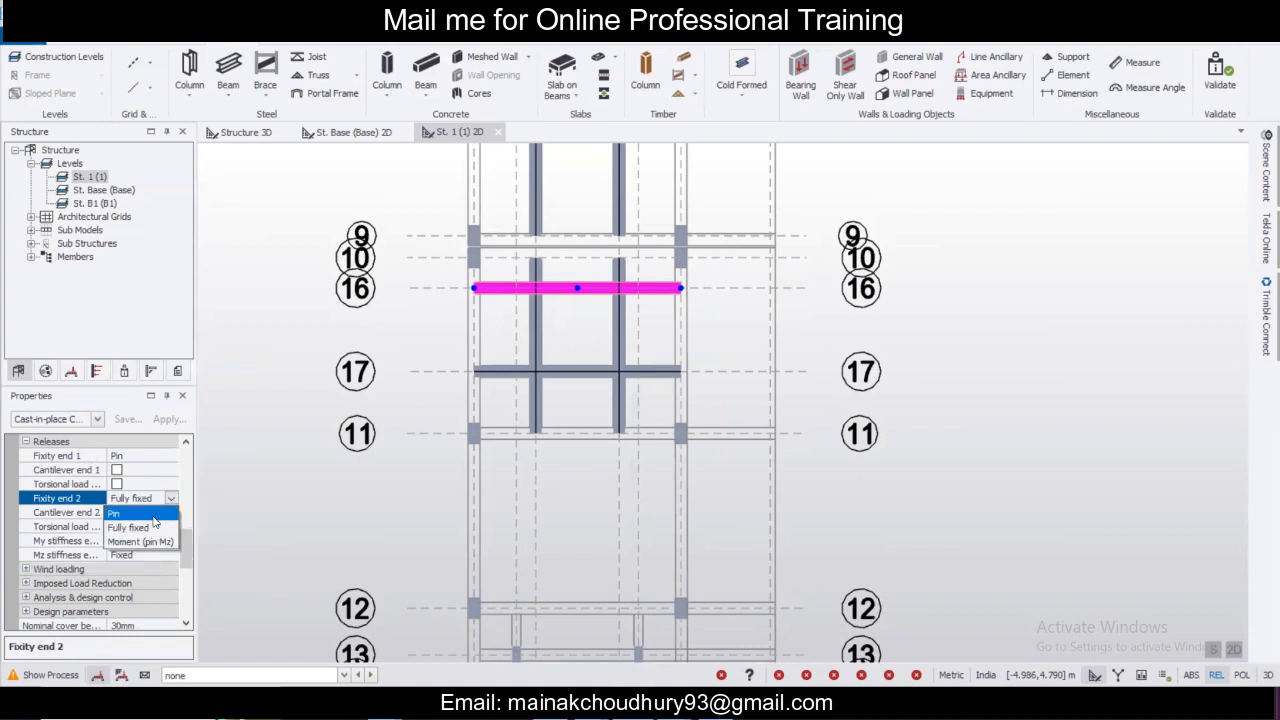
left_click(153, 516)
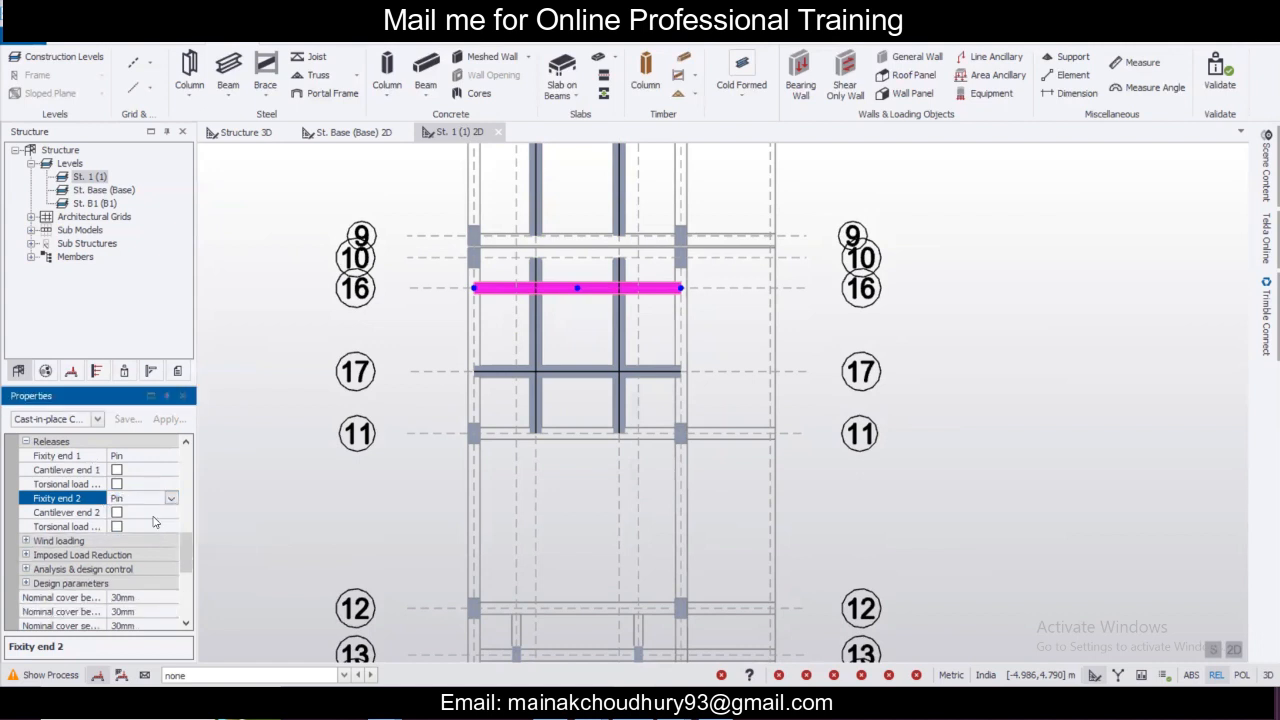
Try to change the end 1 fixity of the beams on grids 17, 15 and 14 together.
left_click(514, 379)
left_click(540, 408)
scroll(180, 540, "down", 1)
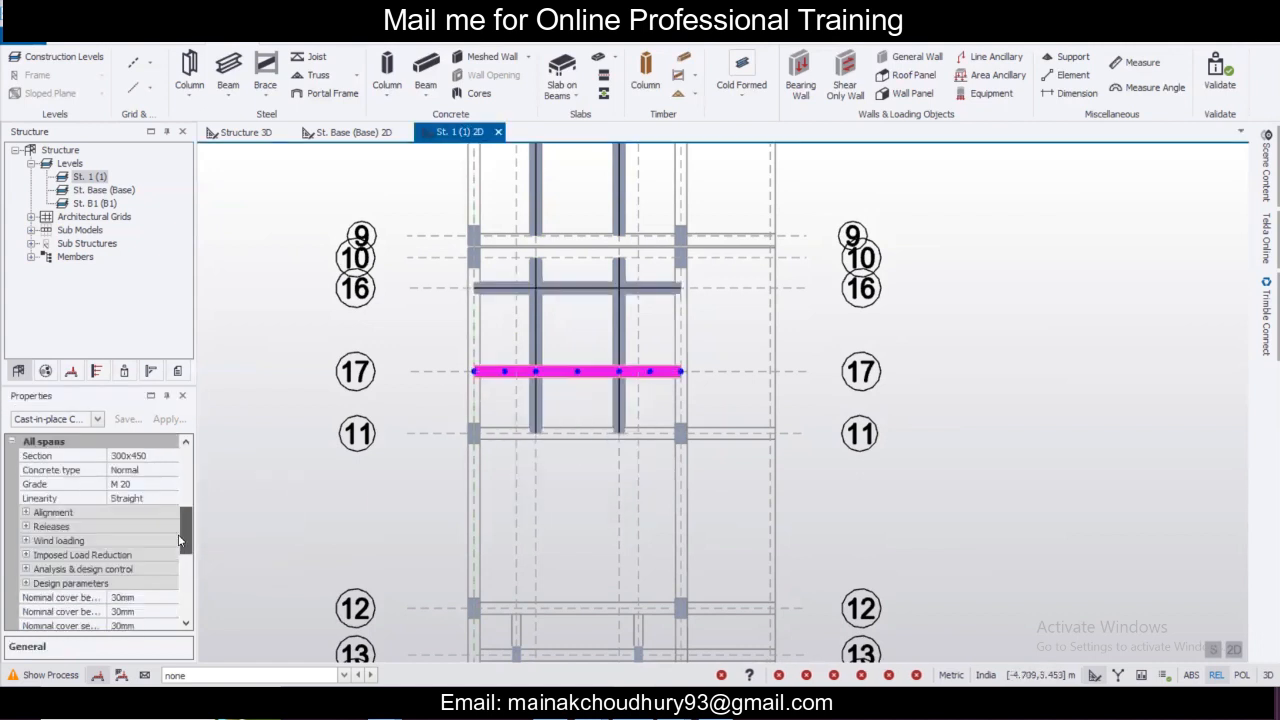
middle_click_drag(471, 481, 452, 601)
left_click(552, 244)
left_click(600, 271)
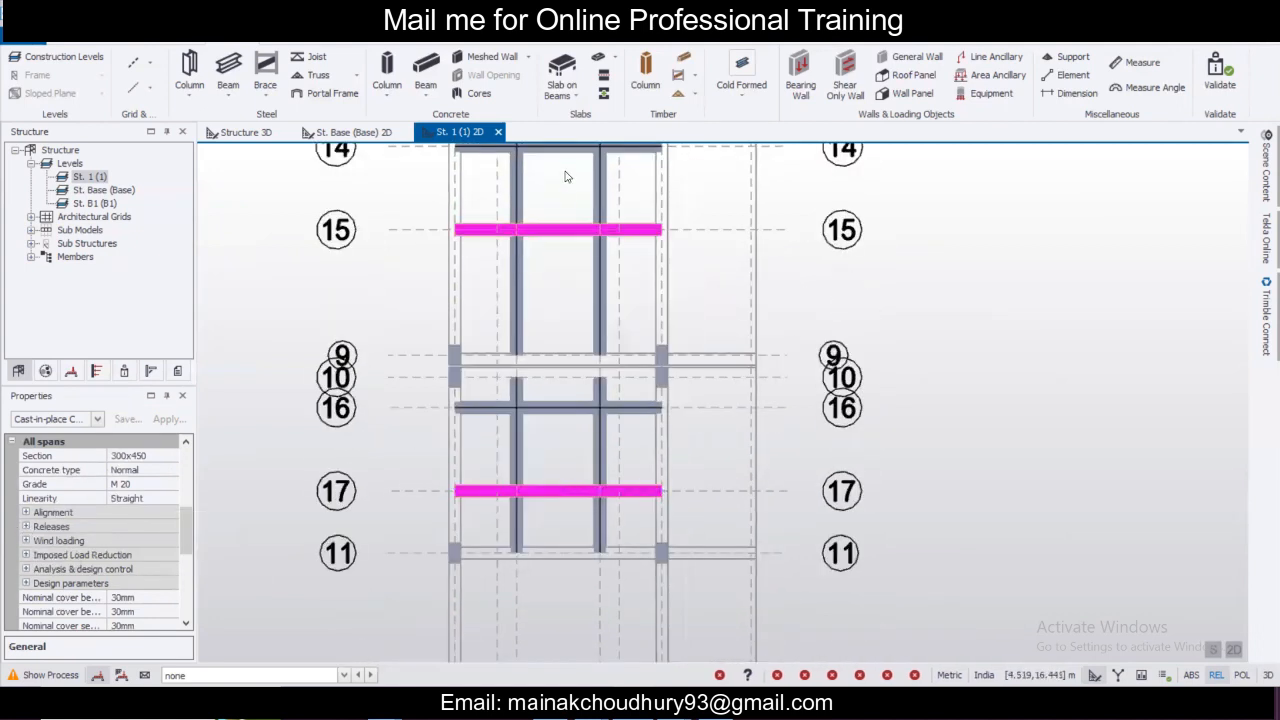
left_click(570, 160)
middle_click_drag(516, 168, 524, 142)
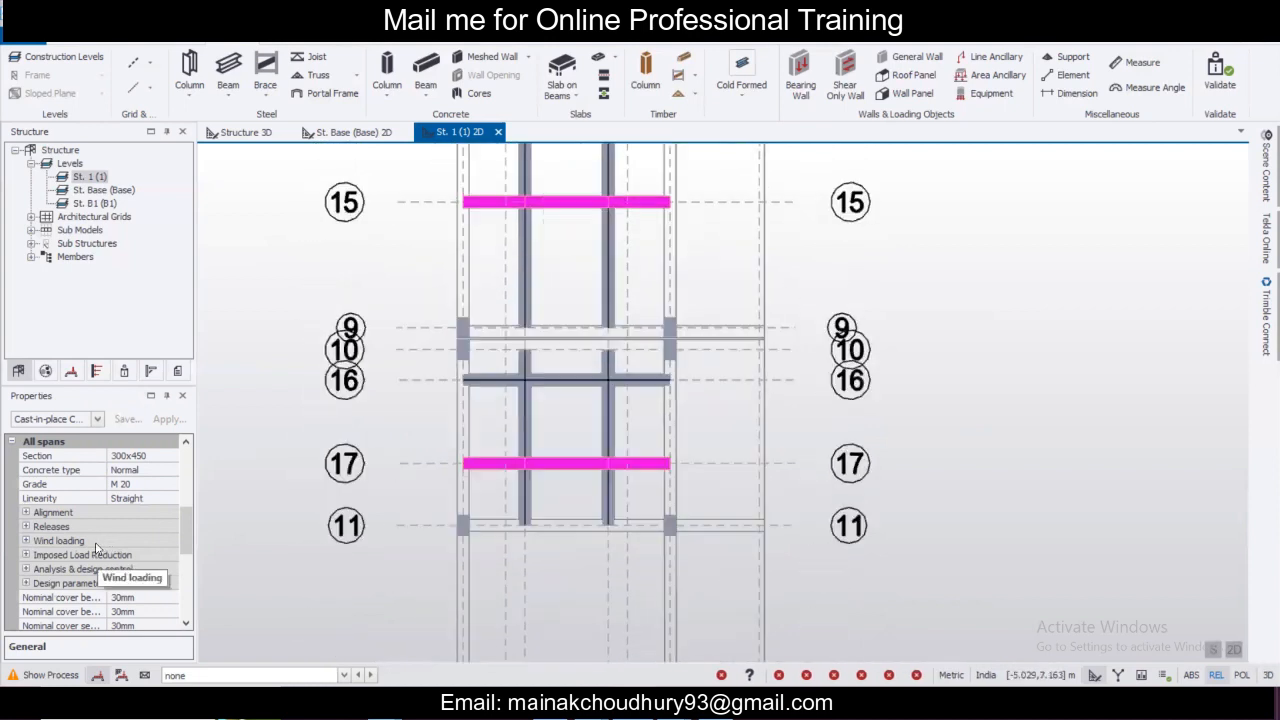
left_click(27, 527)
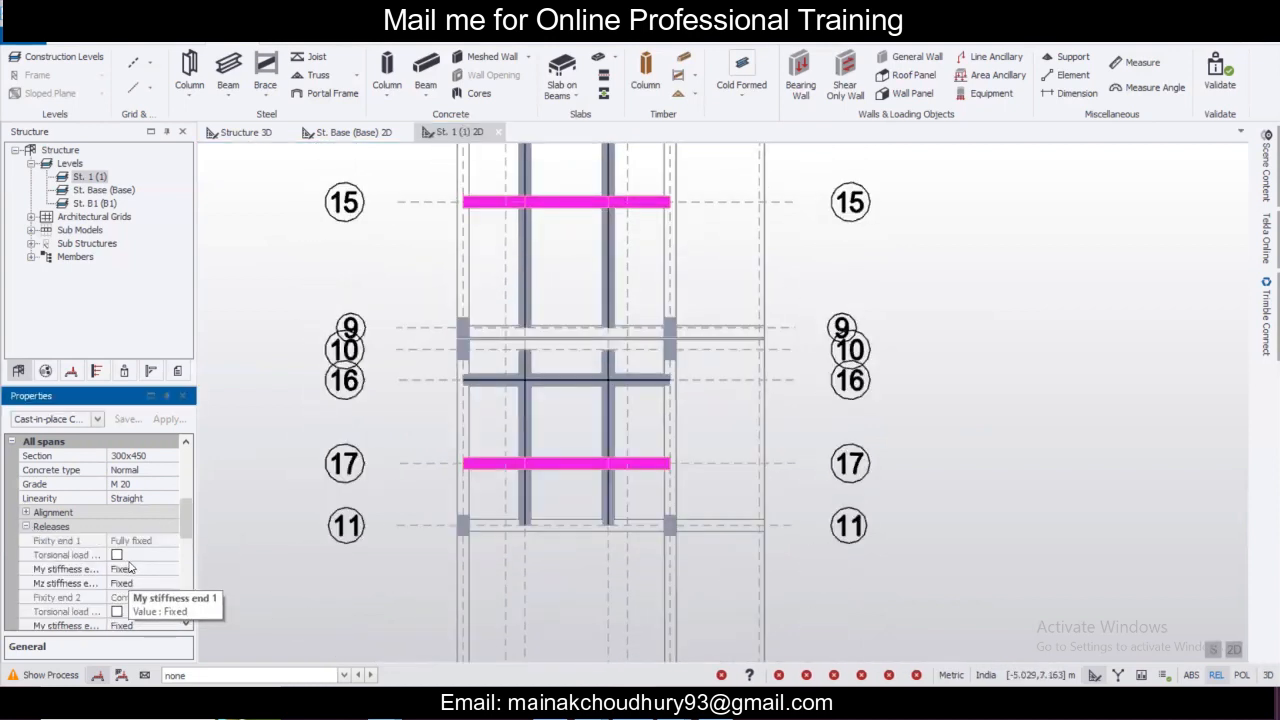
left_click(150, 540)
scroll(562, 459, "down", 1)
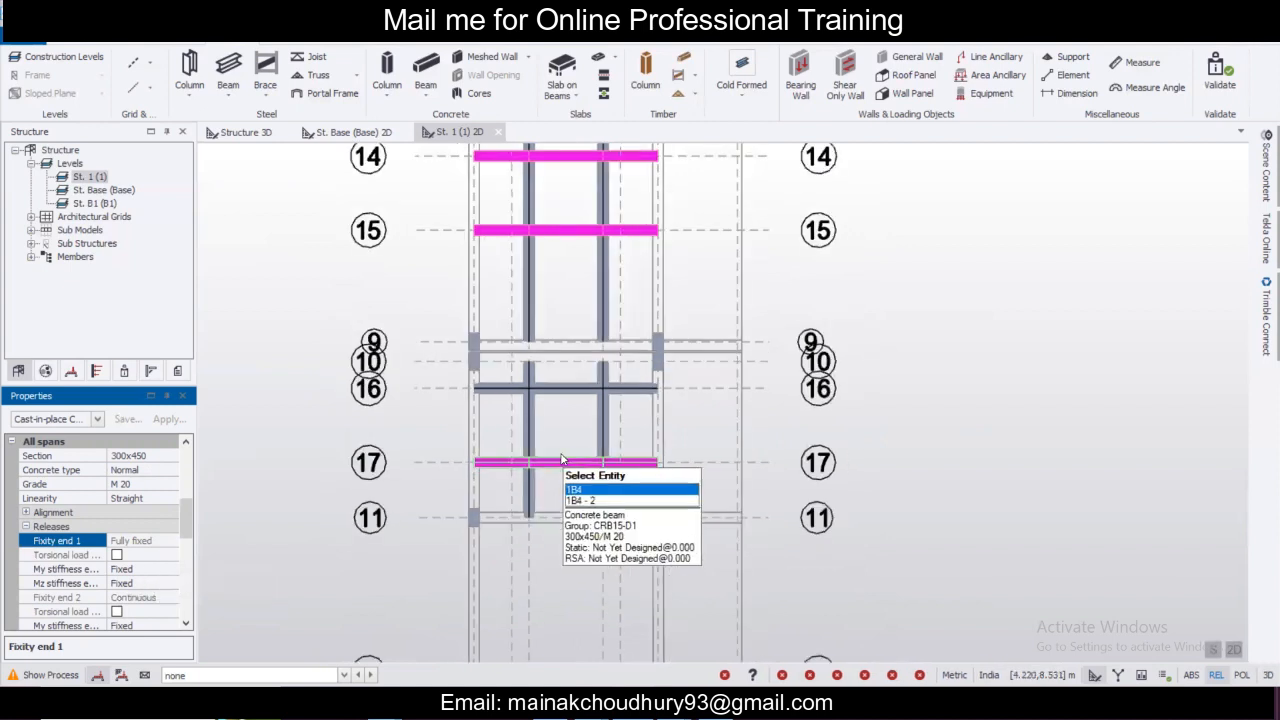
Set the end 1 fixity of span 1 to Pin for the beam on grid line 17 and apply it.
scroll(562, 459, "down", 1)
left_click(562, 461)
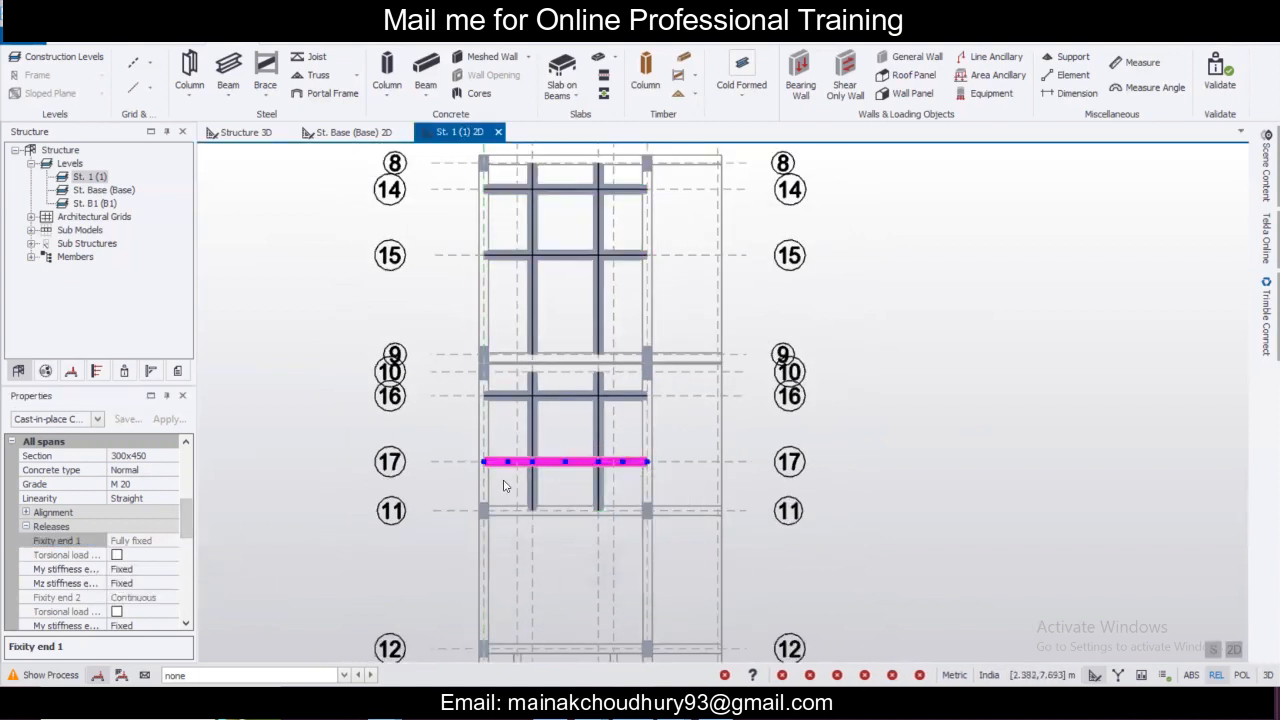
left_click(571, 466)
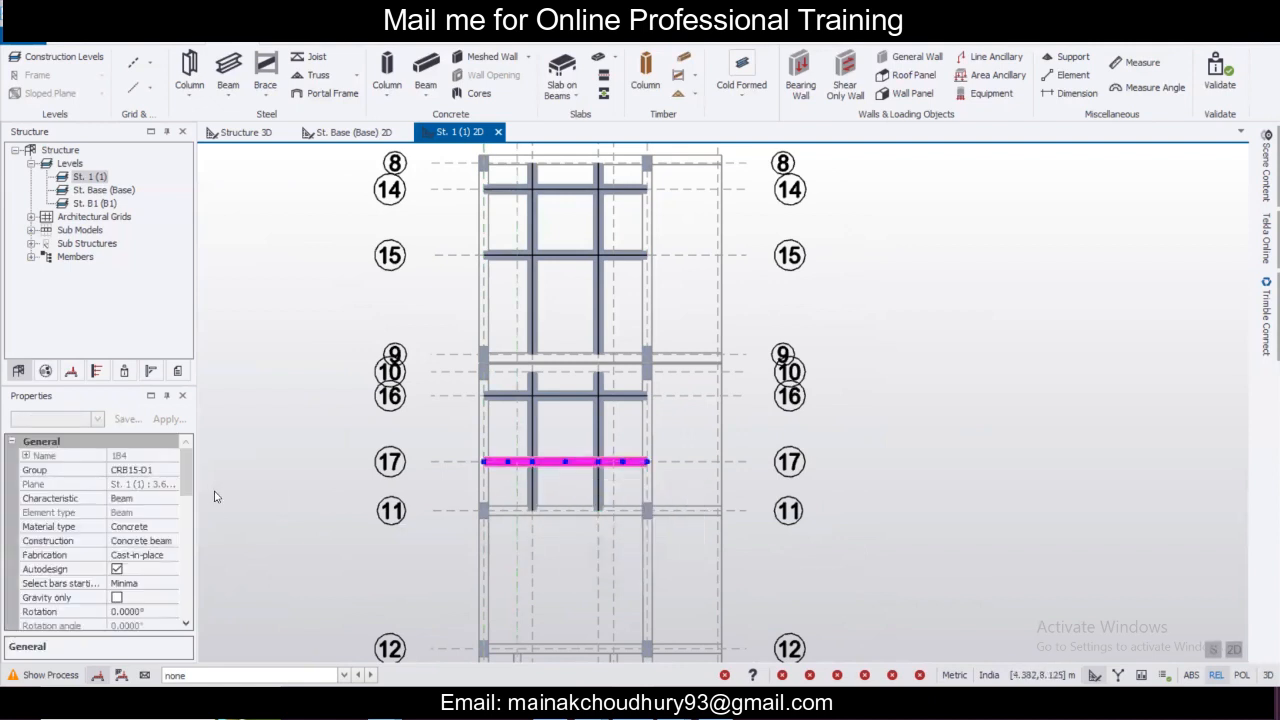
scroll(193, 487, "down", 5)
mouse_move(543, 463)
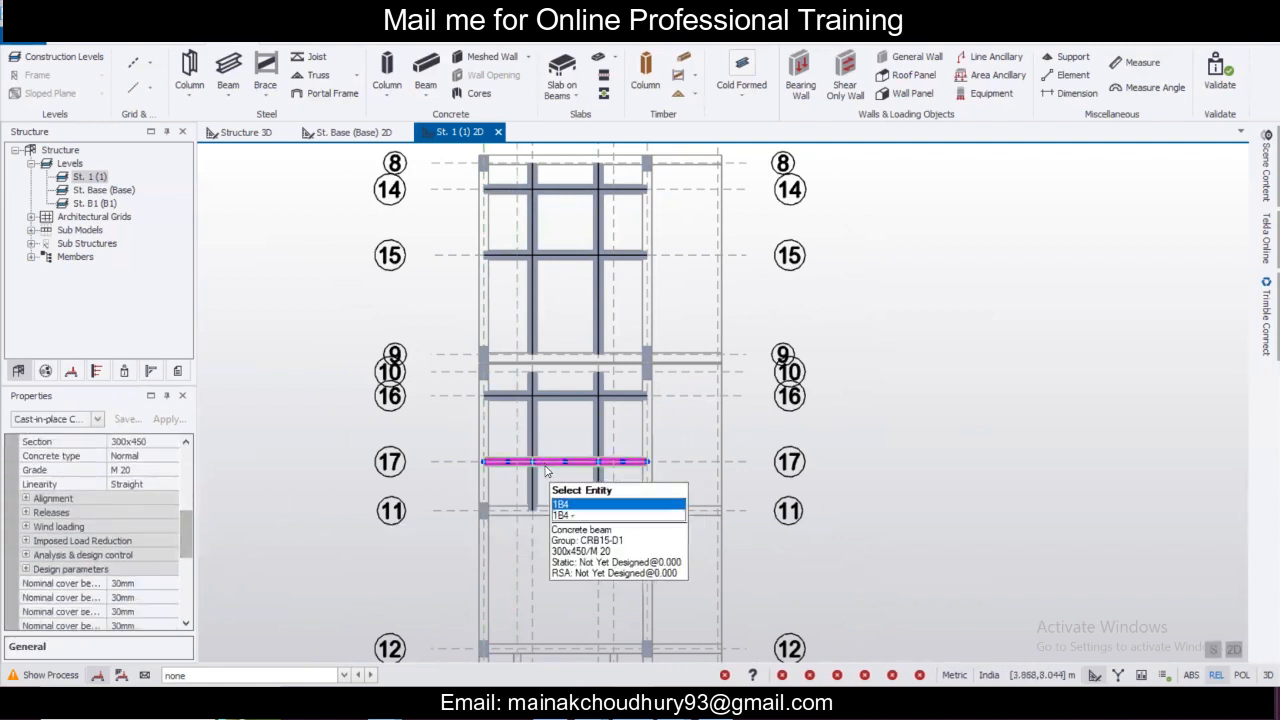
double_click(543, 466)
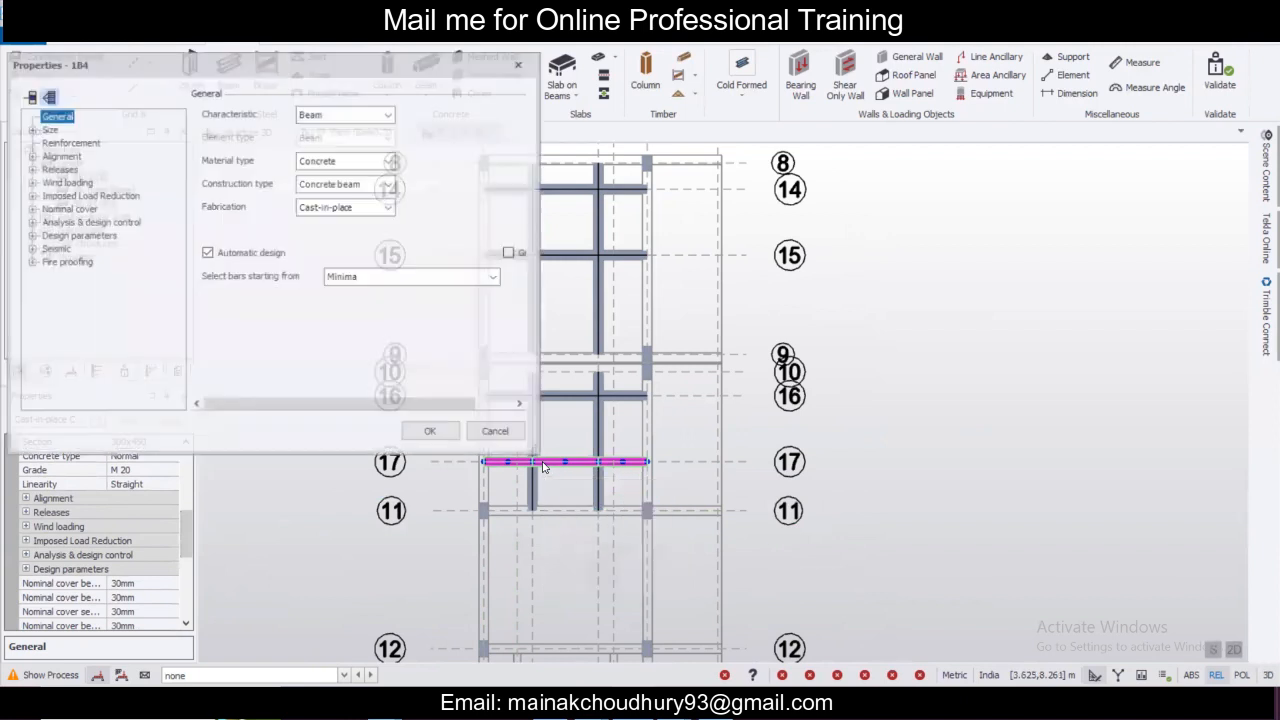
left_click(32, 169)
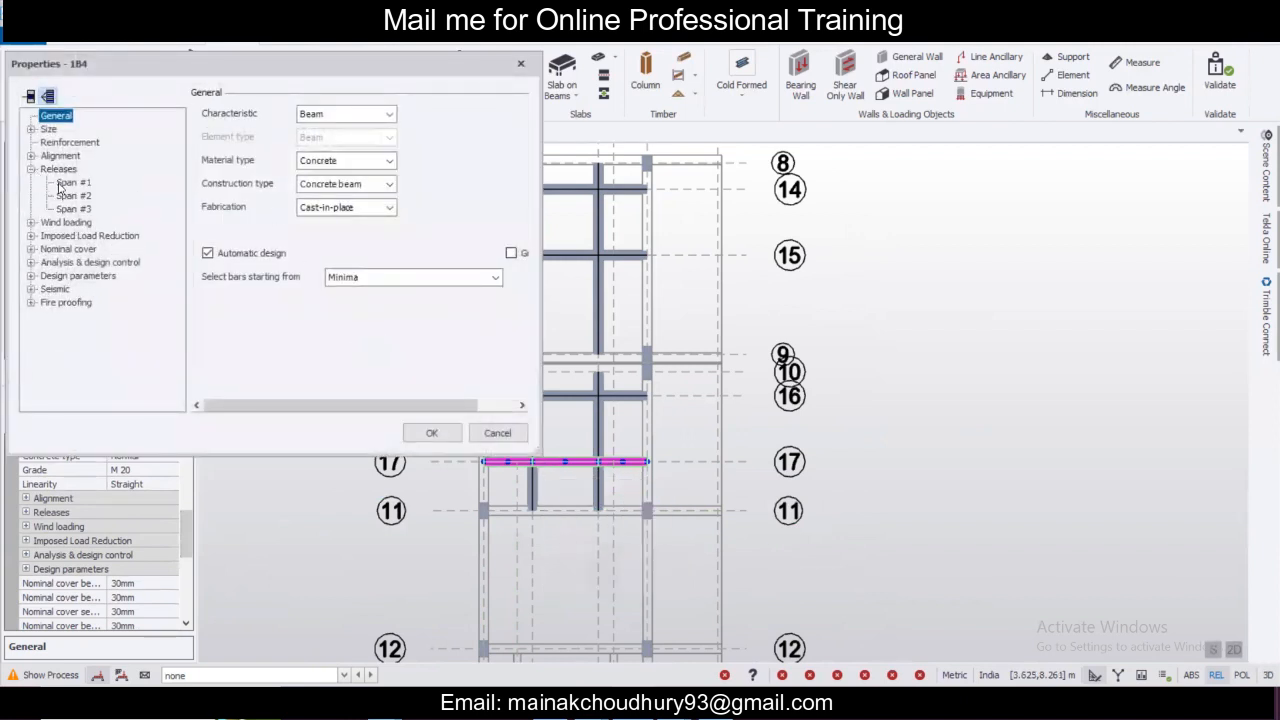
left_click(72, 183)
left_click(315, 117)
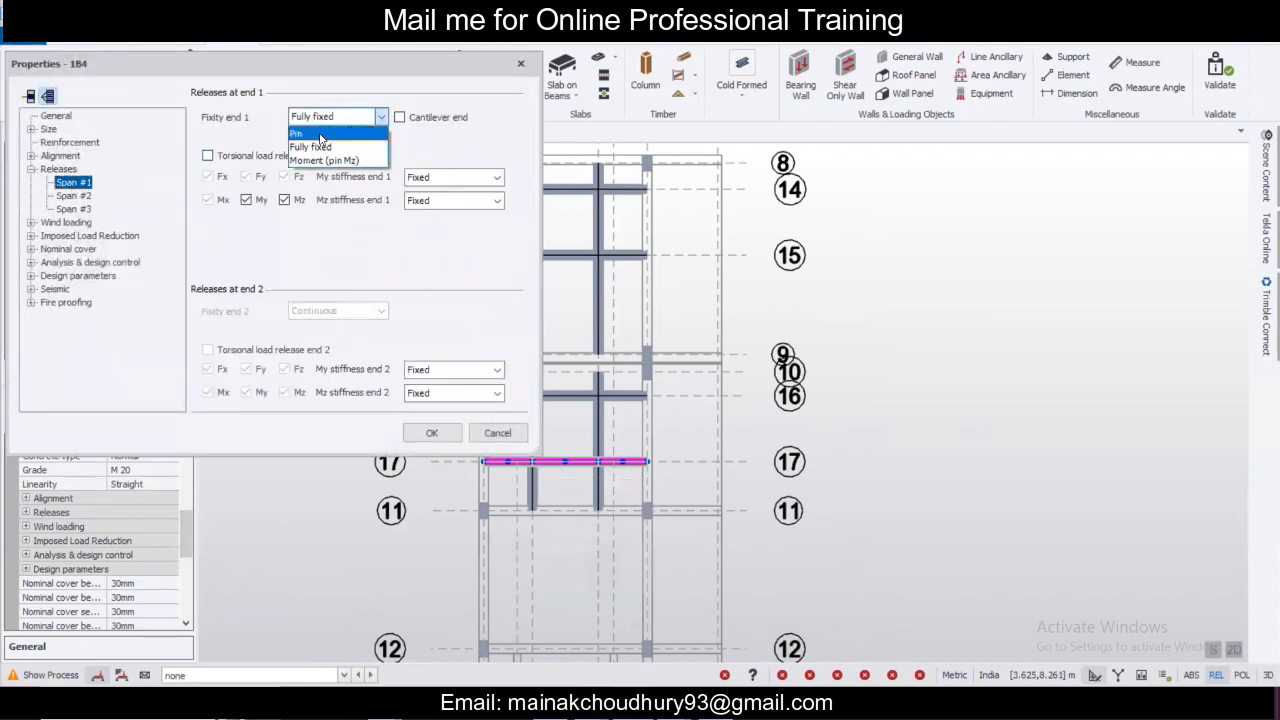
left_click(312, 140)
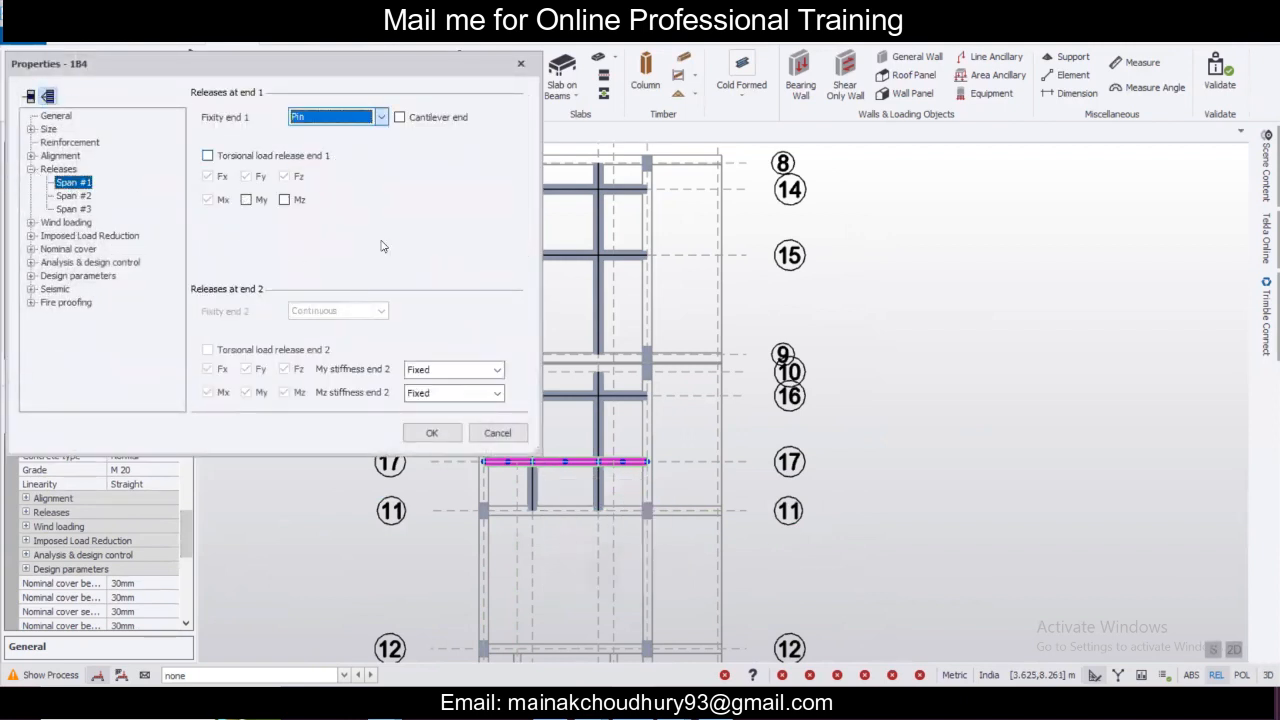
left_click(74, 209)
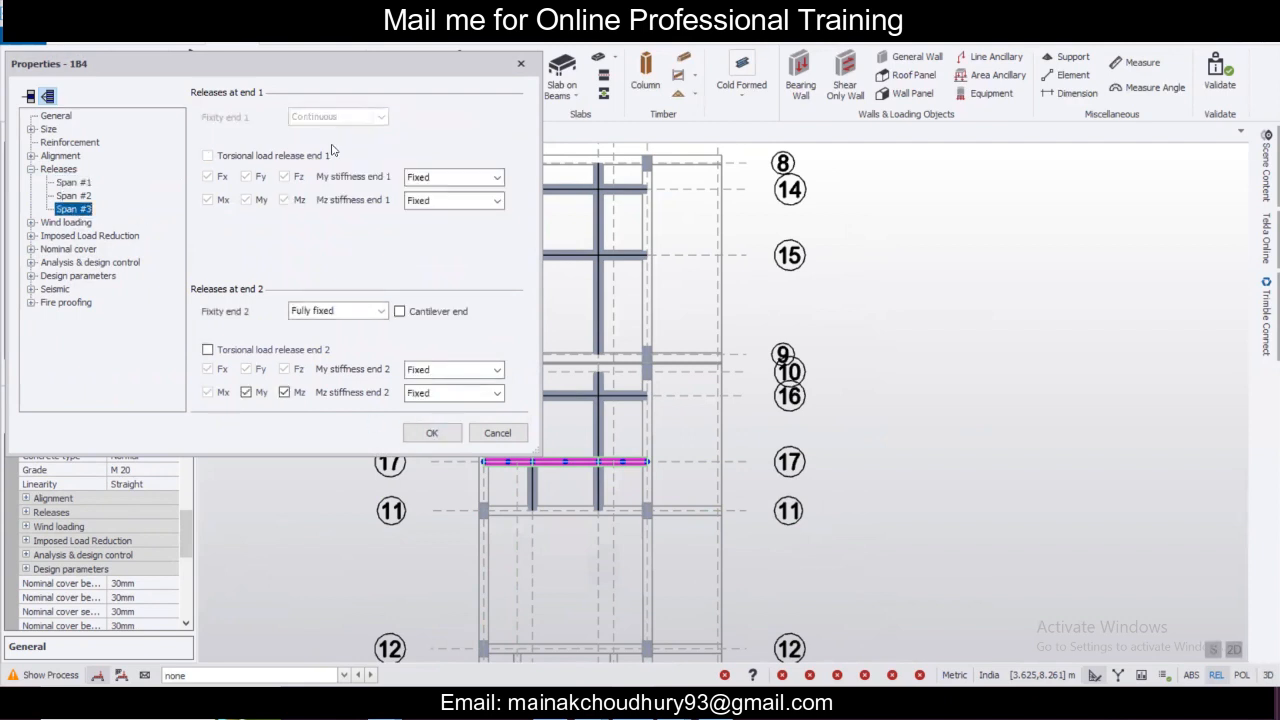
left_click(88, 184)
left_click(430, 433)
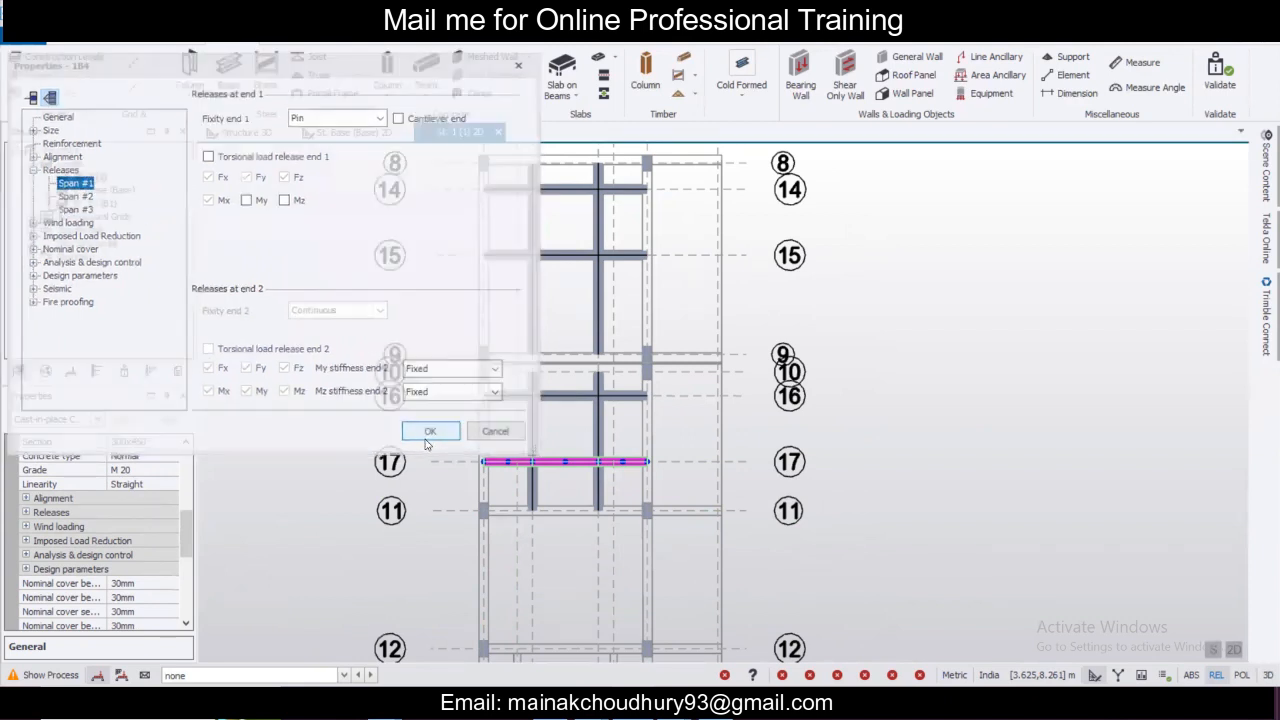
double_click(570, 465)
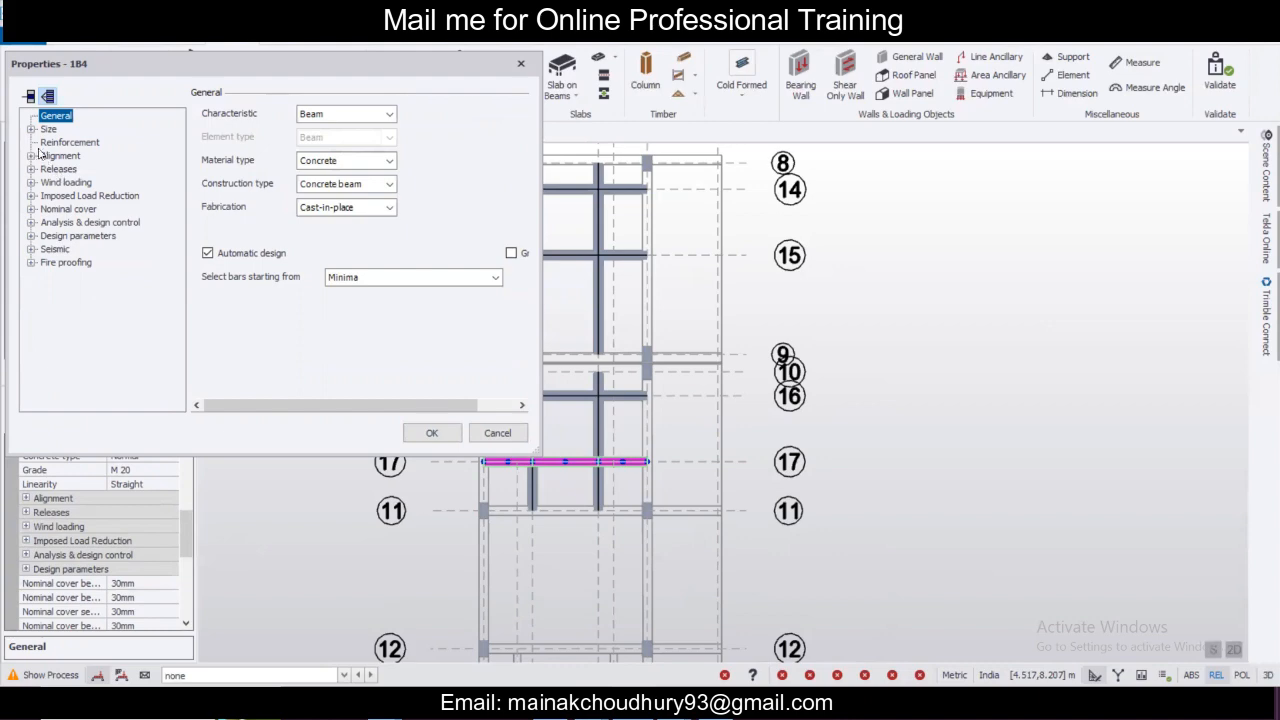
left_click(520, 63)
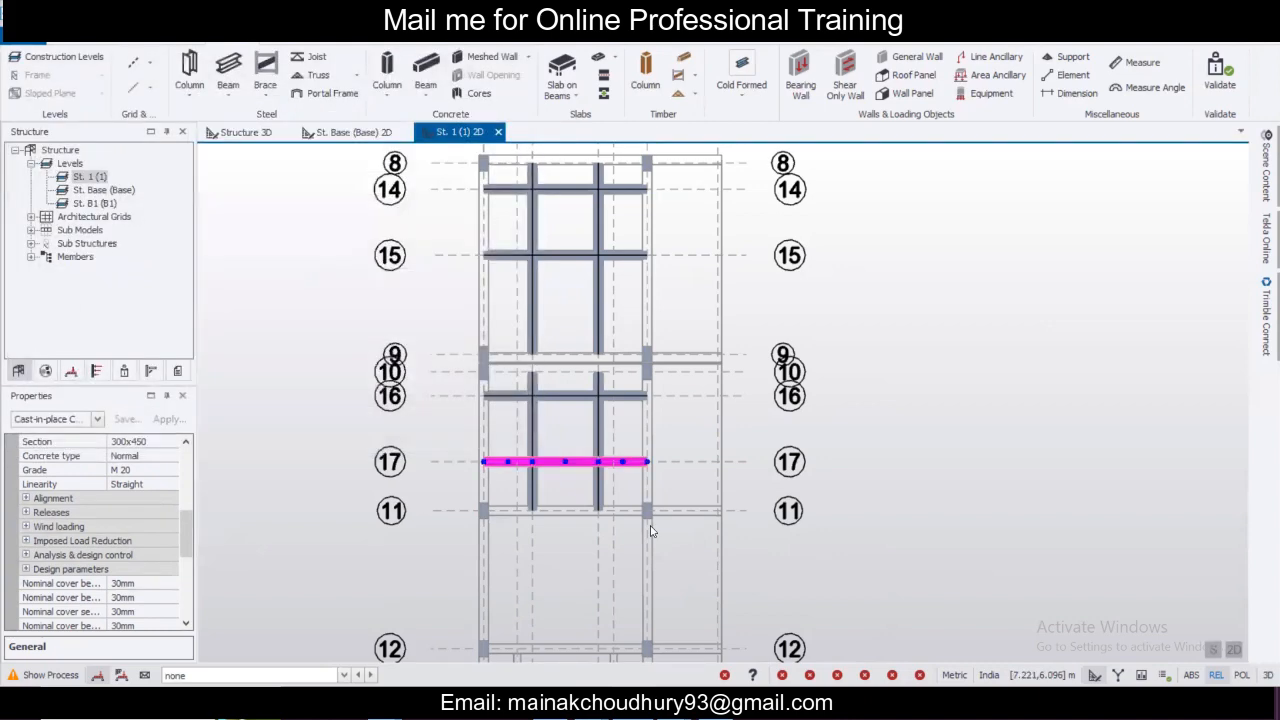
scroll(648, 470, "up", 3)
mouse_move(650, 425)
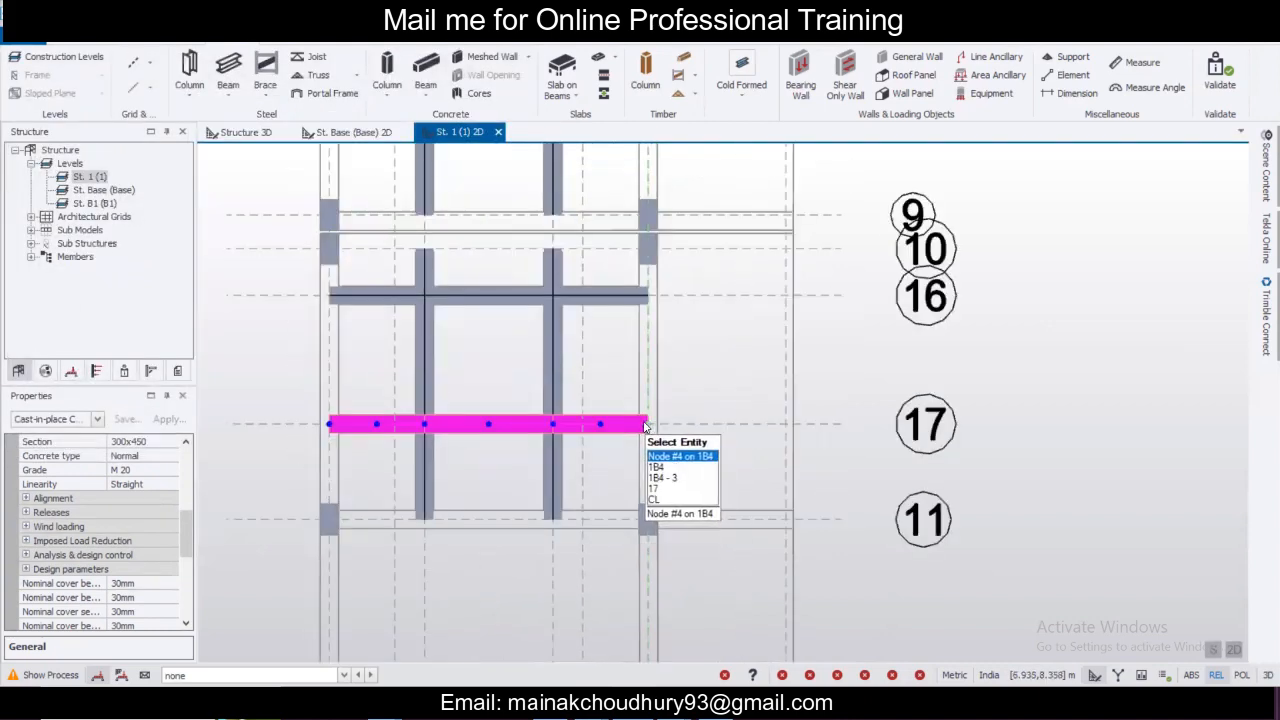
scroll(479, 410, "down", 2)
scroll(479, 410, "down", 1)
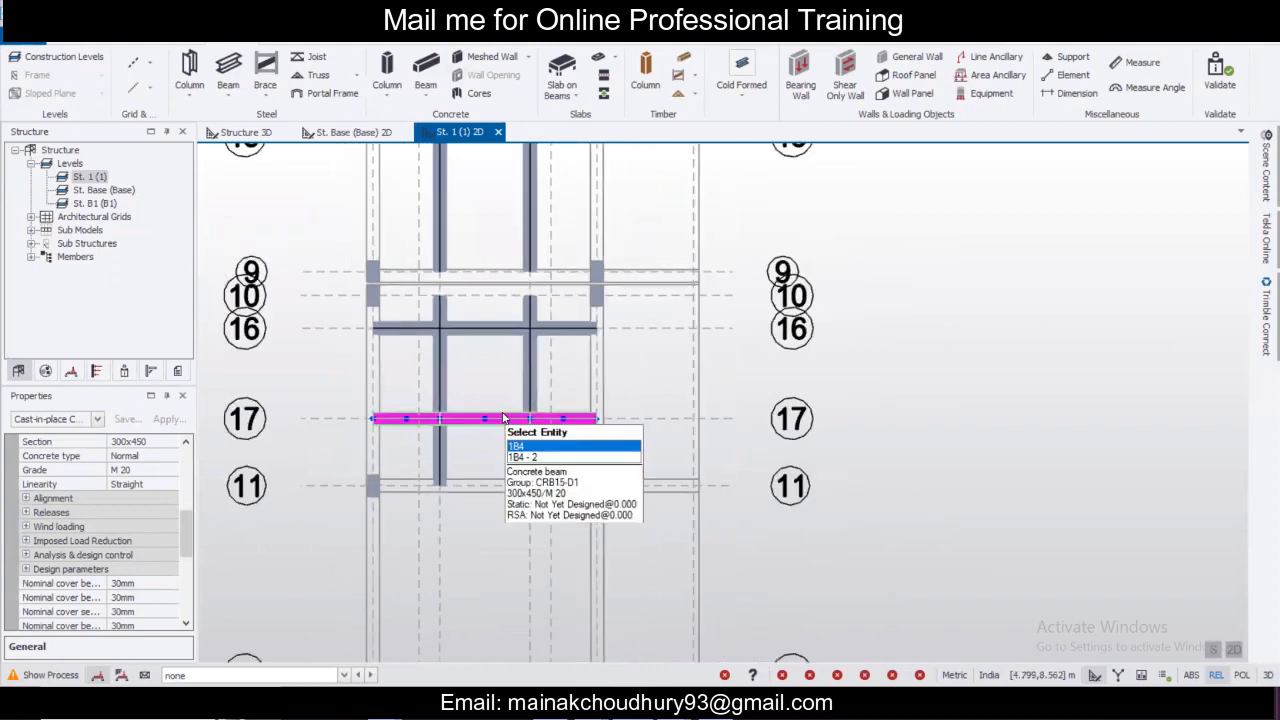
Set the end 2 fixity of span 3 to Pin for the grid 17 beam and apply it.
double_click(501, 425)
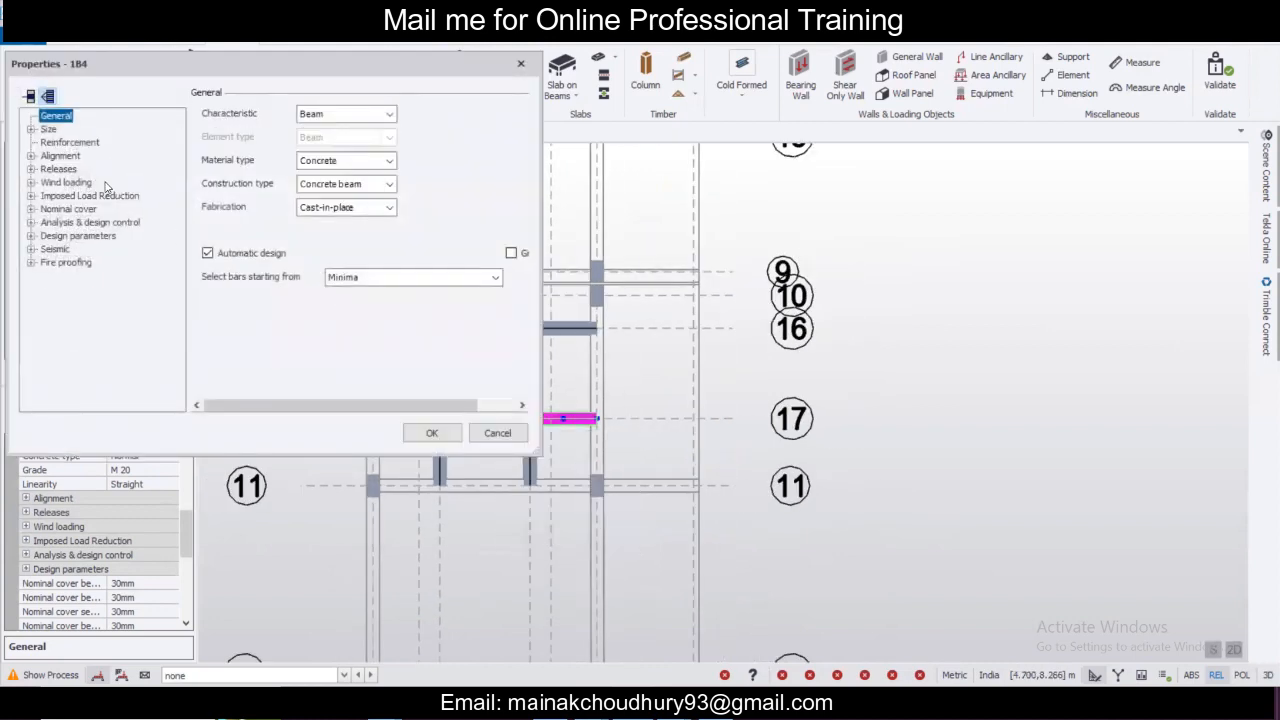
left_click(31, 169)
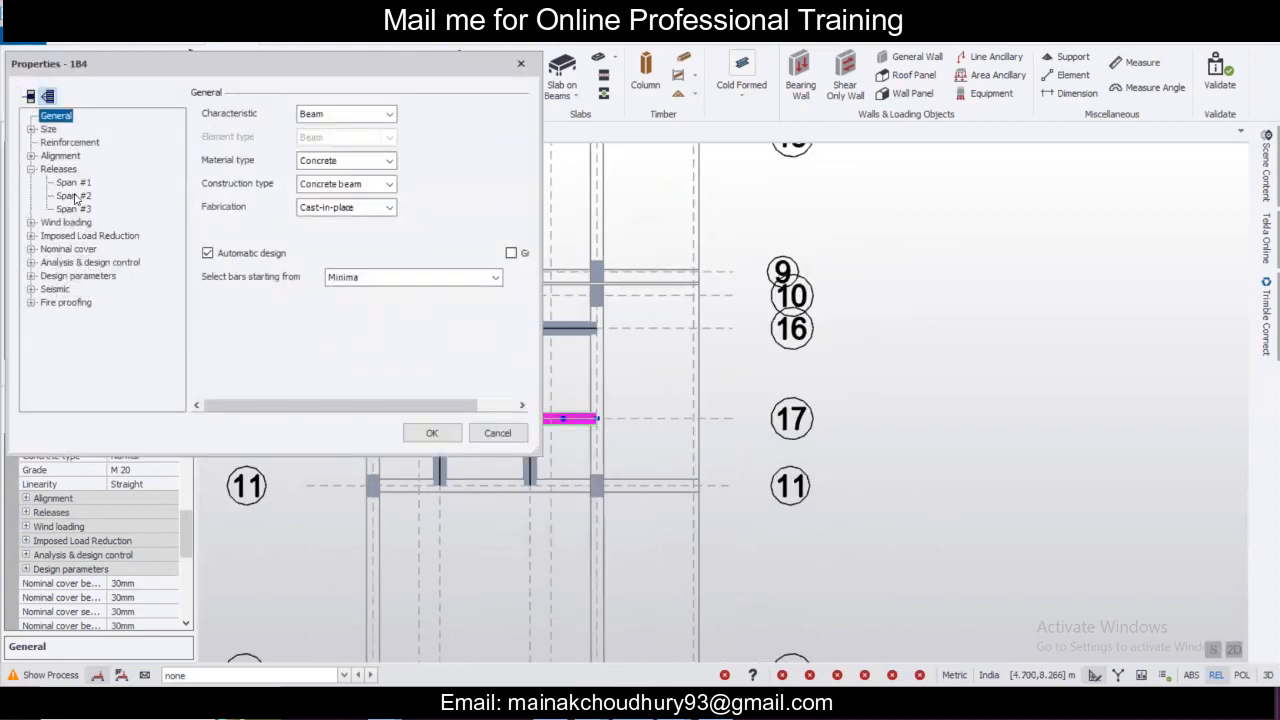
left_click(74, 209)
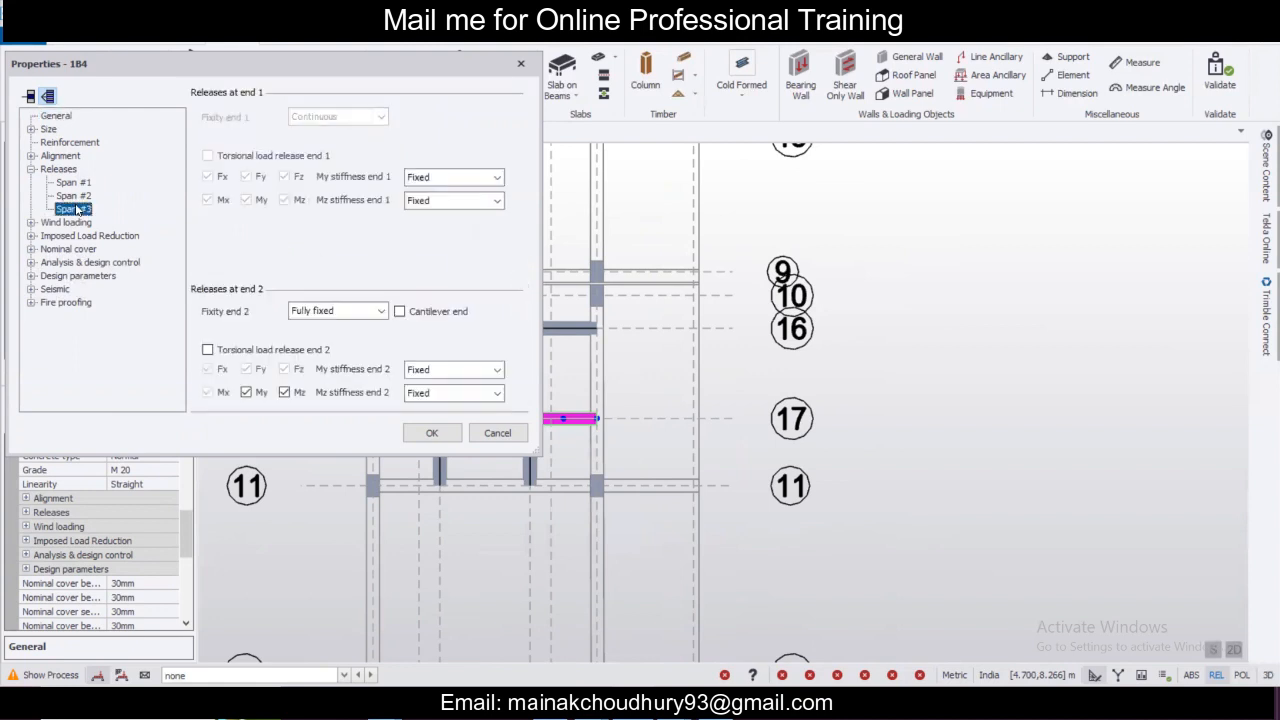
left_click(368, 313)
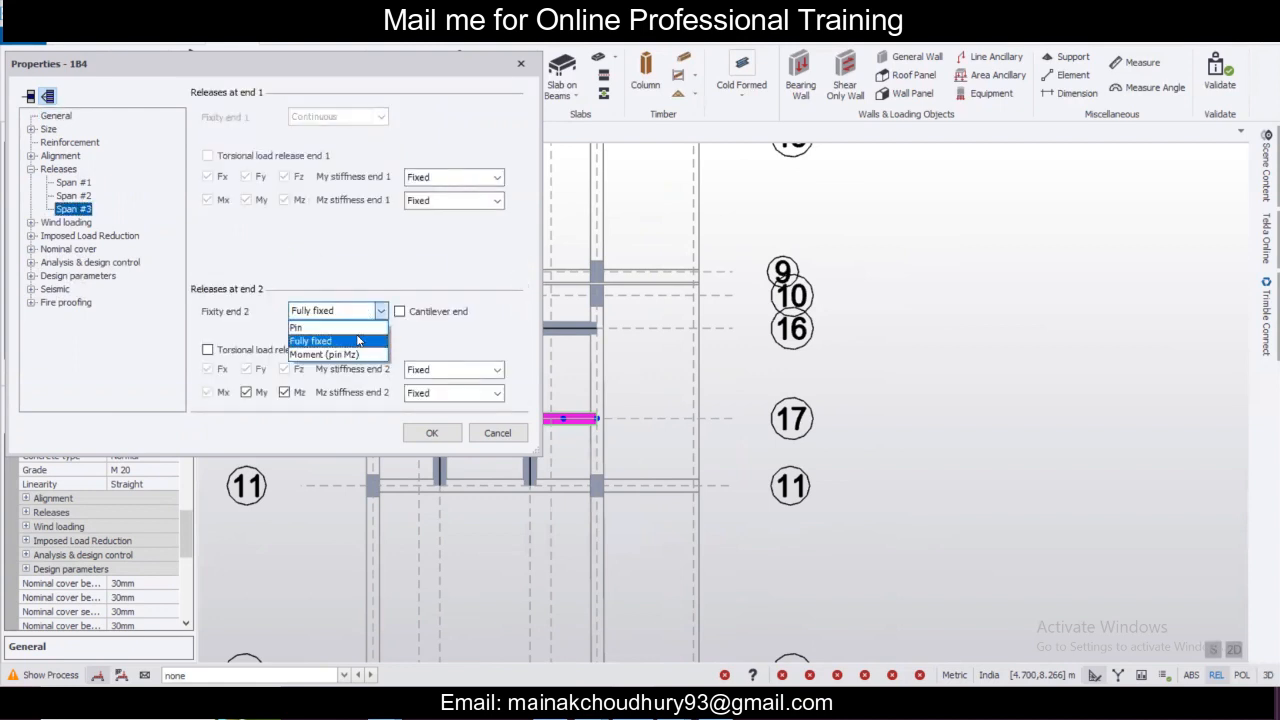
left_click(358, 328)
left_click(432, 432)
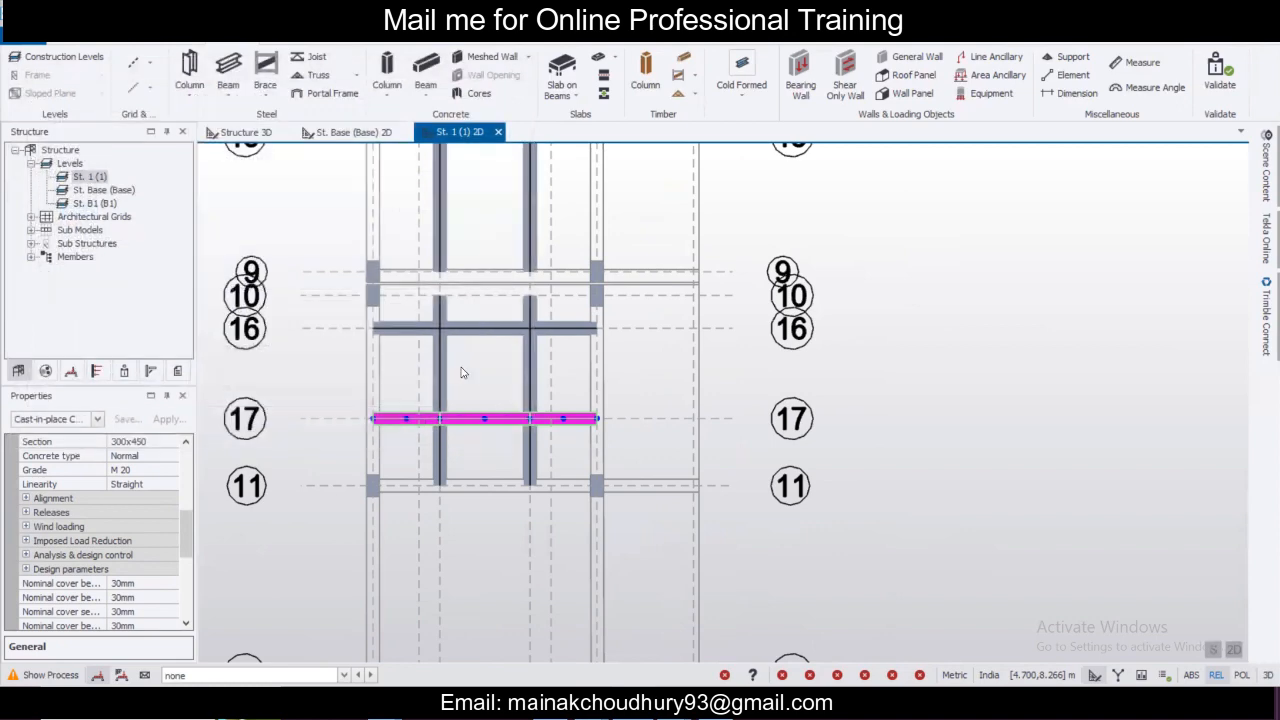
Check the releases at both ends of the beam on grid line 16 in its properties.
middle_click_drag(463, 371, 457, 435)
left_click(467, 392)
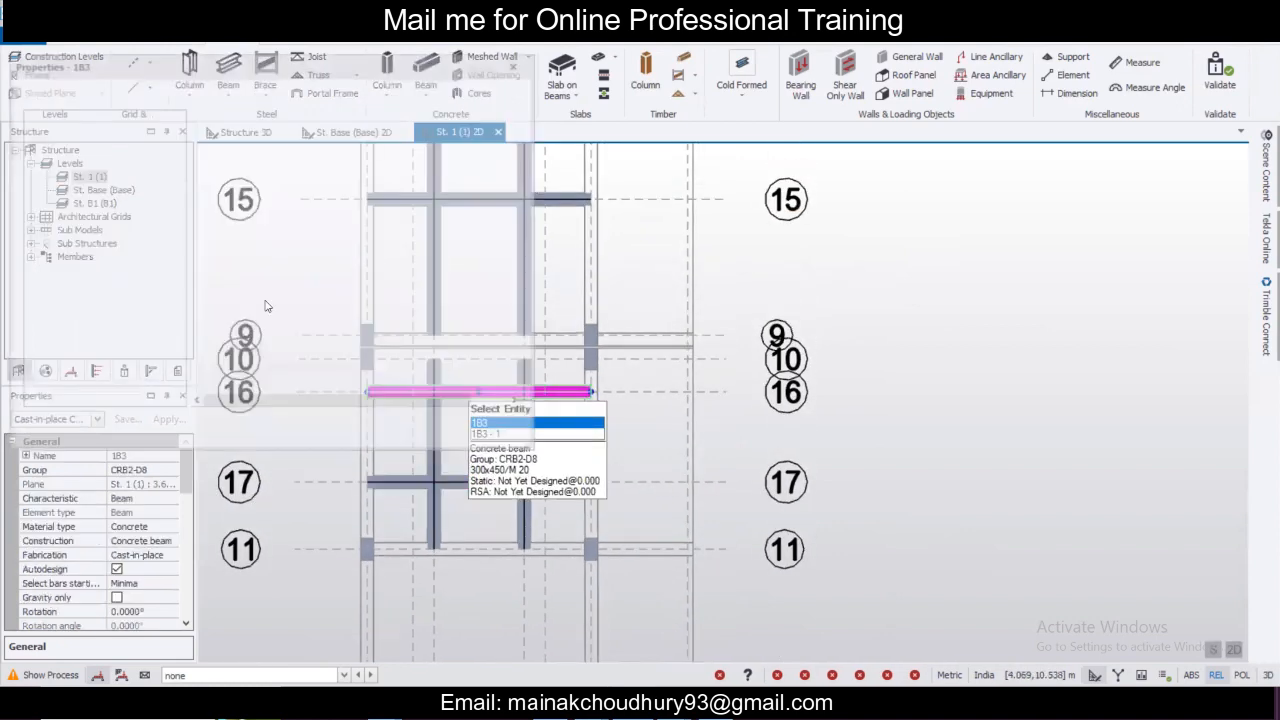
double_click(468, 392)
left_click(58, 170)
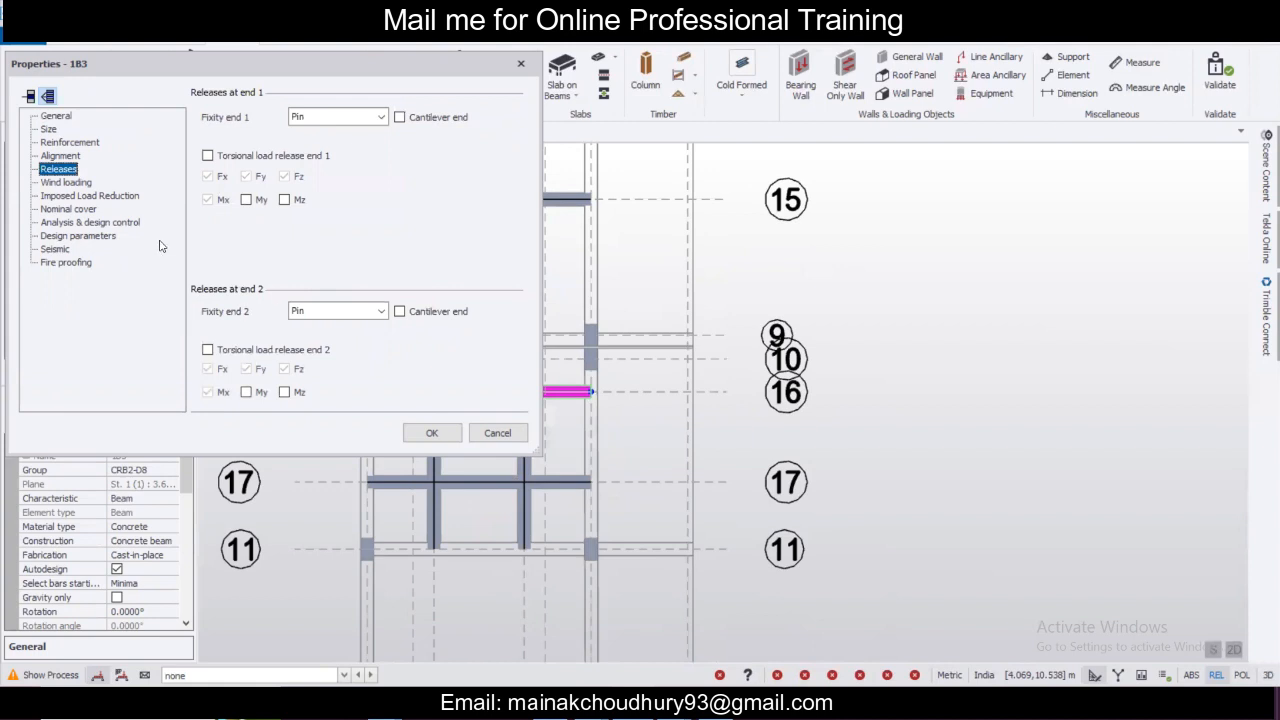
left_click(520, 64)
middle_click_drag(488, 211, 493, 314)
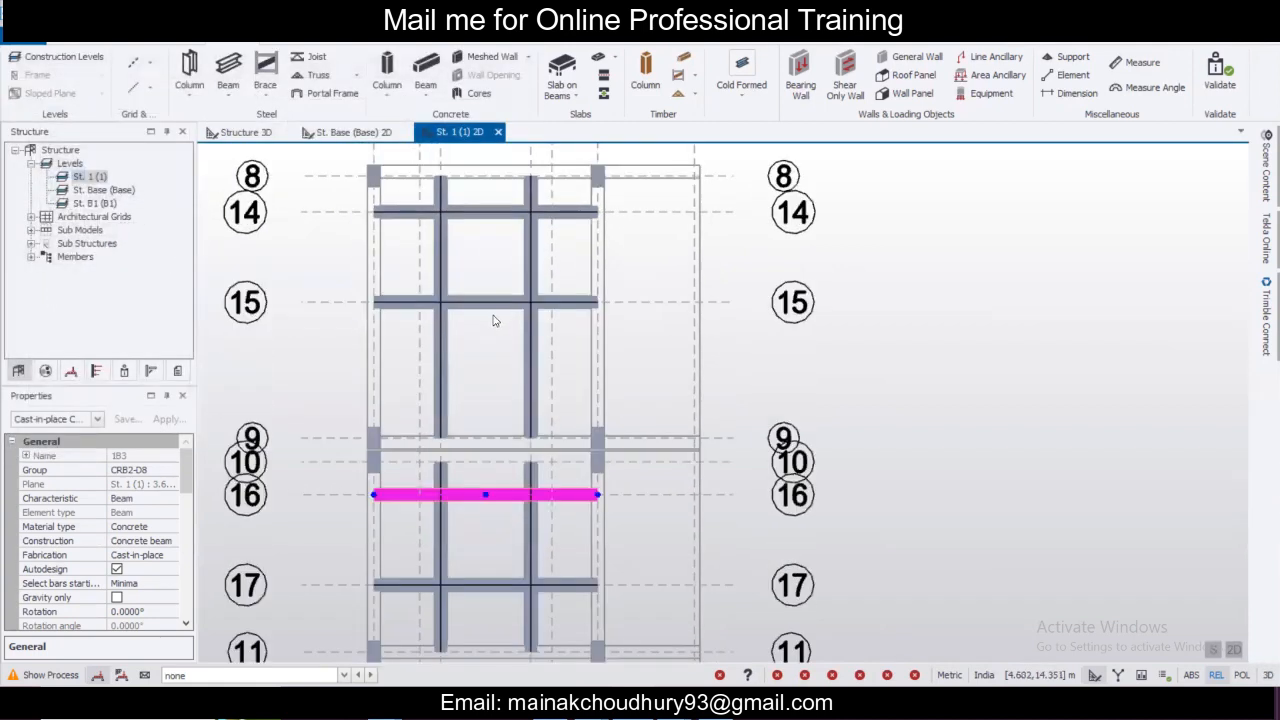
Set end 1 of span 1 and end 2 of span 3 to Pin for the secondary beam on grid line 15.
double_click(493, 314)
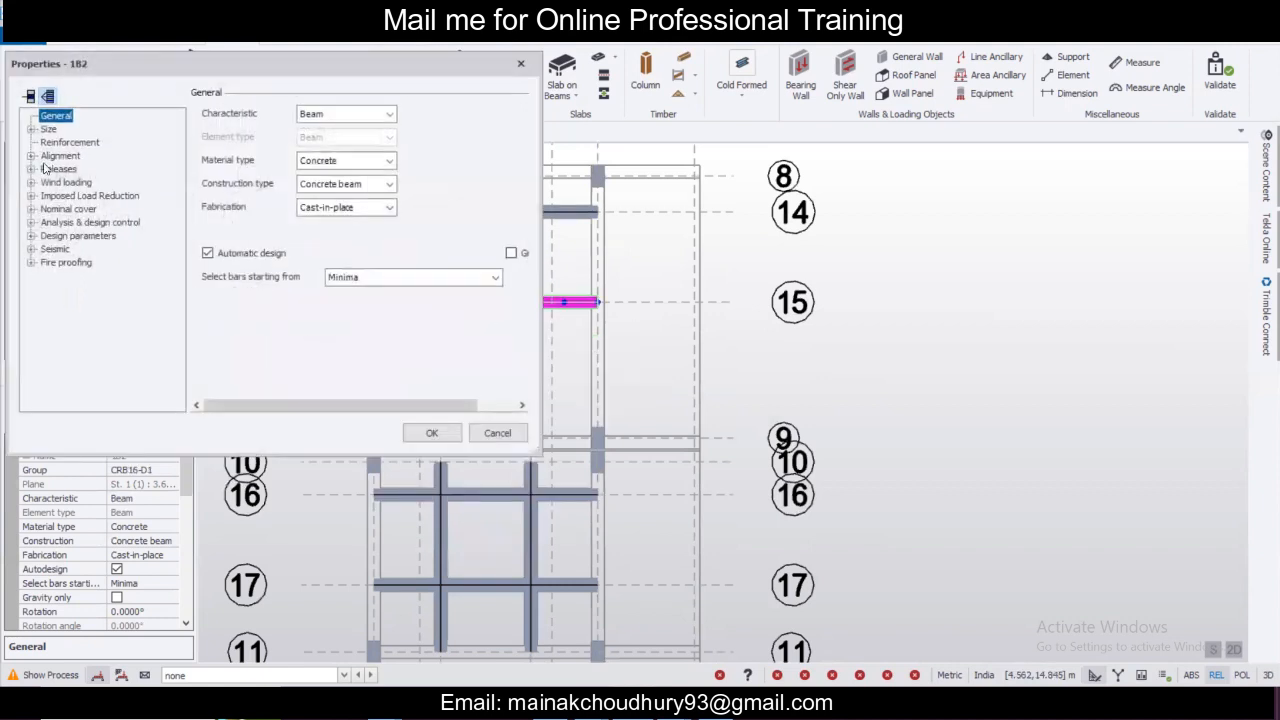
left_click(31, 169)
left_click(65, 186)
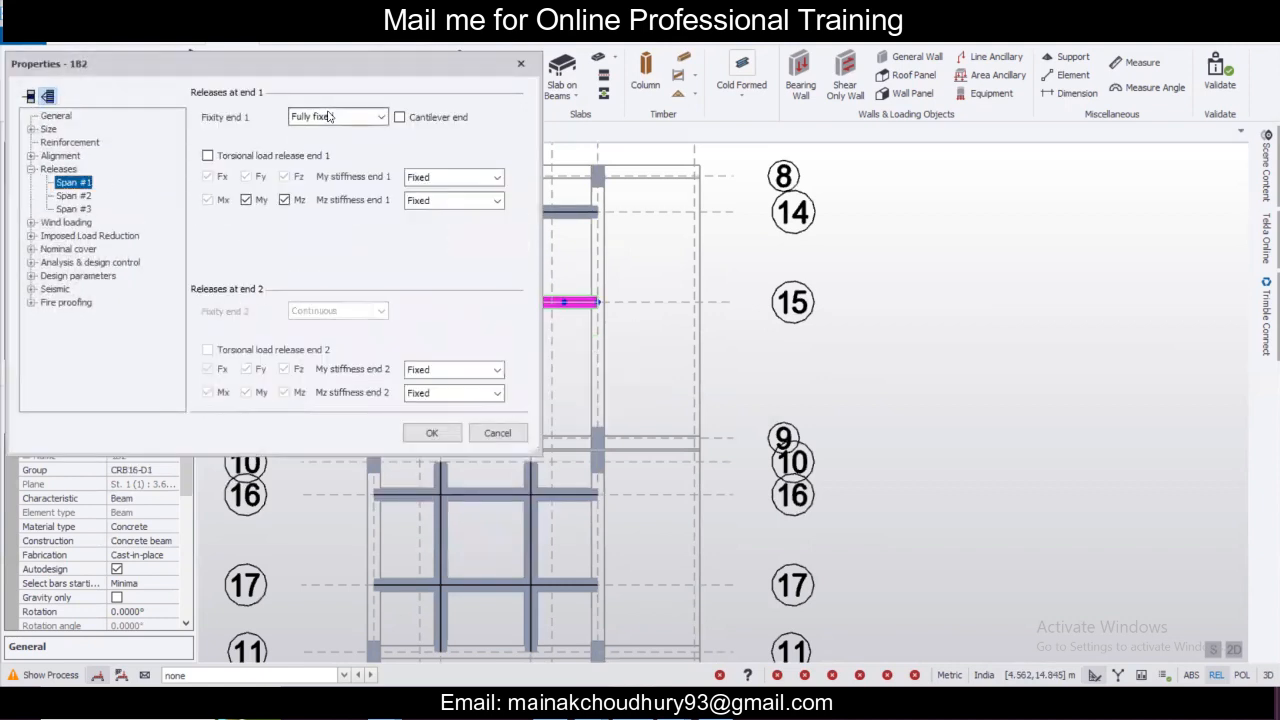
left_click(329, 117)
left_click(322, 131)
left_click(80, 209)
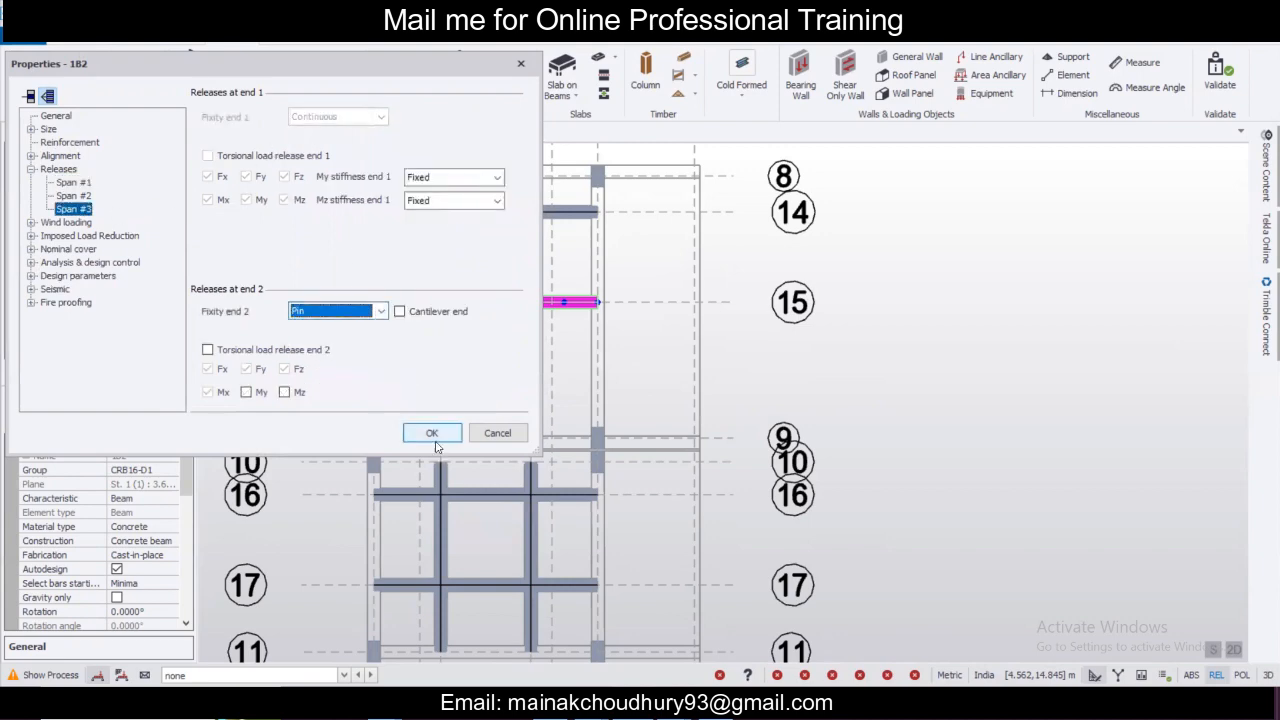
left_click(432, 433)
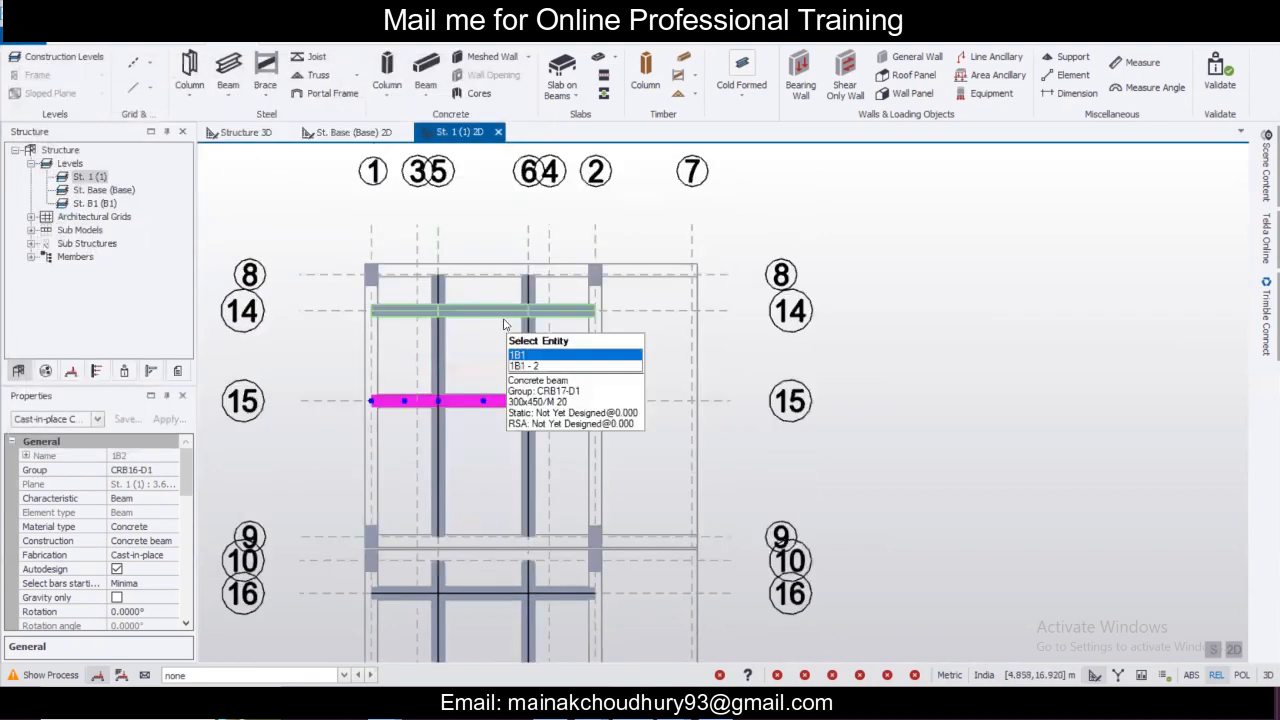
Pin both outer ends of the grid line 14 beam, at span 1 end 1 and span 3 end 2.
double_click(503, 323)
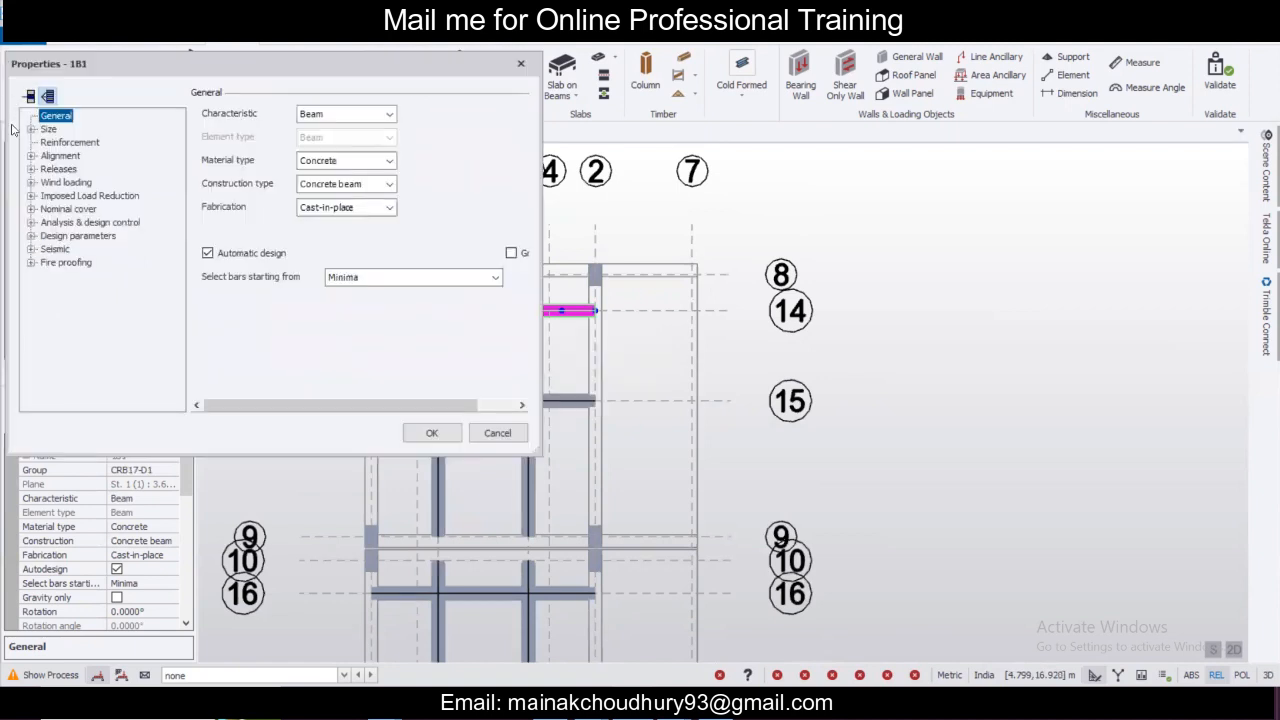
left_click(84, 184)
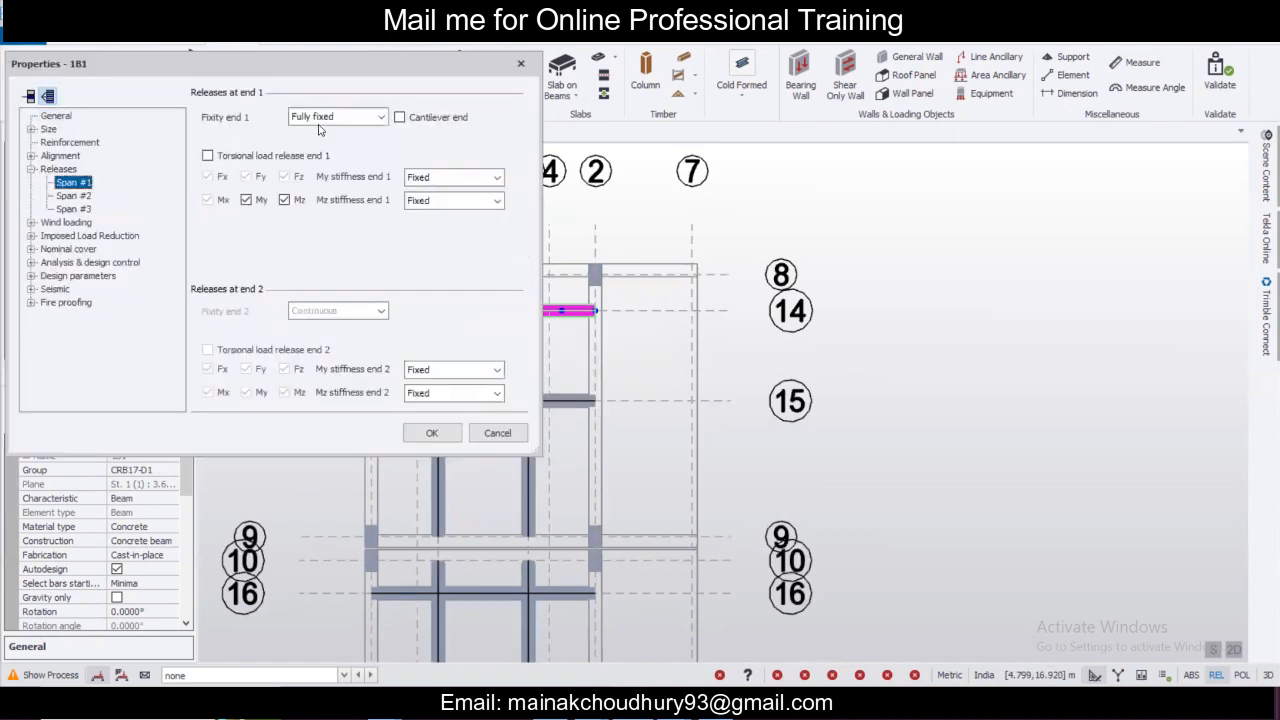
left_click(298, 133)
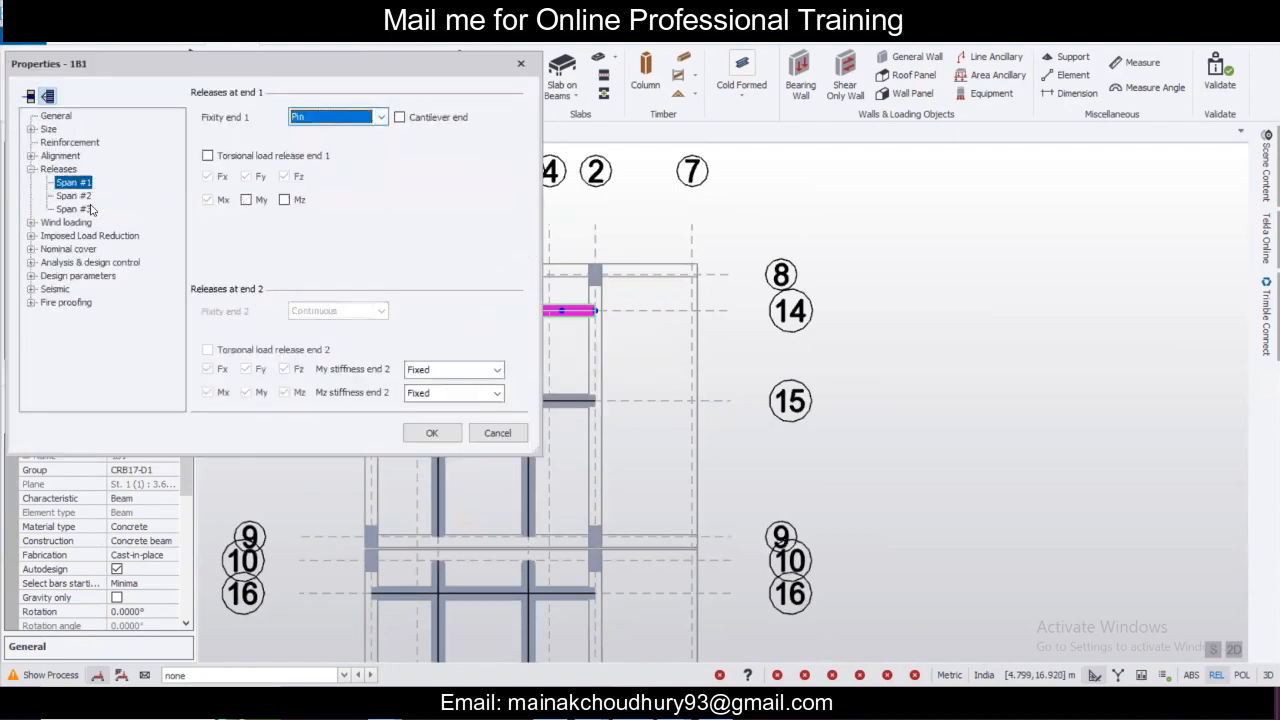
left_click(88, 209)
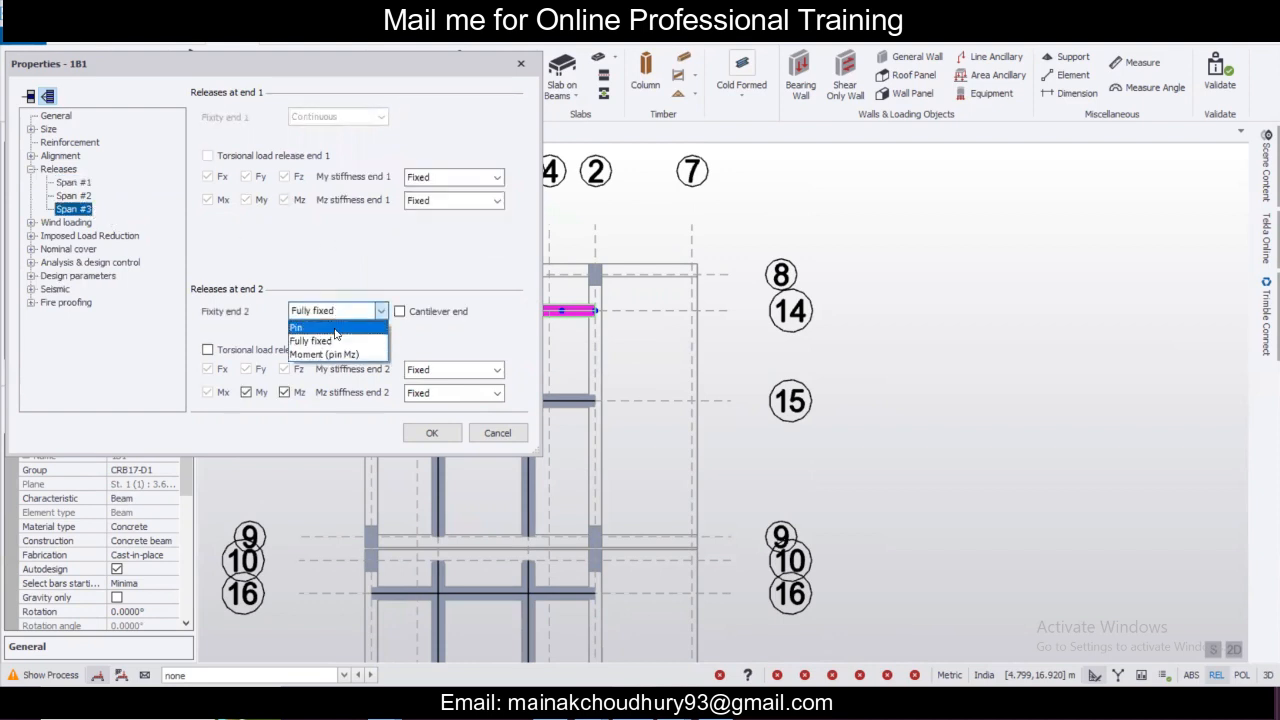
left_click(336, 331)
left_click(432, 432)
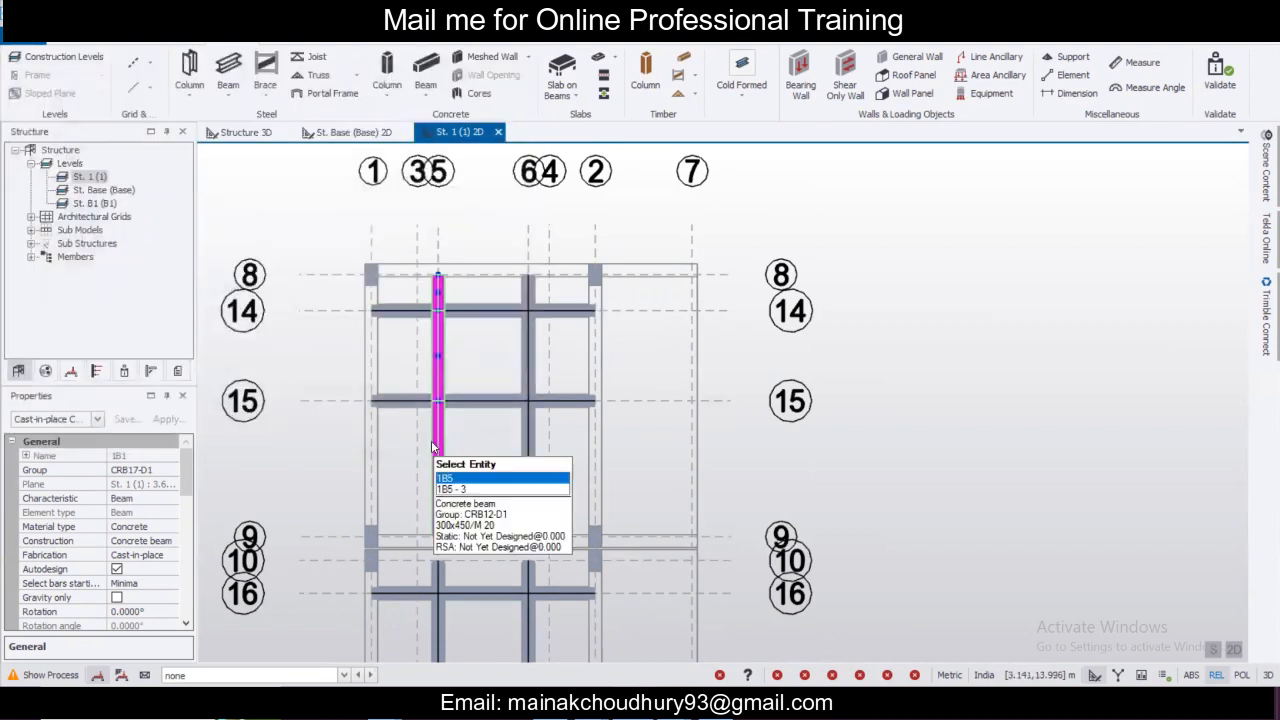
Set span 1 end 1 and span 3 end 2 to Pin for the grid line 5 beam between grids 8 and 9.
double_click(432, 447)
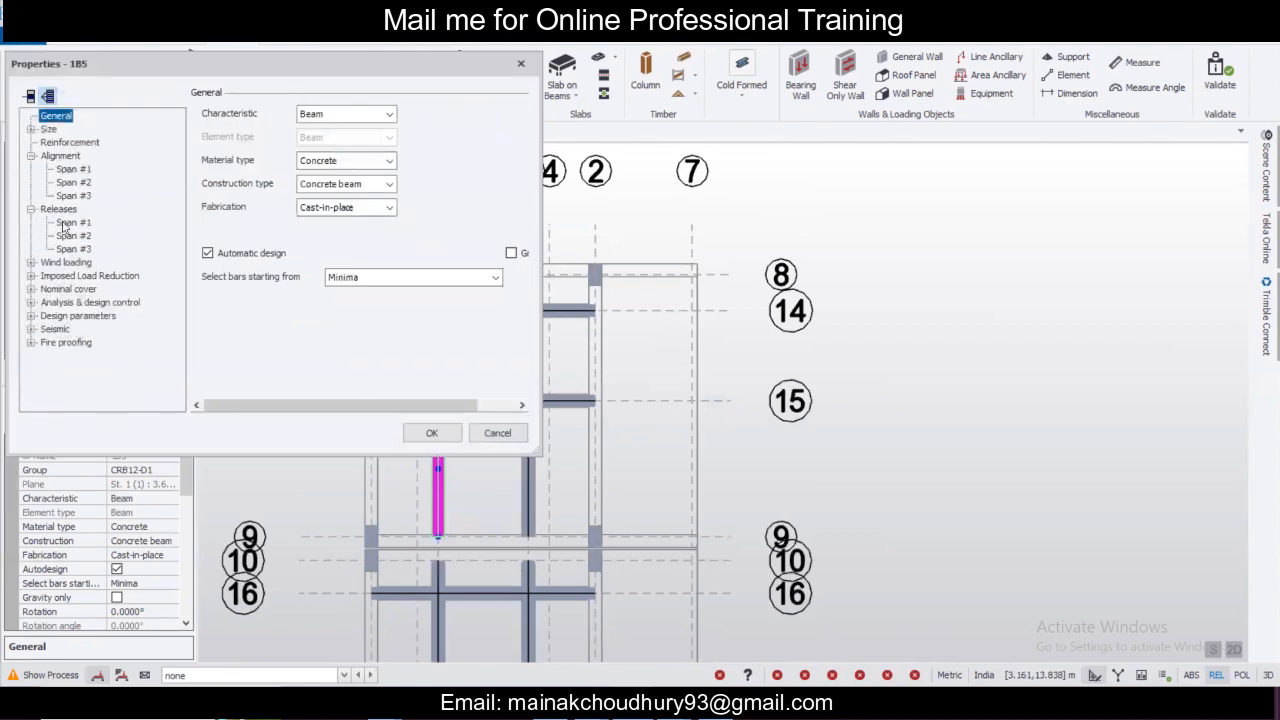
left_click(63, 224)
left_click(310, 118)
left_click(311, 134)
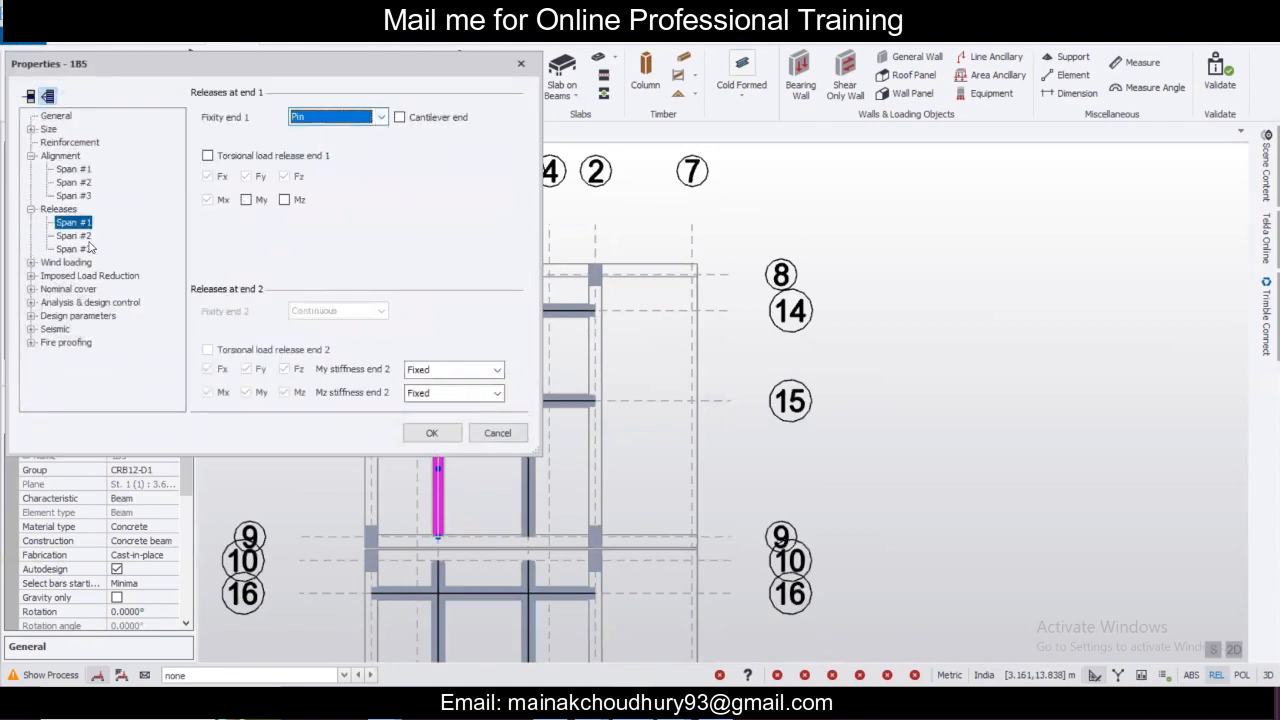
left_click(73, 249)
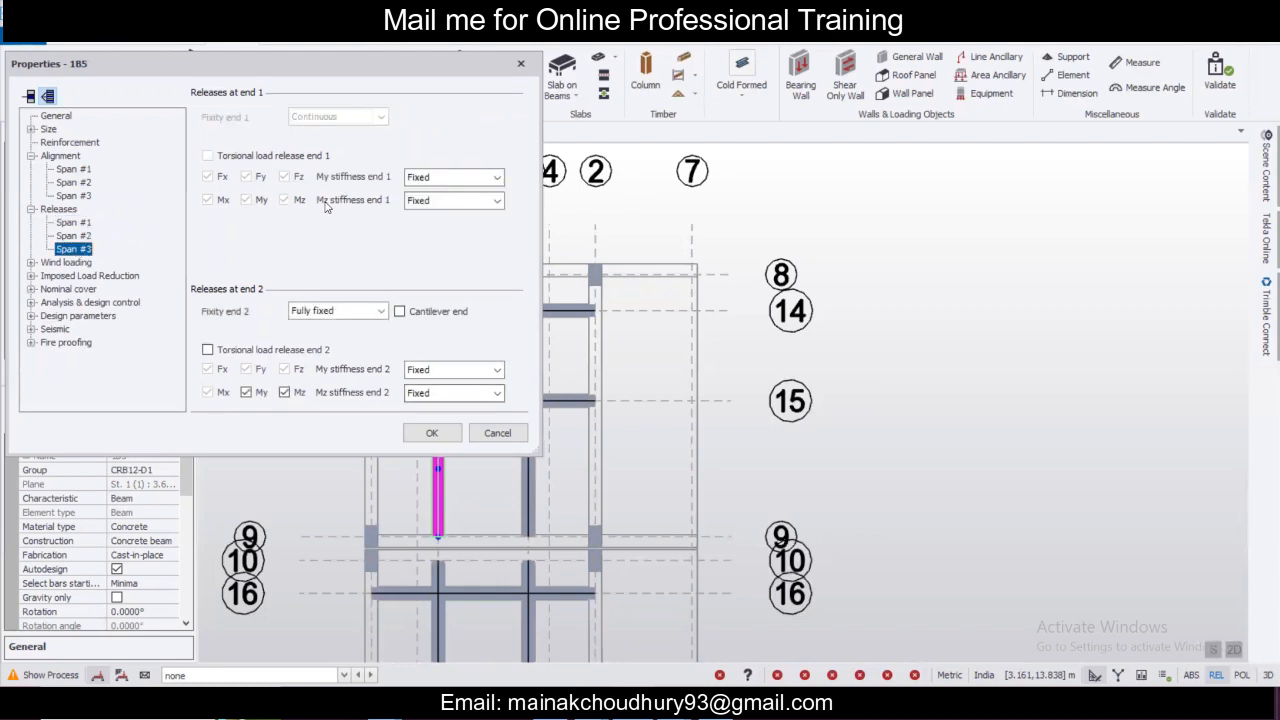
left_click(363, 328)
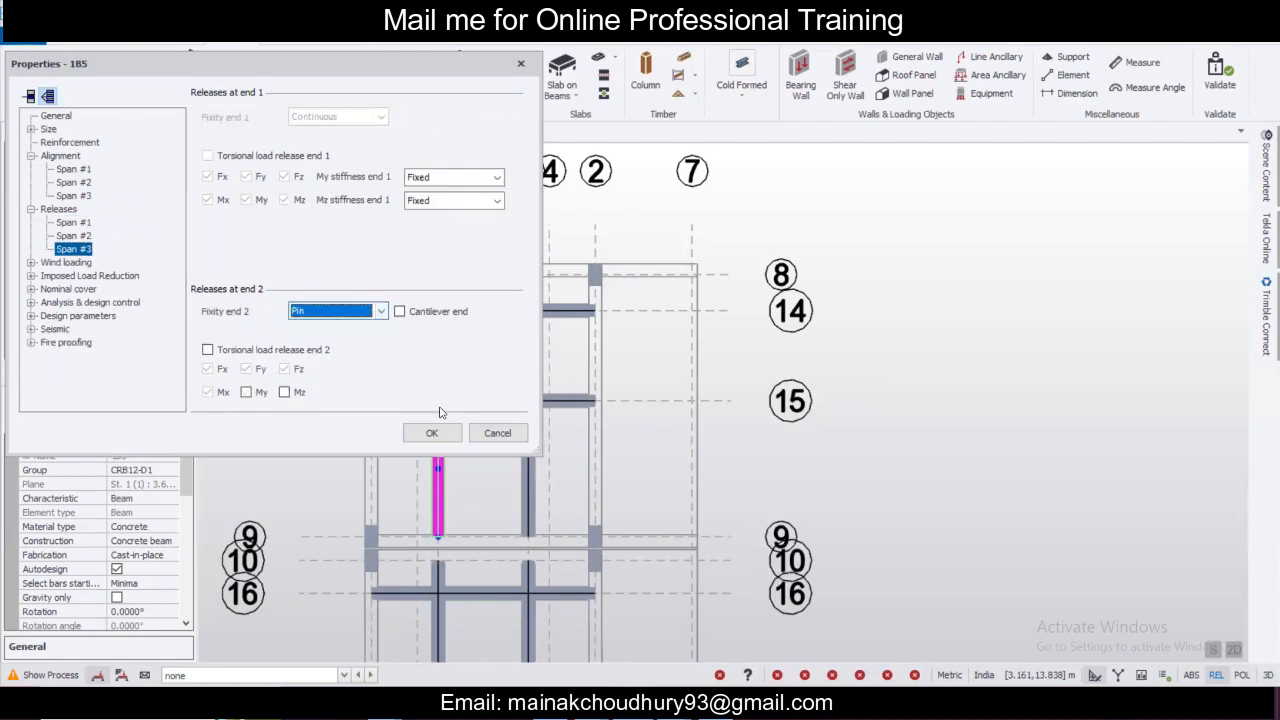
left_click(432, 433)
Set span 1 end 1 and span 3 end 2 to Pin for the grid line 6 beam between grids 8 and 9.
double_click(523, 420)
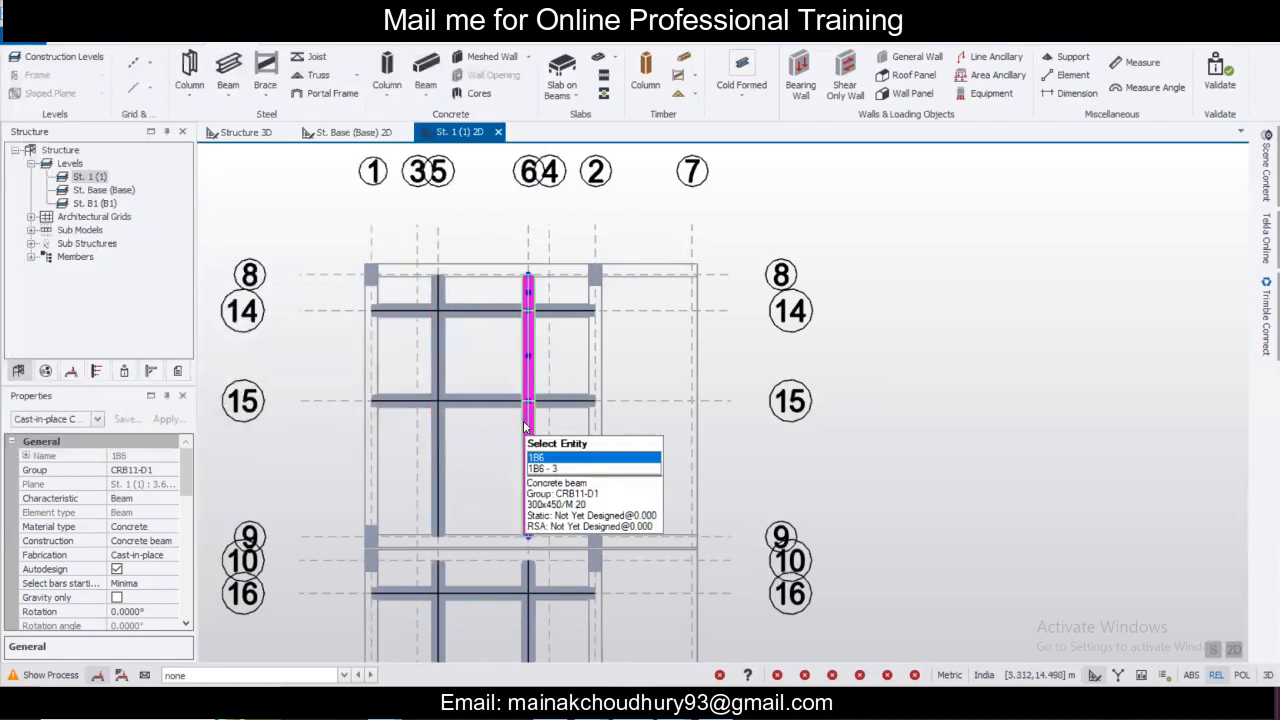
left_click(72, 182)
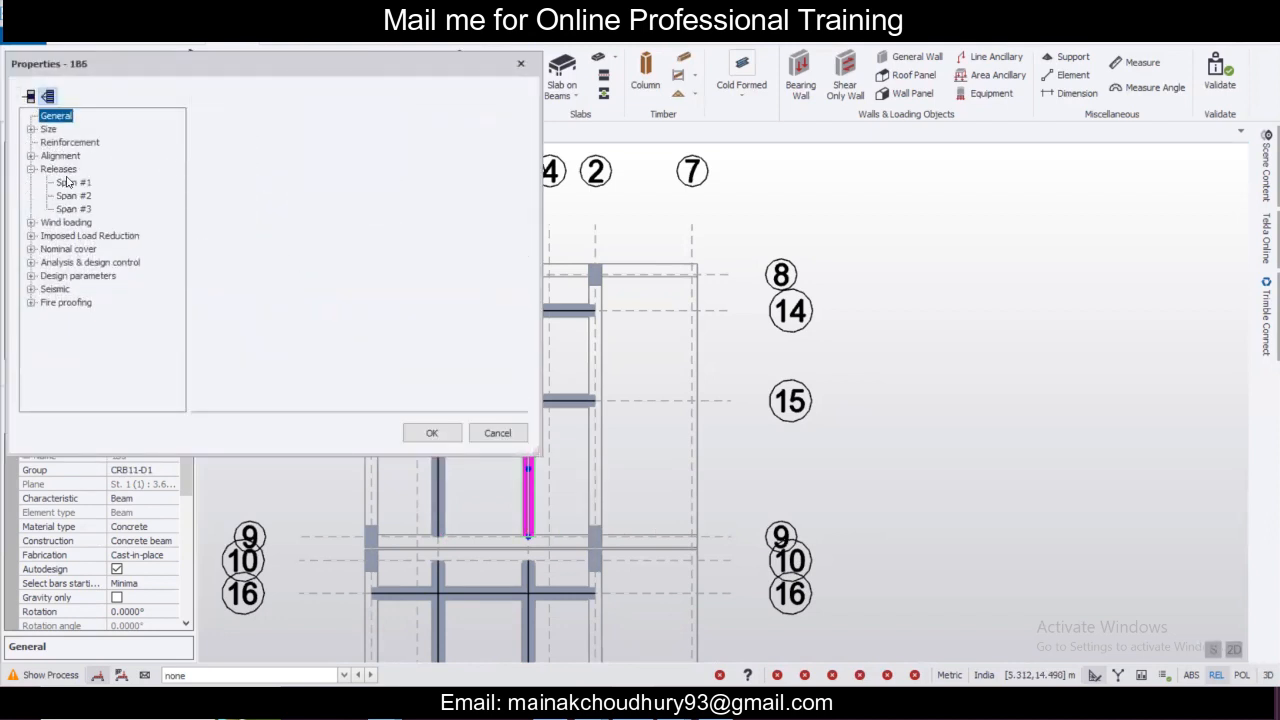
left_click(320, 137)
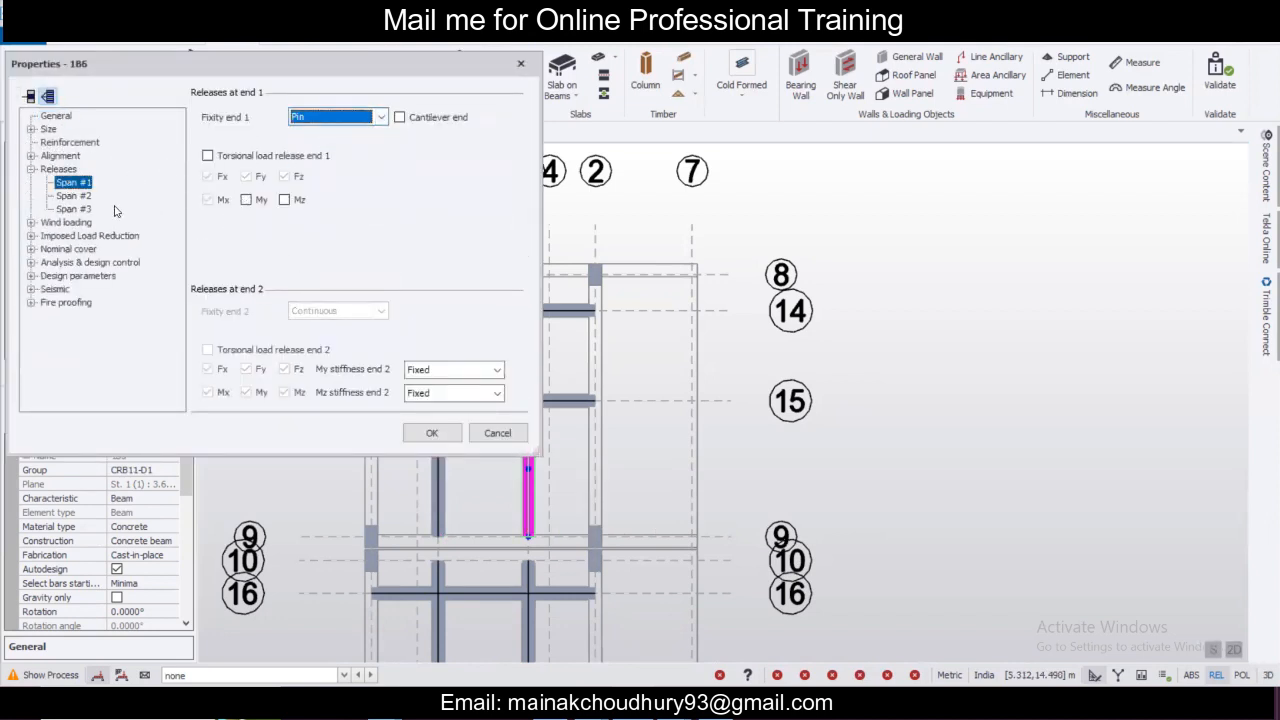
left_click(84, 210)
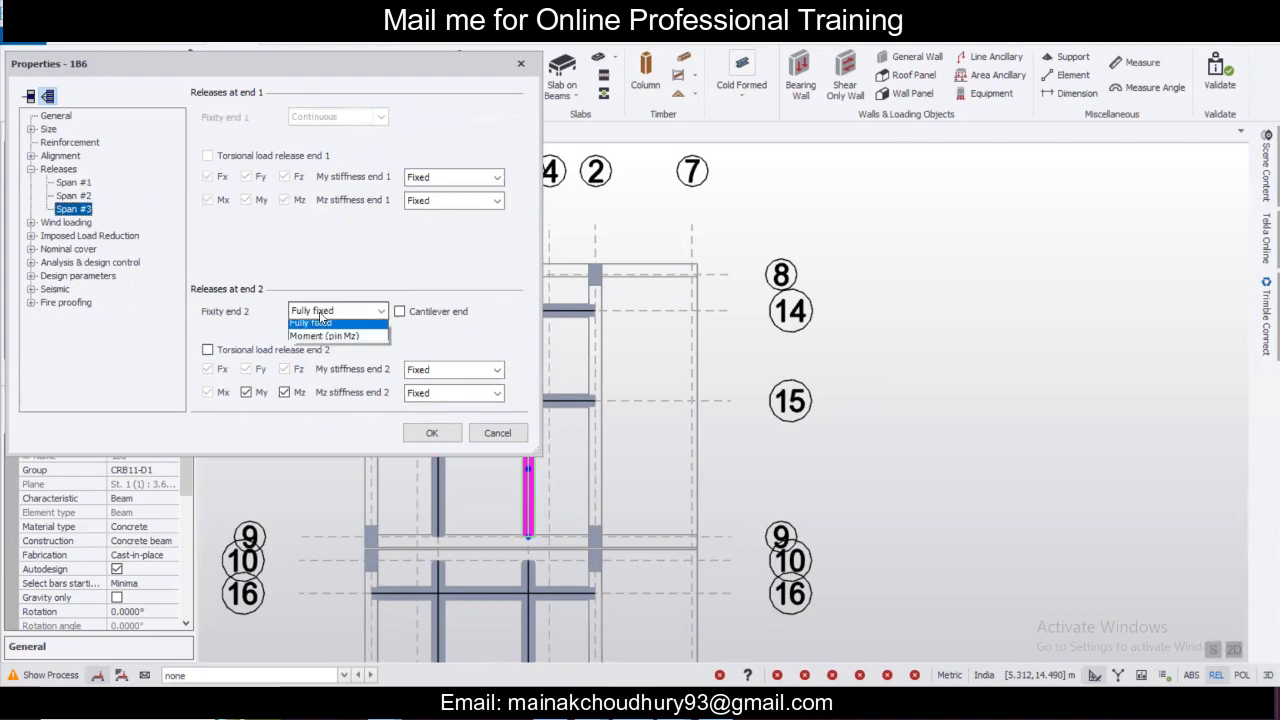
left_click(316, 328)
left_click(431, 433)
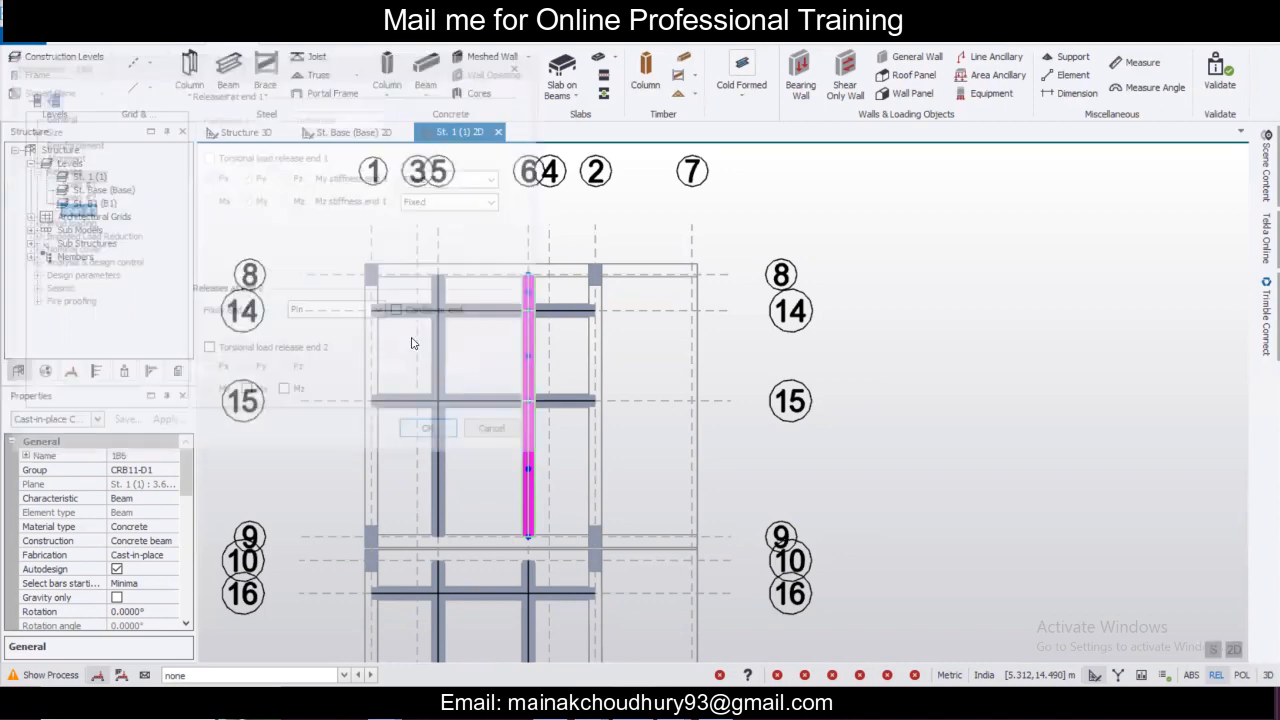
Pin the outer ends of spans 1 and 3 for the grid line 5 beam between grids 10 and 11.
scroll(465, 483, "down", 3)
scroll(463, 482, "up", 2)
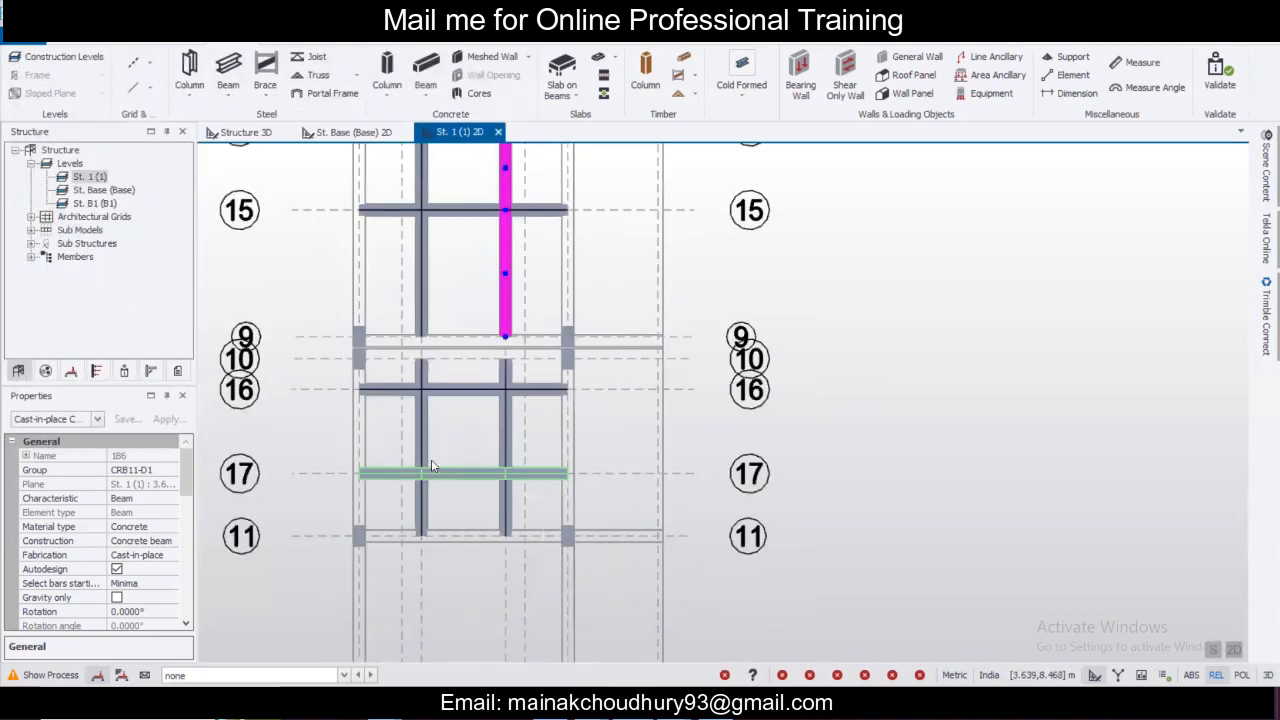
double_click(423, 462)
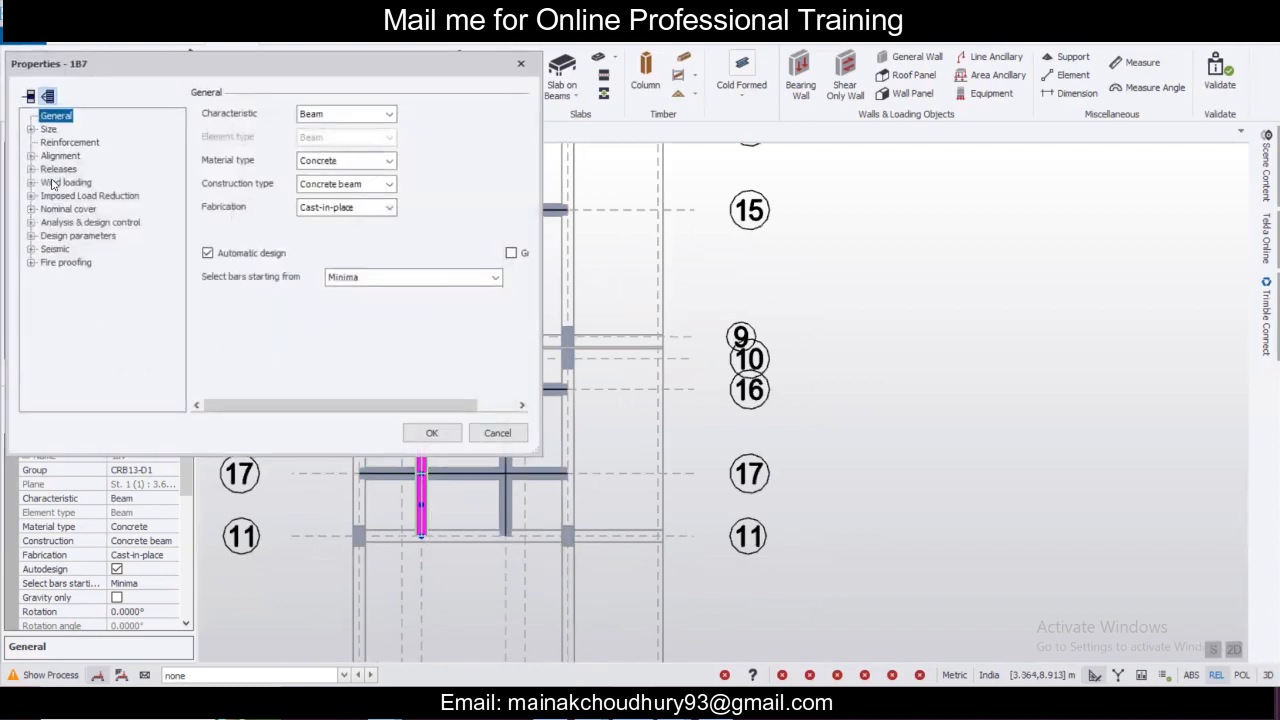
left_click(70, 182)
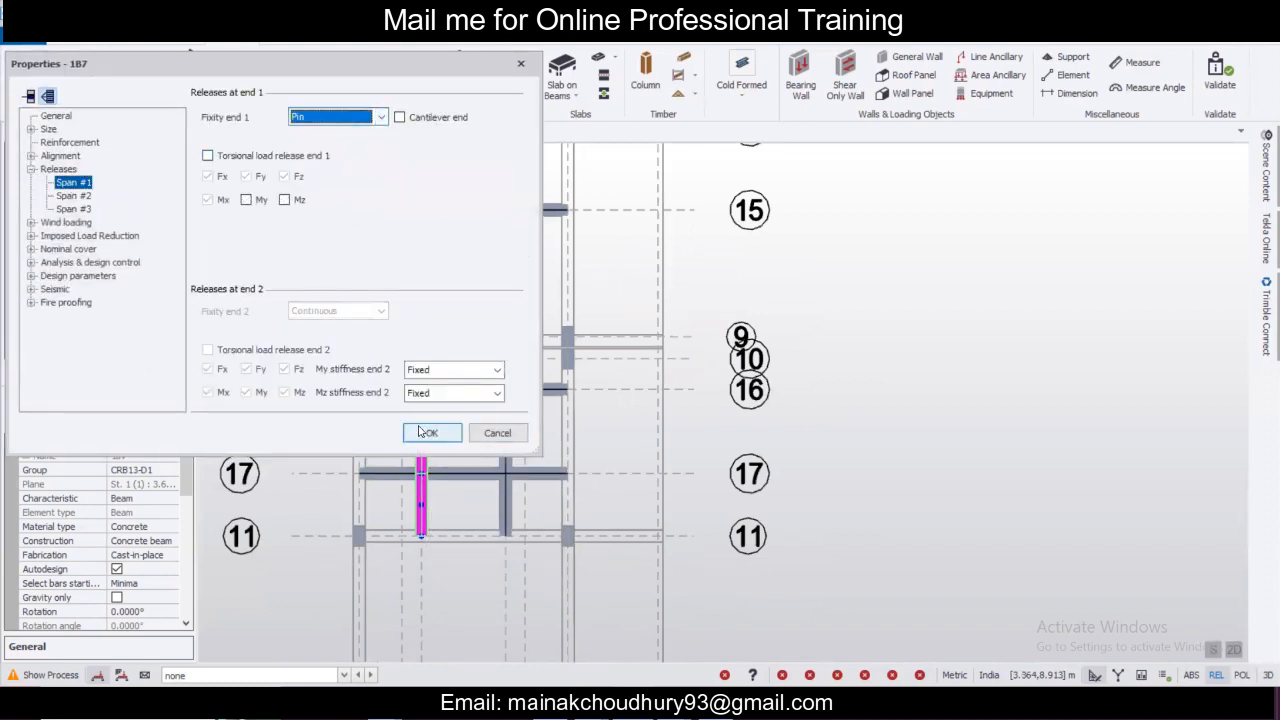
left_click(78, 210)
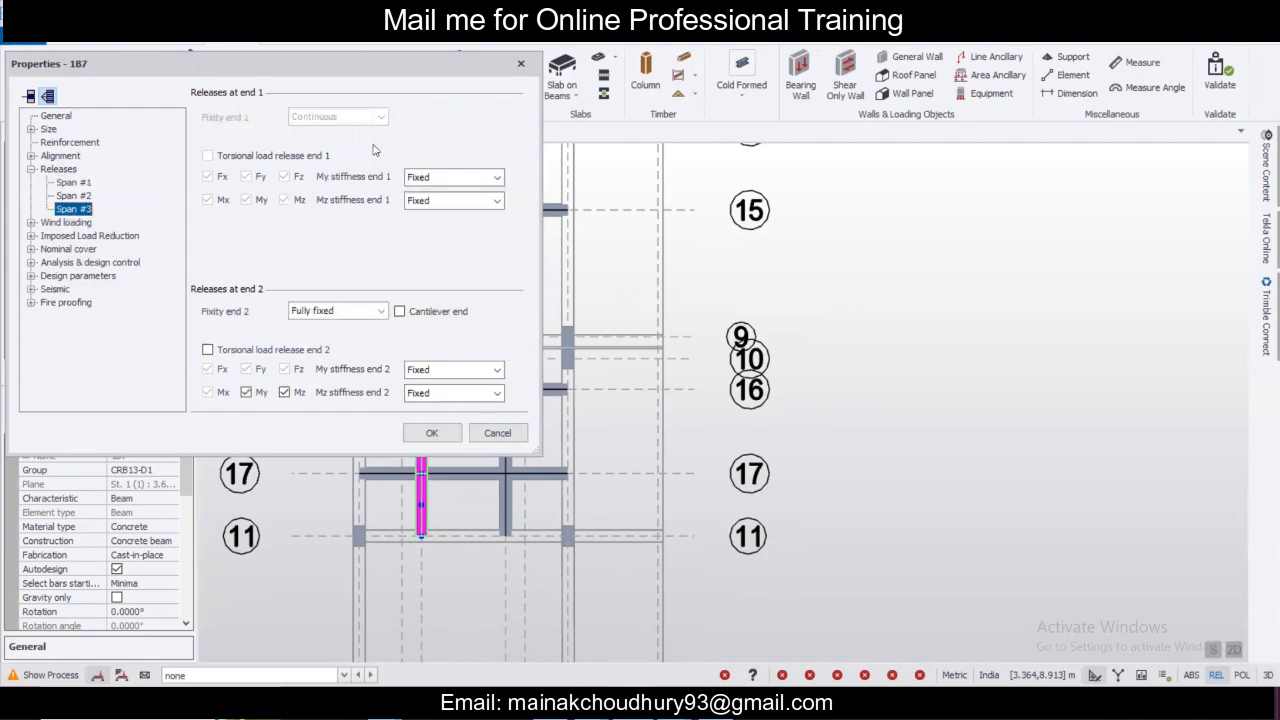
left_click(341, 327)
left_click(425, 428)
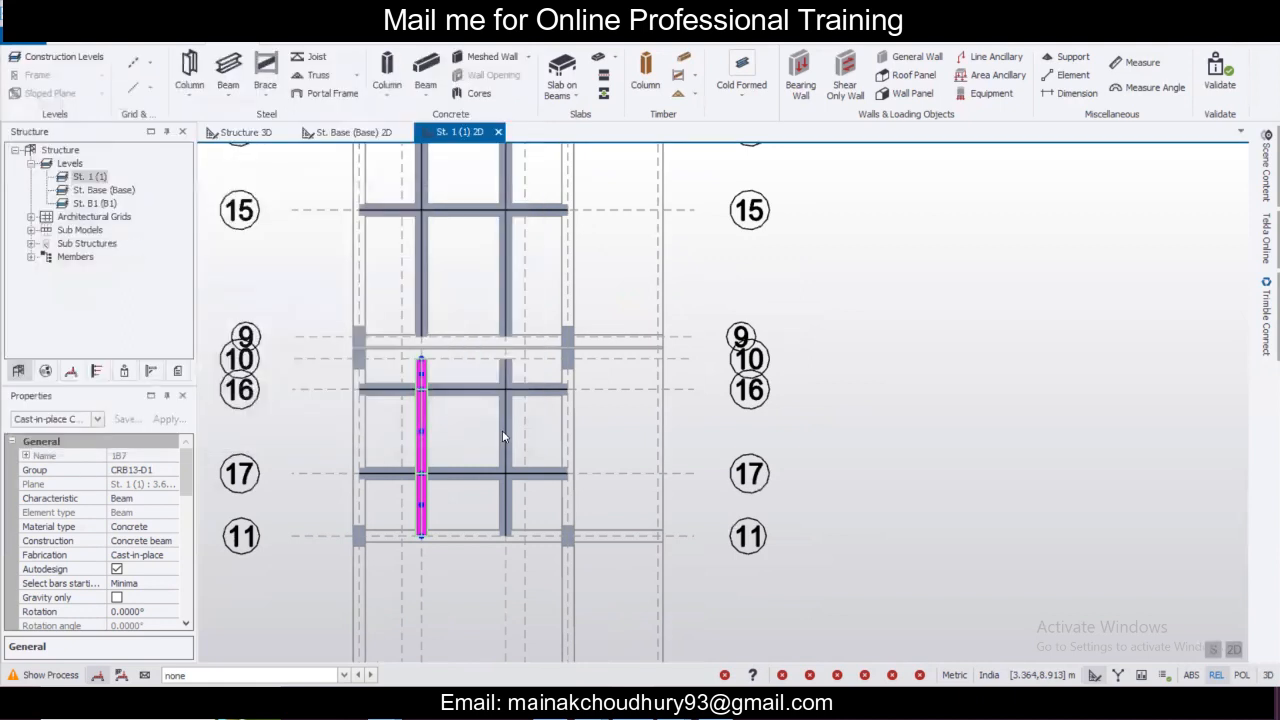
Pin the outer ends of spans 3 and 1 for the grid line 6 beam between grids 10 and 11.
left_click(503, 430)
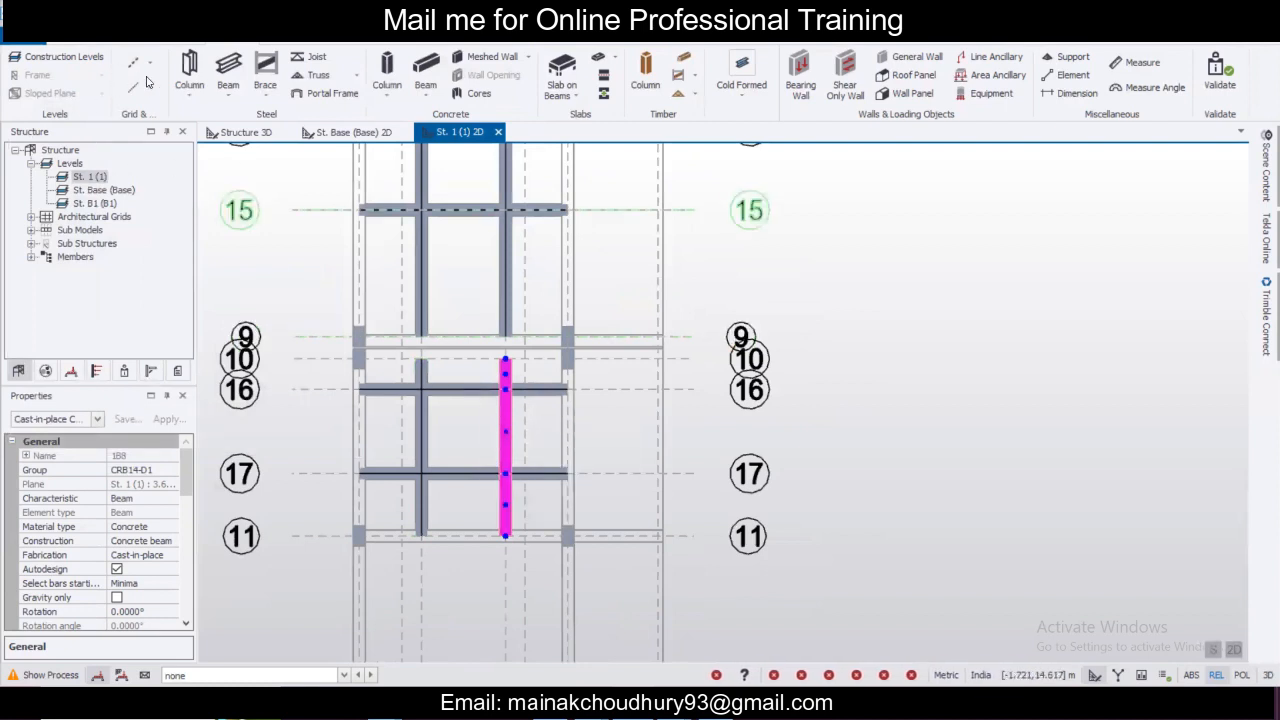
double_click(503, 408)
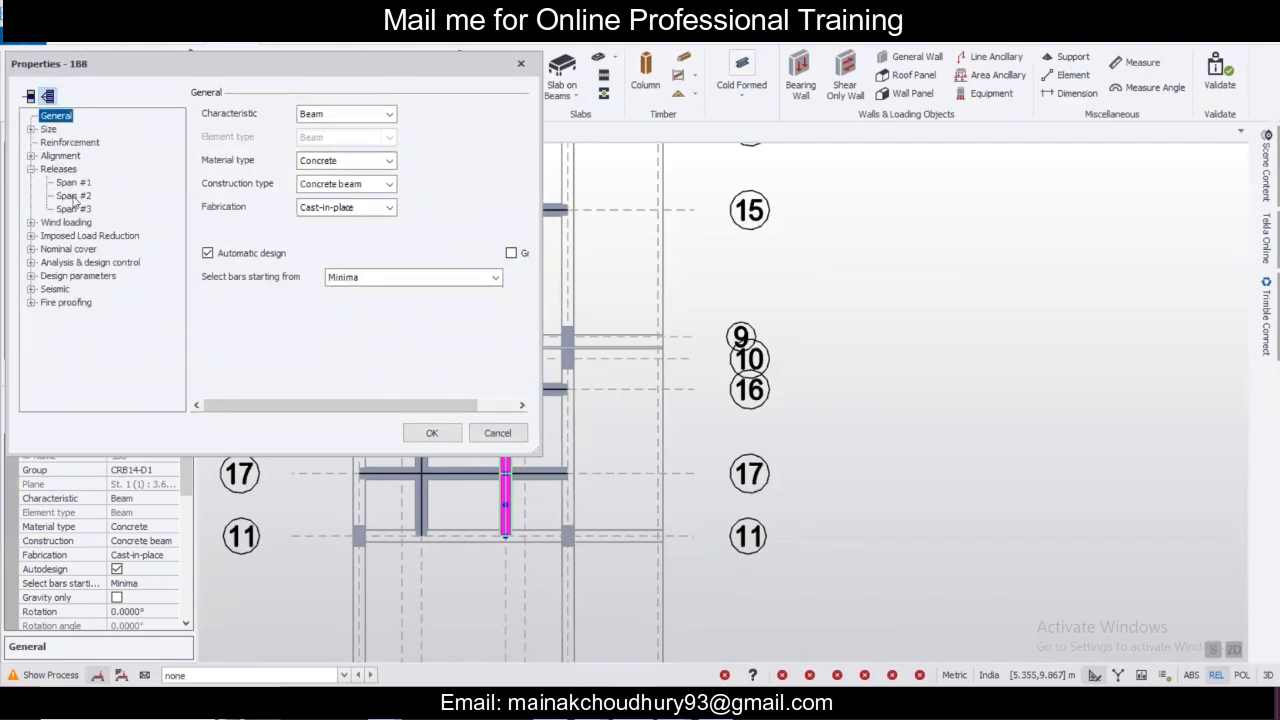
left_click(73, 209)
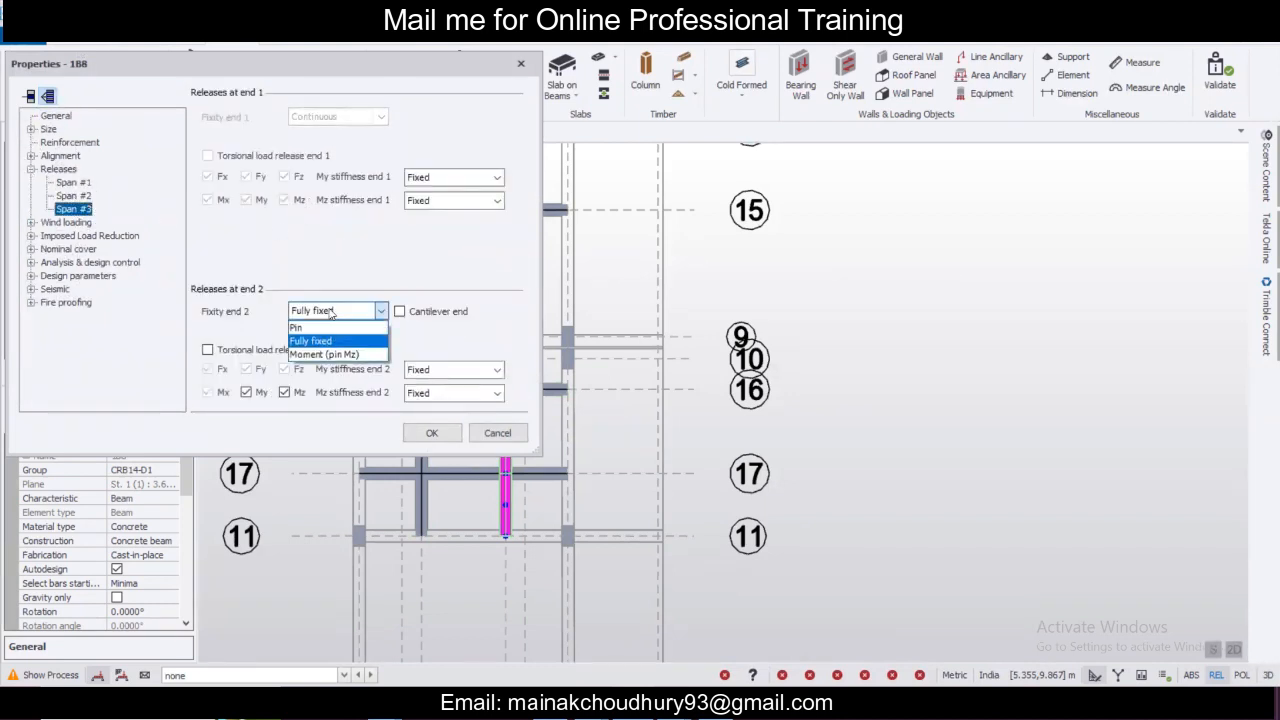
left_click(329, 328)
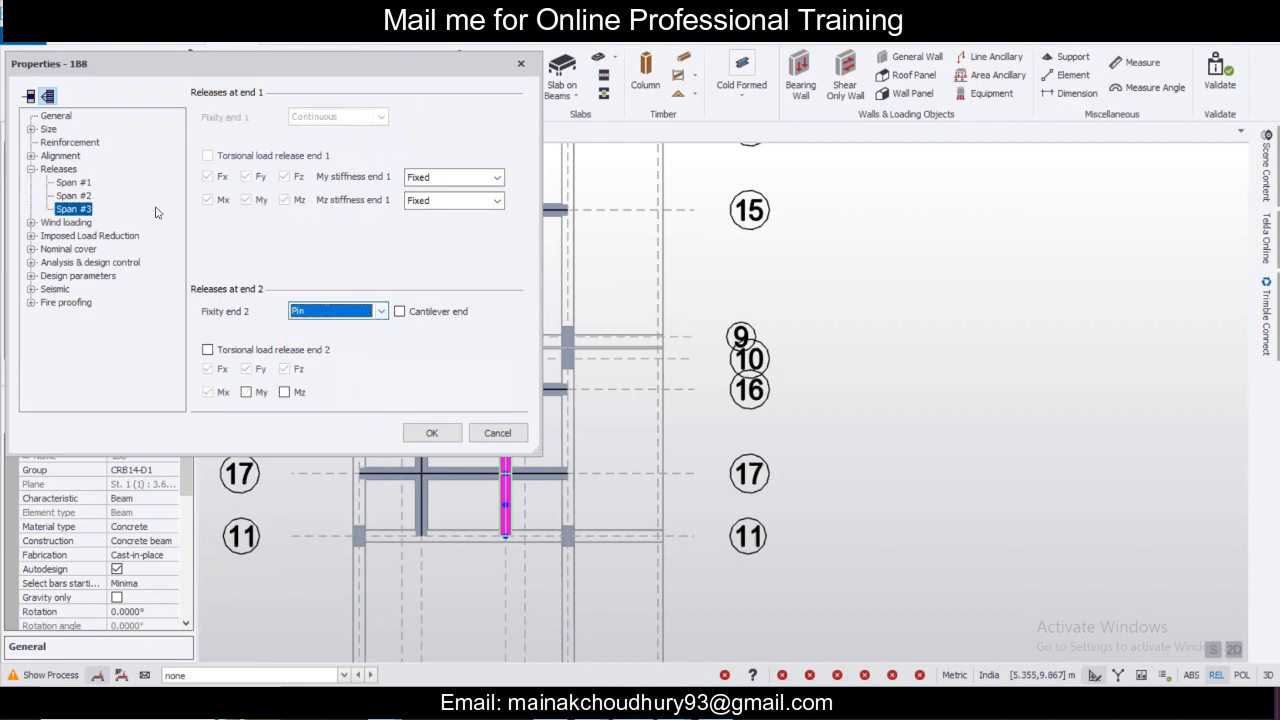
left_click(74, 183)
left_click(313, 134)
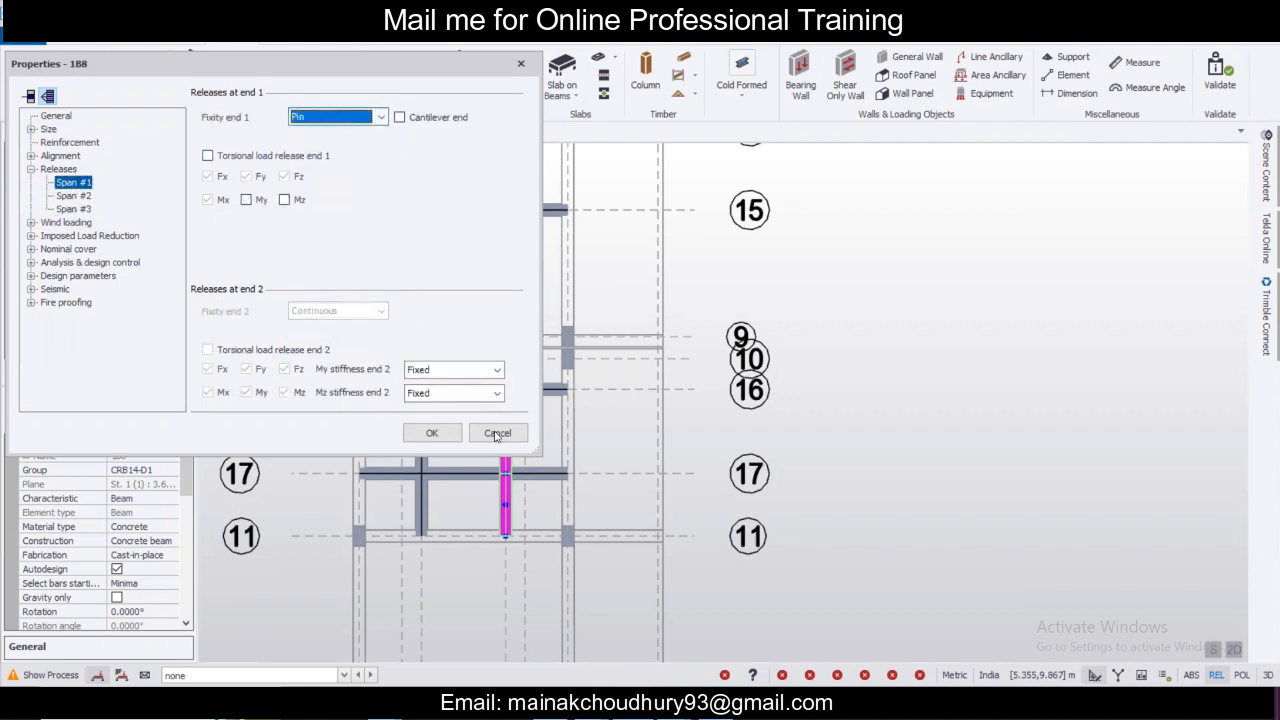
left_click(432, 434)
Clear the selection and look over the level 1 beam and column layout from grid line 8 to grid line 18.
scroll(490, 400, "down", 3)
mouse_move(553, 432)
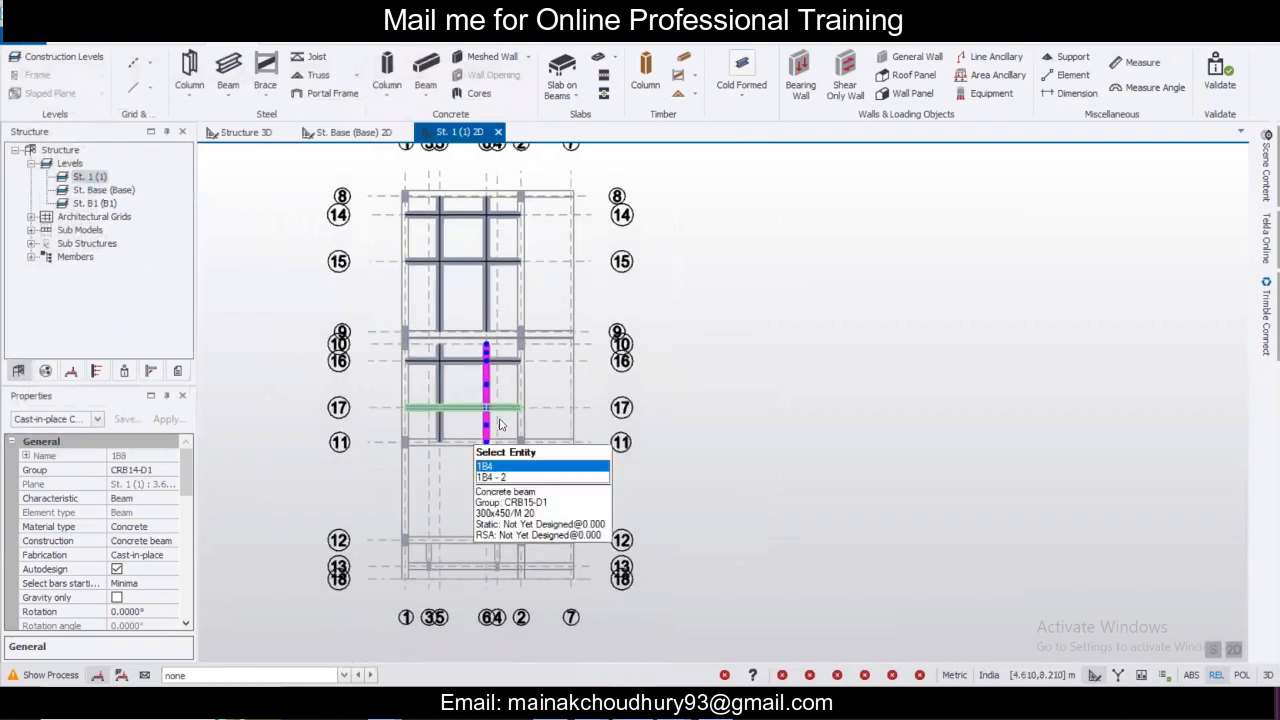
scroll(554, 434, "up", 1)
key("Escape")
scroll(542, 376, "up", 1)
scroll(543, 376, "down", 2)
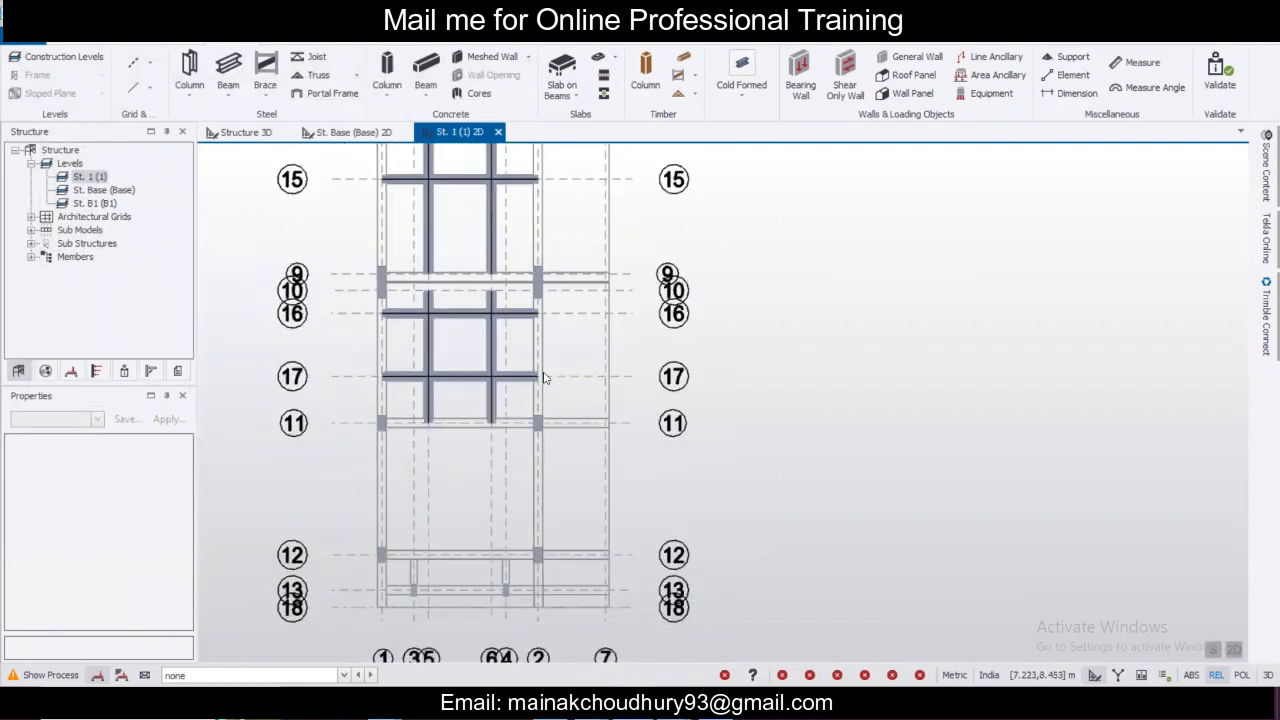
scroll(584, 381, "down", 2)
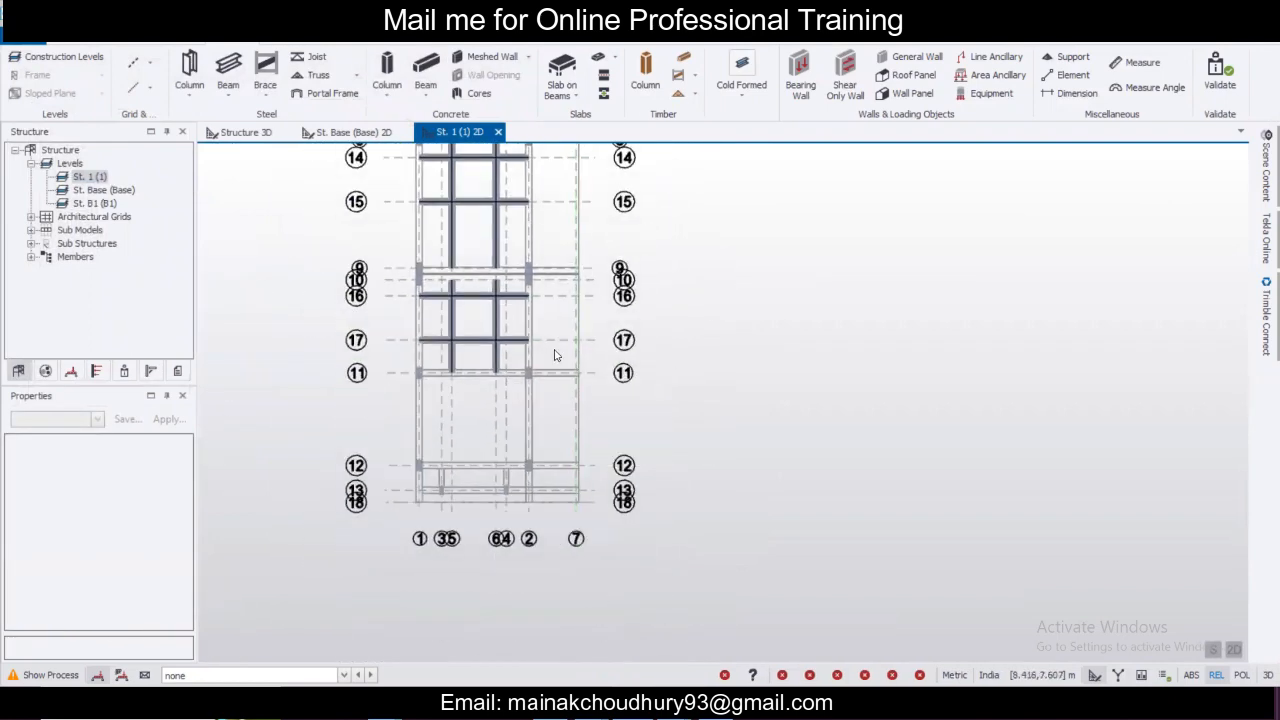
scroll(570, 370, "up", 1)
scroll(555, 353, "down", 1)
scroll(556, 354, "down", 1)
middle_click_drag(580, 440, 569, 428)
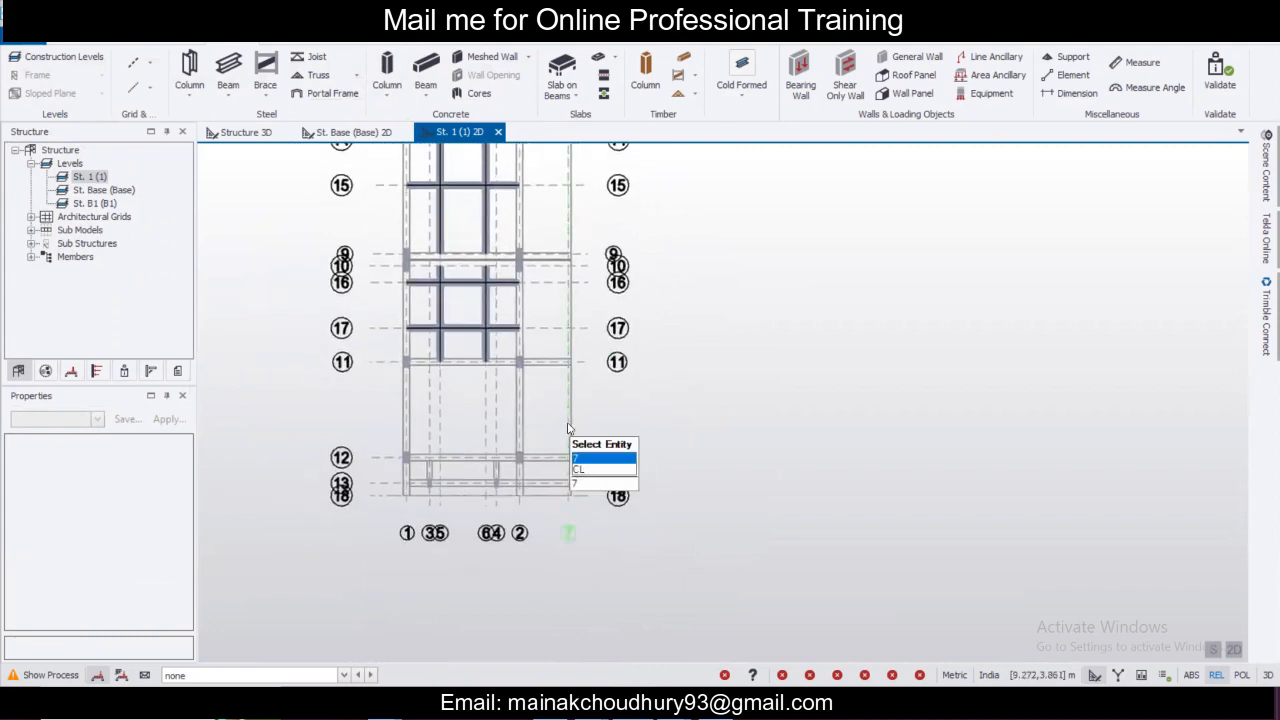
scroll(569, 428, "up", 1)
middle_click_drag(460, 500, 453, 444)
scroll(453, 444, "up", 2)
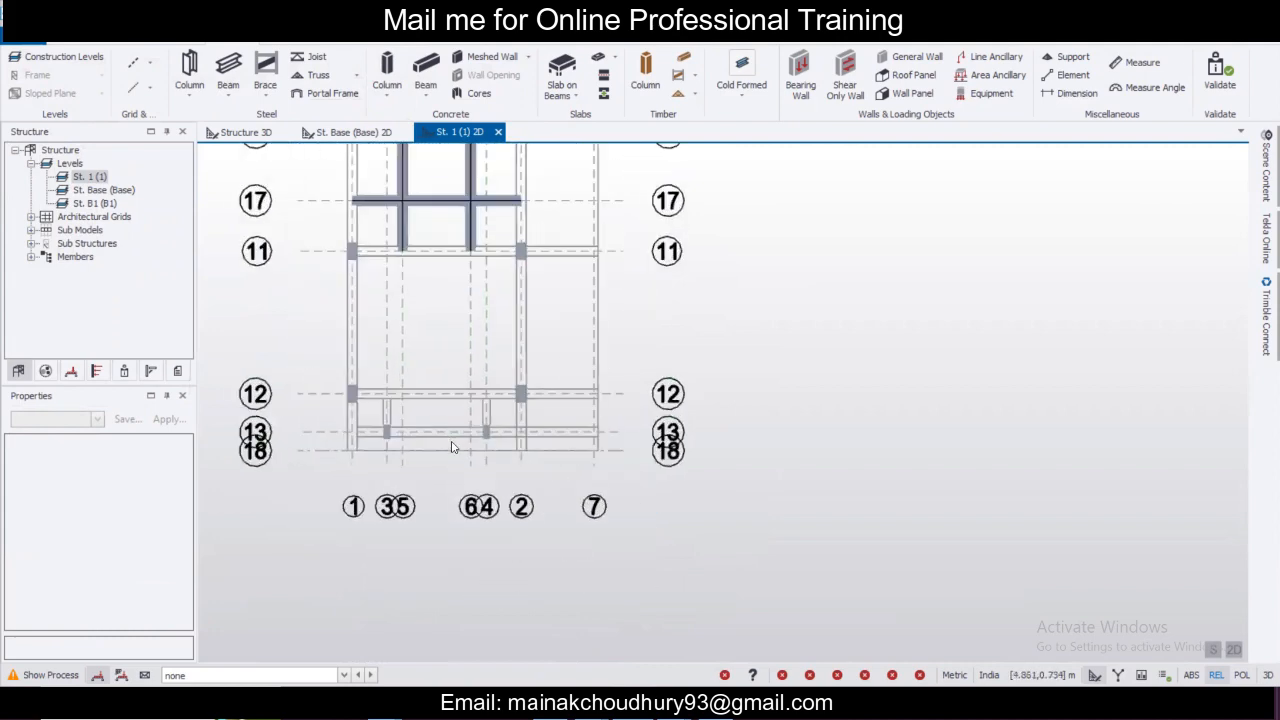
scroll(453, 444, "down", 3)
middle_click_drag(460, 306, 474, 390)
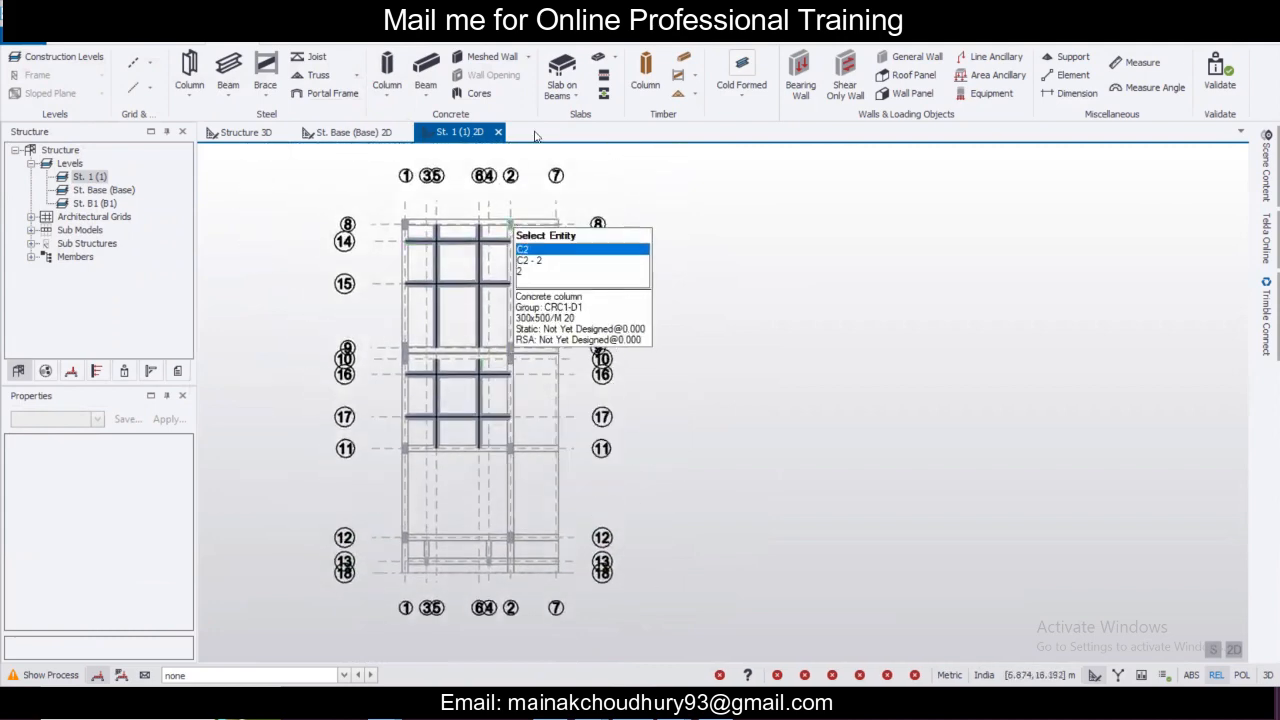
Create cast-in-place concrete beams on grid line 8, from grid 1 to grid 2 and from grid 2 to grid 7.
left_click(424, 65)
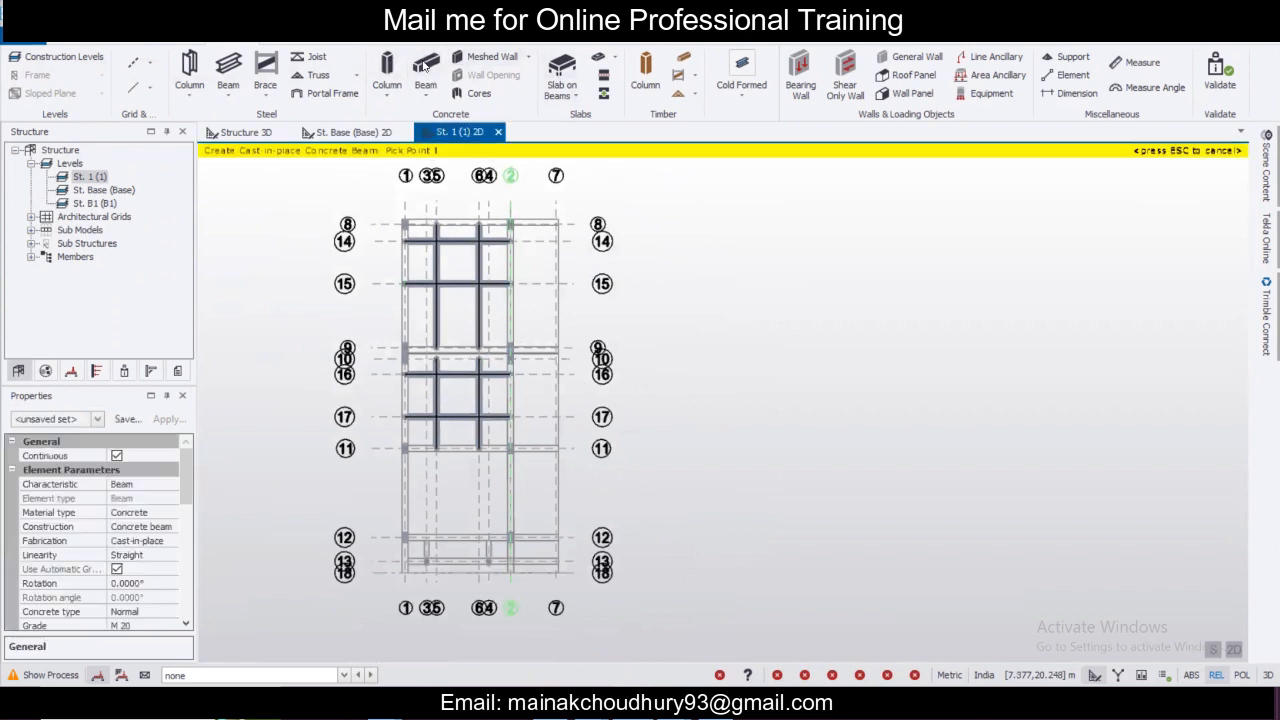
scroll(426, 215, "up", 3)
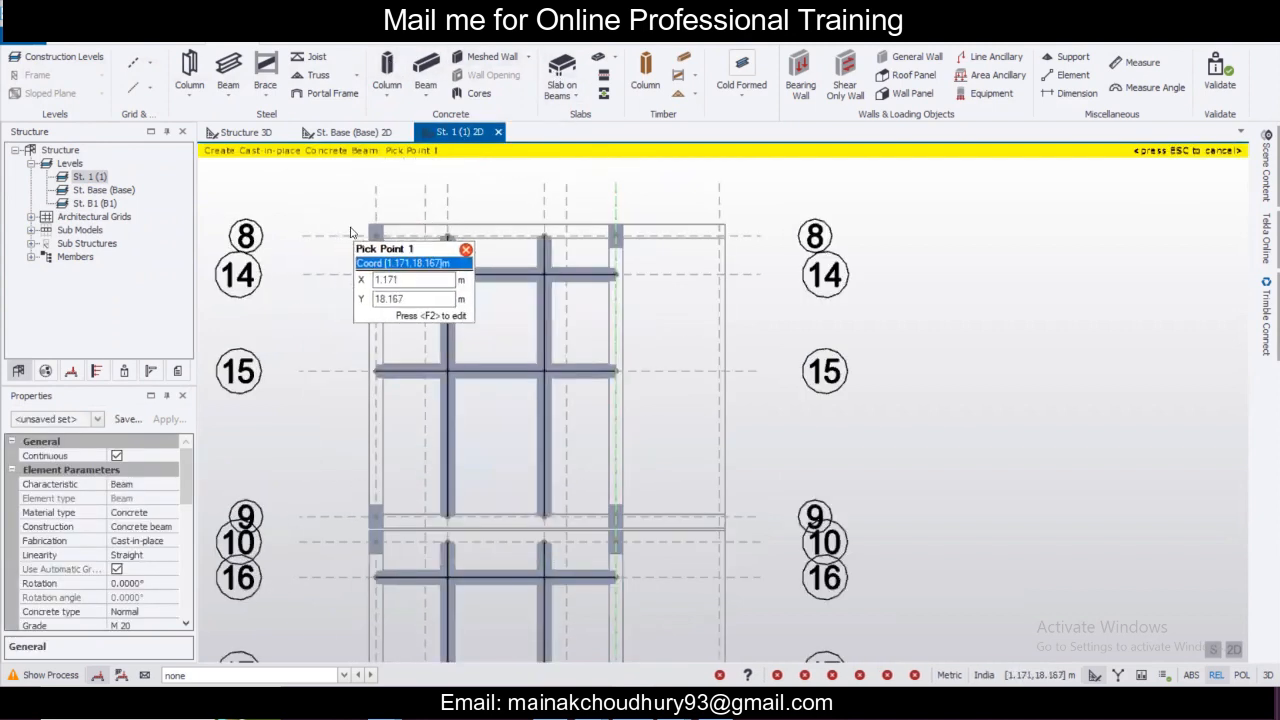
left_click_drag(327, 204, 697, 258)
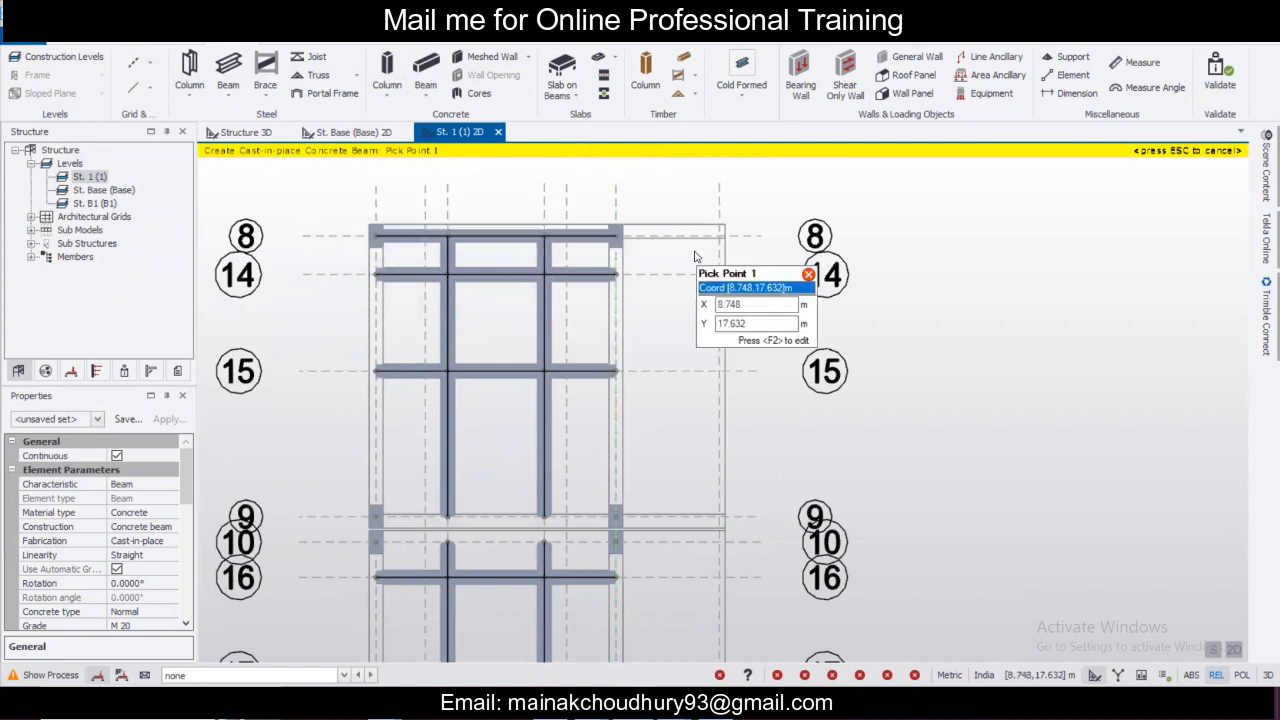
left_click(615, 235)
left_click(722, 238)
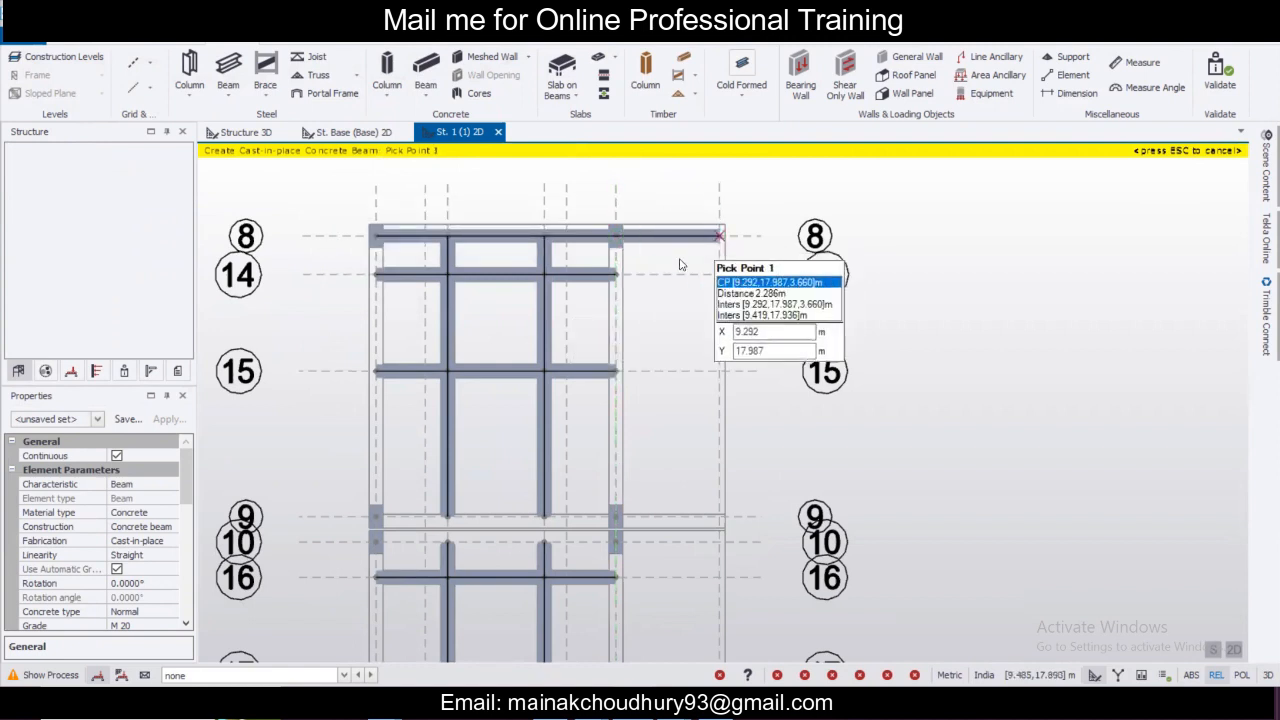
Create concrete beams between the columns on grid lines 9 and 10, and extend the grid 9 beam from grid 2 to grid 7.
scroll(575, 300, "down", 1)
left_click_drag(369, 208, 418, 364)
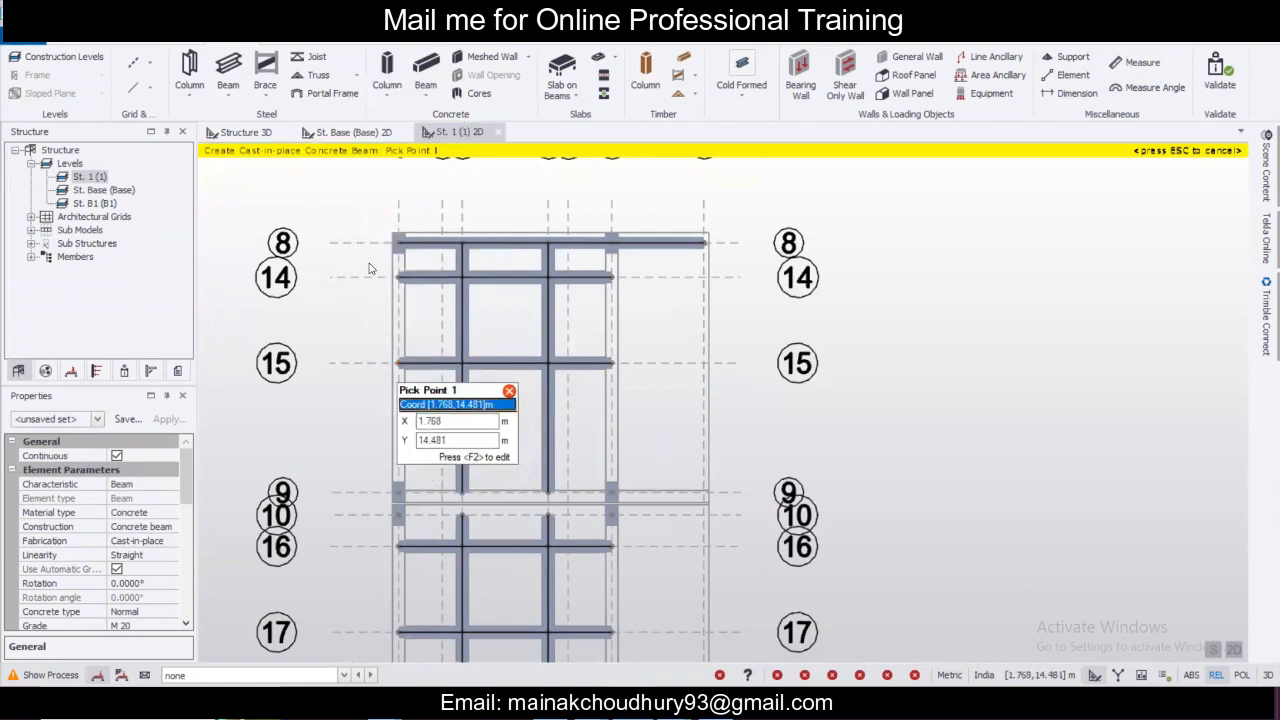
middle_click_drag(347, 427, 325, 345)
left_click_drag(325, 345, 709, 404)
left_click(582, 366)
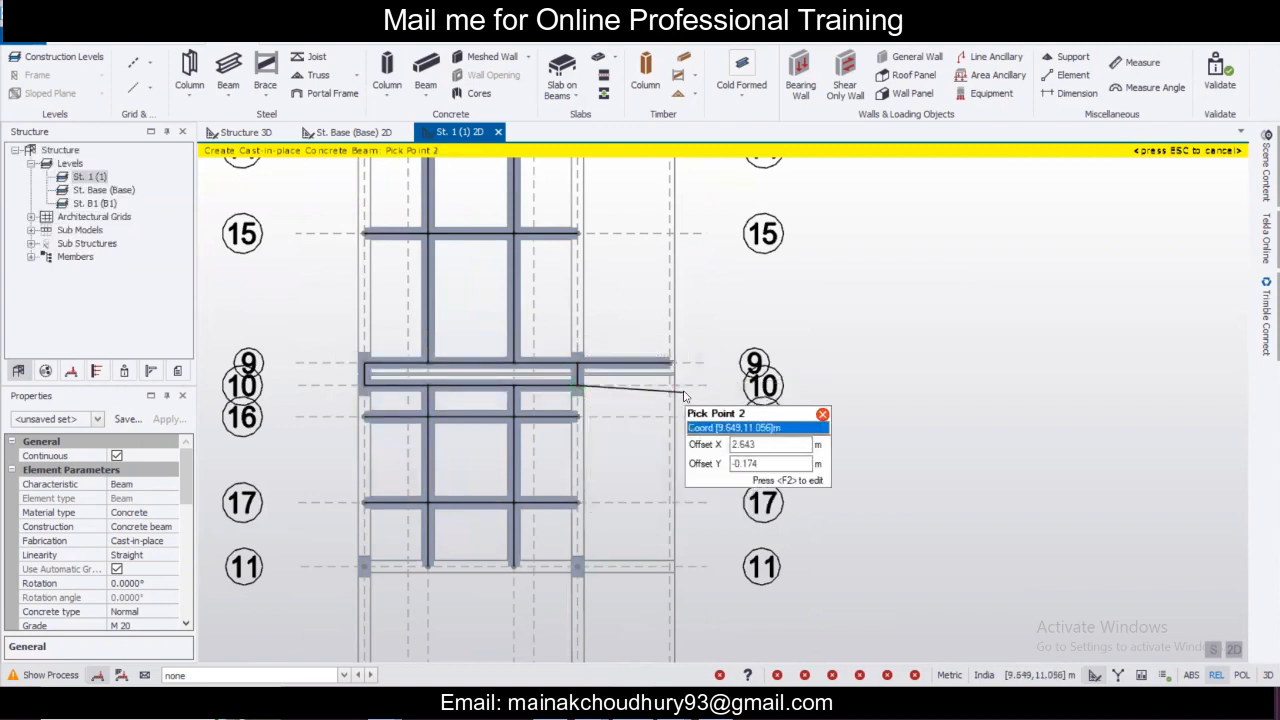
Place concrete beams along gridlines 10, 11 and 12, running out to gridline 7.
middle_click_drag(625, 447, 609, 346)
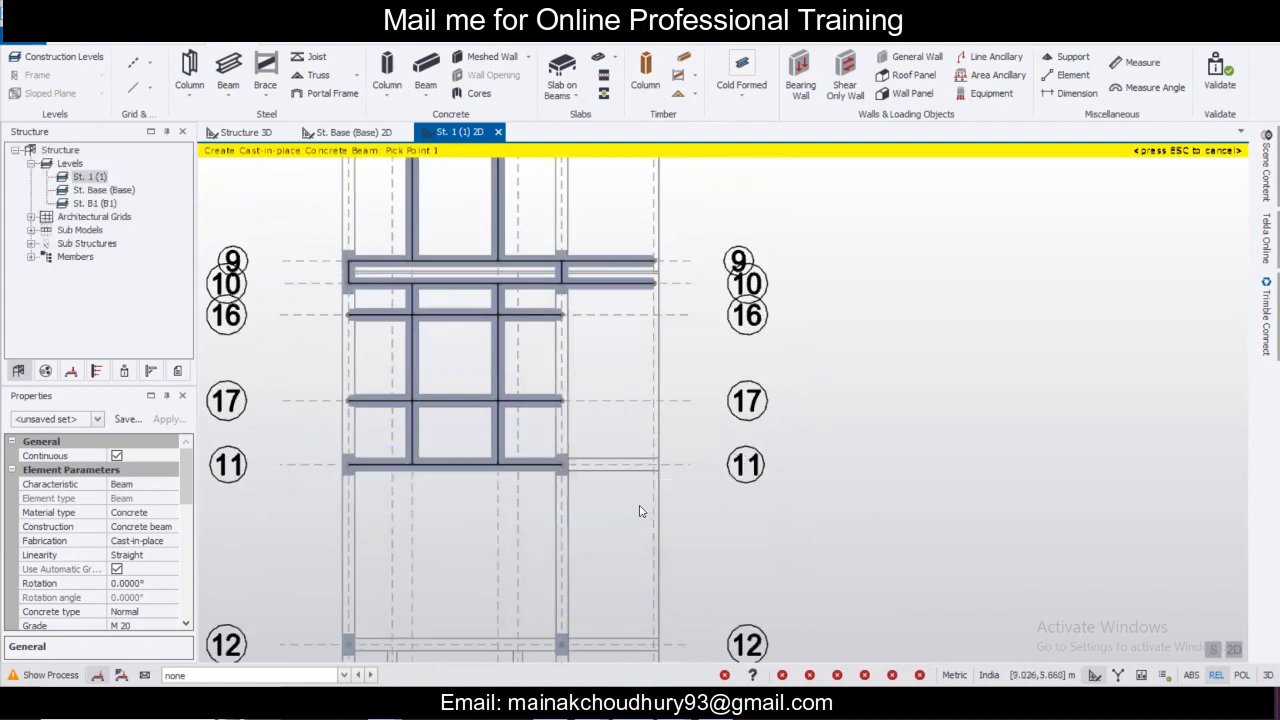
left_click(562, 464)
left_click(656, 465)
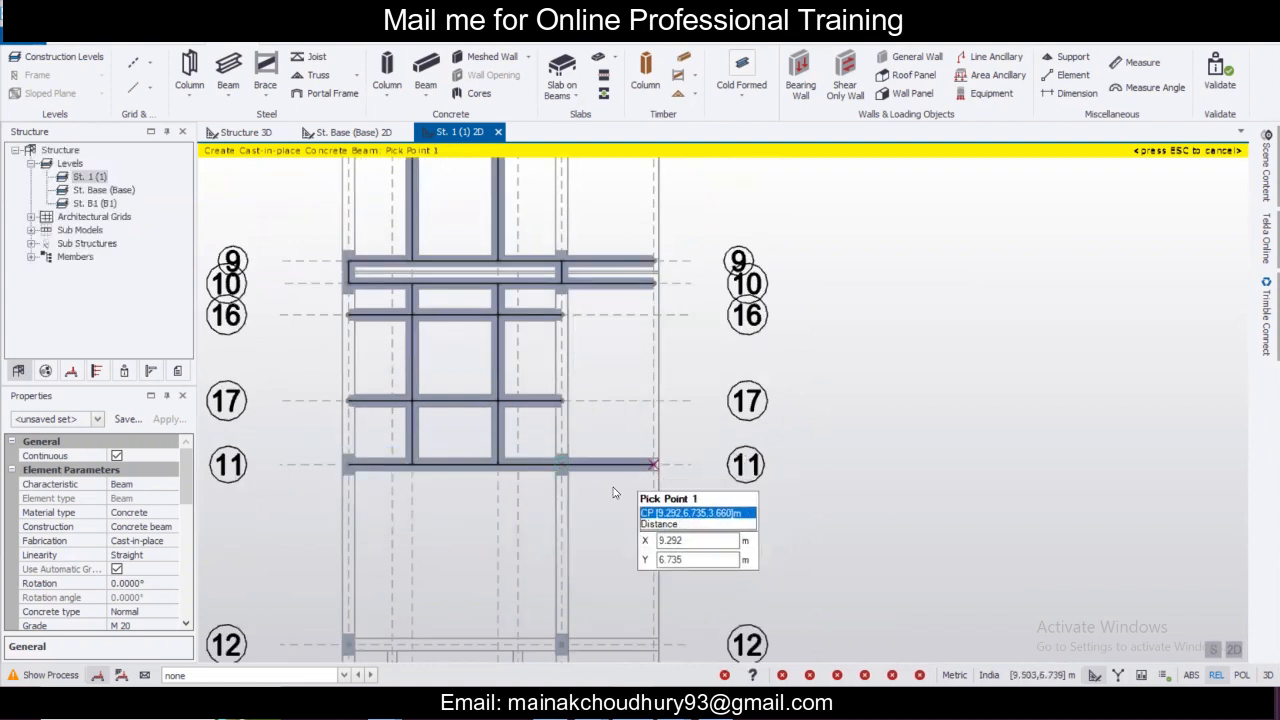
middle_click_drag(570, 649, 562, 492)
left_click(340, 487)
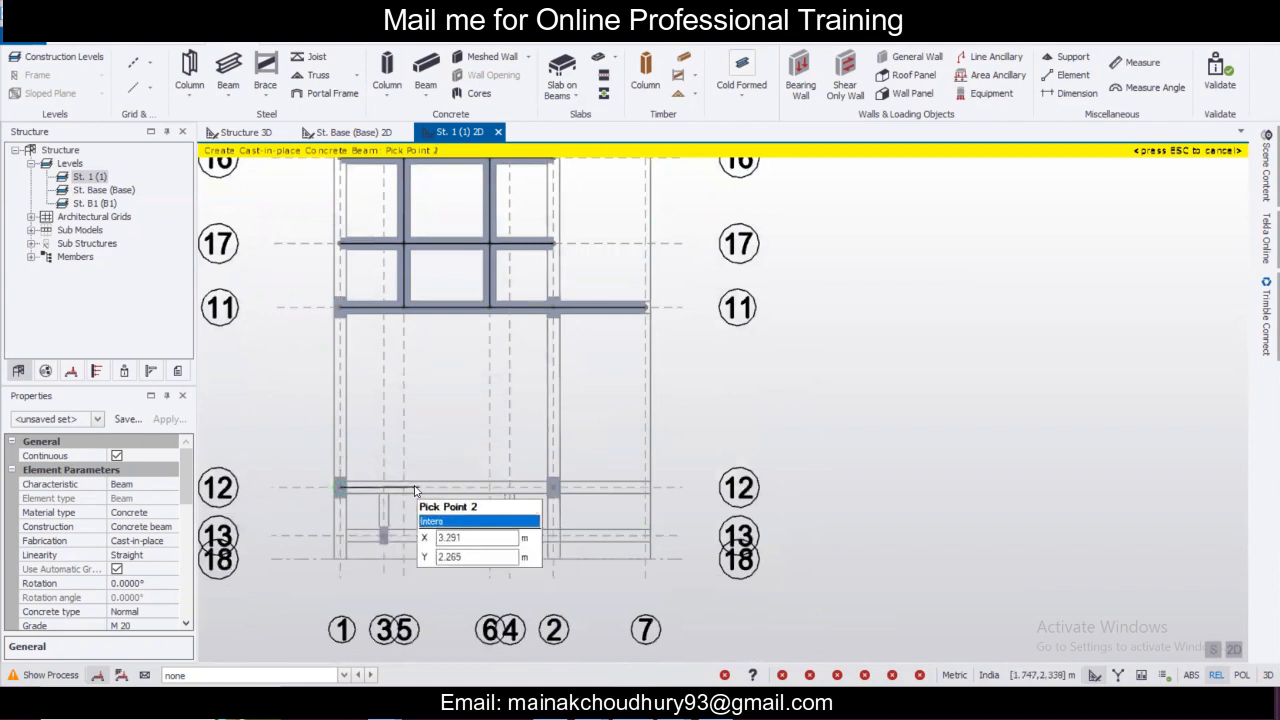
key("Escape")
left_click(340, 487)
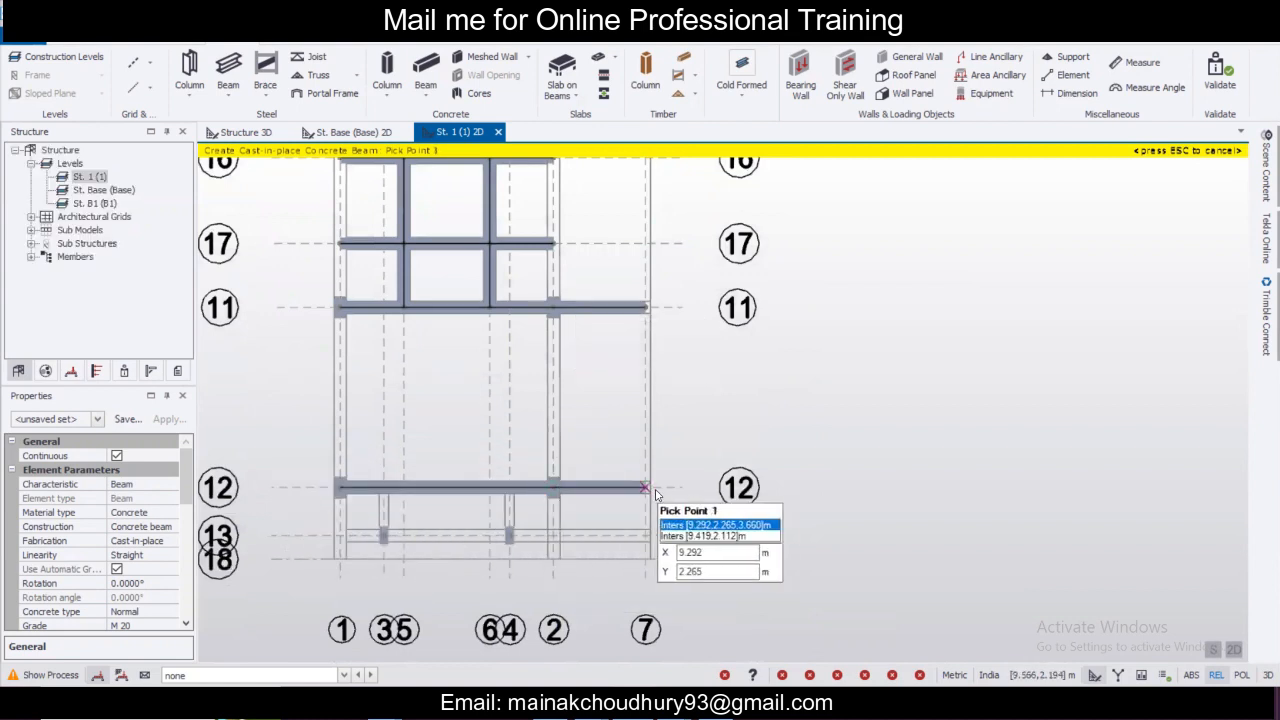
Place a concrete beam on gridline 13 between gridlines 3 and 4, and one on gridline 3 from gridline 13 to 12.
middle_click_drag(604, 527, 565, 410)
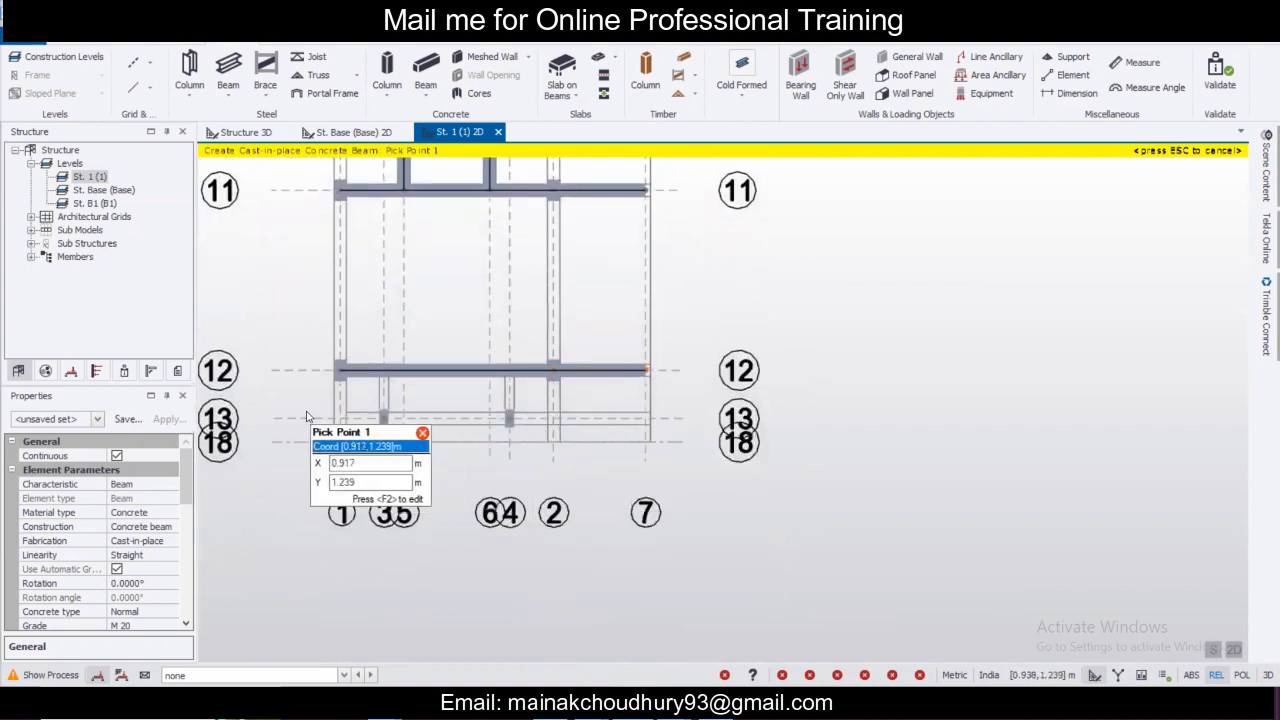
left_click_drag(304, 411, 607, 449)
scroll(337, 435, "up", 1)
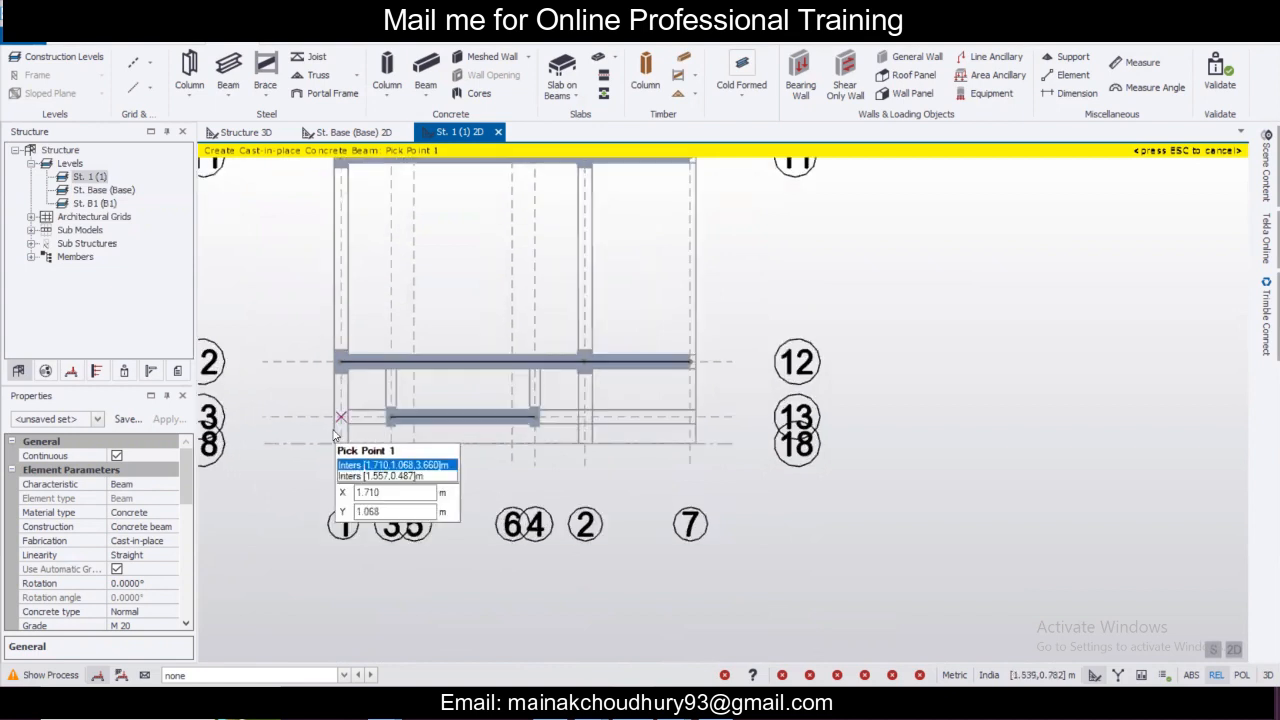
left_click(391, 418)
scroll(386, 363, "up", 2)
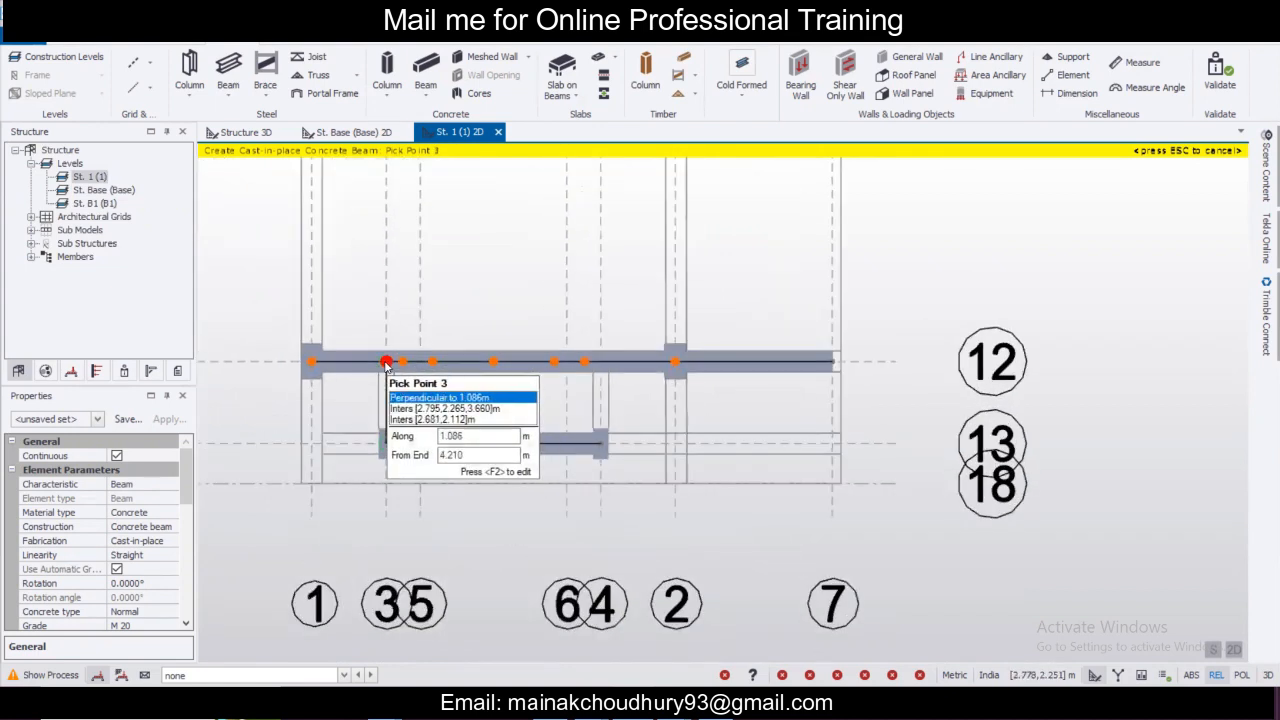
left_click(386, 363)
left_click(600, 441)
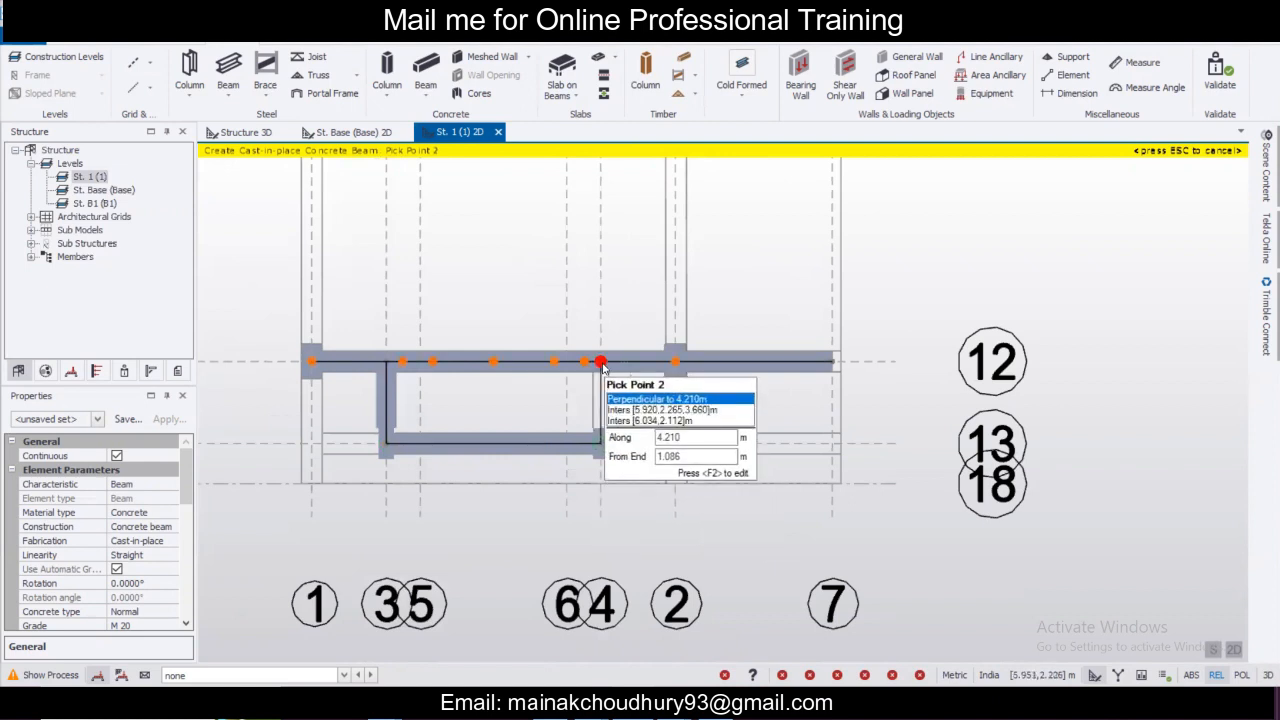
left_click(601, 363)
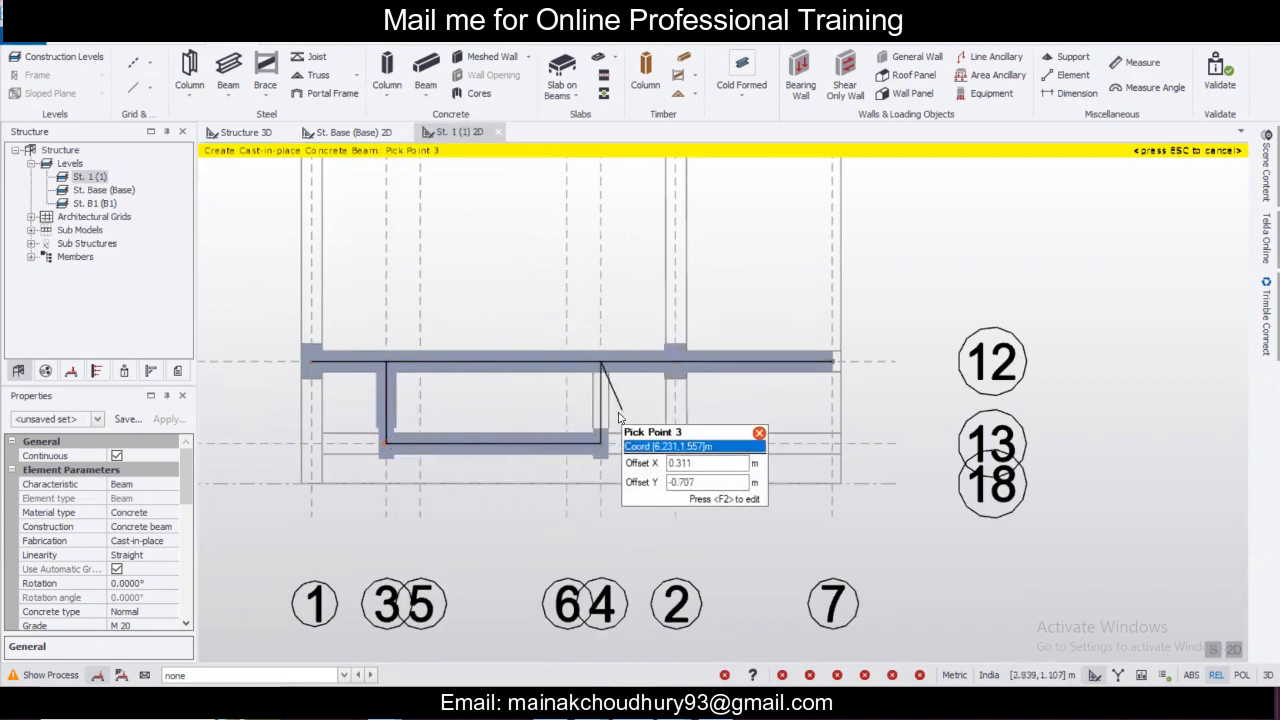
key("Escape")
key("Escape")
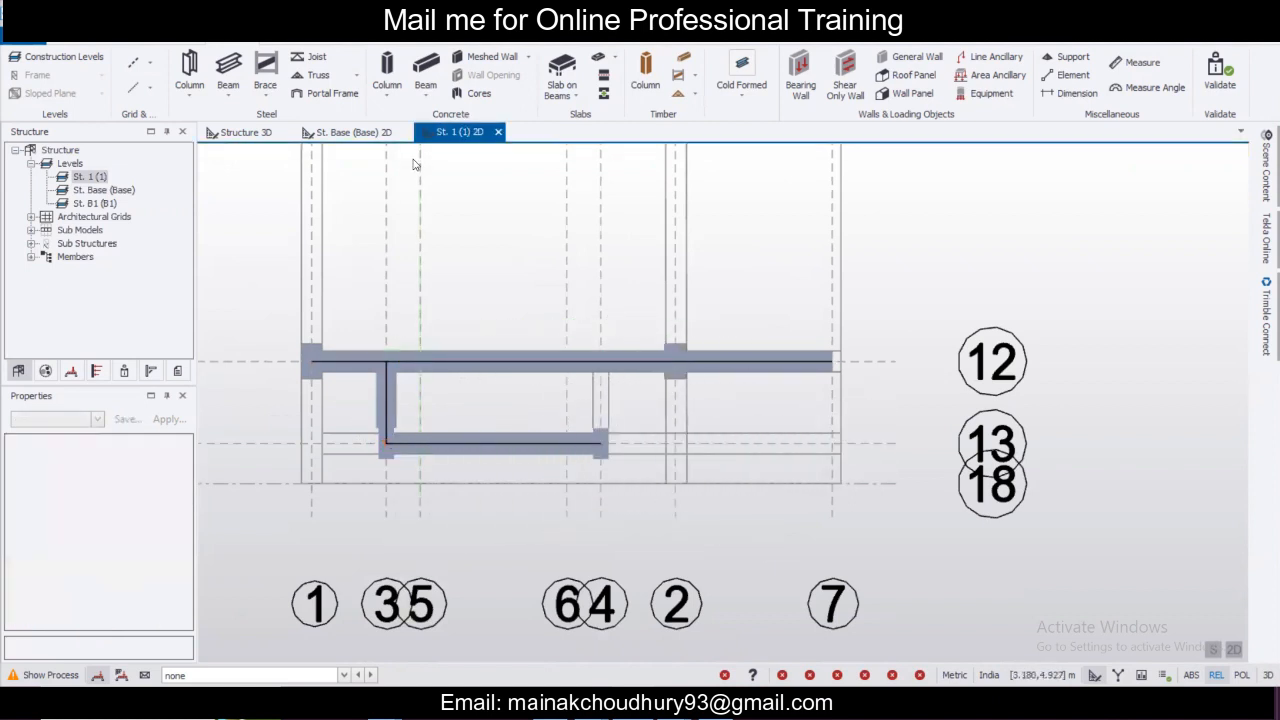
Place a concrete beam on gridline 4 from gridline 13 to gridline 12.
left_click(430, 62)
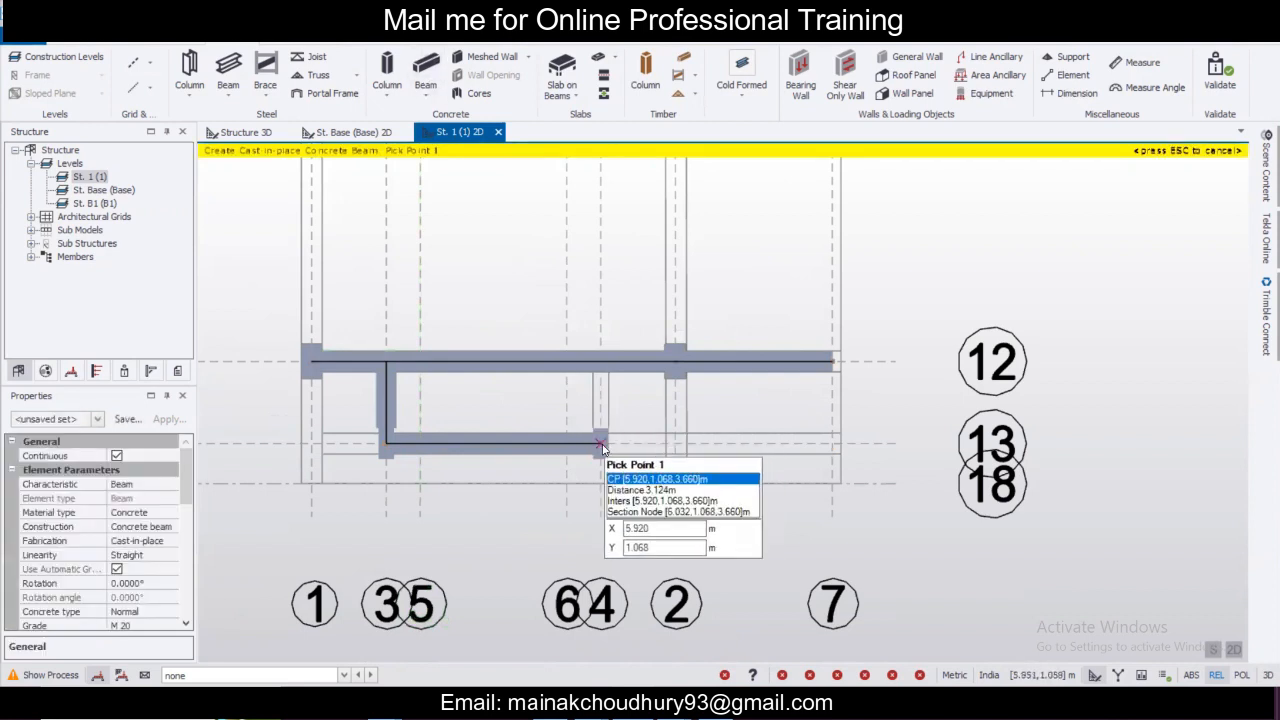
left_click(600, 441)
left_click(603, 377)
key("Escape")
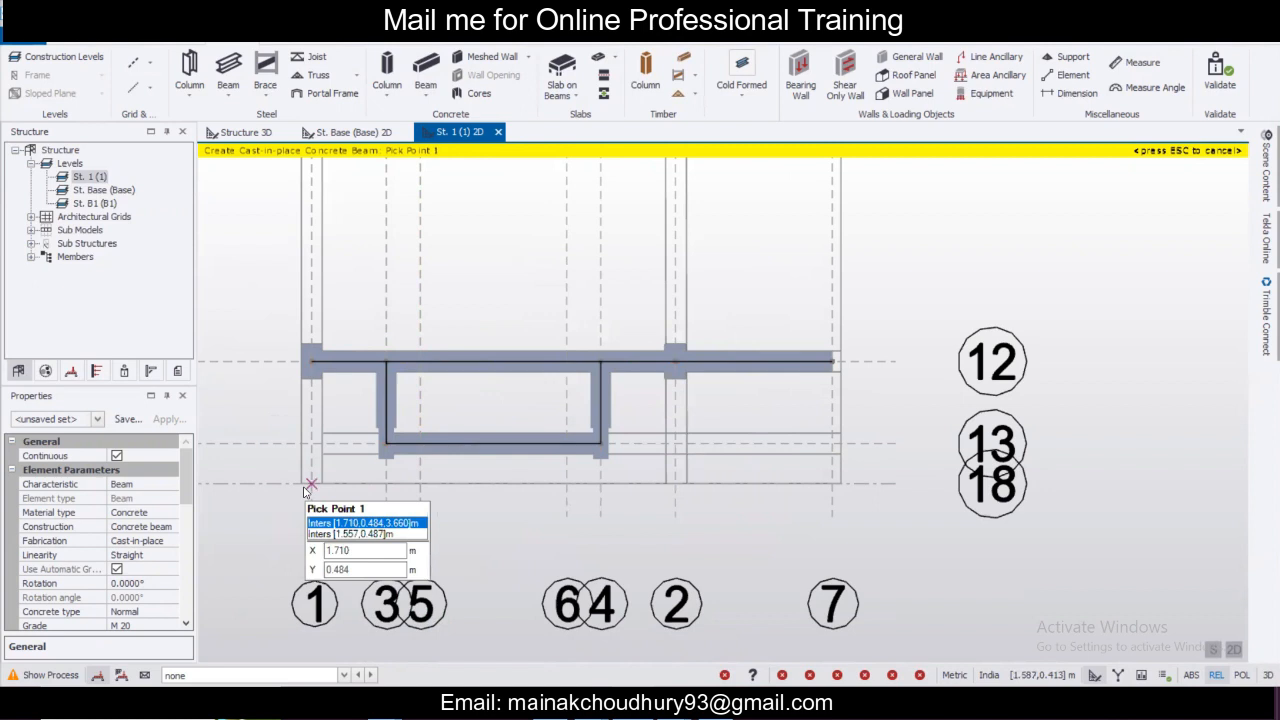
Place concrete beams along gridlines 13 and 18, each from gridline 1 to gridline 7.
left_click(311, 443)
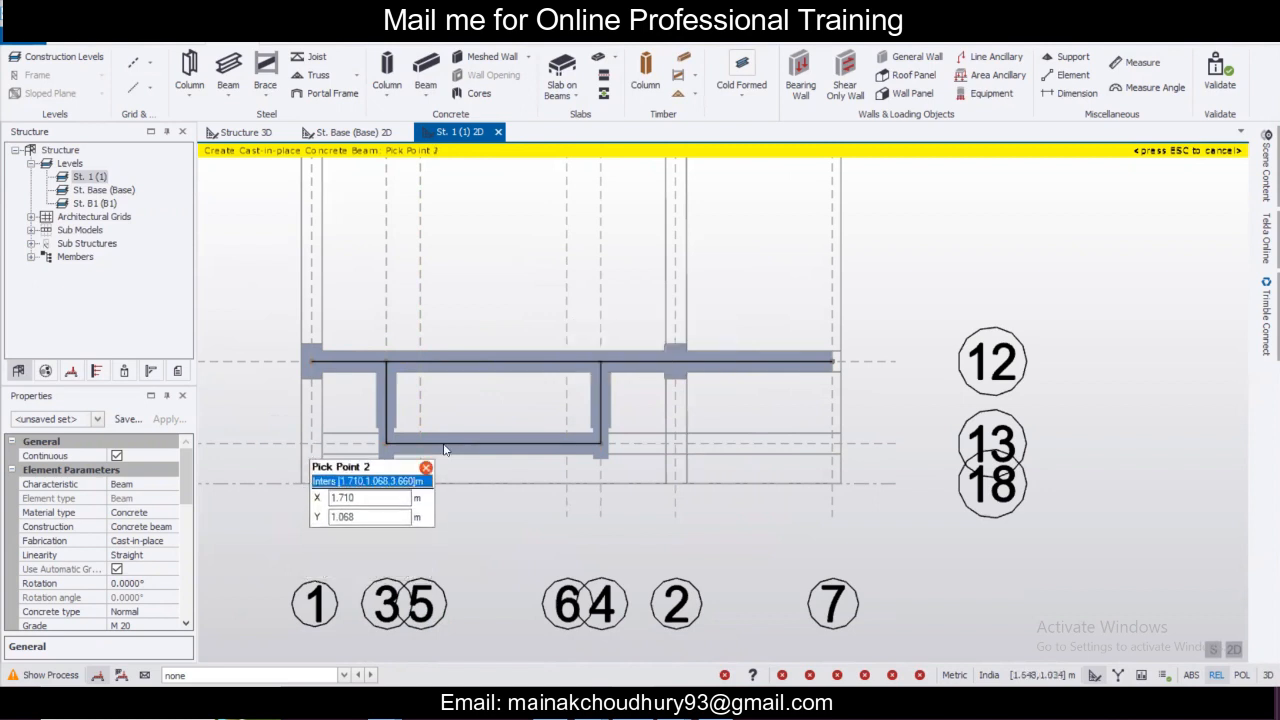
left_click(832, 443)
key("Escape")
left_click(311, 485)
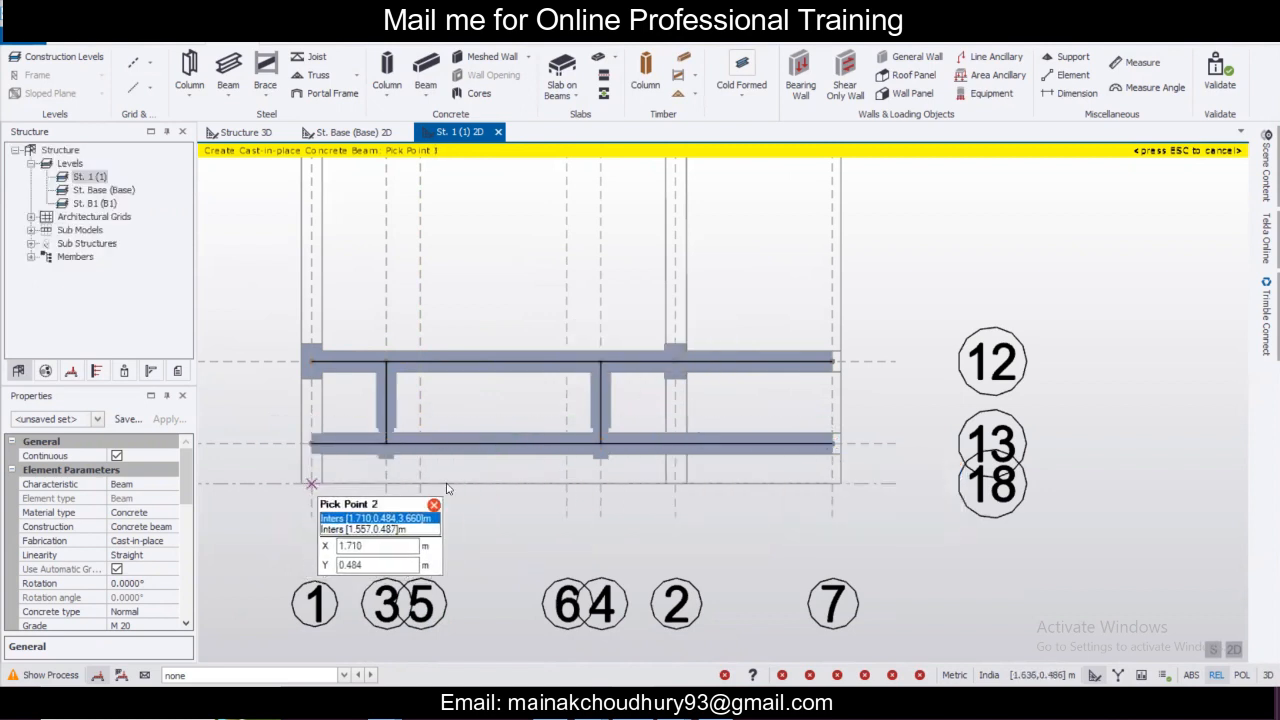
left_click(834, 486)
key("Escape")
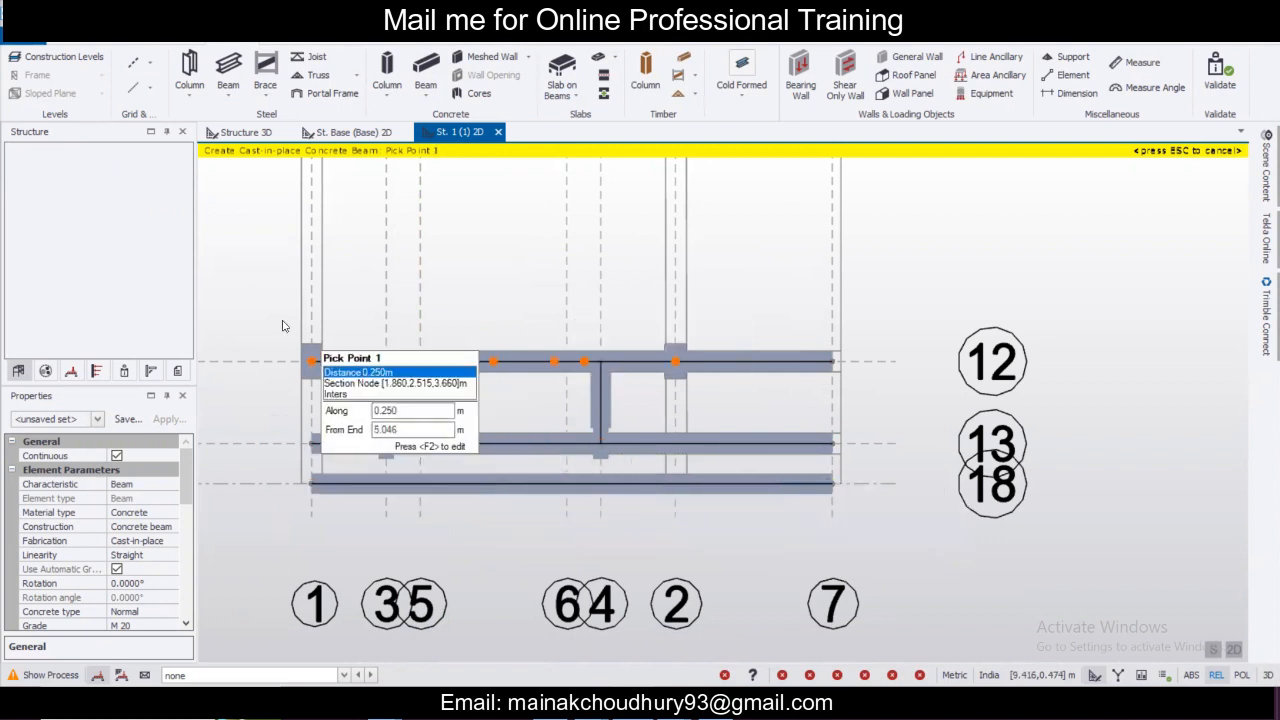
Place concrete beams along gridline 1 from gridline 12 through gridline 13 to gridline 18.
left_click(311, 360)
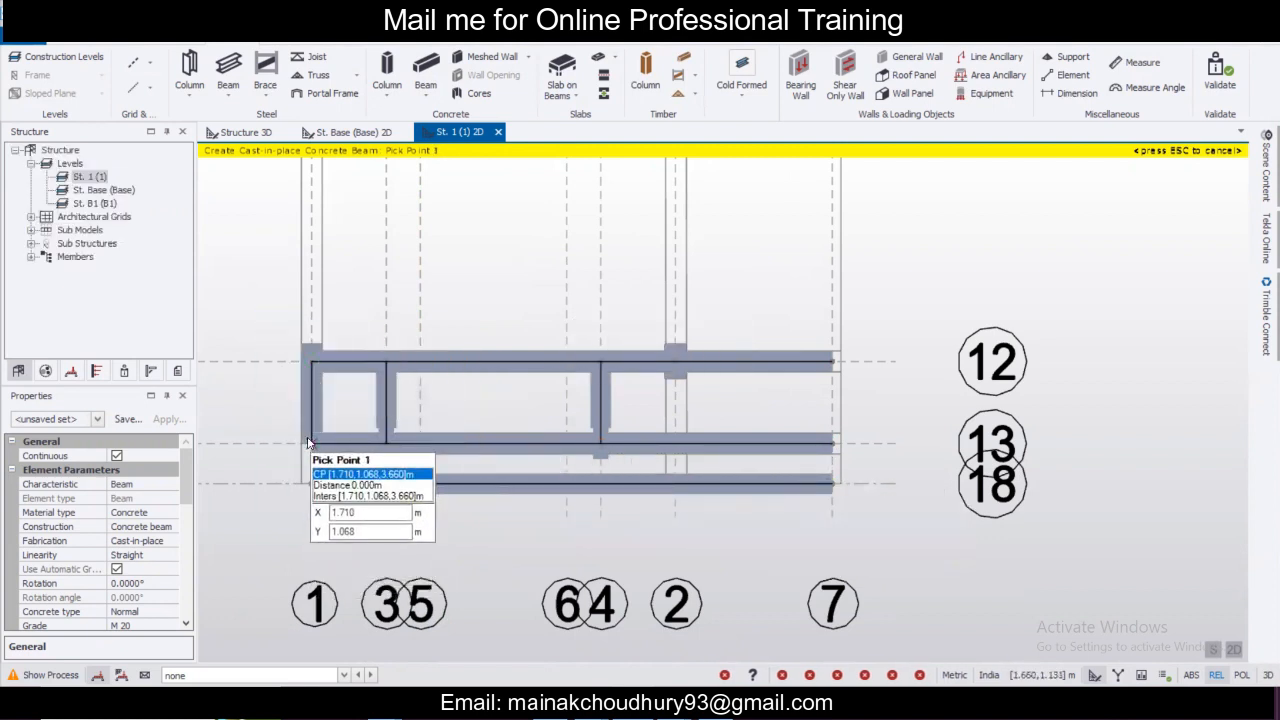
left_click(309, 441)
left_click(310, 485)
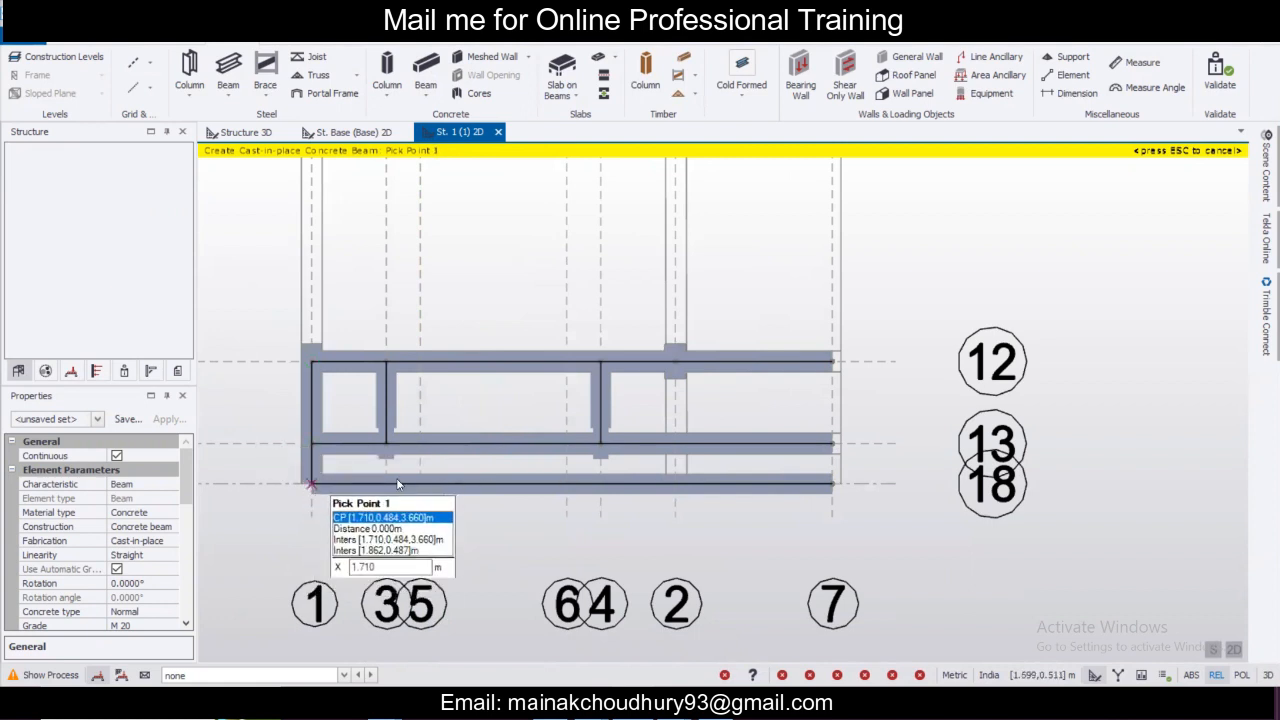
Place concrete beams along gridline 7 from gridline 12 through gridline 13 to gridline 18.
left_click(840, 450)
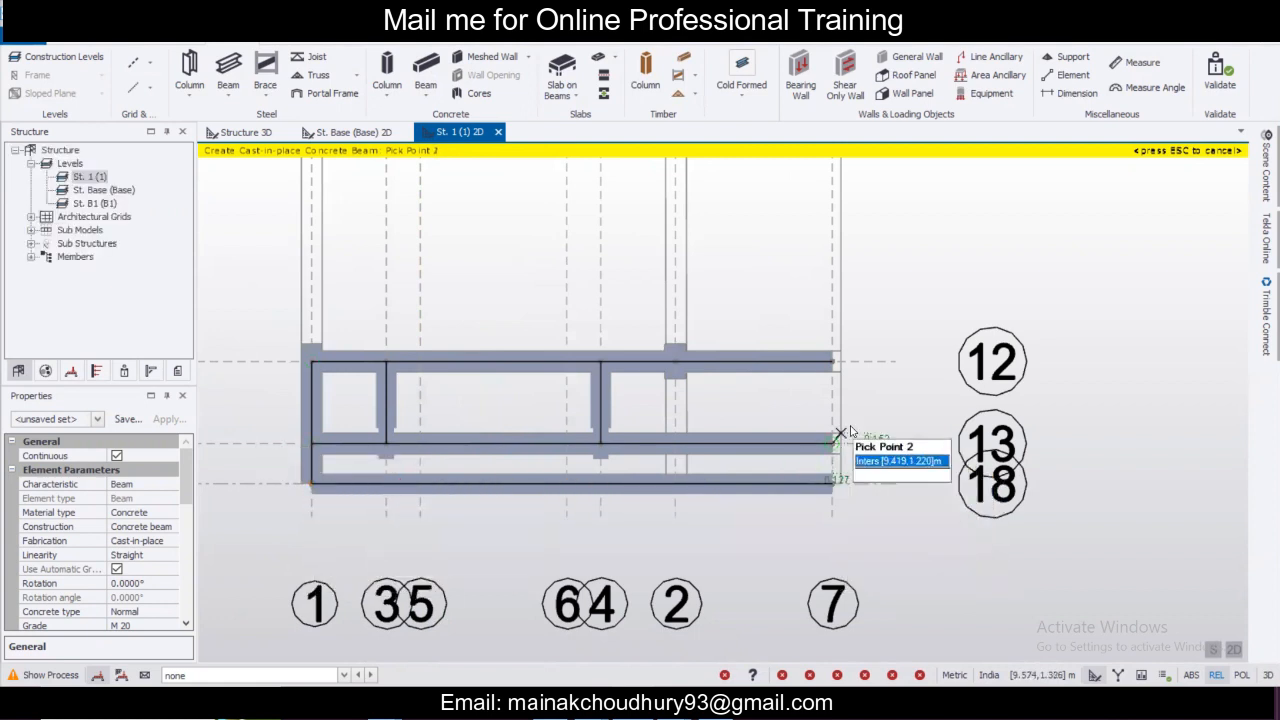
key("Escape")
left_click(837, 370)
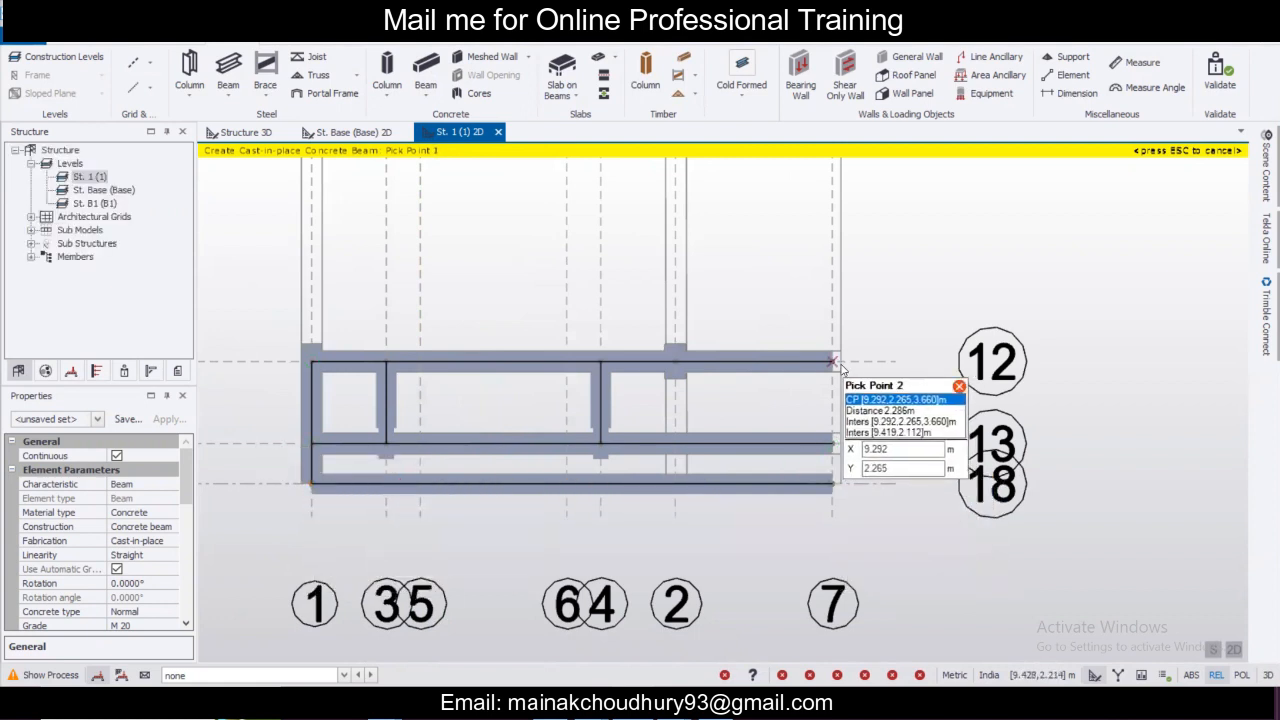
scroll(835, 435, "down", 2)
left_click(828, 440)
left_click(828, 441)
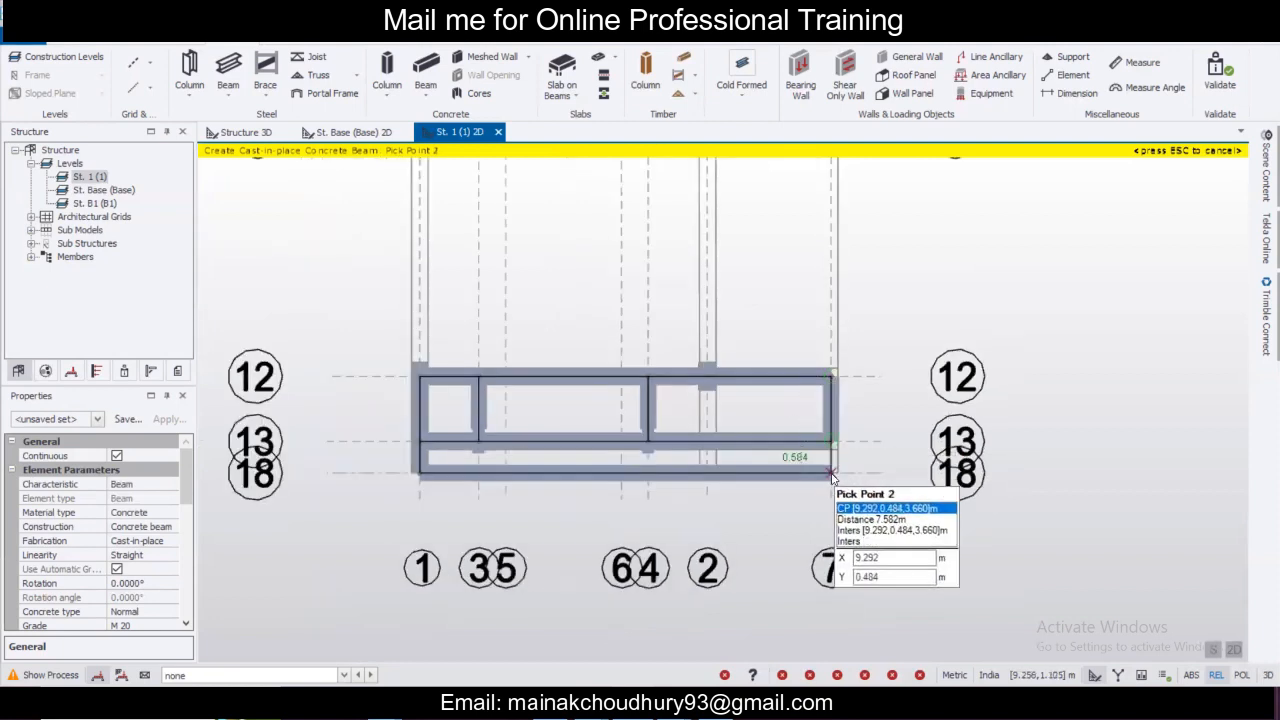
left_click(832, 474)
key("Escape")
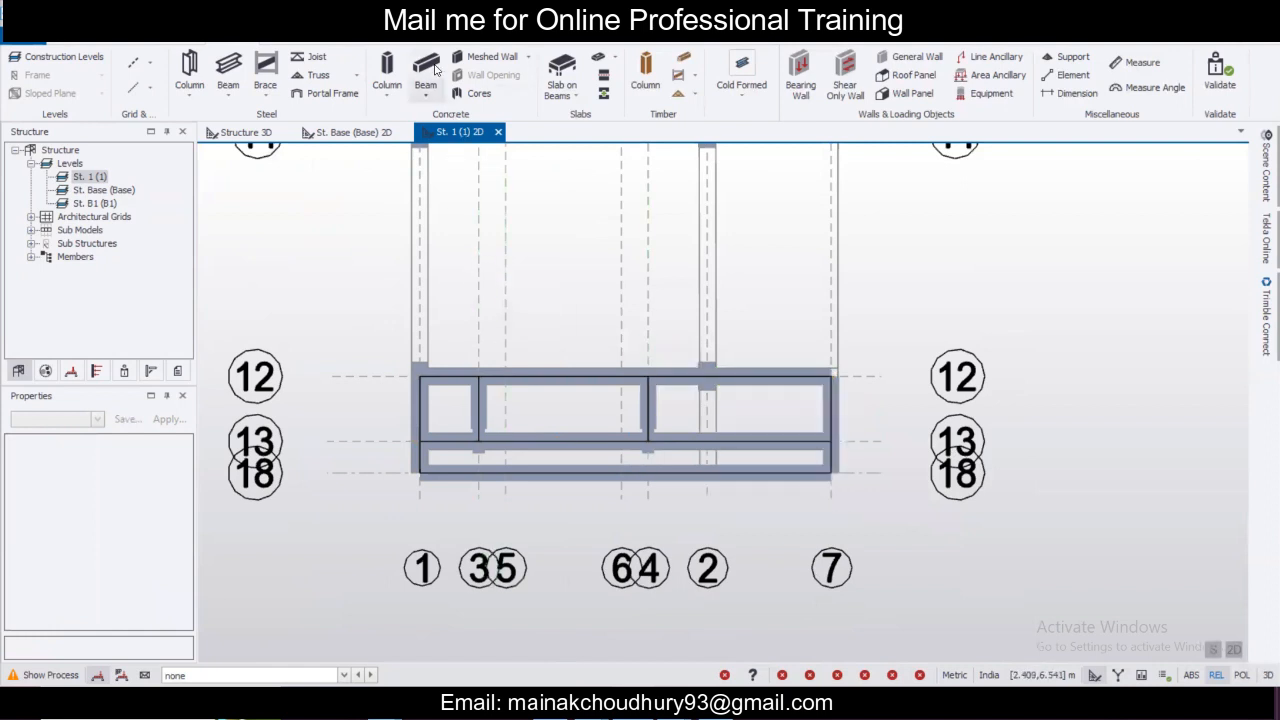
Place concrete beams along gridline 2 from gridline 12 through gridline 13 to gridline 18.
left_click(430, 70)
scroll(690, 435, "down", 2)
scroll(697, 409, "up", 2)
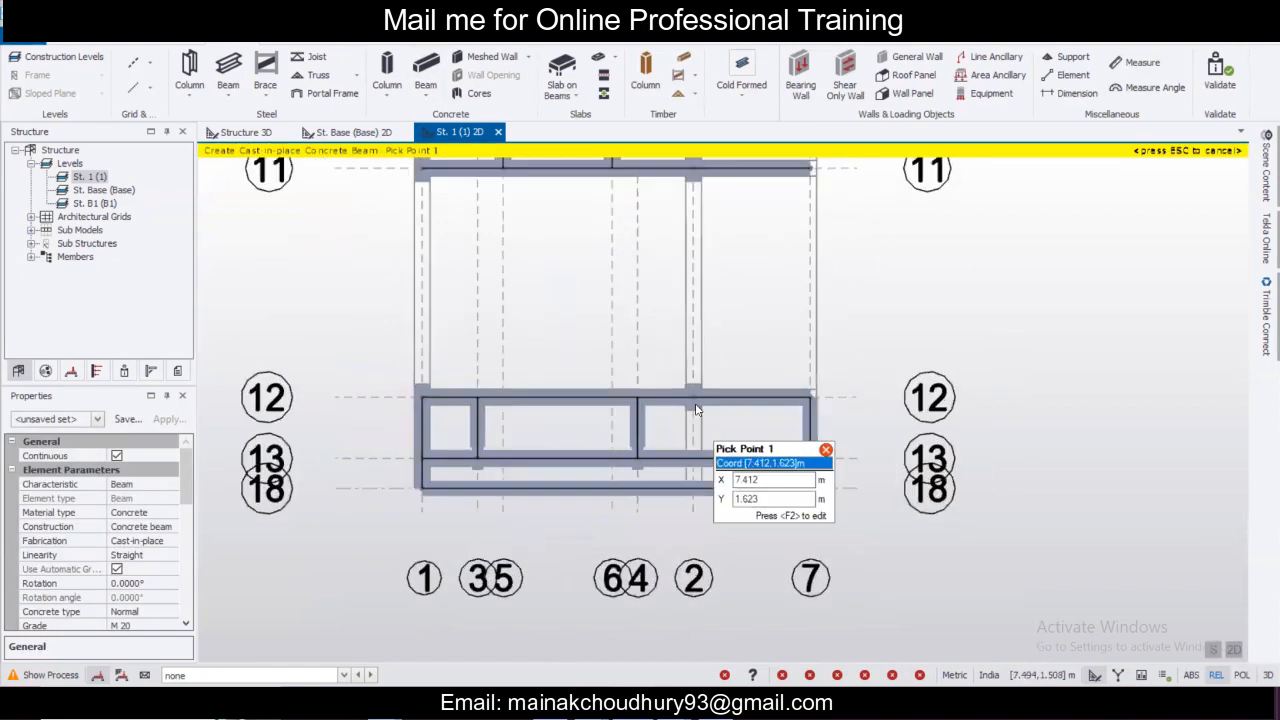
left_click(697, 458)
left_click(694, 489)
scroll(695, 496, "down", 2)
key("Escape")
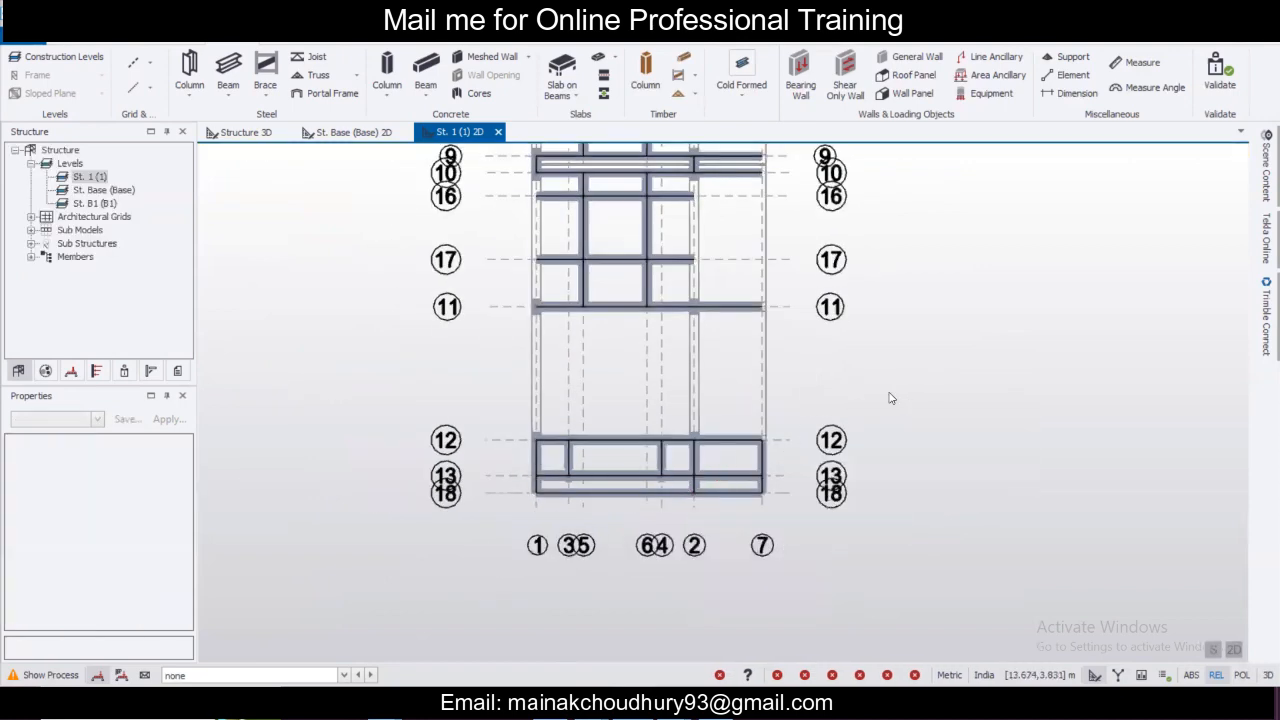
Place concrete beams along gridline 7 from gridline 8 through gridline 9 to gridline 10.
middle_click_drag(762, 340, 758, 460)
left_click(425, 70)
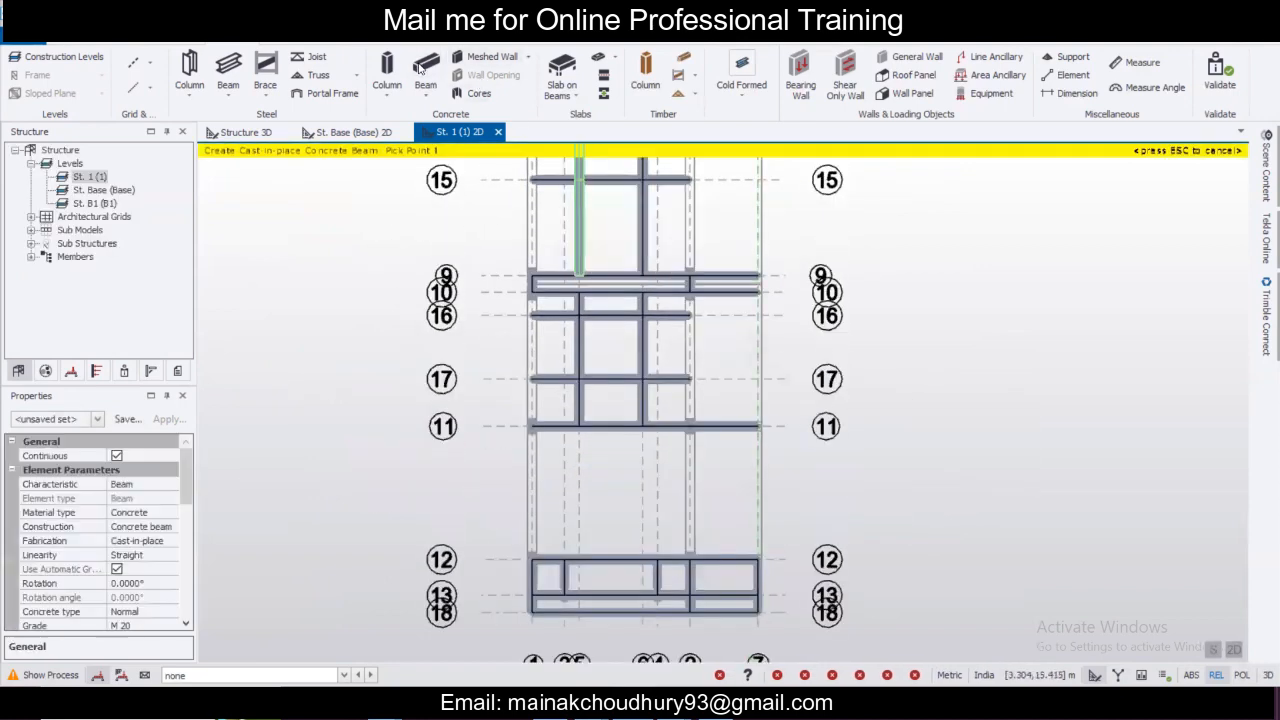
middle_click_drag(762, 262, 691, 405)
scroll(667, 262, "up", 2)
left_click(695, 222)
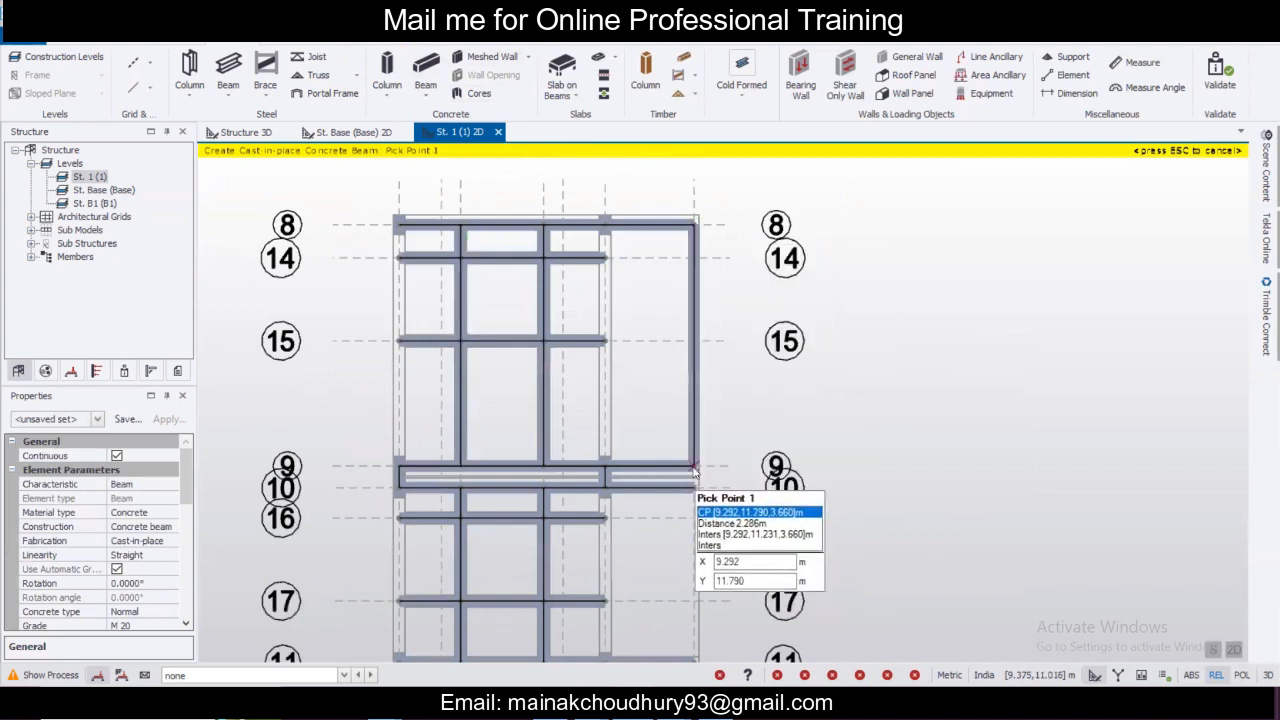
left_click(695, 487)
left_click(695, 489)
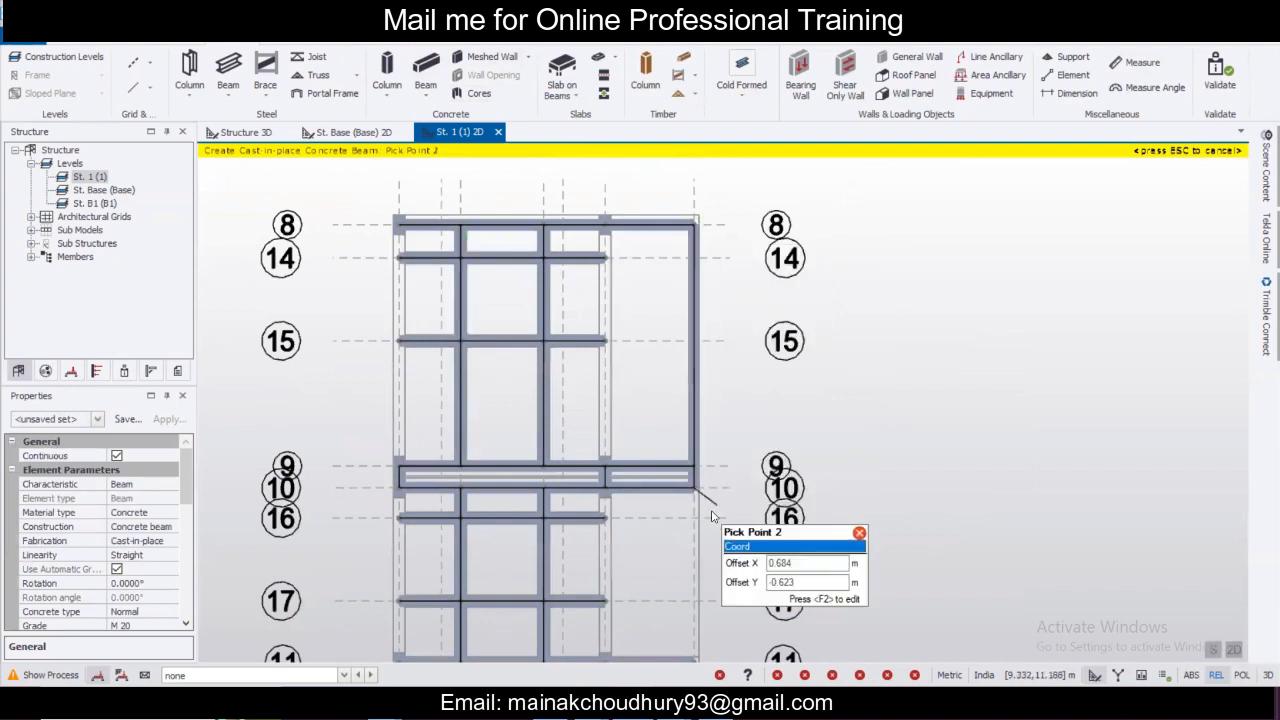
Place concrete beams along gridline 7 from gridline 10 through gridline 11 to gridline 12.
middle_click_drag(694, 491, 657, 211)
scroll(657, 212, "down", 1)
scroll(665, 302, "up", 1)
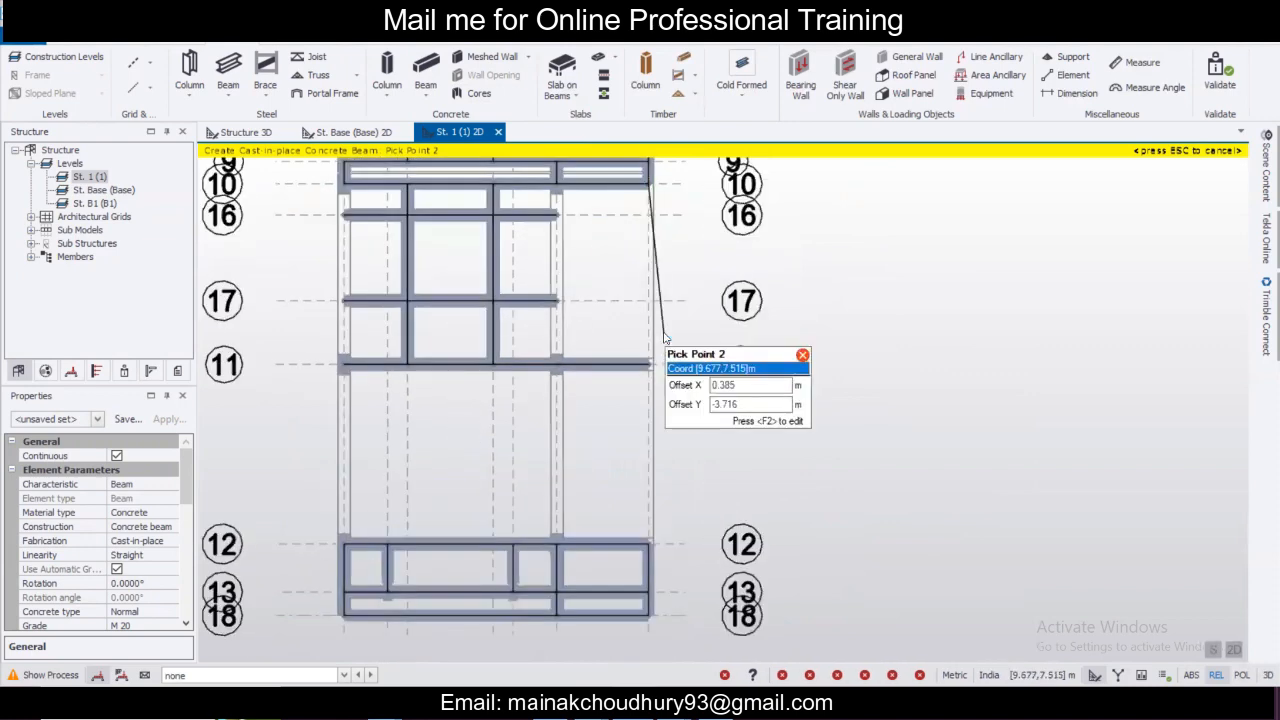
left_click(650, 367)
left_click(650, 367)
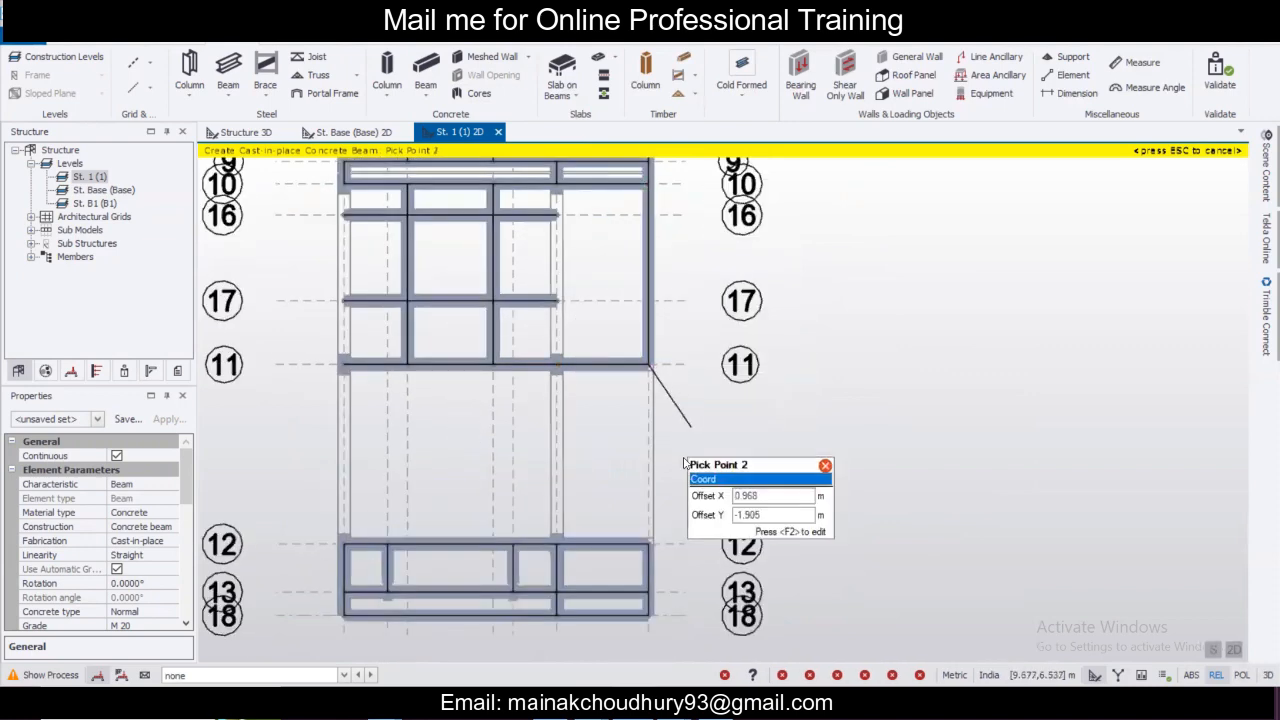
middle_click_drag(655, 450, 619, 294)
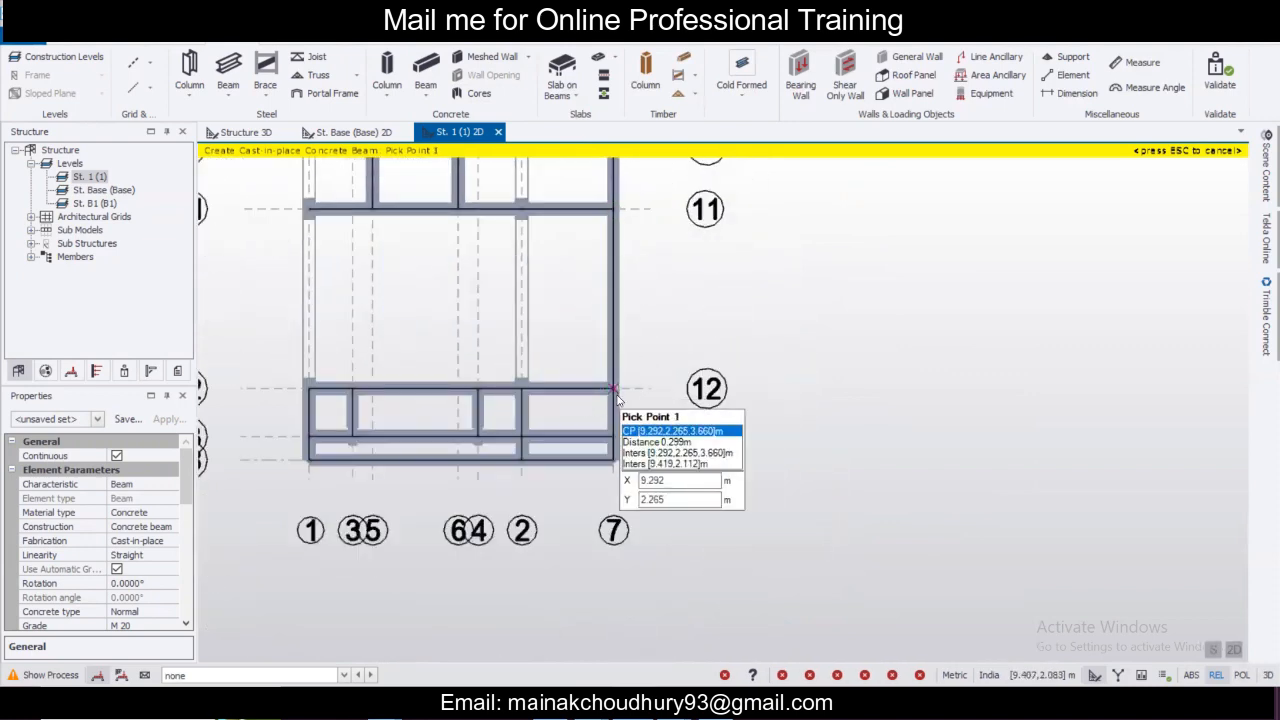
scroll(617, 397, "down", 3)
key("Escape")
Place a concrete beam along gridline 2 from gridline 8 to gridline 9.
middle_click_drag(594, 289, 599, 354)
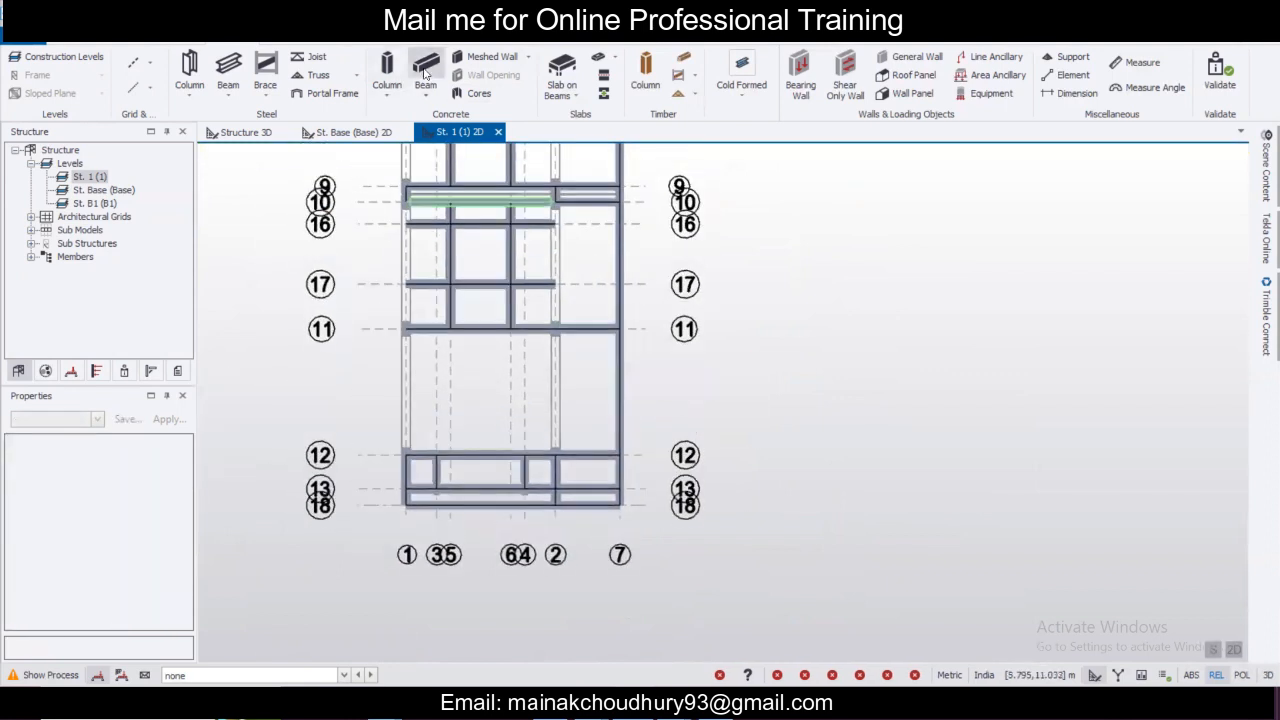
left_click(426, 72)
middle_click_drag(556, 232, 556, 457)
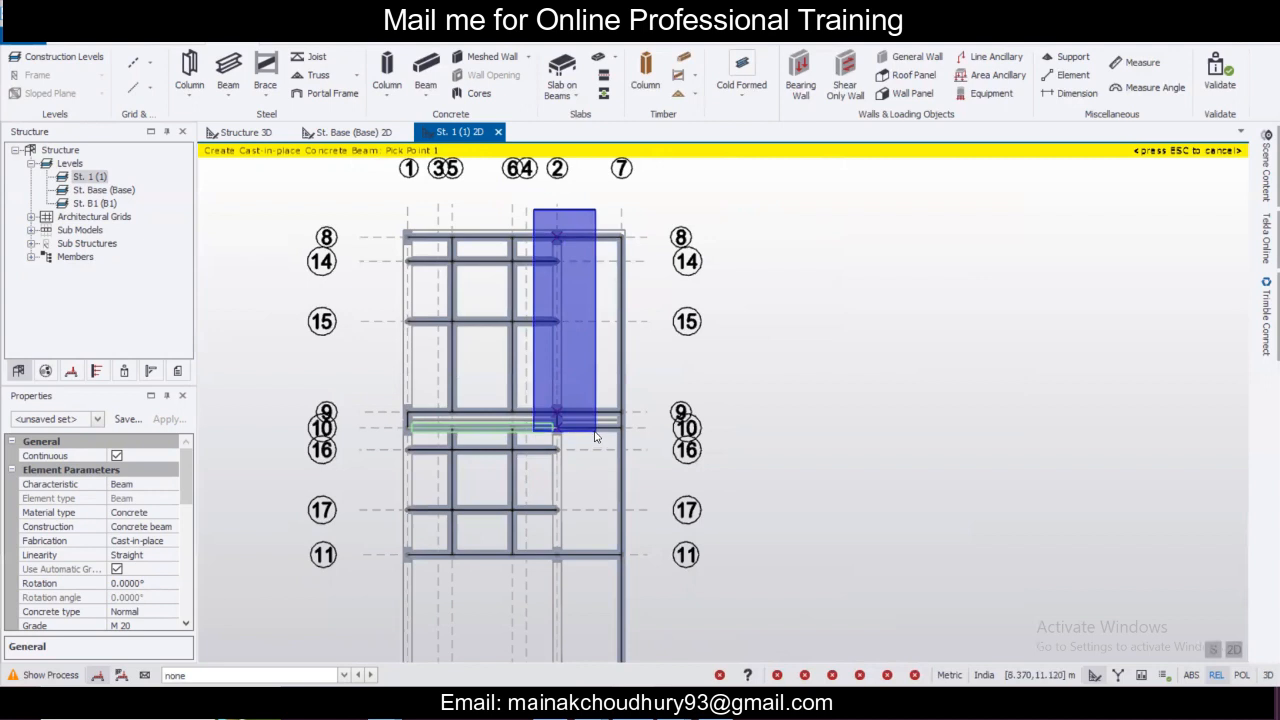
scroll(587, 509, "down", 2)
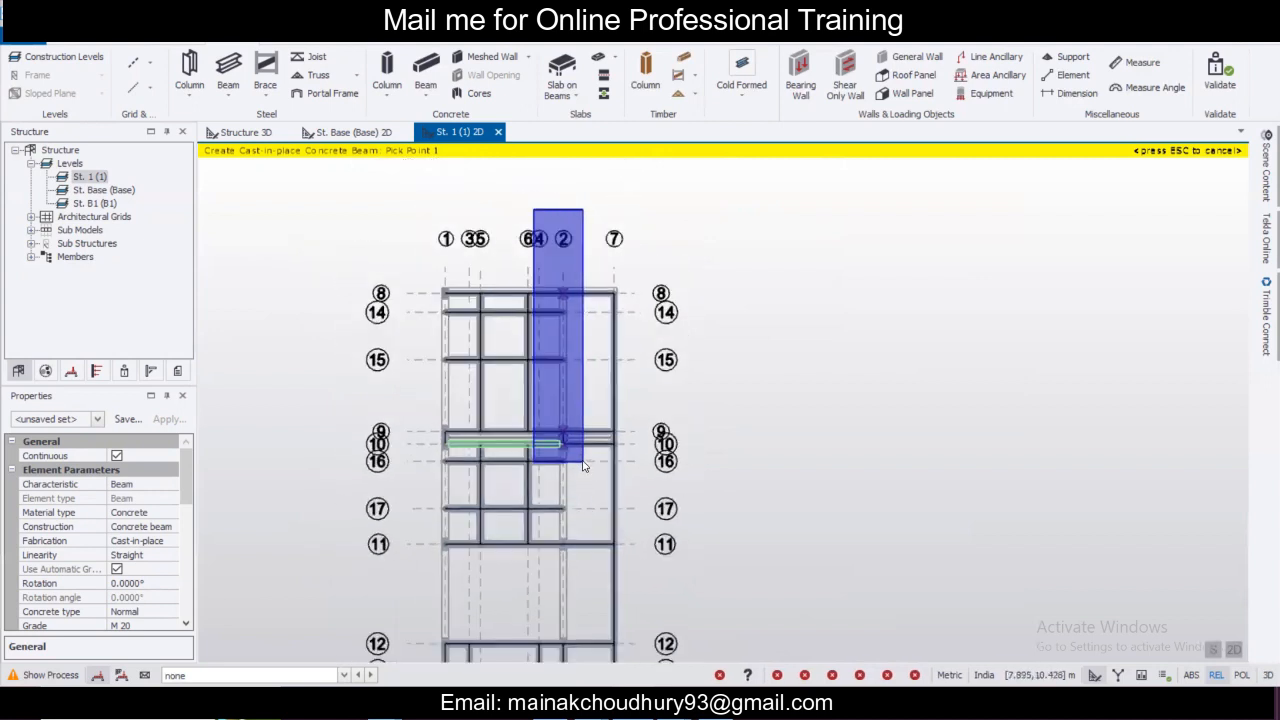
left_click_drag(583, 460, 583, 463)
middle_click_drag(583, 464, 598, 361)
scroll(585, 225, "up", 3)
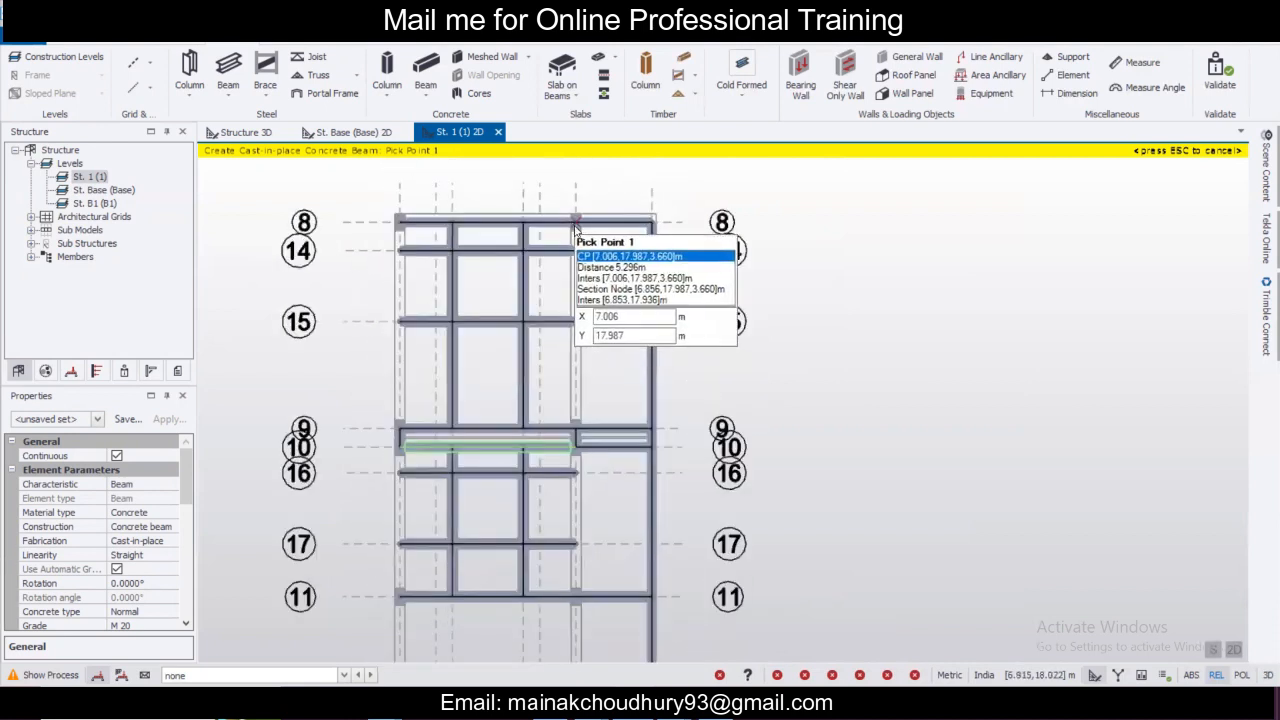
left_click(575, 220)
scroll(583, 432, "up", 4)
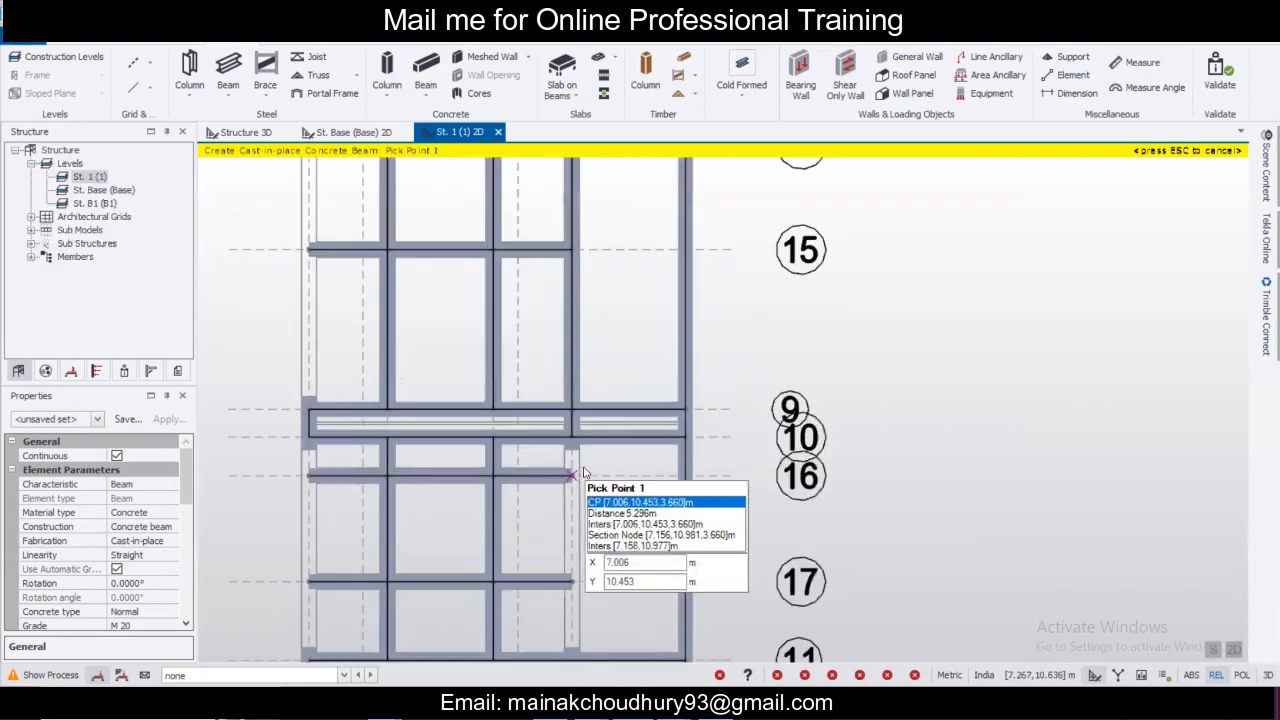
Place concrete beams along gridline 2 from gridline 10 through gridline 11 to gridline 12.
left_click(564, 482)
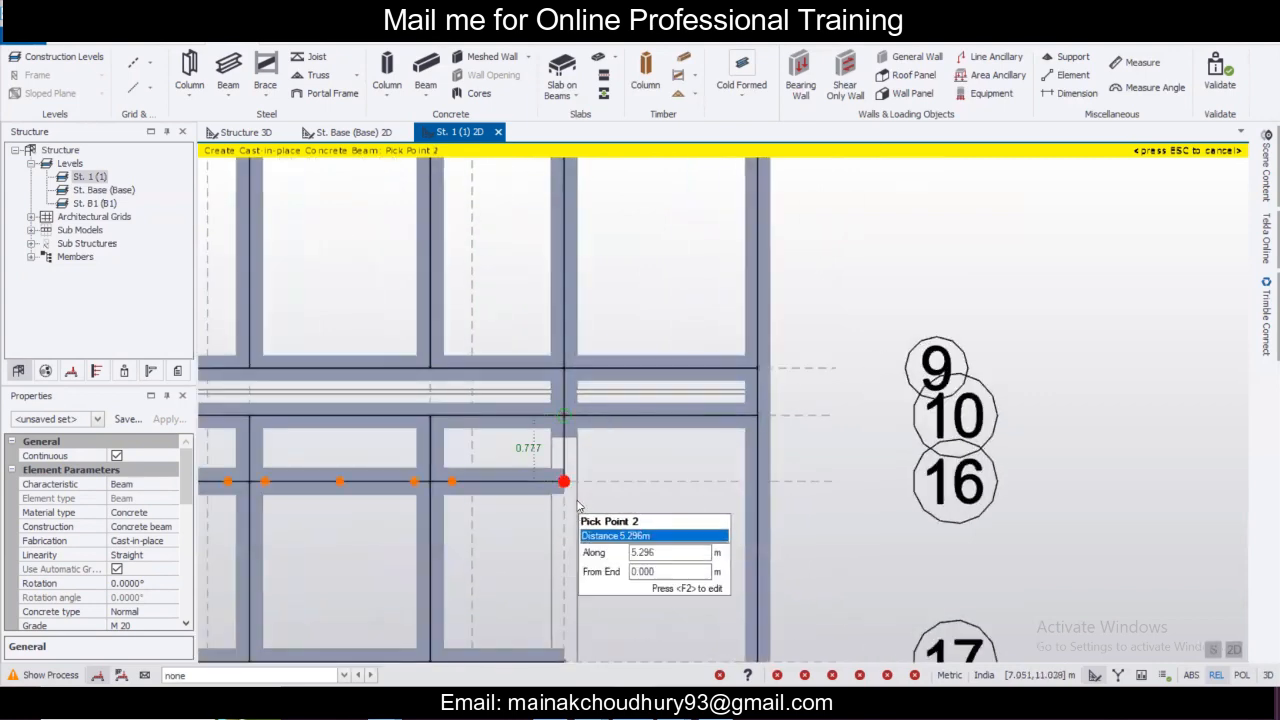
scroll(565, 483, "down", 4)
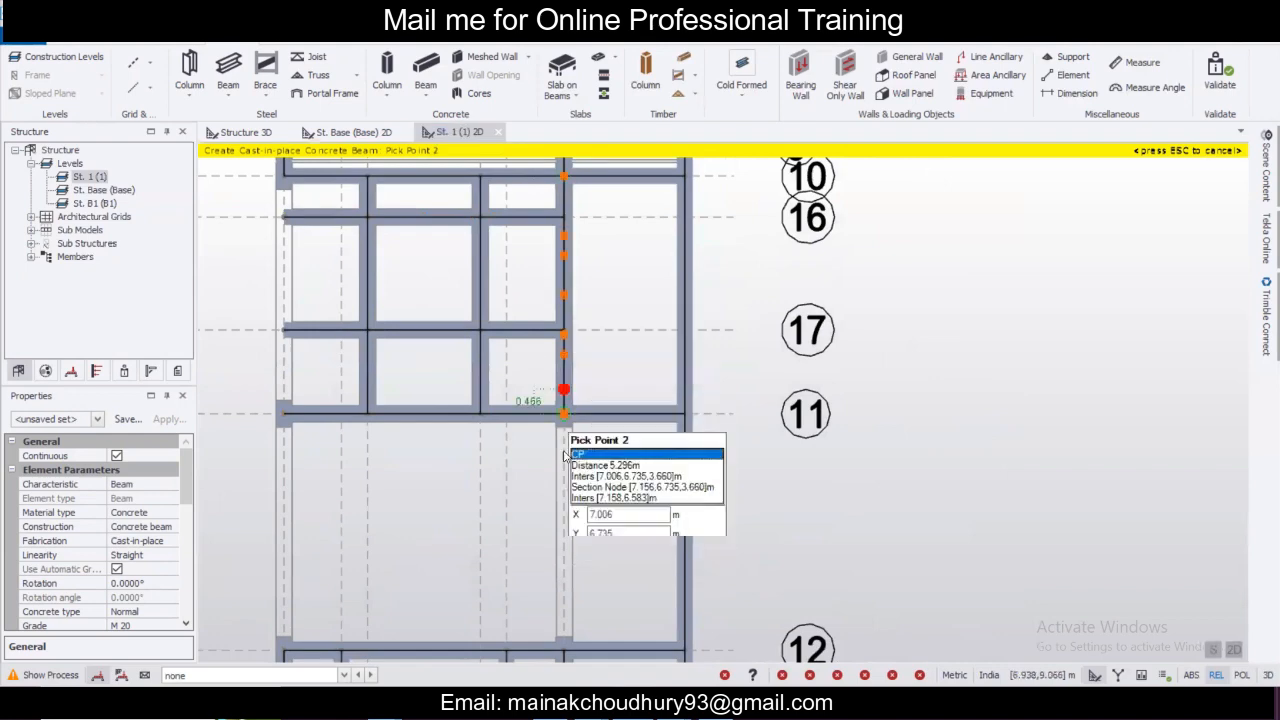
middle_click_drag(556, 420, 548, 283)
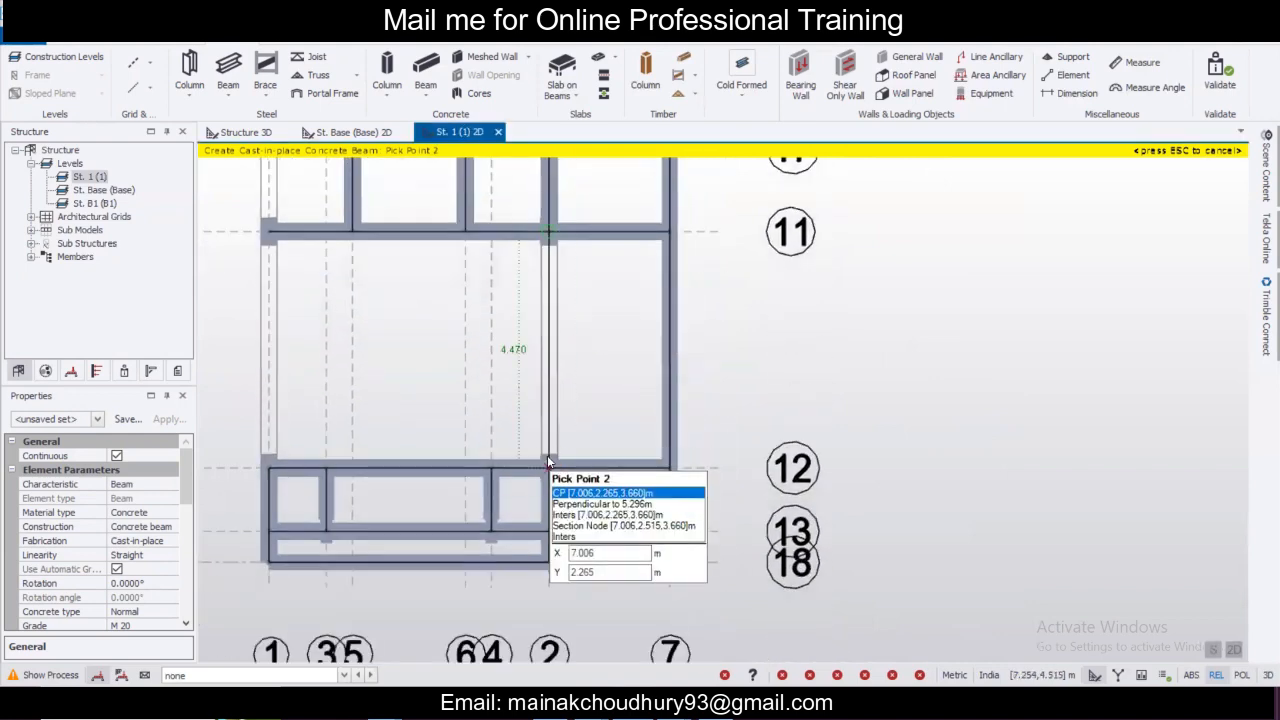
scroll(553, 457, "down", 2)
Place a concrete beam along gridline 1 from gridline 8 to gridline 9.
mouse_move(412, 365)
middle_mouse_down()
mouse_move(463, 443)
mouse_move(463, 469)
middle_mouse_up()
mouse_move(424, 292)
middle_mouse_down()
mouse_move(510, 406)
mouse_move(495, 449)
middle_mouse_up()
left_click(496, 197)
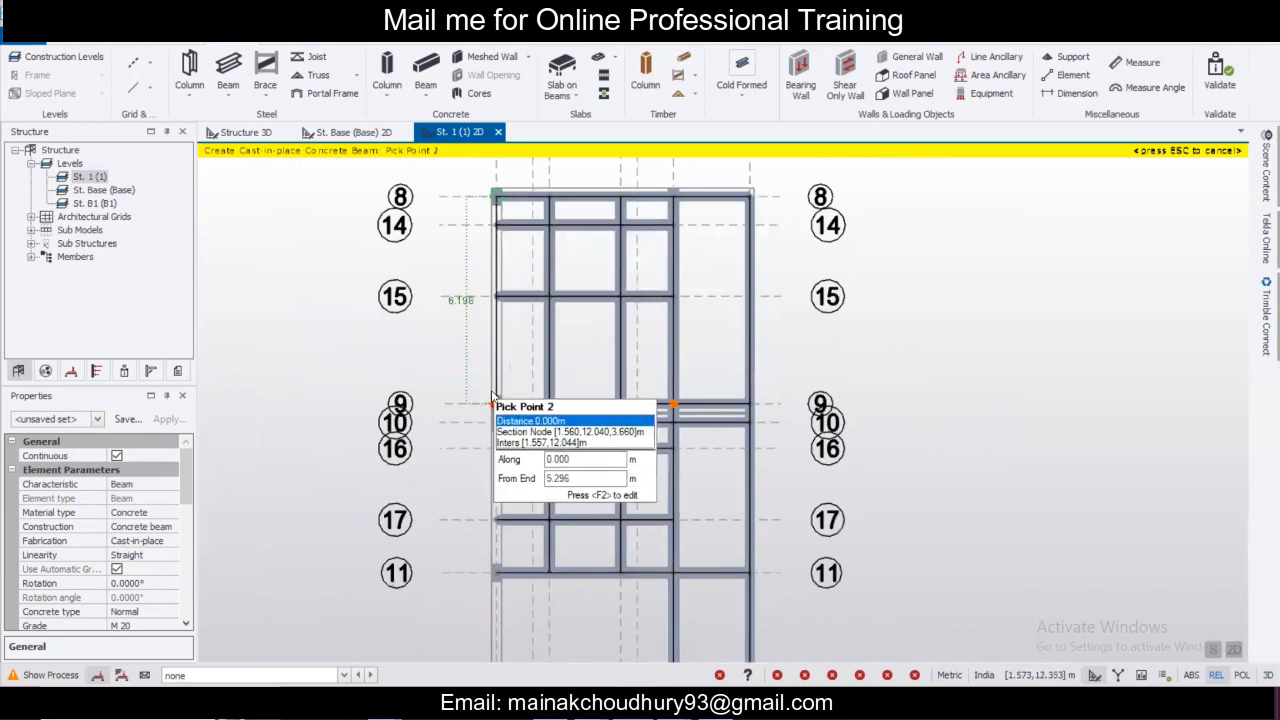
left_click(492, 403)
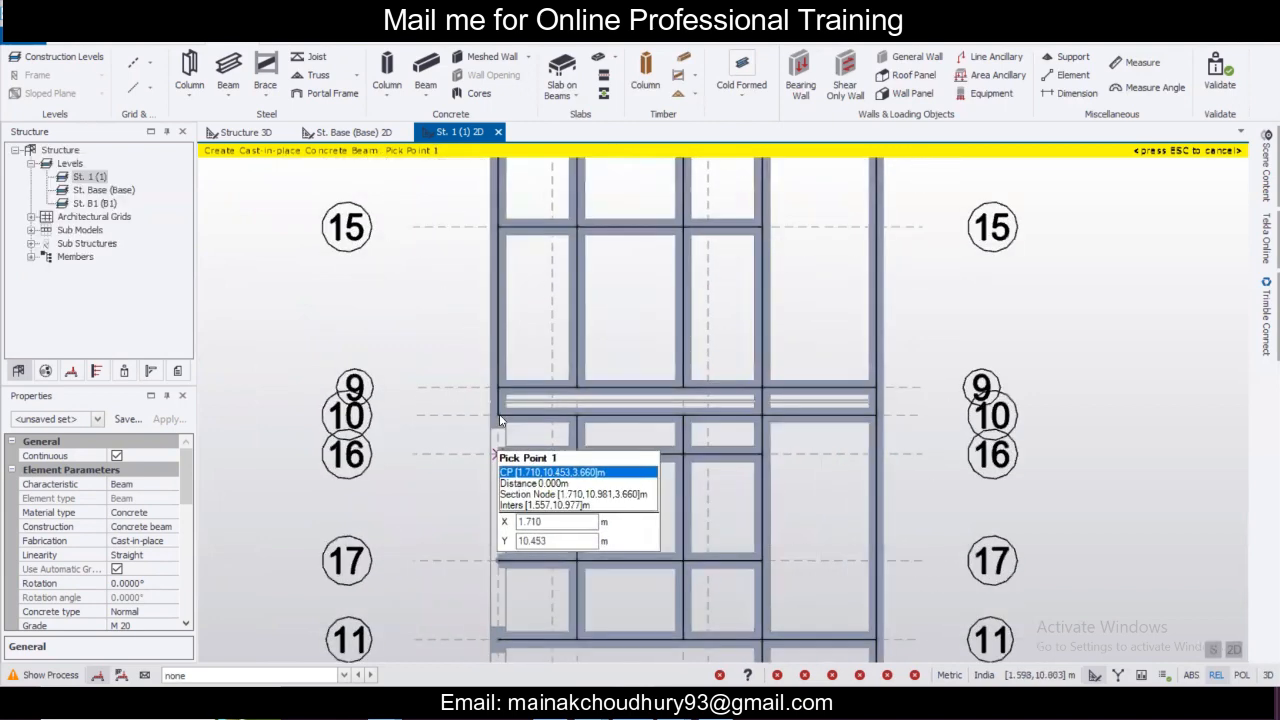
Place concrete beams along gridline 1 from gridline 10 through gridline 11 to gridline 12, and end the beam command.
left_click(499, 416)
scroll(499, 416, "down", 1)
middle_click_drag(504, 519, 518, 238)
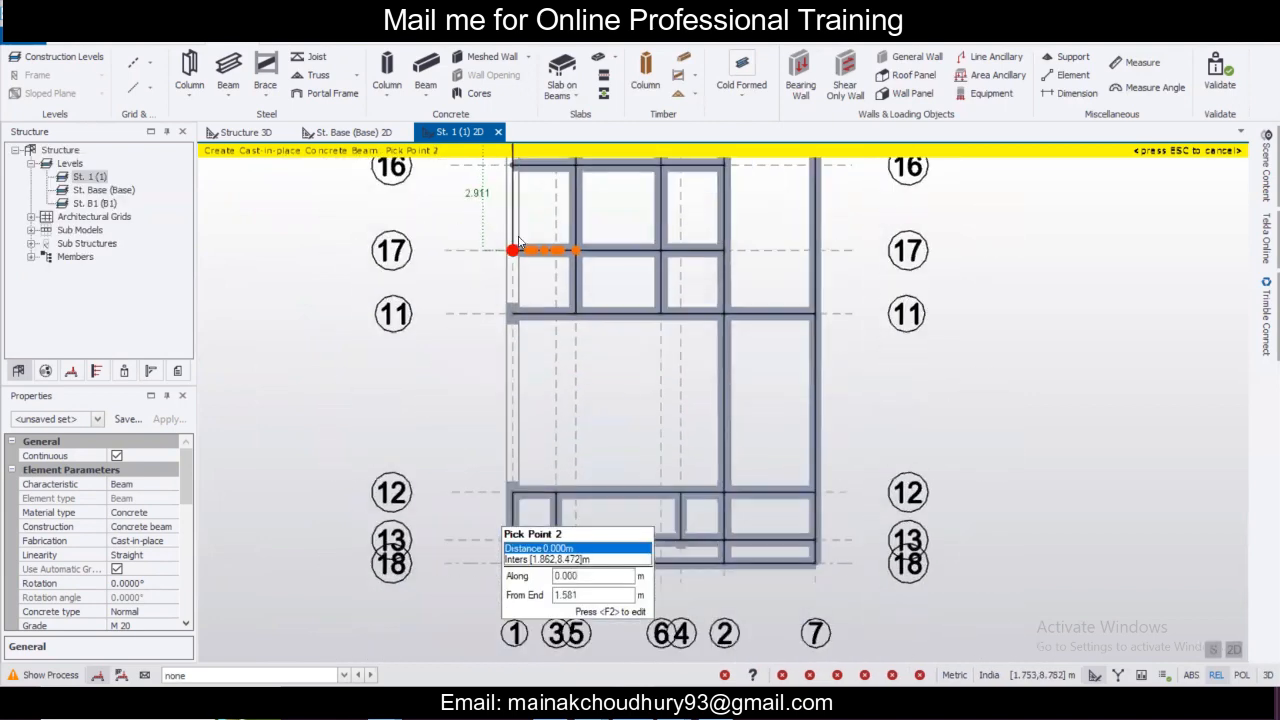
left_click(521, 319)
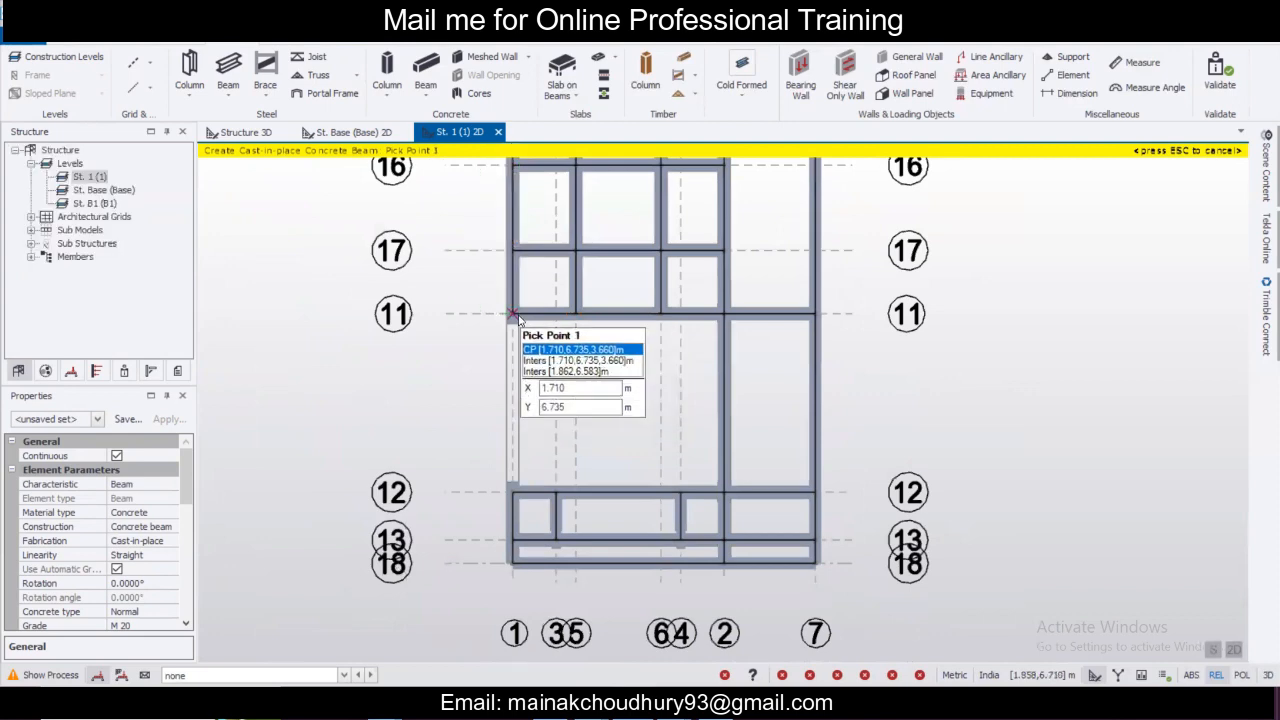
left_click(510, 497)
scroll(600, 440, "down", 3)
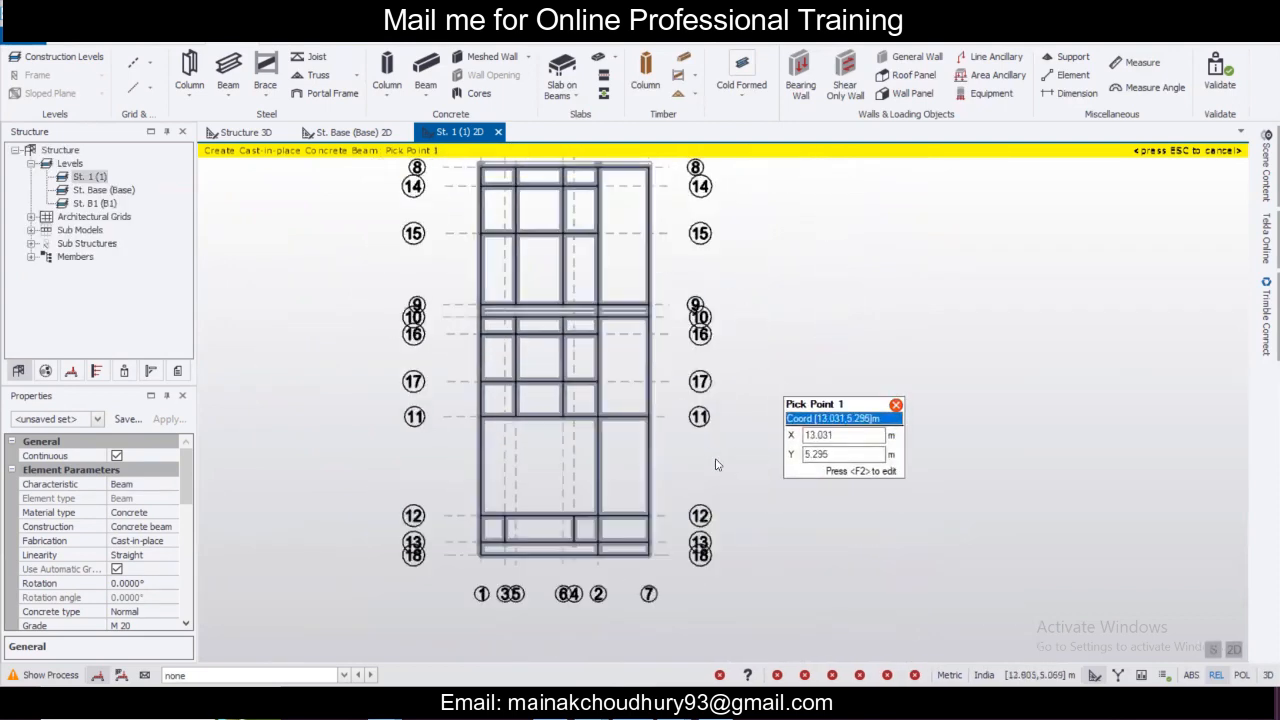
middle_click_drag(745, 437, 729, 448)
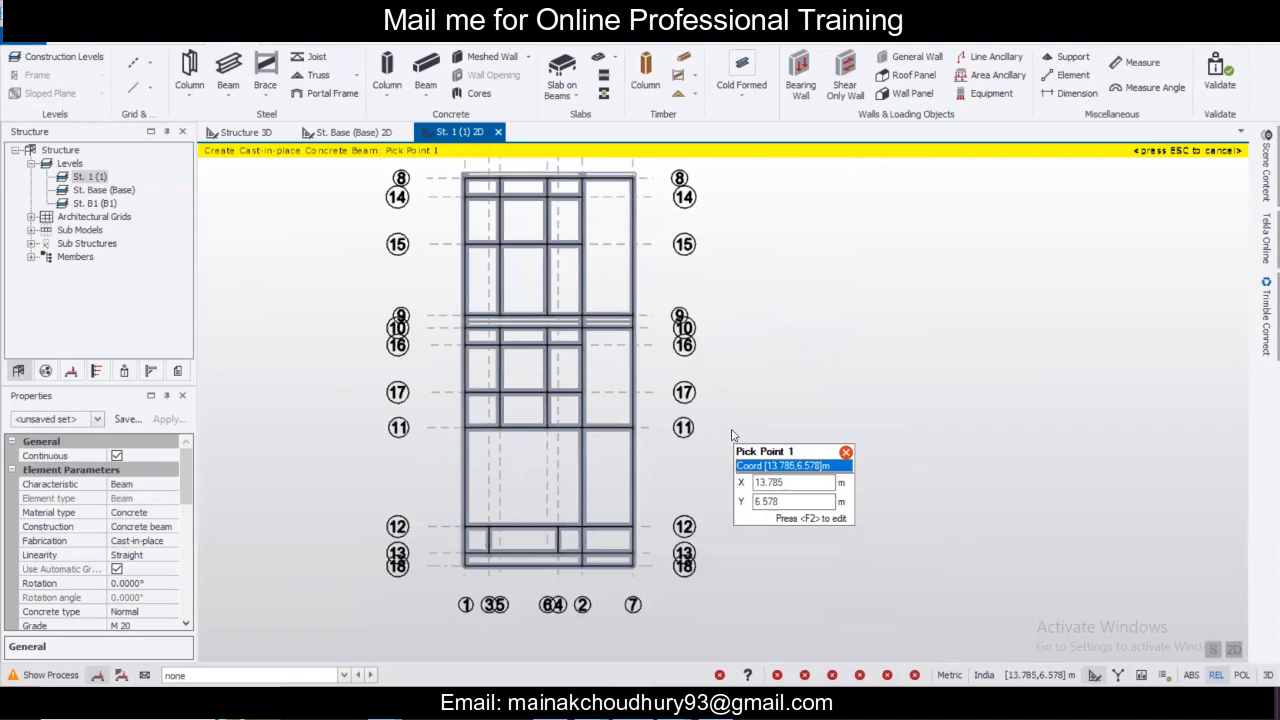
key("Escape")
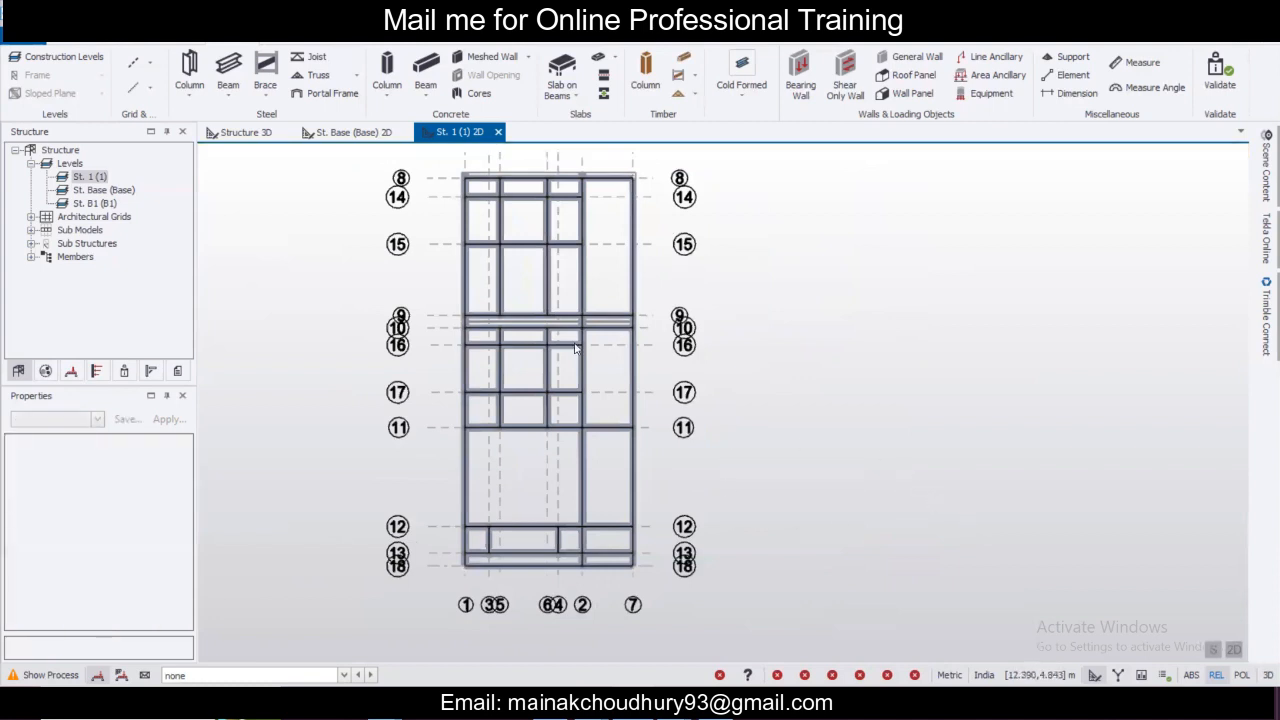
scroll(576, 348, "down", 2)
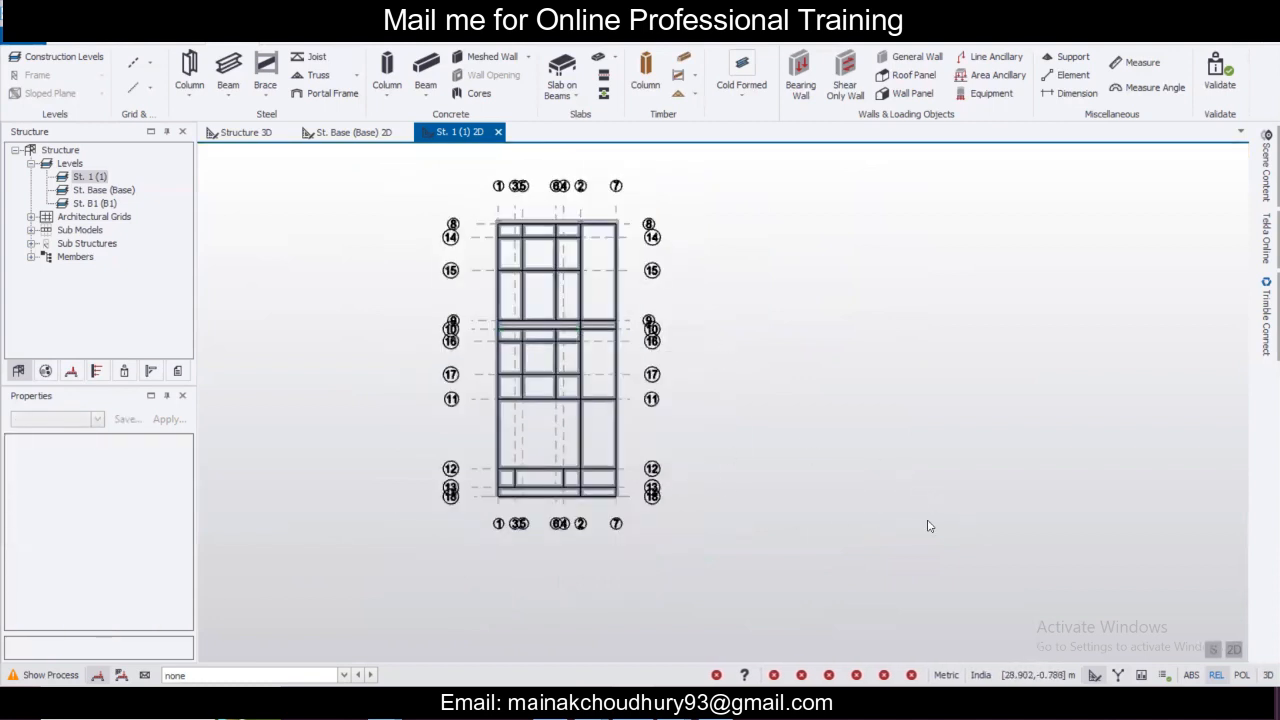
Validate the model and examine the listed member intersection warnings on the highlighted columns and beam in the 3D view.
left_click(1225, 74)
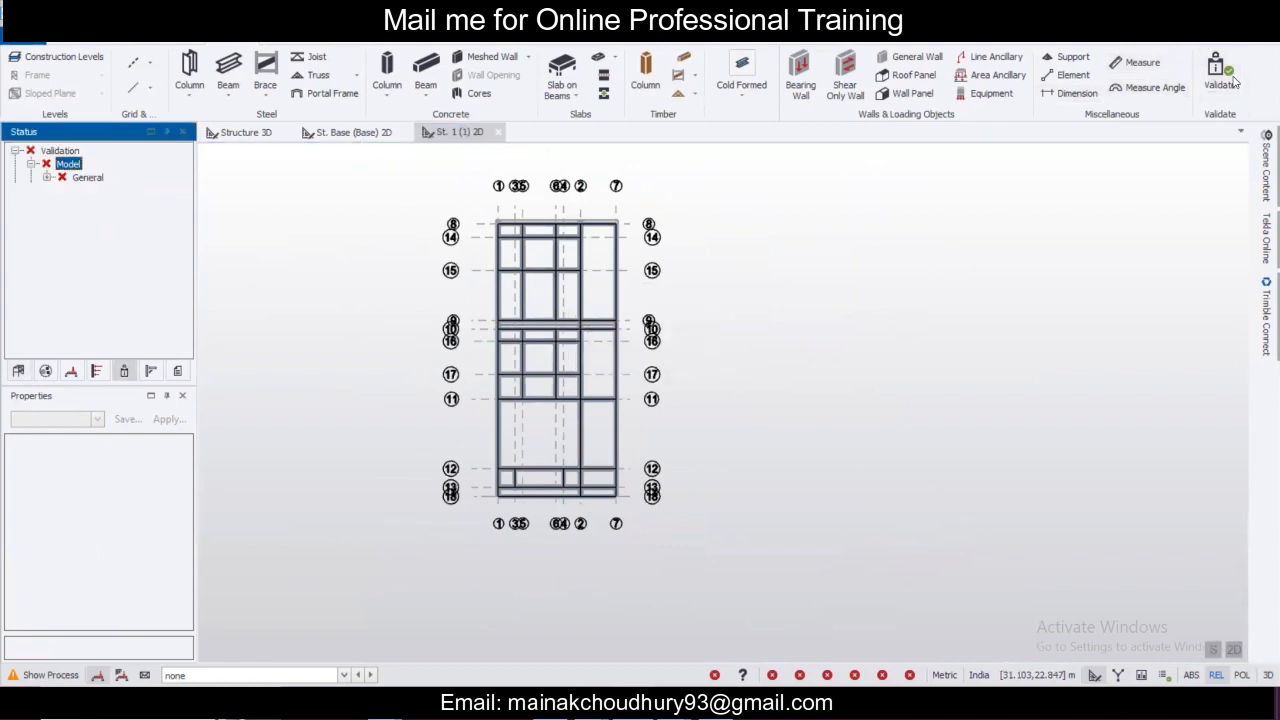
left_click(46, 177)
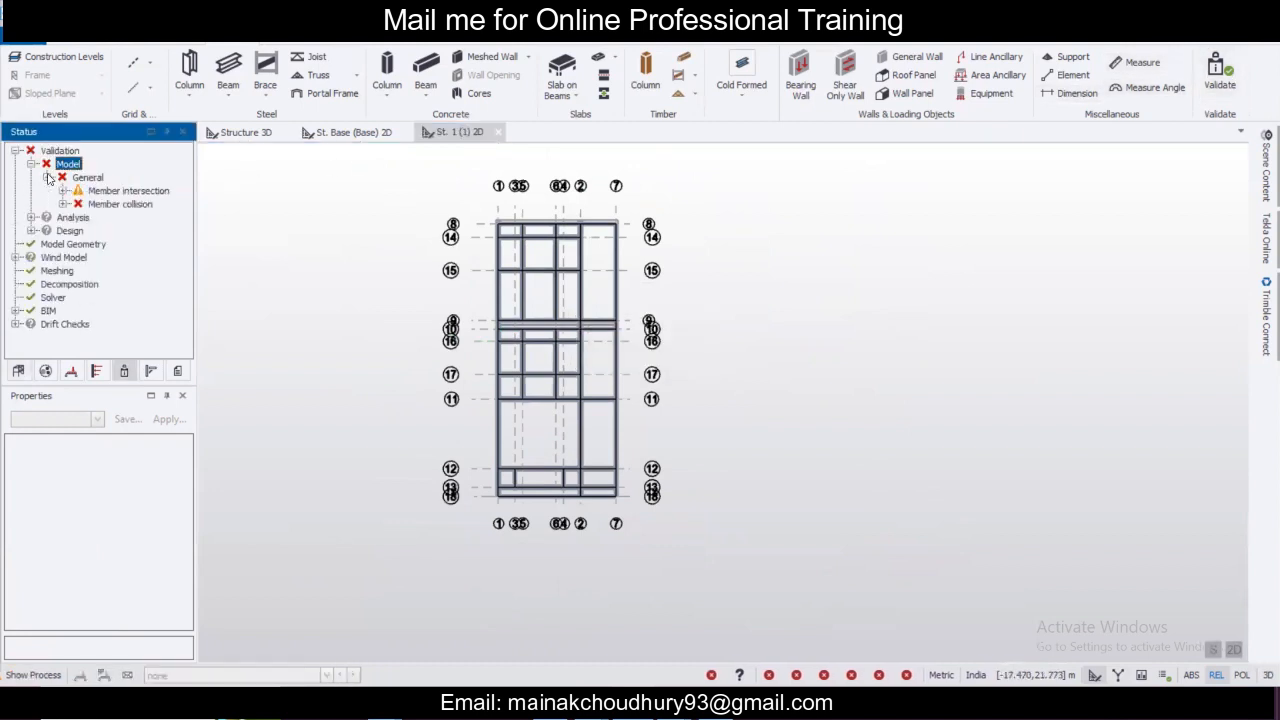
left_click(63, 190)
left_click(112, 204)
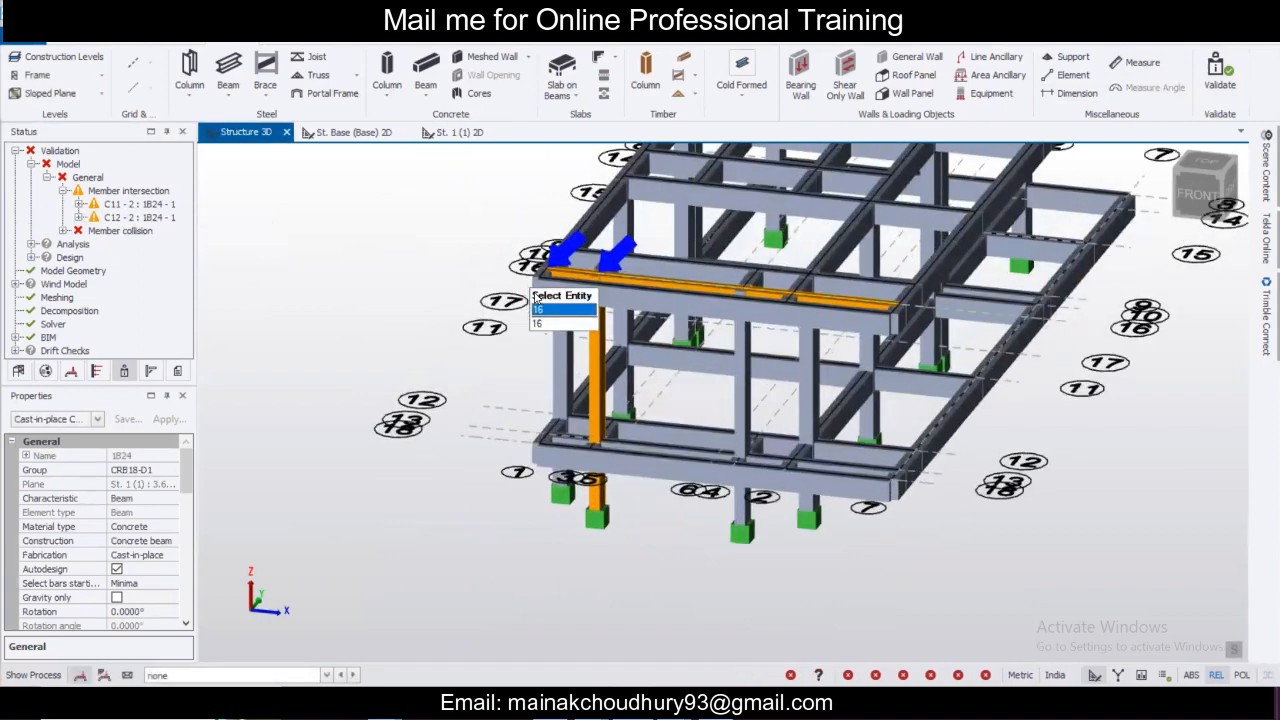
left_click(114, 218)
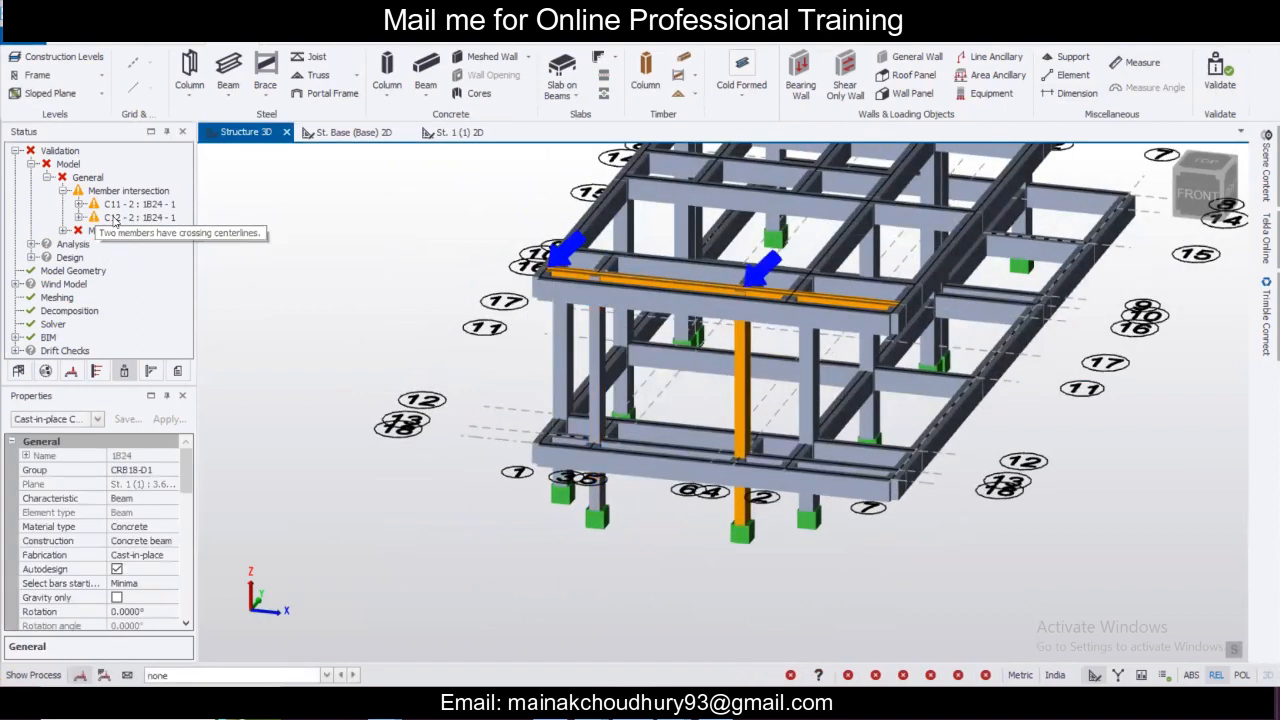
right_click_drag(723, 383, 577, 445)
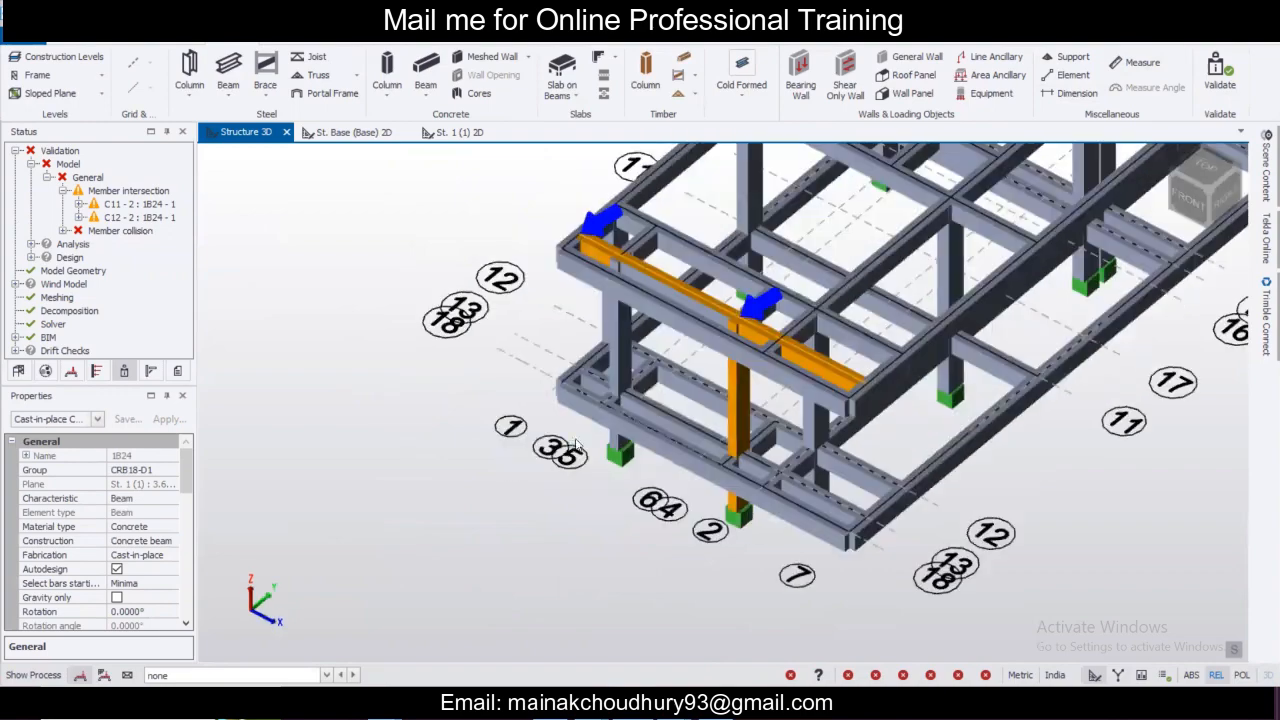
right_click_drag(488, 446, 465, 477)
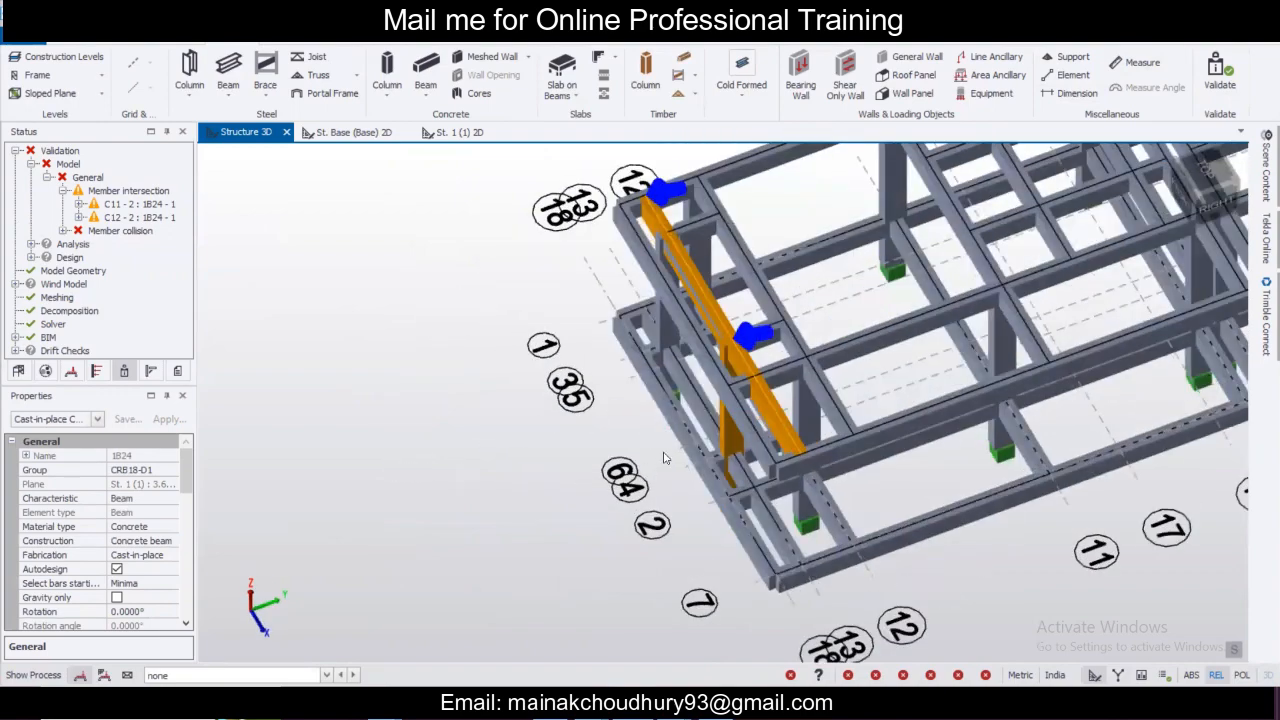
right_click_drag(663, 453, 662, 488)
In the St. 1 2D plan, delete the overlapping short concrete beam on gridline 13 between gridlines 3 and 4.
left_click(459, 133)
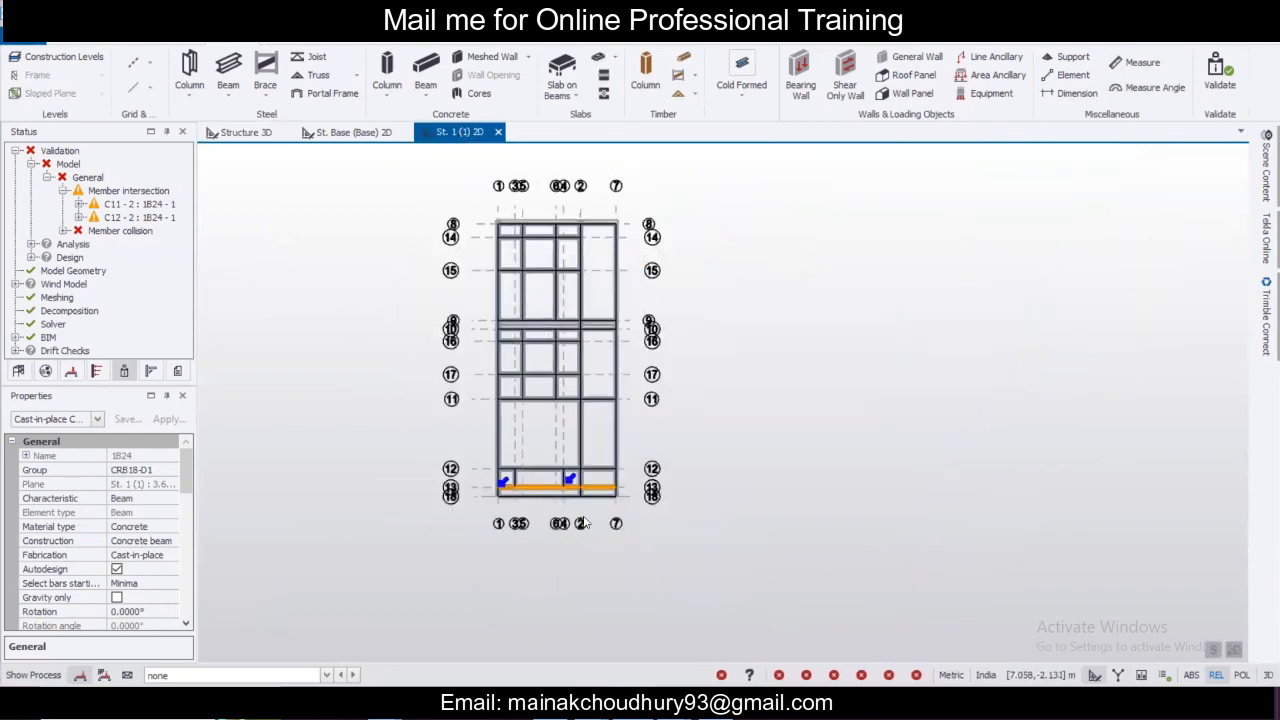
scroll(587, 523, "up", 5)
left_click(483, 395)
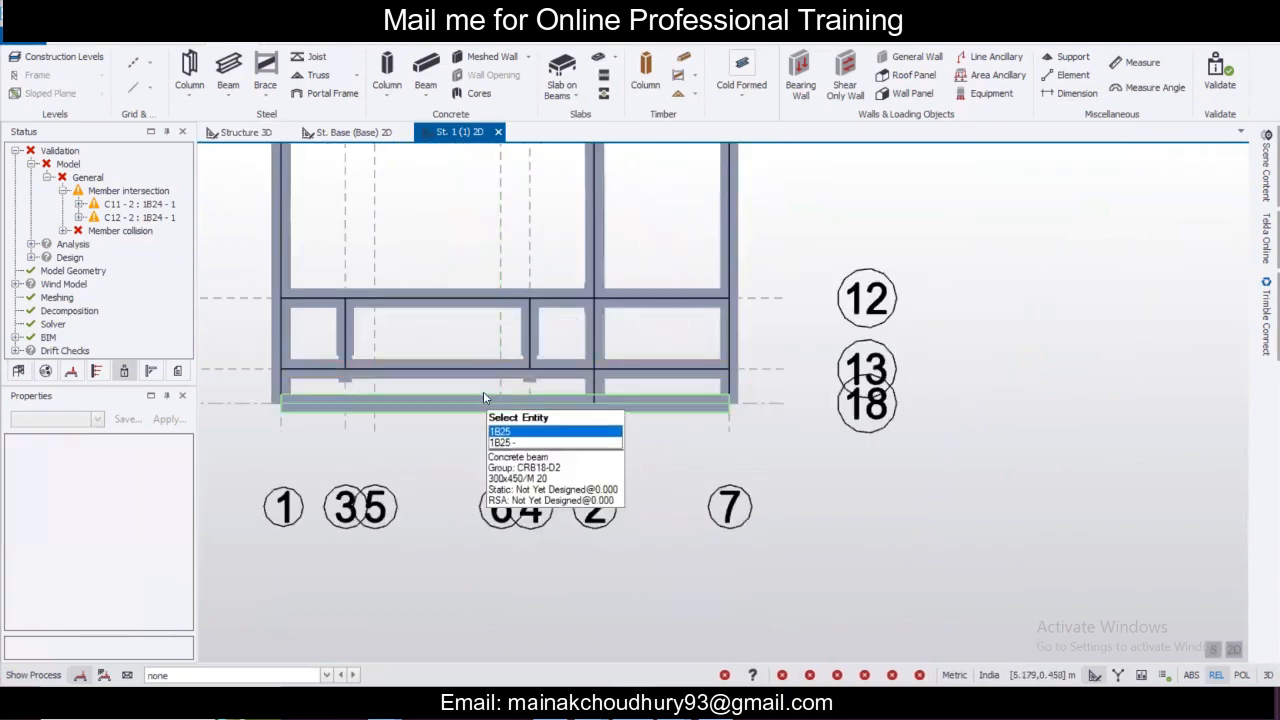
left_click(488, 381)
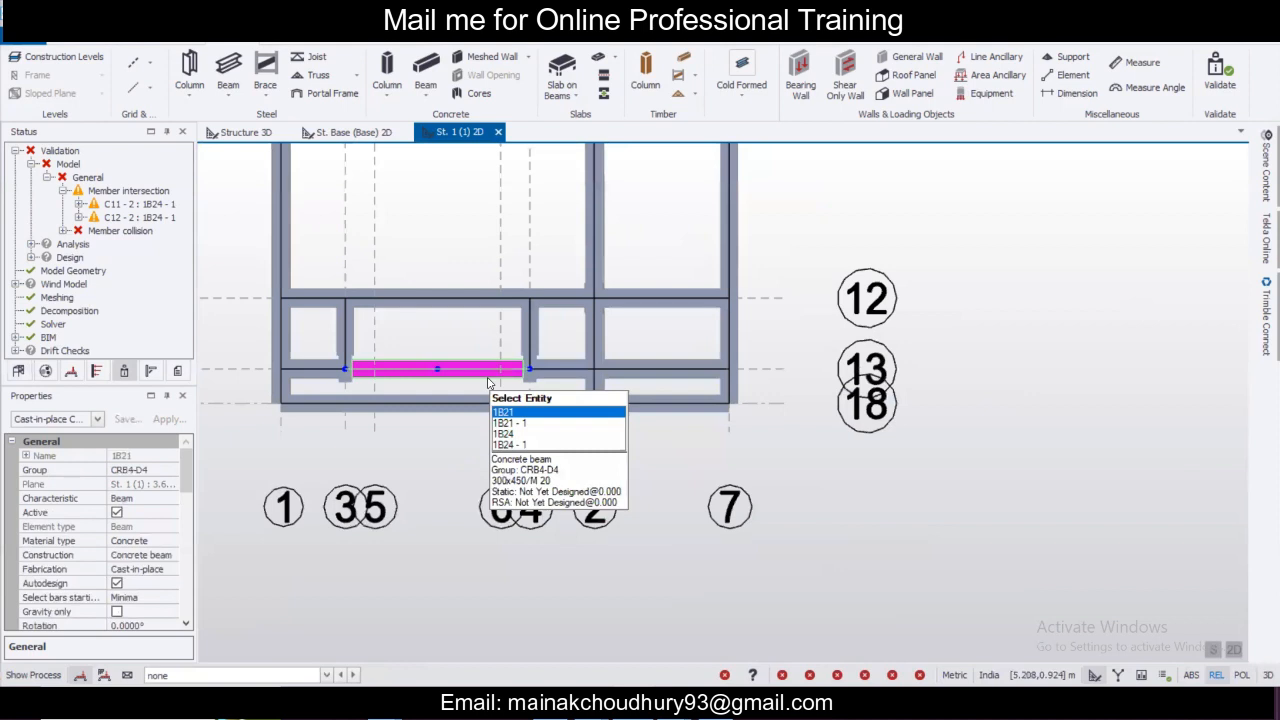
key("Escape")
Select the full-length concrete beam on gridline 13 and add a node to it at gridline 3.
left_click(488, 376)
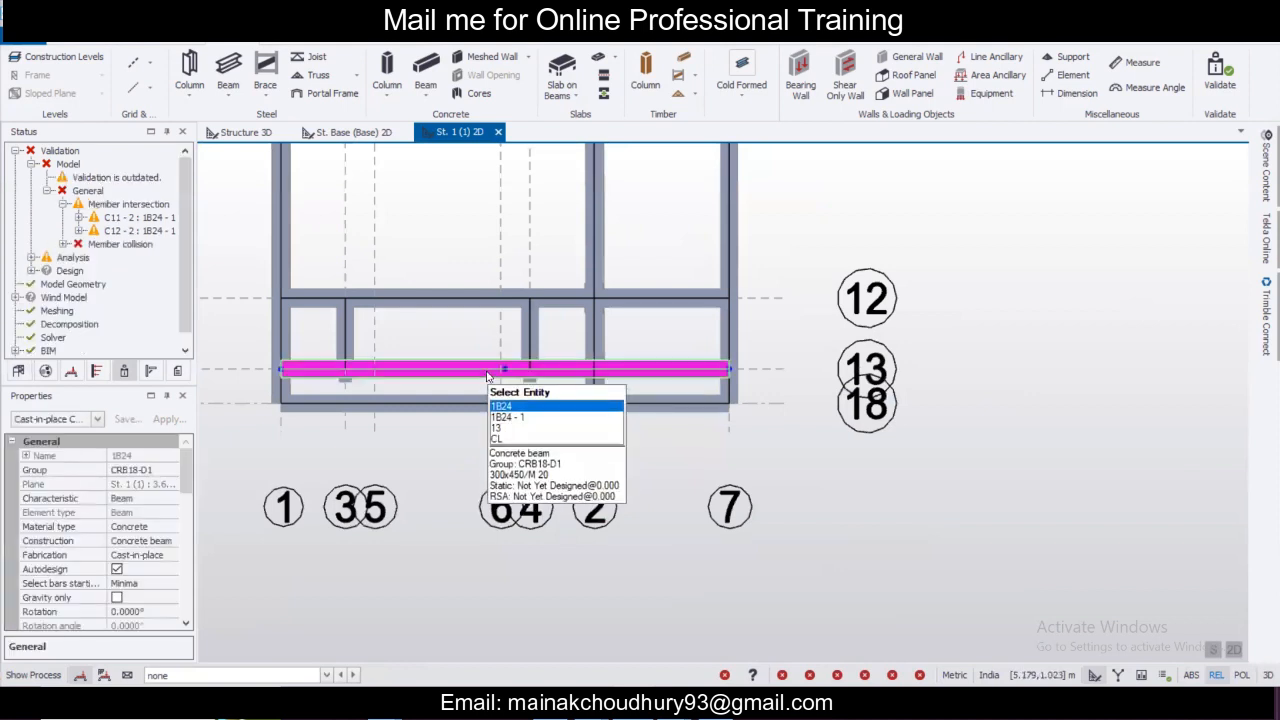
scroll(497, 373, "up", 2)
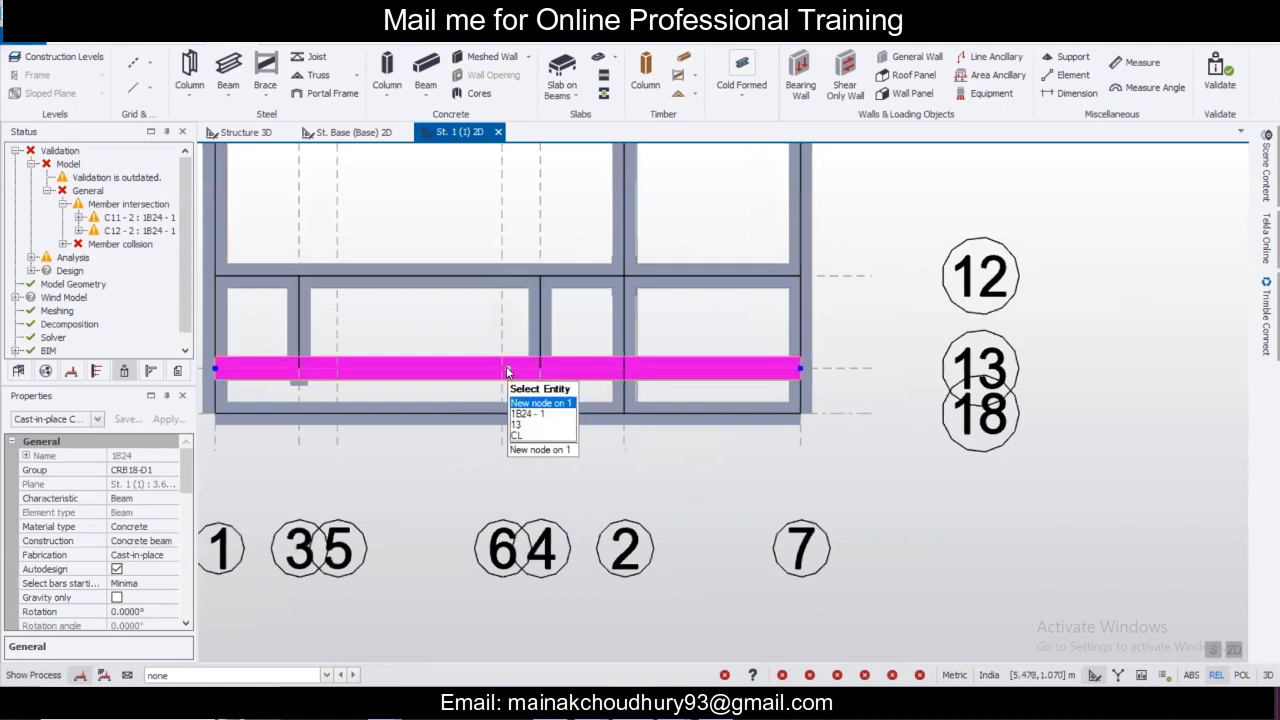
left_click(508, 370)
left_click(299, 370)
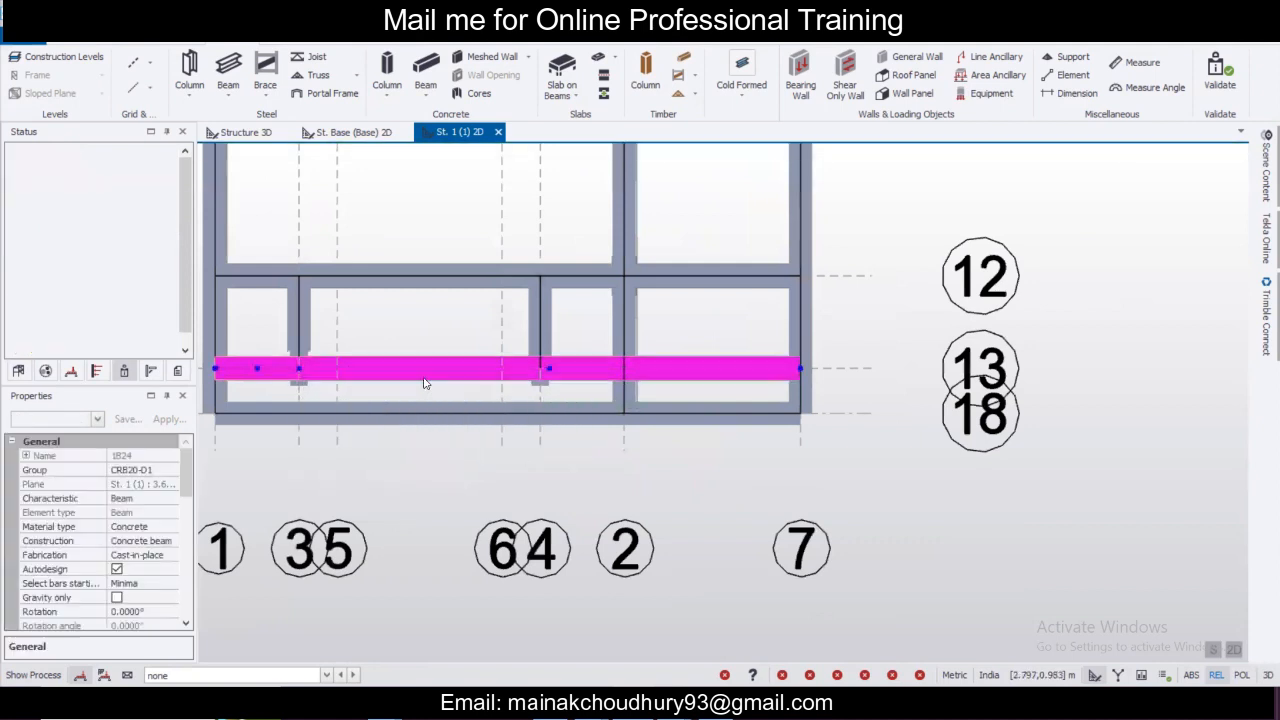
Add nodes to the gridline 13 beam at gridlines 4 and 2, and deselect the beam.
left_click(546, 371)
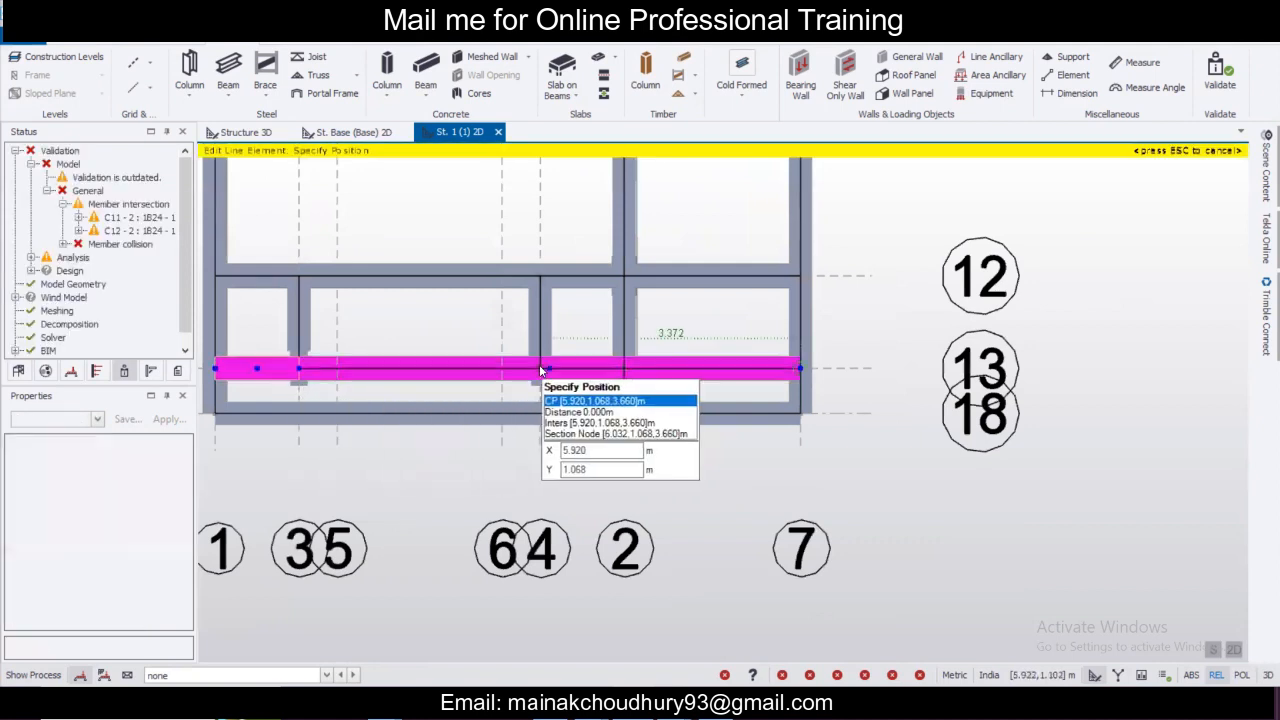
left_click(548, 372)
left_click(670, 369)
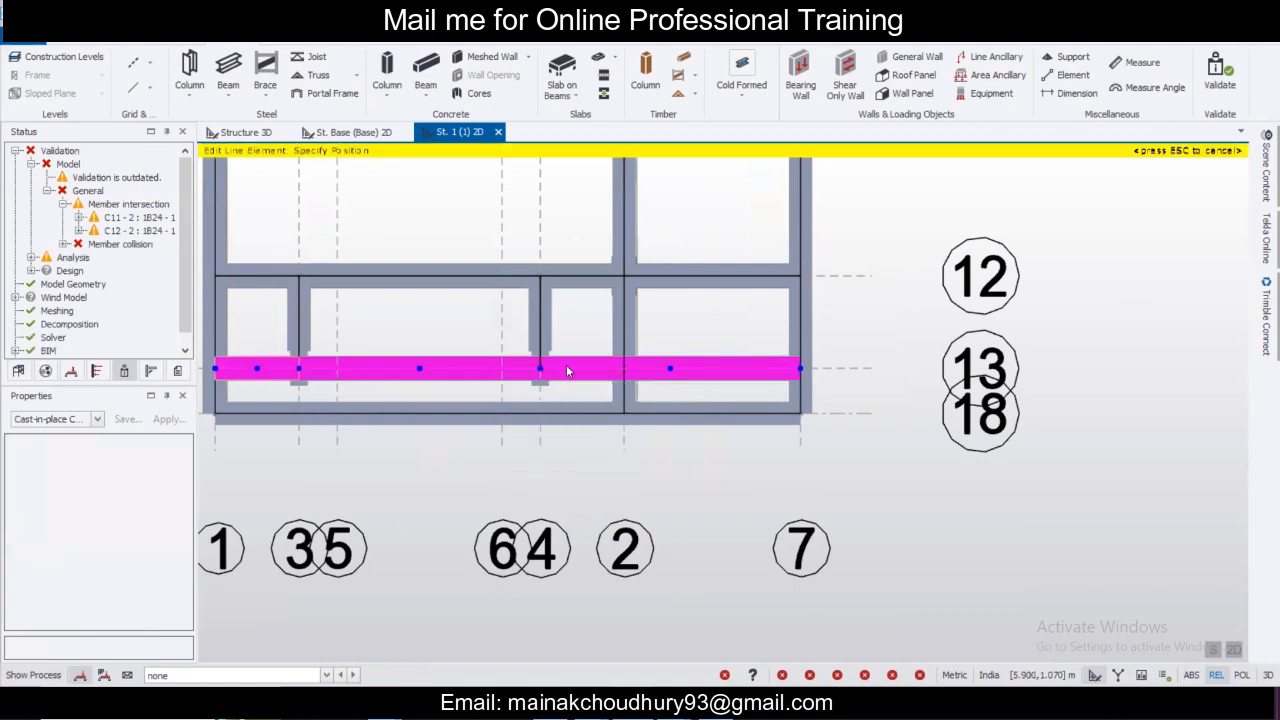
left_click(623, 370)
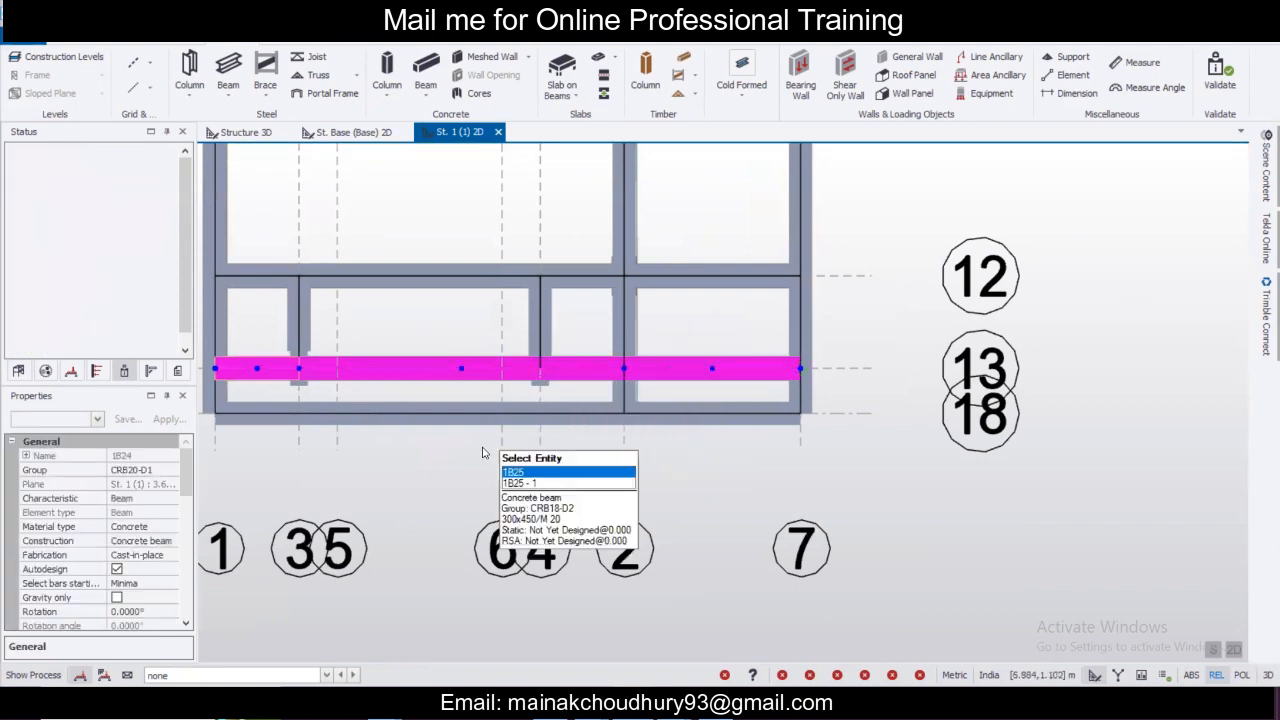
left_click(464, 370)
left_click(540, 369)
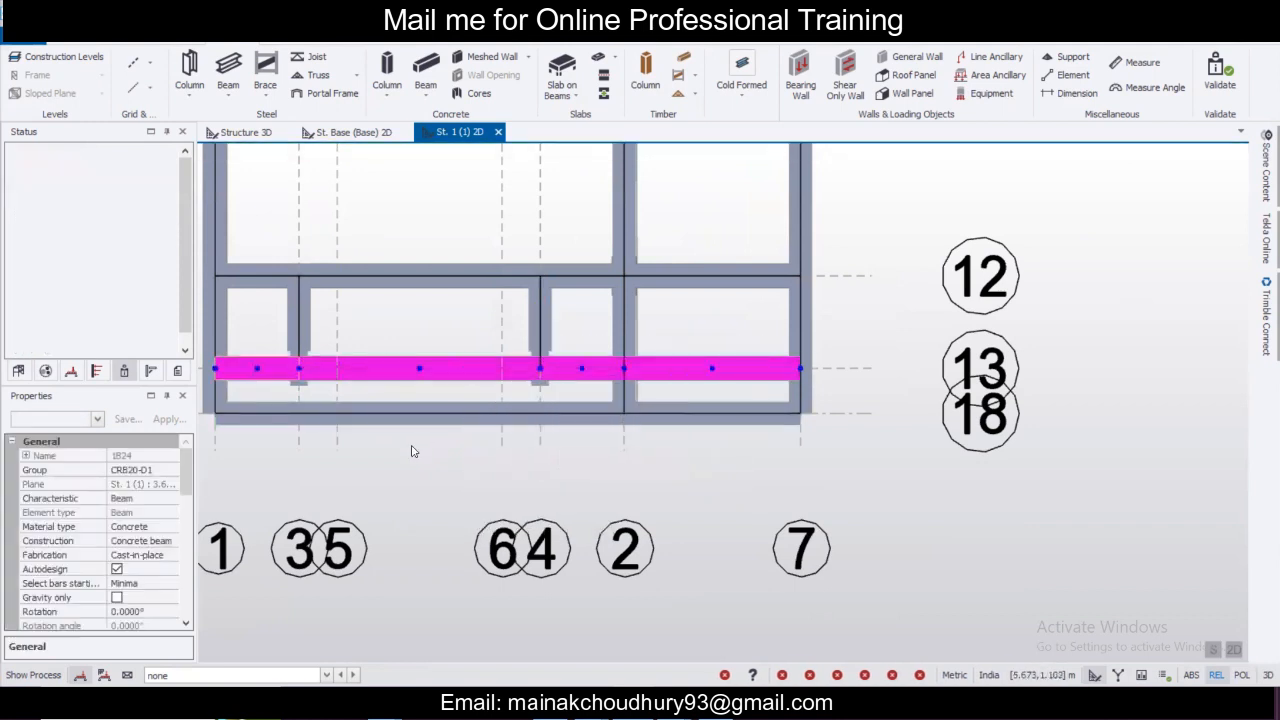
left_click(409, 453)
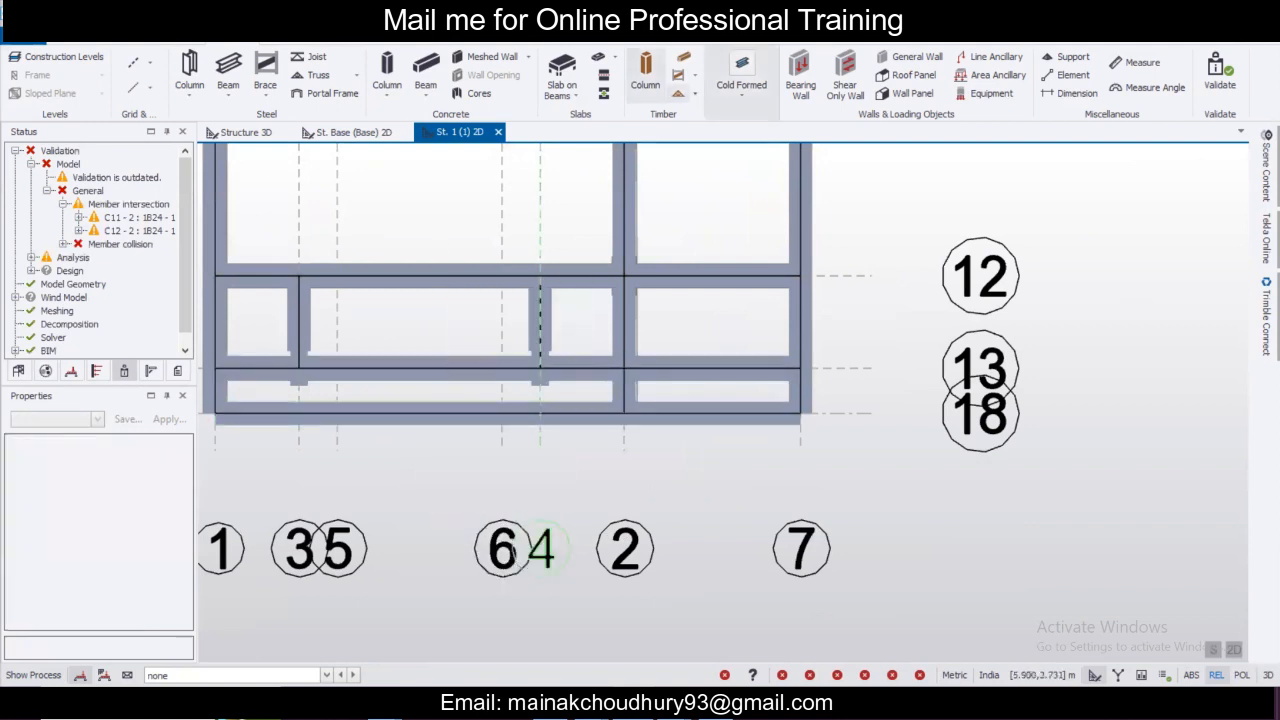
Run the model validation again on the corrected beam layout.
left_click(1213, 72)
scroll(716, 370, "down", 5)
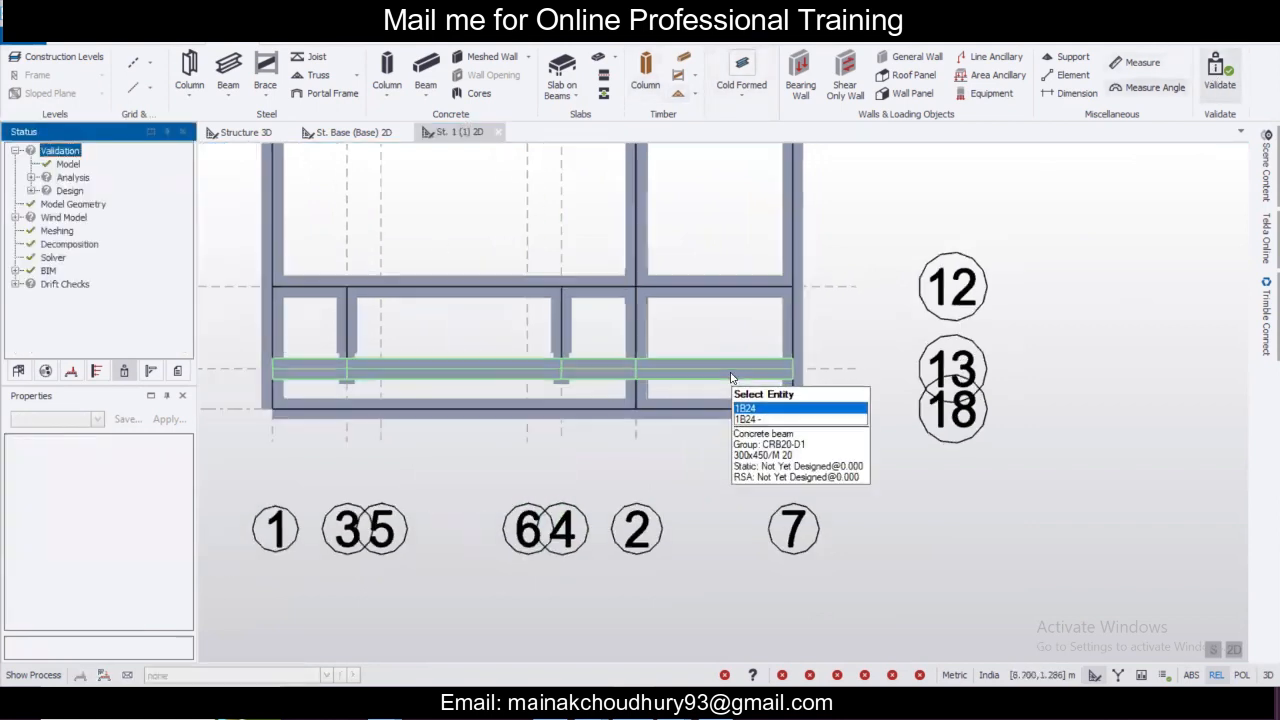
scroll(716, 370, "up", 1)
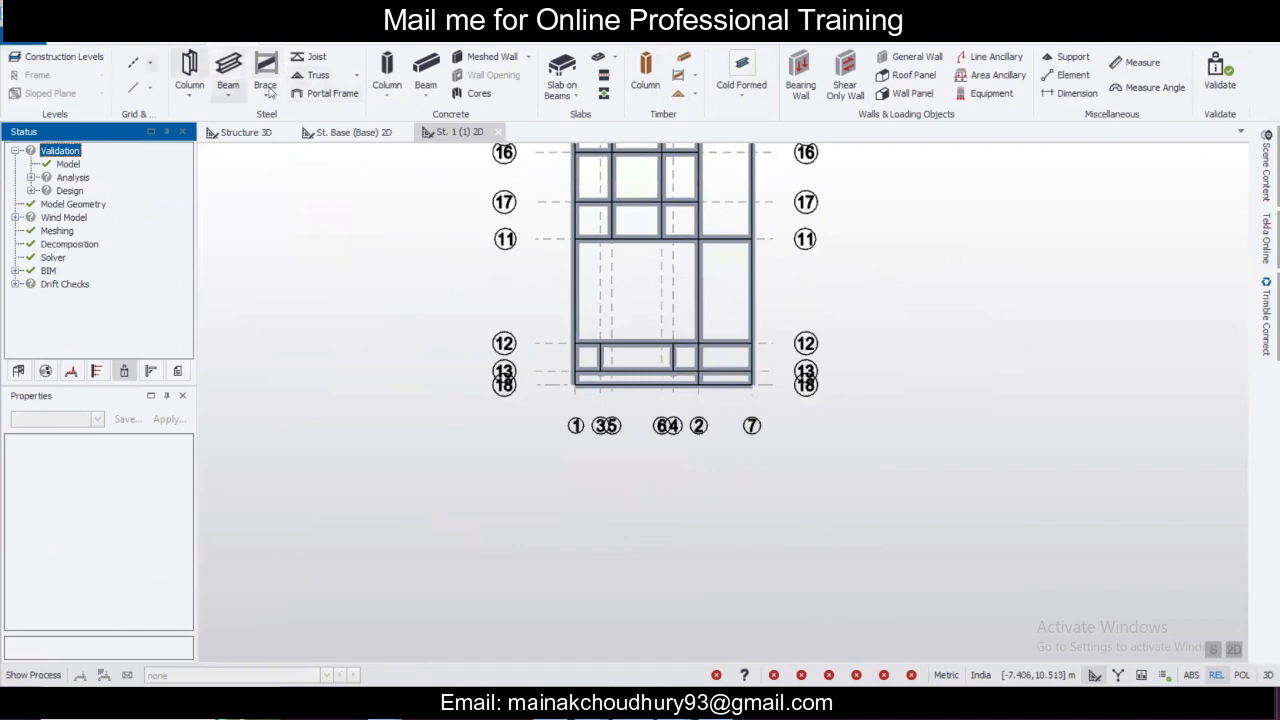
Examine the beam and column layout in the 3D structure view from several angles.
left_click(237, 133)
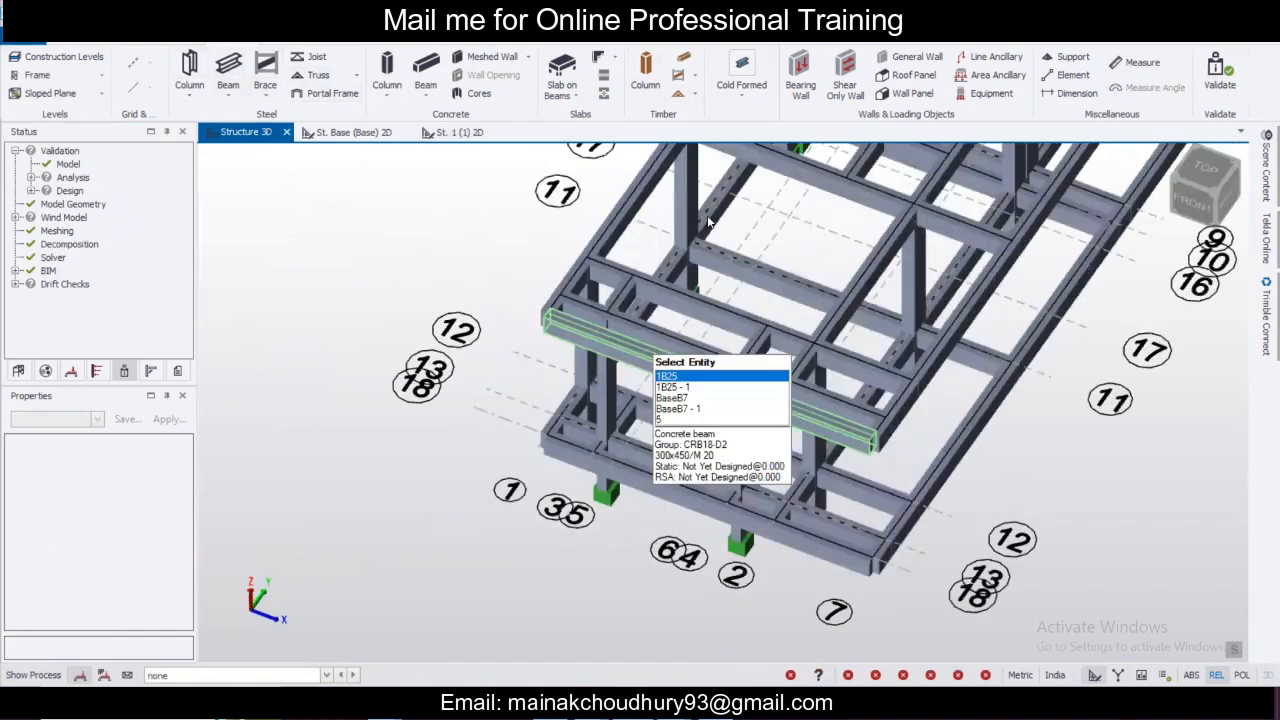
right_click_drag(693, 214, 831, 340)
scroll(831, 340, "down", 4)
right_click_drag(902, 395, 771, 394)
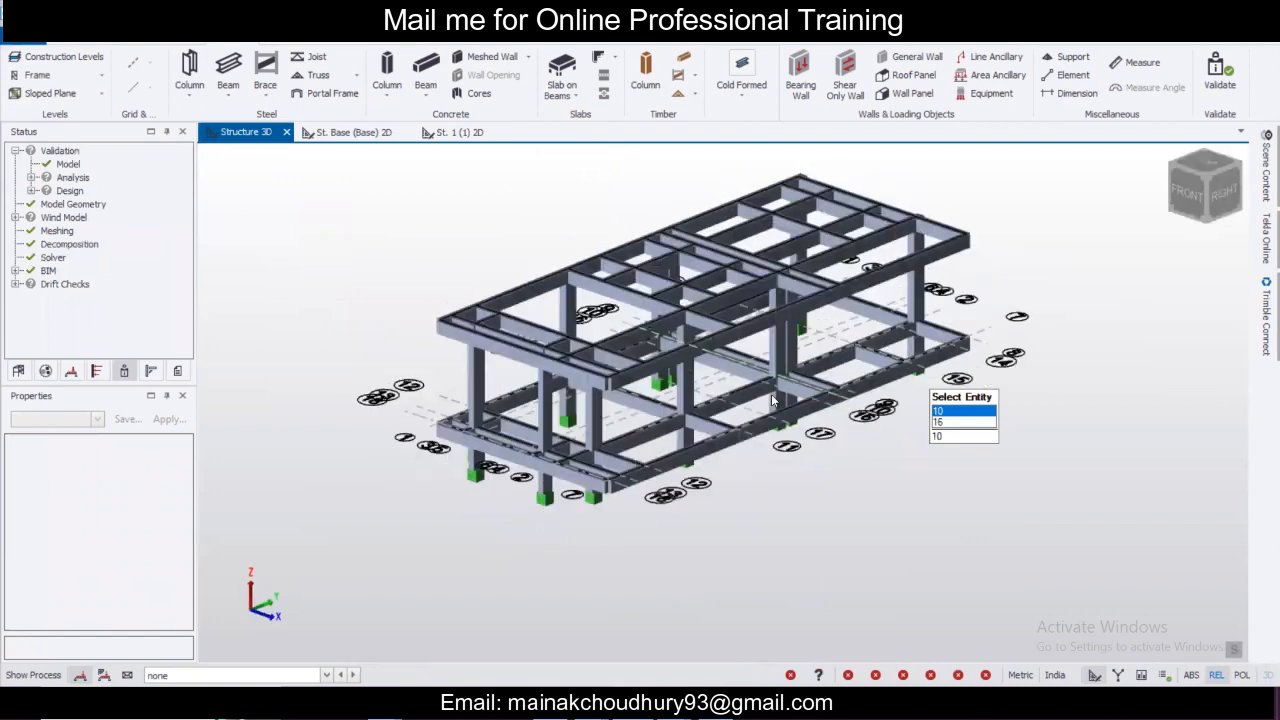
scroll(716, 379, "up", 1)
scroll(716, 379, "down", 2)
right_click_drag(914, 384, 433, 263)
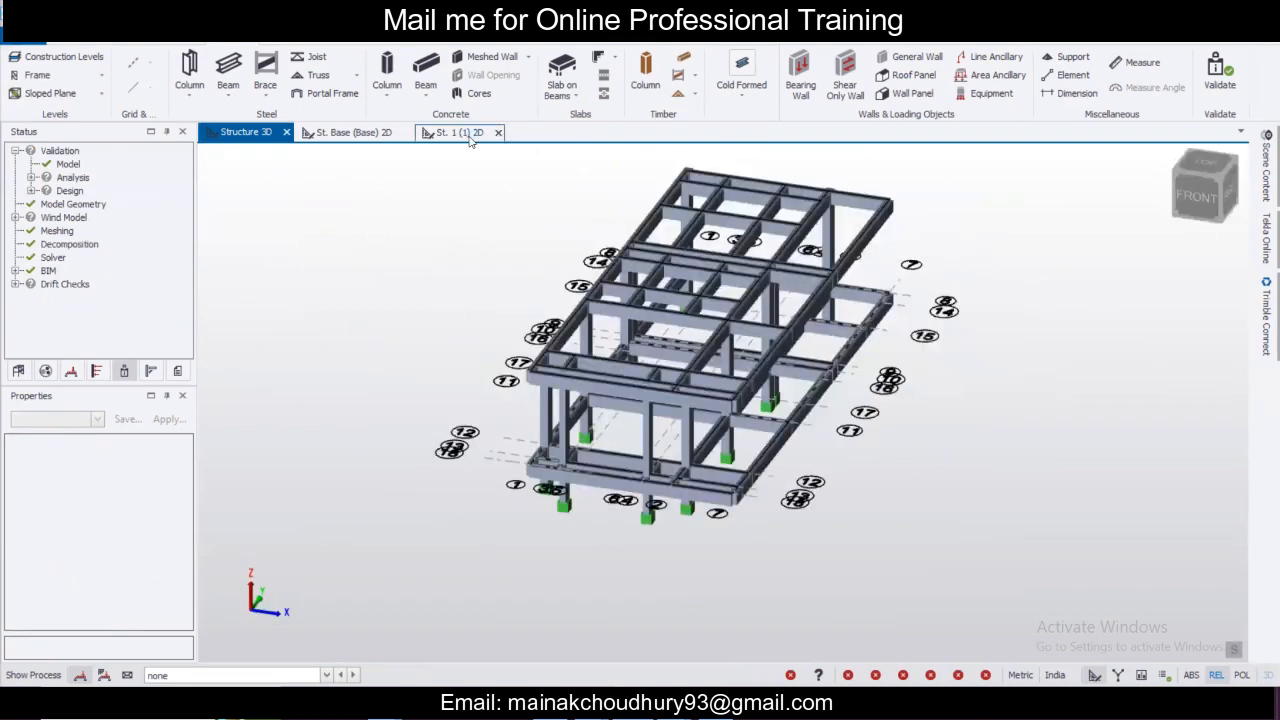
Start a Slab on Beams in the St. 1 2D plan and review its depth, grade and decomposition parameters.
left_click(470, 136)
left_click(561, 68)
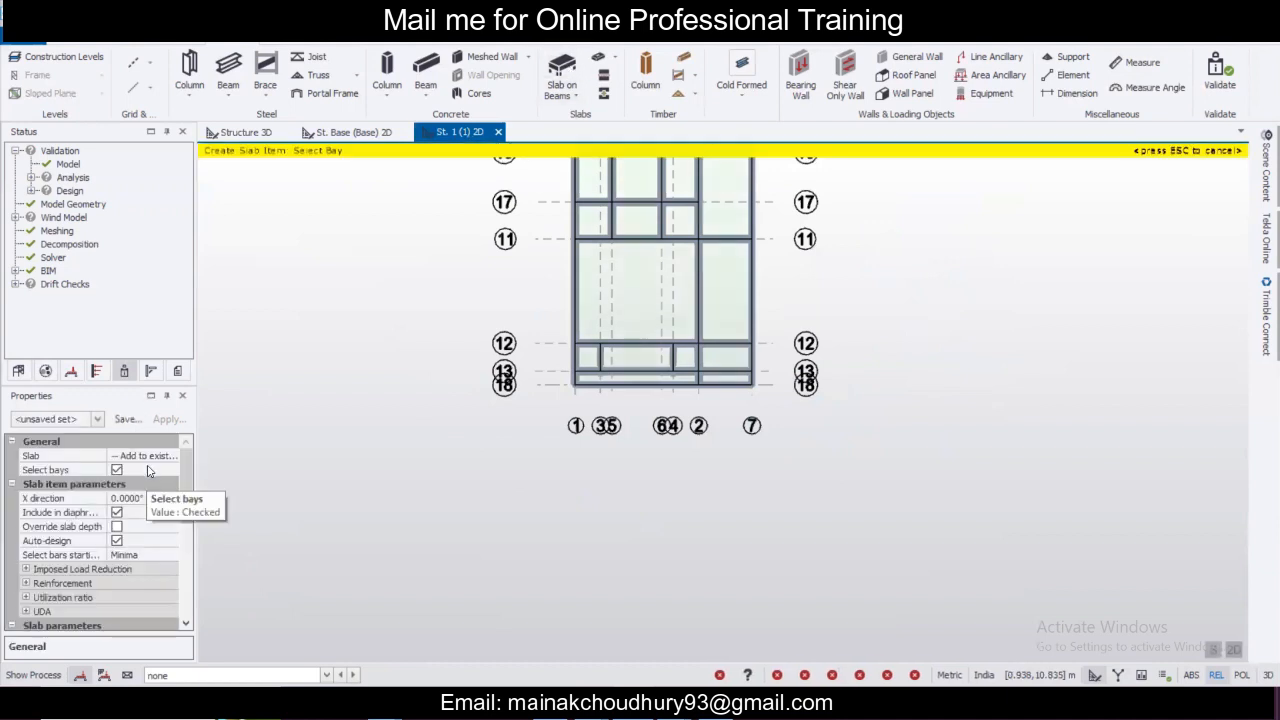
left_click_drag(189, 476, 180, 540)
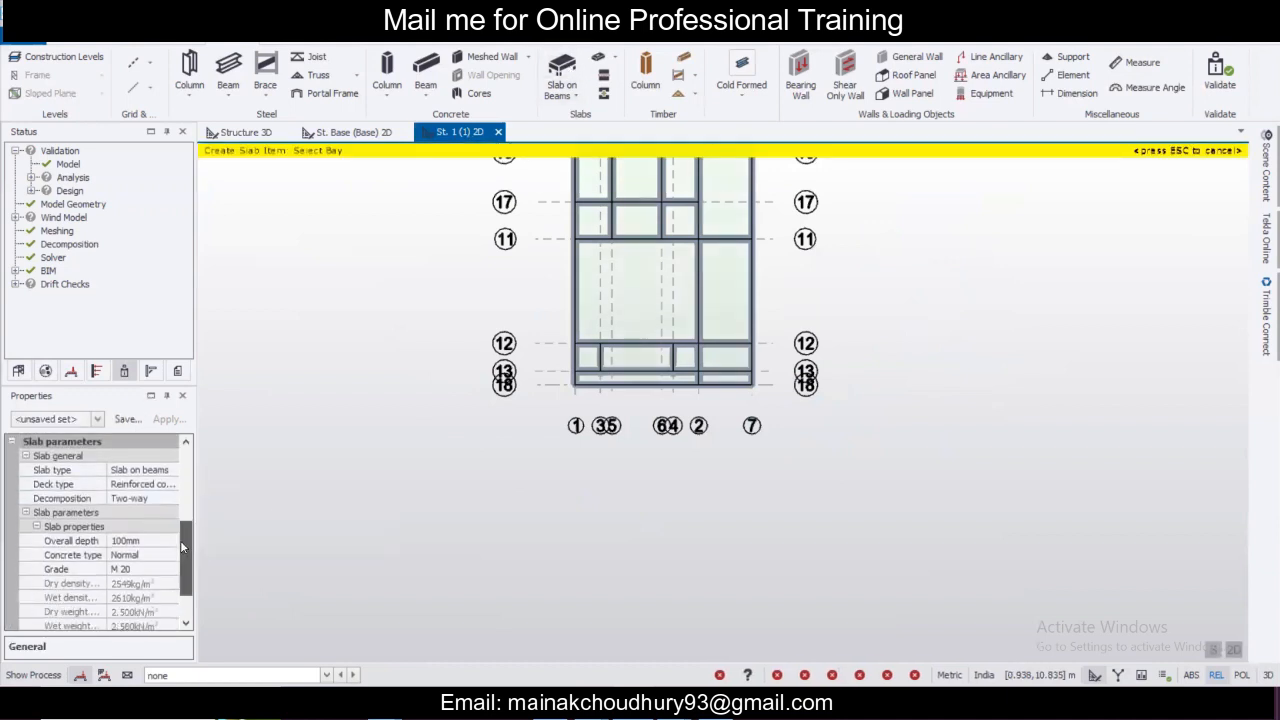
scroll(425, 423, "down", 4)
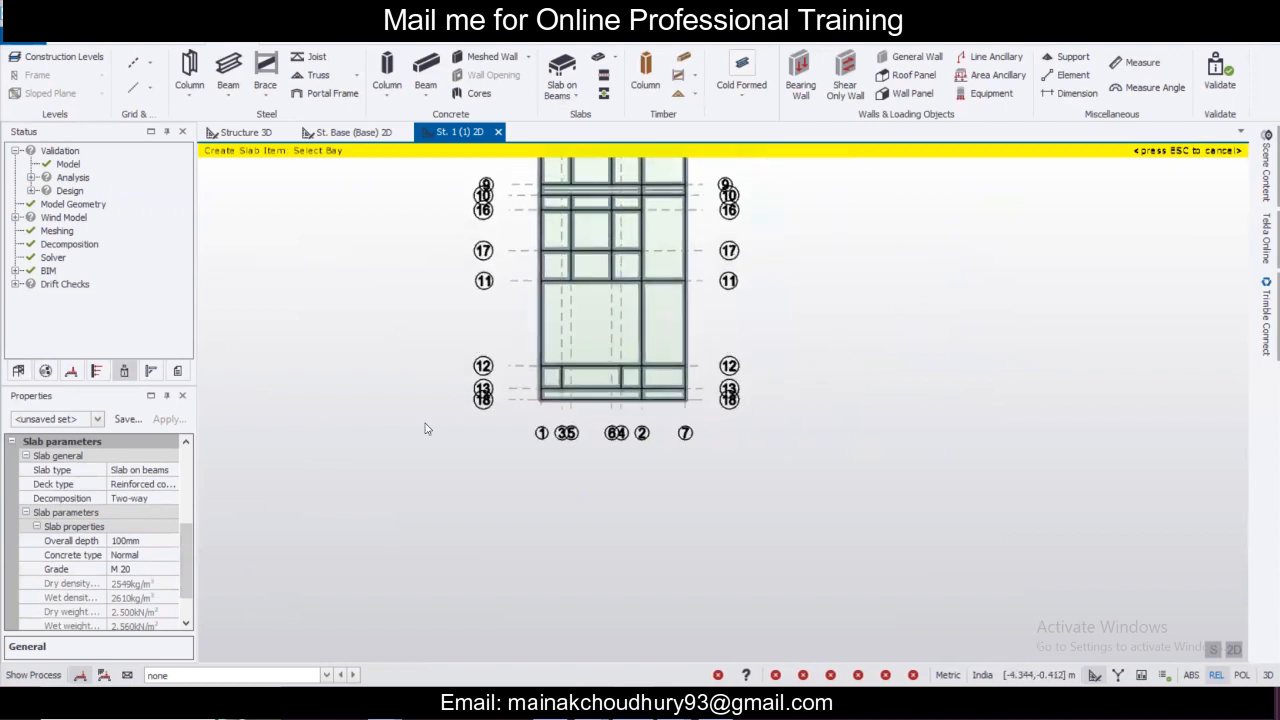
middle_click_drag(433, 420, 428, 440)
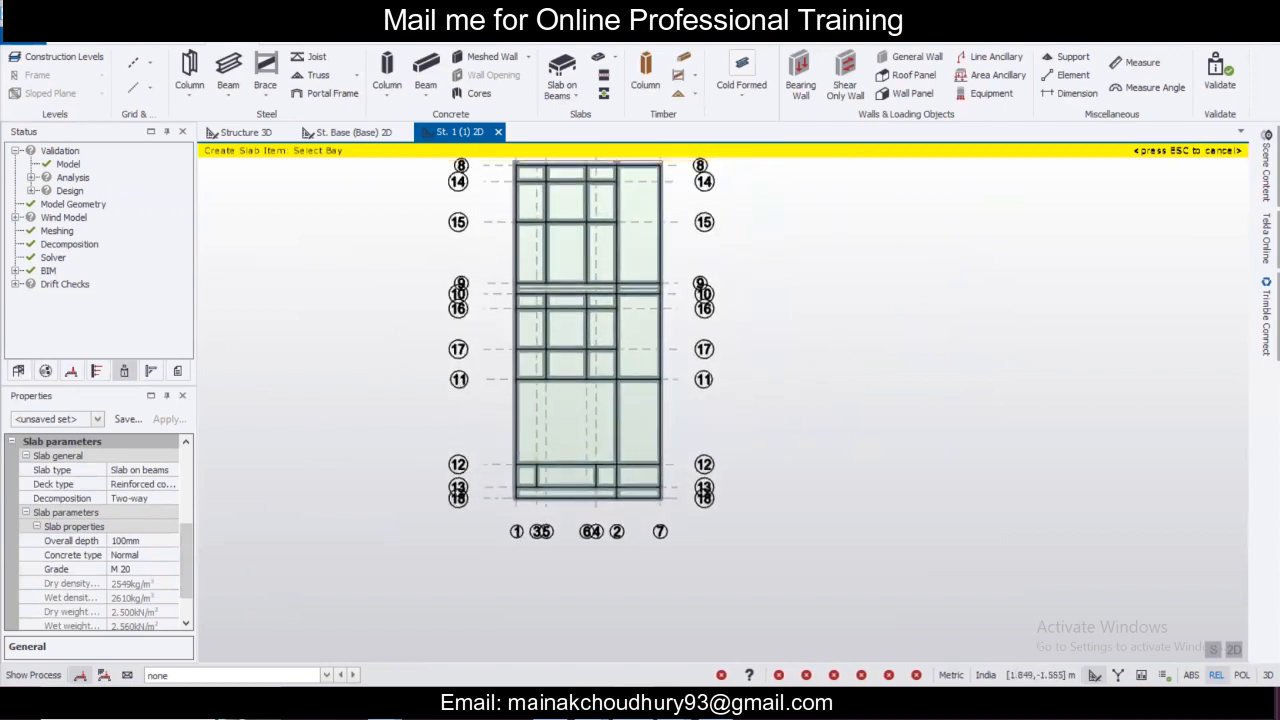
Switch to the CL for TSD drawing in AutoCAD and add a vertical linear dimension across the large lower bay.
left_click(592, 703)
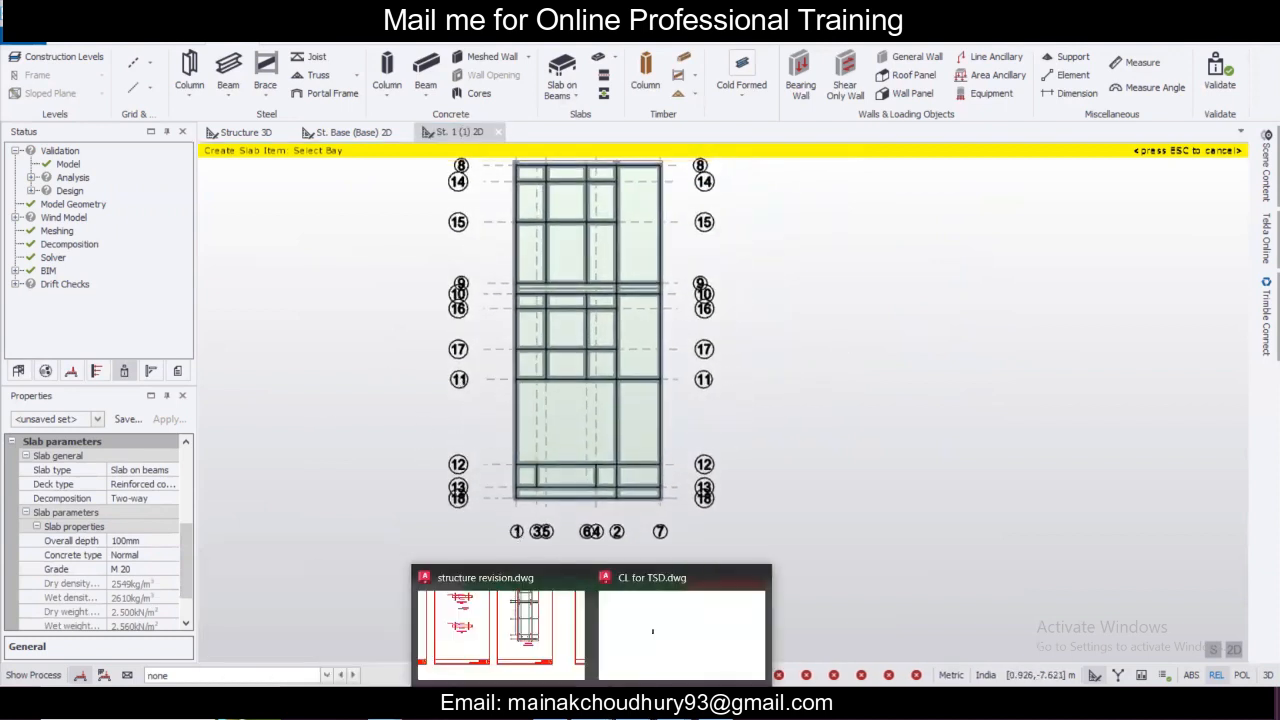
left_click(673, 668)
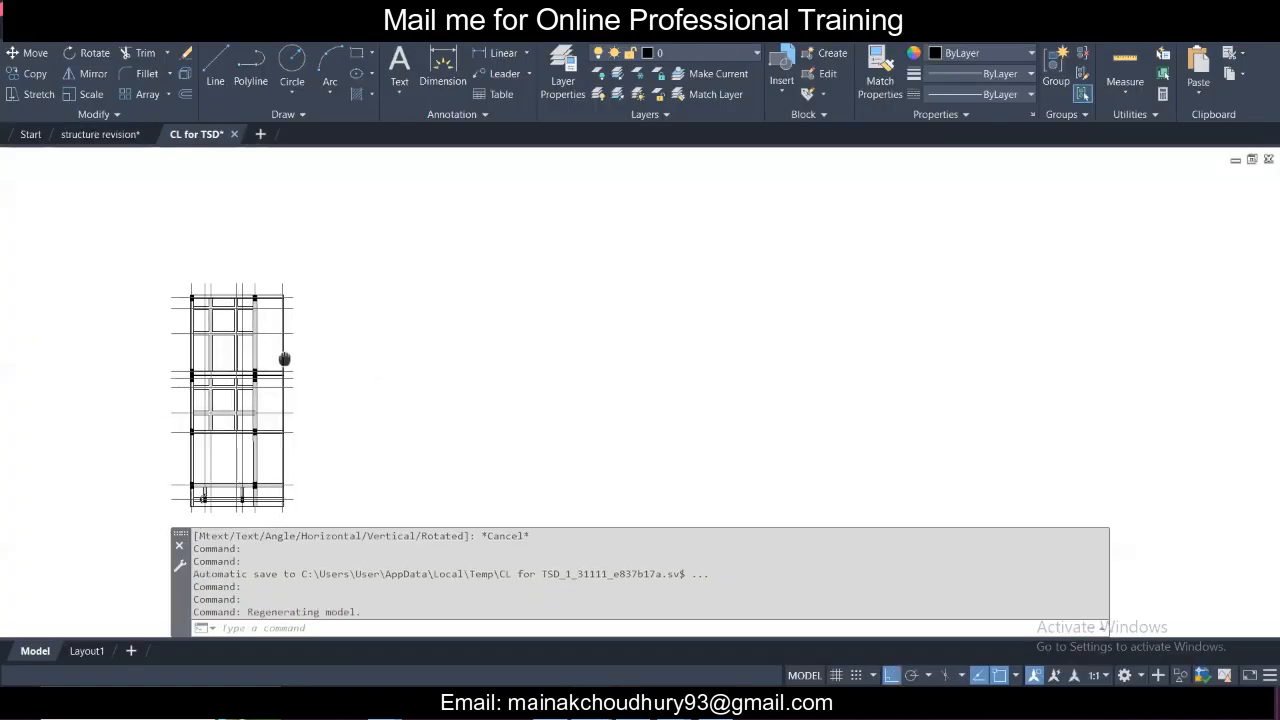
middle_click_drag(283, 357, 429, 341)
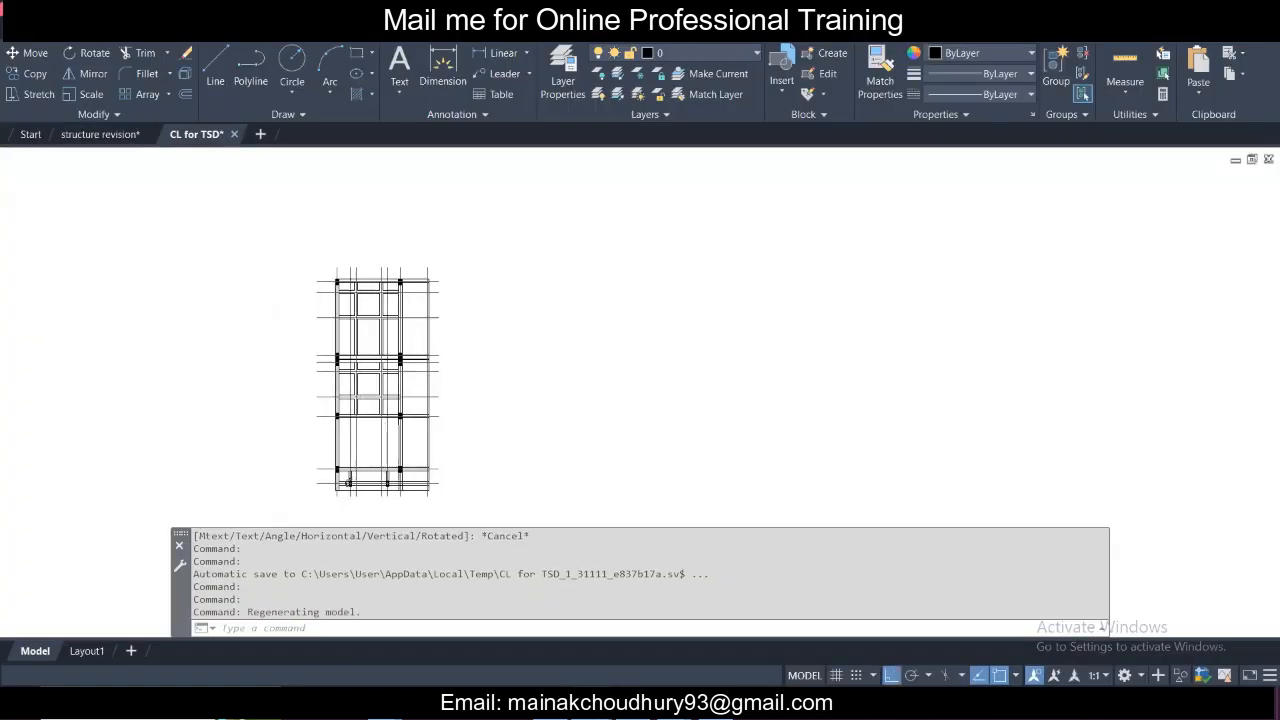
scroll(381, 466, "up", 2)
scroll(381, 466, "up", 2)
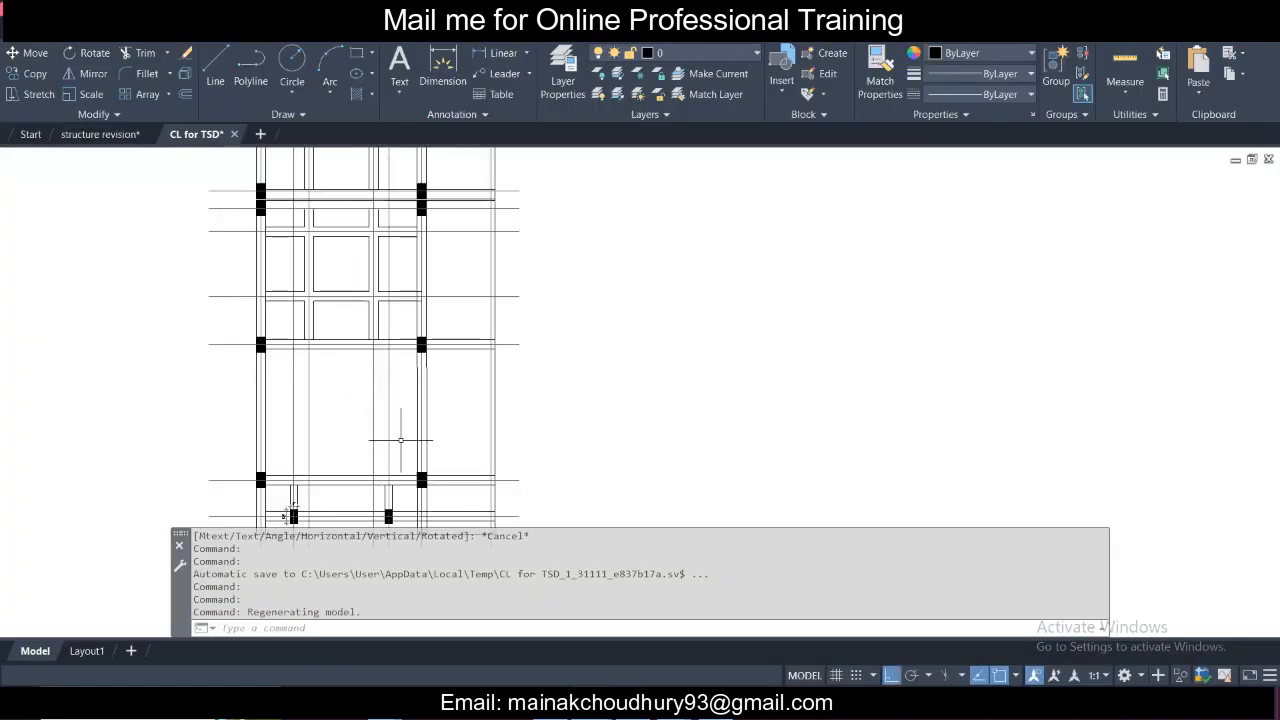
left_click(497, 53)
left_click(352, 481)
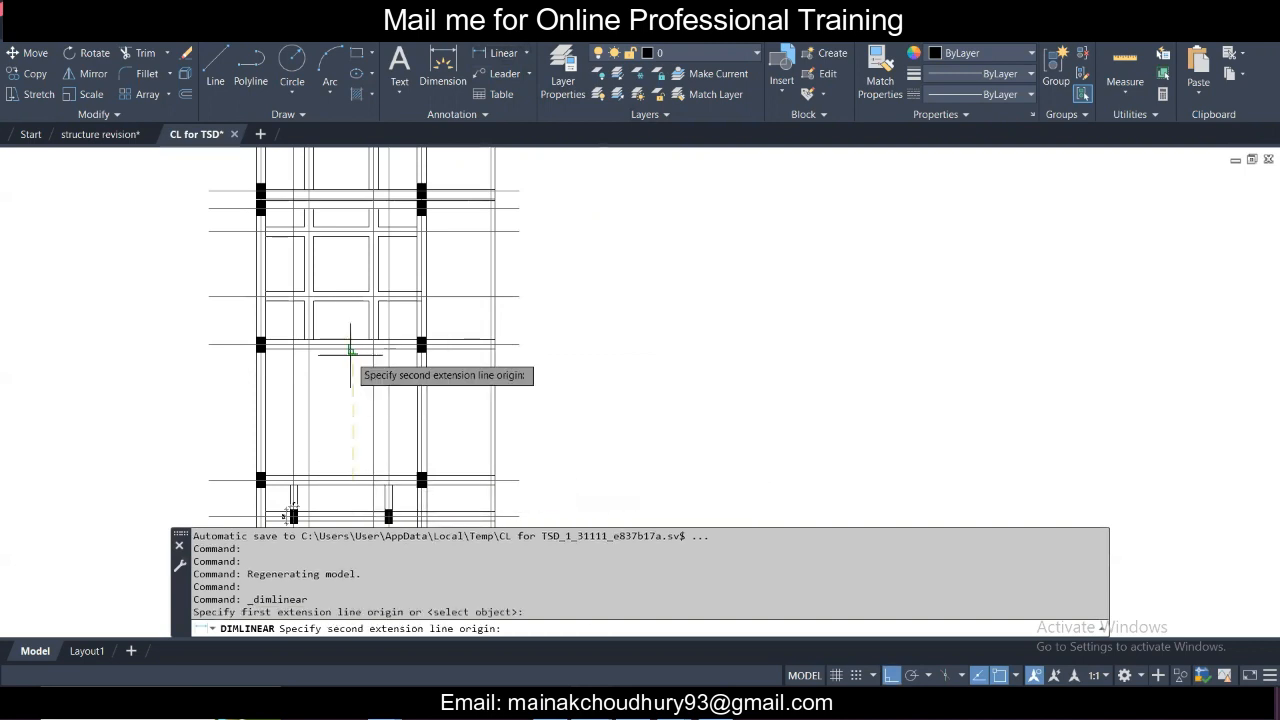
left_click(348, 345)
left_click(306, 414)
Add a horizontal linear dimension across the same bay between the inner faces of its side beams.
scroll(300, 412, "up", 5)
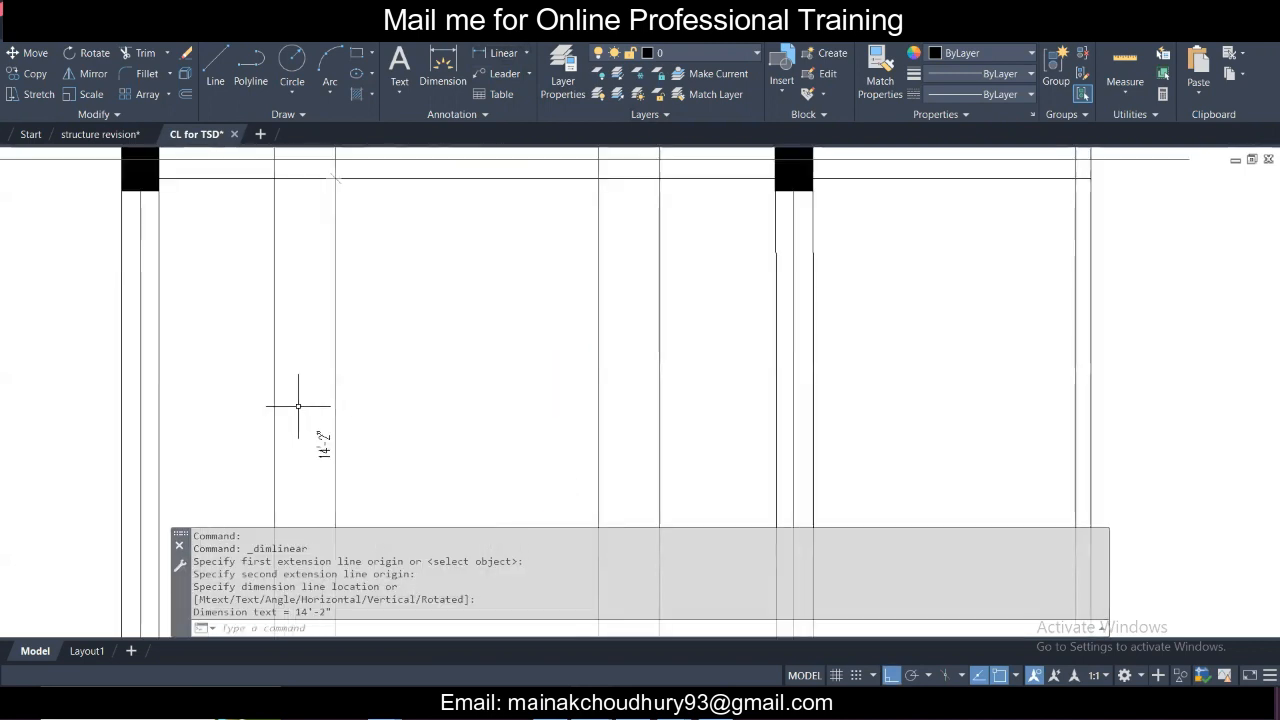
key("Return")
left_click(156, 384)
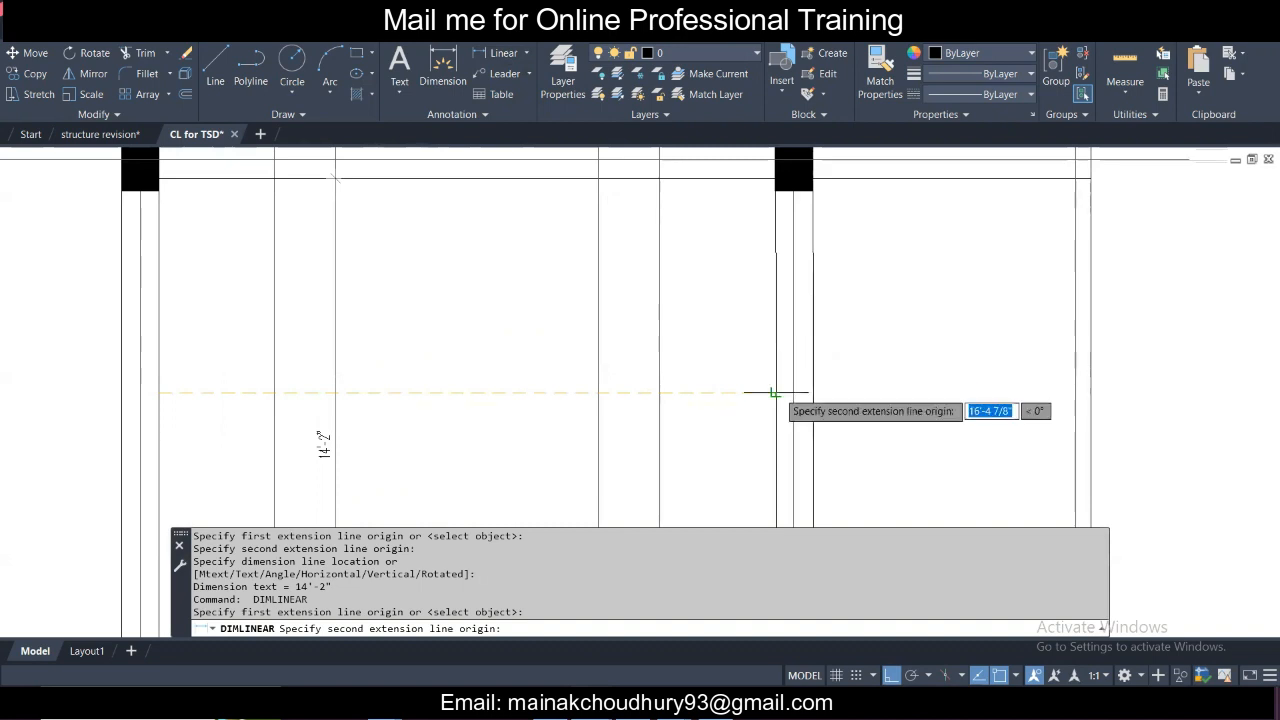
left_click(778, 383)
left_click(667, 383)
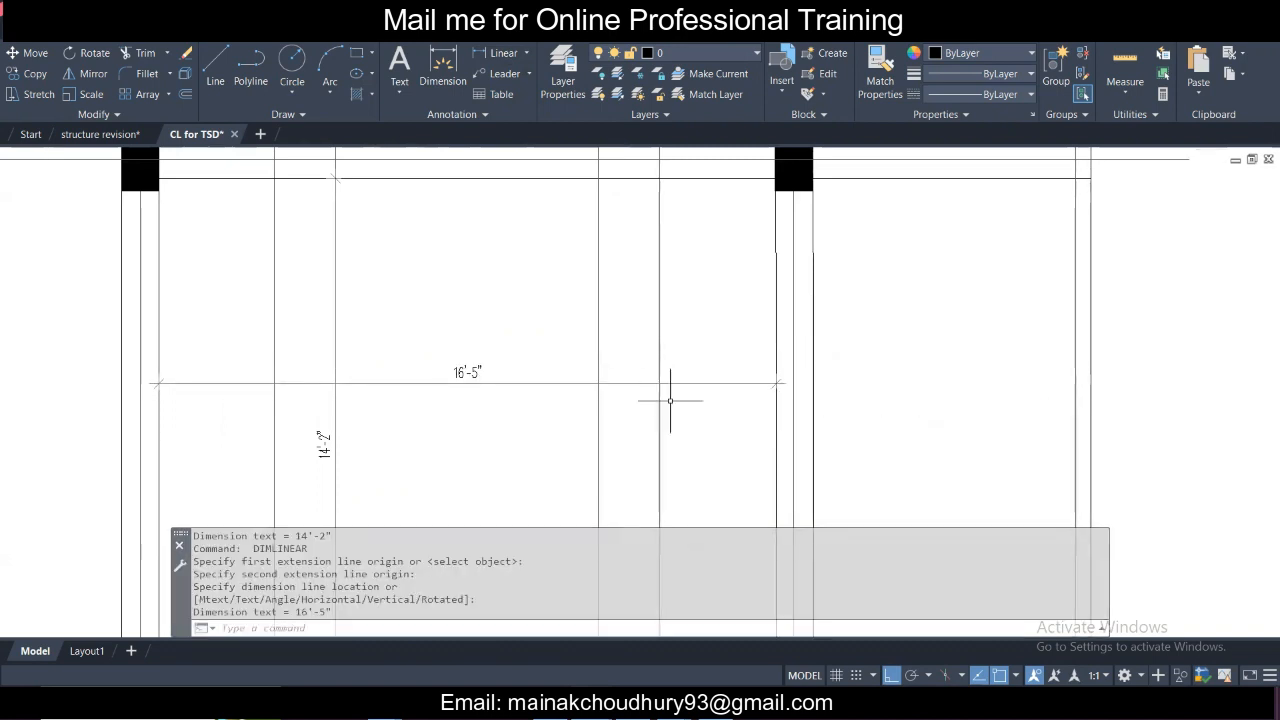
Open the slab Design All Conditions workbook from the Excel Sheets folder on drive D and dismiss its startup dialogs.
mouse_move(388, 712)
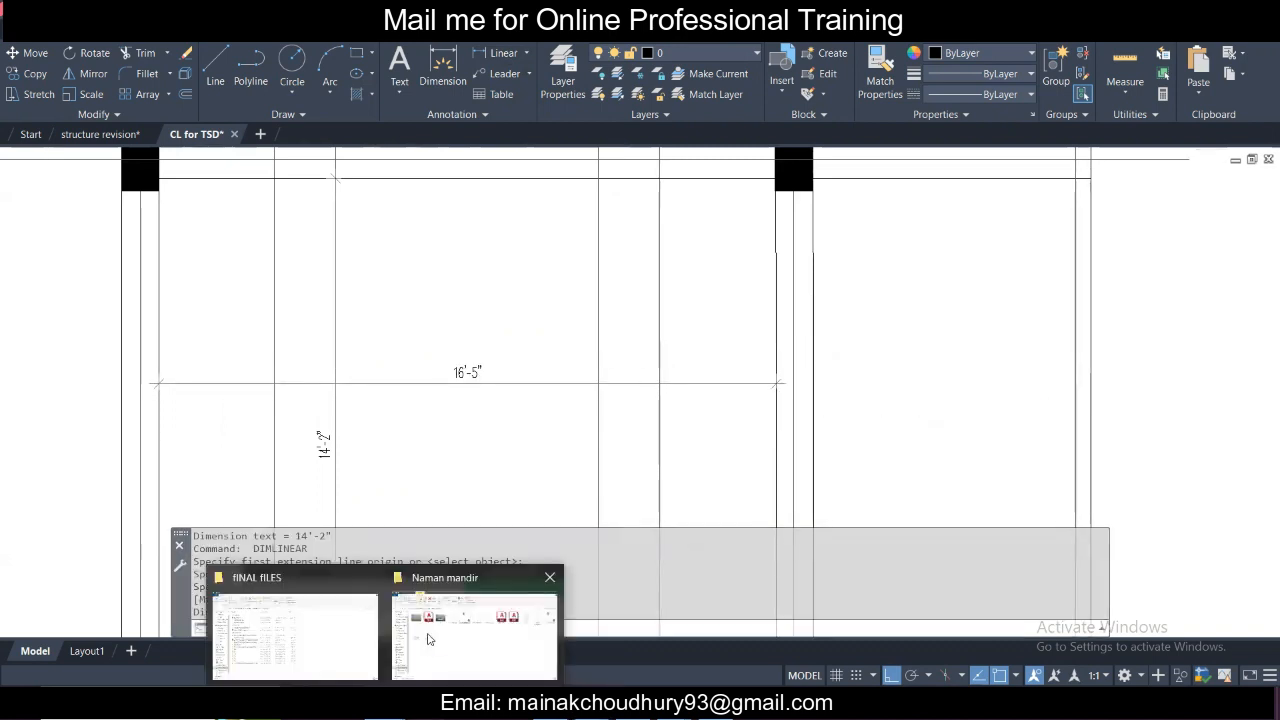
left_click(345, 614)
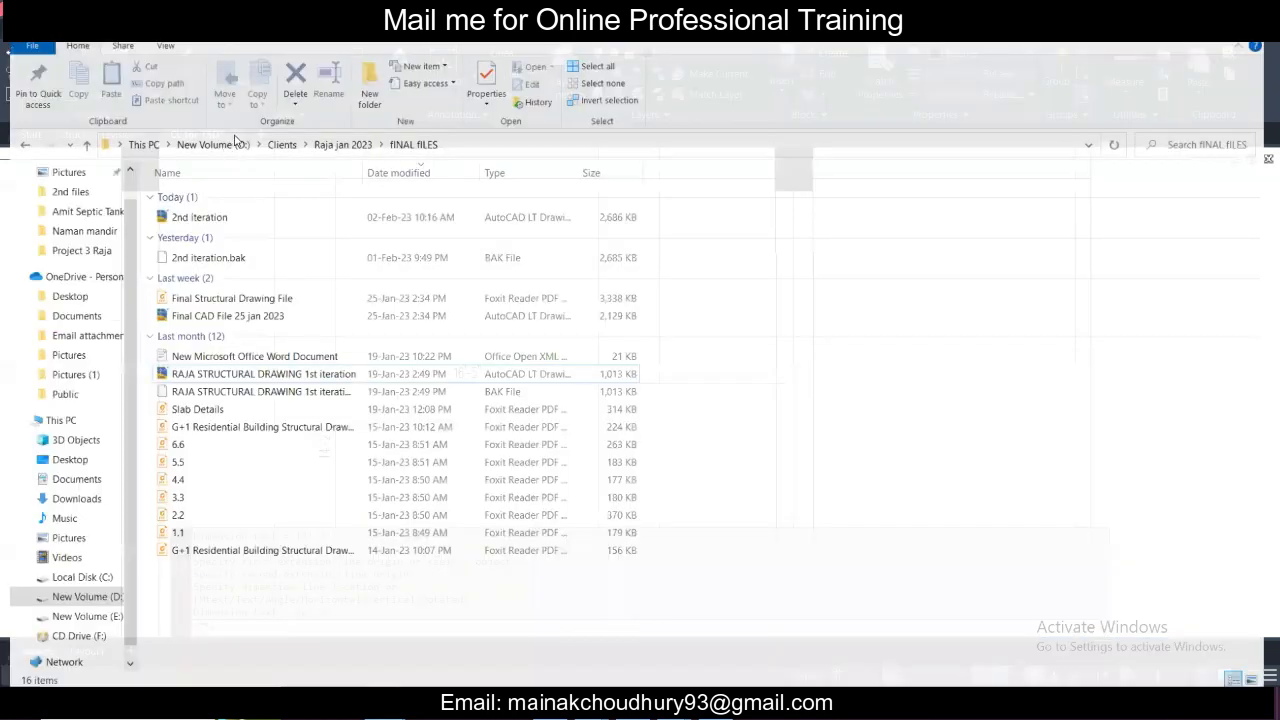
left_click(228, 148)
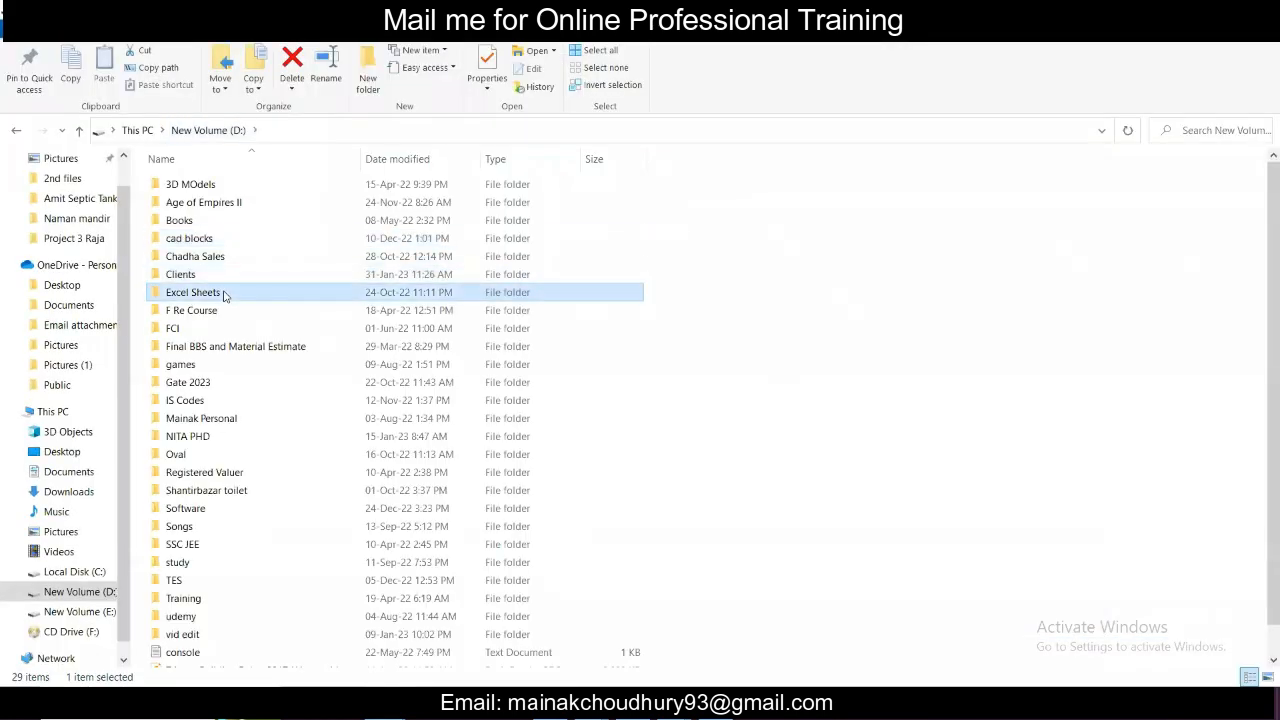
double_click(224, 292)
double_click(245, 223)
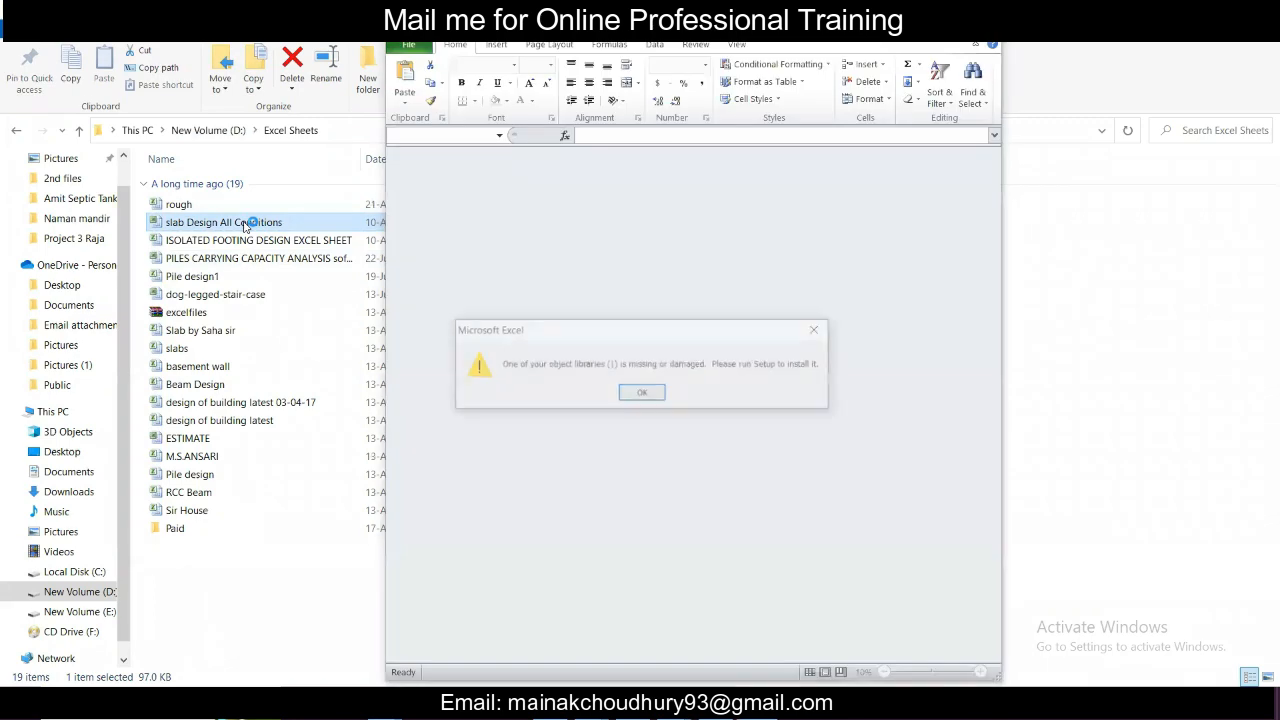
left_click(641, 392)
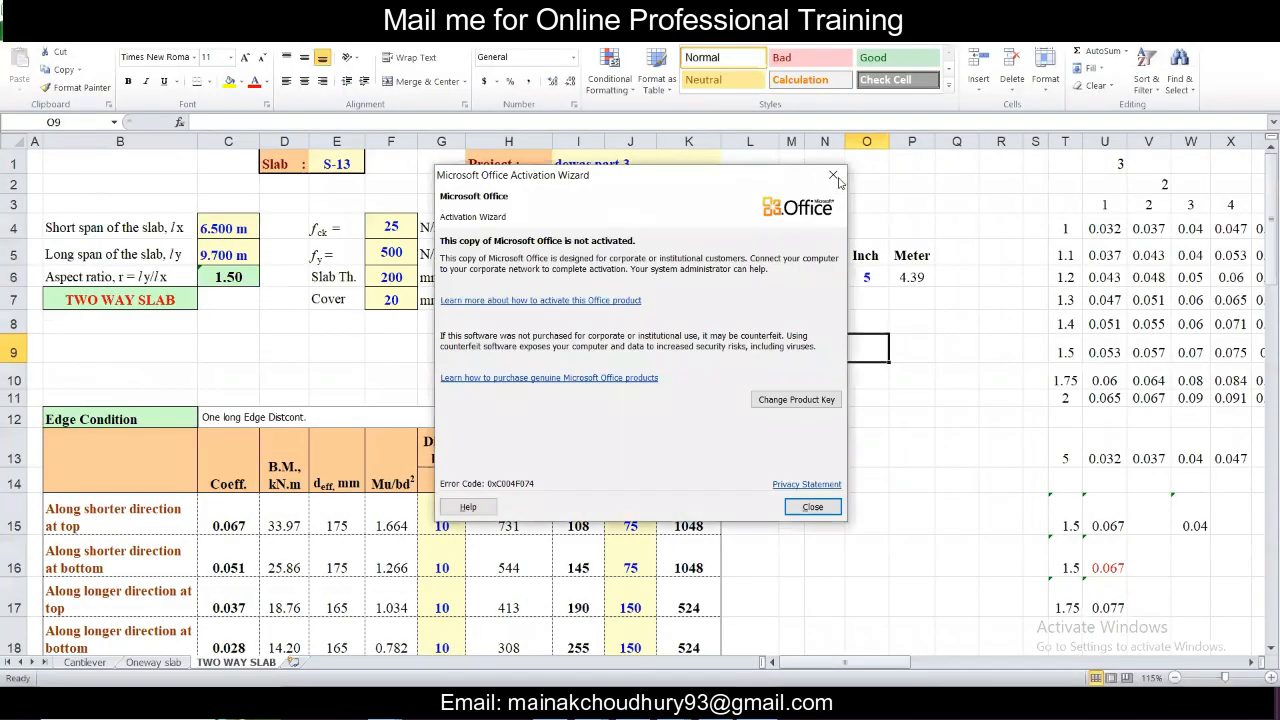
left_click(837, 178)
Check the bay's two span dimensions in the CL for TSD drawing and return to the slab design workbook.
key("alt+Tab")
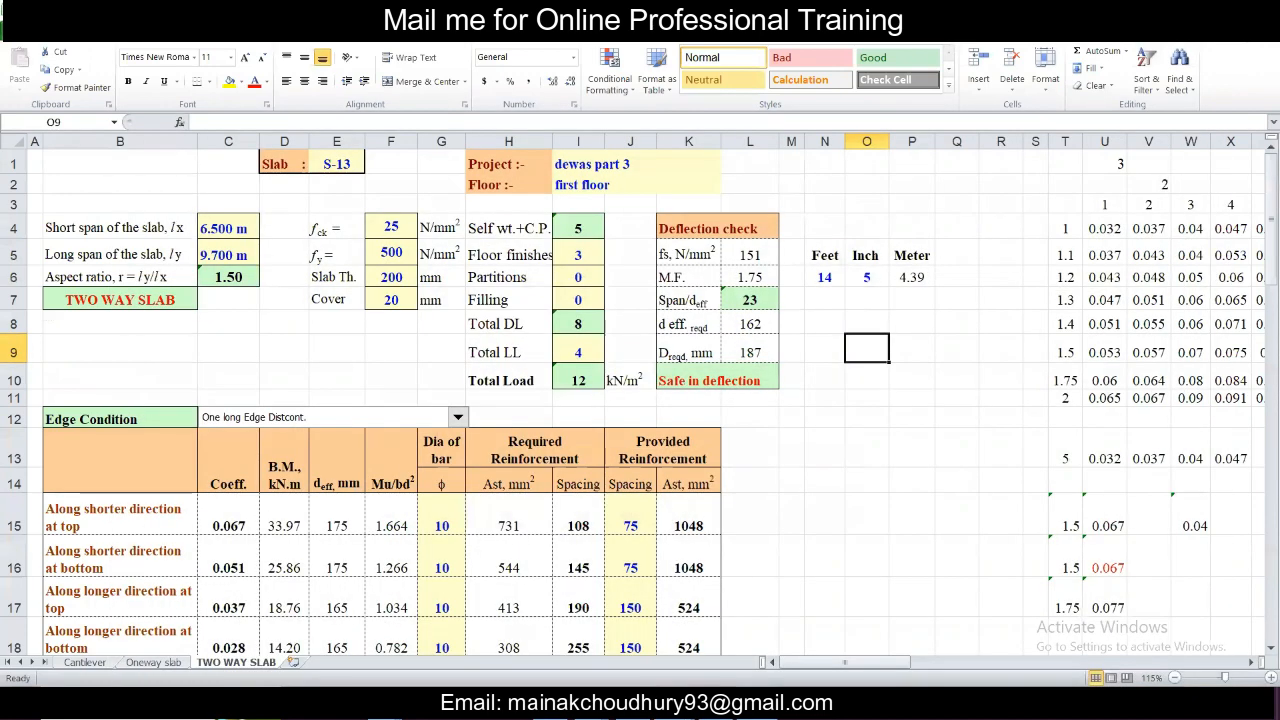
mouse_move(594, 706)
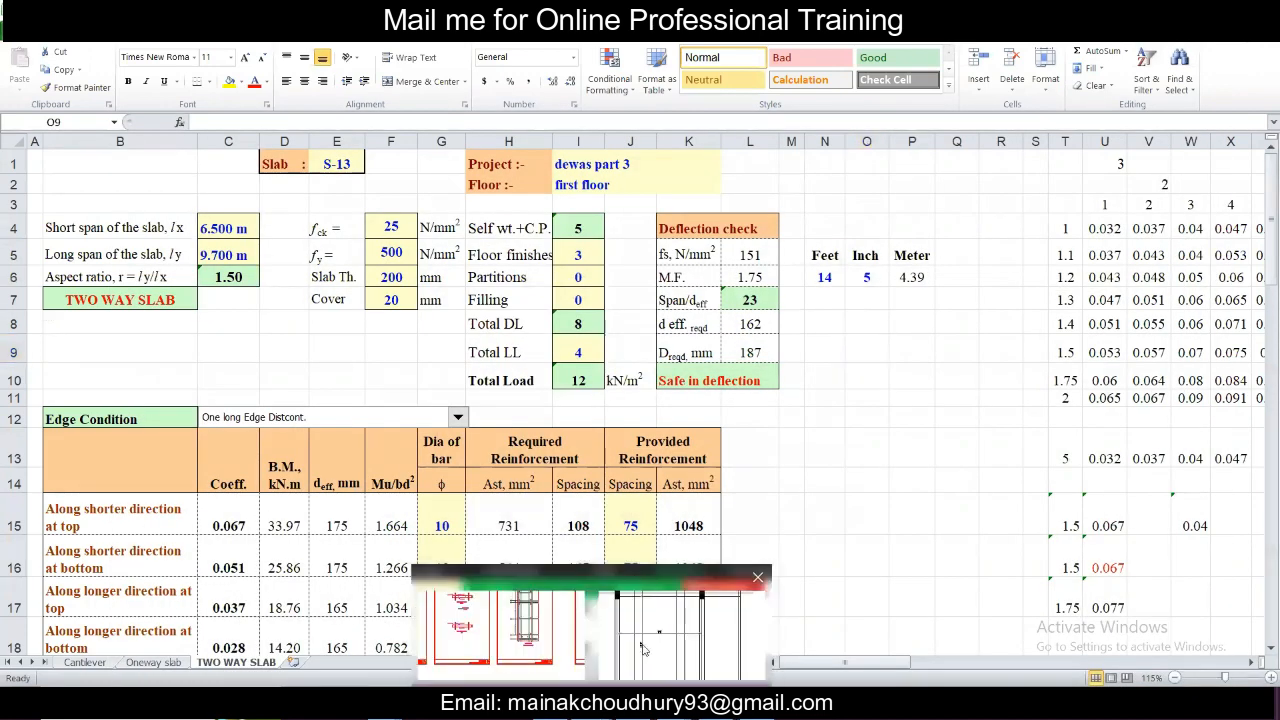
left_click(623, 614)
middle_click_drag(514, 417, 531, 315)
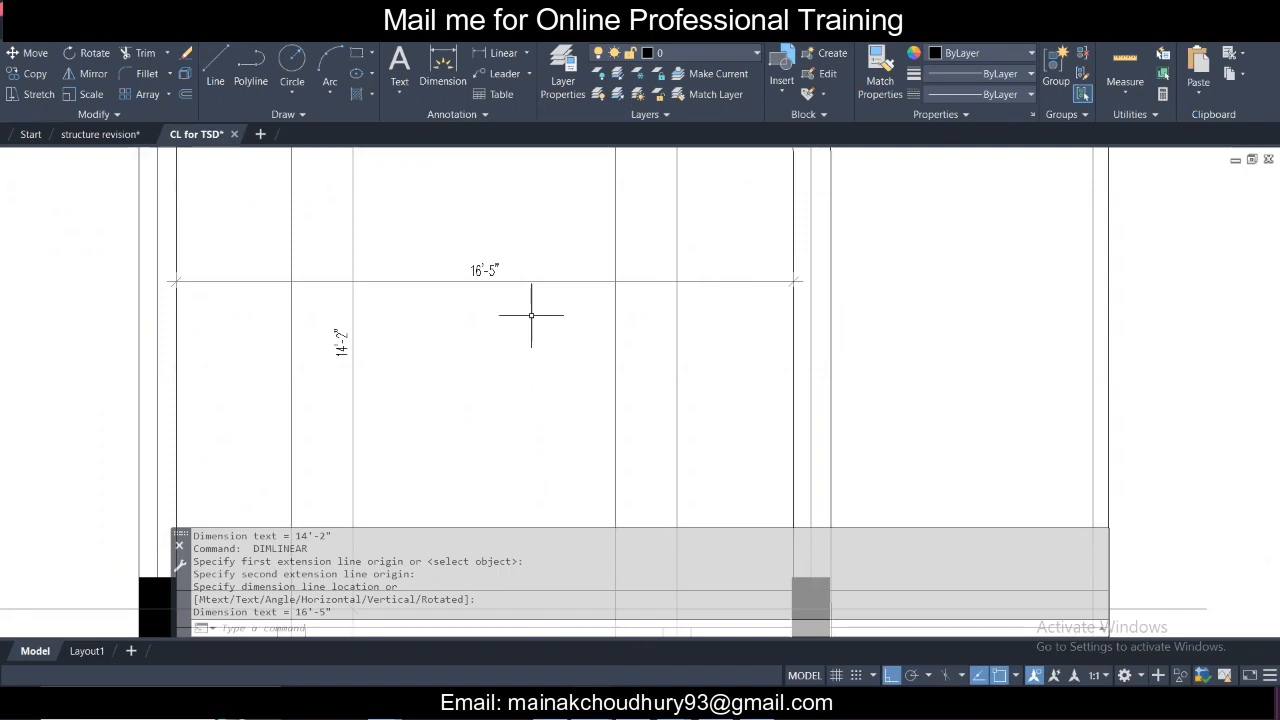
key("alt+Tab")
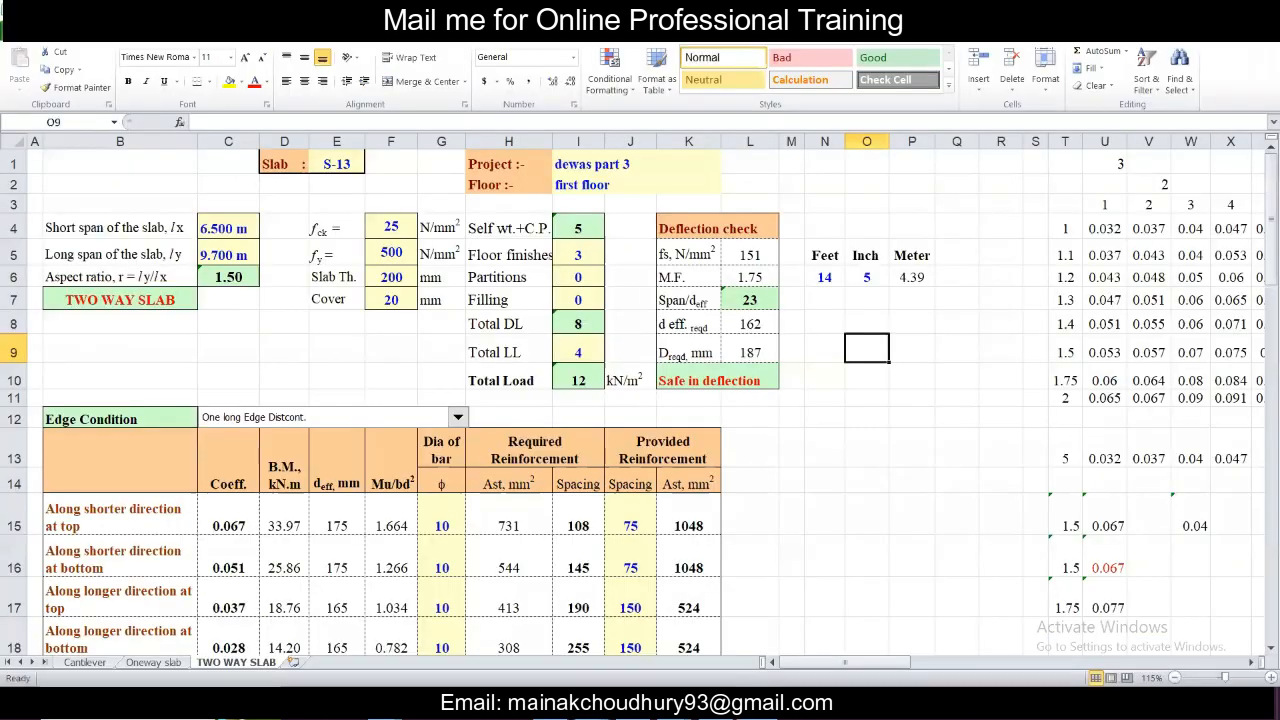
Set the slab's long span to 5 m in the TWO WAY SLAB sheet.
left_click(222, 255)
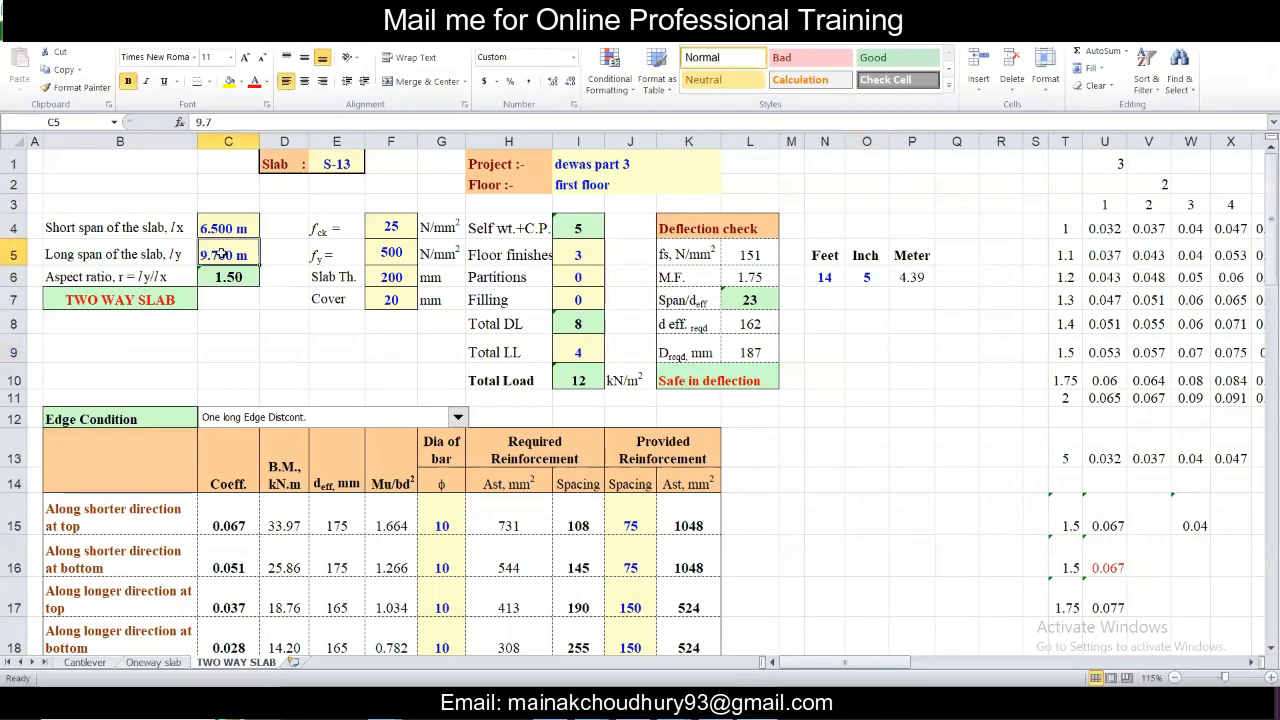
type("5")
left_click(234, 222)
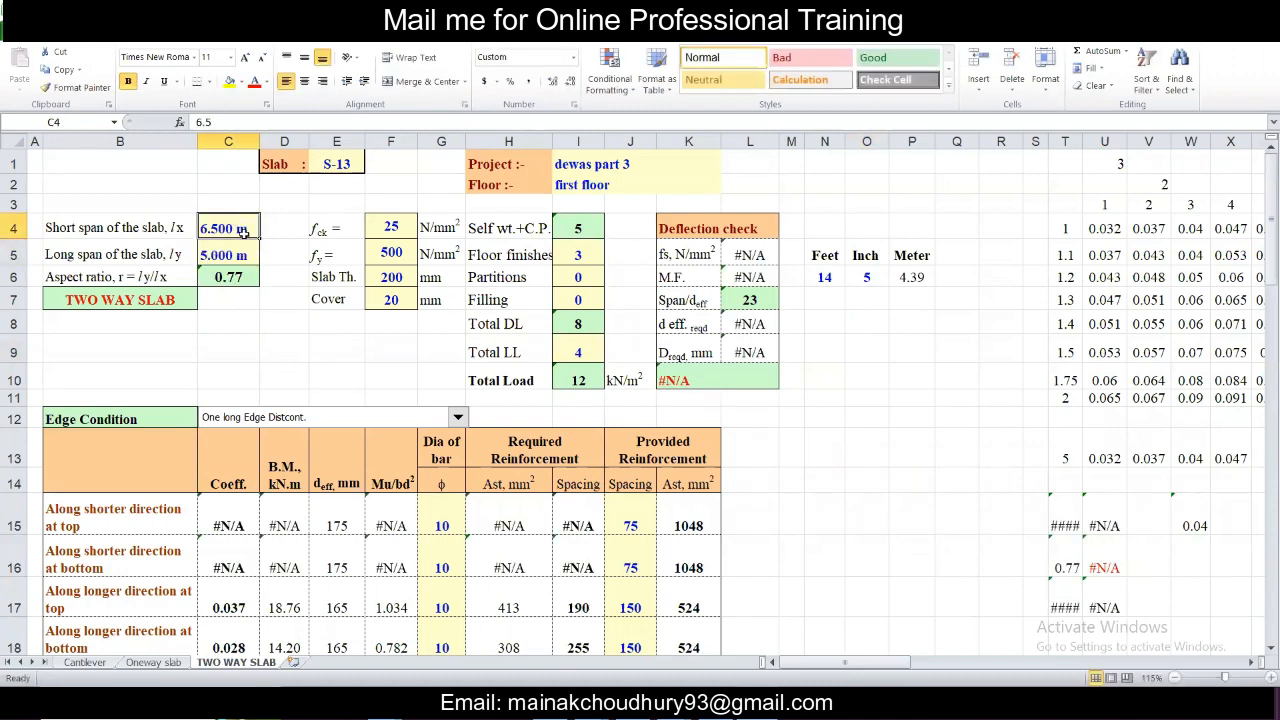
Recheck the bay dimensions in the CAD drawing and set the slab's long span to 4.4 m in the workbook.
key("alt+Tab")
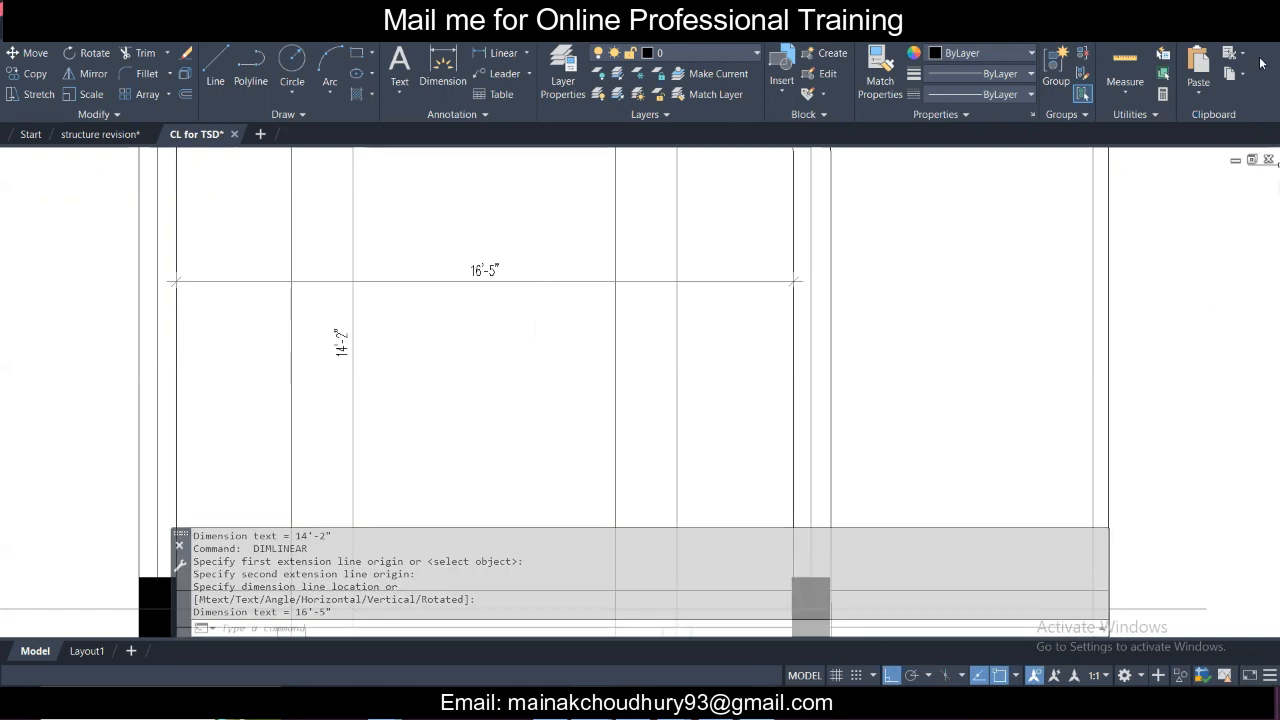
key("alt+Tab")
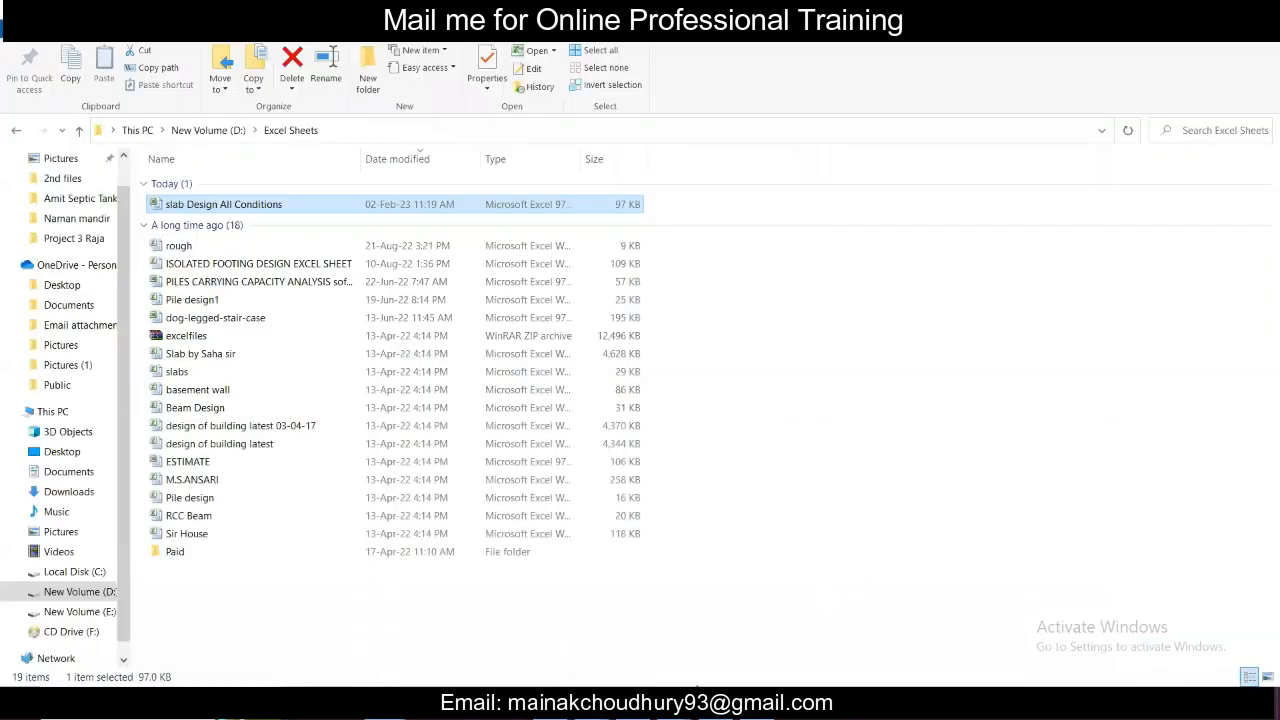
left_click(722, 686)
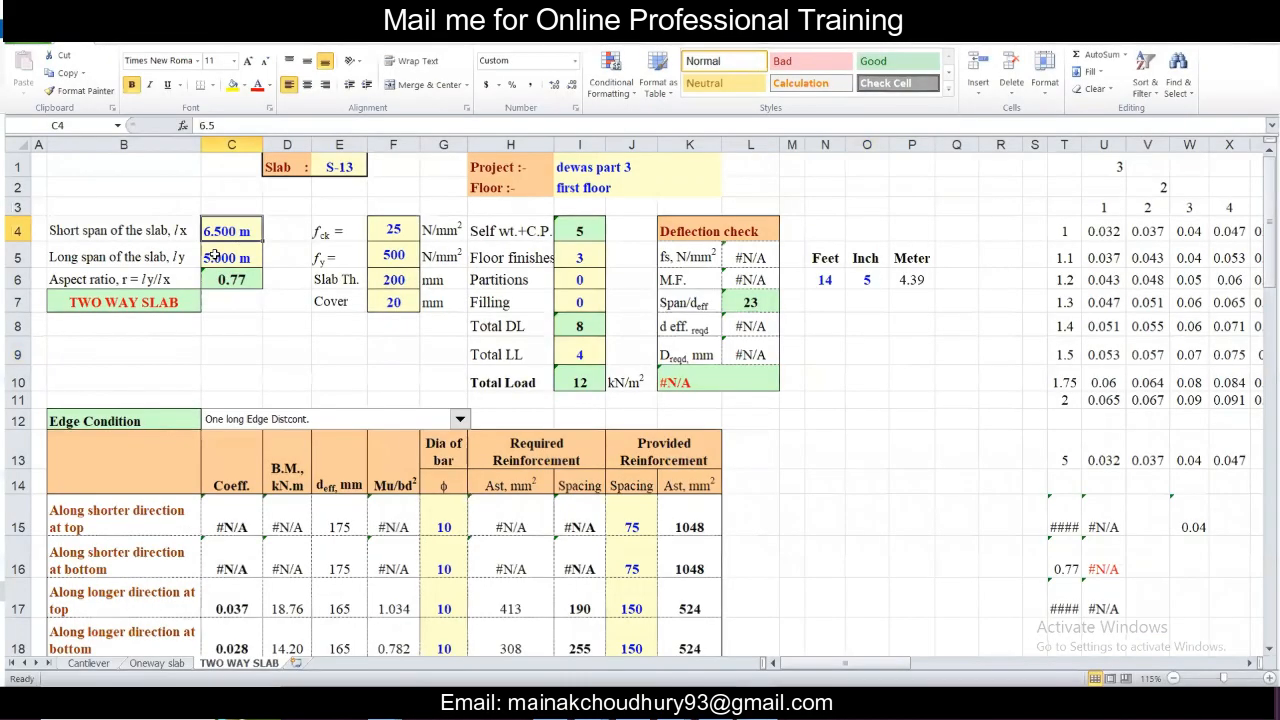
left_click(214, 256)
type("4")
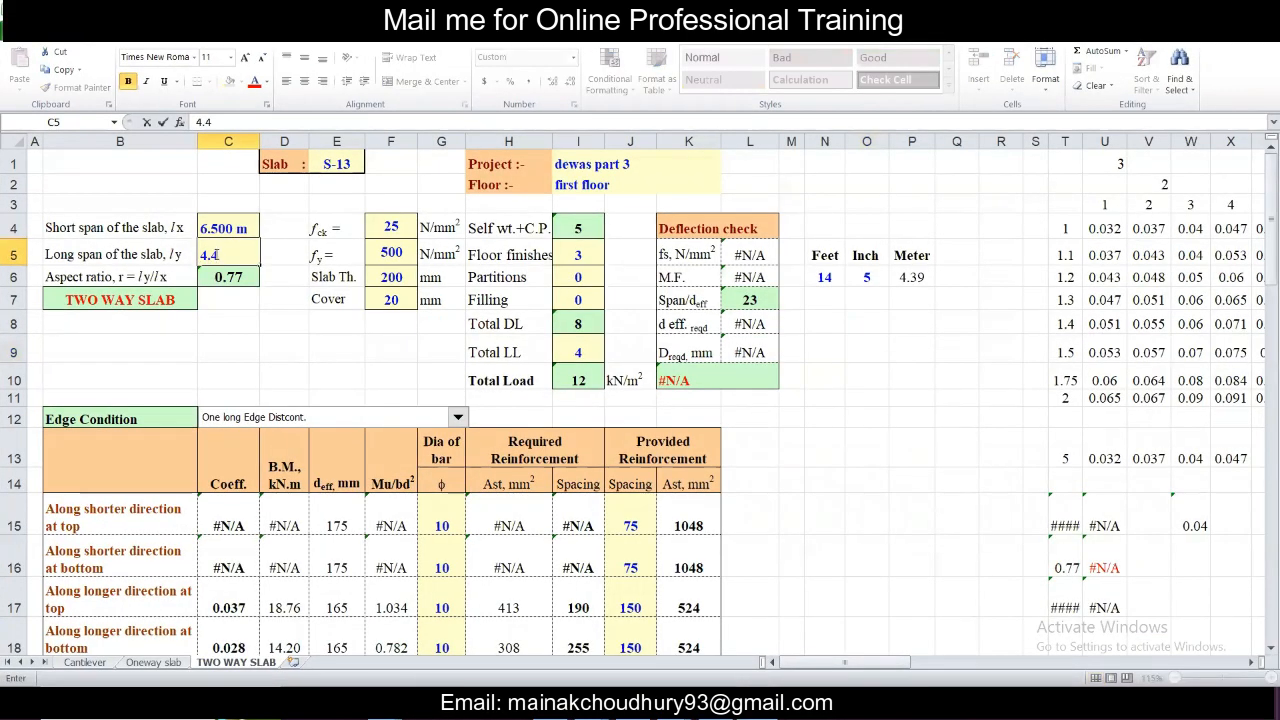
type(".4")
key("Return")
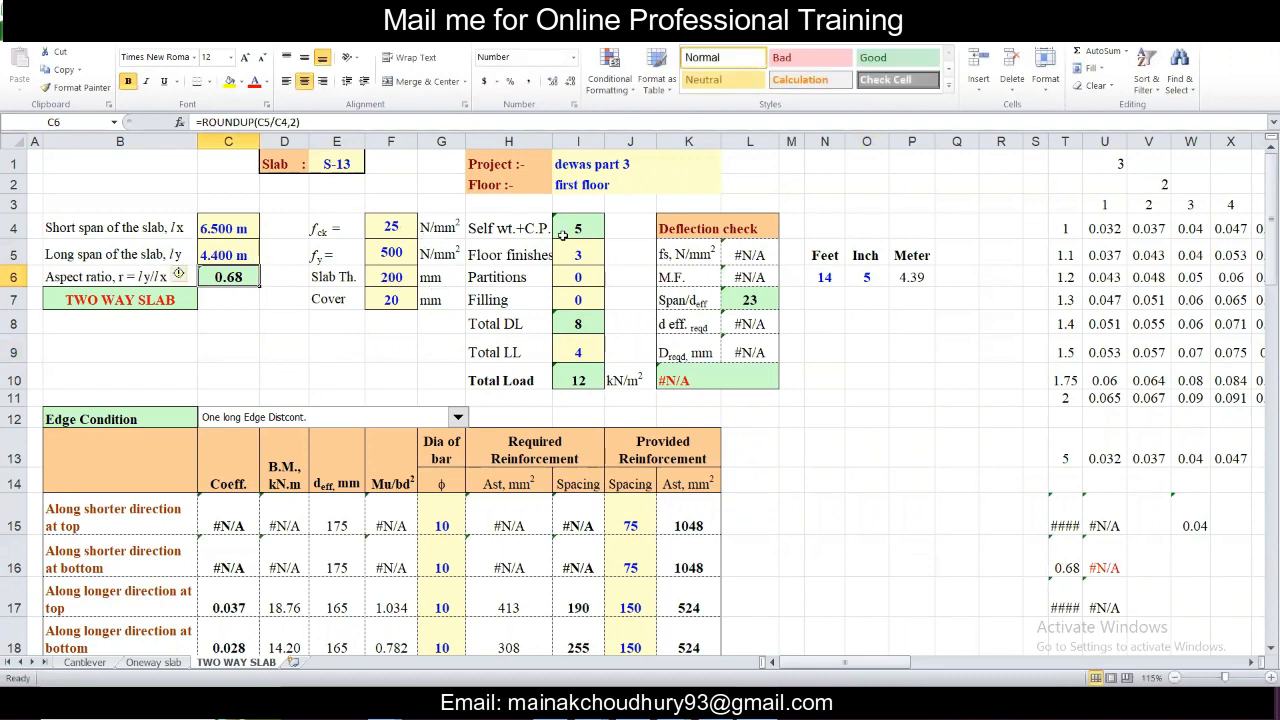
Review the reinforcement table and set the slab thickness to 175 mm.
scroll(563, 235, "down", 3)
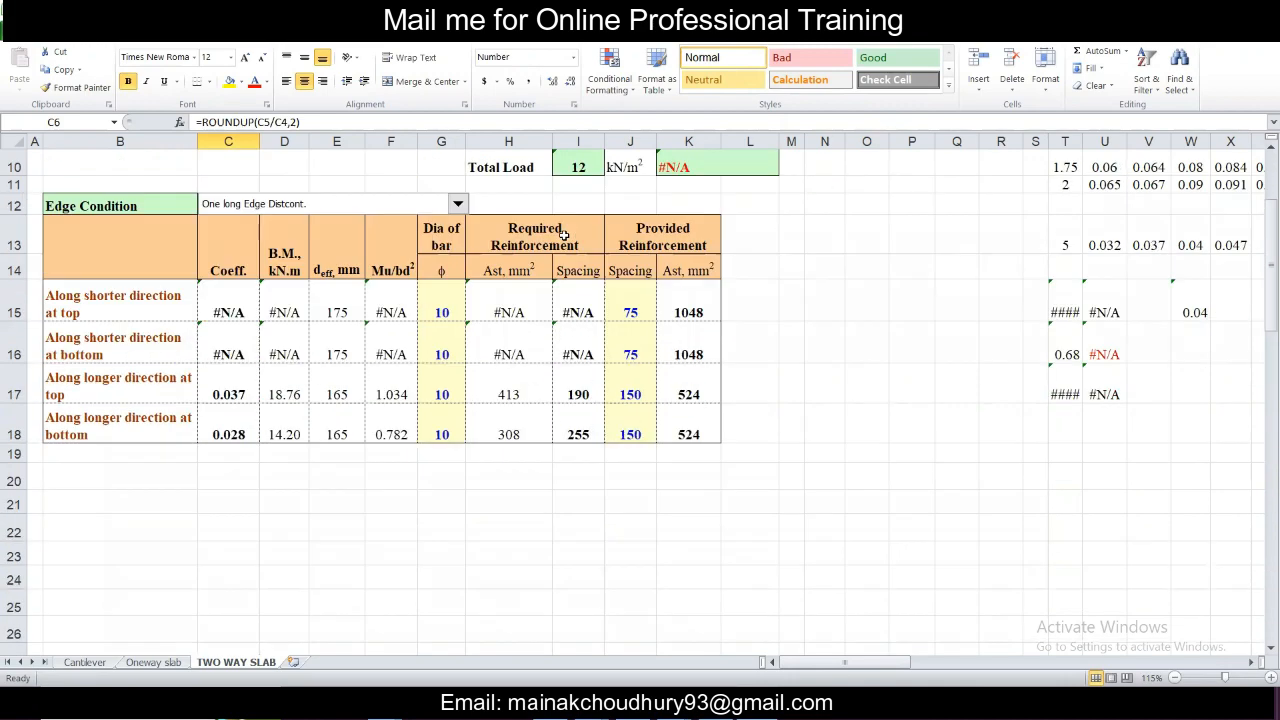
scroll(563, 235, "up", 3)
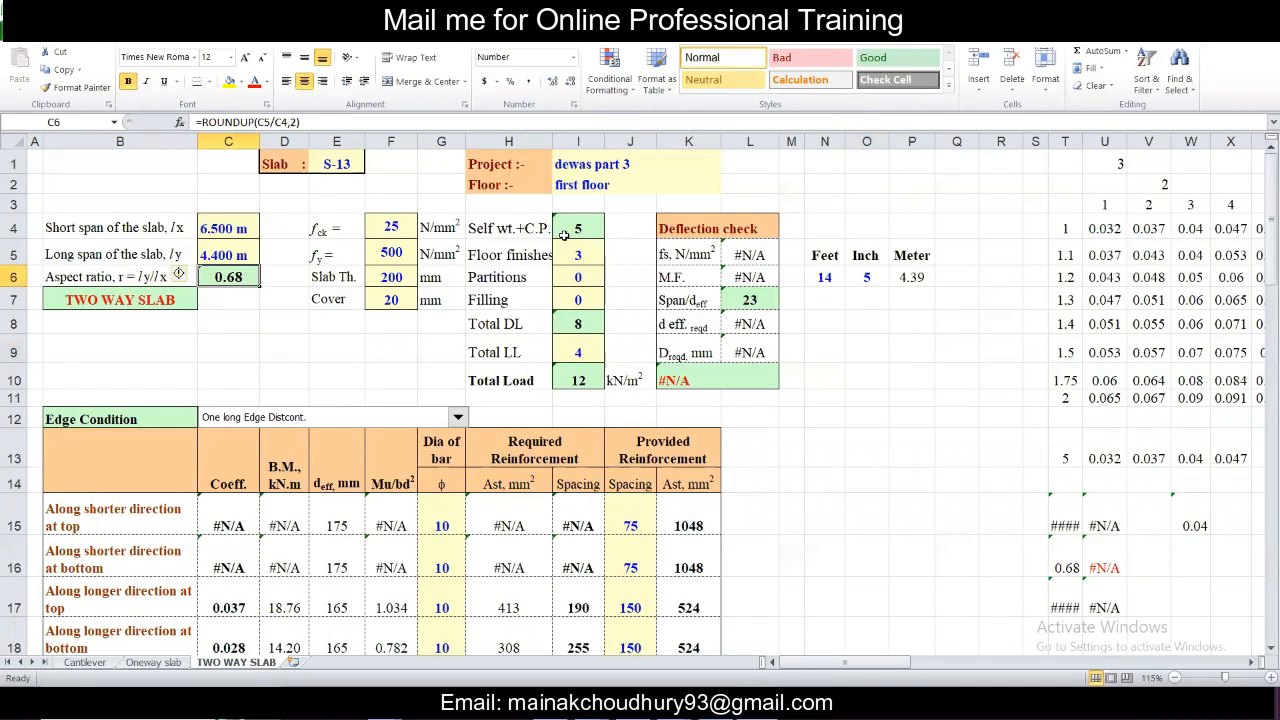
left_click(401, 277)
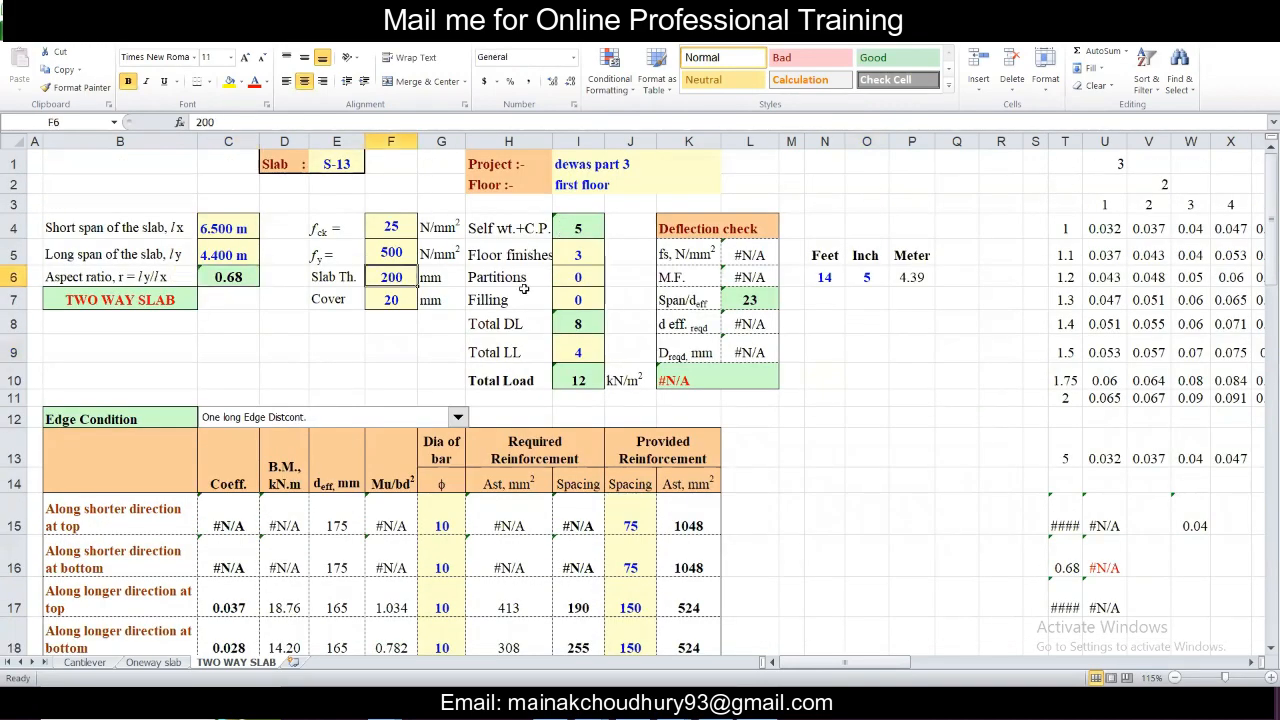
type("175")
key("Return")
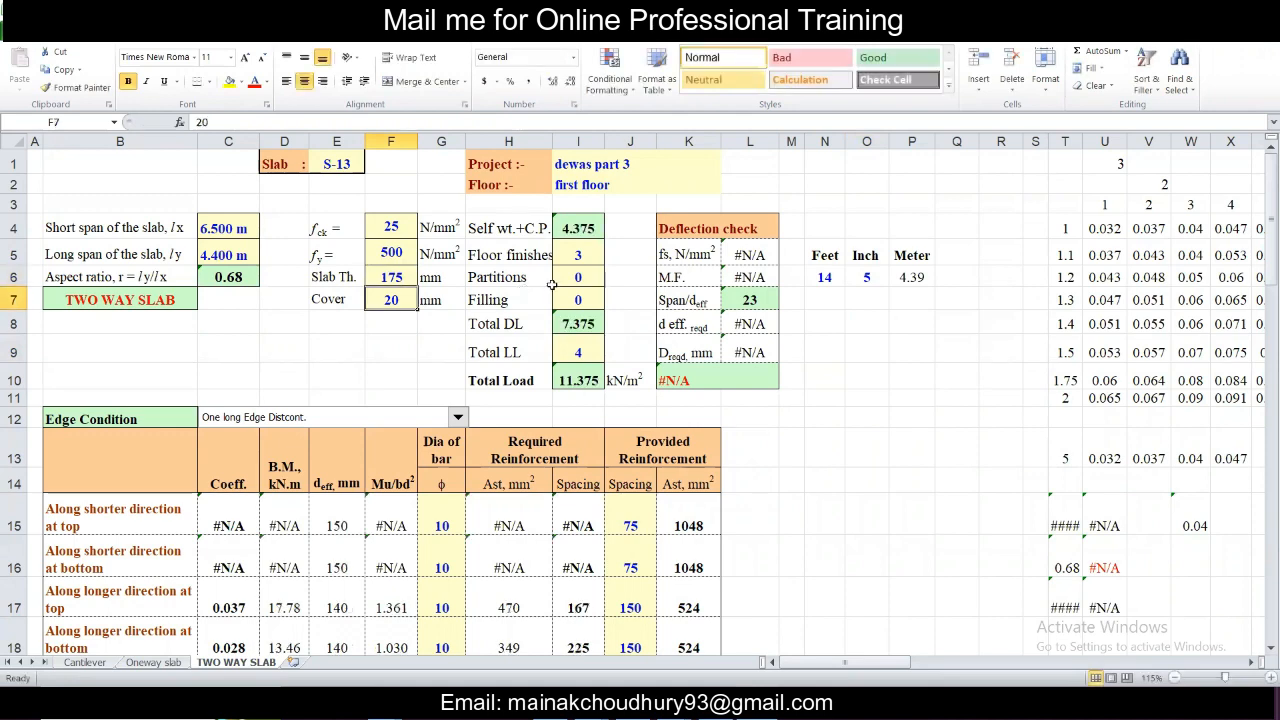
Review the reinforcement table and set the slab thickness to 150 mm.
scroll(551, 285, "down", 3)
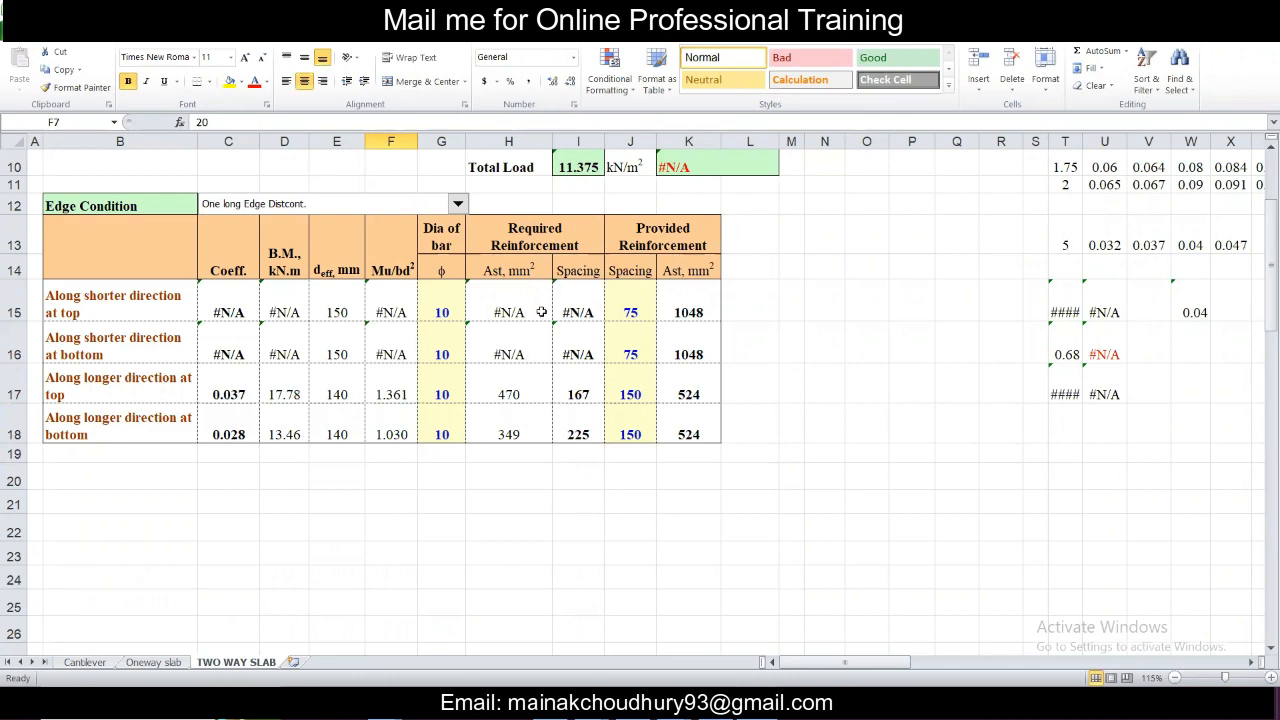
scroll(541, 312, "up", 3)
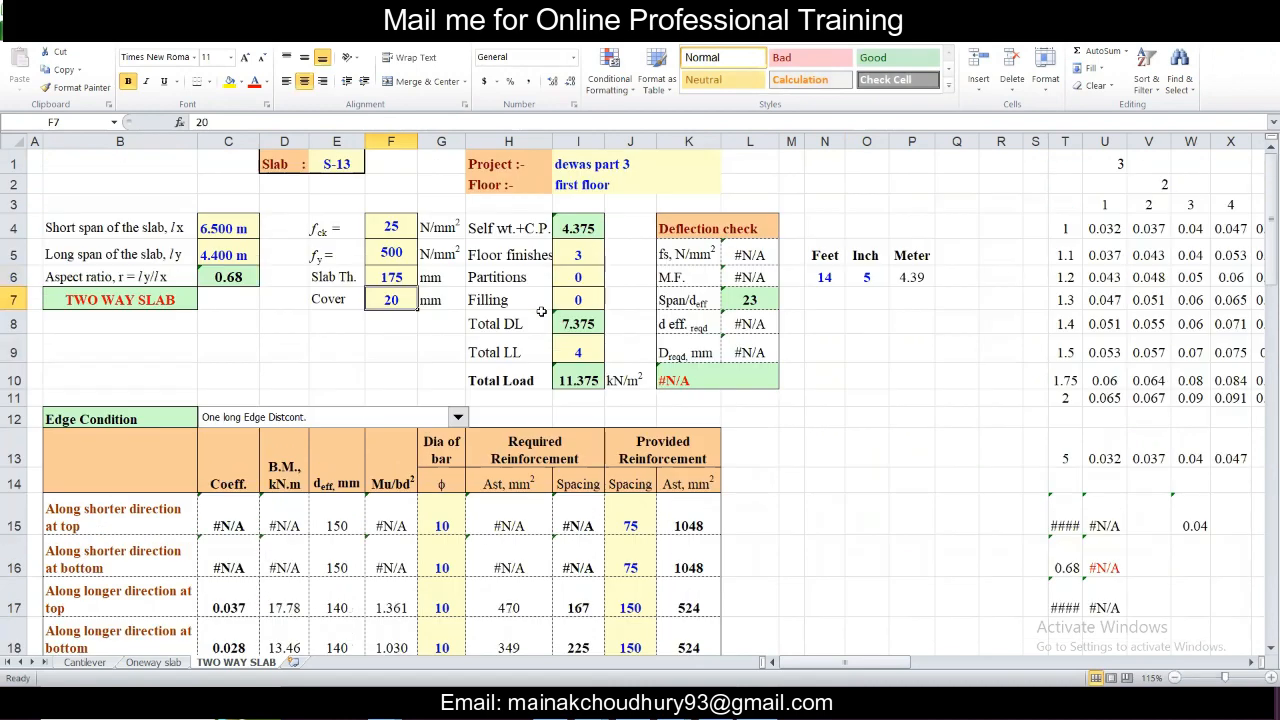
left_click(382, 275)
type("150")
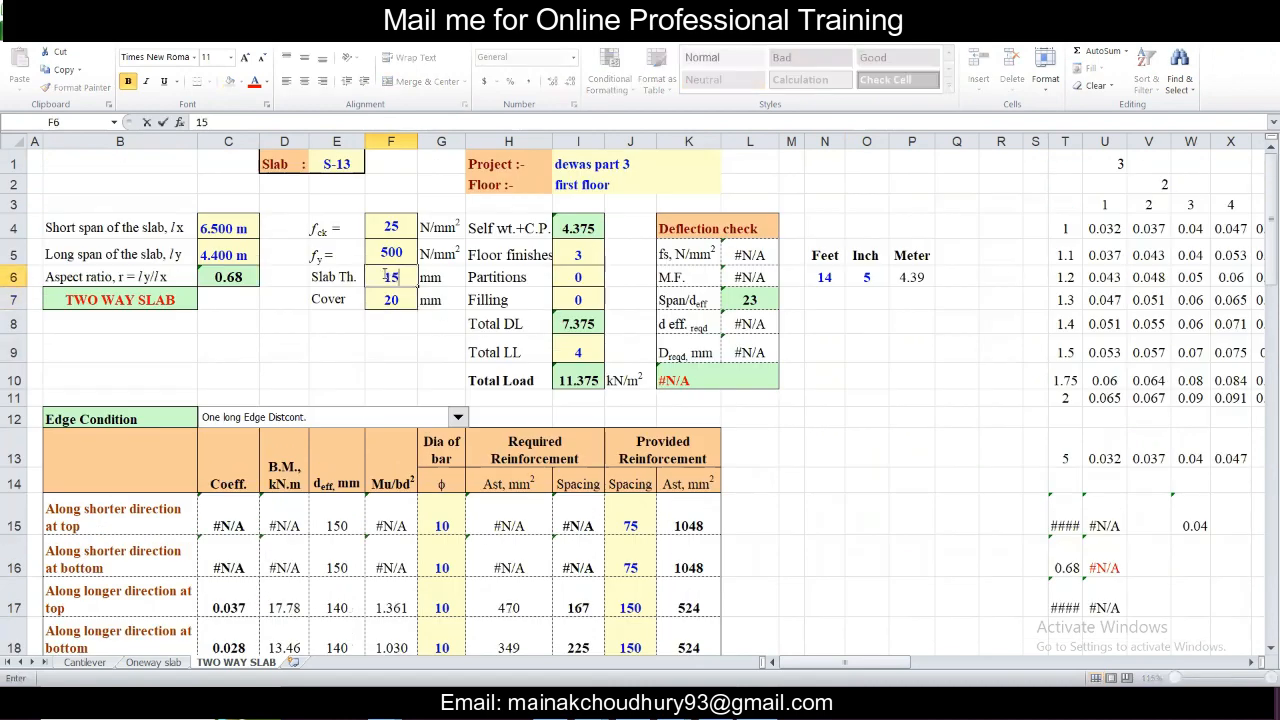
key("Return")
Set the slab thickness to 175 mm and recheck the load and reinforcement results.
left_click(382, 275)
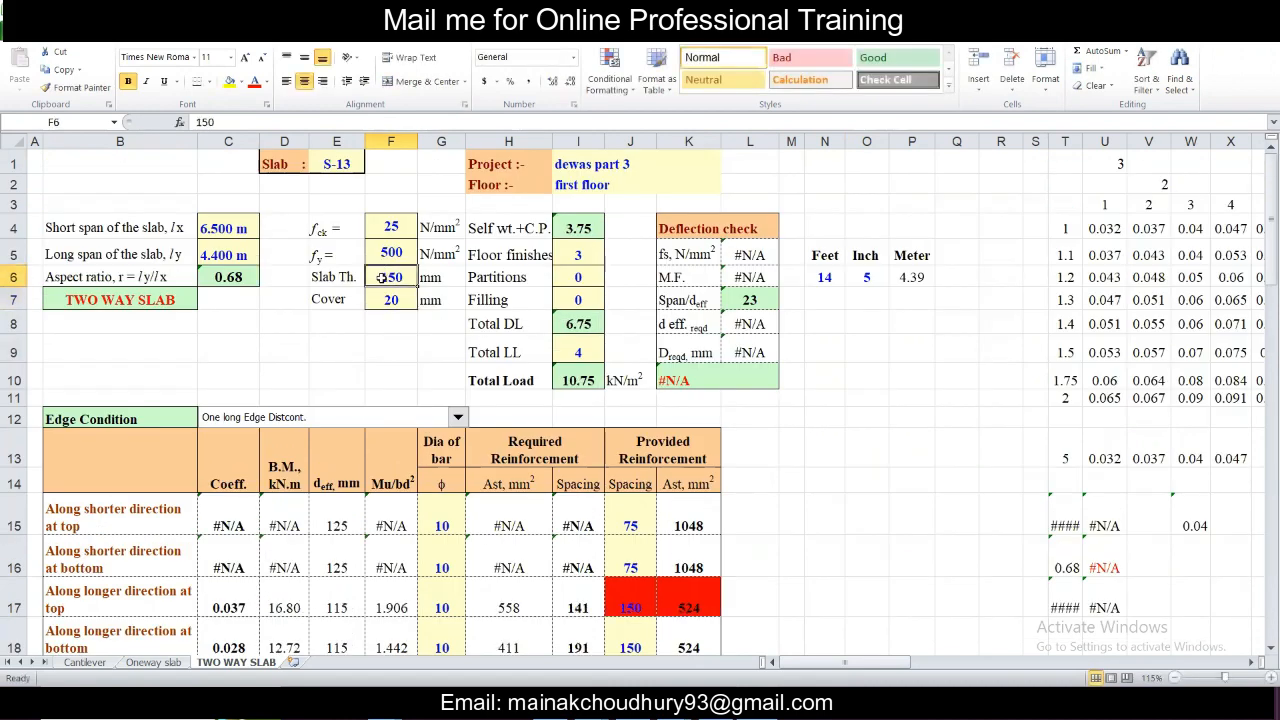
type("175")
key("Return")
scroll(382, 278, "down", 2)
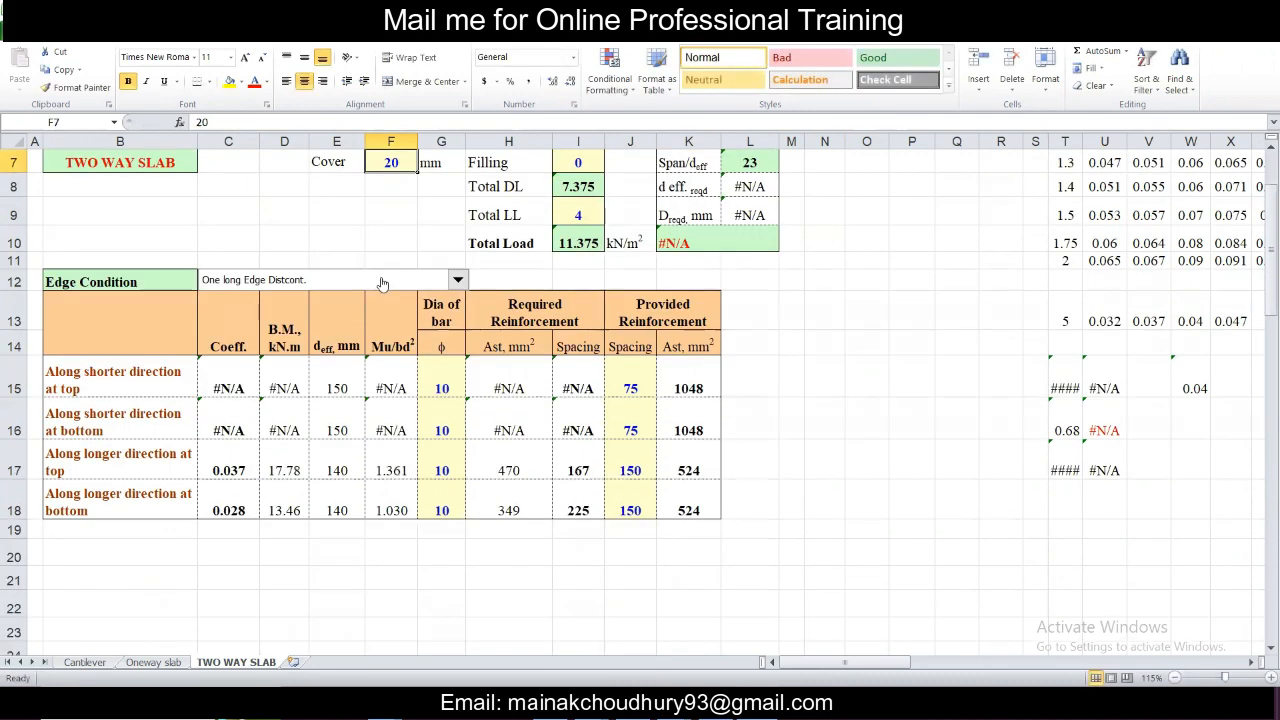
scroll(382, 283, "up", 2)
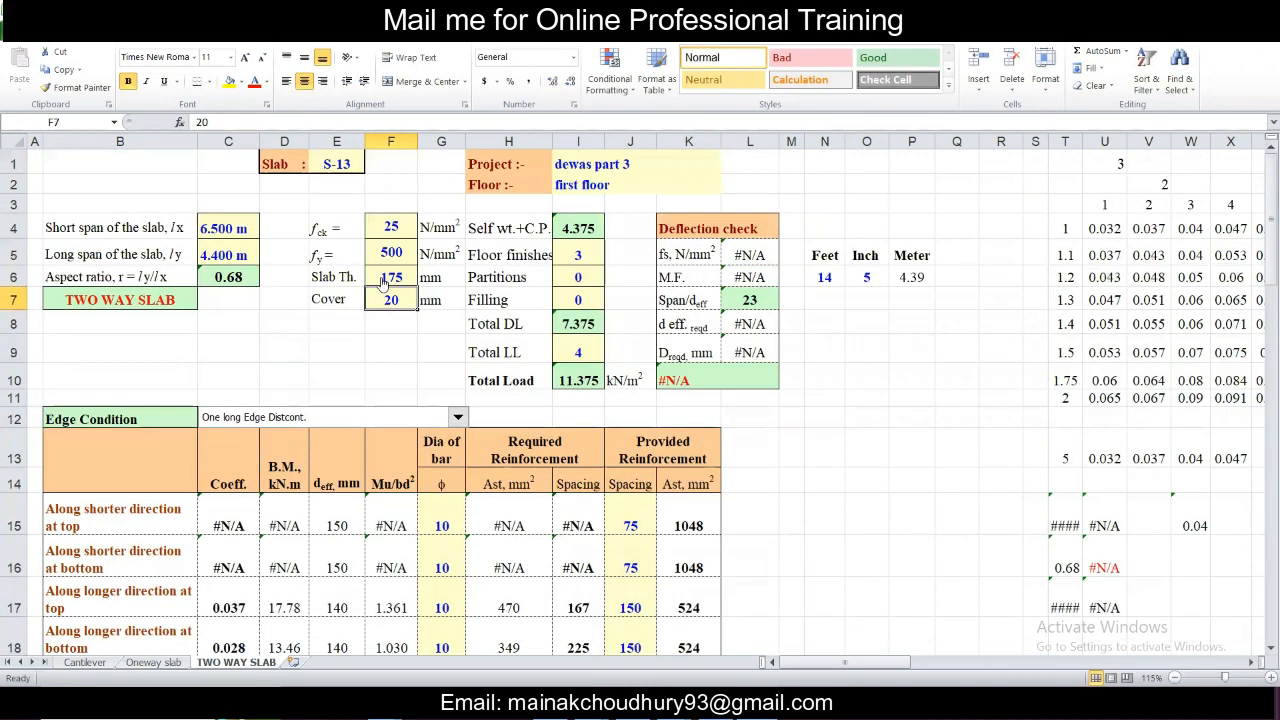
Set the slab thickness to 200 mm and examine the required steel area and spacing along the shorter and longer directions.
left_click(386, 276)
type("200")
key("Return")
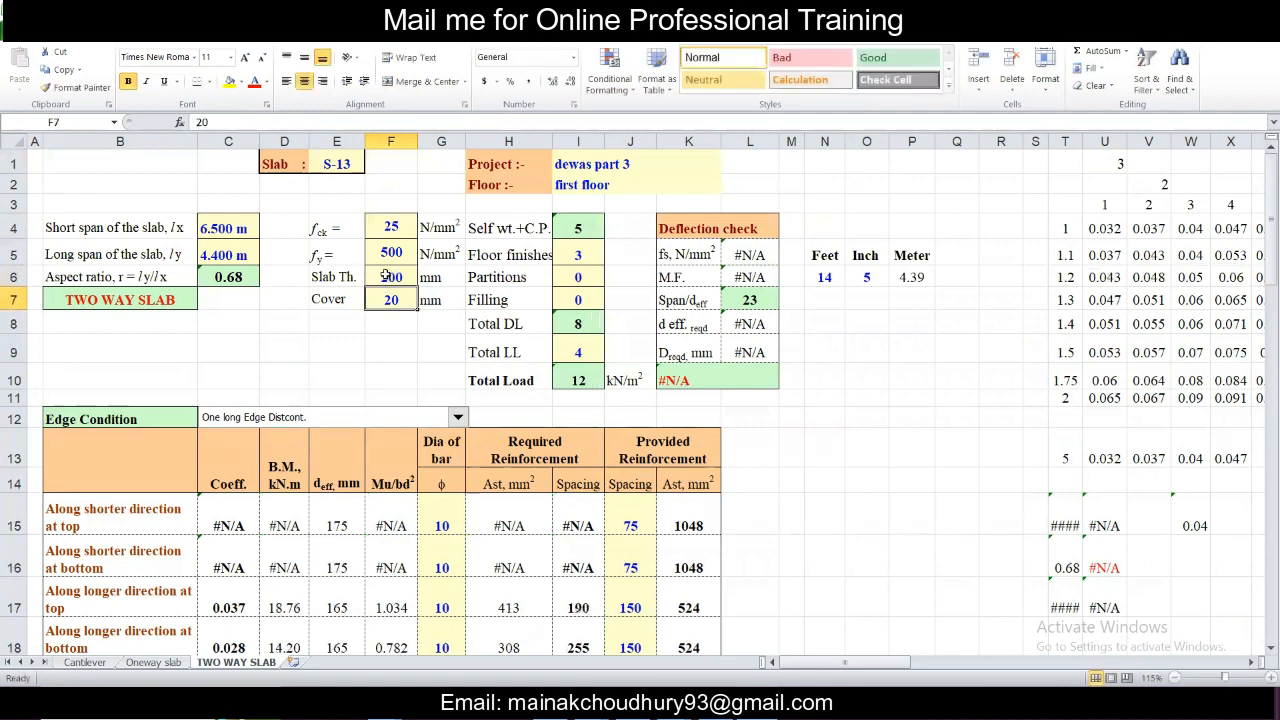
scroll(432, 266, "down", 2)
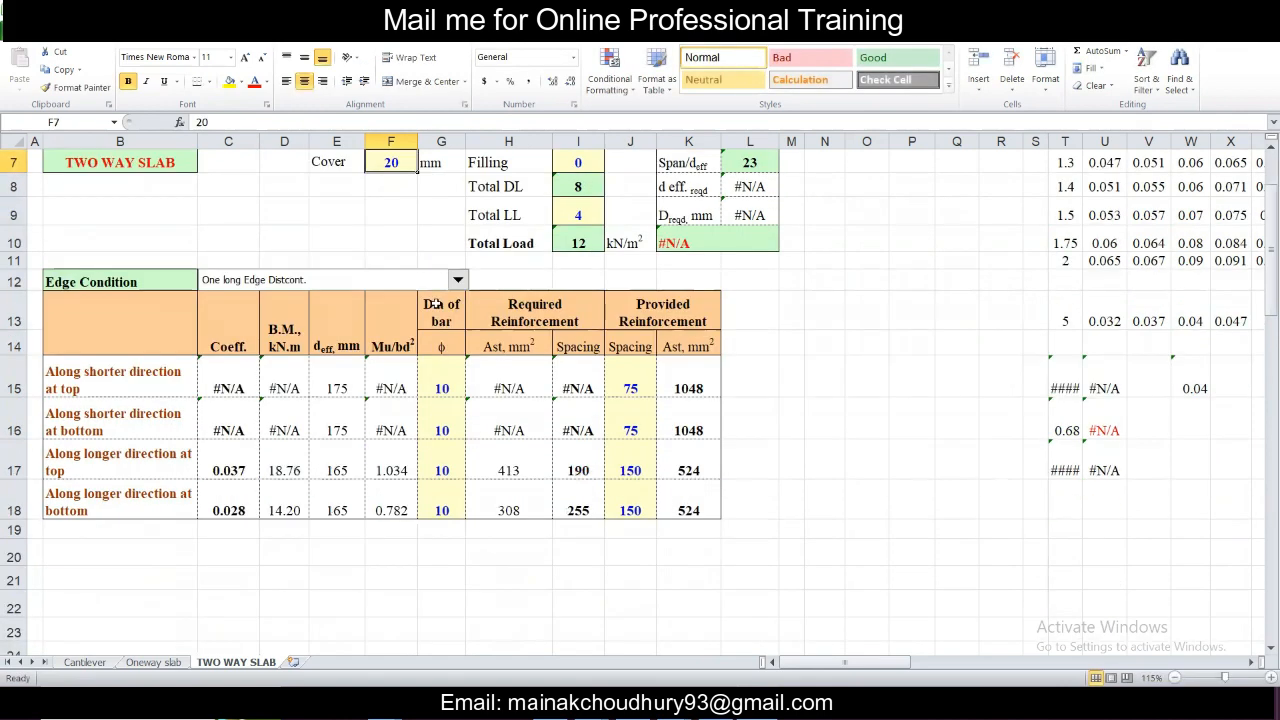
left_click(493, 374)
left_click(557, 380)
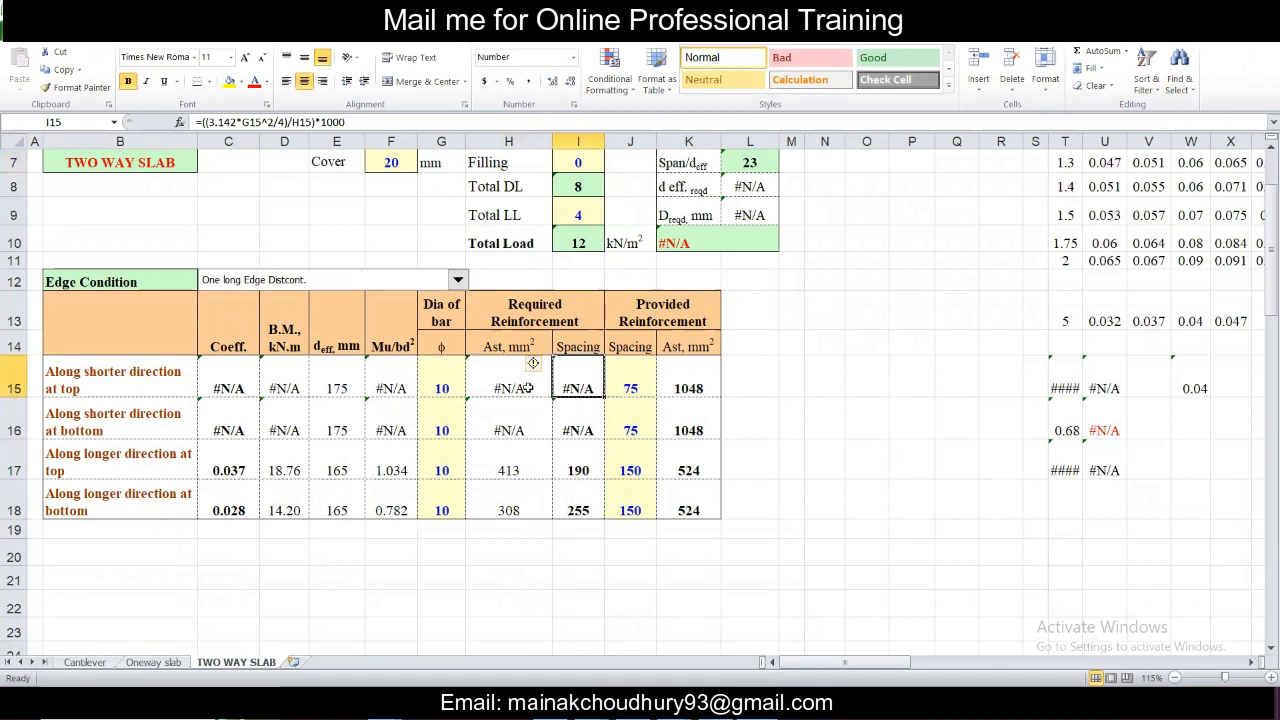
left_click(518, 387)
left_click(567, 393)
left_click(530, 425)
left_click(528, 447)
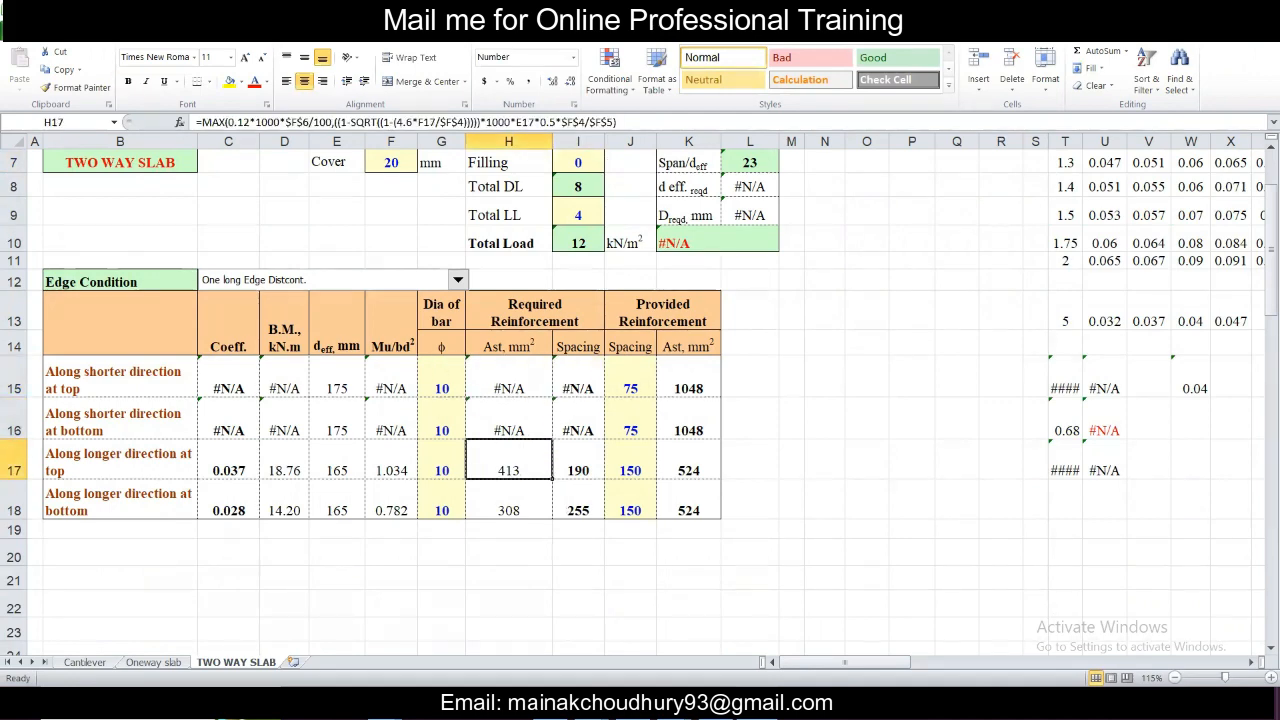
Switch to Tekla Structural Designer, set the slab's overall depth to 175 mm and create a slab in the large bay between grids 11 and 12.
left_click(1172, 9)
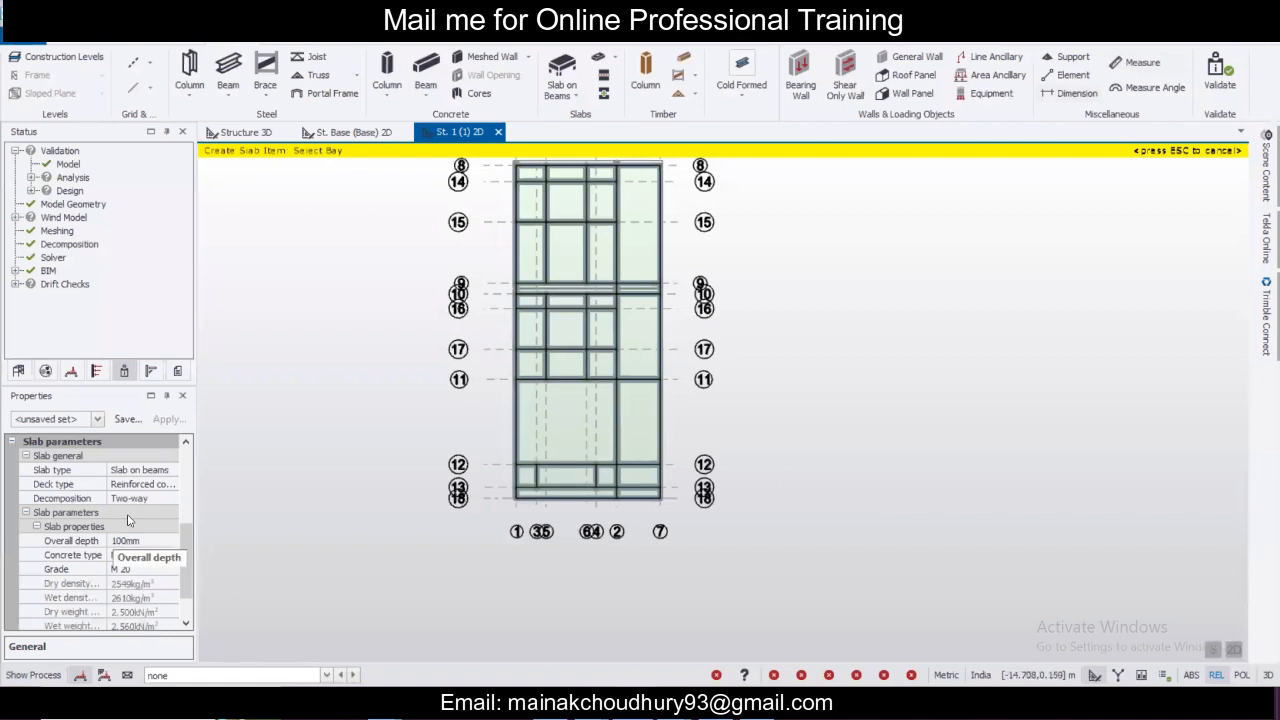
left_click(130, 541)
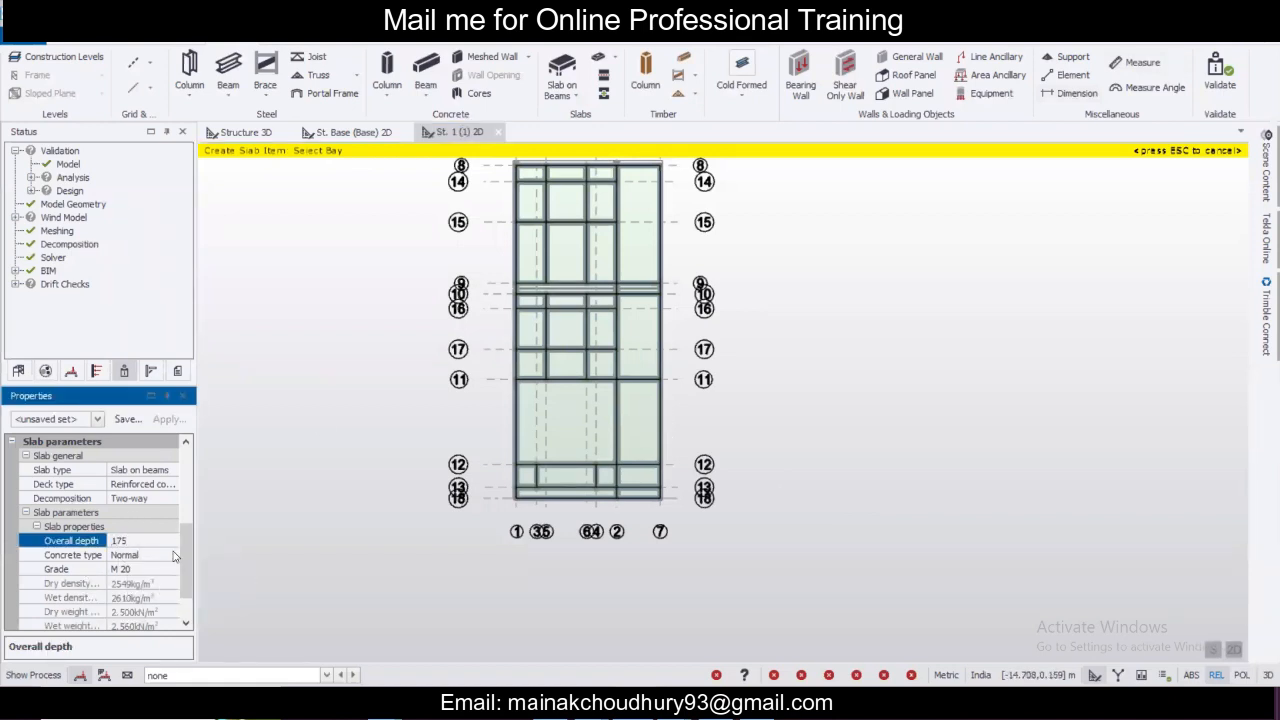
left_click(530, 430)
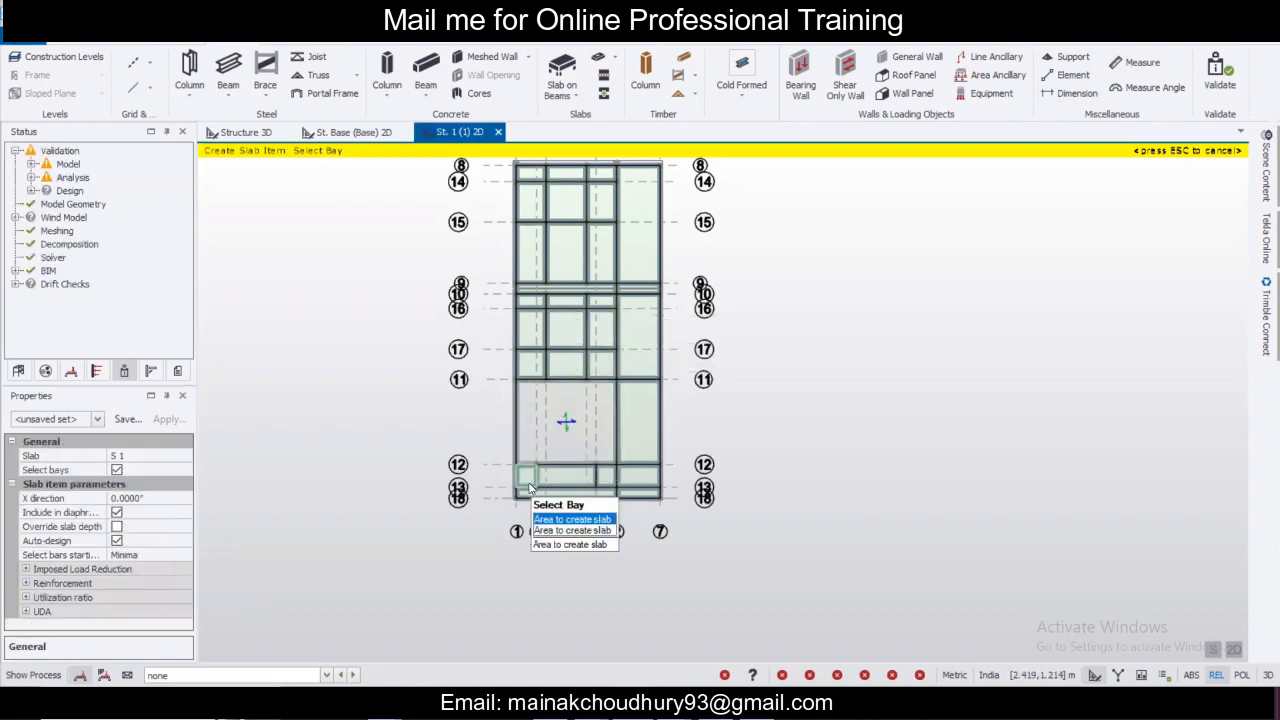
Create slab items in the small bays between grids 12 and 13 and in the narrow strip between grids 13 and 18.
left_click(529, 485)
left_click(566, 483)
left_click(609, 478)
left_click(637, 478)
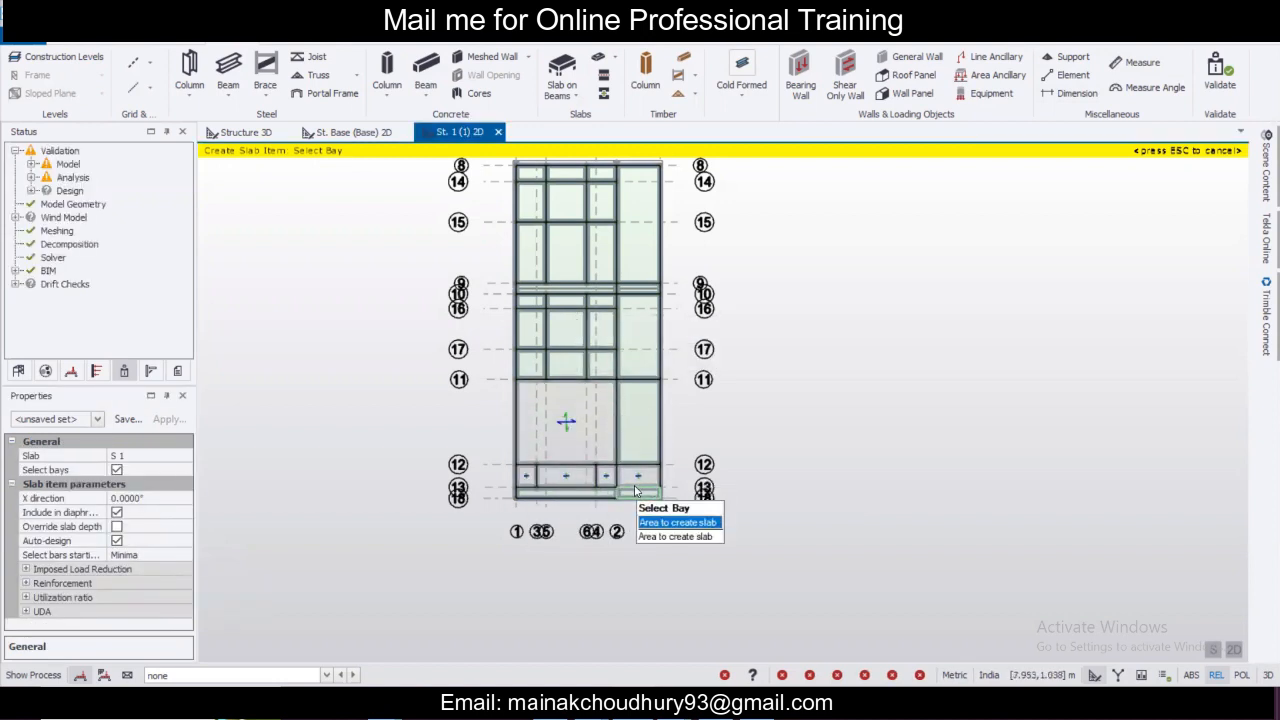
left_click(635, 490)
Create slab items in the bays between grids 10 and 11 and in the bay between grids 2, 7, 11 and 12.
left_click(630, 352)
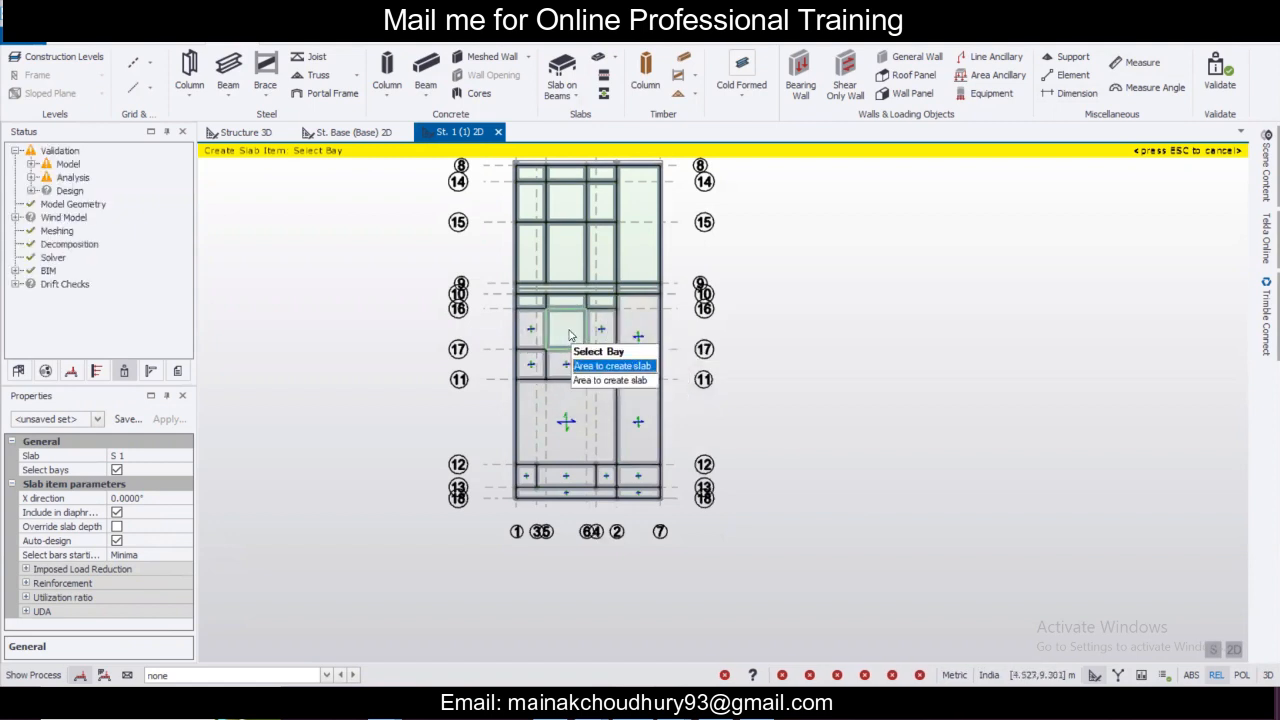
left_click(570, 334)
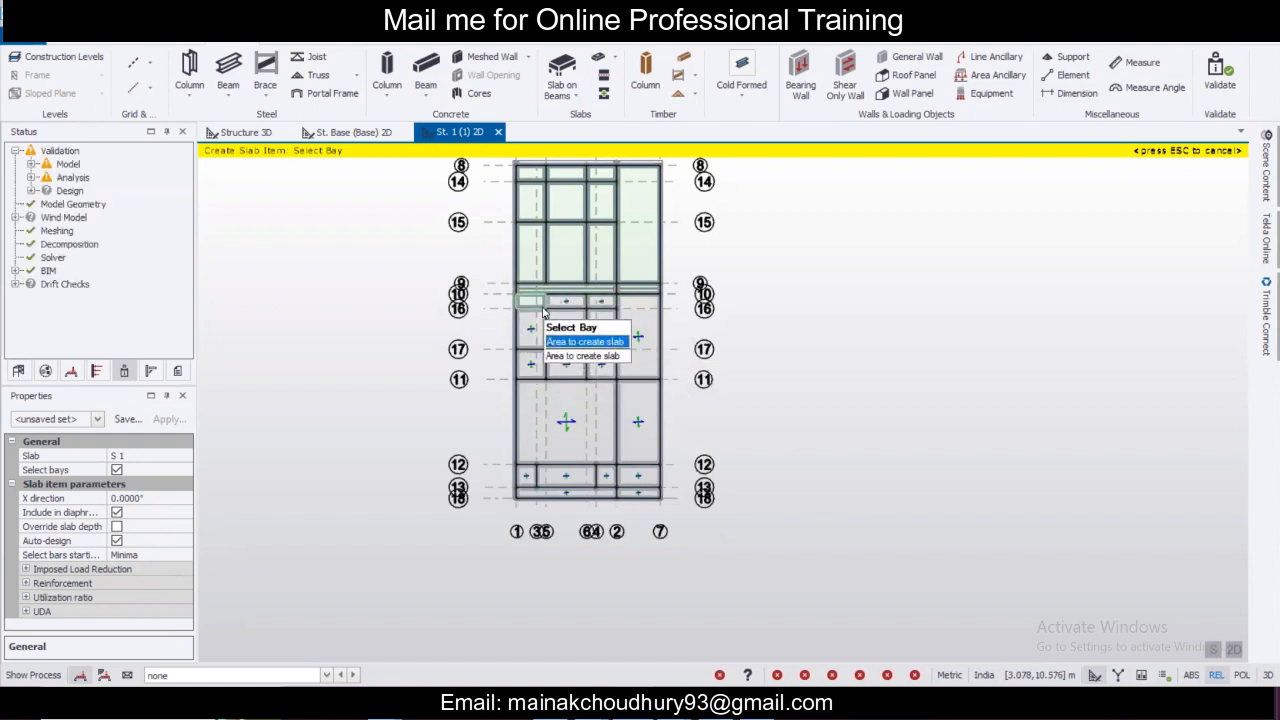
left_click(542, 308)
Create slab items in the three bays between grids 15 and 9 and in the narrow strip between grids 9 and 10.
scroll(561, 293, "up", 3)
left_click(524, 256)
left_click(582, 258)
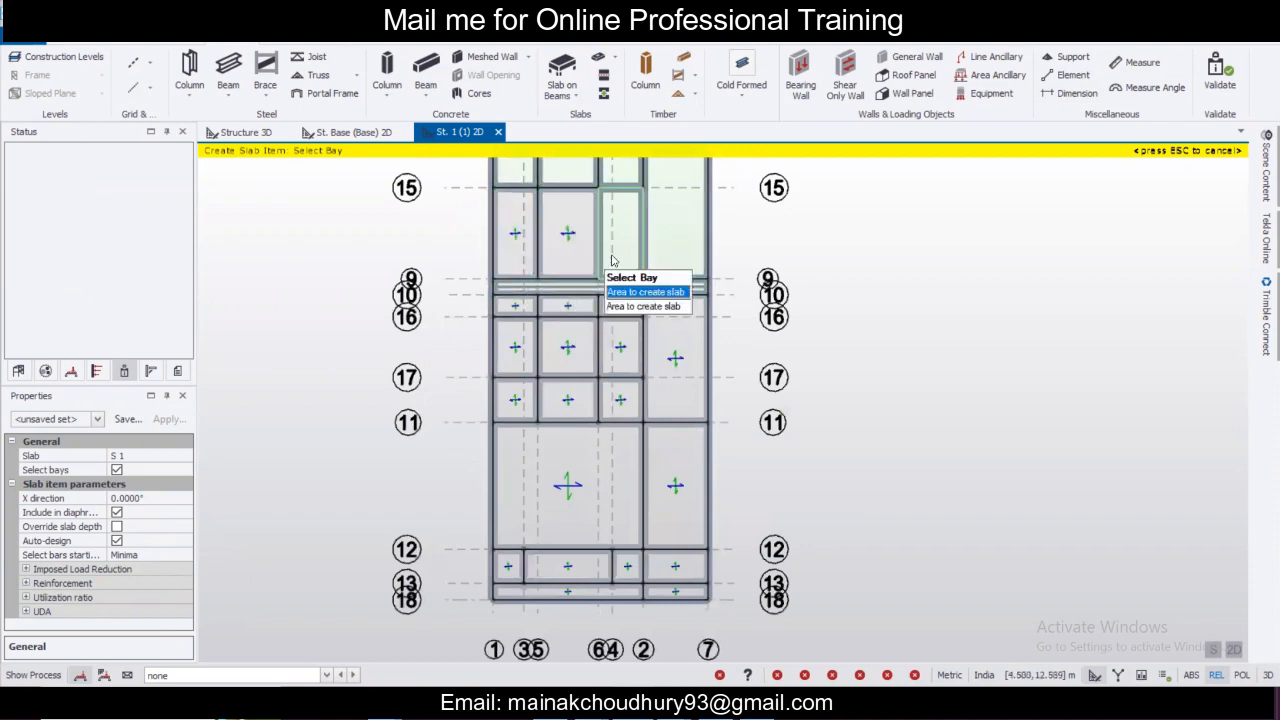
left_click(613, 260)
scroll(635, 270, "up", 2)
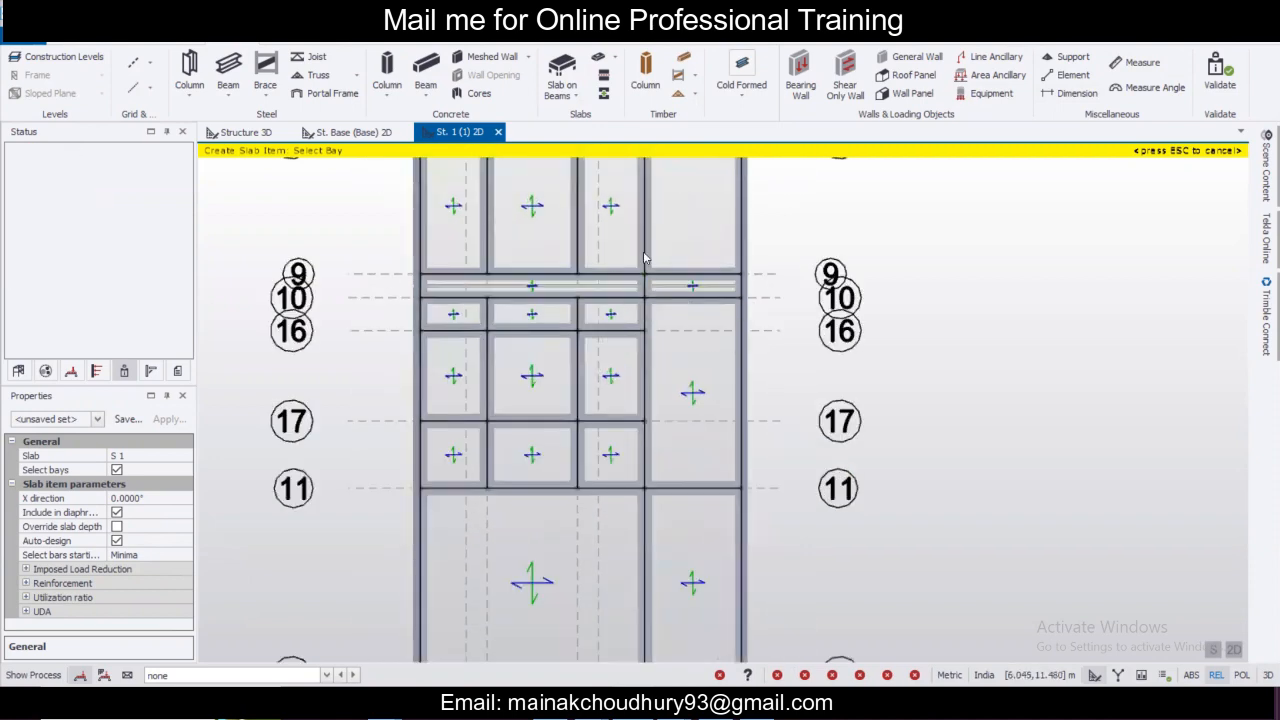
Create slab items in the remaining bays between grids 8 and 15.
middle_click_drag(644, 258, 562, 523)
left_click(535, 308)
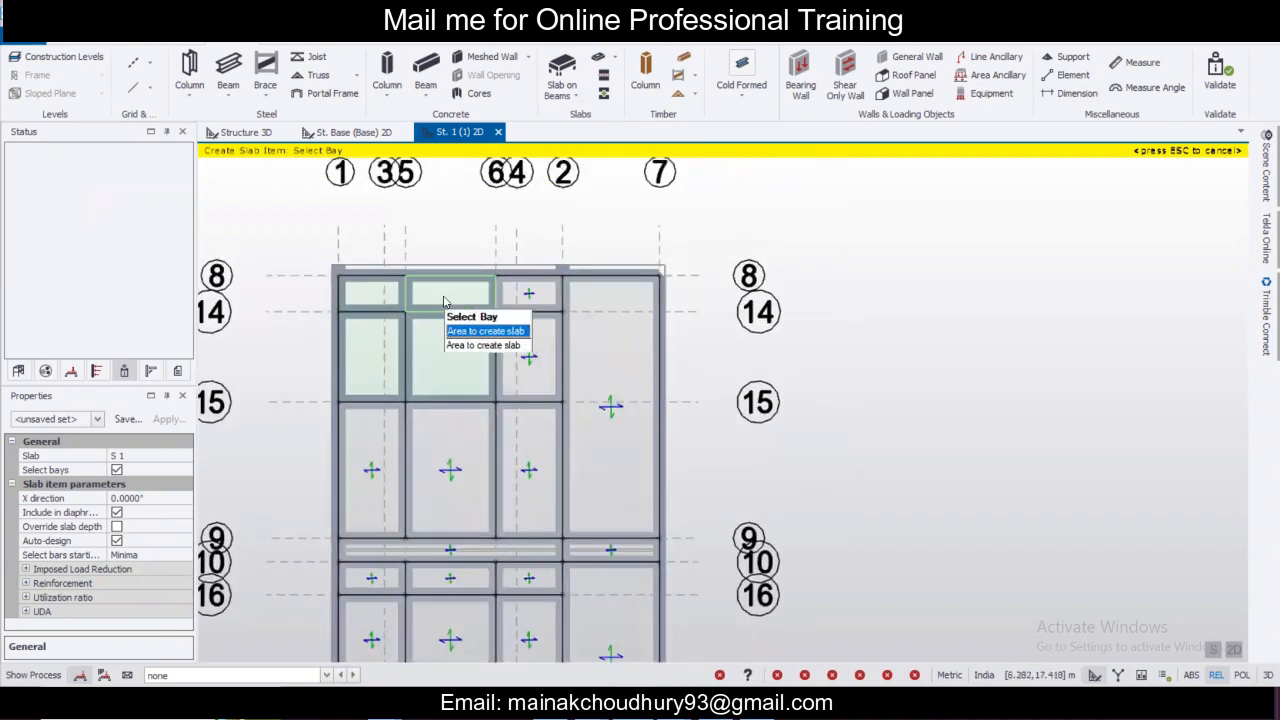
left_click(444, 298)
left_click(424, 343)
left_click(382, 303)
left_click(383, 358)
Check the slab layout in the St. 1 plan and inspect the whole structure from several angles in the Structure 3D view.
scroll(507, 312, "down", 2)
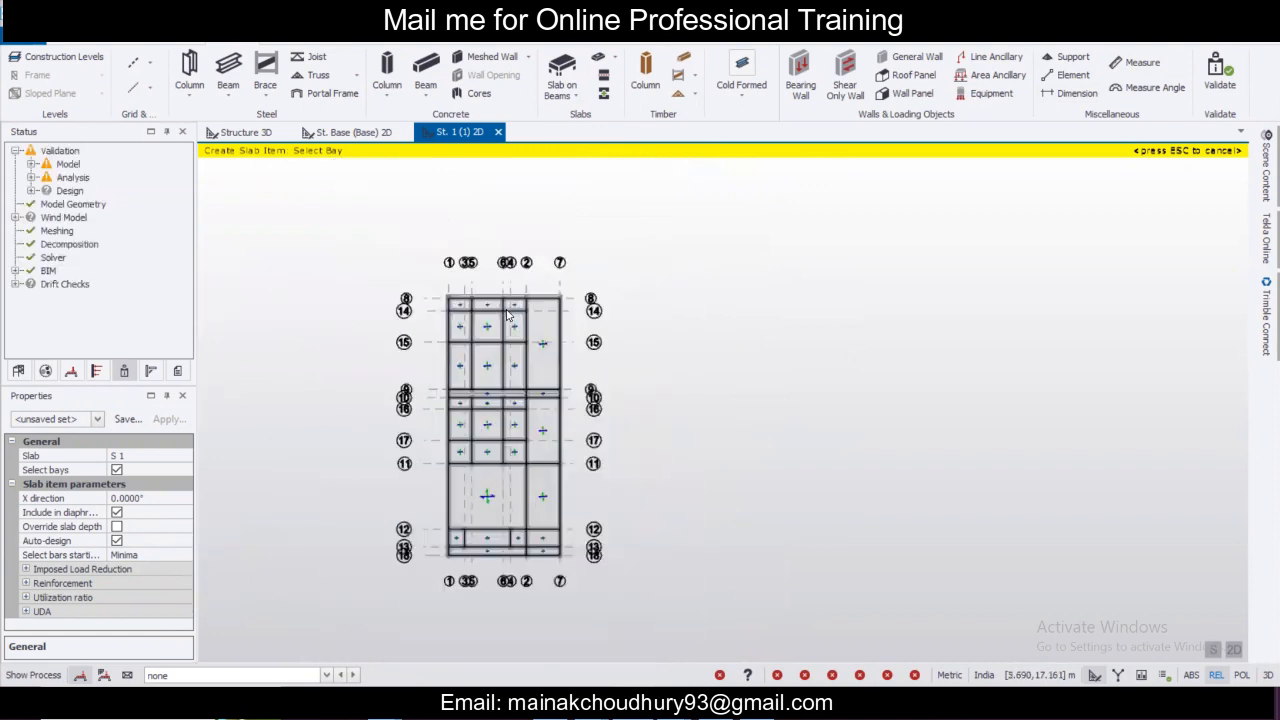
scroll(510, 305, "up", 4)
scroll(513, 296, "down", 5)
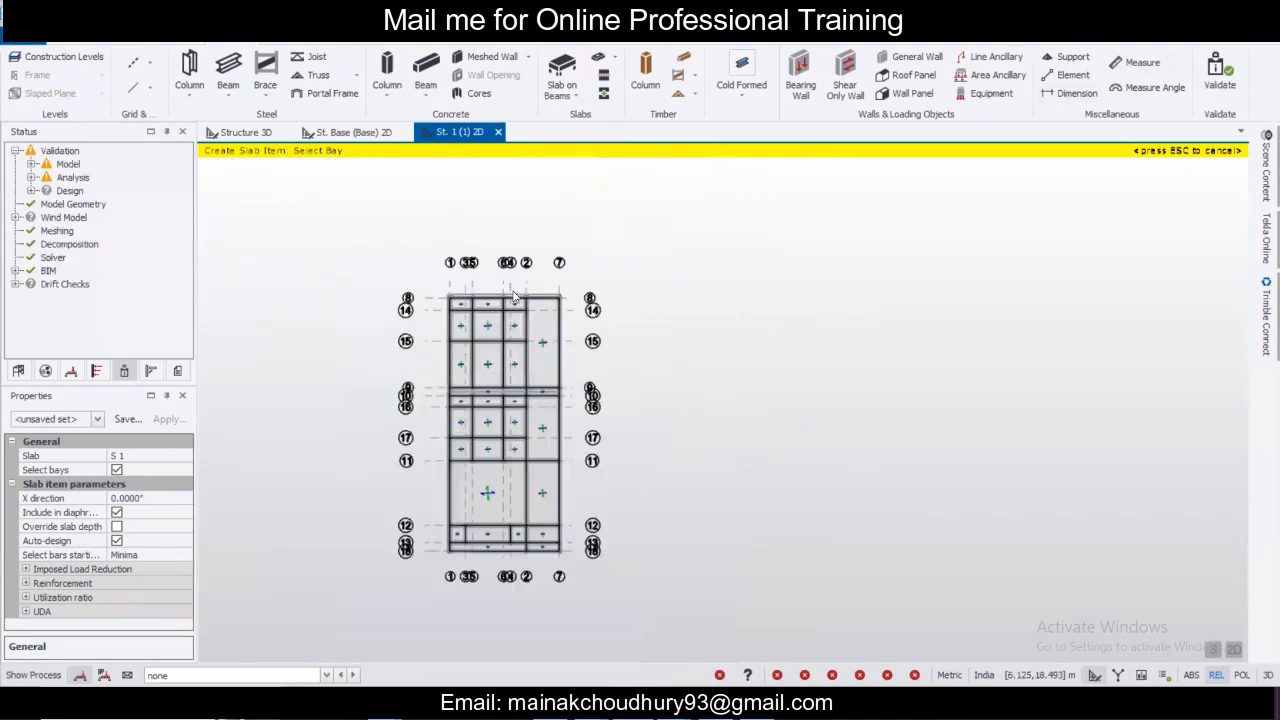
left_click(261, 138)
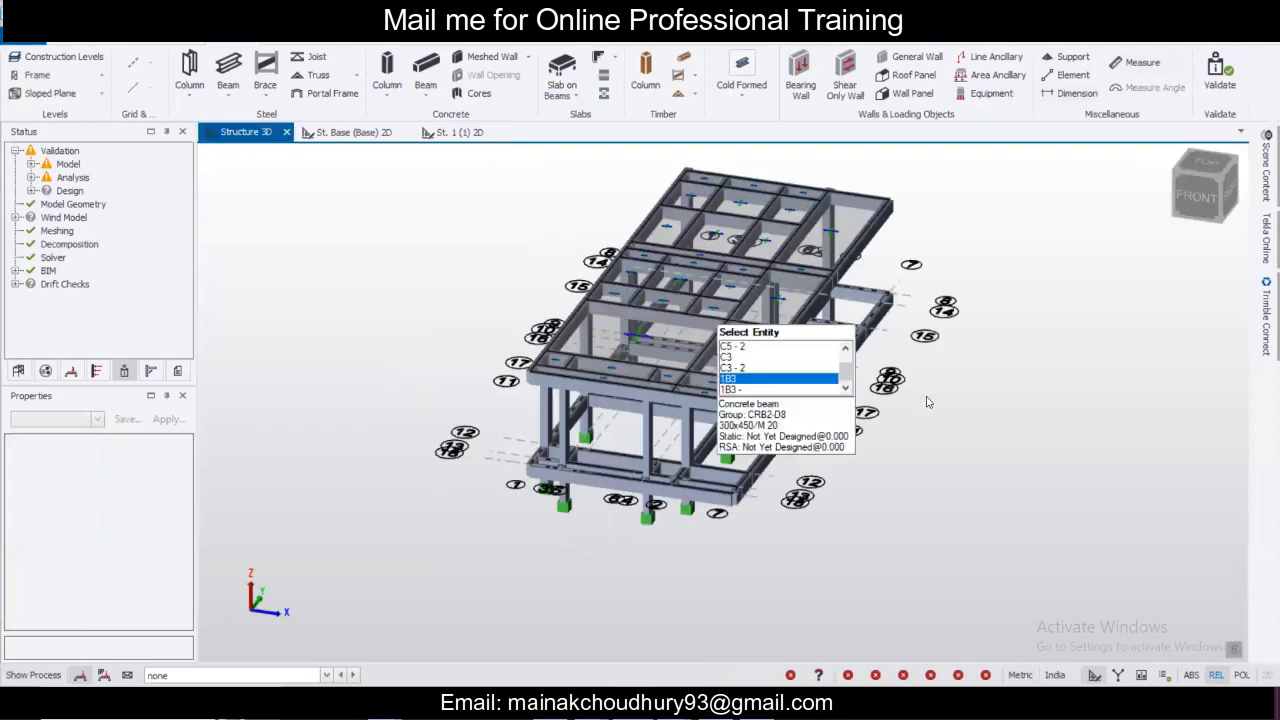
mouse_move(1035, 443)
right_mouse_down()
mouse_move(898, 501)
mouse_move(1029, 433)
right_mouse_up()
right_click_drag(1041, 379, 1160, 444)
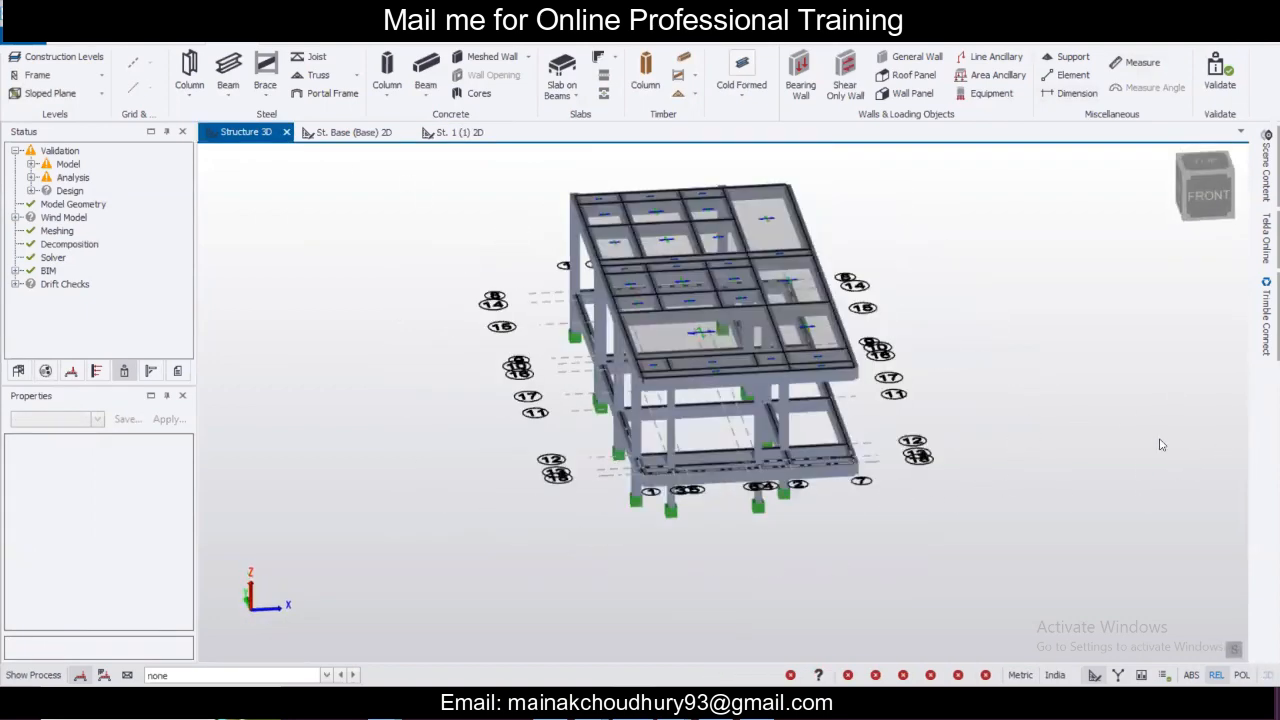
right_click_drag(1005, 443, 965, 413)
right_click_drag(1202, 421, 697, 631)
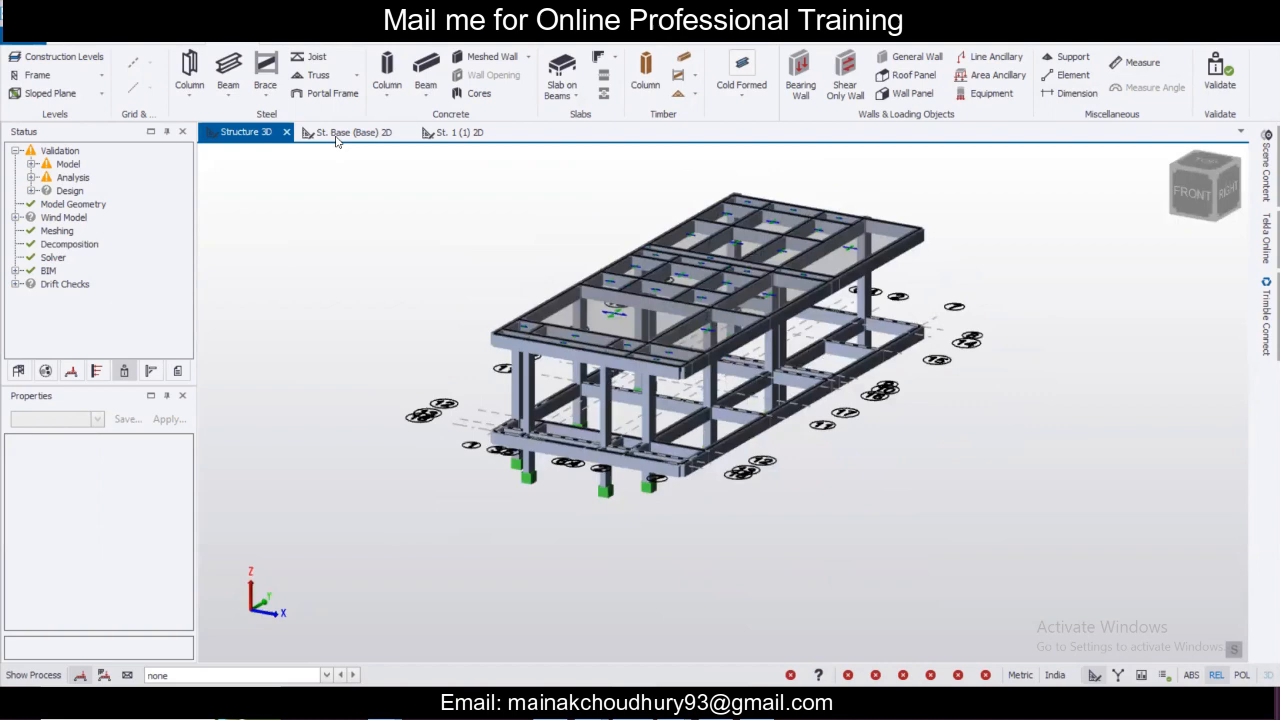
Open the St. Base 2D plan and bring up the loading commands.
left_click(337, 136)
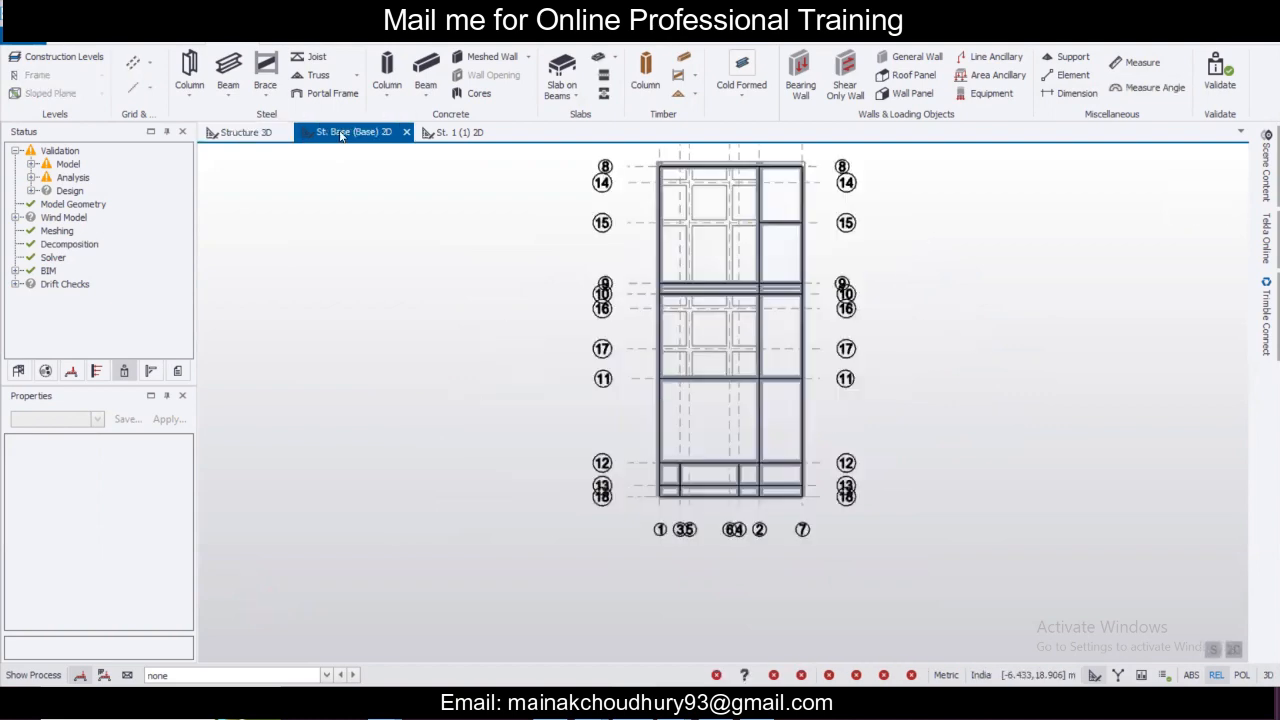
scroll(943, 372, "up", 1)
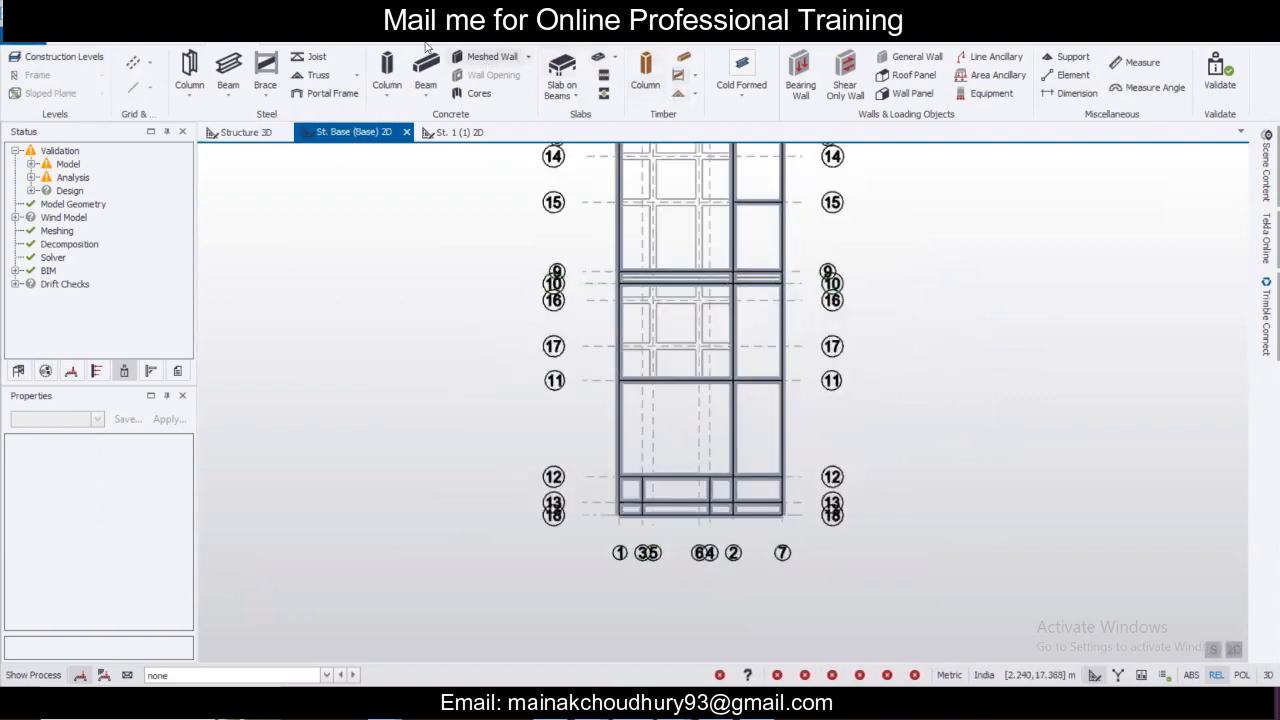
left_click(340, 44)
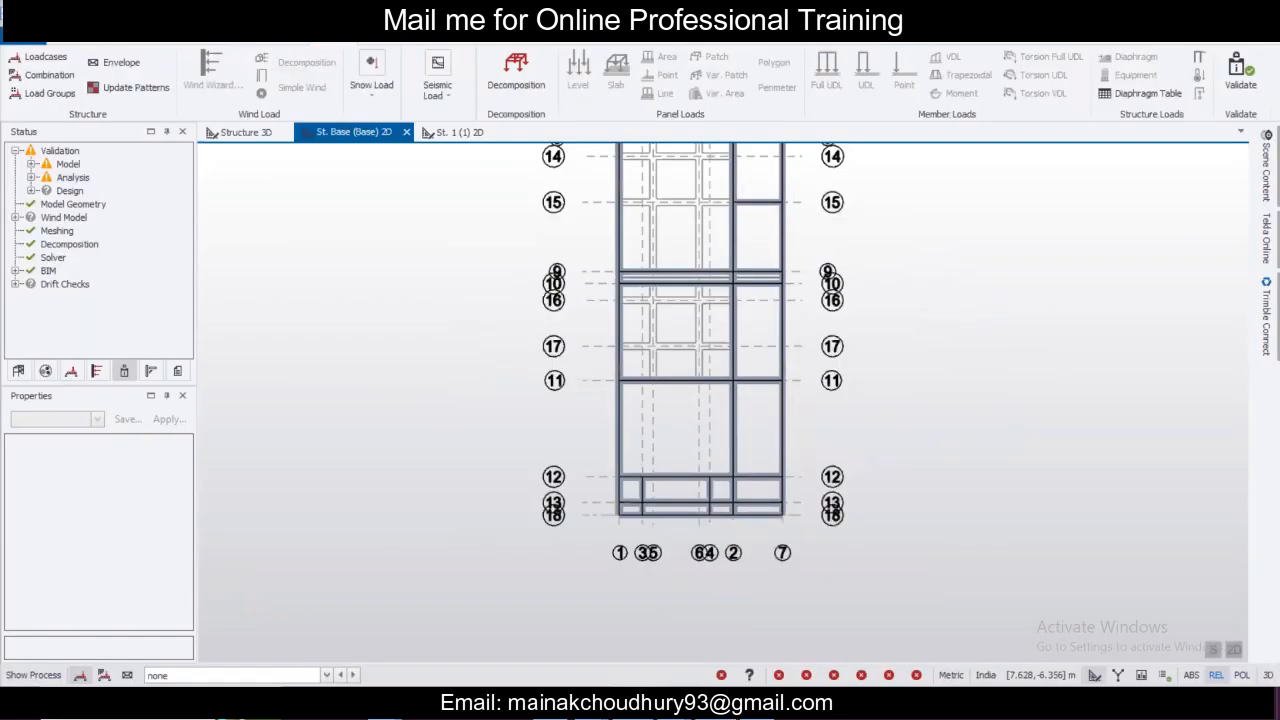
Switch to the structure revision drawing in AutoCAD and measure the thickness of the temple hall's wall beside the column at grid A-01.
mouse_move(715, 705)
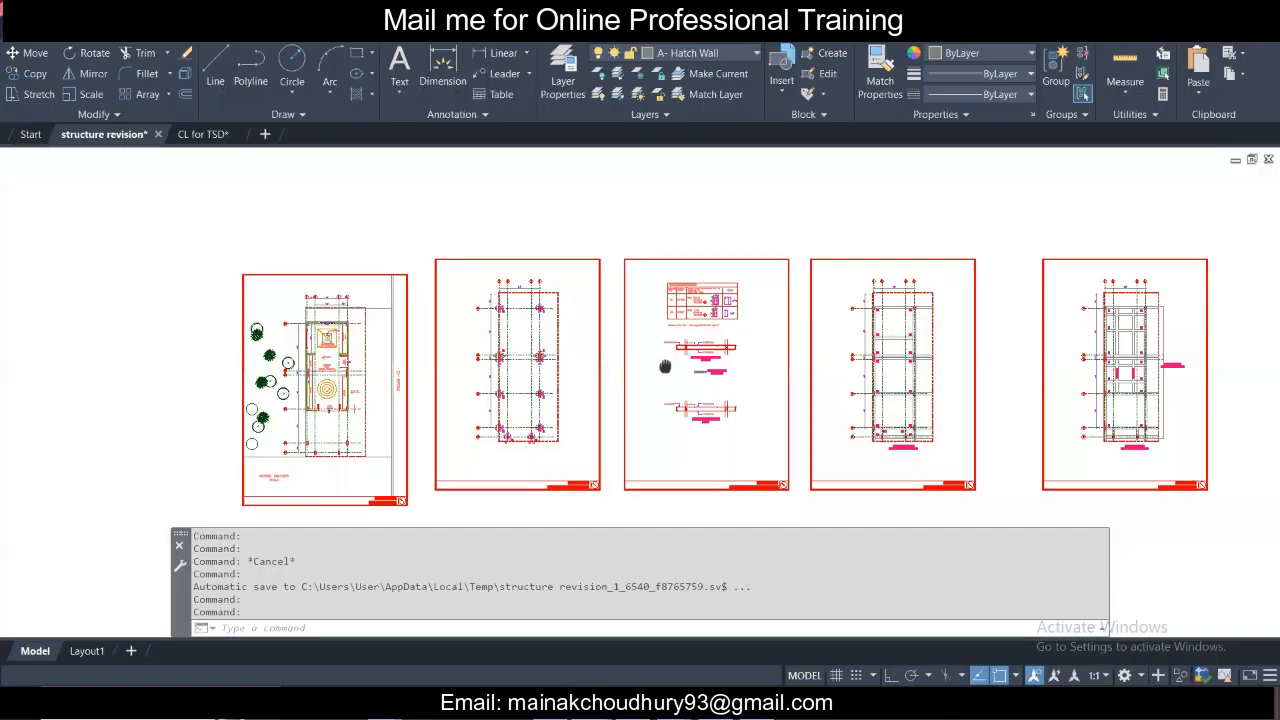
middle_click_drag(665, 367, 788, 401)
scroll(434, 371, "up", 12)
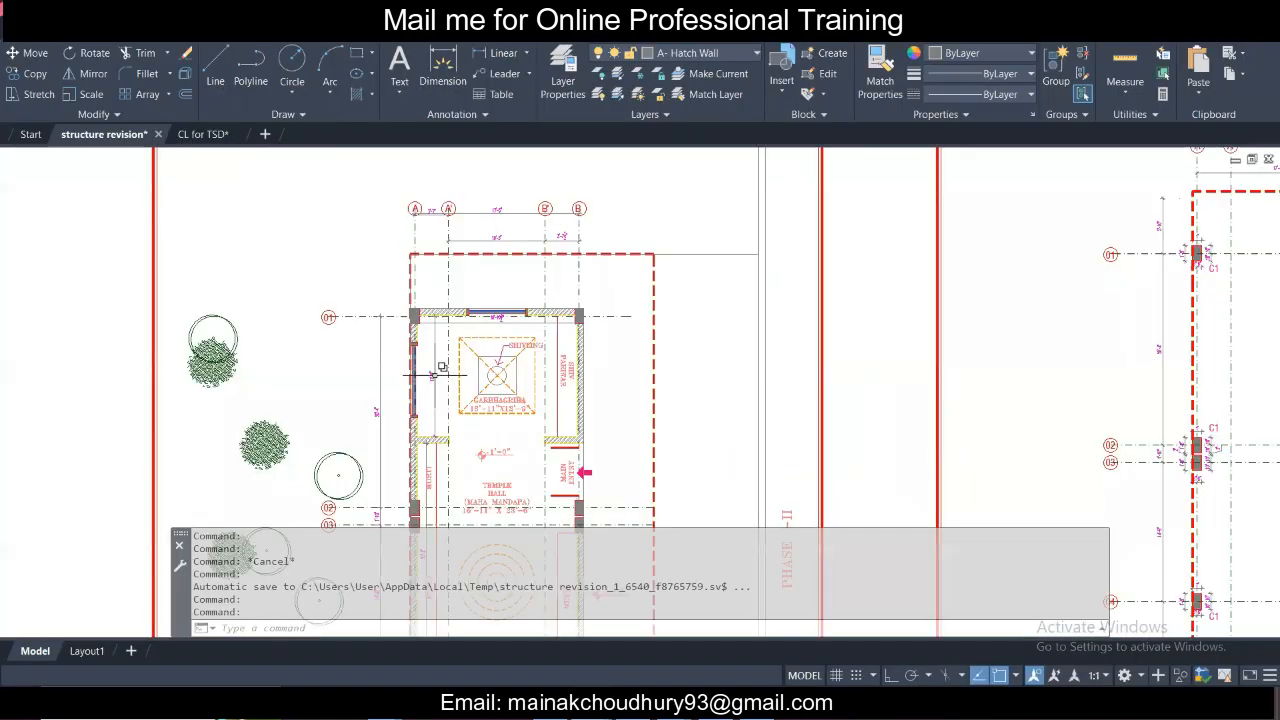
left_click(503, 53)
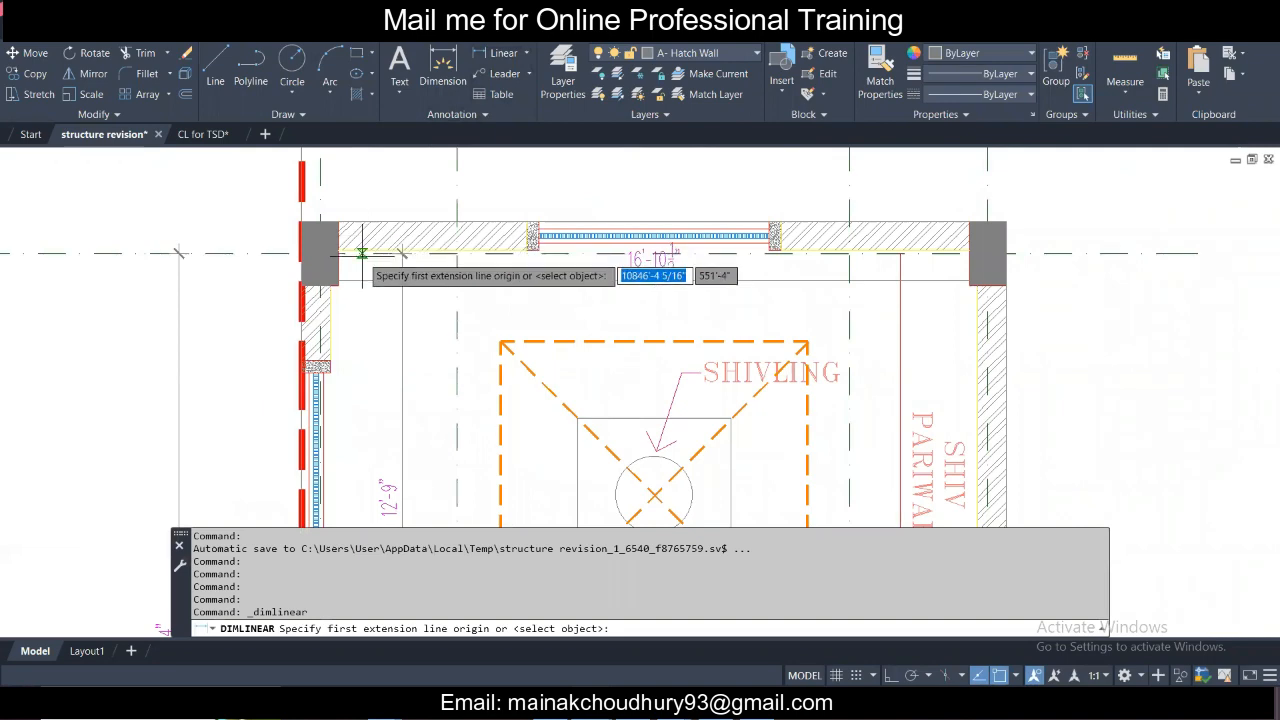
left_click(359, 262)
left_click(359, 224)
key("Escape")
scroll(386, 203, "down", 5)
scroll(420, 197, "down", 2)
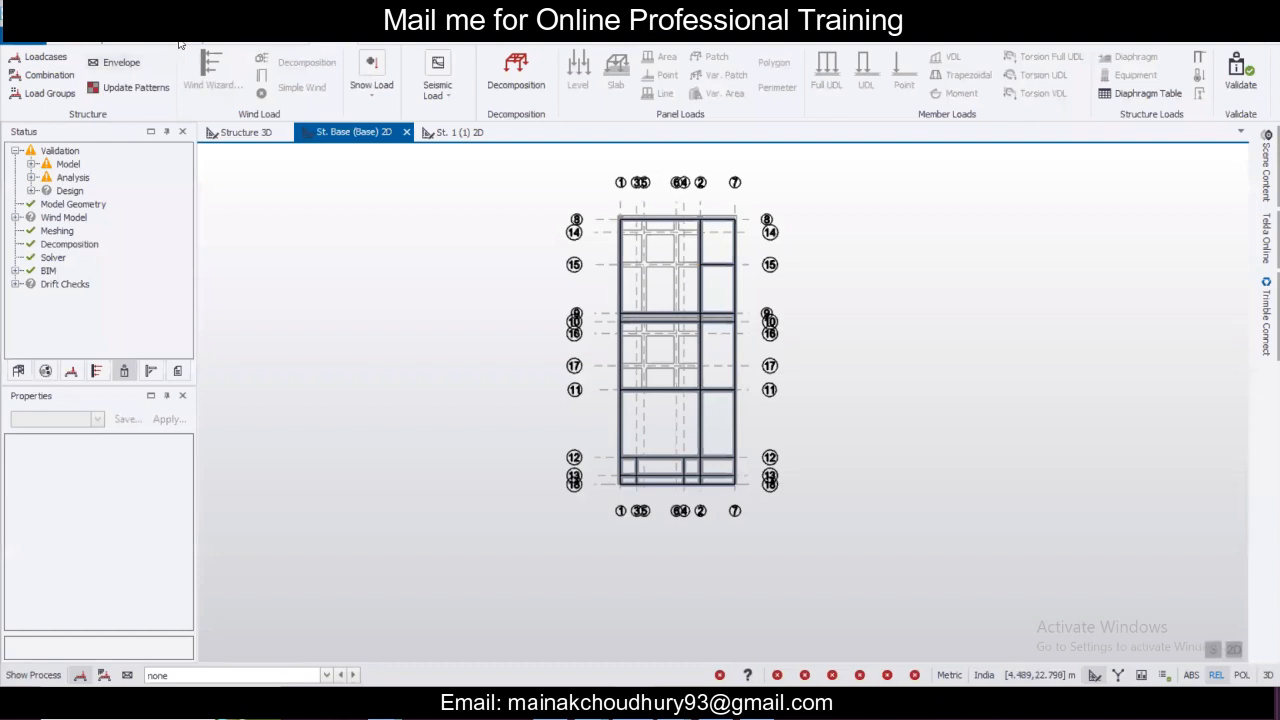
Return to the structural model and check the construction levels, their spacing and slab thickness.
left_click(243, 40)
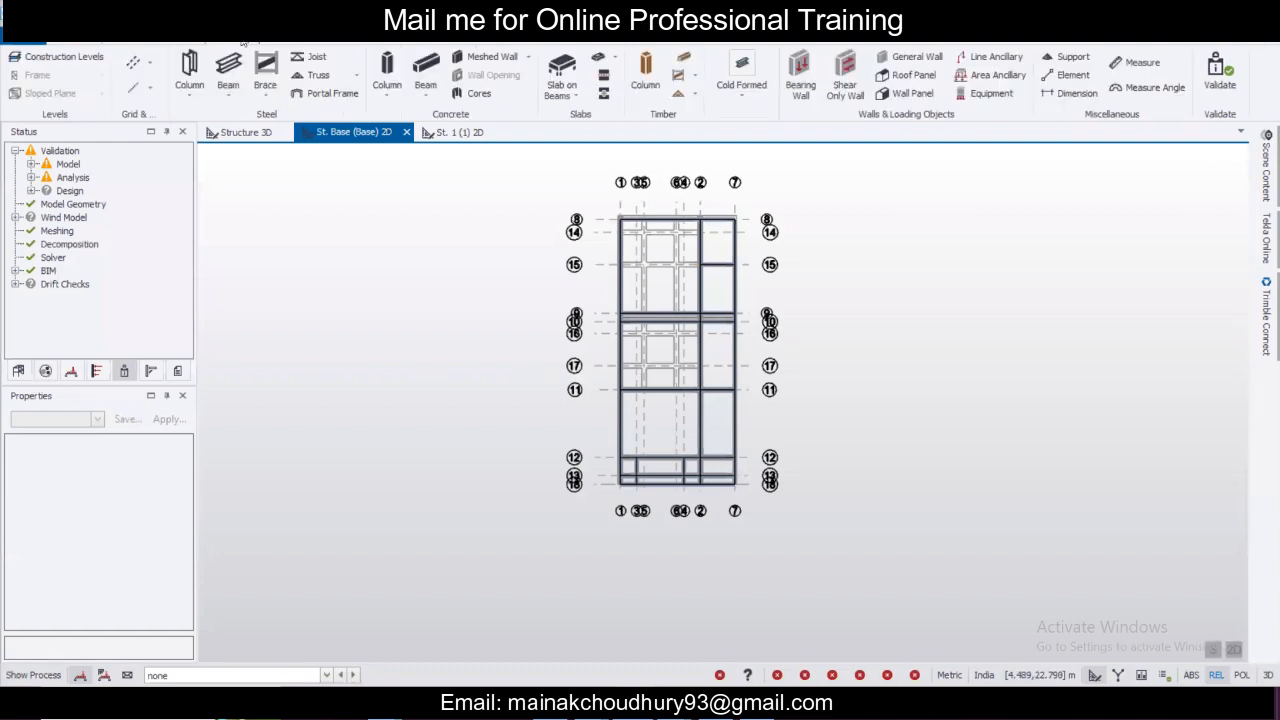
left_click(60, 56)
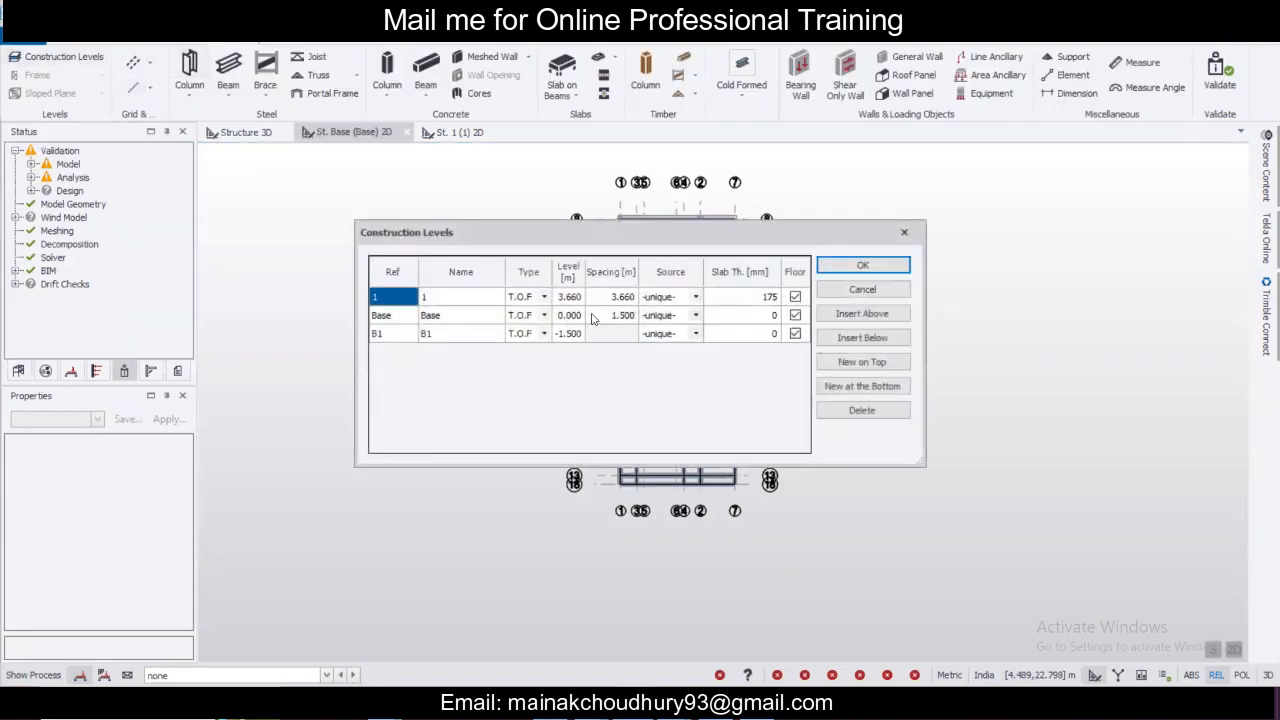
left_click(896, 265)
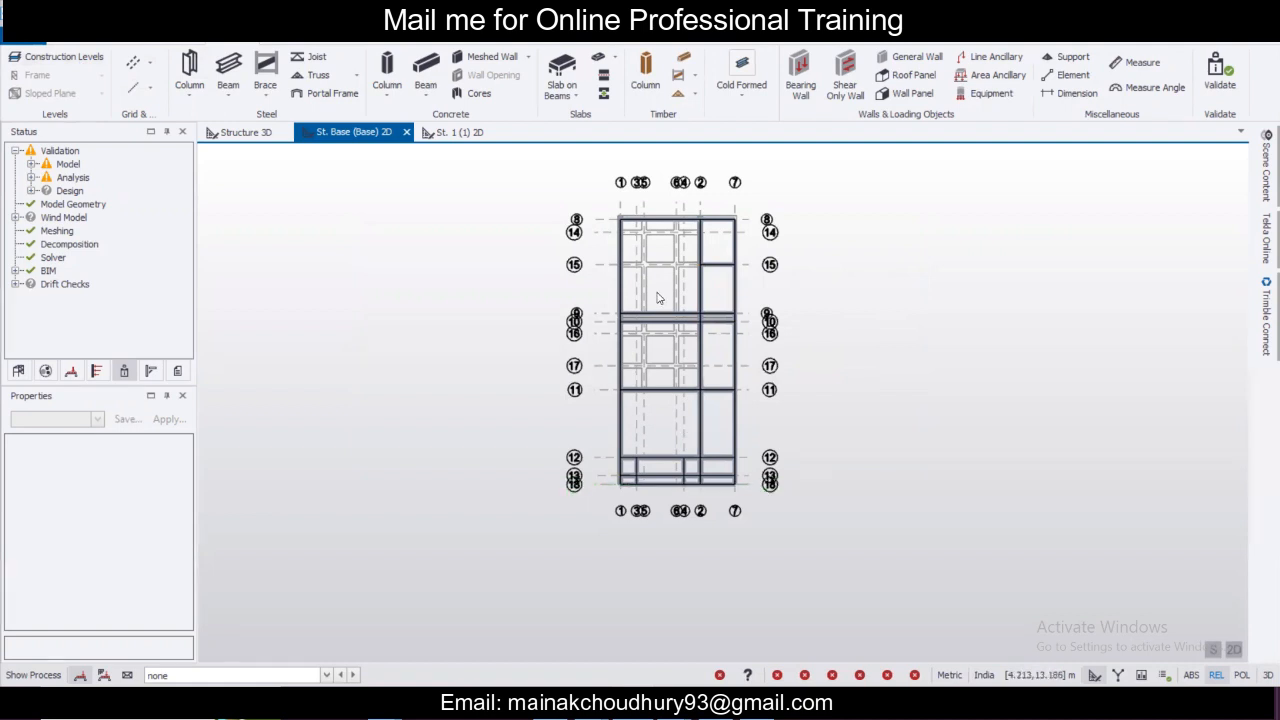
scroll(650, 235, "up", 3)
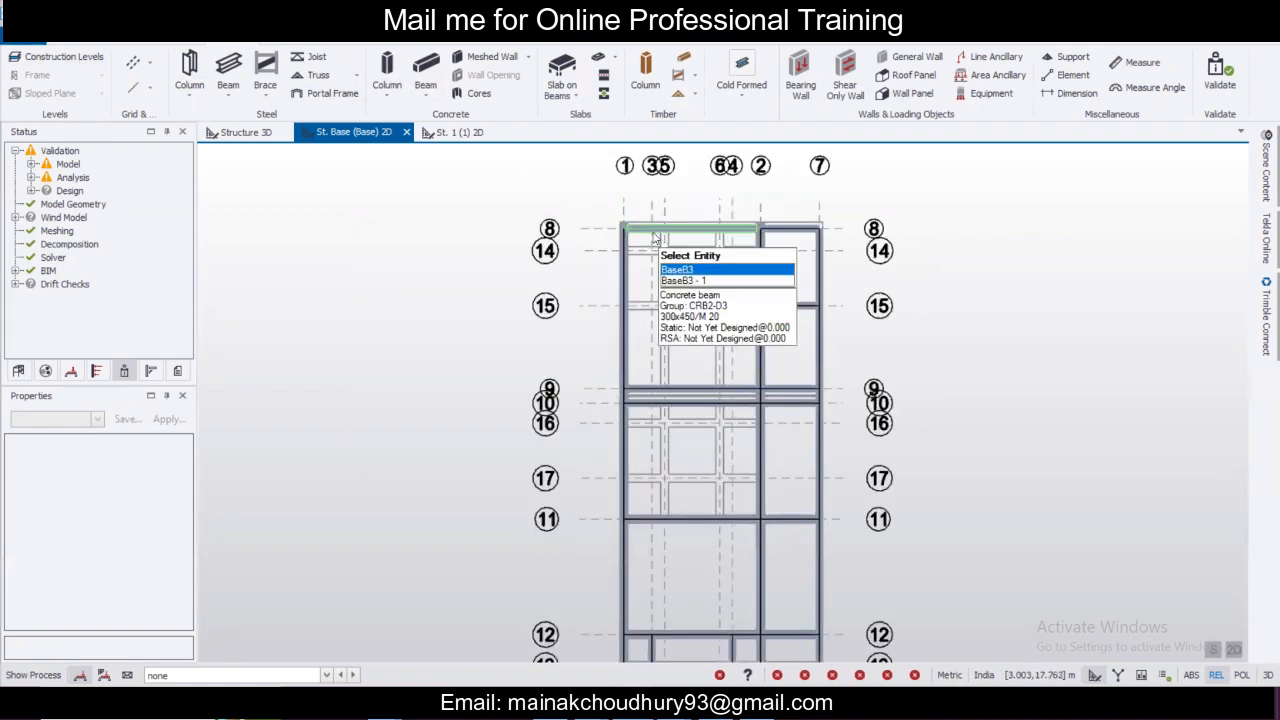
Select the concrete beam along grid 8 between grids 1 and 2 and check its section size in its properties.
left_click(655, 237)
scroll(657, 240, "up", 1)
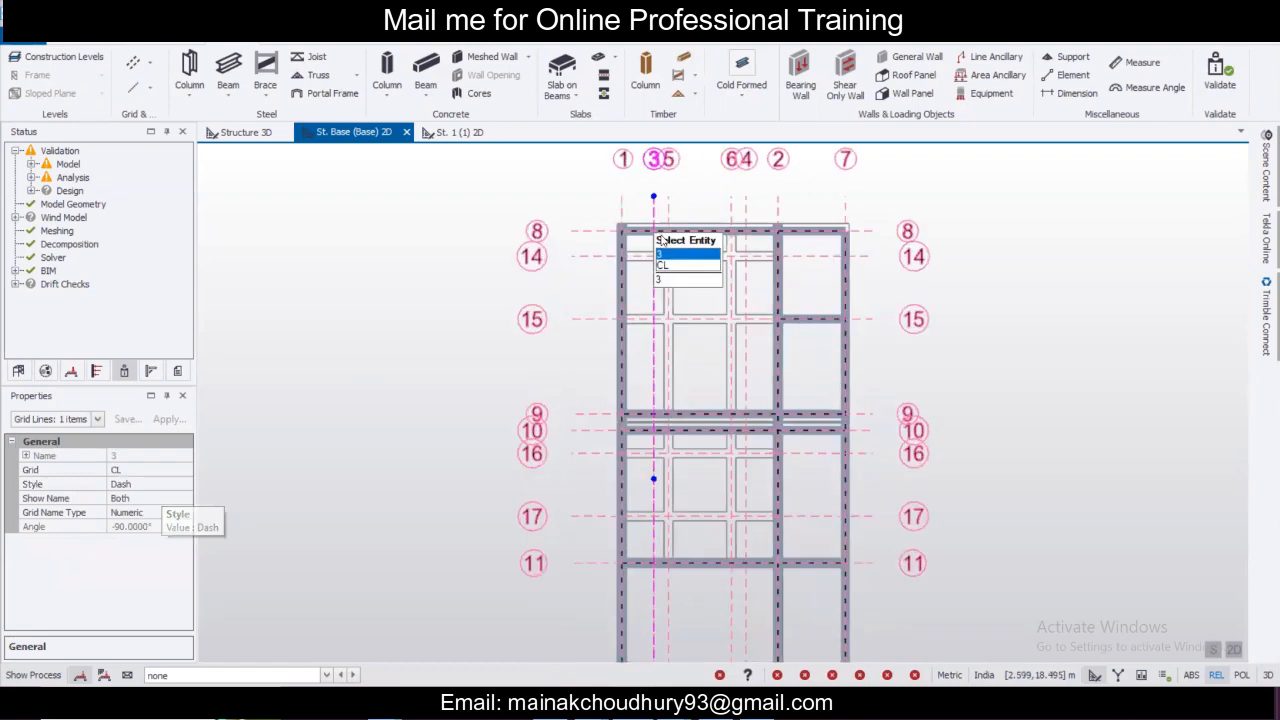
scroll(658, 238, "up", 3)
left_click(637, 238)
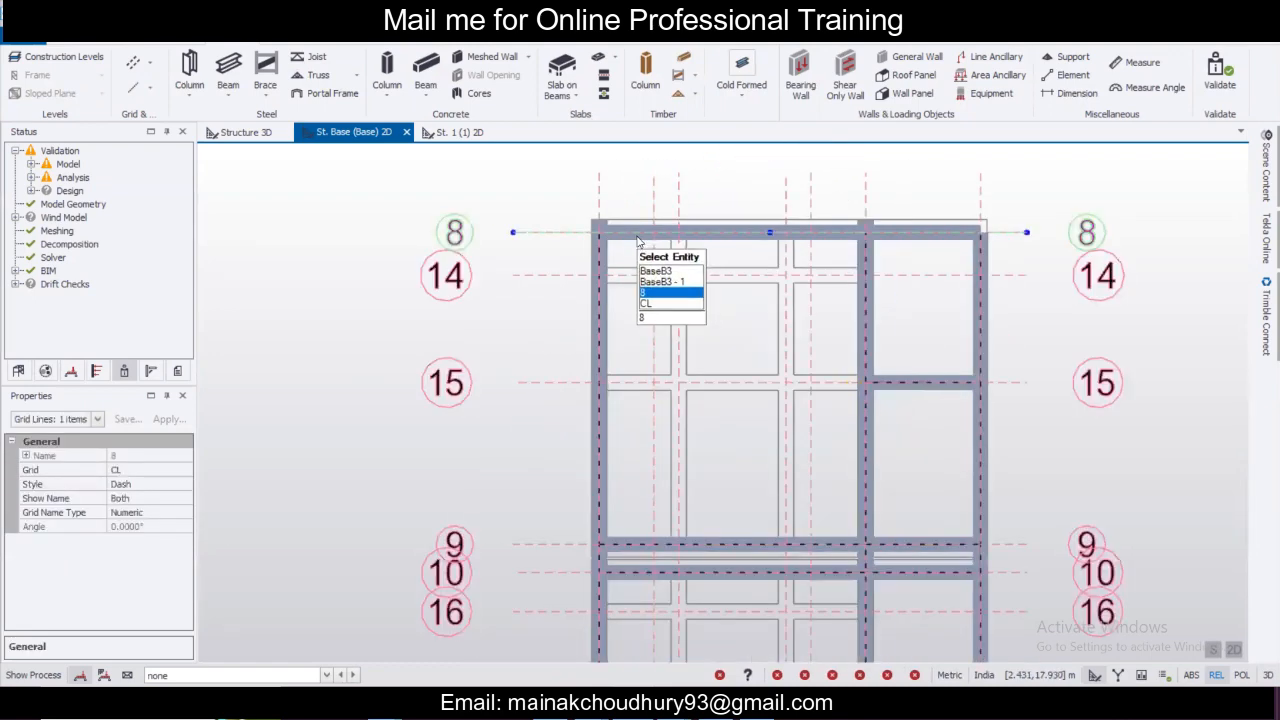
scroll(640, 236, "up", 3)
left_click(640, 236)
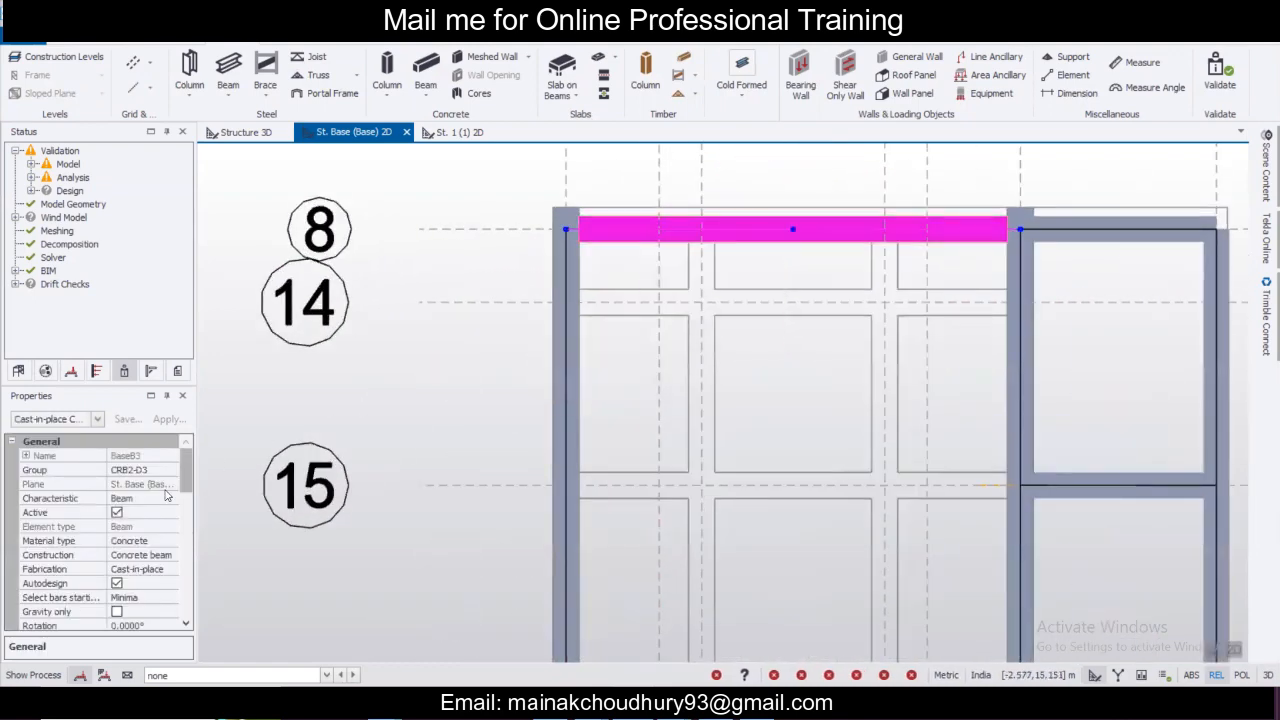
left_click_drag(187, 461, 187, 499)
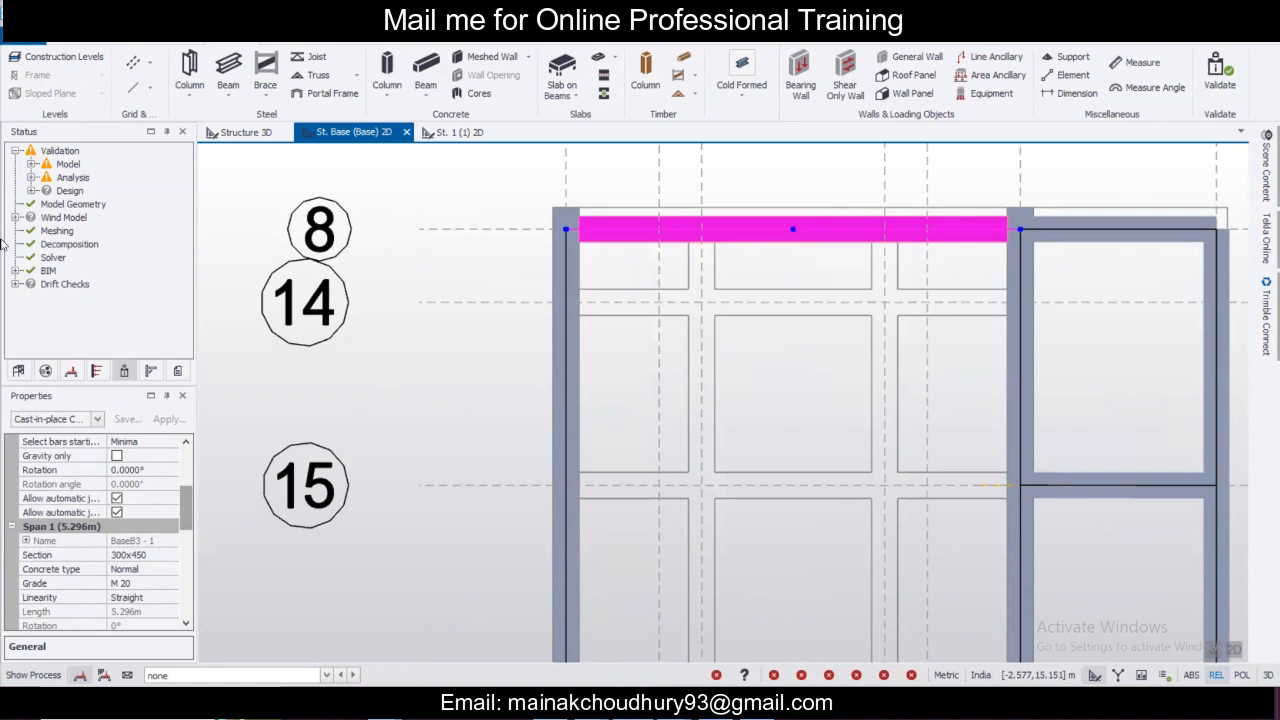
Review the construction level spacing for the wall height, leaving the levels as they are, and clear the beam selection.
left_click(58, 57)
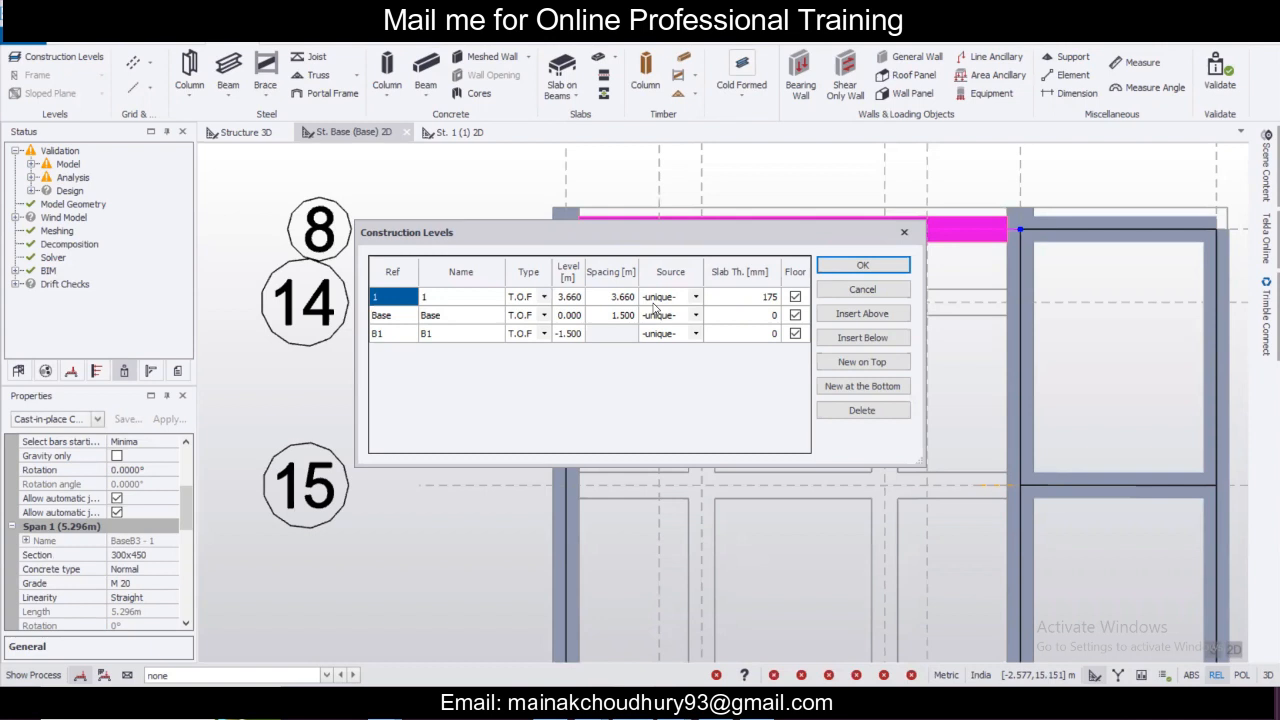
left_click(904, 232)
scroll(883, 311, "down", 2)
key("Escape")
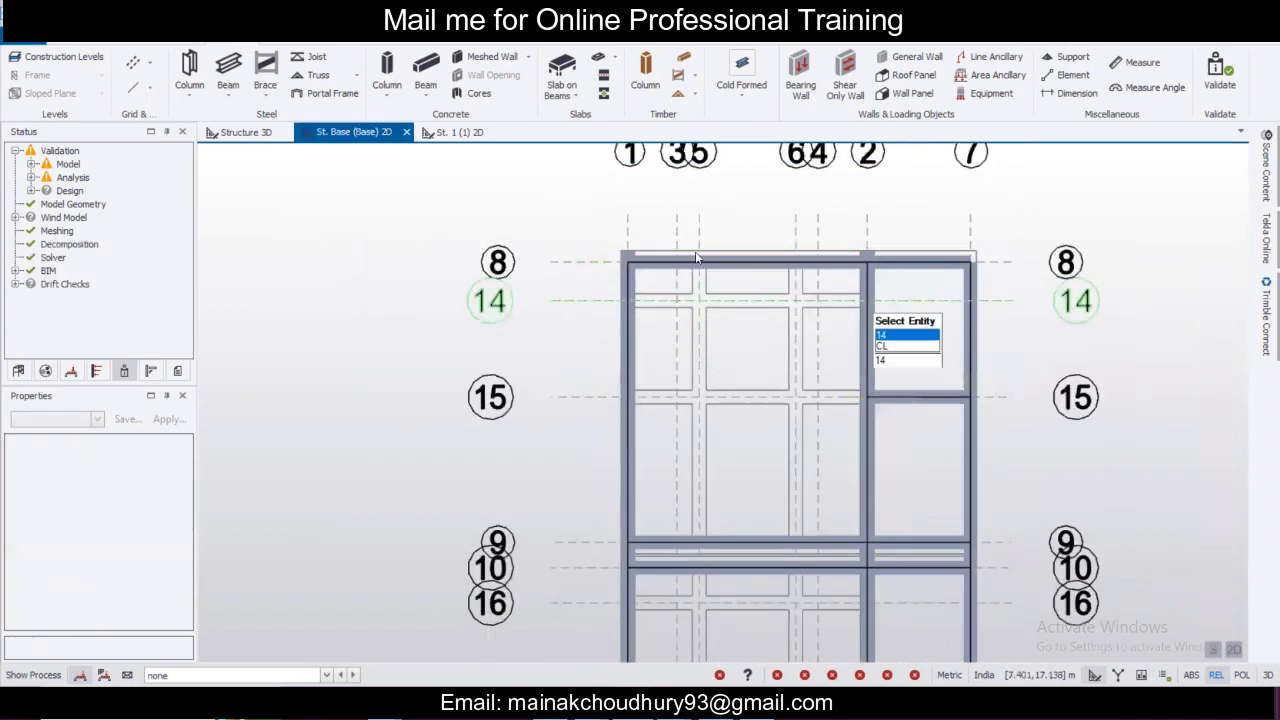
Set up a Full UDL member load of 19.8 kN/m in the 2 Dead loadcase.
left_click(342, 47)
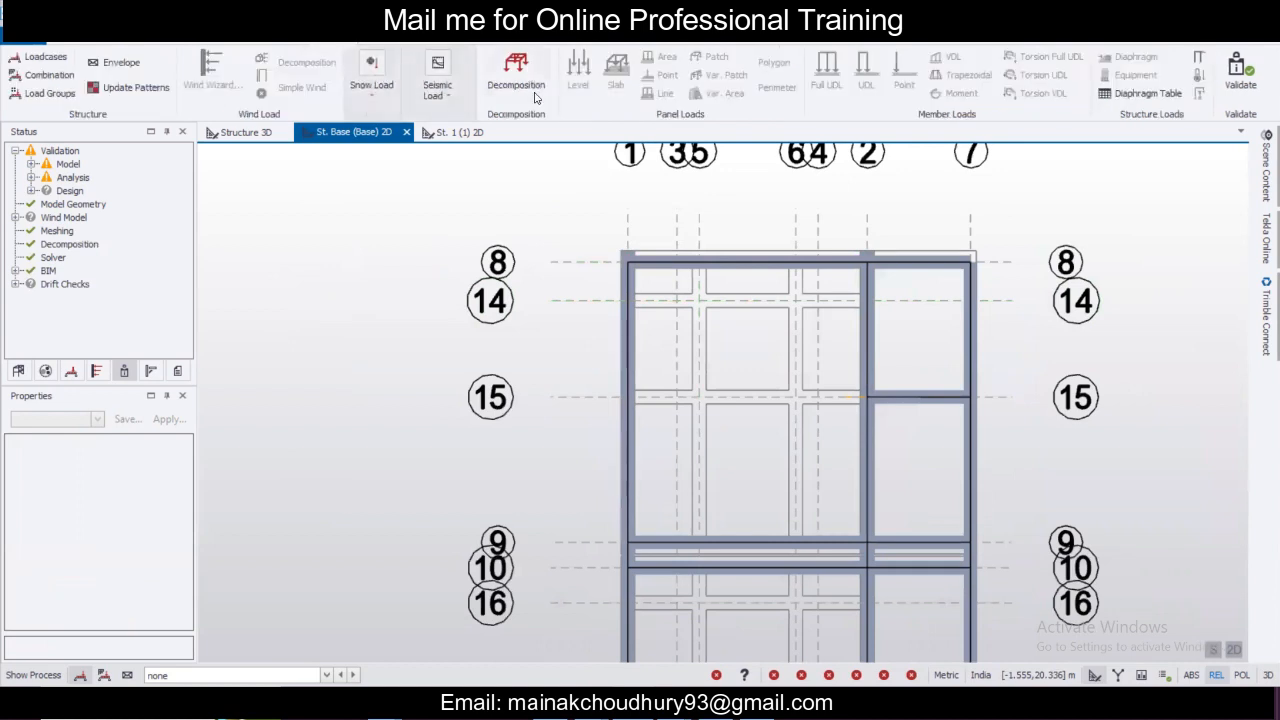
left_click(175, 675)
left_click(178, 623)
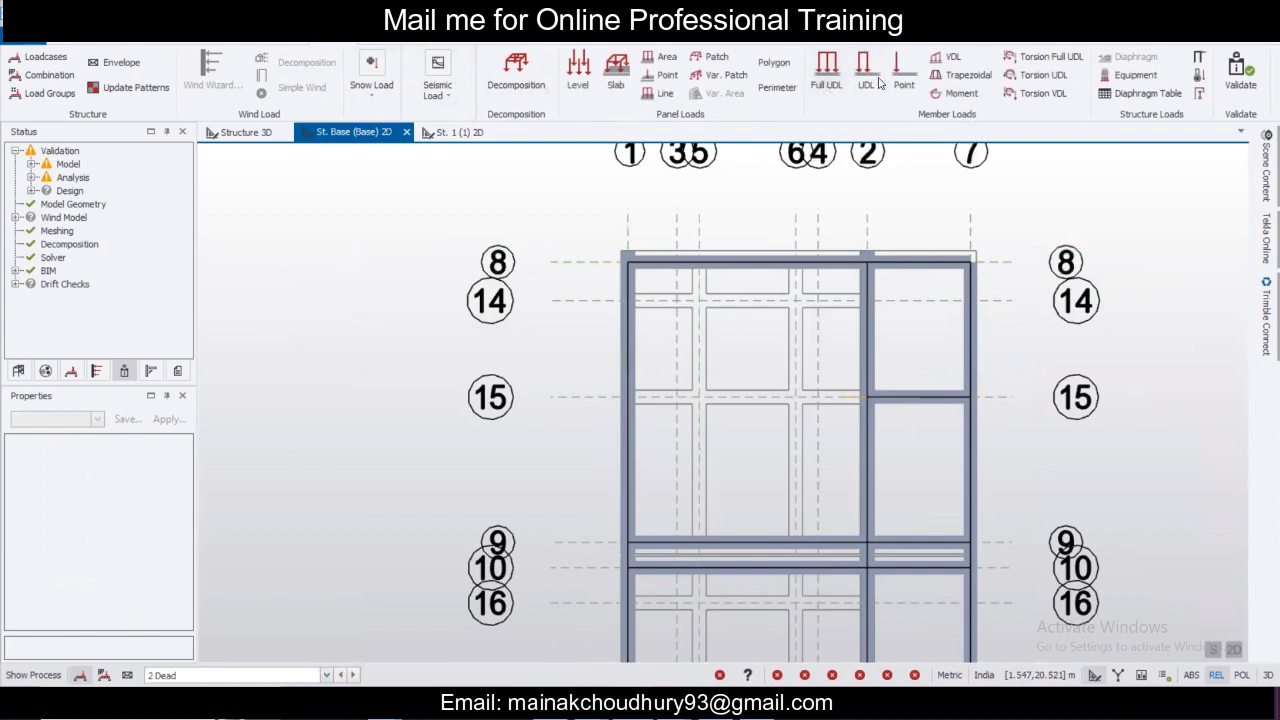
left_click(826, 70)
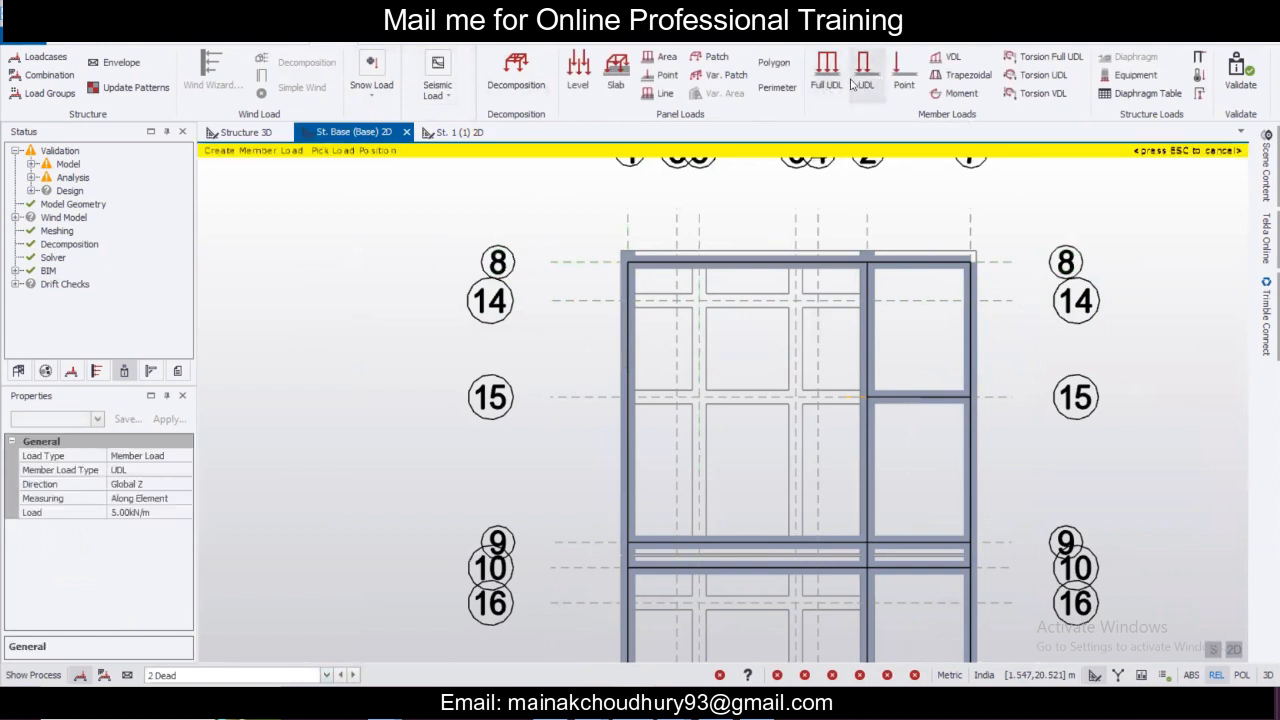
left_click(157, 511)
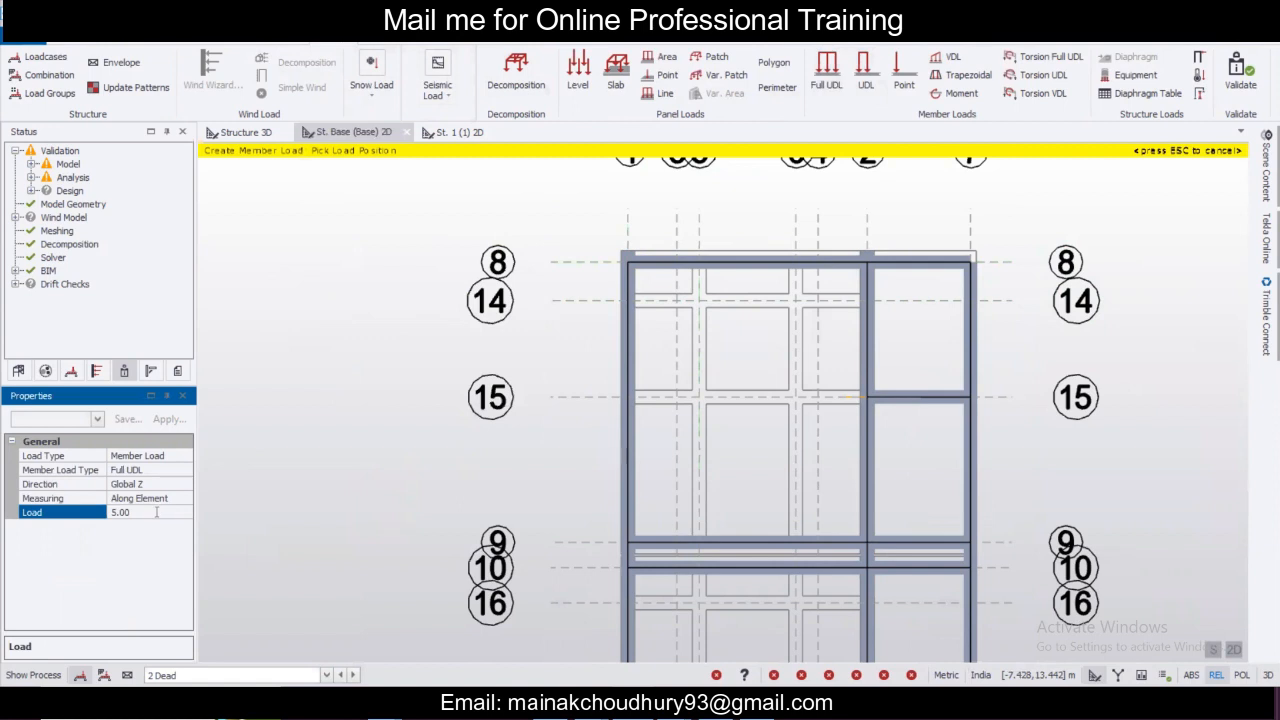
type("19.8")
key("Return")
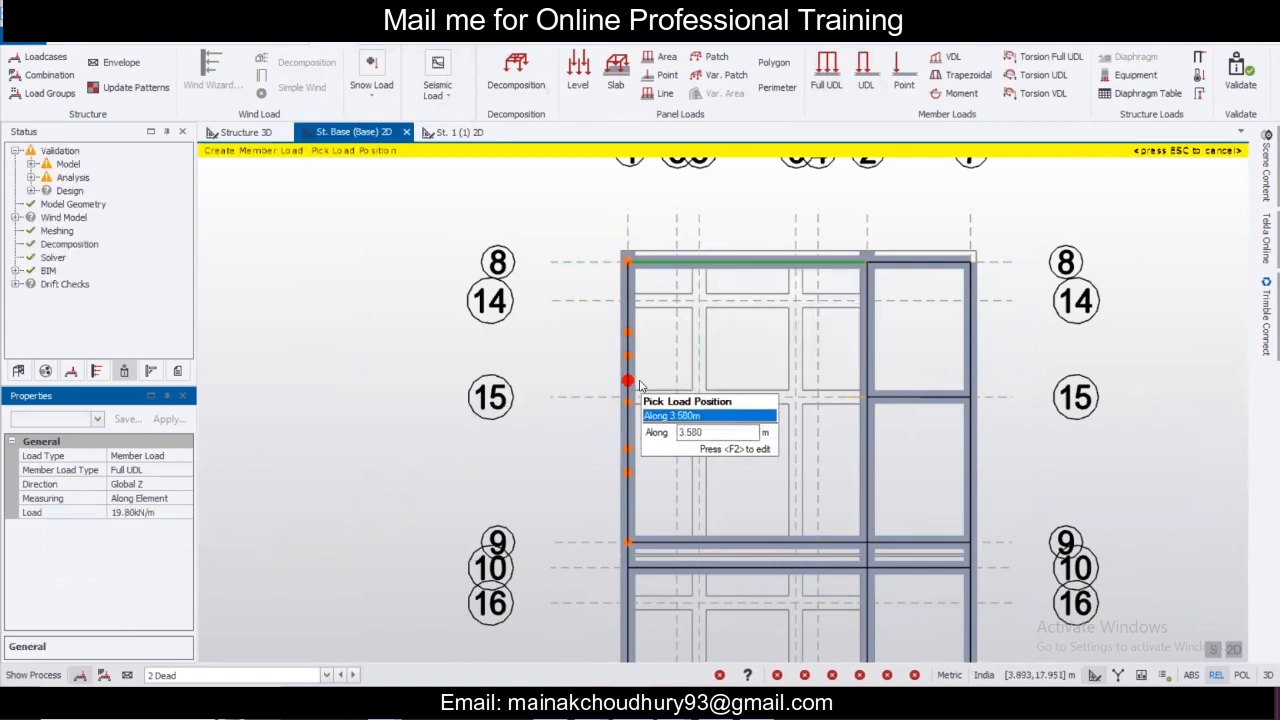
Apply the full UDL to the St. Base beams around the two hall bays between grids 1 and 2, from grid 8 towards grid 11.
left_click(867, 471)
scroll(656, 396, "down", 4)
middle_click_drag(658, 393, 646, 255)
scroll(705, 370, "up", 3)
left_click(706, 372)
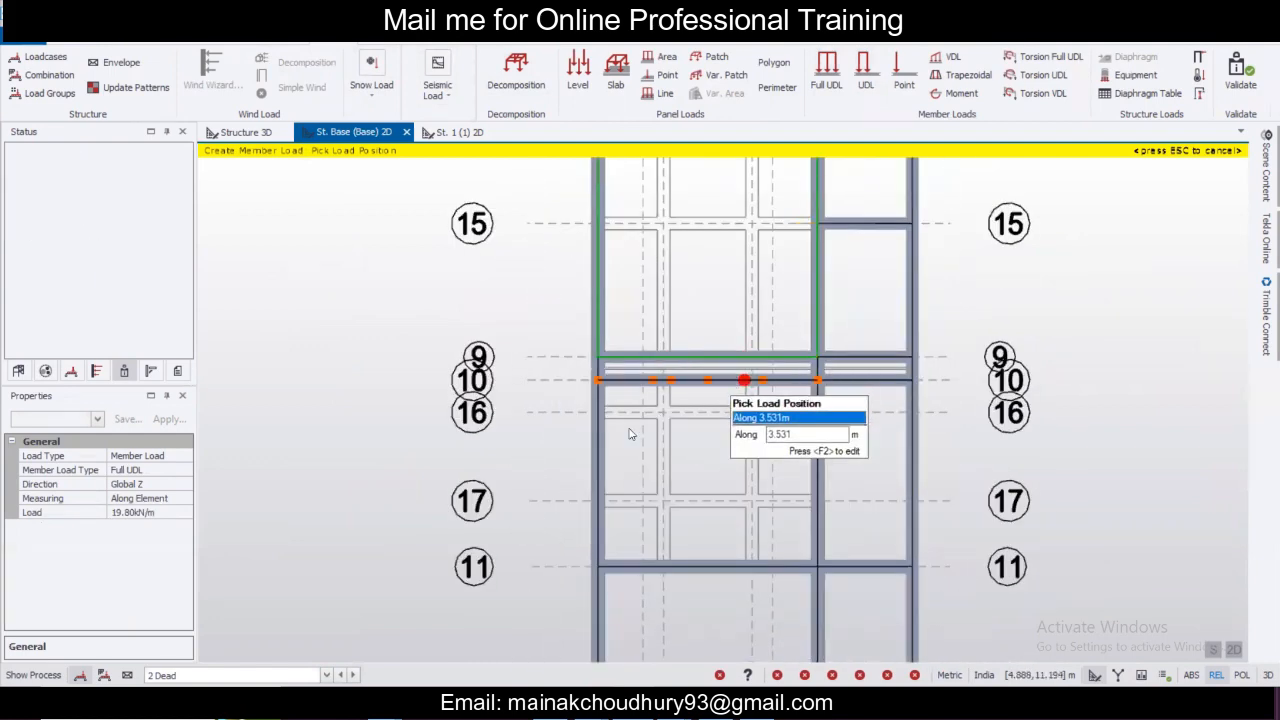
left_click(604, 447)
left_click(818, 441)
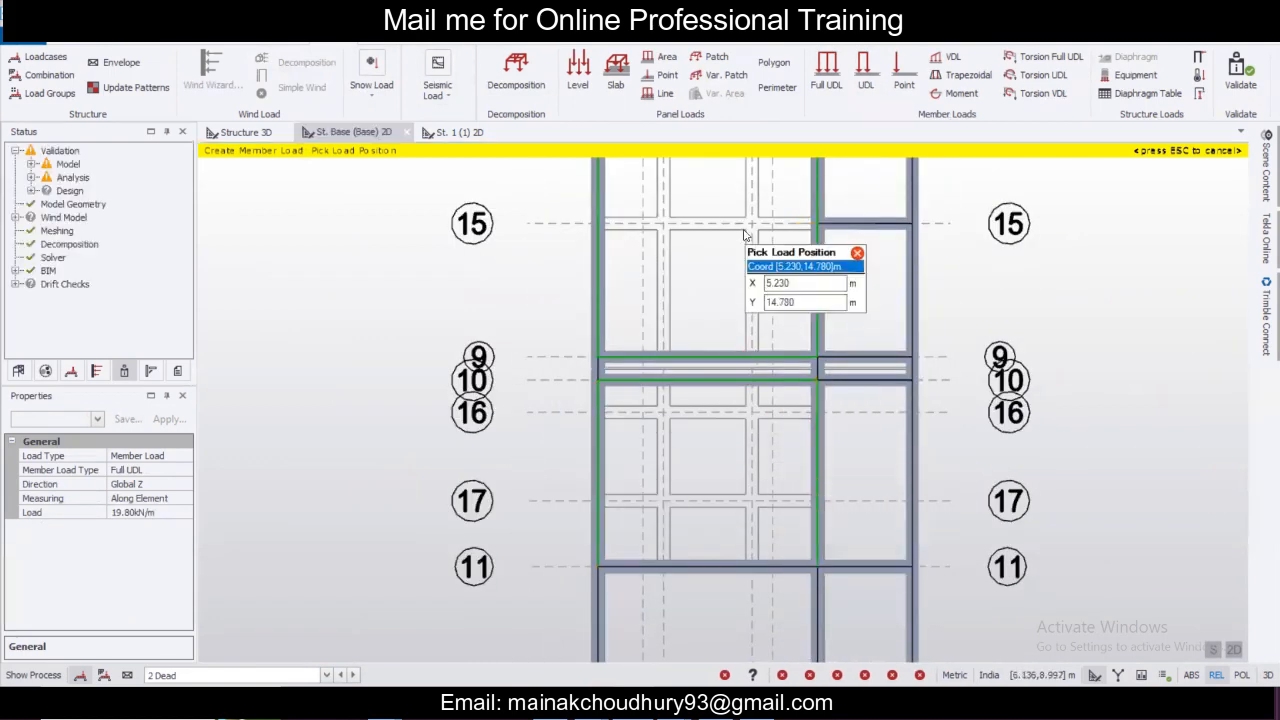
Apply the same full UDL to the beams enclosing the bay between grids 11 and 12, from grid 1 to grid 2.
scroll(685, 418, "down", 1)
scroll(684, 418, "down", 2)
middle_click_drag(684, 418, 675, 272)
left_click(694, 367)
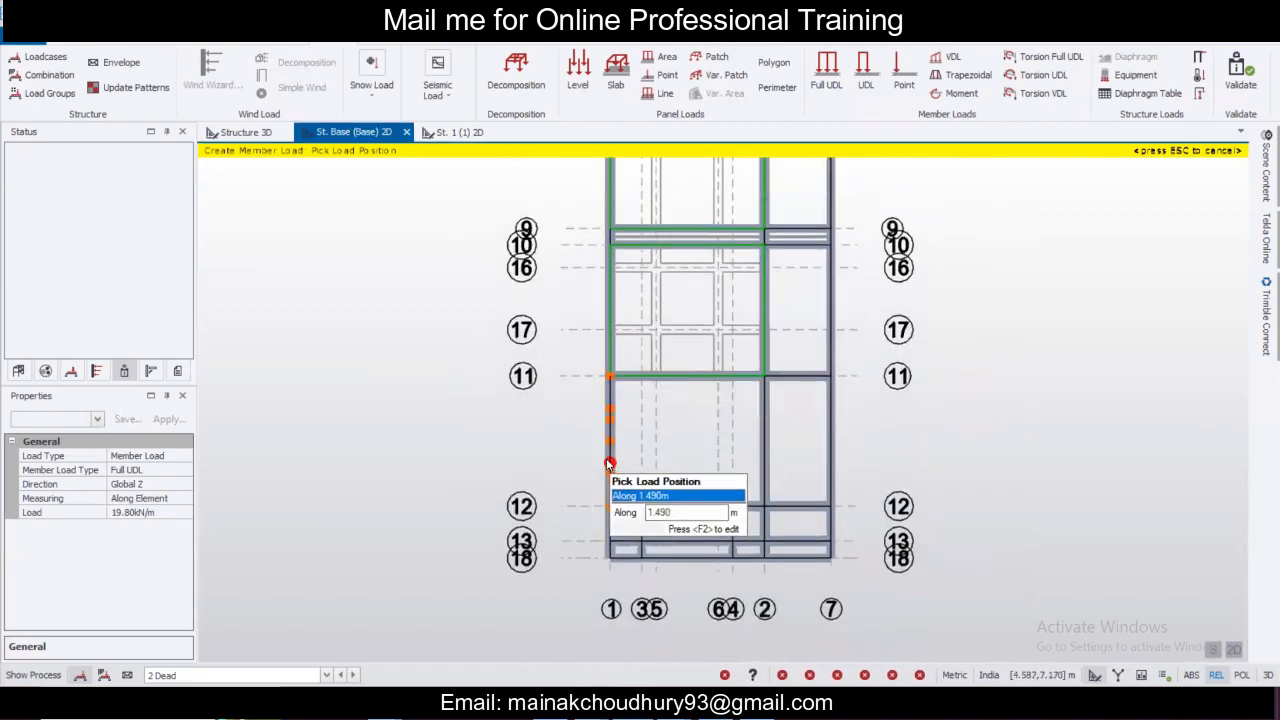
left_click(607, 462)
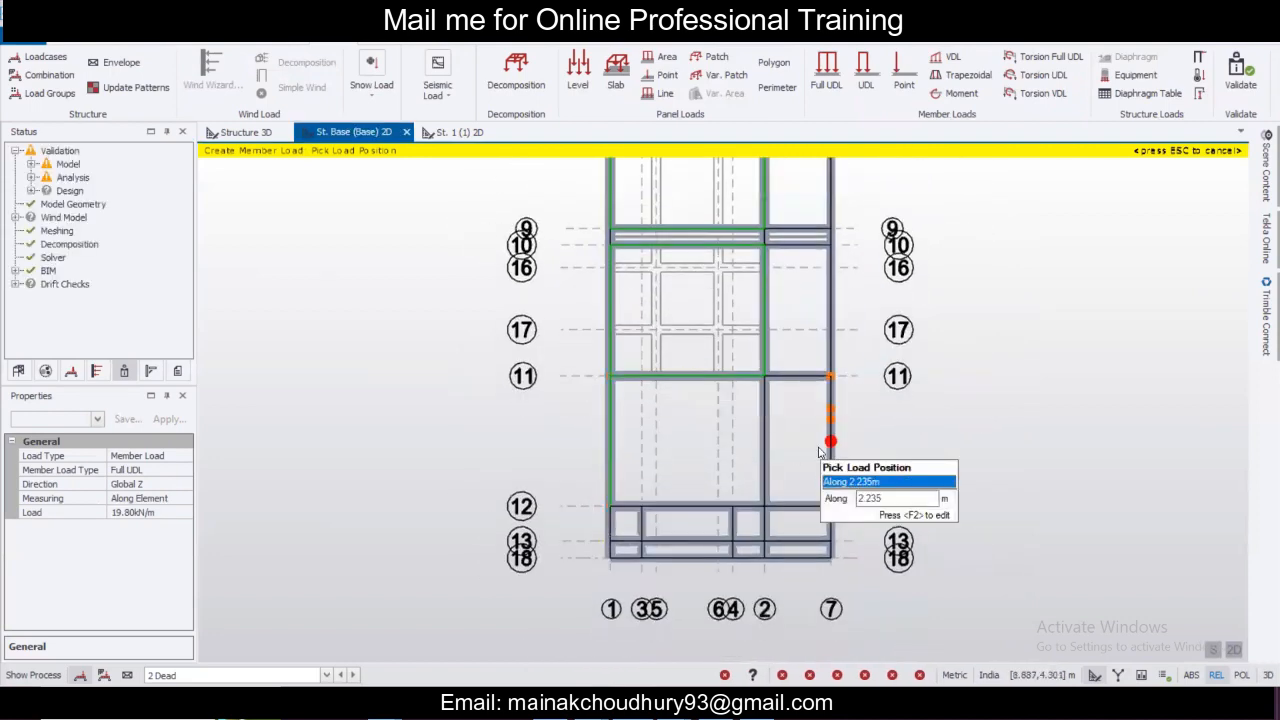
left_click(712, 506)
scroll(814, 371, "down", 2)
scroll(980, 312, "down", 1)
middle_click_drag(983, 311, 863, 355)
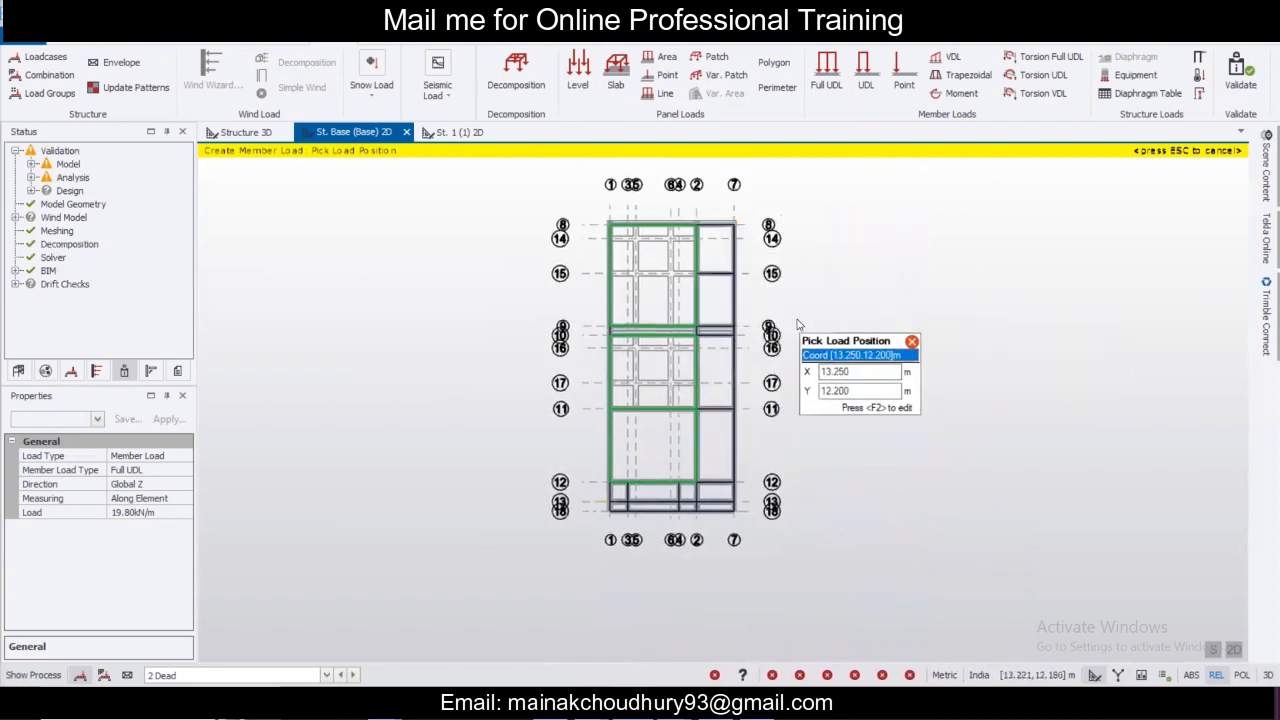
Open the St. 1 2D plan and apply a 2 kN/m² level load to its slabs in the 4 Imposed loadcase.
left_click(455, 132)
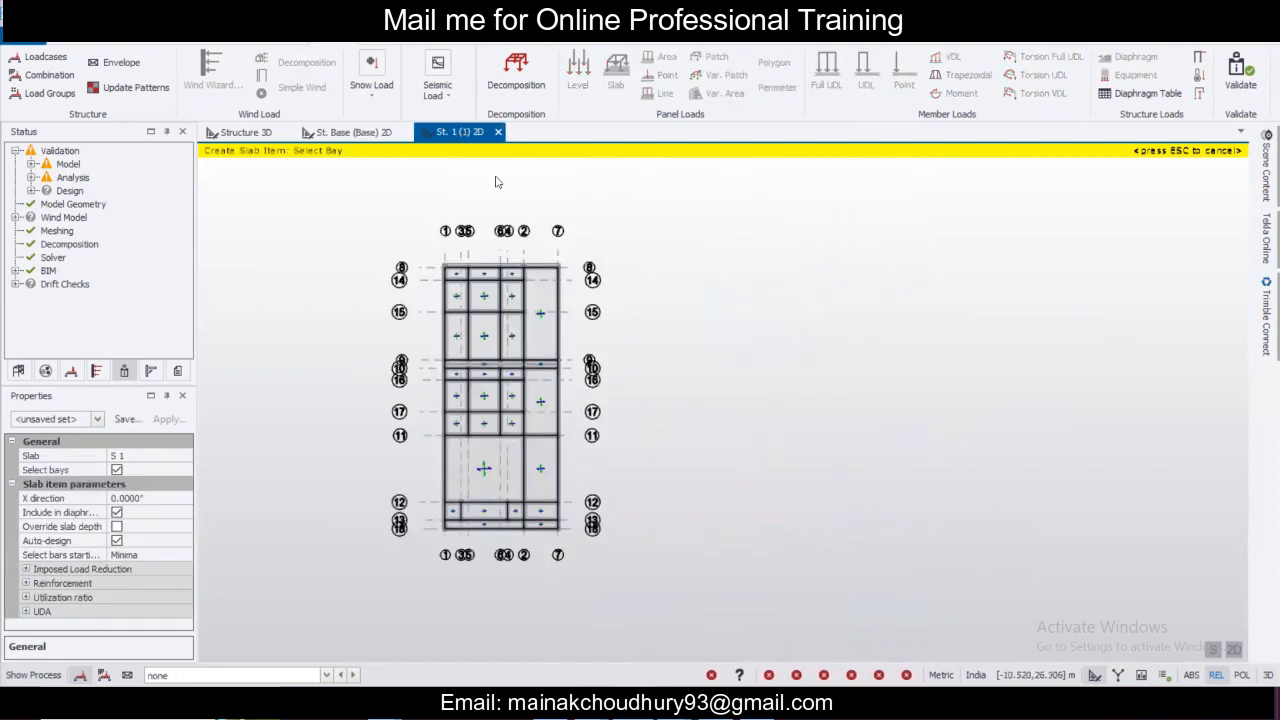
middle_click_drag(523, 394, 565, 351)
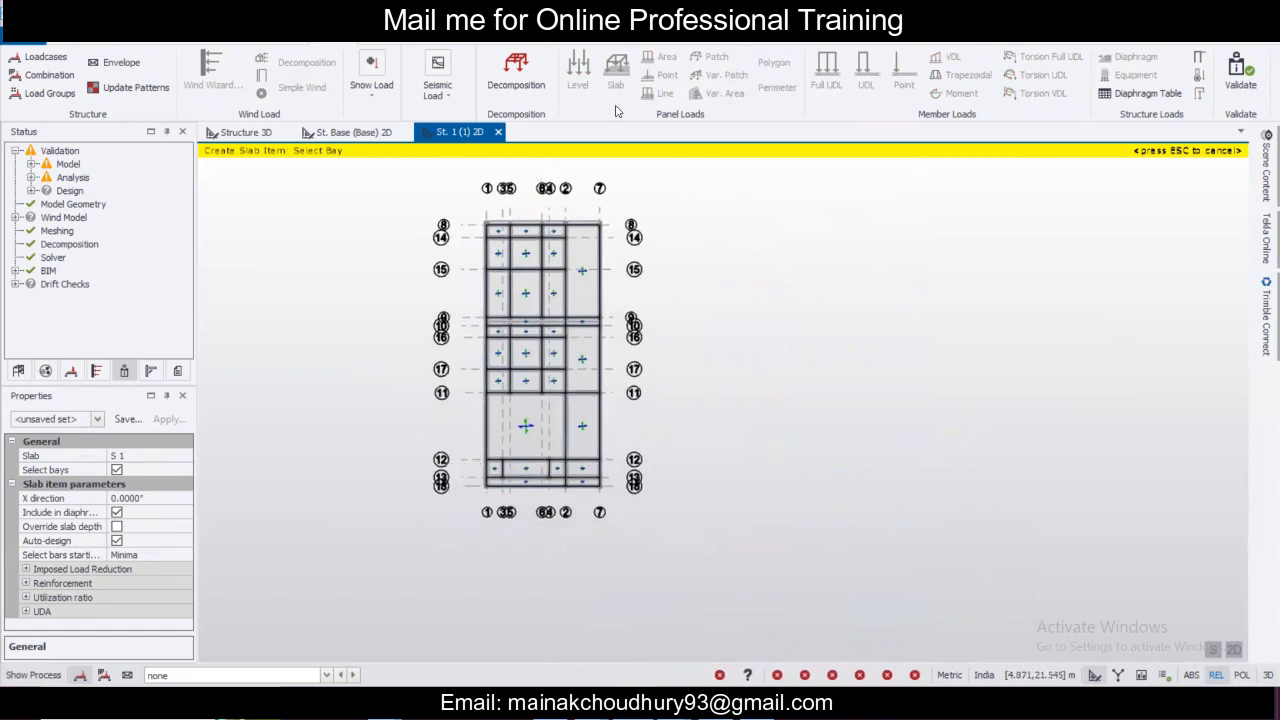
left_click(250, 675)
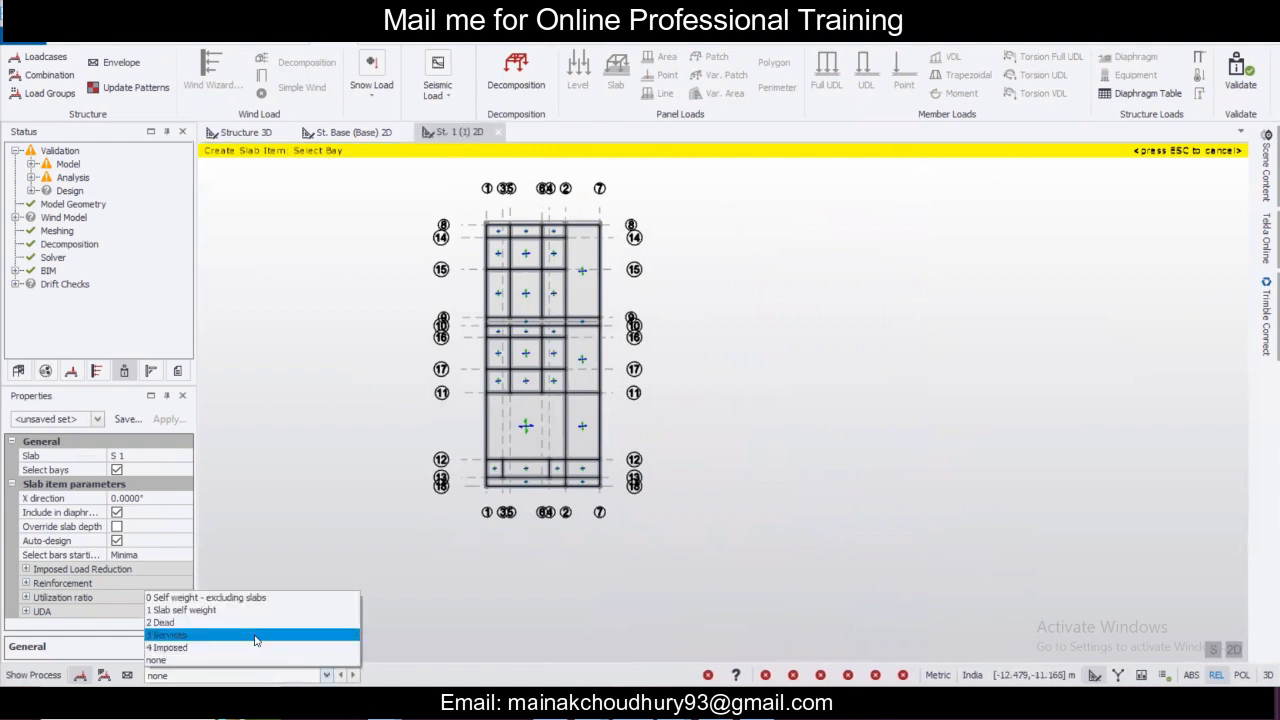
left_click(255, 647)
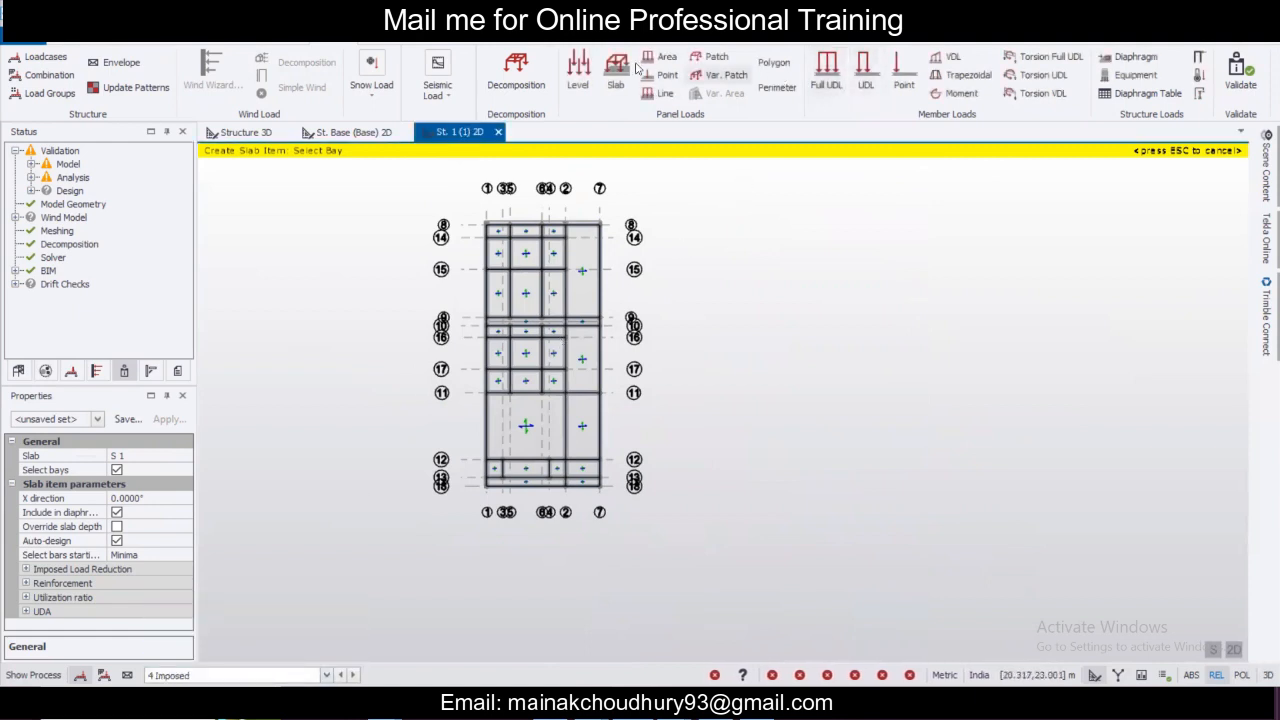
left_click(578, 72)
left_click(155, 502)
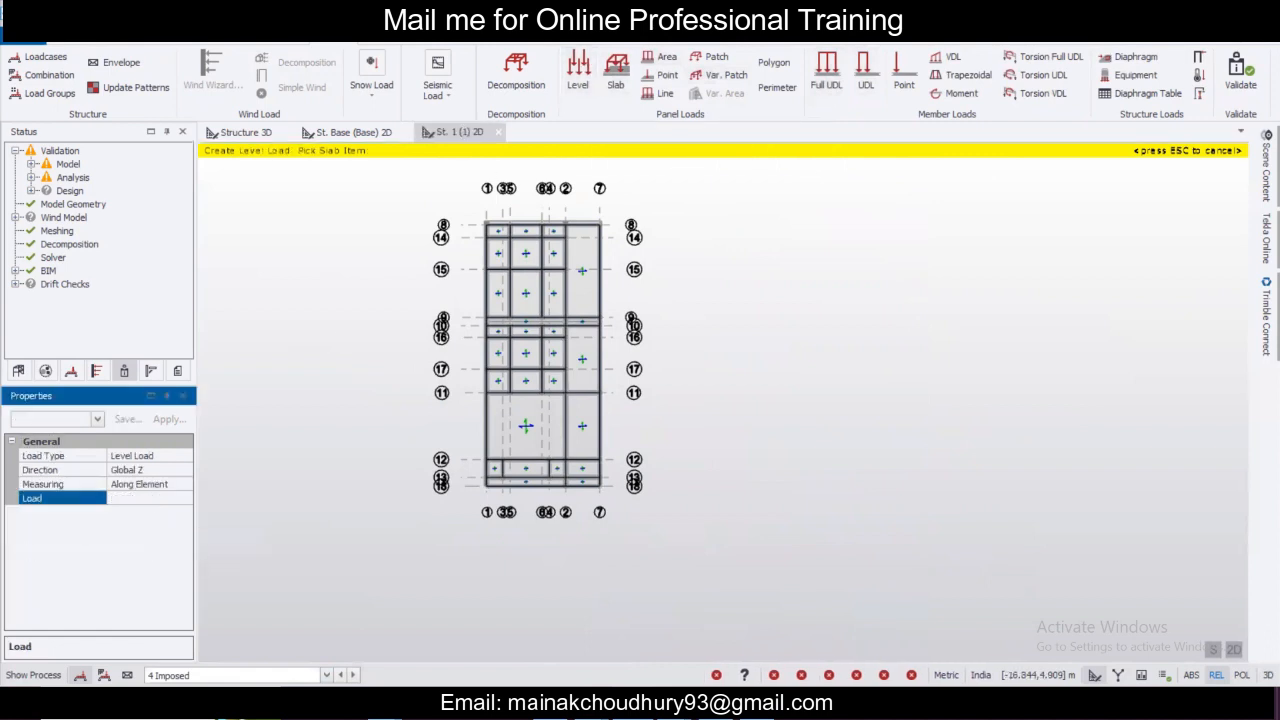
type("2")
left_click(540, 435)
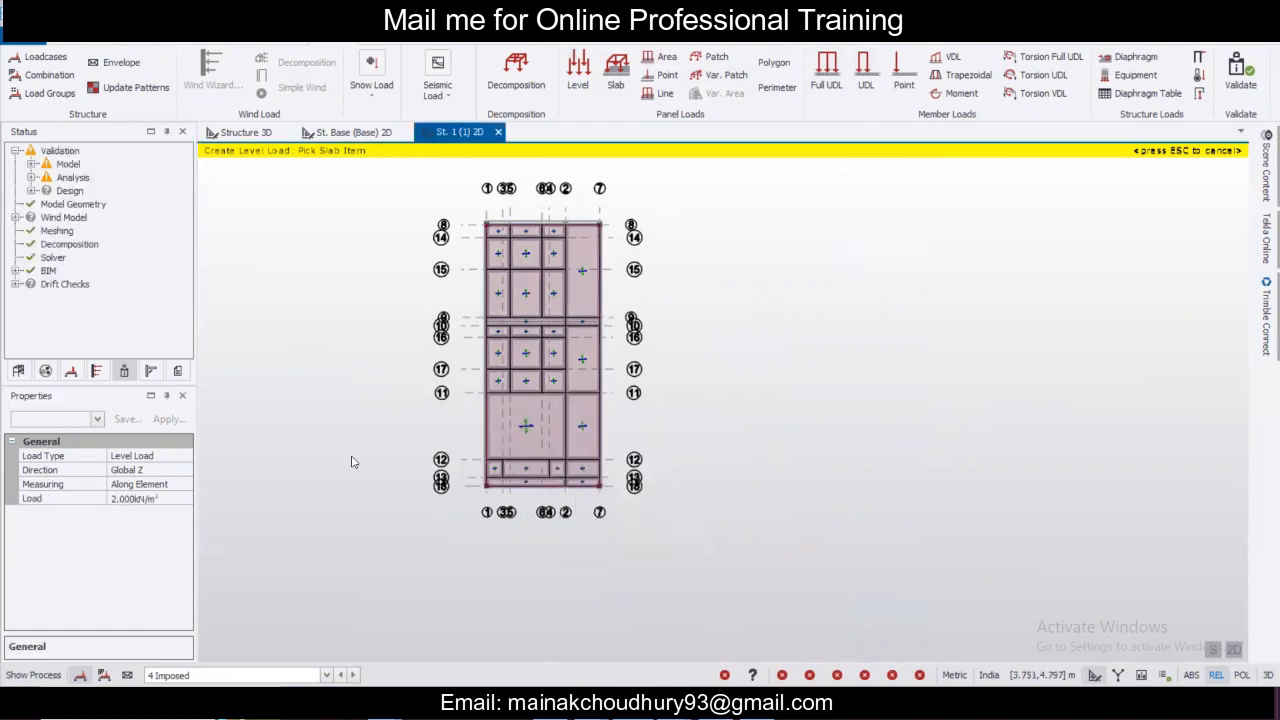
Make 2 Dead the current loadcase and switch to the structure revision drawing in AutoCAD, at the section through the Garbhagriha roof.
left_click(251, 678)
left_click(170, 622)
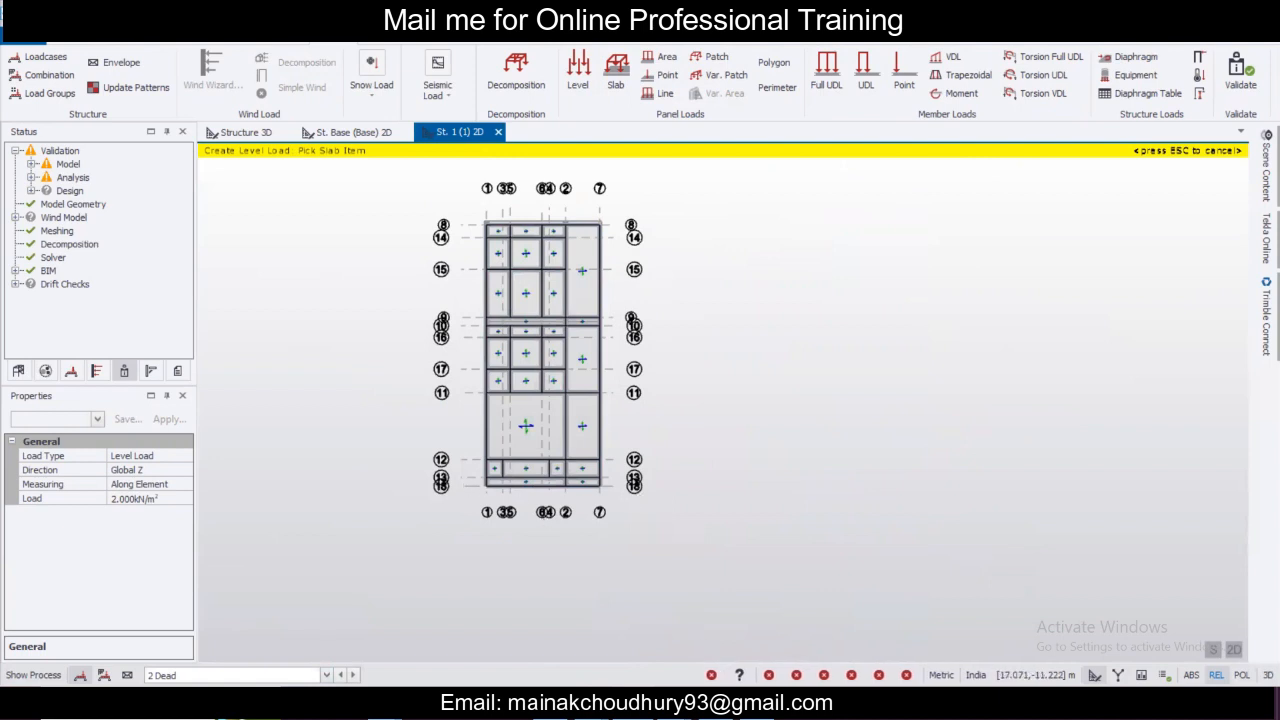
left_click(592, 703)
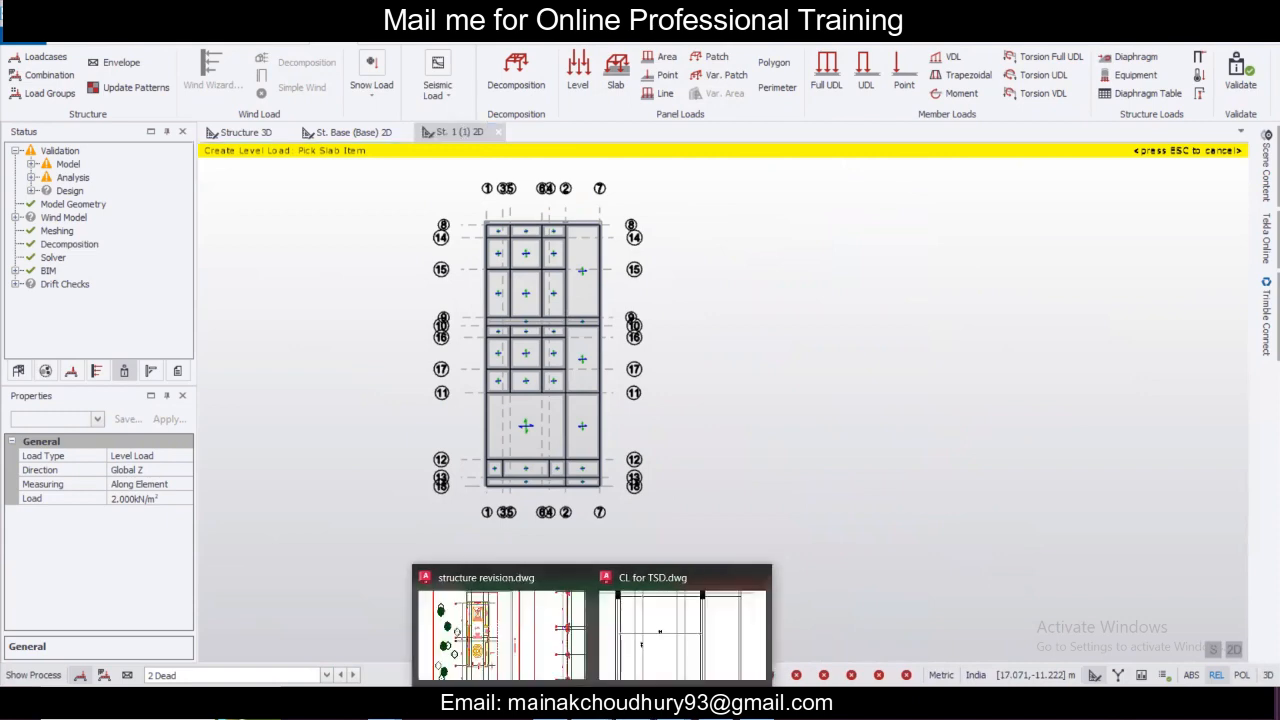
left_click(518, 628)
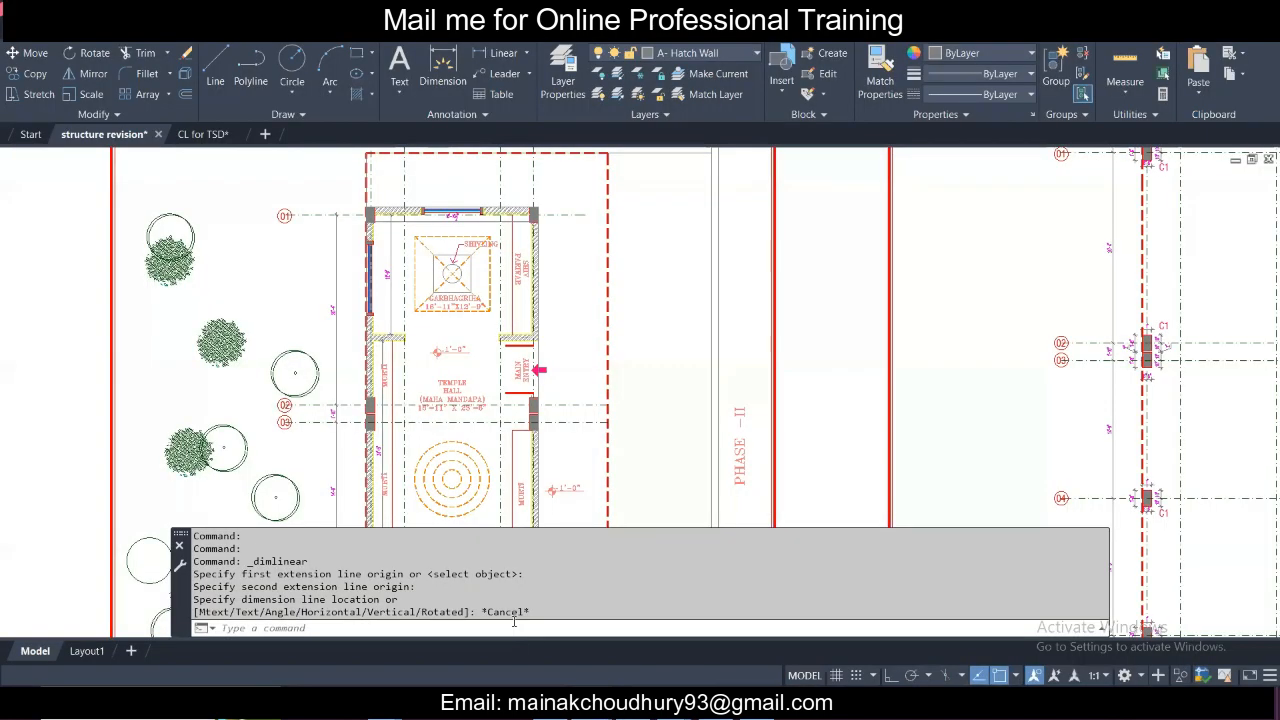
scroll(586, 312, "down", 10)
scroll(600, 308, "up", 10)
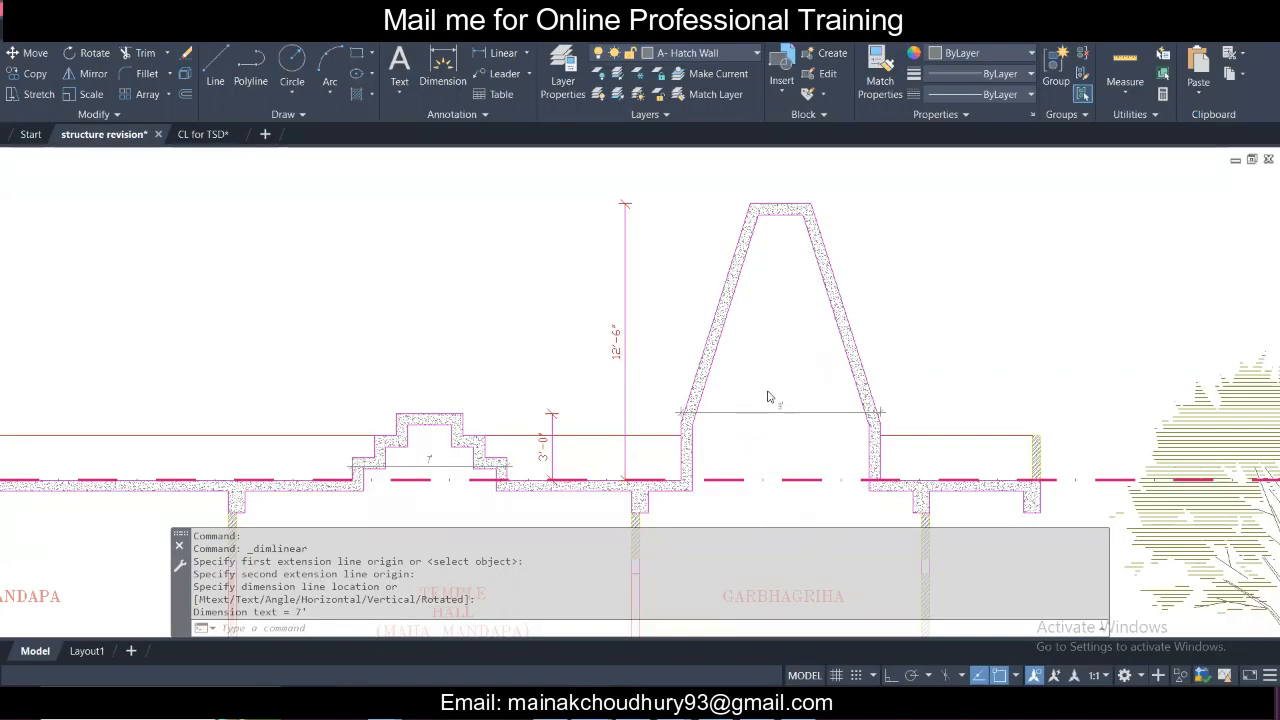
Add a linear dimension for the height of the vertical wall at the base of the Garbhagriha tower.
left_click(483, 60)
scroll(690, 488, "up", 2)
left_click(674, 476)
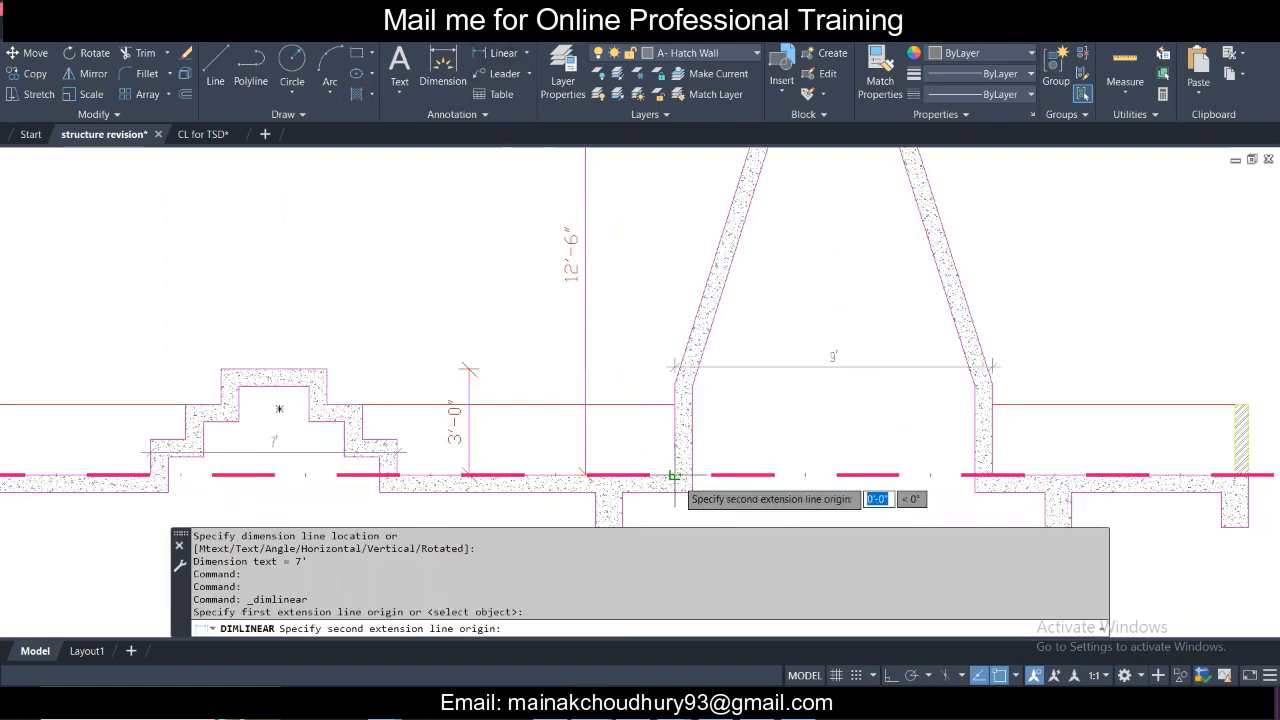
left_click(678, 380)
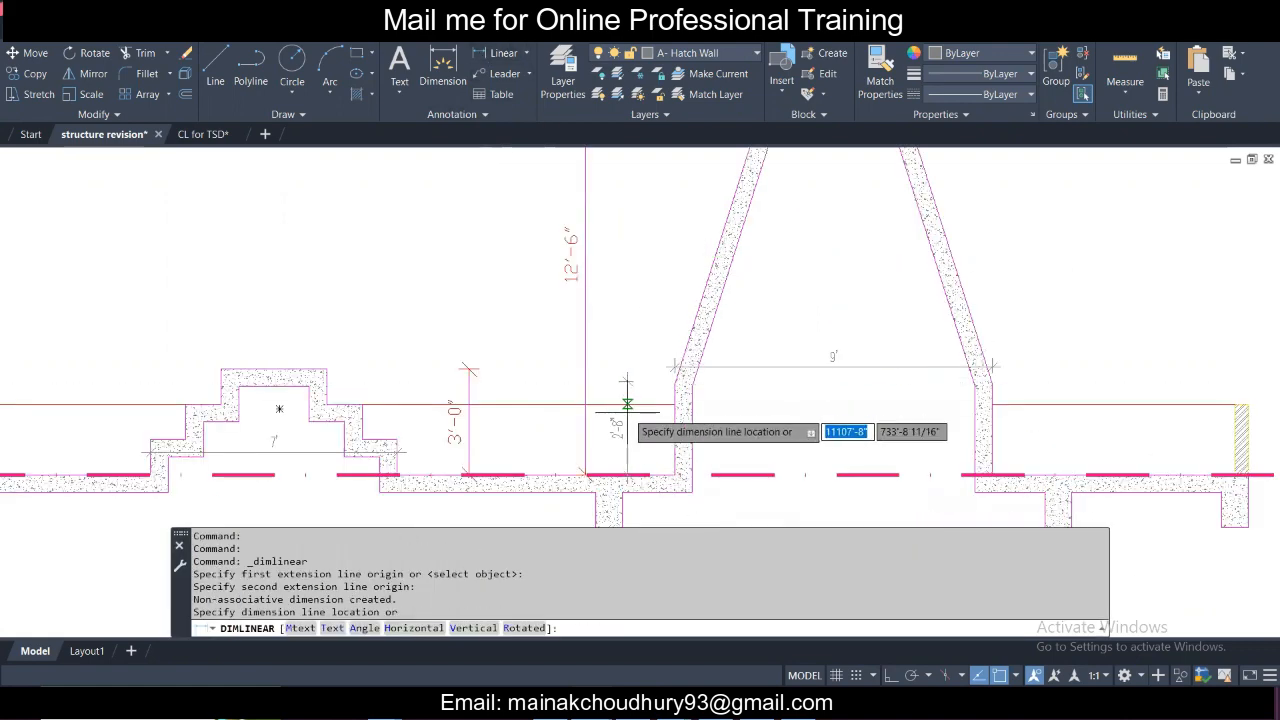
left_click(648, 420)
middle_click_drag(743, 363, 600, 429)
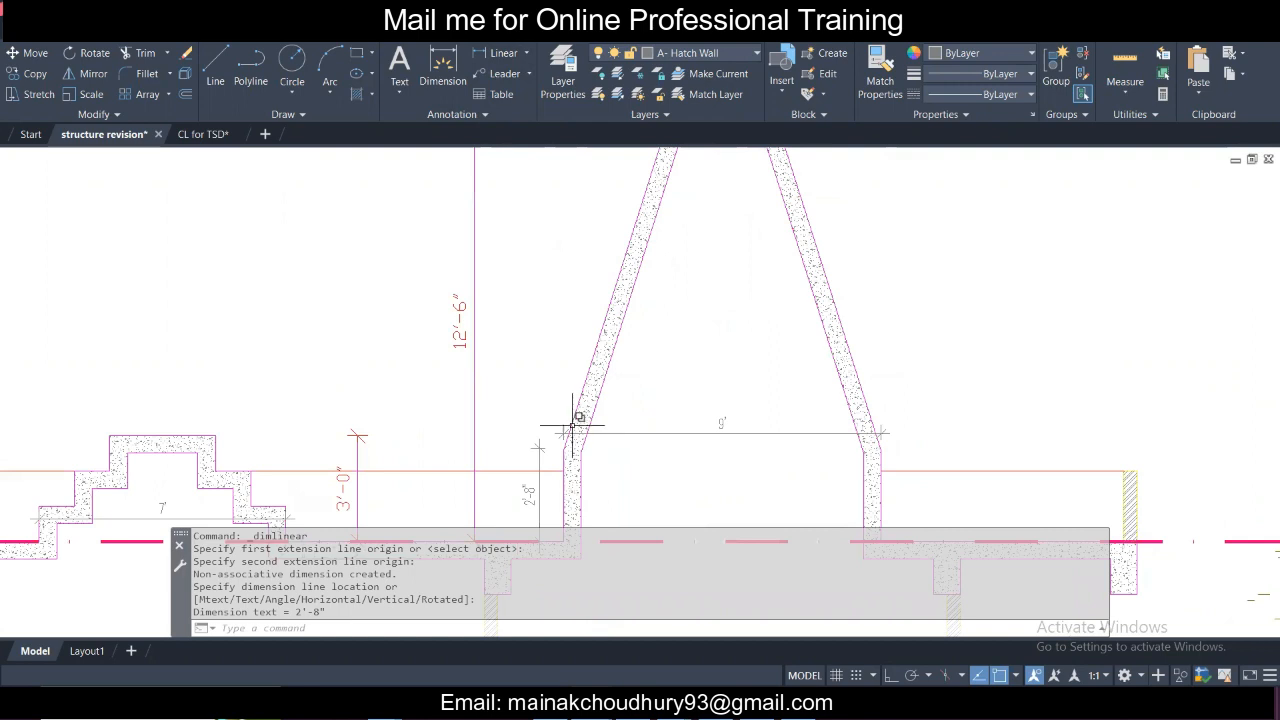
left_click(497, 53)
left_click(563, 446)
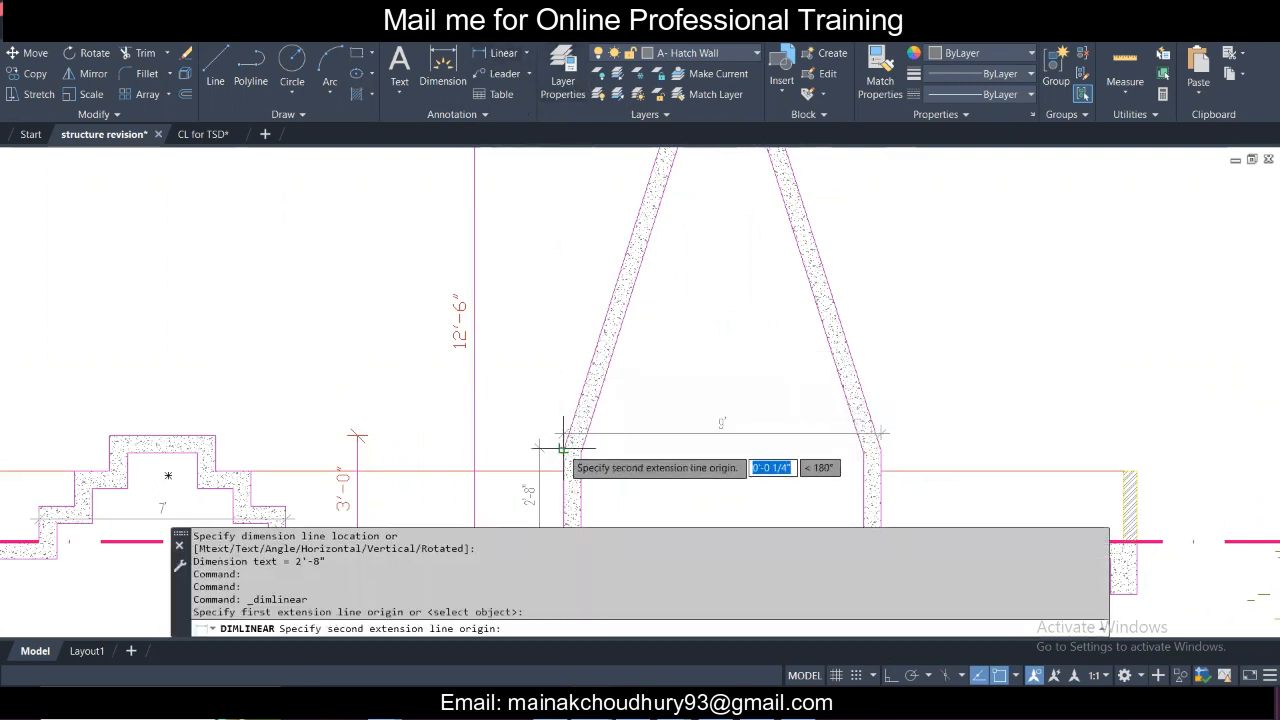
scroll(563, 446, "down", 3)
key("Escape")
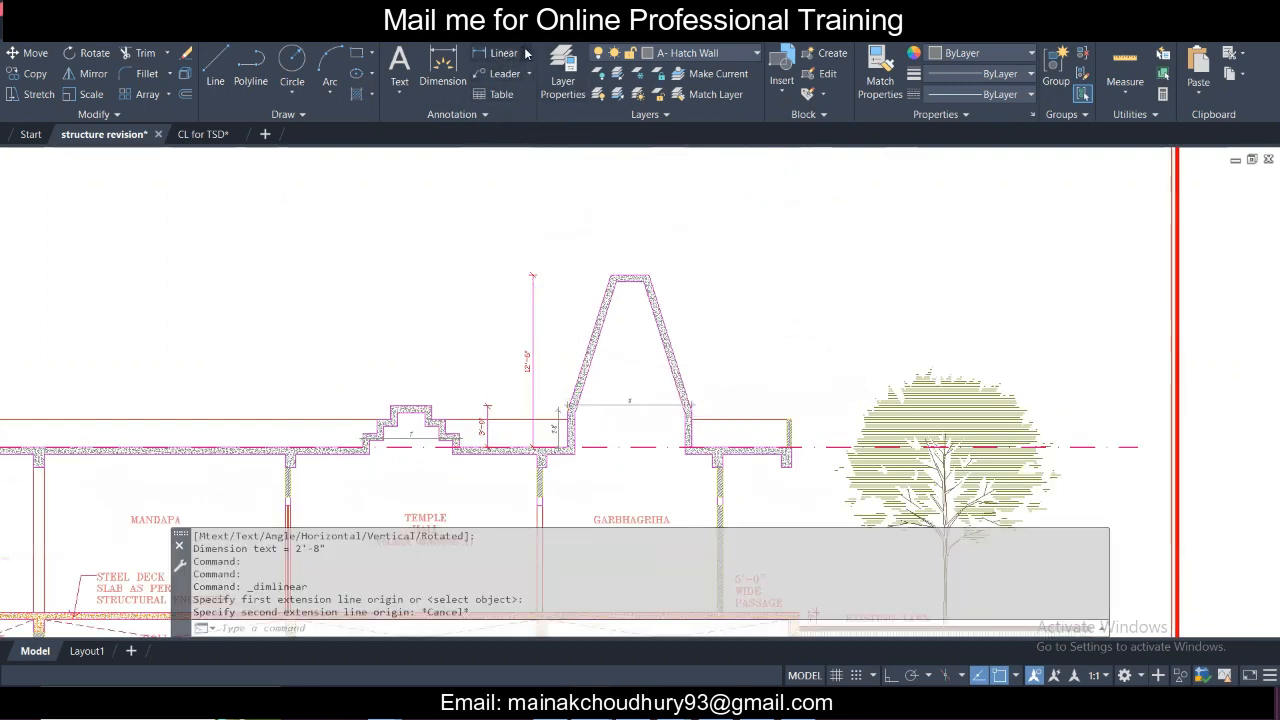
Add an aligned dimension along the sloping outer face of the Garbhagriha tower, from the top of its vertical wall to its apex.
left_click(525, 53)
left_click(516, 106)
scroll(569, 446, "up", 4)
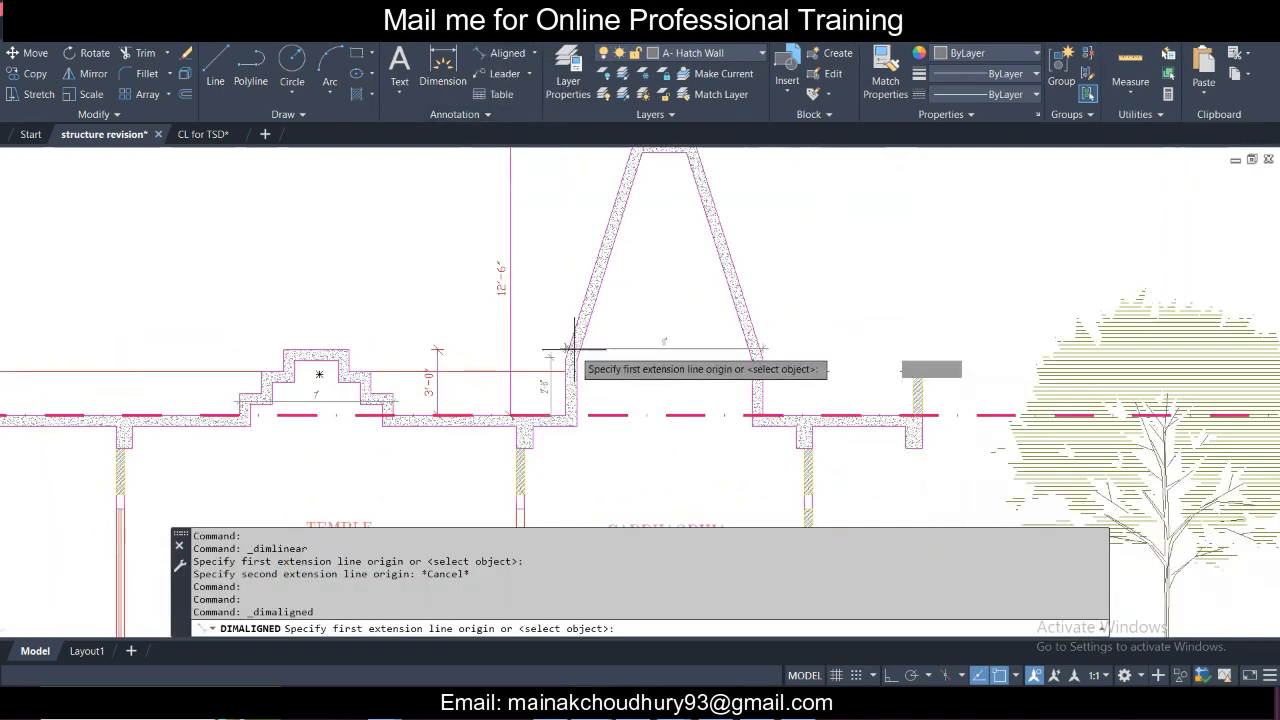
scroll(556, 368, "up", 4)
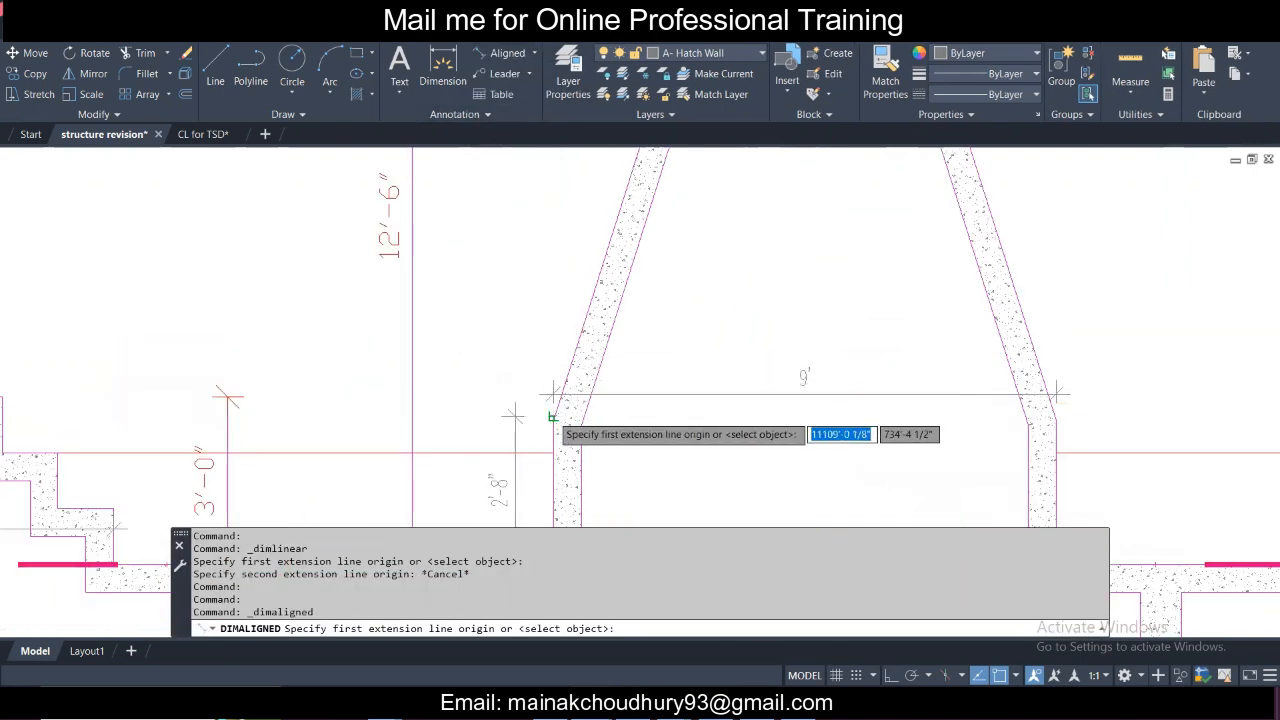
left_click(557, 405)
scroll(552, 402, "down", 5)
scroll(590, 280, "up", 4)
left_click(586, 272)
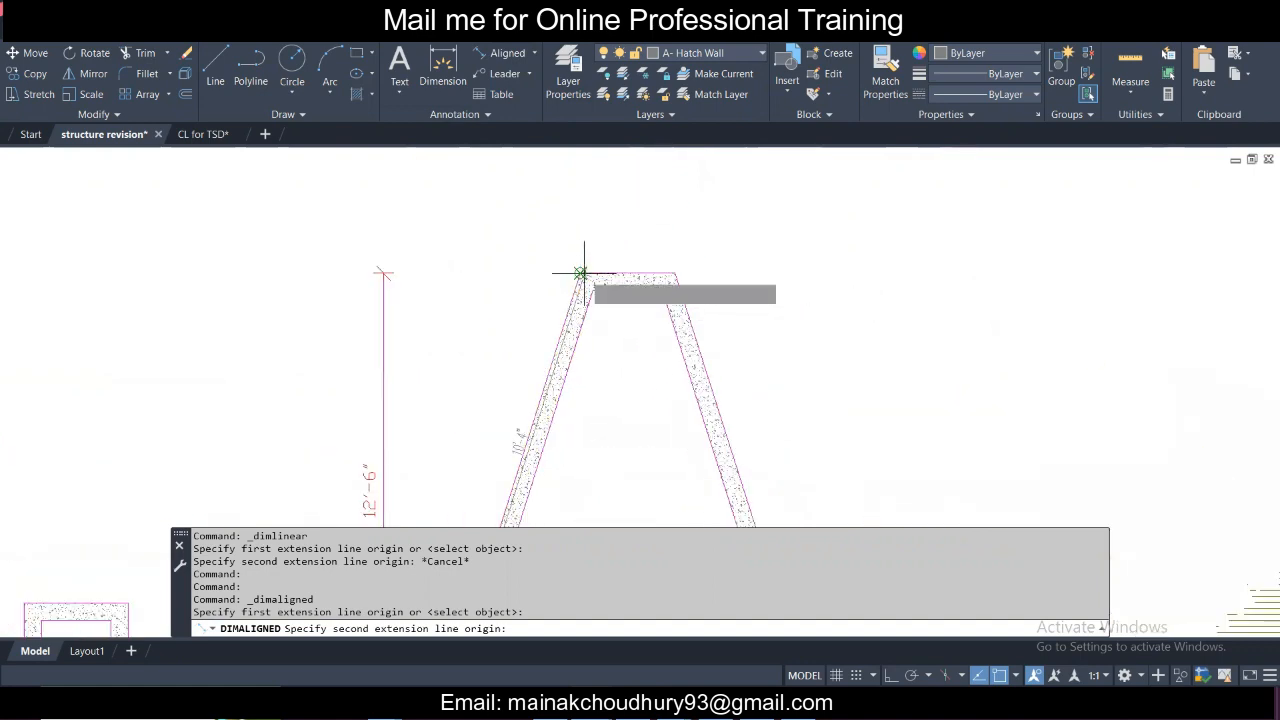
left_click(529, 260)
scroll(532, 245, "down", 5)
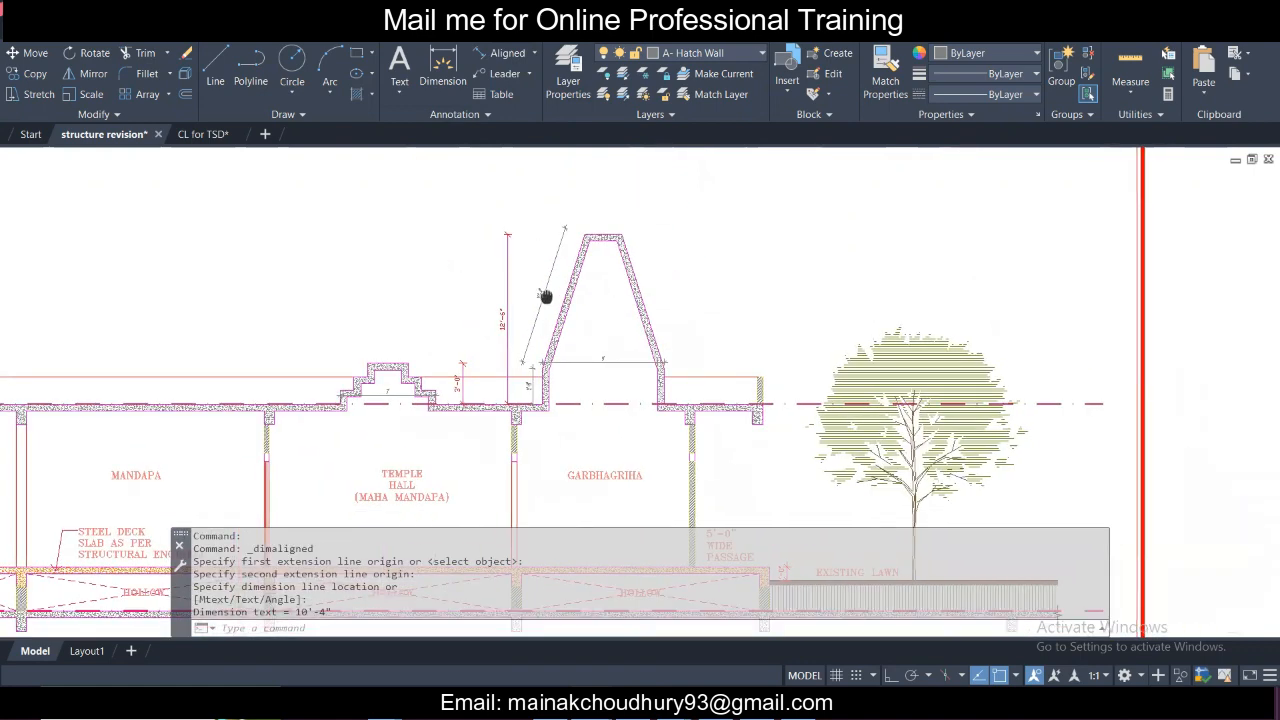
Measure the width of the Garbhagriha tower's flat top with an aligned dimension, cancelling before it is placed.
scroll(551, 365, "up", 4)
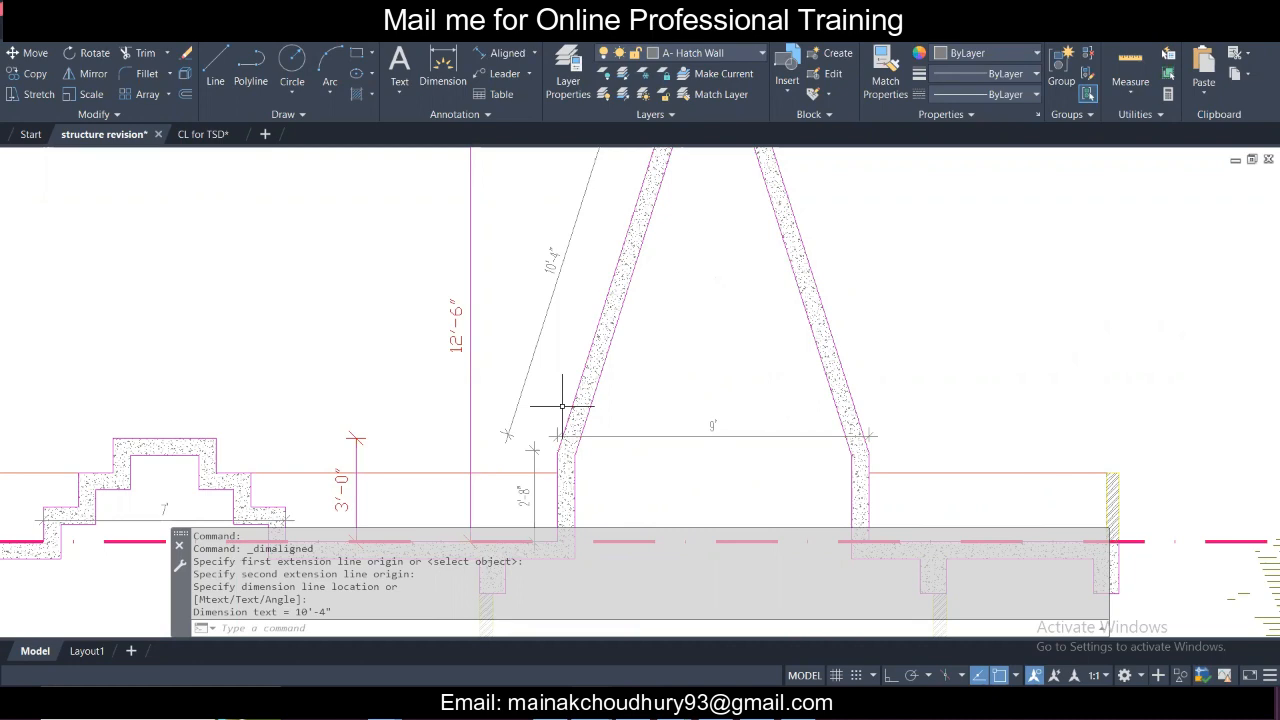
scroll(562, 406, "down", 3)
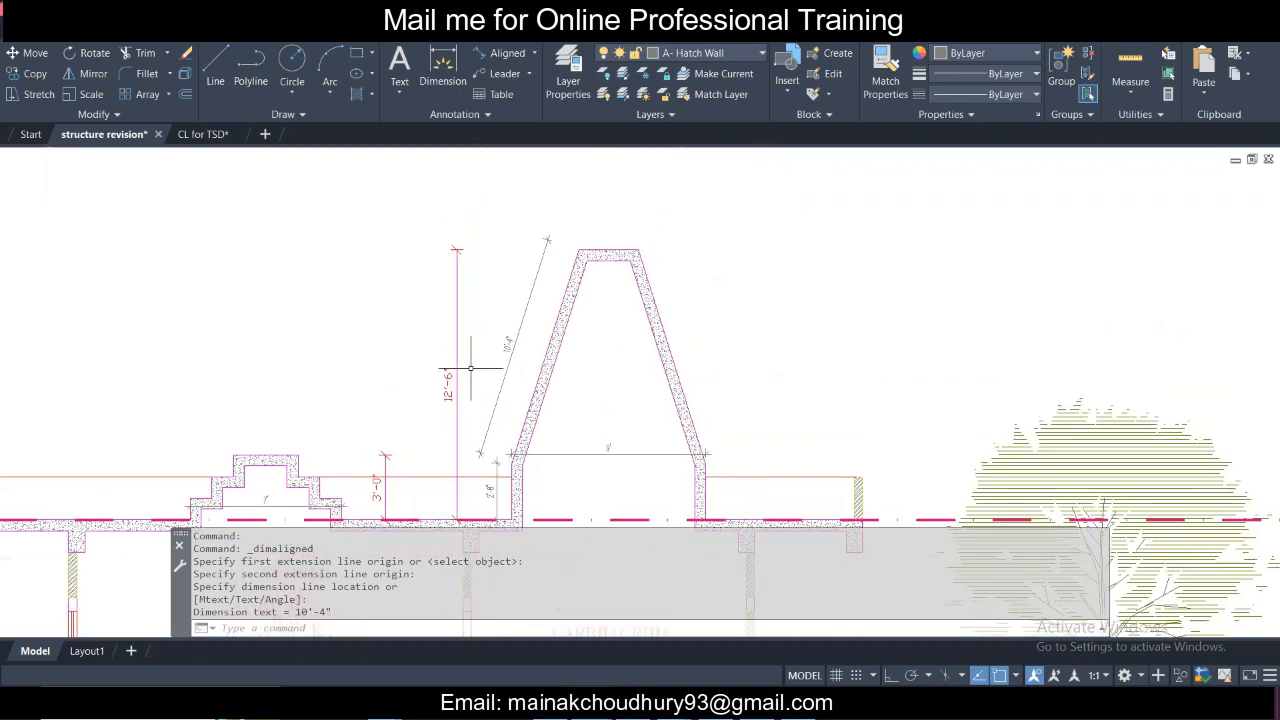
scroll(614, 243, "up", 2)
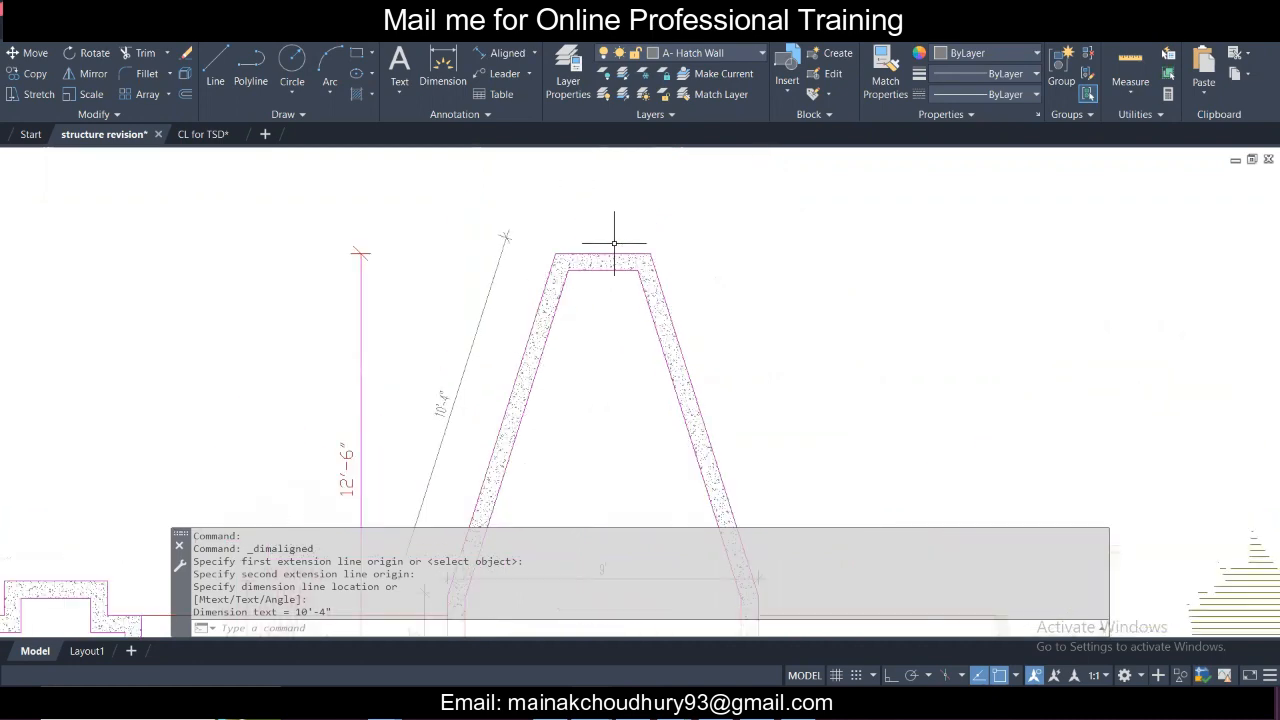
left_click(500, 53)
left_click(563, 255)
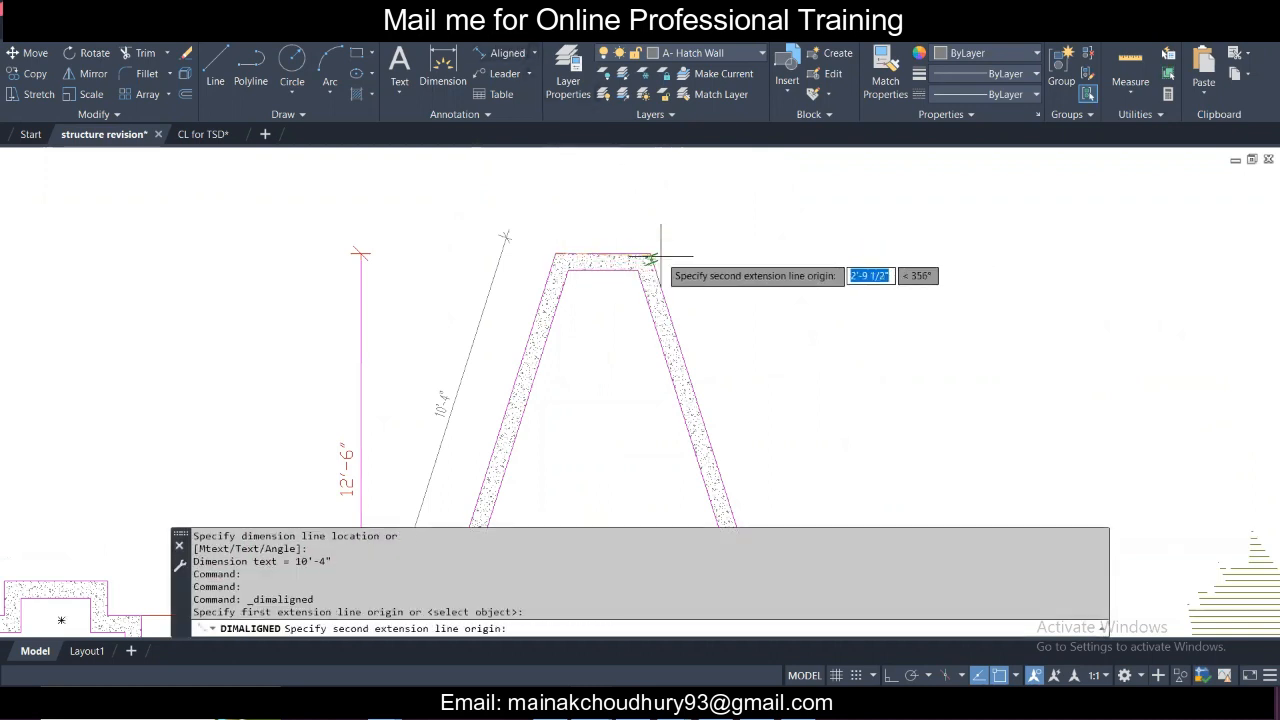
left_click(651, 256)
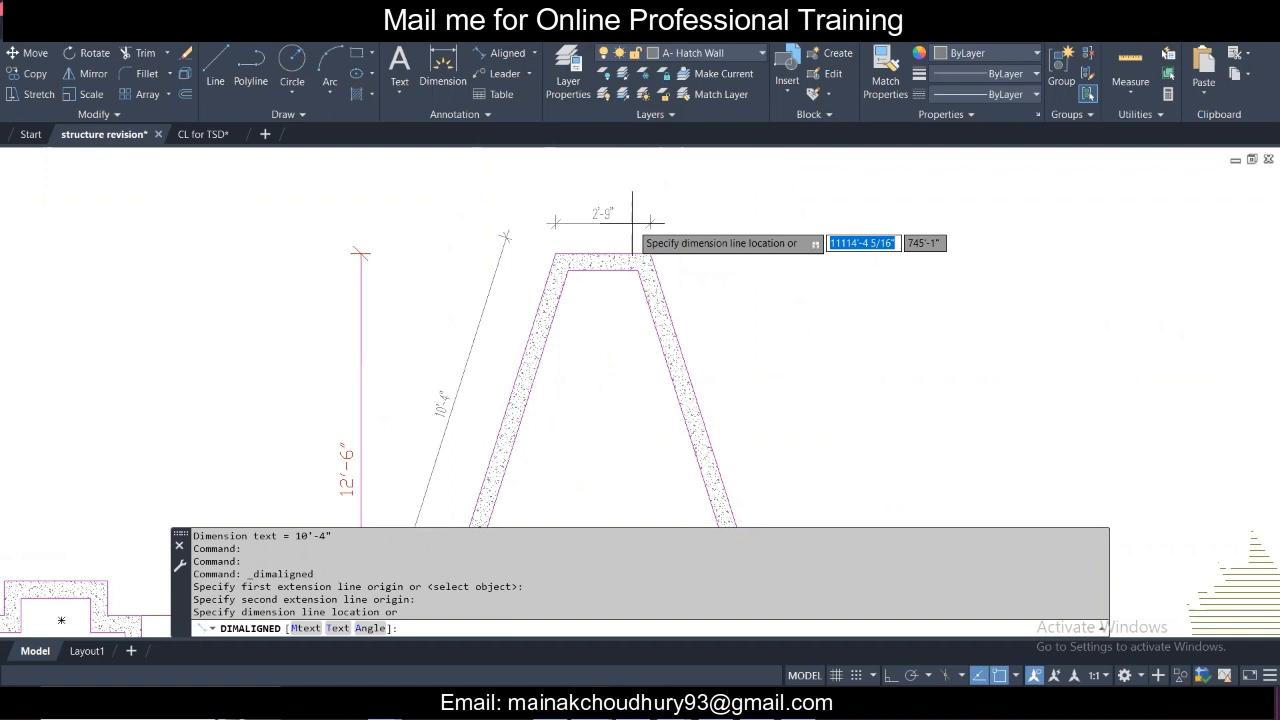
key("Escape")
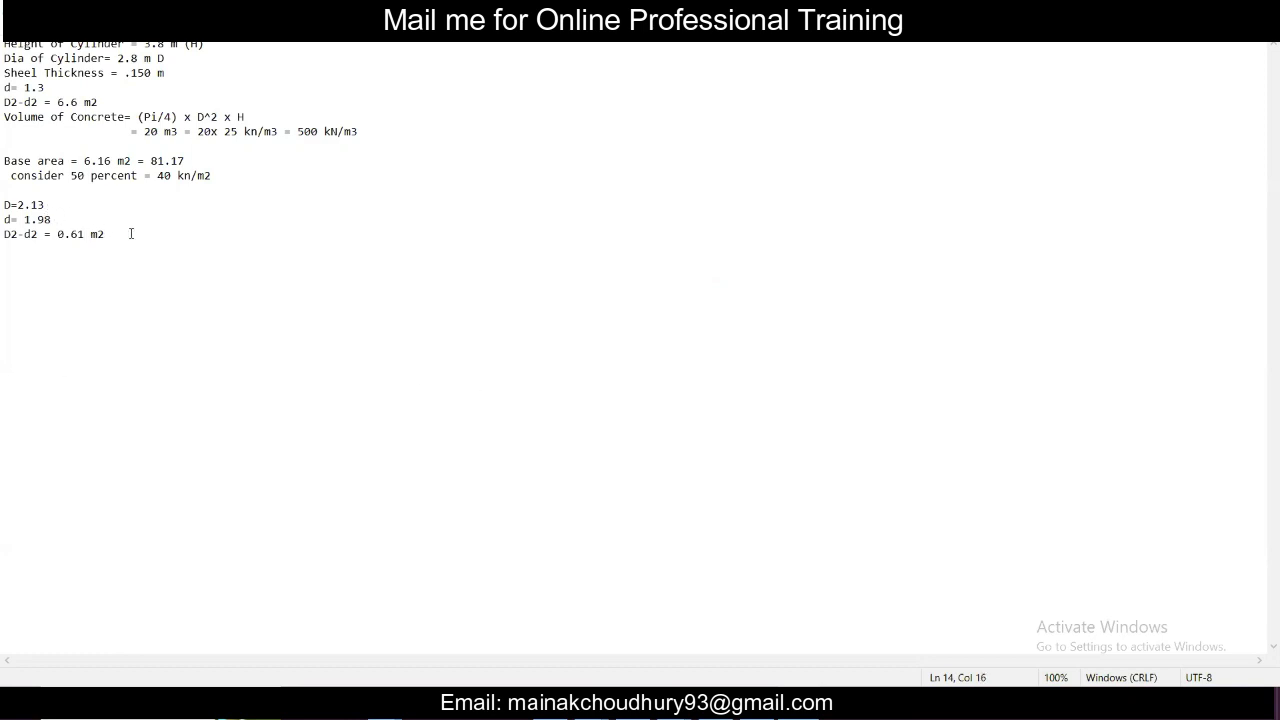
Switch to Notepad, start a "Running m lenght =" line and delete the old calculation from the cylinder diameter through the final D2-d2 line.
key("Return")
type("Running m lenght =")
left_click_drag(190, 225, 6, 59)
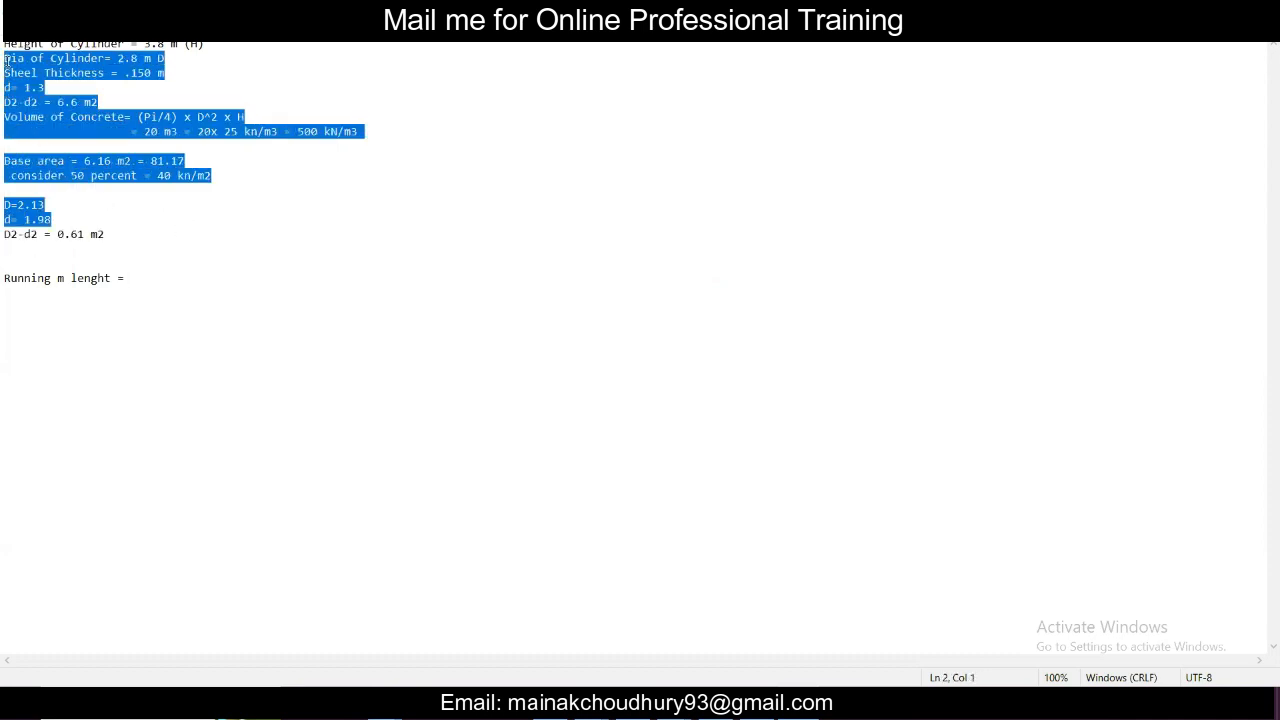
key("Delete")
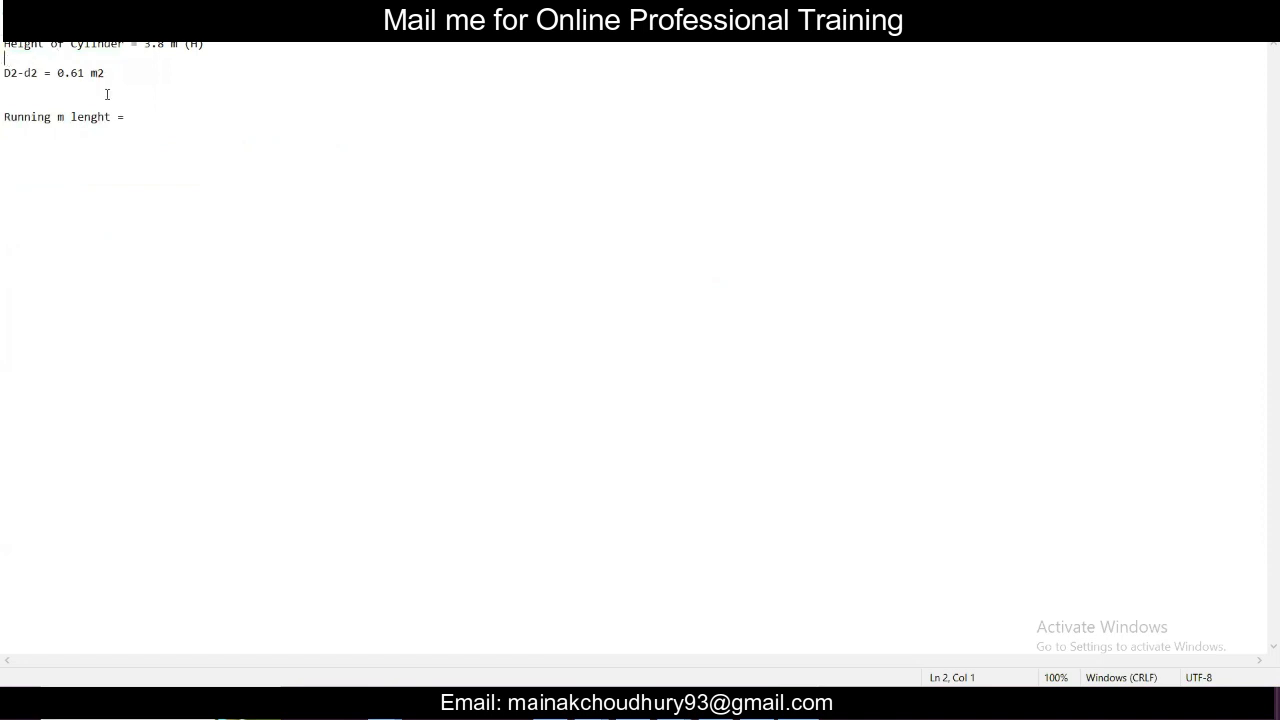
left_click_drag(106, 88, 6, 72)
key("Delete")
Enter the running length as 28' 9" = 8.78 m and the concrete volume as 8.78 m x .15m = 1.317 m3.
type("28' 9\" =")
type("8.78")
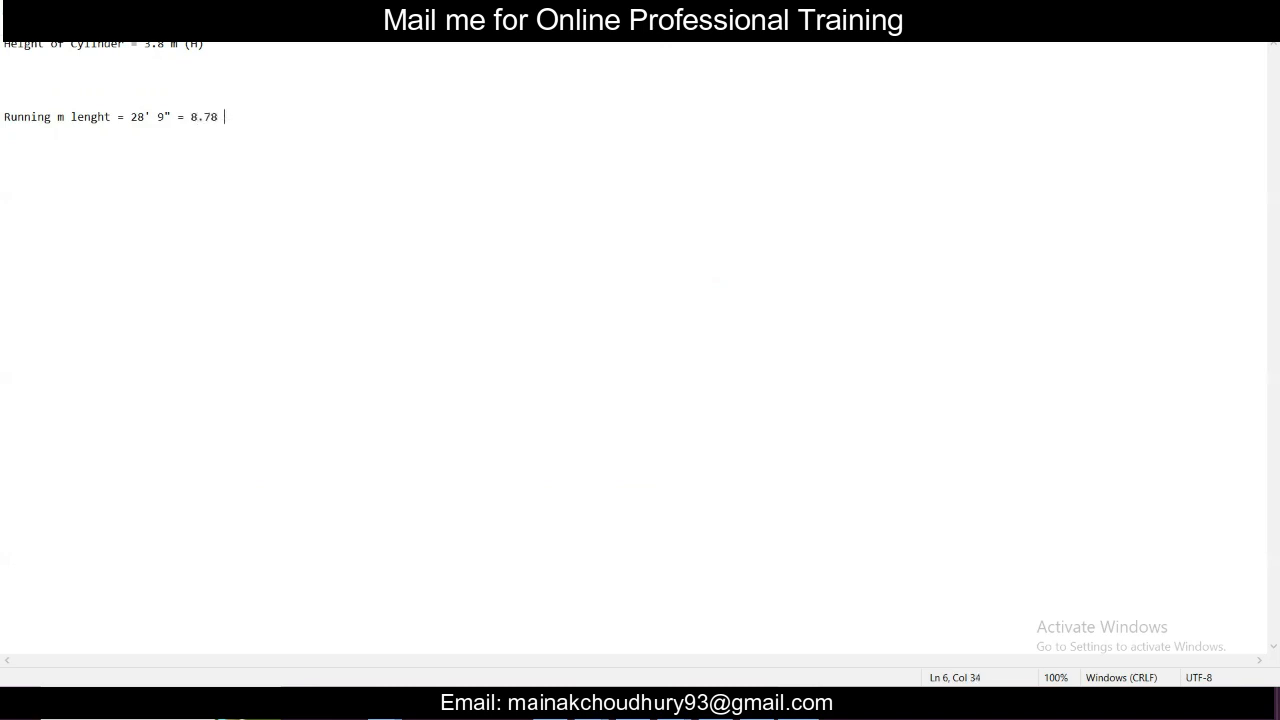
type(" m =")
type("conc volume = 8.3")
key("BackSpace")
type("78 m x .15")
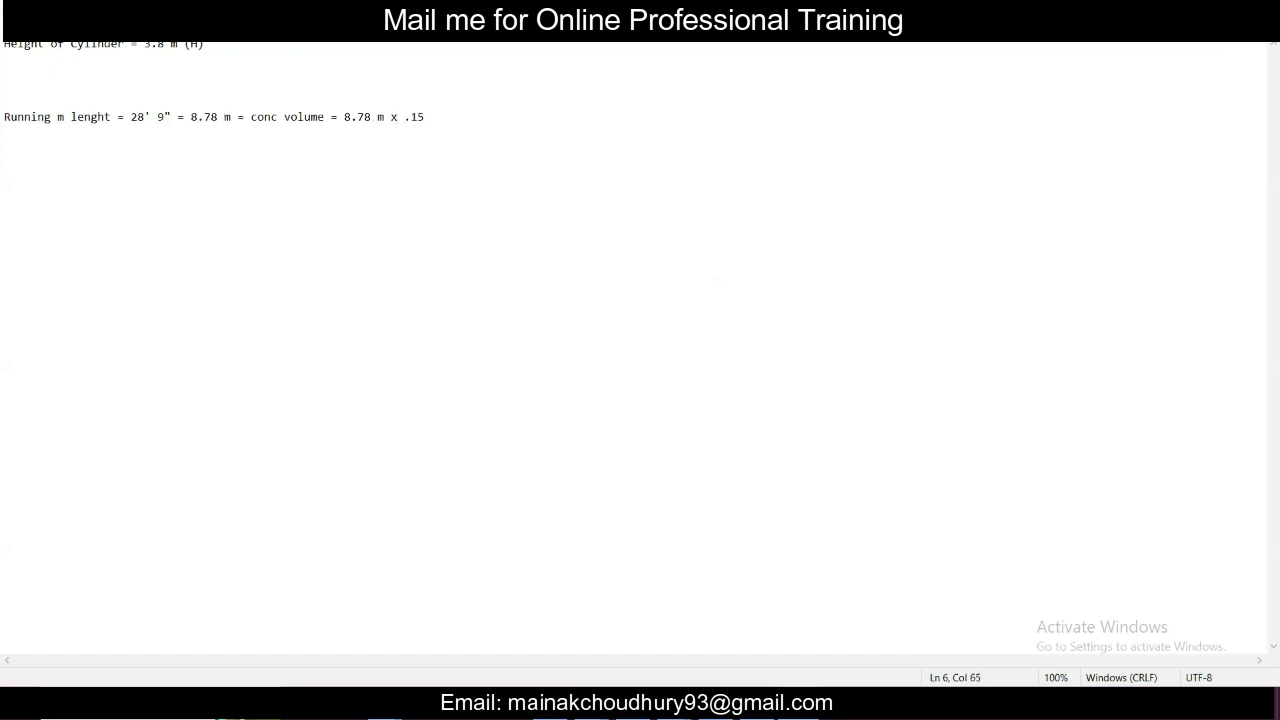
type("m =")
type("1.317 m3= conc unit weig")
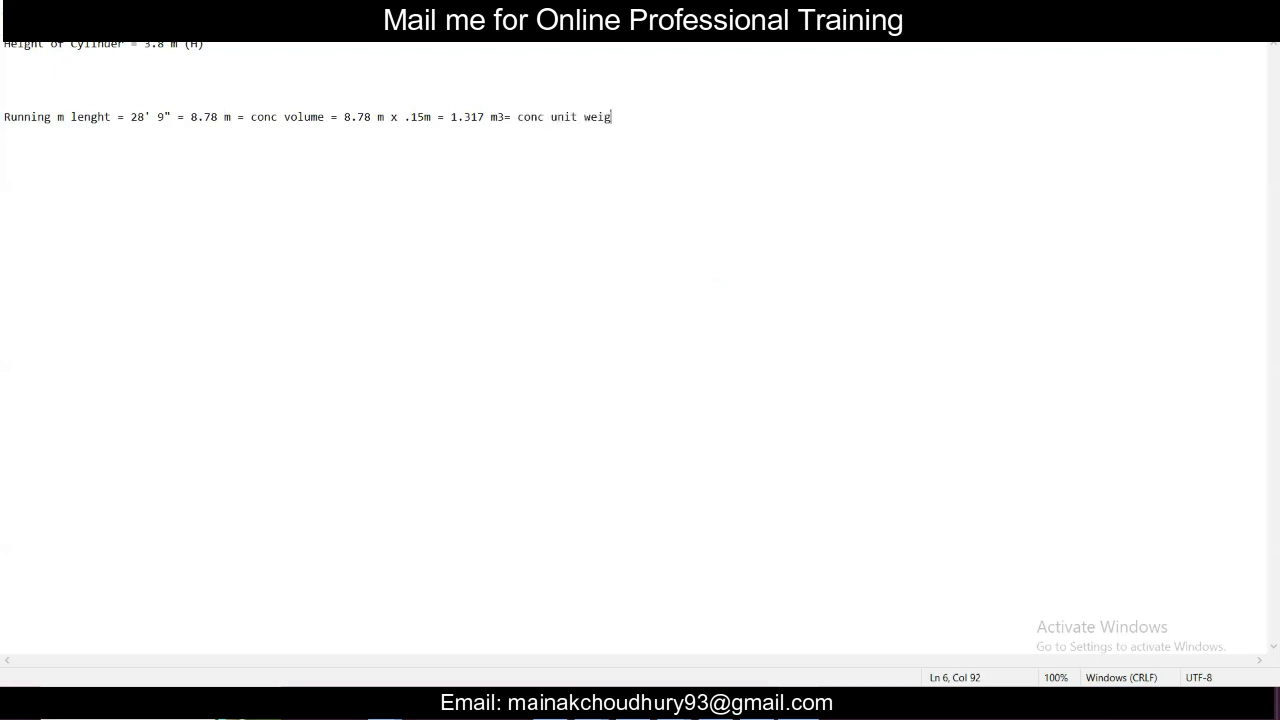
Complete the concrete unit weight entry as 1.4*25 = 35 kn/m3 and end the line.
type("ht= 1.3")
key("BackSpace")
type("4*25 = 35 kn/m3")
key("Return")
Start an "SA of base =" line and check the Garbhagriha tower's base width in the AutoCAD section before returning to the notes.
type("SA of base")
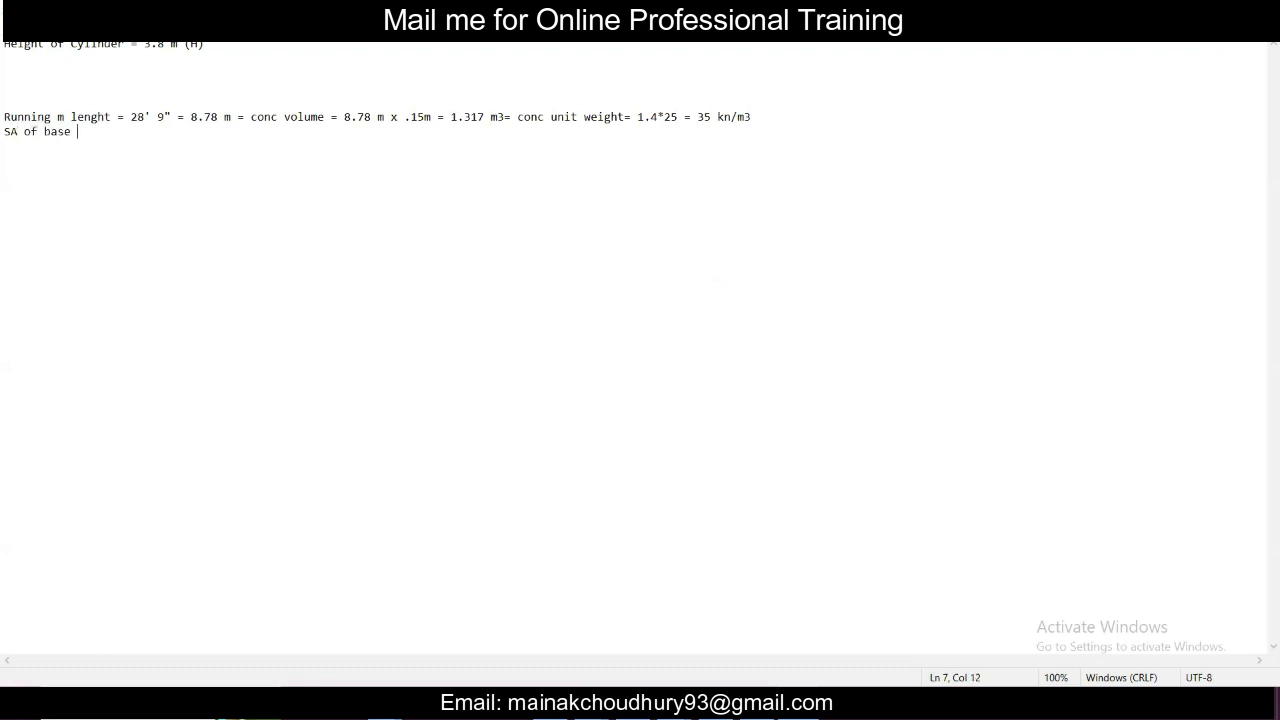
type(" =")
left_click(550, 704)
left_click(550, 704)
mouse_move(591, 704)
left_click(535, 644)
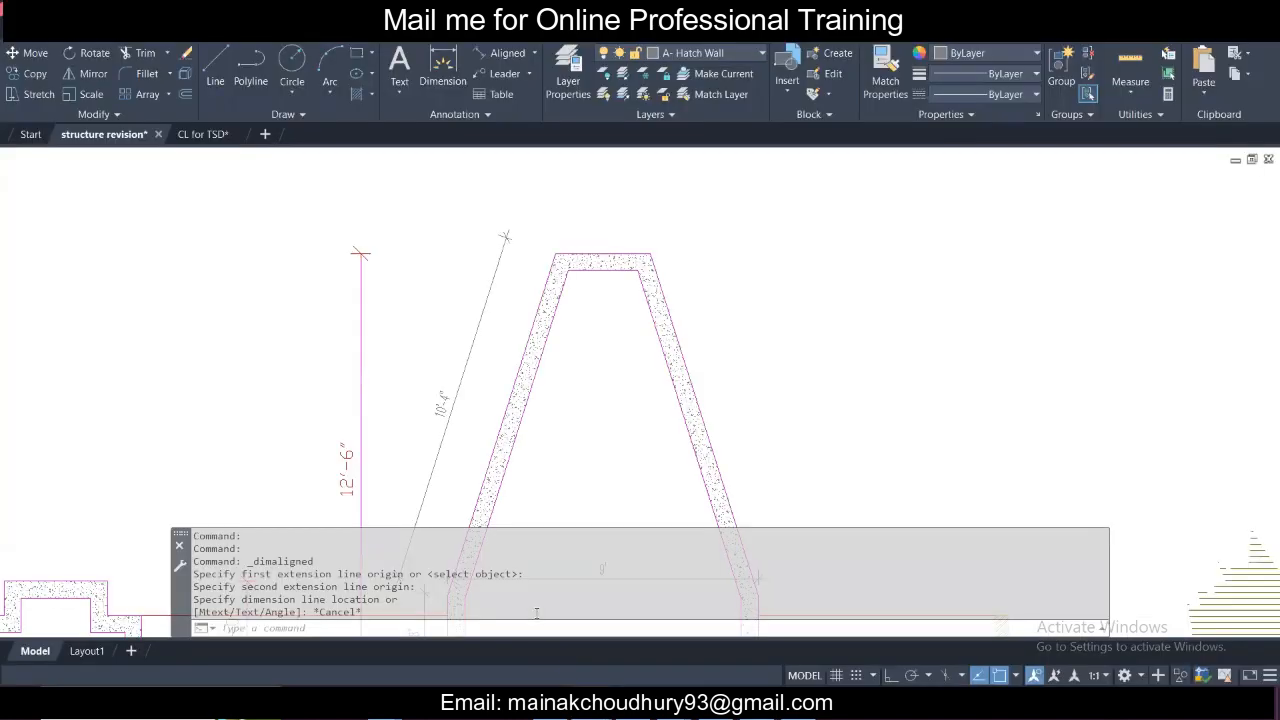
scroll(520, 457, "down", 3)
scroll(543, 451, "up", 3)
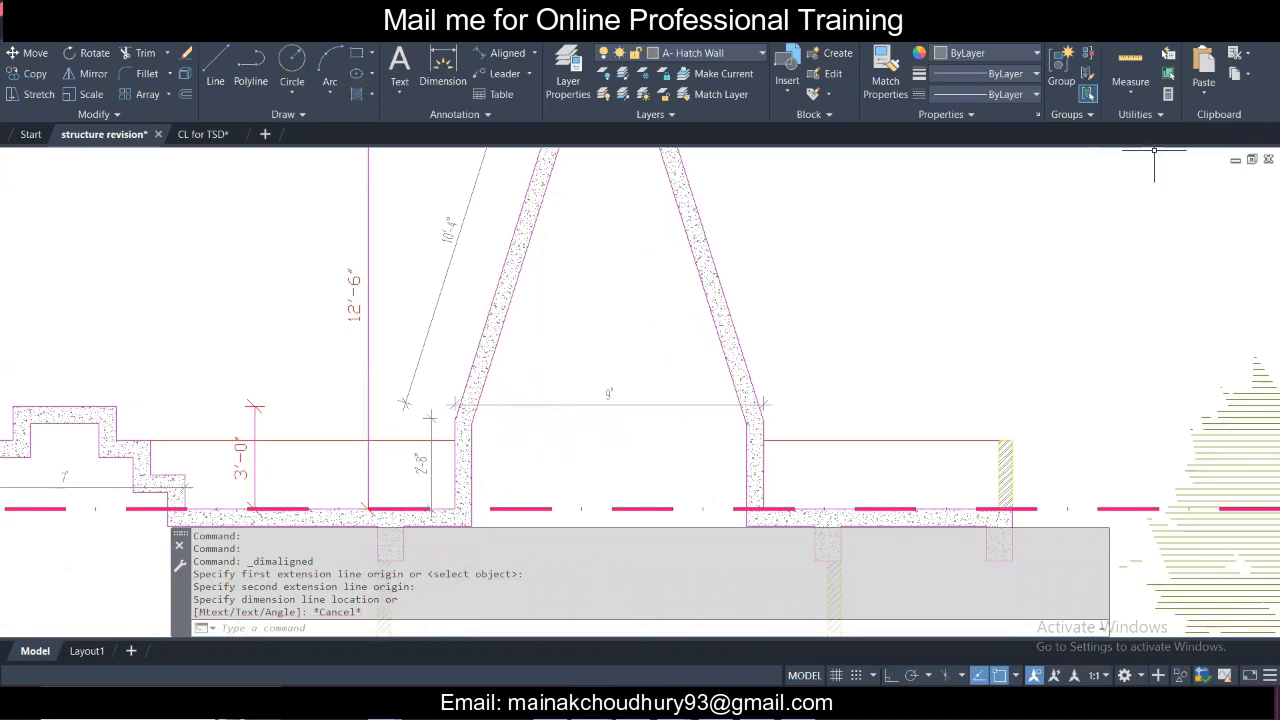
left_click(1232, 15)
left_click(420, 126)
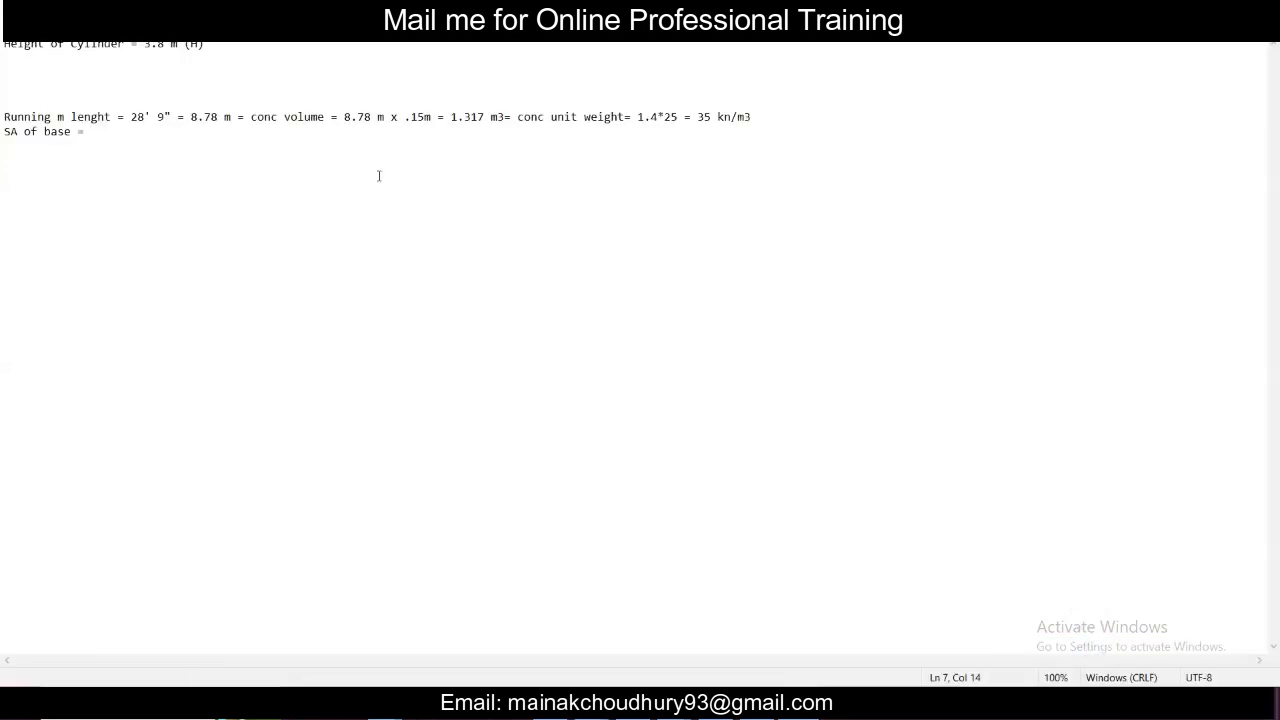
Complete the base line as "SA of base , Dia=2.74 m , area= 6 m2".
type("(")
key("BackSpace")
key("BackSpace")
key("BackSpace")
type(", Dia")
type("=")
type("2.74")
type(" m")
type(", ")
type("area")
type("=")
type("6 m3")
key("BackSpace")
type("2]")
key("BackSpace")
Add the line "load = 35/6 = 5.8 kn/m2" under the base line, with a blank line between them.
key("Return")
type("load = 35/6 ")
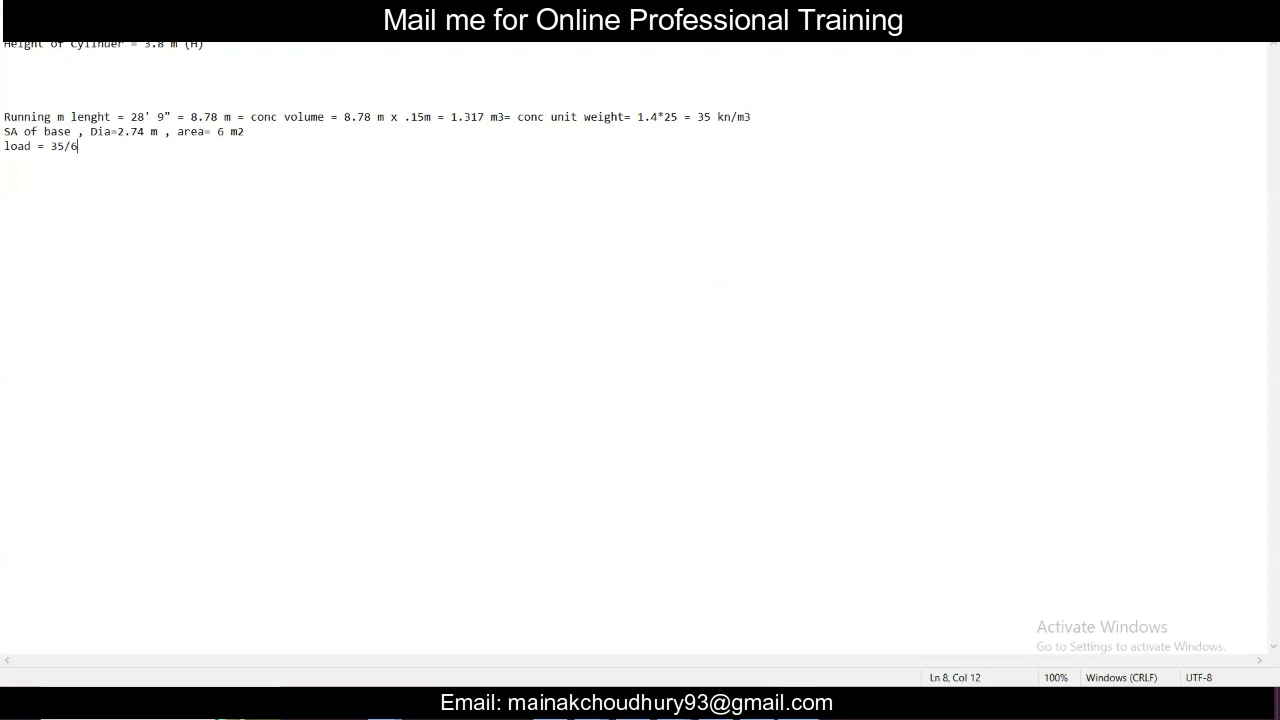
type("=")
type("6")
key("BackSpace")
key("BackSpace")
type("5.8 kn/m2")
left_click(270, 130)
key("Return")
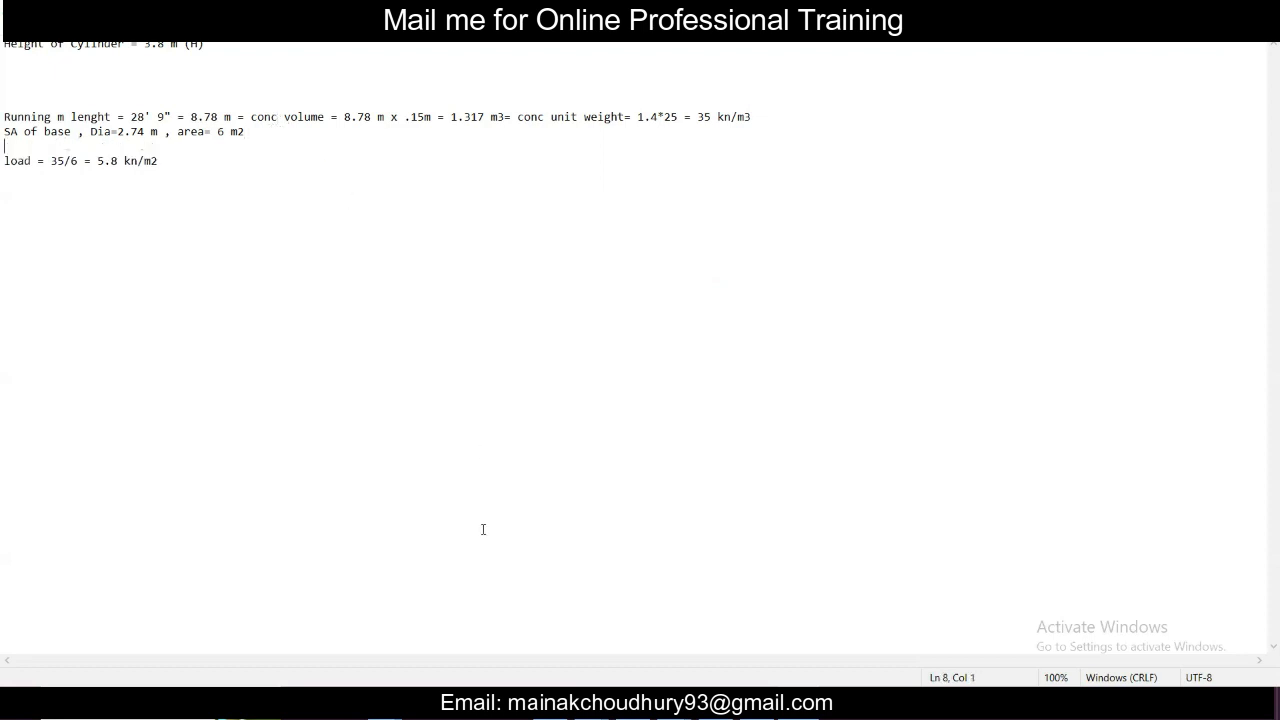
Switch to the AutoCAD section and add an aligned dimension for the height of the lowest step on the Temple Hall roof.
left_click(517, 640)
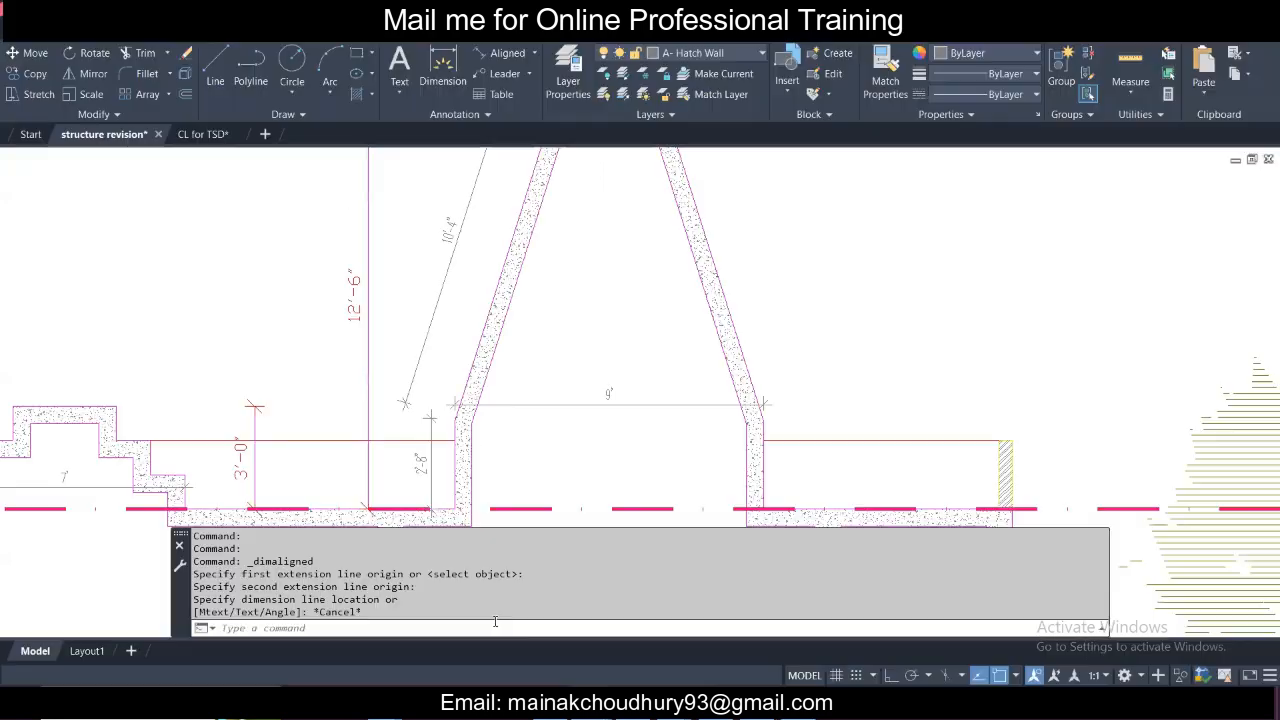
middle_click_drag(289, 465, 380, 388)
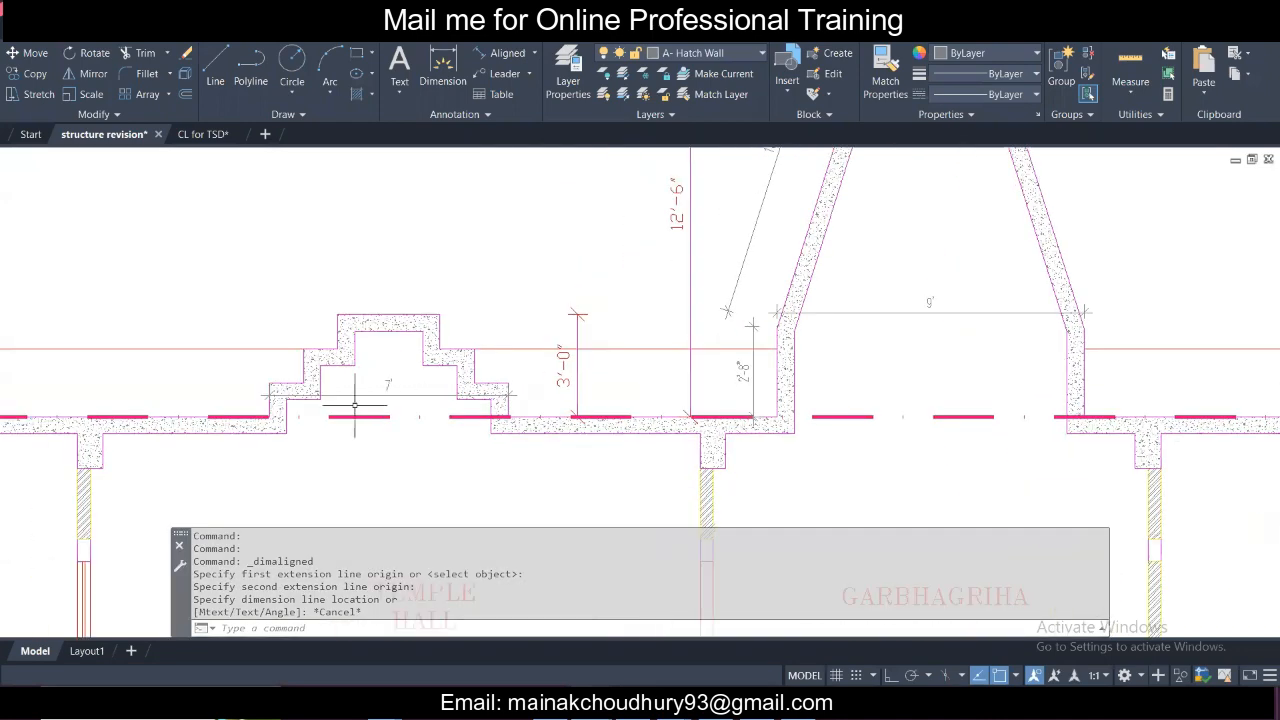
left_click(510, 55)
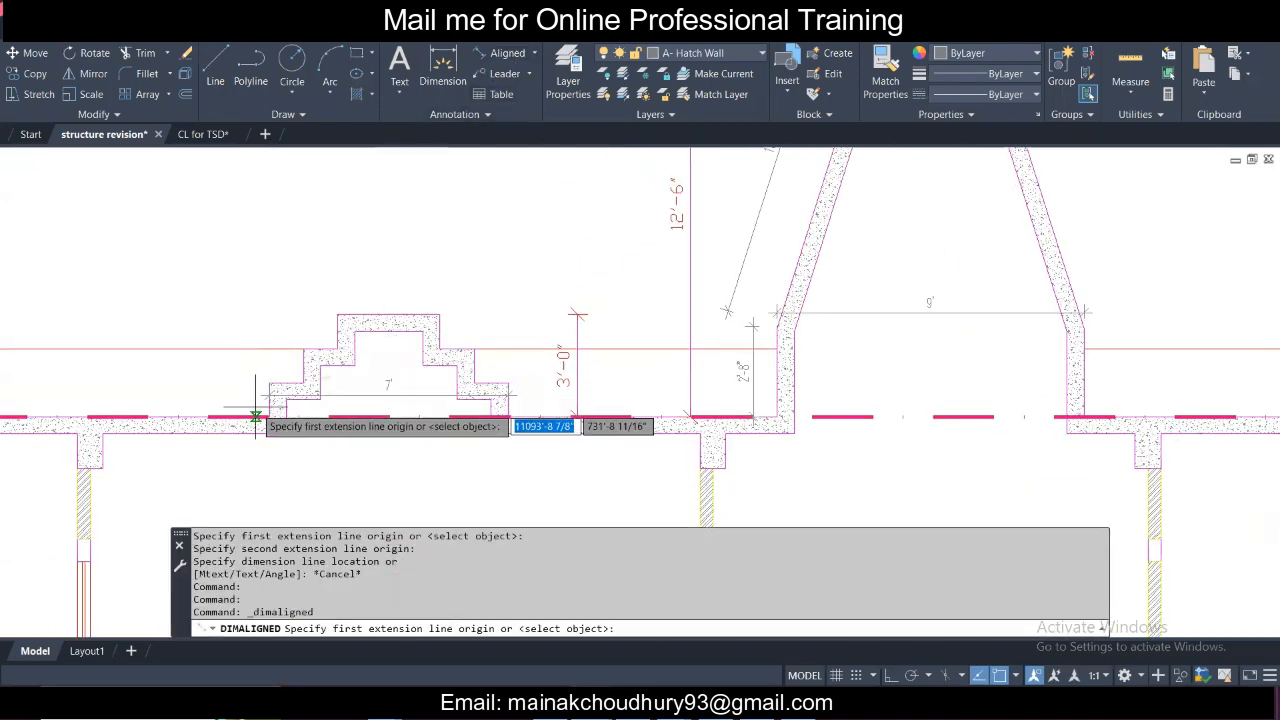
scroll(272, 420, "up", 2)
left_click(272, 413)
left_click(272, 360)
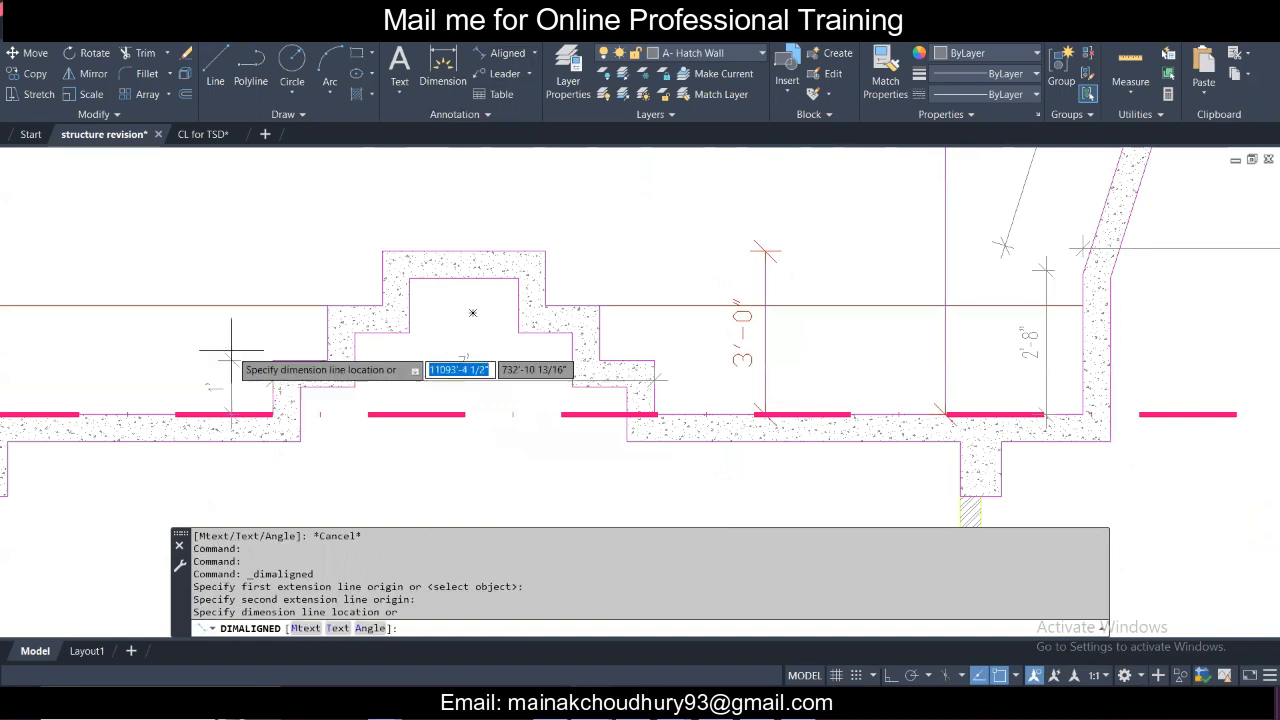
left_click(245, 380)
left_click(333, 347)
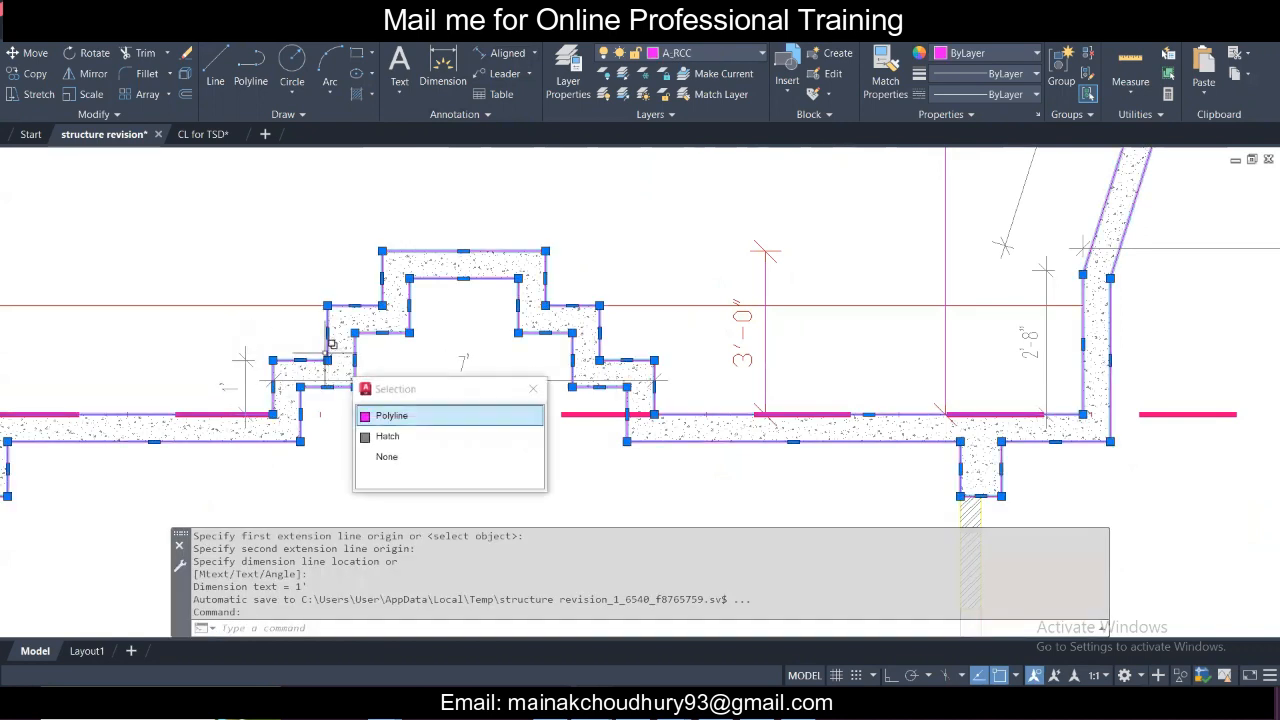
Add aligned dimensions for the heights of the middle and uppermost steps on the Temple Hall roof.
left_click(507, 55)
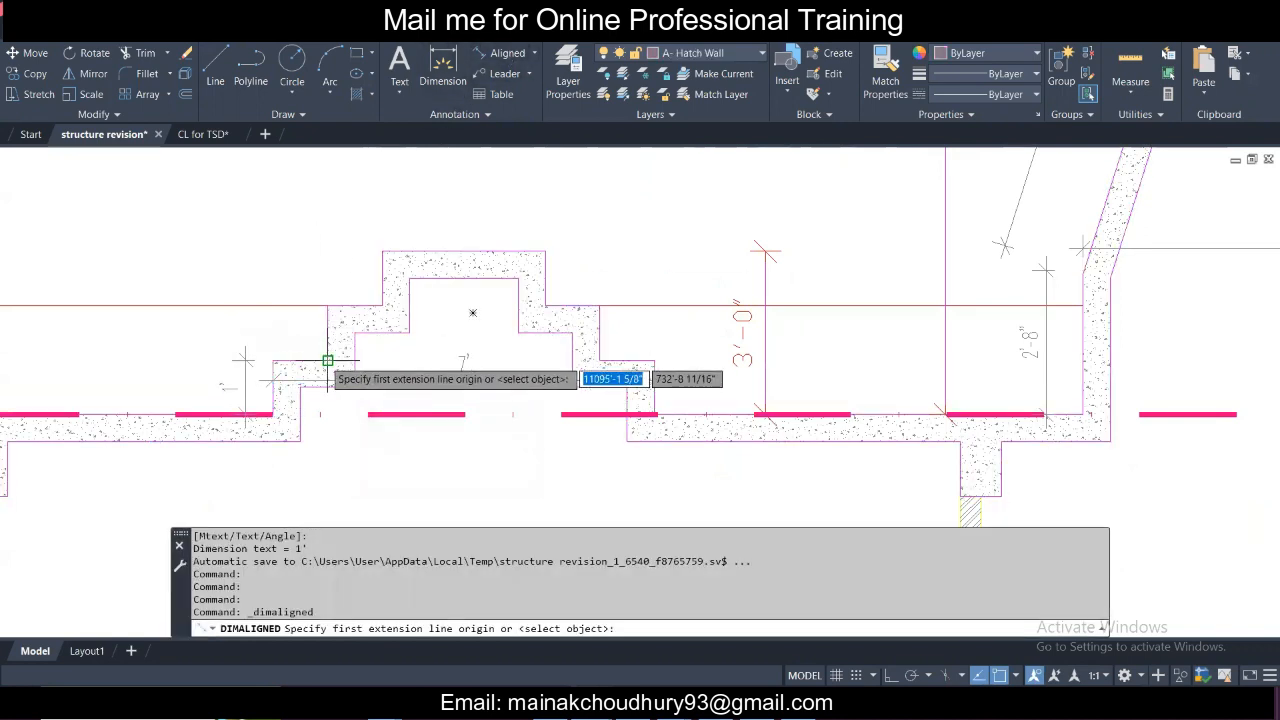
left_click(328, 359)
left_click(328, 305)
left_click(296, 318)
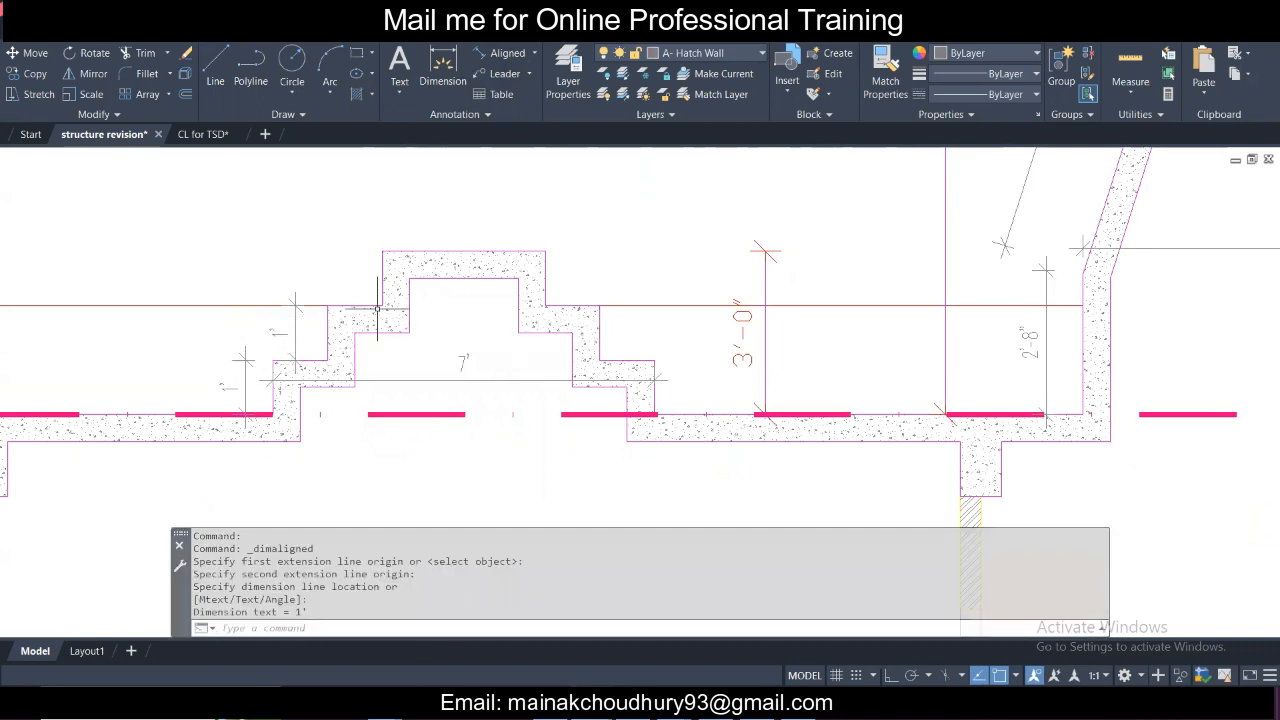
left_click(507, 55)
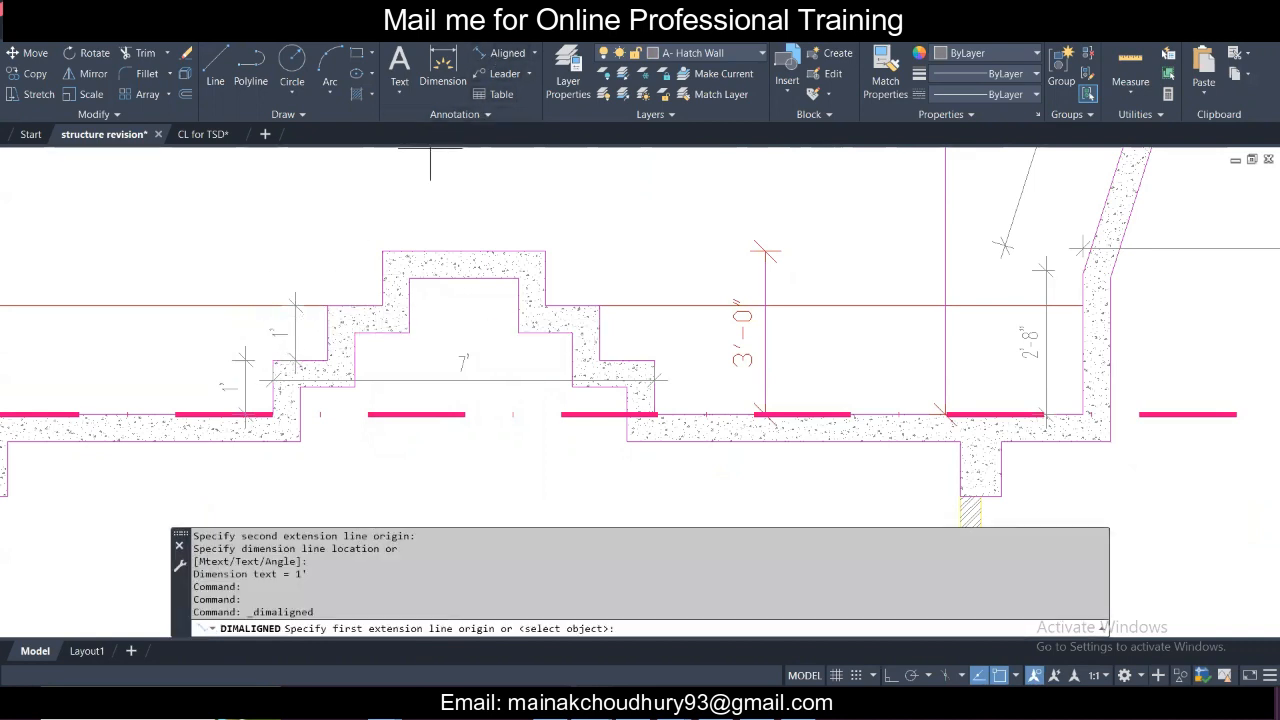
left_click(383, 304)
left_click(382, 251)
left_click(382, 251)
Add an aligned dimension for the width of the flat top of the stepped Temple Hall roof.
key("Return")
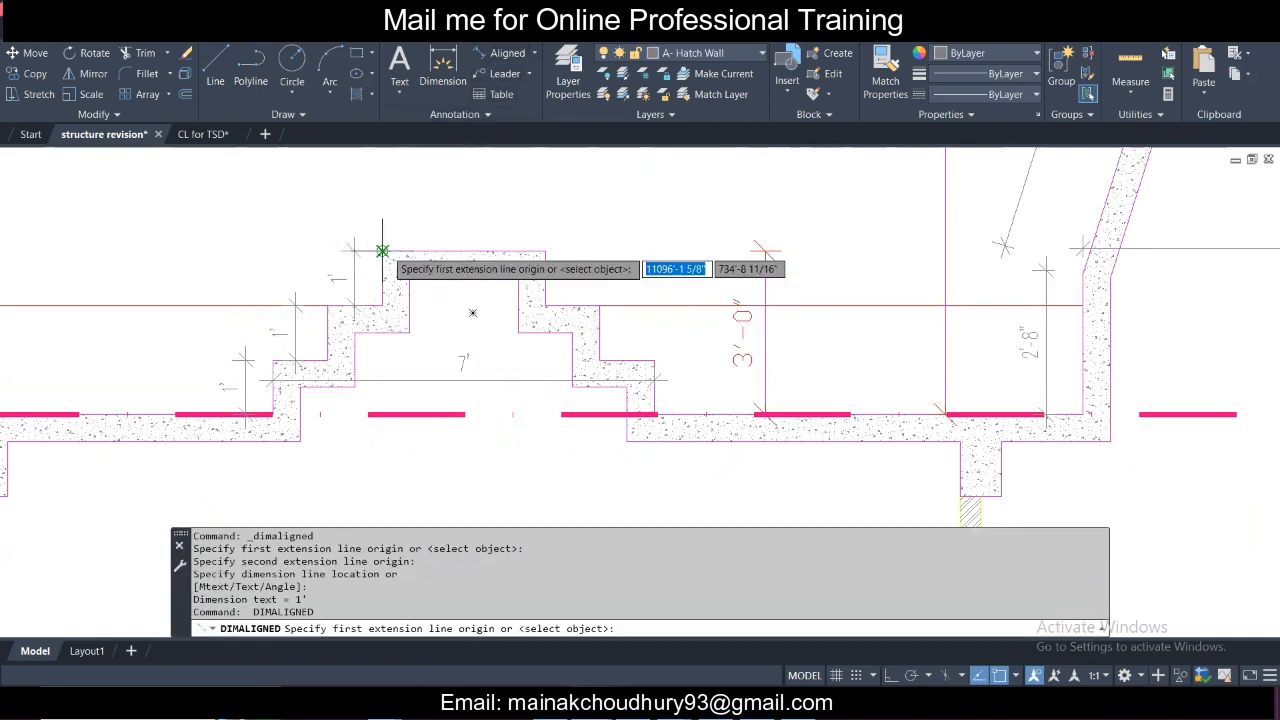
left_click(385, 251)
left_click(545, 251)
left_click(515, 223)
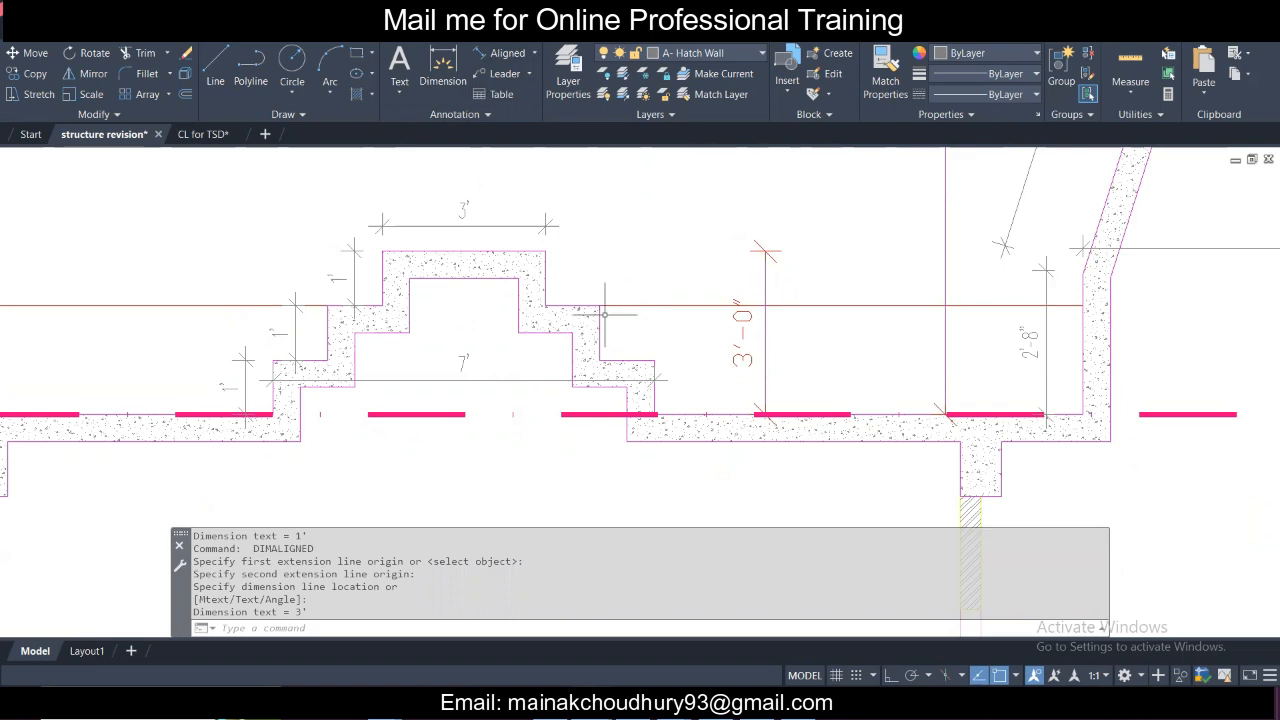
scroll(556, 318, "down", 2)
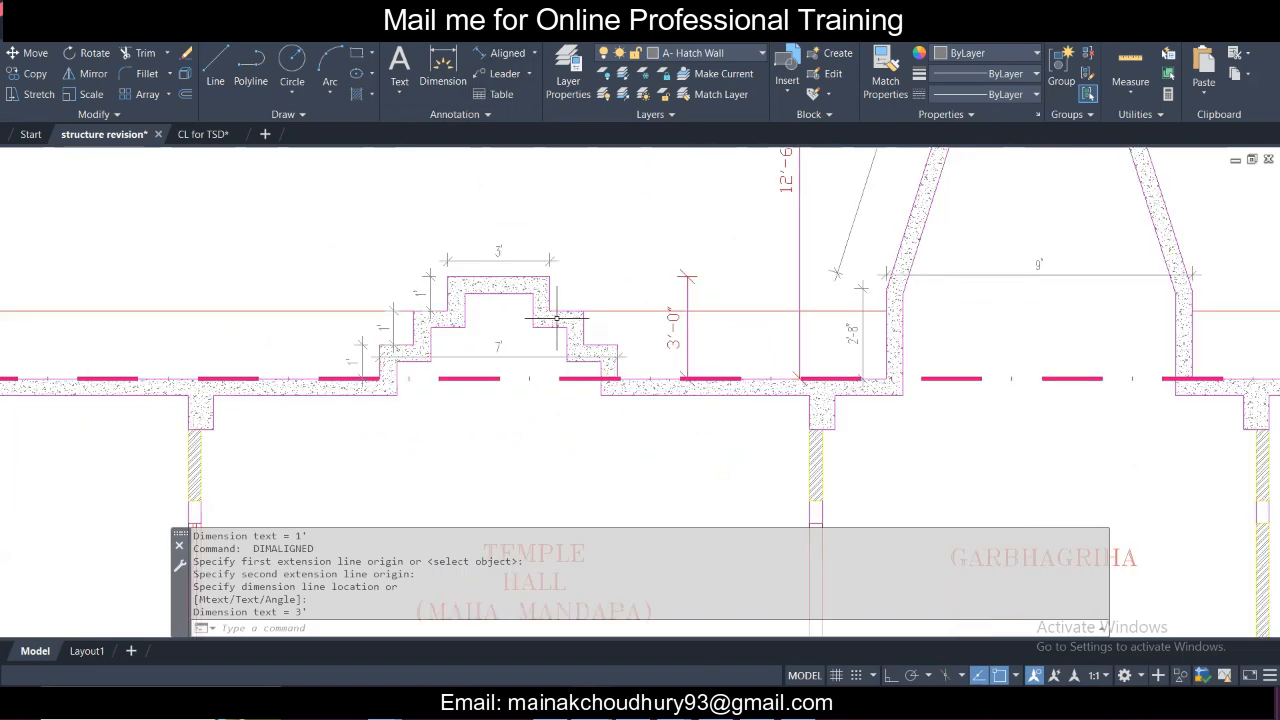
scroll(557, 318, "up", 2)
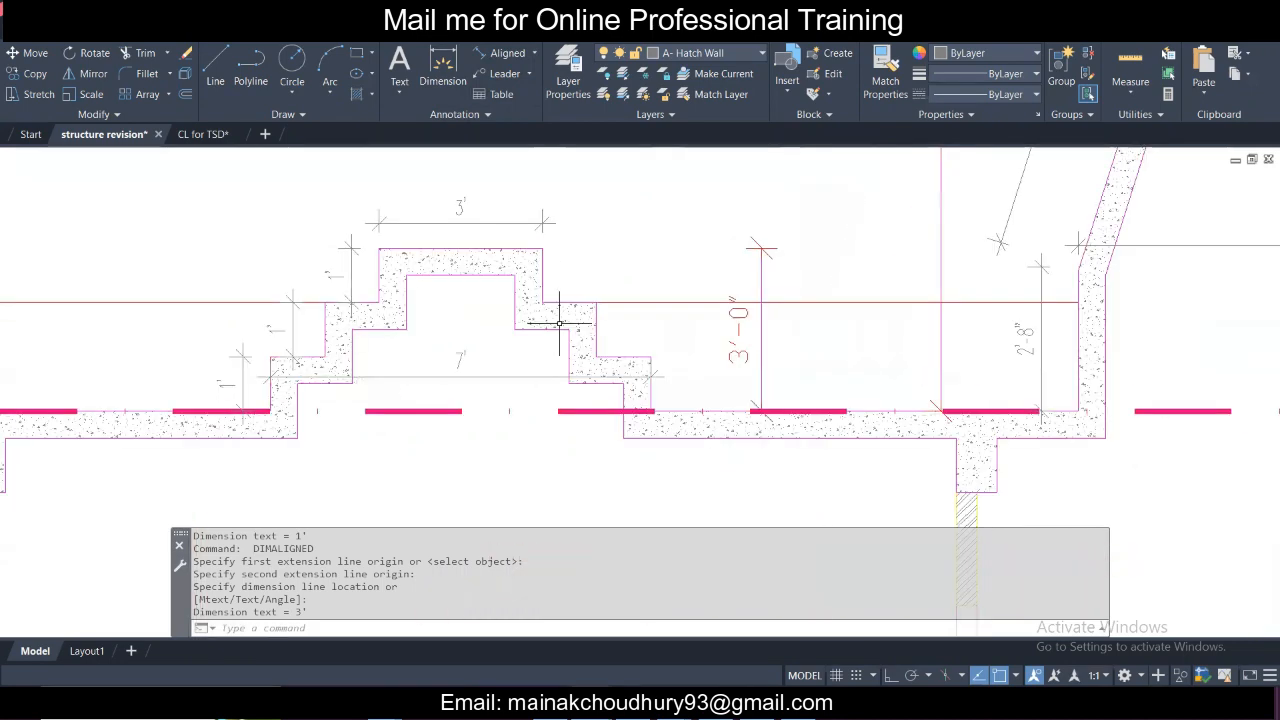
scroll(559, 323, "down", 1)
scroll(559, 323, "up", 1)
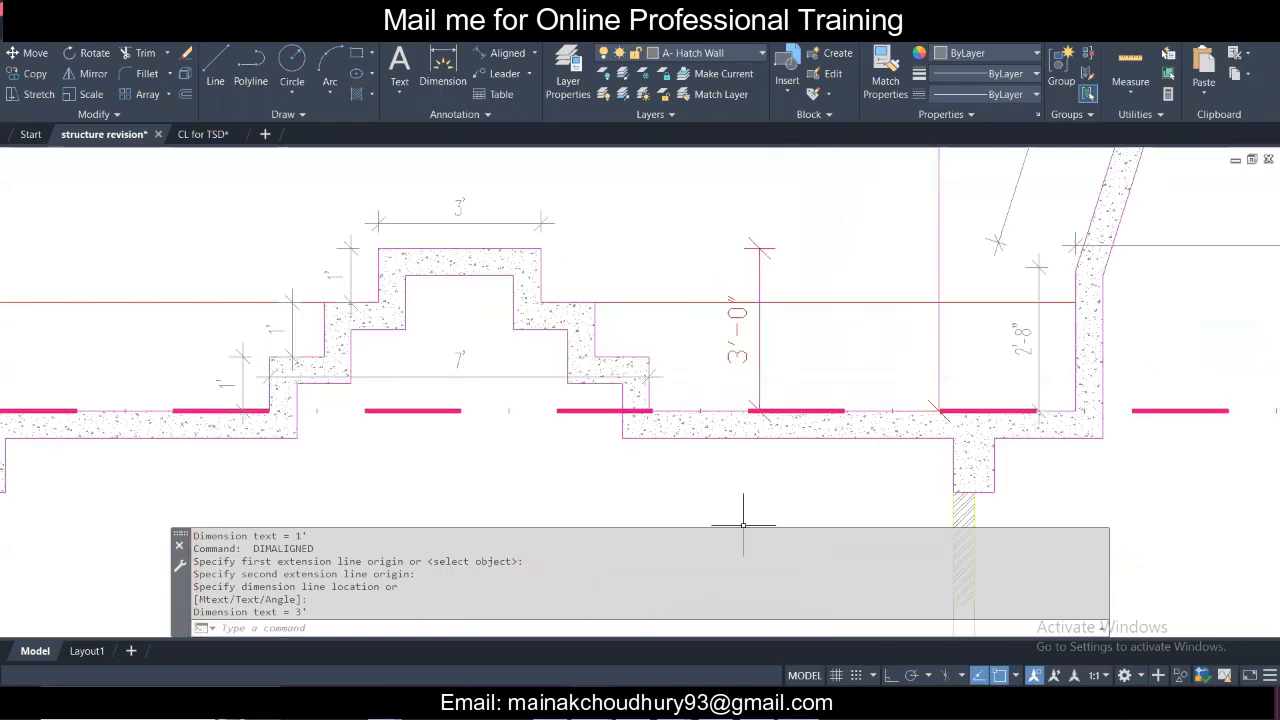
Duplicate the running length, base and load lines below the originals in Notepad, and return to the Temple Hall roof section in AutoCAD.
left_click(713, 638)
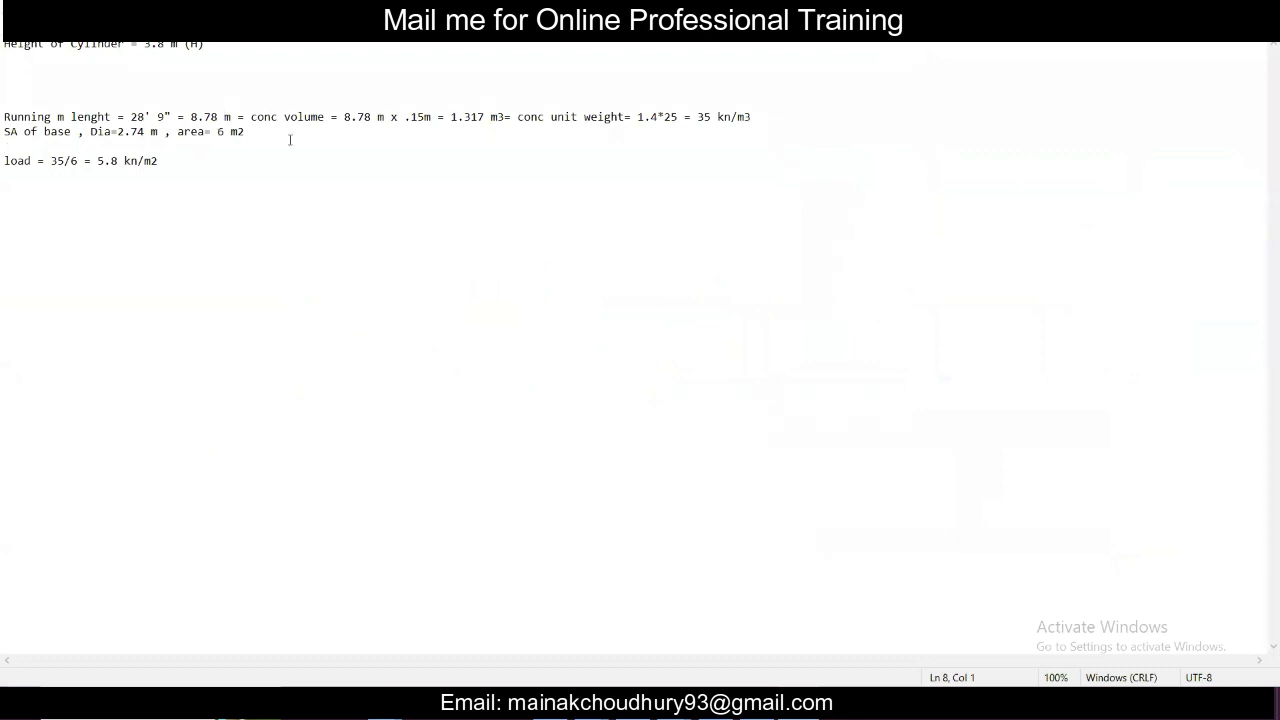
left_click_drag(290, 140, 5, 116)
left_click_drag(171, 183, 6, 118)
key("ctrl+c")
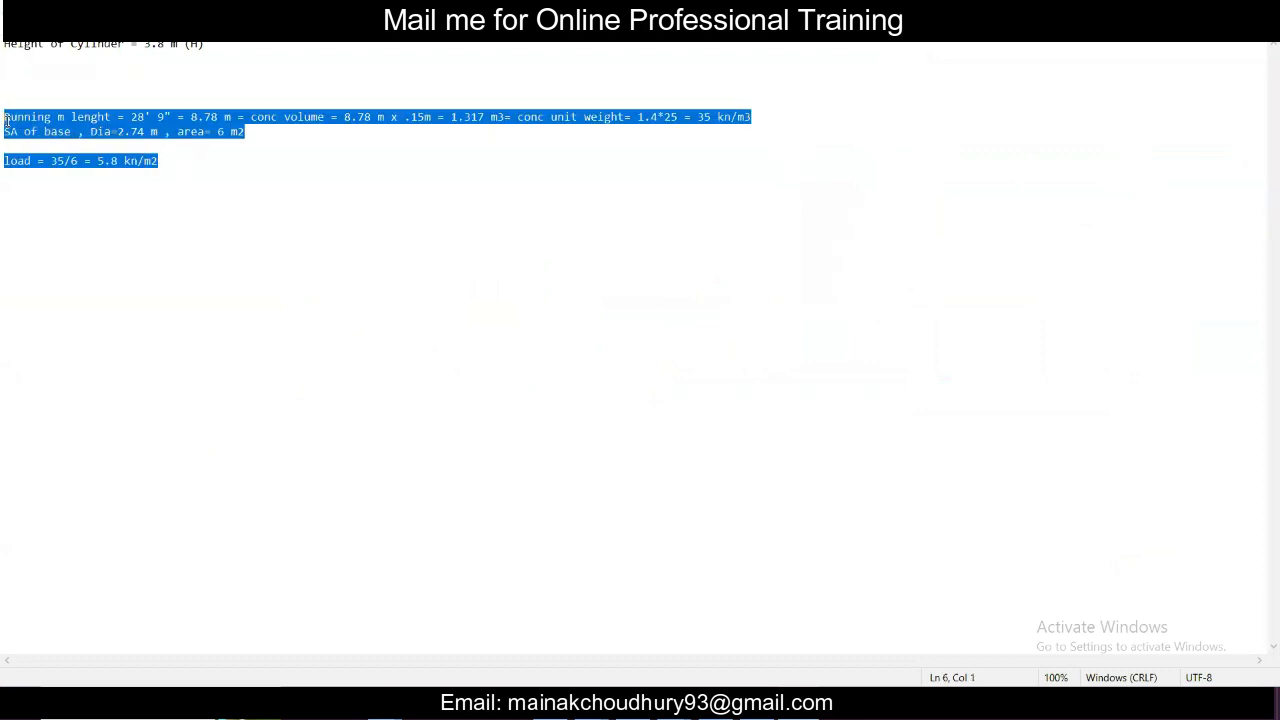
left_click(7, 165)
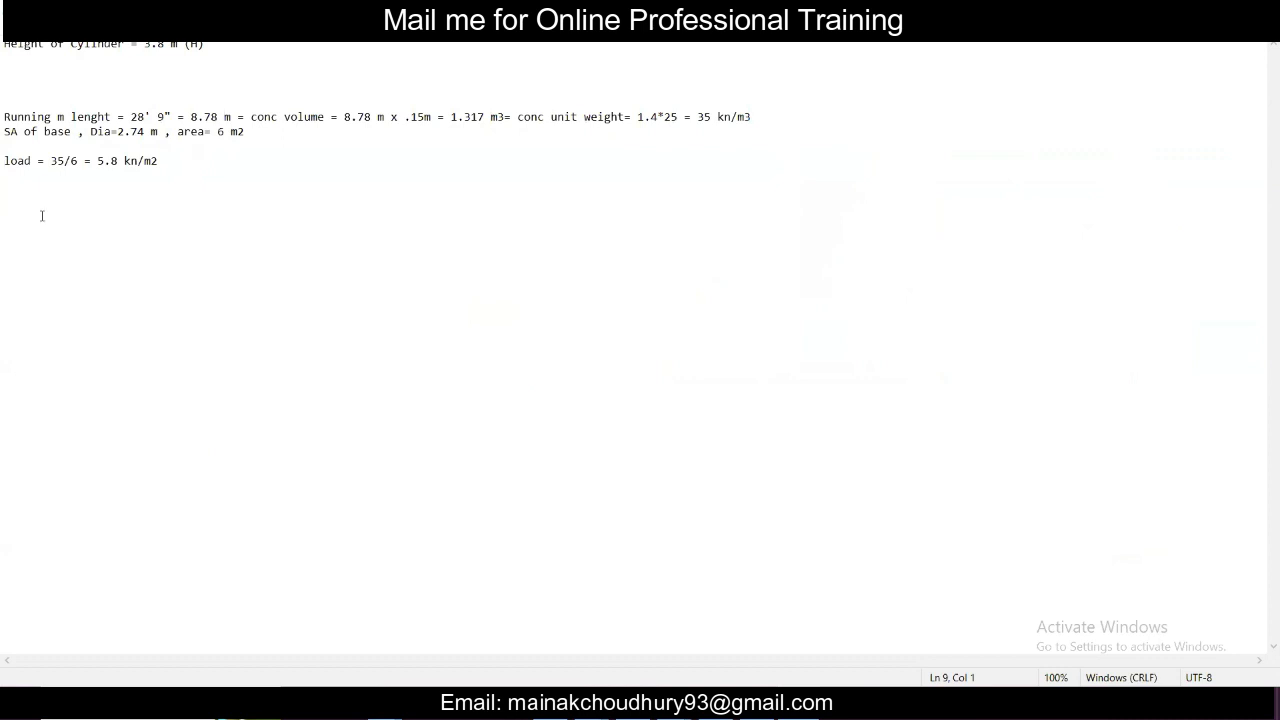
left_click(206, 174)
key("Return")
key("Return")
key("ctrl+v")
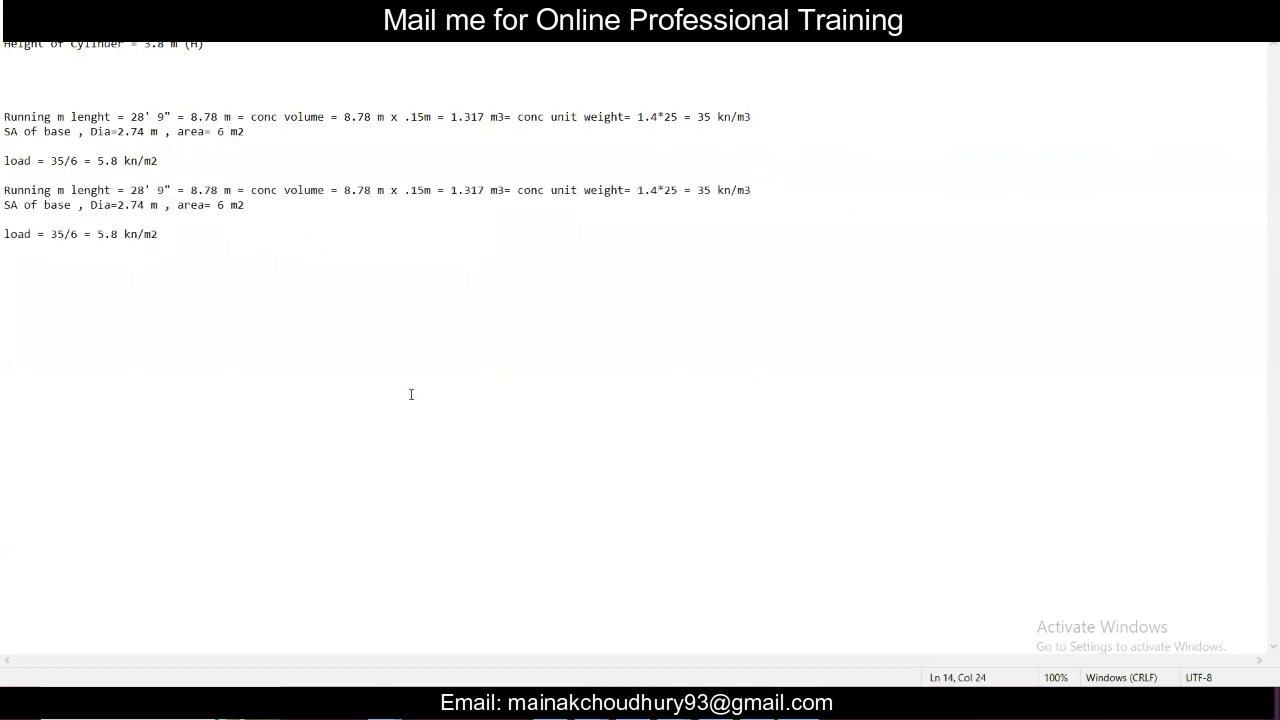
key("alt+Tab")
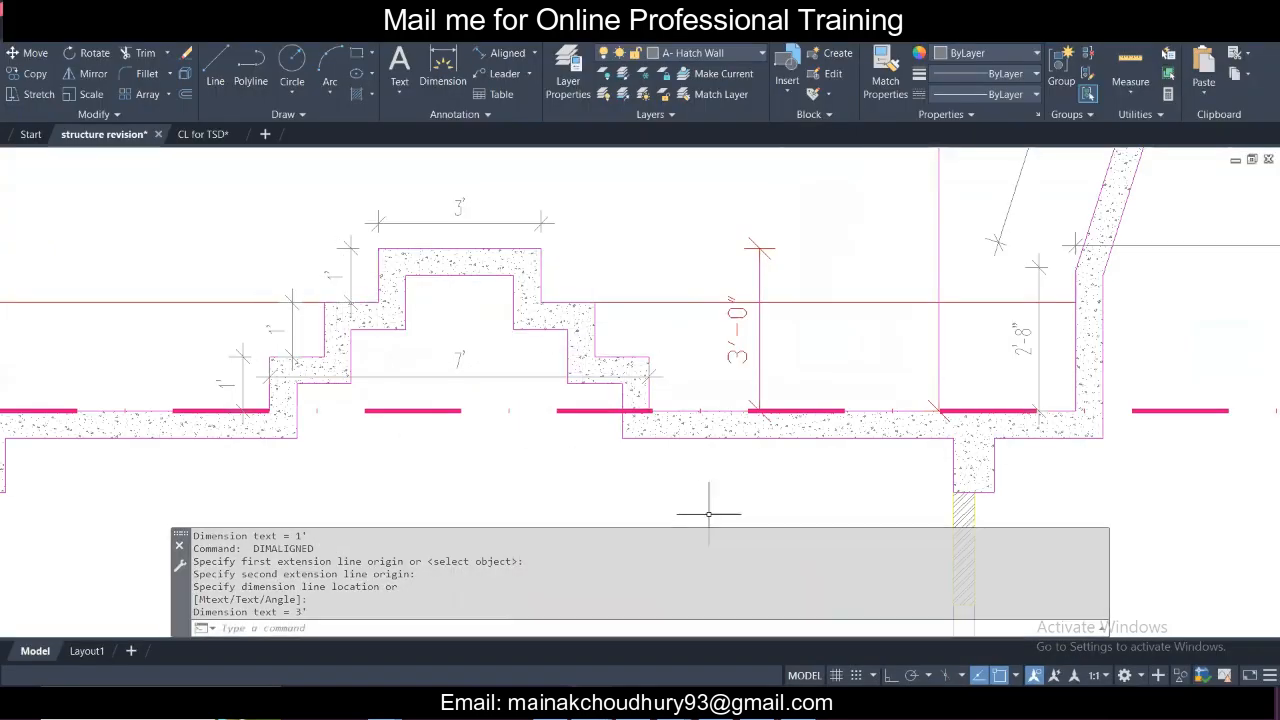
Switch to Notepad and set the running length in the duplicated line to 9' = 2.74 m.
left_click(721, 703)
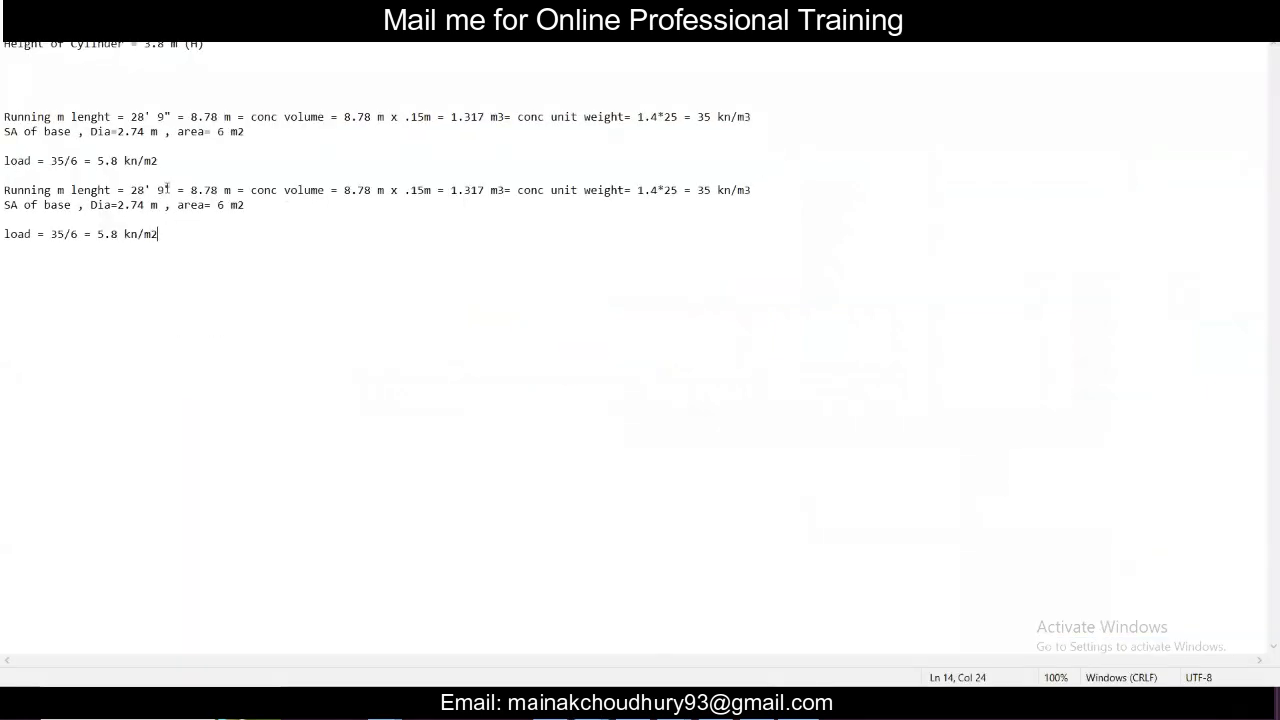
left_click_drag(166, 190, 130, 190)
type("9'")
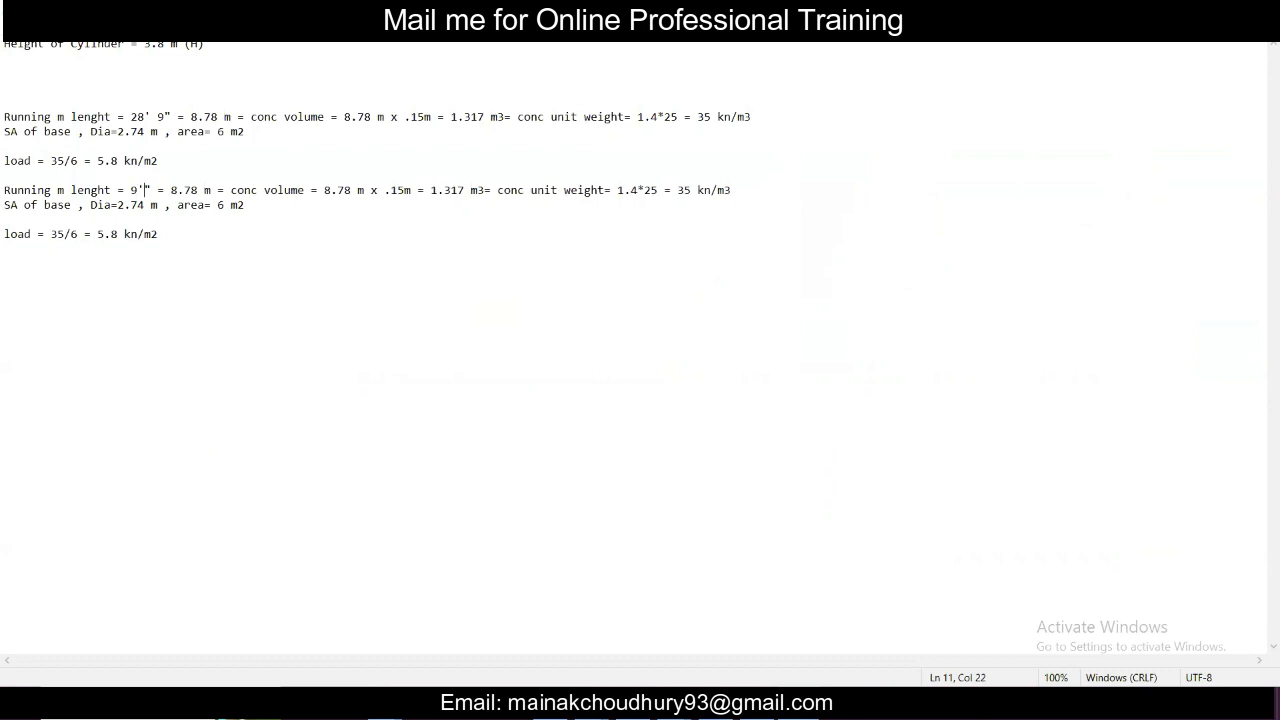
key("Delete")
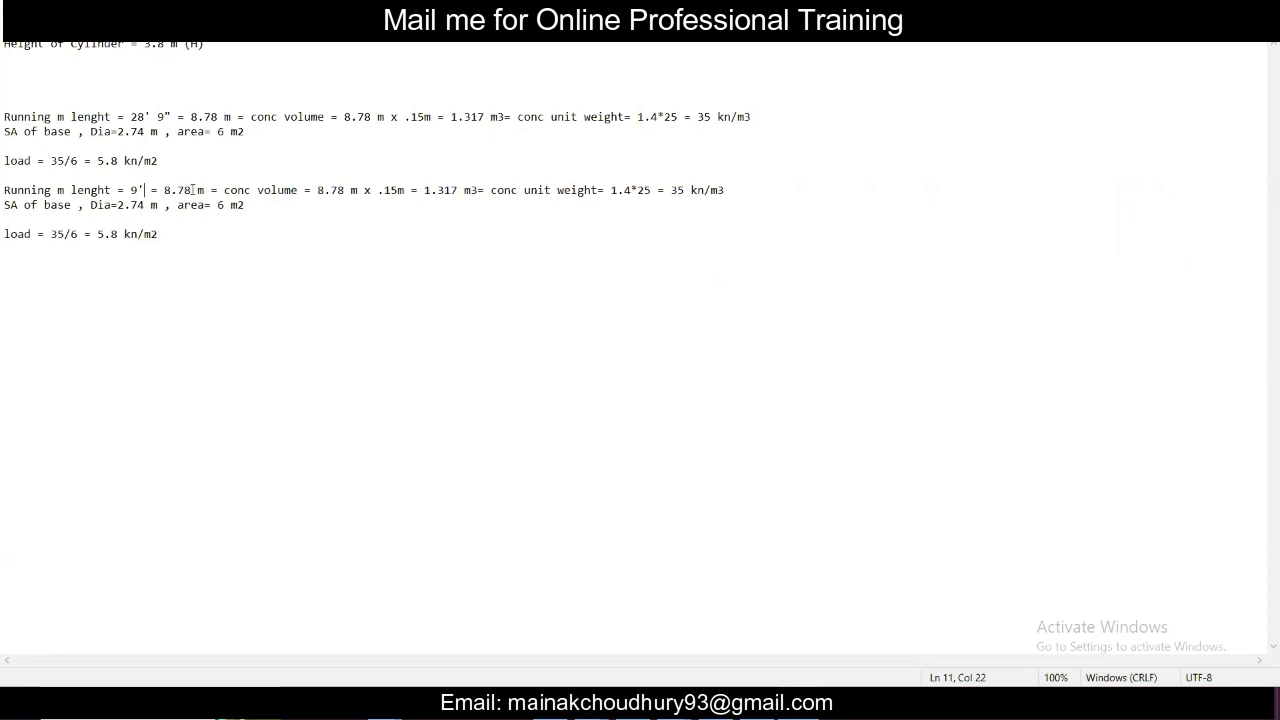
left_click_drag(192, 189, 165, 190)
type("8")
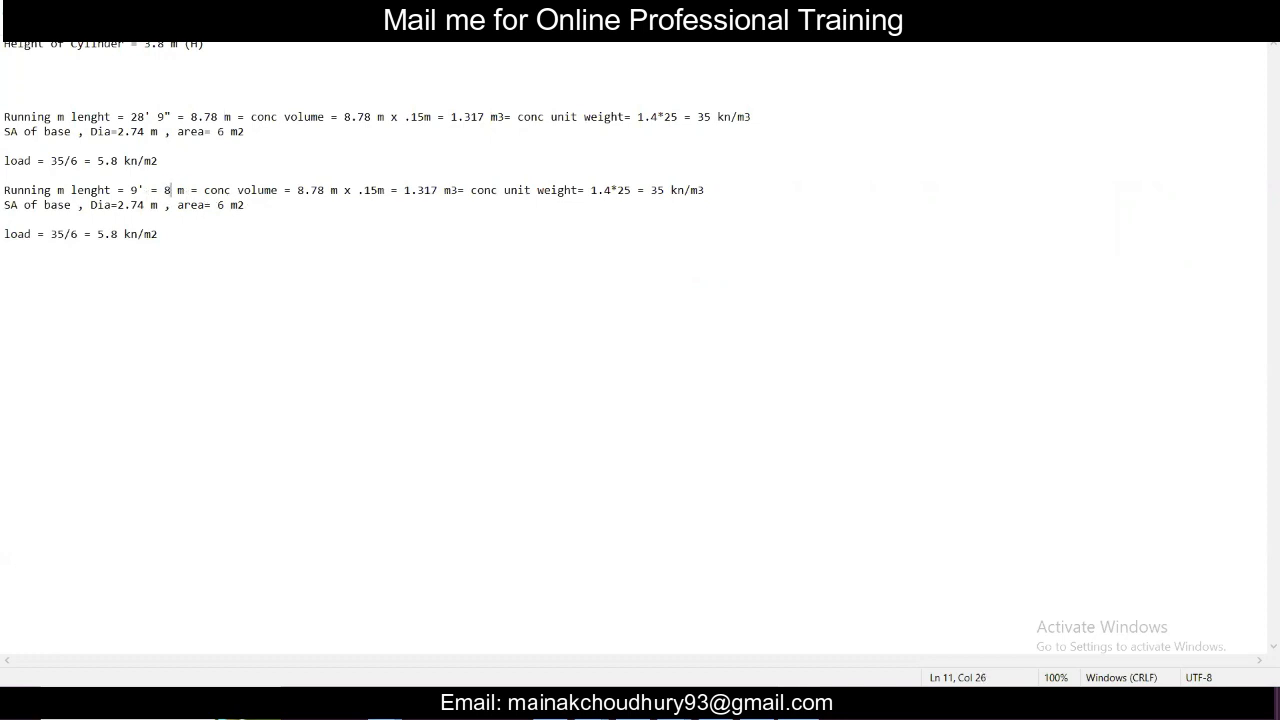
key("BackSpace")
type("2.74")
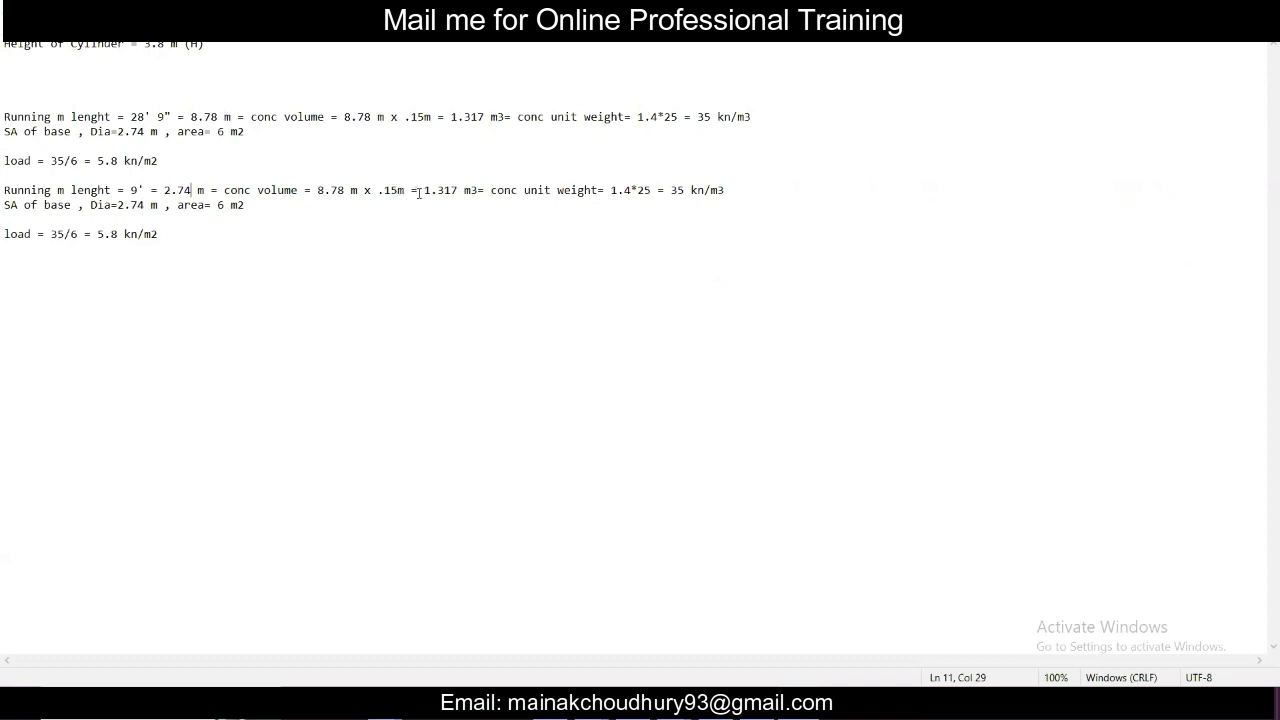
Set the concrete volume in the duplicated line to 2.75 m x .15m = 0.5 m3.
left_click_drag(457, 192, 350, 192)
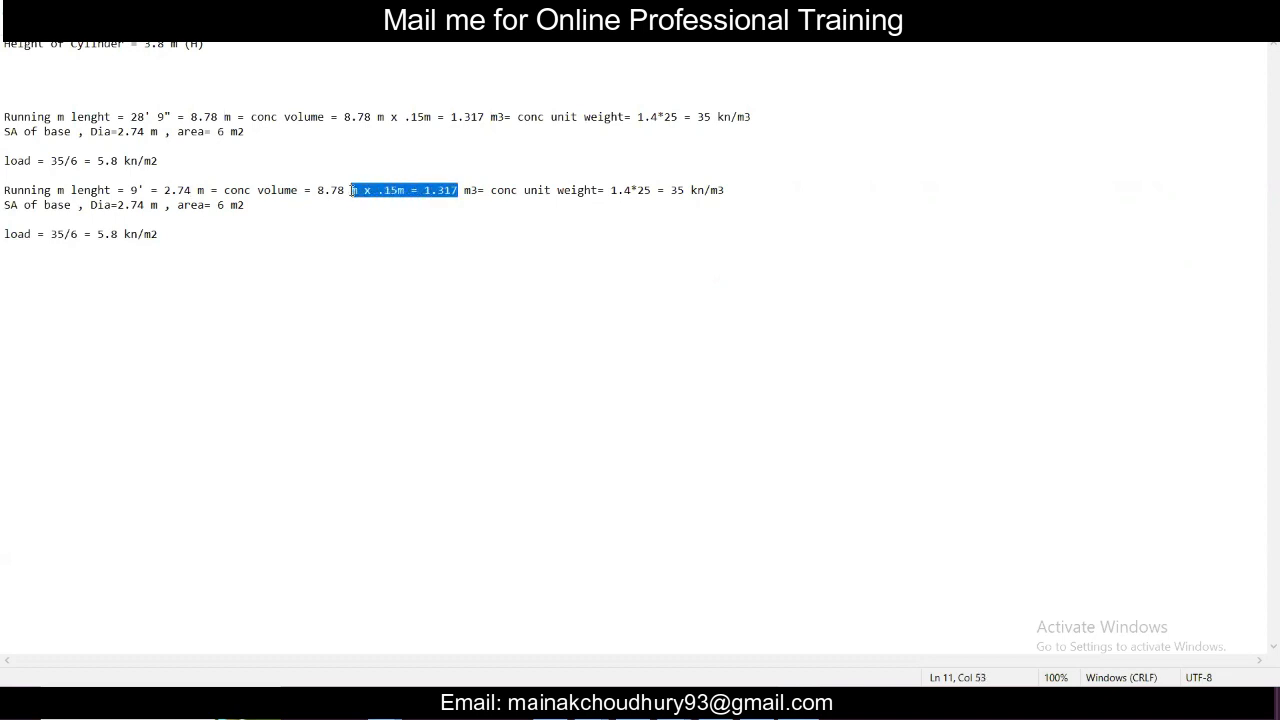
left_click(324, 192)
double_click(324, 192)
left_click(324, 192)
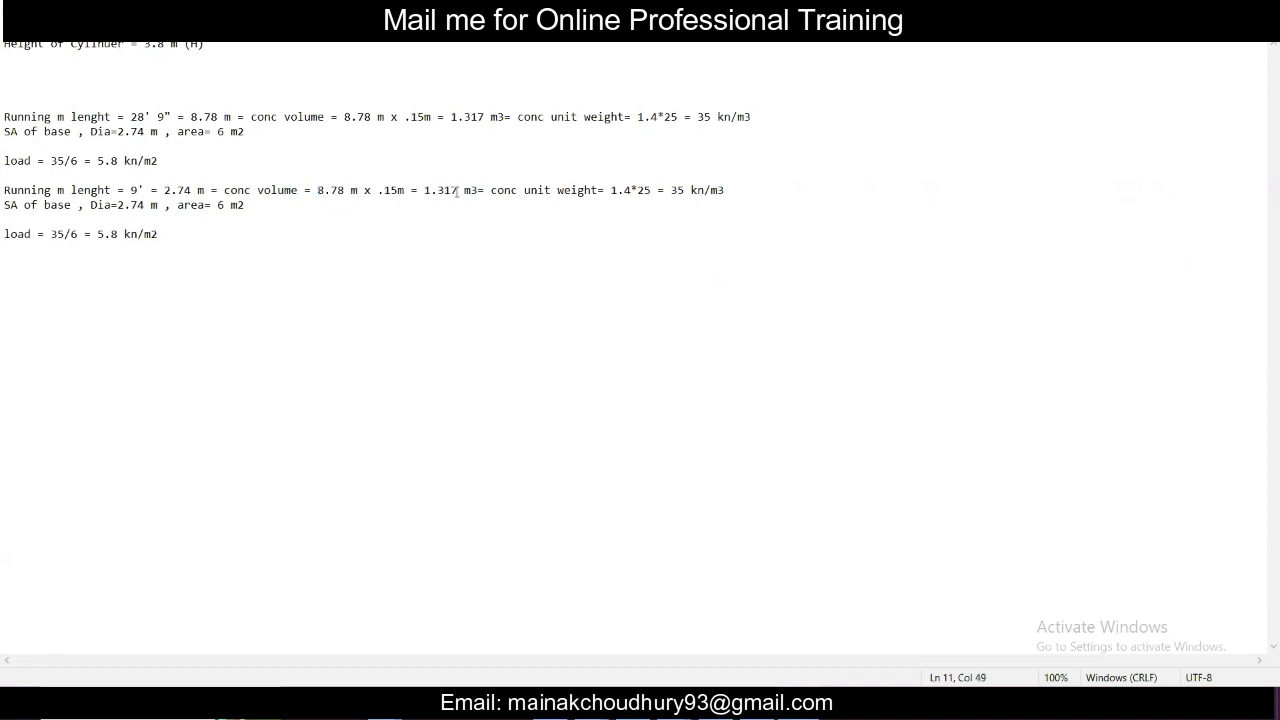
left_click_drag(457, 190, 422, 190)
left_click(422, 190)
left_click(344, 190)
left_click_drag(344, 190, 318, 191)
type("2.78")
key("BackSpace")
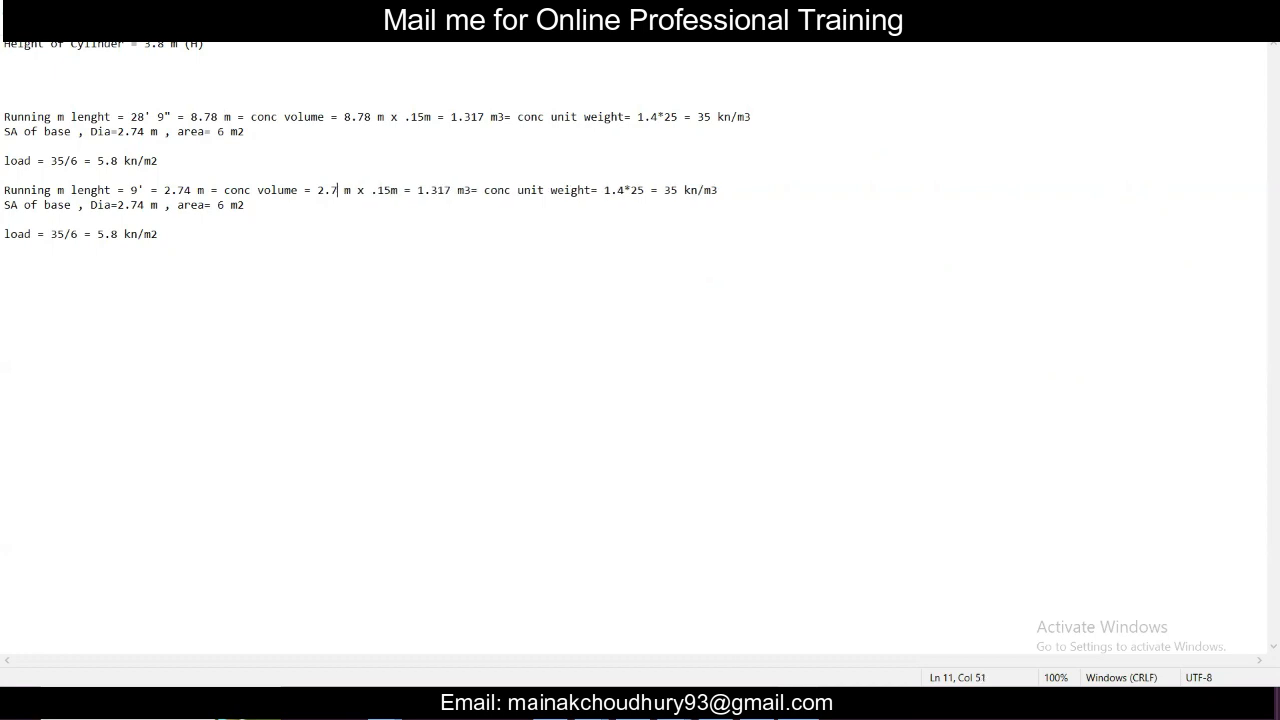
type("5")
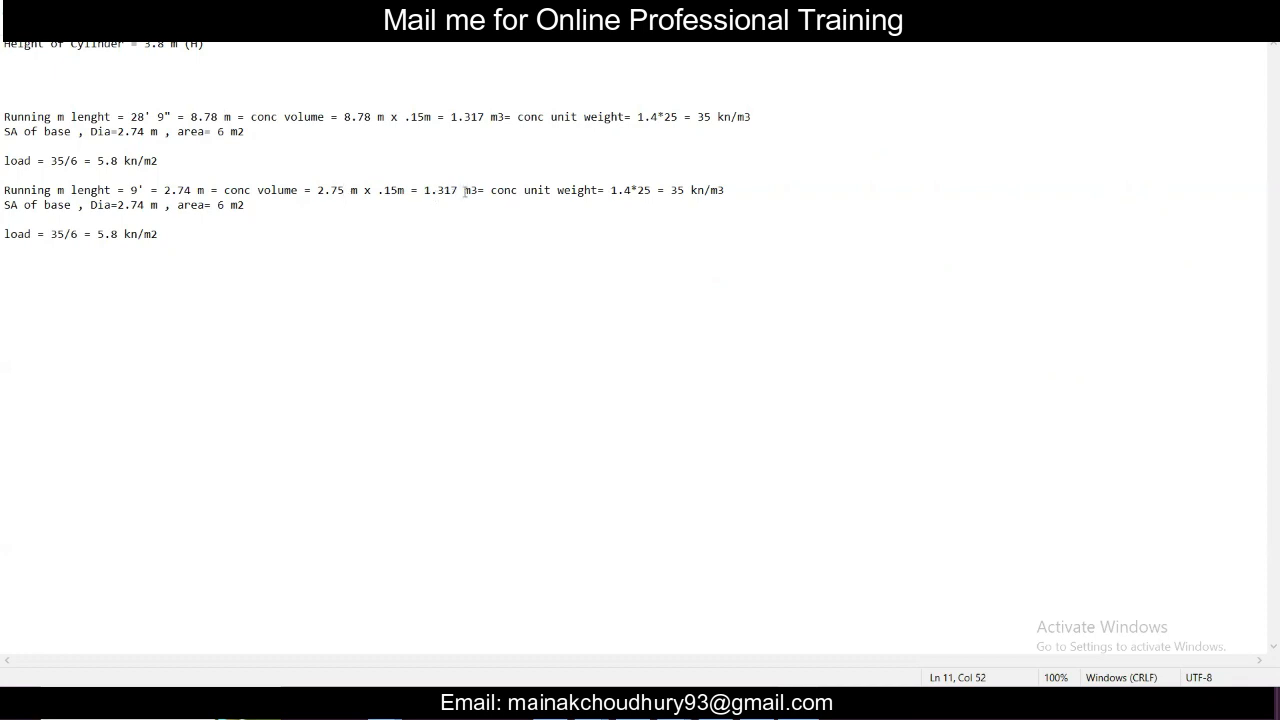
left_click_drag(458, 190, 427, 190)
type("0.5")
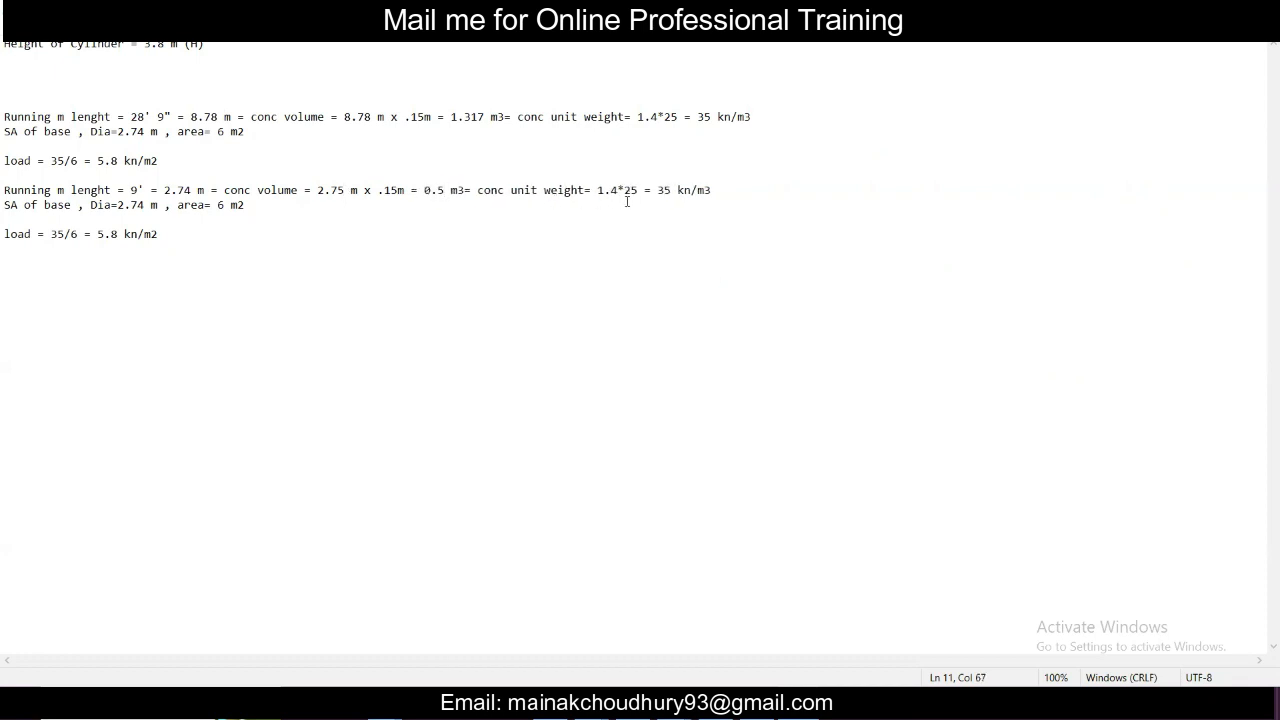
Set the concrete weight calculation in the duplicated line to 0.5*25 = 12.5 kn/m3.
left_click_drag(618, 190, 595, 190)
type("0.5")
left_click_drag(672, 190, 657, 190)
type("12.5")
left_click(294, 336)
Check the roof section in AutoCAD, return to Notepad and paste a copy of the SA of base line below the second load line.
mouse_move(600, 708)
left_click(529, 651)
scroll(460, 428, "down", 2)
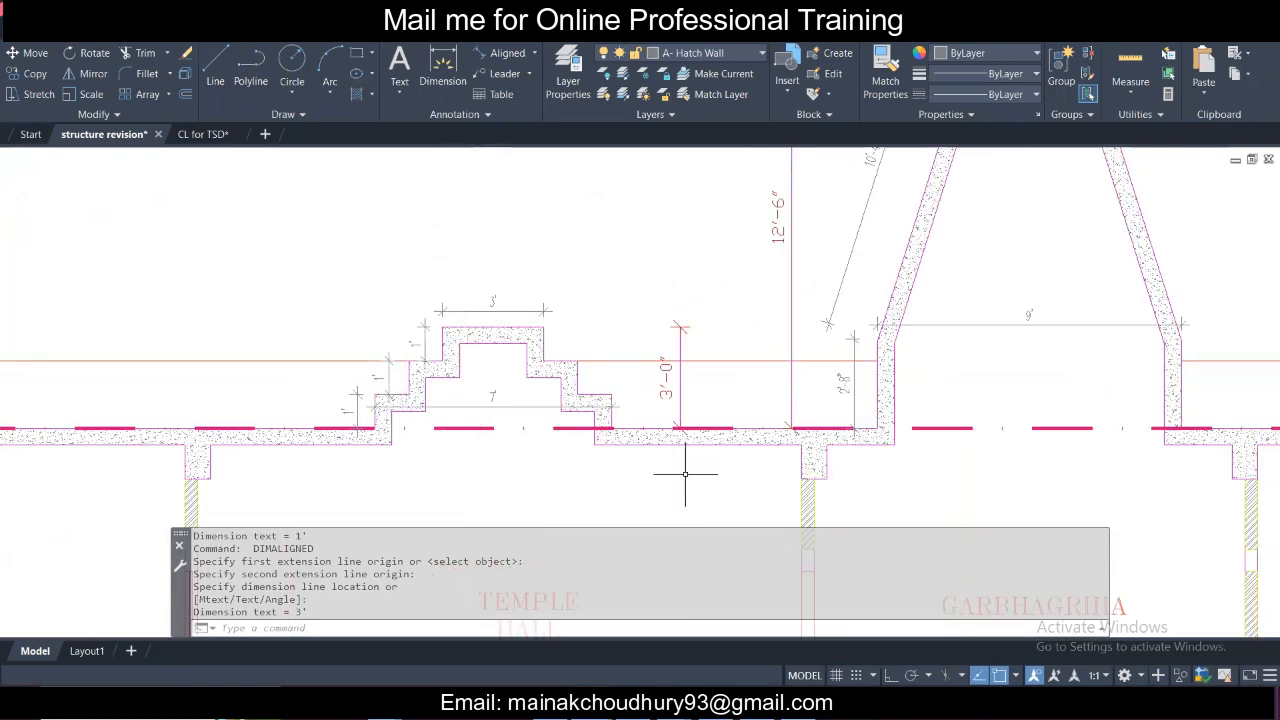
left_click(754, 708)
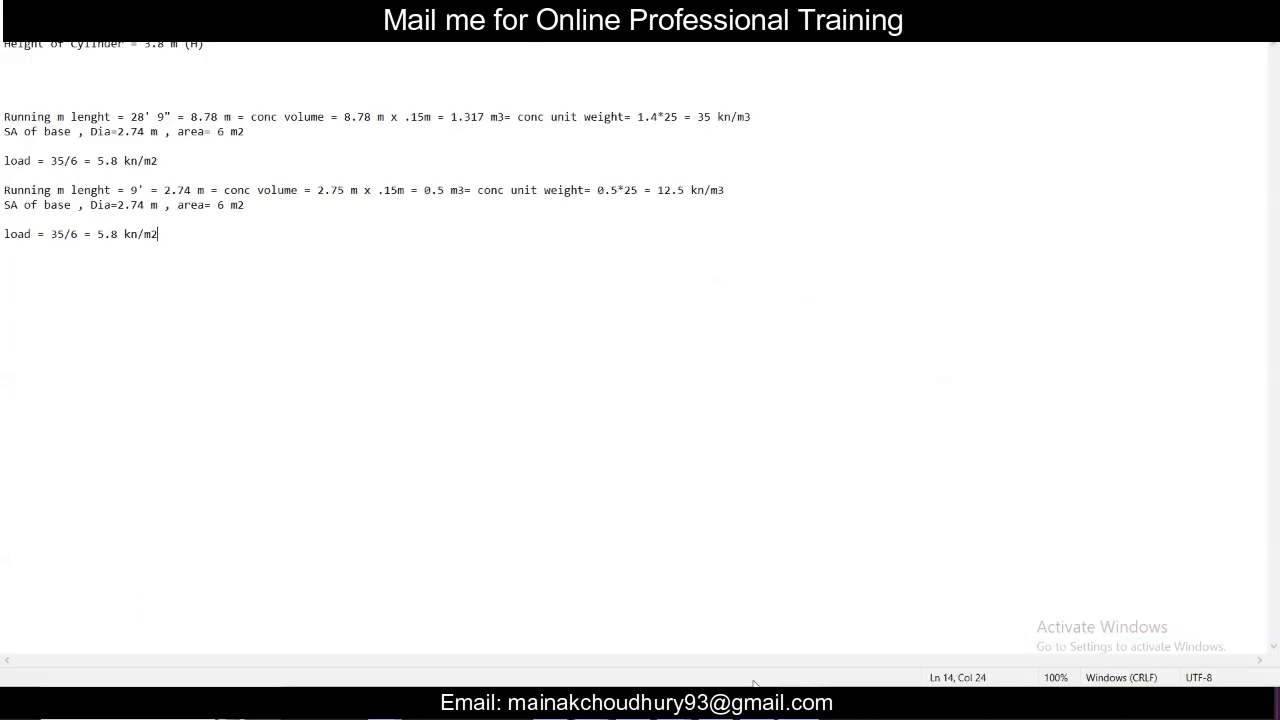
left_click_drag(290, 133, 7, 131)
key("ctrl+c")
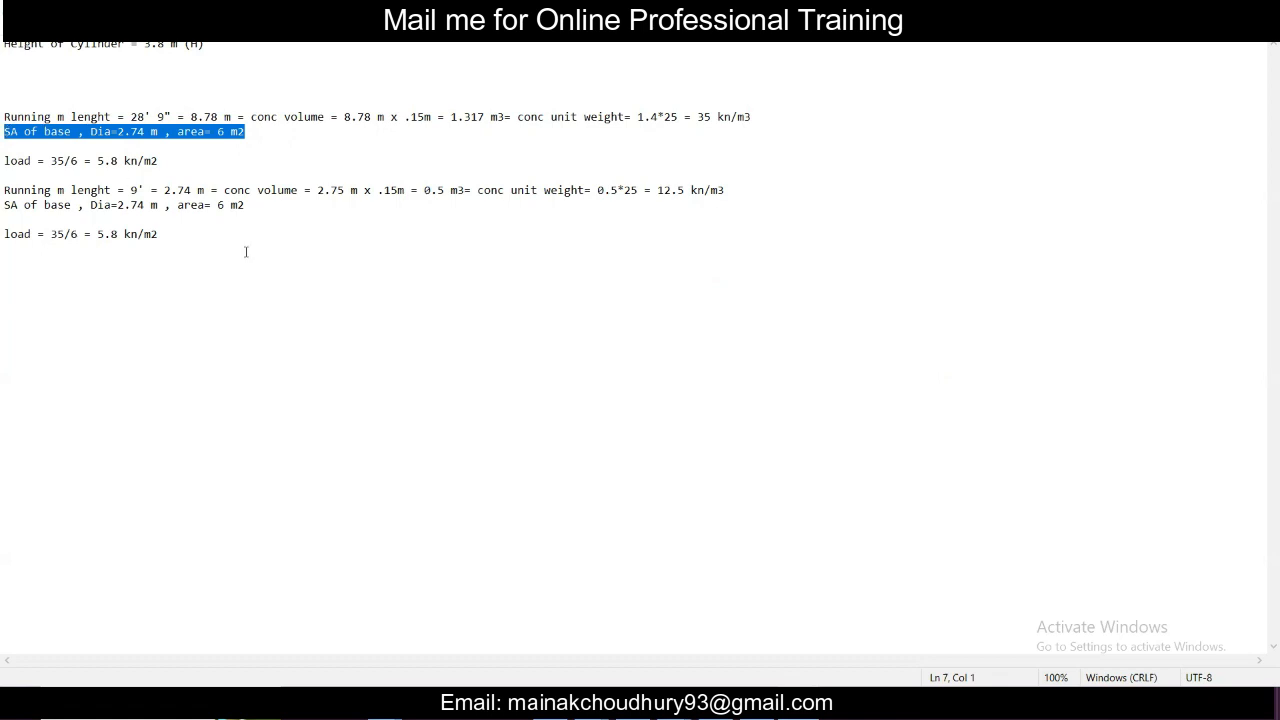
left_click(210, 237)
key("Return")
key("Return")
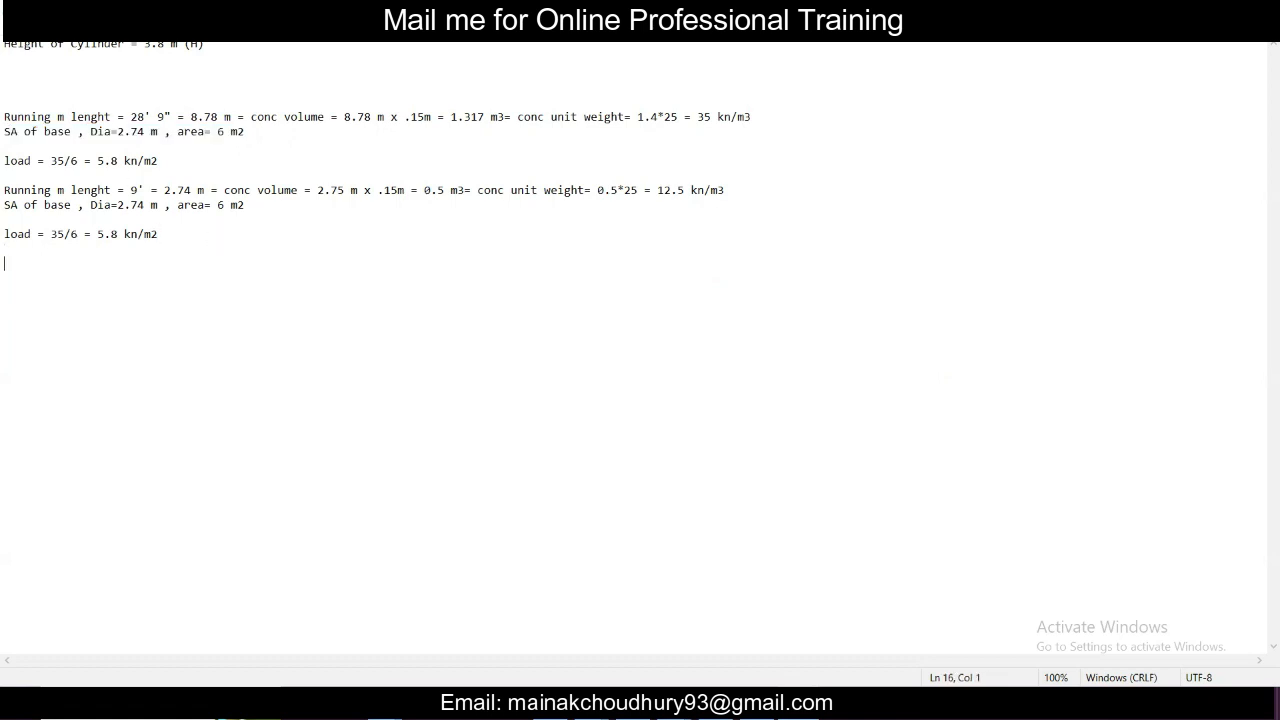
key("ctrl+v")
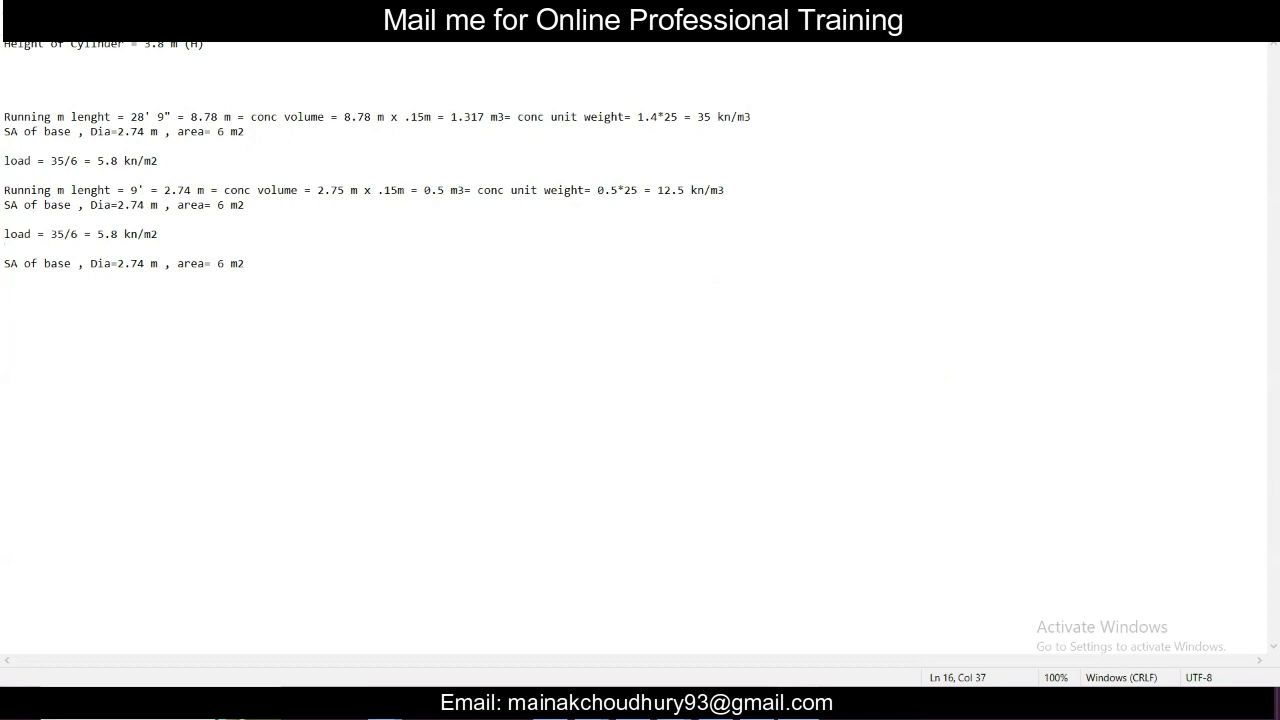
Set the pasted base line to a diameter of 2.13 m and an area of 3.56 m2.
key("alt+Tab")
left_click_drag(135, 266, 132, 266)
left_click(133, 266)
key("Delete")
key("Delete")
type("13")
left_click_drag(229, 262, 214, 263)
type("3.56")
Set the second load line to 12.5/3.56 = 3.51 kn/m2.
left_click_drag(78, 234, 53, 237)
type("12.5/3.56")
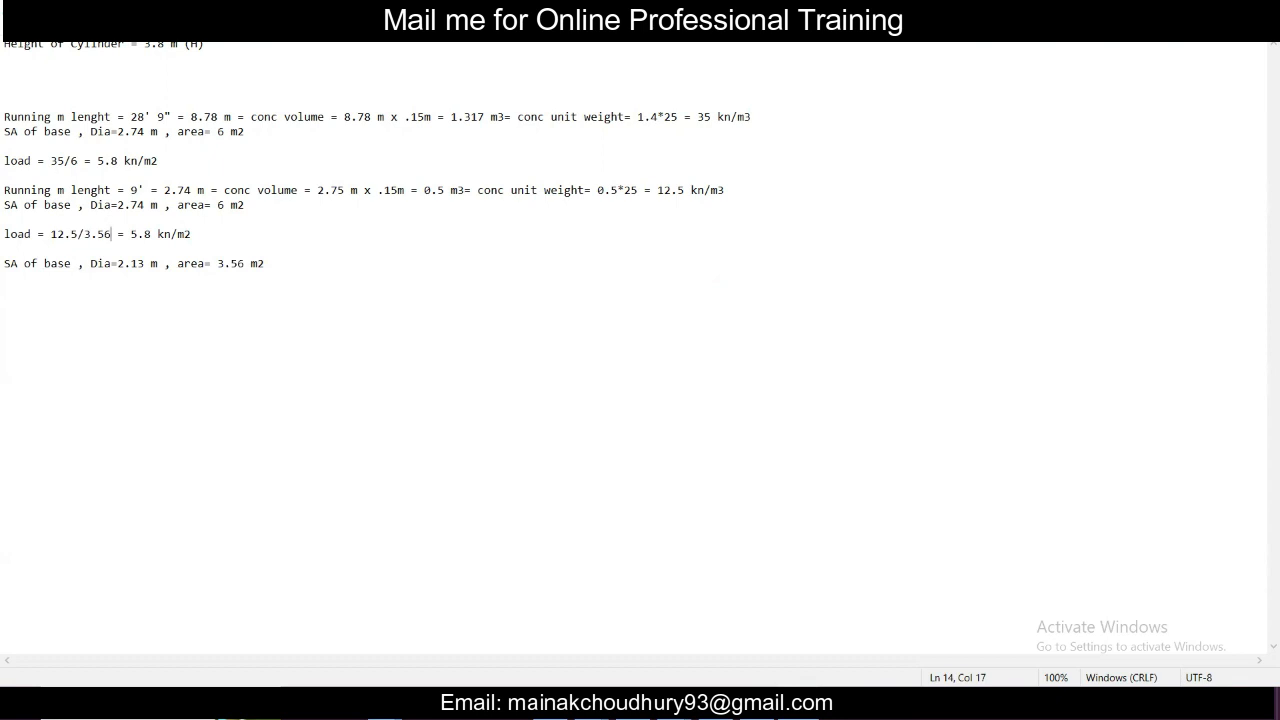
left_click_drag(154, 234, 129, 234)
type("3.51")
Switch to Tekla Structural Designer, show storey St. 1 in 2D and start an area load of 5.8 kN/m² in the Dead loadcase.
key("alt+Tab")
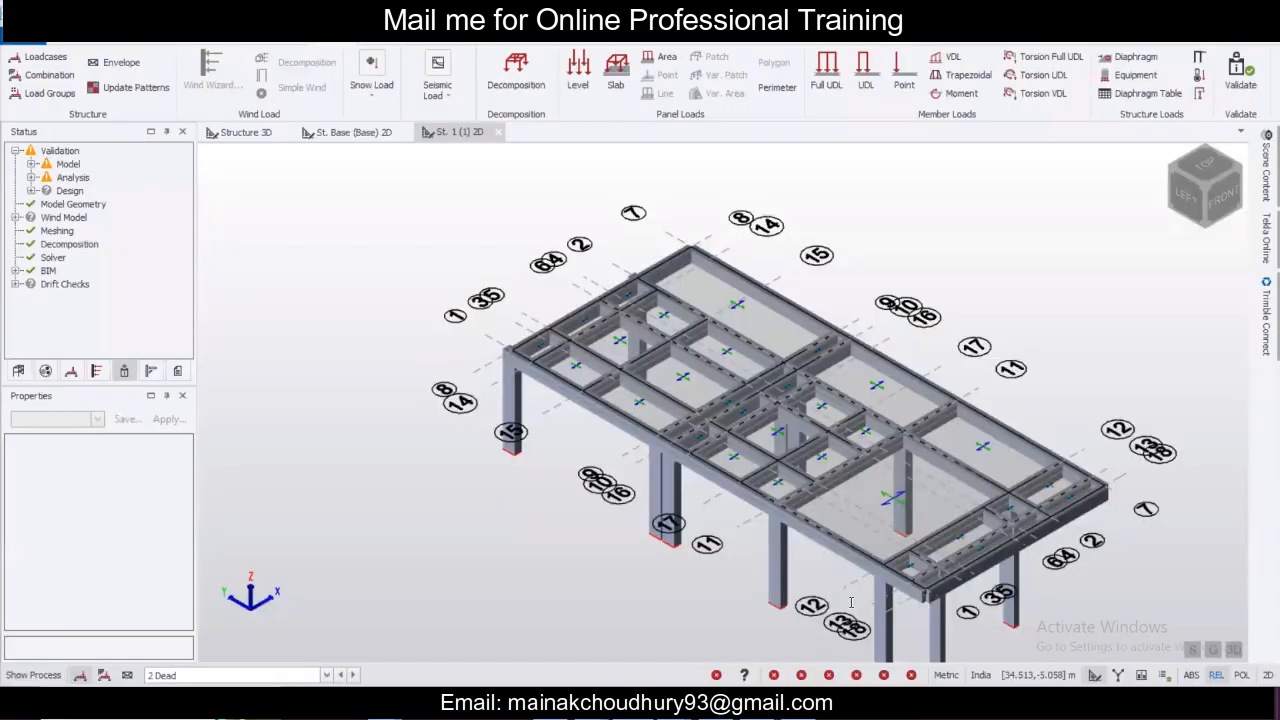
left_click(1247, 672)
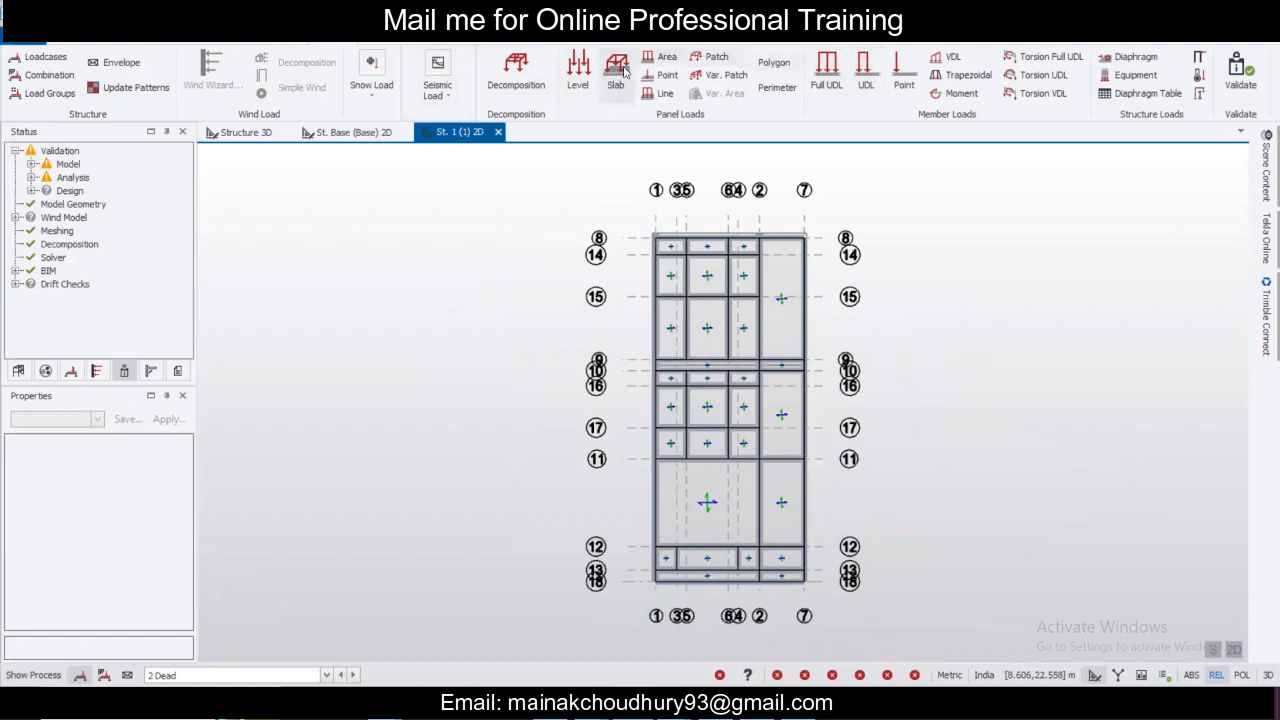
left_click(663, 58)
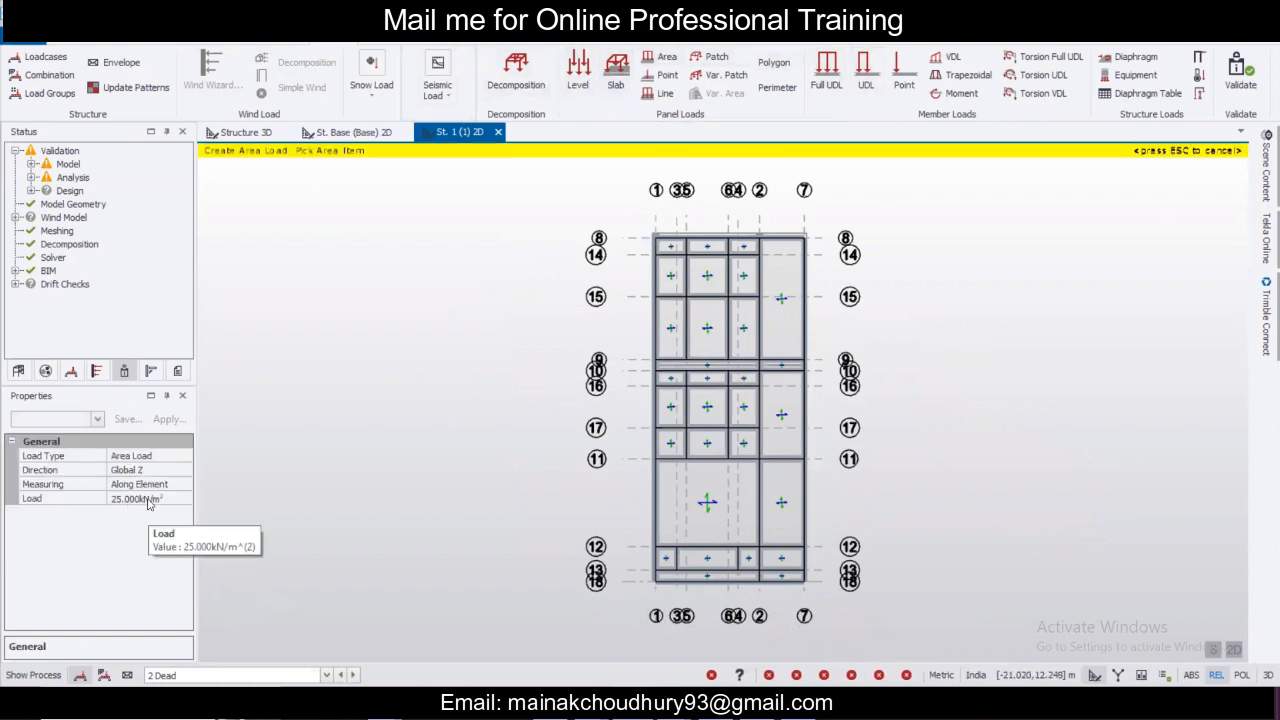
key("alt+Tab")
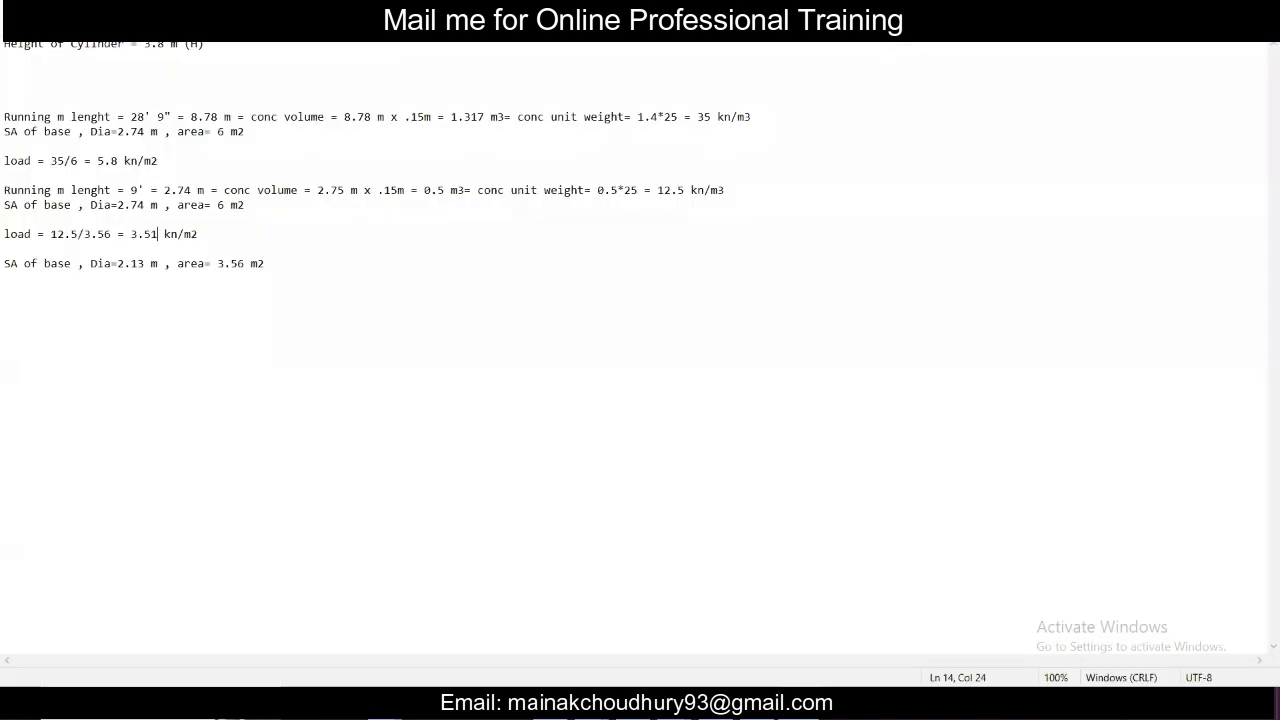
key("alt+Tab")
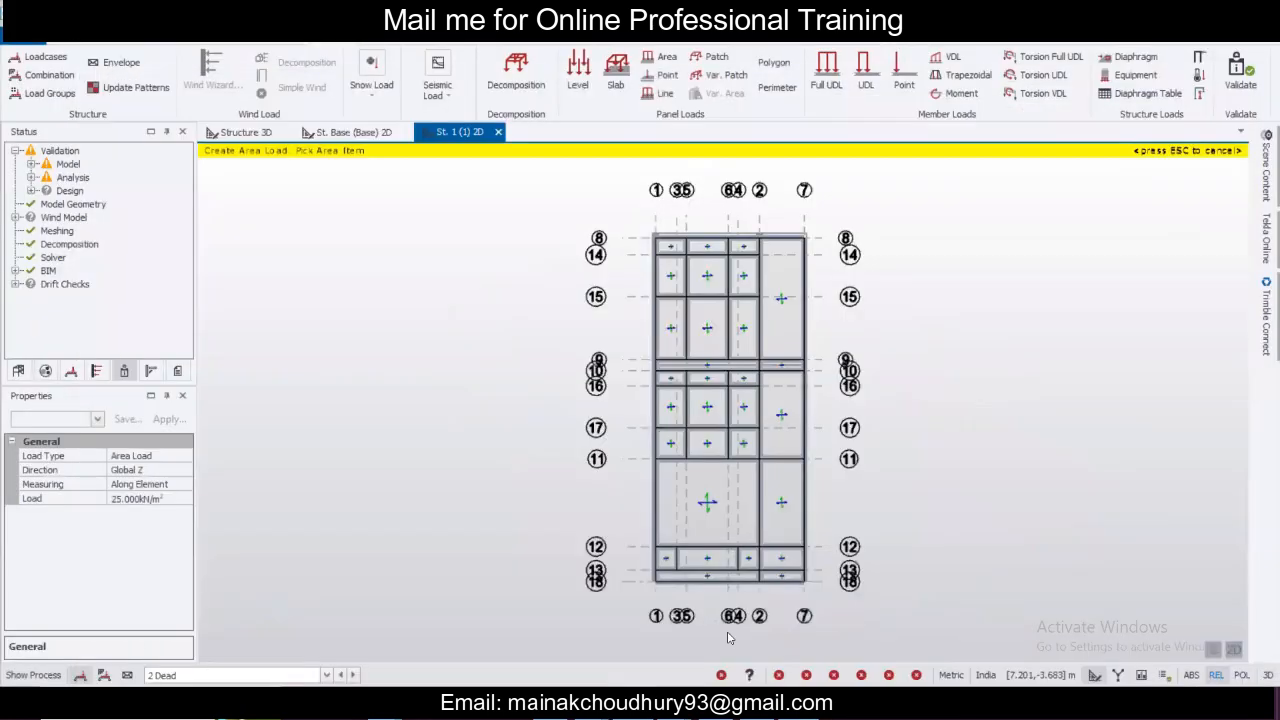
left_click(145, 499)
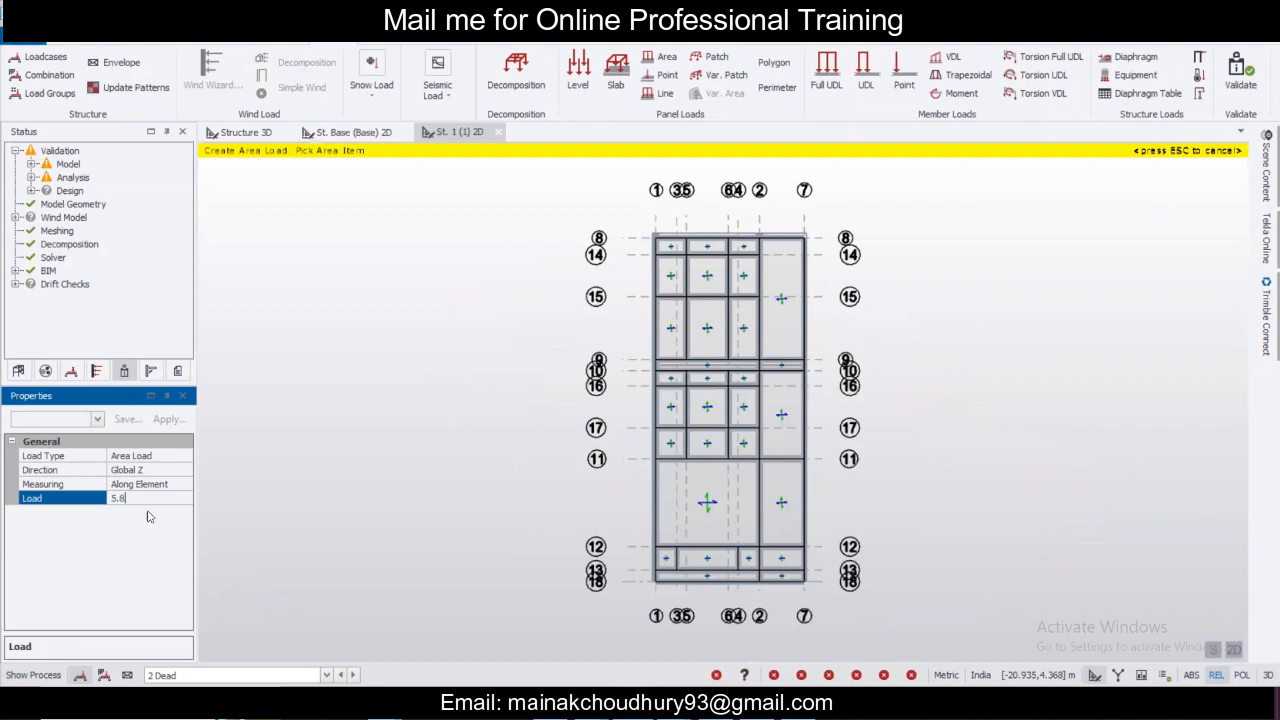
Apply the area load to the six slab panels between gridlines 14 and 9 and gridlines 1 and 2.
scroll(720, 343, "up", 3)
left_click(658, 263)
left_click(661, 333)
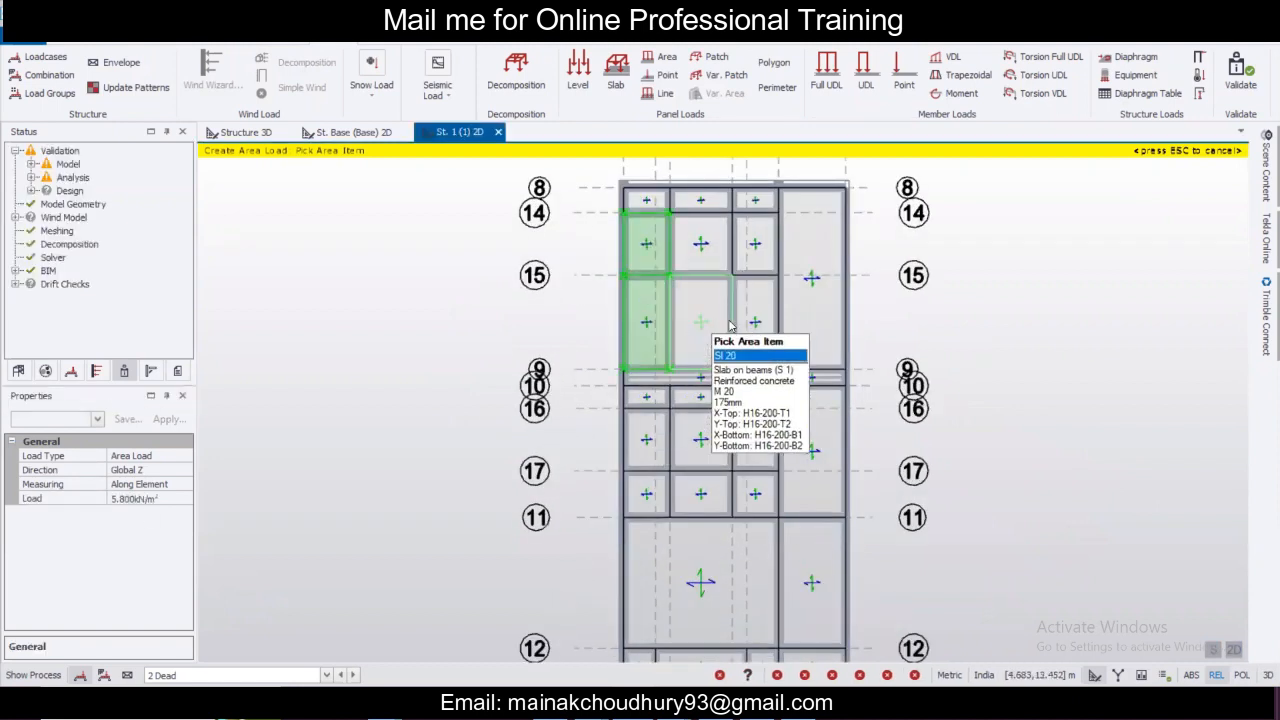
left_click(729, 326)
left_click(763, 328)
left_click(757, 267)
left_click(704, 250)
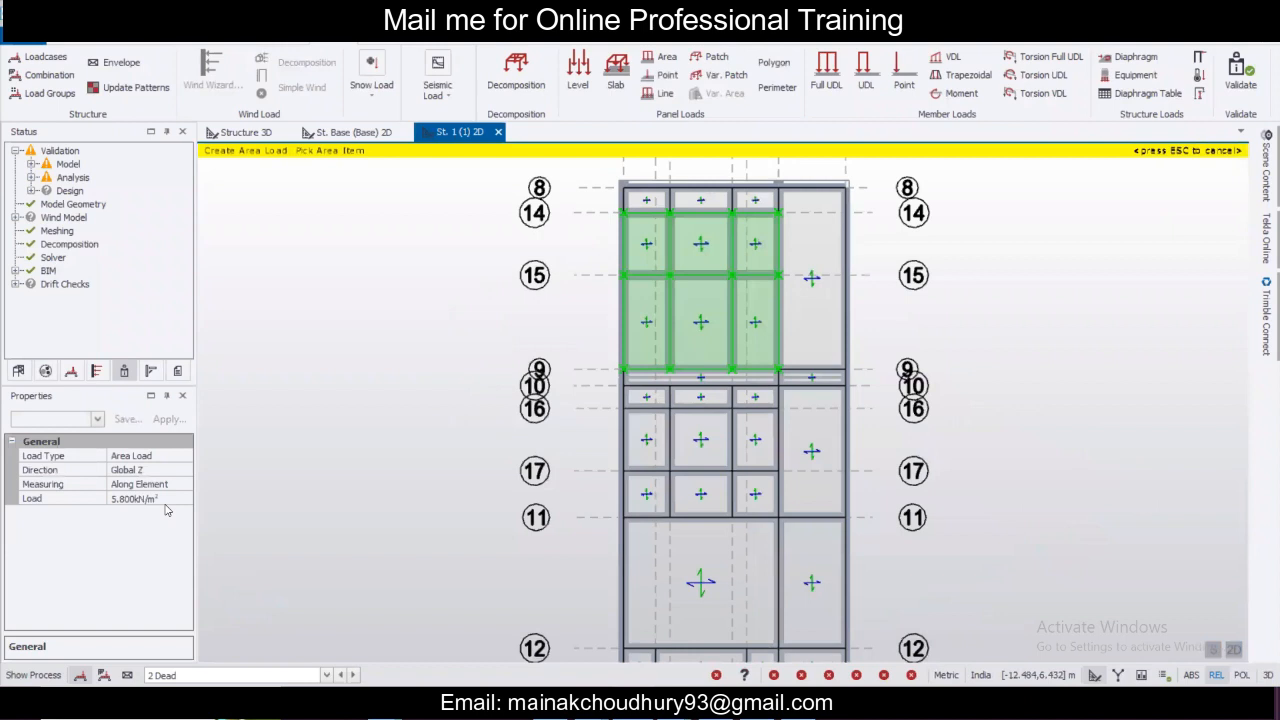
Apply a 3.5 kN/m² area load to the six slab panels between gridlines 16 and 11 and gridlines 1 and 2.
left_click(166, 500)
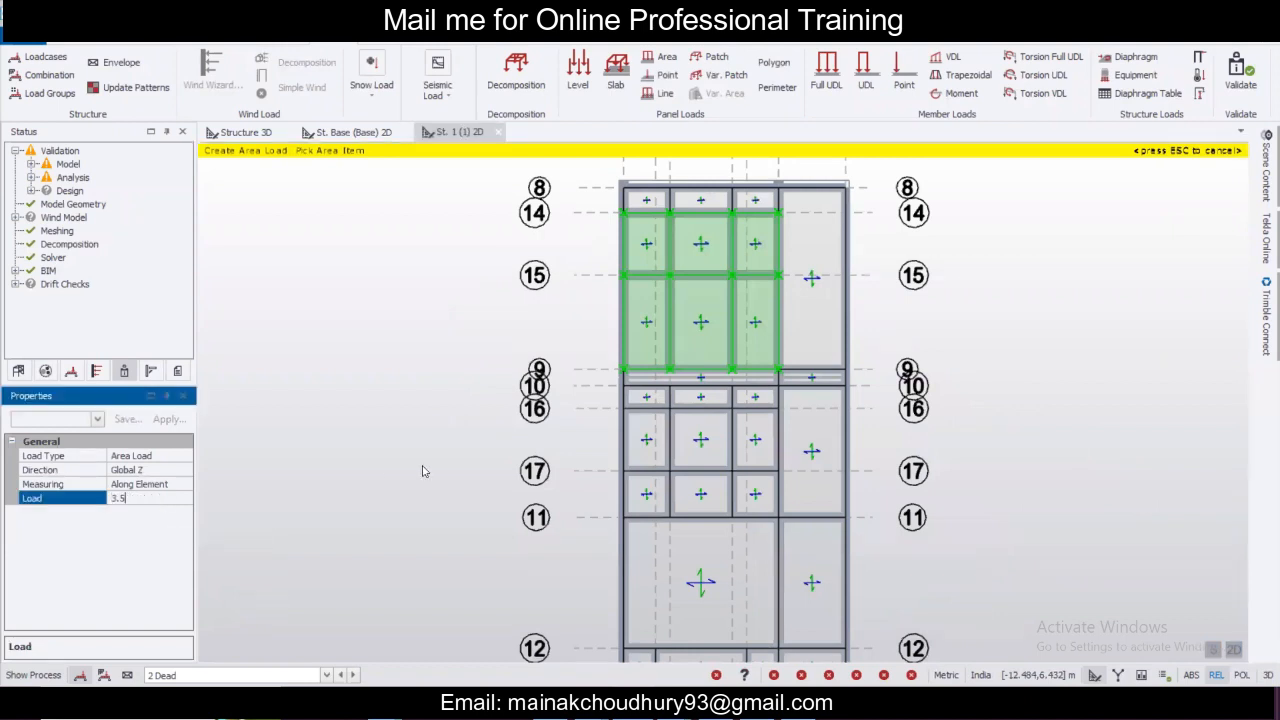
left_click(656, 440)
left_click(718, 442)
left_click(757, 443)
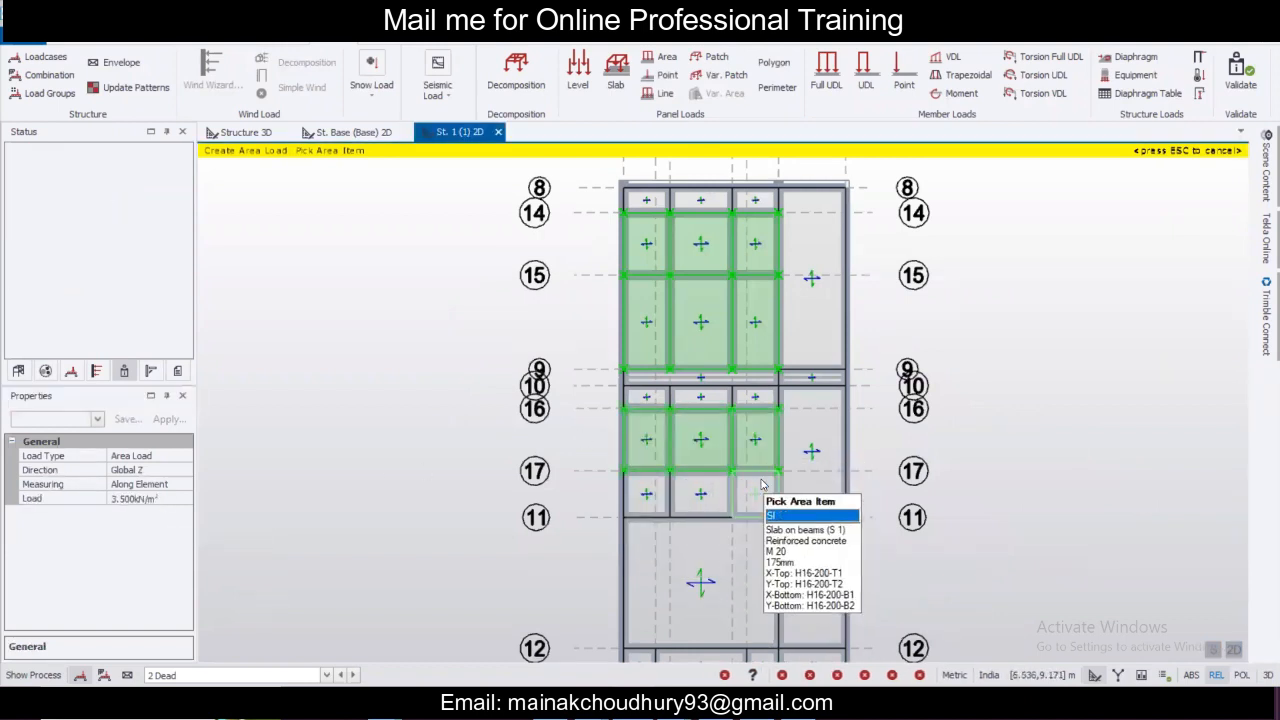
left_click(757, 494)
left_click(700, 494)
left_click(646, 494)
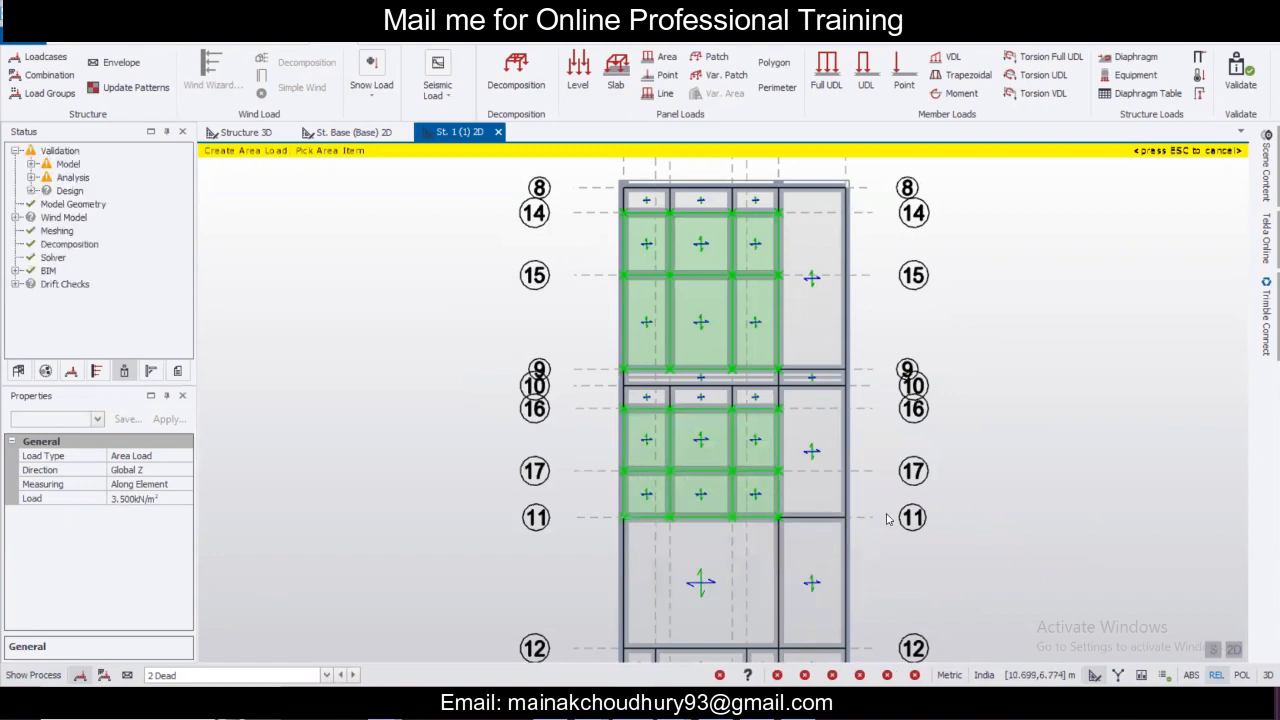
mouse_move(829, 245)
scroll(887, 461, "down", 2)
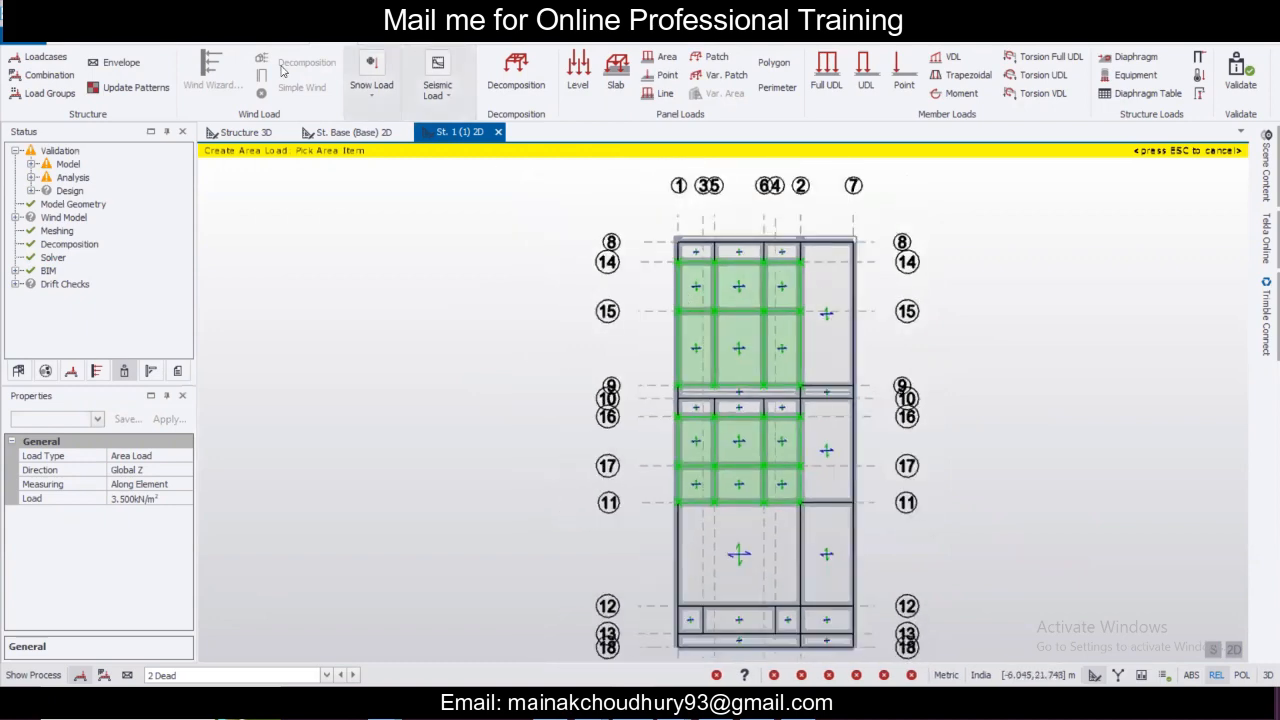
Display the Dead loadcase on the model in the Structure 3D view.
left_click(240, 132)
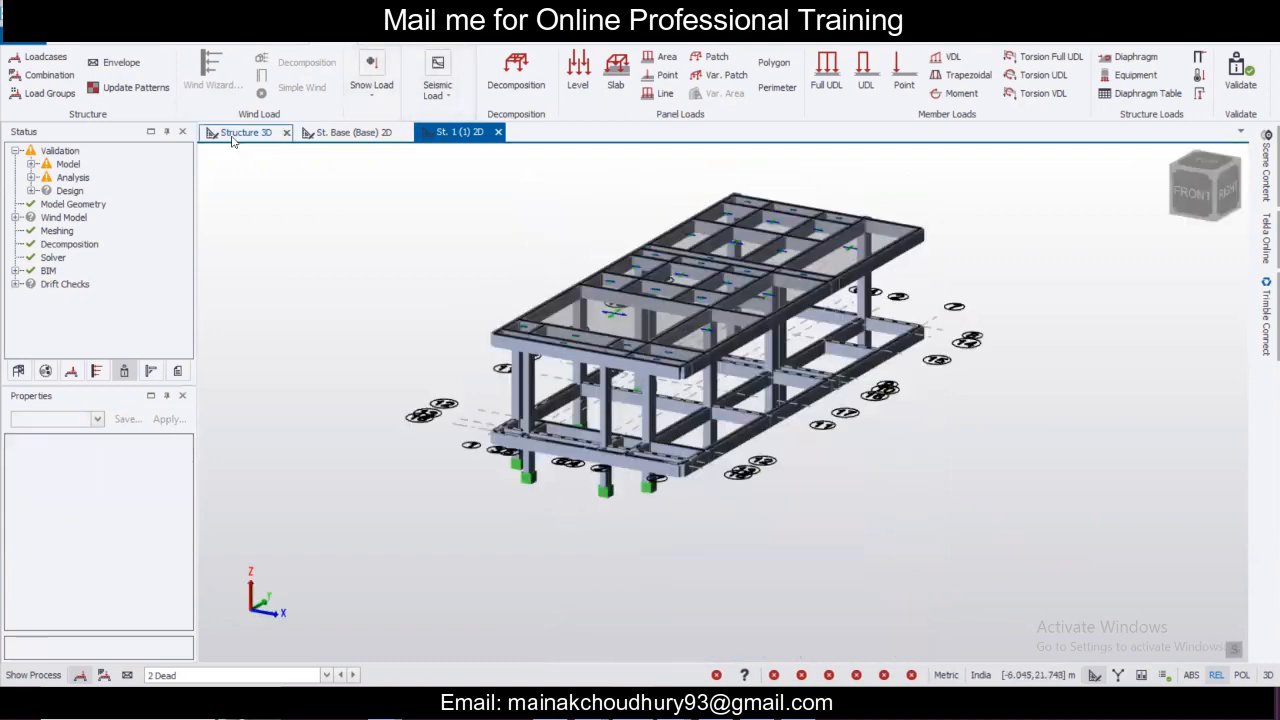
left_click(291, 676)
left_click(295, 626)
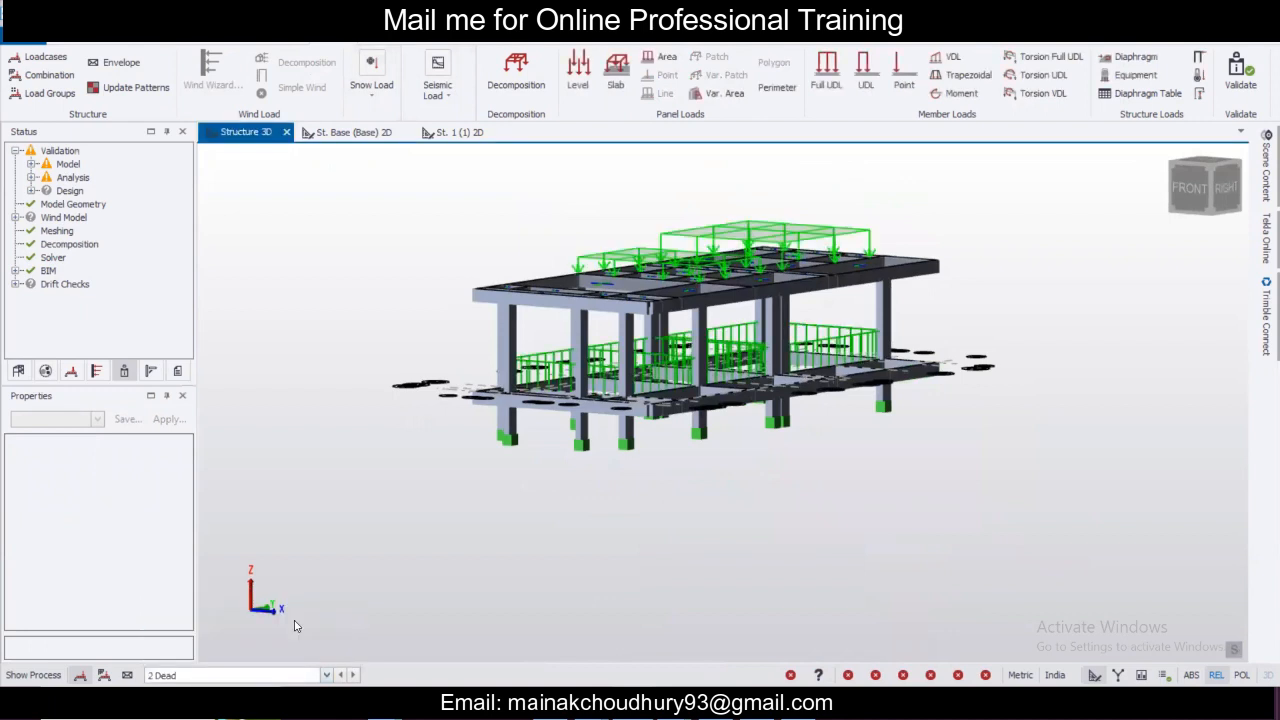
Display the Imposed loadcase and examine its roof load on the 3D model from several angles.
left_click(284, 677)
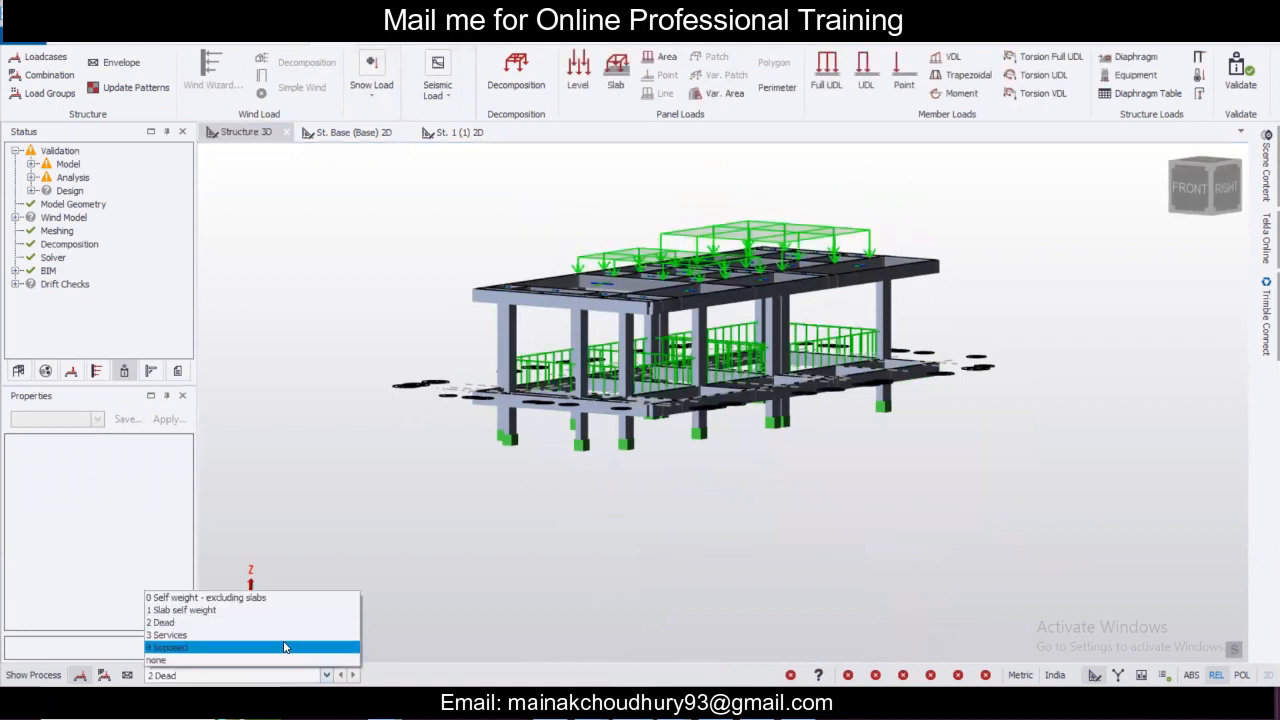
left_click(284, 647)
right_click_drag(317, 479, 894, 459)
scroll(779, 428, "up", 3)
scroll(756, 427, "down", 3)
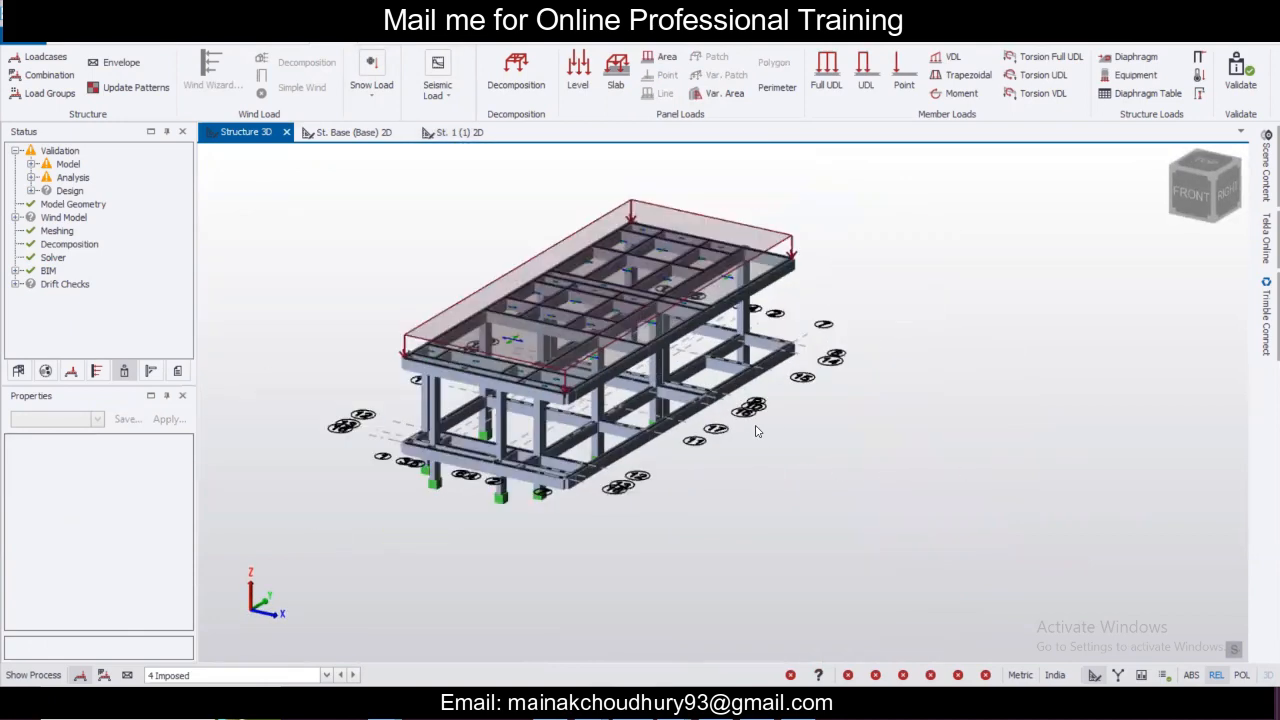
middle_click_drag(756, 427, 859, 409)
right_click_drag(859, 409, 745, 383)
scroll(843, 386, "up", 3)
scroll(848, 378, "down", 3)
scroll(745, 395, "up", 2)
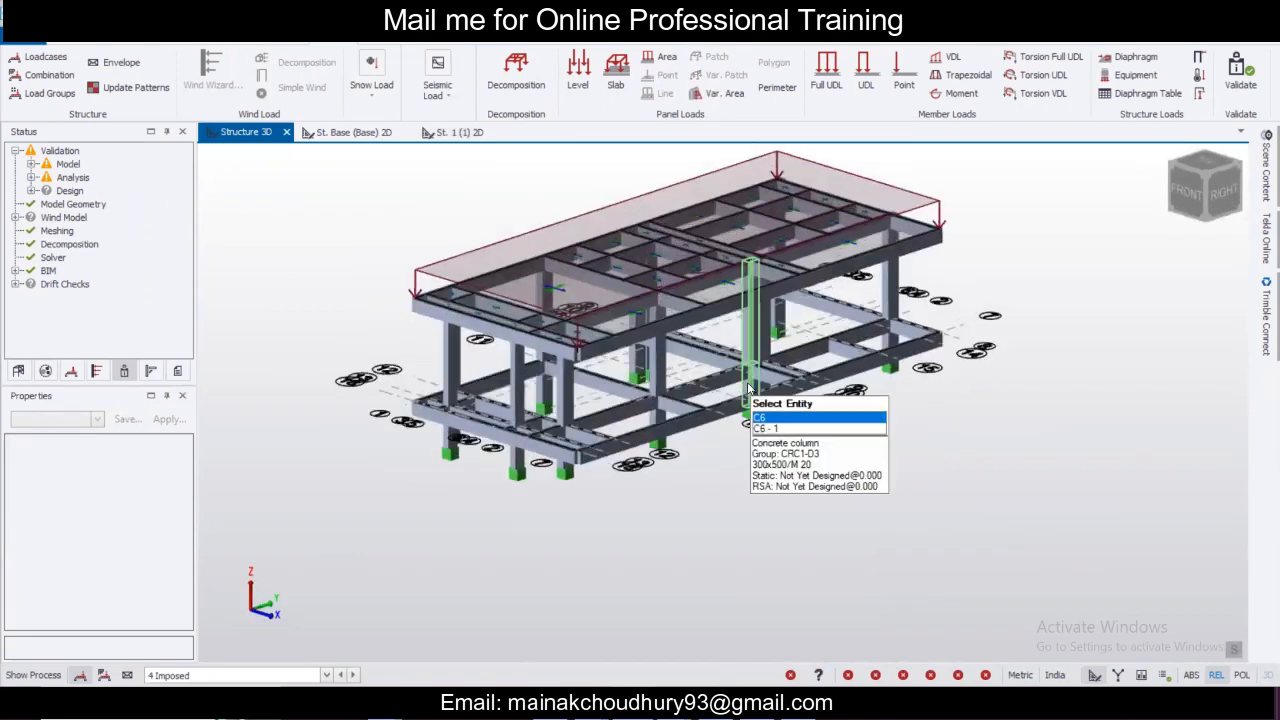
scroll(769, 403, "down", 2)
middle_click_drag(770, 408, 766, 424)
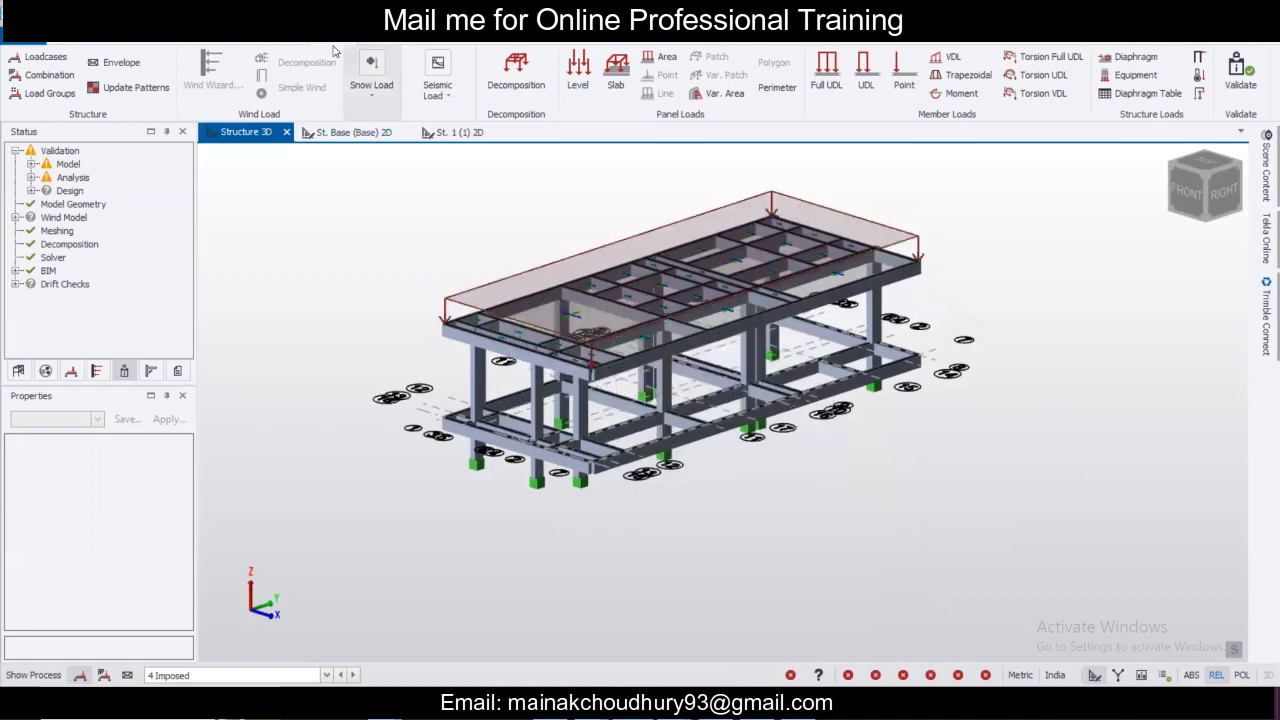
left_click(48, 76)
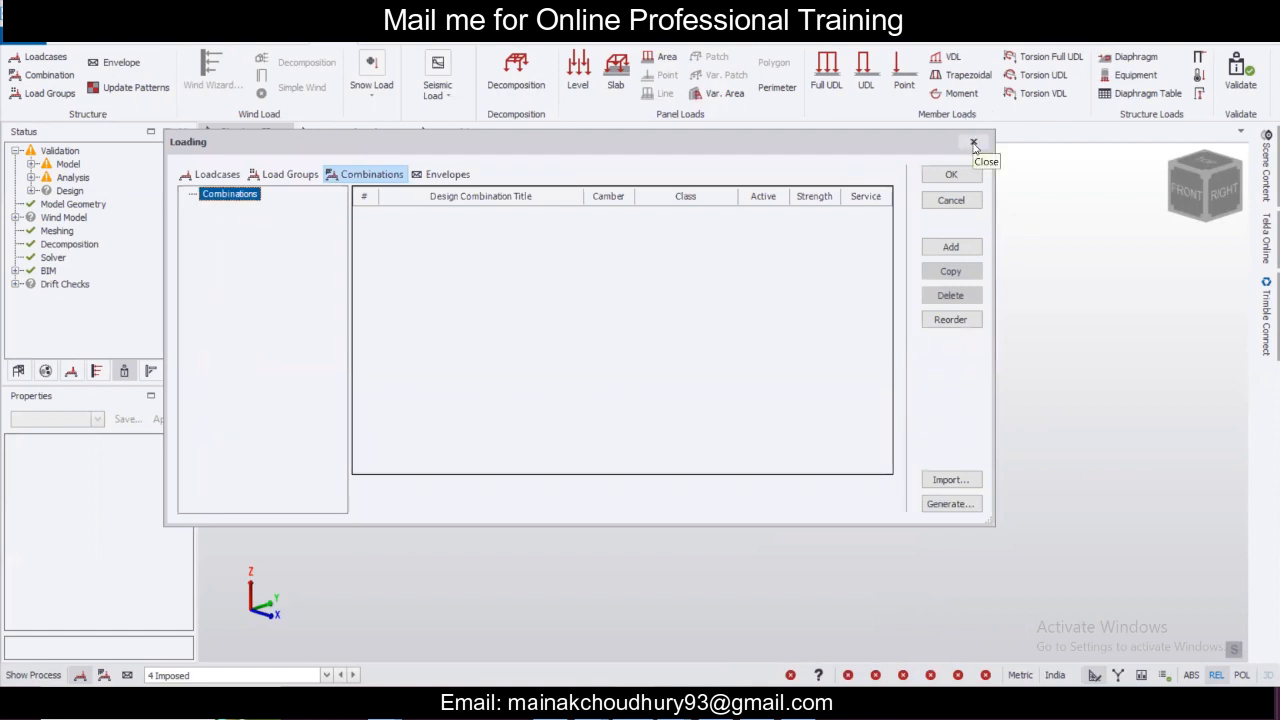
left_click(974, 143)
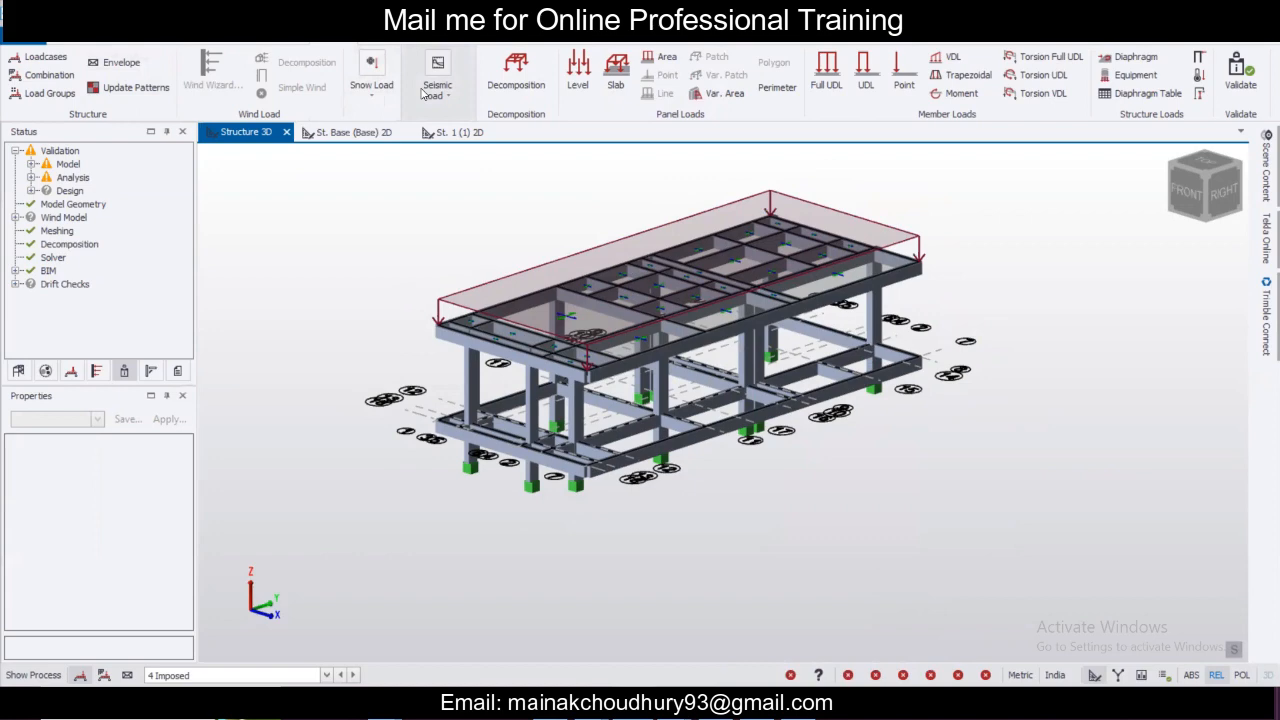
left_click(55, 78)
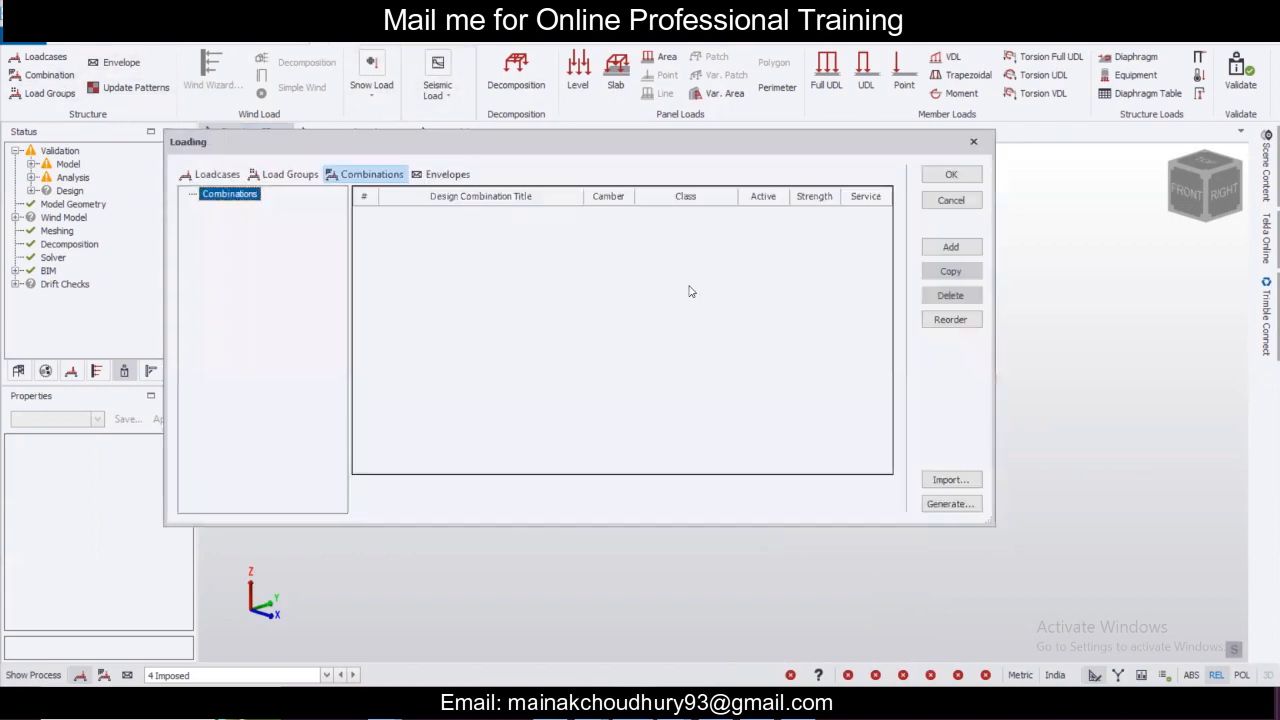
left_click(950, 247)
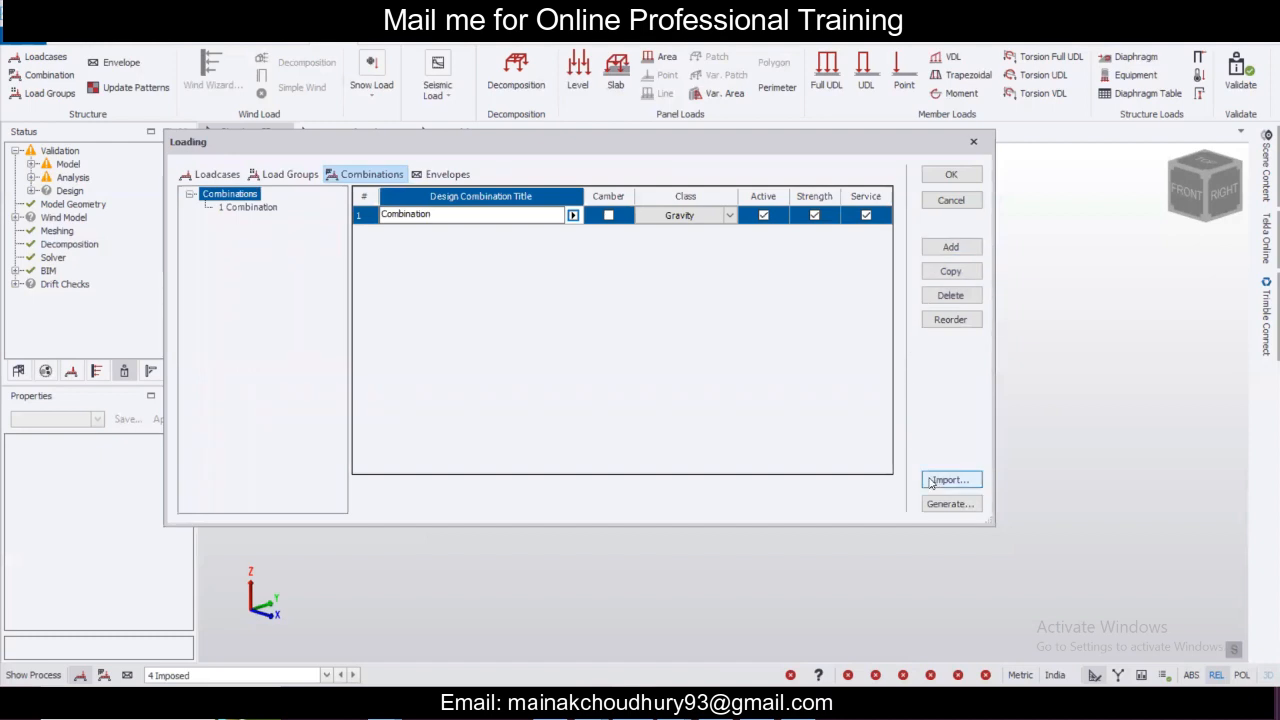
left_click(969, 146)
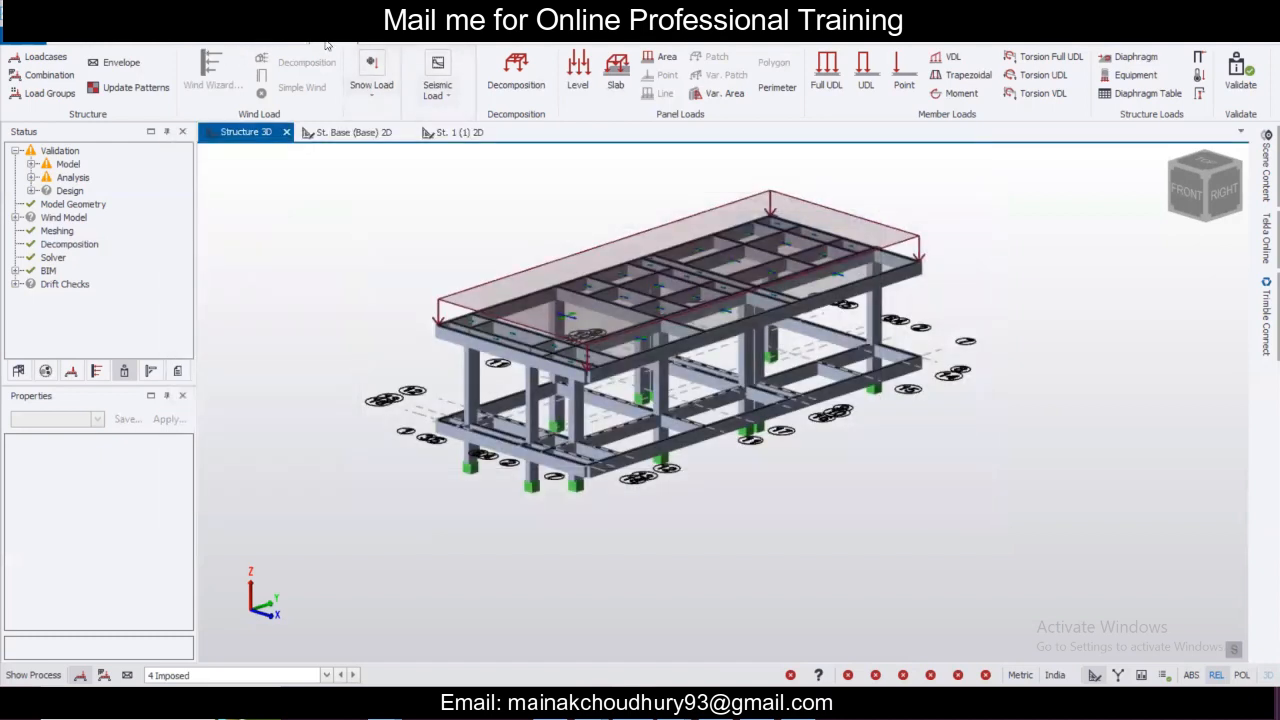
Generate the Operating load combinations 1.5D and 1.5D+1.5L+1.5Lr and save them to the loading.
left_click(48, 75)
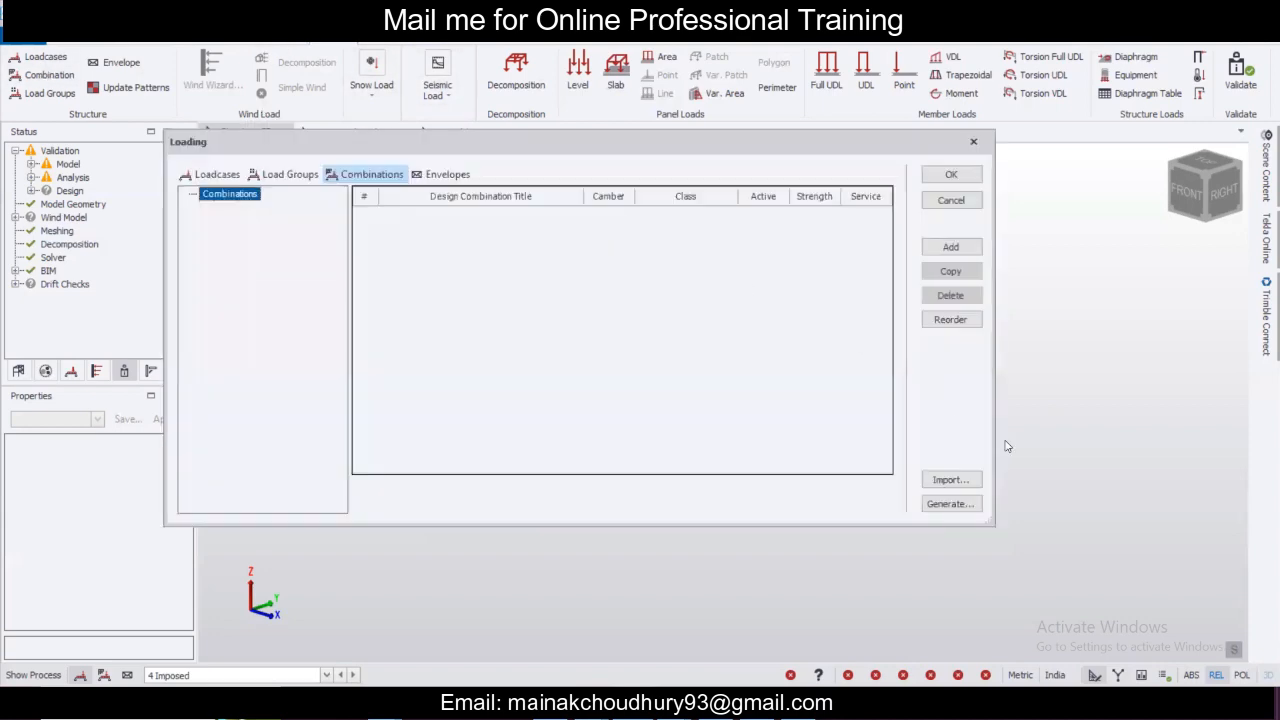
left_click(948, 503)
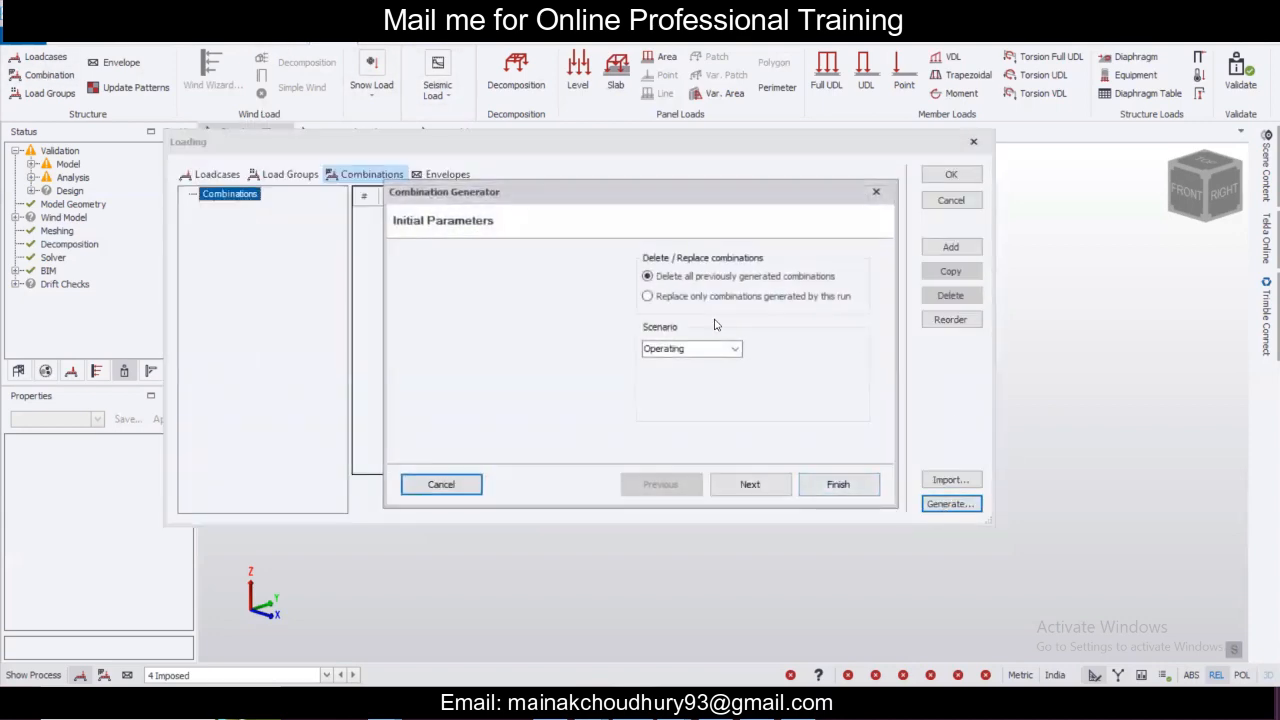
left_click(750, 484)
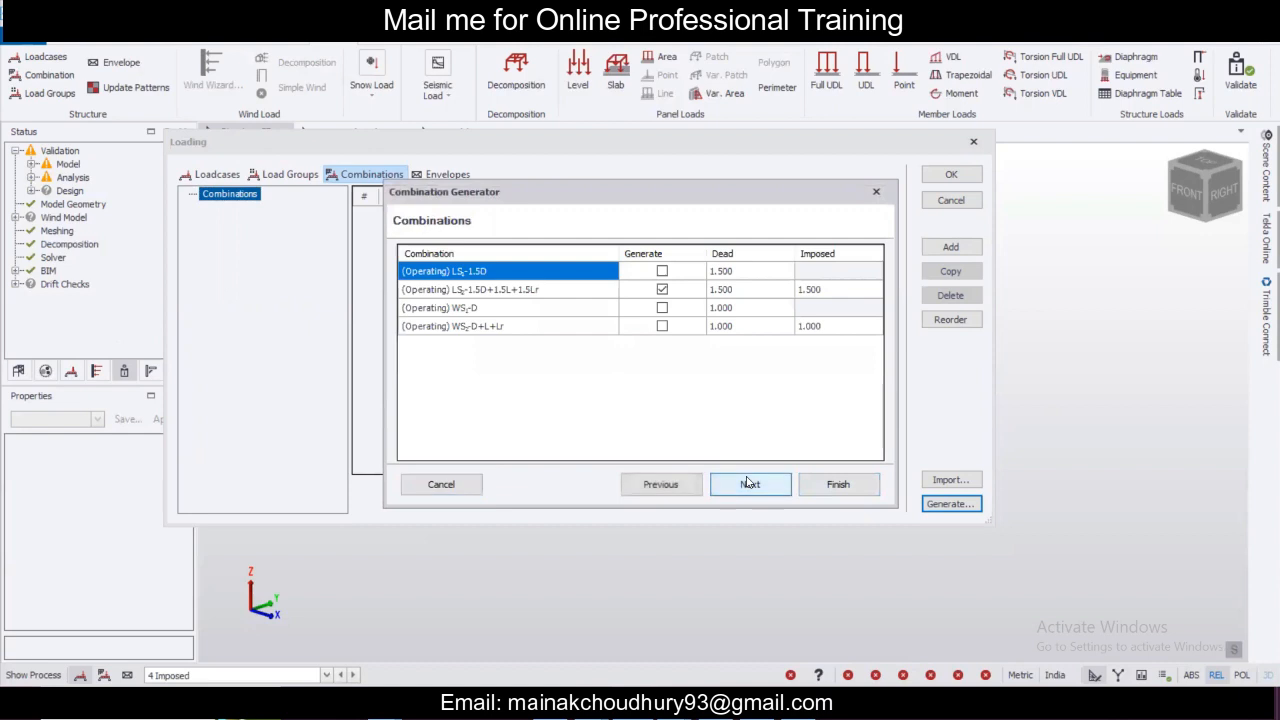
left_click(662, 271)
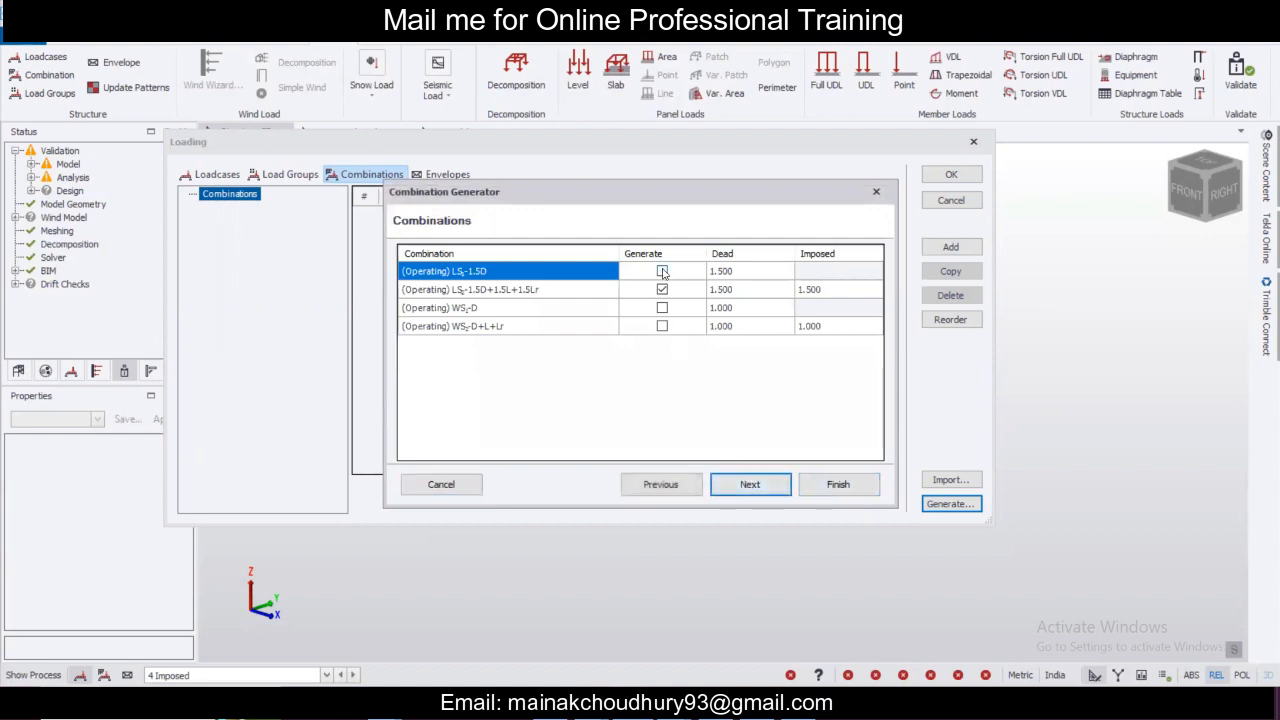
left_click(750, 484)
left_click(750, 484)
left_click(838, 484)
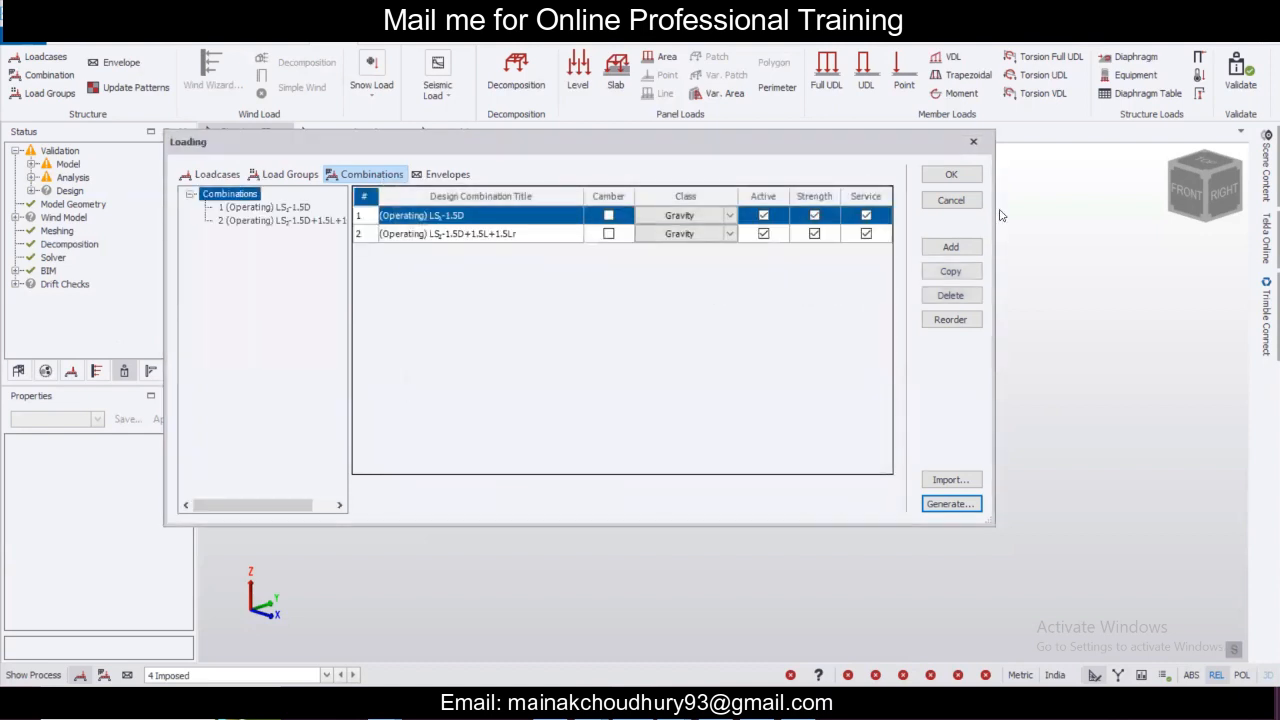
left_click(951, 174)
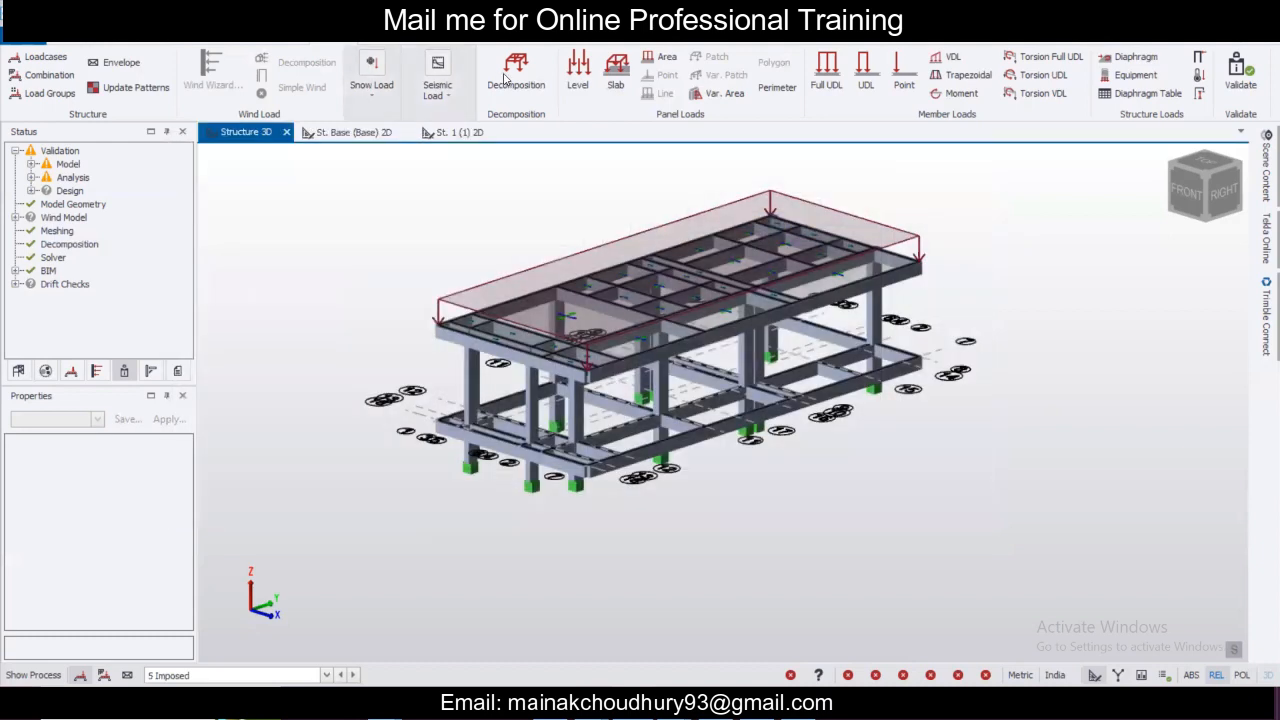
Run the static analysis and design for all members of the structure.
left_click(455, 36)
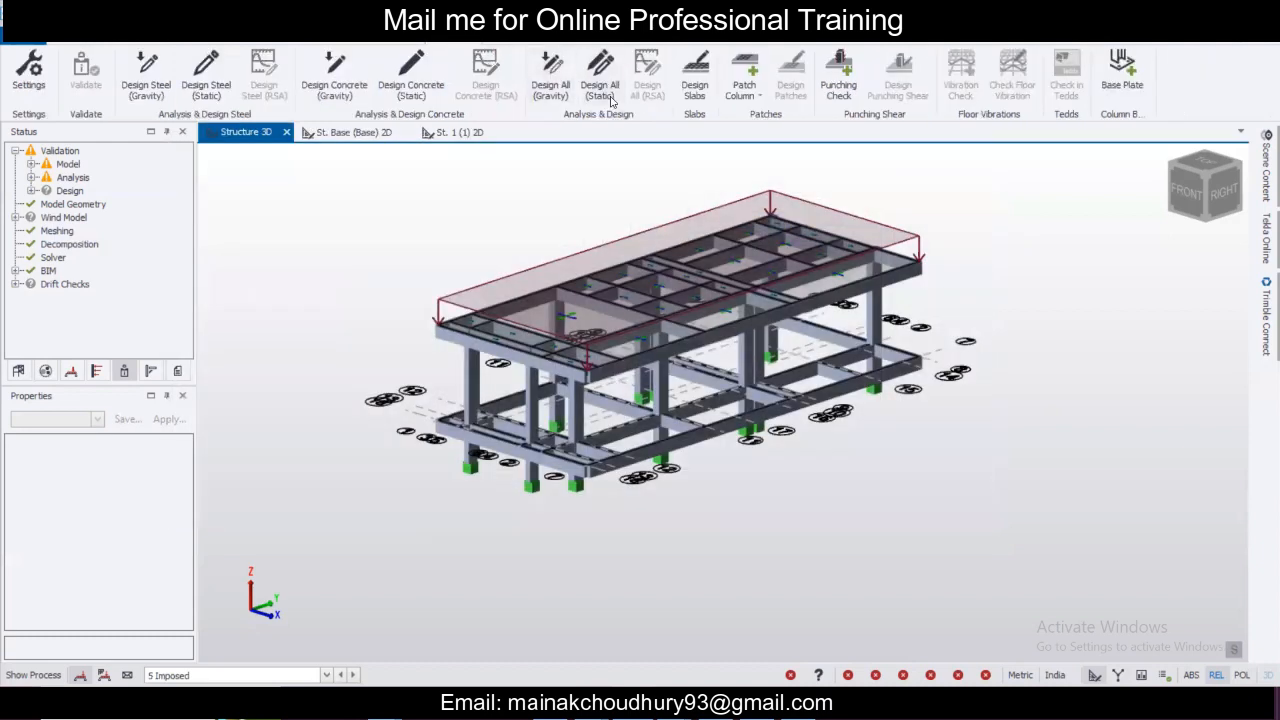
left_click(600, 88)
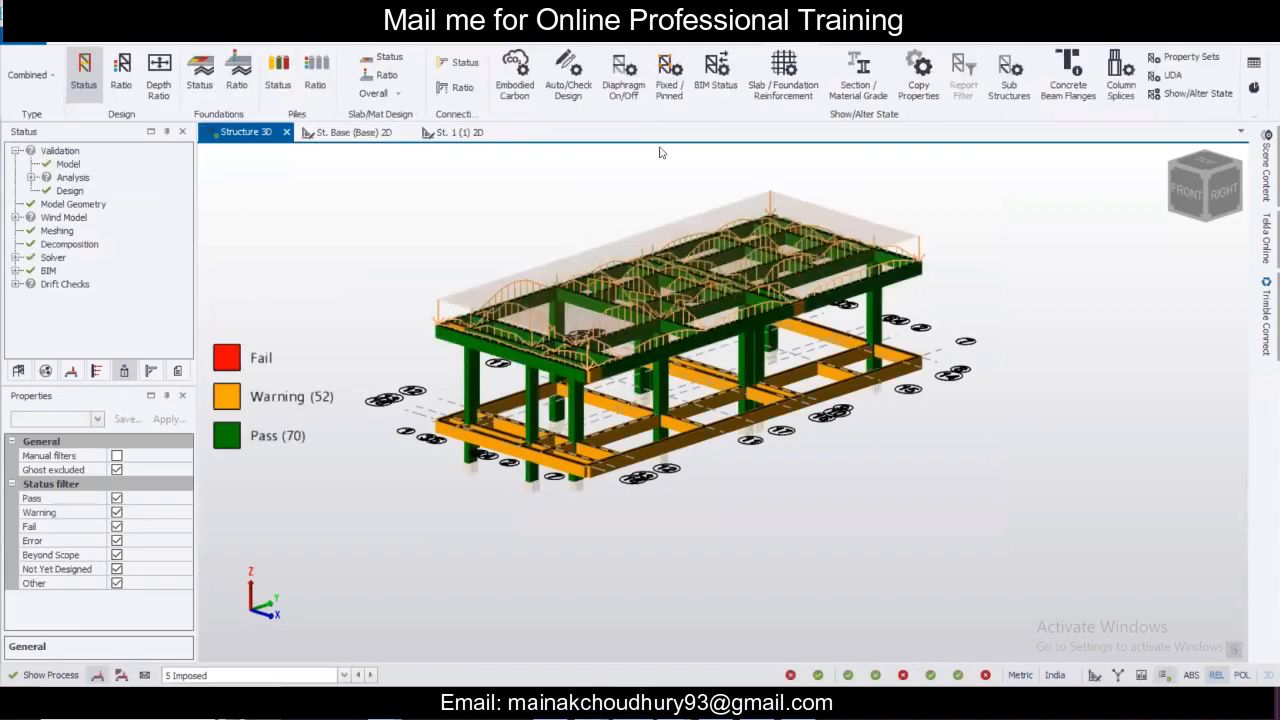
Check the design results of the corner column near gridline 14.
scroll(931, 369, "up", 5)
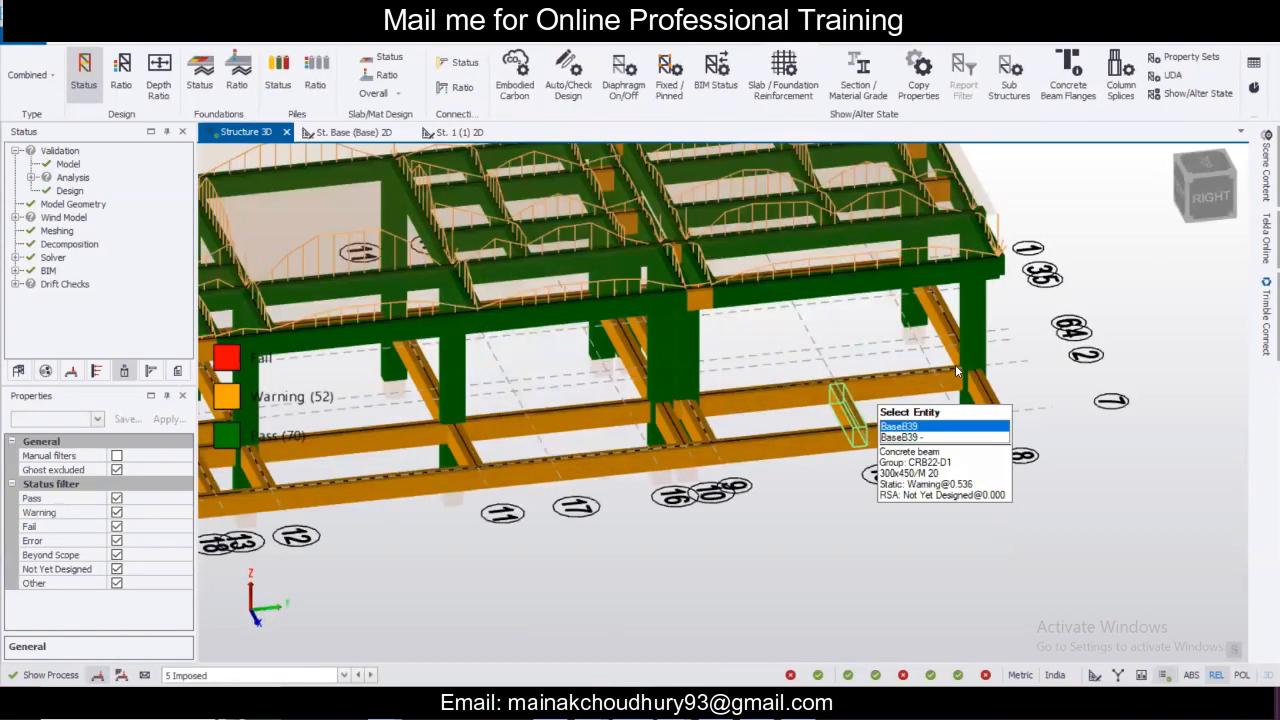
scroll(976, 323, "up", 3)
right_click(976, 323)
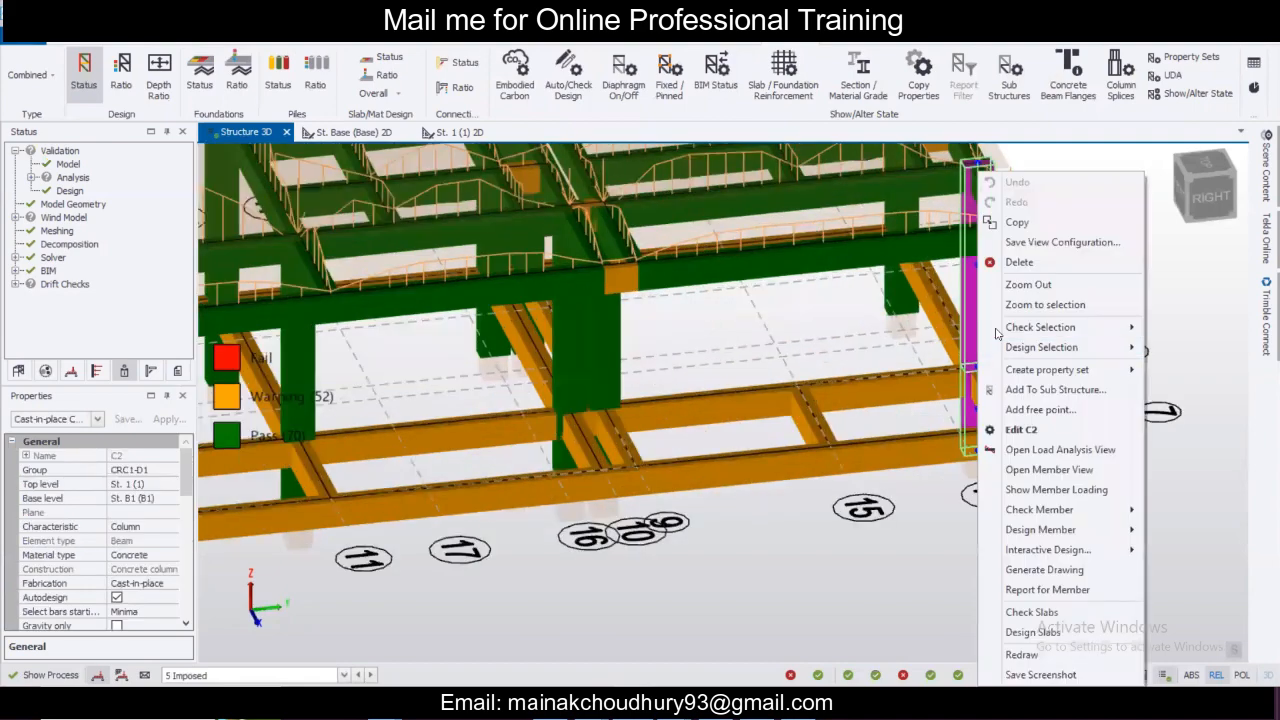
mouse_move(1052, 337)
left_click(1183, 330)
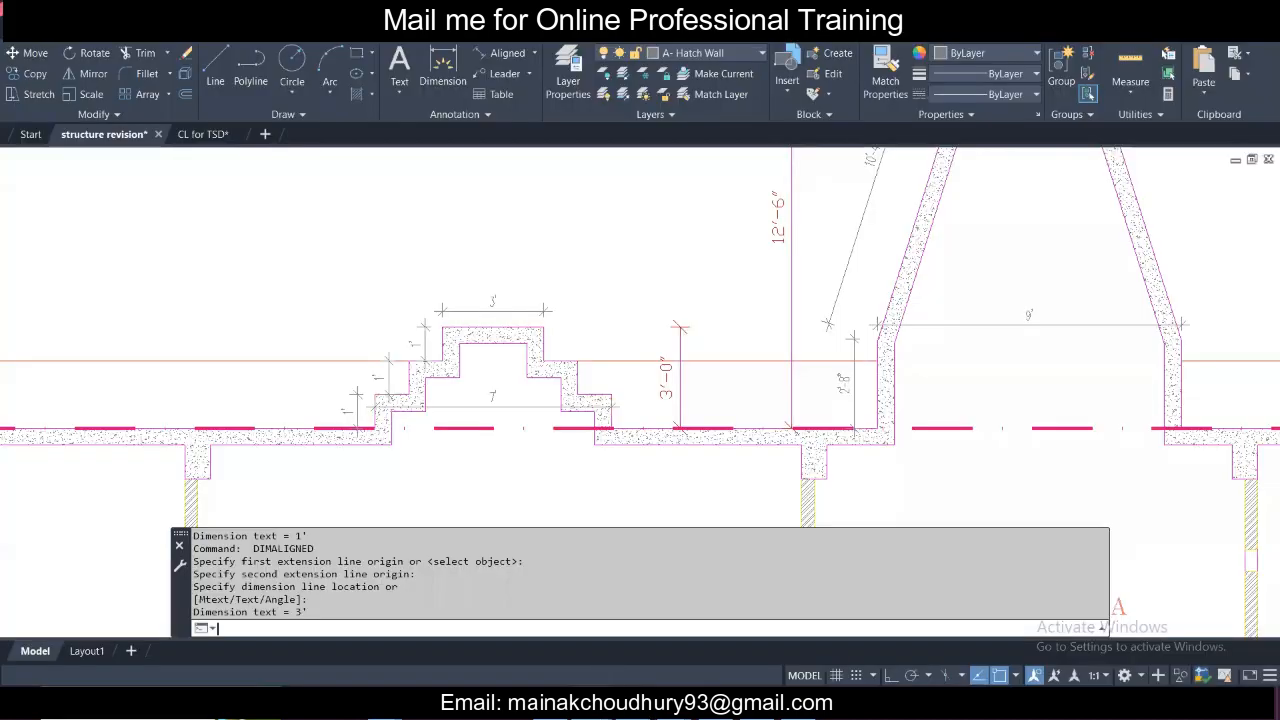
Switch to AutoCAD and examine the column schedule's C1 and C2 sizes and reinforcement in the structure revision drawing.
scroll(440, 380, "down", 10)
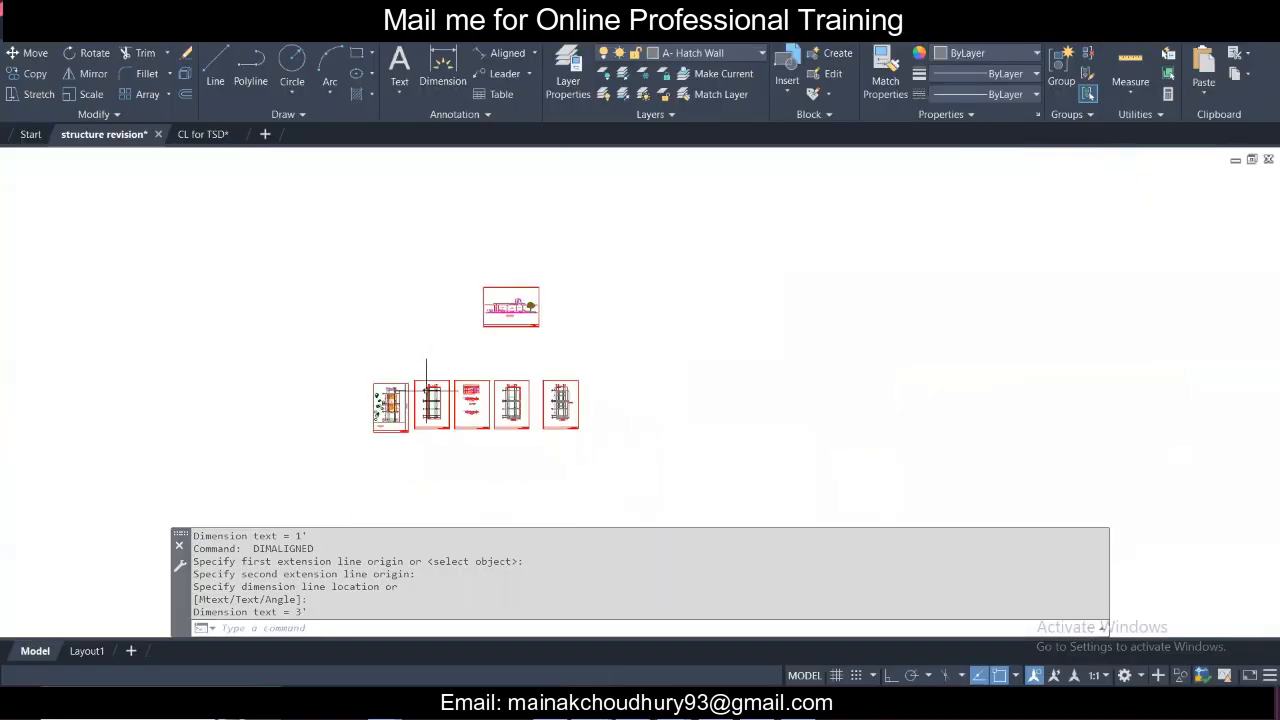
scroll(423, 386, "up", 8)
scroll(445, 374, "up", 2)
scroll(414, 277, "down", 8)
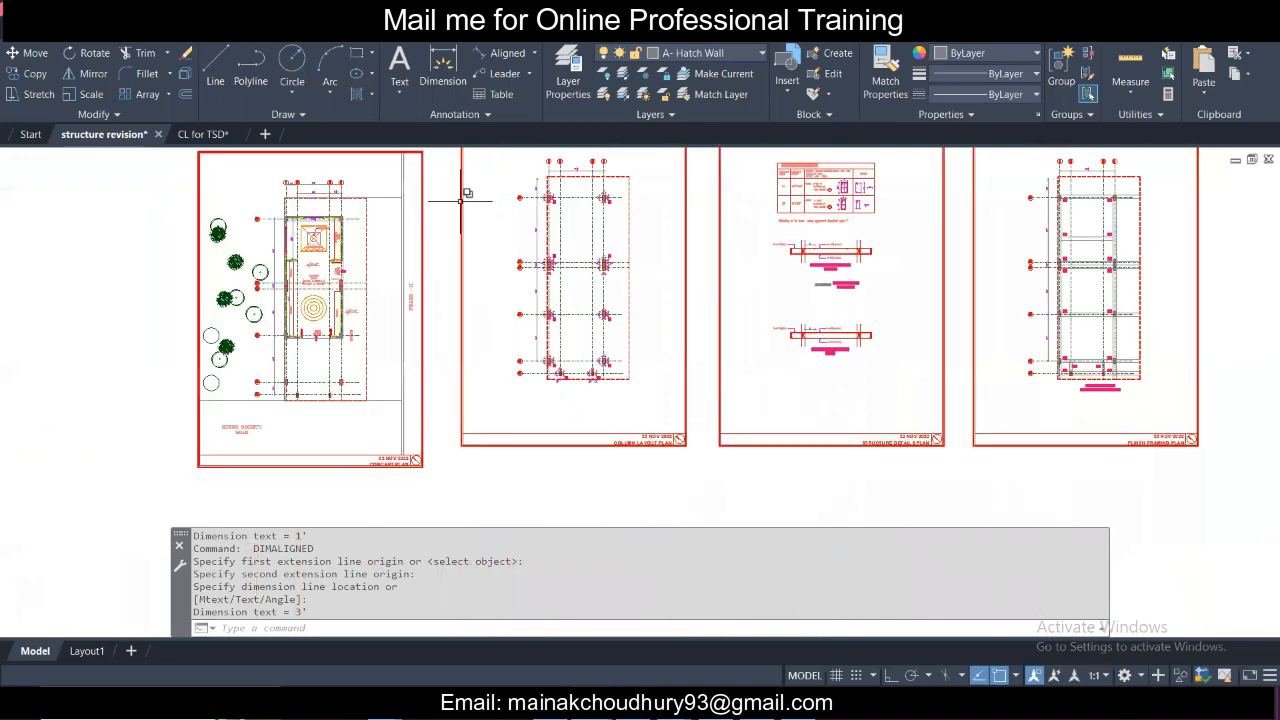
scroll(489, 300, "up", 8)
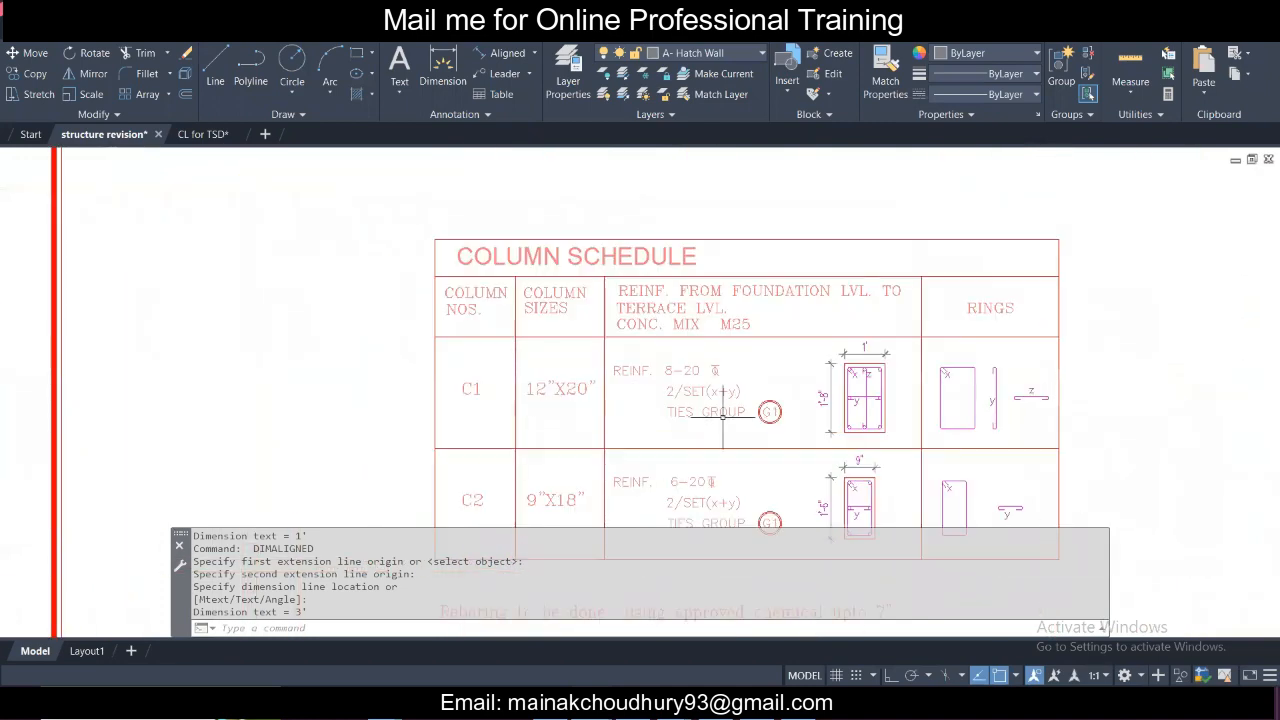
scroll(672, 385, "up", 5)
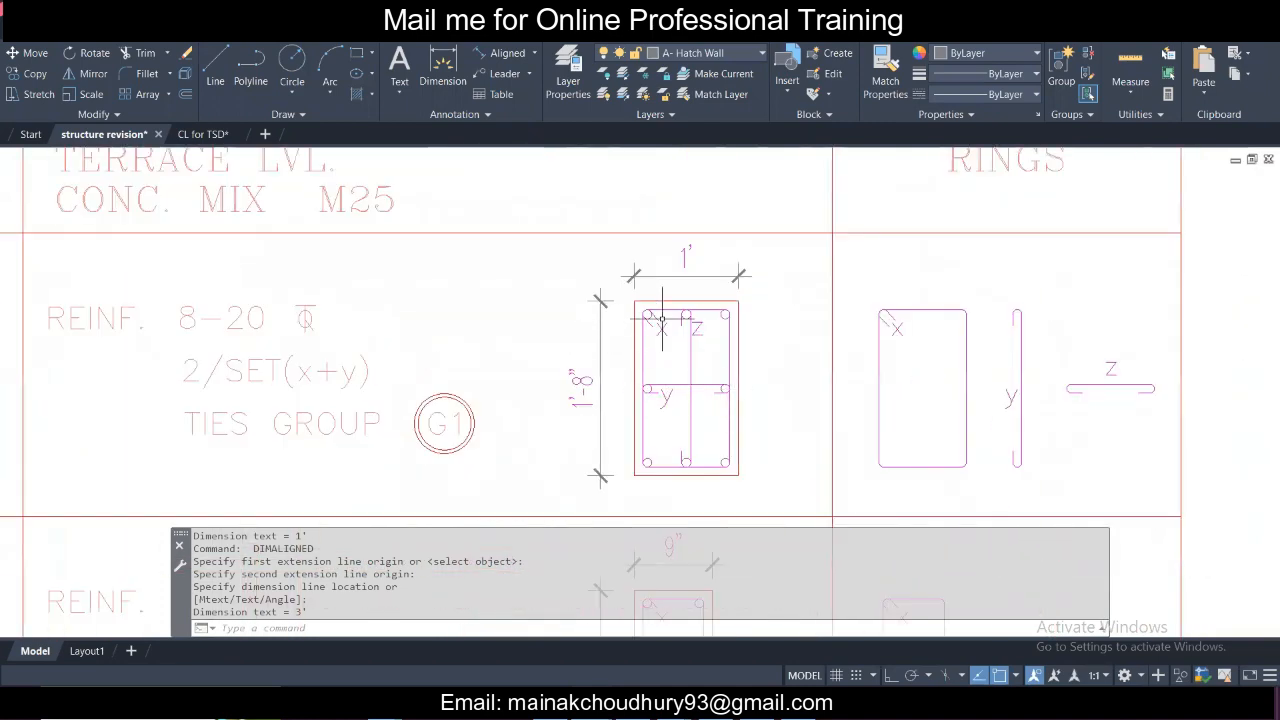
scroll(705, 457, "down", 2)
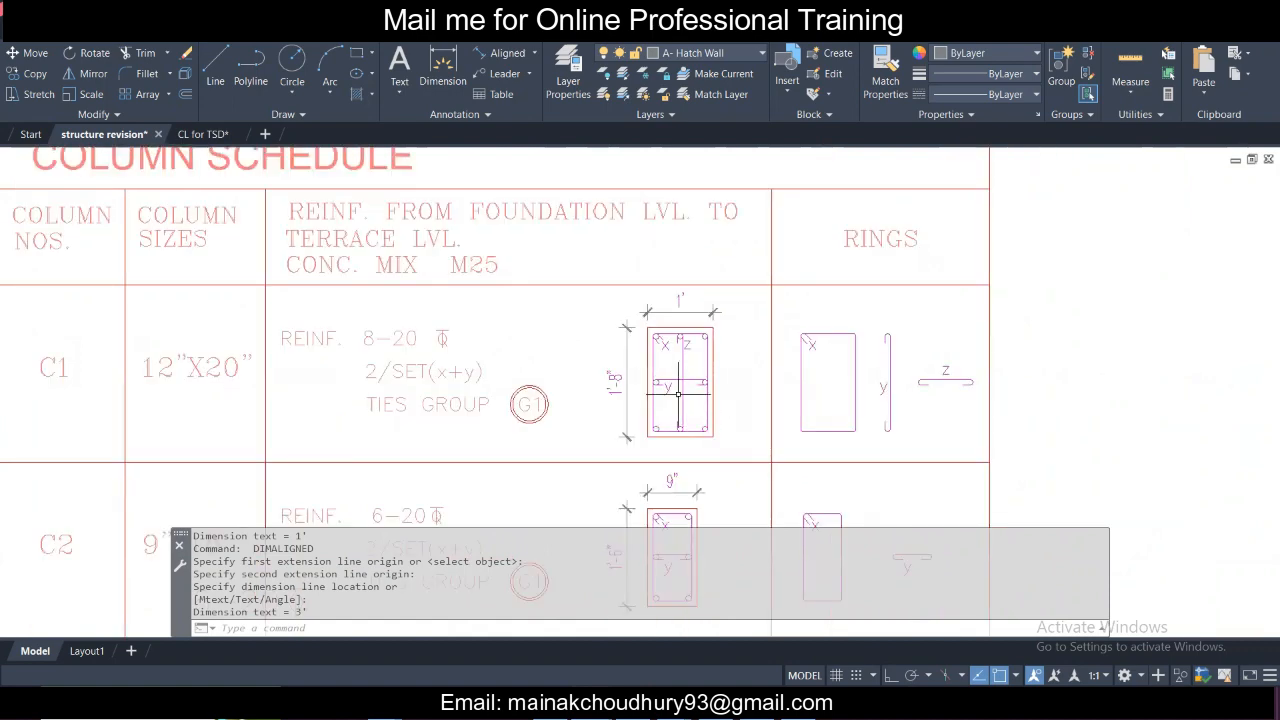
scroll(676, 390, "down", 5)
scroll(648, 438, "up", 4)
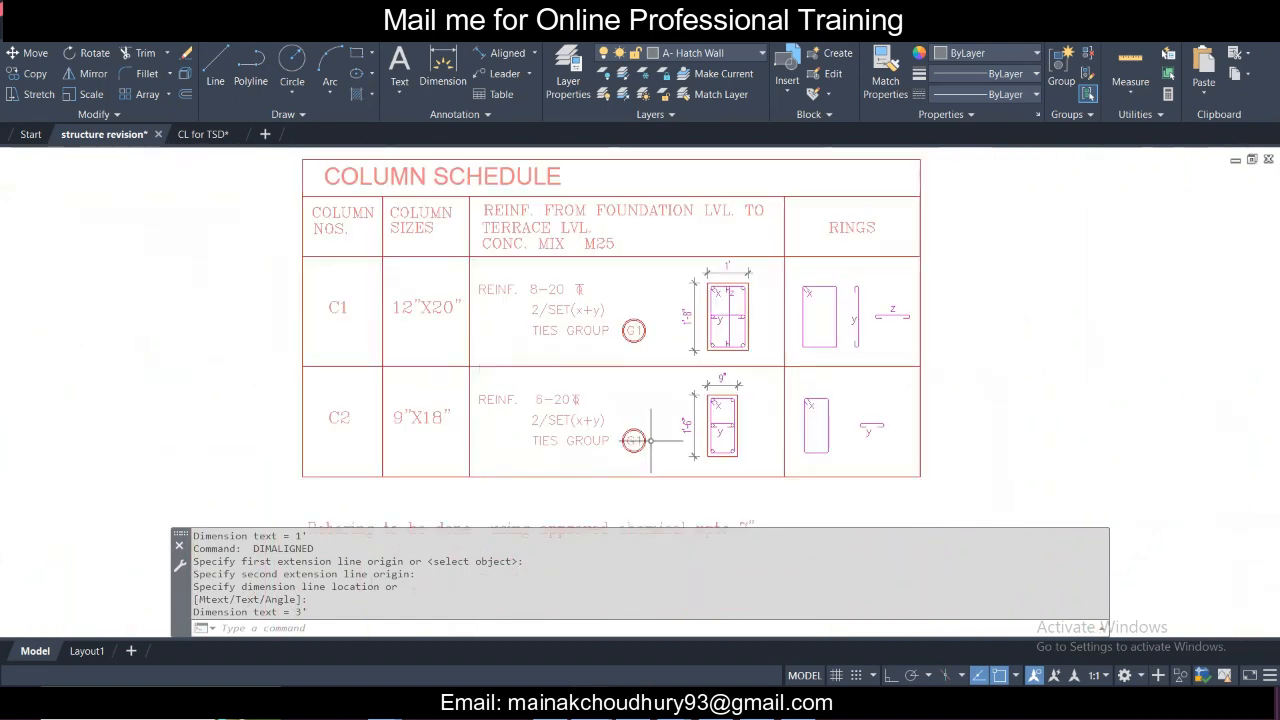
scroll(650, 437, "down", 2)
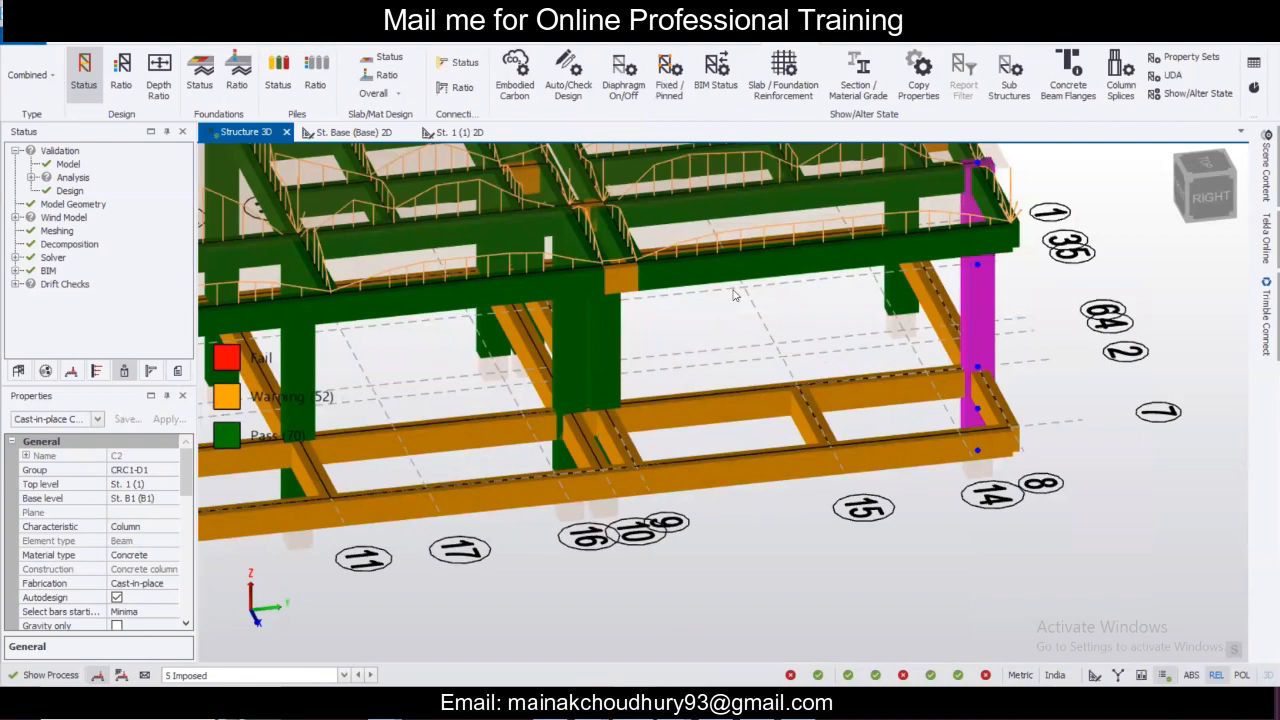
Switch back to Tekla Structural Designer and check roof edge beam 1B47, reviewing the longitudinal bar results of spans 4 and 6.
scroll(733, 295, "up", 2)
right_click(747, 252)
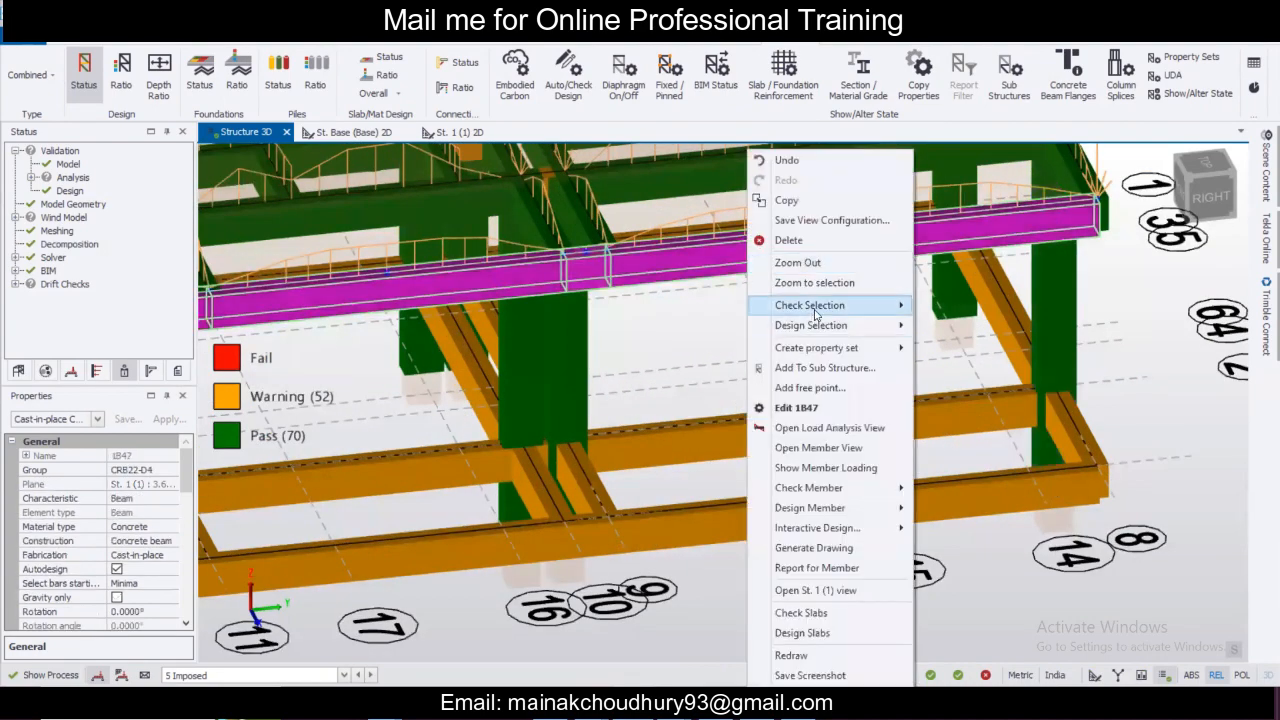
mouse_move(818, 306)
left_click(953, 307)
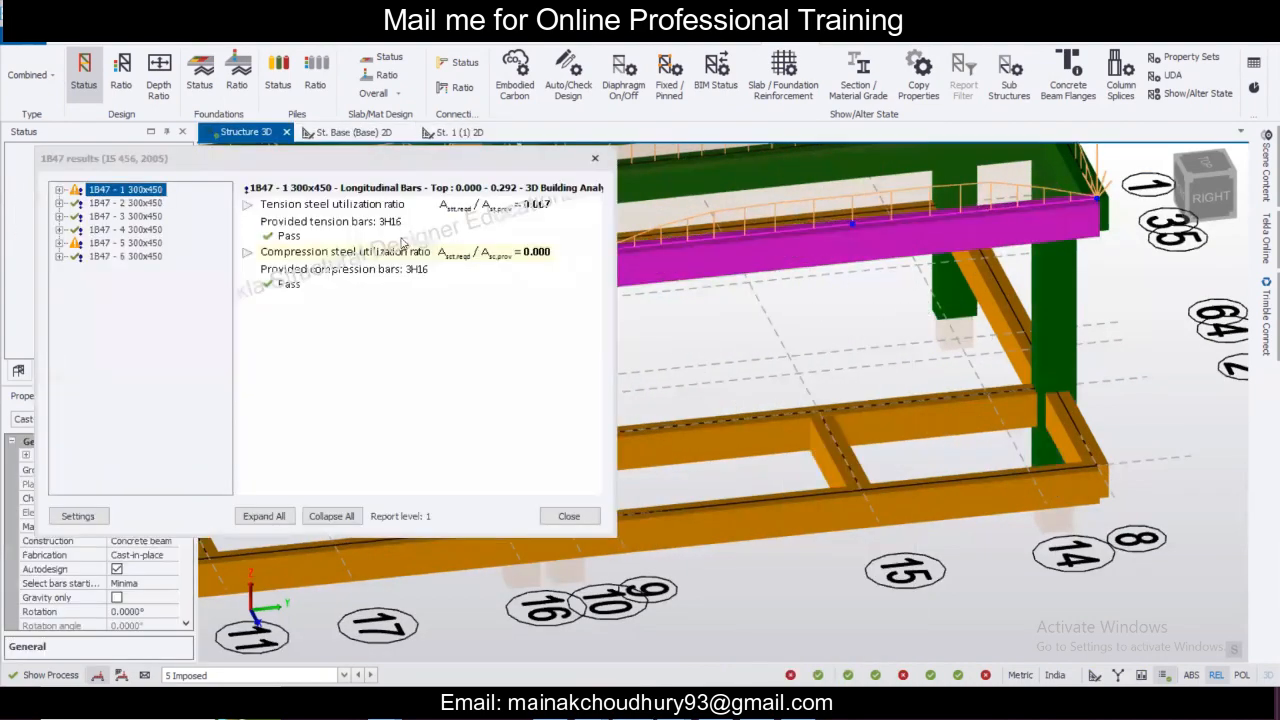
left_click(145, 236)
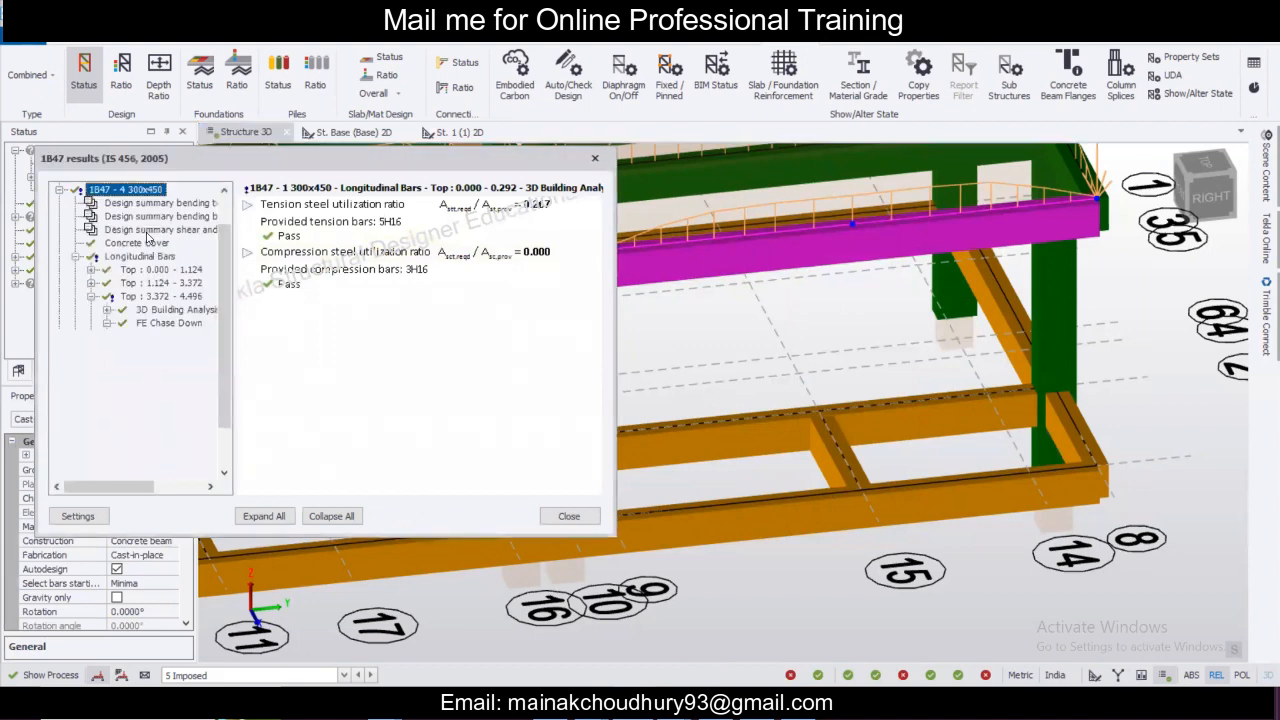
left_click(60, 189)
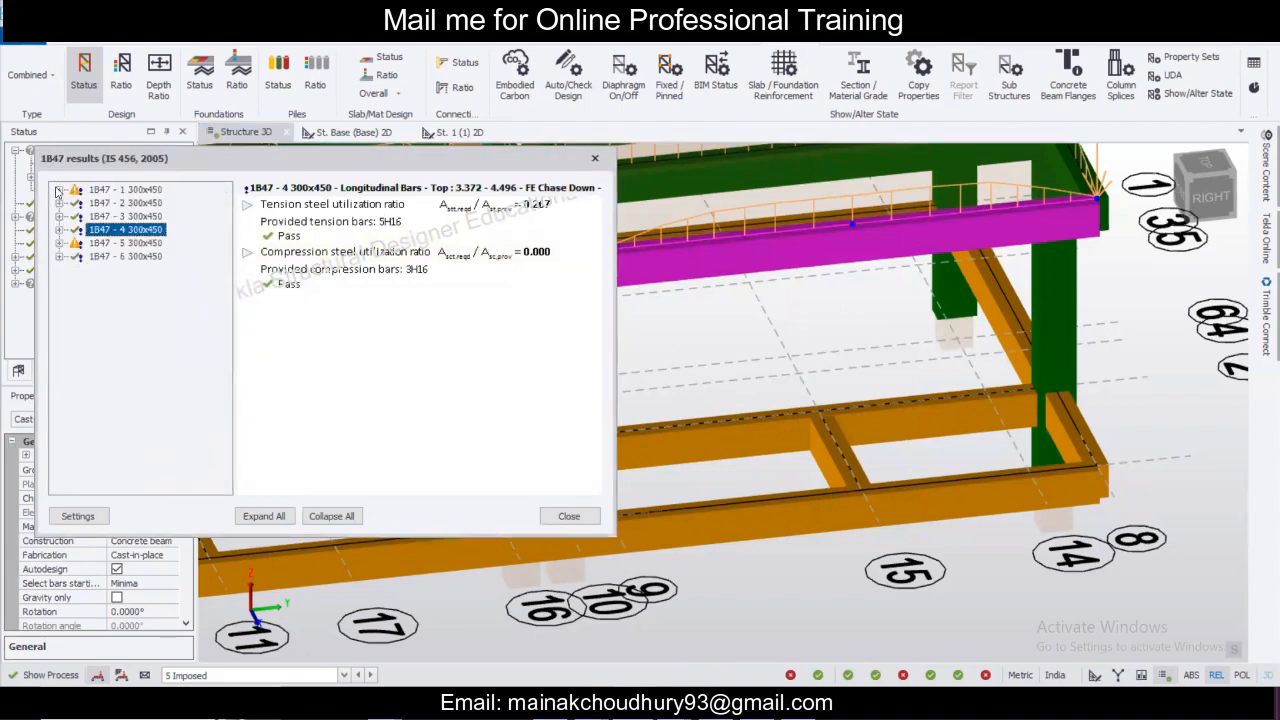
left_click(160, 262)
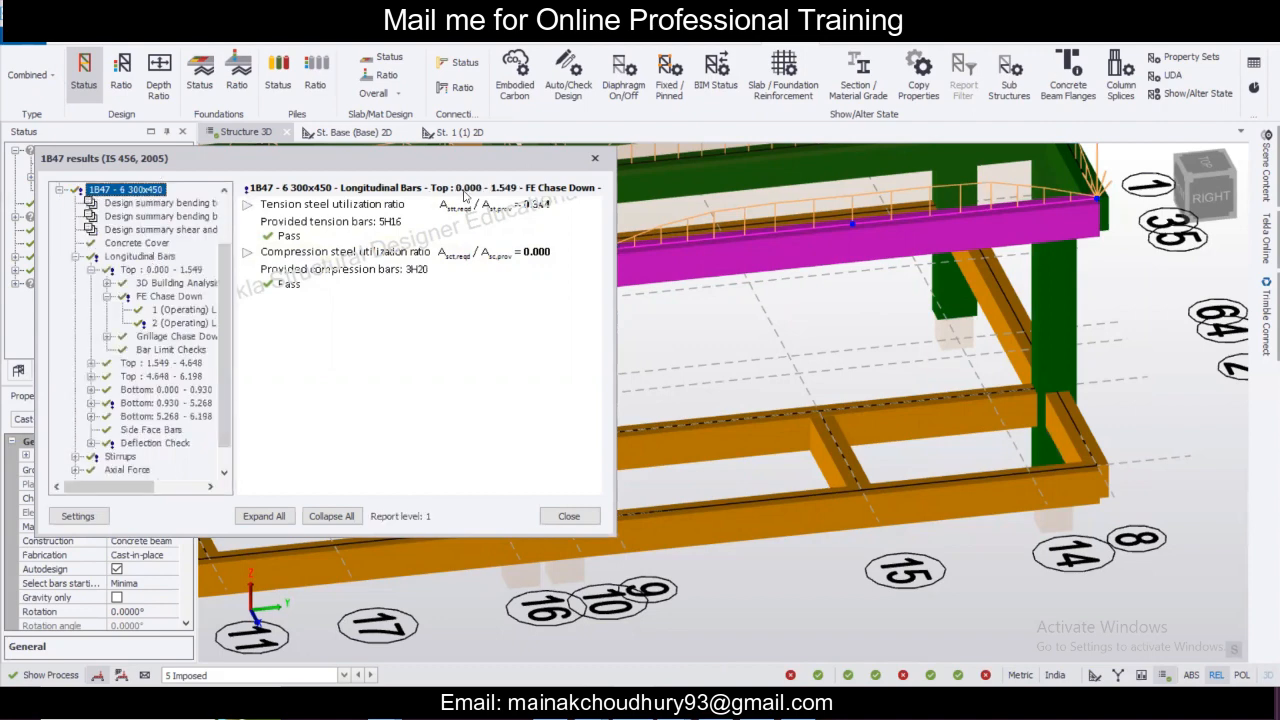
left_click(596, 160)
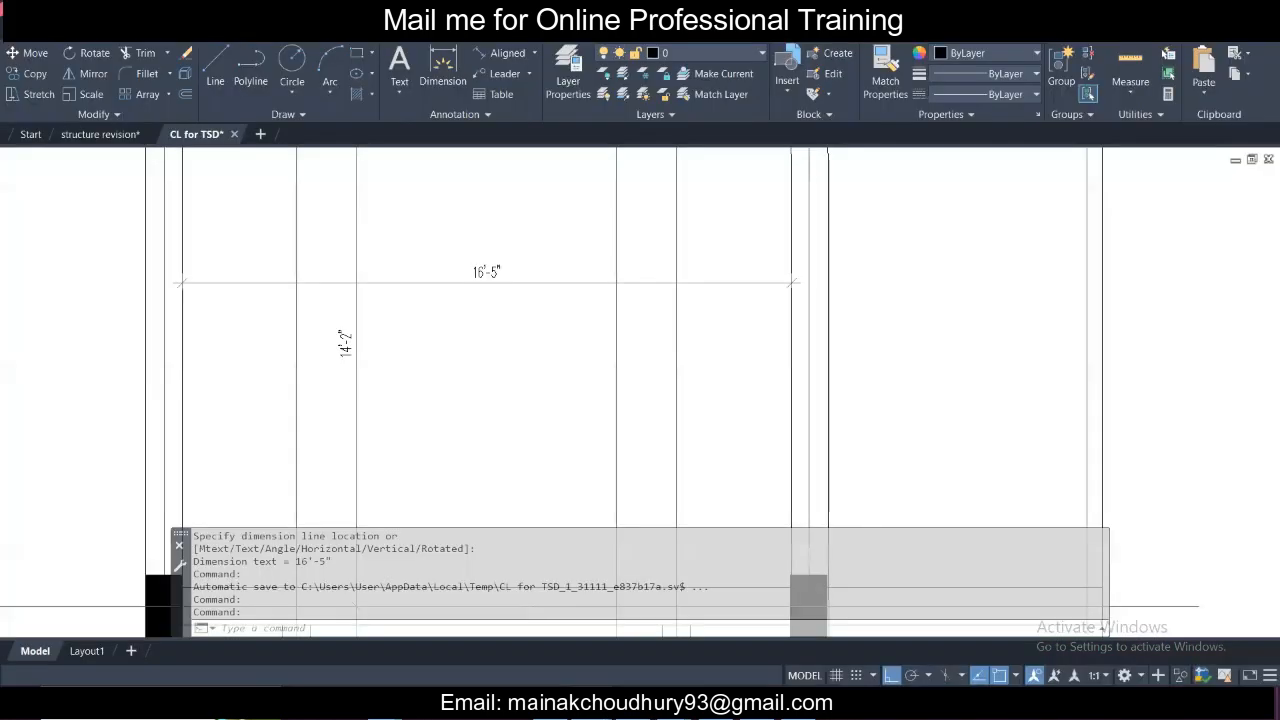
Switch to AutoCAD and examine the B1 and B2 roof beam reinforcement details in the structure revision drawing and the CL for TSD layout.
scroll(414, 337, "down", 5)
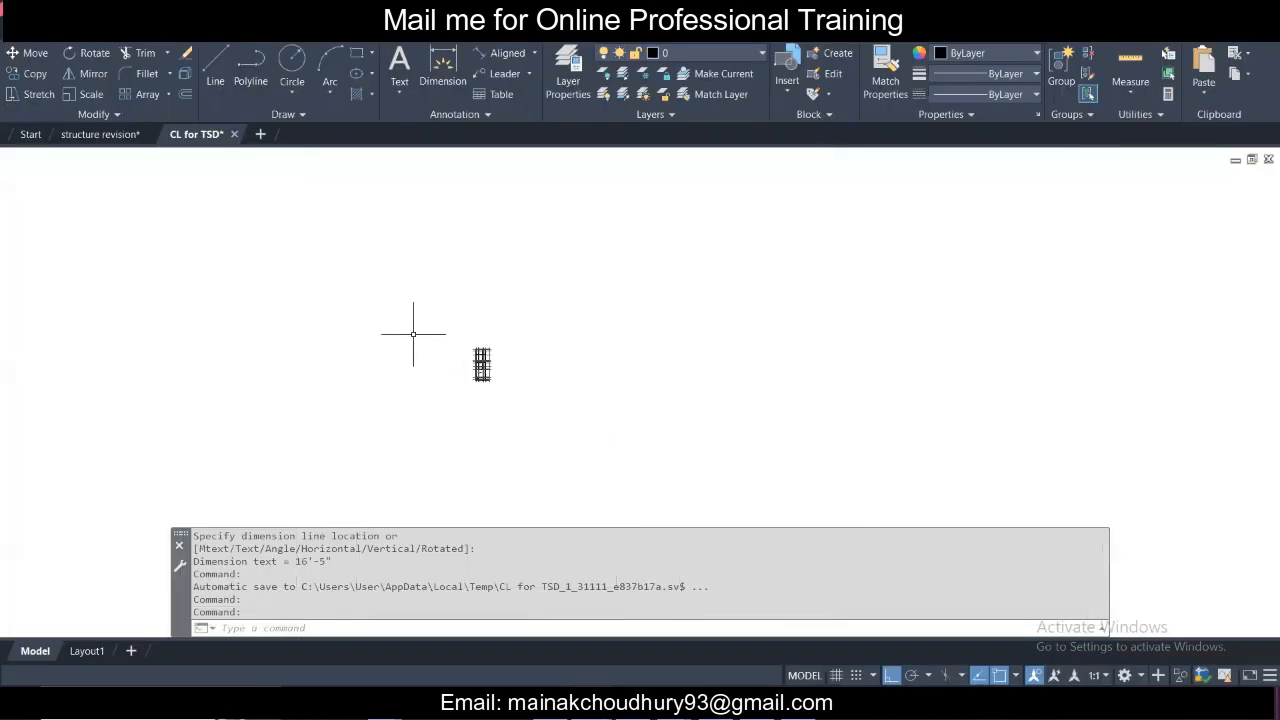
scroll(149, 177, "up", 3)
left_click(100, 134)
scroll(423, 366, "down", 2)
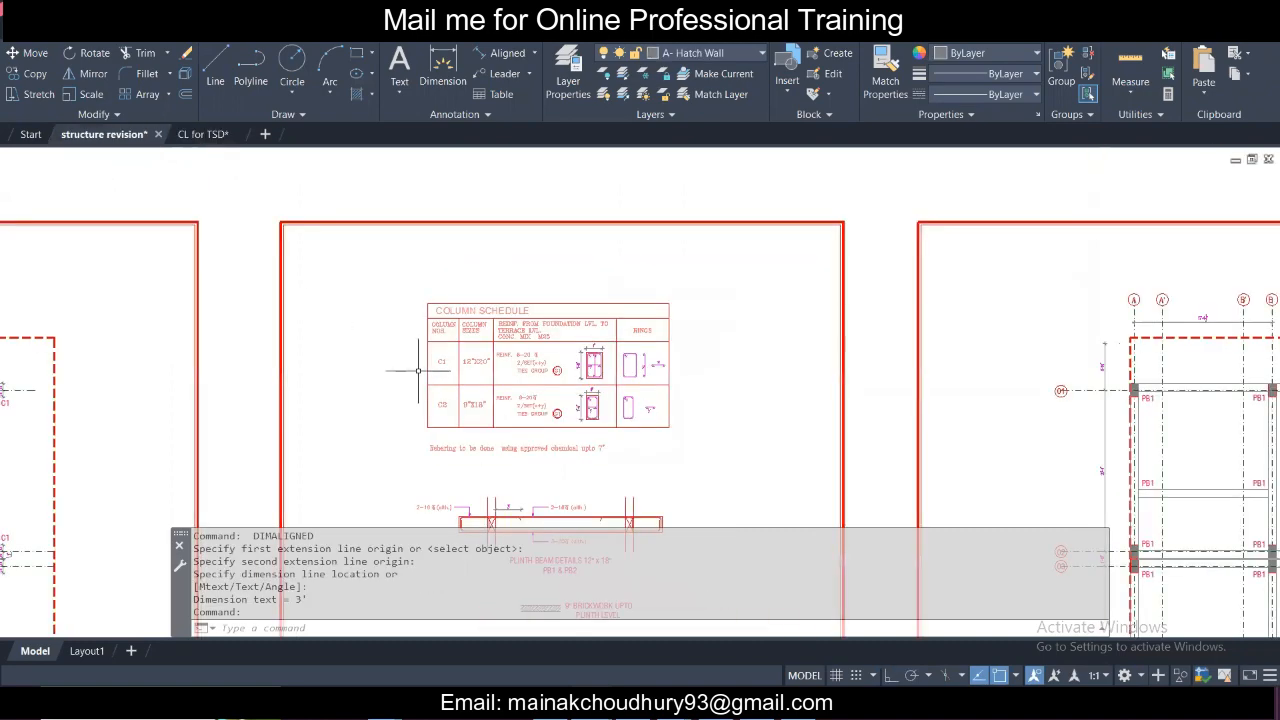
scroll(541, 400, "up", 2)
scroll(541, 400, "down", 3)
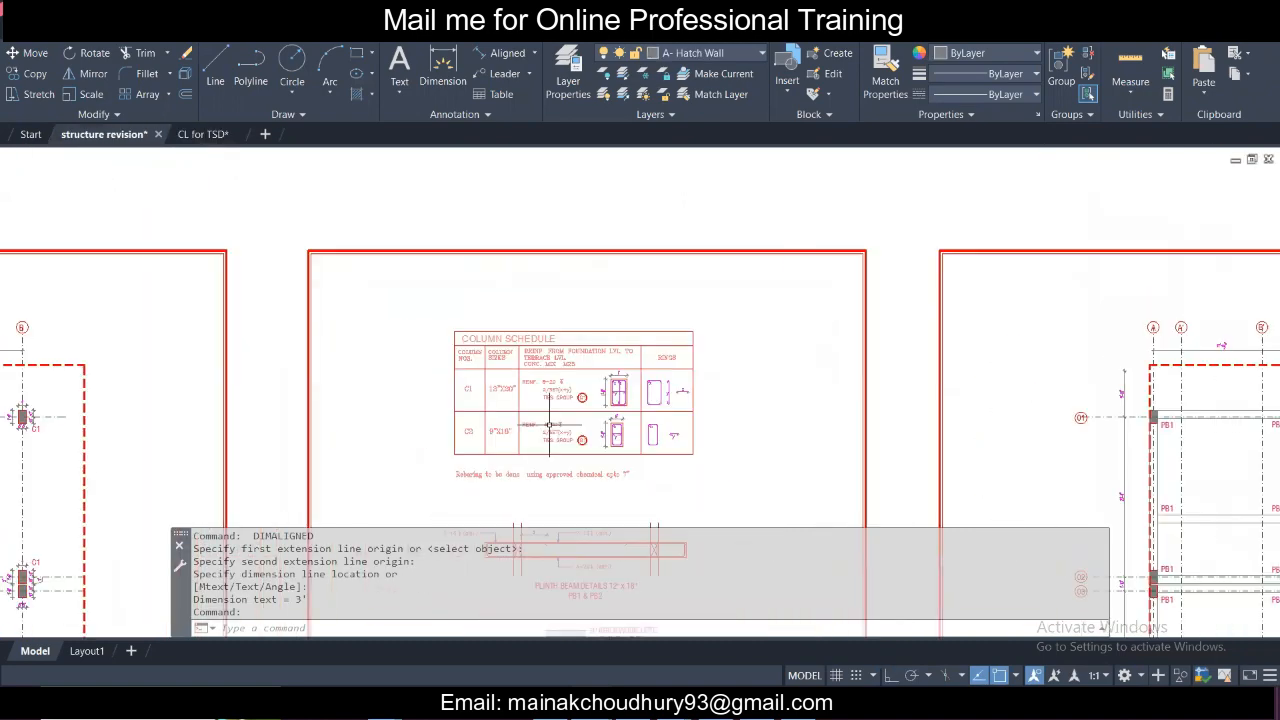
scroll(555, 420, "up", 3)
middle_click_drag(555, 420, 545, 375)
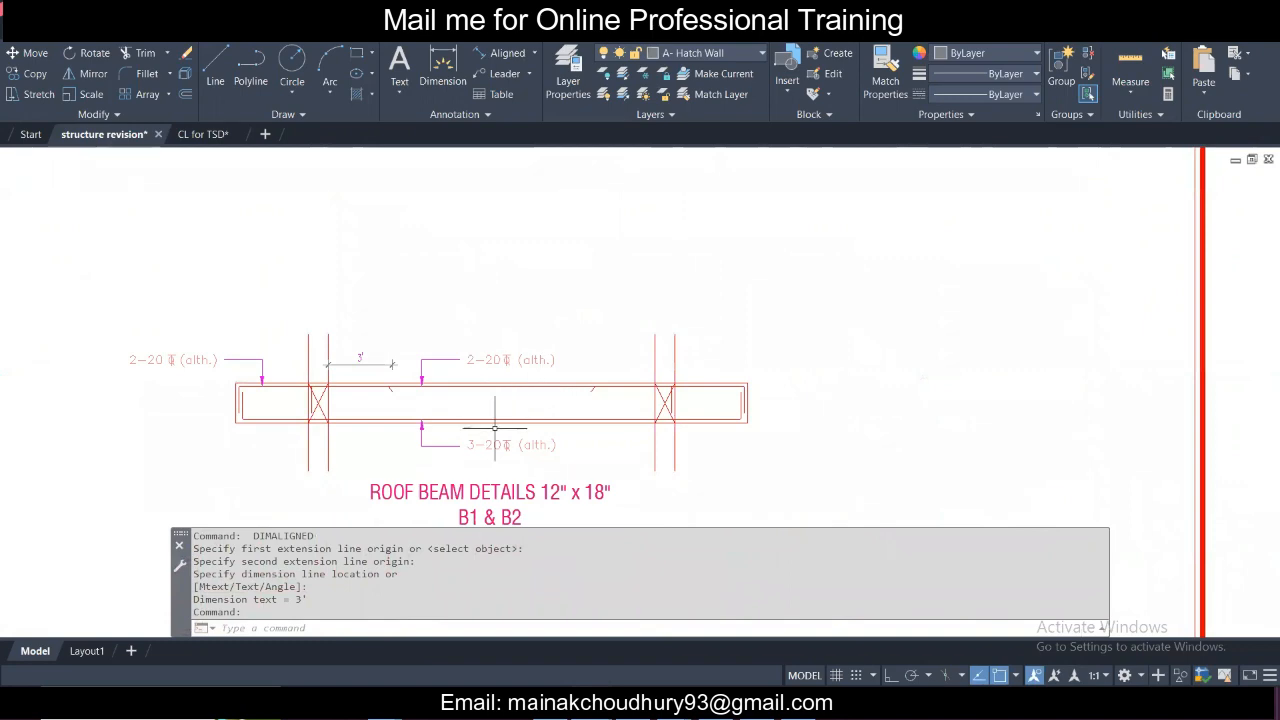
scroll(494, 428, "down", 5)
middle_click_drag(519, 319, 515, 373)
scroll(515, 373, "up", 2)
scroll(510, 372, "down", 4)
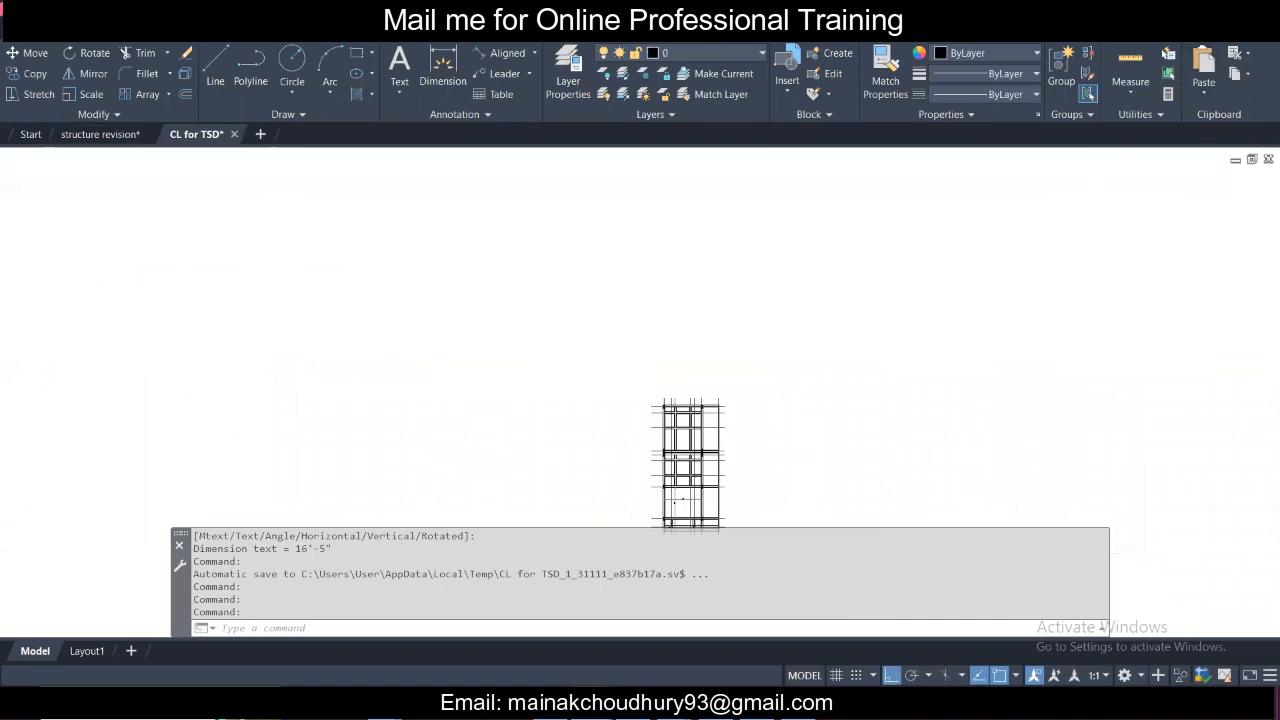
scroll(671, 444, "up", 4)
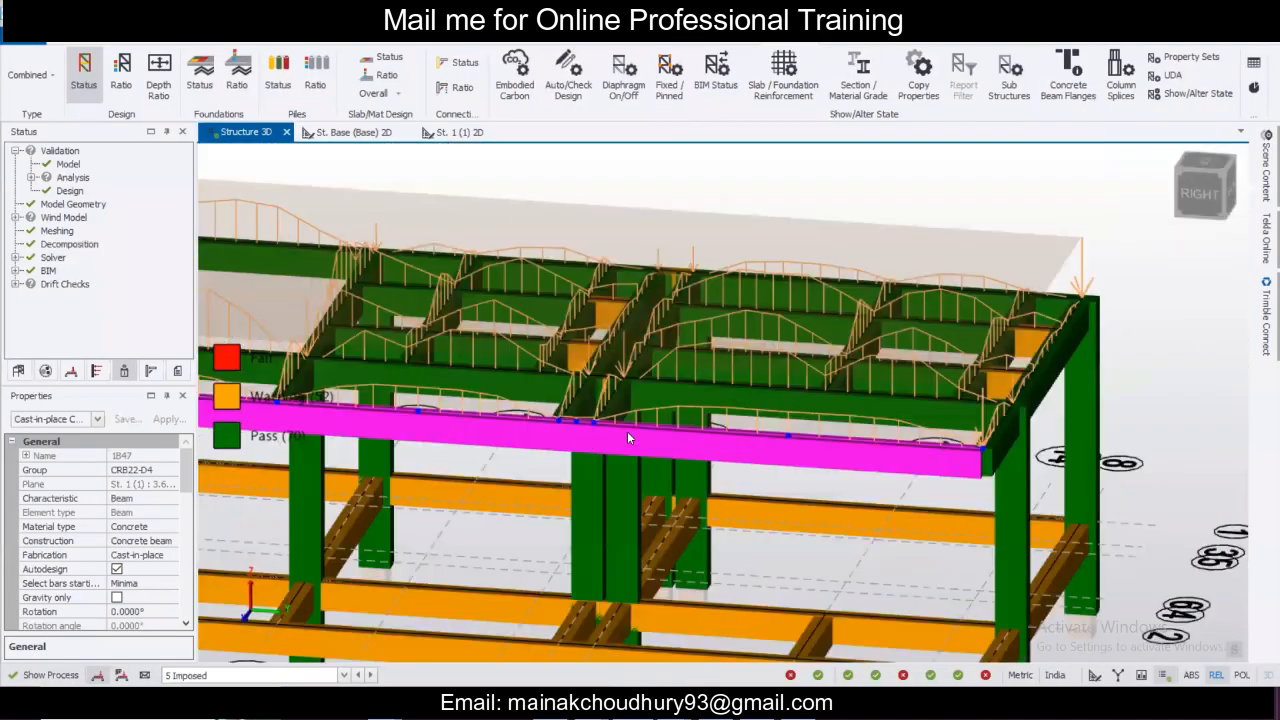
Check the static design results of secondary roof beam 1B5, reviewing the longitudinal bars of spans 1 and 2.
left_click(806, 404)
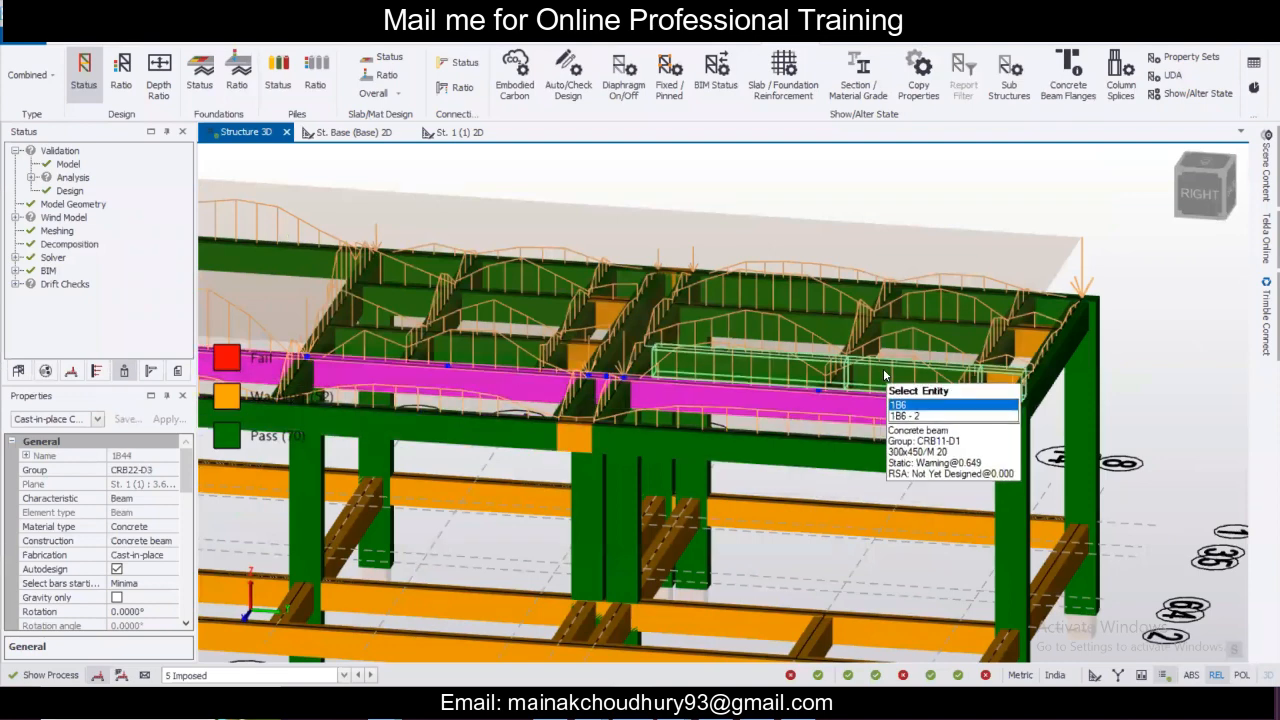
left_click(883, 370)
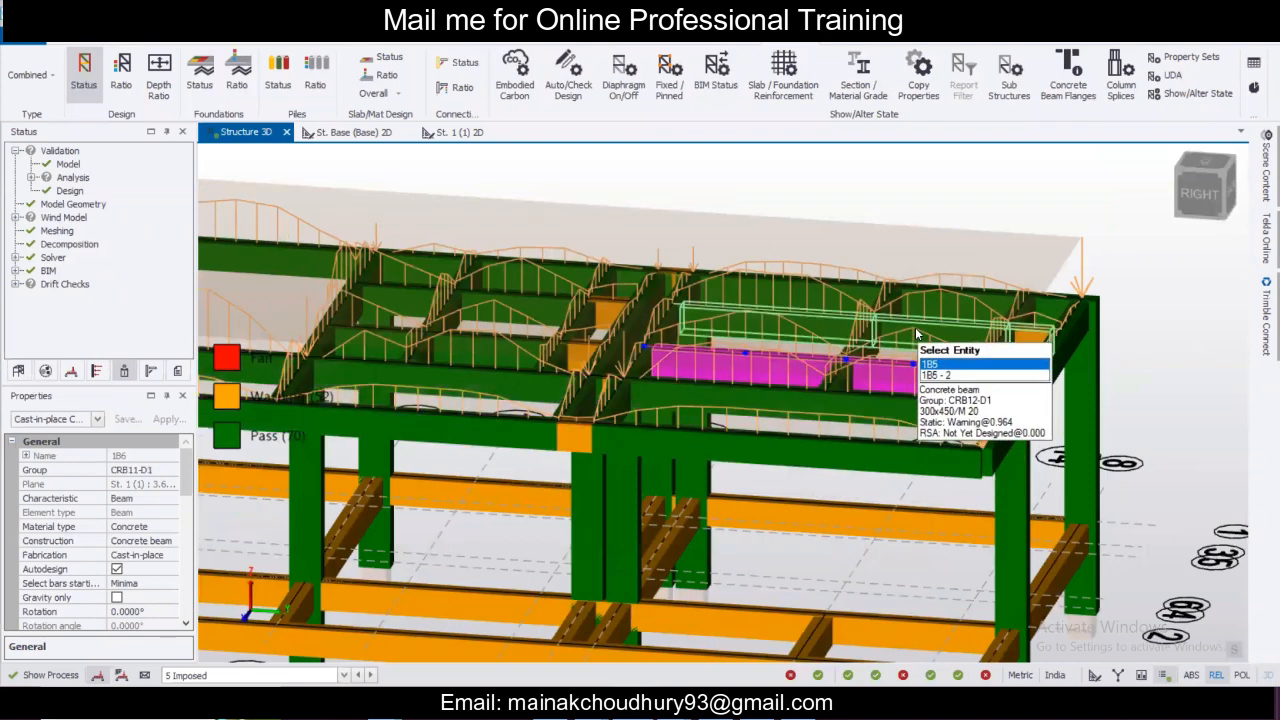
left_click(916, 334)
right_click(916, 334)
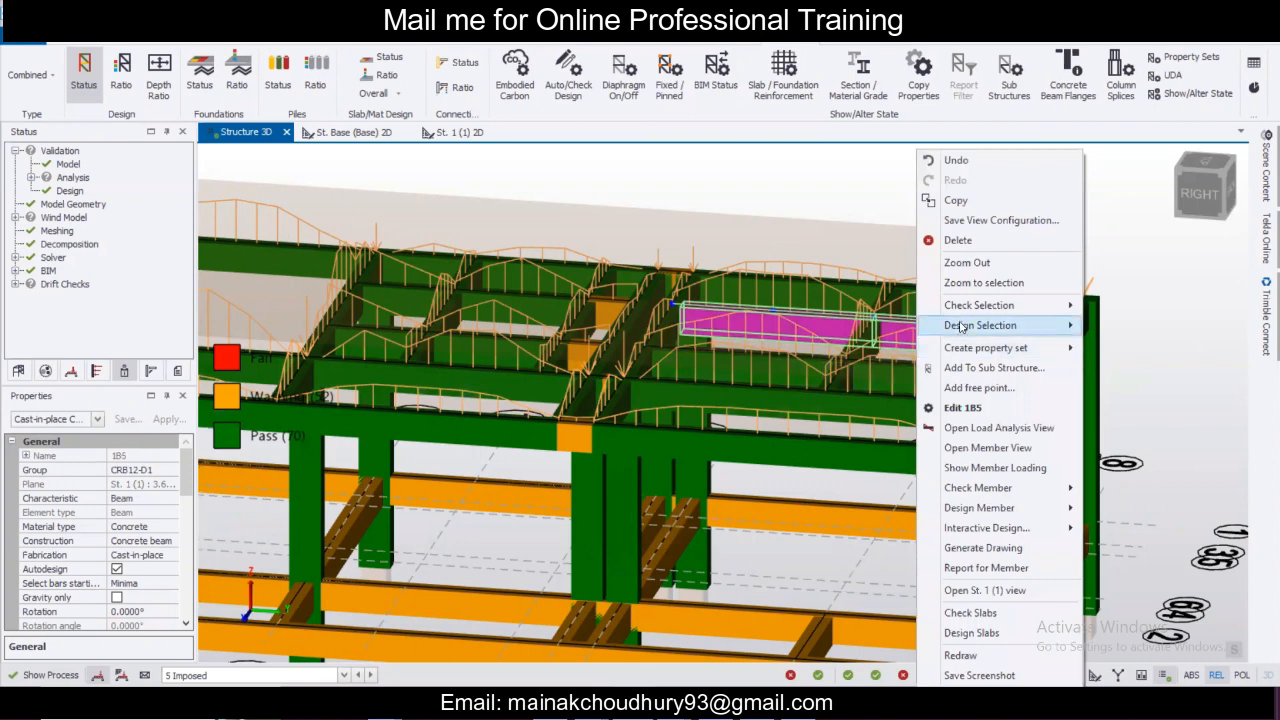
mouse_move(1034, 309)
left_click(1120, 307)
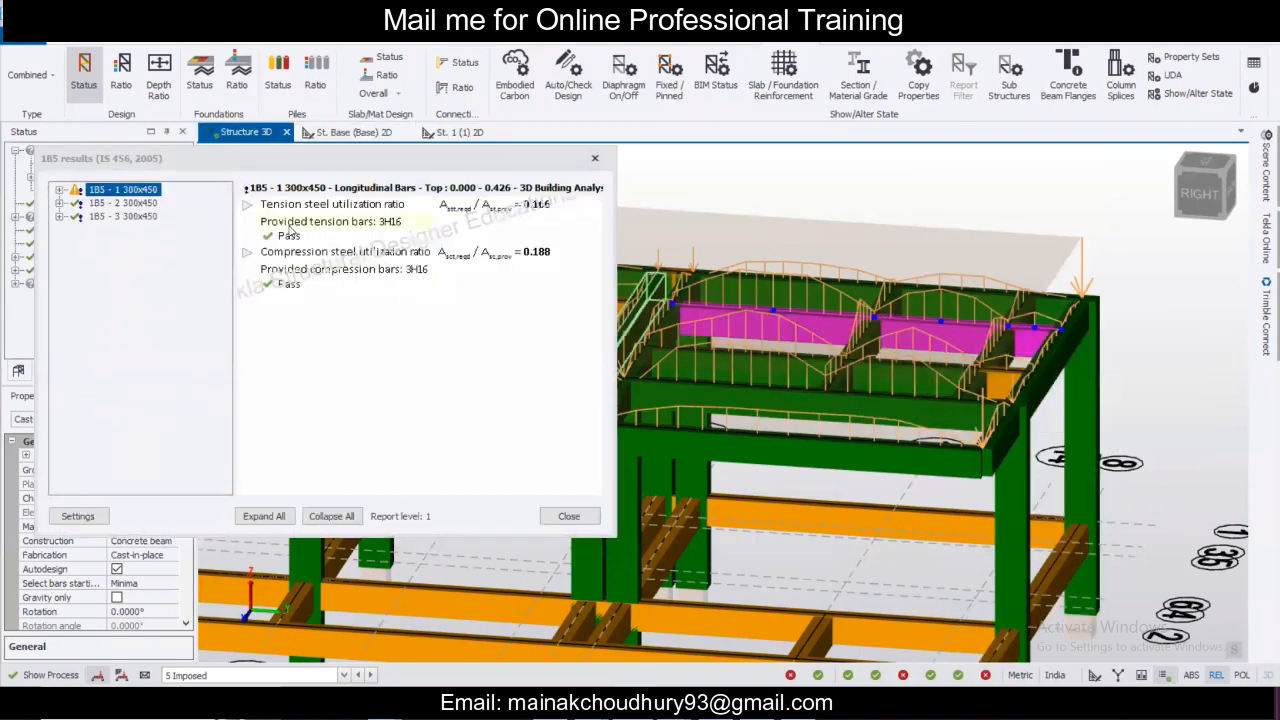
left_click(153, 207)
left_click(594, 159)
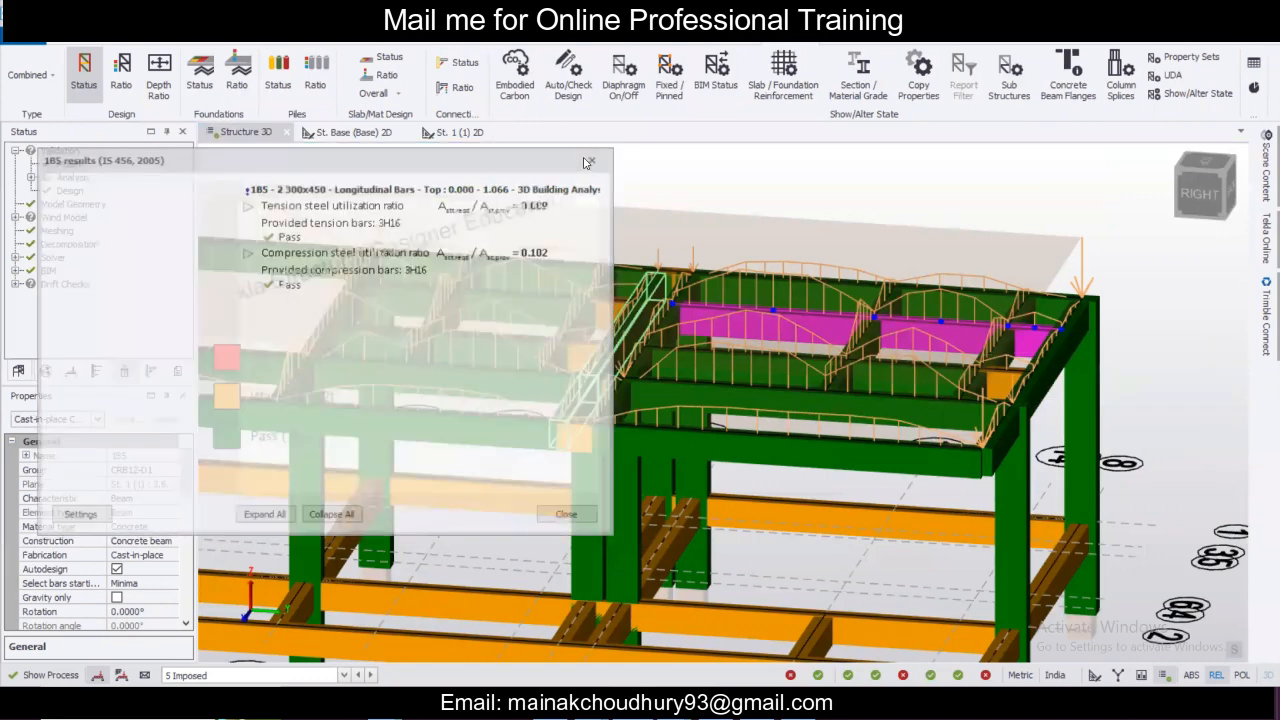
Examine the inner roof beams one by one, including 1B8, 1B5 and 1B44, to identify the secondary beams.
mouse_move(520, 352)
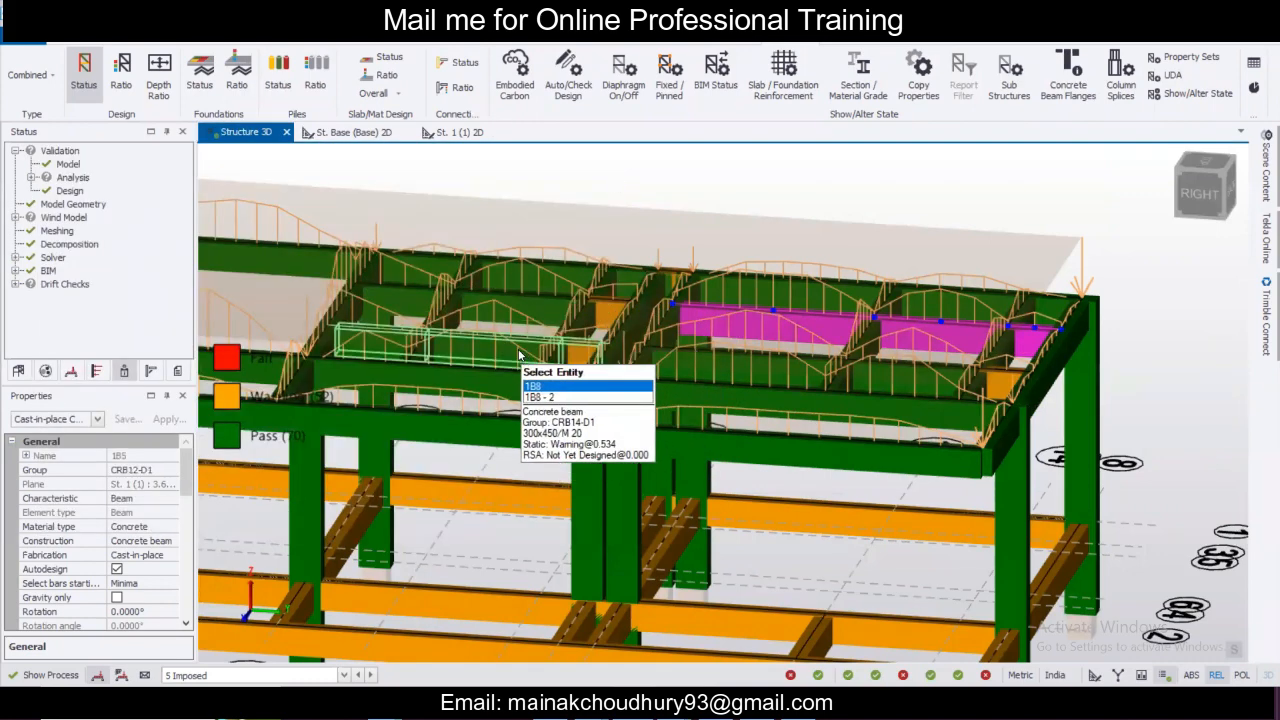
left_click(520, 352)
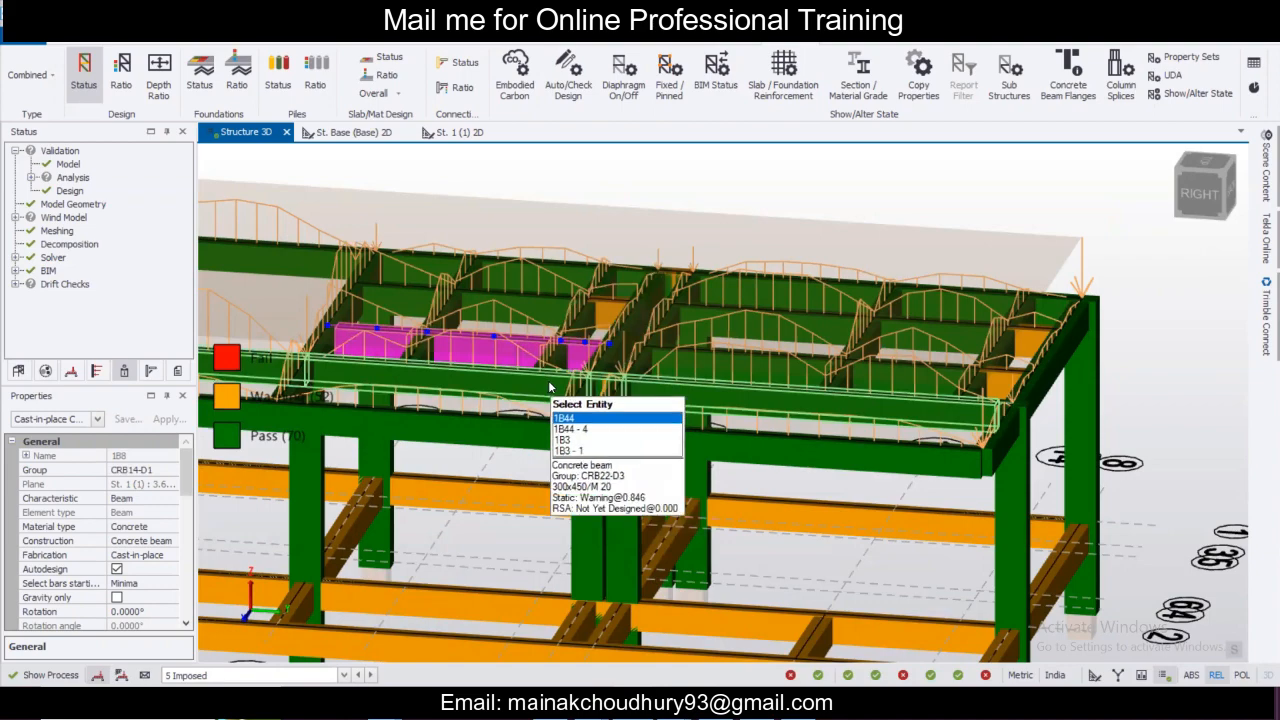
left_click(682, 394)
left_click(740, 364)
left_click(777, 330)
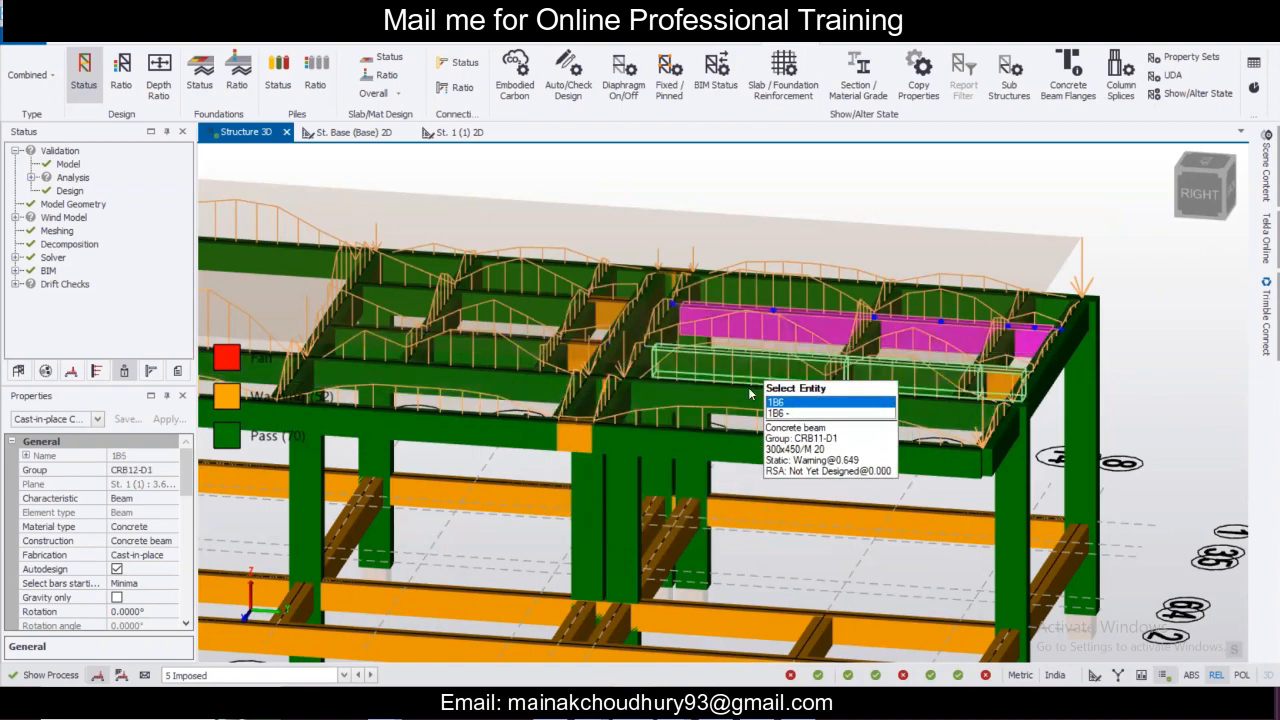
left_click(750, 391)
scroll(783, 355, "down", 2)
right_click_drag(688, 418, 472, 374)
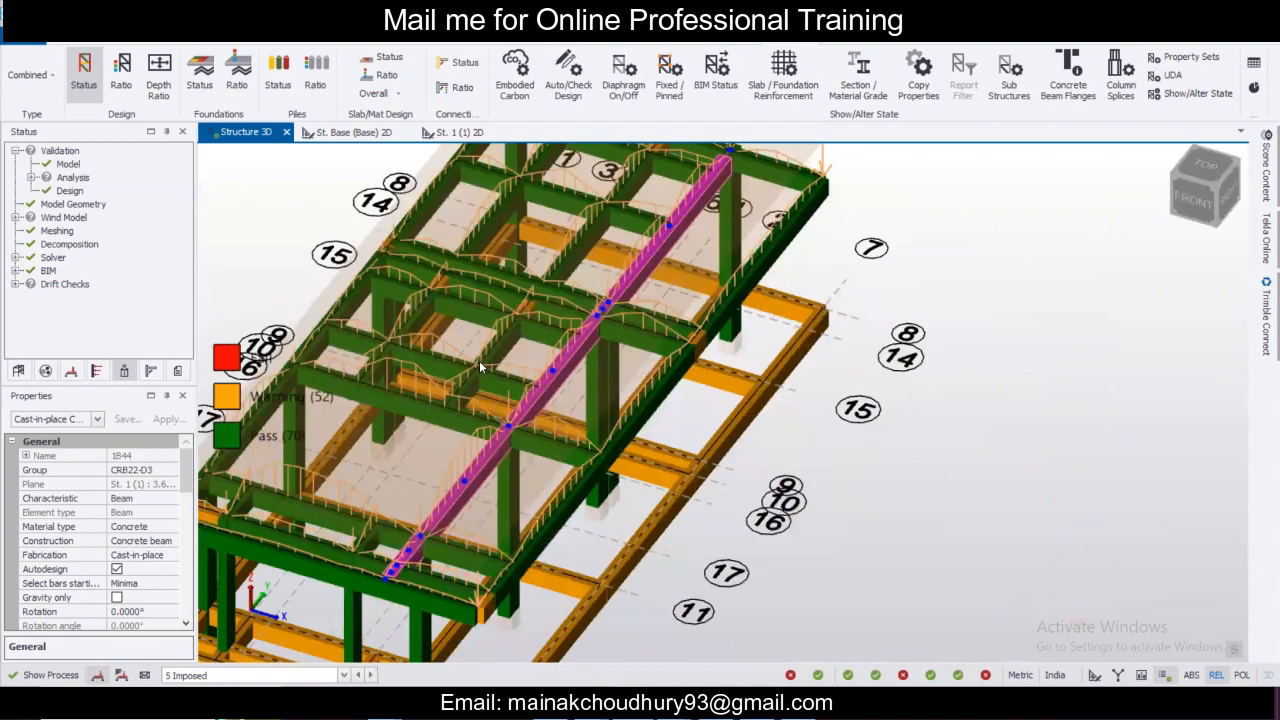
Set the section of all eight secondary roof beams in the two beam-grid bays to rectangular, 250 mm breadth and 175 mm depth.
left_click(501, 366)
left_click(501, 366)
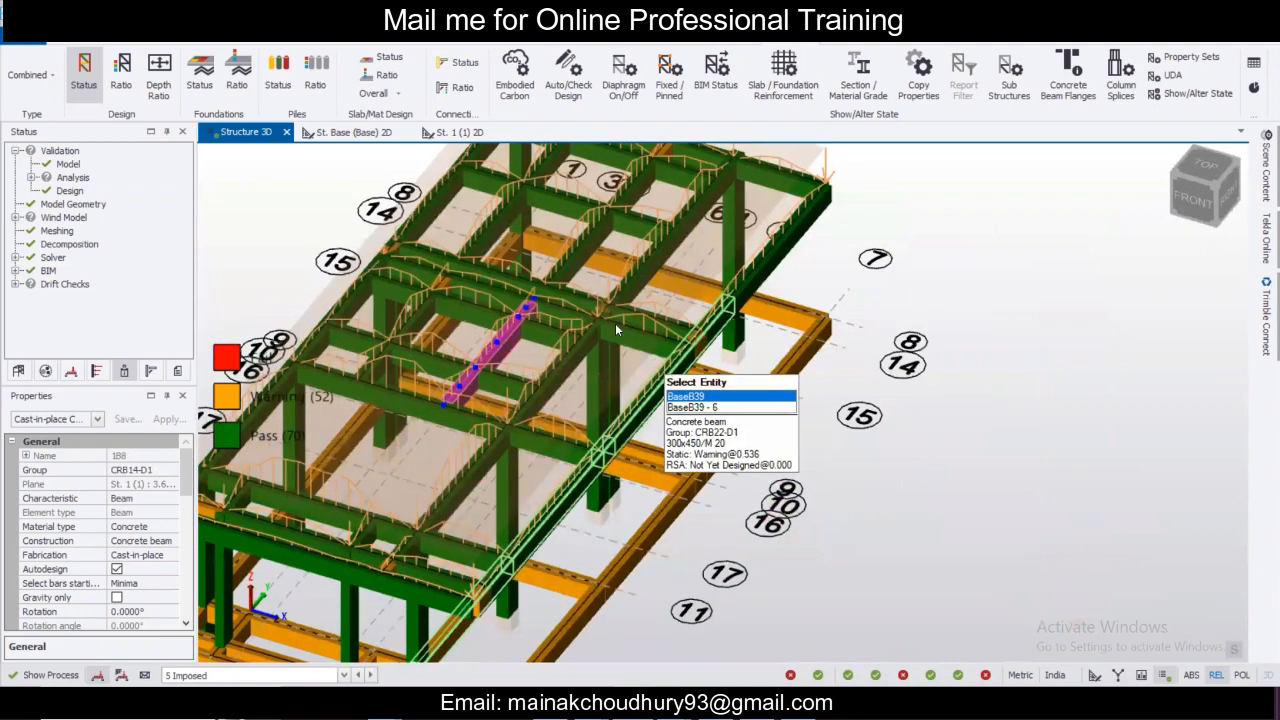
scroll(475, 354, "up", 3)
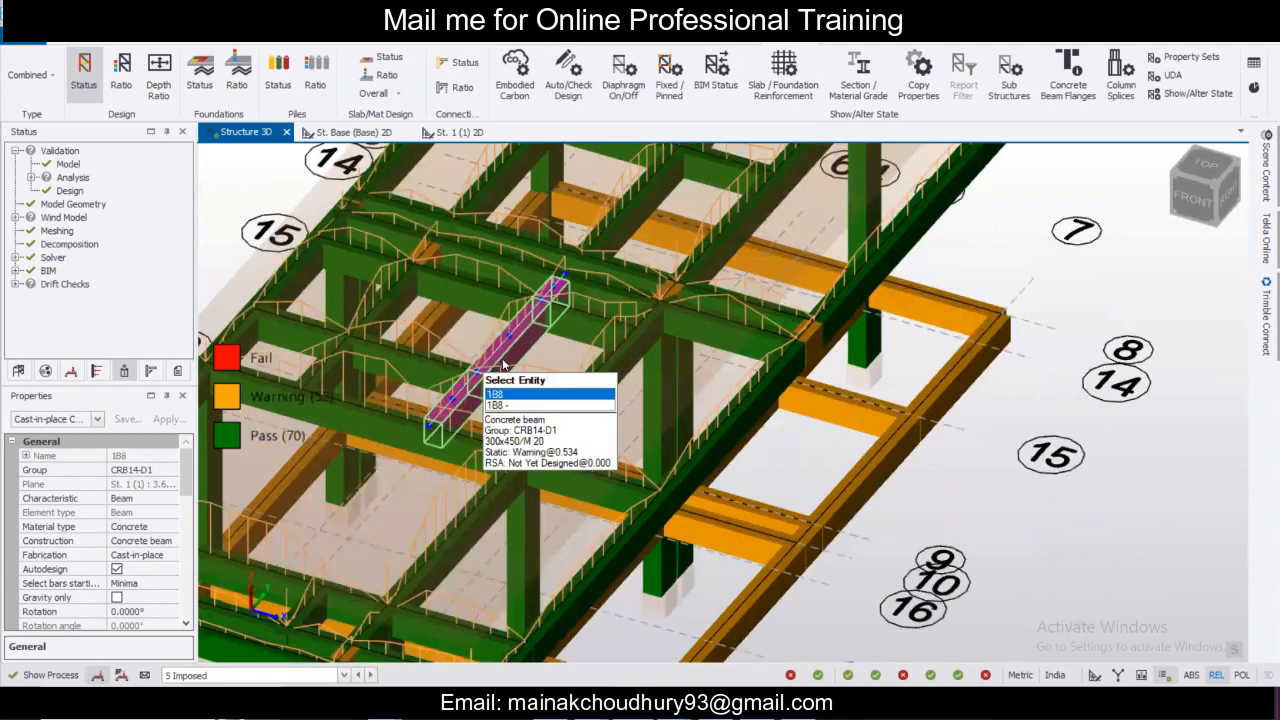
scroll(504, 363, "up", 2)
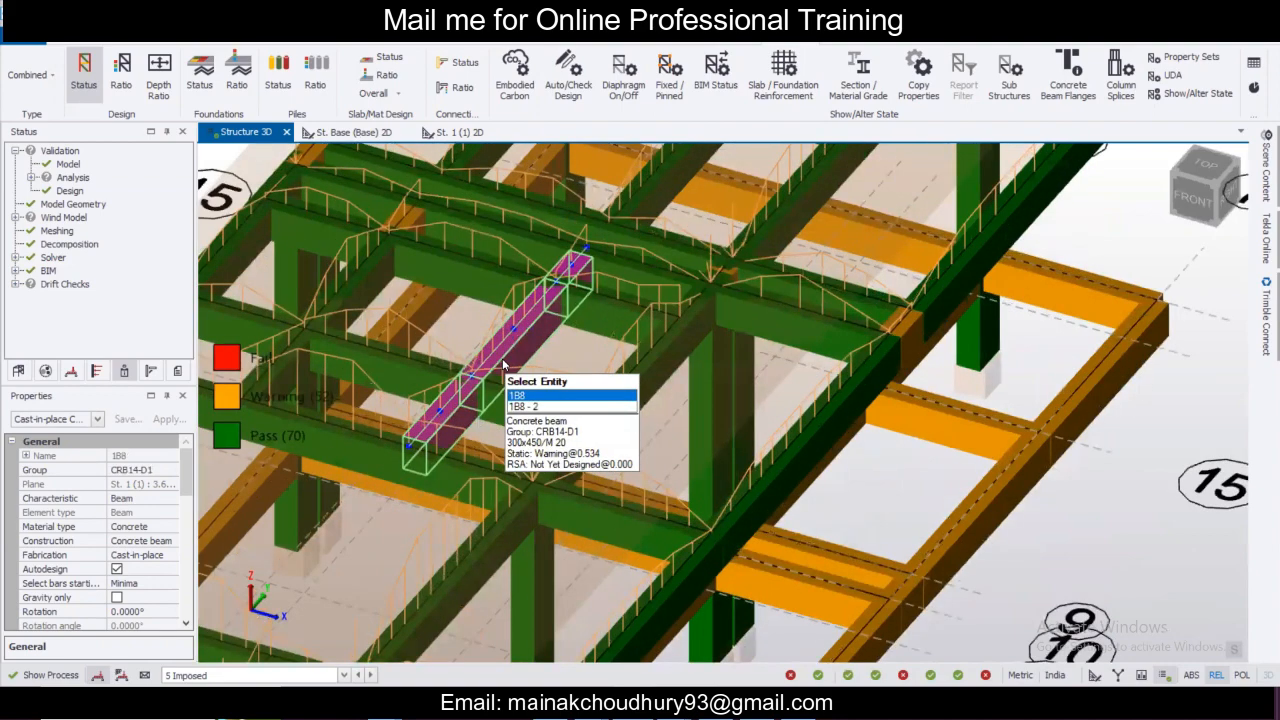
scroll(503, 365, "down", 2)
scroll(476, 309, "down", 2)
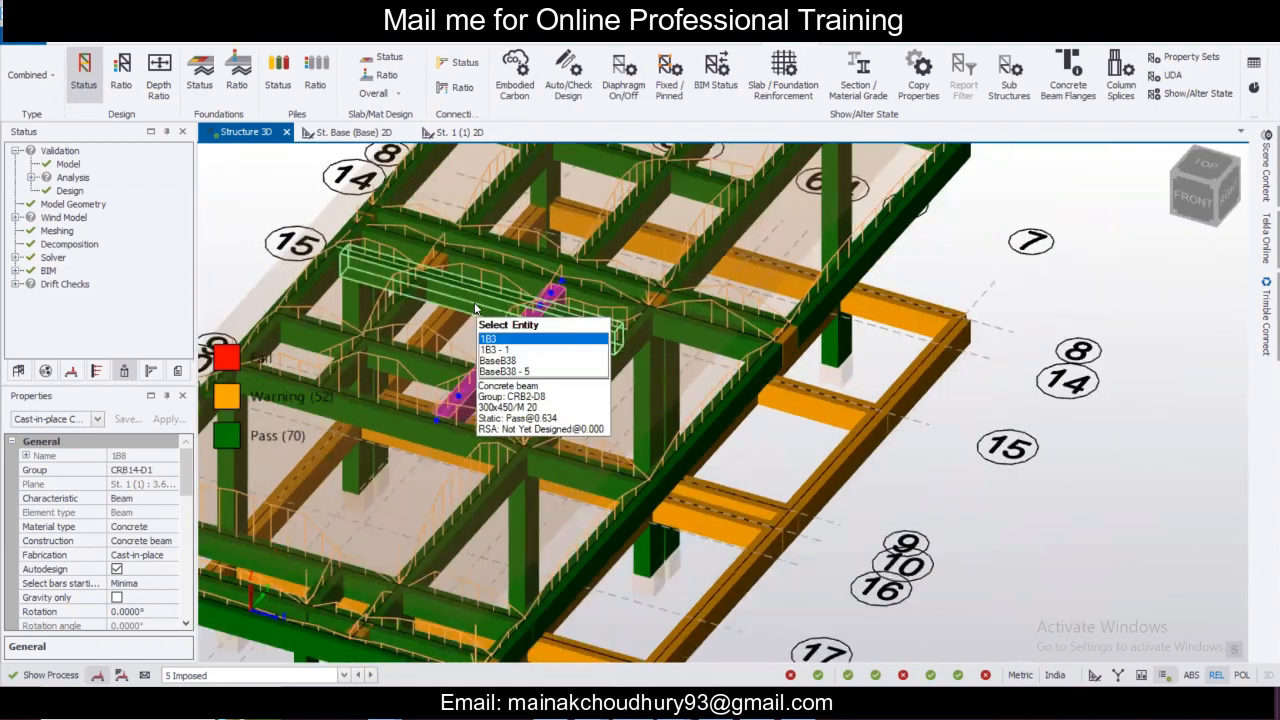
left_click(474, 308, "ctrl")
left_click(422, 361, "ctrl")
left_click(389, 304, "ctrl")
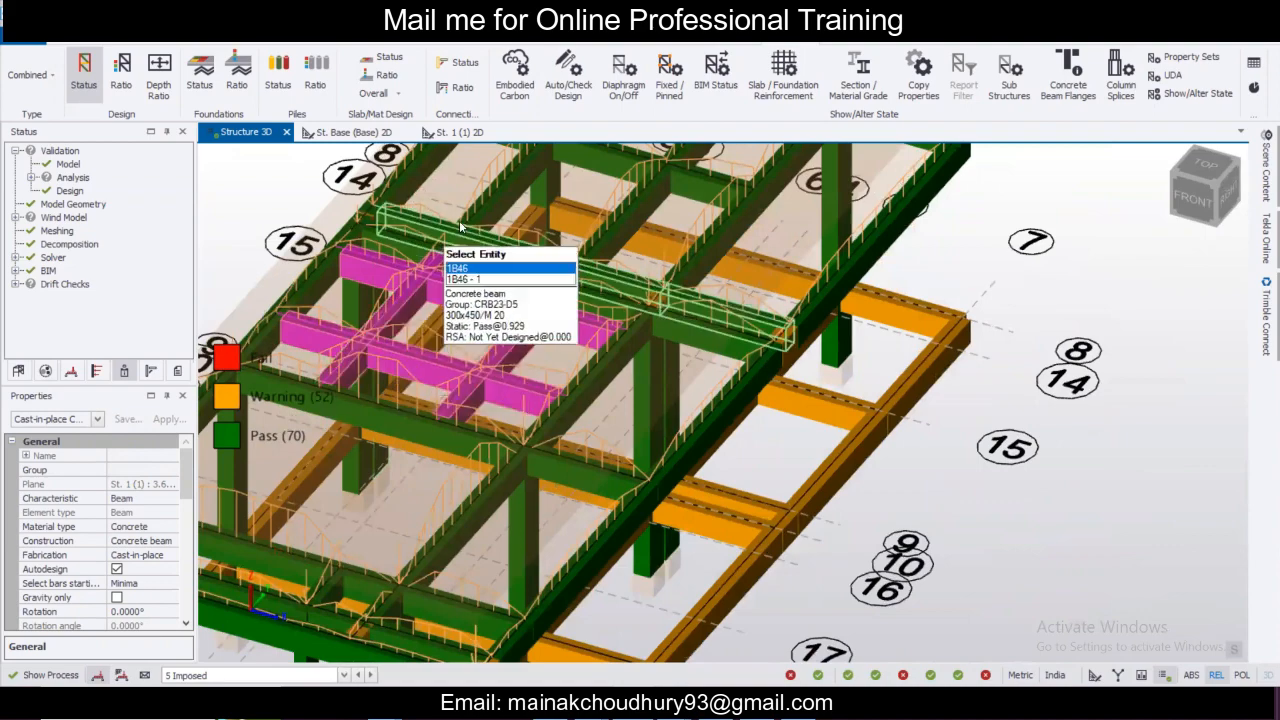
left_click(477, 222, "ctrl")
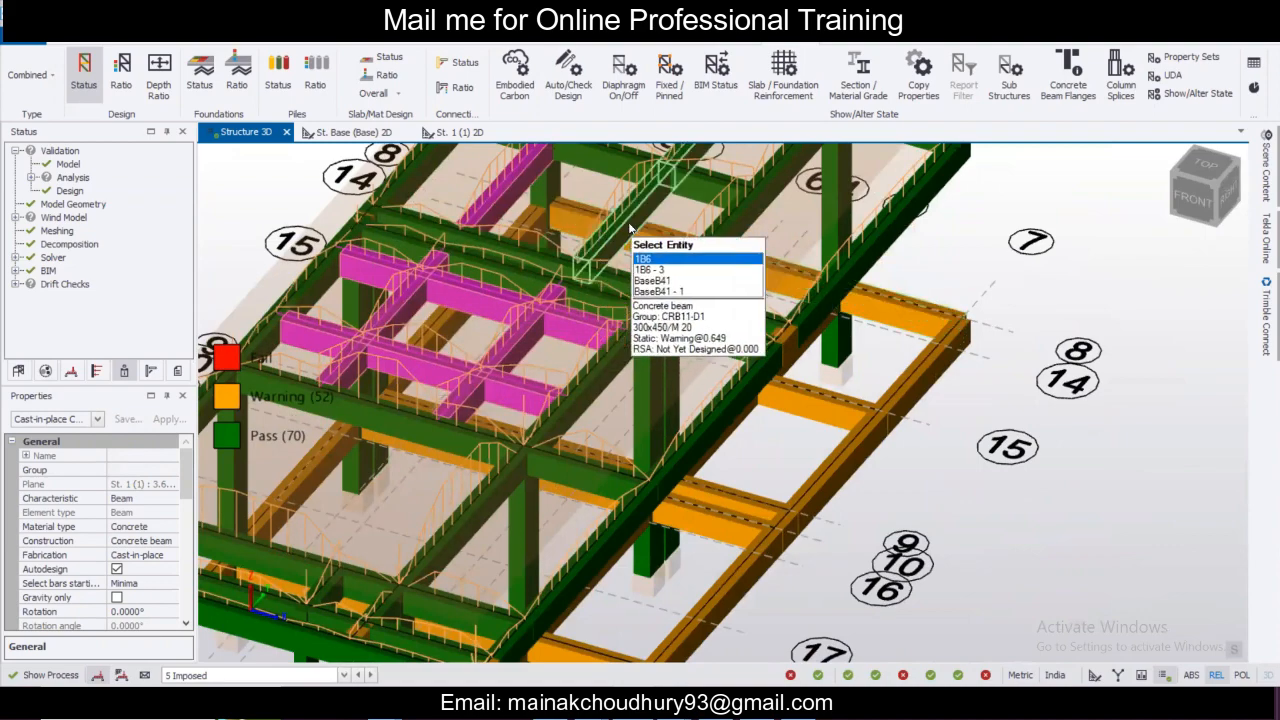
left_click(629, 225, "ctrl")
right_click_drag(846, 321, 476, 330)
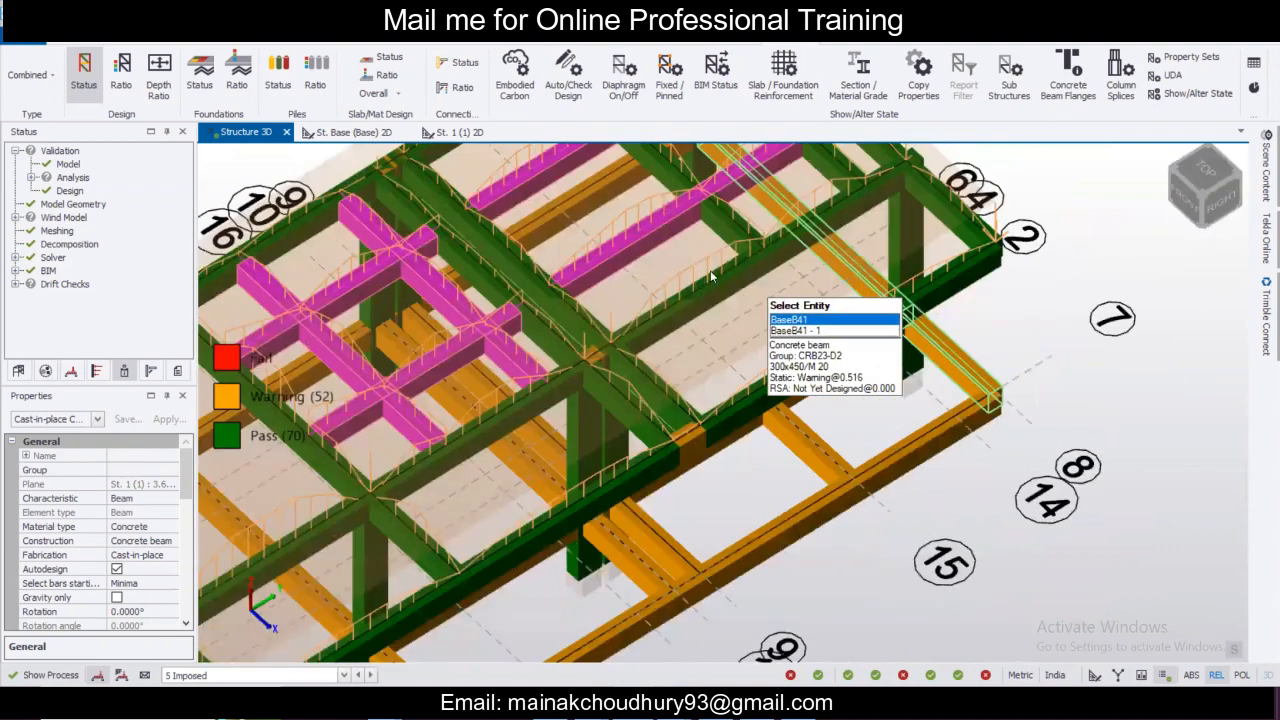
right_click_drag(711, 277, 756, 262)
scroll(742, 268, "down", 1)
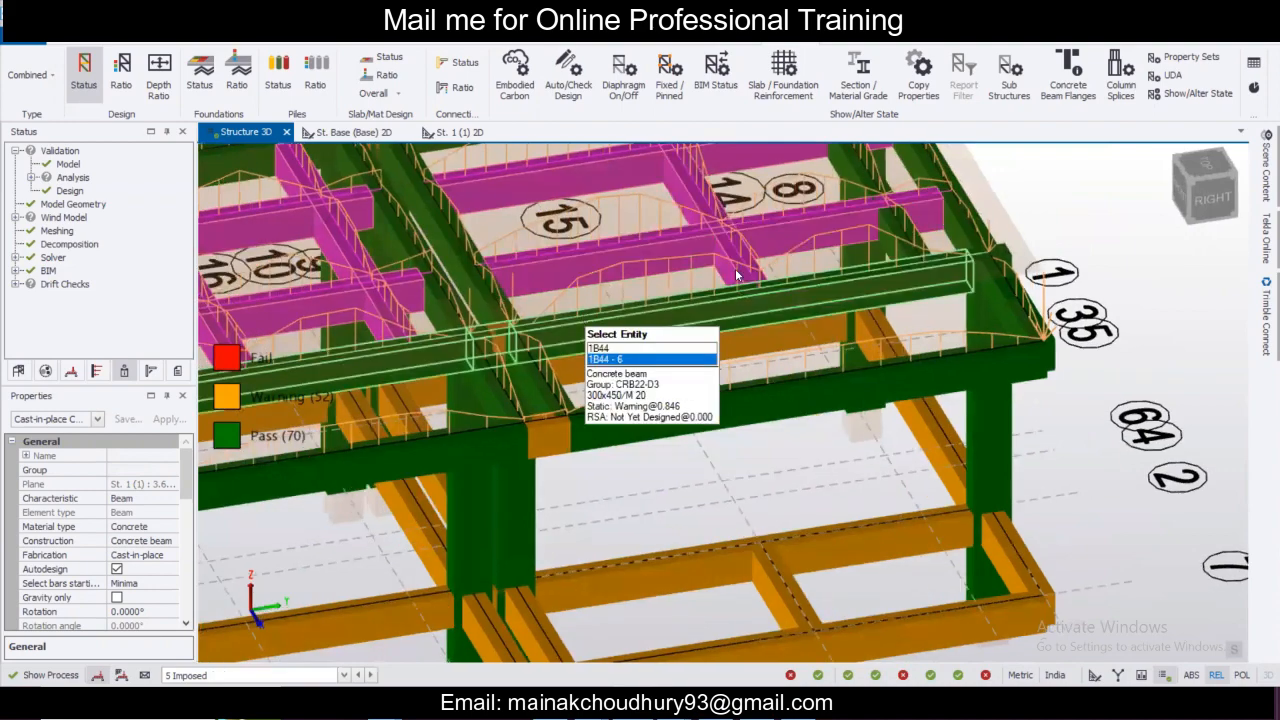
scroll(797, 219, "down", 2)
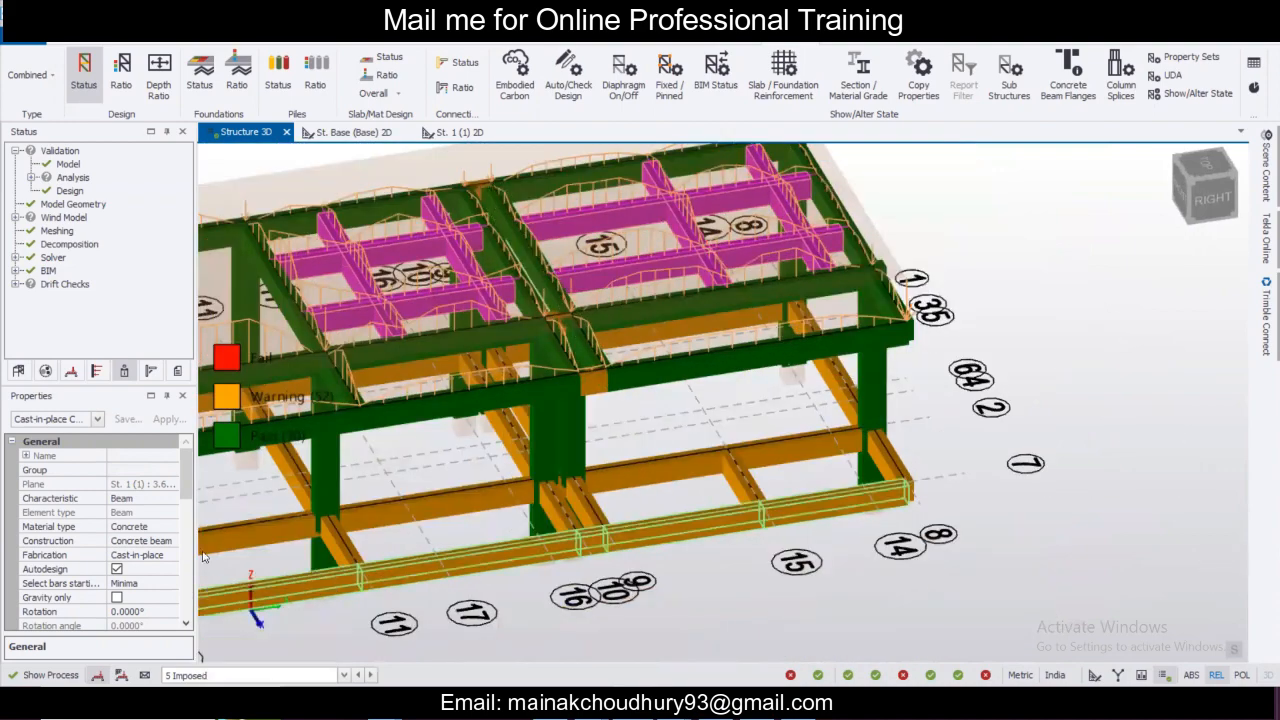
mouse_move(191, 490)
left_mouse_down()
mouse_move(192, 618)
mouse_move(193, 512)
left_mouse_up()
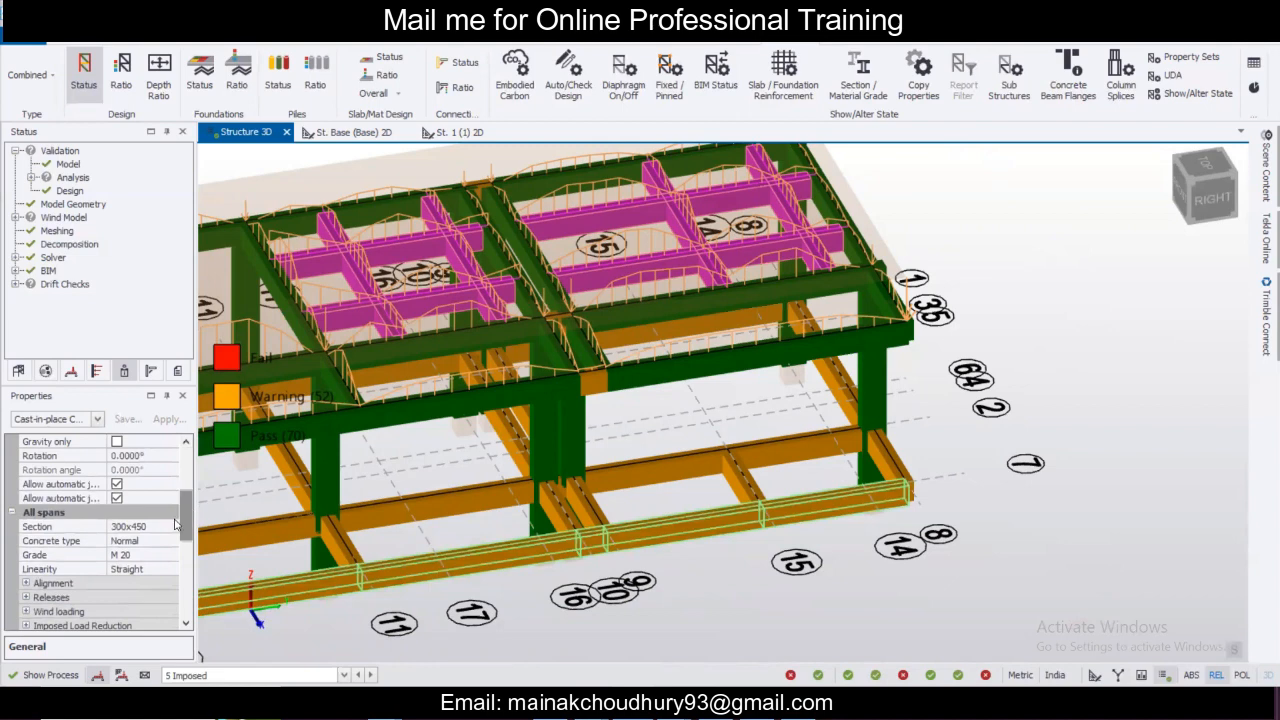
left_click(160, 527)
left_click(158, 570)
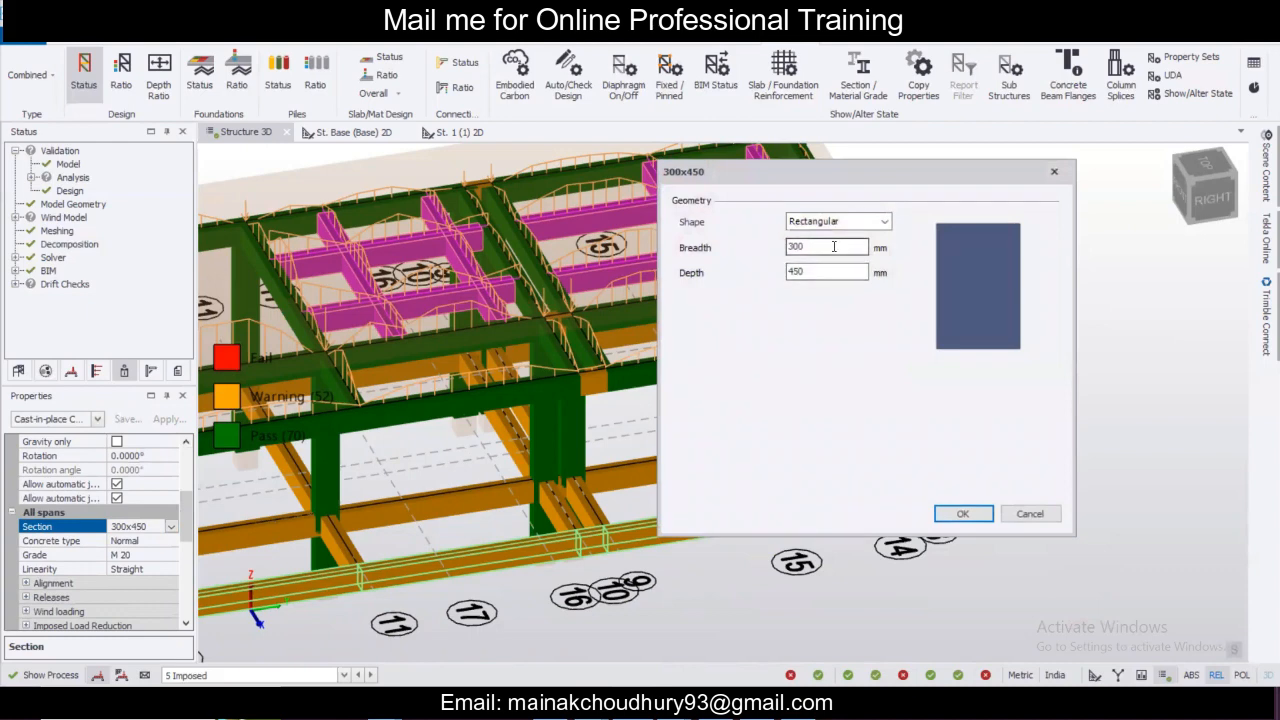
left_click_drag(834, 246, 678, 249)
type("250")
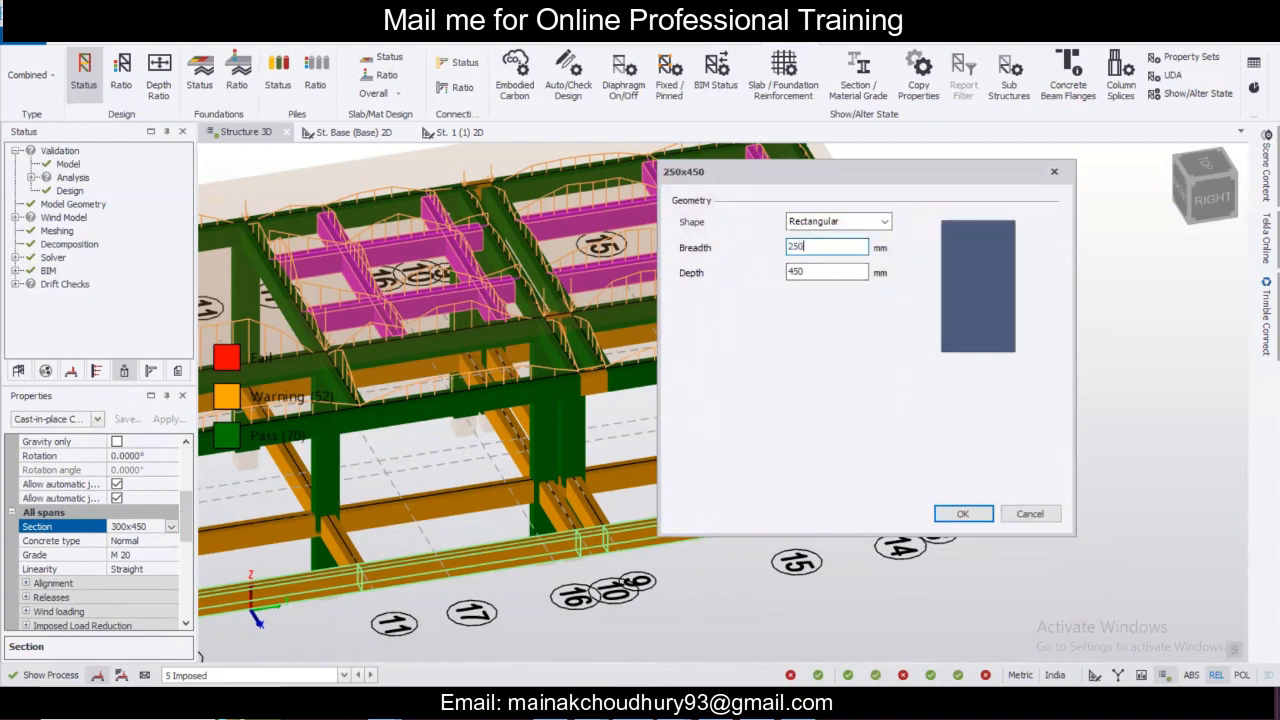
left_click_drag(840, 271, 718, 273)
type("175")
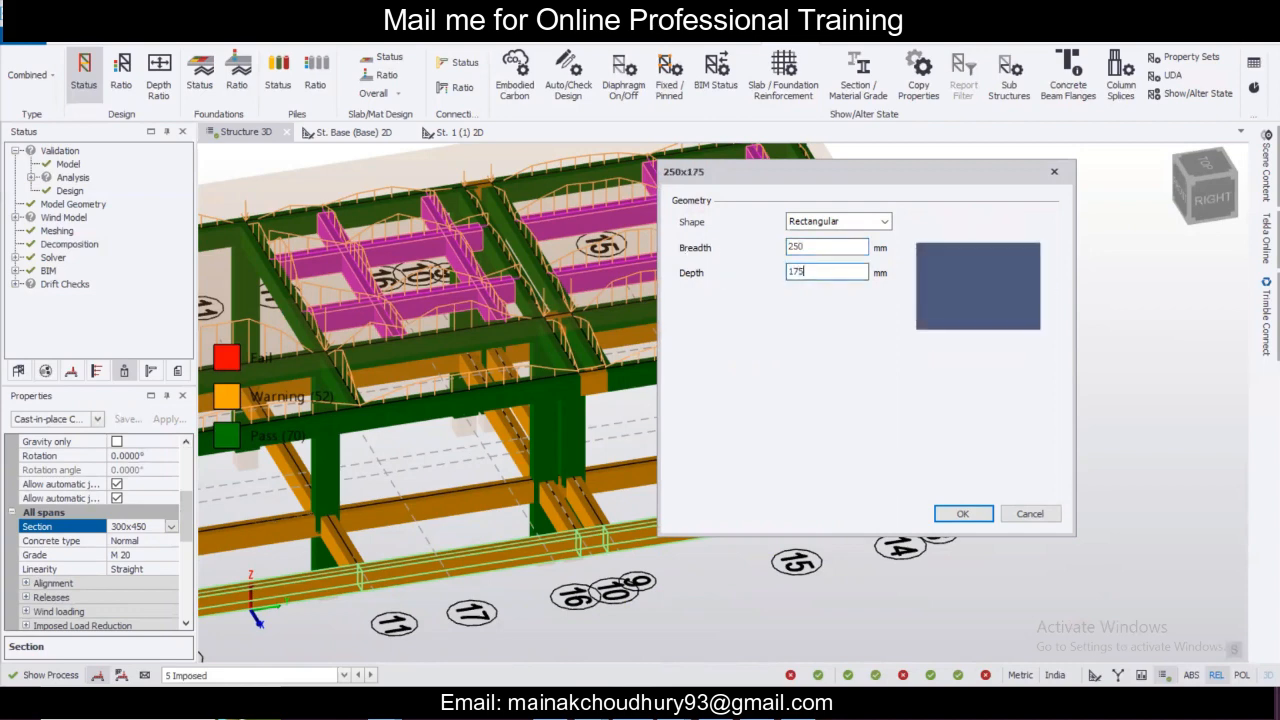
left_click(962, 513)
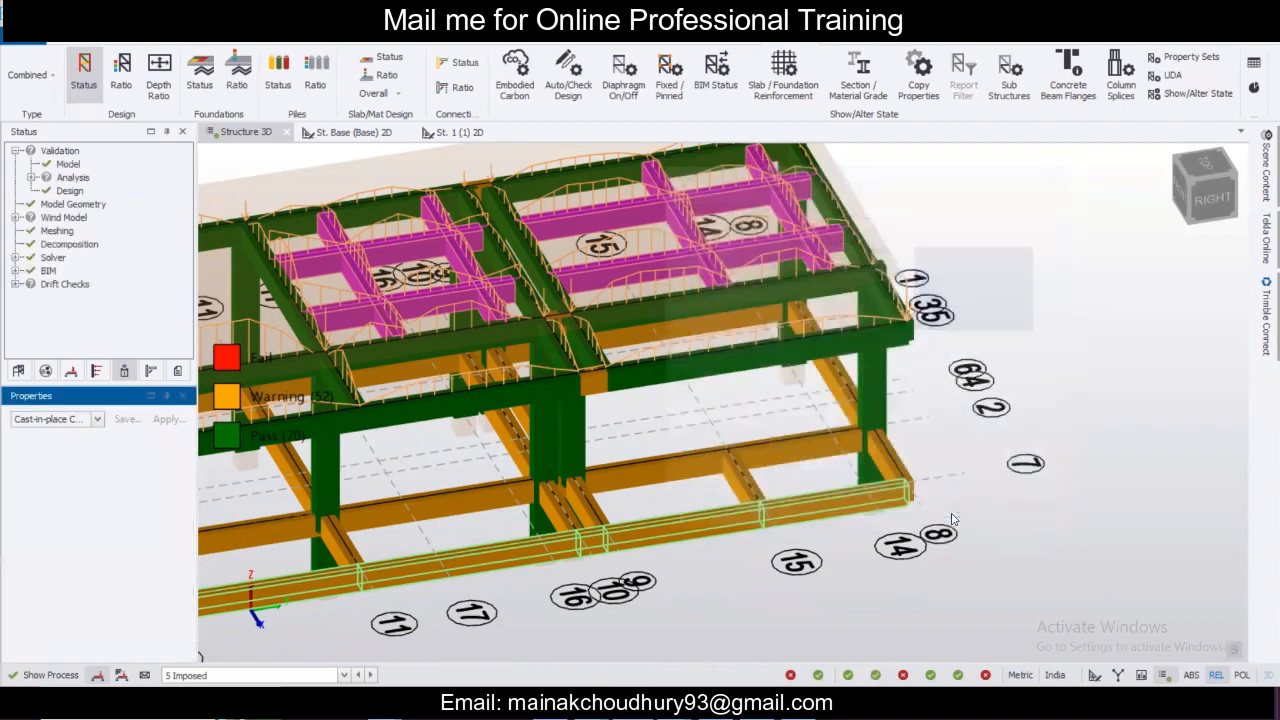
Run the static design for the selected secondary roof beams only, and clear the selection.
scroll(671, 308, "down", 2)
scroll(655, 310, "down", 3)
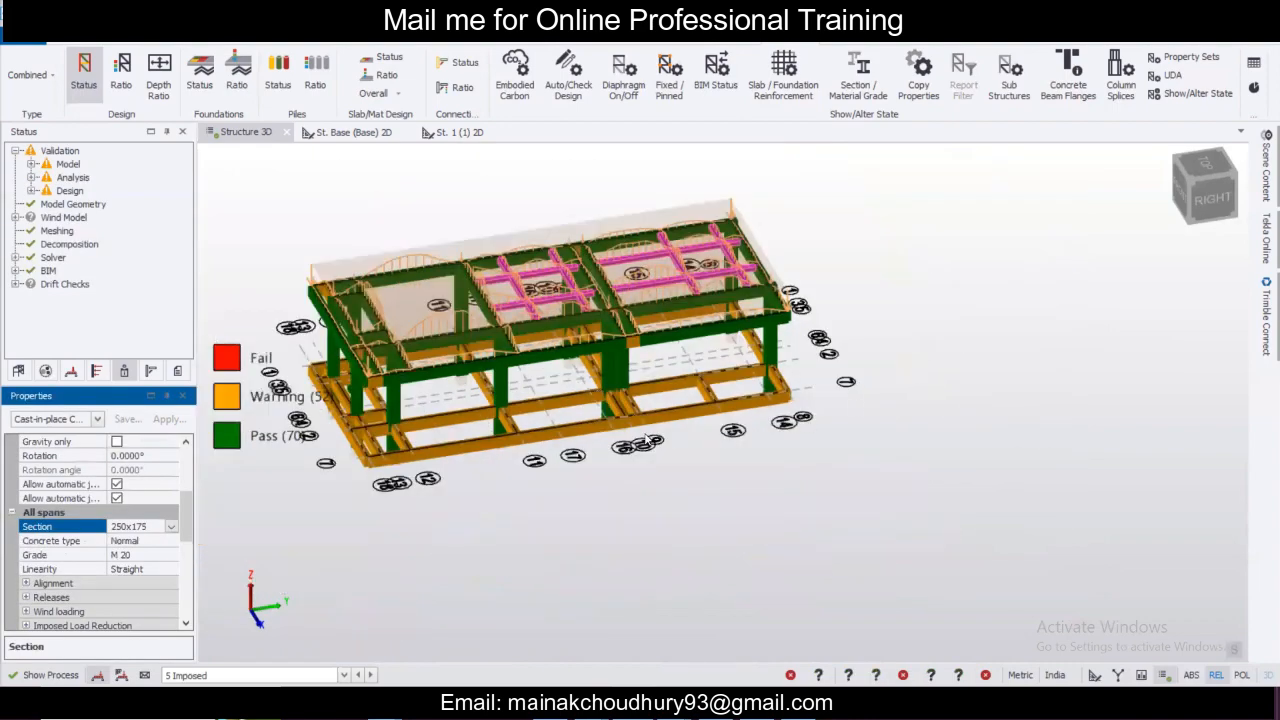
right_click_drag(739, 429, 997, 313)
scroll(624, 275, "up", 3)
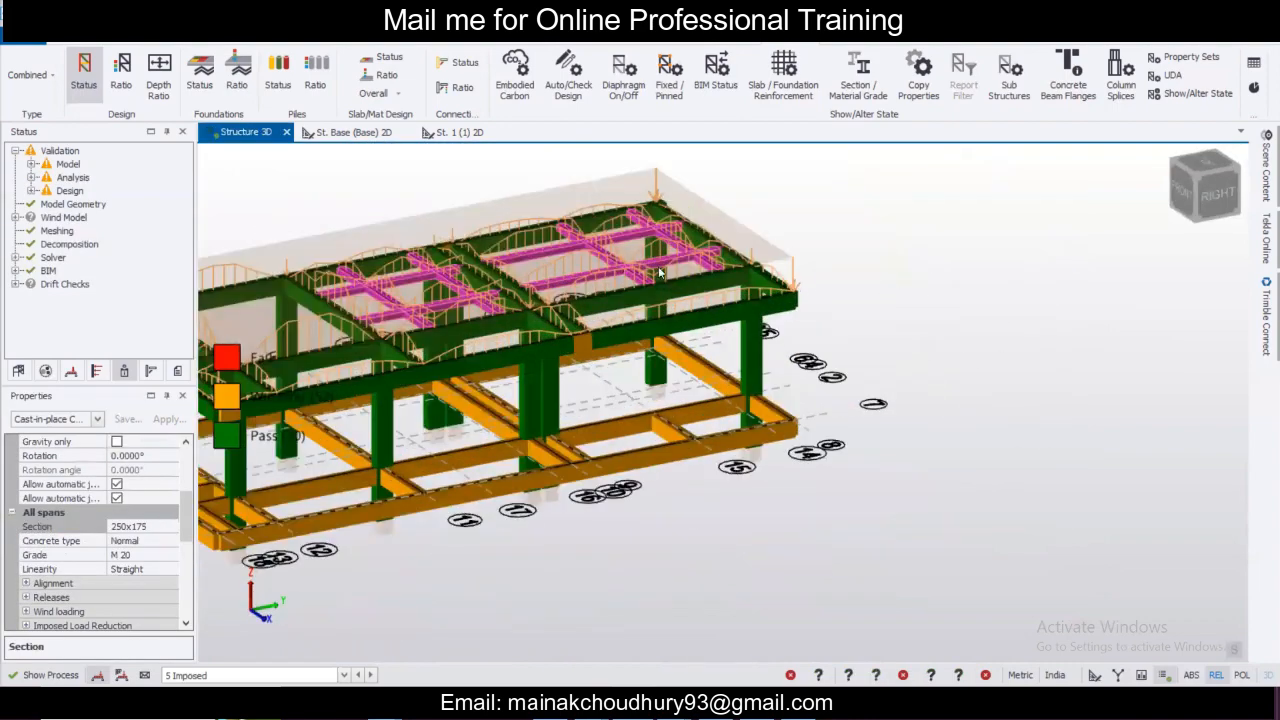
scroll(659, 272, "up", 2)
scroll(663, 275, "down", 3)
right_click_drag(977, 346, 908, 343)
scroll(908, 343, "down", 2)
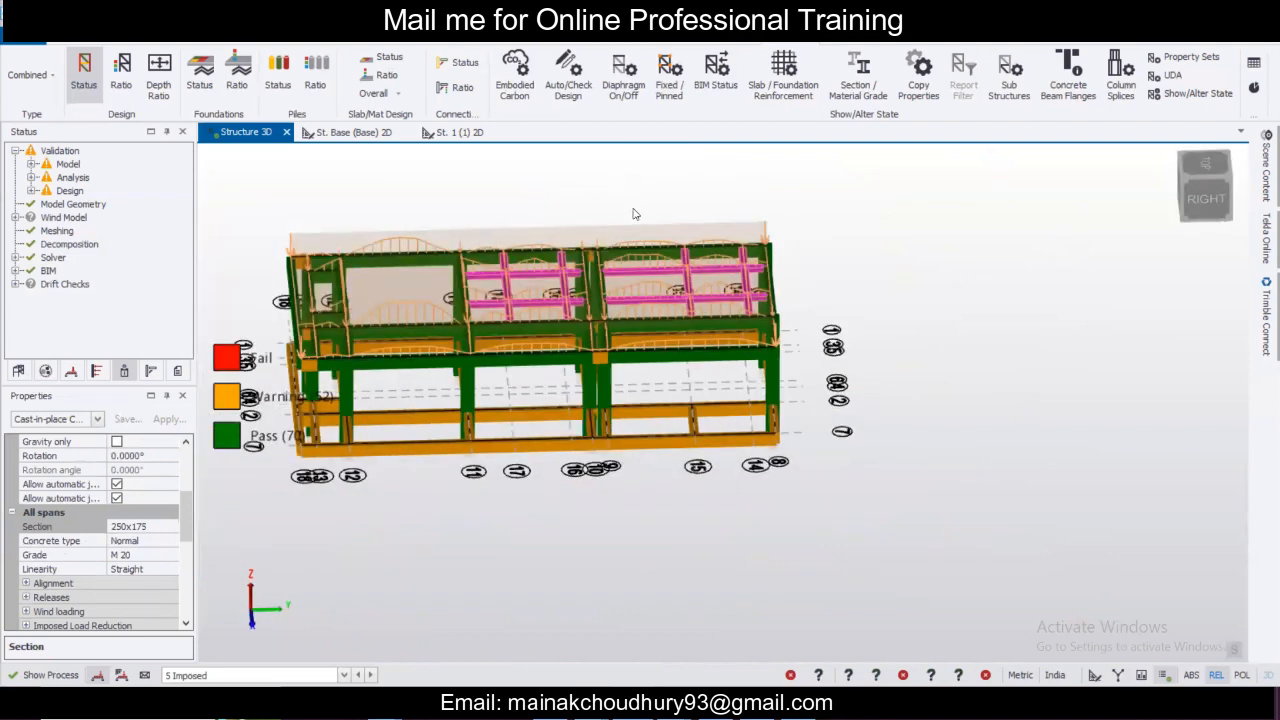
right_click(681, 300)
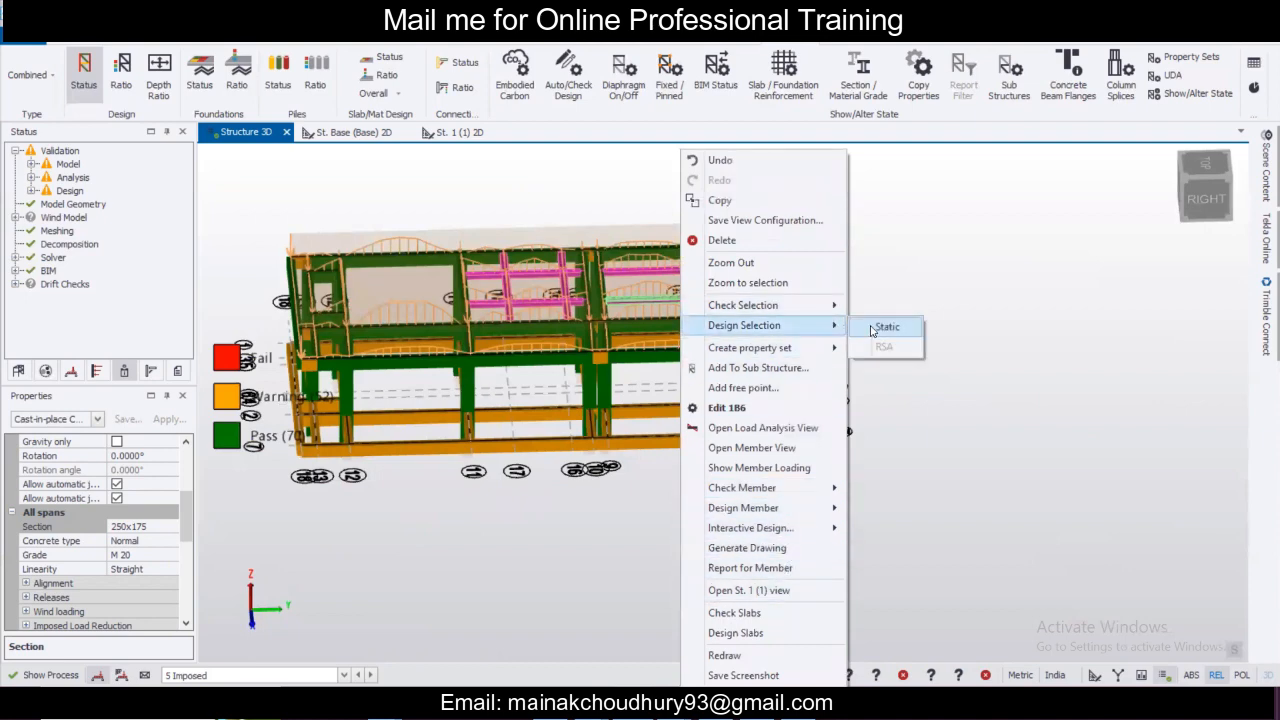
left_click(871, 329)
scroll(719, 315, "up", 2)
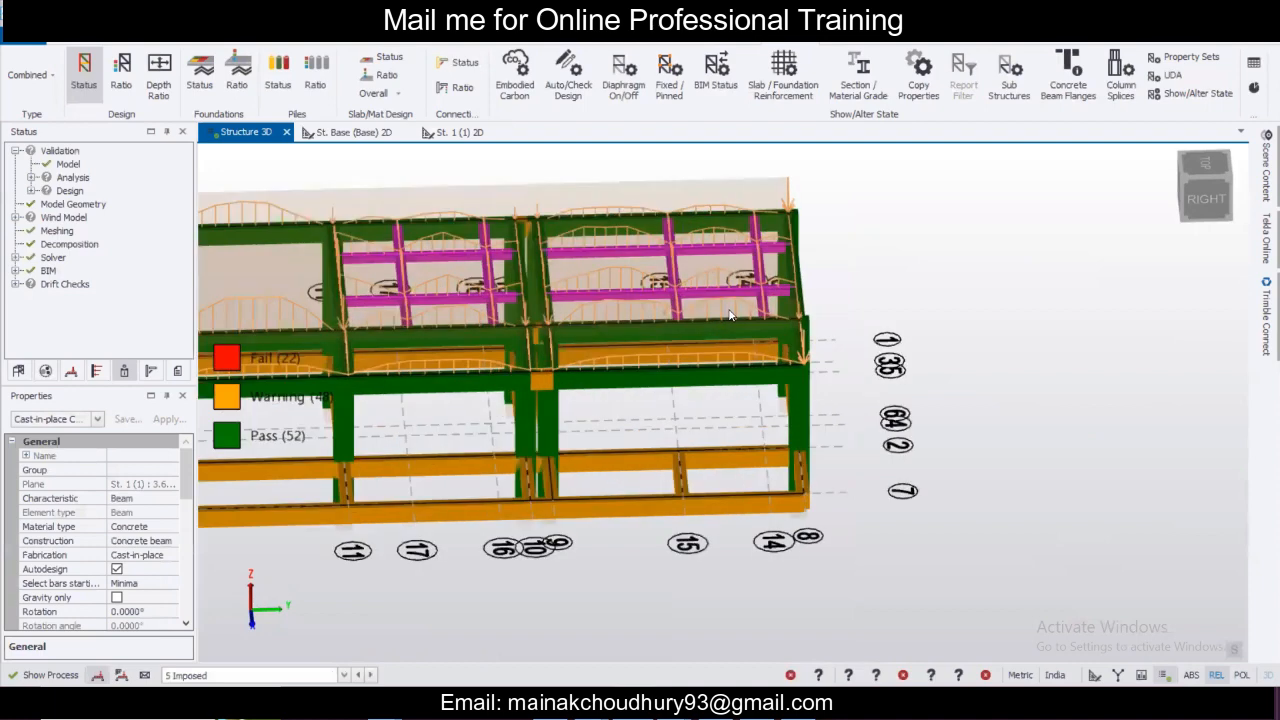
key("Escape")
Check the static design results of secondary roof beam 1B6.
left_click(720, 295)
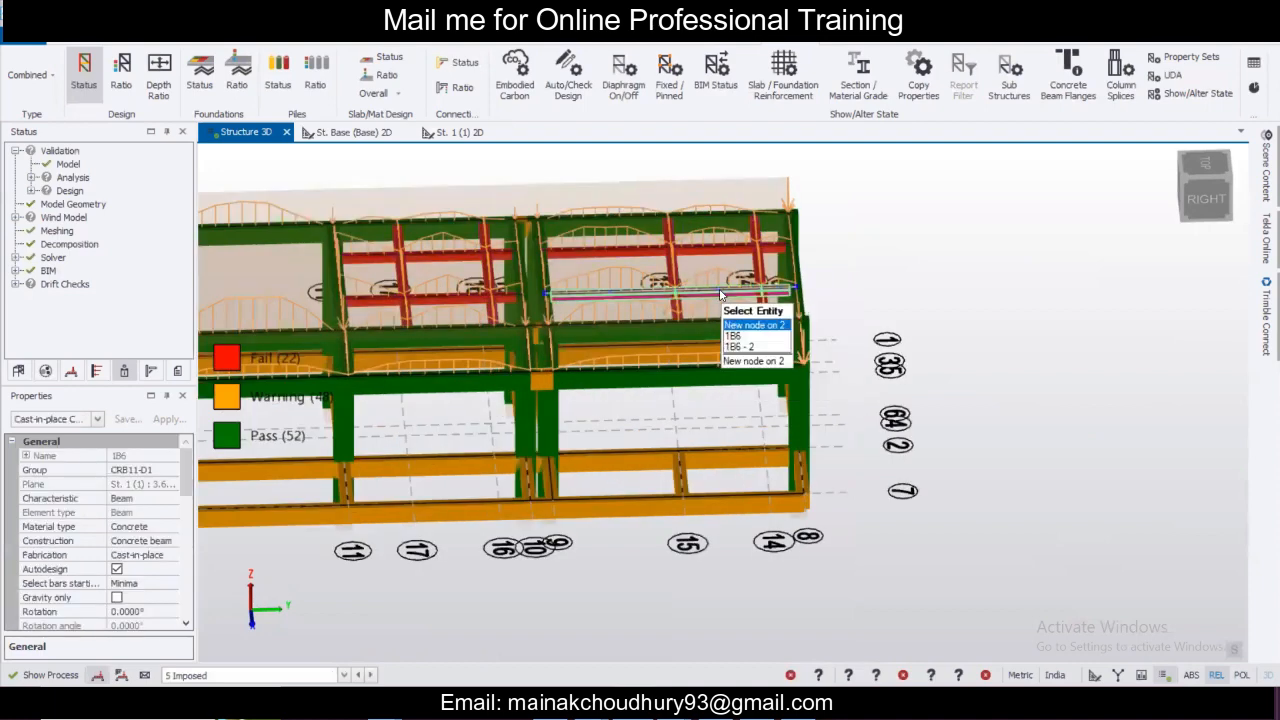
right_click(721, 295)
left_click(905, 312)
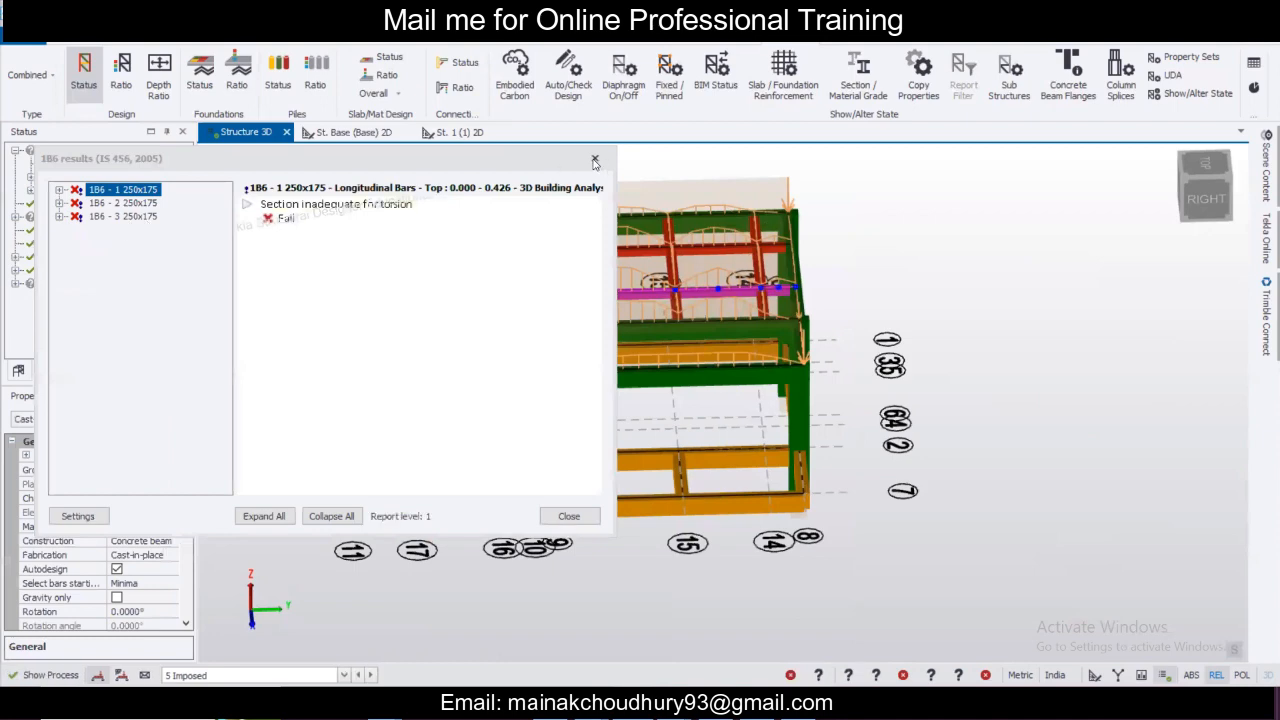
left_click(452, 264)
Set the section of all eight secondary roof beams in the two beam-grid bays to rectangular, 275 mm breadth and 275 mm depth.
scroll(452, 264, "up", 1)
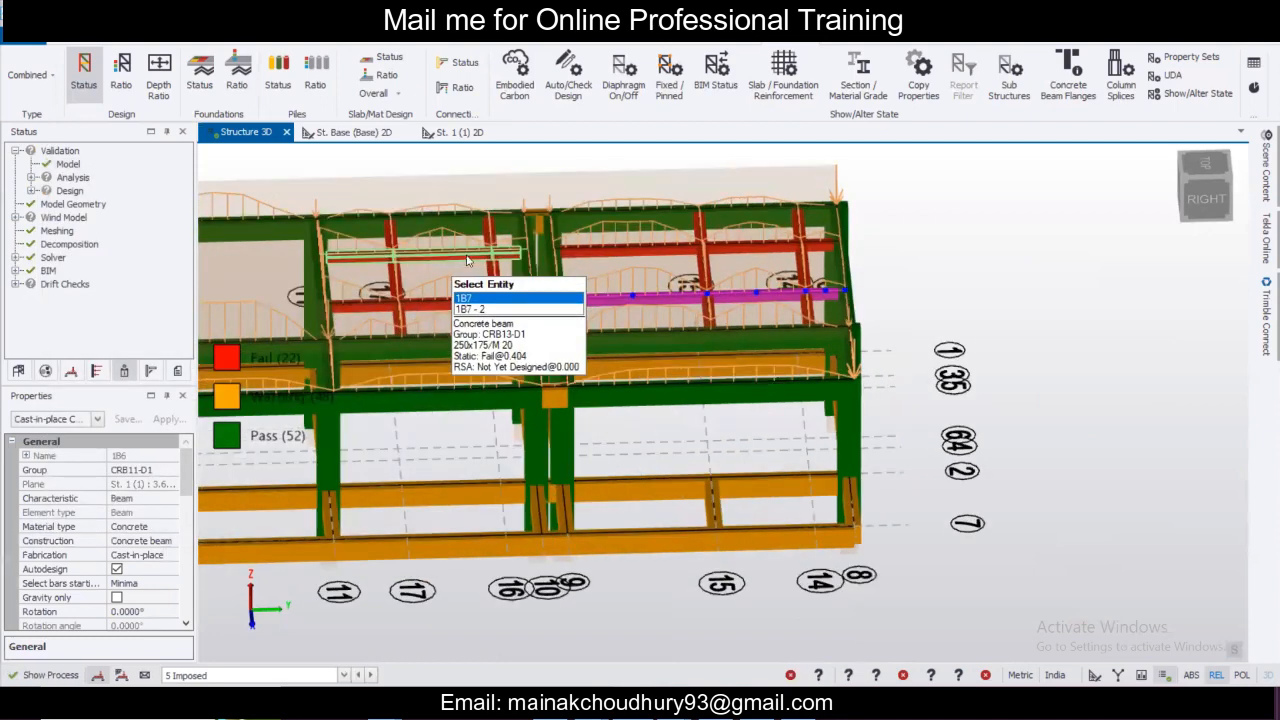
left_click(467, 259)
left_click(590, 248, "ctrl")
left_click(493, 282, "ctrl")
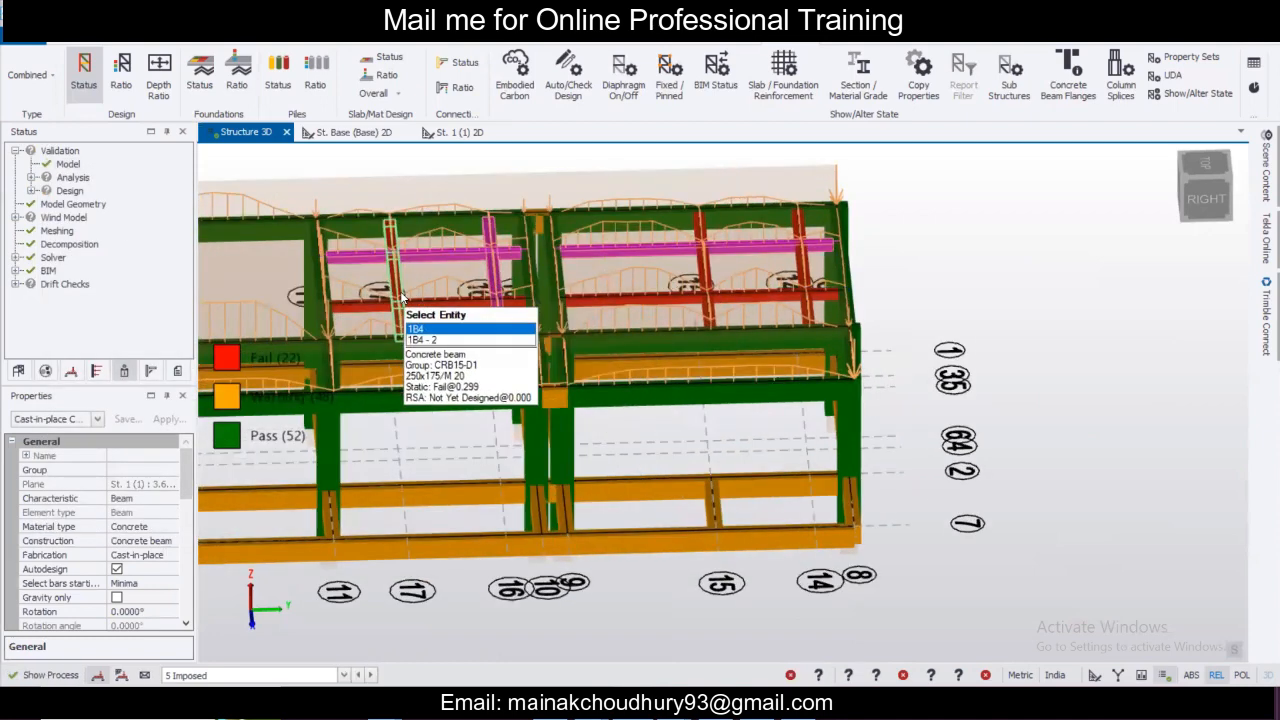
left_click(403, 297, "ctrl")
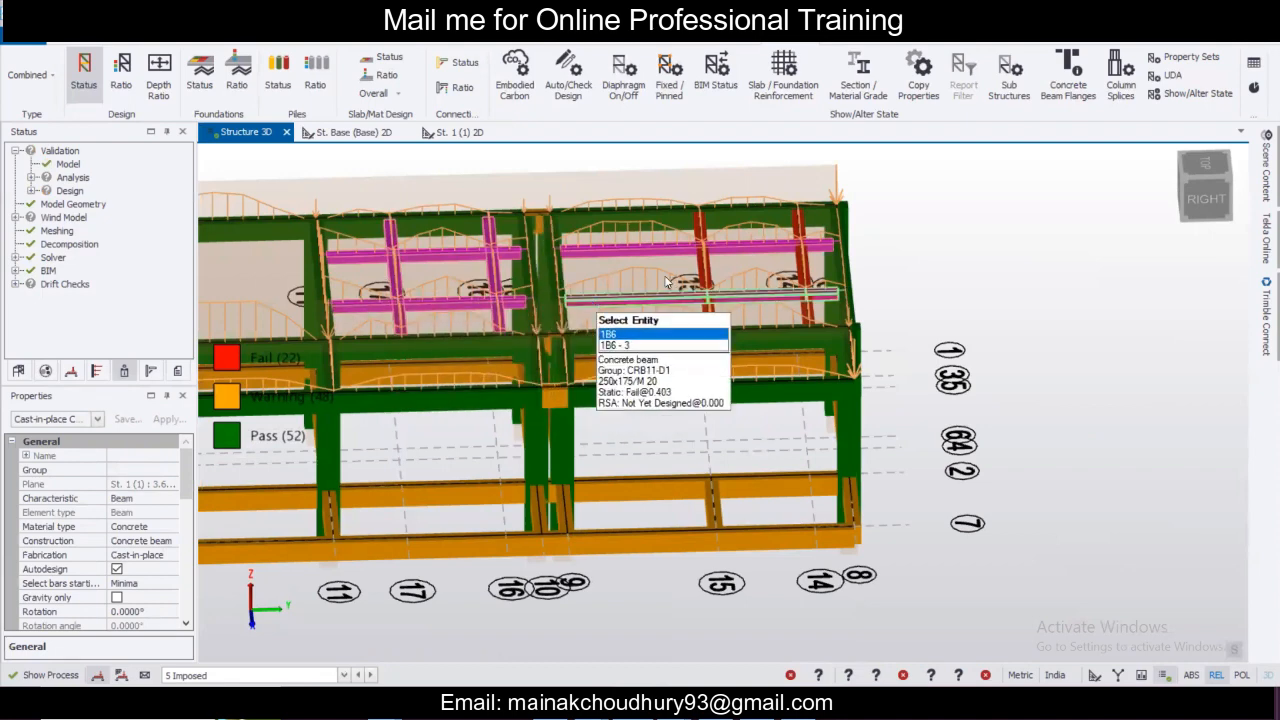
left_click(703, 271, "ctrl")
left_click(803, 271, "ctrl")
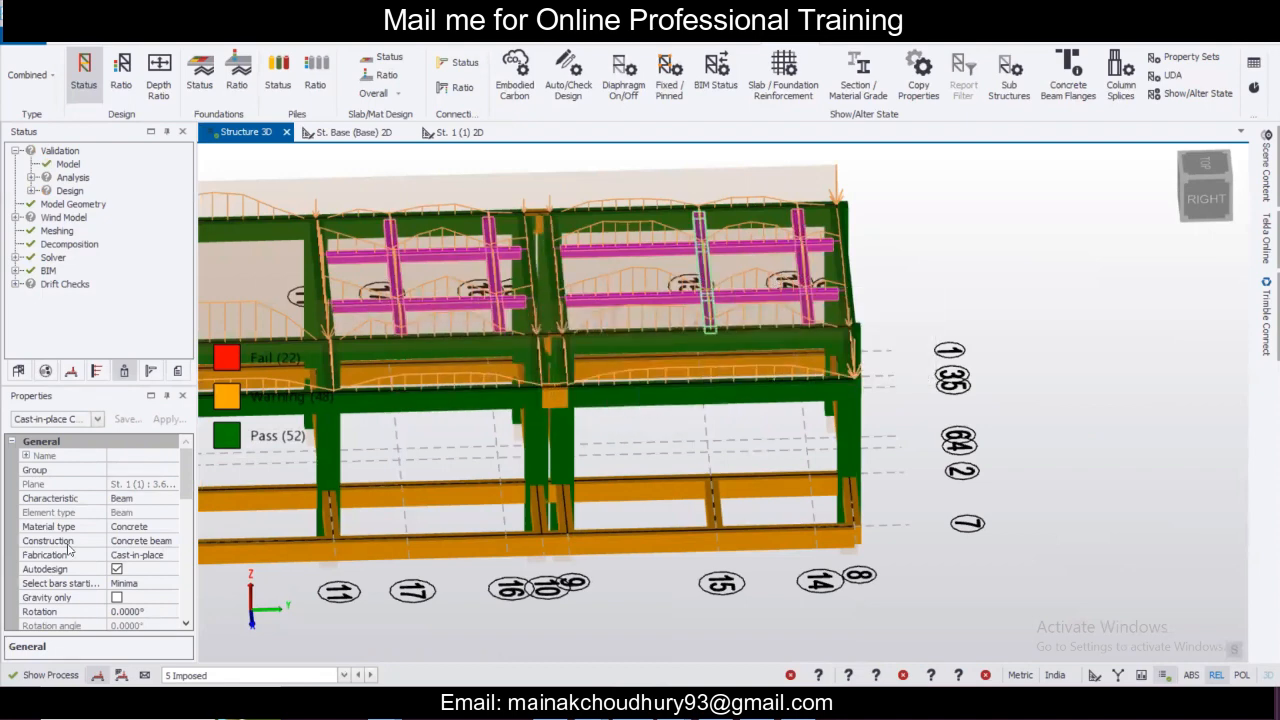
left_click_drag(185, 481, 184, 519)
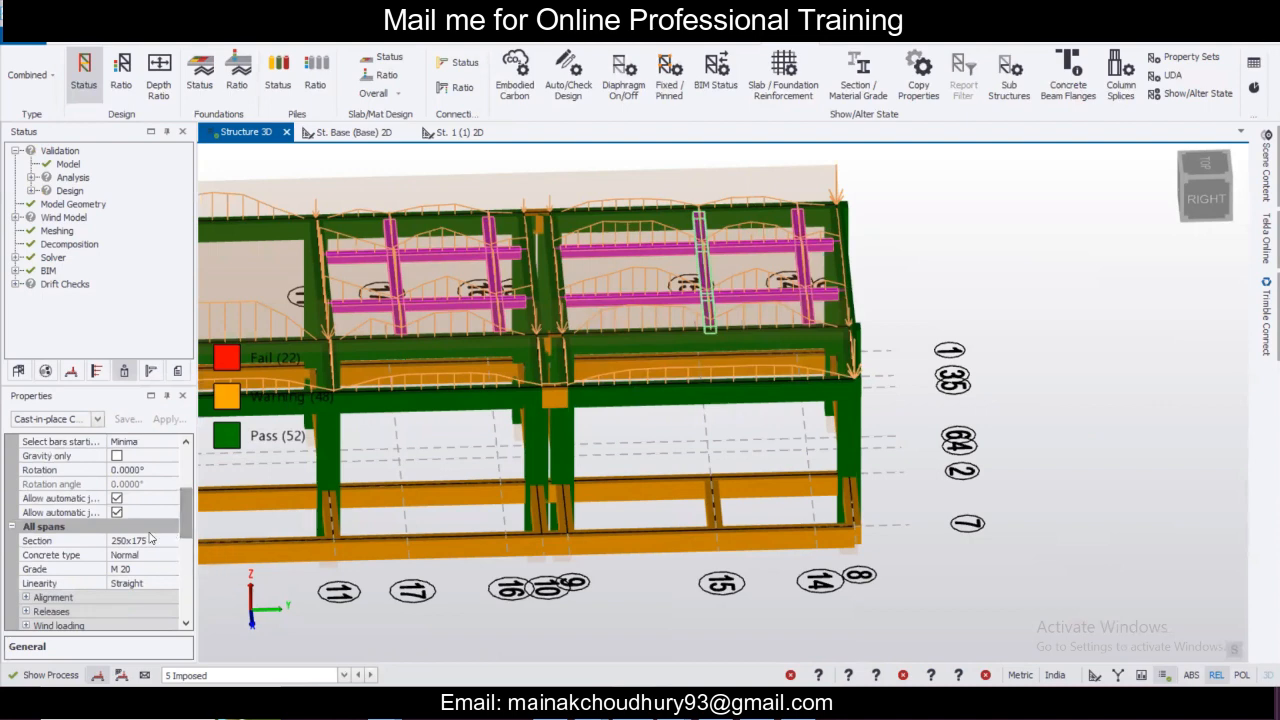
left_click(150, 538)
left_click(171, 540)
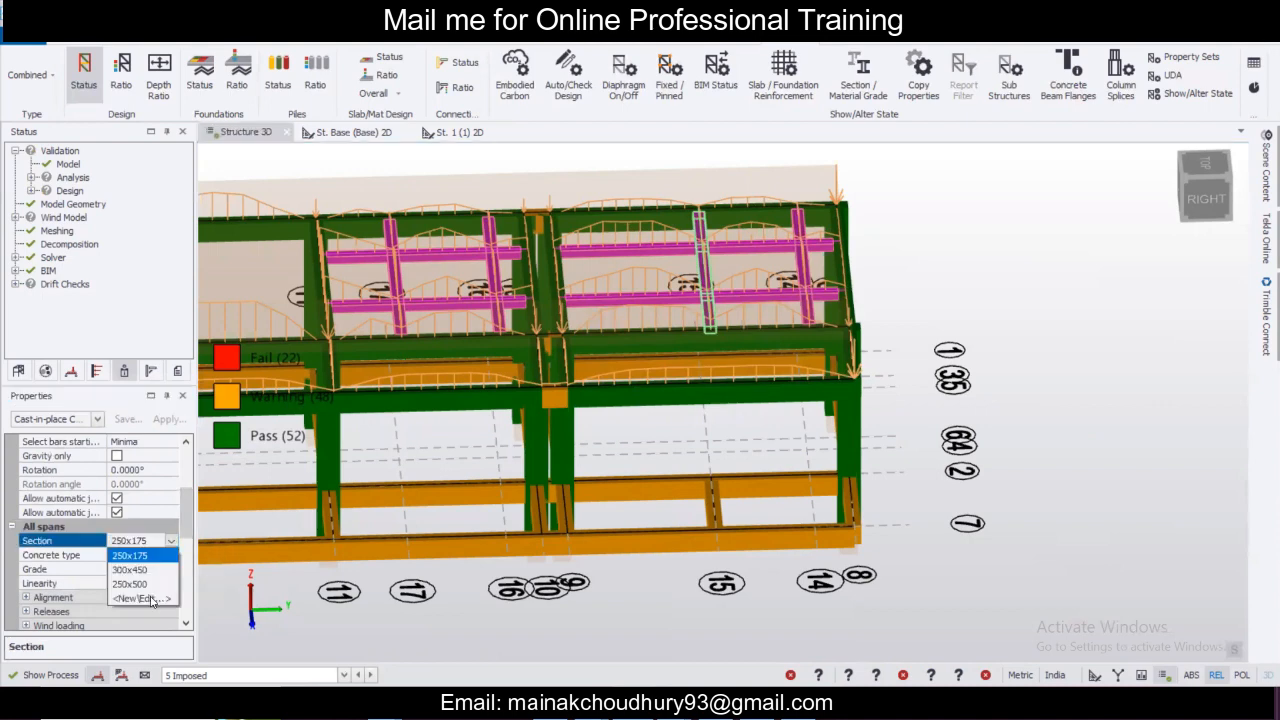
left_click(140, 598)
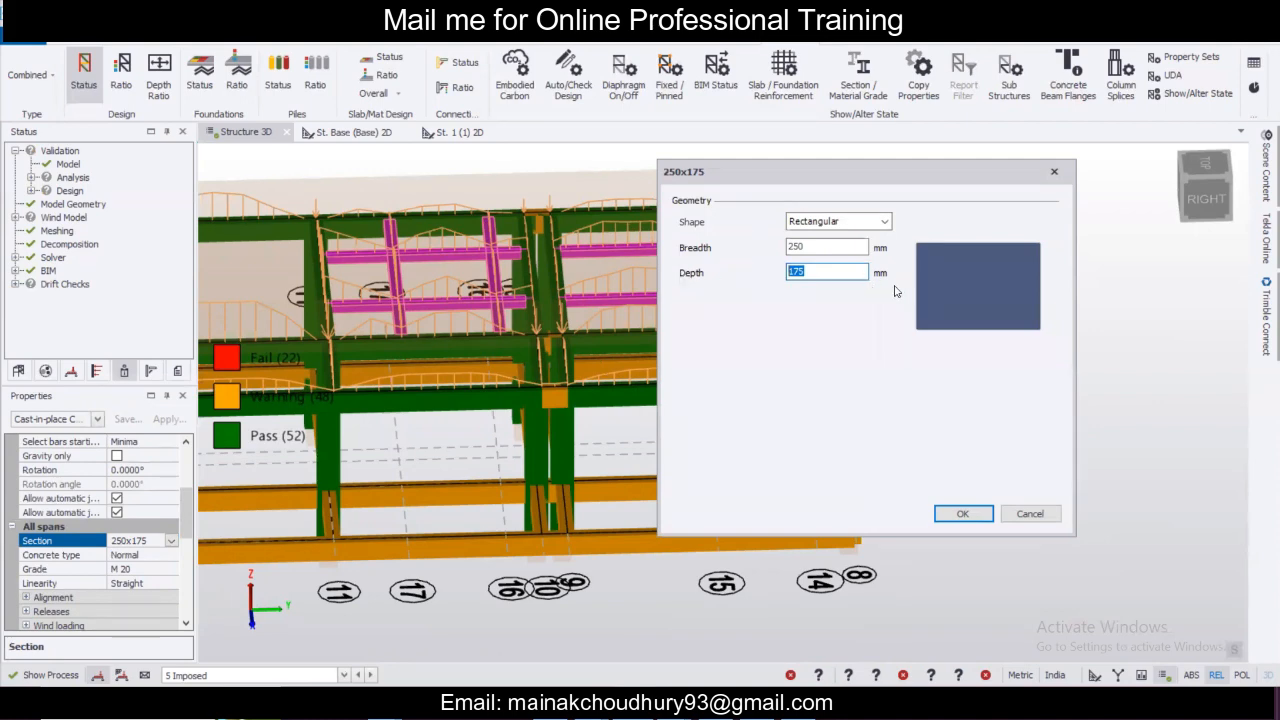
type("275")
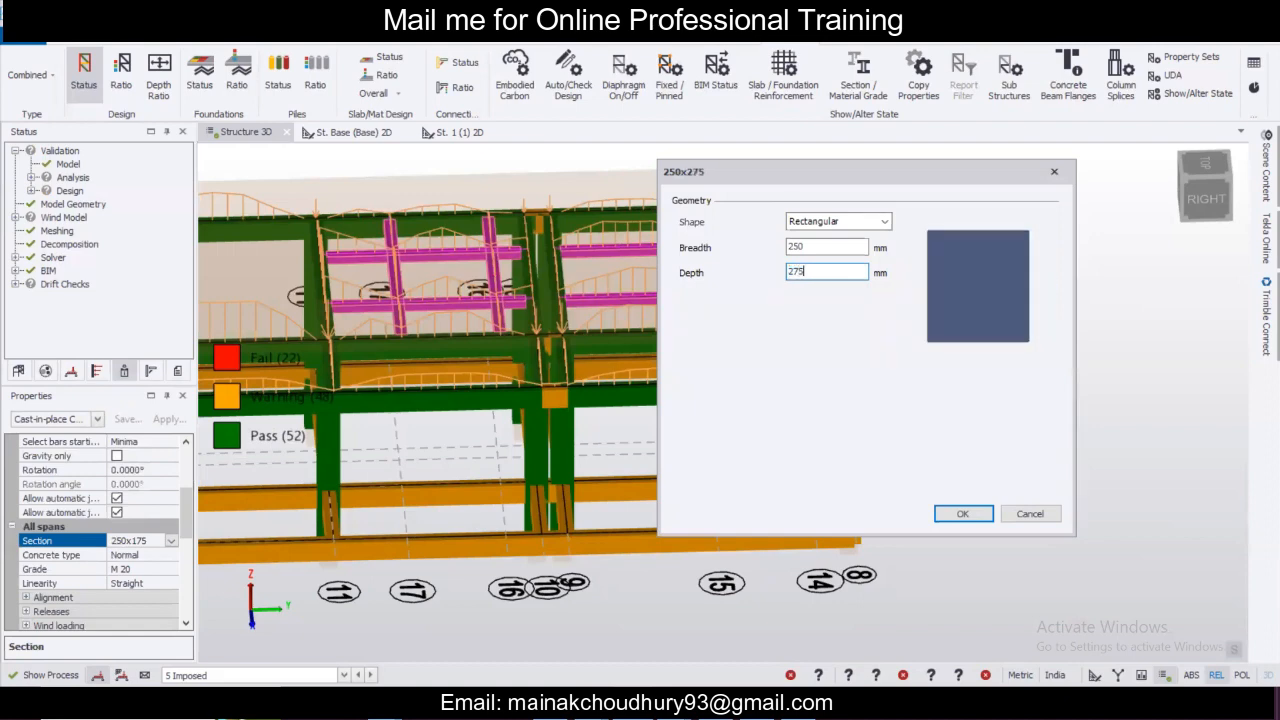
double_click(826, 247)
type("275")
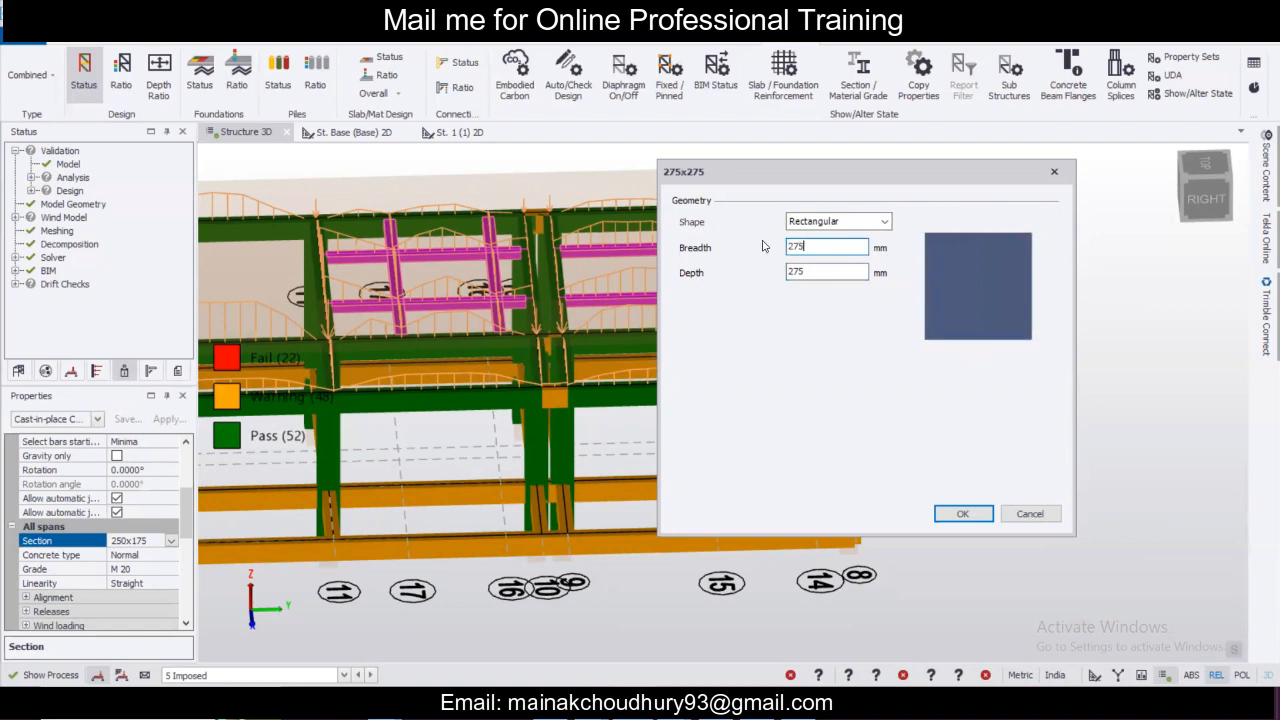
left_click(963, 513)
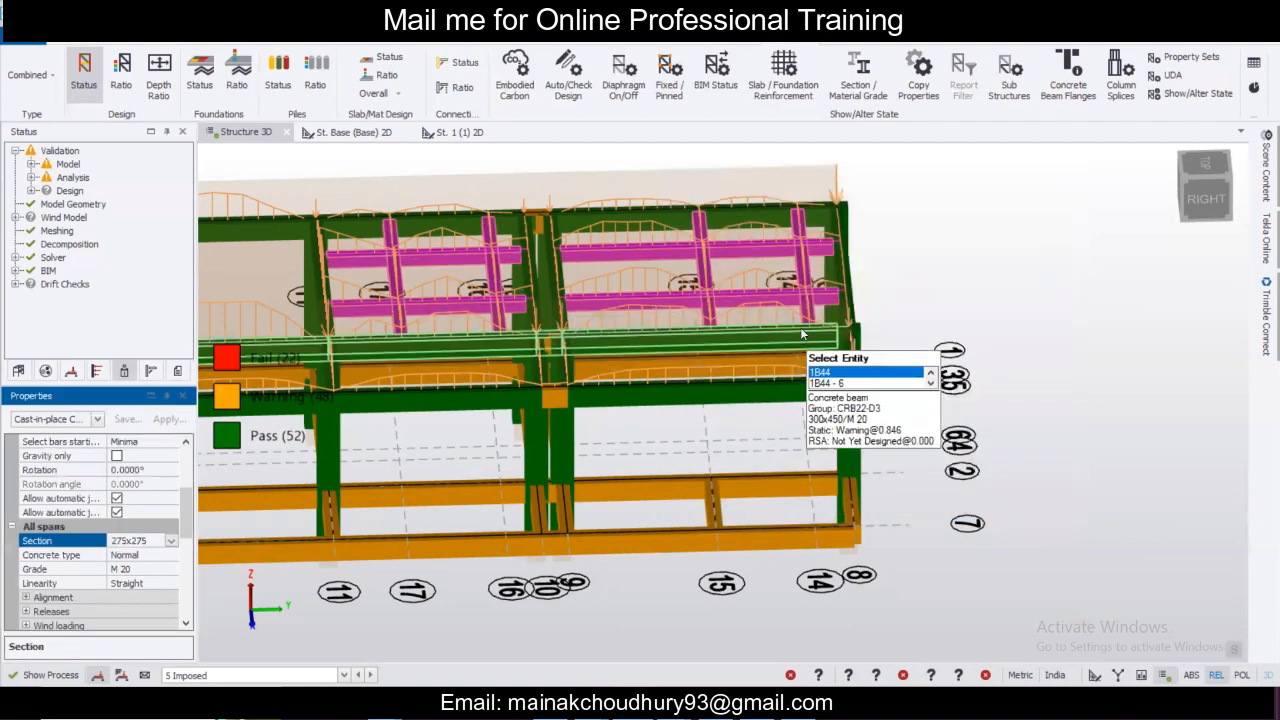
Run the static check on the selection of eight resized secondary roof beams only.
left_click(793, 299)
right_click(790, 300)
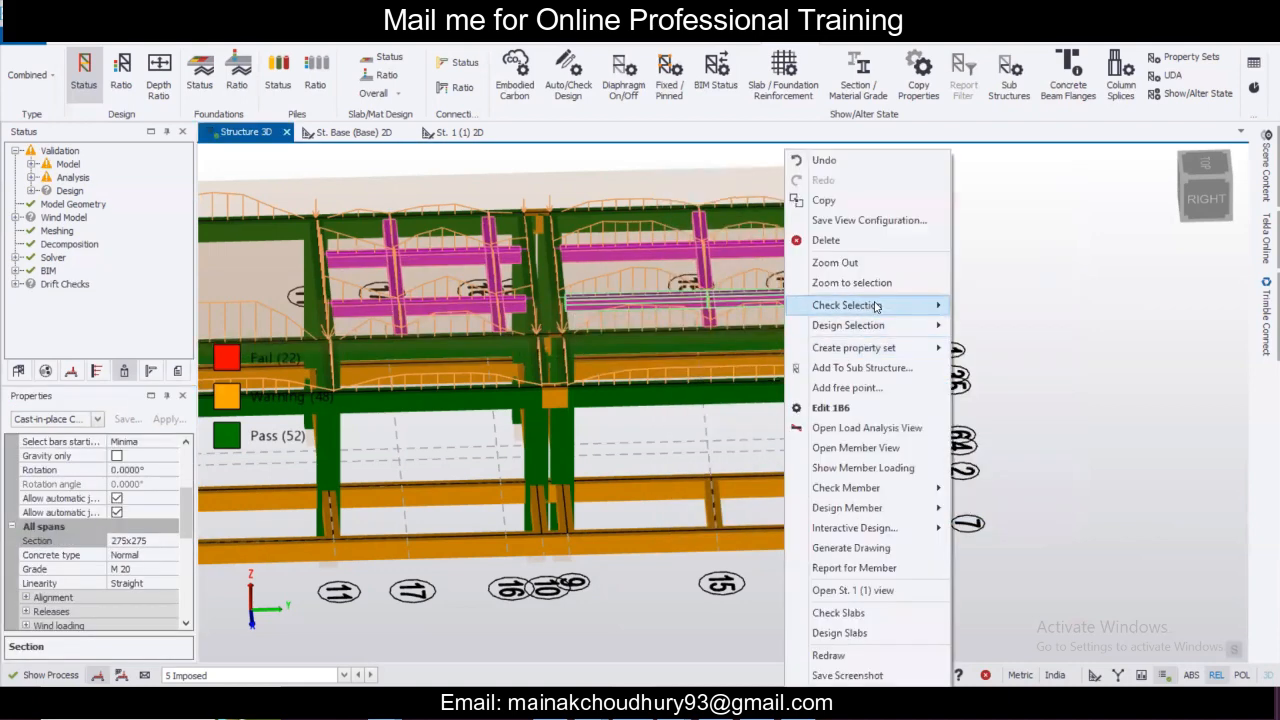
mouse_move(875, 306)
left_click(992, 307)
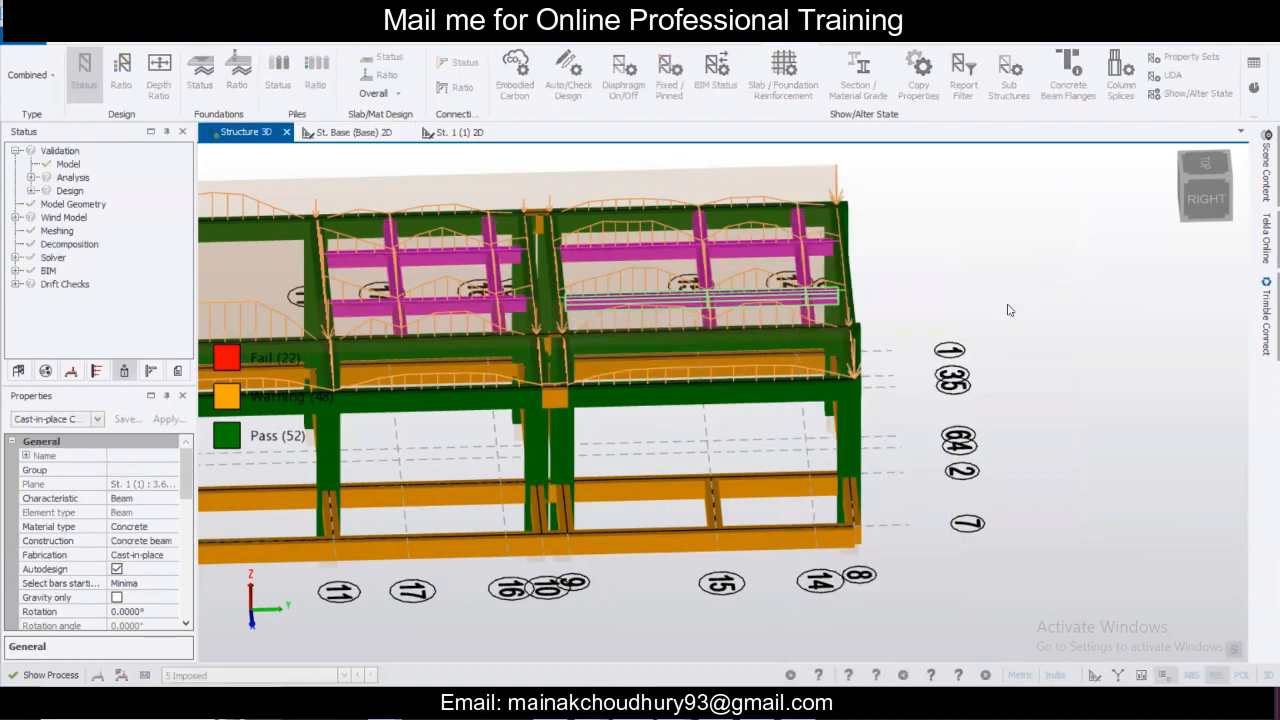
Check the static results of secondary roof beam 1B6 alone, reviewing each of its three 275x275 spans, and close the results.
left_click(757, 310)
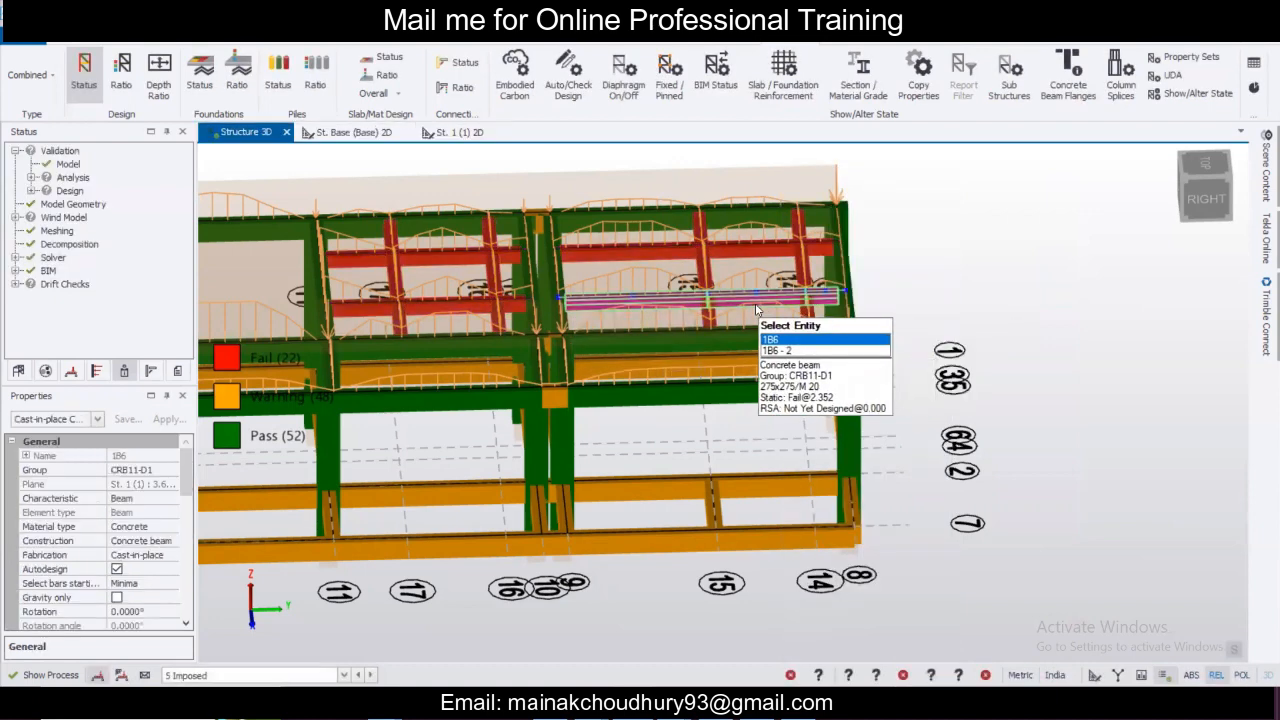
right_click(795, 310)
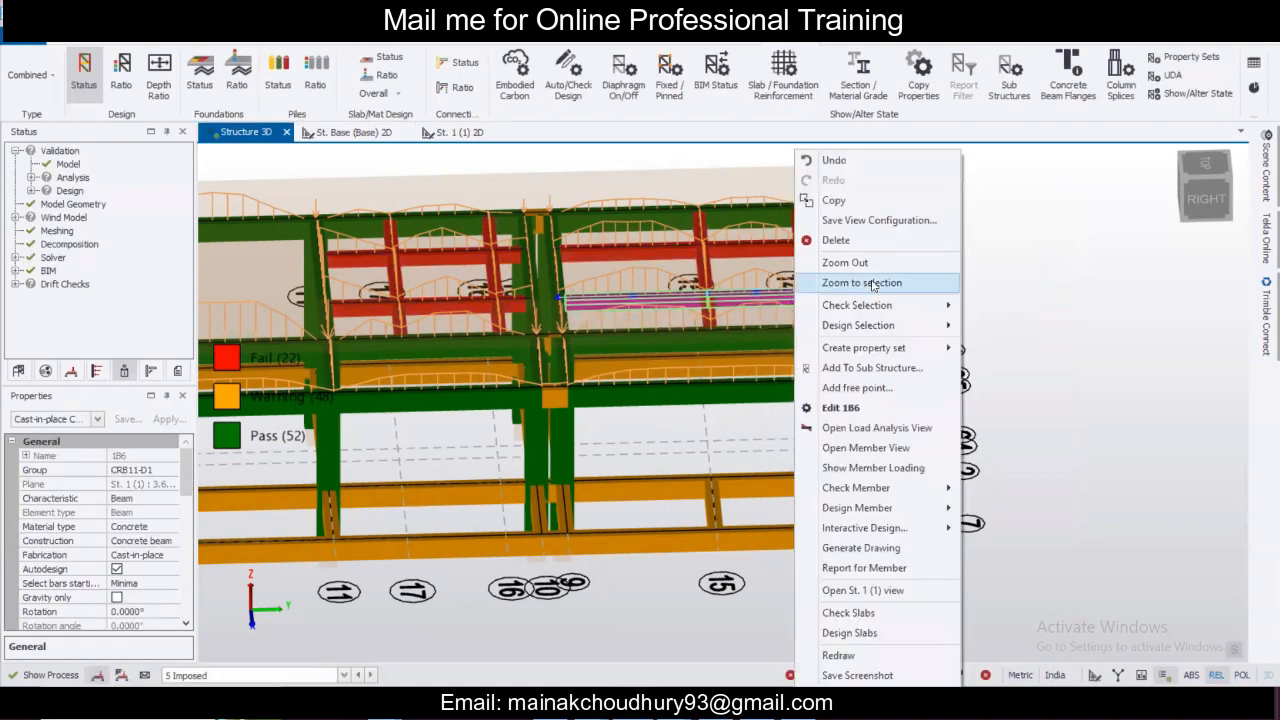
mouse_move(922, 309)
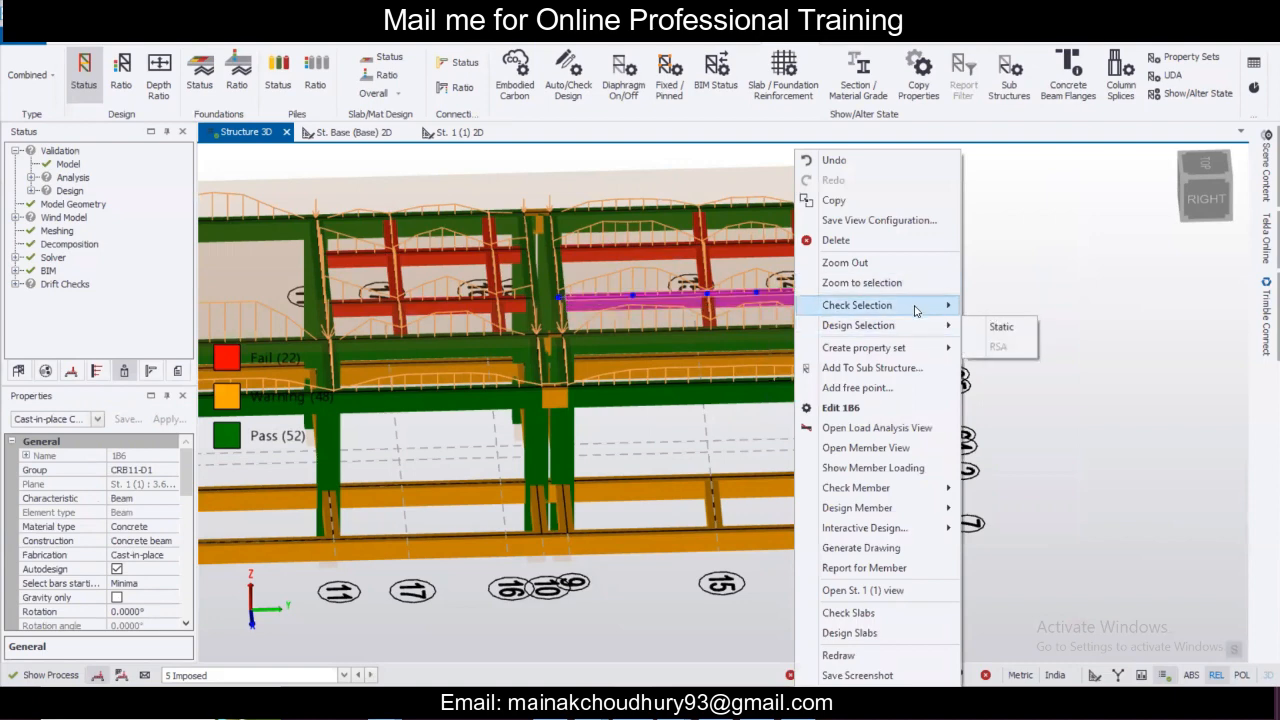
left_click(999, 307)
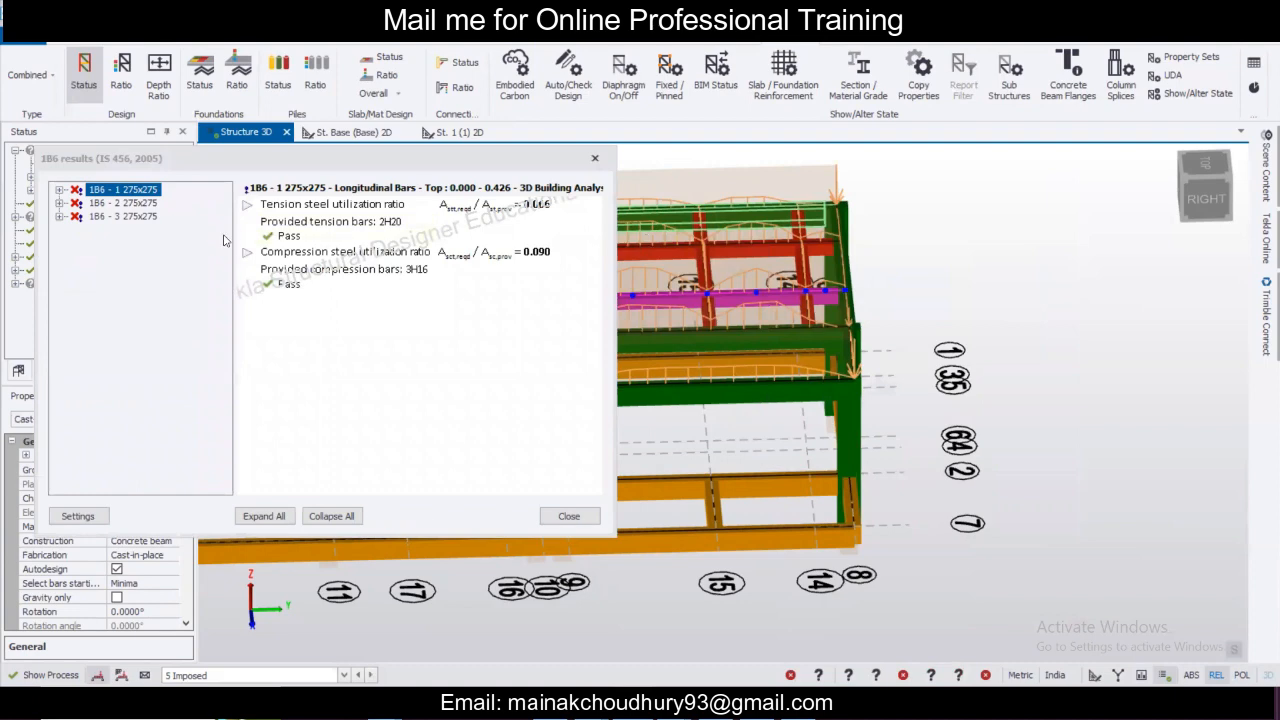
left_click(139, 203)
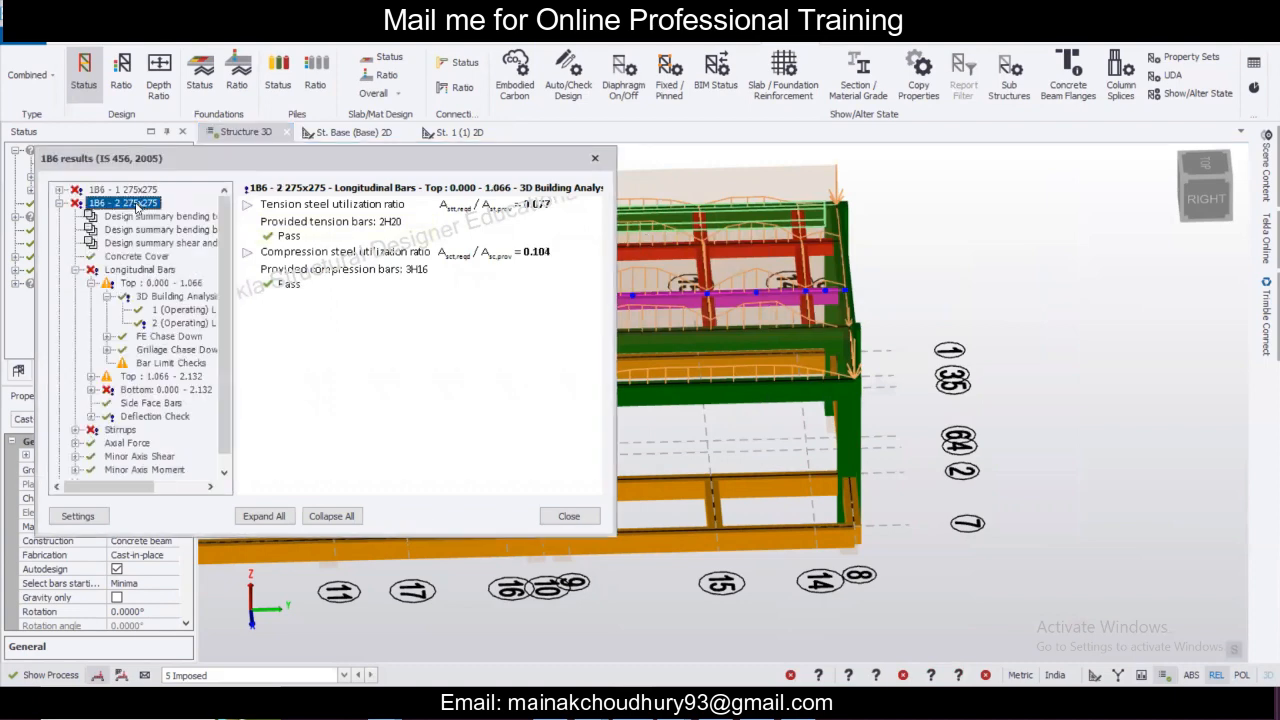
left_click(60, 204)
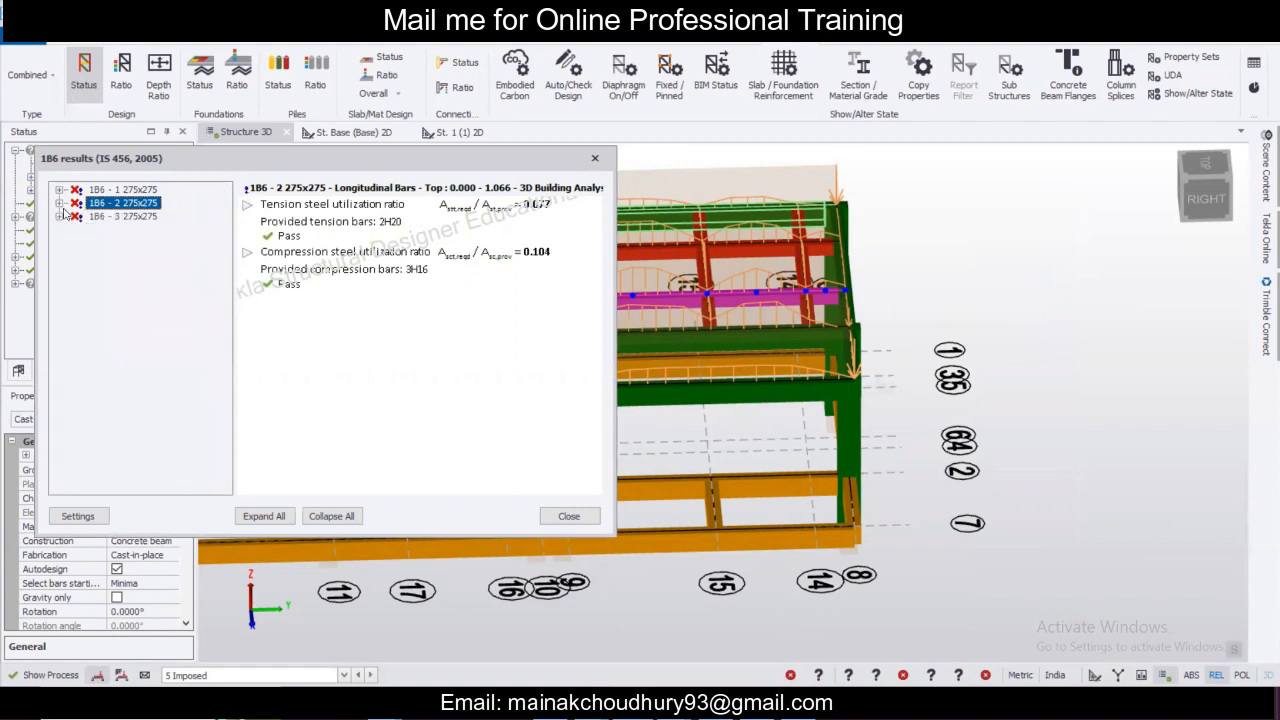
left_click(106, 217)
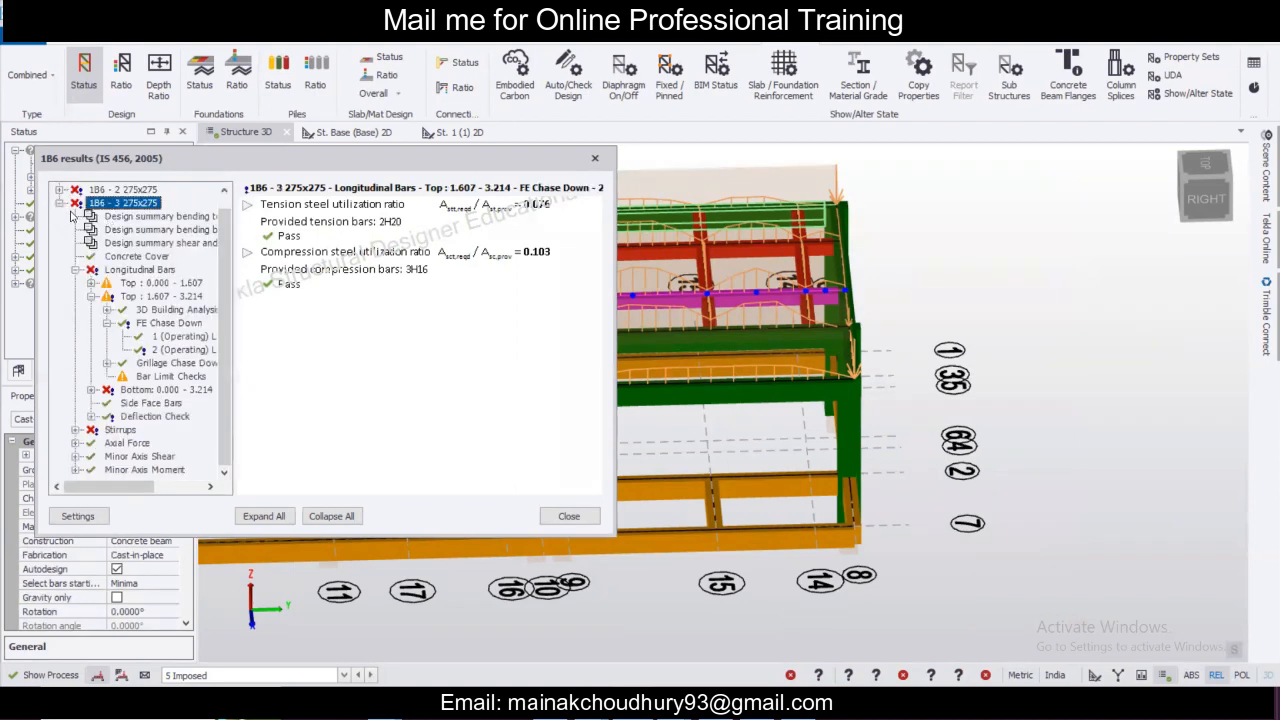
left_click(60, 203)
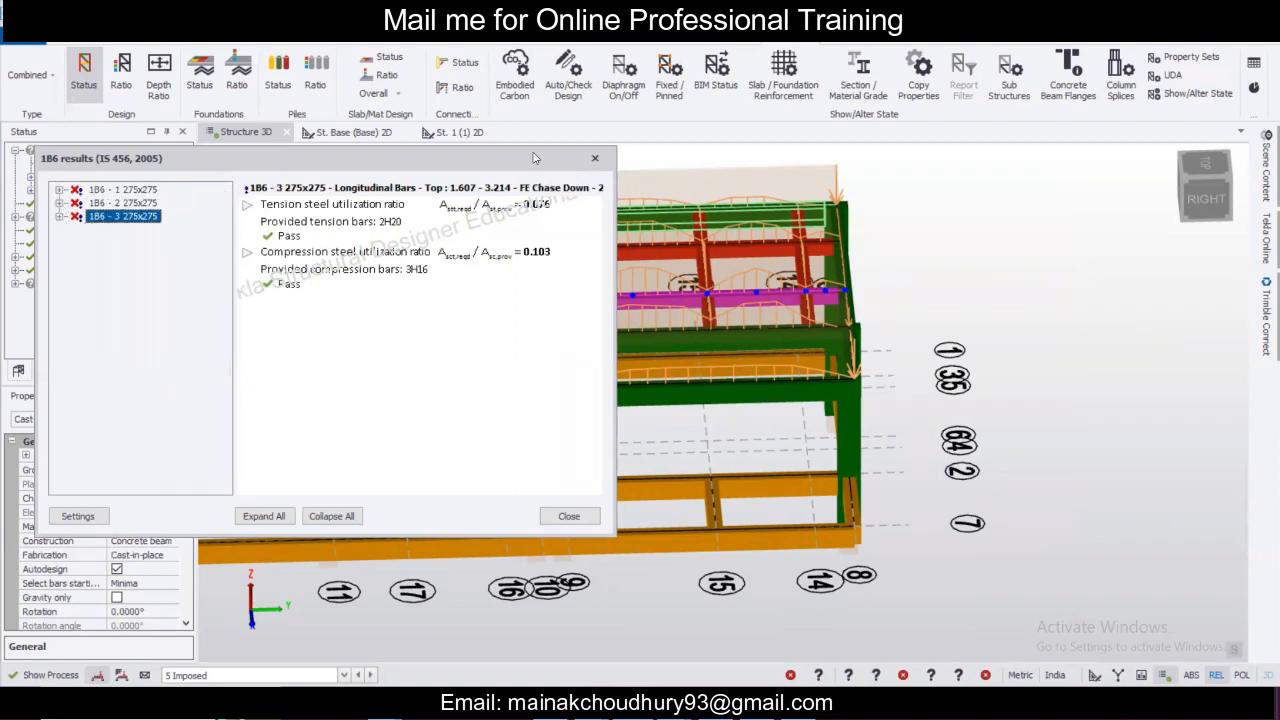
left_click(595, 158)
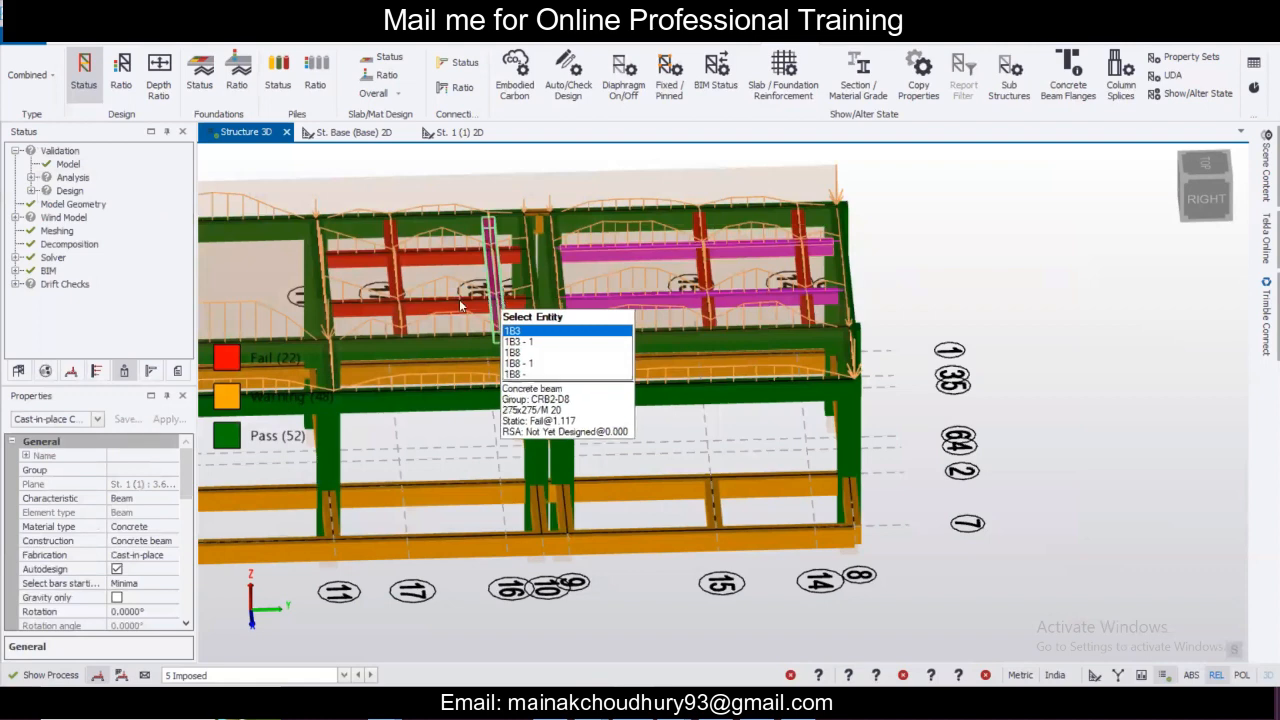
Increase the section breadth of all eight secondary roof beams in the two beam-grid bays to 300 mm.
left_click(497, 295, "ctrl")
left_click(457, 302, "ctrl")
left_click(453, 254, "ctrl")
left_click(396, 295, "ctrl")
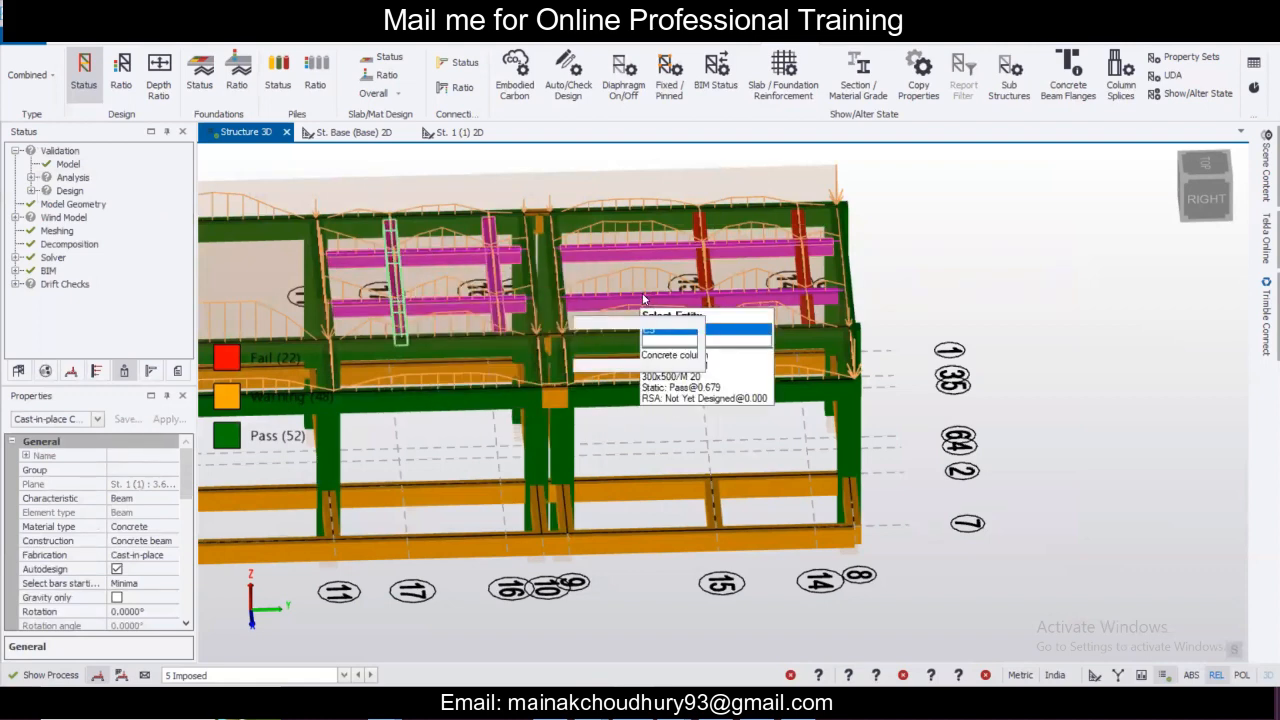
left_click(703, 278, "ctrl")
left_click(805, 271, "ctrl")
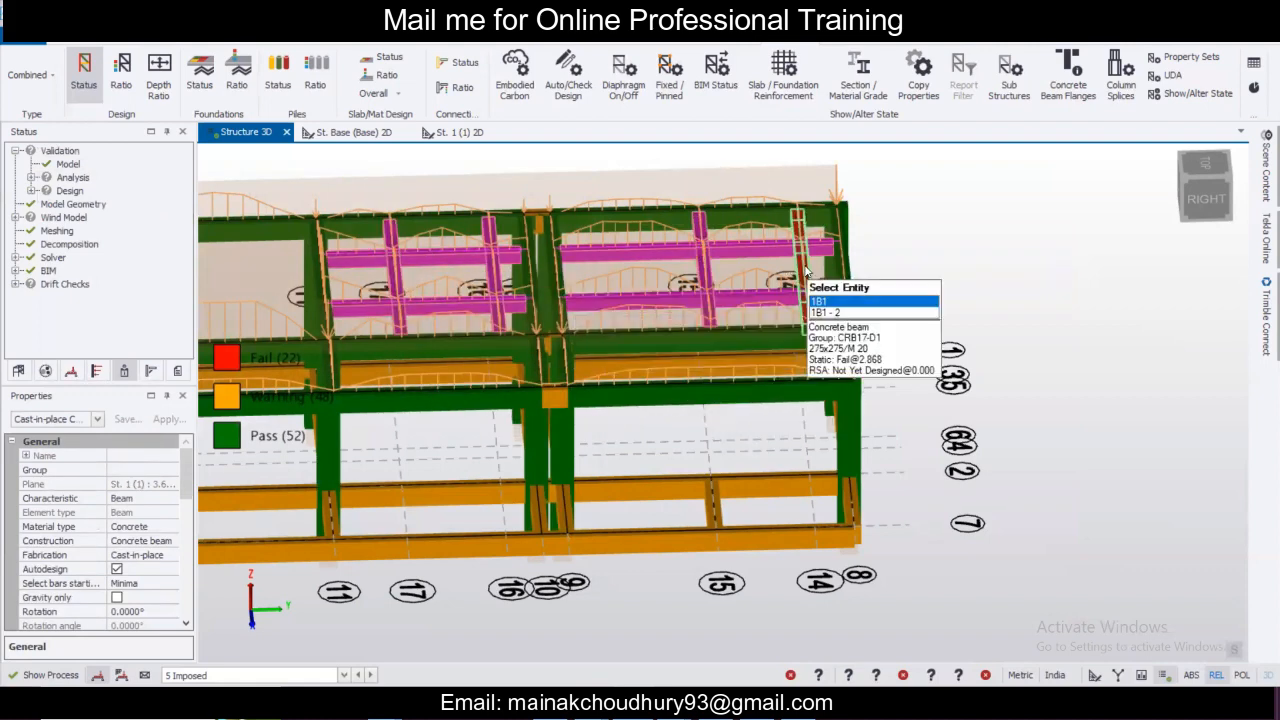
right_click(800, 272)
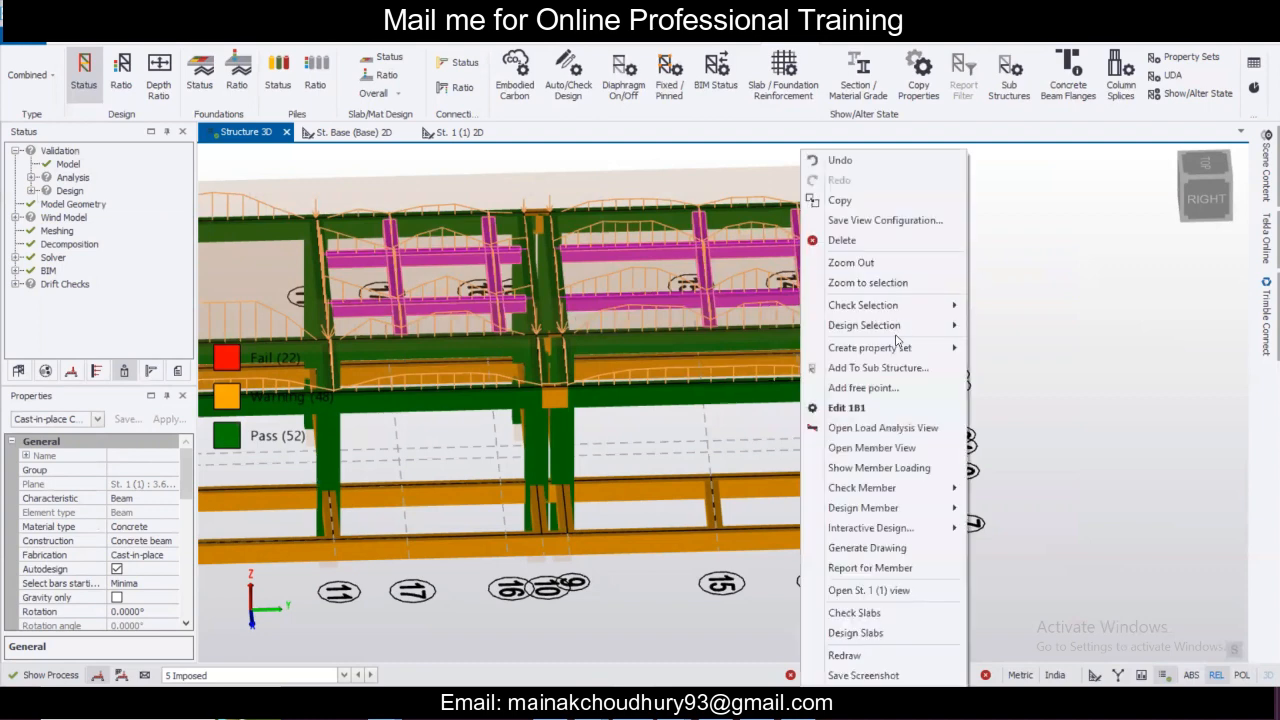
scroll(188, 485, "down", 3)
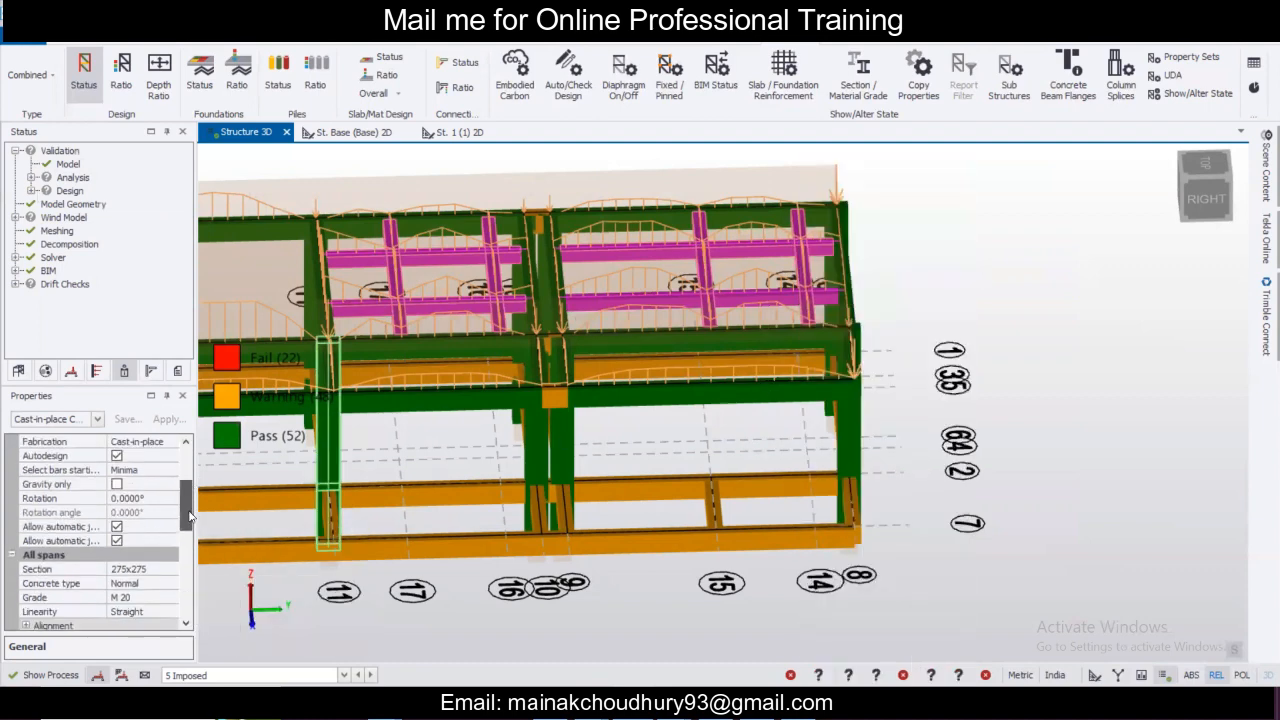
left_click(140, 569)
left_click(170, 570)
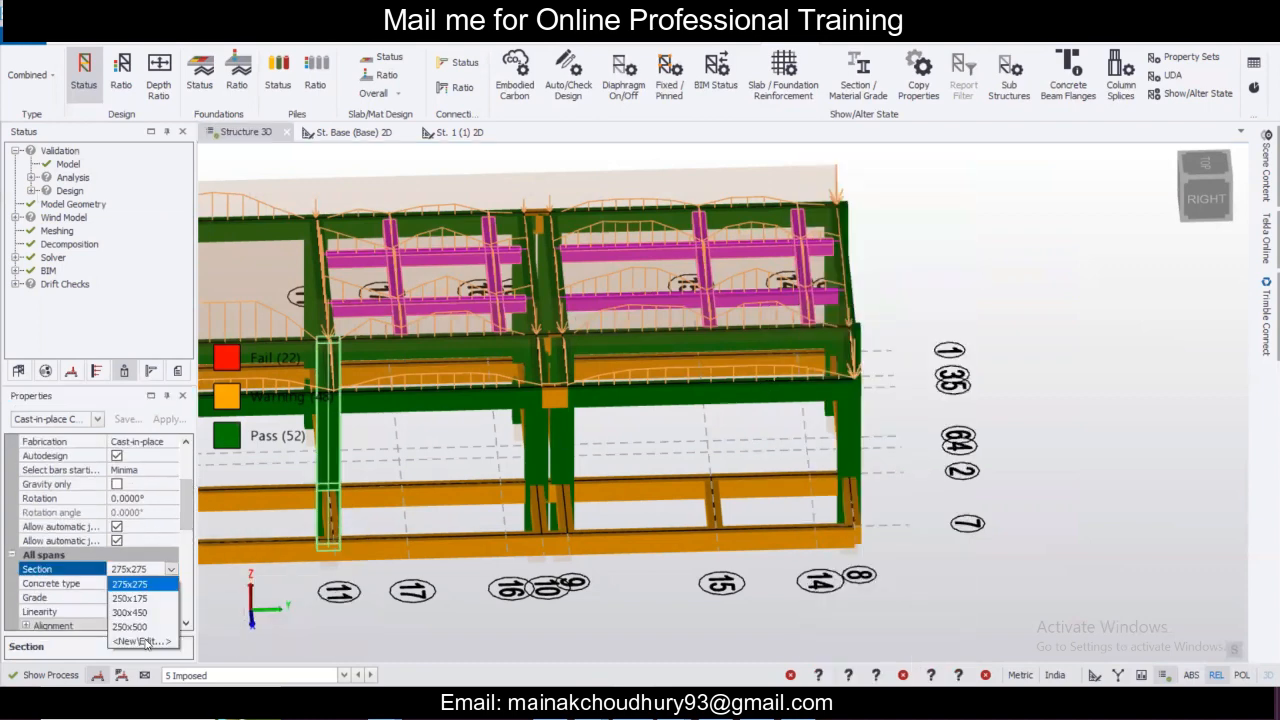
left_click(141, 641)
left_click_drag(840, 250, 708, 255)
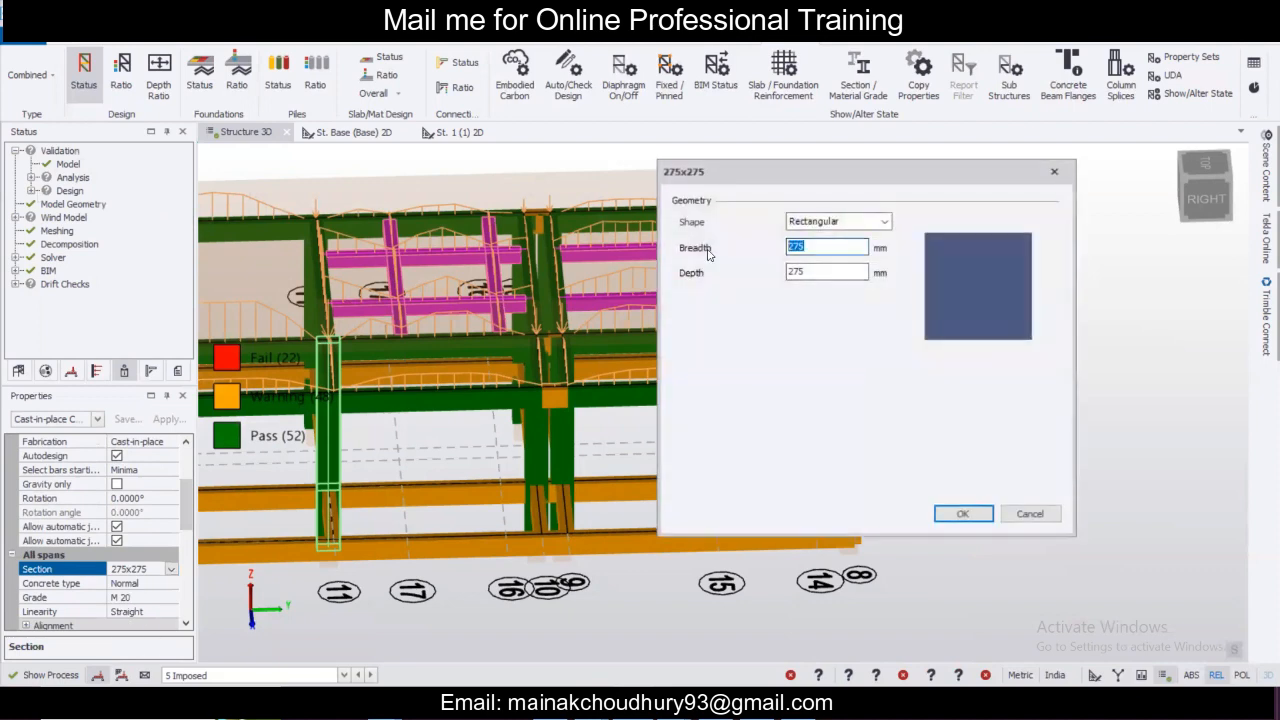
type("300")
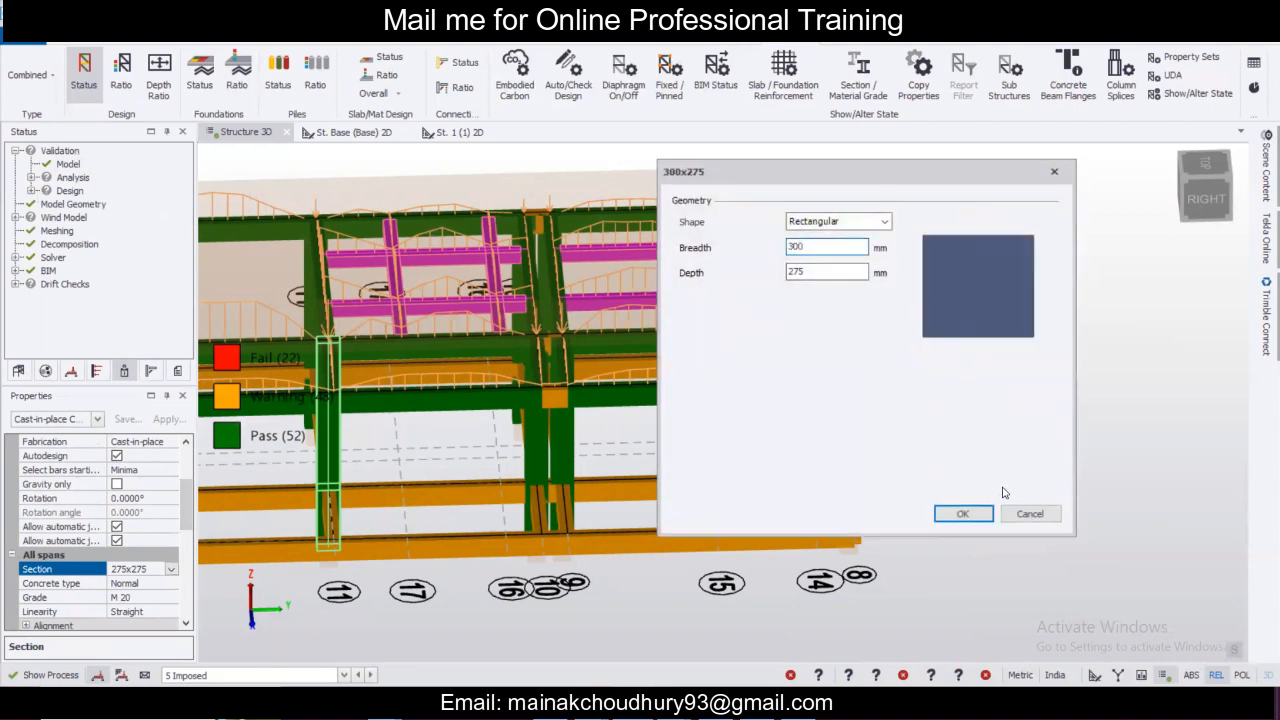
left_click(962, 513)
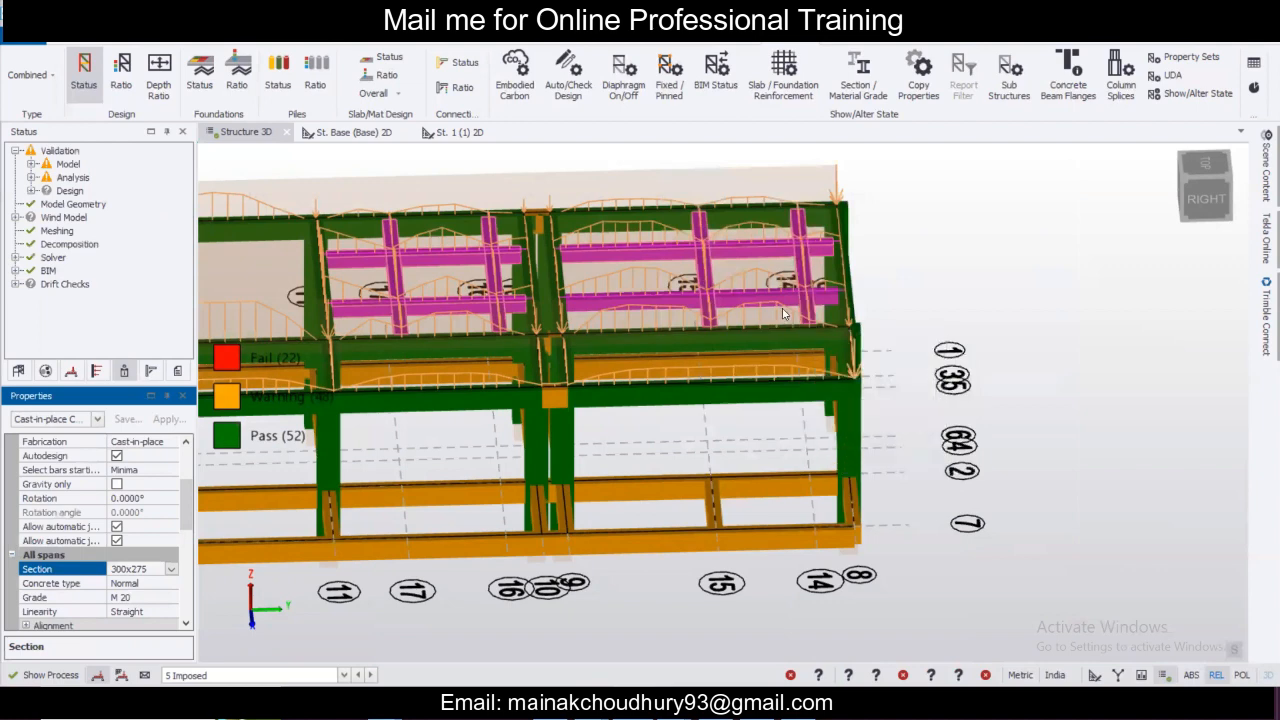
Run the static check on the eight 300x275 secondary roof beams, and reduce the selection to beam 1B8.
right_click(776, 303)
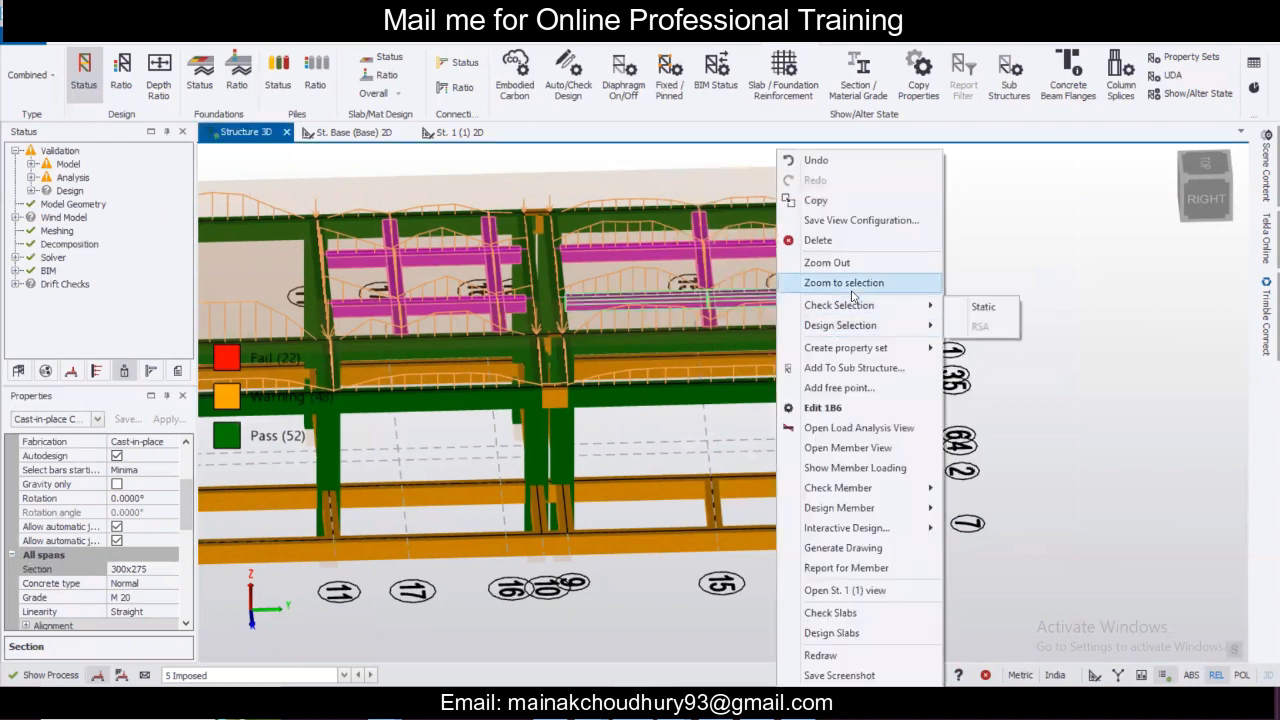
left_click(983, 307)
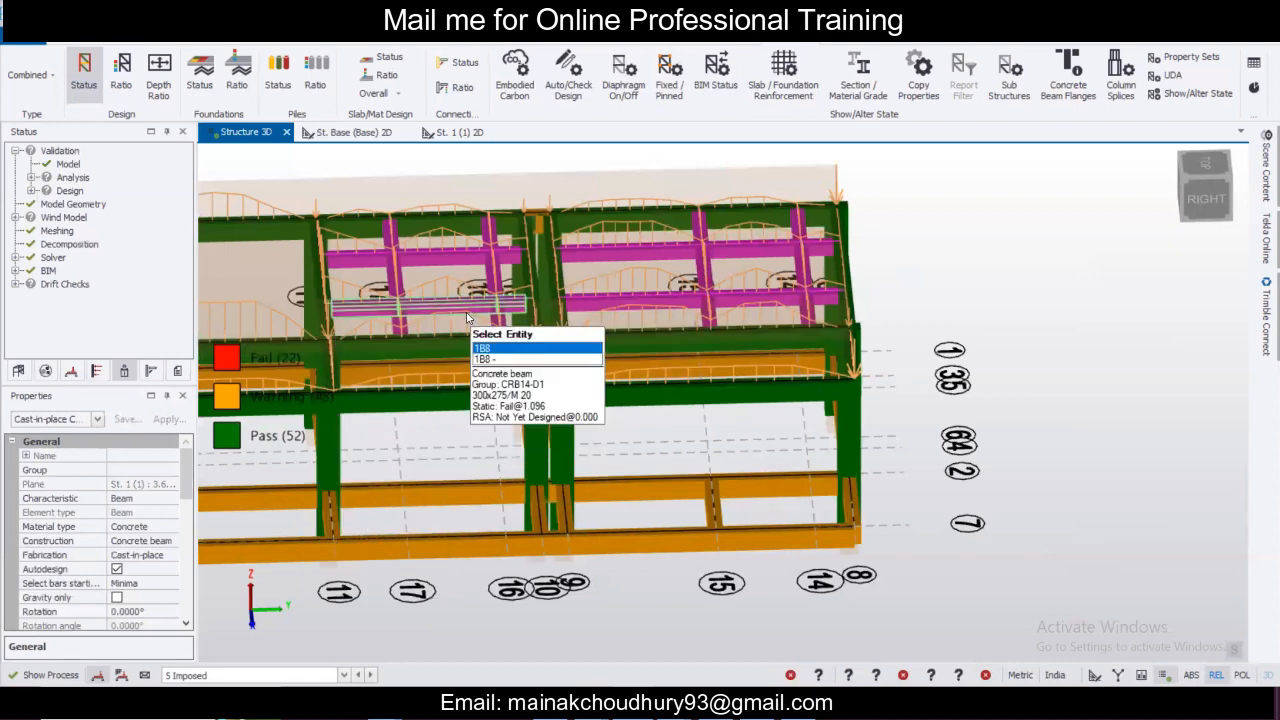
left_click(465, 317)
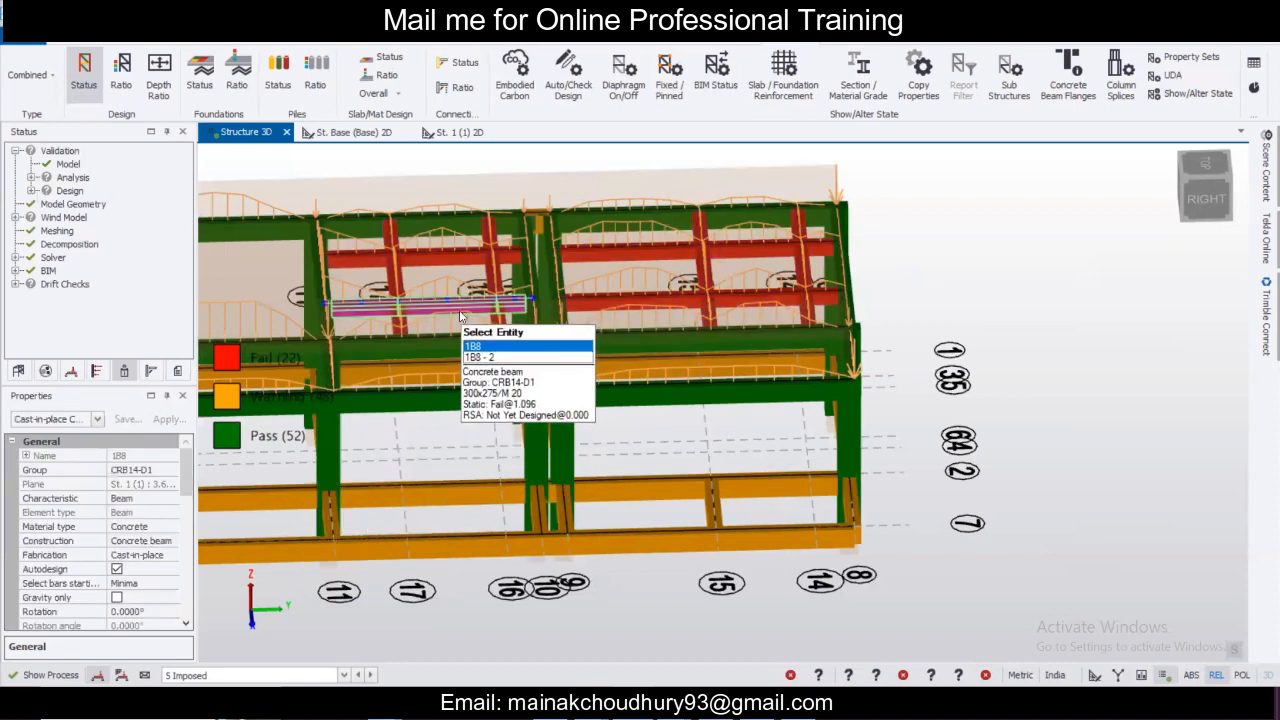
Select only secondary roof beam 1B6 and open its static check results for the 300x275 section.
right_click(460, 316)
left_click(645, 315)
left_click(659, 314)
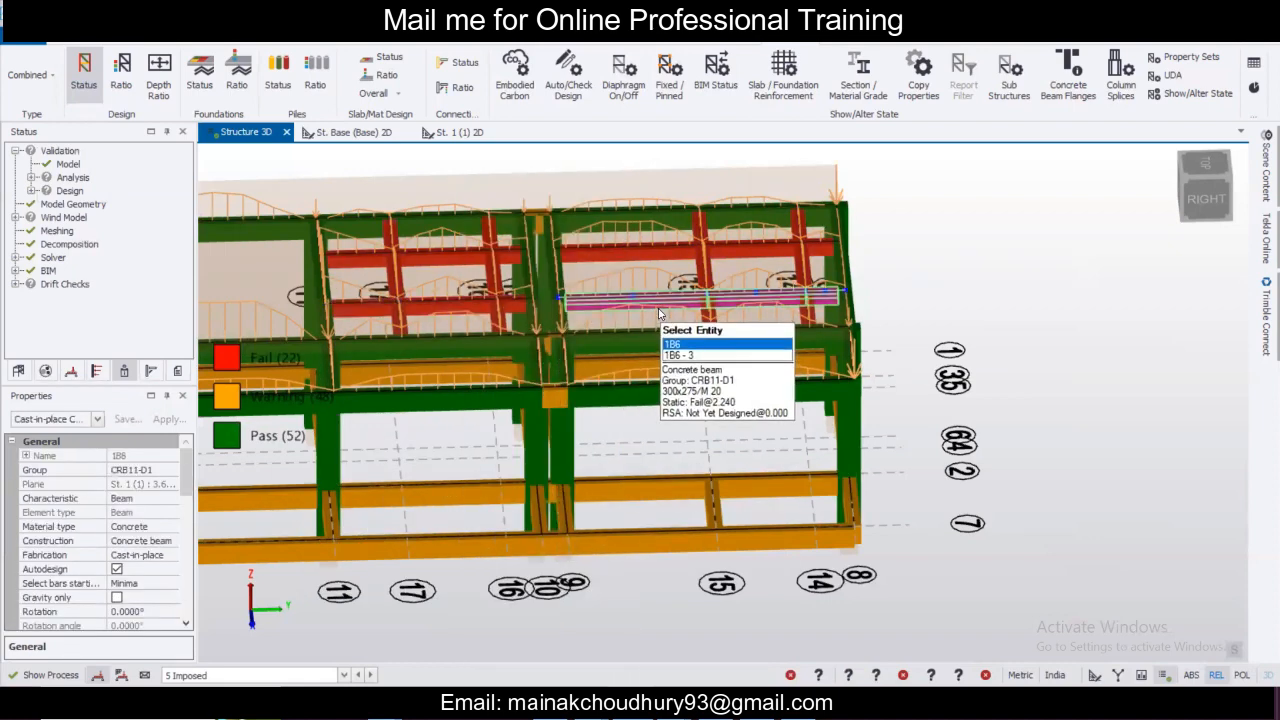
right_click(659, 314)
mouse_move(780, 305)
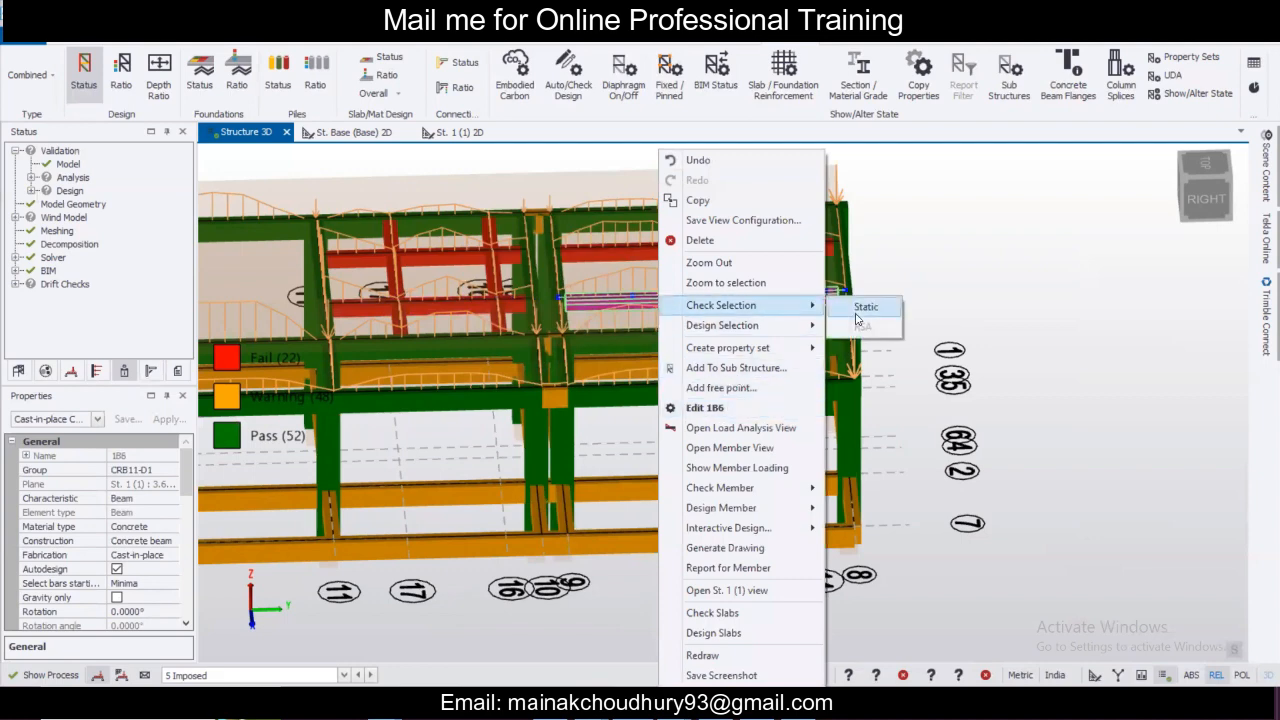
left_click(864, 307)
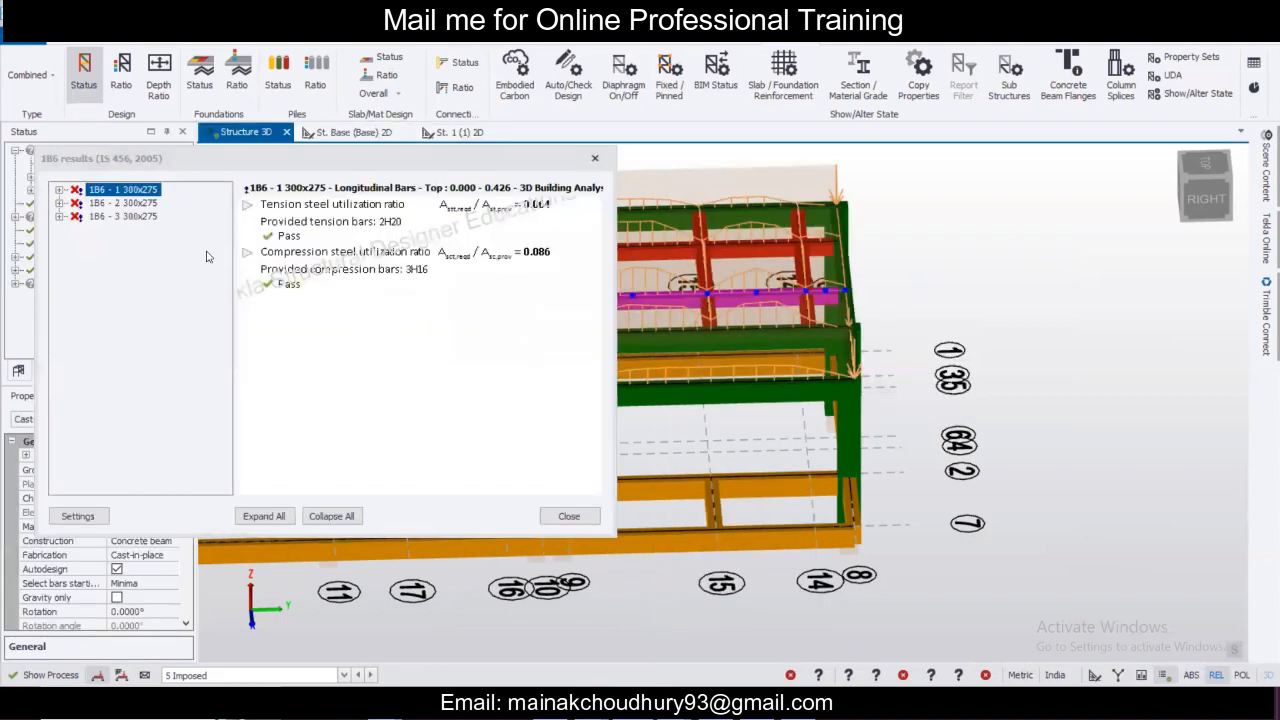
Review the static check results of spans 3 and 2 of the 300x275 beam 1B6, and close the results.
left_click(127, 215)
left_click(60, 203)
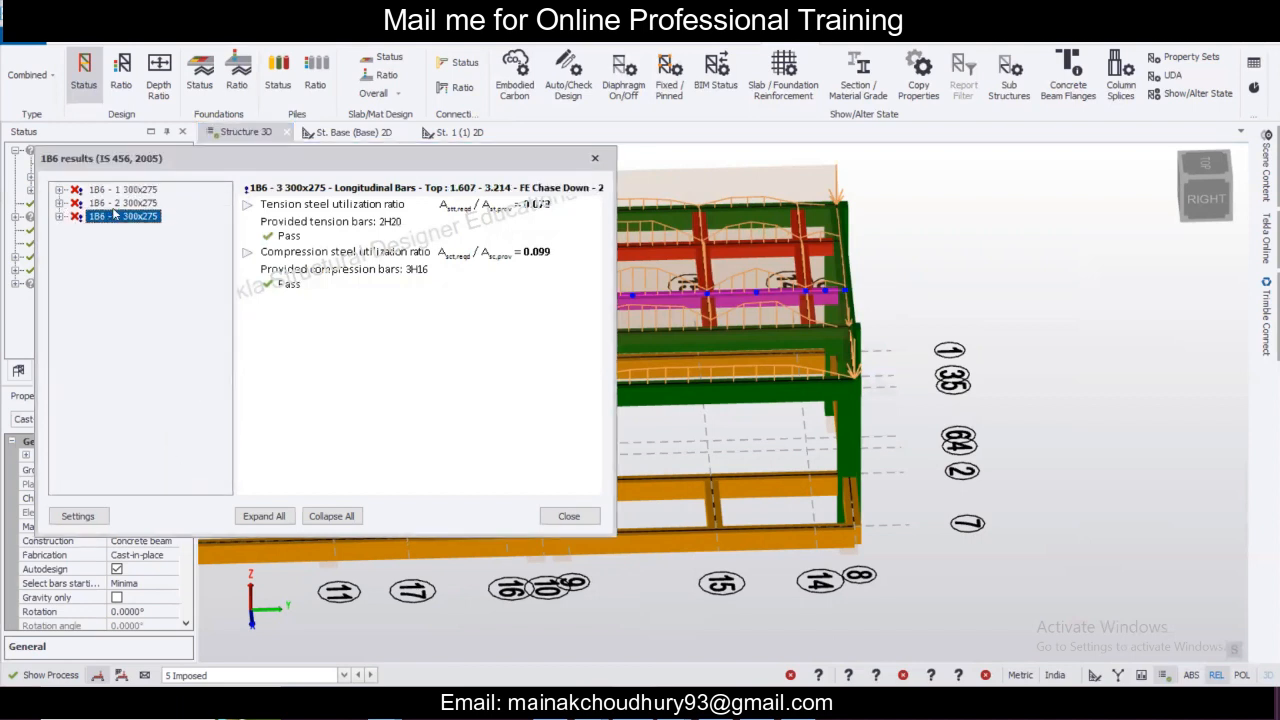
left_click(103, 205)
left_click(59, 204)
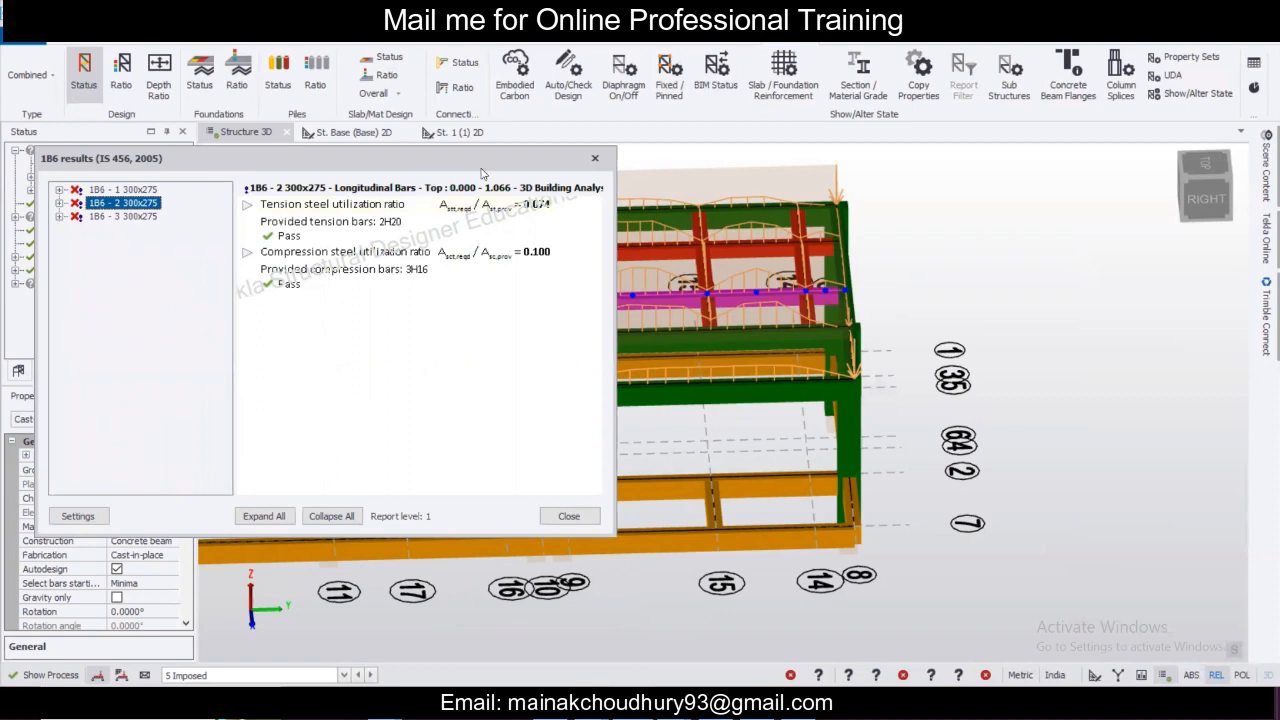
left_click(594, 158)
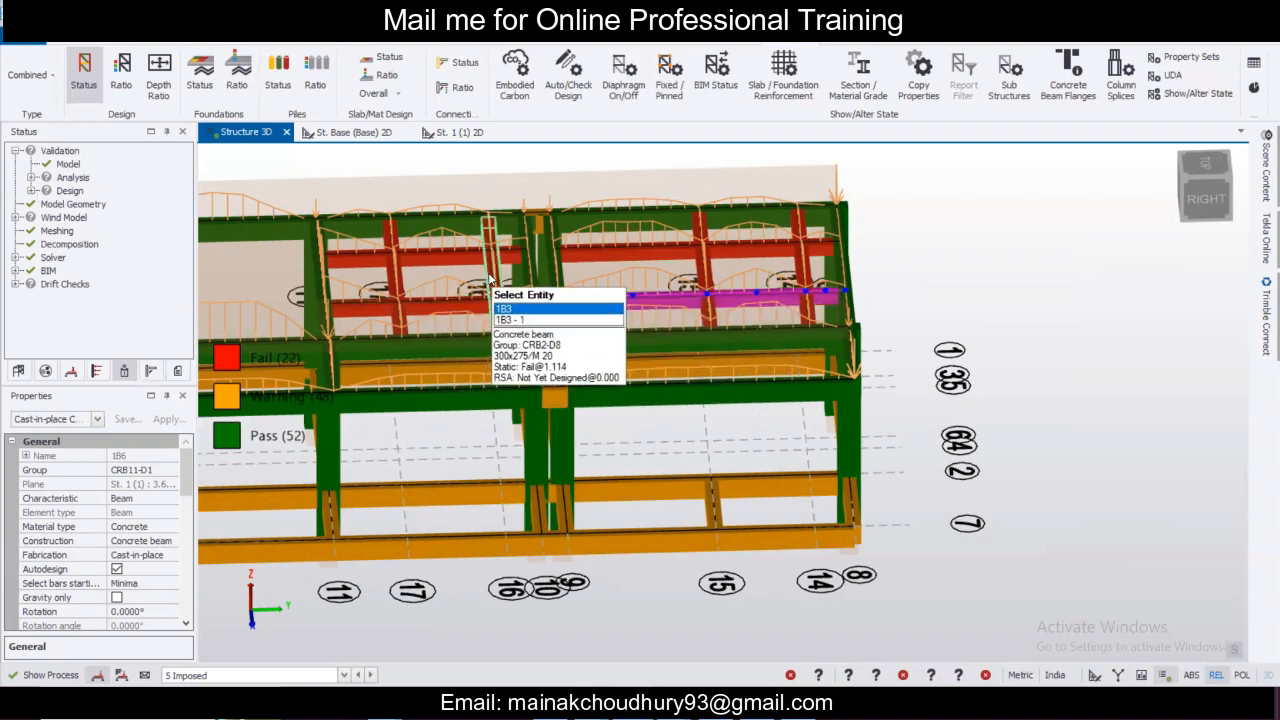
scroll(530, 340, "down", 2)
right_click_drag(372, 400, 697, 343)
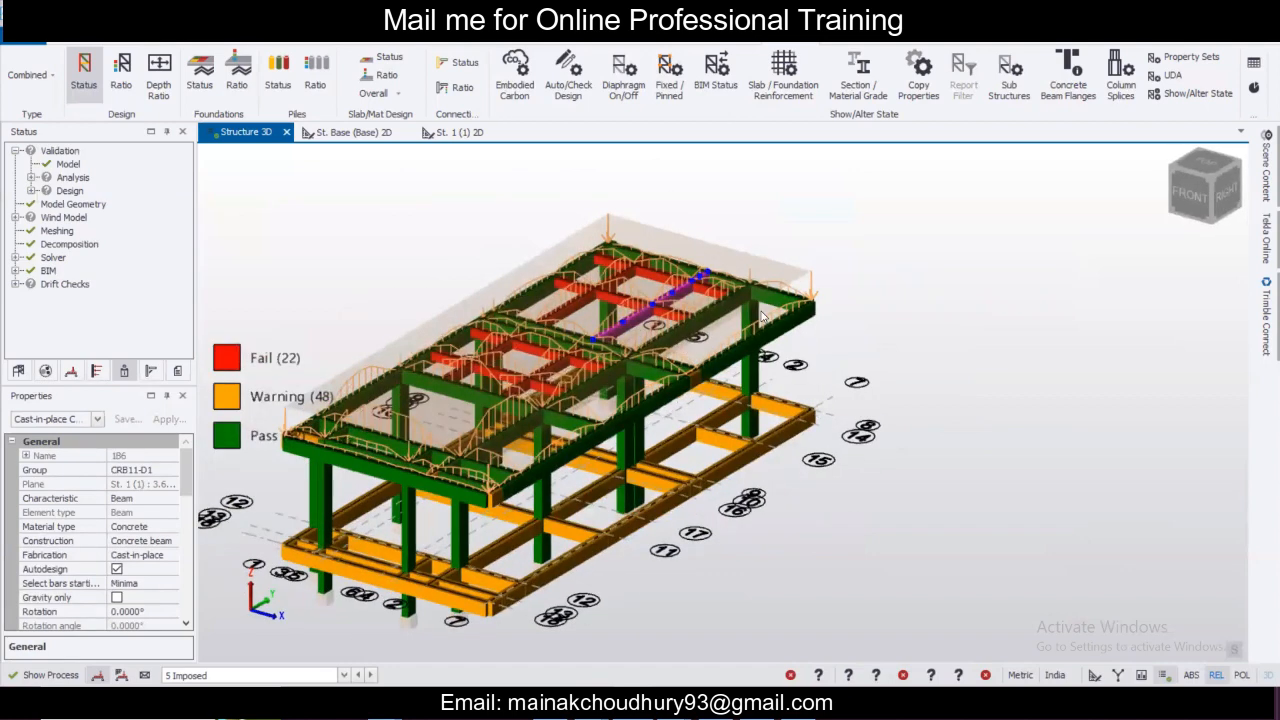
middle_click_drag(697, 343, 763, 316)
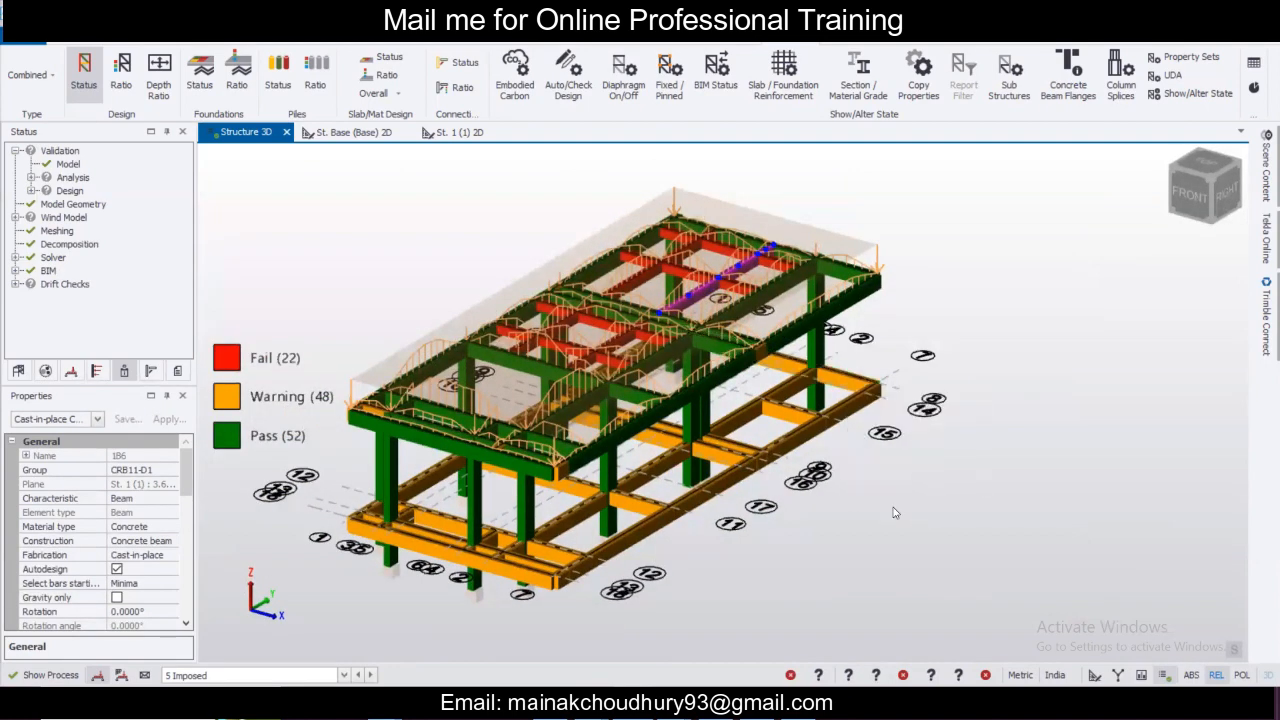
scroll(857, 441, "down", 3)
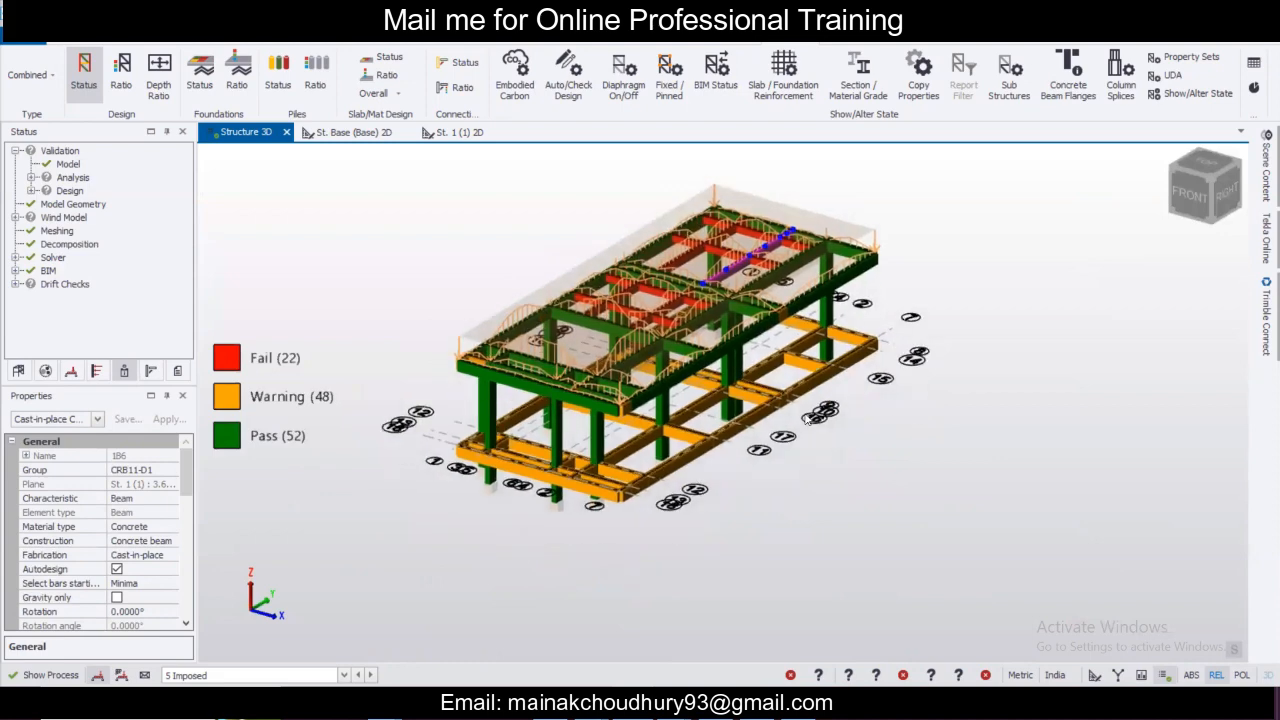